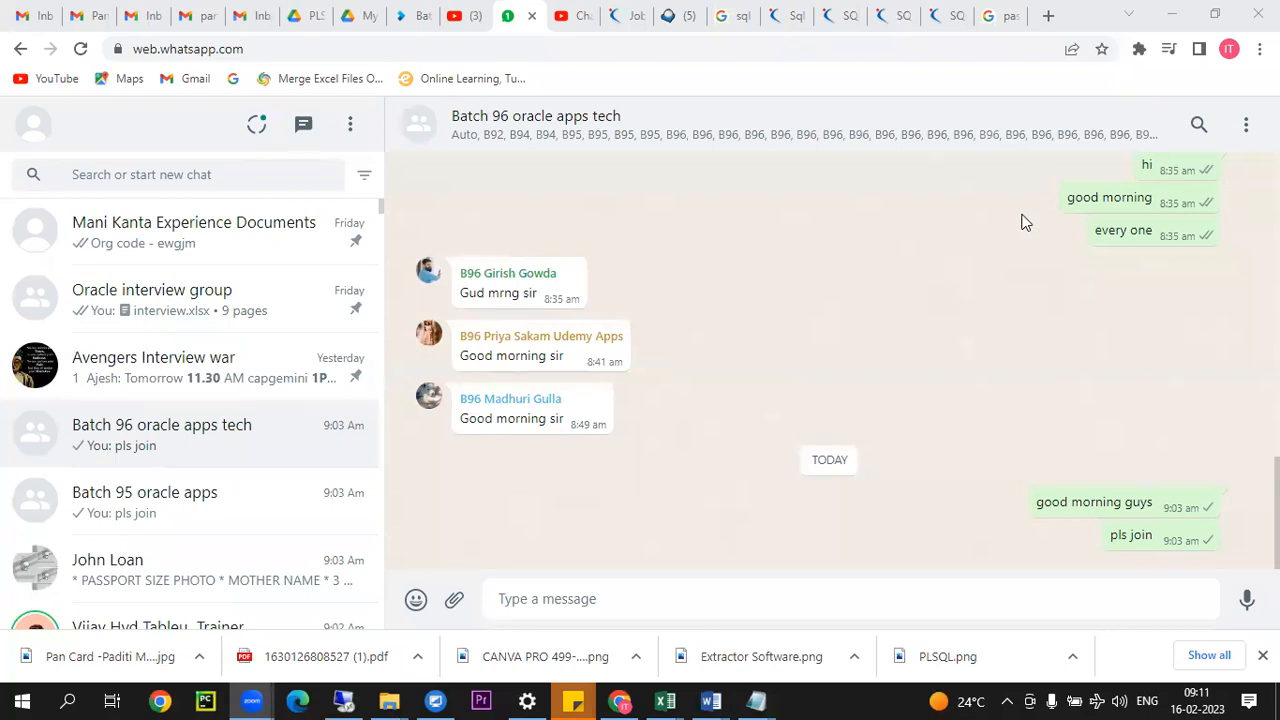
Step: Switch to the Remote Desktop session in full screen and launch Notepad++ from its desktop
{"action": "left_click", "coordinate": [341, 698]}
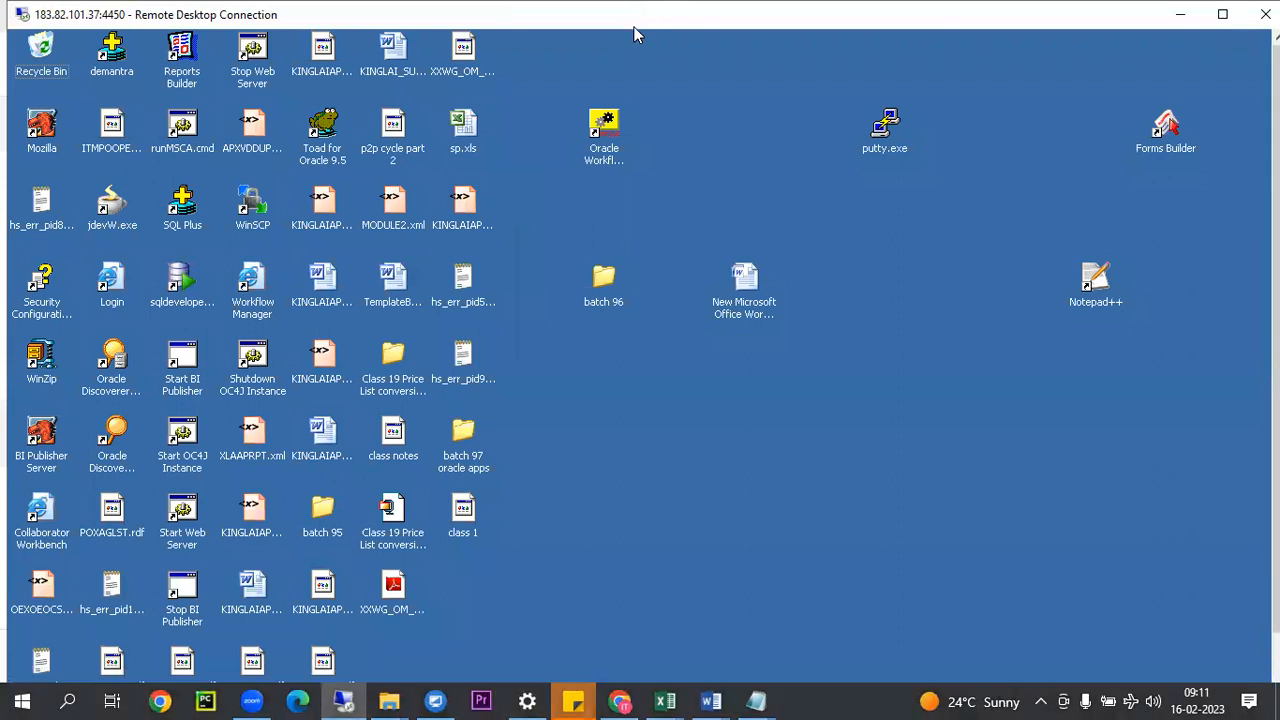
{"action": "double_click", "coordinate": [648, 25]}
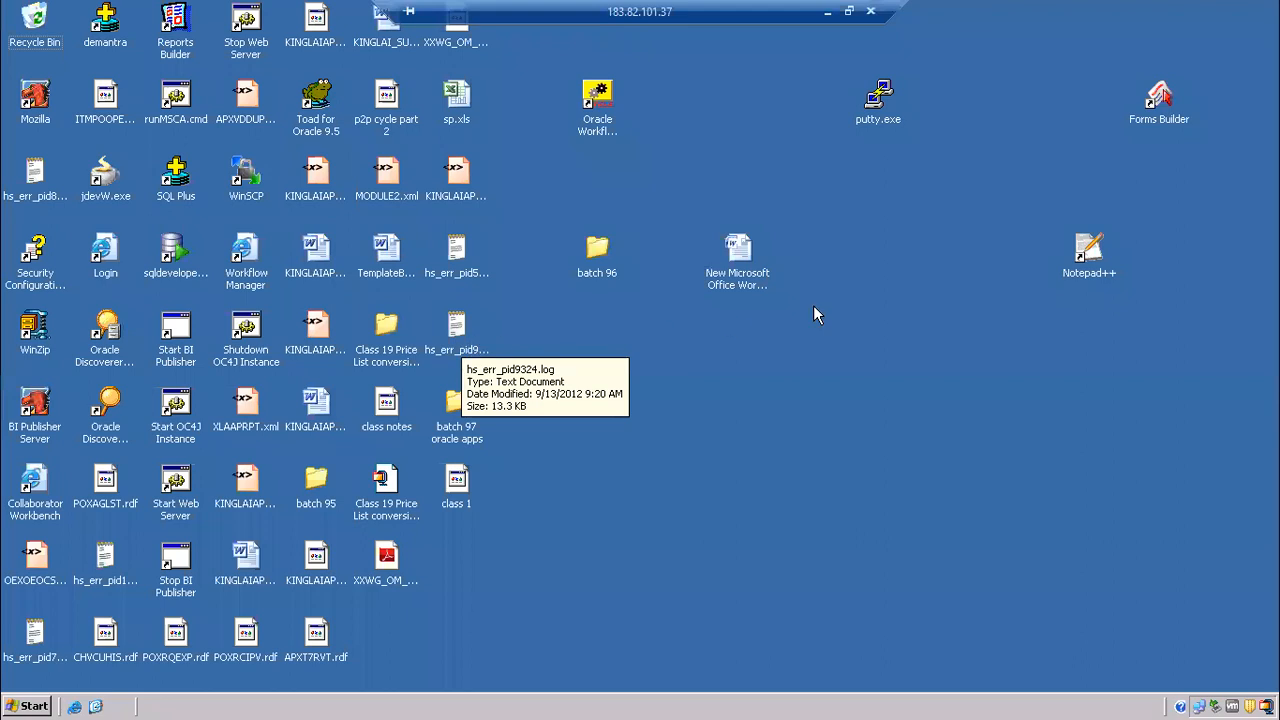
{"action": "left_click", "coordinate": [1076, 258]}
{"action": "double_click", "coordinate": [1076, 258]}
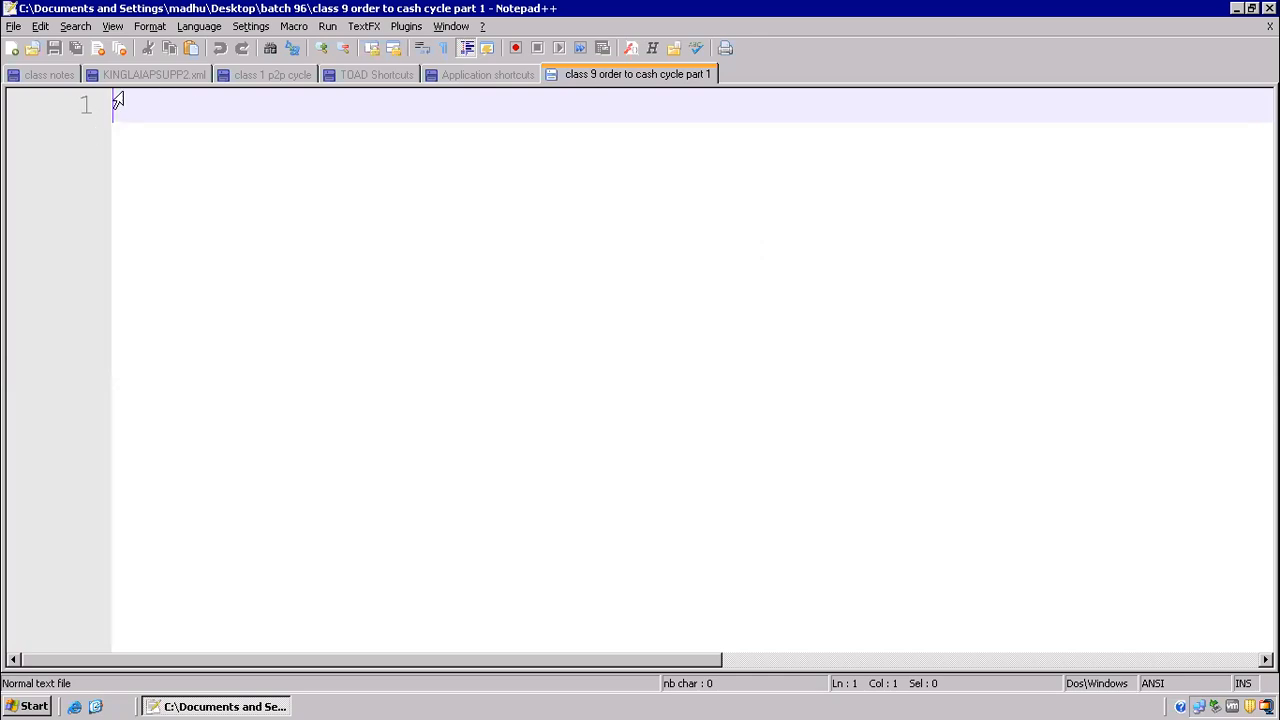
Step: Look through the existing class files in the batch 96 folder without opening any of them
{"action": "left_click", "coordinate": [33, 49]}
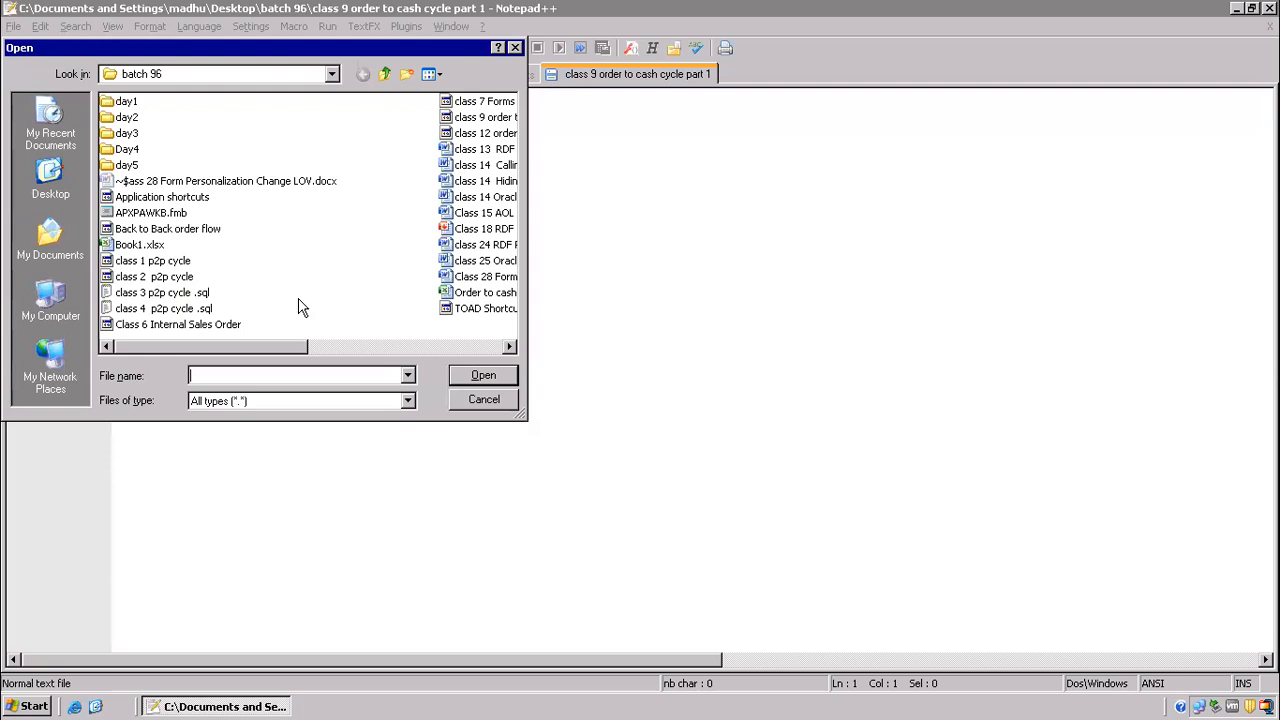
{"action": "left_click", "coordinate": [506, 346]}
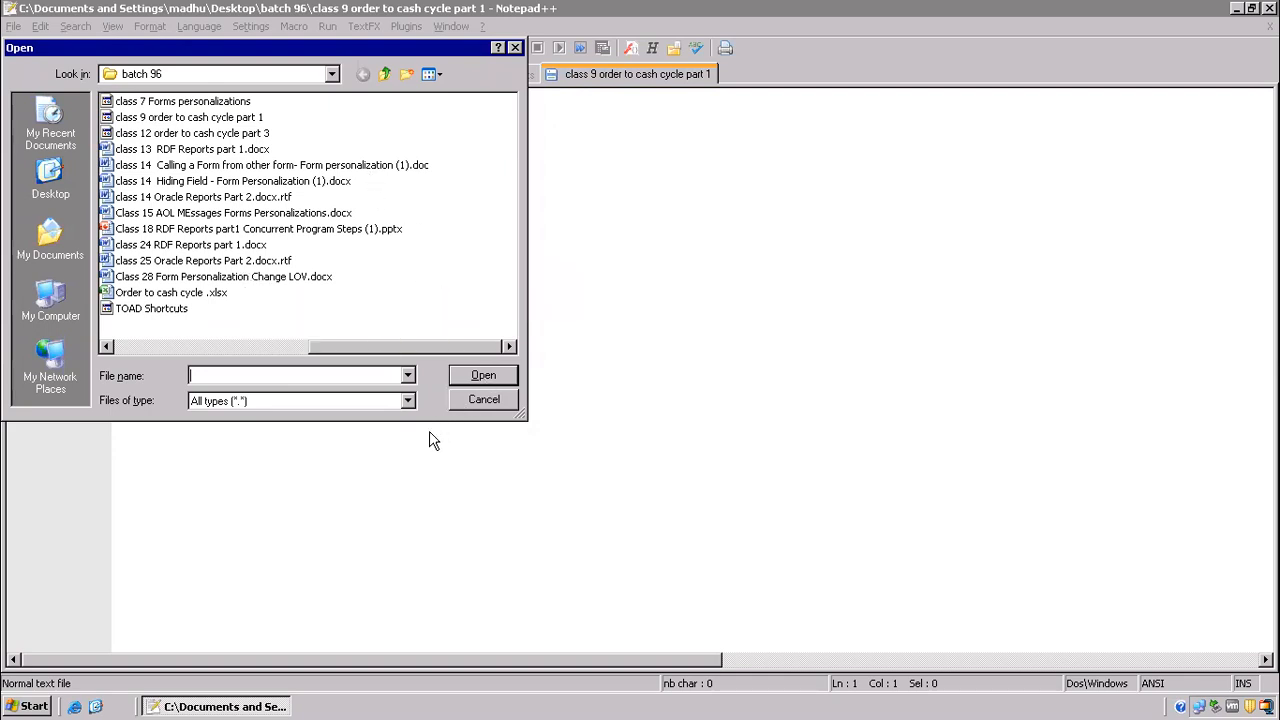
{"action": "left_click", "coordinate": [230, 260]}
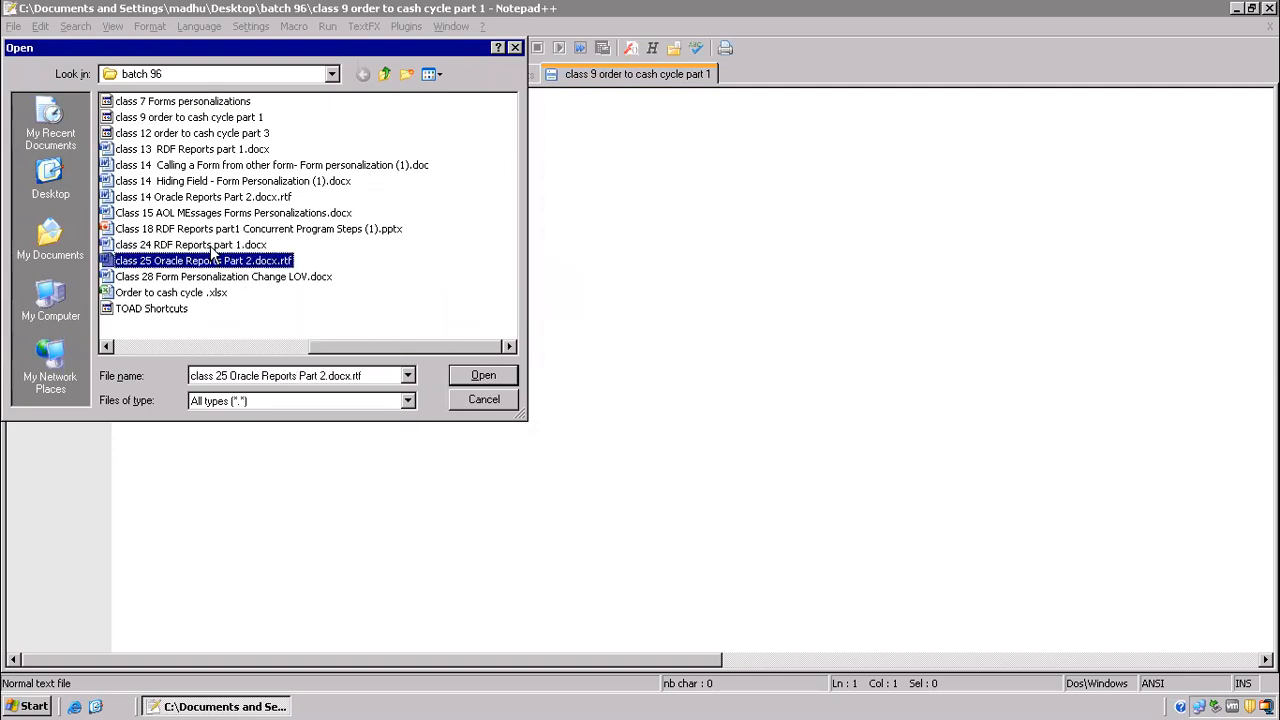
{"action": "left_click", "coordinate": [215, 244]}
{"action": "left_click", "coordinate": [461, 397]}
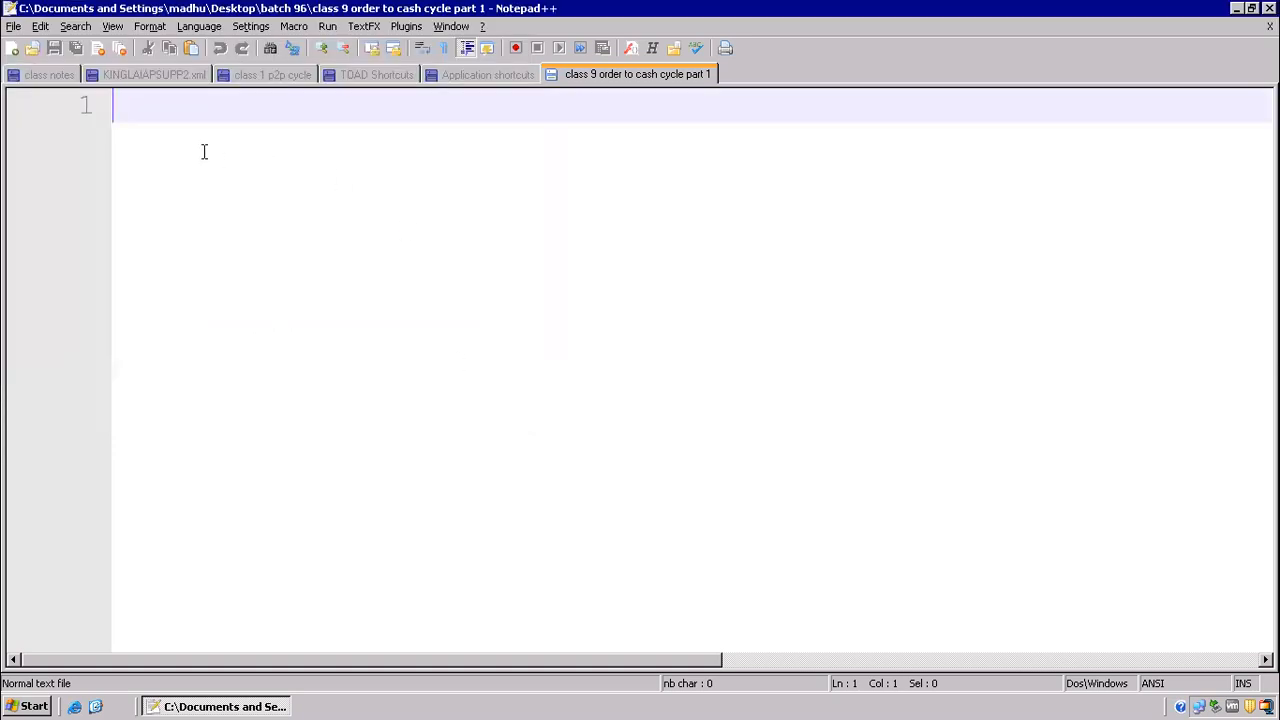
Step: Create a new text file and save it in the batch 96 folder as "class 15 oracle reports part 3"
{"action": "left_click", "coordinate": [13, 48]}
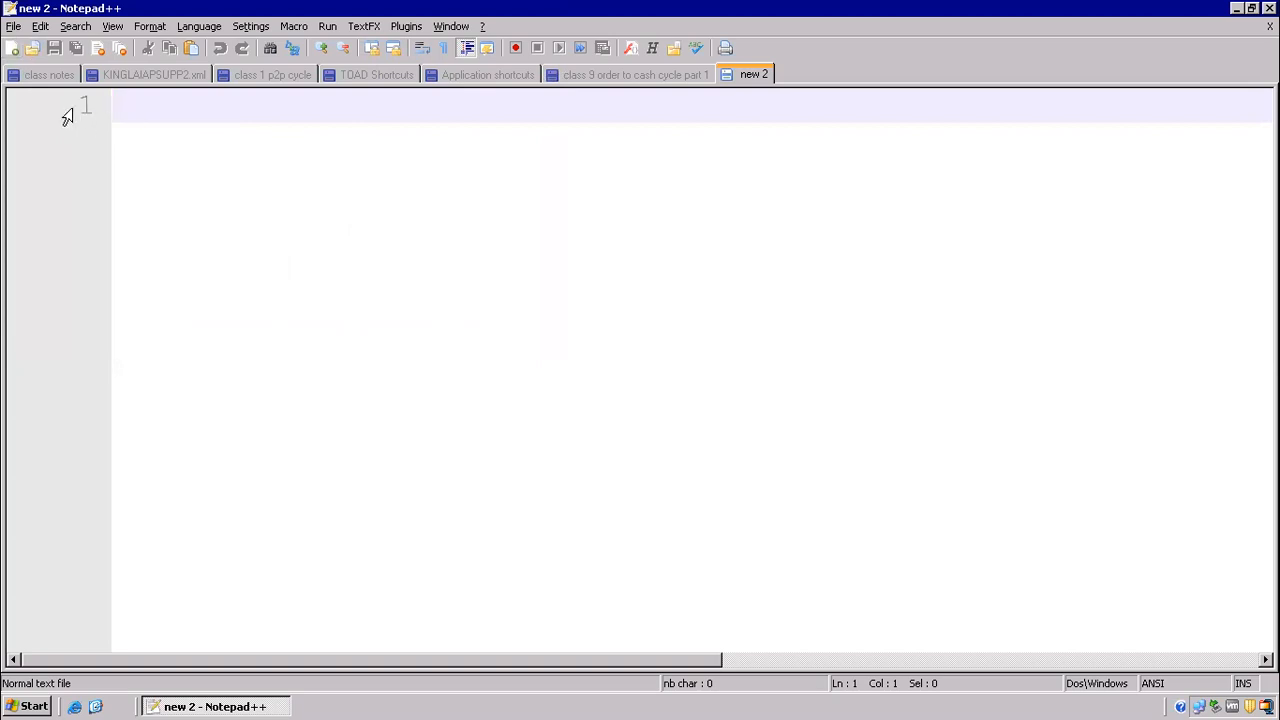
{"action": "left_click", "coordinate": [15, 27]}
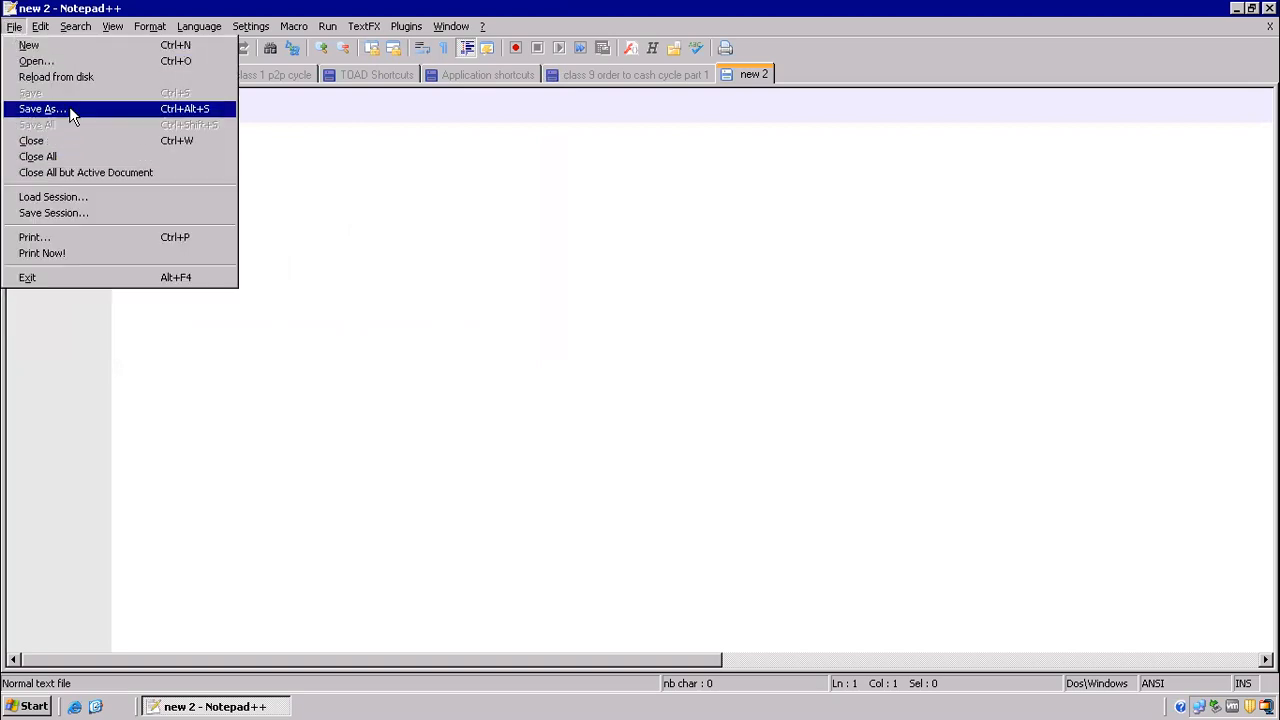
{"action": "left_click", "coordinate": [69, 106]}
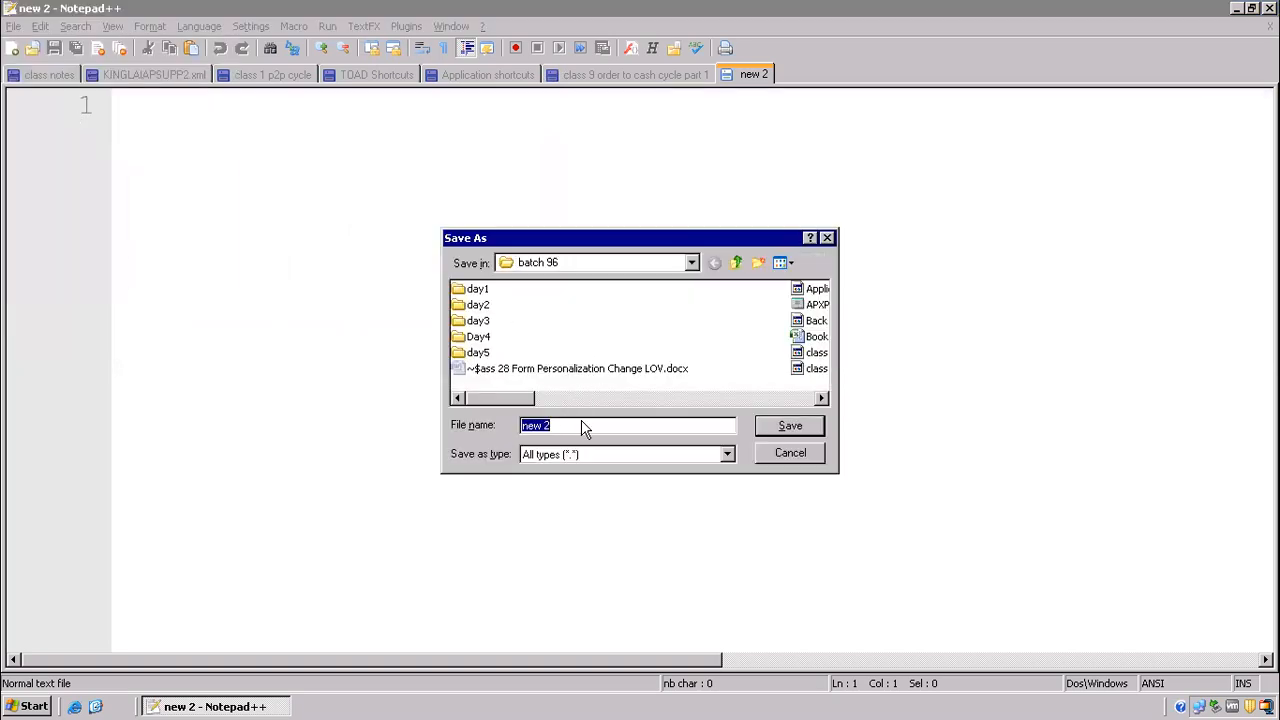
{"action": "type", "text": "cl"}
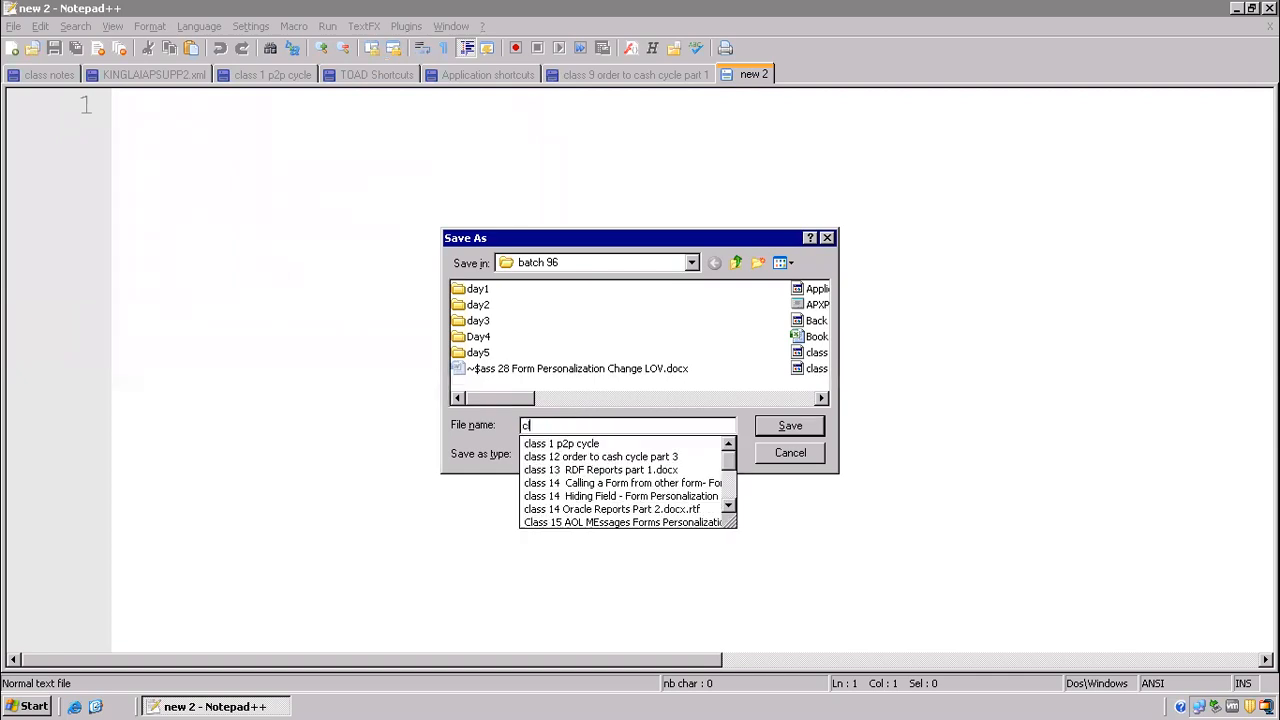
{"action": "type", "text": "ass 15"}
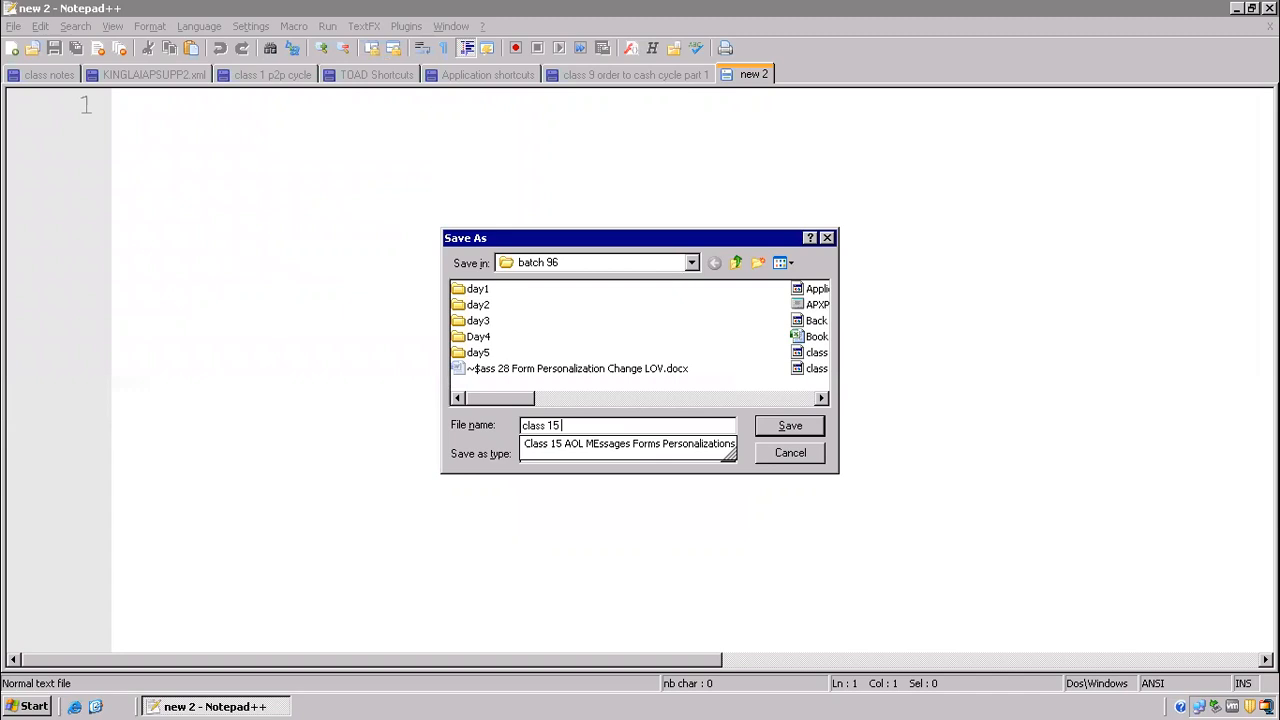
{"action": "type", "text": " oracle reports"}
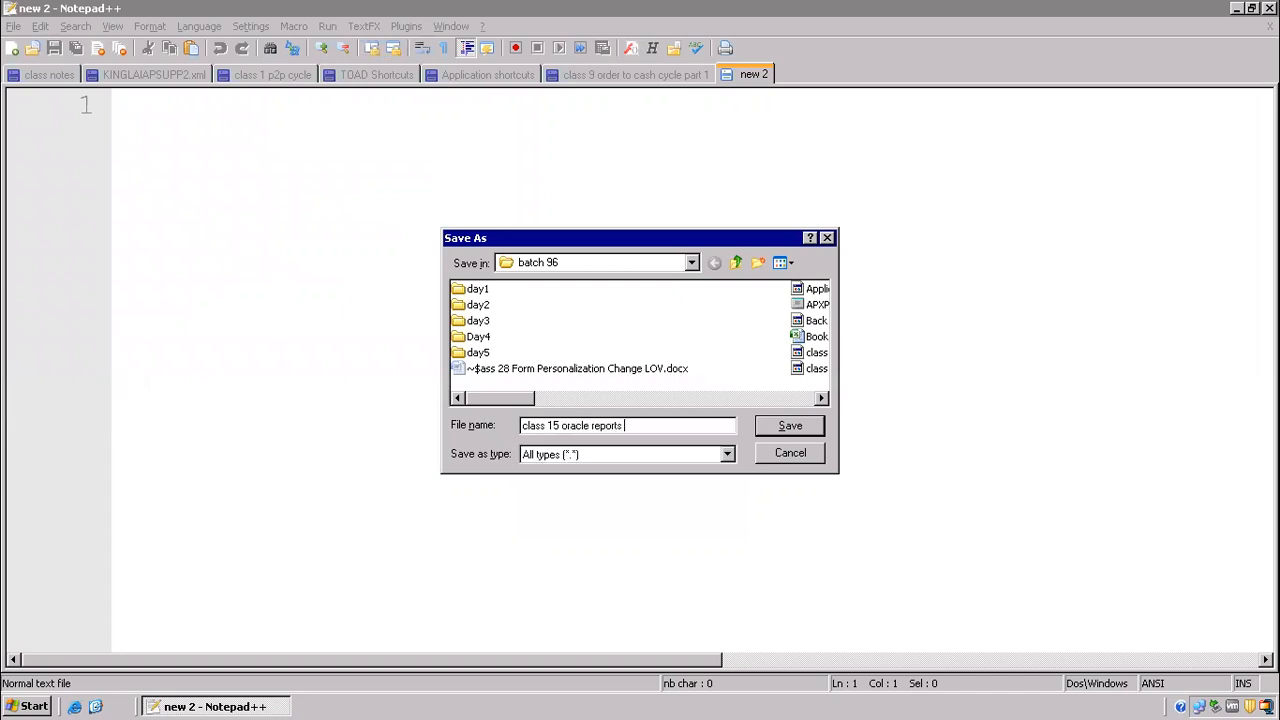
{"action": "type", "text": " part 3"}
{"action": "key", "text": "Return"}
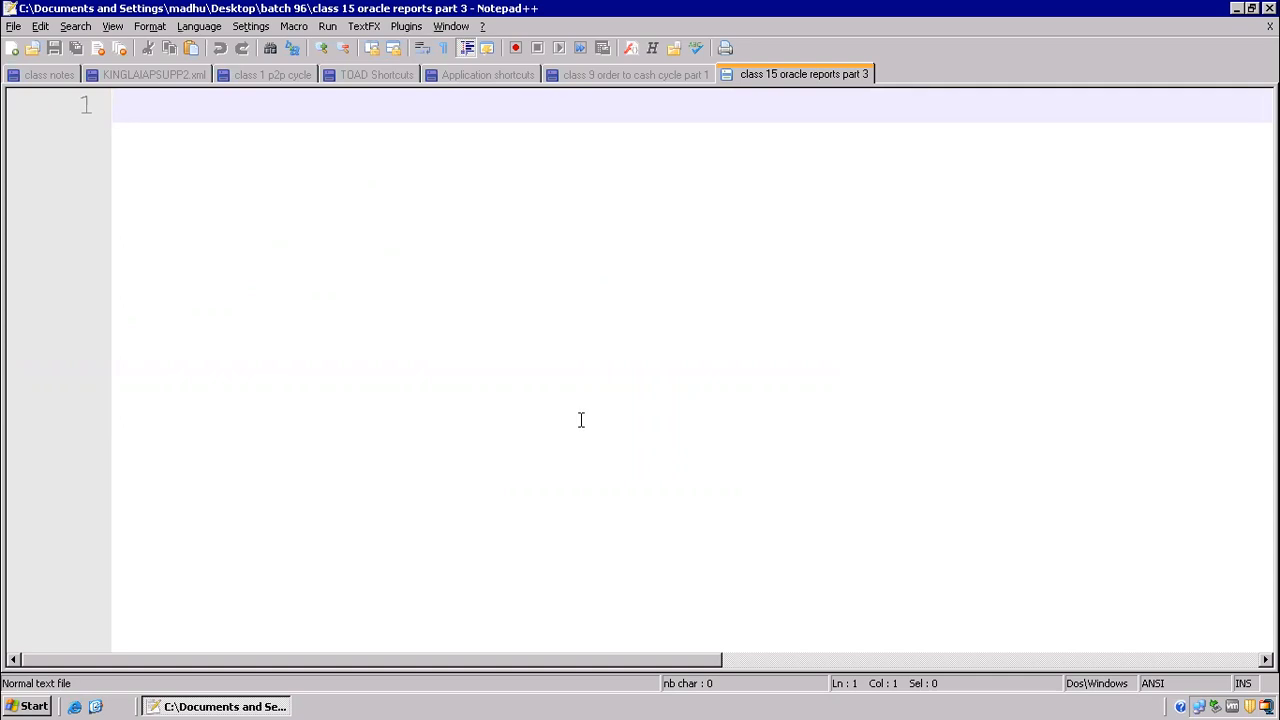
Step: Write the heading "oracle reports" on the first line and underline it with a row of dashes
{"action": "scroll", "coordinate": [581, 420], "scroll_direction": "up", "scroll_amount": 5, "text": "ctrl"}
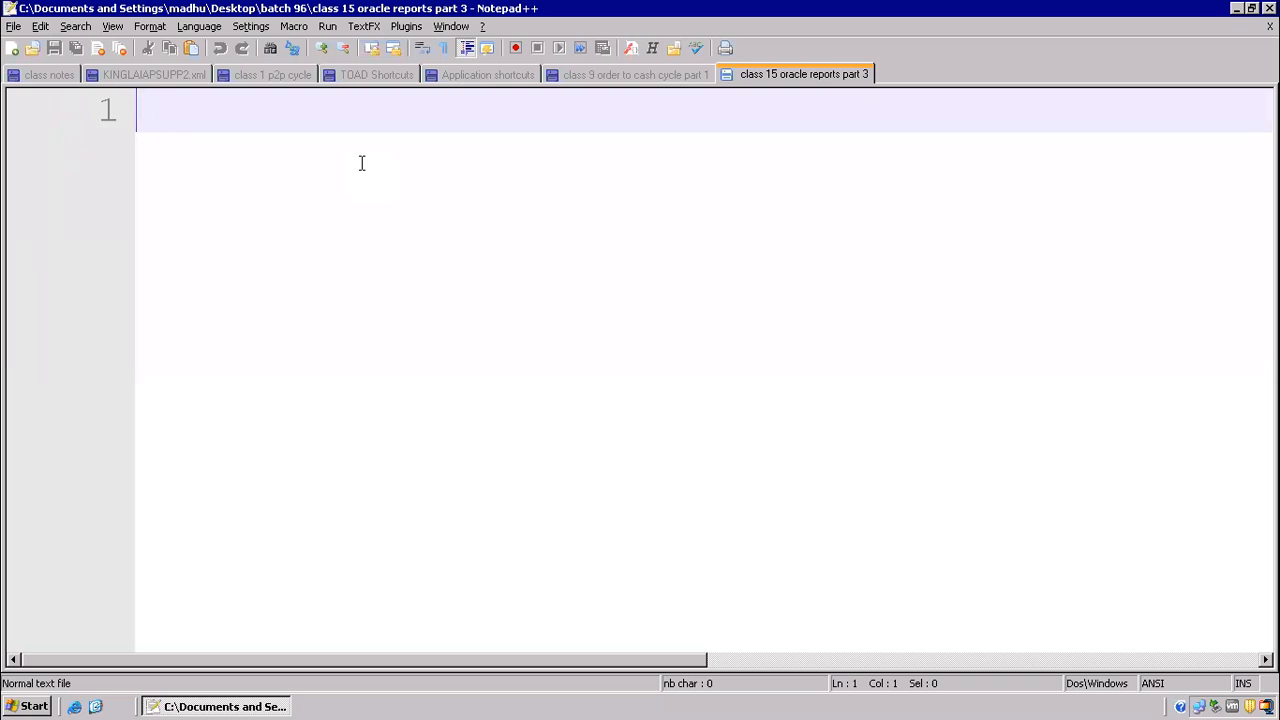
{"action": "type", "text": "oracle "}
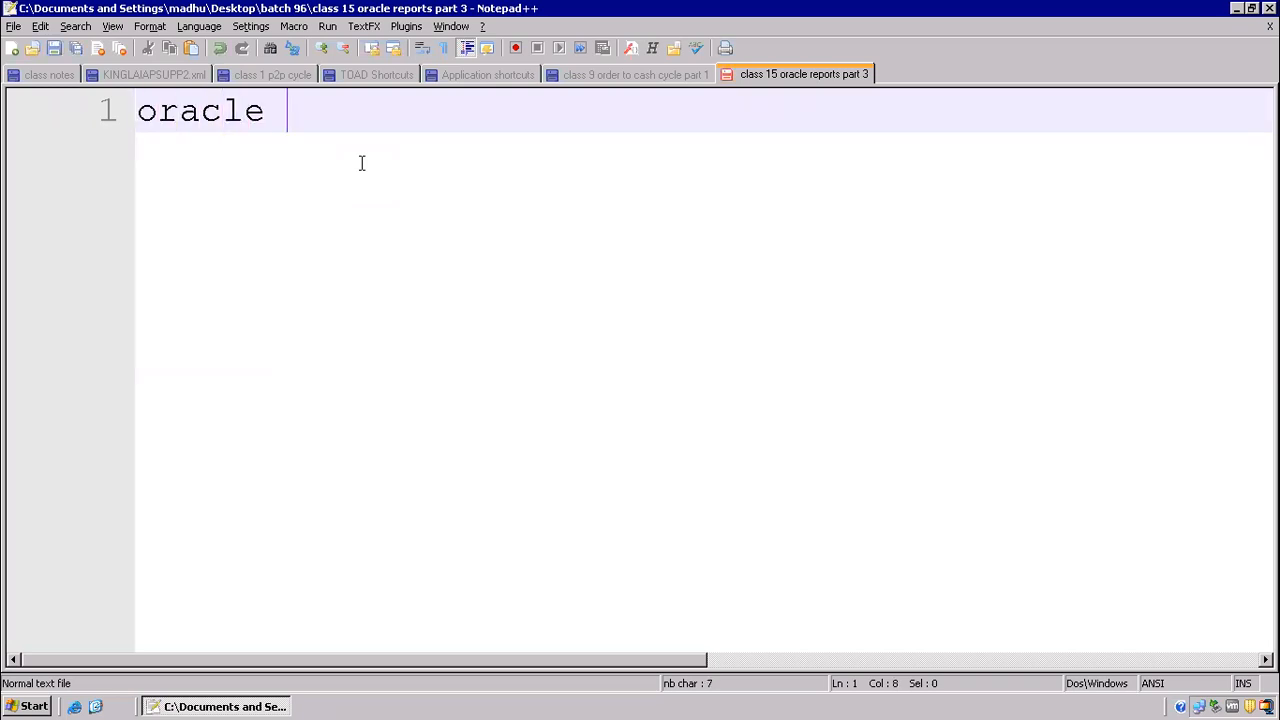
{"action": "type", "text": "reports"}
{"action": "key", "text": "Return"}
{"action": "type", "text": "-"}
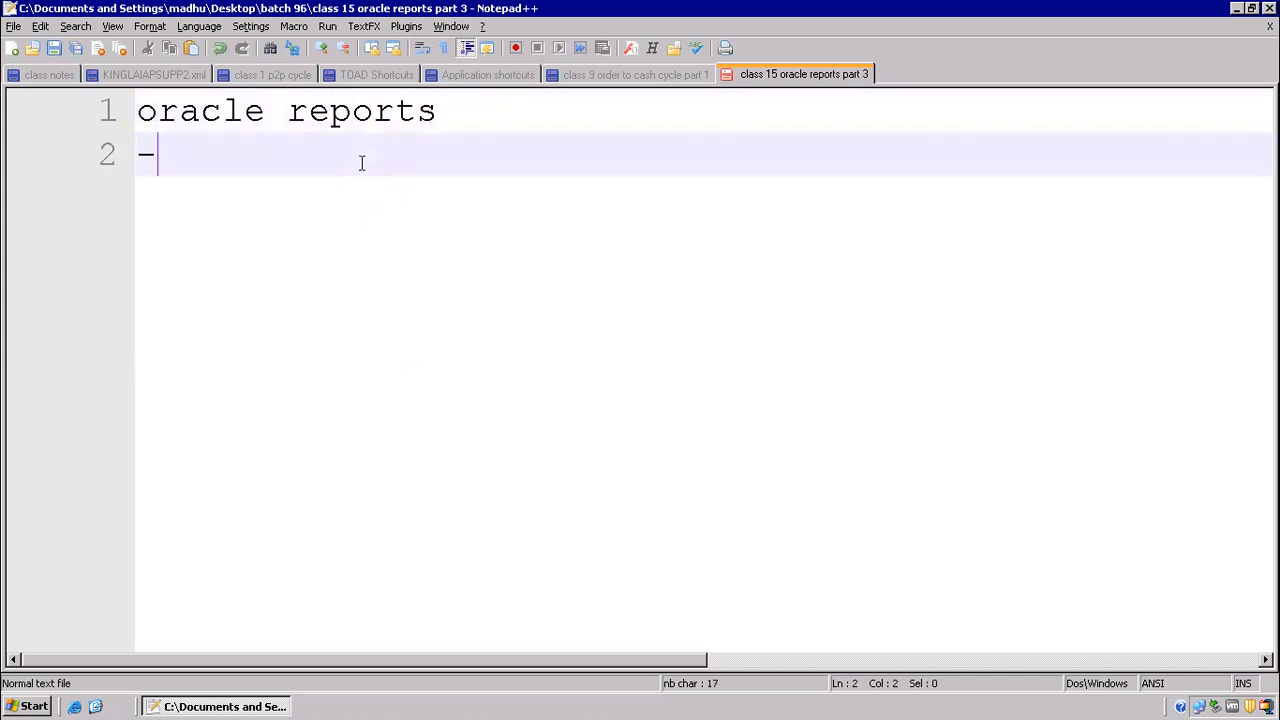
{"action": "type", "text": "----------"}
{"action": "key", "text": "Return"}
Step: Add the first list item "1) oracle reports development and registration" below the dashed line
{"action": "type", "text": "1) "}
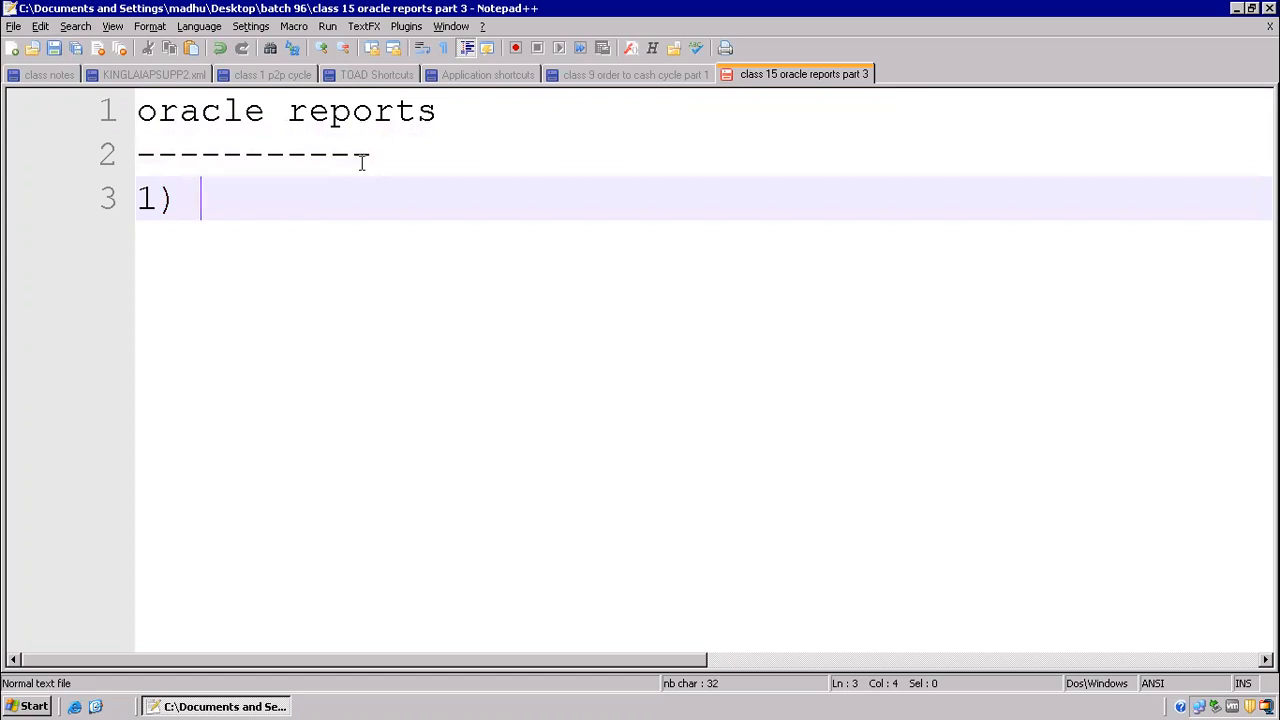
{"action": "type", "text": "oracle"}
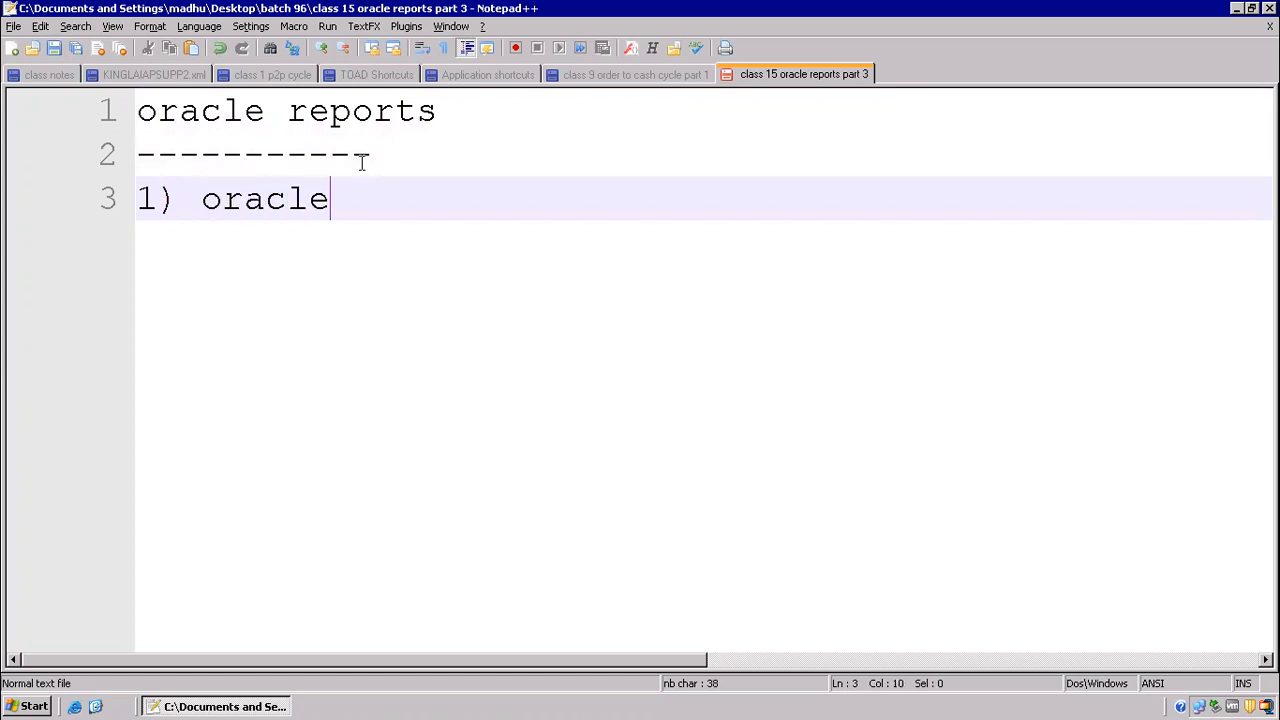
{"action": "type", "text": " reports d"}
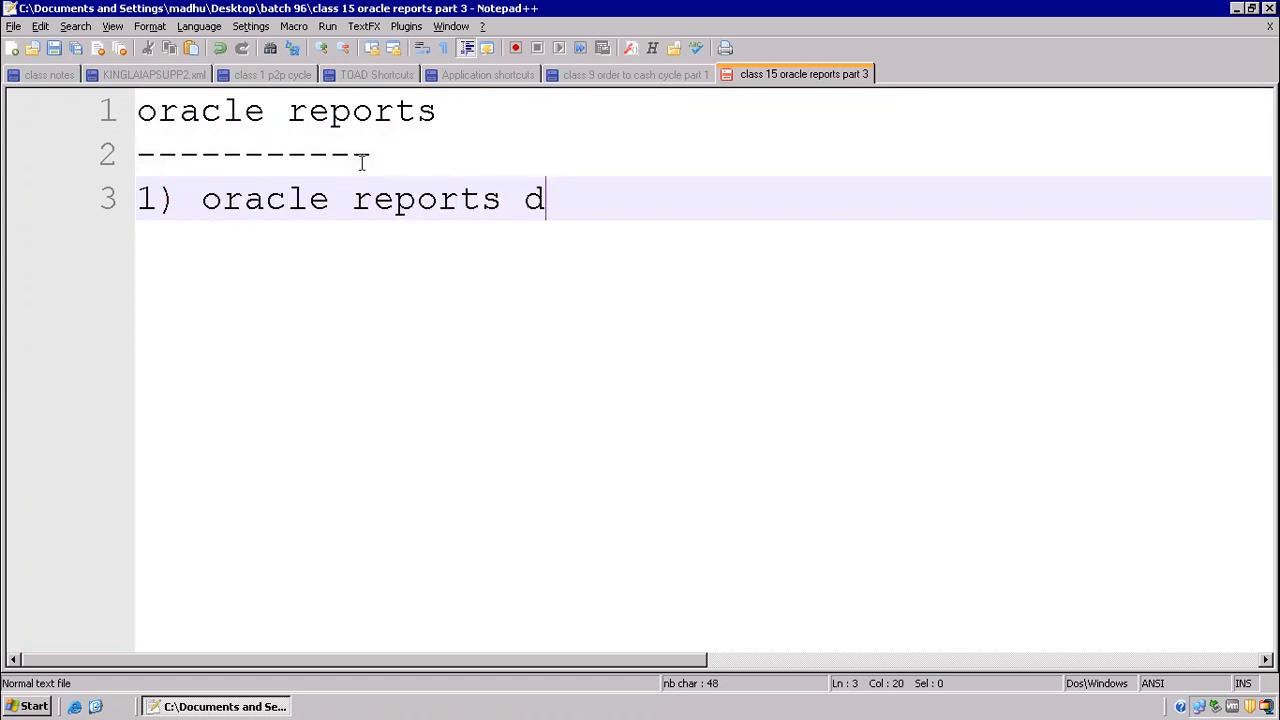
{"action": "type", "text": "evelopment and regsi"}
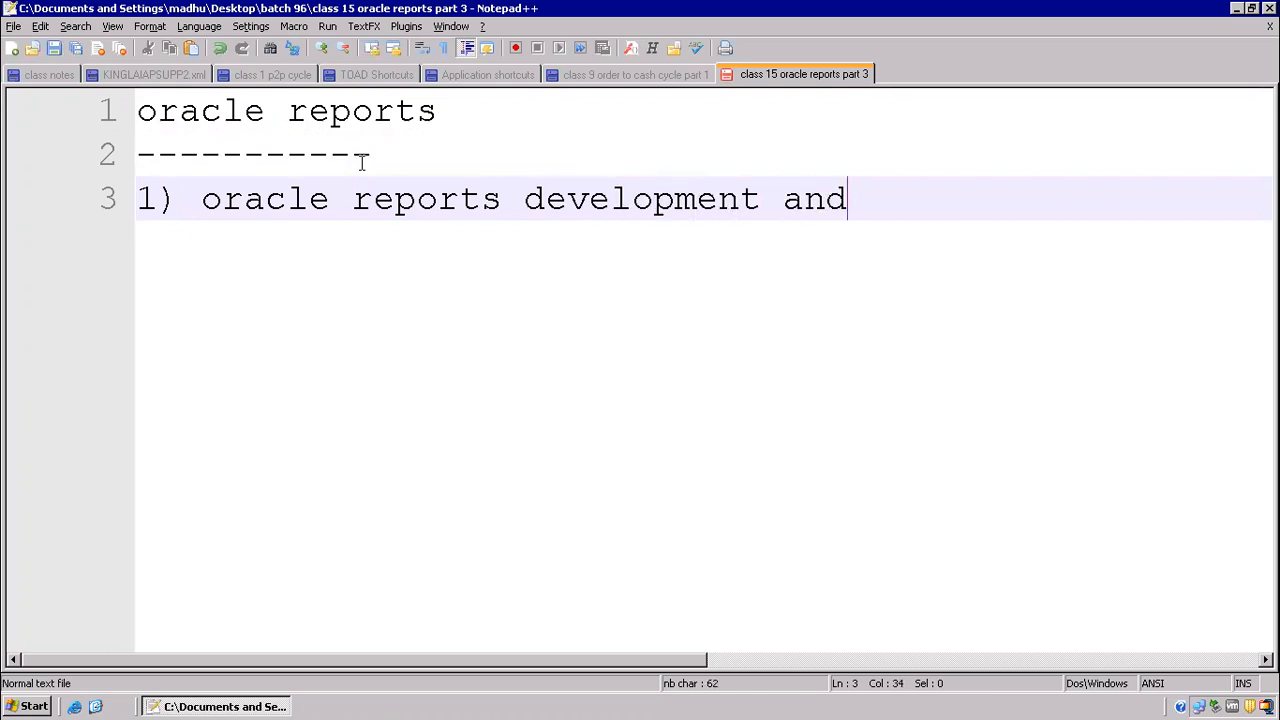
{"action": "key", "text": "BackSpace"}
{"action": "key", "text": "BackSpace"}
{"action": "type", "text": "istration"}
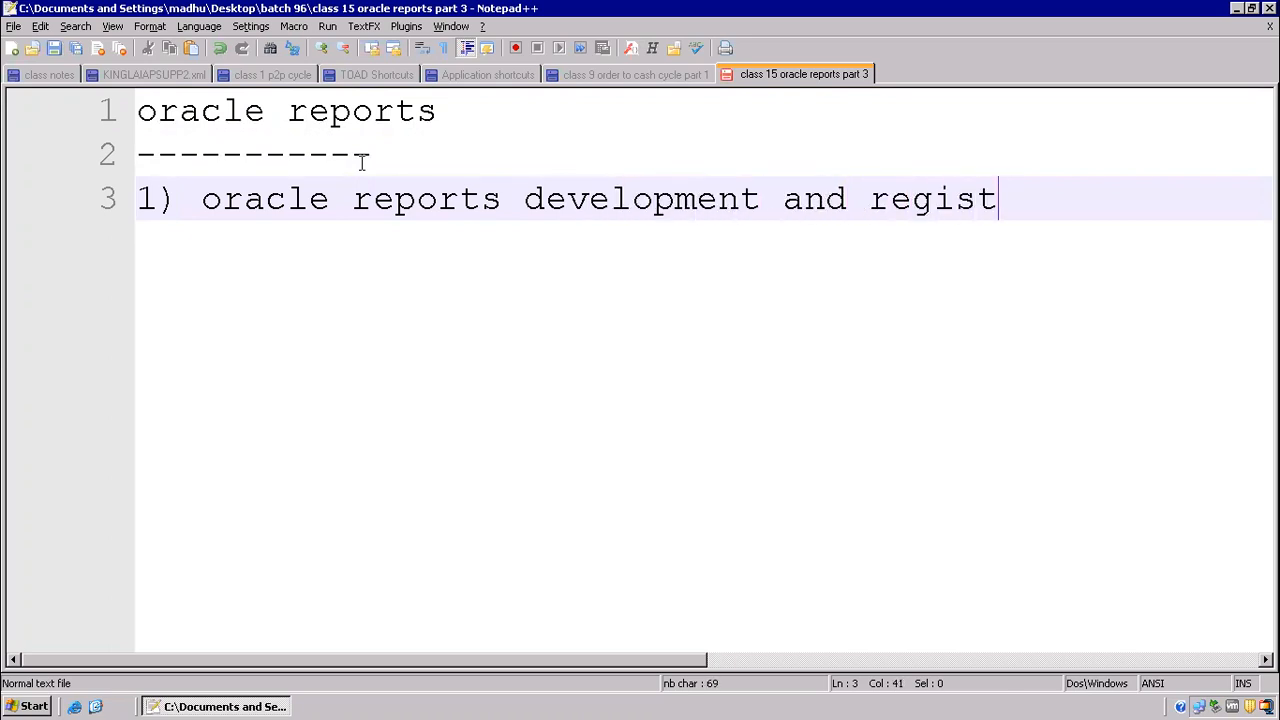
Step: Add the second list item "2) derive company name,report name" on a new line
{"action": "key", "text": "Return"}
{"action": "type", "text": "2"}
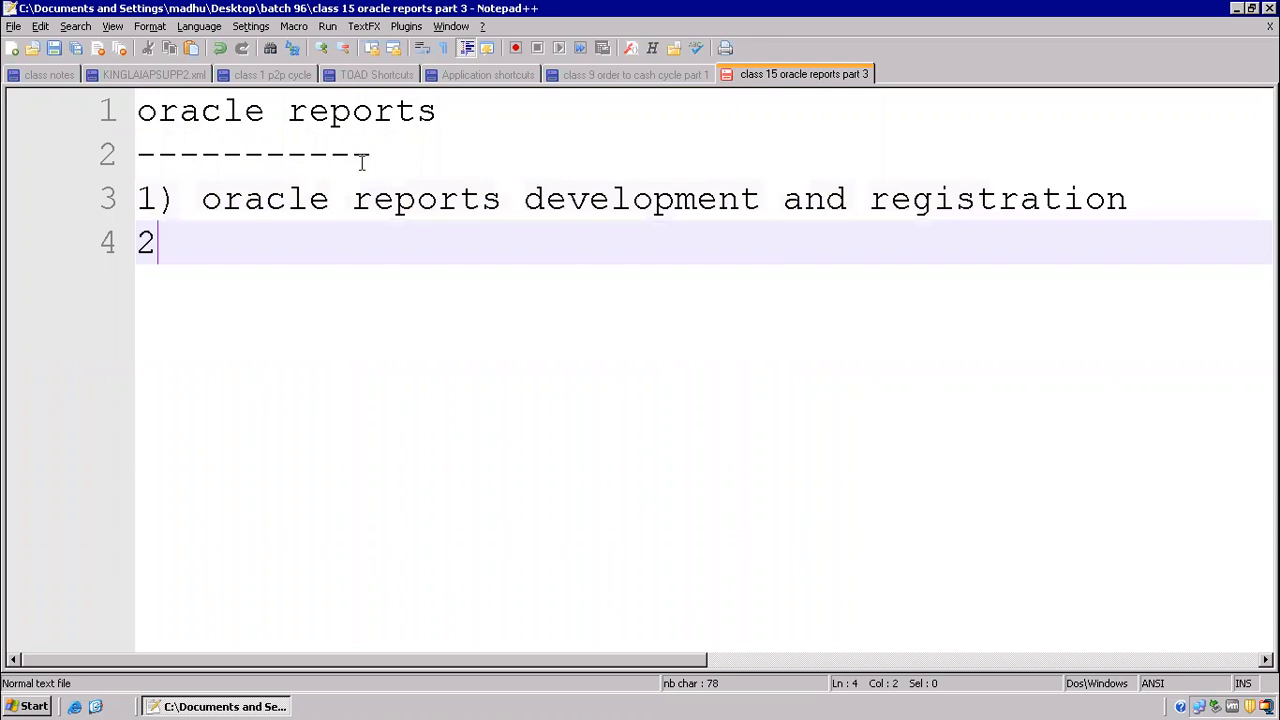
{"action": "type", "text": ") derive company name,"}
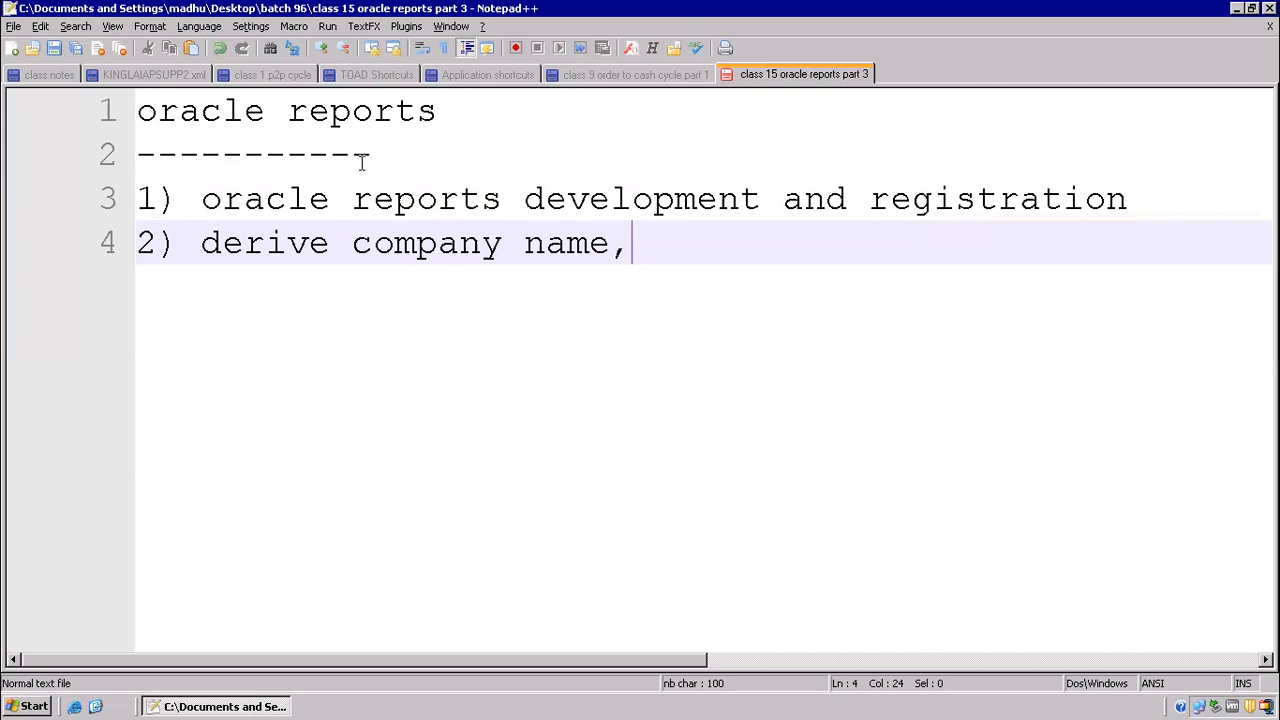
{"action": "type", "text": "report name"}
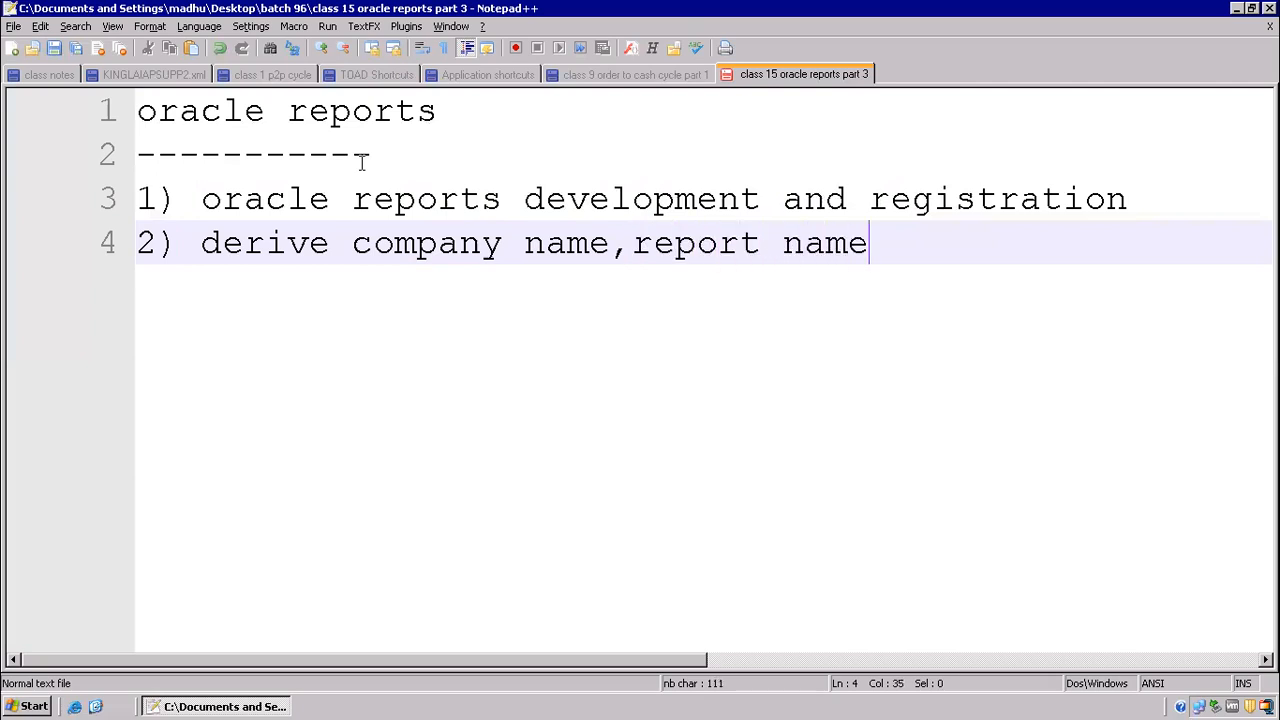
Step: Add the third list item "3)placeholder" on a new line
{"action": "key", "text": "Return"}
{"action": "type", "text": "3)placeho"}
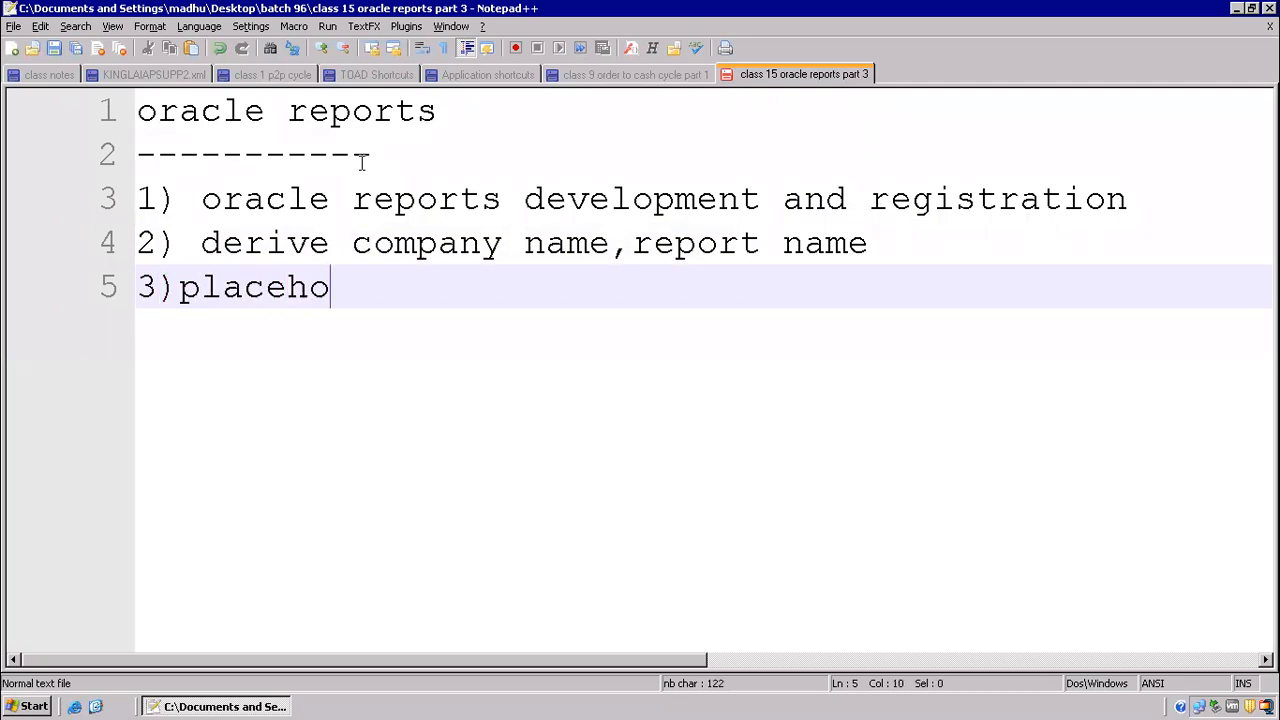
{"action": "type", "text": "lder"}
Step: Add the fourth list item "4)user exits and mandatory parameter" on a new line
{"action": "key", "text": "Return"}
{"action": "type", "text": "4)user exits and m"}
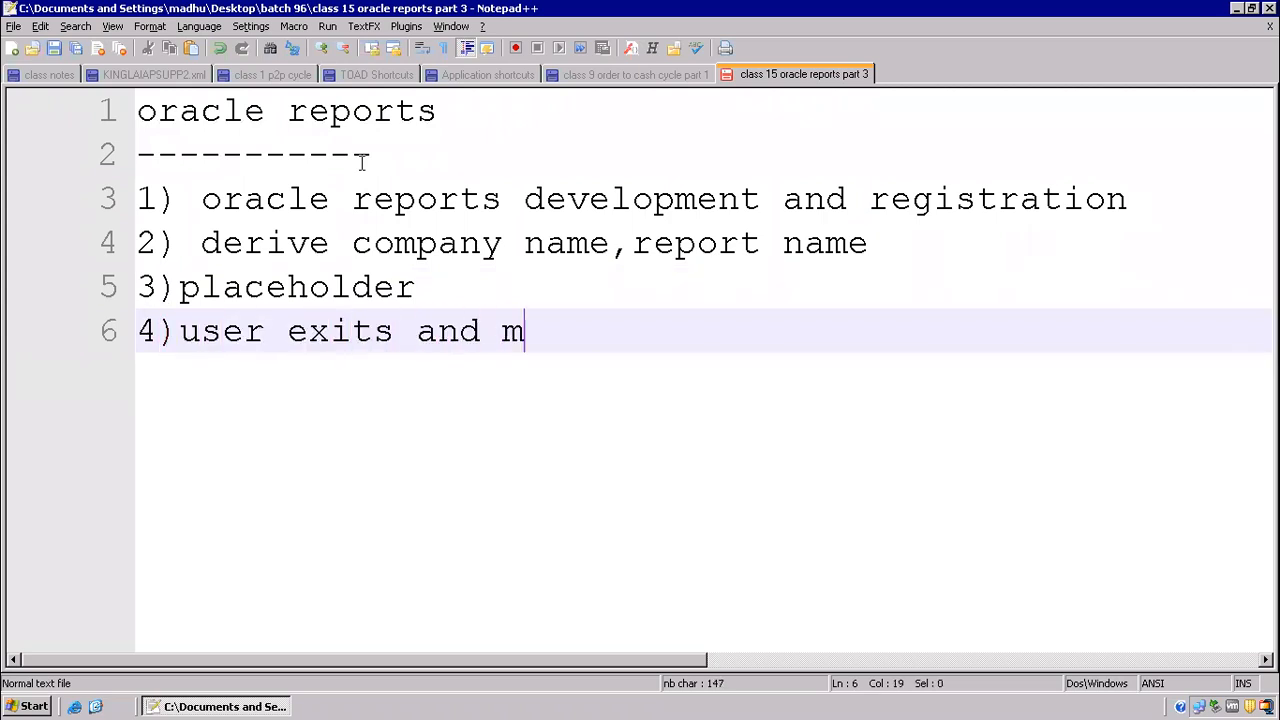
{"action": "type", "text": "anadotory"}
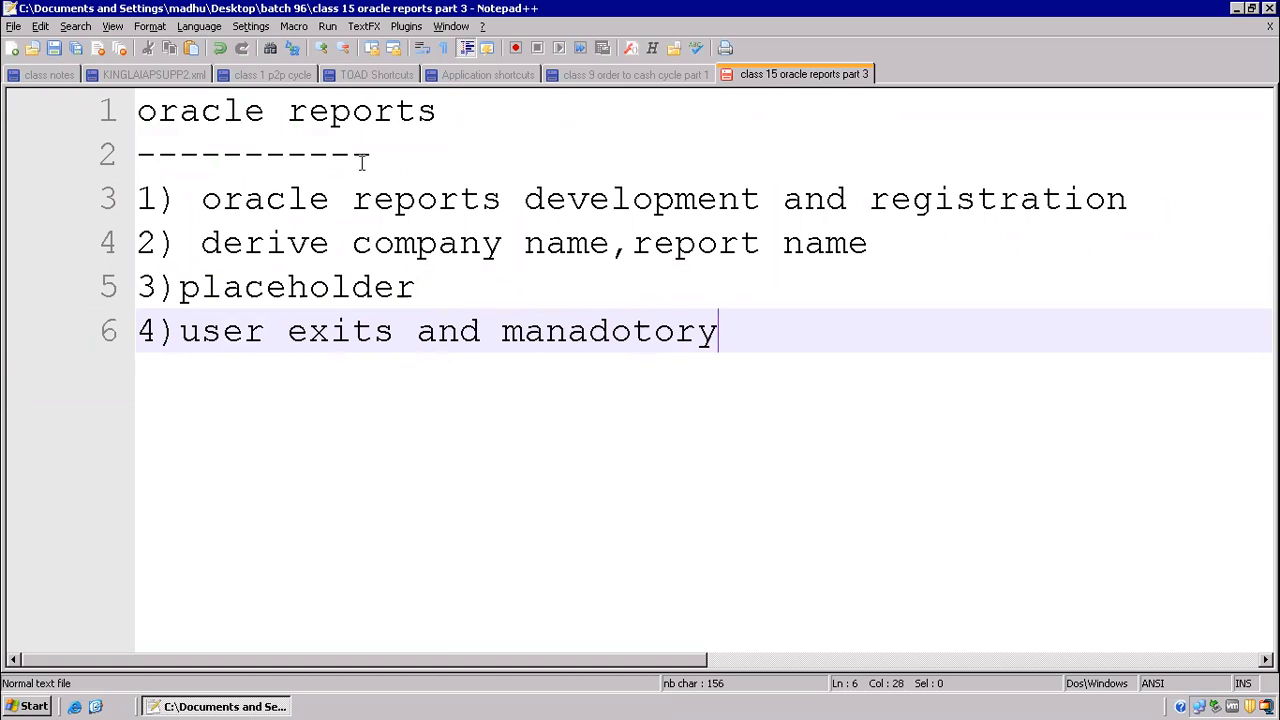
{"action": "key", "text": "BackSpace"}
{"action": "key", "text": "BackSpace"}
{"action": "key", "text": "BackSpace"}
{"action": "key", "text": "BackSpace"}
{"action": "key", "text": "BackSpace"}
{"action": "key", "text": "BackSpace"}
{"action": "key", "text": "BackSpace"}
{"action": "type", "text": "do"}
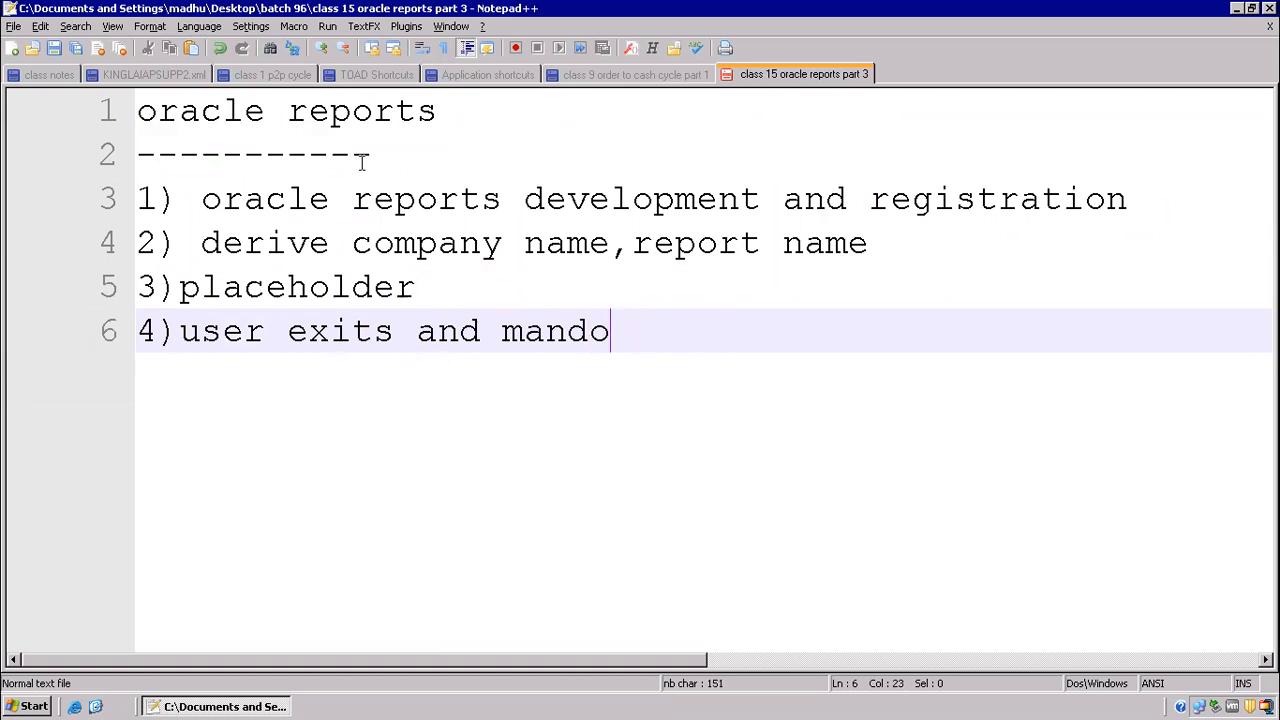
{"action": "key", "text": "BackSpace"}
{"action": "type", "text": "atory "}
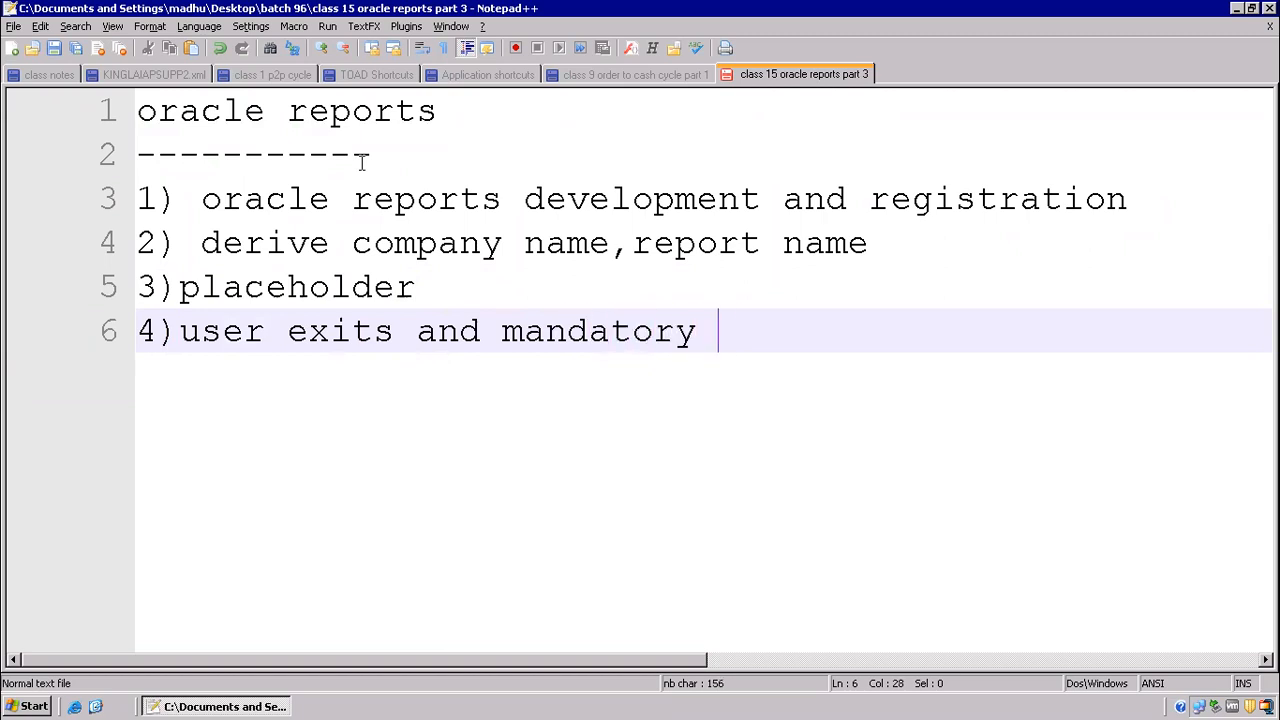
{"action": "type", "text": "parameter"}
Step: Add the fifth list item "5) lexical parameter" followed by two empty lines, leaving the cursor on line 8
{"action": "key", "text": "Return"}
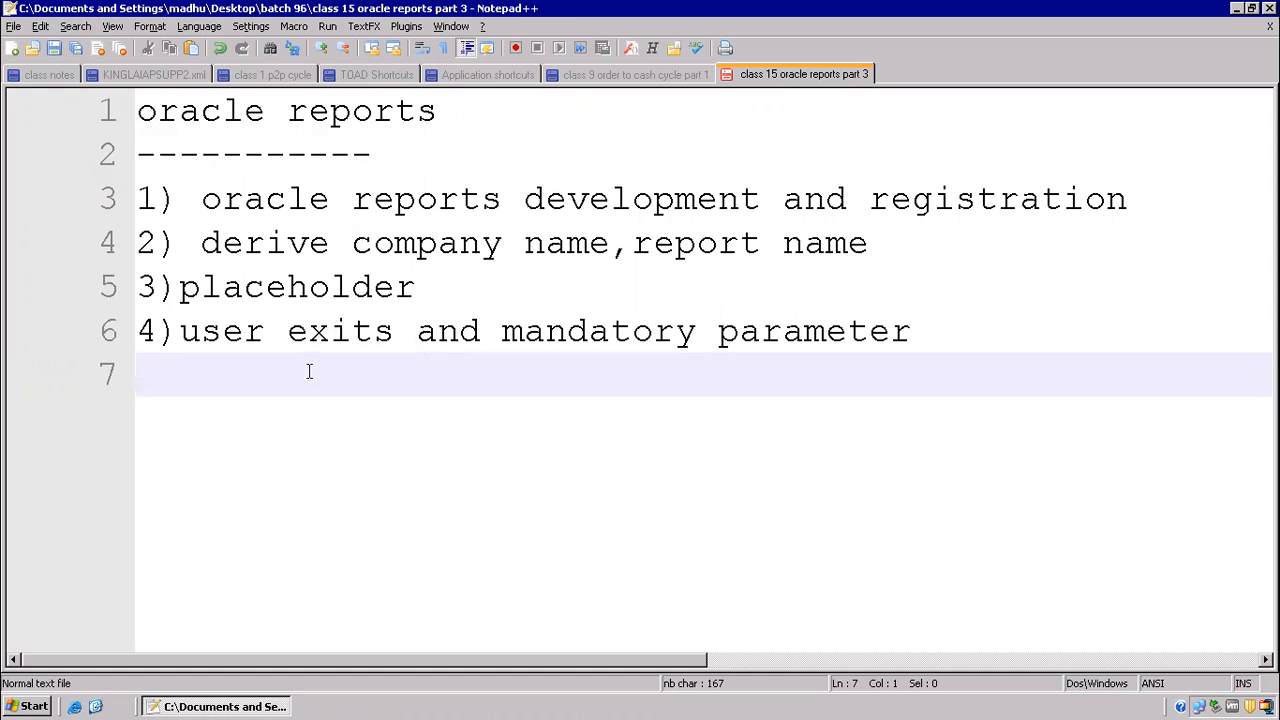
{"action": "type", "text": "5) lexi"}
{"action": "type", "text": "cal par"}
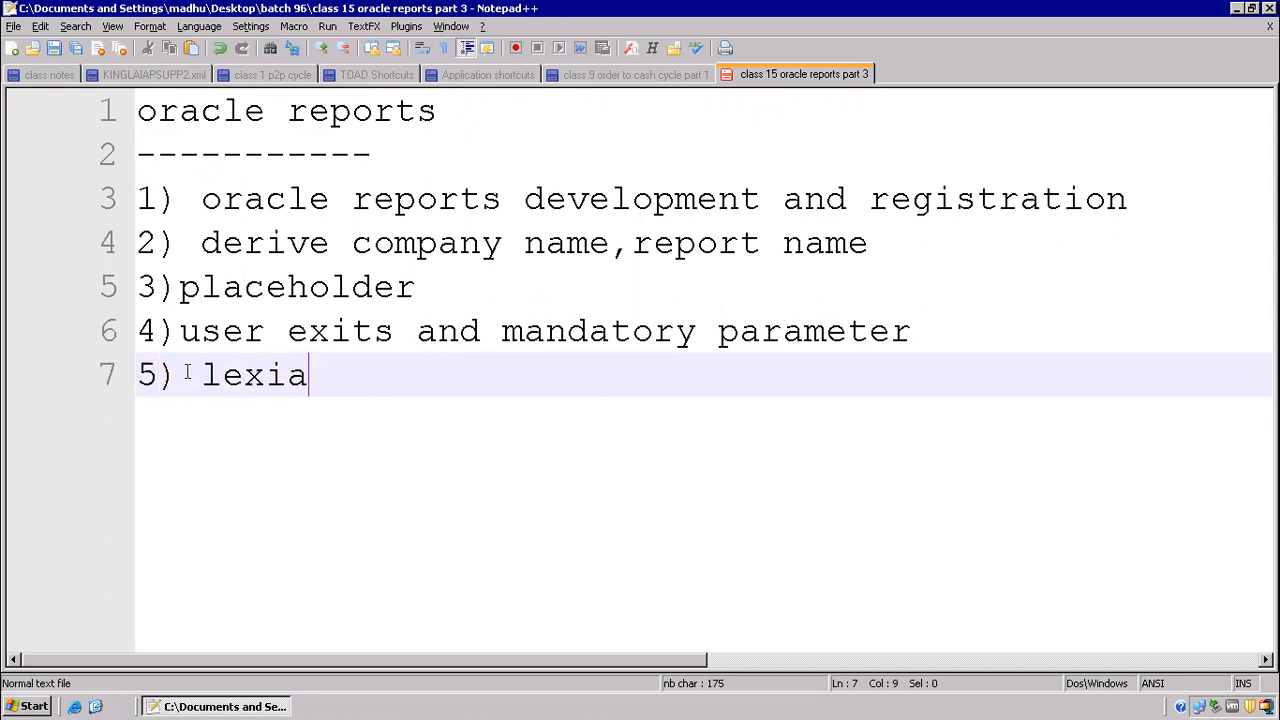
{"action": "type", "text": "ameter"}
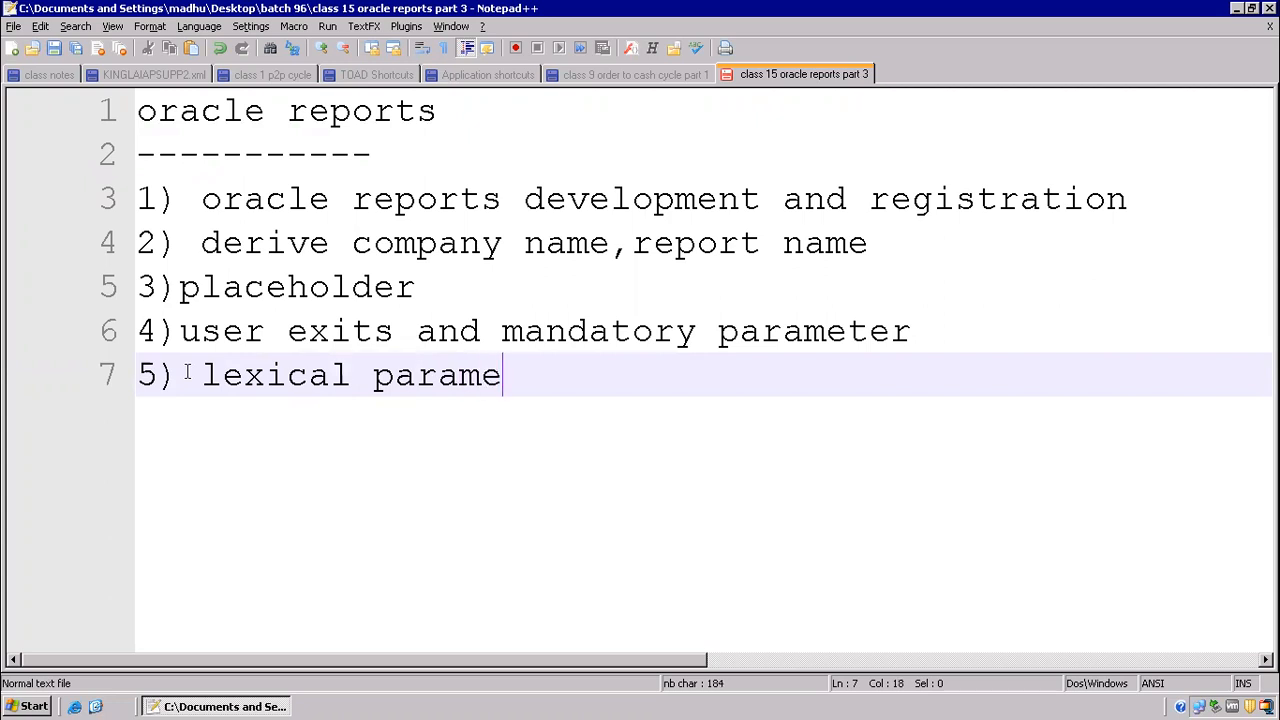
{"action": "key", "text": "Return"}
{"action": "key", "text": "Return"}
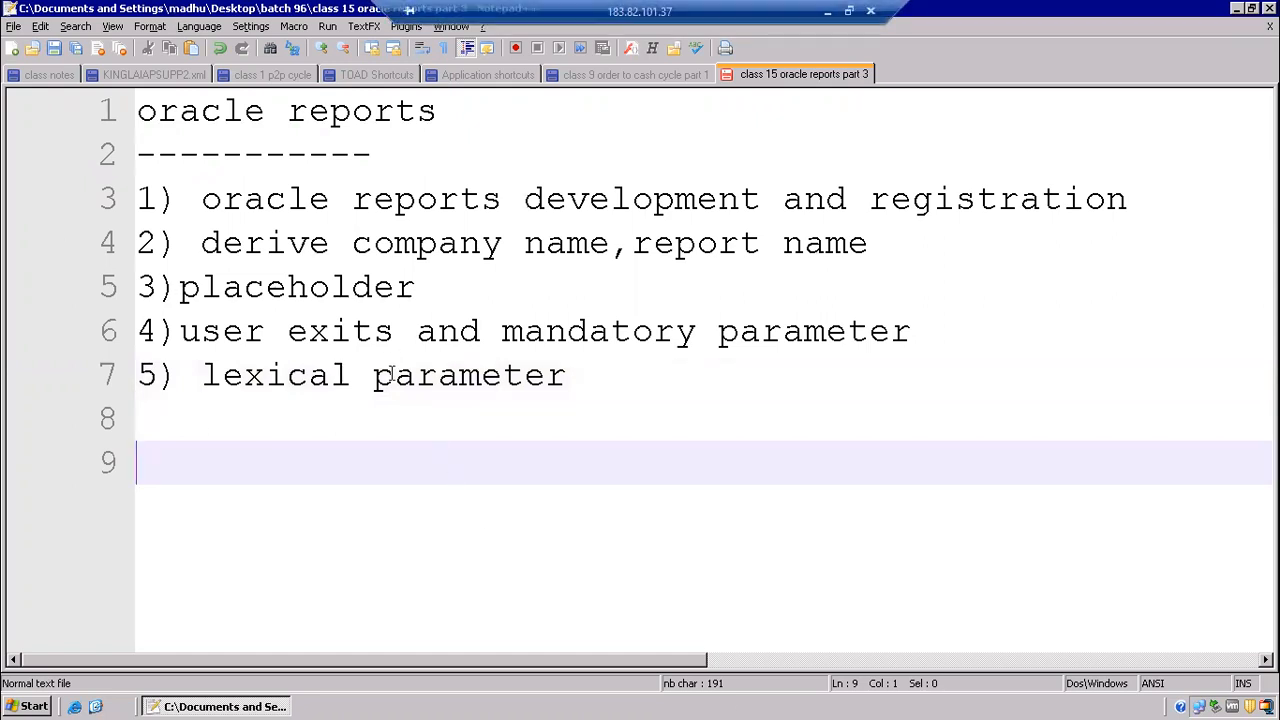
{"action": "left_click", "coordinate": [305, 416]}
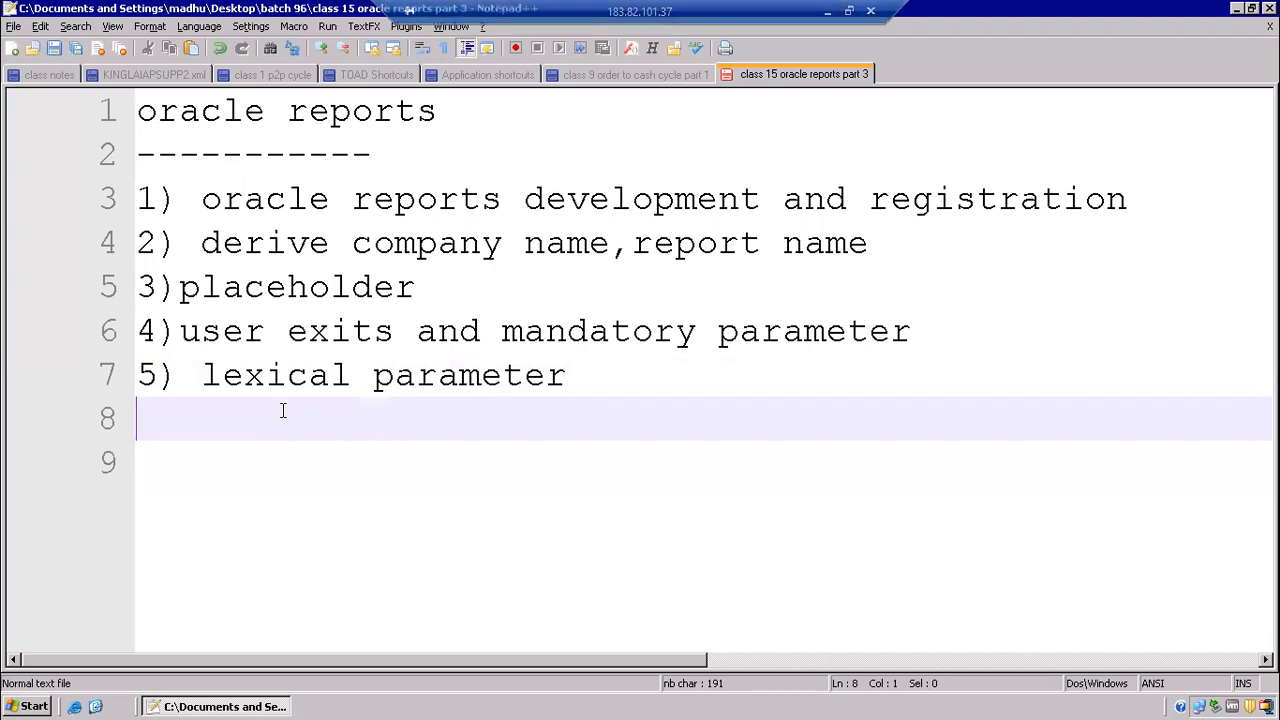
Step: Below the lexical parameter item, add the lines ": bind" and "& lexical" to the notes
{"action": "type", "text": ": bind"}
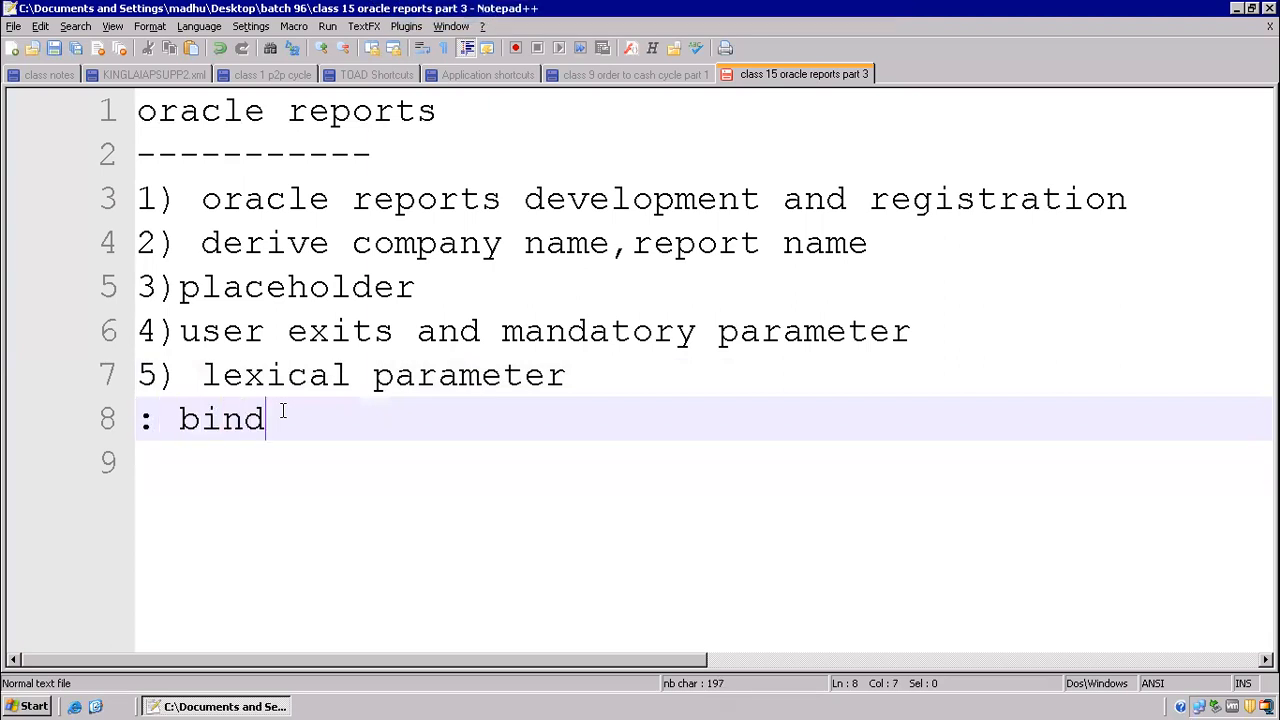
{"action": "key", "text": "Return"}
{"action": "type", "text": "&"}
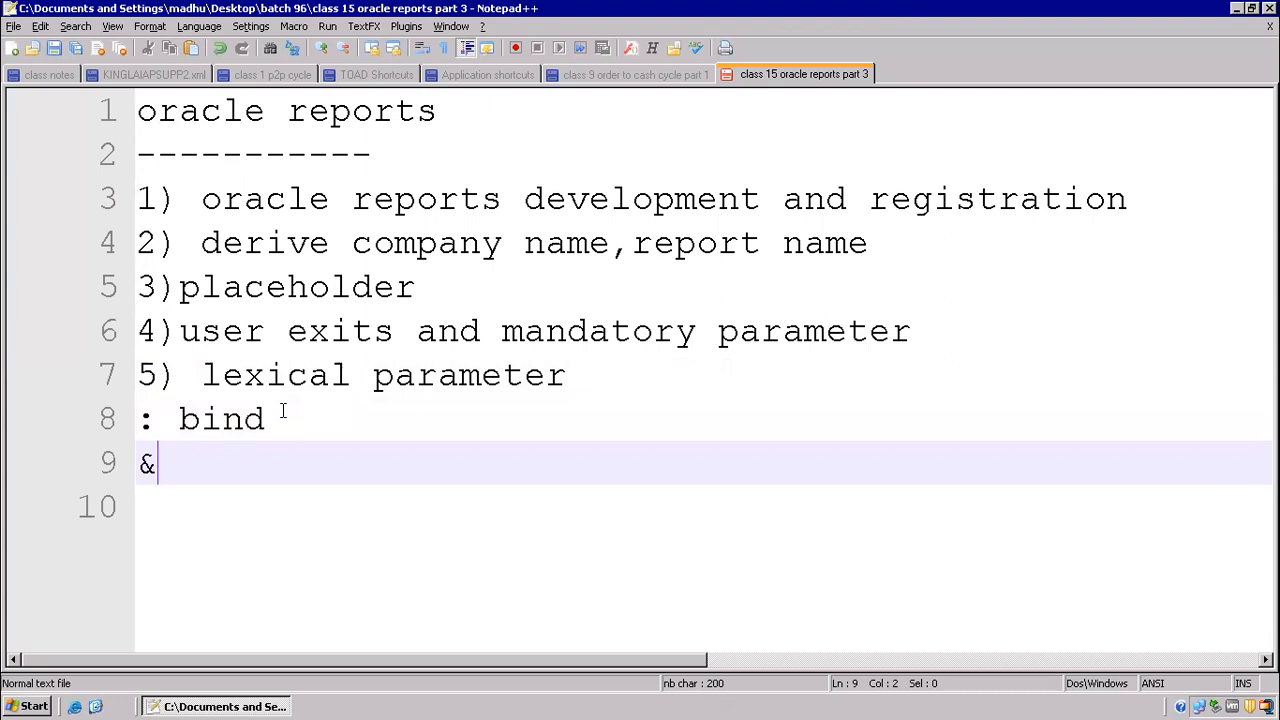
{"action": "type", "text": " lexical"}
{"action": "key", "text": "Return"}
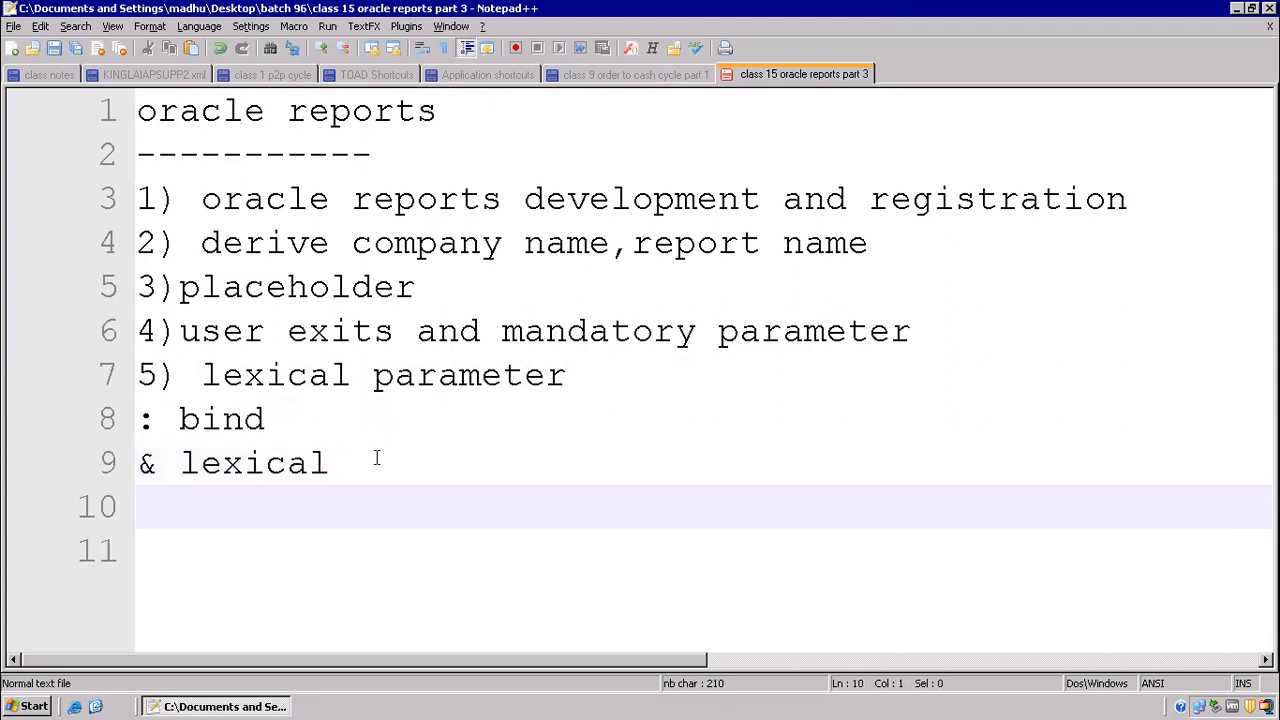
{"action": "left_click", "coordinate": [340, 461]}
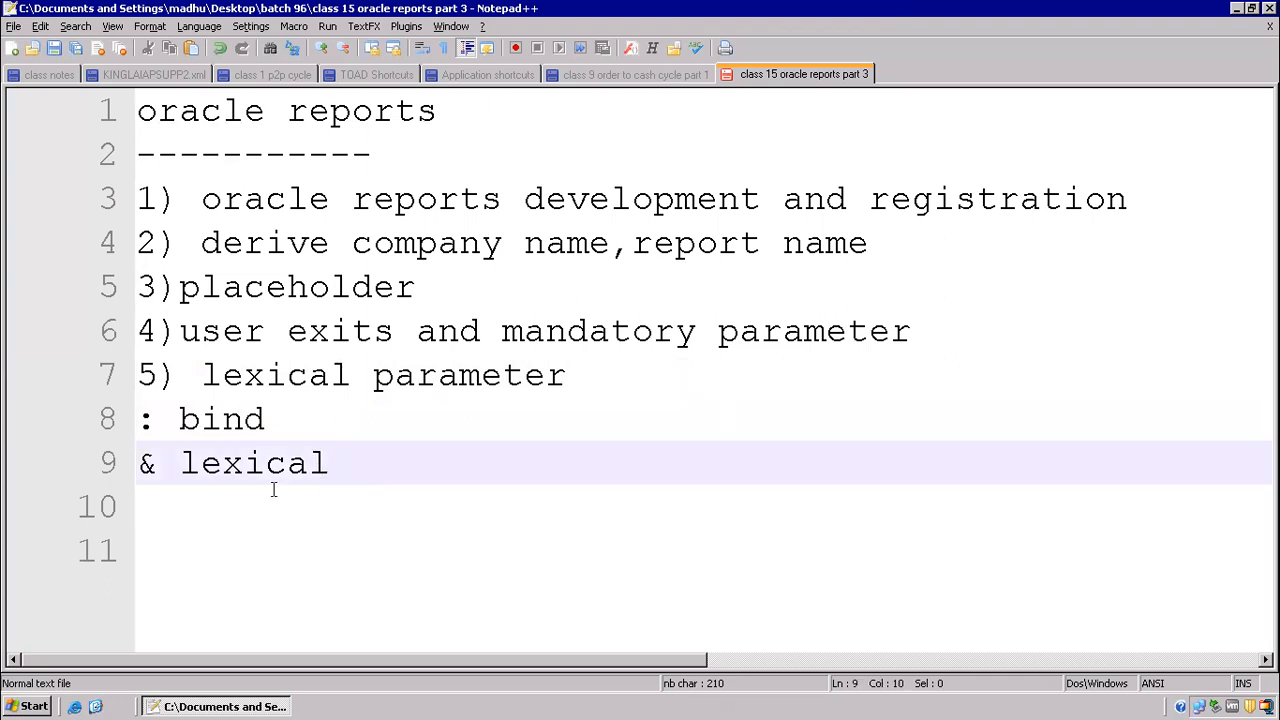
Step: Launch Toad for Oracle and close the Editor tips window to reach the empty SQL editor
{"action": "left_click", "coordinate": [94, 706]}
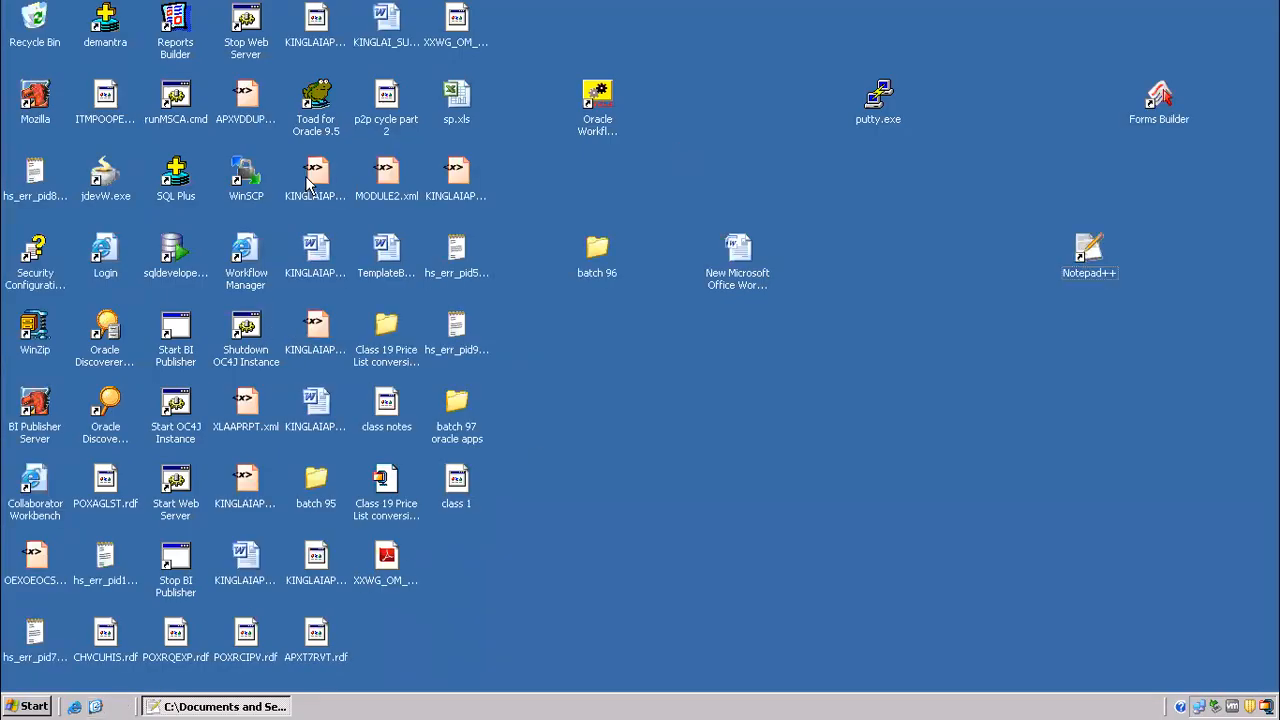
{"action": "double_click", "coordinate": [316, 100]}
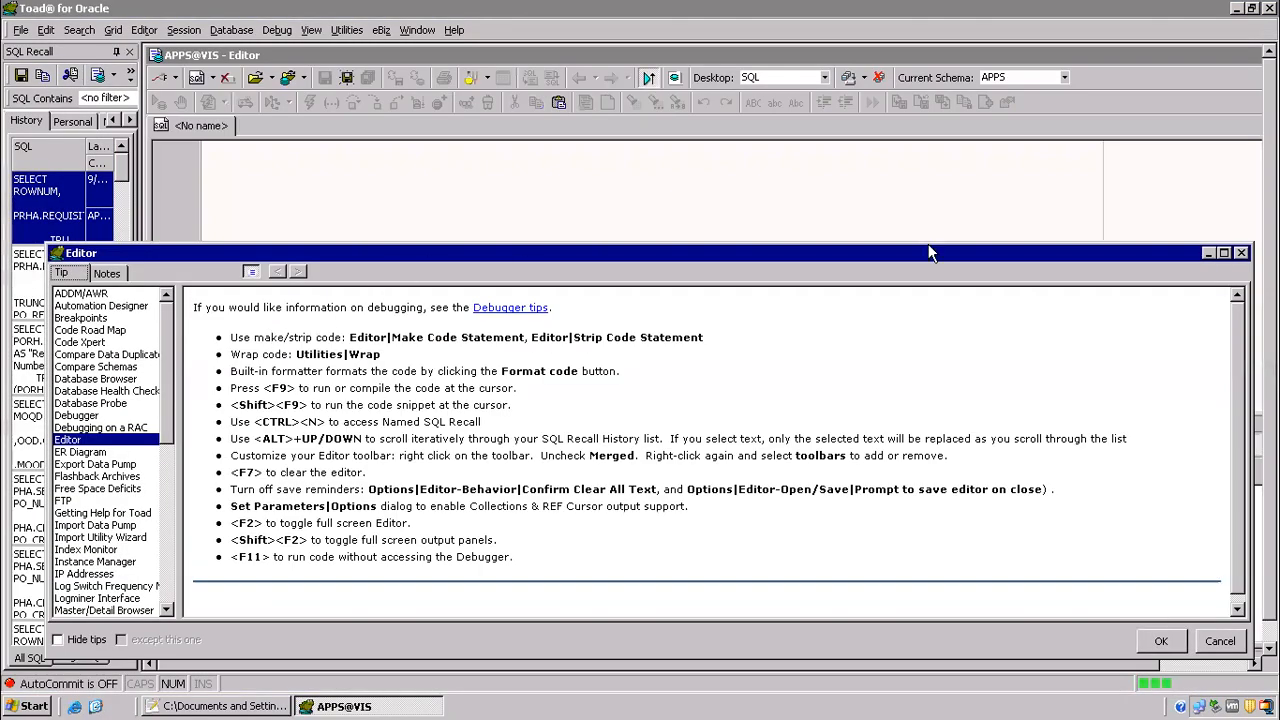
{"action": "left_click", "coordinate": [1240, 255]}
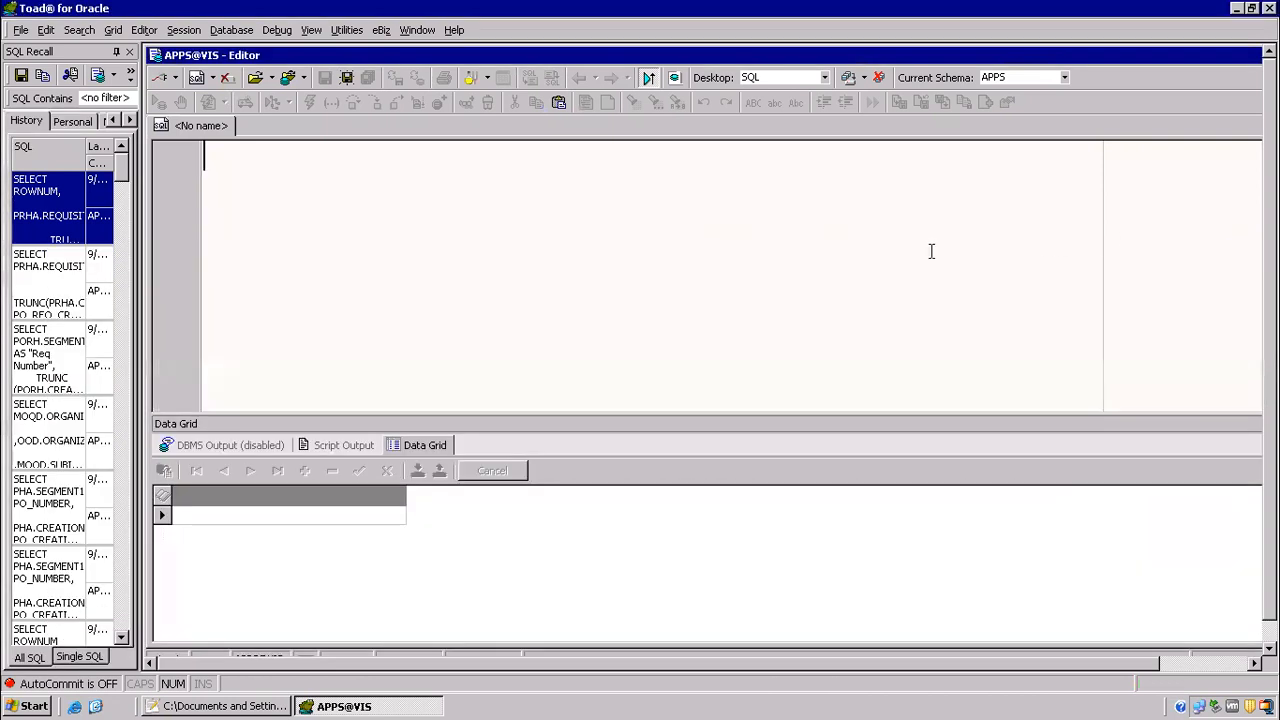
Step: Write the query line "select * from hz_parties hp,hz_cust_accounts hca,oe_order_headers_all ooh" in the SQL editor
{"action": "type", "text": "selec"}
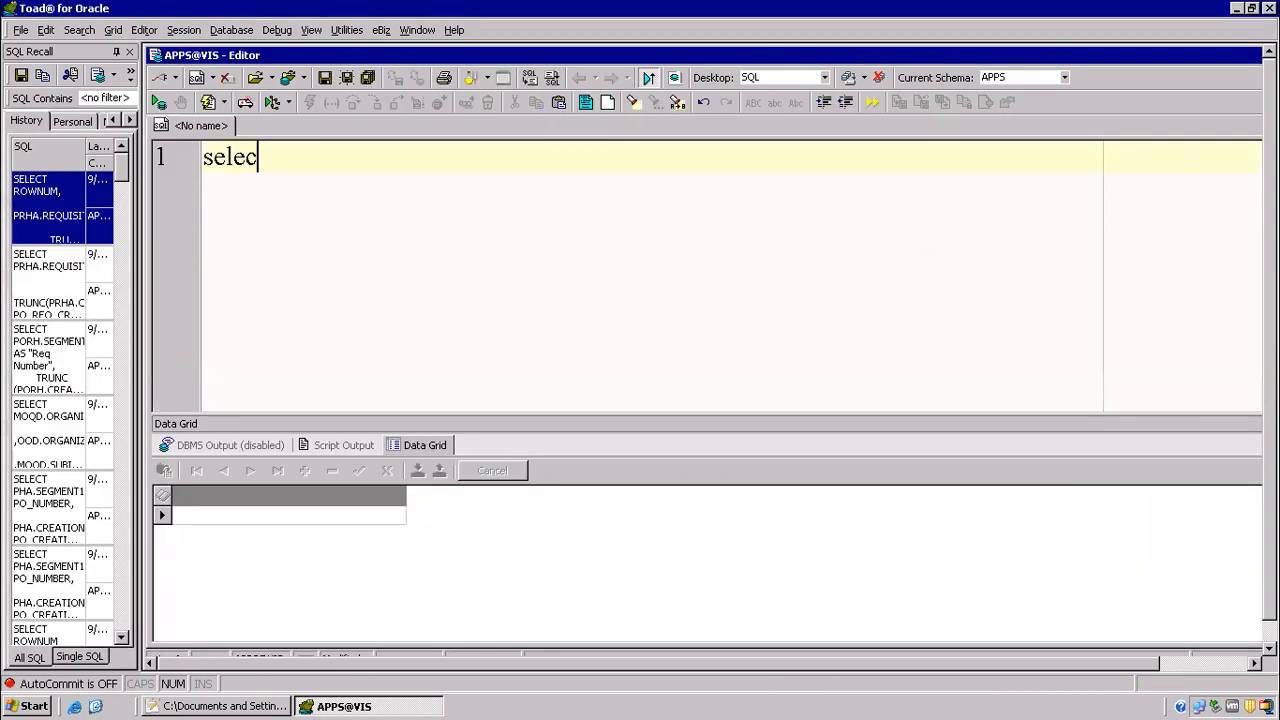
{"action": "type", "text": "t * from hz_parties hp,"}
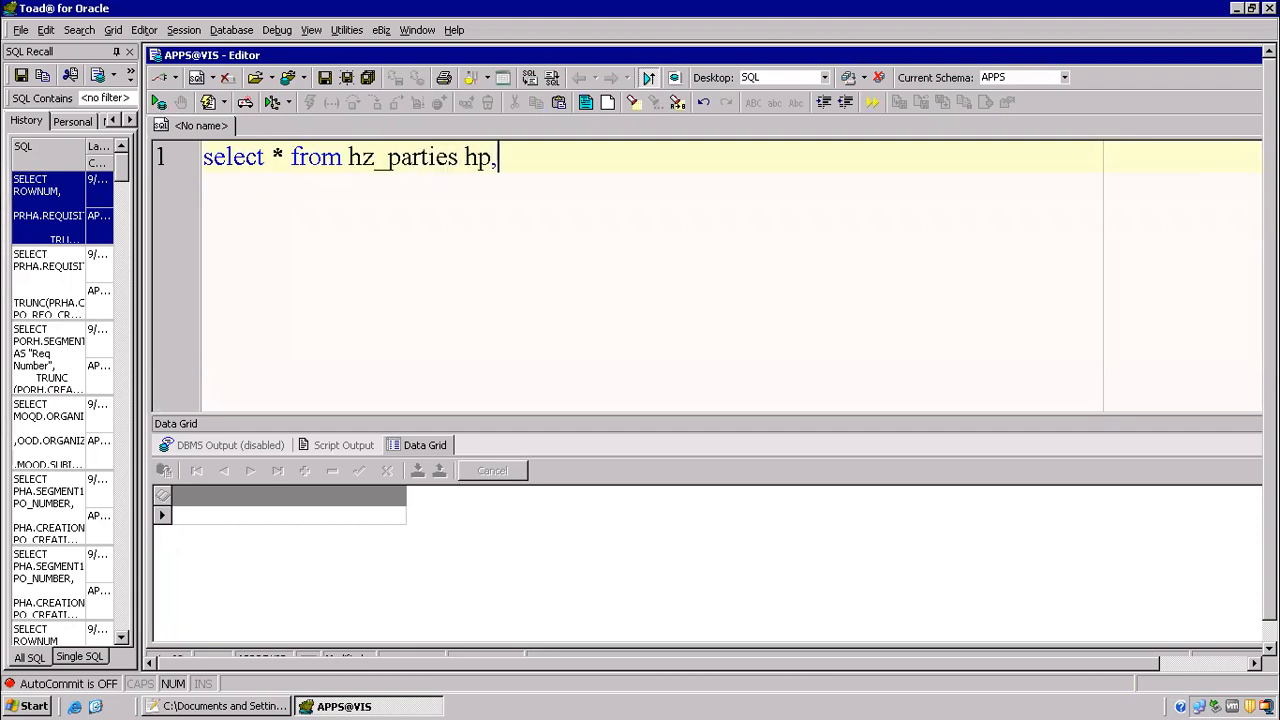
{"action": "type", "text": "hz_custe"}
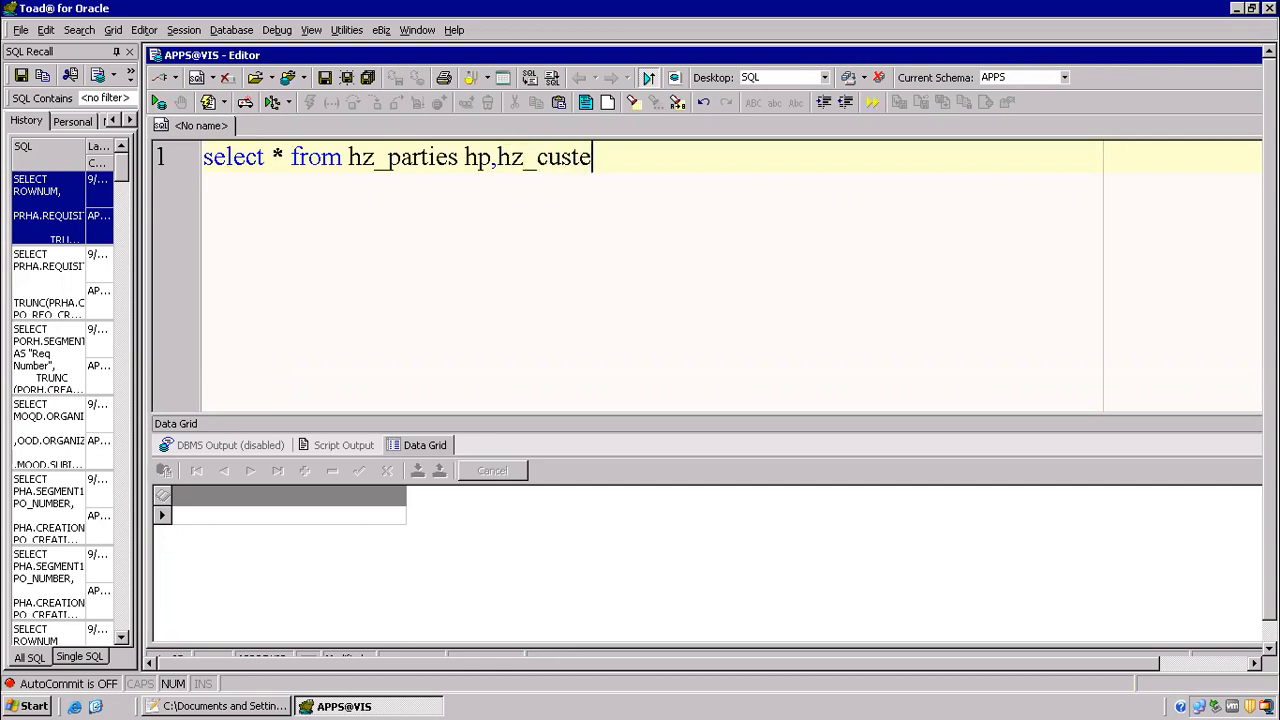
{"action": "key", "text": "BackSpace"}
{"action": "type", "text": "_accounts hca,"}
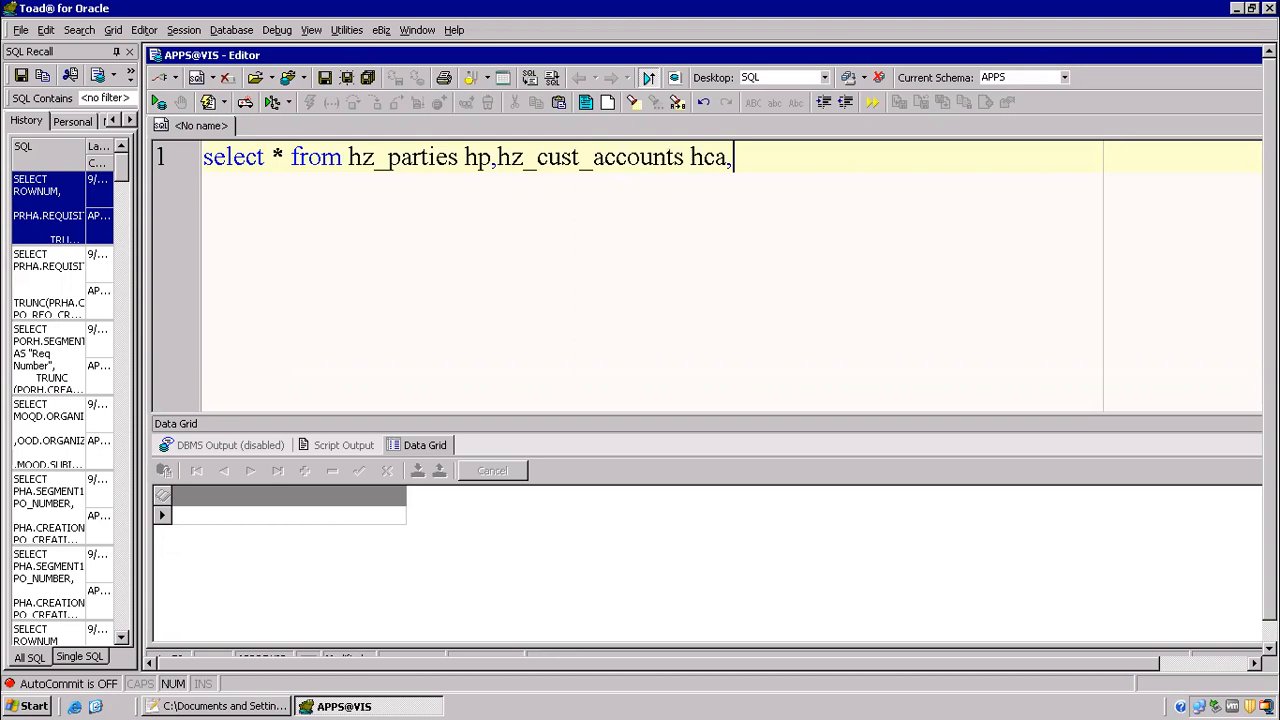
{"action": "type", "text": "oe_order_h"}
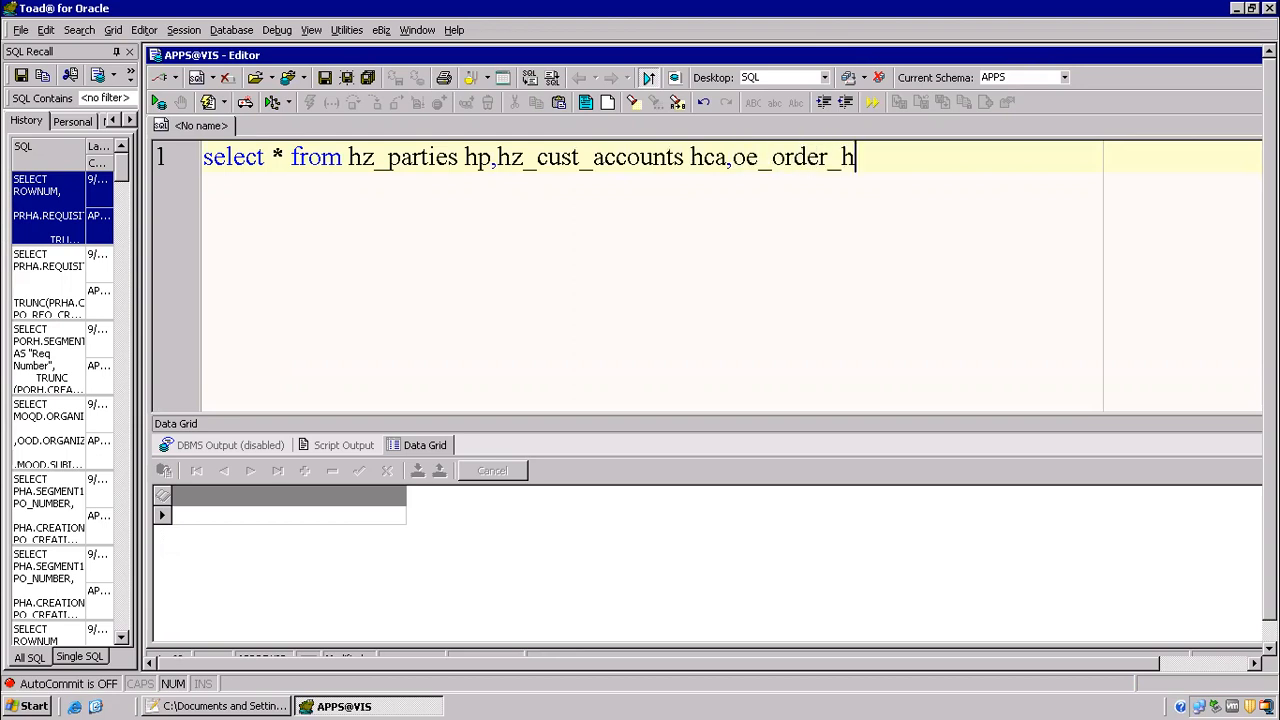
{"action": "type", "text": "eaders_all ooh"}
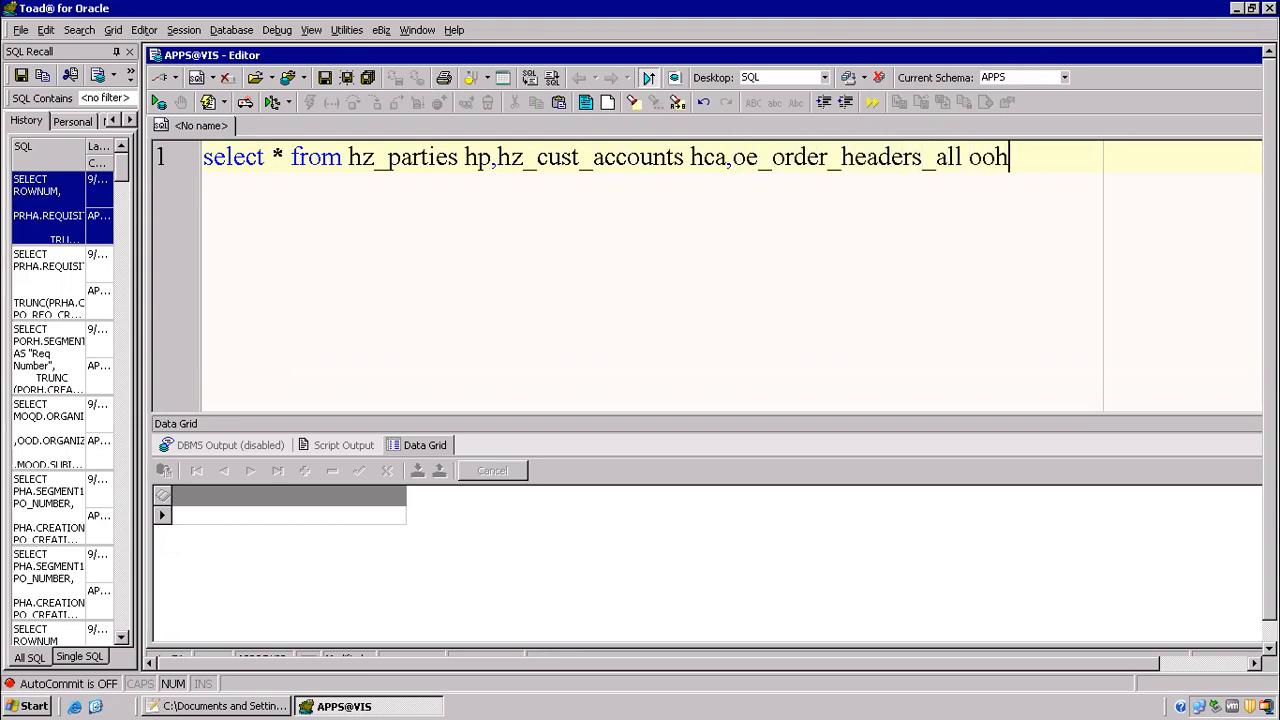
Step: Add the join condition "where hp.party_id=hca.party_id" on the second line of the query
{"action": "key", "text": "Return"}
{"action": "type", "text": "wher"}
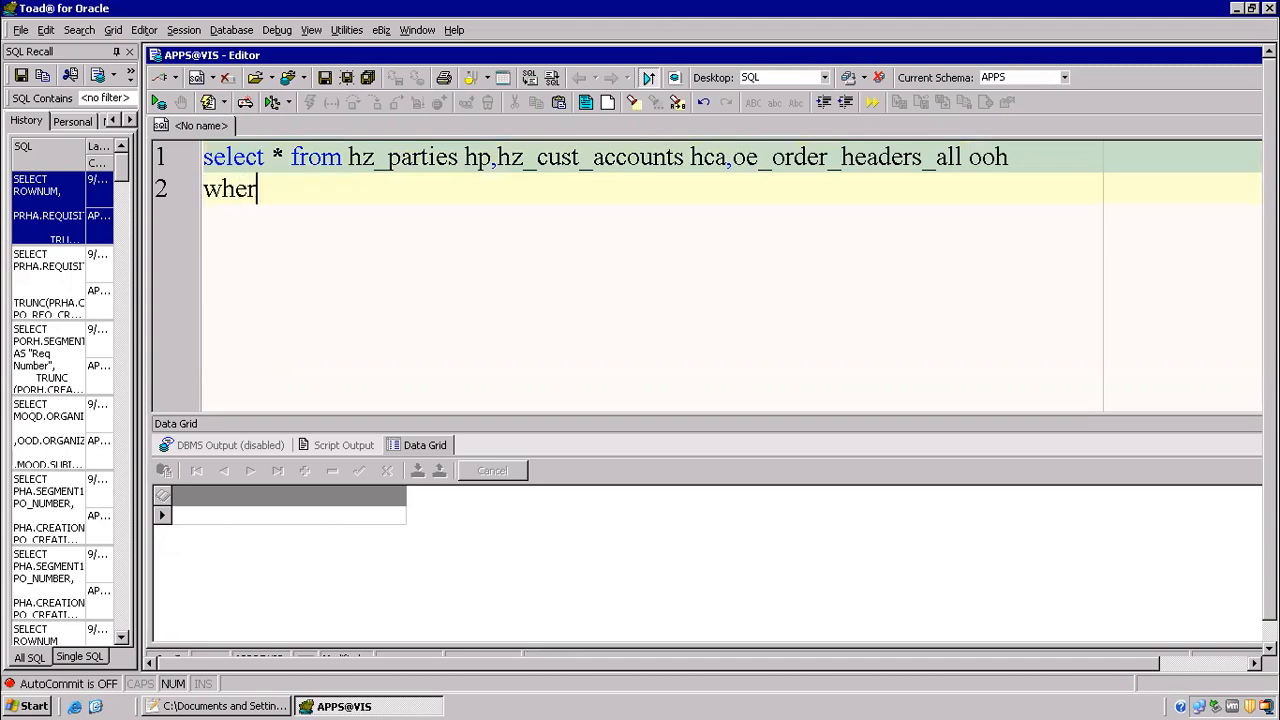
{"action": "type", "text": "e hp.party_id"}
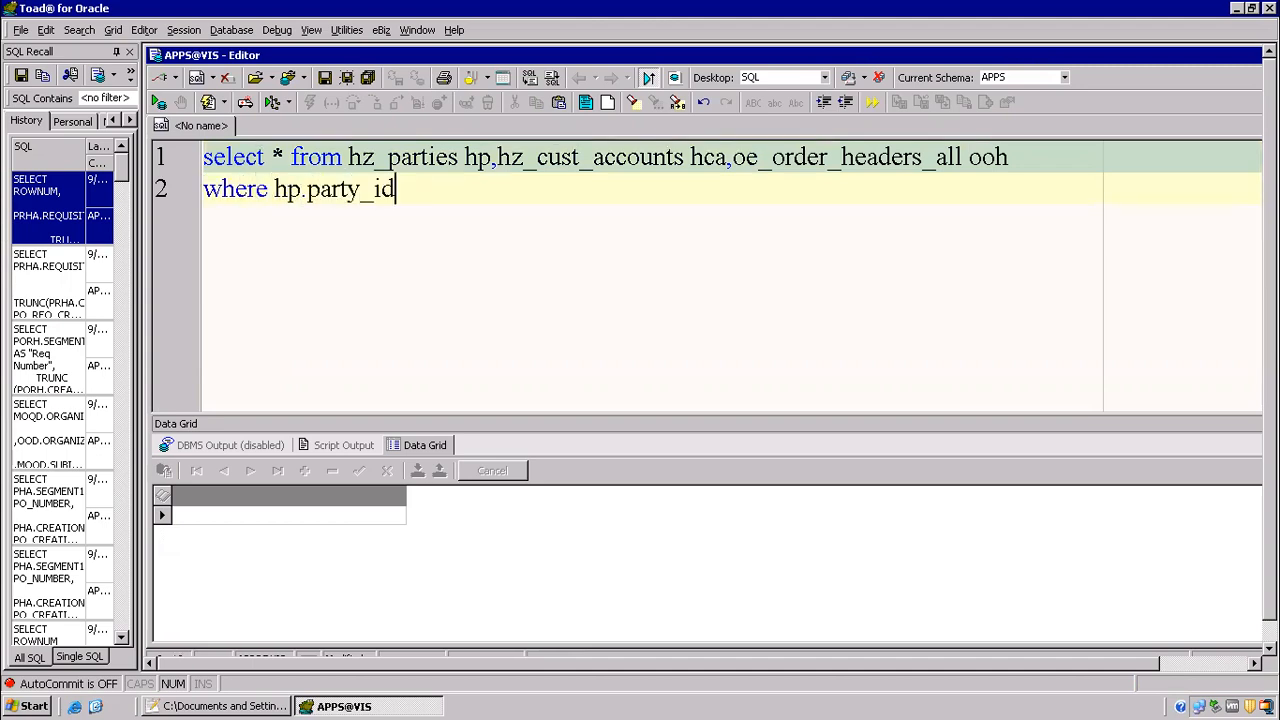
{"action": "type", "text": "=hca.party_id"}
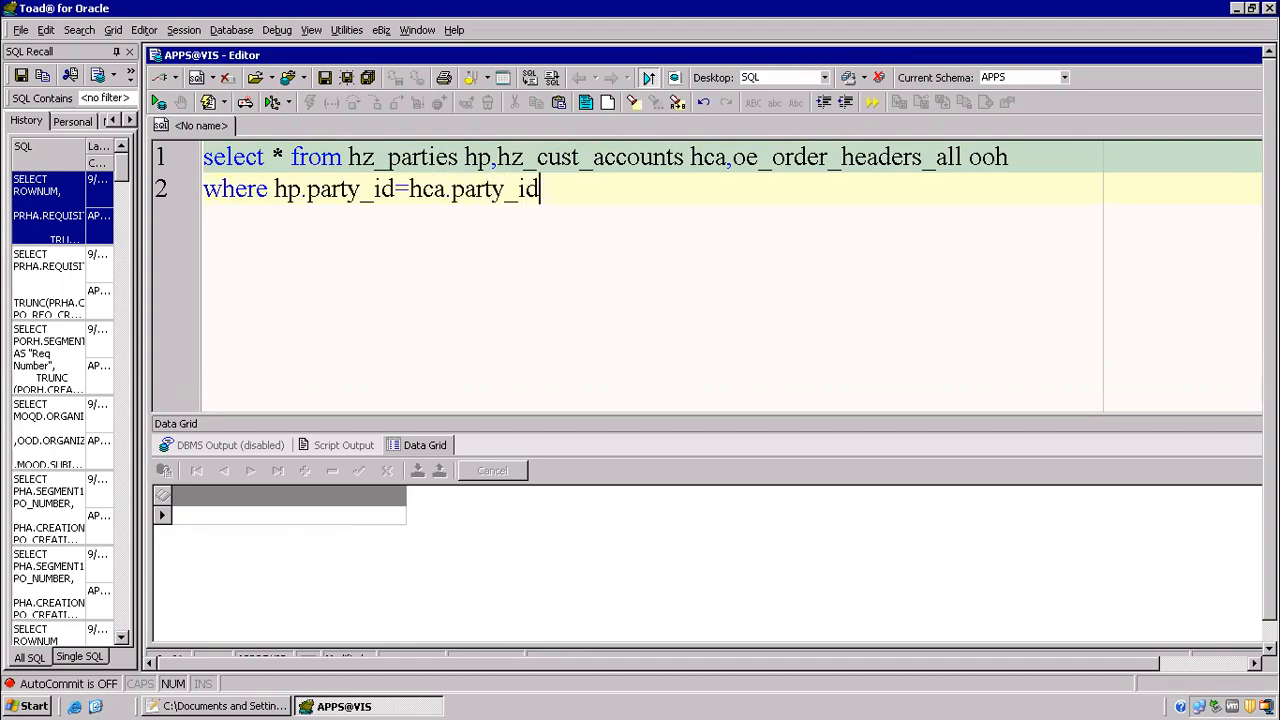
Step: Add the join condition "and ooh.SOLD_TO_ORG_ID=hca.CUST_ACCOUNT_ID" on the third line of the query
{"action": "key", "text": "Return"}
{"action": "type", "text": "and ooh."}
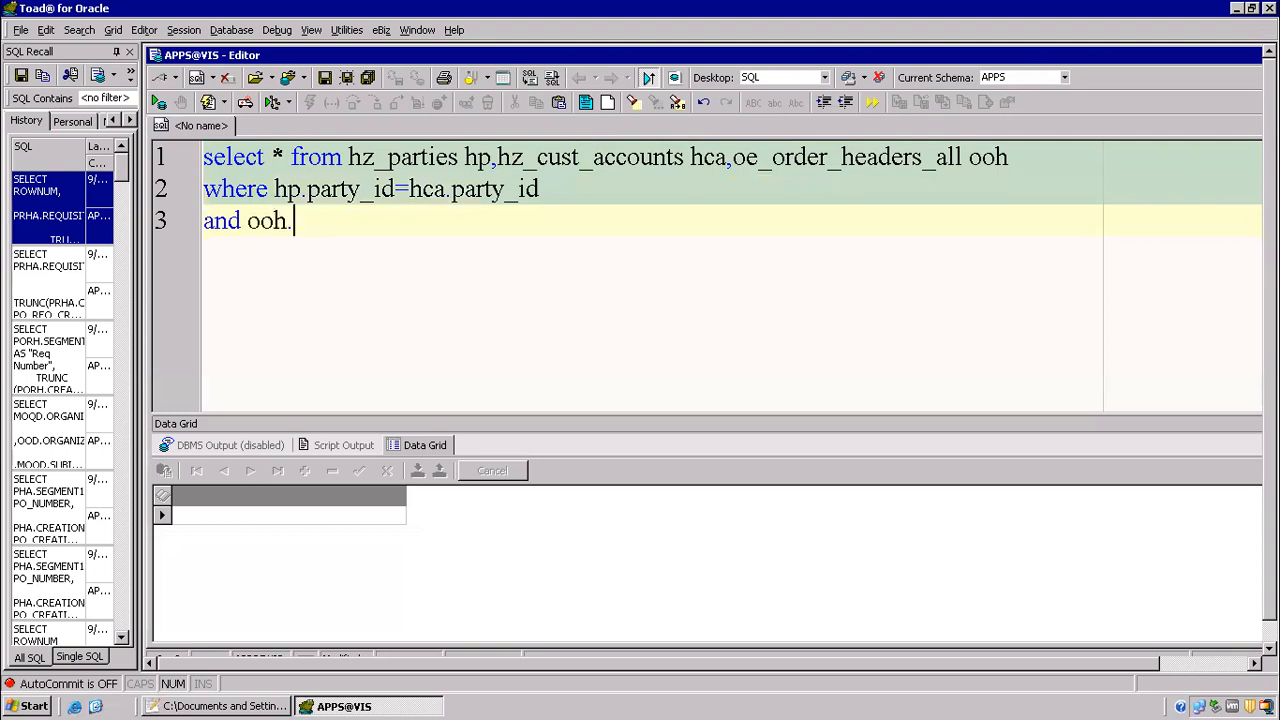
{"action": "type", "text": "sol"}
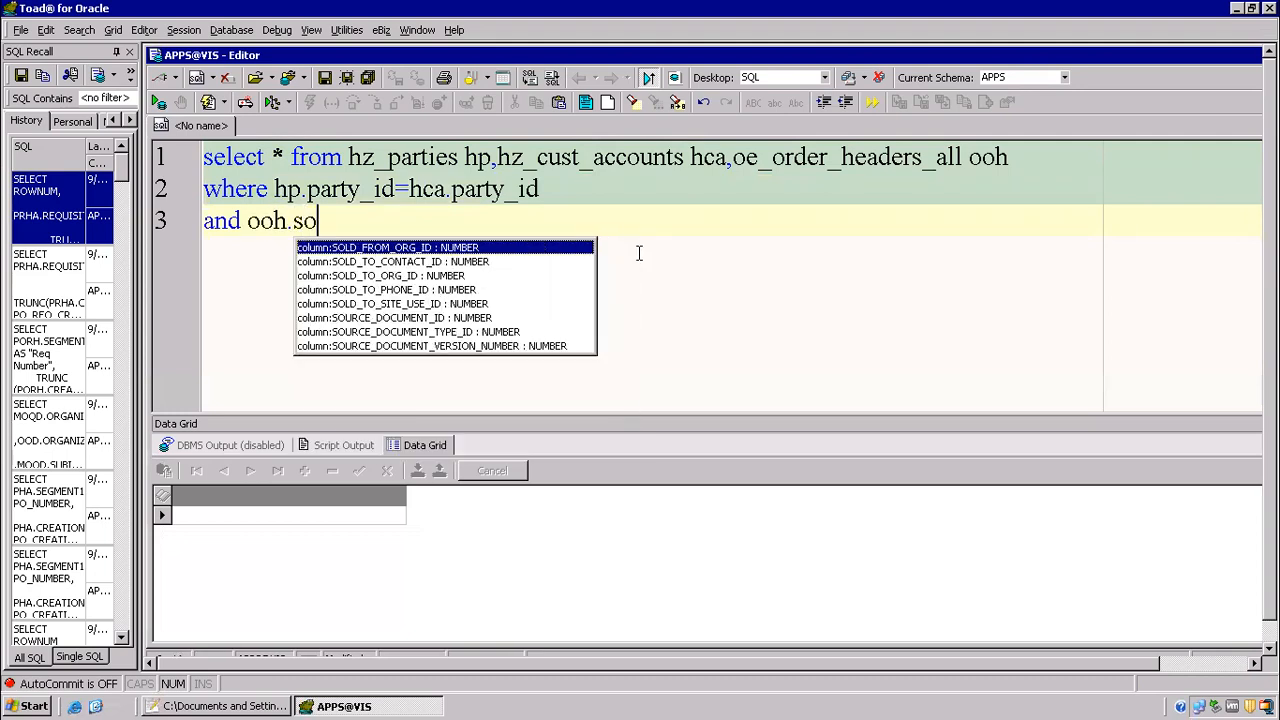
{"action": "key", "text": "Down"}
{"action": "key", "text": "Down"}
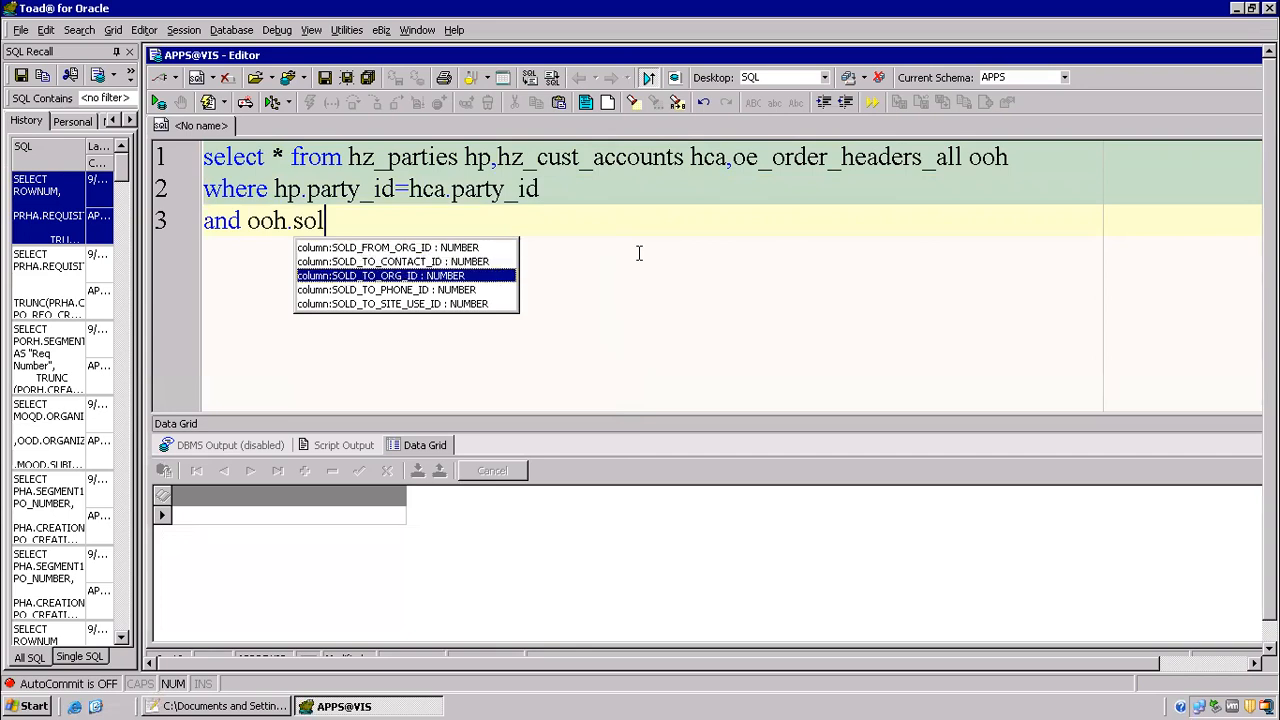
{"action": "key", "text": "Return"}
{"action": "type", "text": "="}
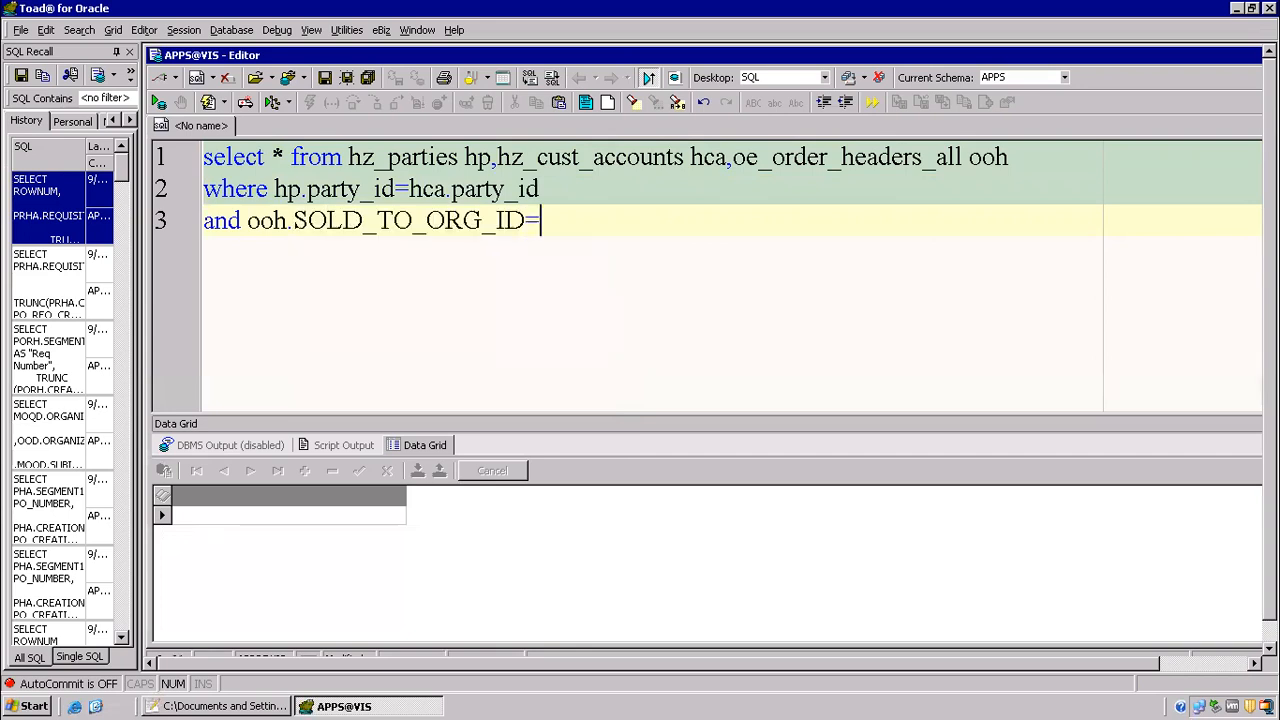
{"action": "type", "text": "hca.cu"}
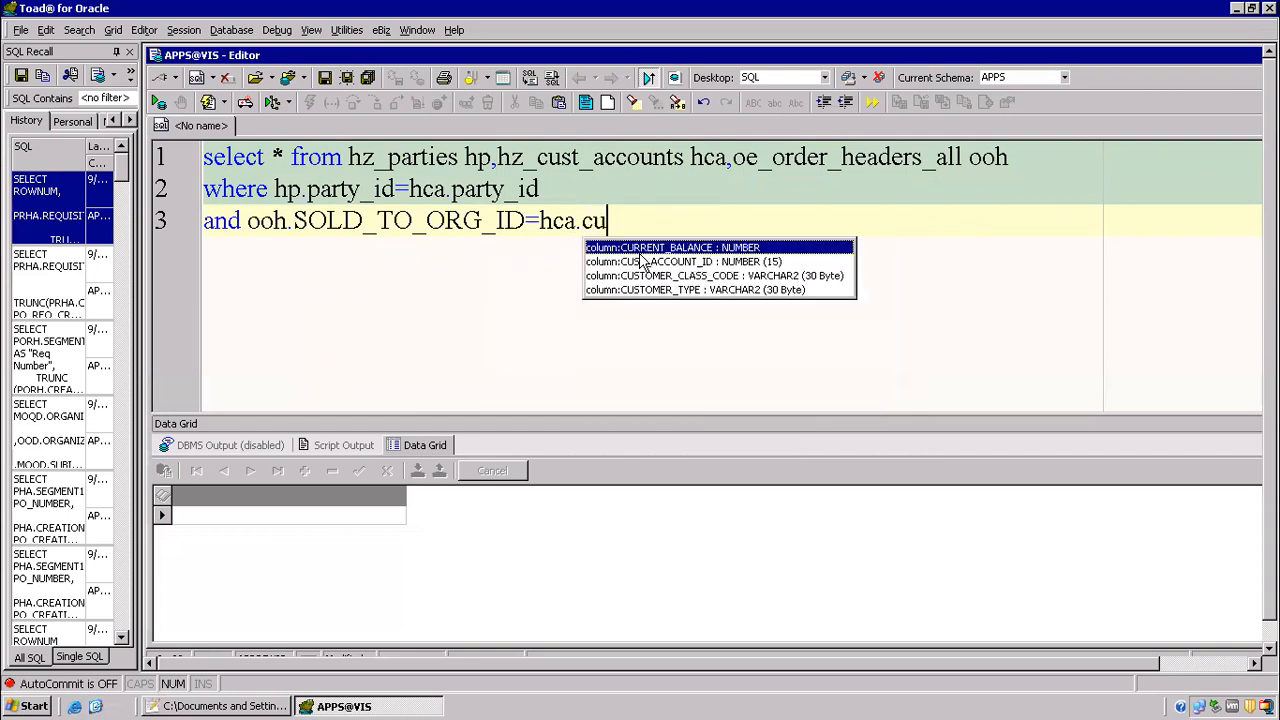
{"action": "double_click", "coordinate": [643, 261]}
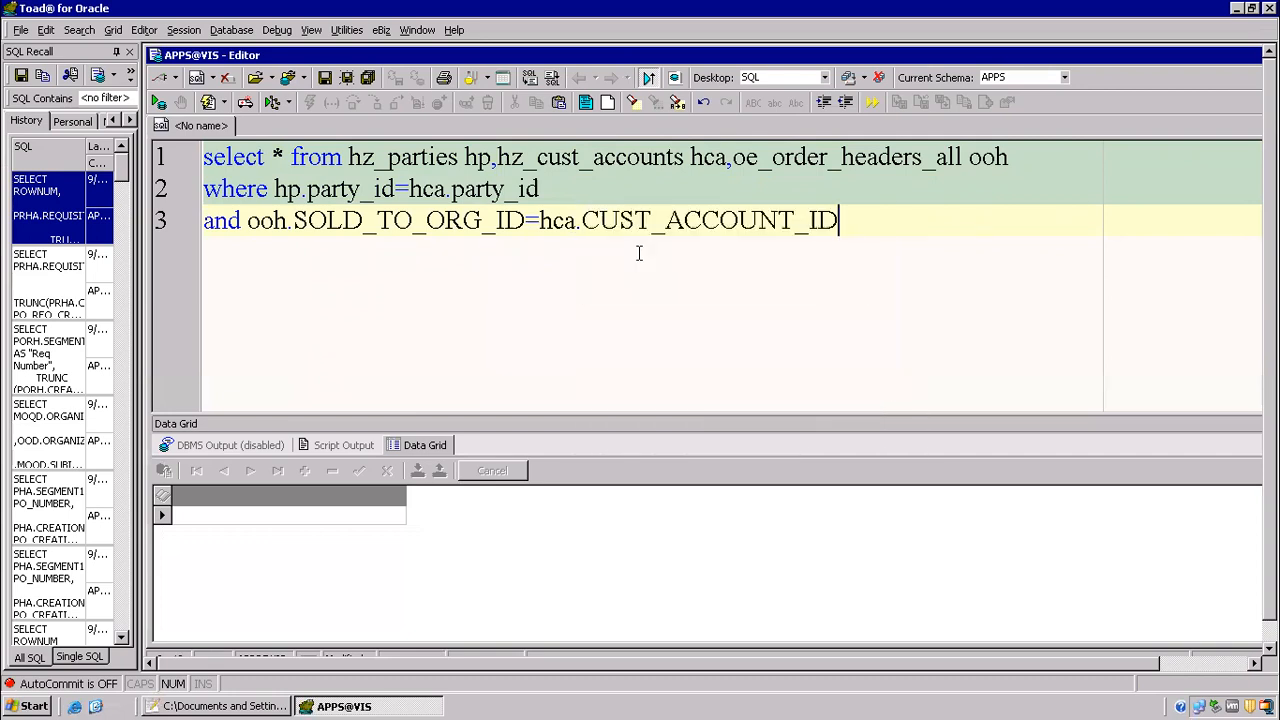
Step: Replace the asterisk in the select list with the column "hp.party_name,"
{"action": "key", "text": "Up"}
{"action": "key", "text": "Up"}
{"action": "left_click", "coordinate": [286, 157]}
{"action": "key", "text": "BackSpace"}
{"action": "type", "text": "hpa"}
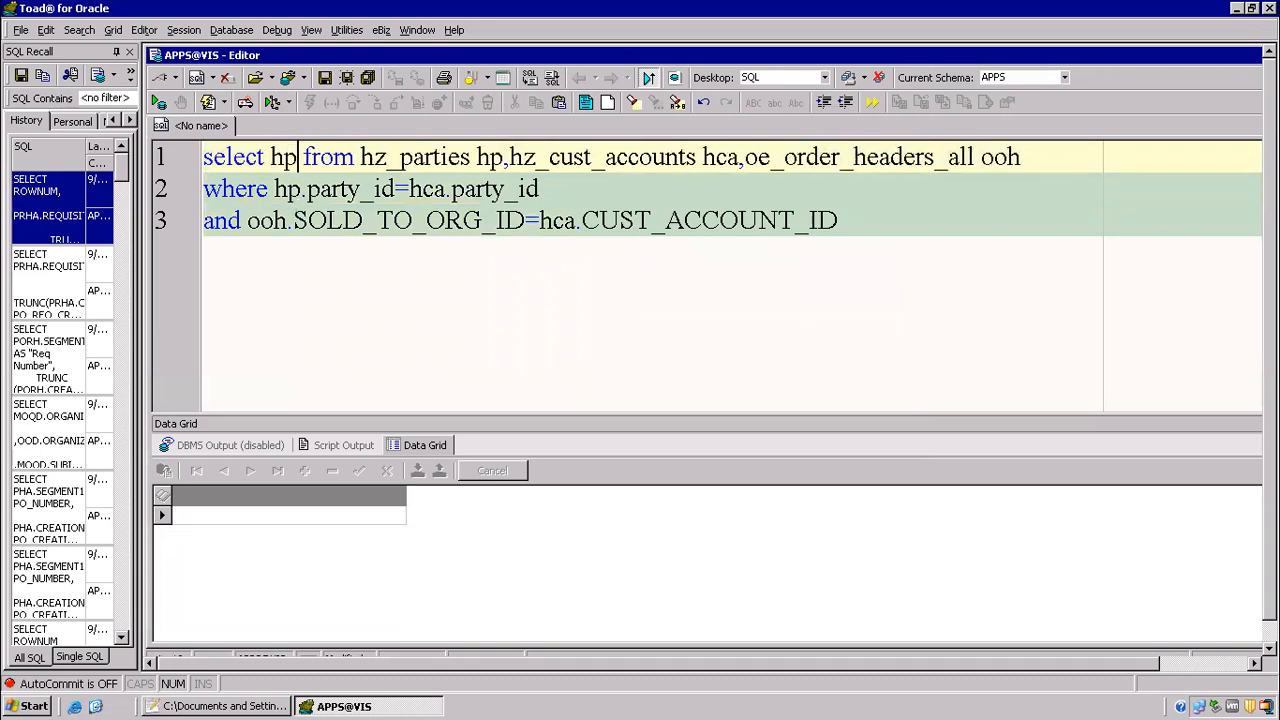
{"action": "key", "text": "BackSpace"}
{"action": "type", "text": ".party"}
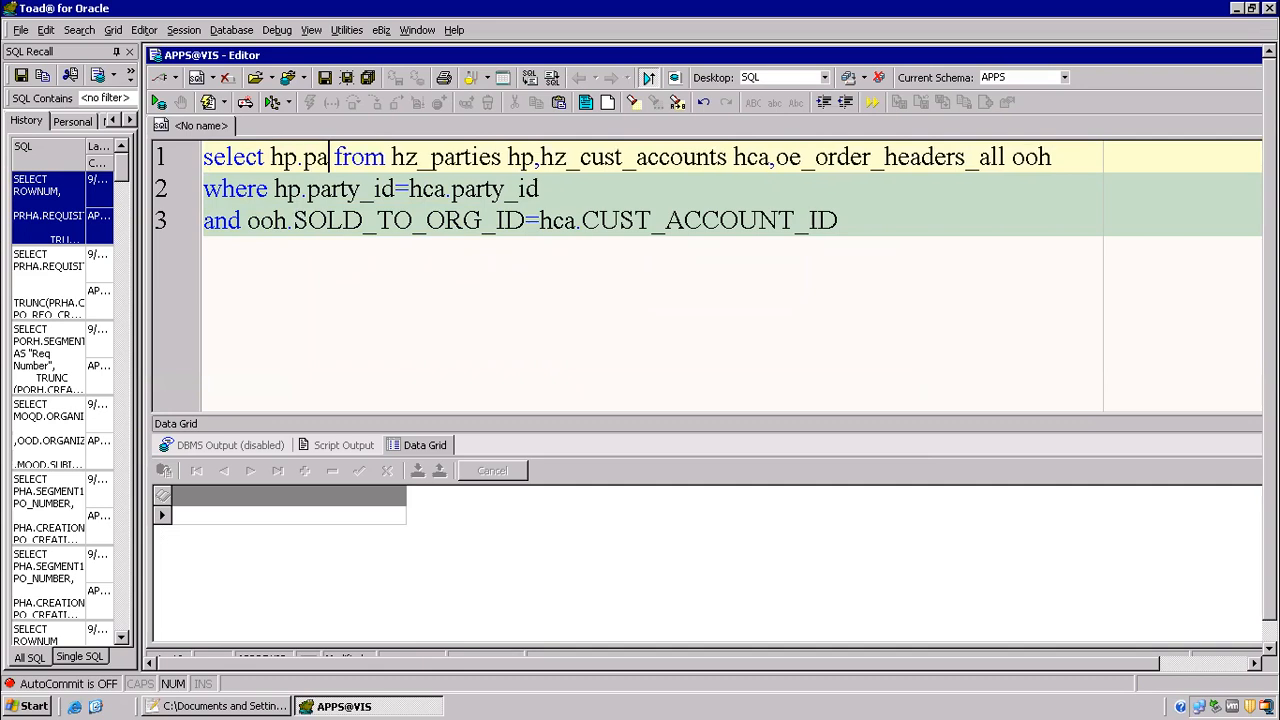
{"action": "type", "text": "_name,"}
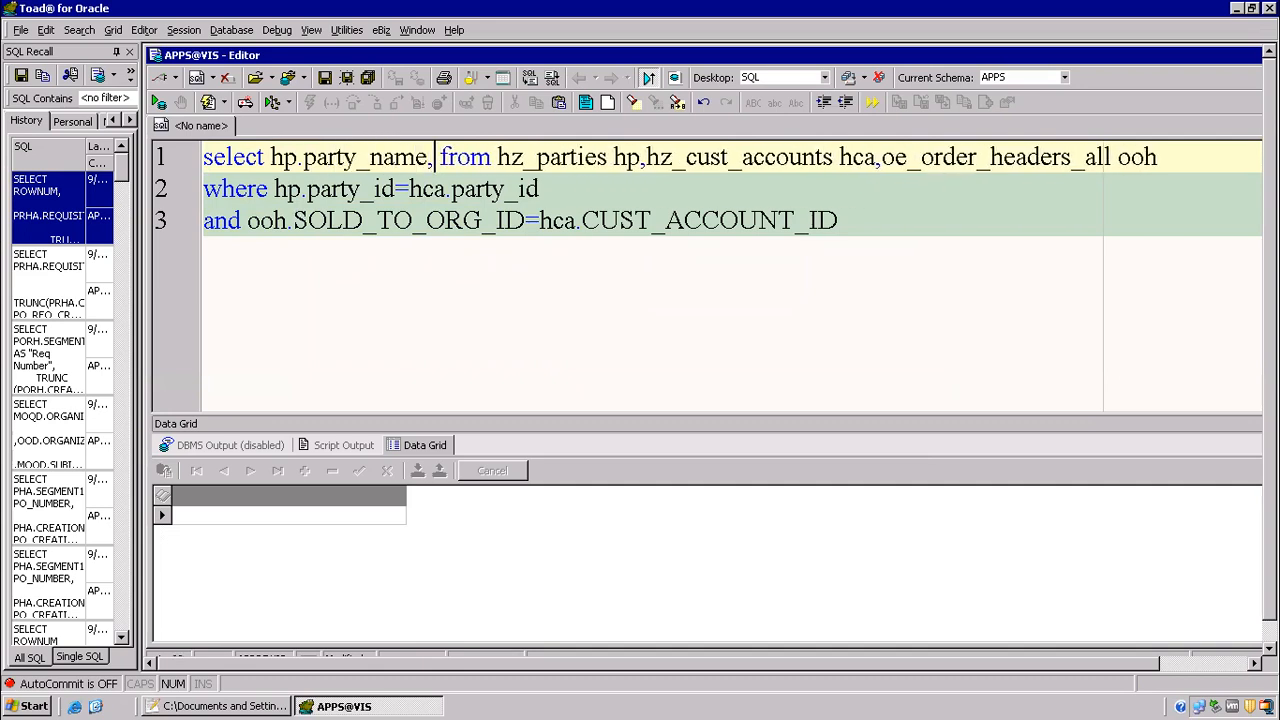
Step: Add the column "hca.ACCOUNT_NUMBER," to the select list on a new line after the party name
{"action": "key", "text": "Return"}
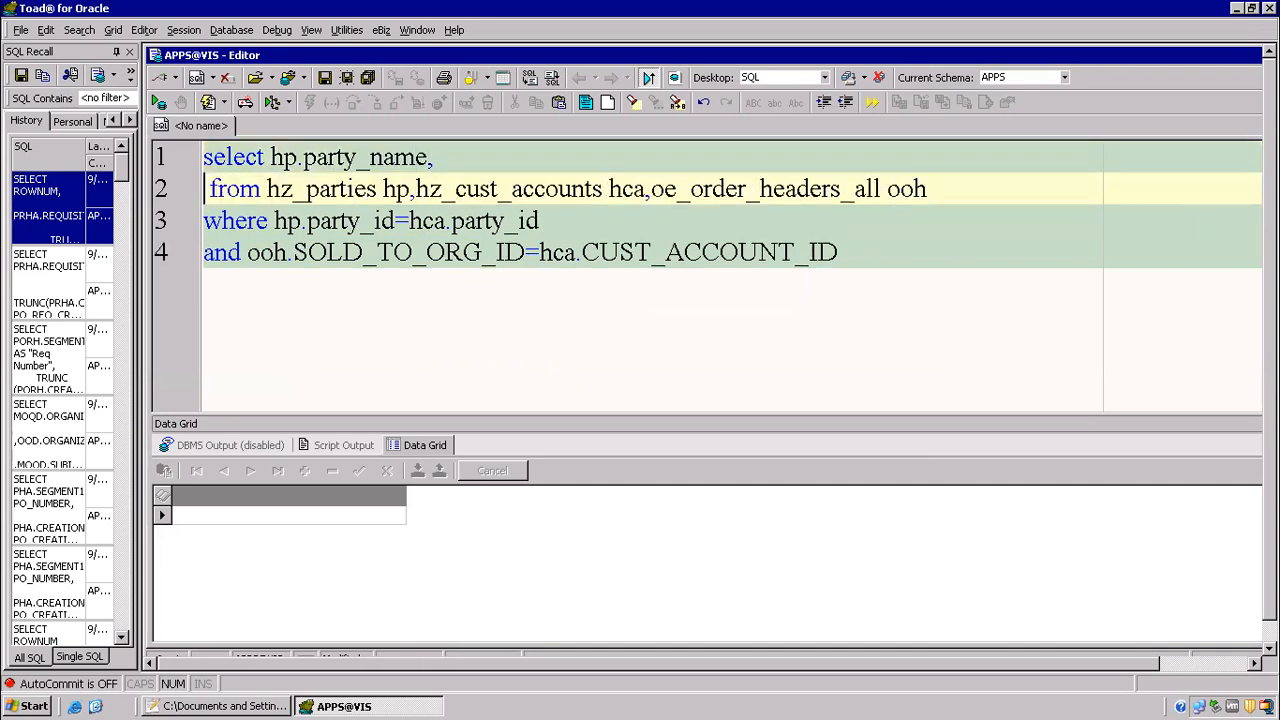
{"action": "type", "text": "hca. "}
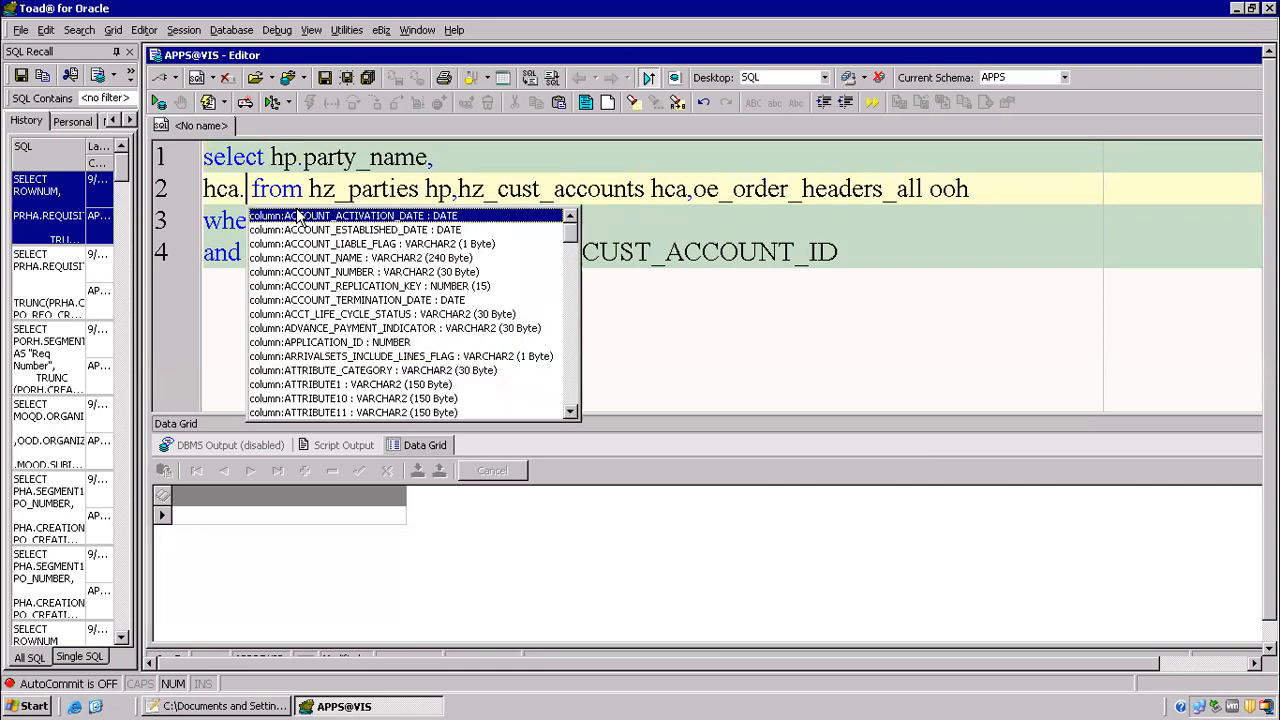
{"action": "type", "text": "acc"}
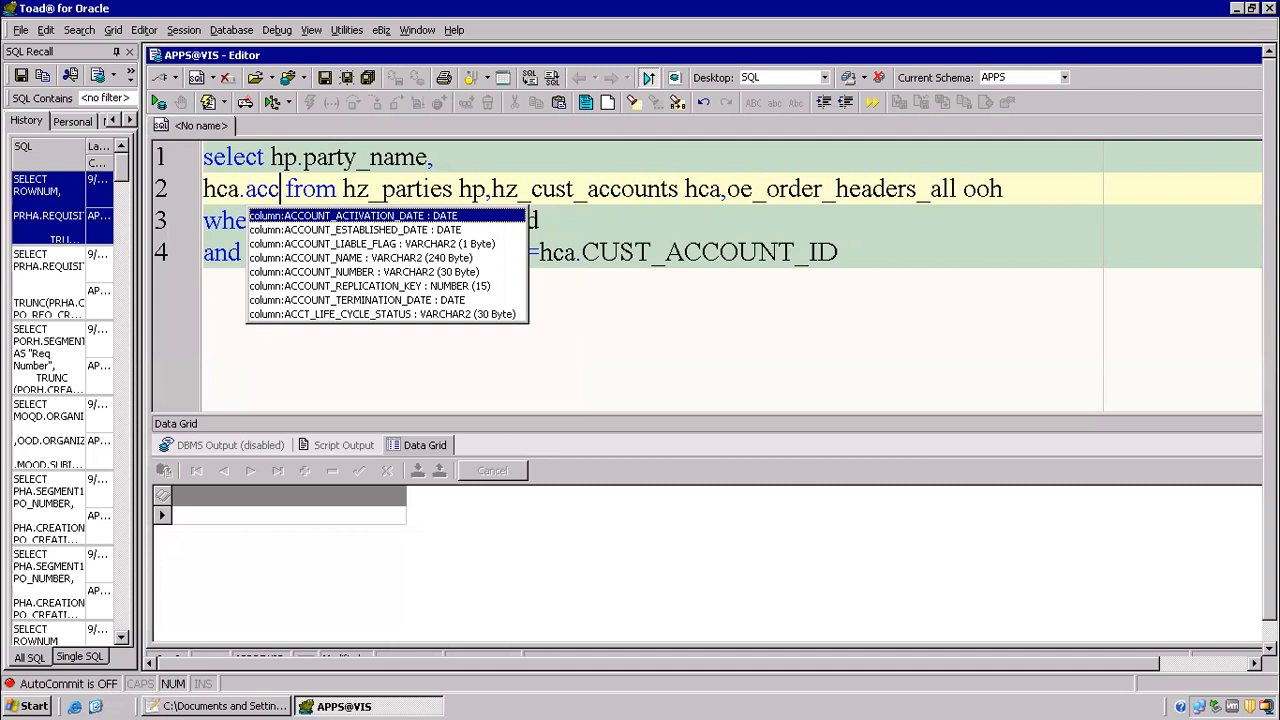
{"action": "key", "text": "Down"}
{"action": "key", "text": "Down"}
{"action": "key", "text": "Down"}
{"action": "key", "text": "Down"}
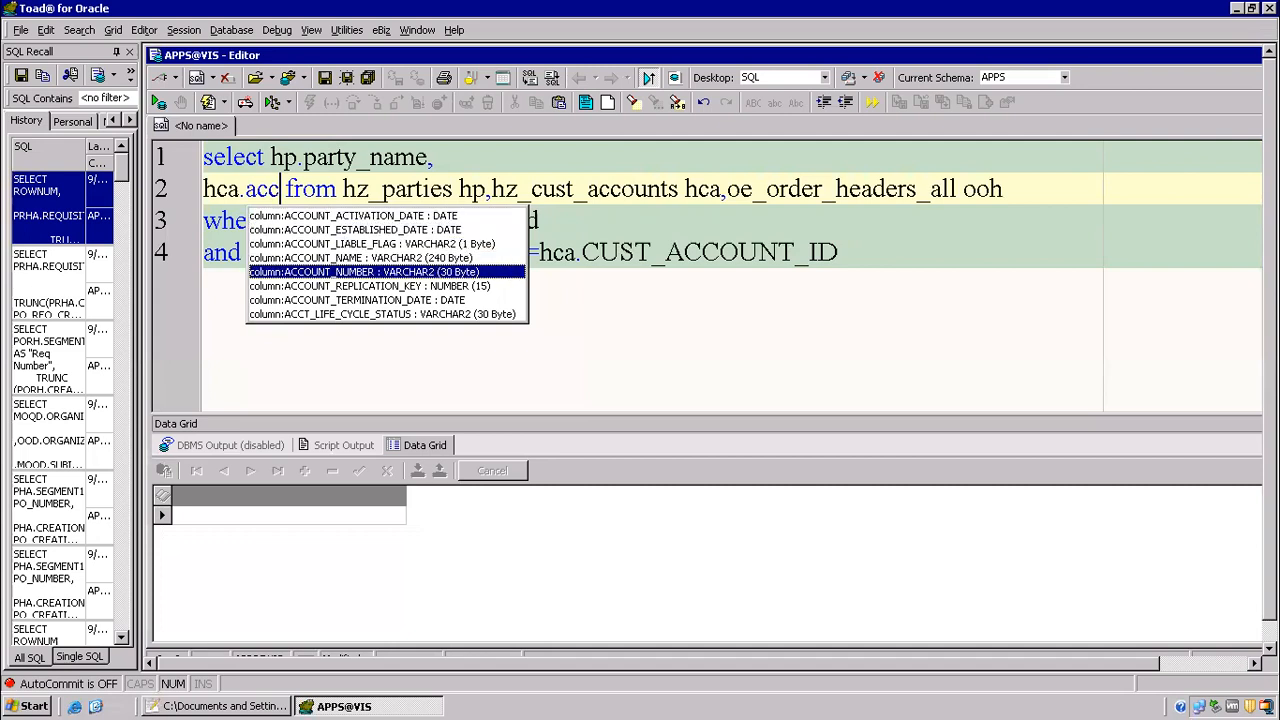
{"action": "key", "text": "BackSpace"}
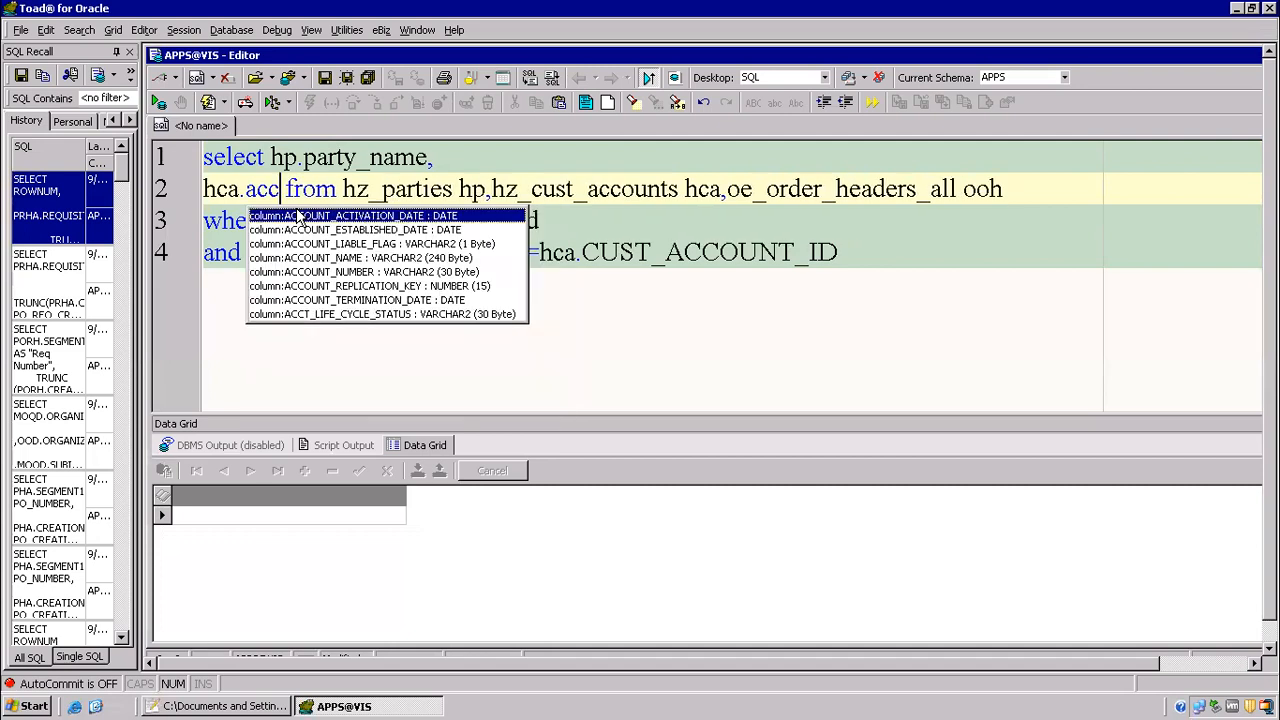
{"action": "key", "text": "Down"}
{"action": "key", "text": "Down"}
{"action": "key", "text": "Down"}
{"action": "key", "text": "Down"}
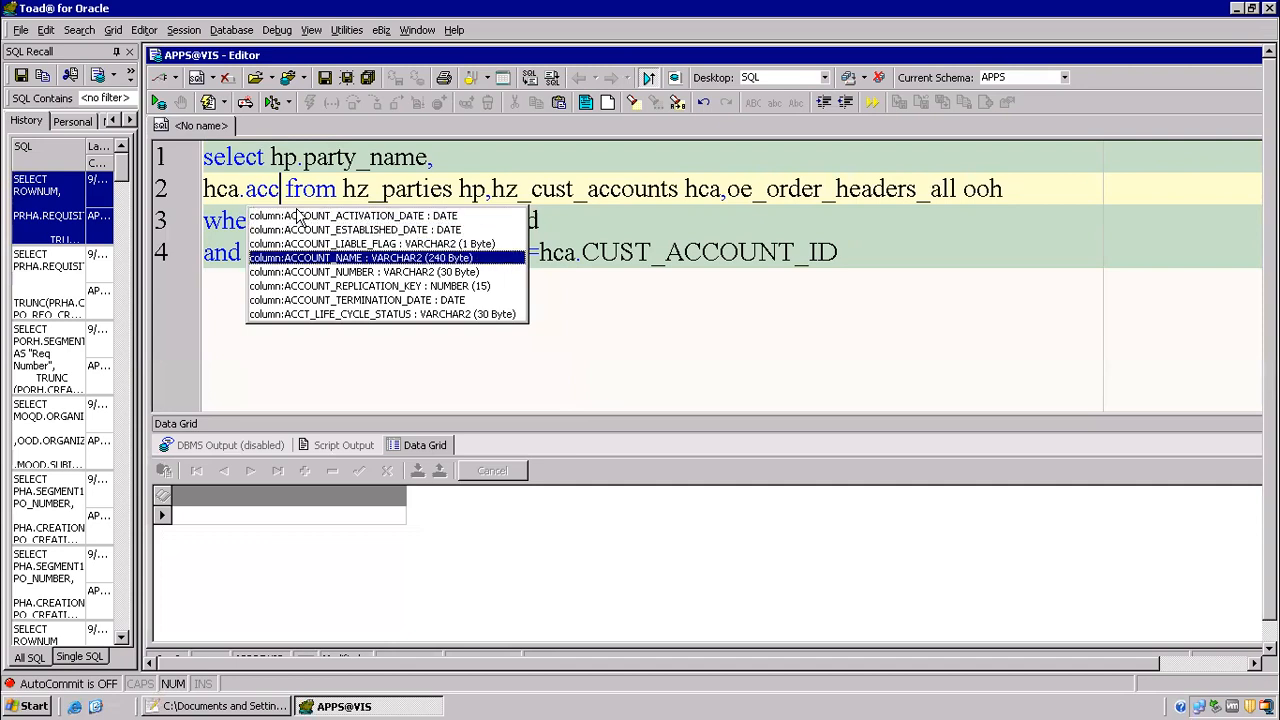
{"action": "key", "text": "Return"}
{"action": "type", "text": ","}
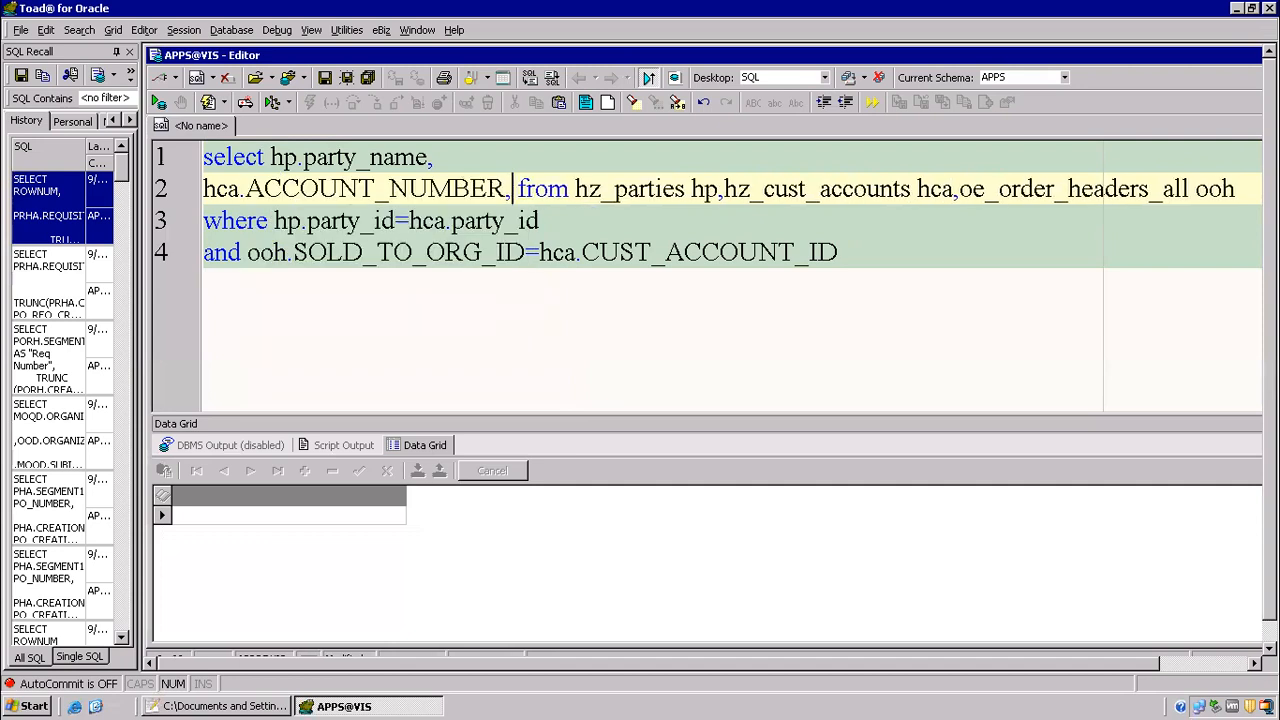
Step: Add ooh.order_number as the last selected column, with the from clause on its own line, and auto-format the whole query
{"action": "key", "text": "Return"}
{"action": "type", "text": "ooh.or"}
{"action": "type", "text": "der_number from hz_parties hp,hz_cust_accounts hca,oe_order_headers_all ooh"}
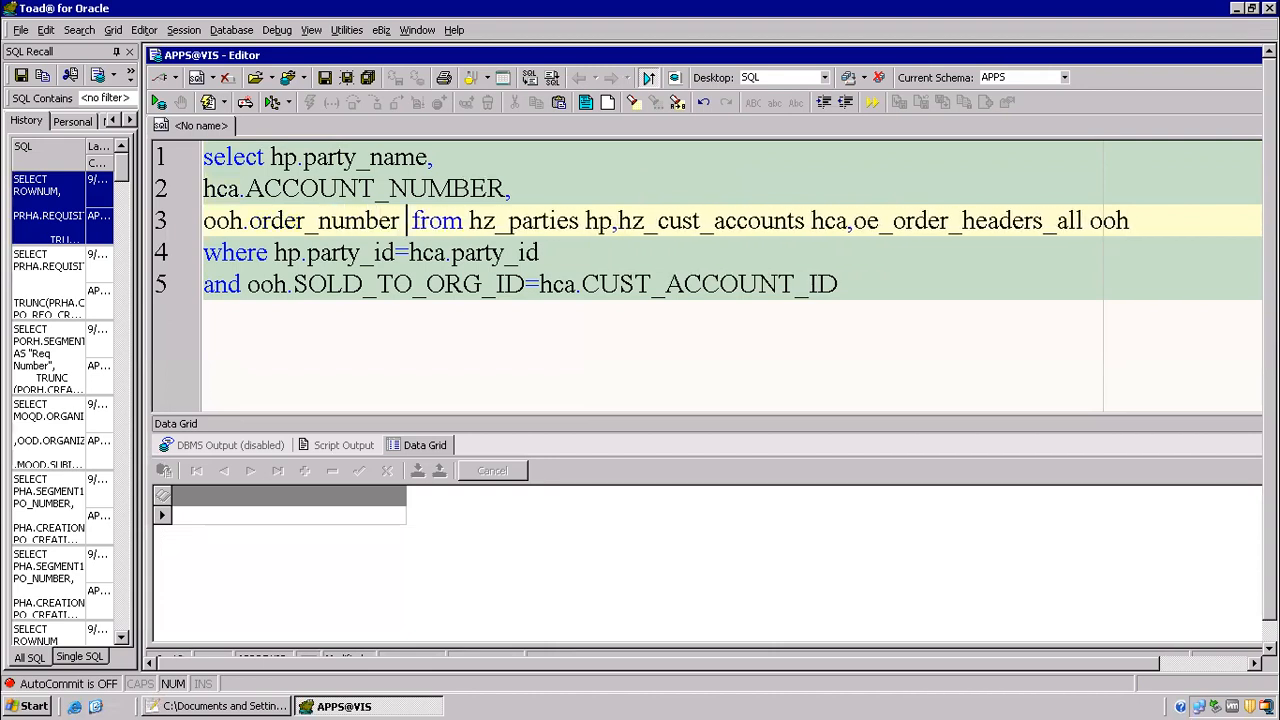
{"action": "key", "text": "Return"}
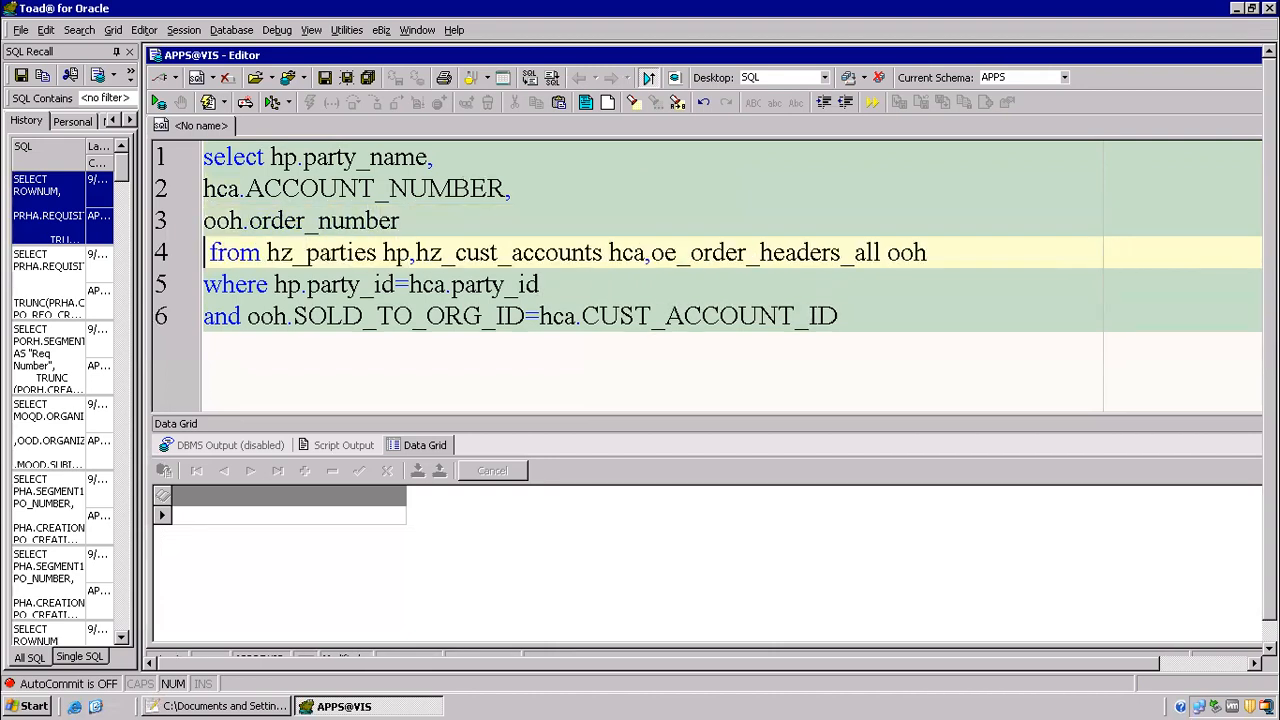
{"action": "key", "text": "ctrl+a"}
{"action": "key", "text": "ctrl+shift+f"}
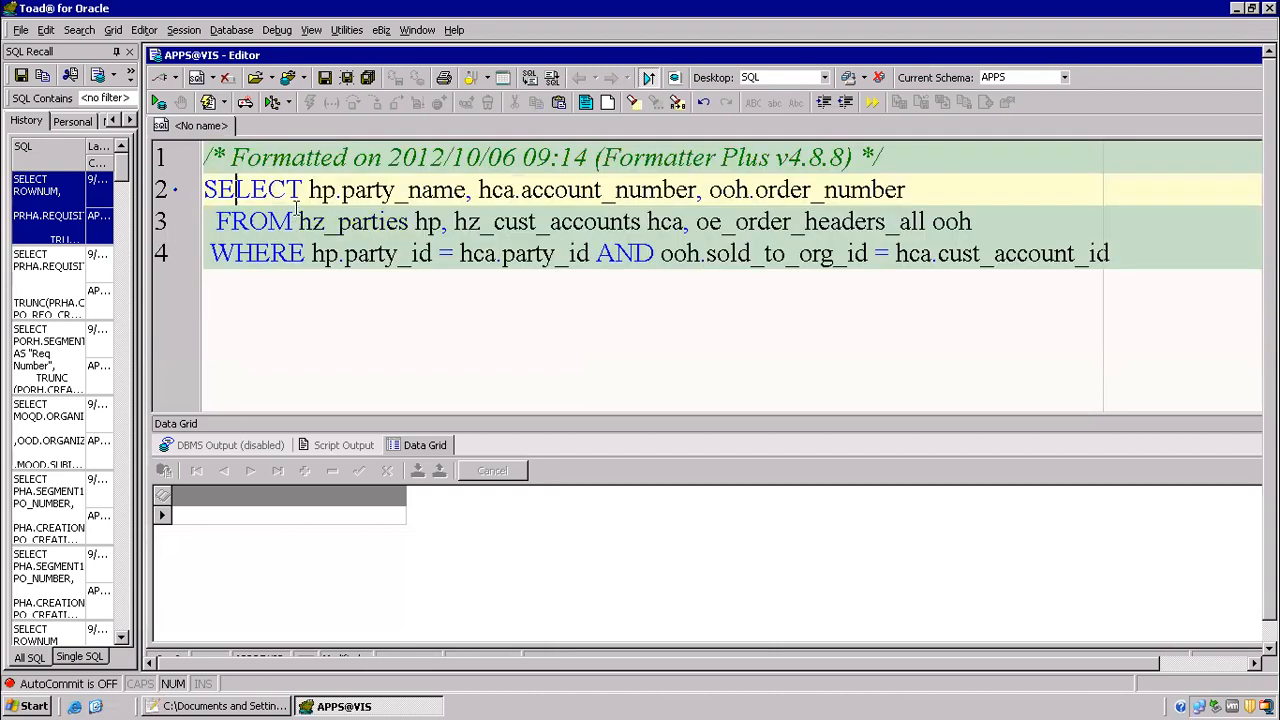
Step: Run the query and request its record count, and check the bind and lexical symbols in the Notepad++ notes before returning to Toad
{"action": "key", "text": "F9"}
{"action": "right_click", "coordinate": [536, 574]}
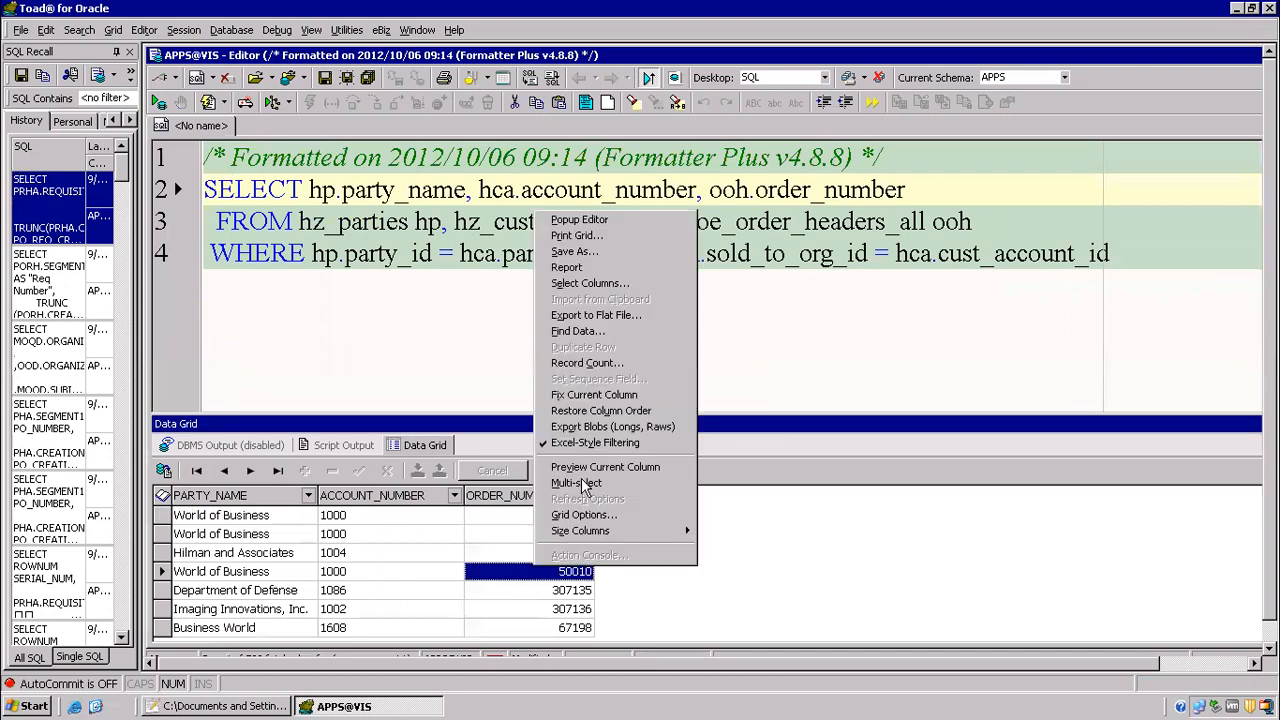
{"action": "left_click", "coordinate": [588, 363]}
{"action": "left_click", "coordinate": [641, 398]}
{"action": "left_click", "coordinate": [503, 297]}
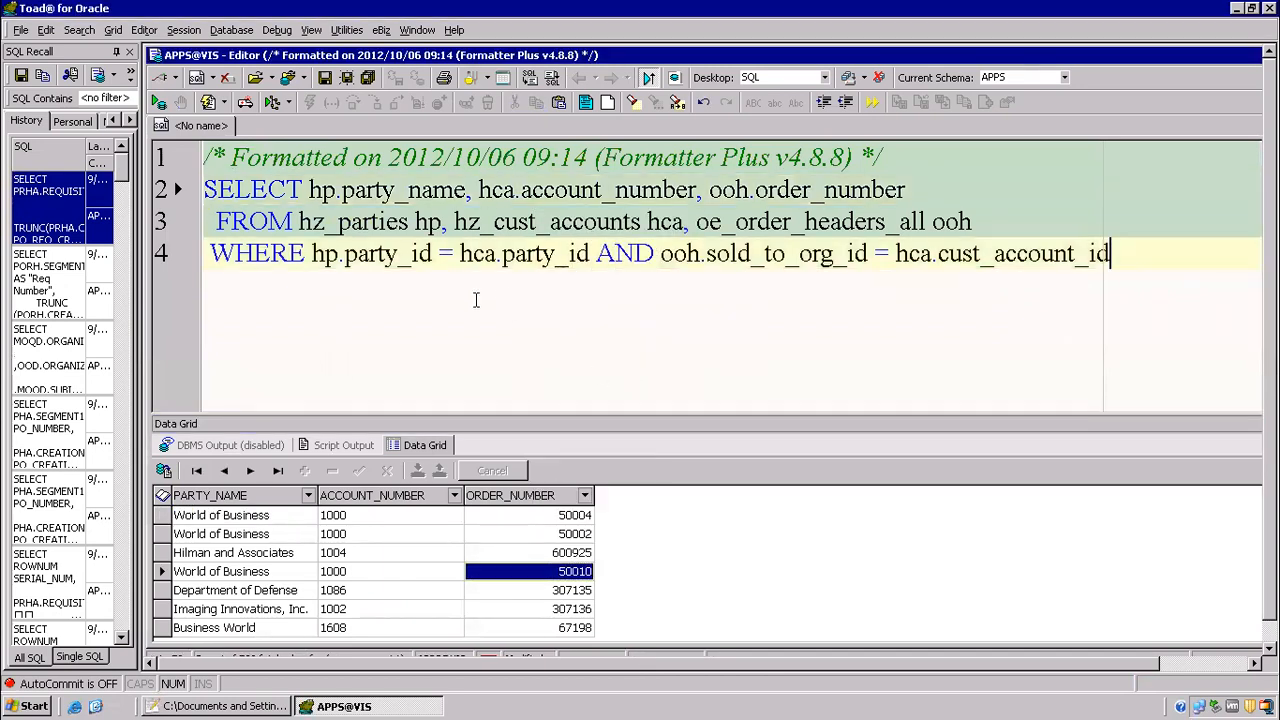
{"action": "left_click", "coordinate": [233, 706]}
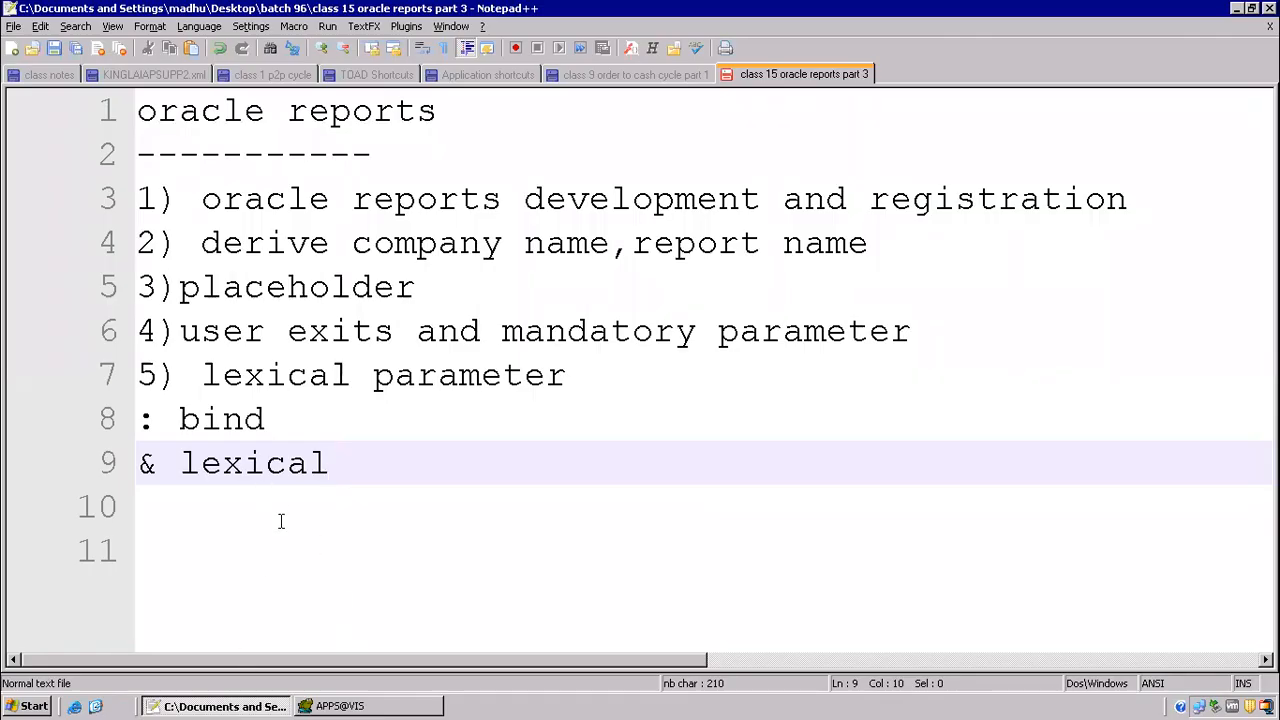
{"action": "left_click", "coordinate": [358, 706]}
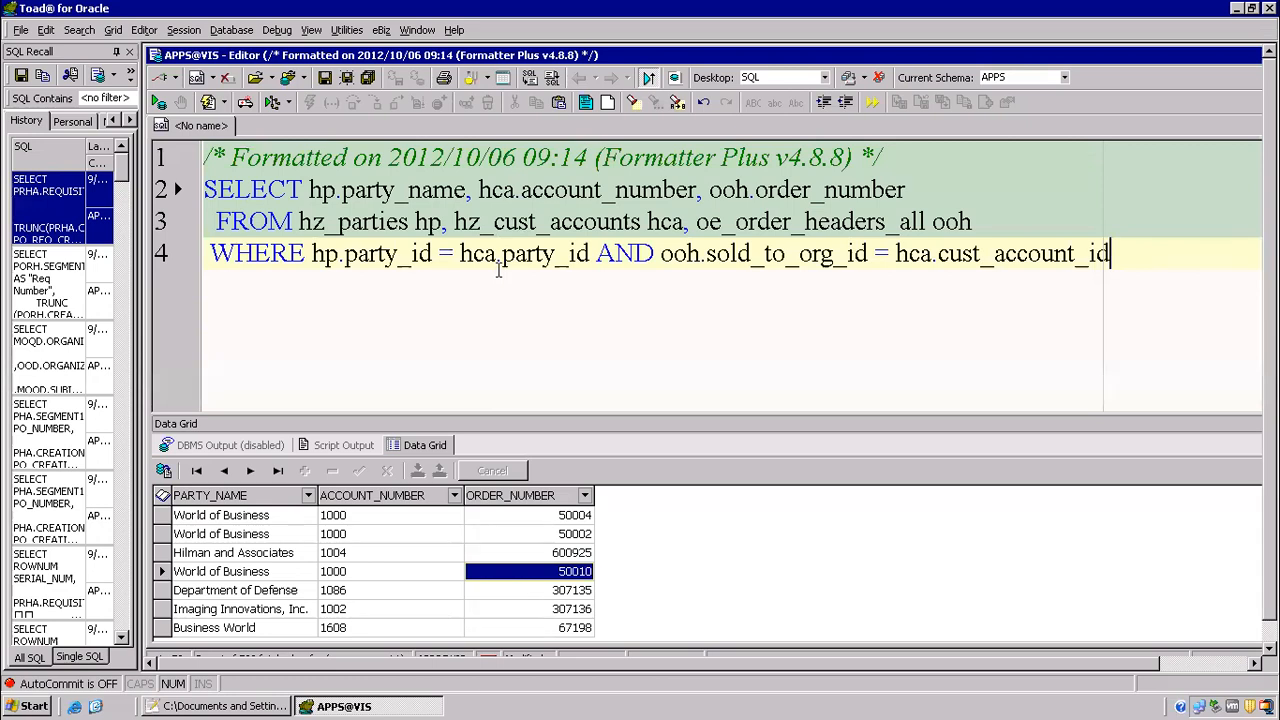
Step: Add the condition "and hca.ACCOUNT_NUMBER >=lcn" on a new line at the end of the query
{"action": "key", "text": "Return"}
{"action": "type", "text": "a"}
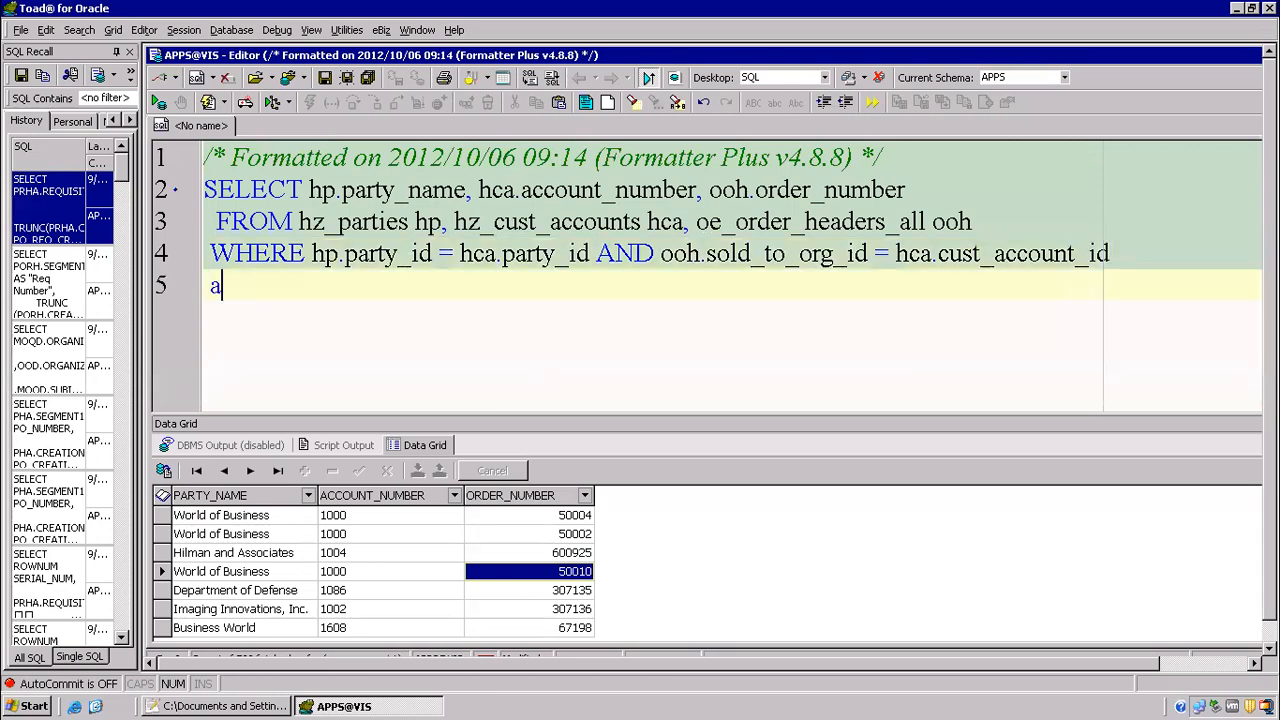
{"action": "type", "text": "nd hca.acc"}
{"action": "key", "text": "Down"}
{"action": "key", "text": "Down"}
{"action": "key", "text": "Down"}
{"action": "key", "text": "Down"}
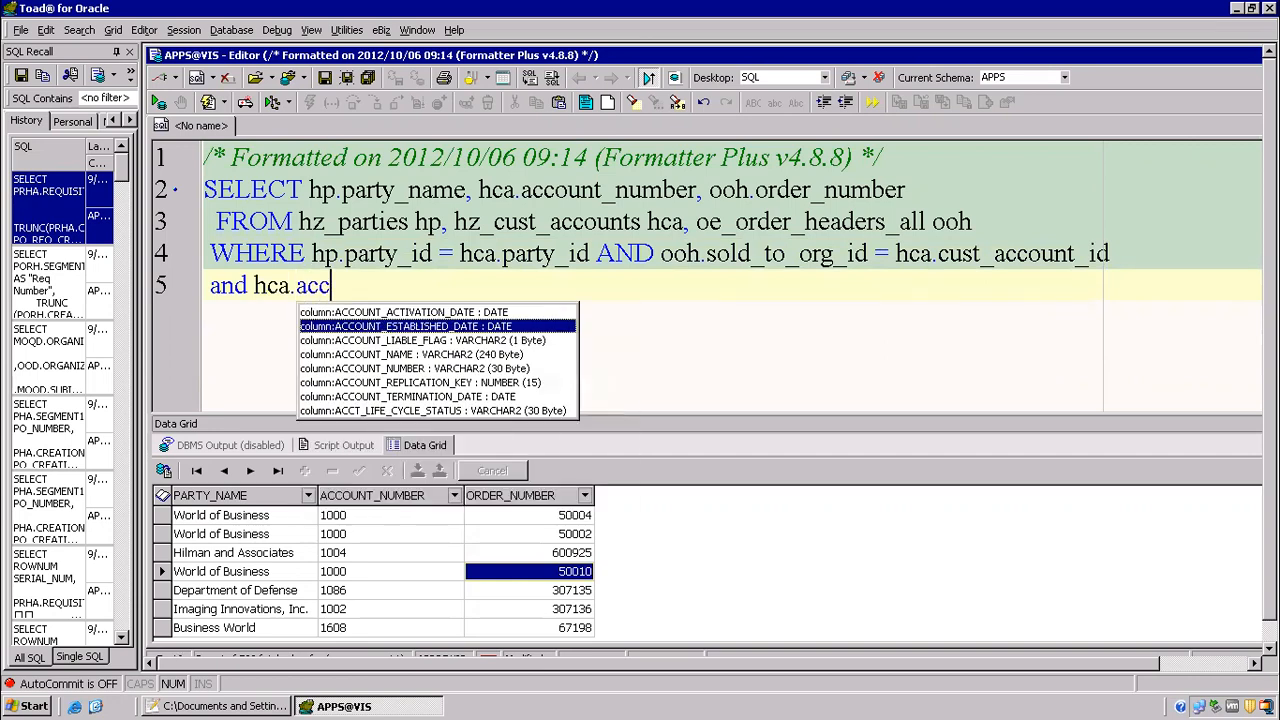
{"action": "key", "text": "Return"}
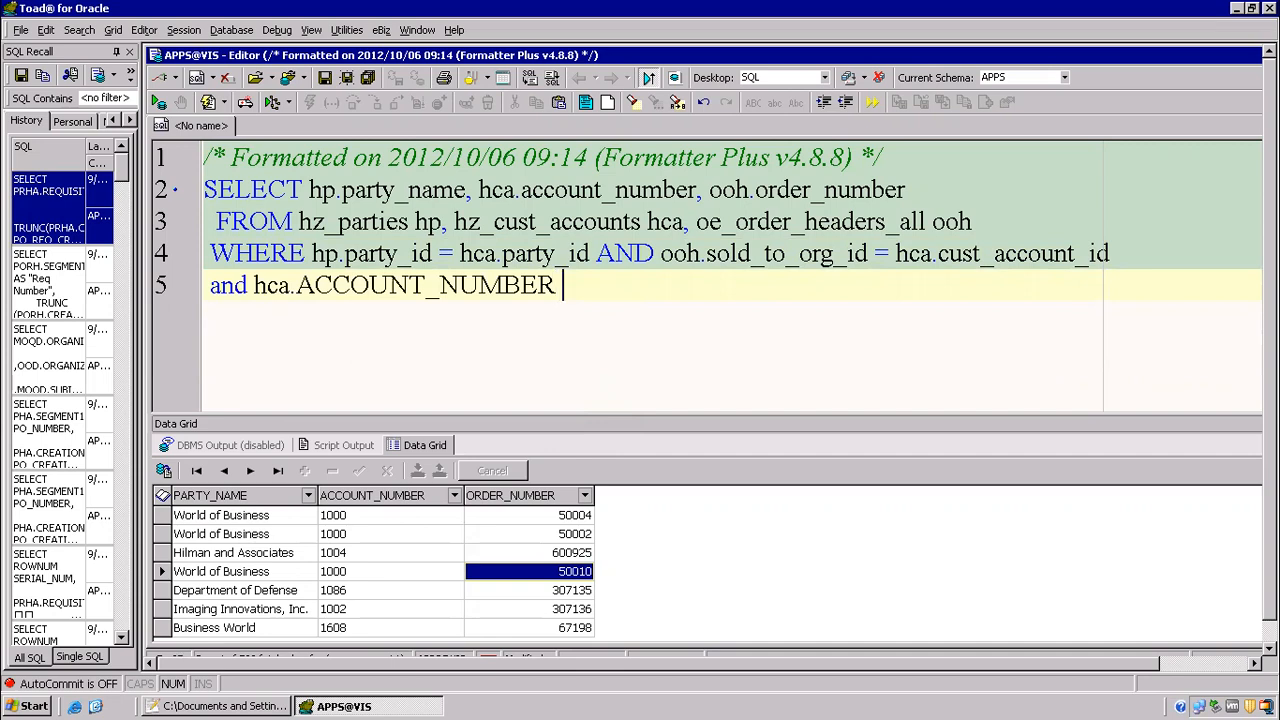
{"action": "type", "text": ">=lcn"}
Step: Add the condition "and hca.ACCOUNT_NUMBER<=hcn" on another new line below the lower account number condition
{"action": "key", "text": "Return"}
{"action": "type", "text": "and hca."}
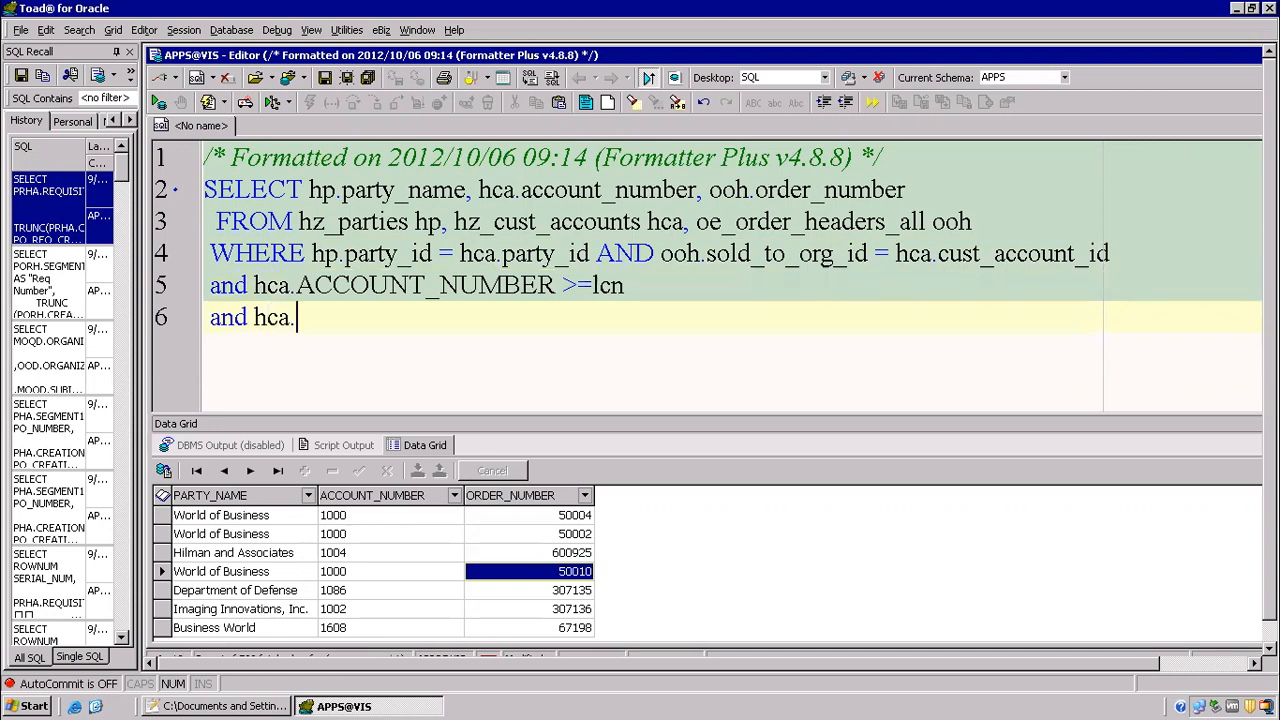
{"action": "type", "text": "acc"}
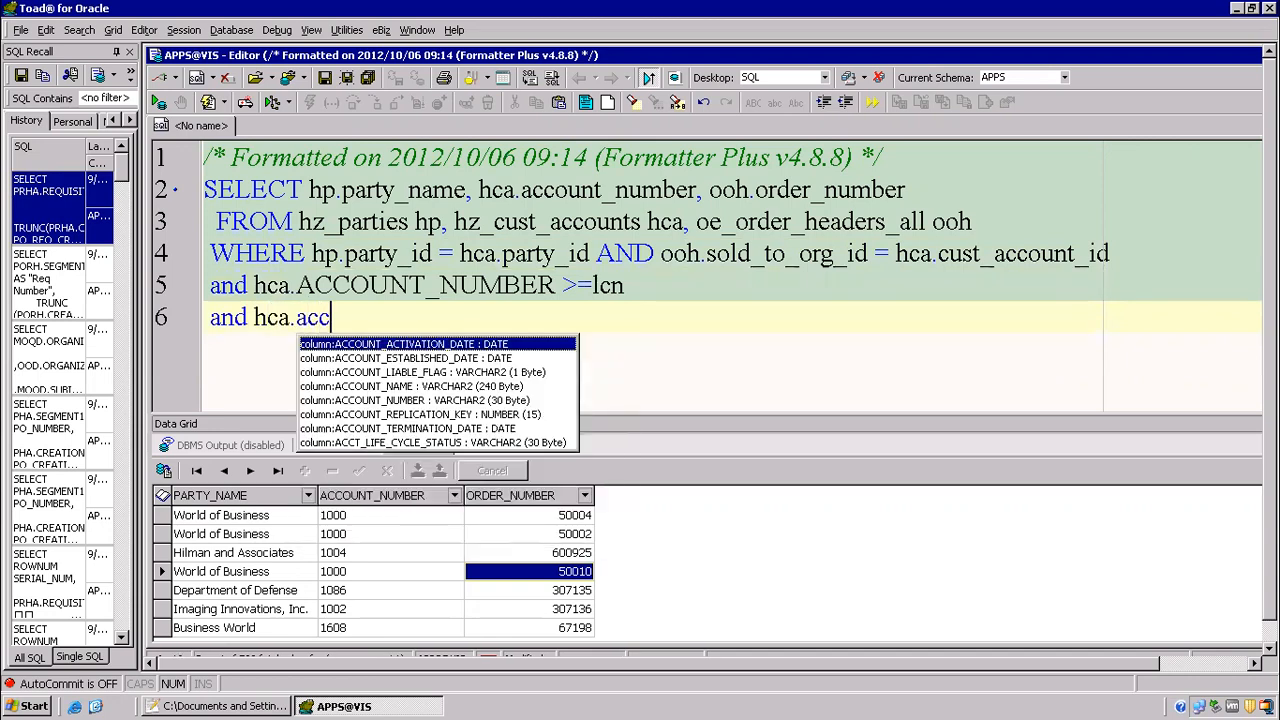
{"action": "key", "text": "Down"}
{"action": "key", "text": "Down"}
{"action": "key", "text": "Down"}
{"action": "key", "text": "Down"}
{"action": "key", "text": "Return"}
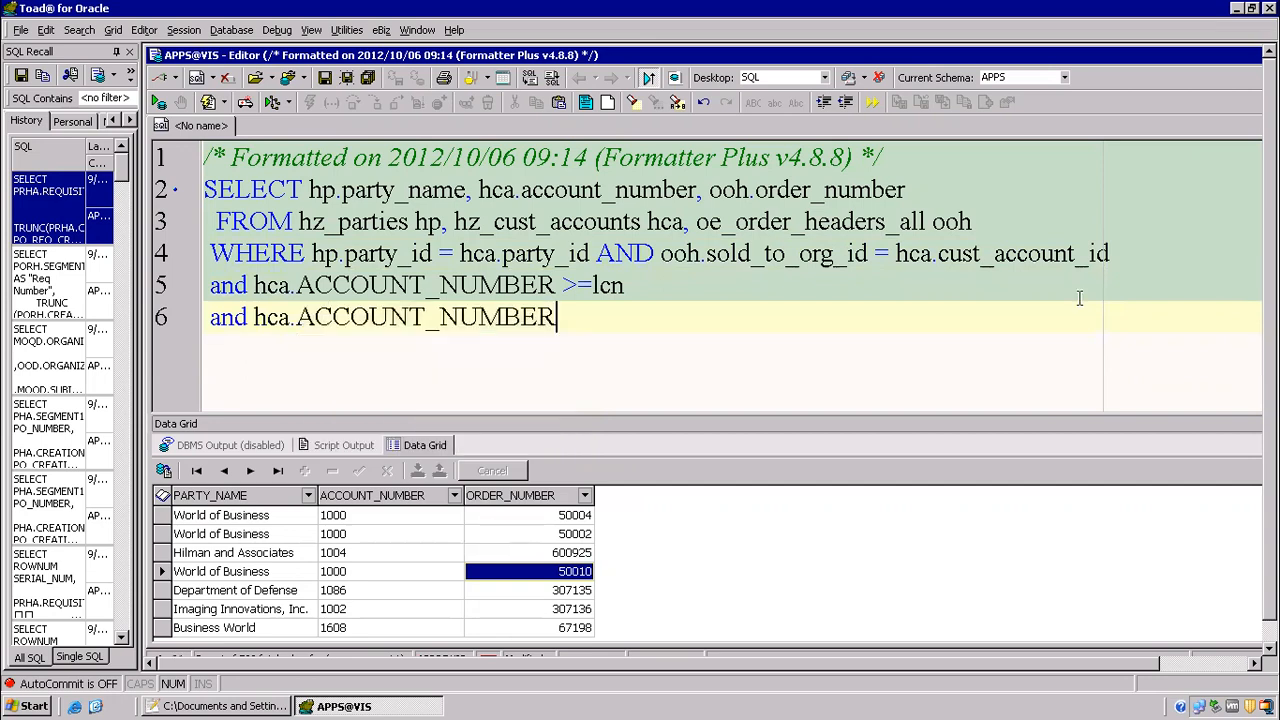
{"action": "type", "text": "<=hcn"}
Step: Turn lcn and hcn into bind parameters by prefixing each with a colon, and run the query
{"action": "key", "text": "Up"}
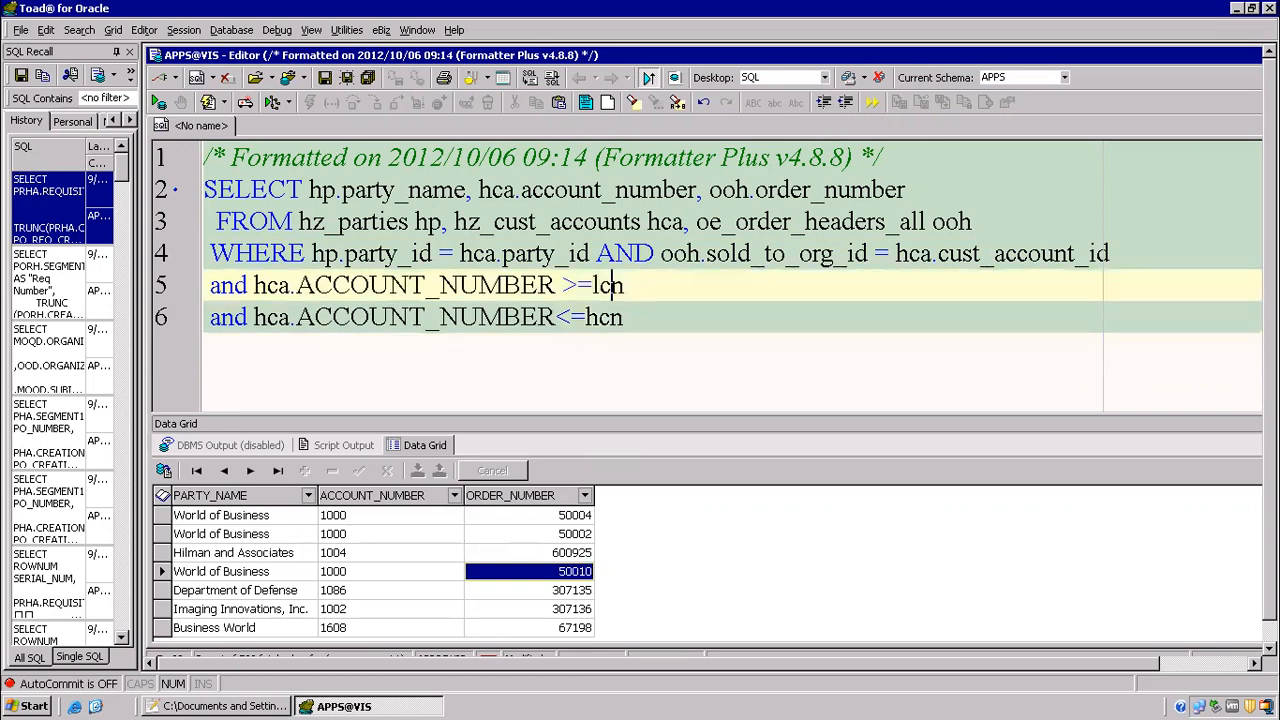
{"action": "key", "text": "Left"}
{"action": "key", "text": "Left"}
{"action": "type", "text": ":"}
{"action": "key", "text": "Down"}
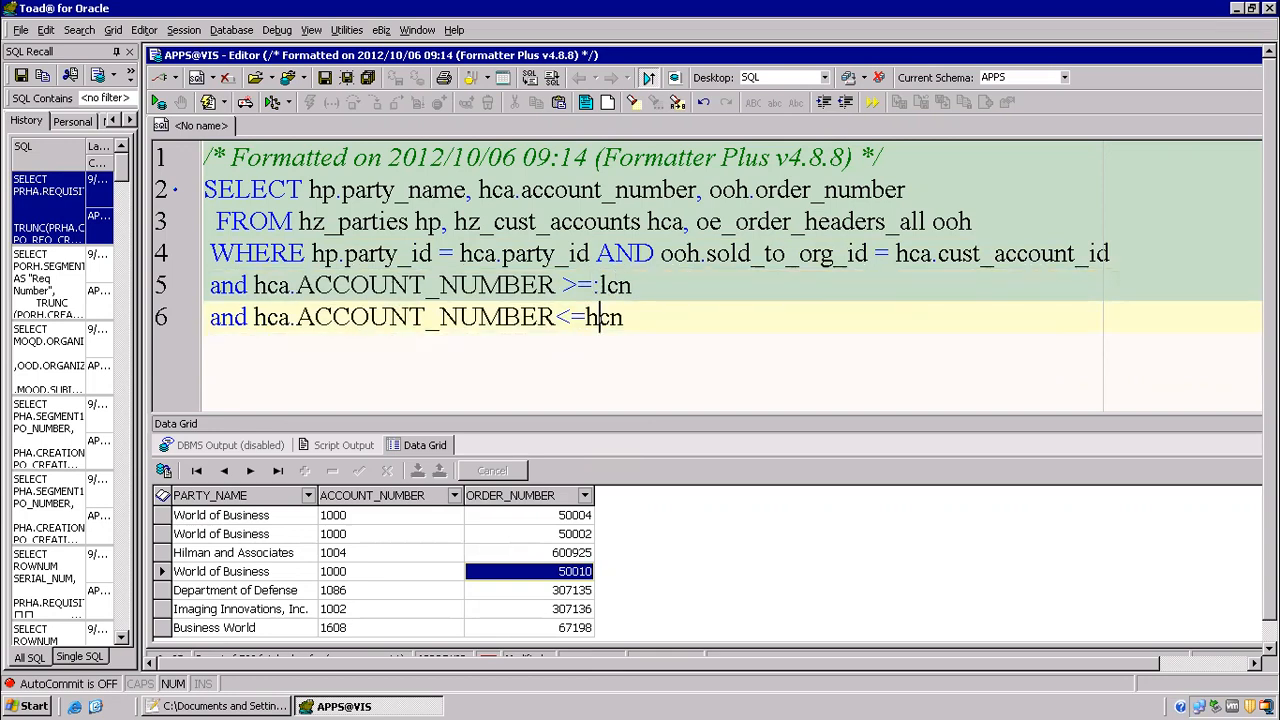
{"action": "key", "text": "Left"}
{"action": "type", "text": ":"}
{"action": "key", "text": "F9"}
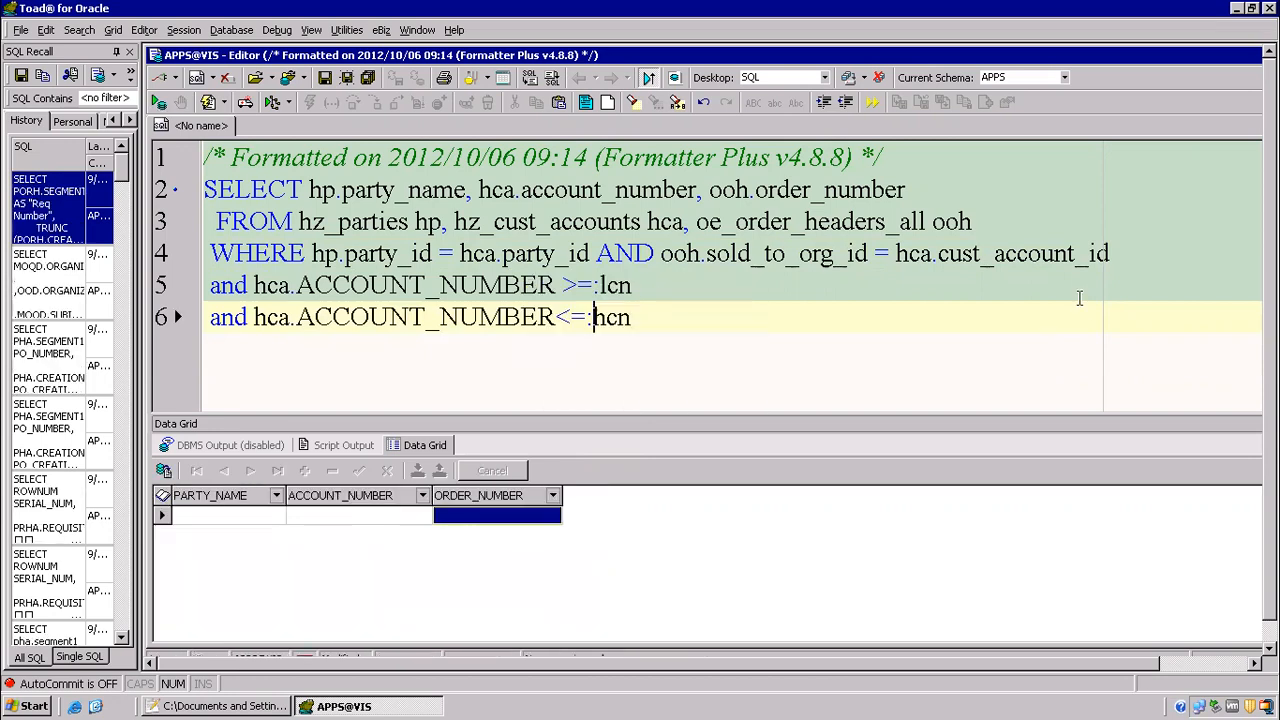
Step: Copy the whole SELECT statement without its comment line, and launch Reports Builder from the desktop with the welcome dialog dismissed
{"action": "left_click", "coordinate": [676, 338]}
{"action": "left_click_drag", "start_coordinate": [688, 328], "coordinate": [170, 190]}
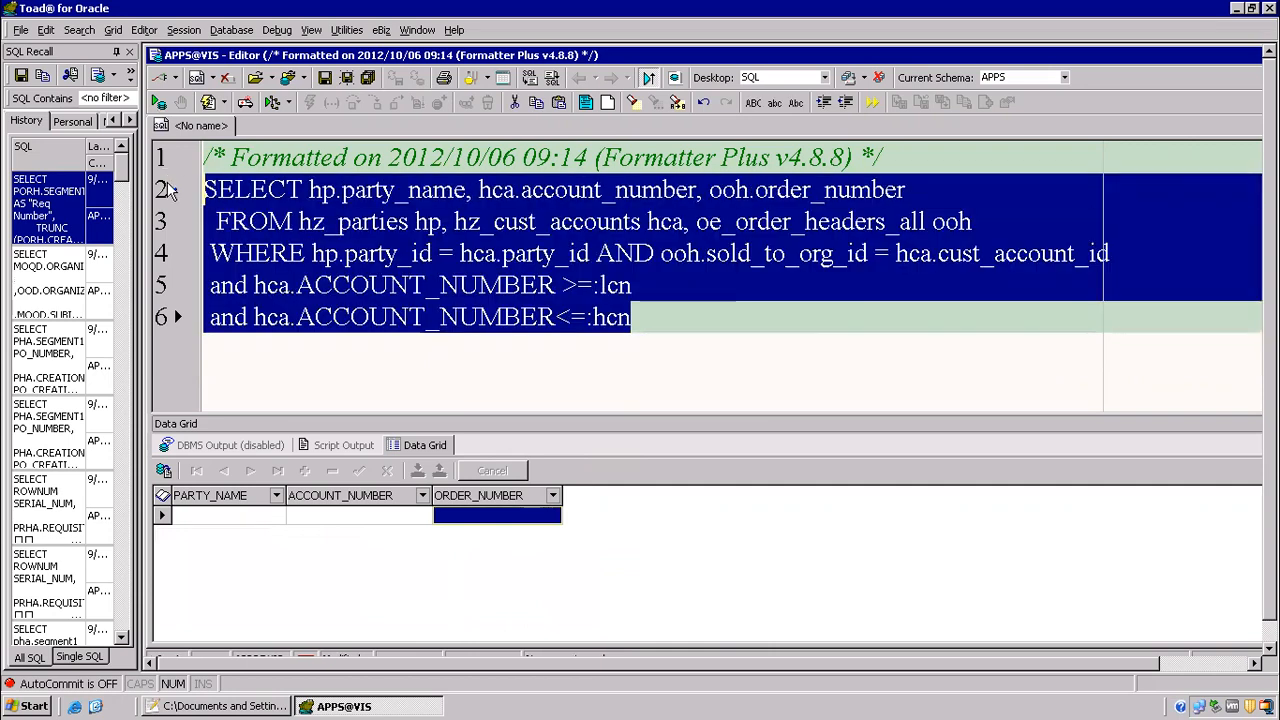
{"action": "left_click", "coordinate": [99, 706]}
{"action": "left_click", "coordinate": [766, 425]}
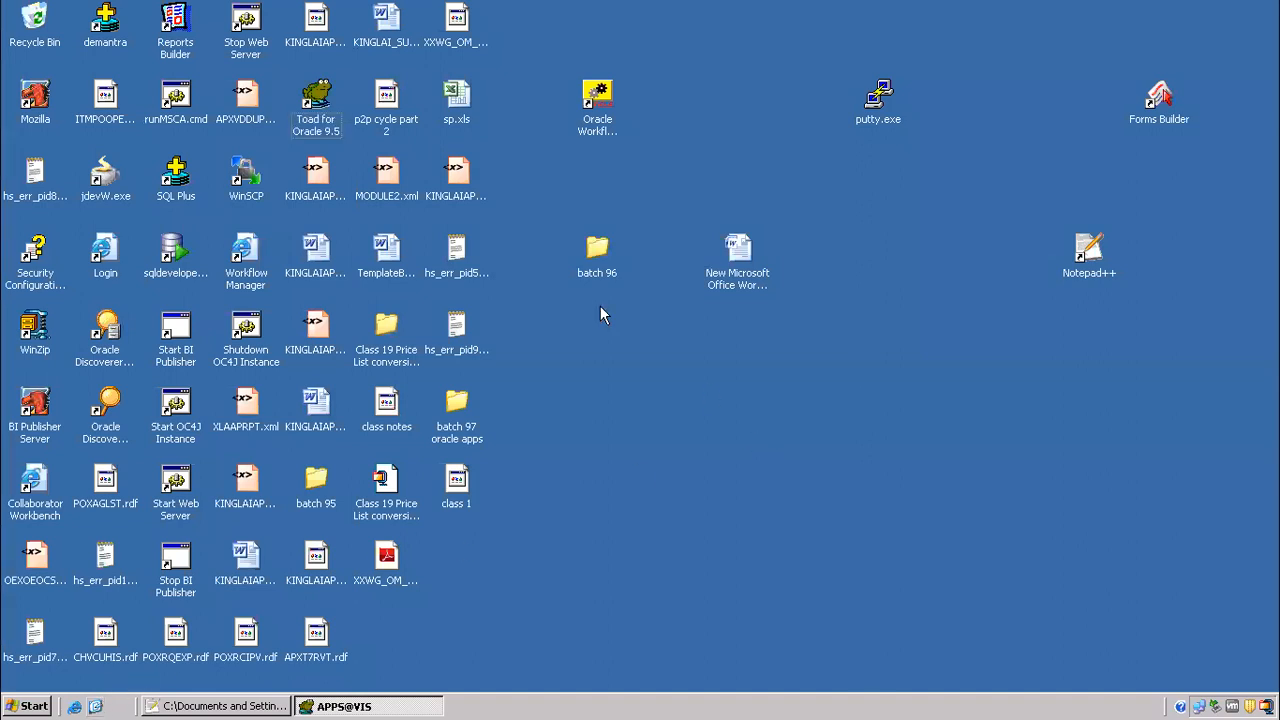
{"action": "double_click", "coordinate": [190, 34]}
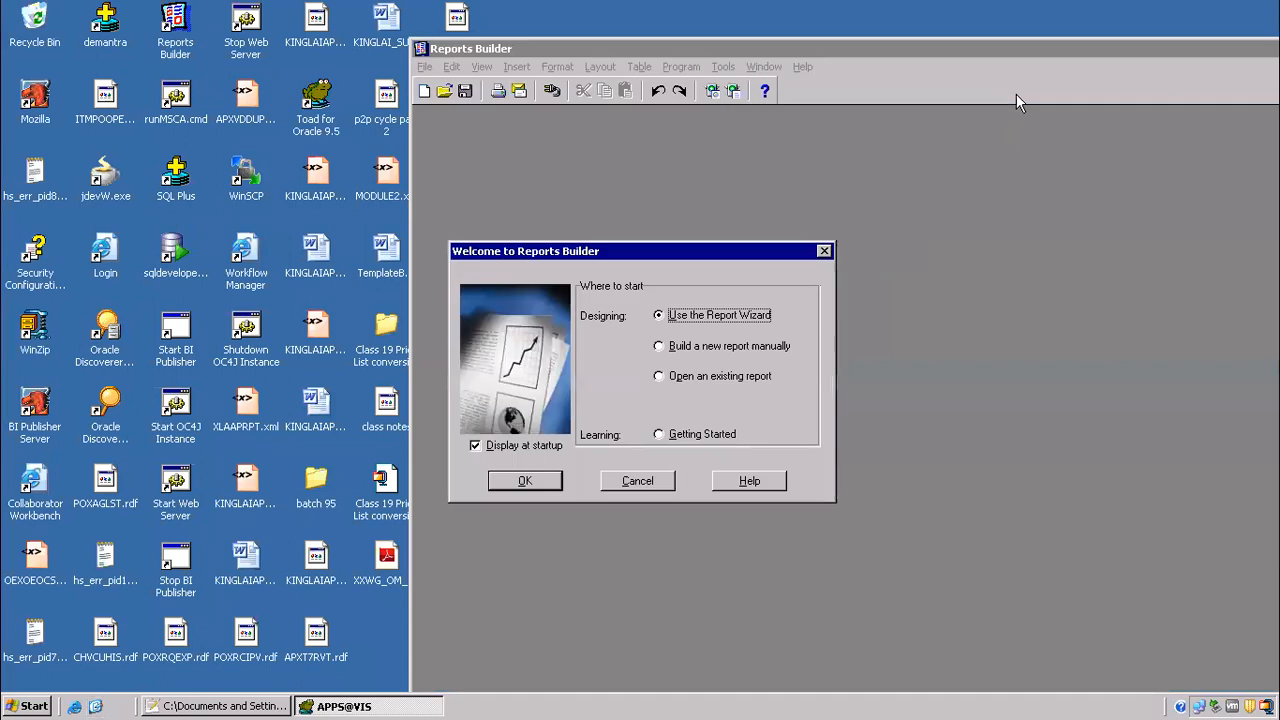
{"action": "left_click", "coordinate": [638, 481]}
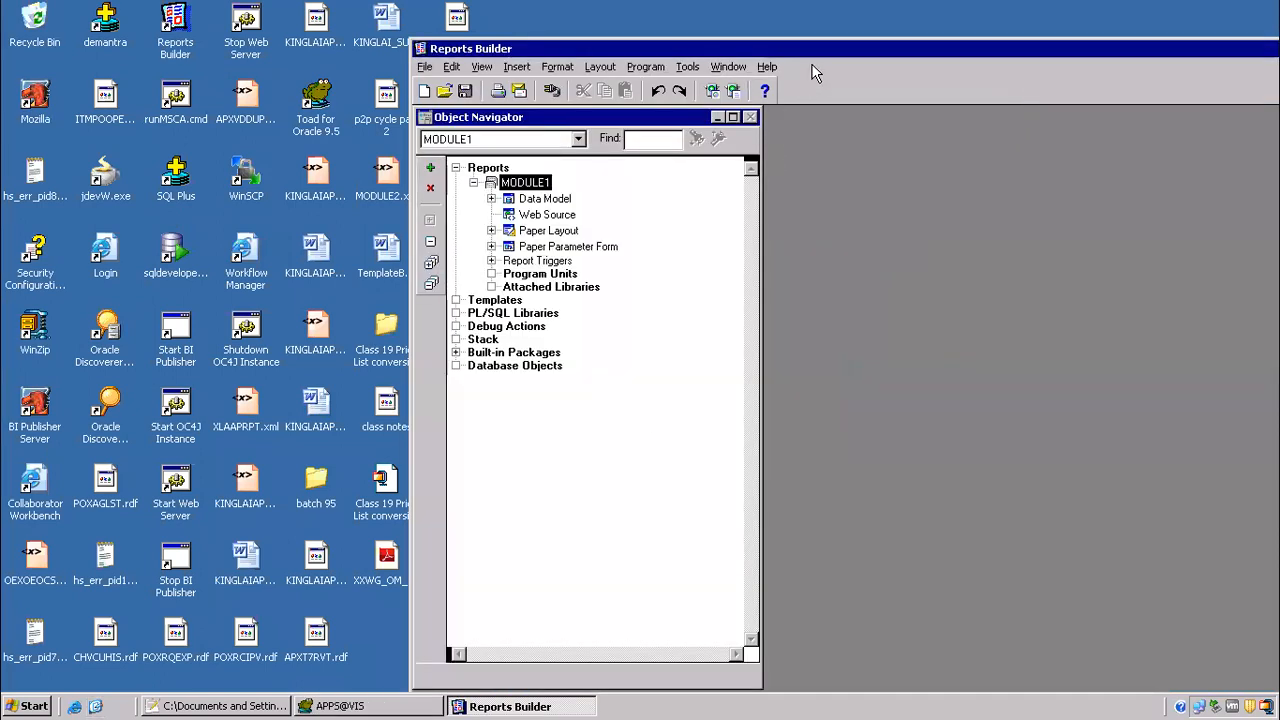
{"action": "left_click_drag", "start_coordinate": [819, 50], "coordinate": [549, 2]}
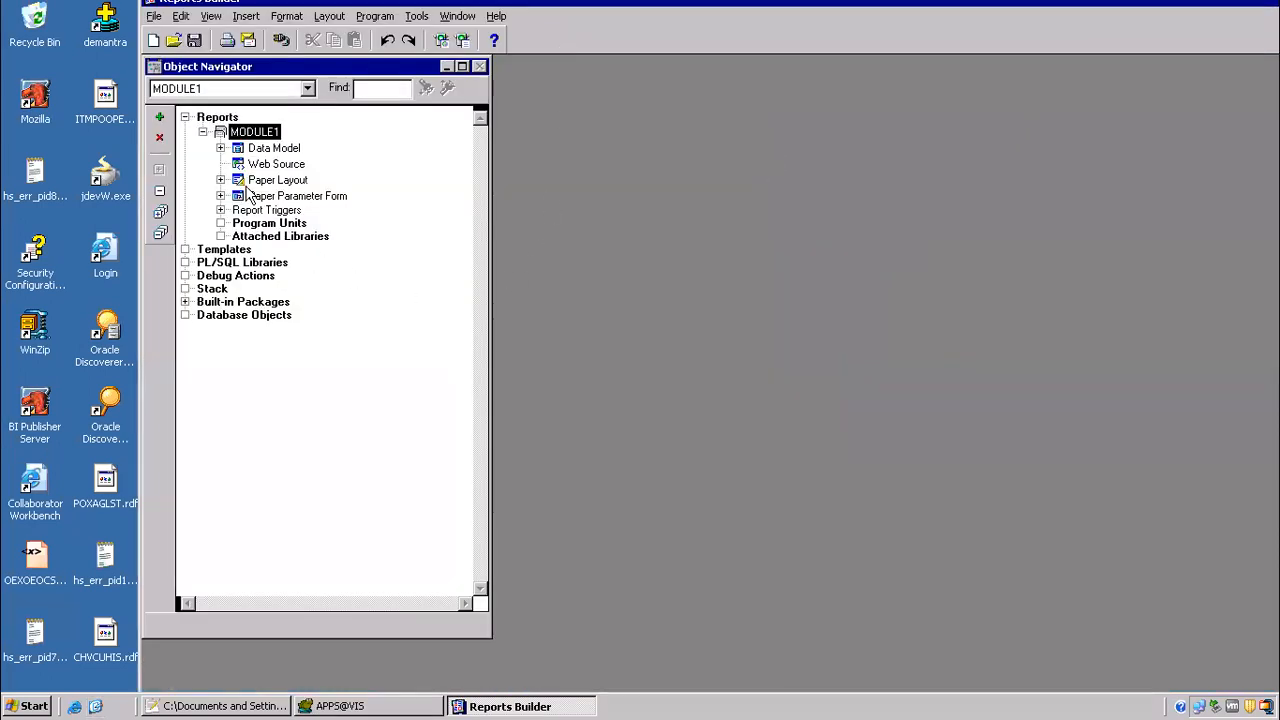
Step: Add a SQL query to the data model of MODULE1, using the copied SELECT statement
{"action": "left_click", "coordinate": [240, 147]}
{"action": "double_click", "coordinate": [240, 147]}
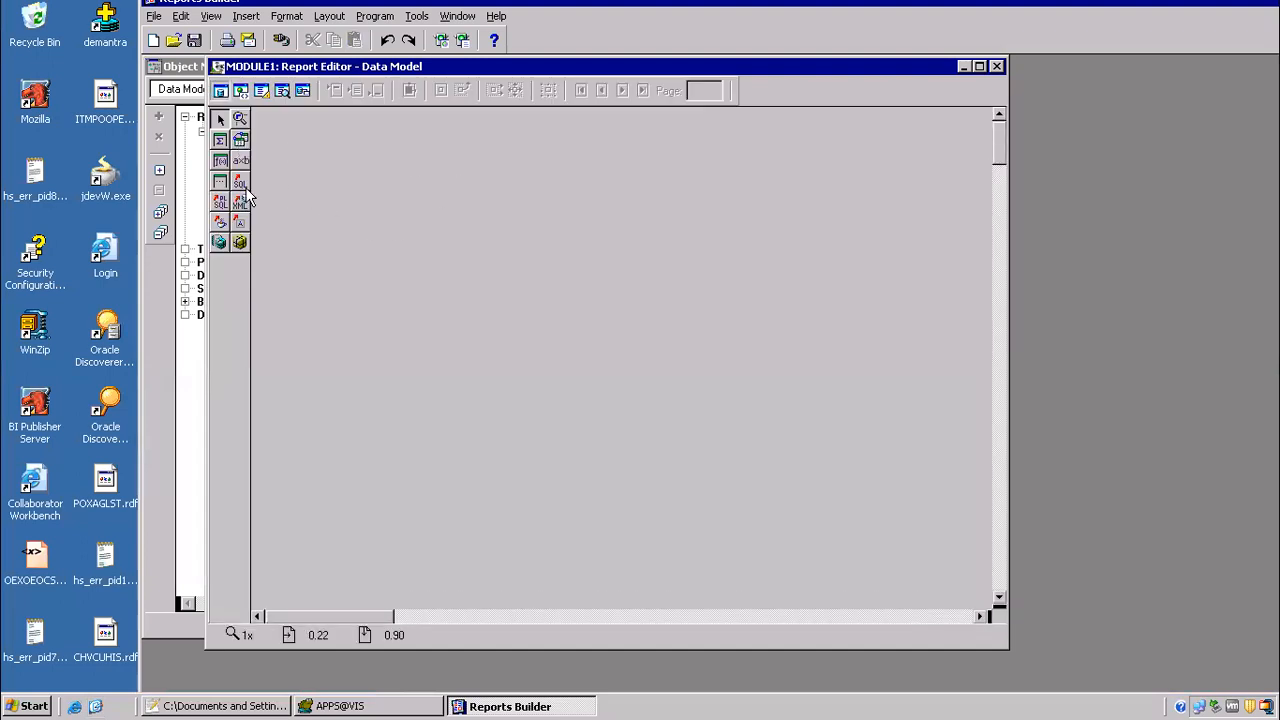
{"action": "left_click", "coordinate": [410, 218]}
{"action": "key", "text": "ctrl+v"}
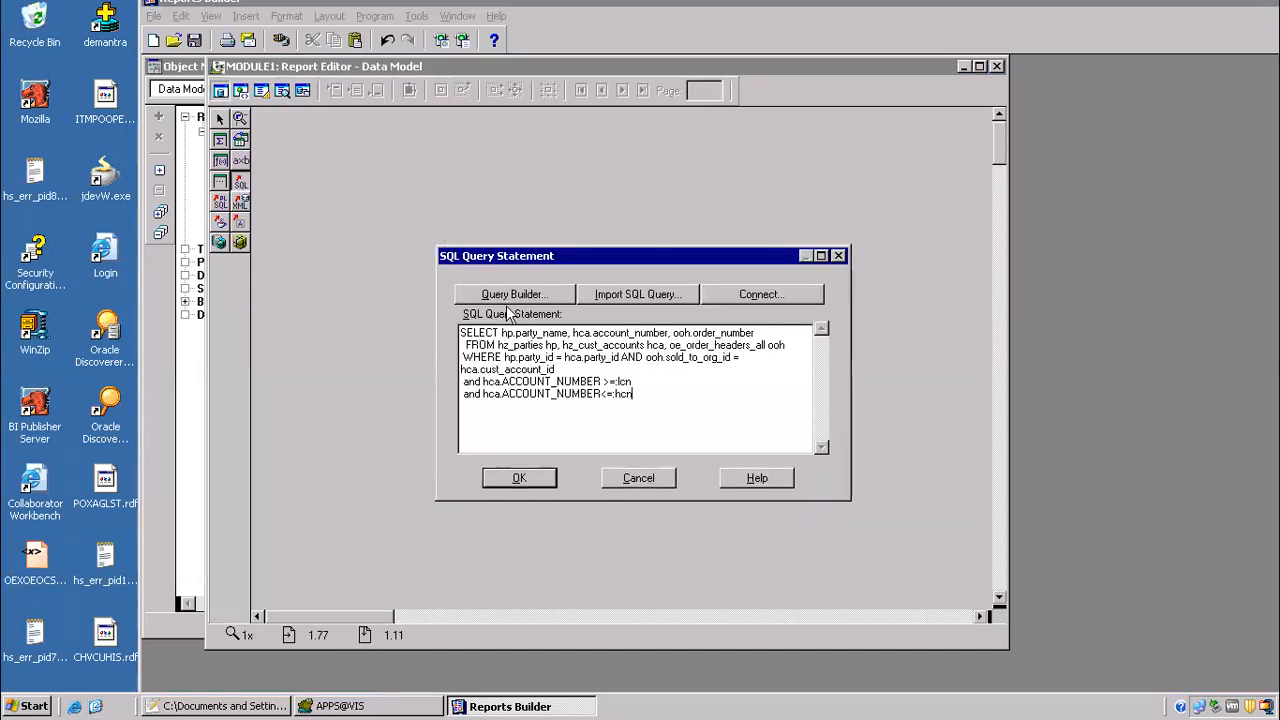
{"action": "left_click", "coordinate": [538, 483]}
Step: Connect to the VIS database with the user name and password, and accept the creation of the bind parameters
{"action": "type", "text": "appaVIS"}
{"action": "key", "text": "Return"}
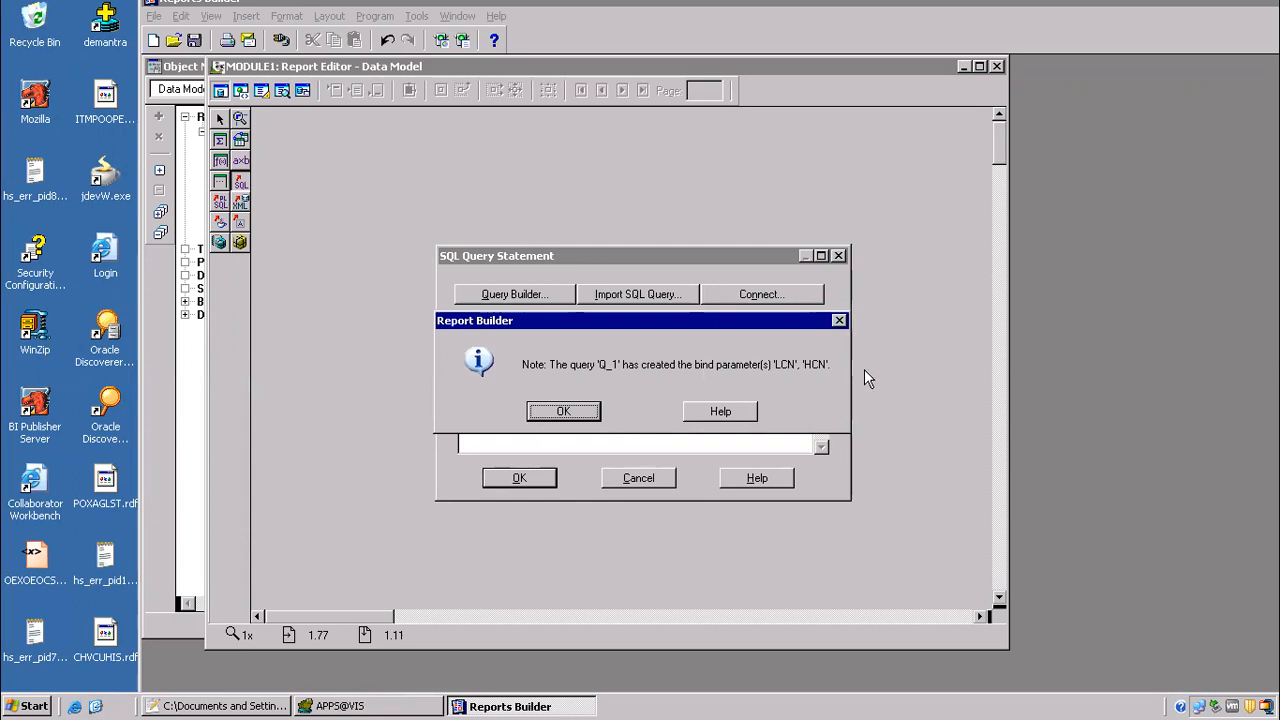
{"action": "left_click", "coordinate": [564, 413]}
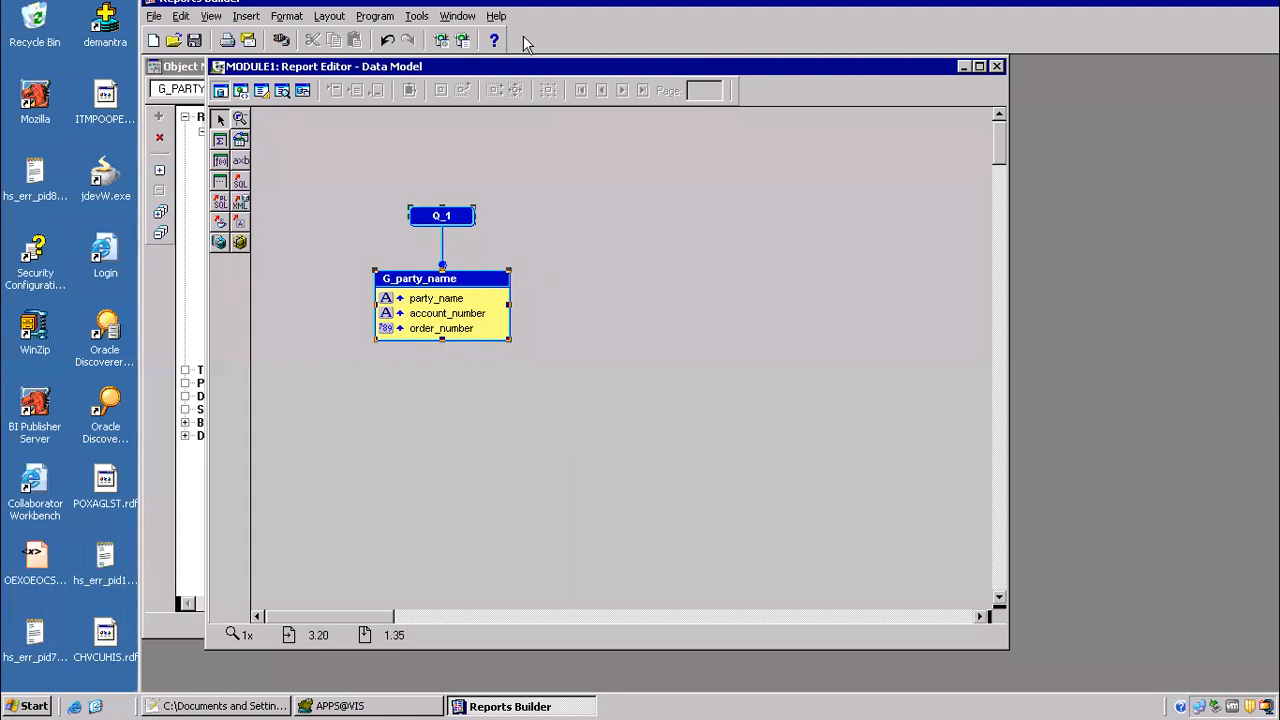
Step: Start a default web and paper layout in the Report Wizard and display all the query's fields in the report
{"action": "left_click", "coordinate": [463, 41]}
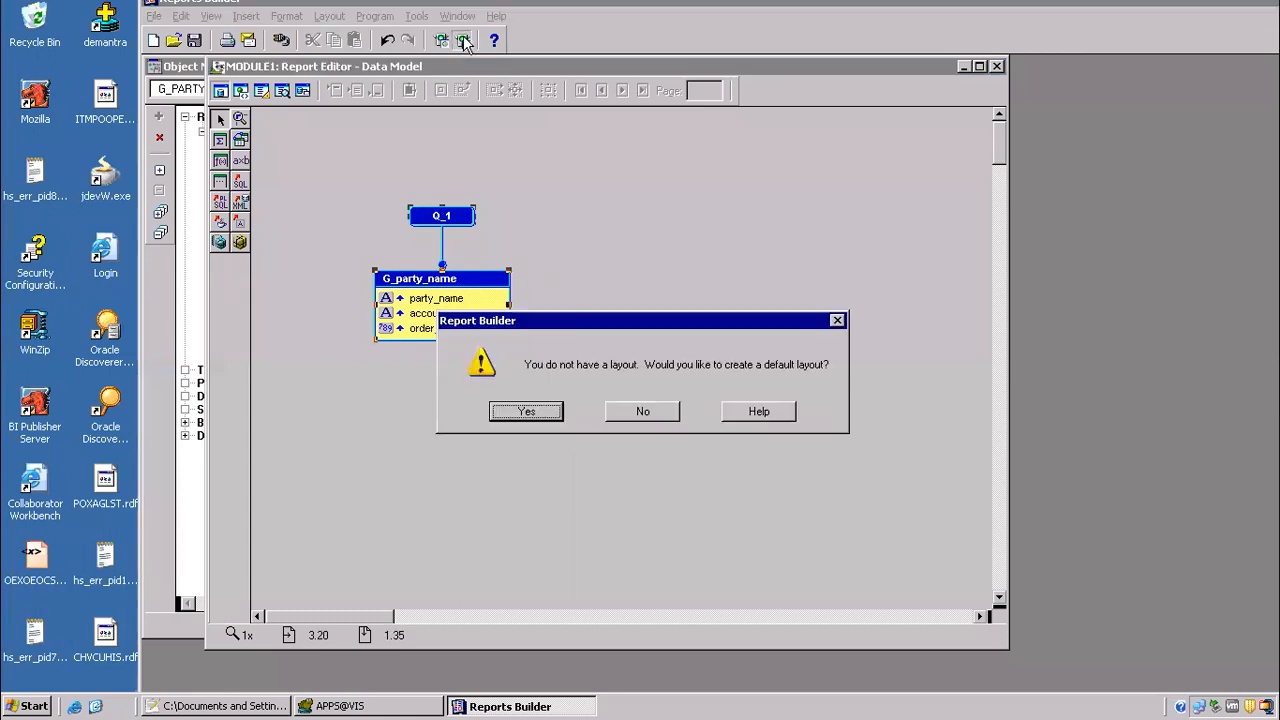
{"action": "left_click", "coordinate": [527, 411]}
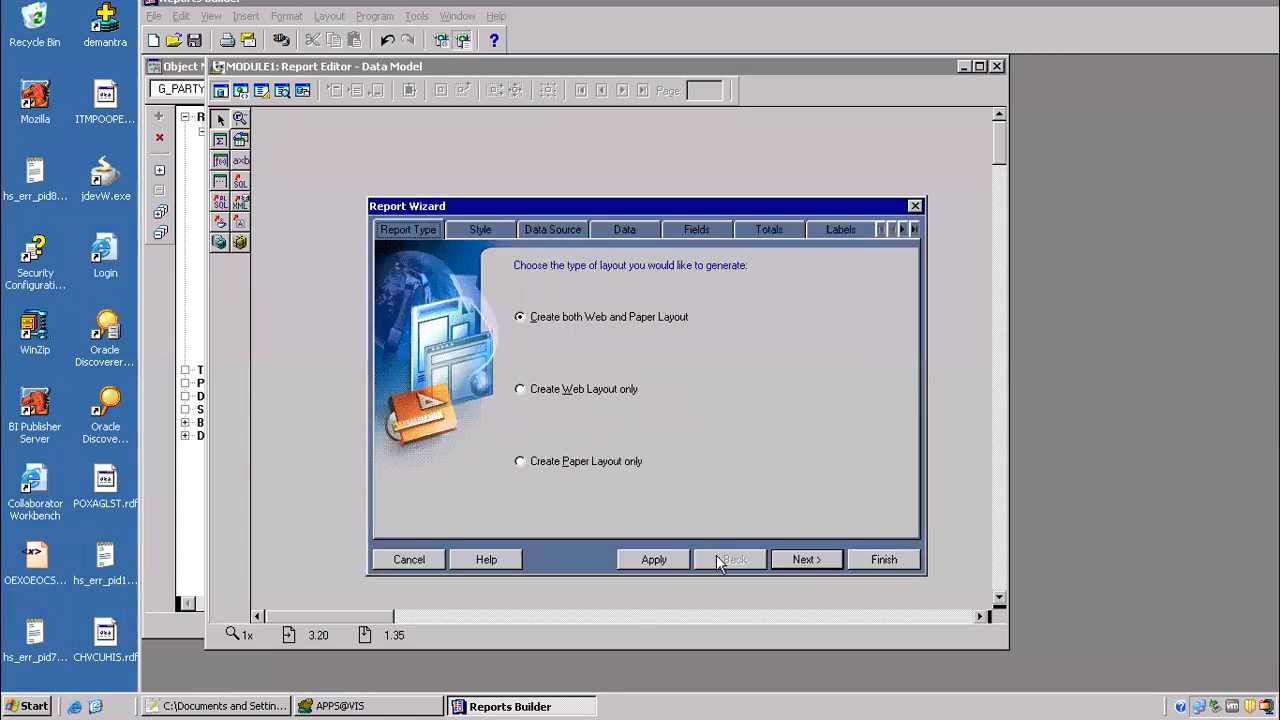
{"action": "left_click", "coordinate": [798, 560]}
{"action": "left_click", "coordinate": [798, 560]}
{"action": "left_click", "coordinate": [798, 560]}
{"action": "left_click", "coordinate": [798, 560]}
{"action": "left_click", "coordinate": [709, 414]}
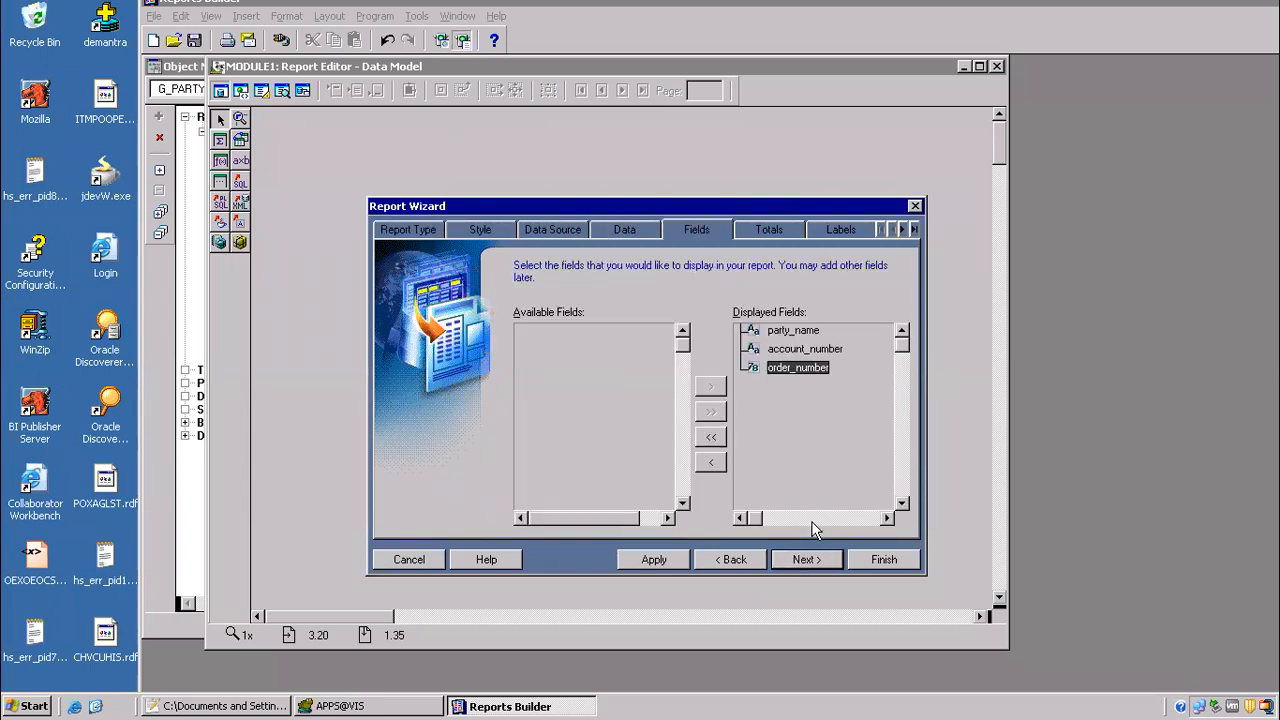
Step: Widen the order_number field, choose no template, and finish the report layout
{"action": "left_click", "coordinate": [806, 558]}
{"action": "left_click", "coordinate": [806, 558]}
{"action": "left_click", "coordinate": [806, 558]}
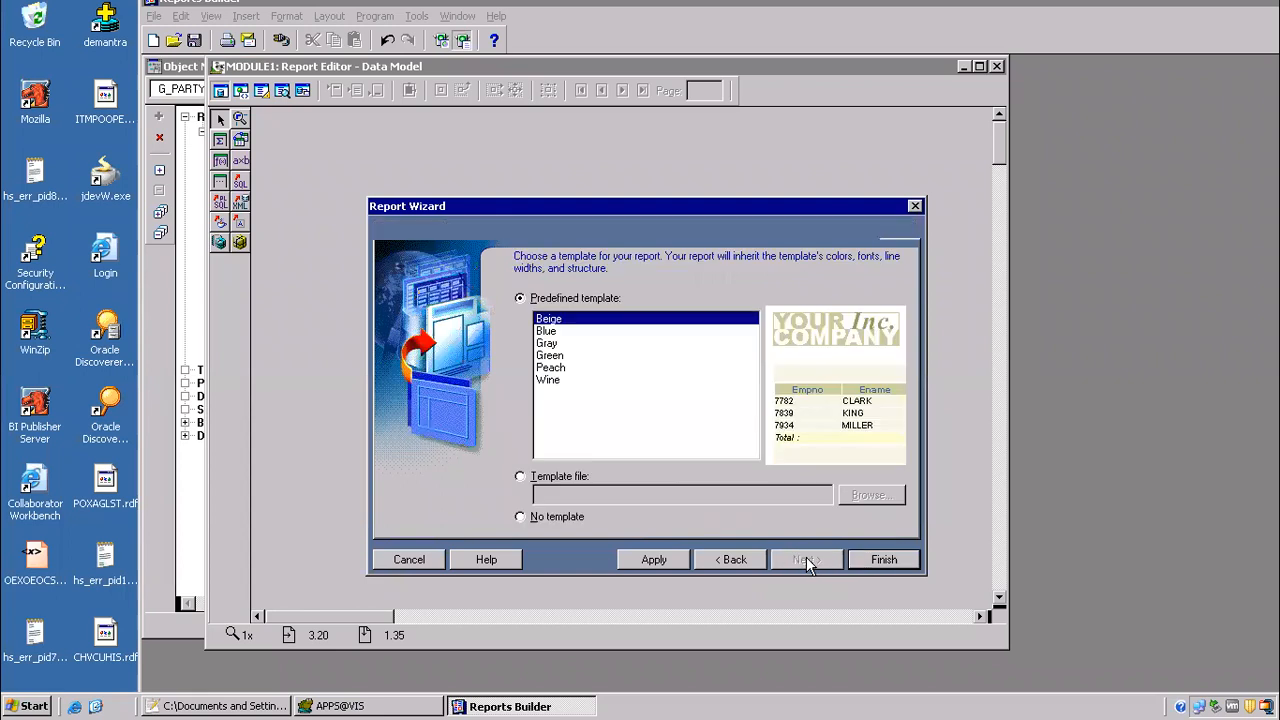
{"action": "left_click", "coordinate": [720, 562]}
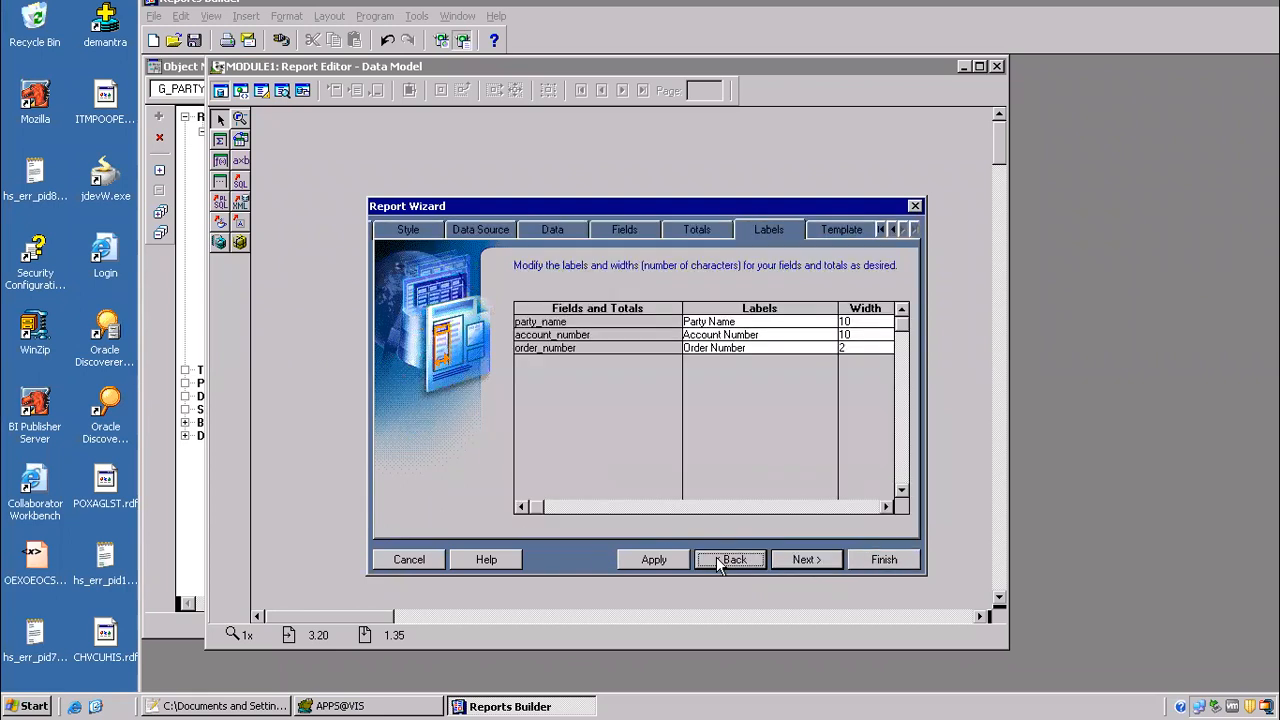
{"action": "left_click", "coordinate": [843, 347]}
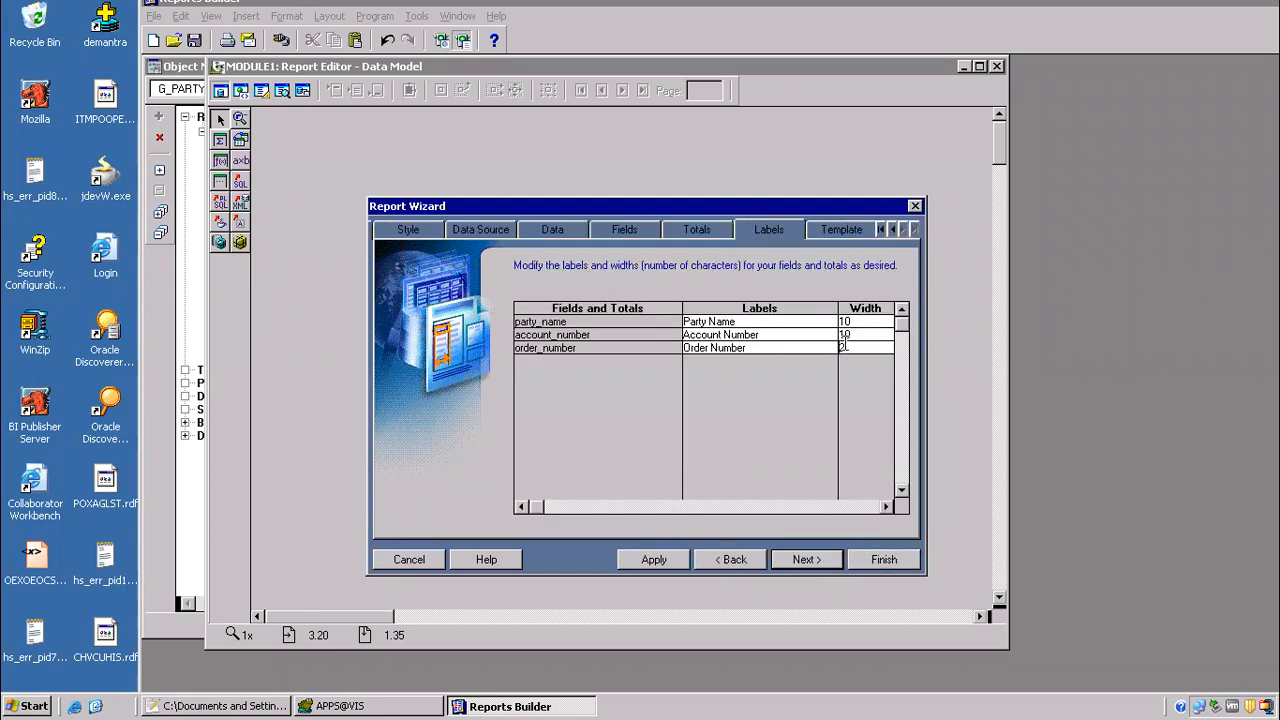
{"action": "type", "text": "10"}
{"action": "left_click", "coordinate": [806, 559]}
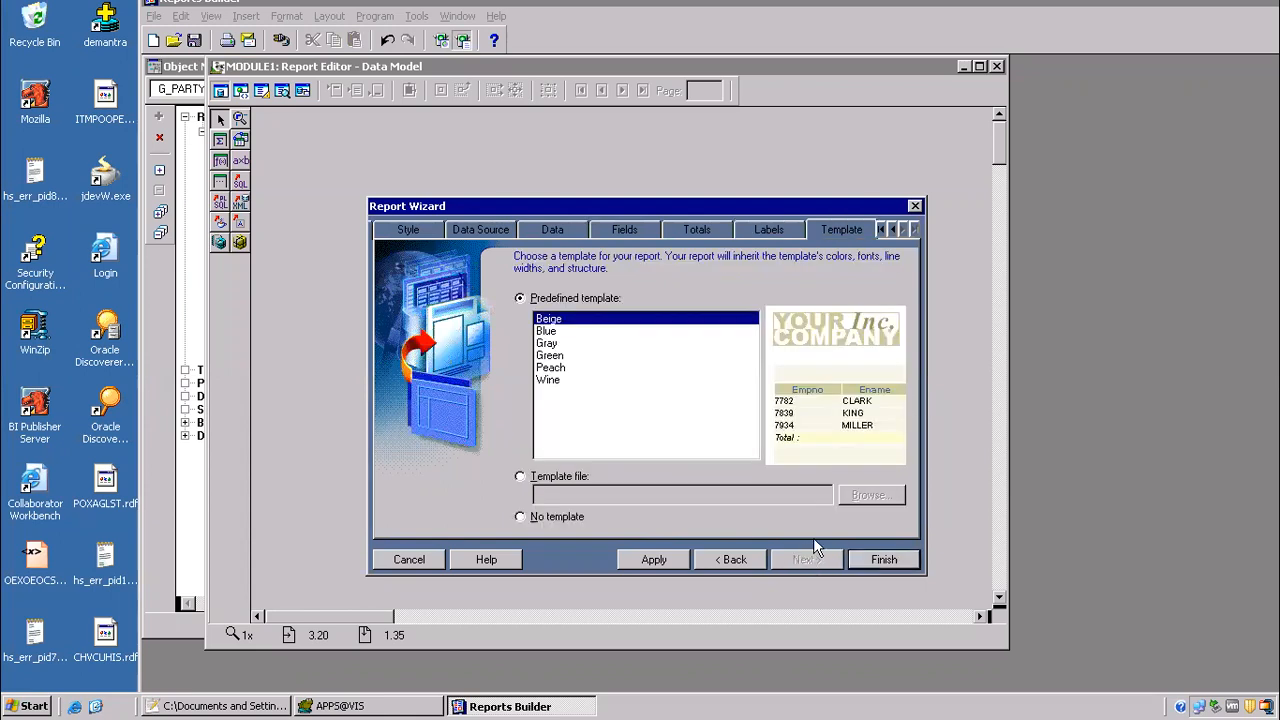
{"action": "left_click", "coordinate": [521, 515]}
{"action": "left_click", "coordinate": [864, 560]}
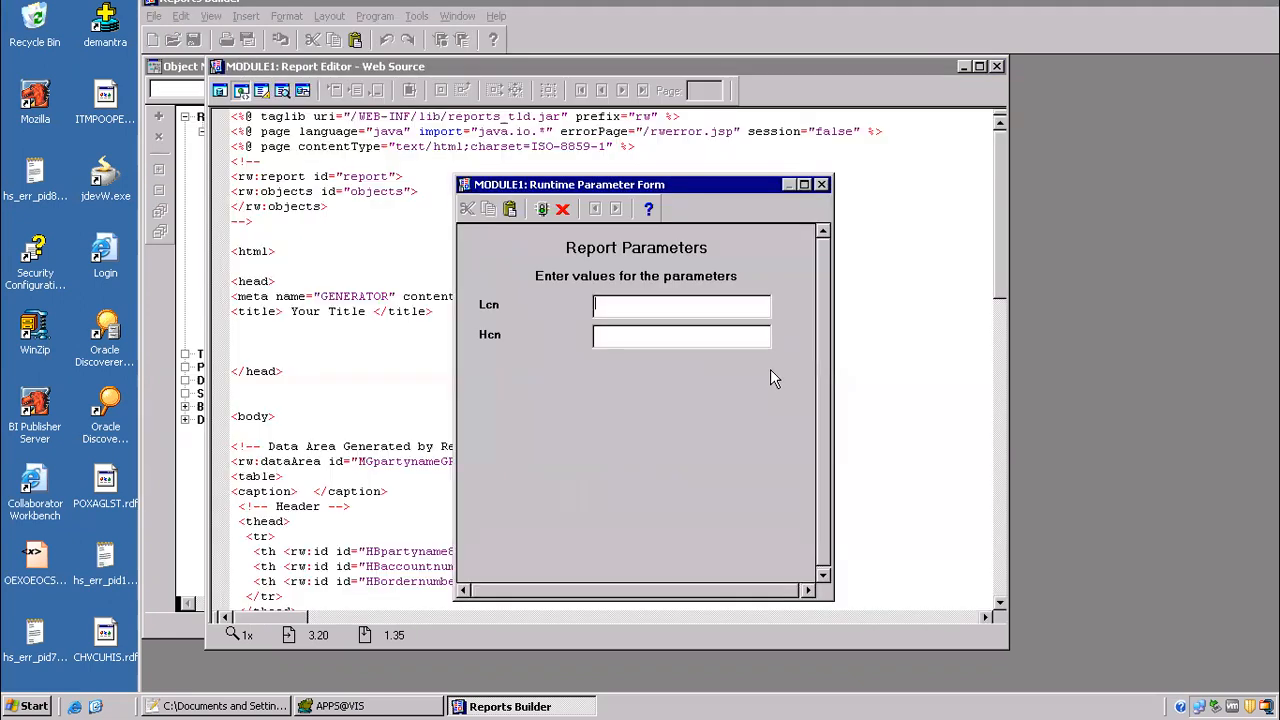
Step: Run the report with Lcn set to 1000 and Hcn set to 2000
{"action": "type", "text": "1000"}
{"action": "left_click", "coordinate": [623, 338]}
{"action": "type", "text": "2000"}
{"action": "left_click", "coordinate": [541, 210]}
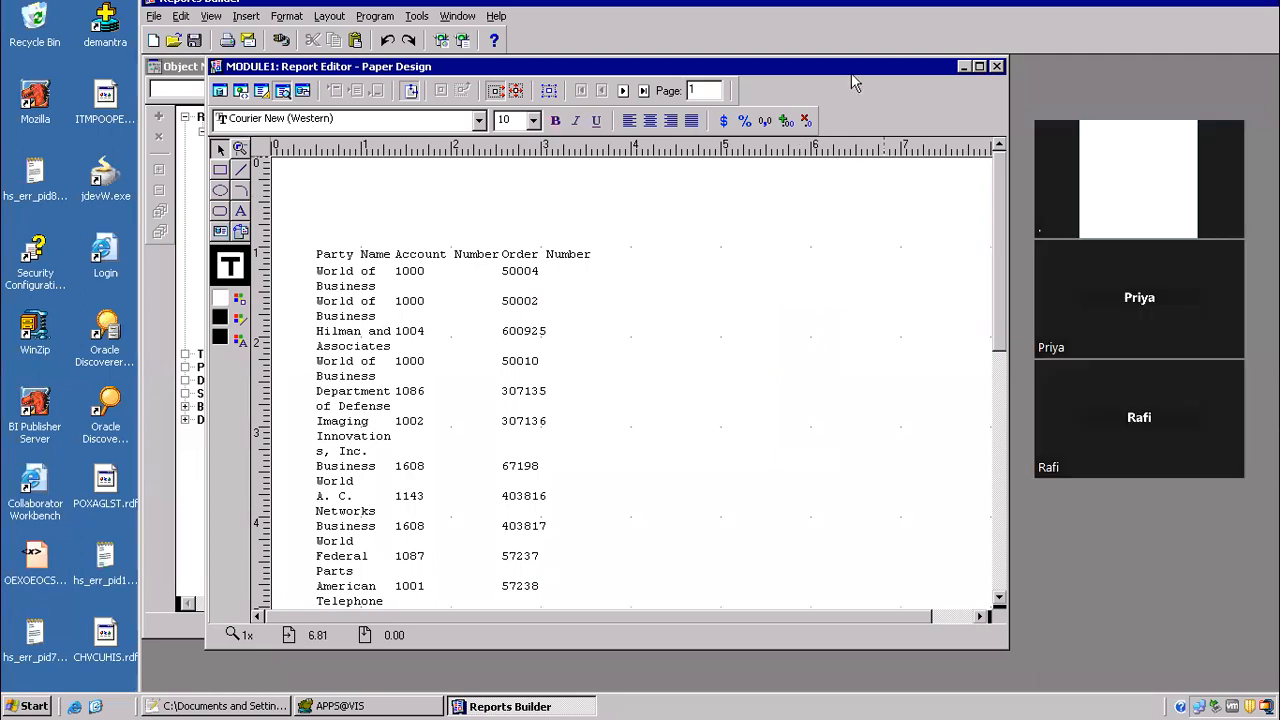
Step: Rerun the report with Hcn set to 2000 and Lcn blank, and once more with both parameters blank
{"action": "left_click", "coordinate": [463, 40]}
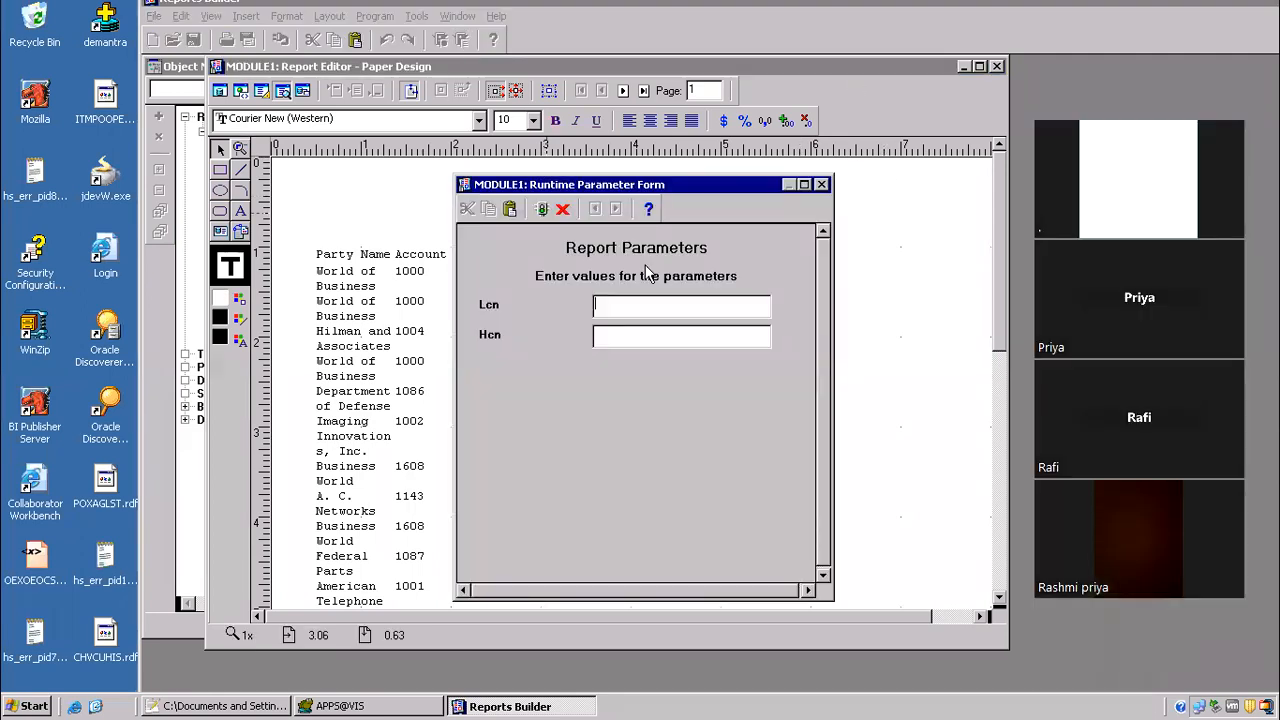
{"action": "left_click", "coordinate": [605, 332]}
{"action": "type", "text": "2000"}
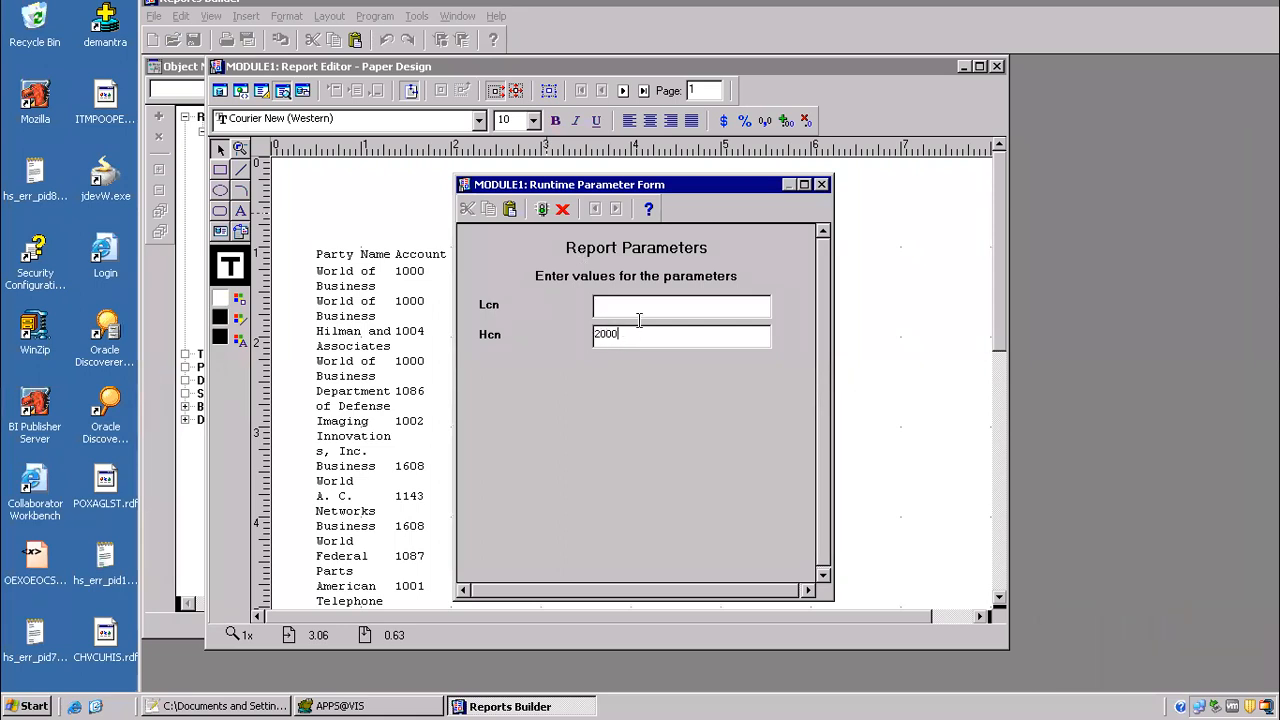
{"action": "left_click", "coordinate": [626, 305]}
{"action": "left_click", "coordinate": [541, 209]}
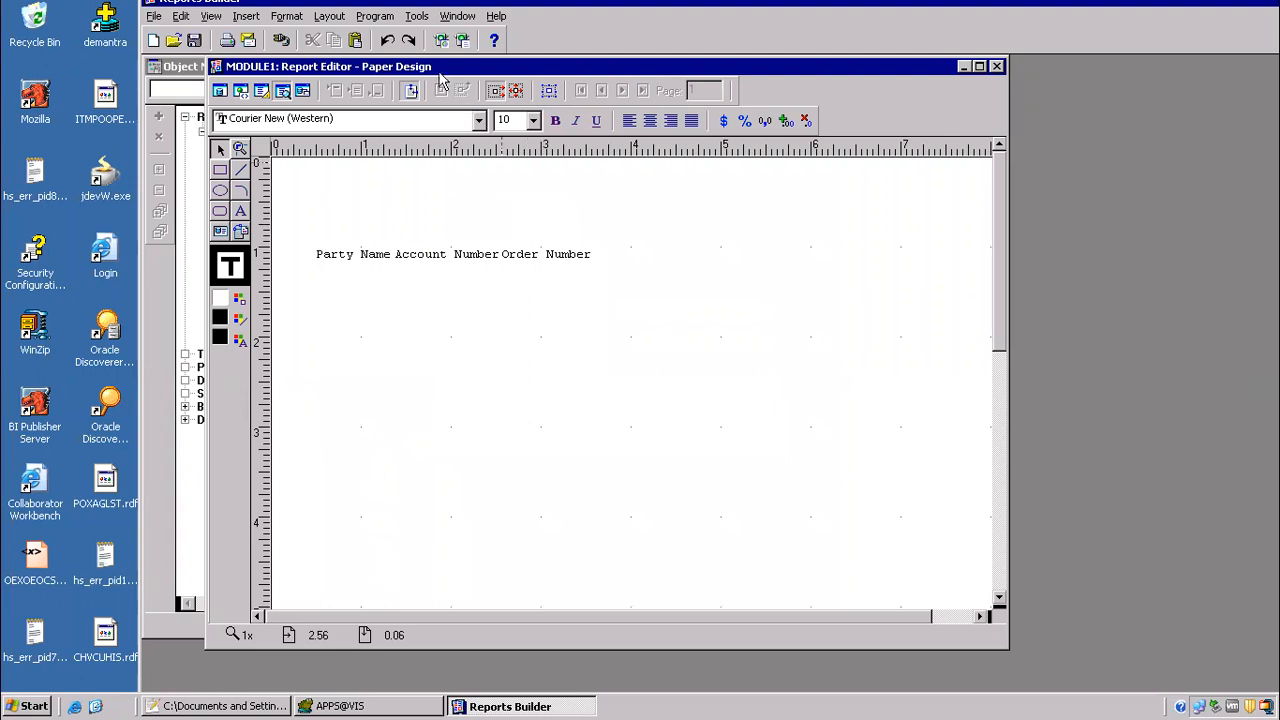
{"action": "left_click", "coordinate": [462, 41]}
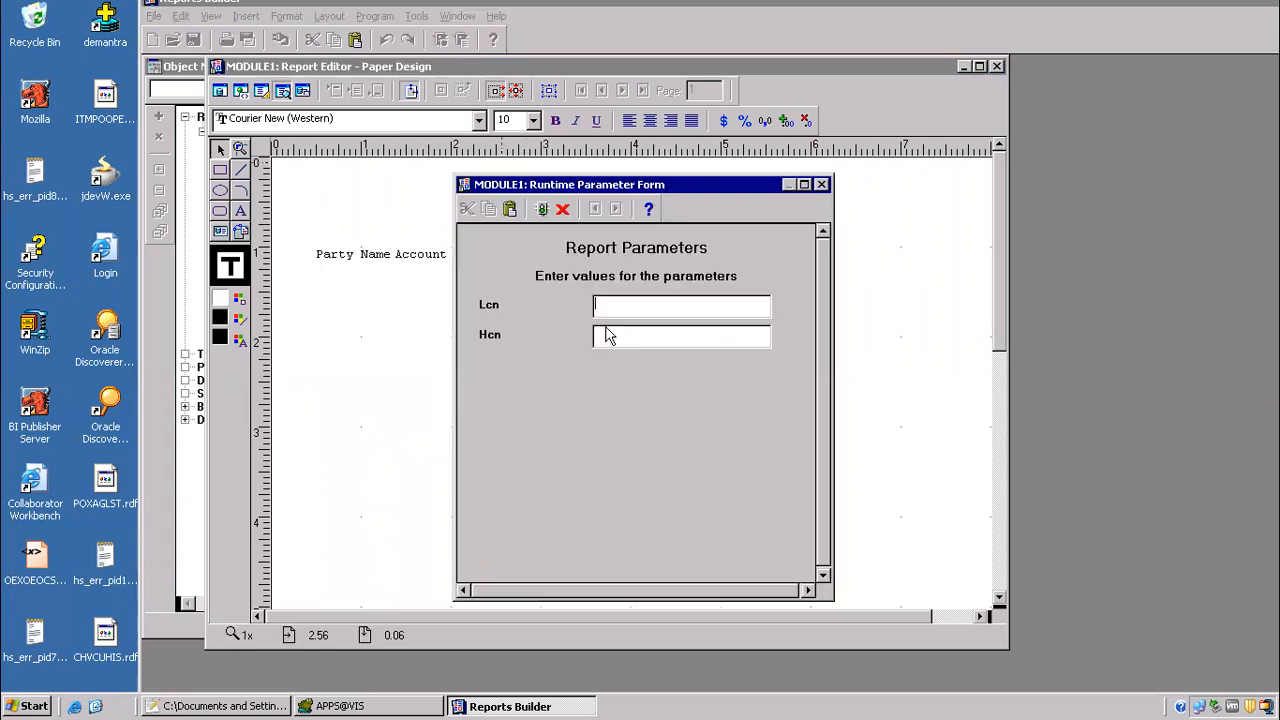
{"action": "left_click", "coordinate": [542, 209]}
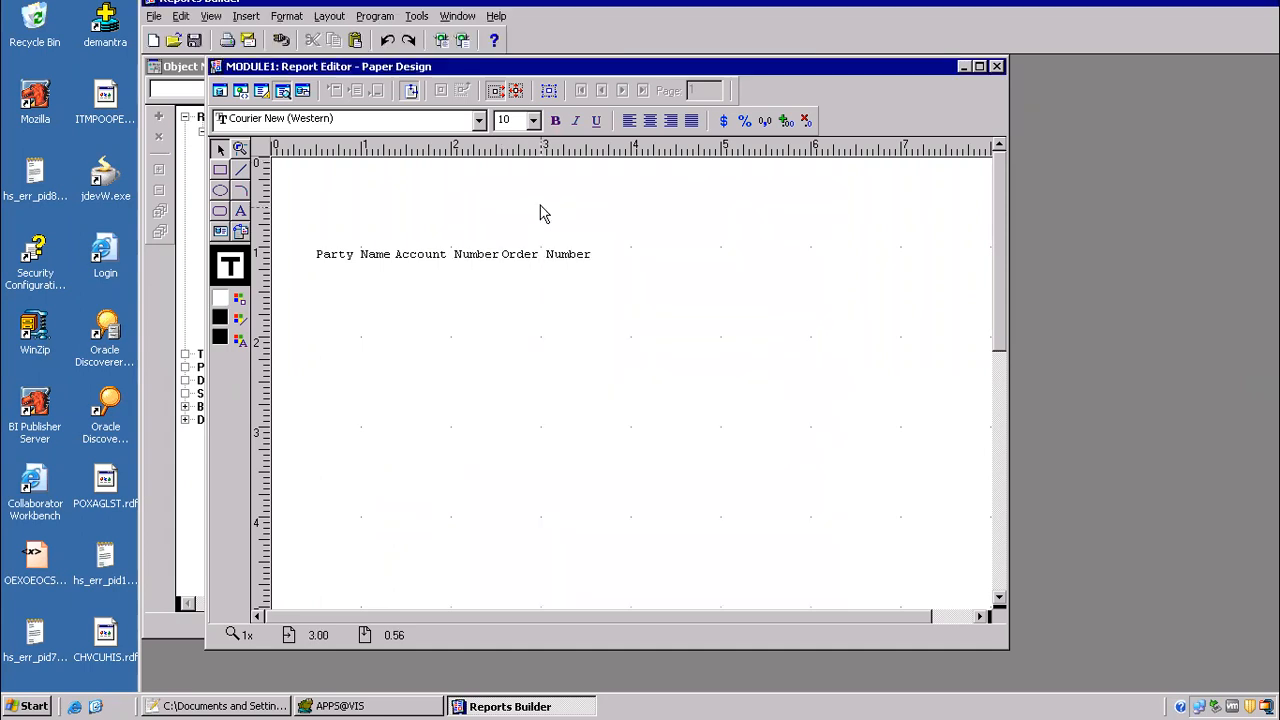
Step: Cancel the new report run at the parameter form and open the code of the AFTER PARAMETER FORM report trigger
{"action": "left_click", "coordinate": [462, 41]}
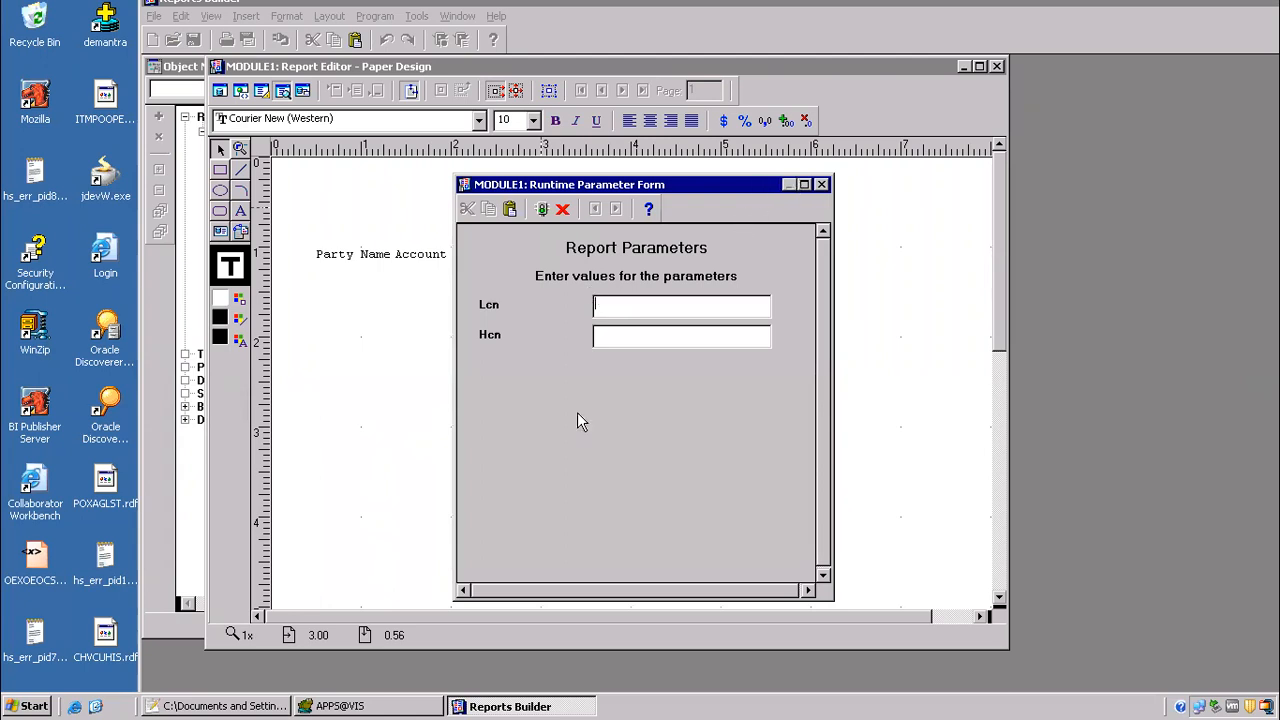
{"action": "left_click", "coordinate": [562, 209]}
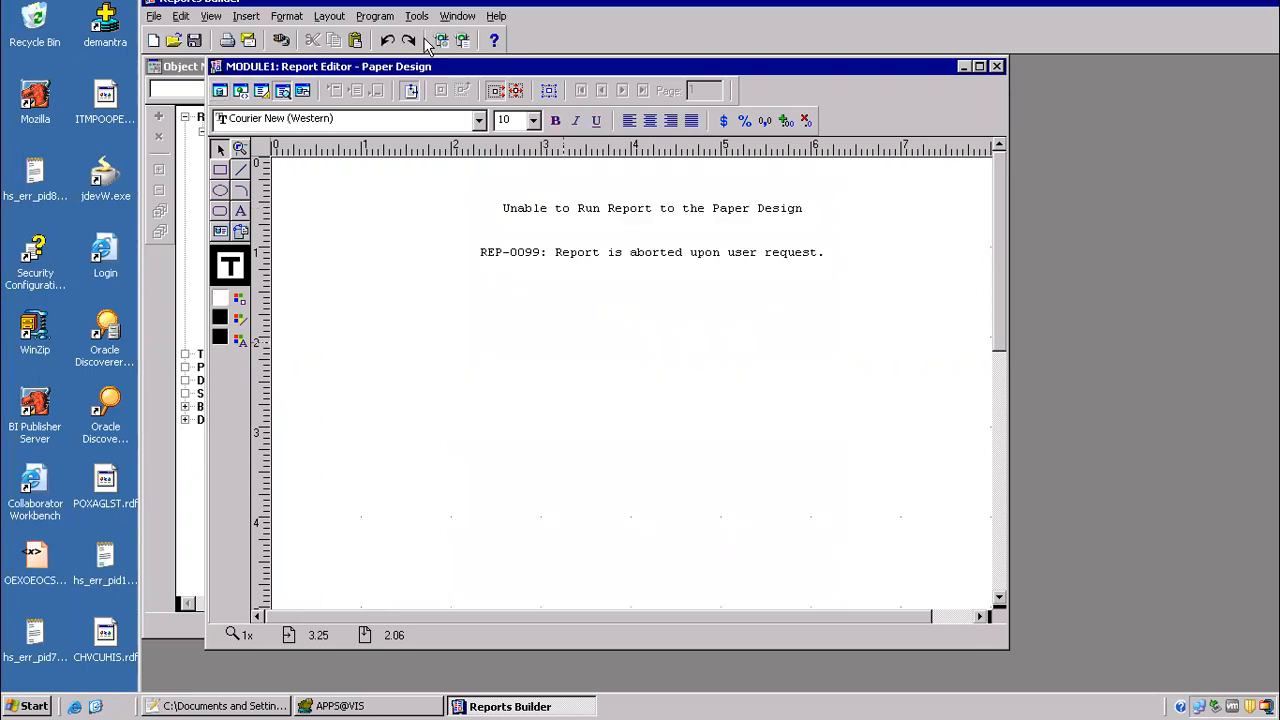
{"action": "left_click", "coordinate": [457, 16]}
{"action": "left_click", "coordinate": [457, 16]}
{"action": "left_click", "coordinate": [458, 16]}
{"action": "left_click", "coordinate": [494, 92]}
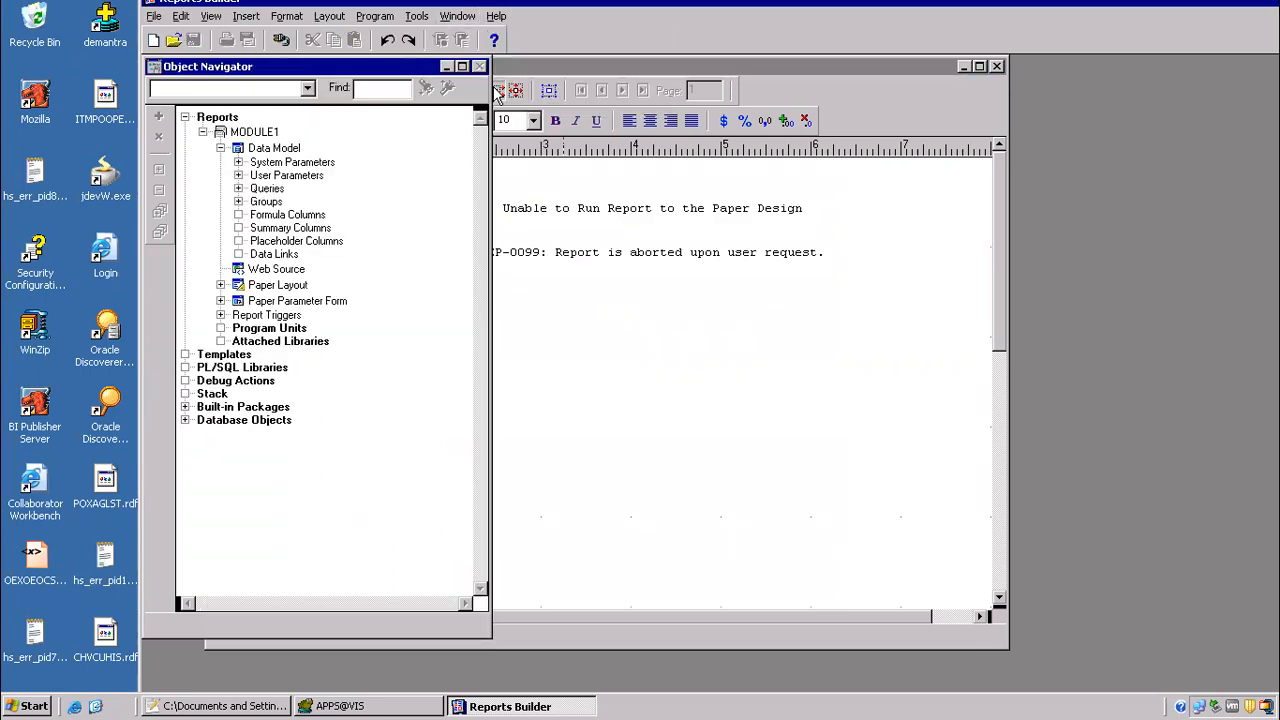
{"action": "left_click", "coordinate": [222, 316]}
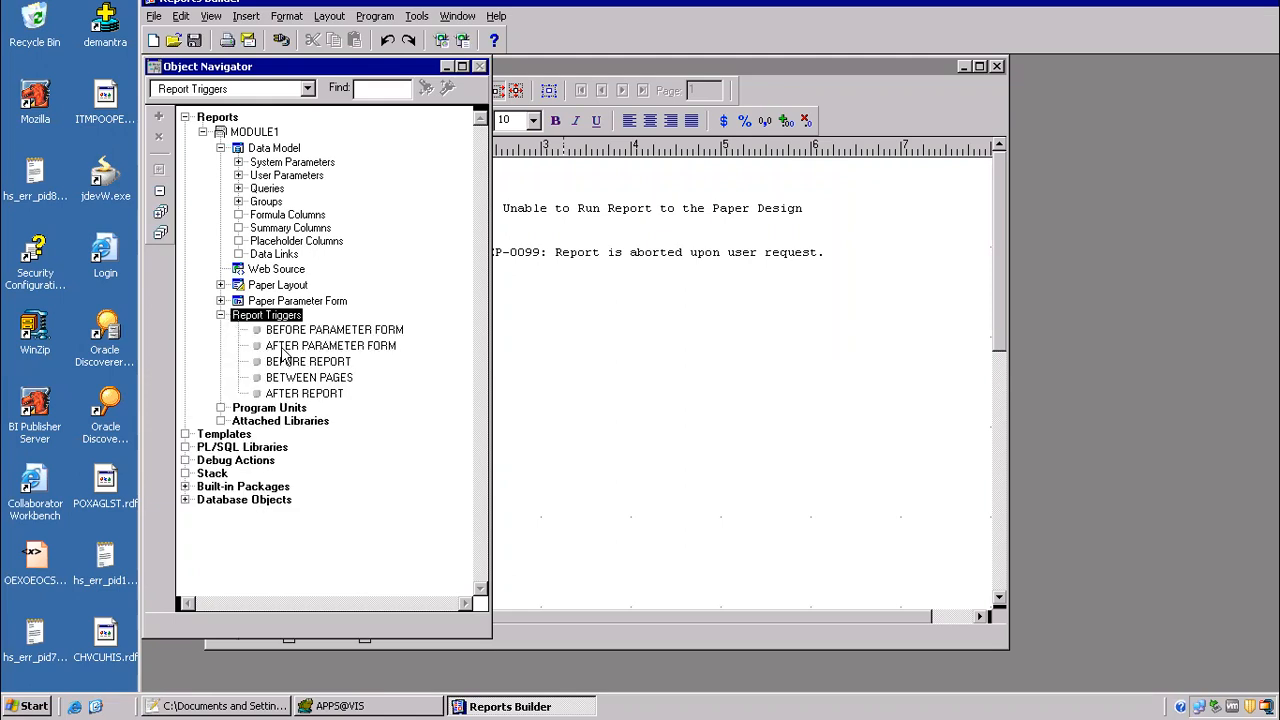
{"action": "left_click", "coordinate": [267, 347]}
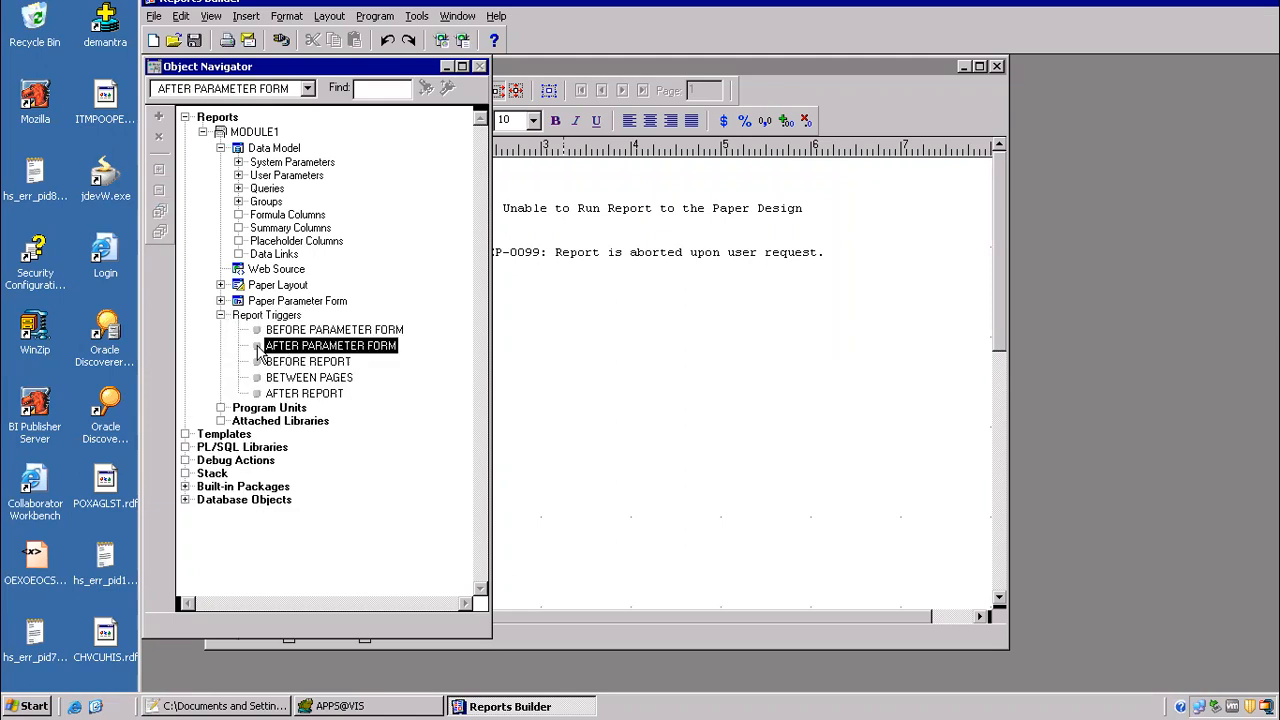
{"action": "double_click", "coordinate": [258, 348]}
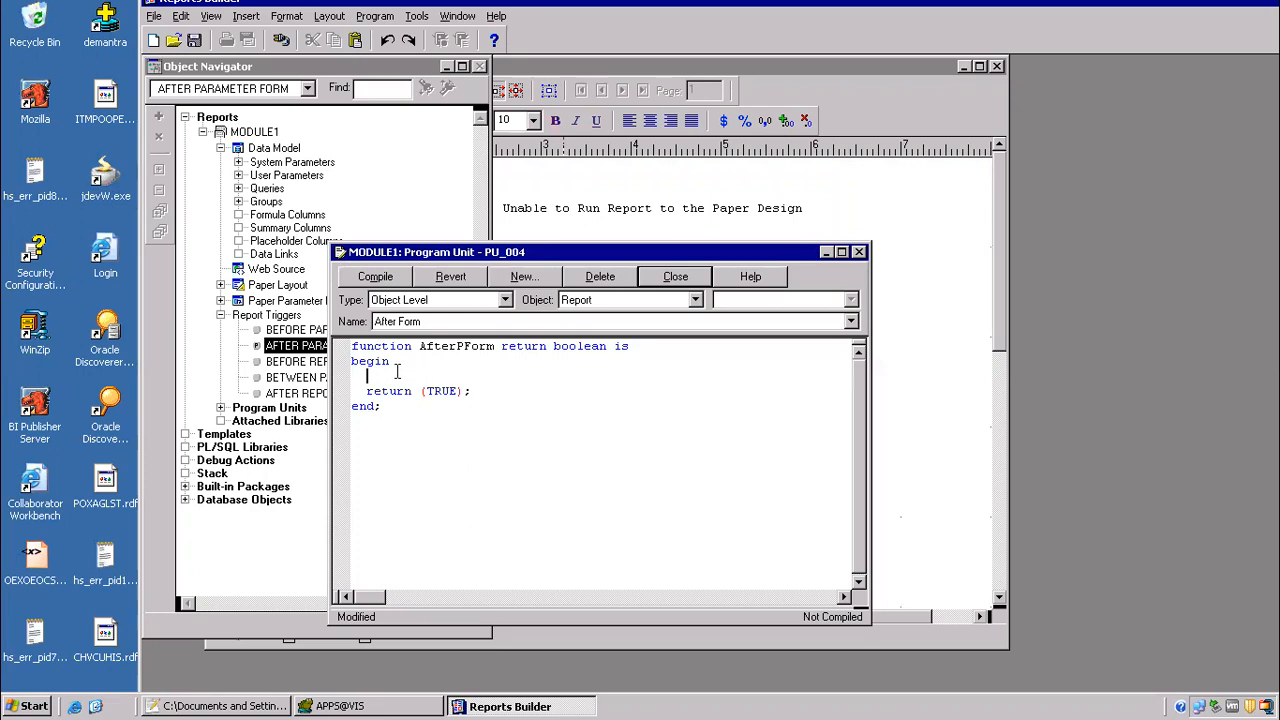
Step: Start the trigger body with the condition "if :lcn is not null then" above the return statement
{"action": "type", "text": "if :lcn is not null then"}
{"action": "key", "text": "Return"}
{"action": "key", "text": "Return"}
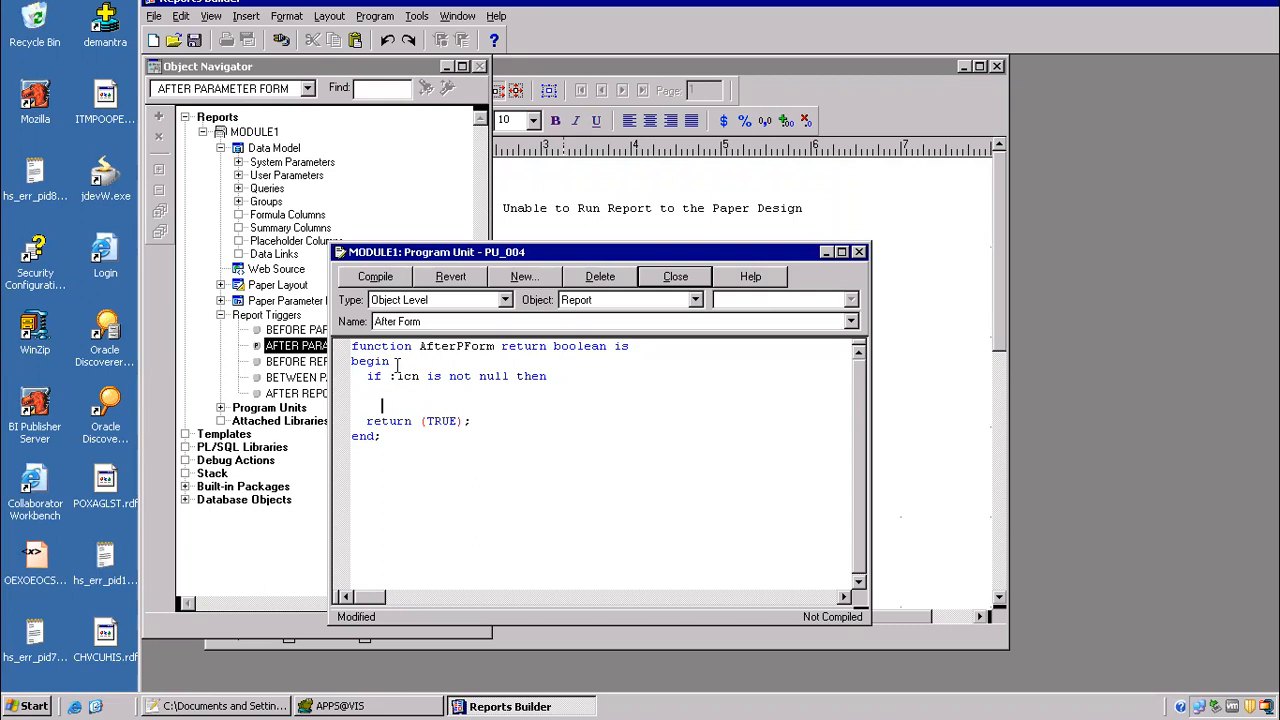
Step: Replace the "and hca.ACCOUNT_NUMBER >=:lcn" condition in query Q_1 with the lexical parameter &lplcn, and return to the trigger code
{"action": "double_click", "coordinate": [240, 150]}
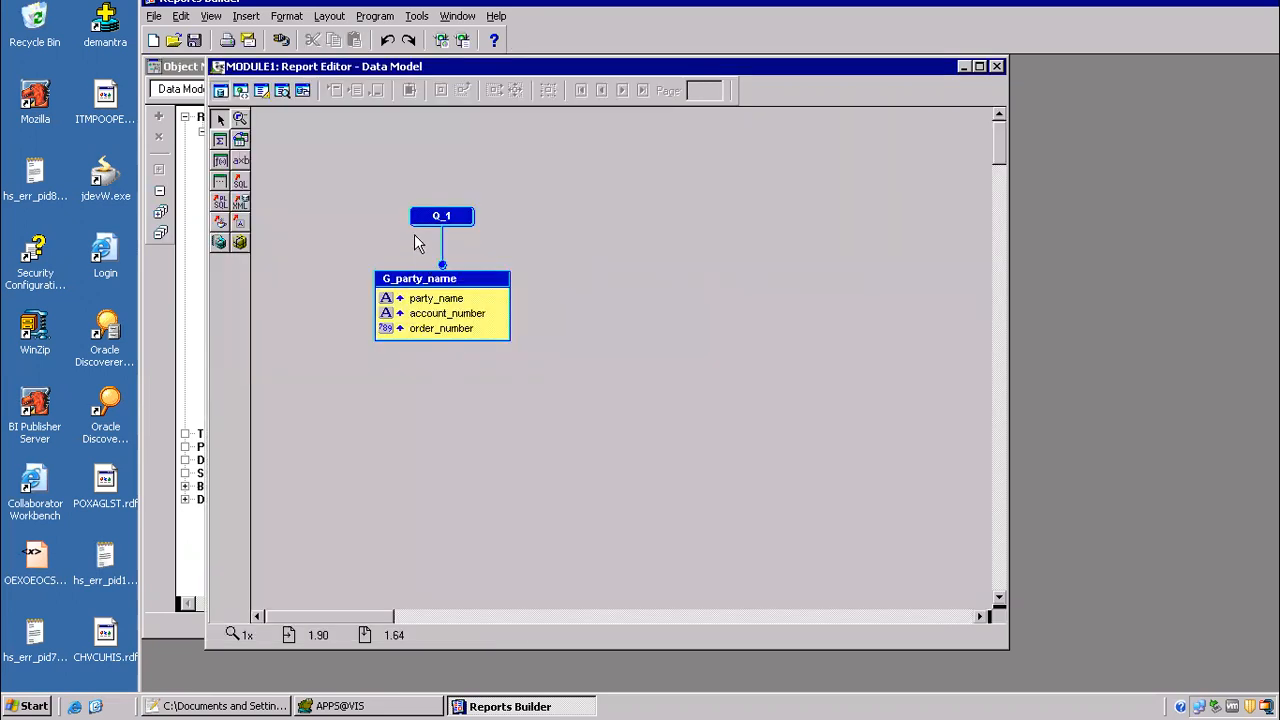
{"action": "double_click", "coordinate": [433, 215]}
{"action": "left_click", "coordinate": [648, 384]}
{"action": "left_click_drag", "start_coordinate": [648, 384], "coordinate": [460, 382]}
{"action": "key", "text": "ctrl+c"}
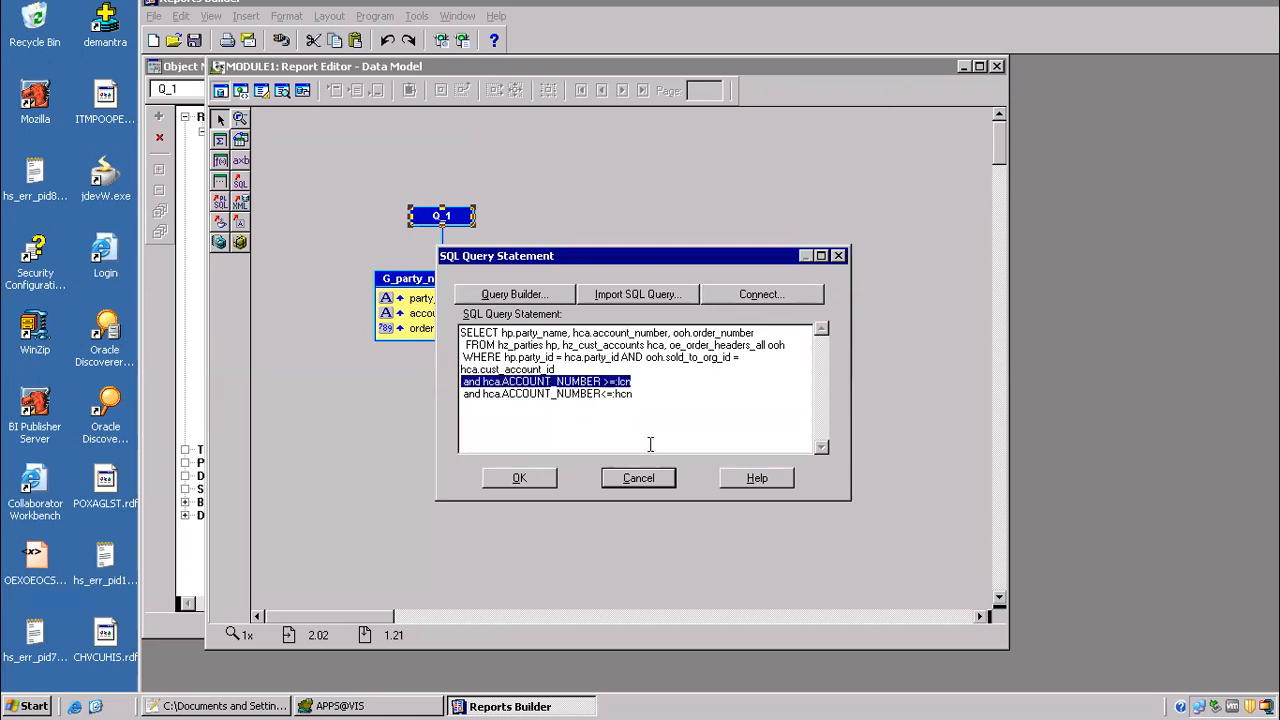
{"action": "key", "text": "Delete"}
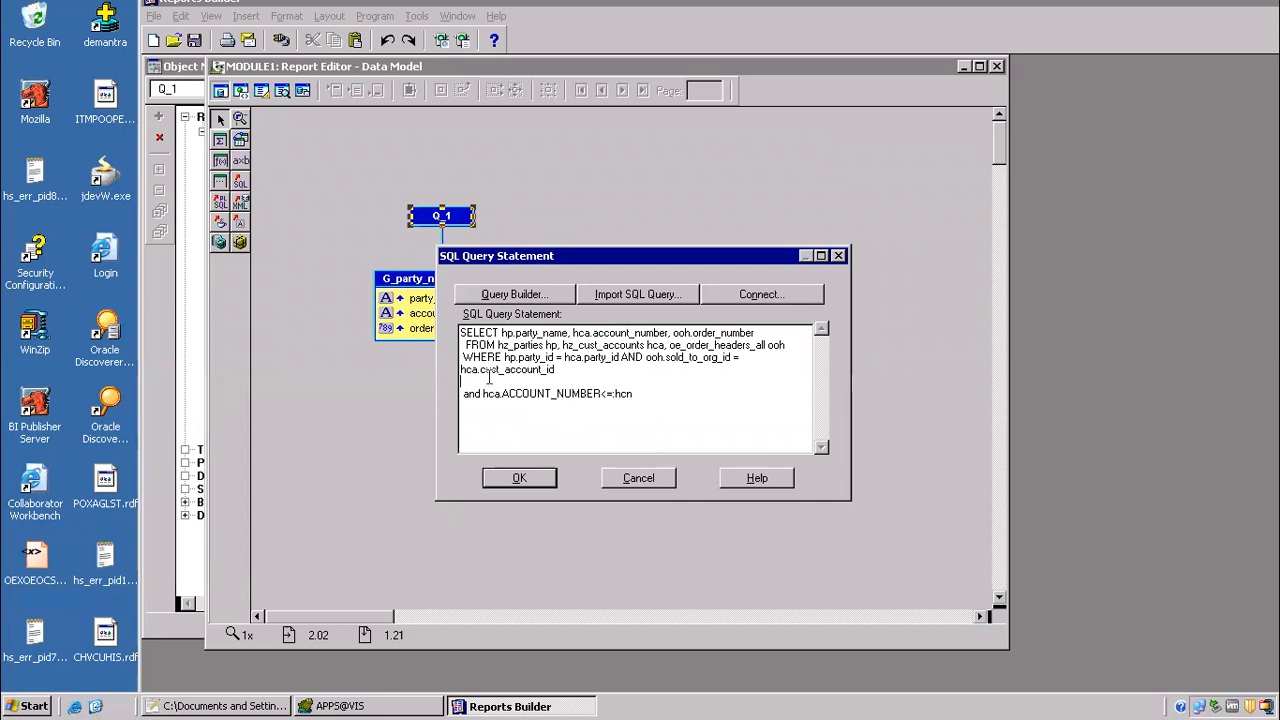
{"action": "type", "text": "&lplcn"}
{"action": "left_click", "coordinate": [535, 479]}
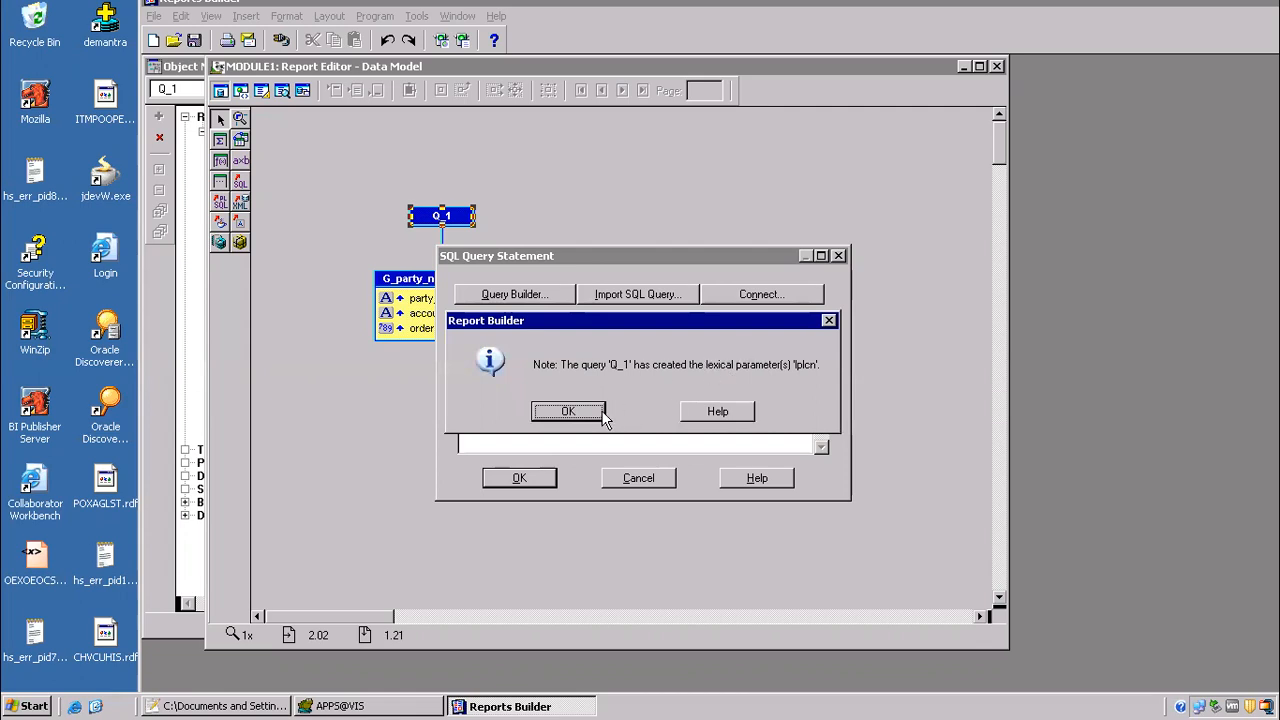
{"action": "left_click", "coordinate": [568, 411]}
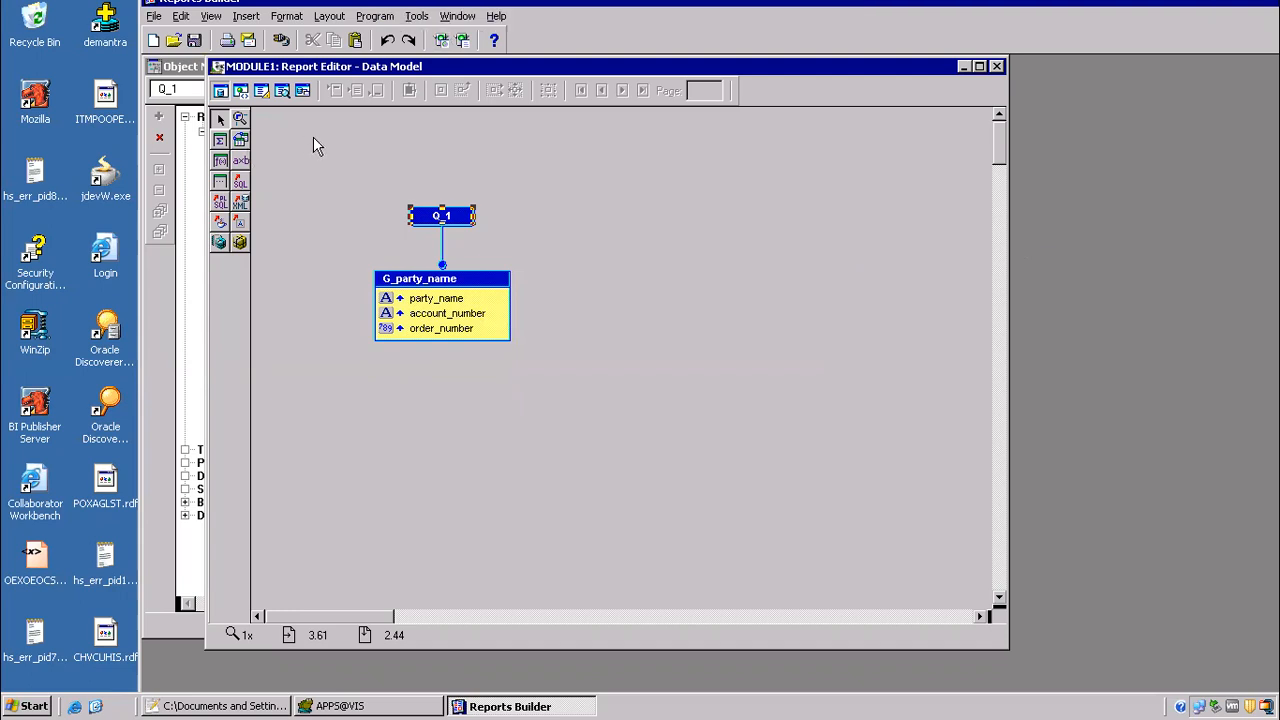
{"action": "left_click", "coordinate": [458, 16]}
{"action": "left_click", "coordinate": [493, 118]}
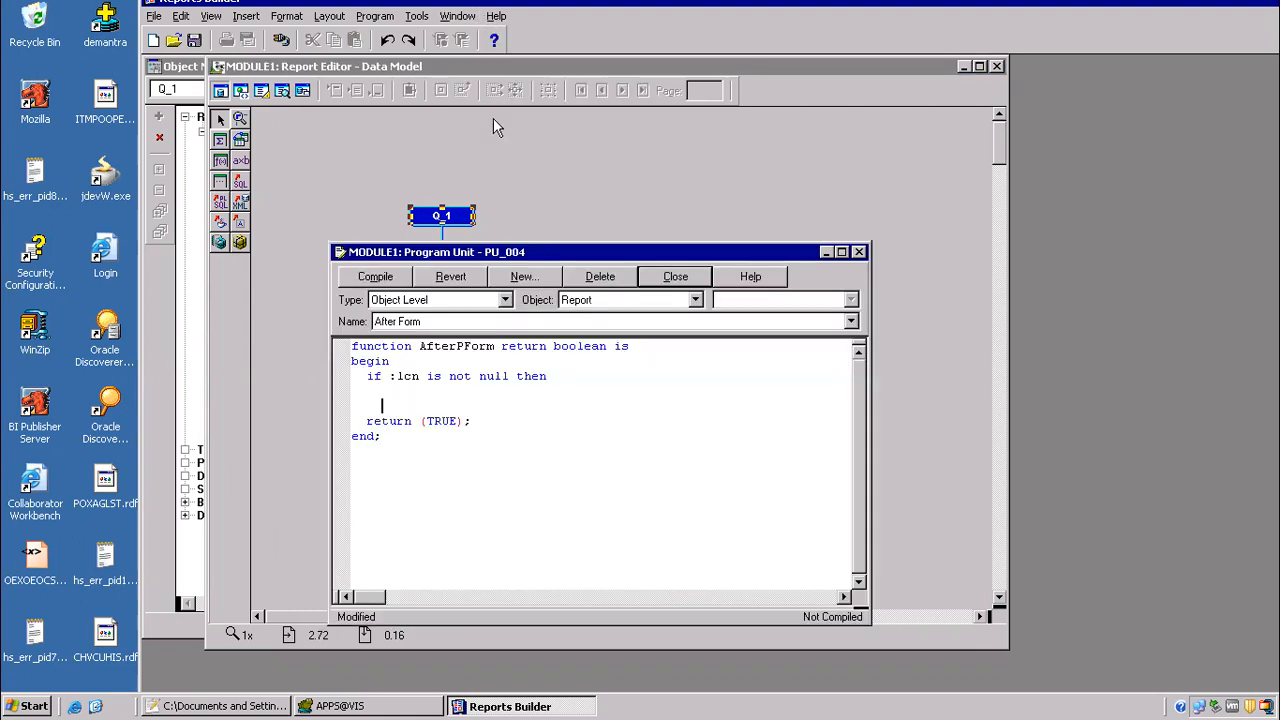
{"action": "left_click", "coordinate": [408, 387]}
{"action": "type", "text": ":lp"}
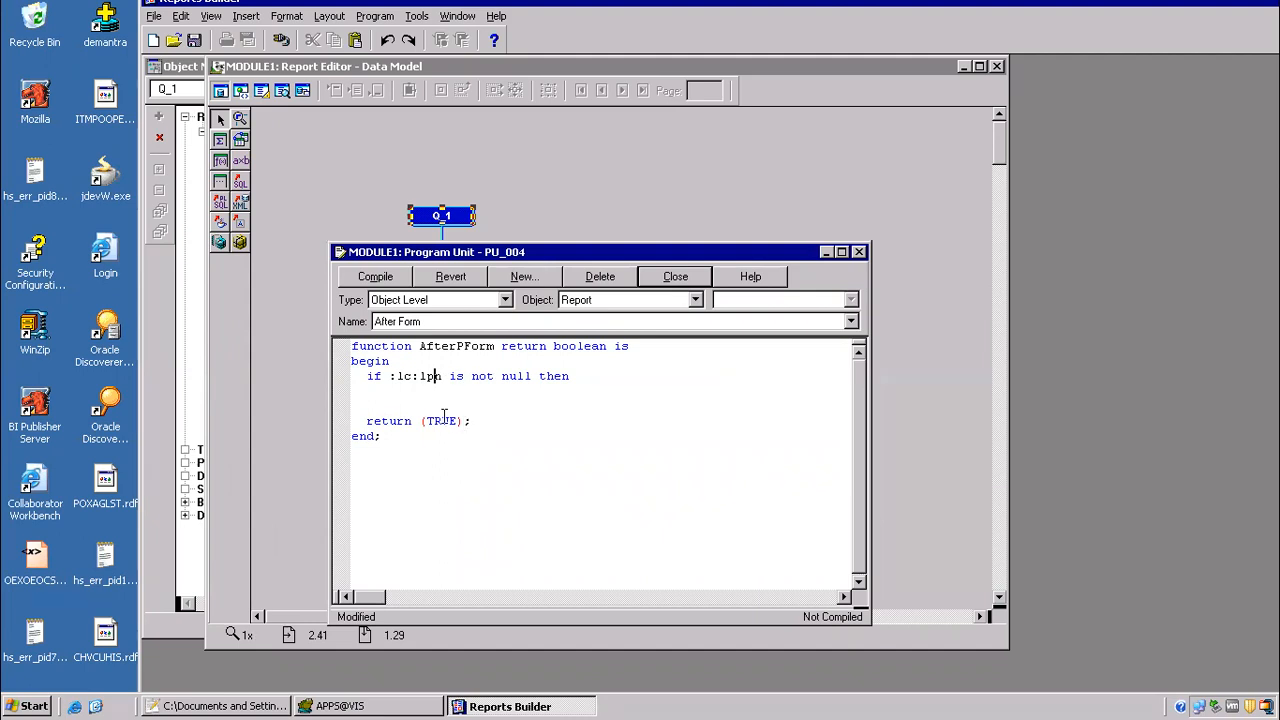
{"action": "key", "text": "BackSpace"}
{"action": "left_click", "coordinate": [428, 398]}
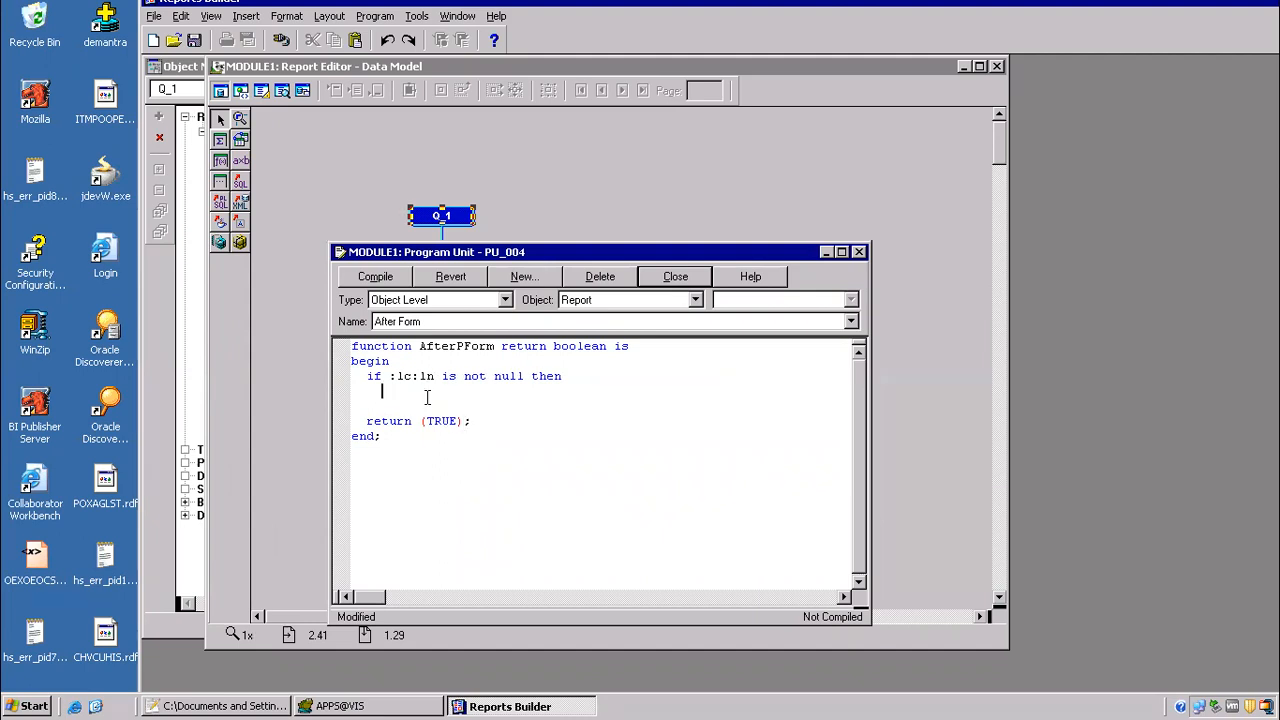
{"action": "left_click", "coordinate": [419, 376]}
{"action": "key", "text": "Delete"}
{"action": "key", "text": "BackSpace"}
Step: Under the :lcn condition, assign ' and hca.ACCOUNT_NUMBER >=:lcn' to :lplcn
{"action": "left_click", "coordinate": [421, 397]}
{"action": "type", "text": ":lp"}
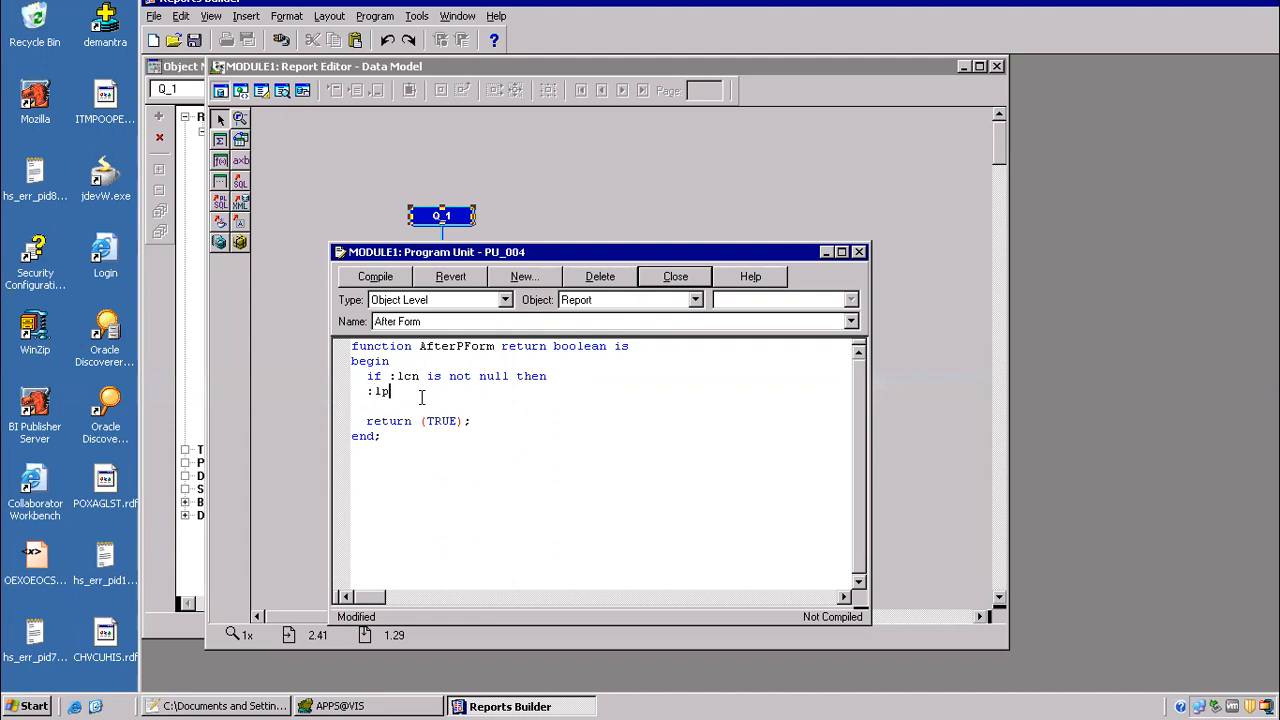
{"action": "type", "text": "lcn:=''"}
{"action": "key", "text": "Left"}
{"action": "key", "text": "ctrl+v"}
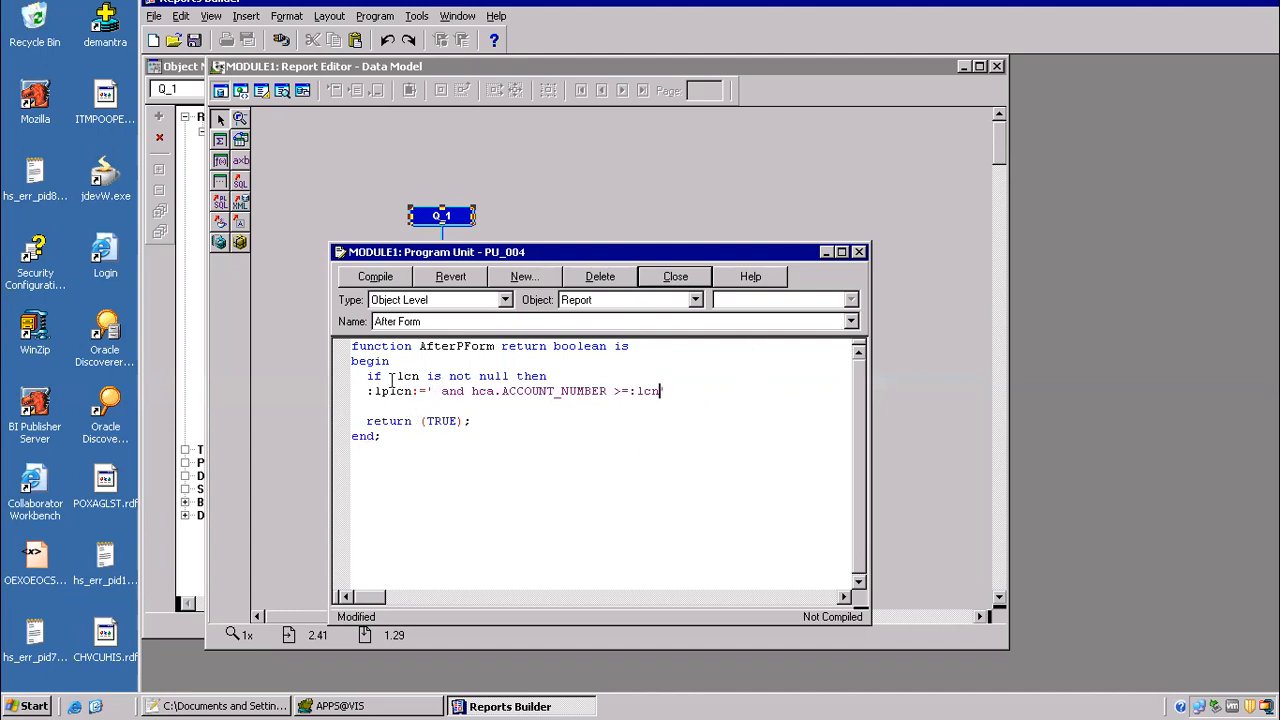
{"action": "left_click_drag", "start_coordinate": [388, 378], "coordinate": [678, 391]}
Step: Replace the "and hca.ACCOUNT_NUMBER<=:hcn" condition in query Q_1 with the lexical parameter &lphcn
{"action": "double_click", "coordinate": [418, 213]}
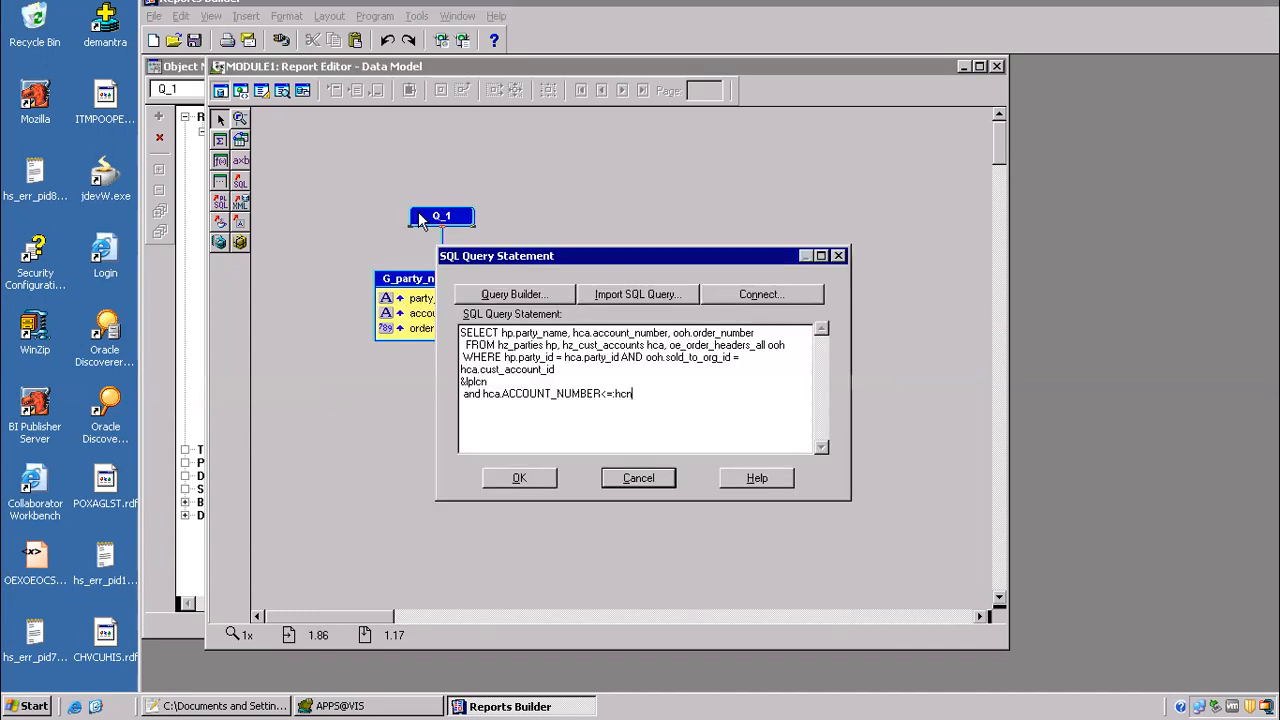
{"action": "left_click_drag", "start_coordinate": [495, 395], "coordinate": [416, 375]}
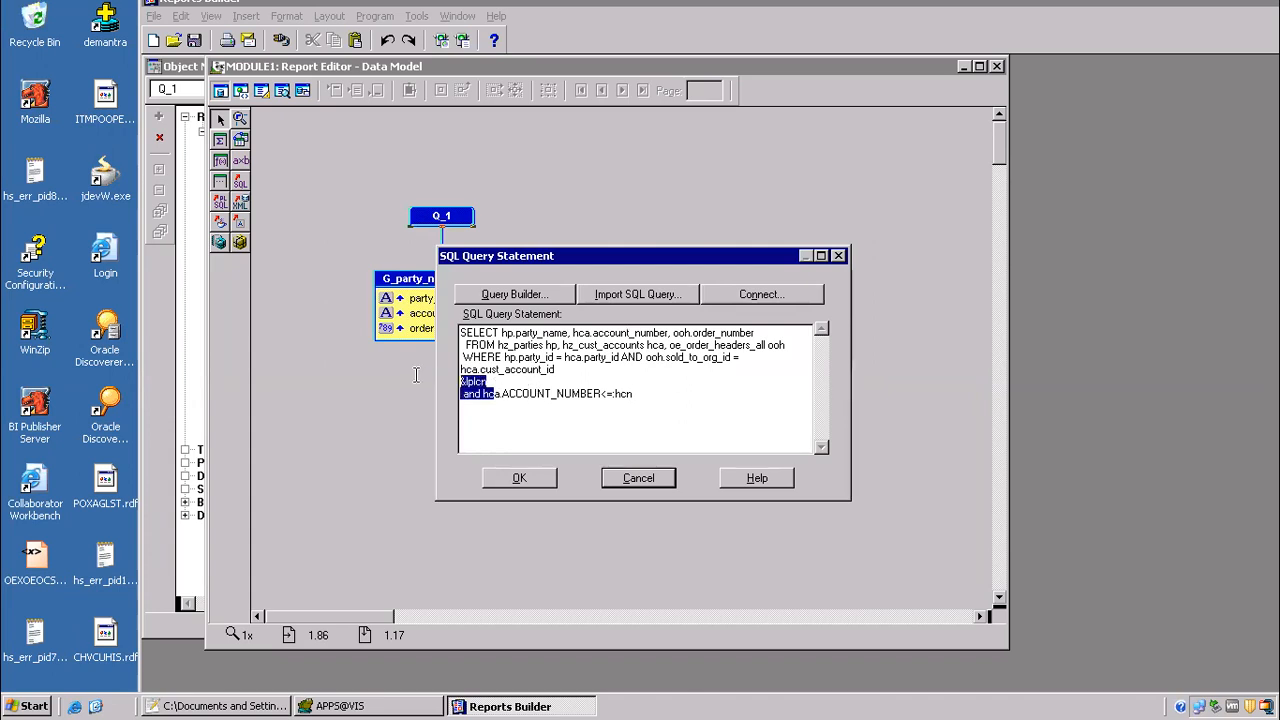
{"action": "left_click", "coordinate": [491, 371]}
{"action": "left_click_drag", "start_coordinate": [500, 382], "coordinate": [422, 375]}
{"action": "left_click_drag", "start_coordinate": [578, 395], "coordinate": [571, 396]}
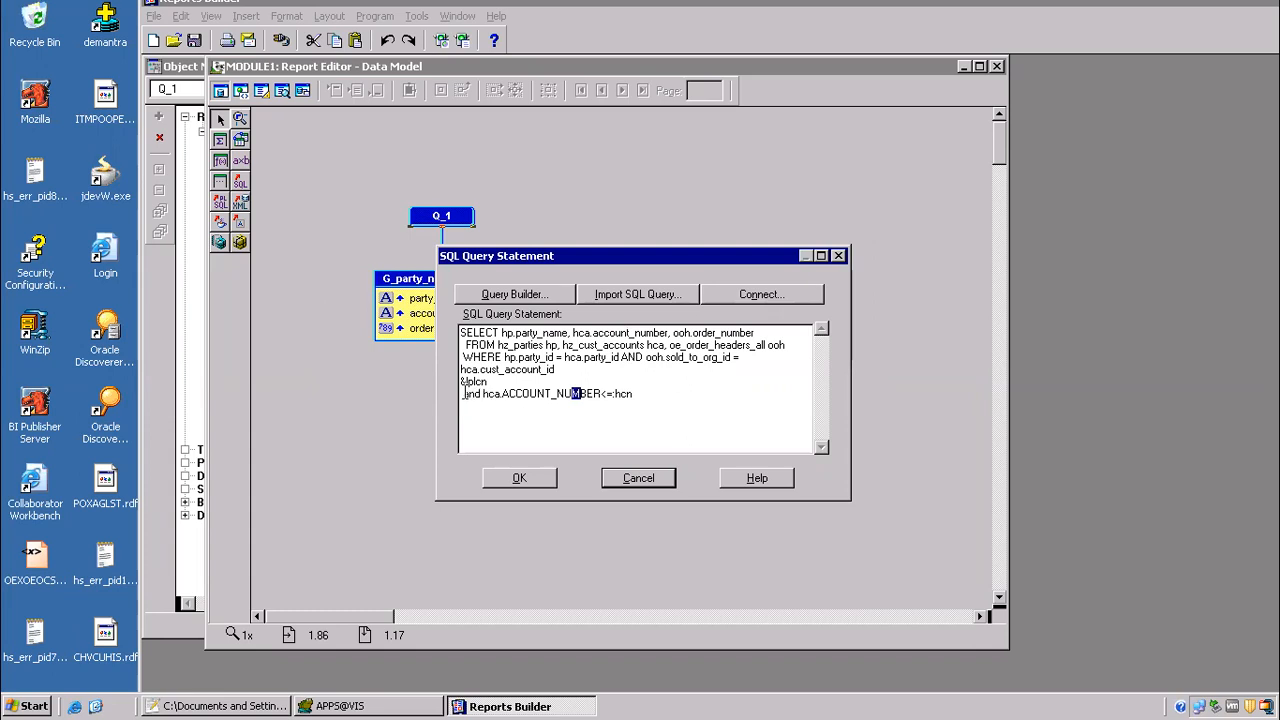
{"action": "left_click_drag", "start_coordinate": [465, 393], "coordinate": [556, 392]}
{"action": "left_click", "coordinate": [598, 396]}
{"action": "left_click_drag", "start_coordinate": [654, 394], "coordinate": [455, 400]}
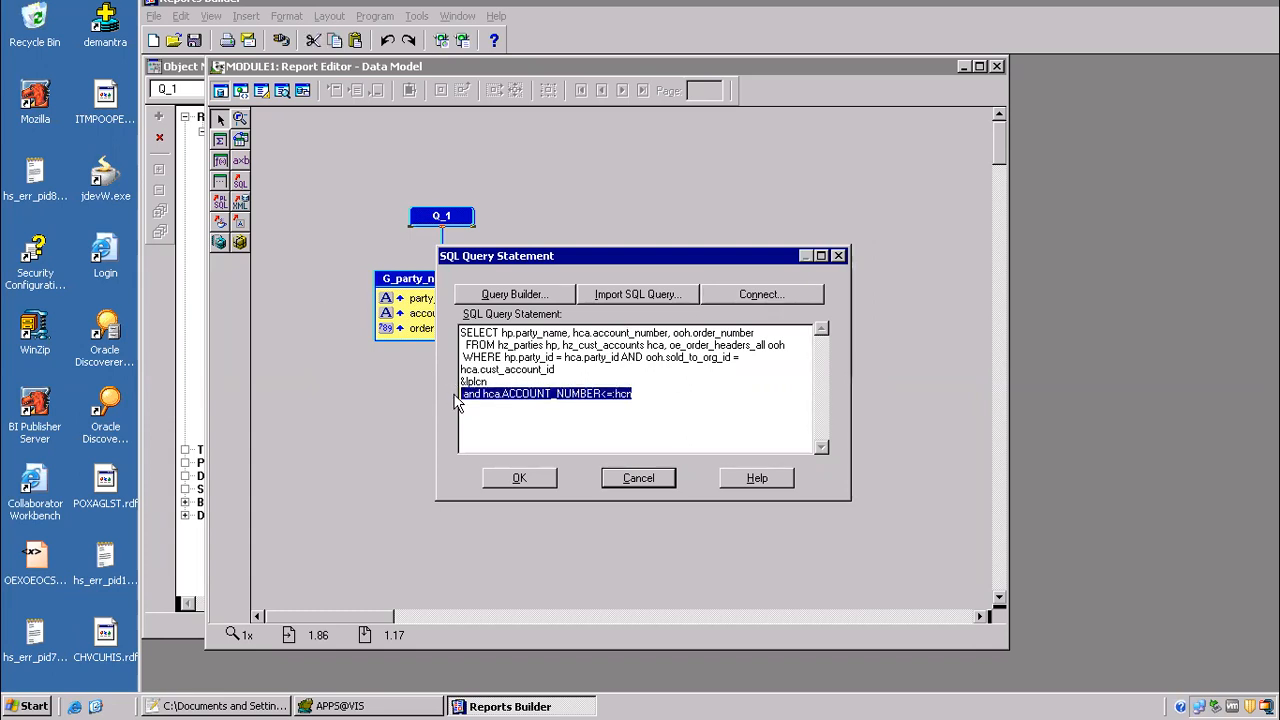
{"action": "key", "text": "Delete"}
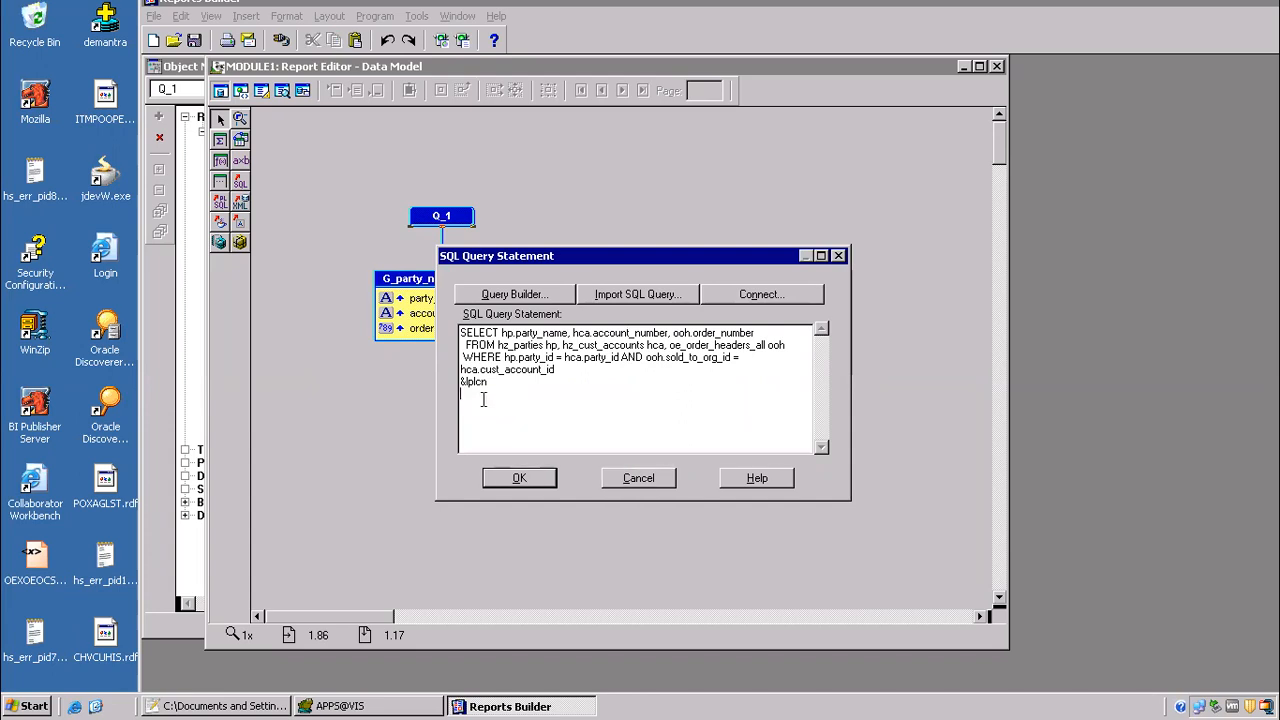
{"action": "type", "text": "&lphc"}
{"action": "left_click_drag", "start_coordinate": [473, 382], "coordinate": [512, 398]}
{"action": "left_click", "coordinate": [531, 481]}
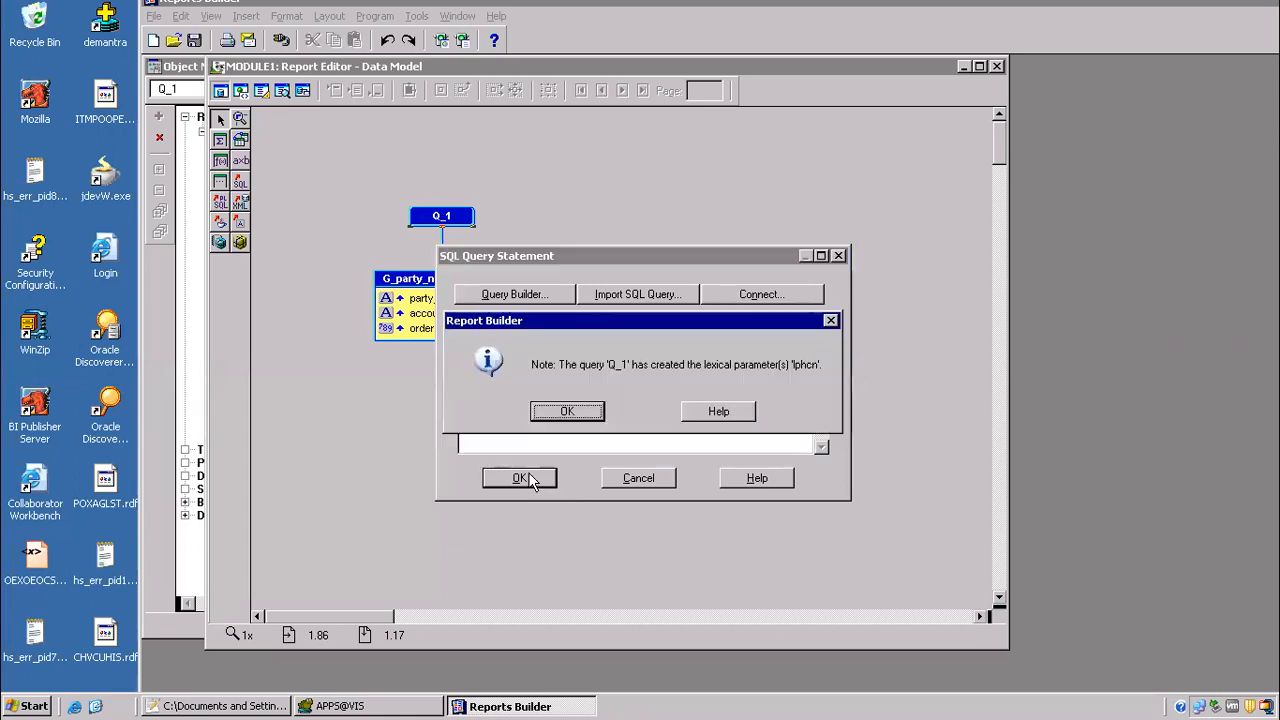
{"action": "left_click", "coordinate": [560, 412]}
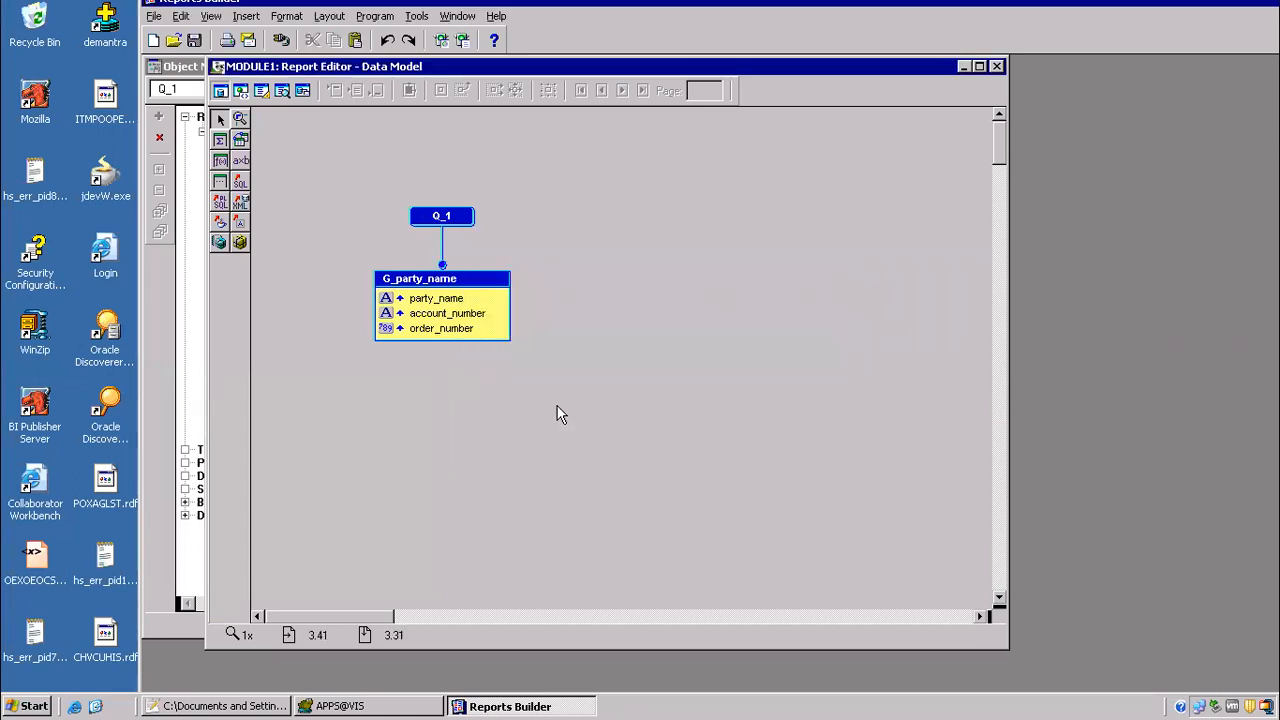
Step: Return to the After Form trigger code and close the :lcn block with "end if;"
{"action": "left_click", "coordinate": [460, 17]}
{"action": "left_click", "coordinate": [505, 90]}
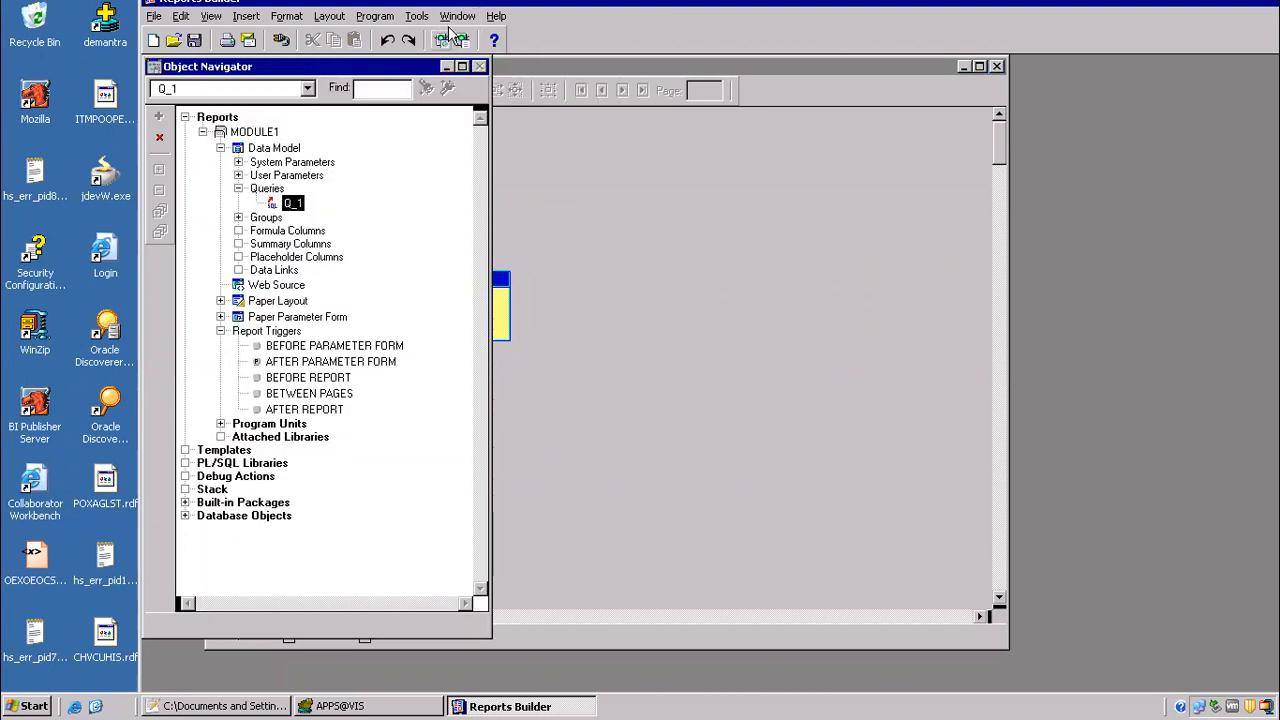
{"action": "left_click", "coordinate": [457, 16]}
{"action": "left_click", "coordinate": [506, 123]}
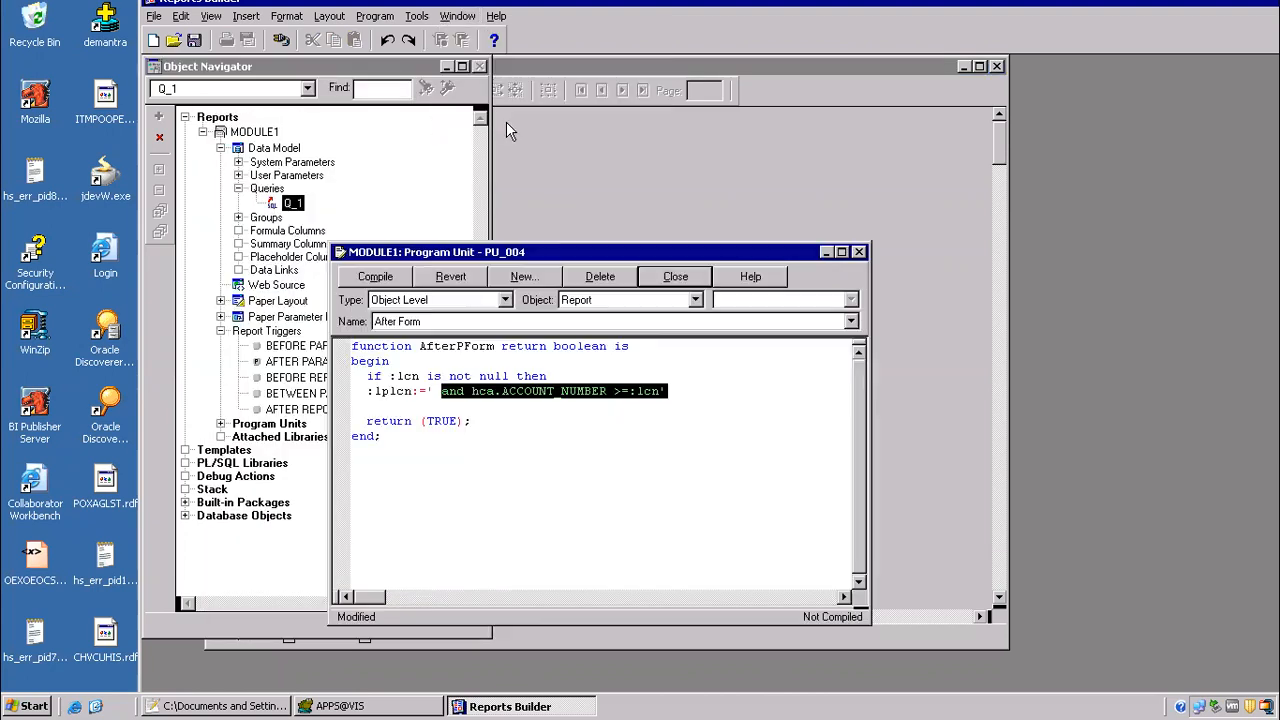
{"action": "left_click", "coordinate": [426, 410]}
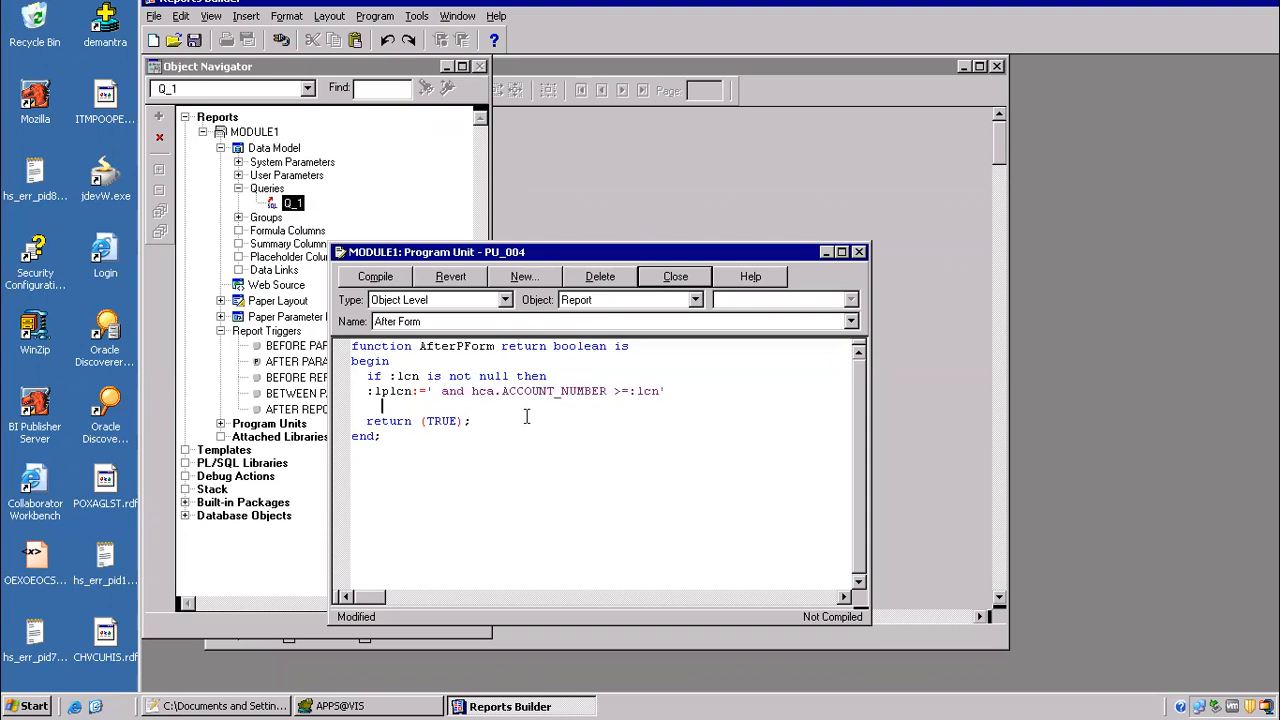
{"action": "type", "text": "end if;"}
{"action": "key", "text": "Return"}
{"action": "key", "text": "Return"}
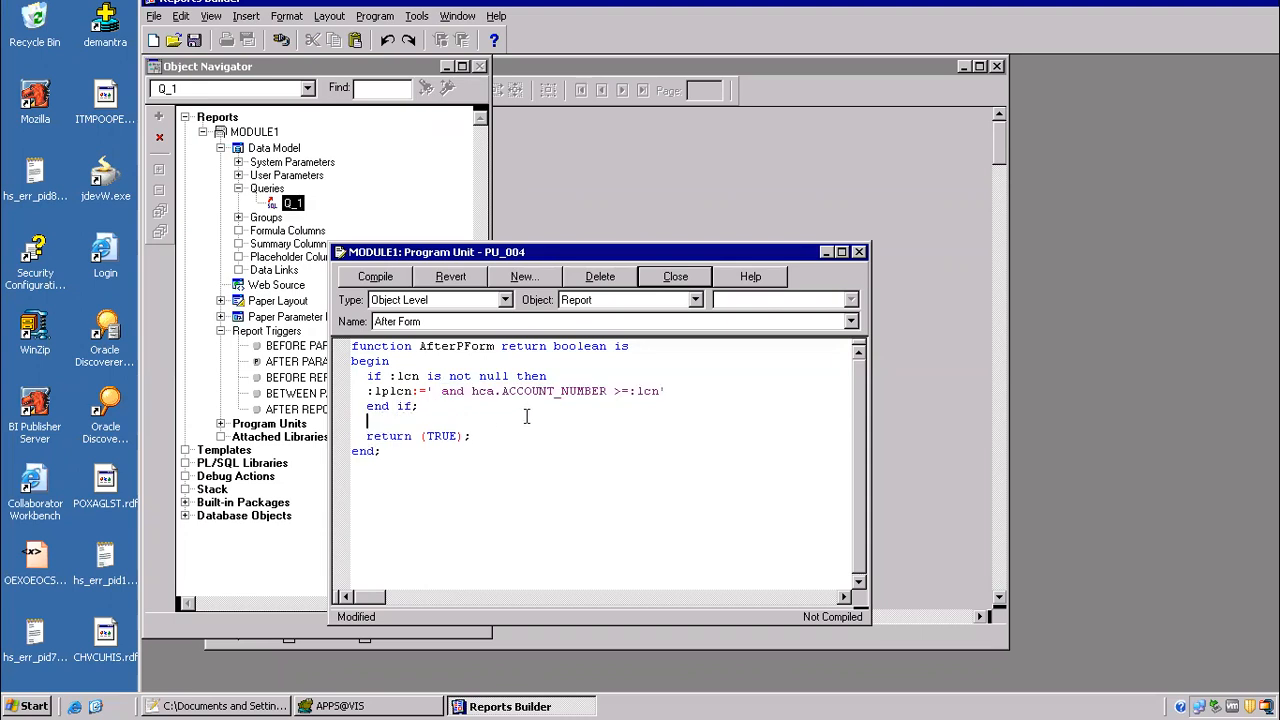
Step: Insert the "and hca.ACCOUNT_NUMBER<=:hcn" condition below the first block, leaving blank lines above it
{"action": "left_click", "coordinate": [527, 416]}
{"action": "type", "text": "and hca.ACCOUNT_NUMBER<=:hcn"}
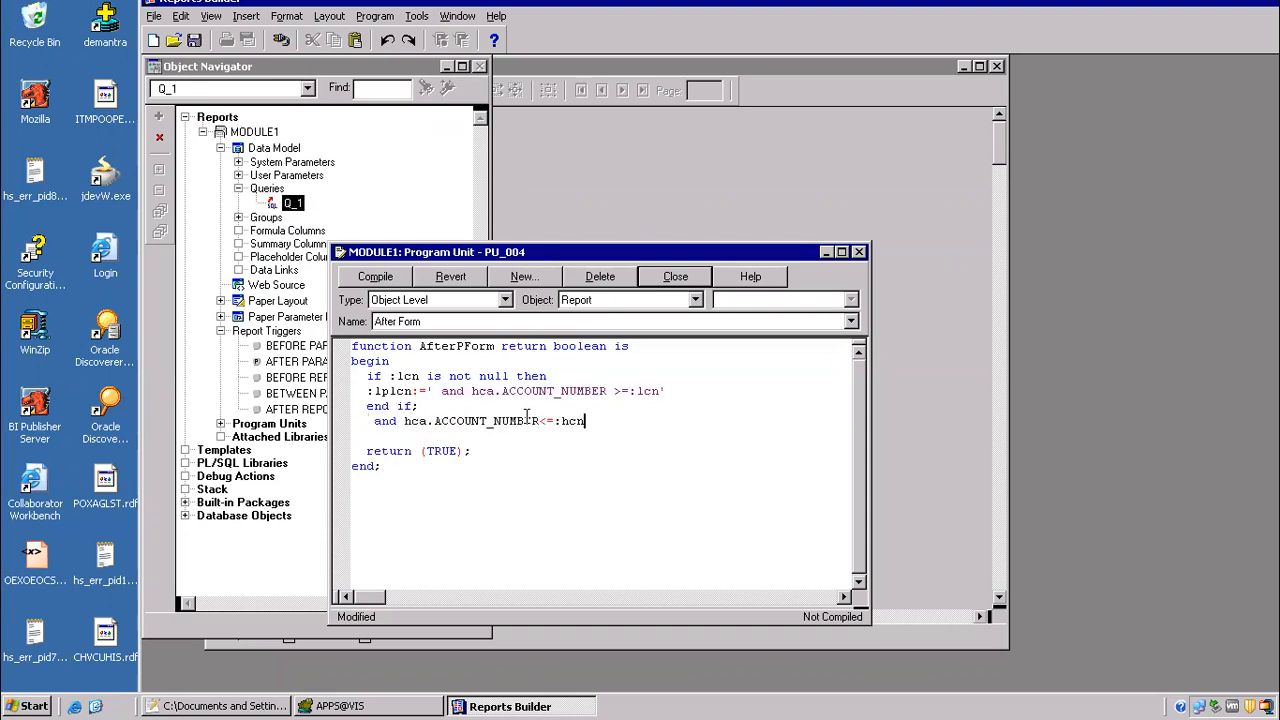
{"action": "key", "text": "Home"}
{"action": "key", "text": "Return"}
{"action": "key", "text": "Return"}
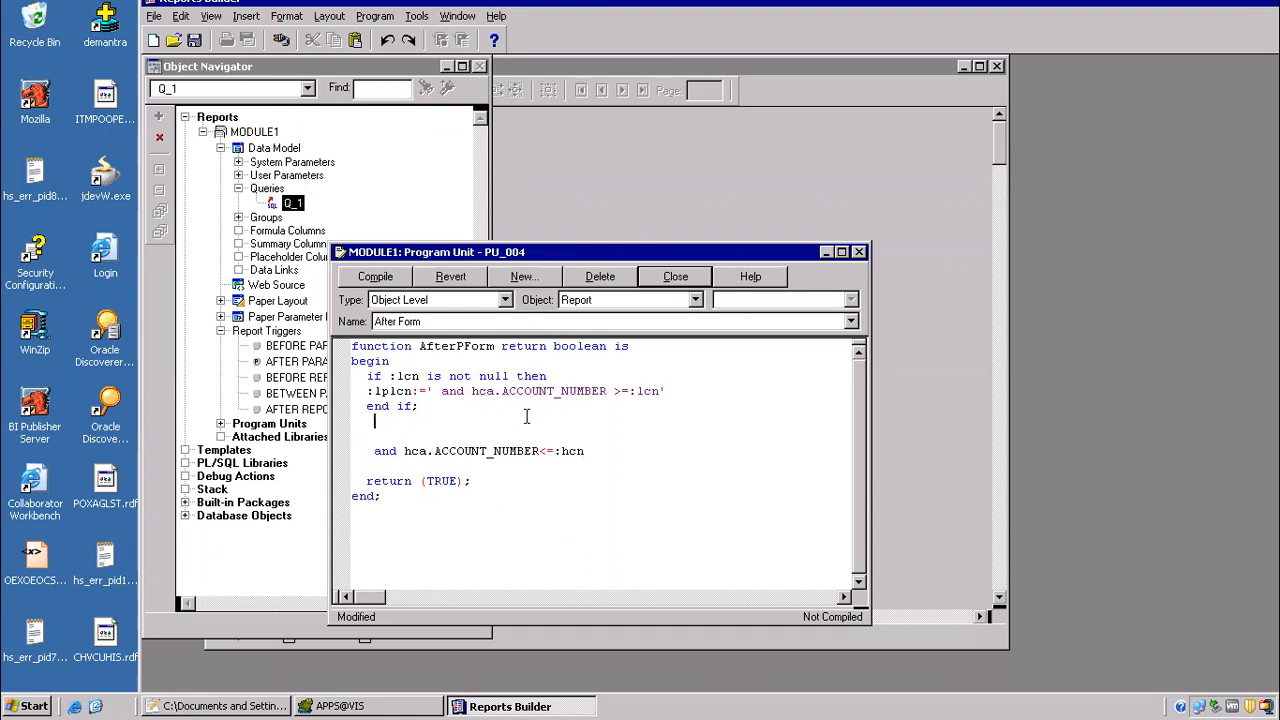
{"action": "key", "text": "Return"}
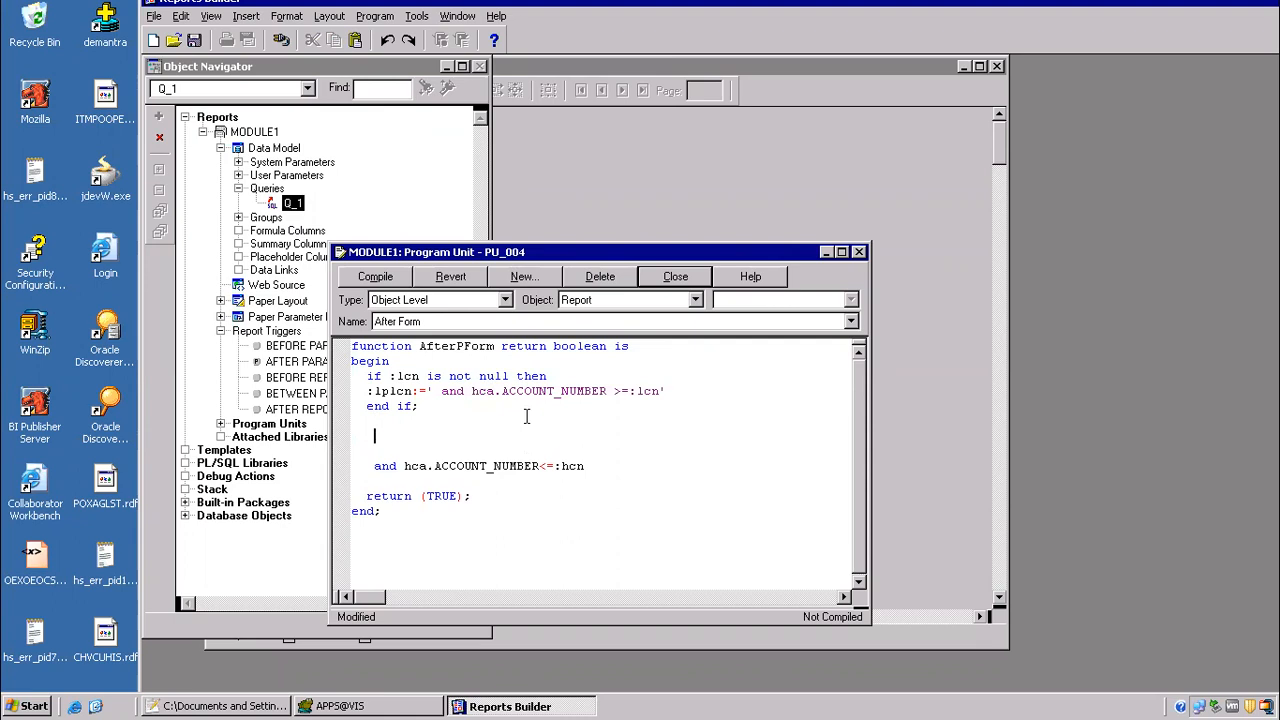
Step: Add the condition "if :hcn is not null then" below the first block's end if
{"action": "key", "text": "Up"}
{"action": "key", "text": "Up"}
{"action": "key", "text": "Up"}
{"action": "key", "text": "Down"}
{"action": "key", "text": "Down"}
{"action": "key", "text": "Return"}
{"action": "type", "text": "if :"}
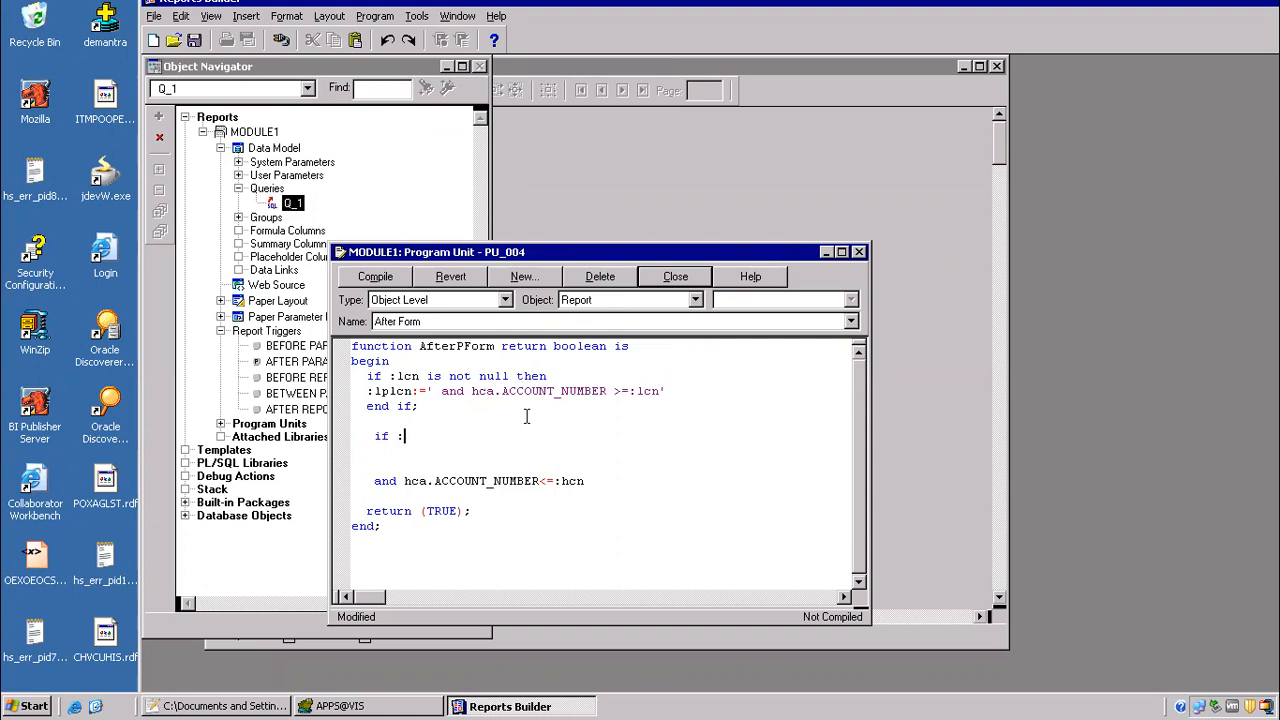
{"action": "type", "text": "hcn is not null then"}
{"action": "key", "text": "Return"}
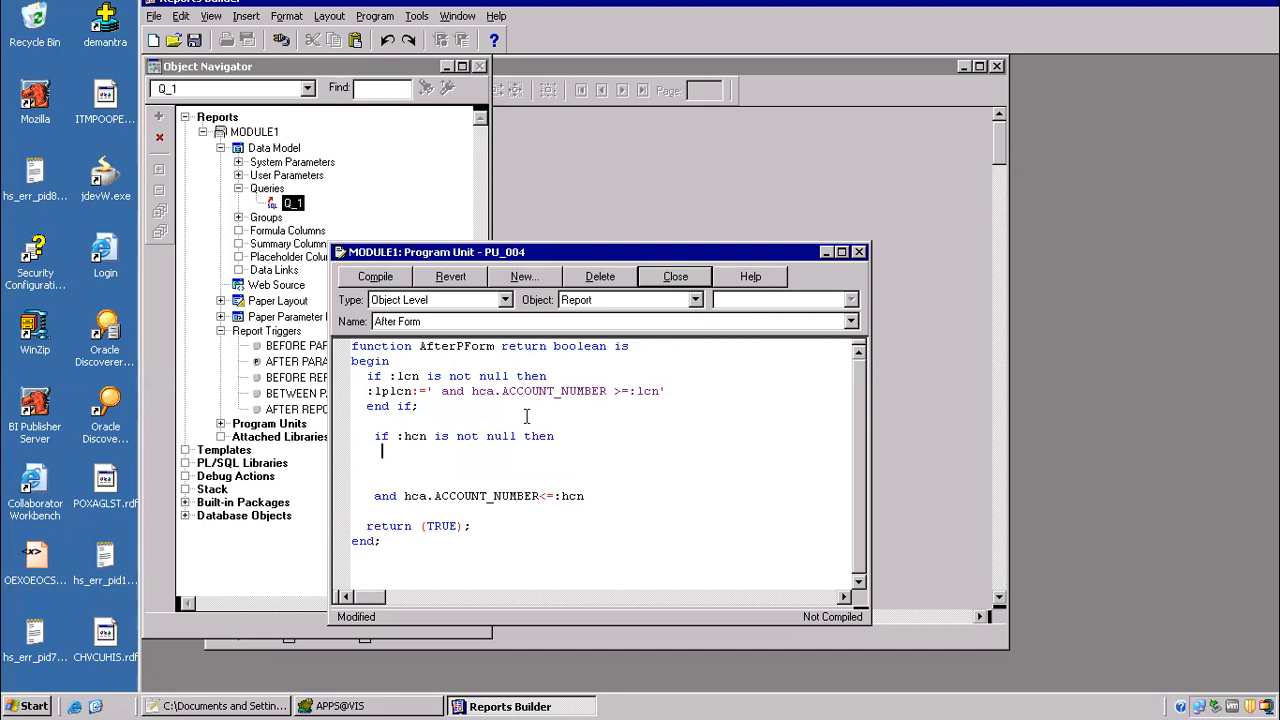
Step: Assign 'and hca.ACCOUNT_NUMBER<=:hcn' to :lphcn under the :hcn condition, moving the loose condition text into the quotes
{"action": "type", "text": ":lphcn"}
{"action": "left_click_drag", "start_coordinate": [373, 495], "coordinate": [611, 493]}
{"action": "key", "text": "ctrl+x"}
{"action": "left_click", "coordinate": [457, 437]}
{"action": "left_click", "coordinate": [443, 452]}
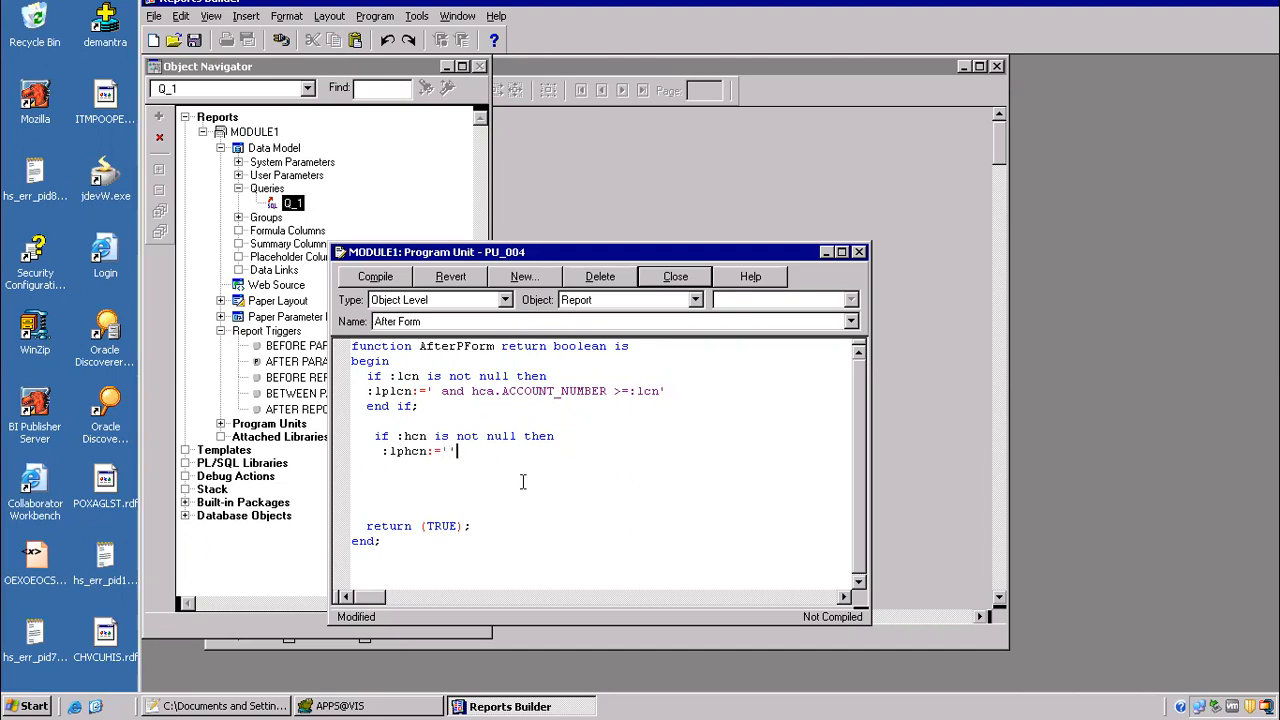
{"action": "key", "text": "Left"}
{"action": "key", "text": "ctrl+v"}
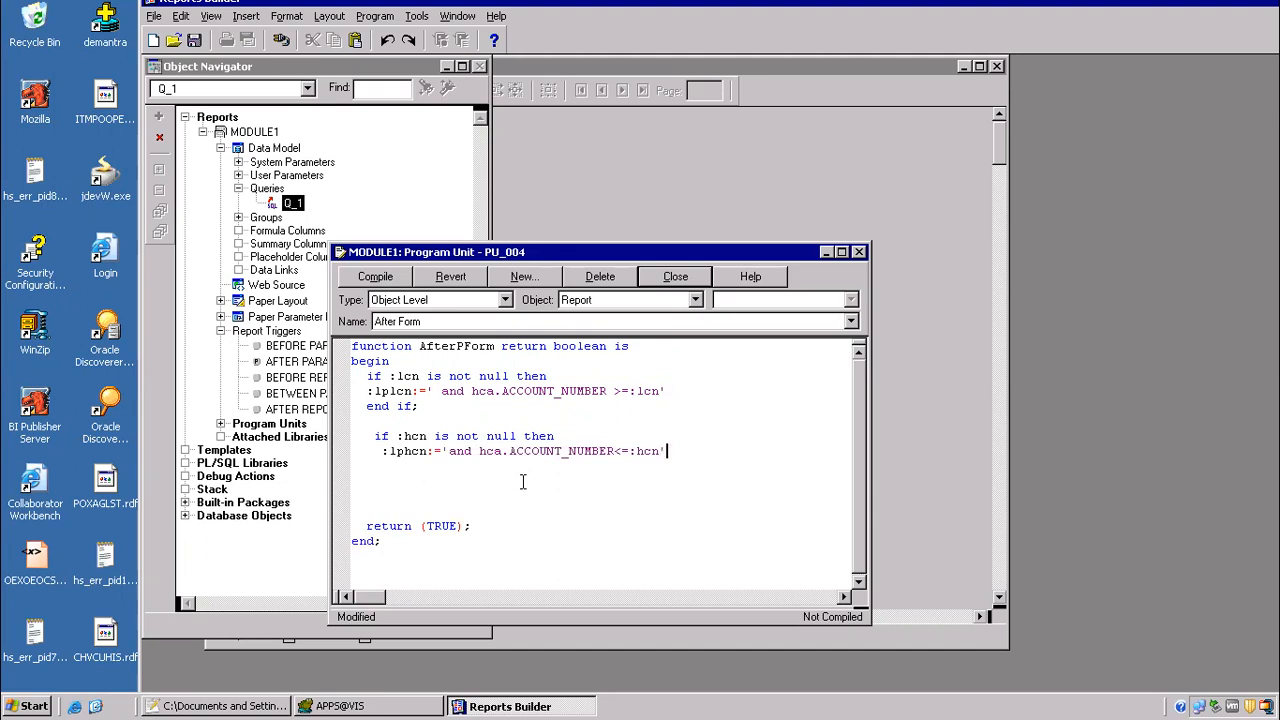
Step: Terminate the :lphcn assignment with a semicolon, close the :hcn block with "end if;", and compile the trigger
{"action": "type", "text": ";"}
{"action": "key", "text": "Return"}
{"action": "type", "text": "end if"}
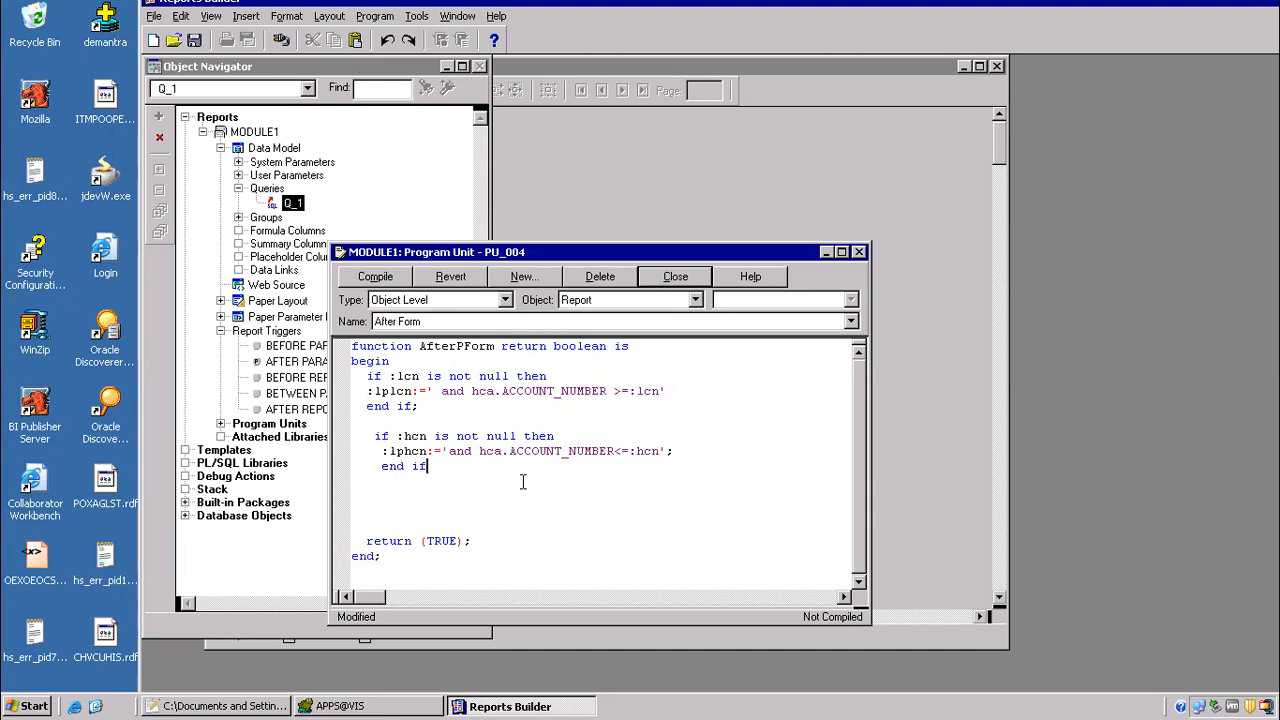
{"action": "left_click", "coordinate": [384, 279]}
{"action": "left_click", "coordinate": [487, 437]}
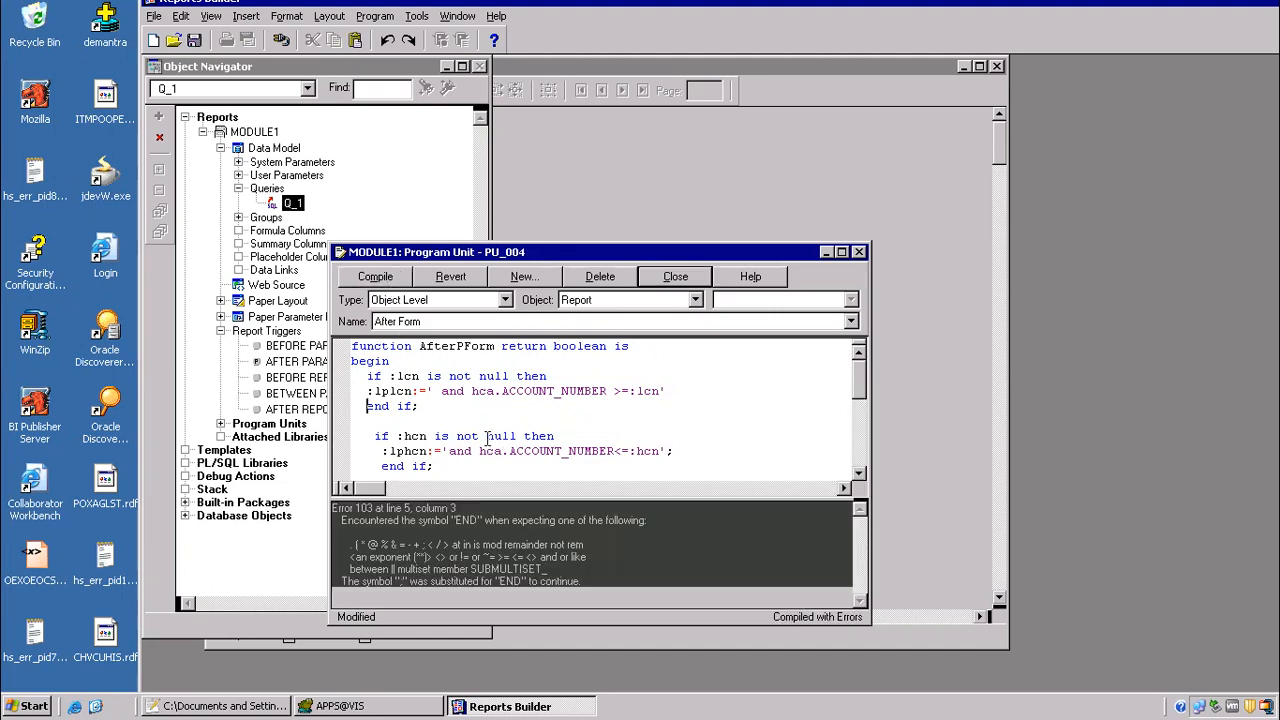
Step: Add the missing semicolon after the :lplcn assignment, recompile the trigger, and close the program unit editor
{"action": "left_click", "coordinate": [676, 394]}
{"action": "left_click", "coordinate": [398, 280]}
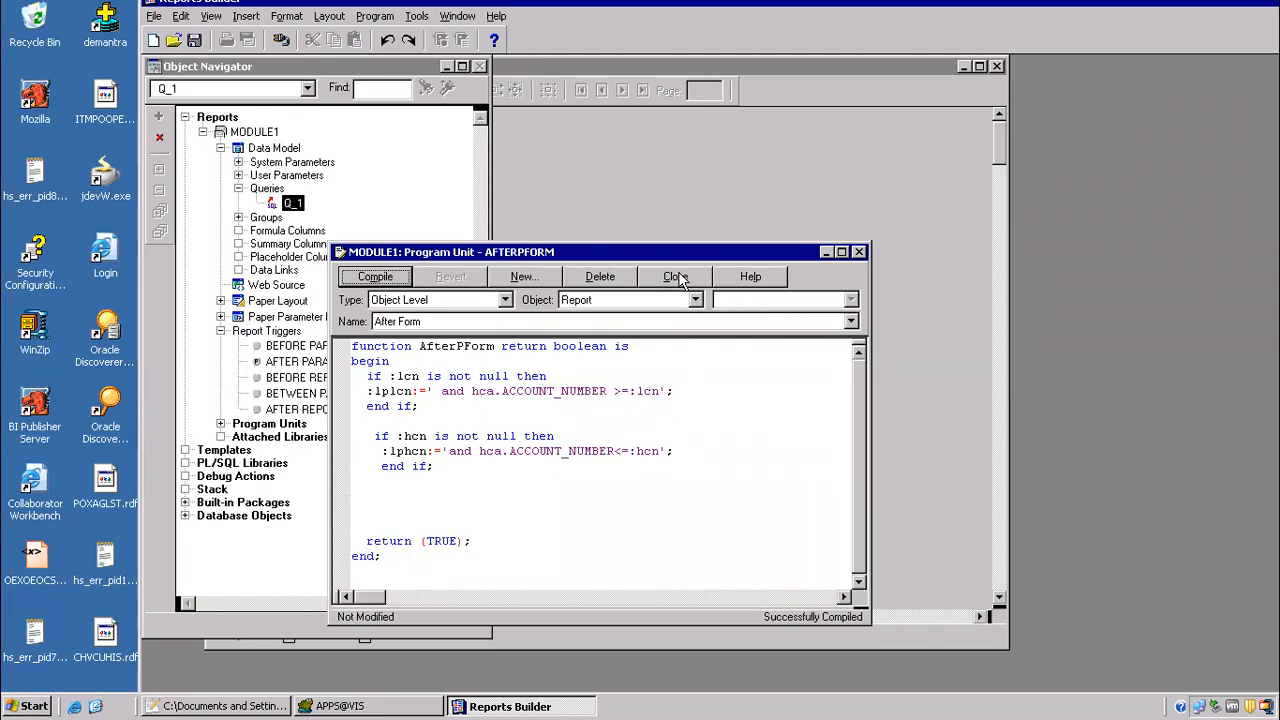
{"action": "left_click", "coordinate": [675, 277]}
Step: Run the report with Lcn 1000 and an upper account limit in Hcn, leaving both lexical parameters blank
{"action": "left_click", "coordinate": [461, 39]}
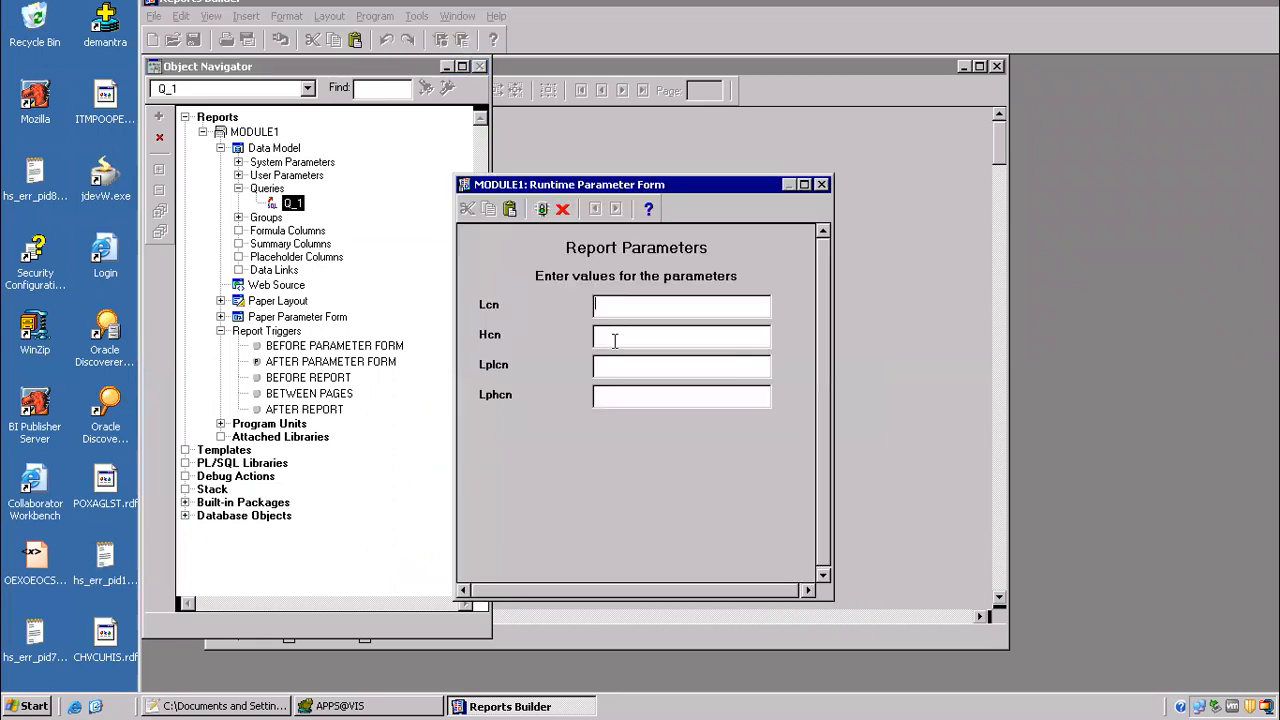
{"action": "type", "text": "1000"}
{"action": "left_click", "coordinate": [617, 333]}
{"action": "type", "text": "2"}
{"action": "left_click", "coordinate": [541, 208]}
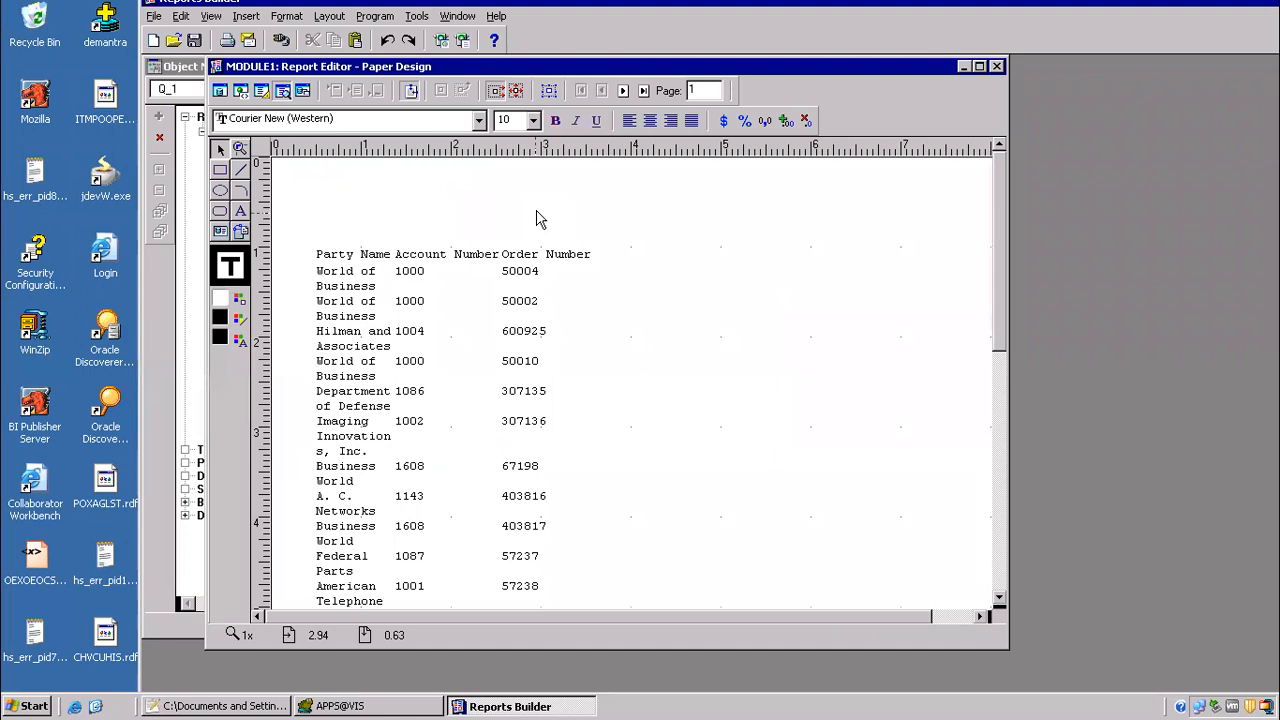
Step: Rerun the report with all four parameters blank and go to its last page
{"action": "left_click", "coordinate": [443, 42]}
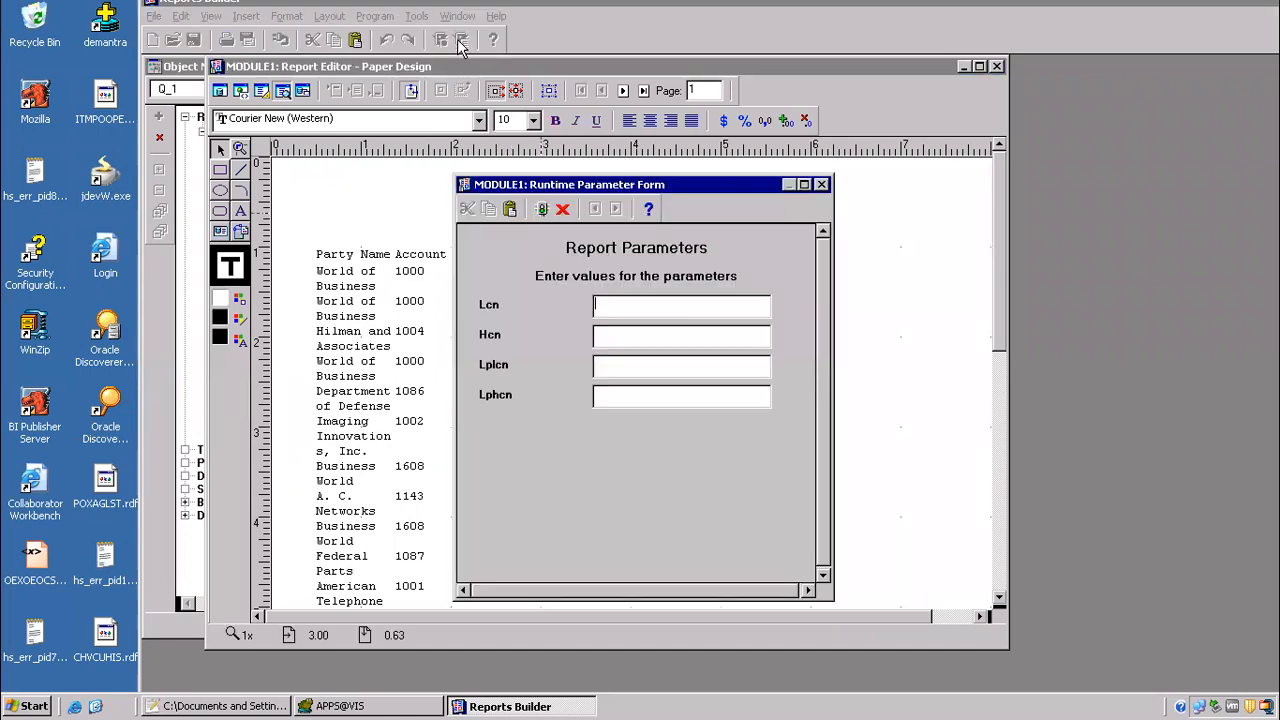
{"action": "left_click", "coordinate": [542, 209]}
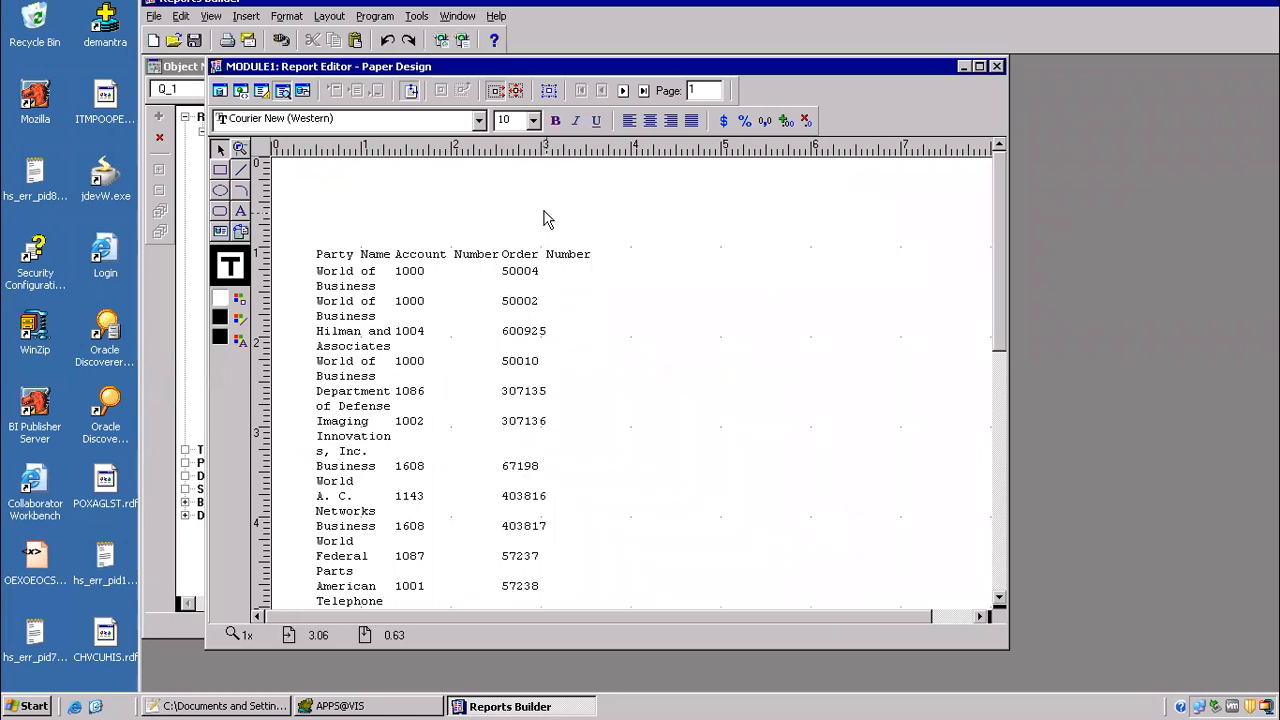
{"action": "left_click", "coordinate": [644, 91]}
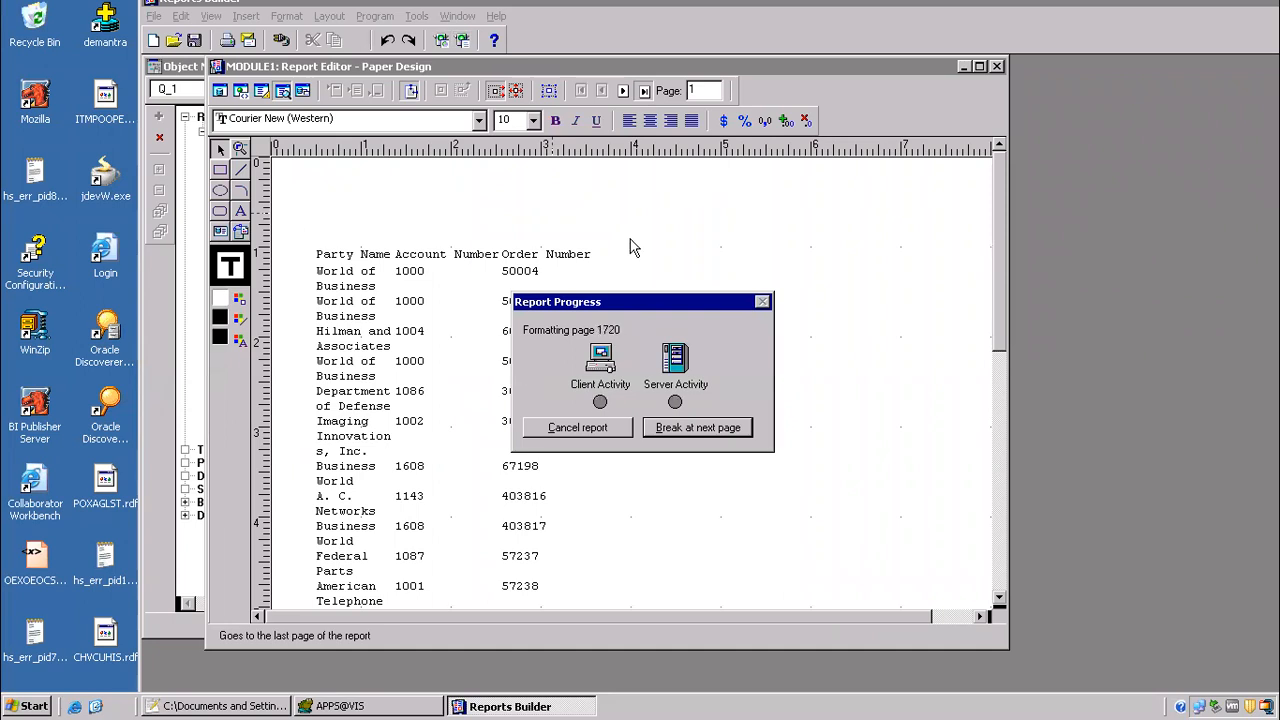
Step: Check the & symbol on the lexical line of the Notepad++ class notes and return to Reports Builder
{"action": "left_click", "coordinate": [222, 705]}
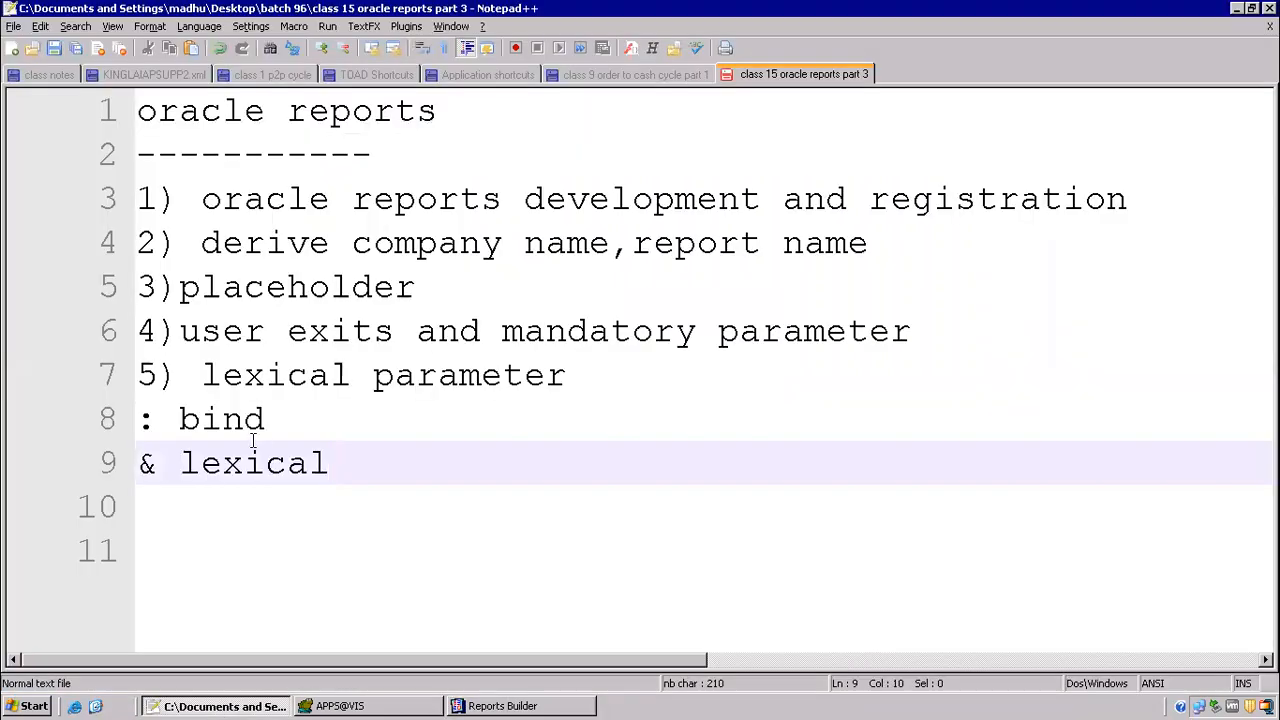
{"action": "left_click_drag", "start_coordinate": [158, 465], "coordinate": [126, 461]}
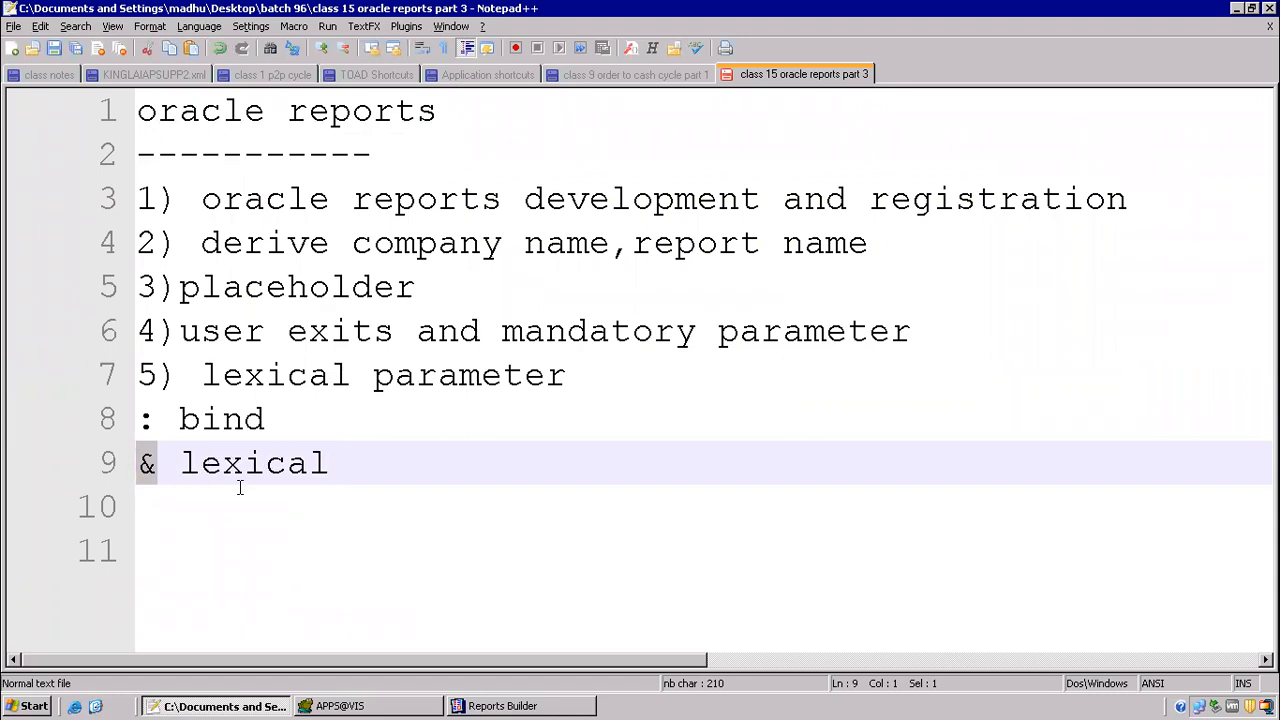
{"action": "left_click", "coordinate": [505, 704]}
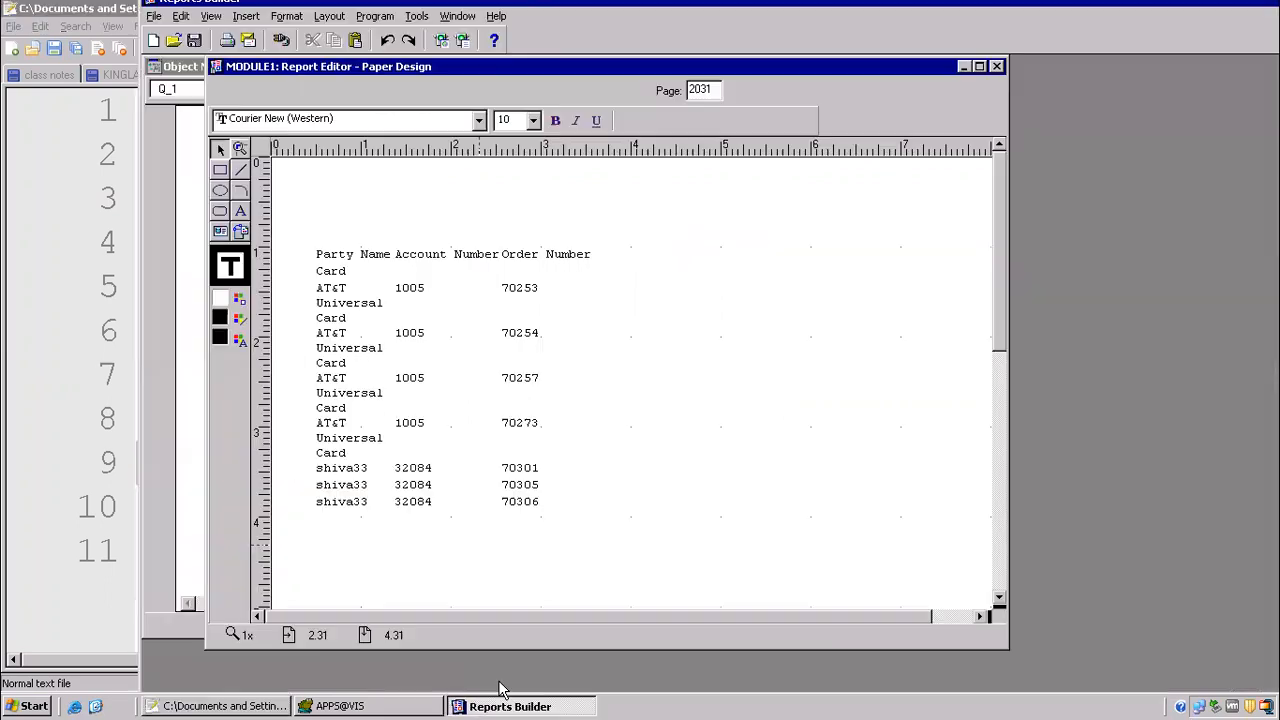
Step: Open the After Parameter Form trigger's code from the Object Navigator and compile it again
{"action": "left_click", "coordinate": [458, 16]}
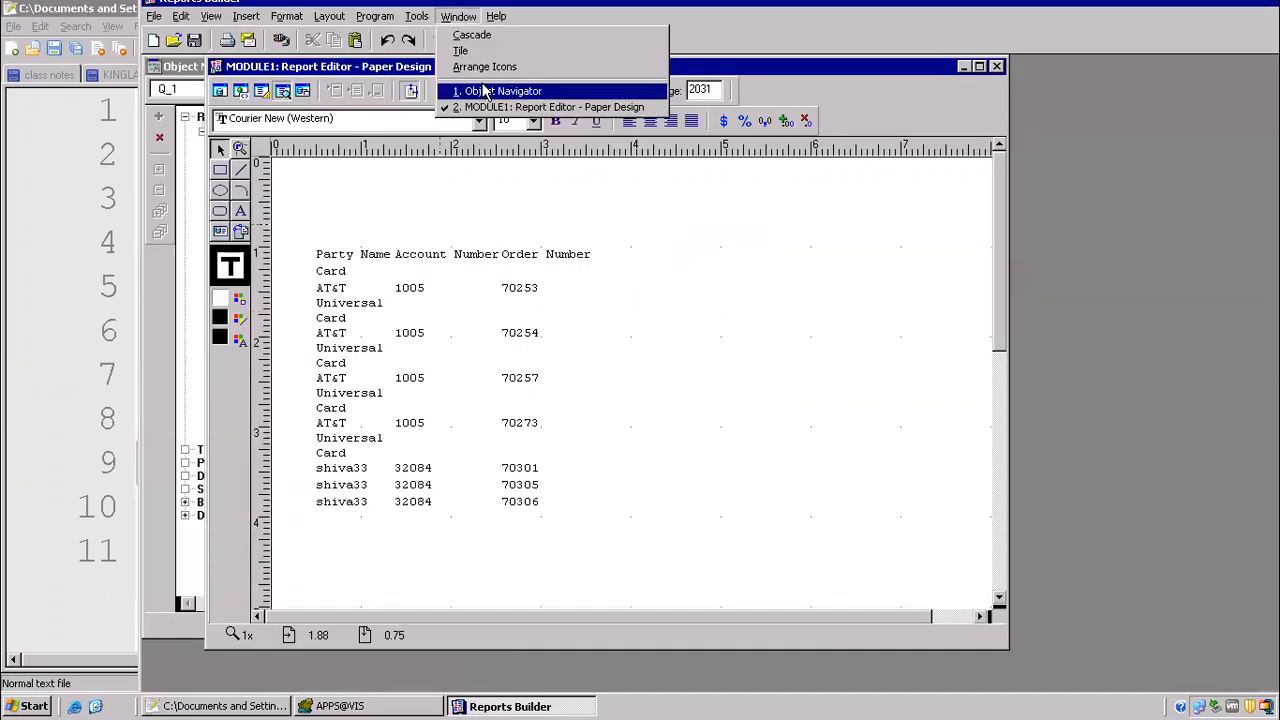
{"action": "left_click", "coordinate": [485, 91]}
{"action": "left_click", "coordinate": [300, 347]}
{"action": "left_click", "coordinate": [297, 362]}
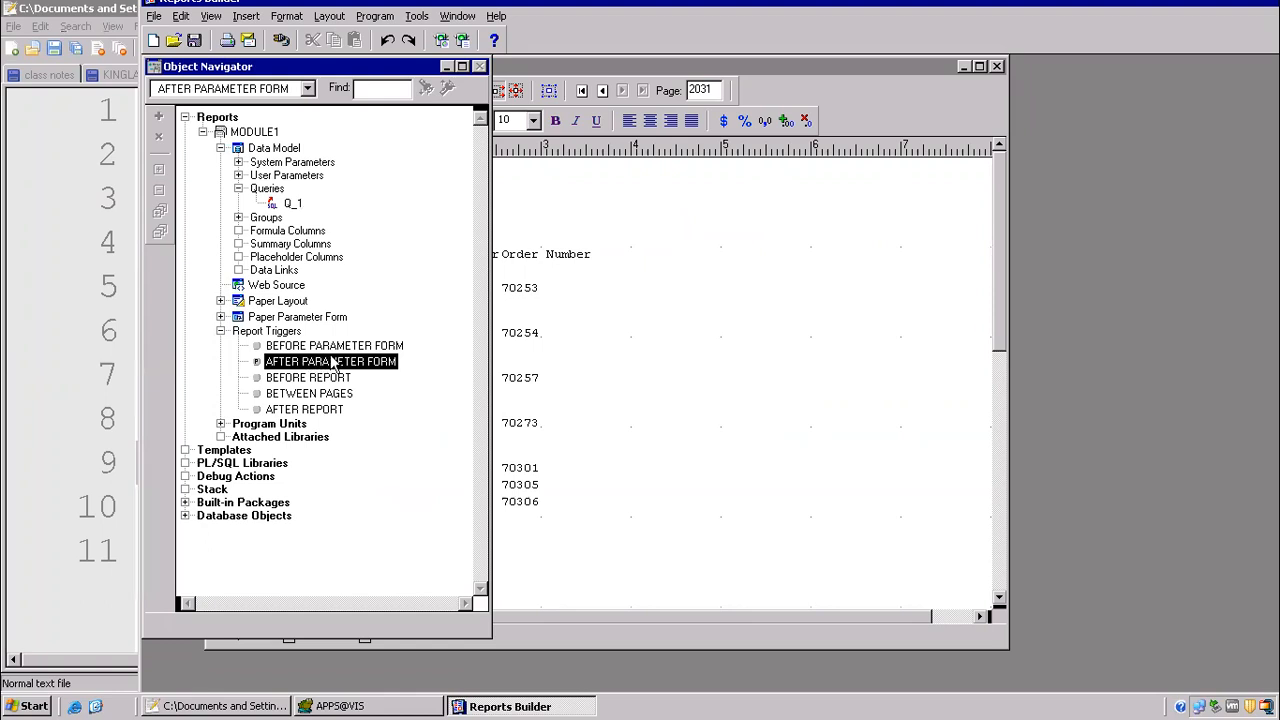
{"action": "double_click", "coordinate": [253, 364]}
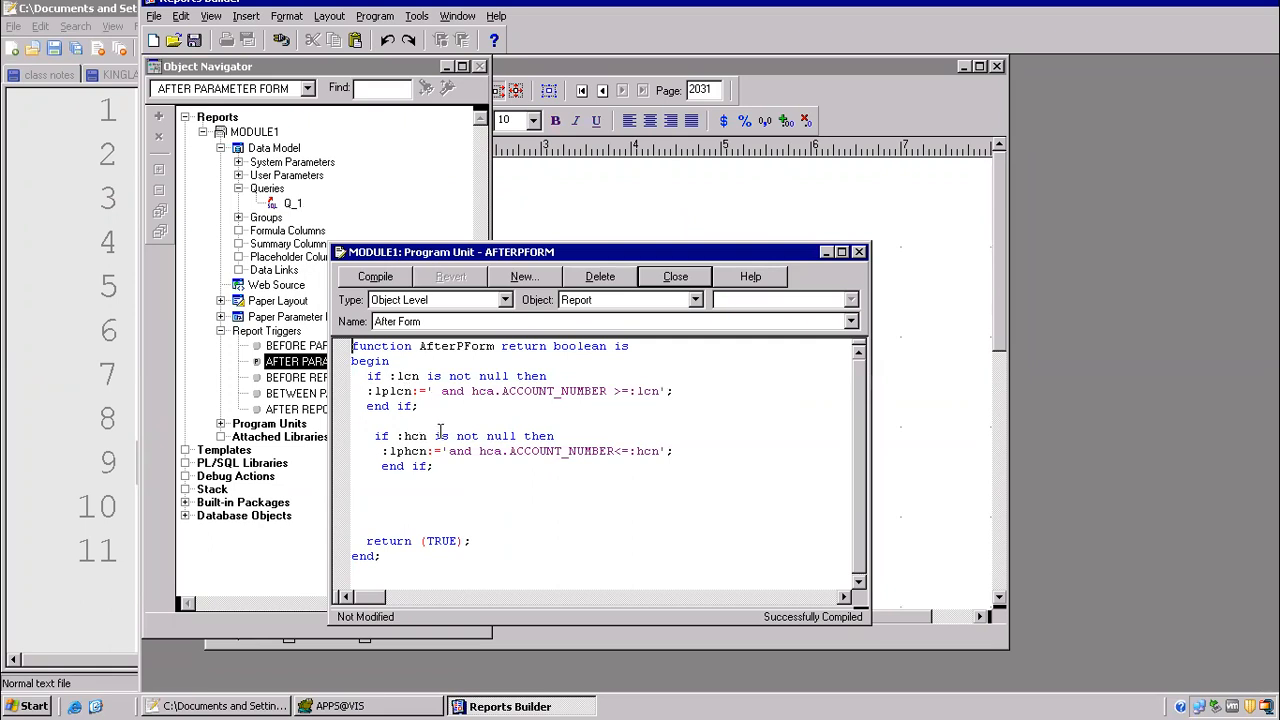
{"action": "left_click", "coordinate": [393, 275]}
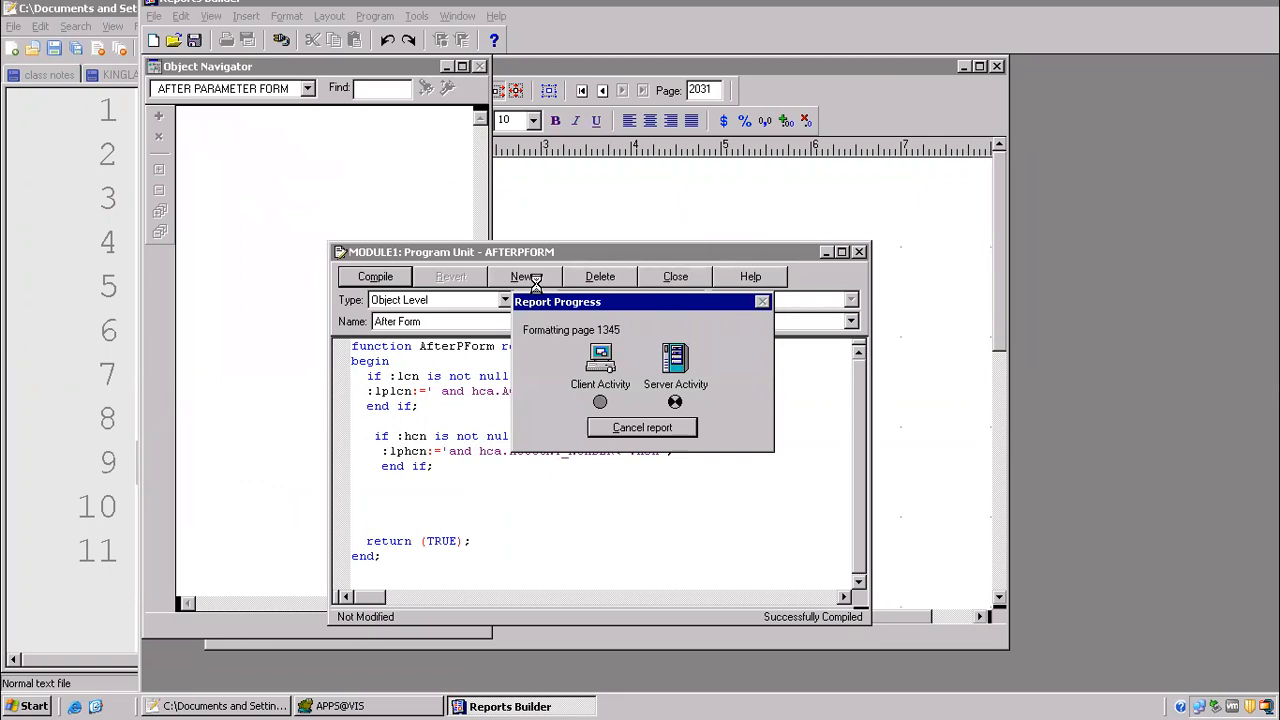
Step: Switch to the Notepad++ notes and move the & from the lexical line to the line below as "1)&"
{"action": "left_click", "coordinate": [248, 701]}
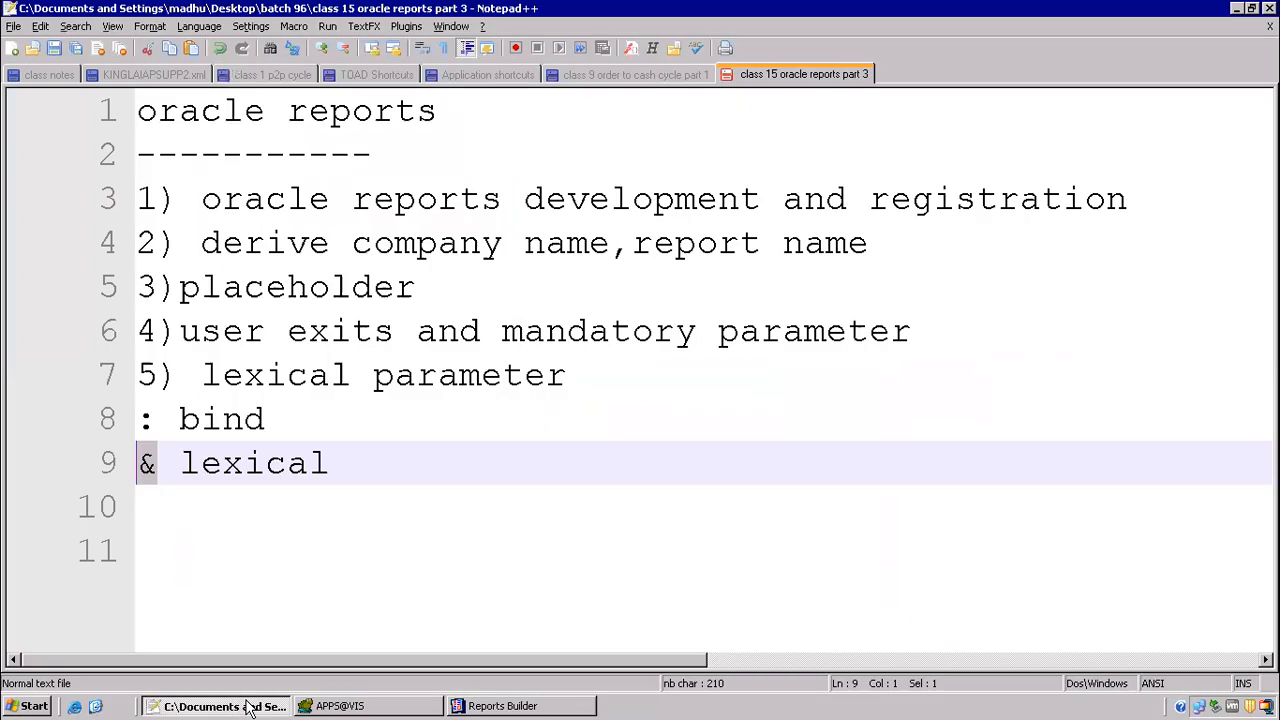
{"action": "left_click", "coordinate": [338, 466]}
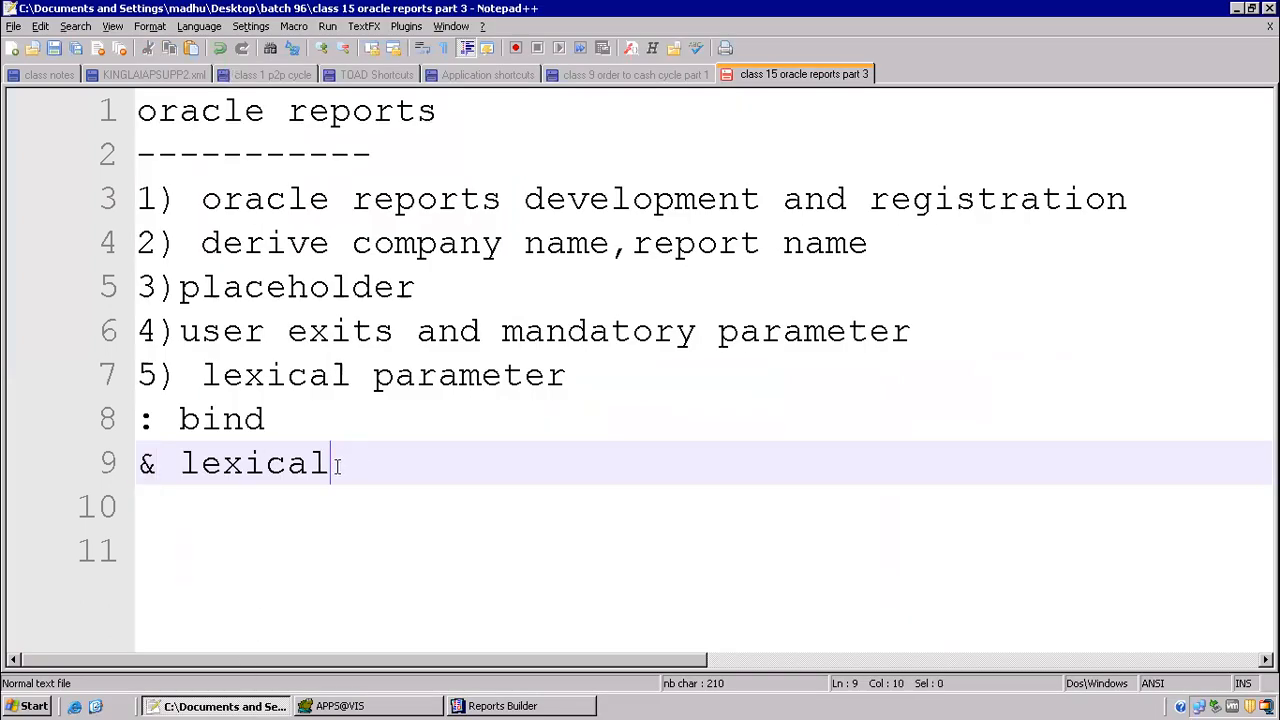
{"action": "left_click", "coordinate": [160, 463]}
{"action": "key", "text": "shift+Left"}
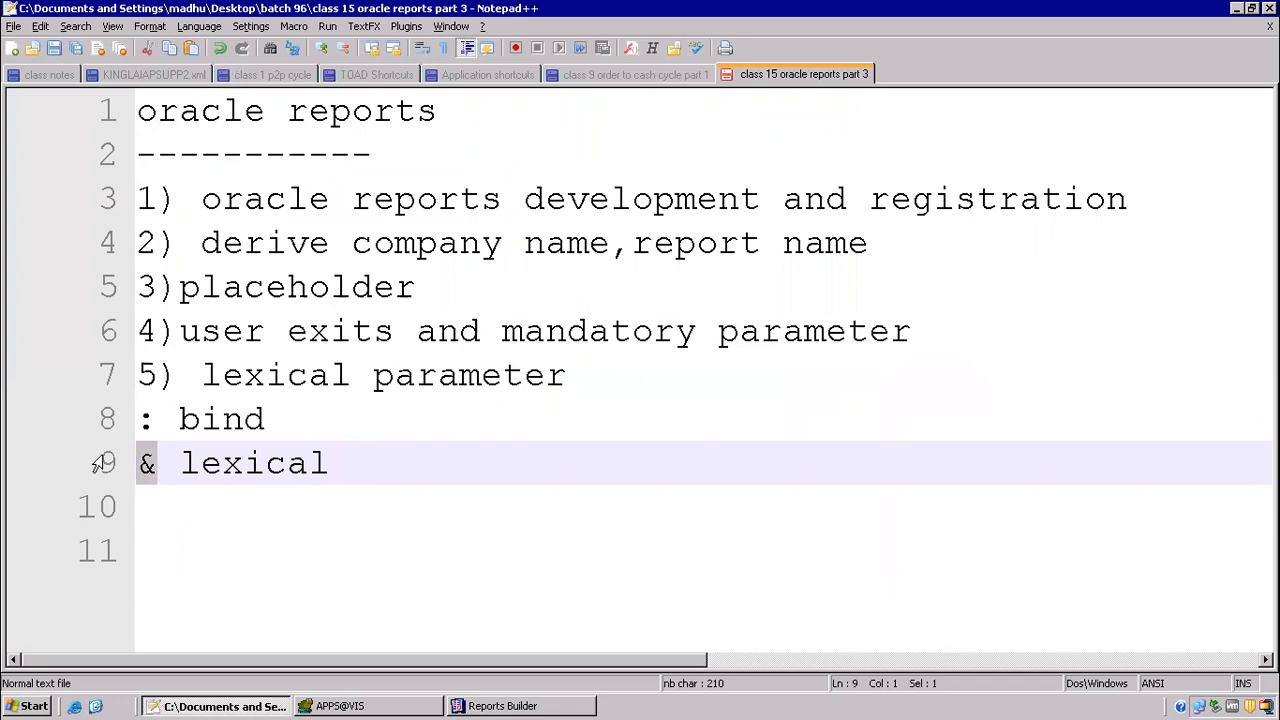
{"action": "key", "text": "ctrl+x"}
{"action": "left_click", "coordinate": [189, 505]}
{"action": "key", "text": "ctrl+v"}
{"action": "key", "text": "Home"}
{"action": "type", "text": "1)"}
{"action": "key", "text": "End"}
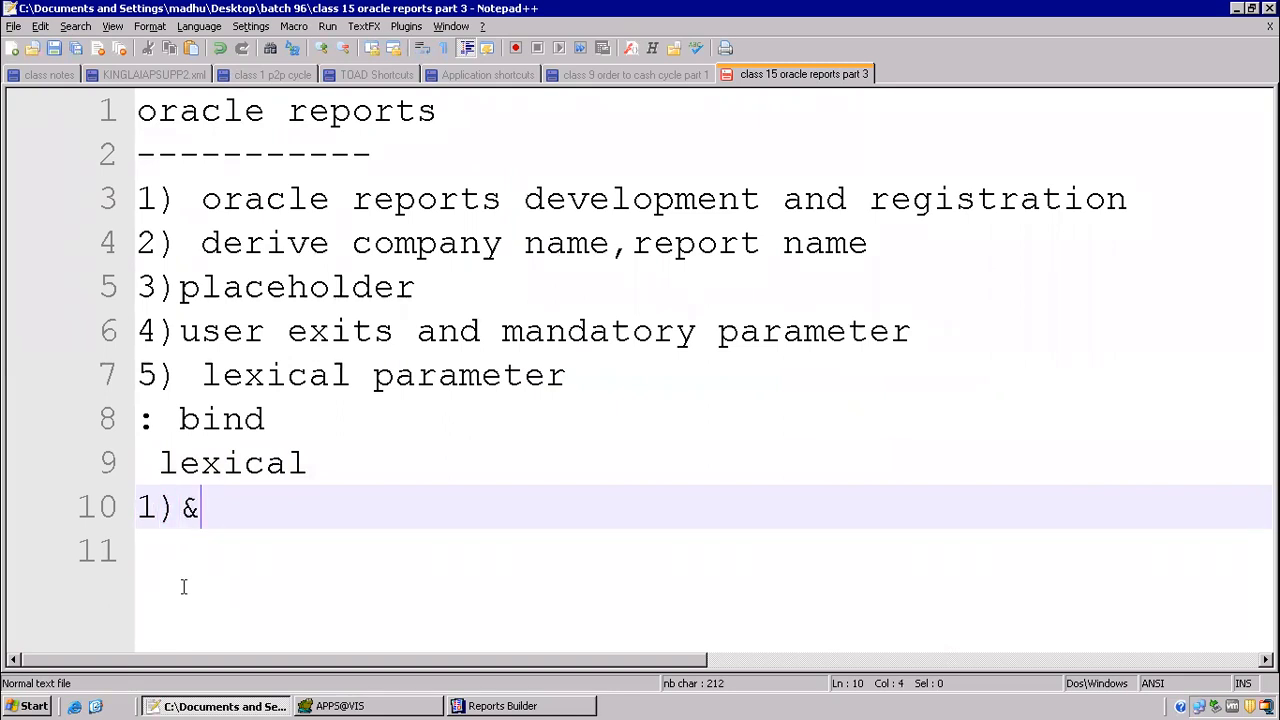
Step: Add "2) string" as the second point under lexical
{"action": "key", "text": "Return"}
{"action": "type", "text": "2) "}
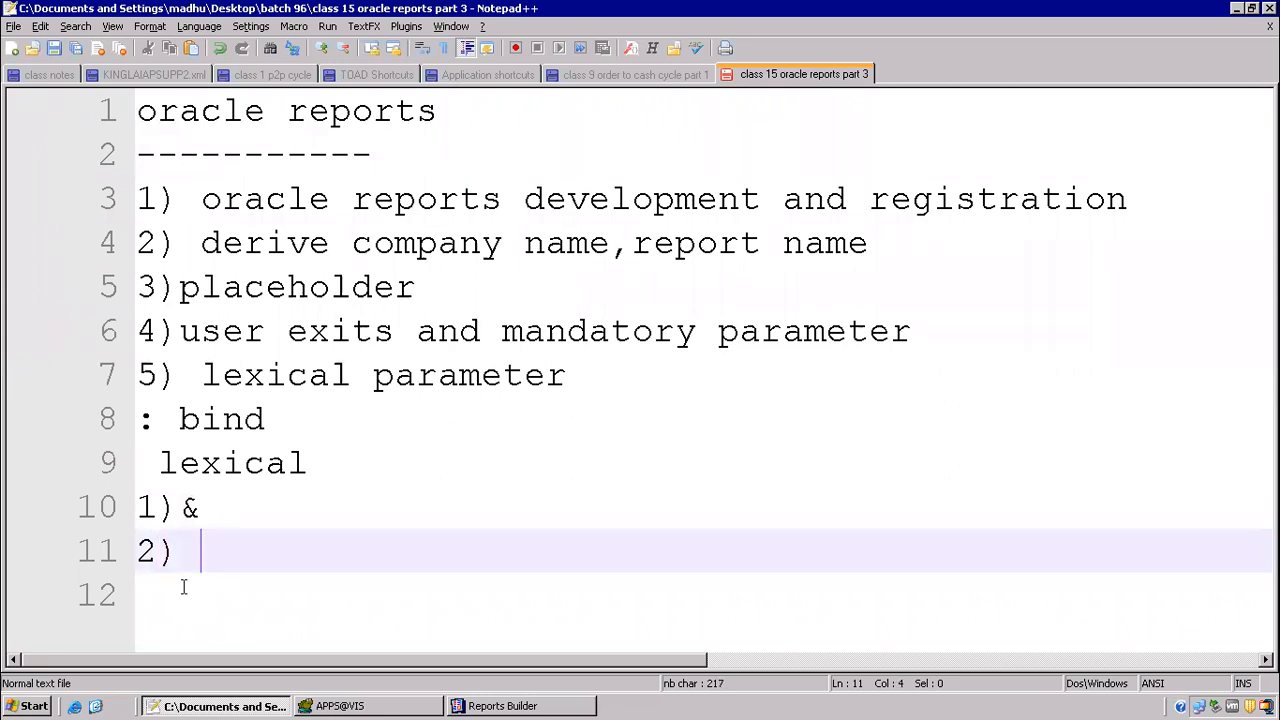
{"action": "type", "text": "strong"}
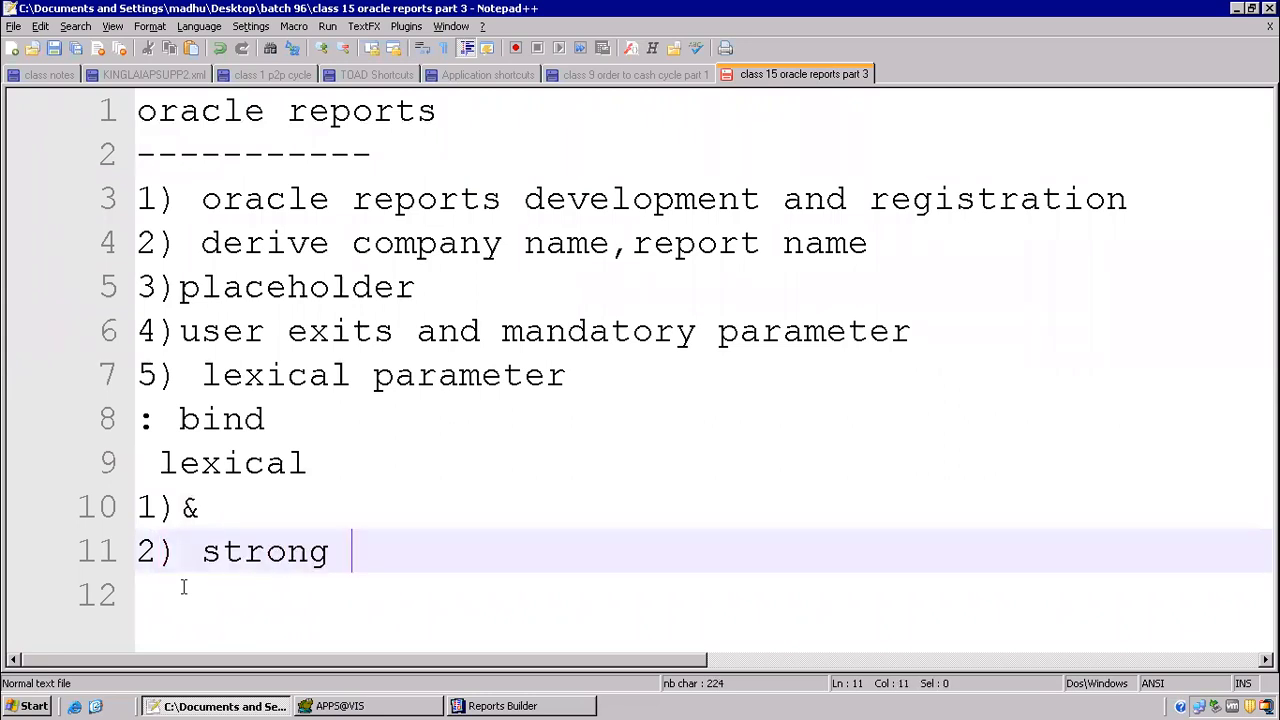
{"action": "key", "text": "BackSpace"}
{"action": "key", "text": "BackSpace"}
{"action": "key", "text": "BackSpace"}
{"action": "key", "text": "BackSpace"}
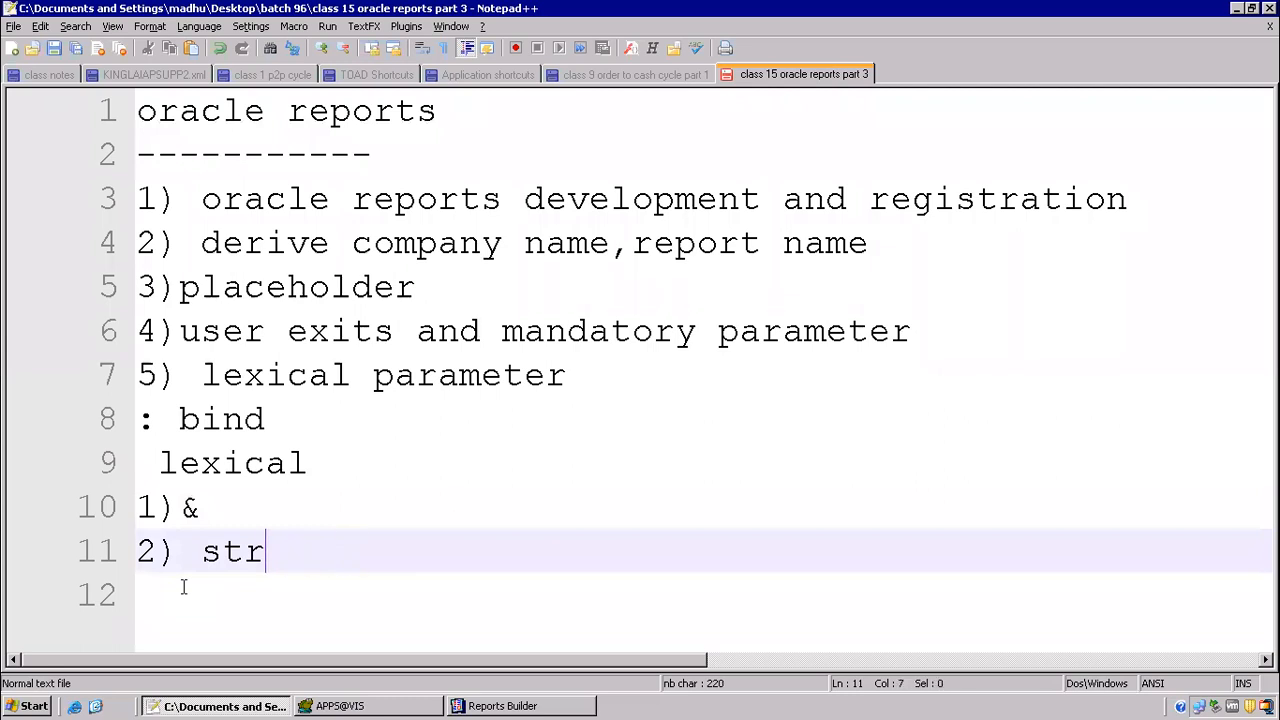
{"action": "type", "text": "ing"}
{"action": "key", "text": "Return"}
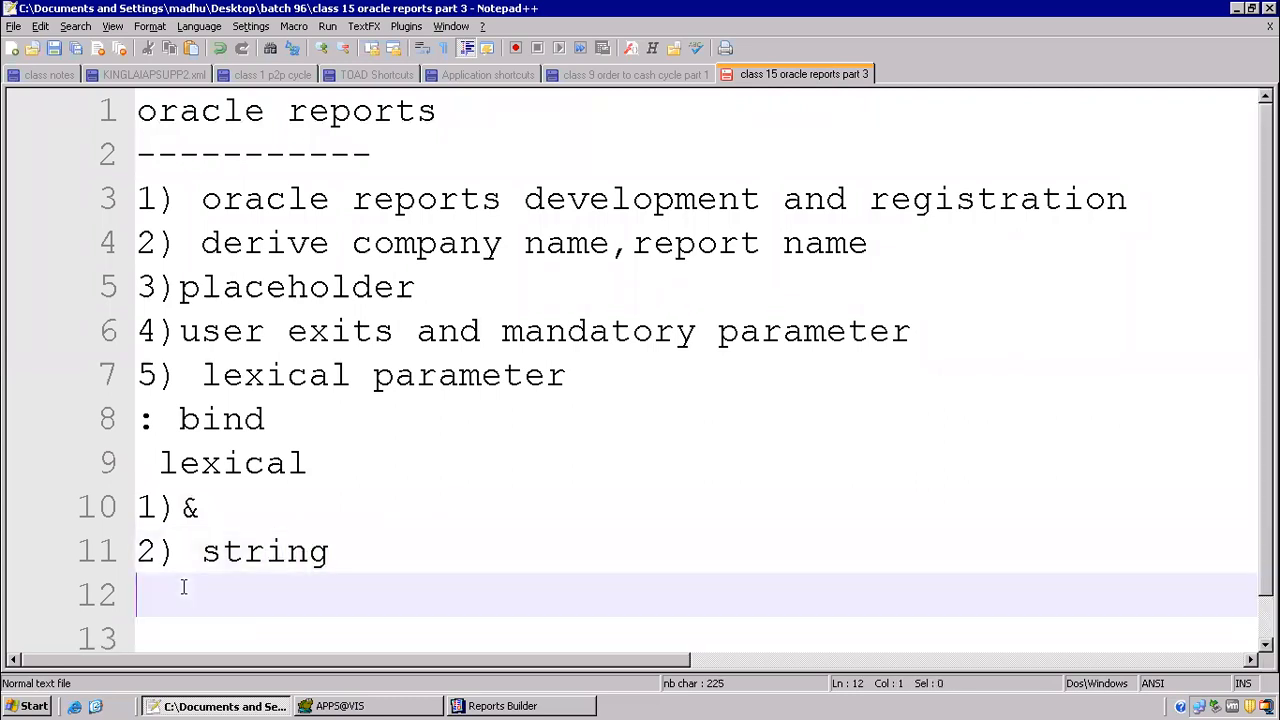
Step: Add the third lexical point "3)populate after paramete form trigger"
{"action": "type", "text": "3)"}
{"action": "type", "text": "popu"}
{"action": "key", "text": "BackSpace"}
{"action": "type", "text": "pu"}
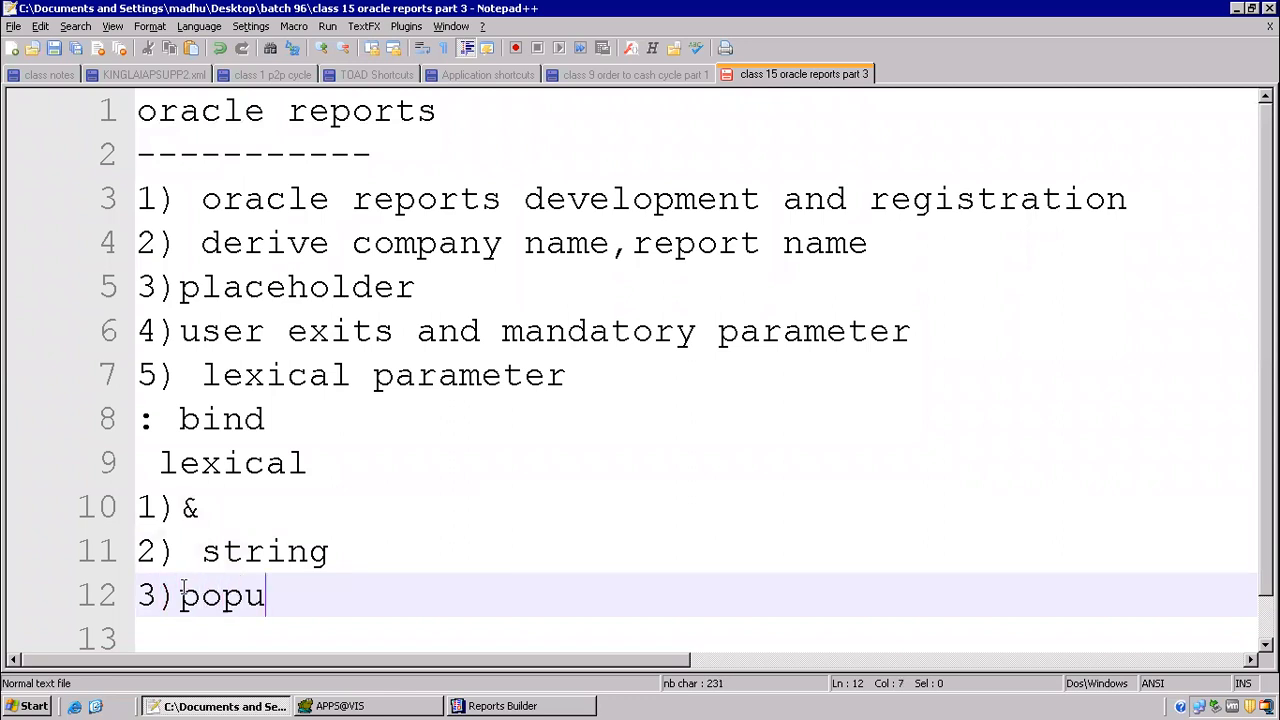
{"action": "type", "text": "late "}
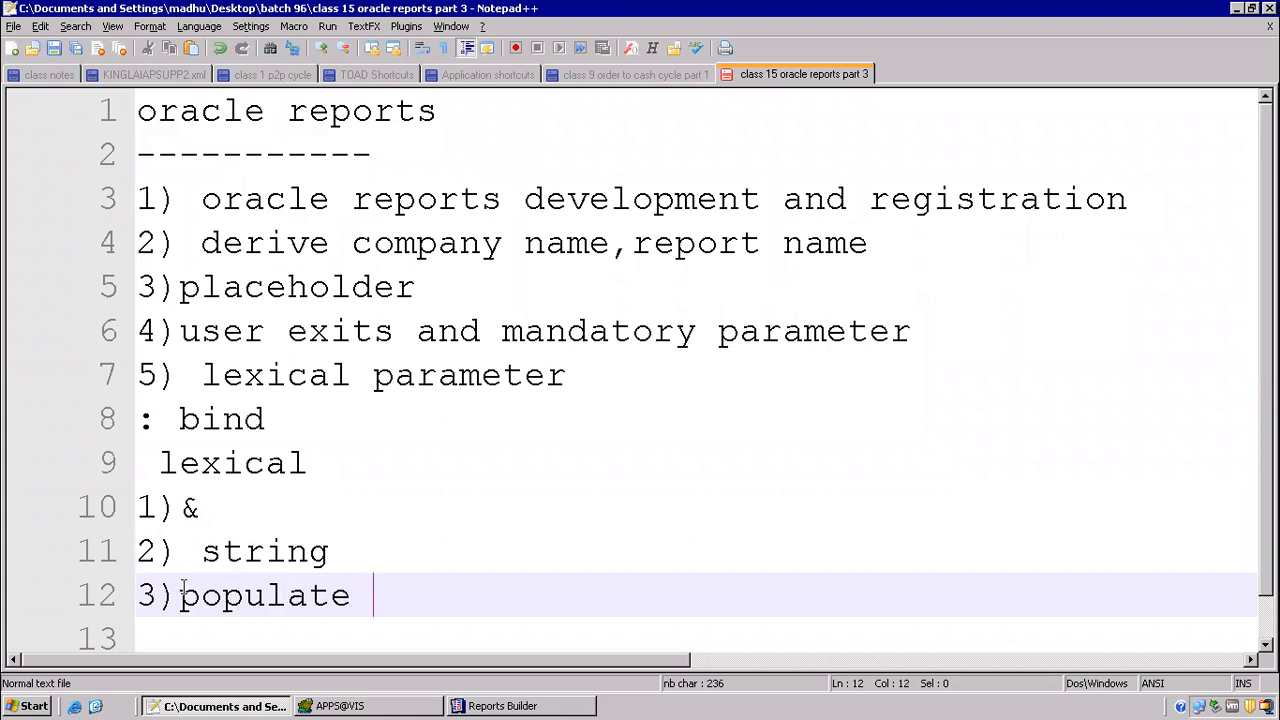
{"action": "type", "text": "after paramete form trigger"}
{"action": "key", "text": "Return"}
Step: Add the fourth lexical point "4) we can make parameters optional"
{"action": "type", "text": "4) we can makr"}
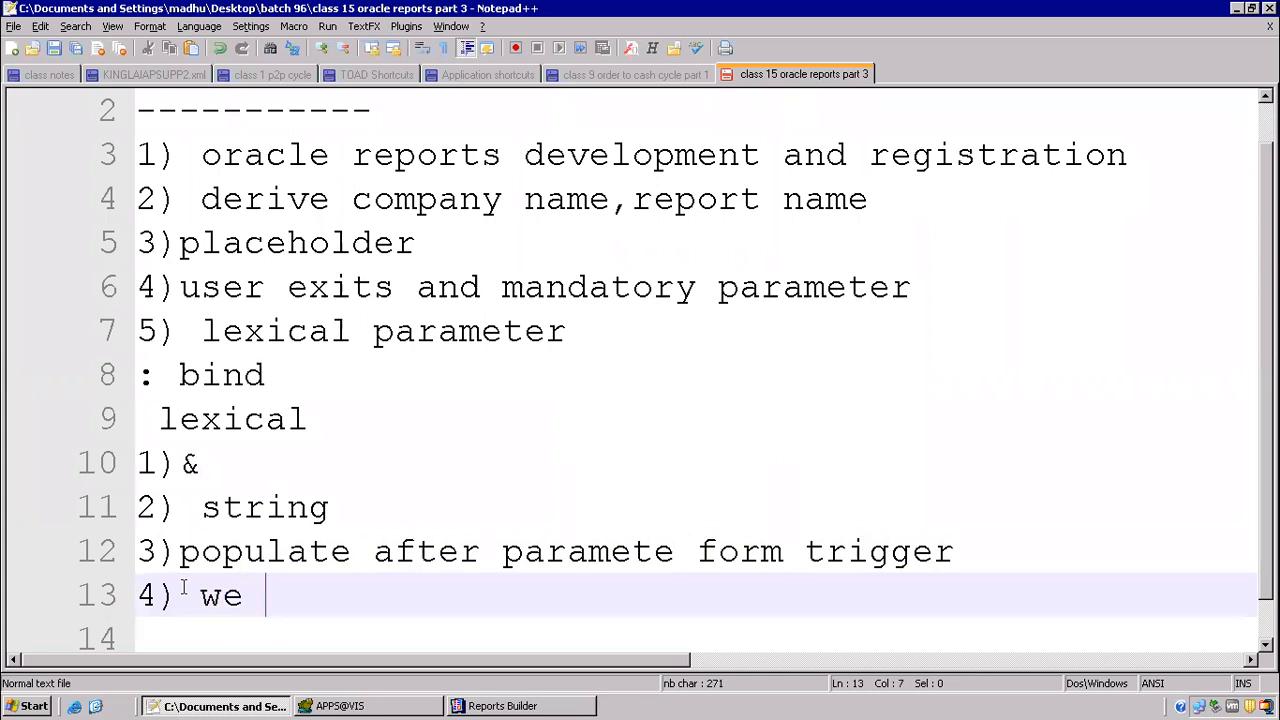
{"action": "key", "text": "BackSpace"}
{"action": "key", "text": "BackSpace"}
{"action": "type", "text": "e paramet"}
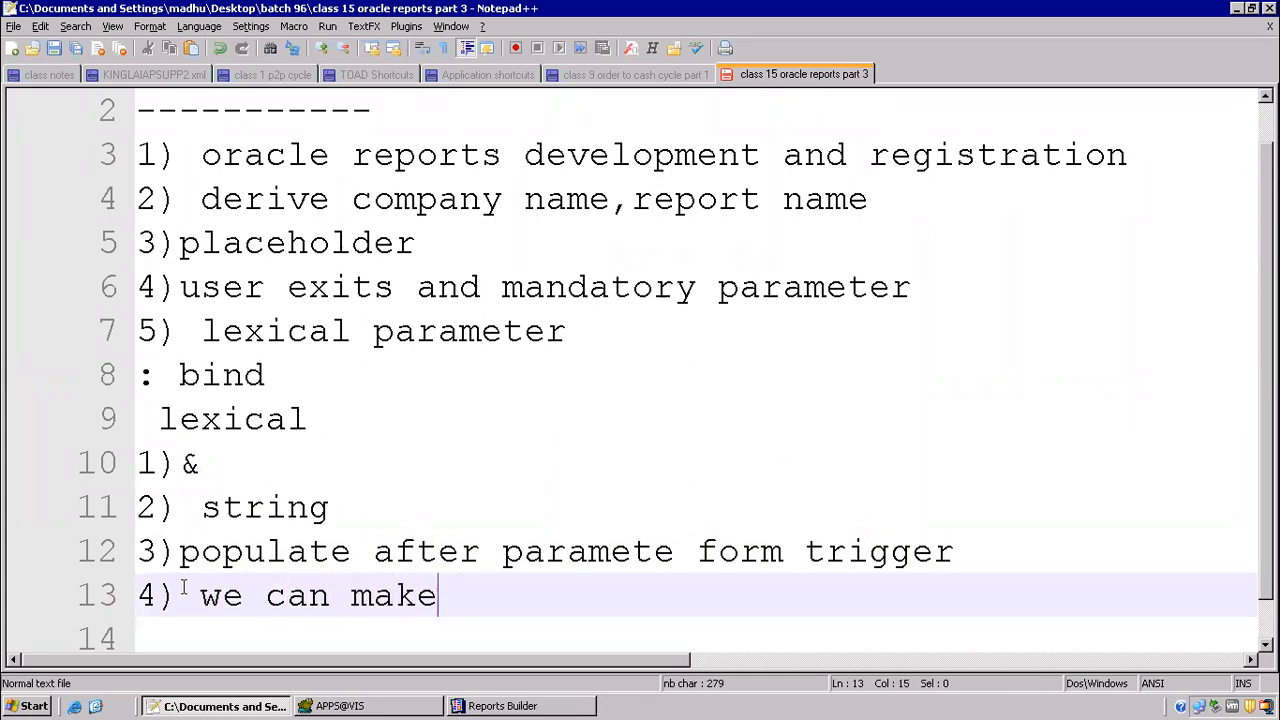
{"action": "type", "text": "ers optional"}
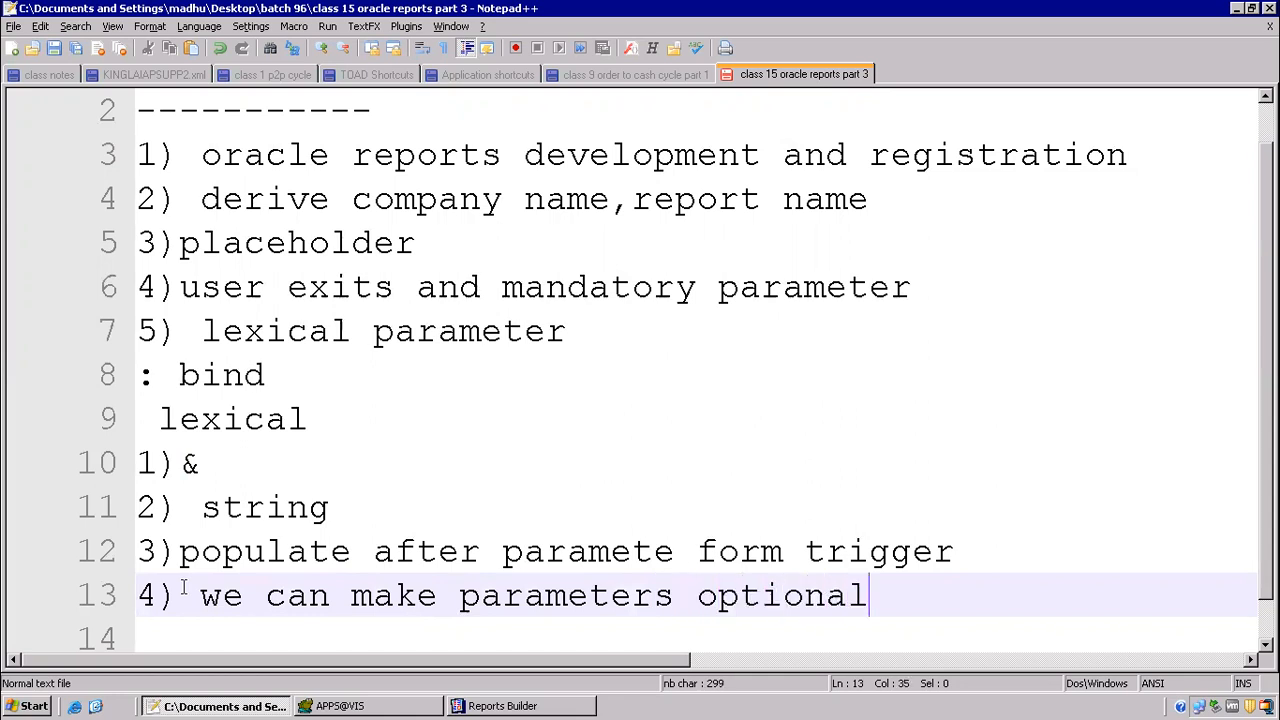
{"action": "key", "text": "Return"}
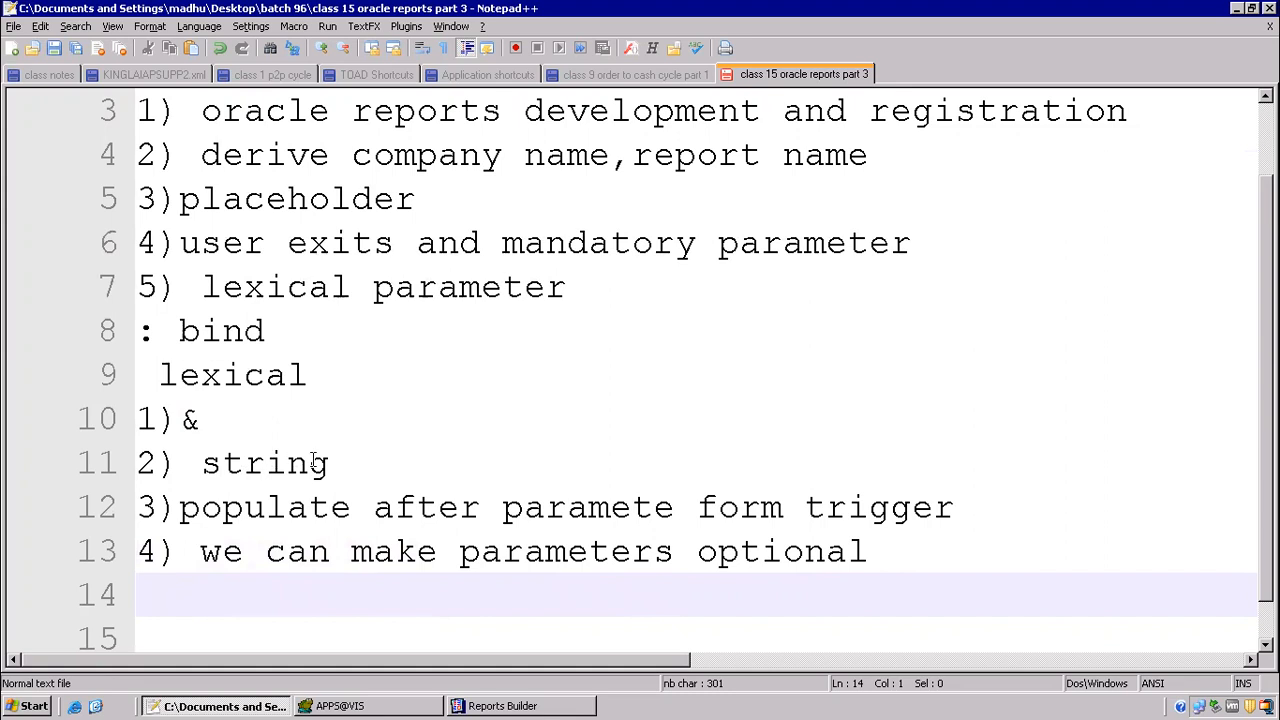
Step: Review the string point and the lexical and bind headings in the notes, highlighting each one
{"action": "left_click", "coordinate": [338, 438]}
{"action": "left_click", "coordinate": [240, 466]}
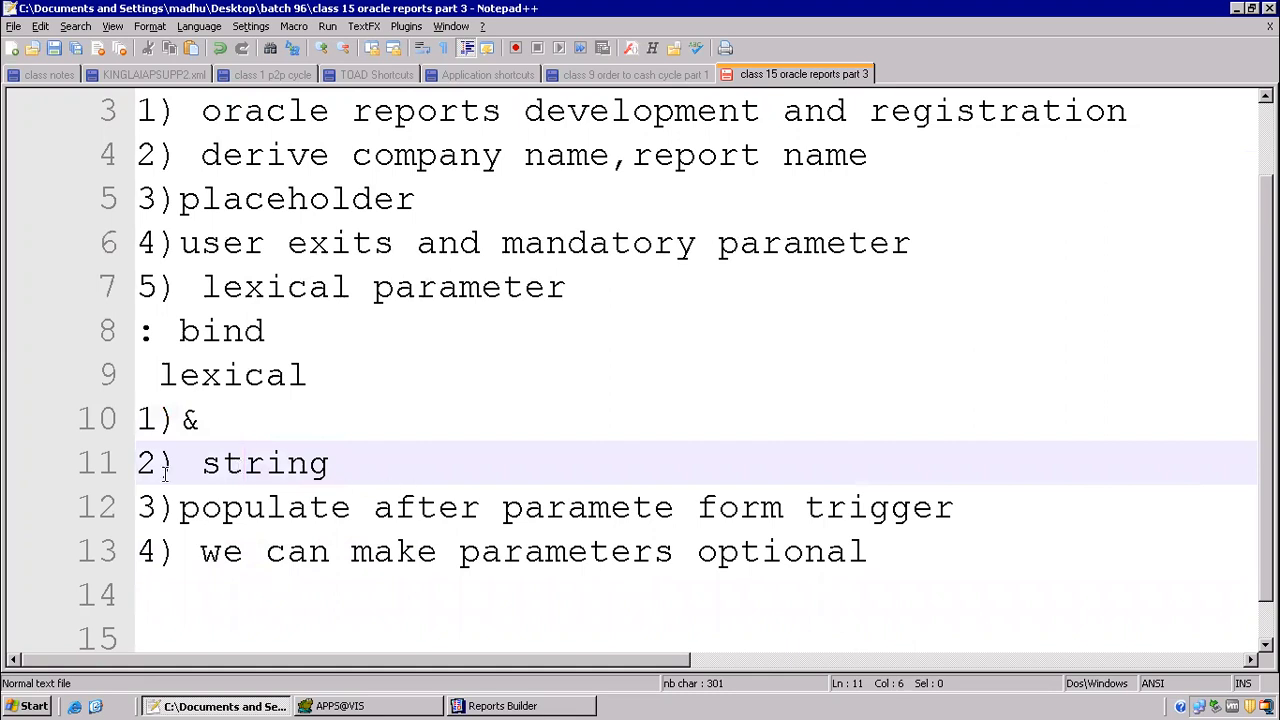
{"action": "left_click", "coordinate": [208, 464]}
{"action": "left_click_drag", "start_coordinate": [208, 464], "coordinate": [289, 466]}
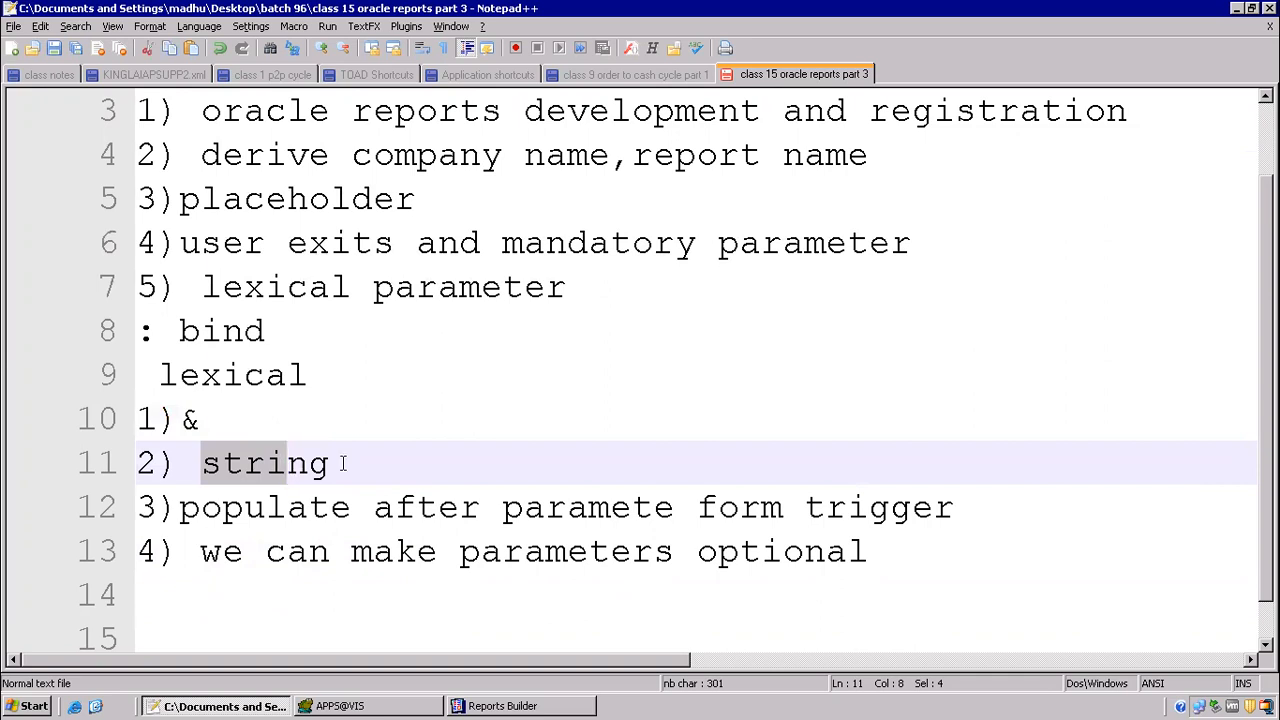
{"action": "left_click", "coordinate": [346, 466]}
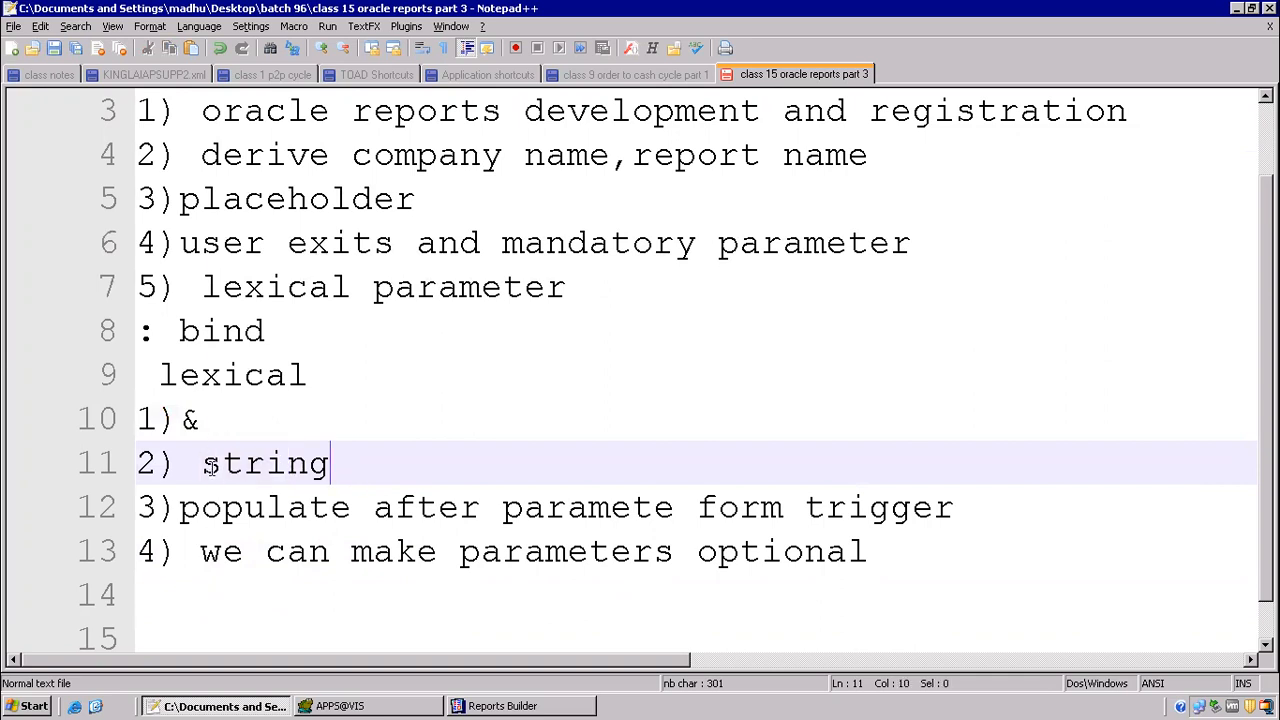
{"action": "left_click", "coordinate": [164, 375]}
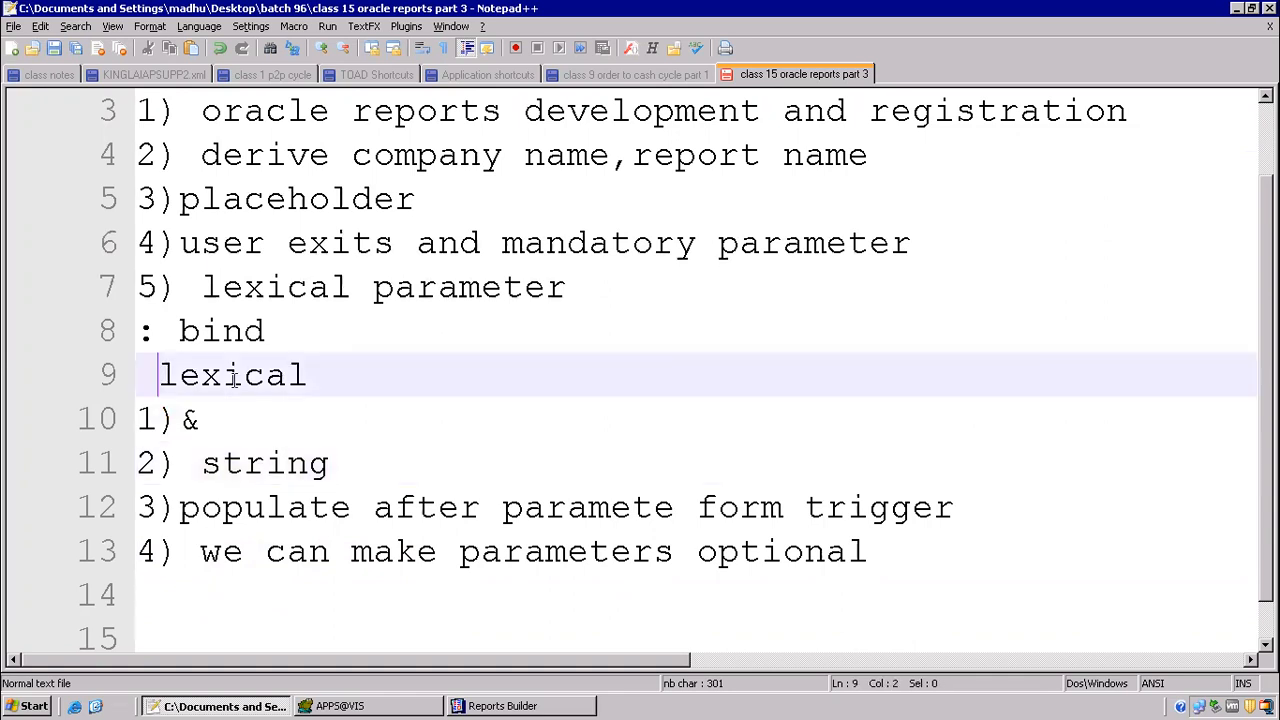
{"action": "left_click_drag", "start_coordinate": [233, 378], "coordinate": [348, 388]}
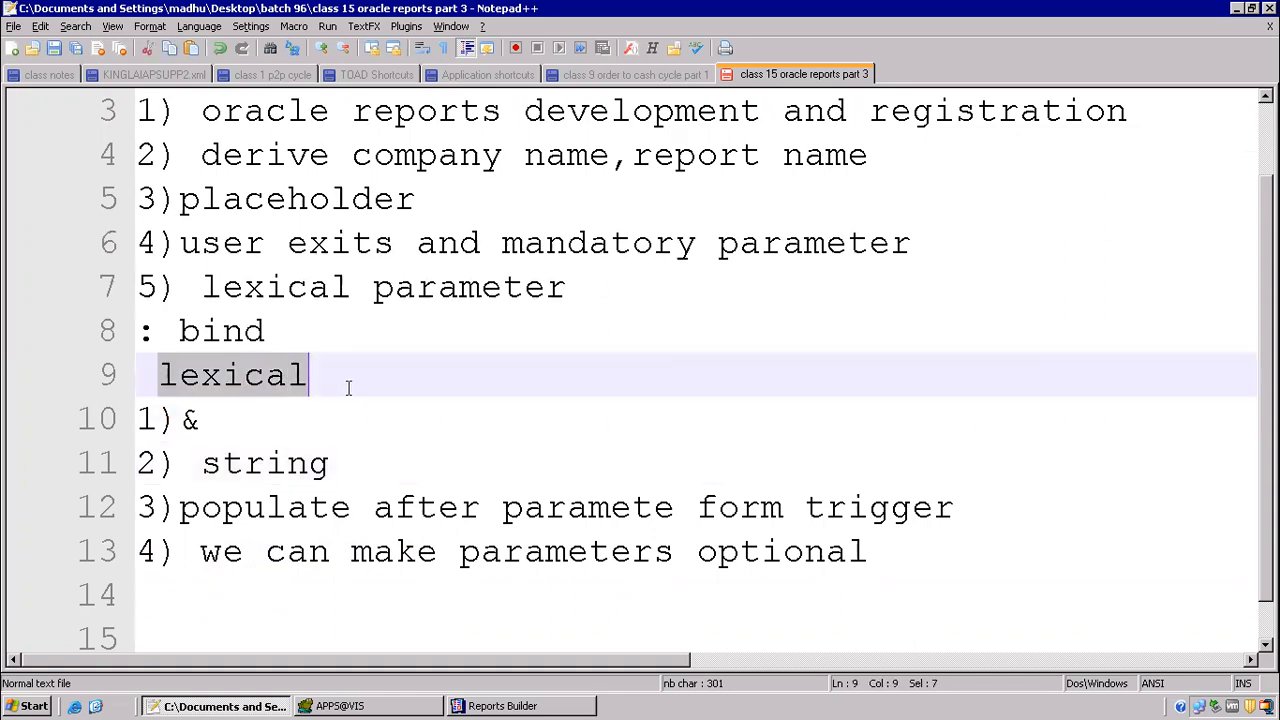
{"action": "left_click_drag", "start_coordinate": [293, 332], "coordinate": [100, 335]}
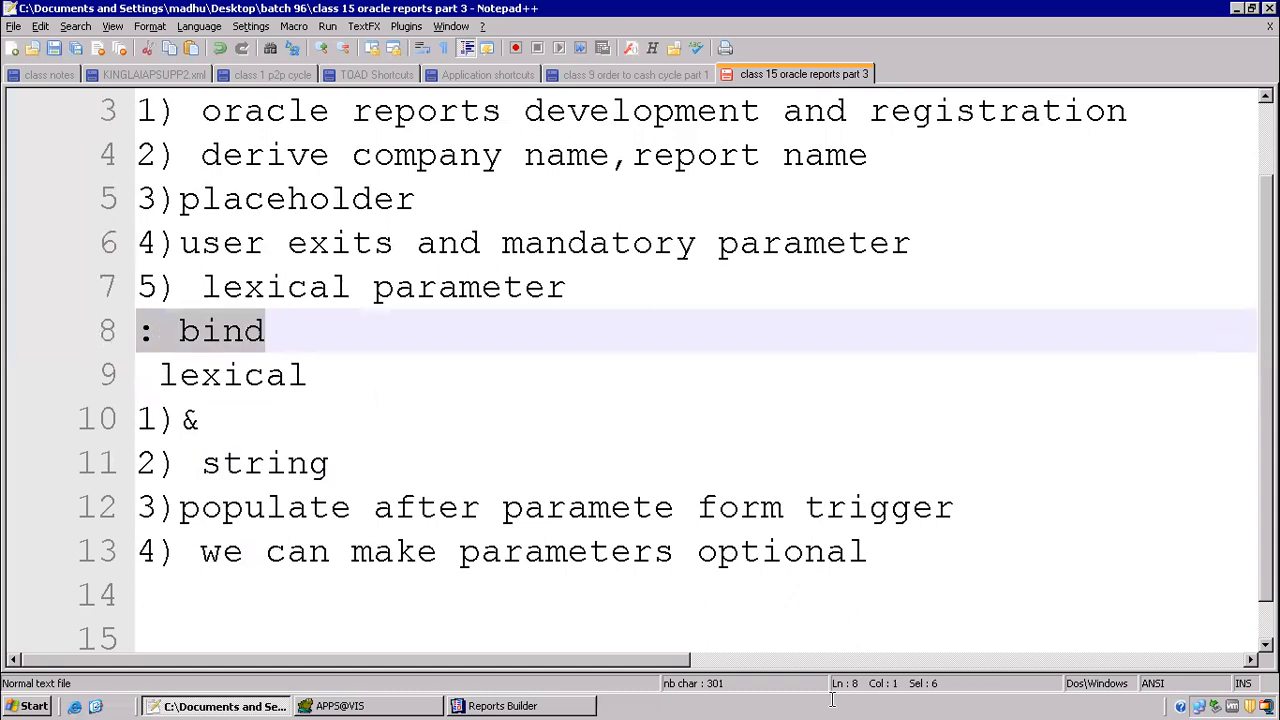
Step: Switch to Reports Builder, close the After Form program unit and open MODULE1's runtime parameter form with Lcn 1000
{"action": "left_click", "coordinate": [487, 707]}
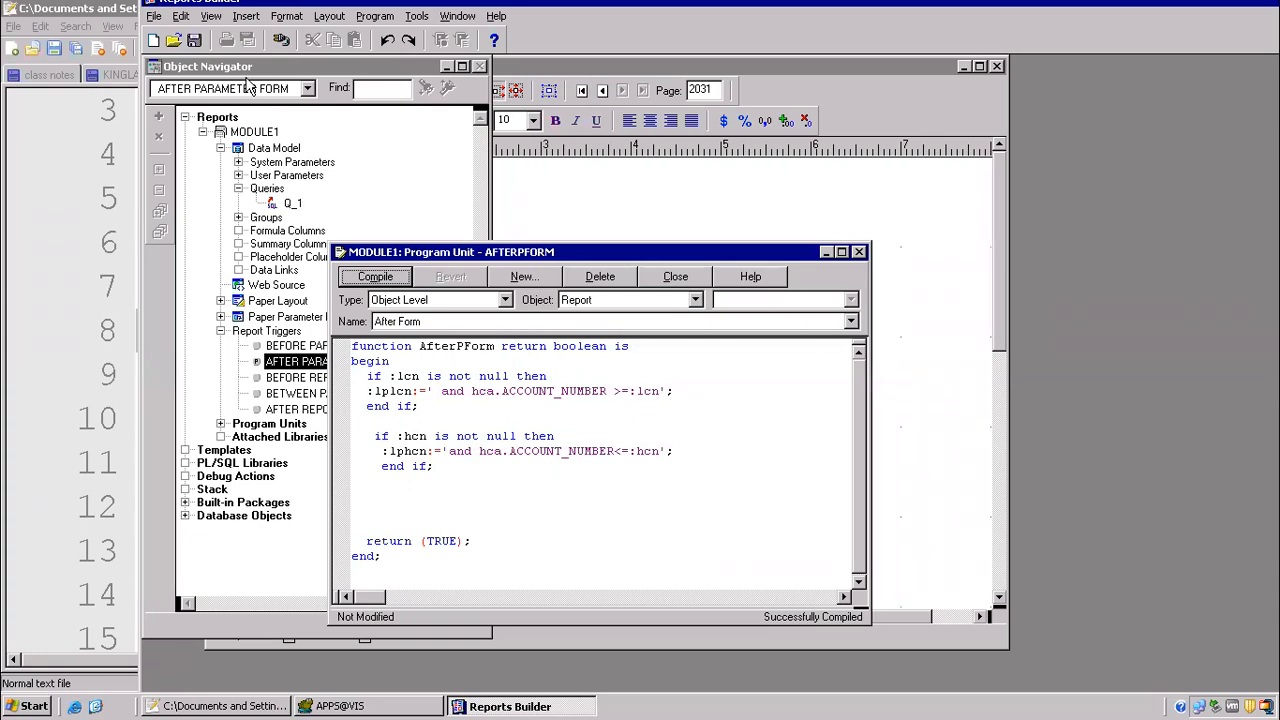
{"action": "left_click", "coordinate": [680, 279]}
{"action": "left_click", "coordinate": [268, 134]}
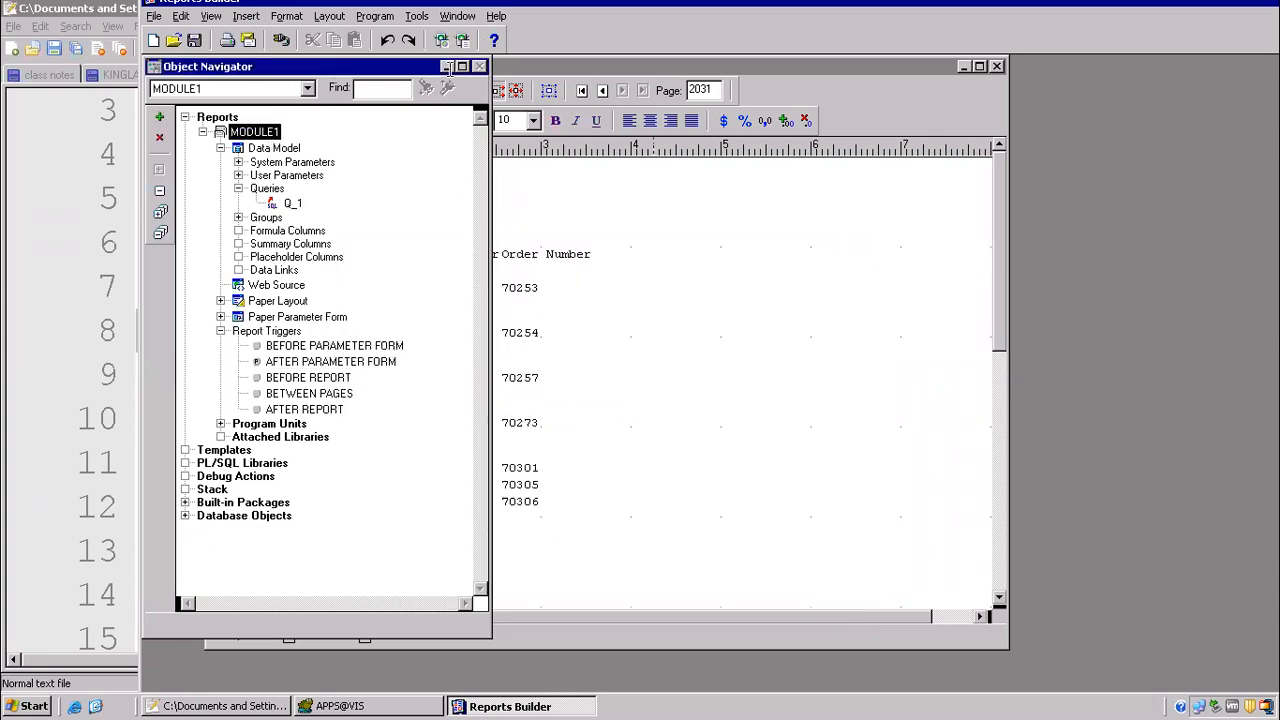
{"action": "left_click", "coordinate": [462, 40]}
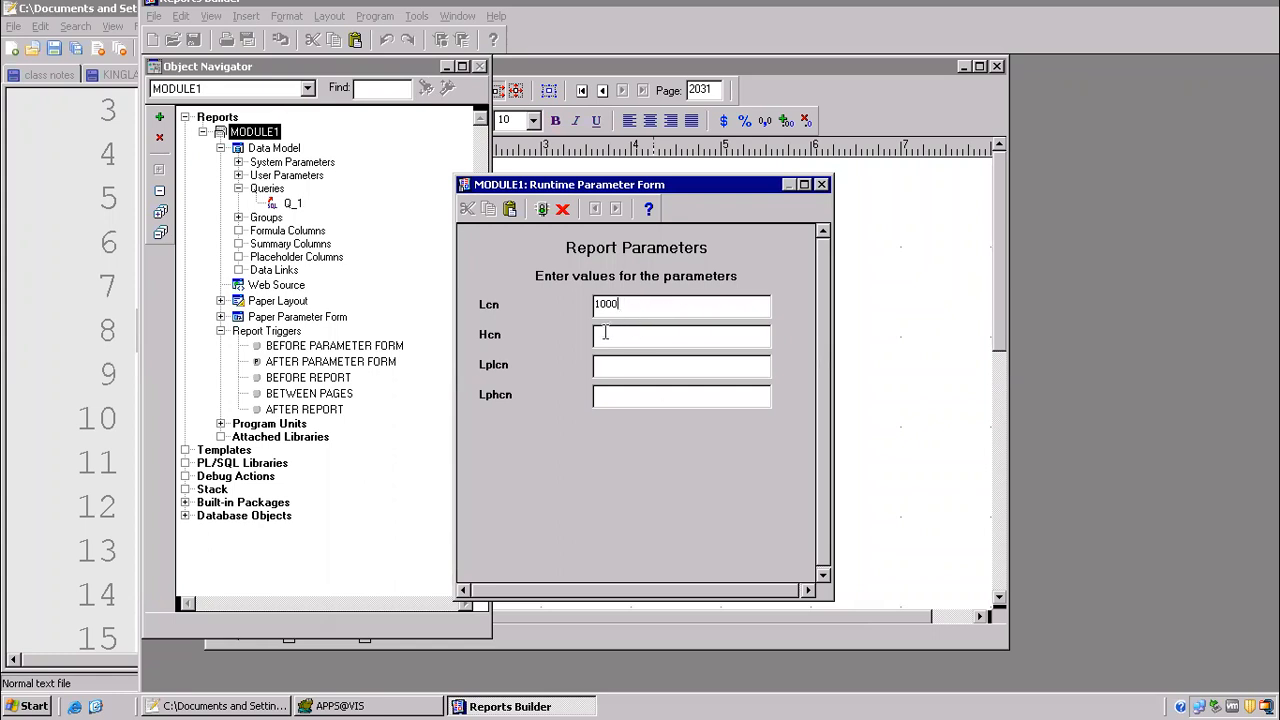
{"action": "left_click_drag", "start_coordinate": [621, 307], "coordinate": [533, 295]}
Step: Switch to the Notepad++ class notes and insert blank lines below the fourth lexical point
{"action": "left_click", "coordinate": [207, 707]}
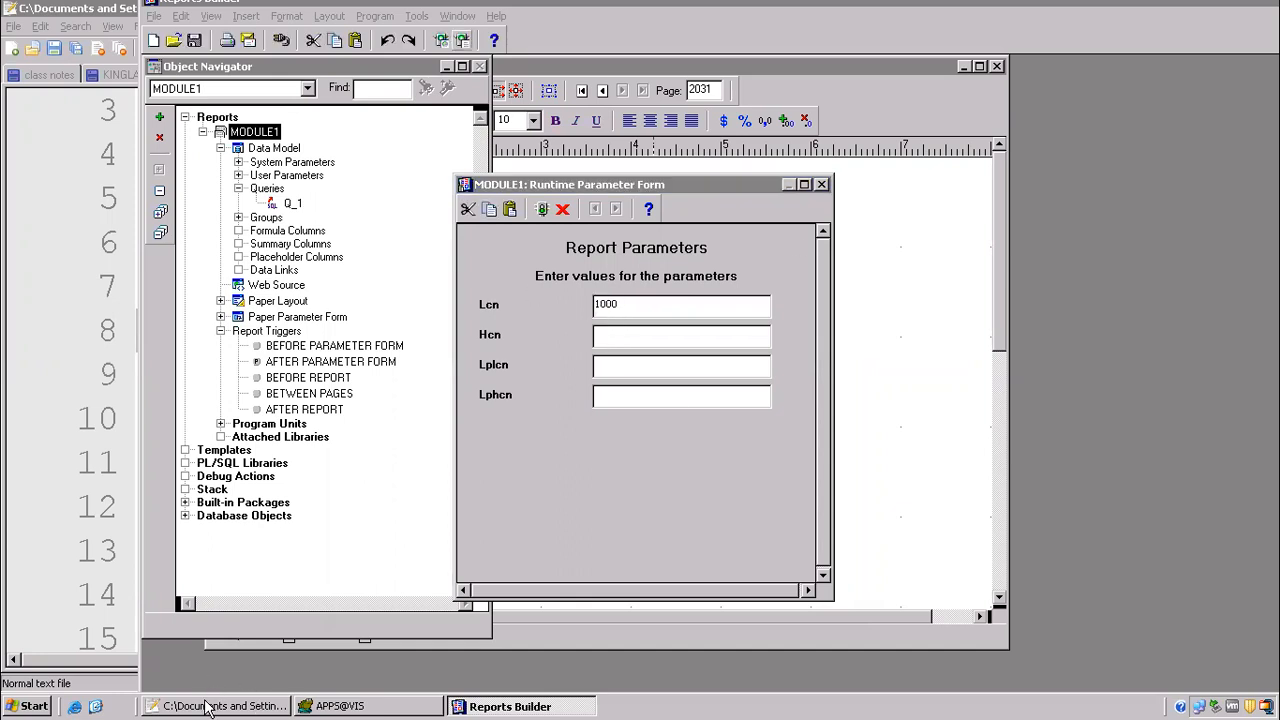
{"action": "scroll", "coordinate": [258, 463], "scroll_direction": "down", "scroll_amount": 1}
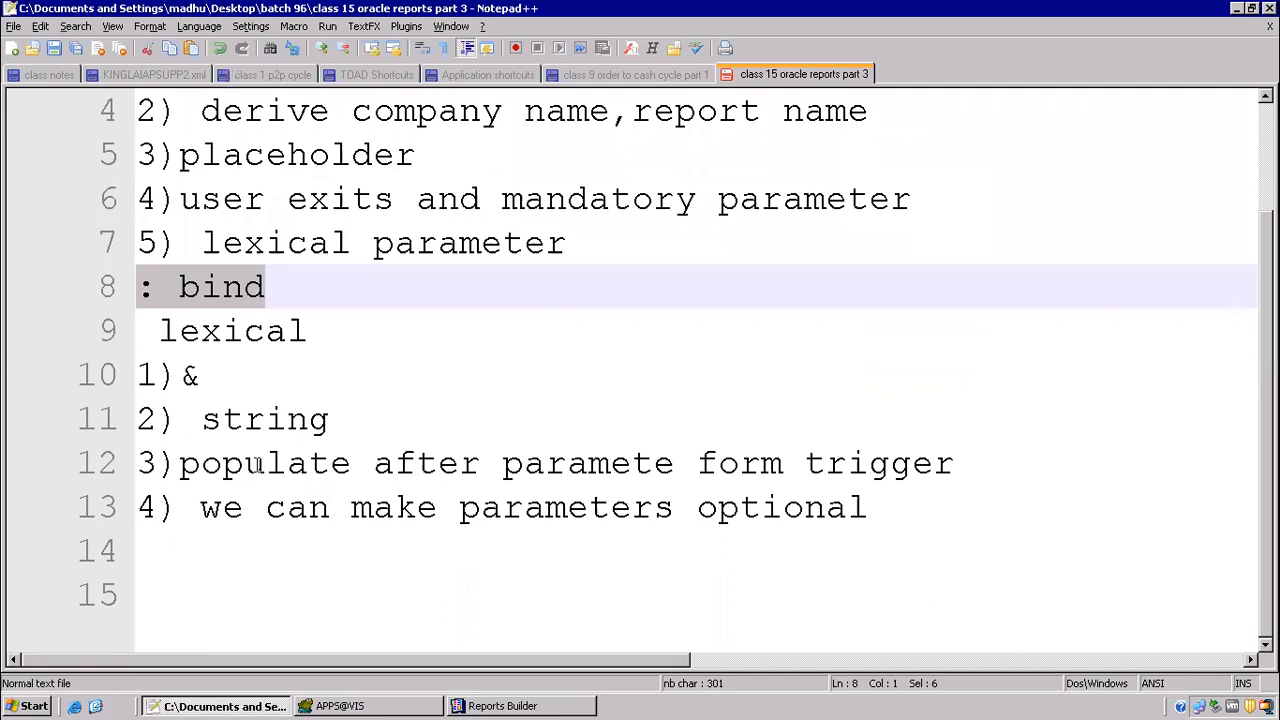
{"action": "left_click", "coordinate": [217, 540]}
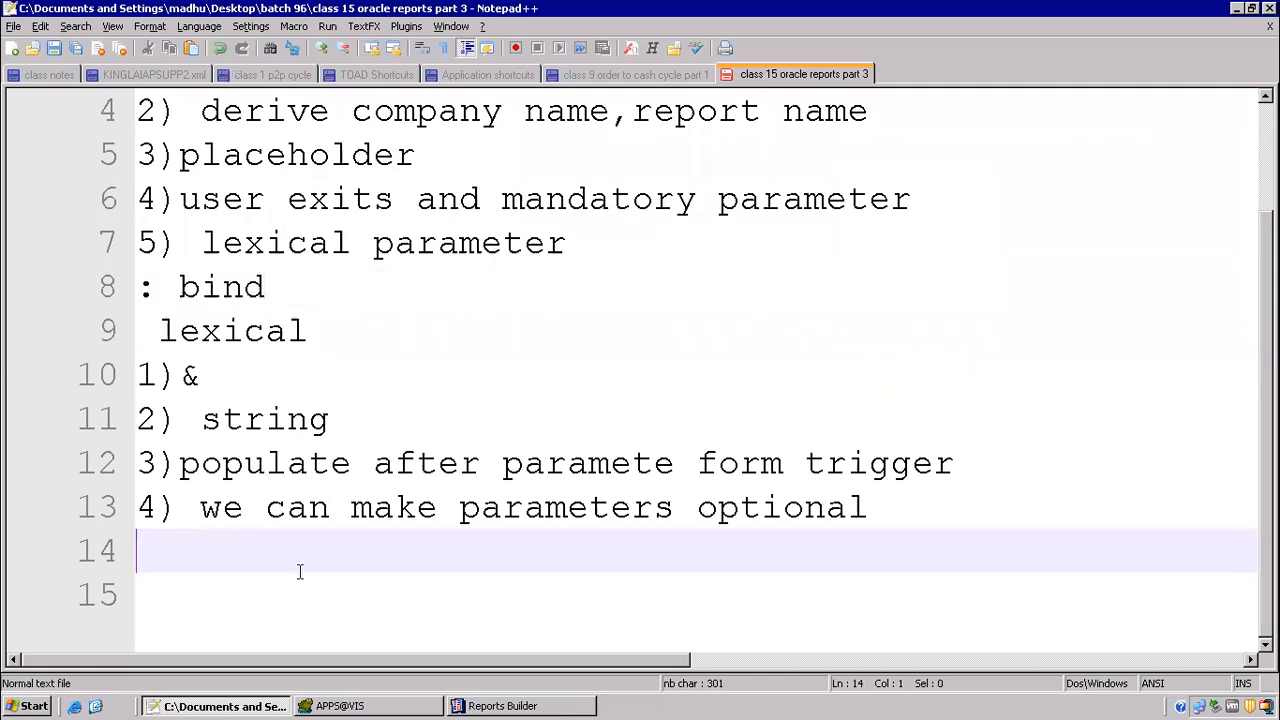
{"action": "key", "text": "Return"}
{"action": "key", "text": "Return"}
{"action": "key", "text": "Return"}
{"action": "key", "text": "Return"}
{"action": "key", "text": "Return"}
{"action": "key", "text": "Return"}
{"action": "key", "text": "Return"}
{"action": "key", "text": "Return"}
{"action": "key", "text": "Return"}
{"action": "key", "text": "Return"}
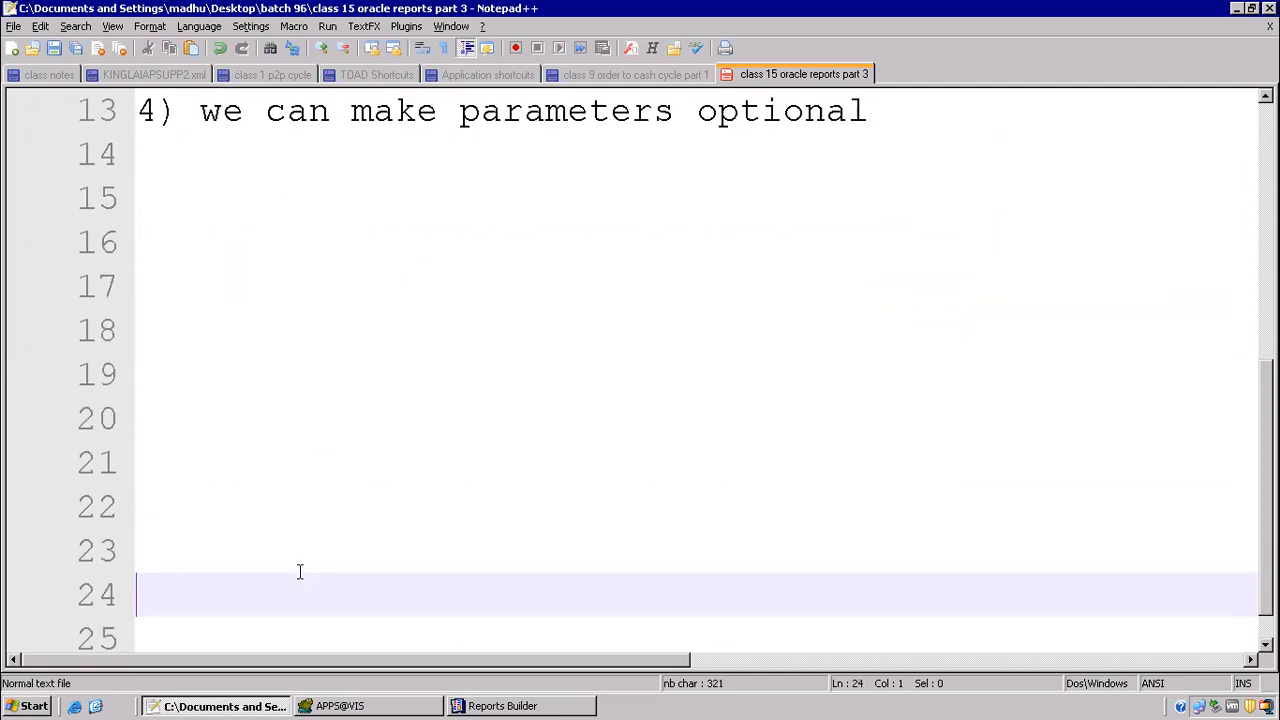
{"action": "key", "text": "Up"}
{"action": "key", "text": "Up"}
{"action": "key", "text": "Up"}
{"action": "key", "text": "Up"}
{"action": "key", "text": "Up"}
{"action": "key", "text": "Up"}
{"action": "key", "text": "Up"}
{"action": "key", "text": "Up"}
{"action": "key", "text": "Up"}
{"action": "key", "text": "Up"}
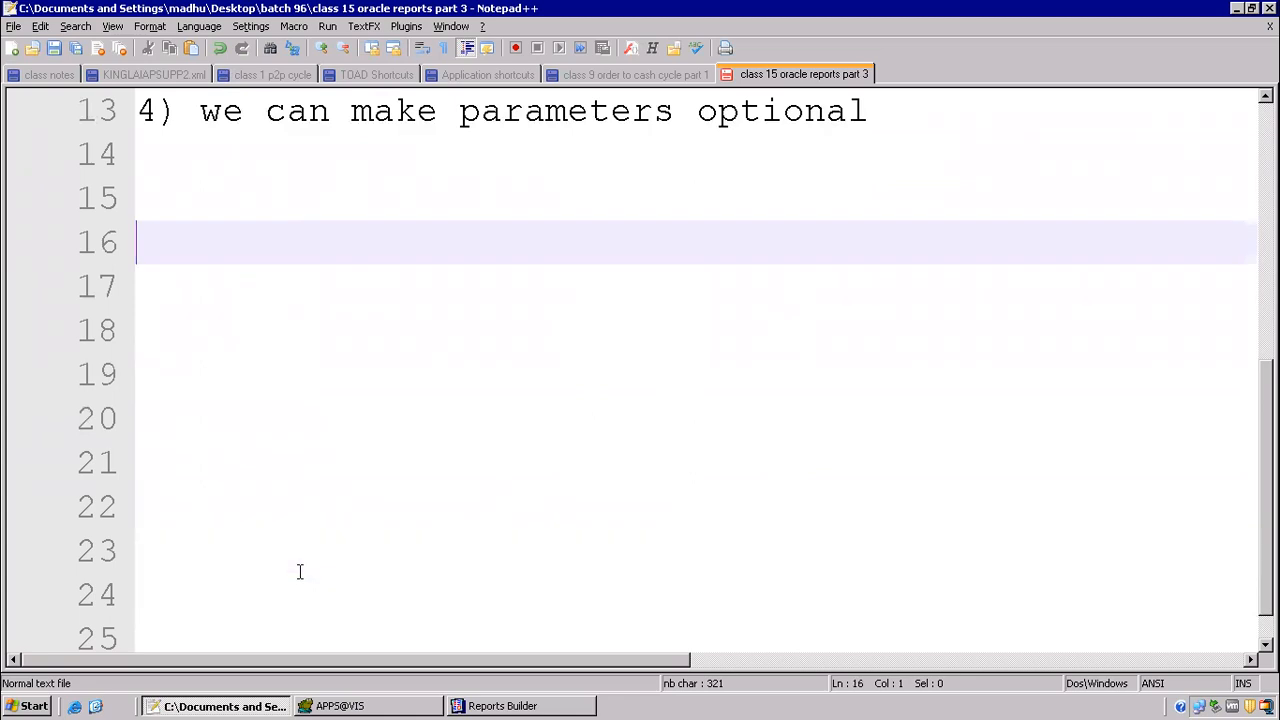
{"action": "key", "text": "Return"}
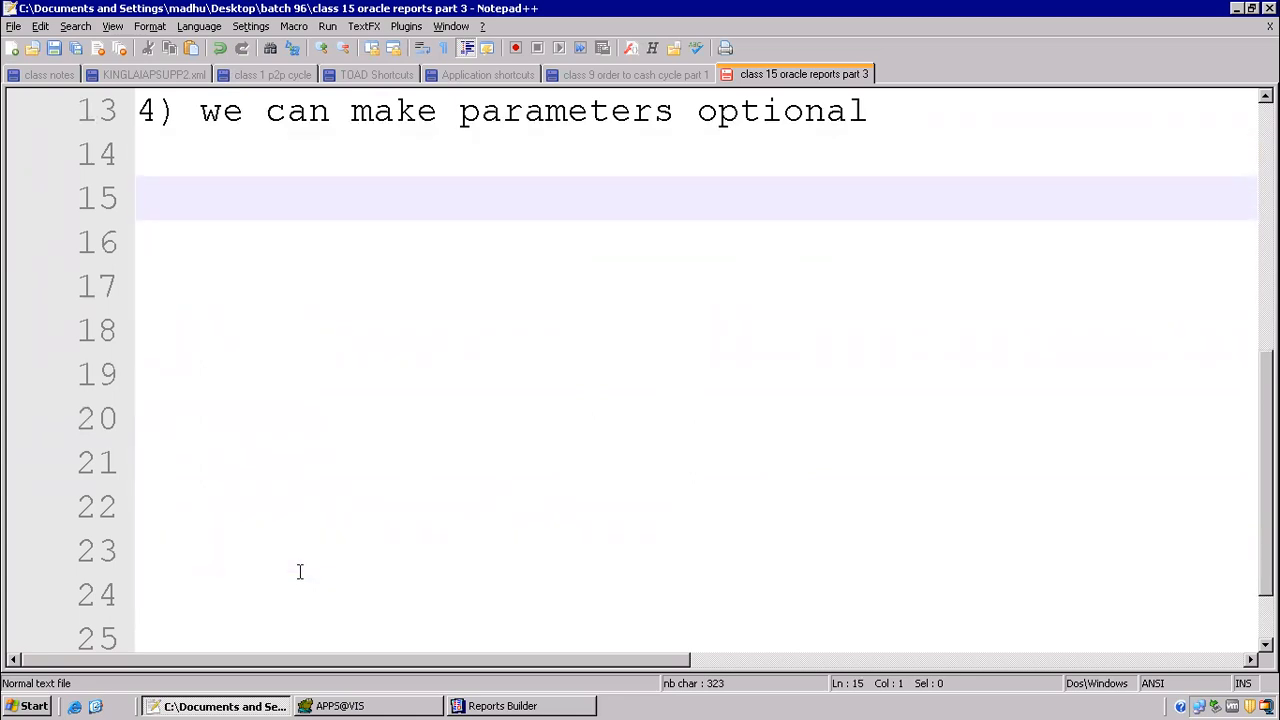
Step: Add the heading "reports customization" to the notes, underlined with a row of dashes and followed by blank lines
{"action": "type", "text": "reports customization"}
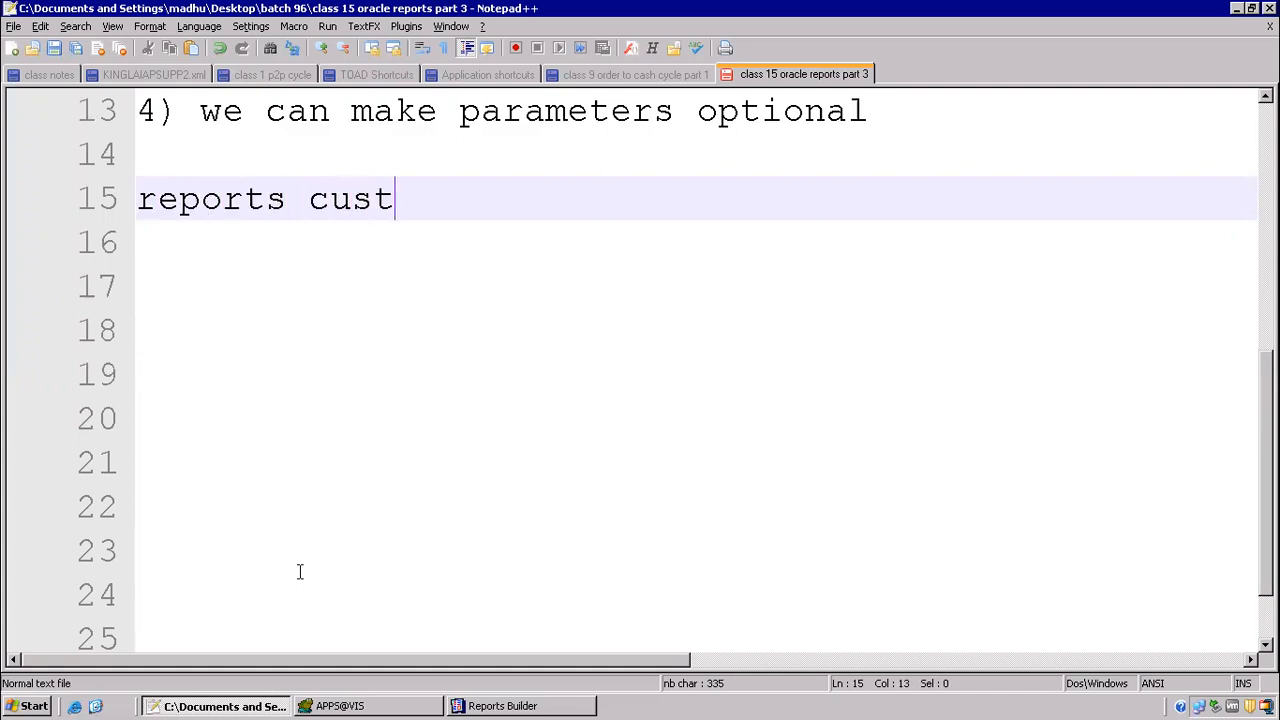
{"action": "key", "text": "Return"}
{"action": "type", "text": "-------------------------"}
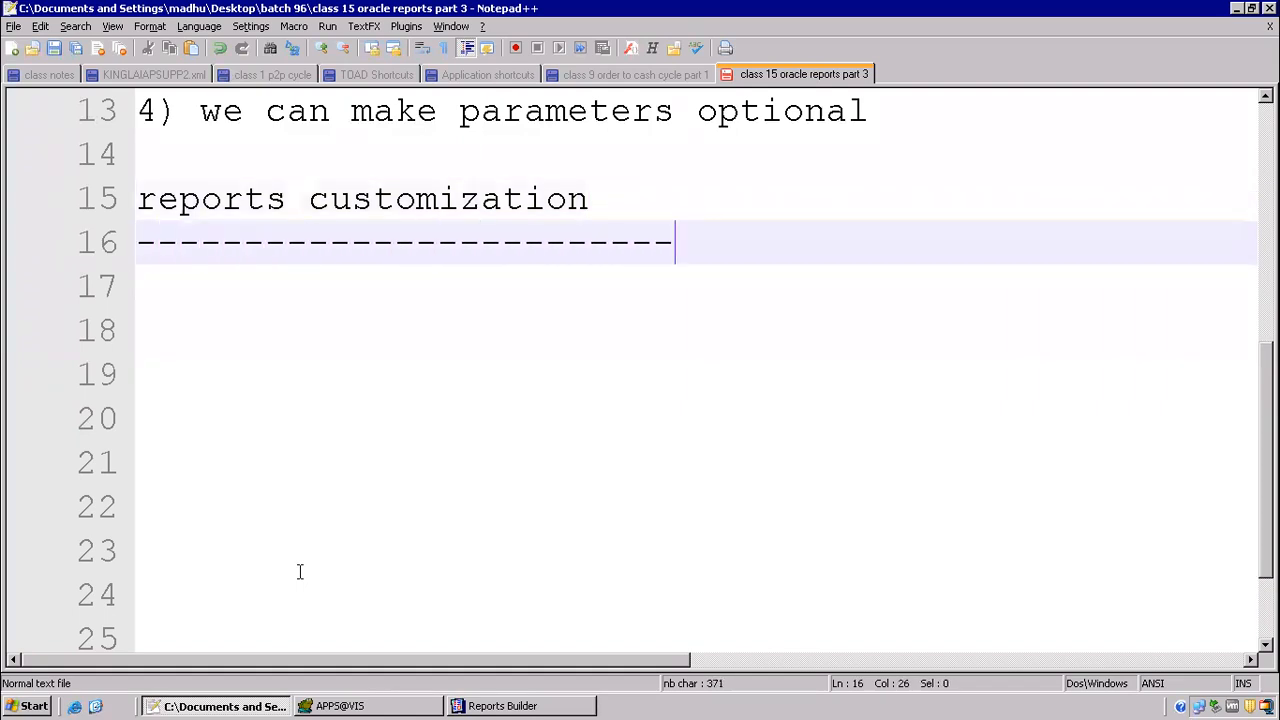
{"action": "key", "text": "Return"}
{"action": "key", "text": "Return"}
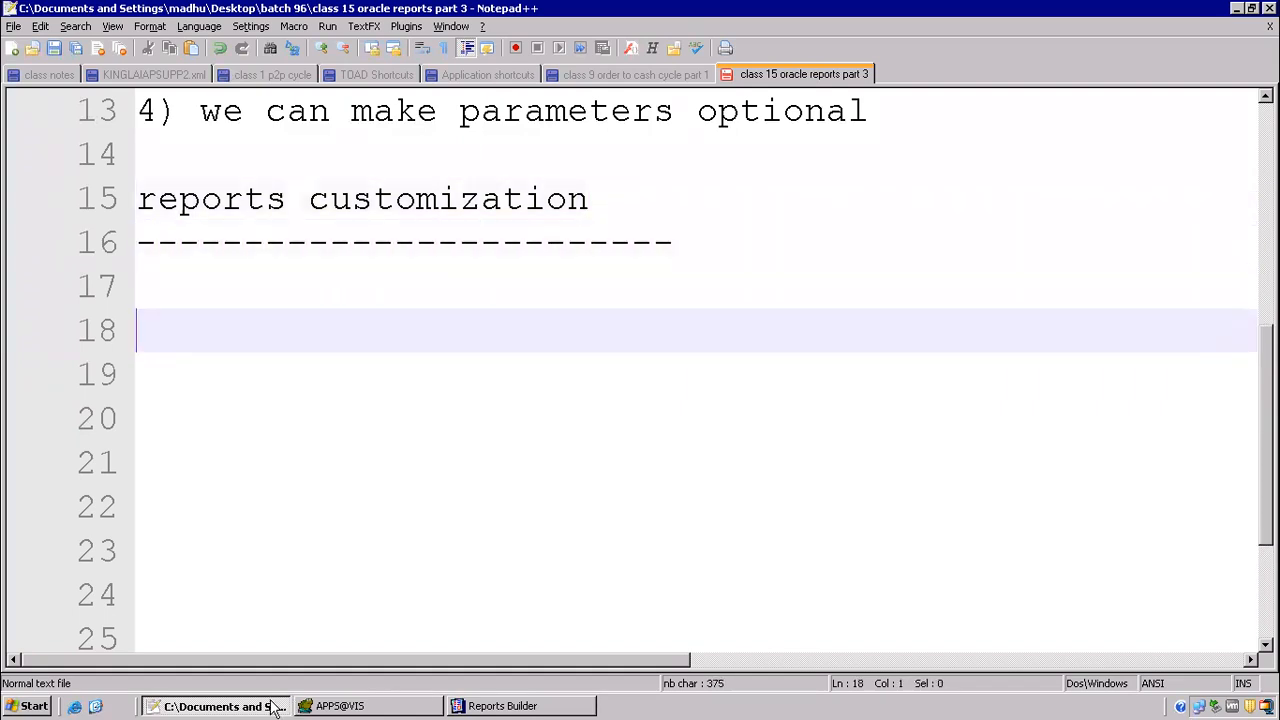
Step: Open the Oracle E-Business Suite login page from the desktop in a maximized window and sign in with the account password
{"action": "left_click", "coordinate": [97, 707]}
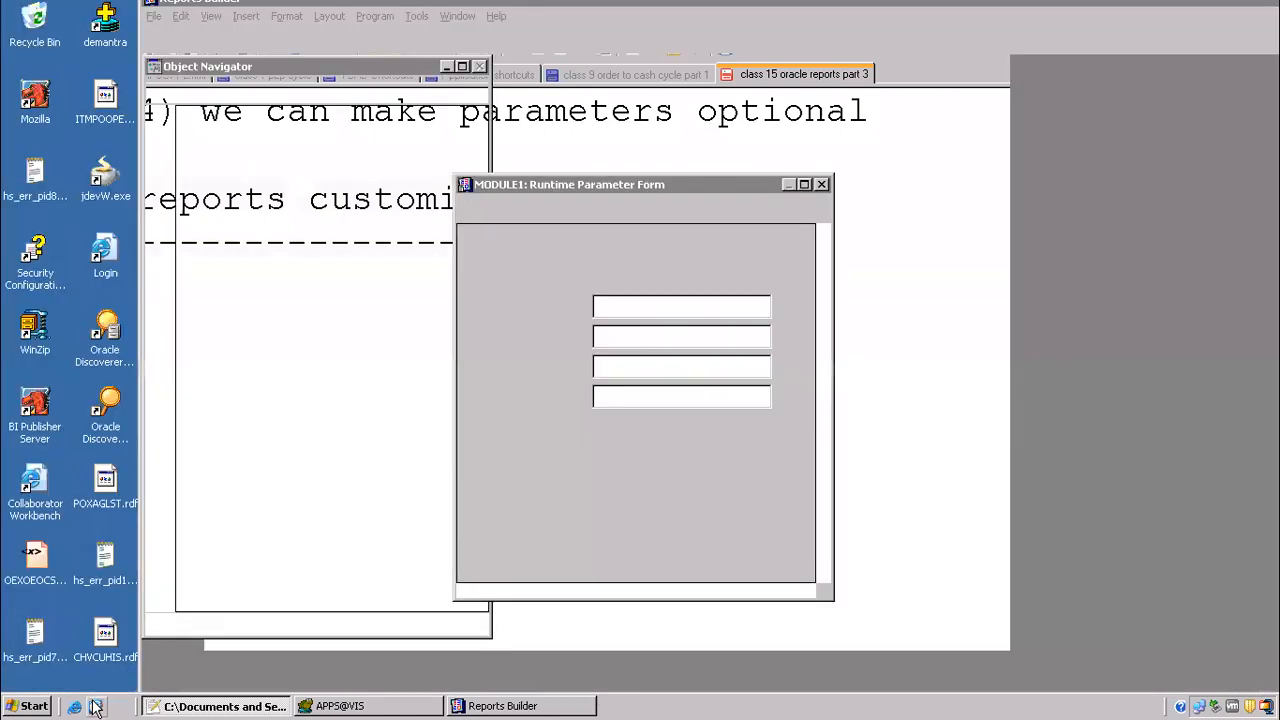
{"action": "double_click", "coordinate": [105, 250]}
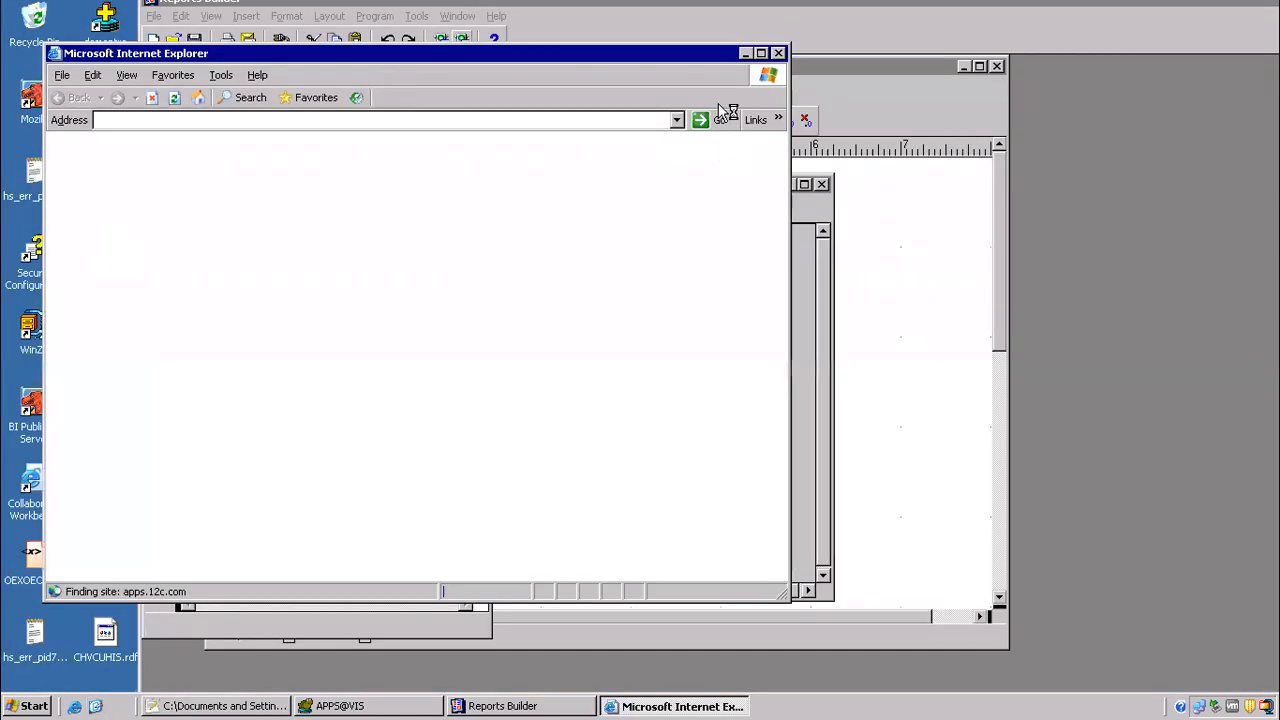
{"action": "left_click", "coordinate": [761, 53]}
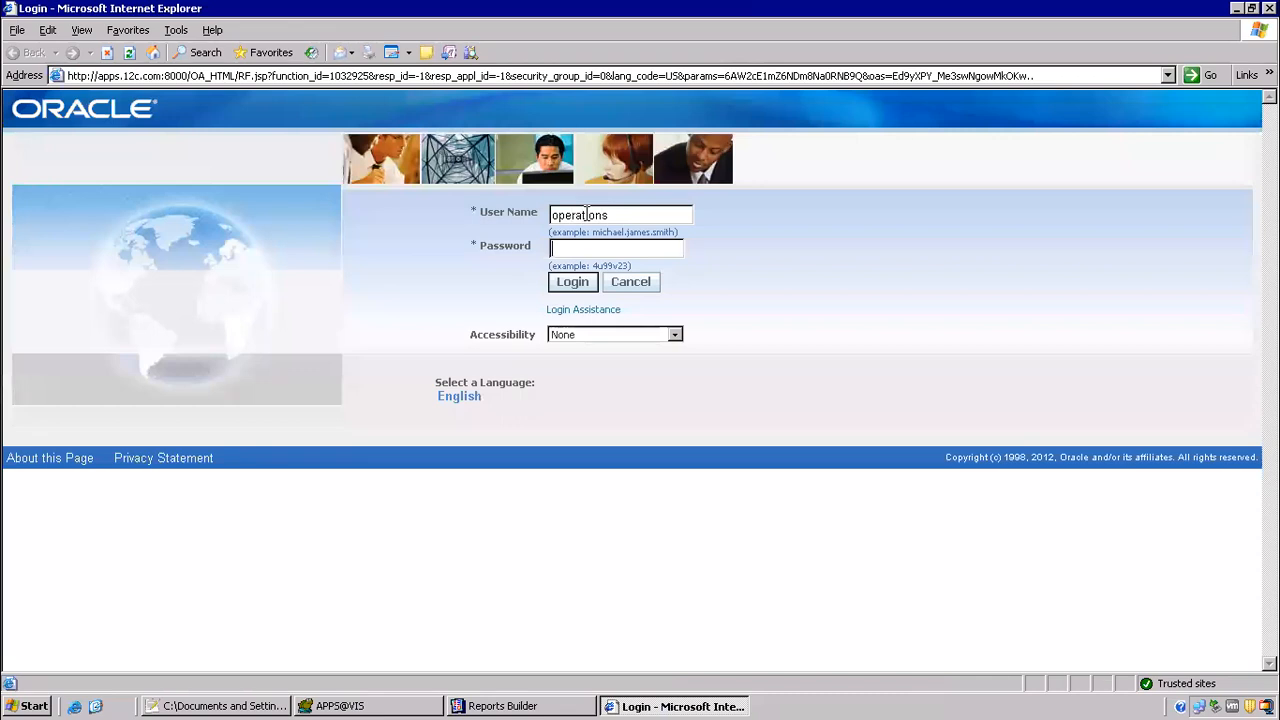
{"action": "type", "text": "welcome"}
{"action": "key", "text": "Tab"}
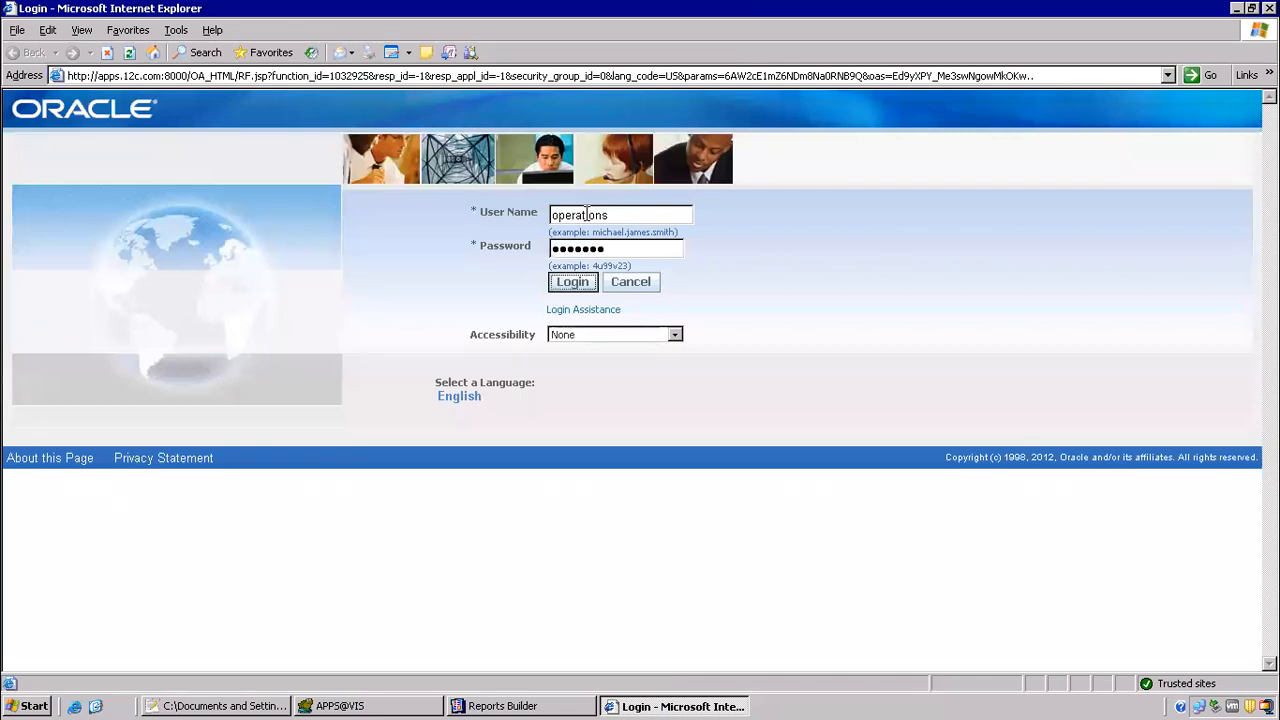
{"action": "key", "text": "Return"}
Step: Expand the Alert Manager, Vision Enterprises responsibility and launch its Distribution List form
{"action": "left_click", "coordinate": [97, 331]}
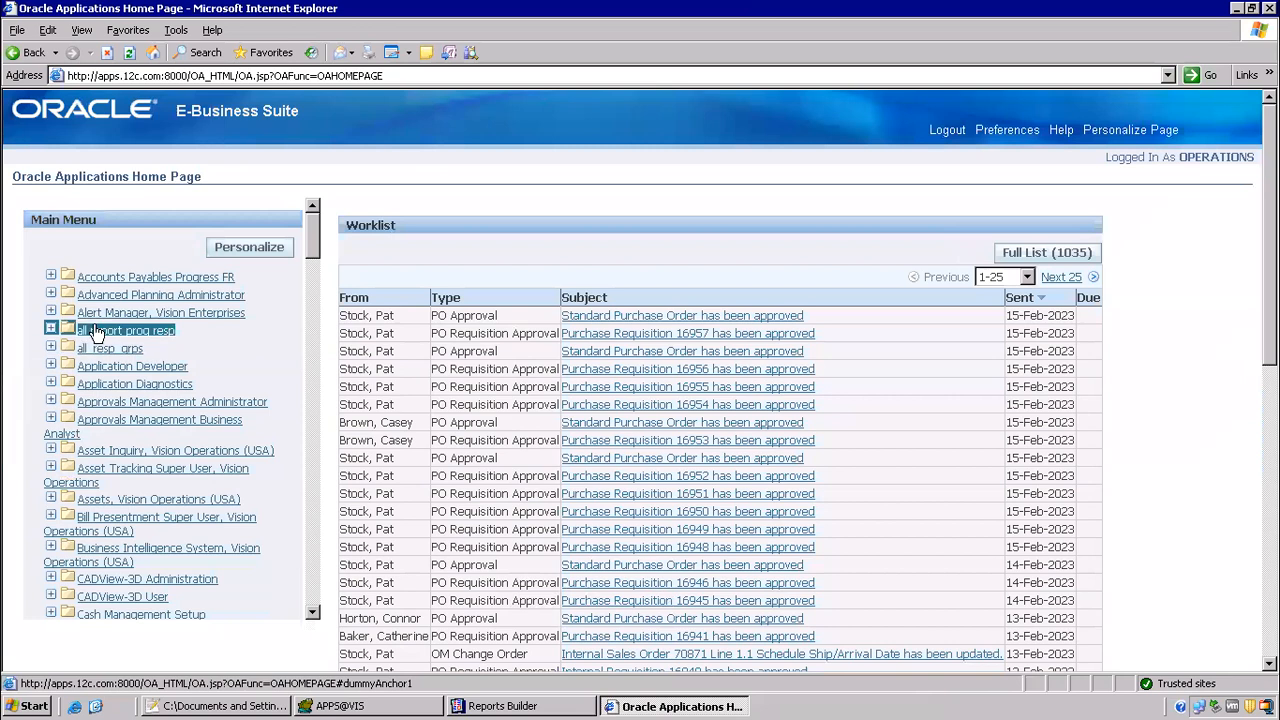
{"action": "left_click", "coordinate": [120, 314]}
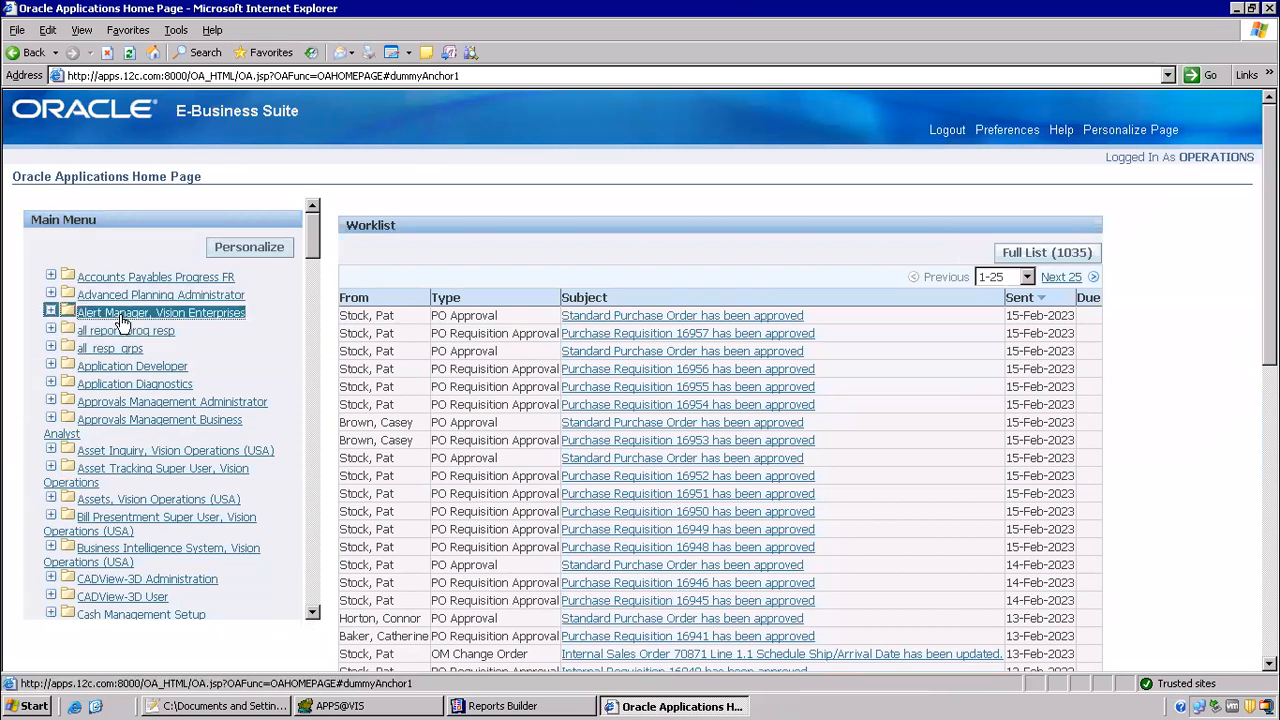
{"action": "left_click", "coordinate": [113, 333]}
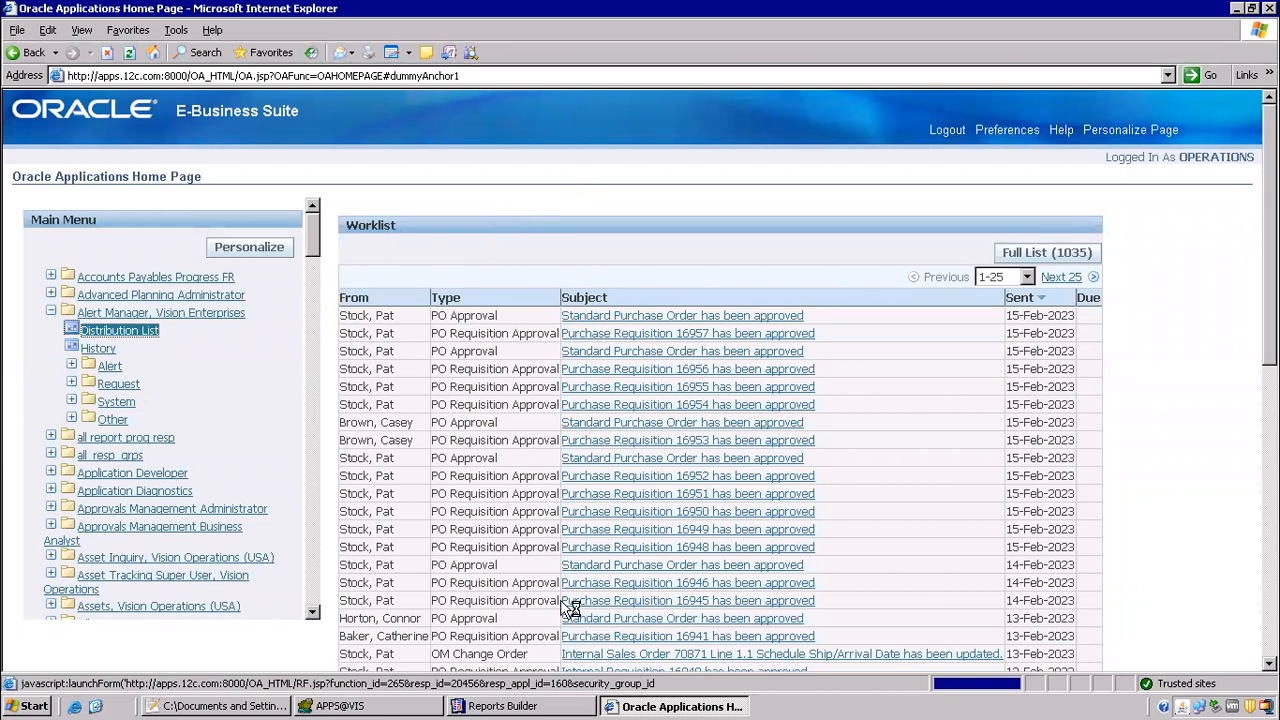
Step: Switch to Reports Builder, cancel the pending report run and dismiss the resulting error message
{"action": "left_click", "coordinate": [528, 707]}
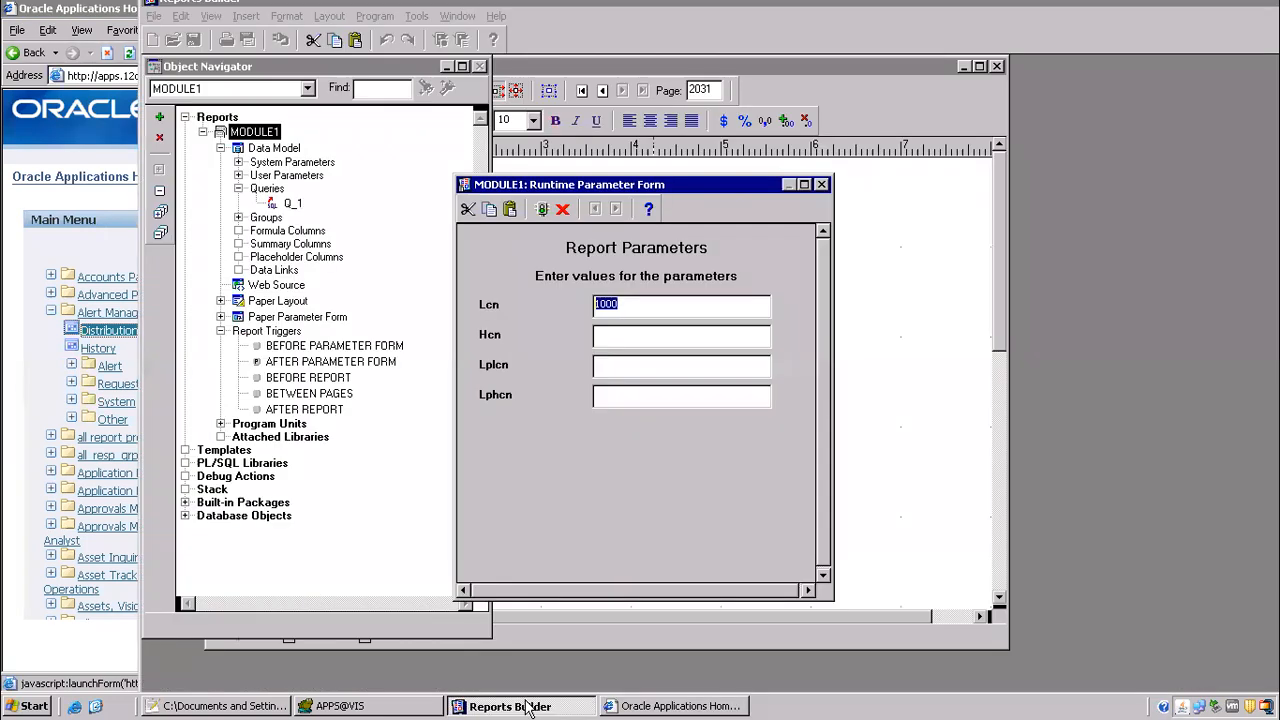
{"action": "left_click", "coordinate": [824, 187]}
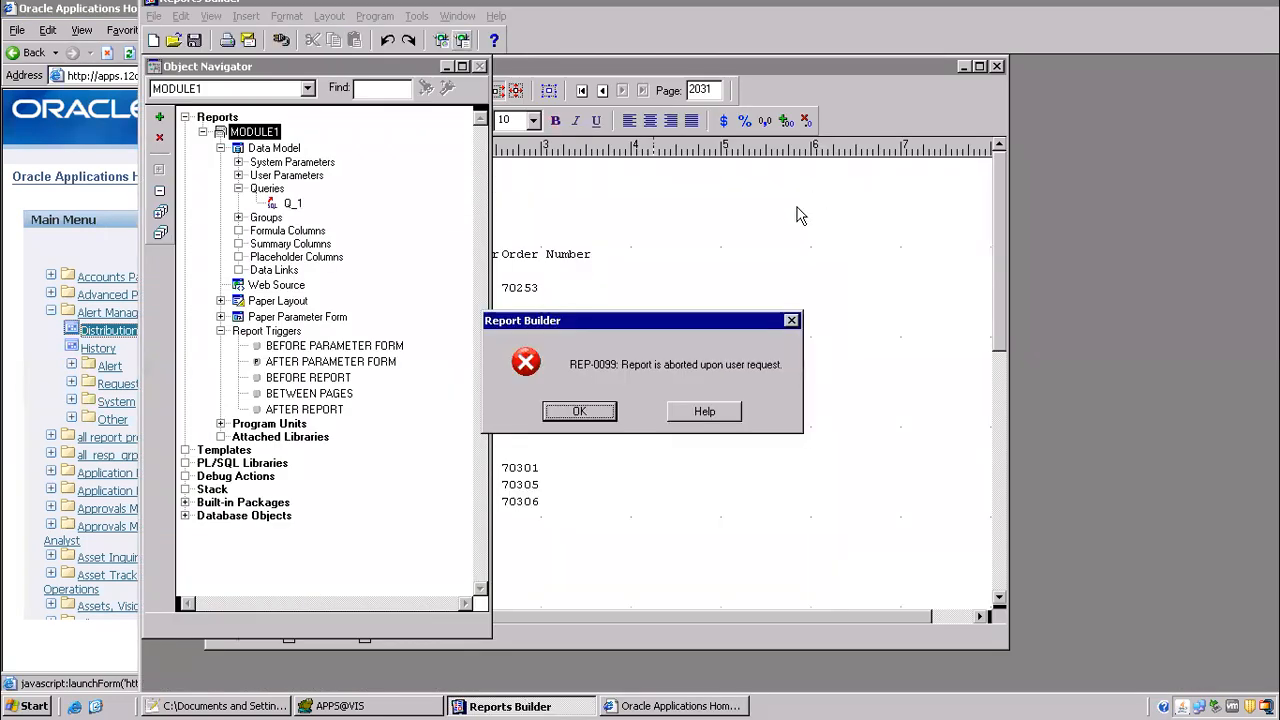
{"action": "left_click", "coordinate": [593, 415]}
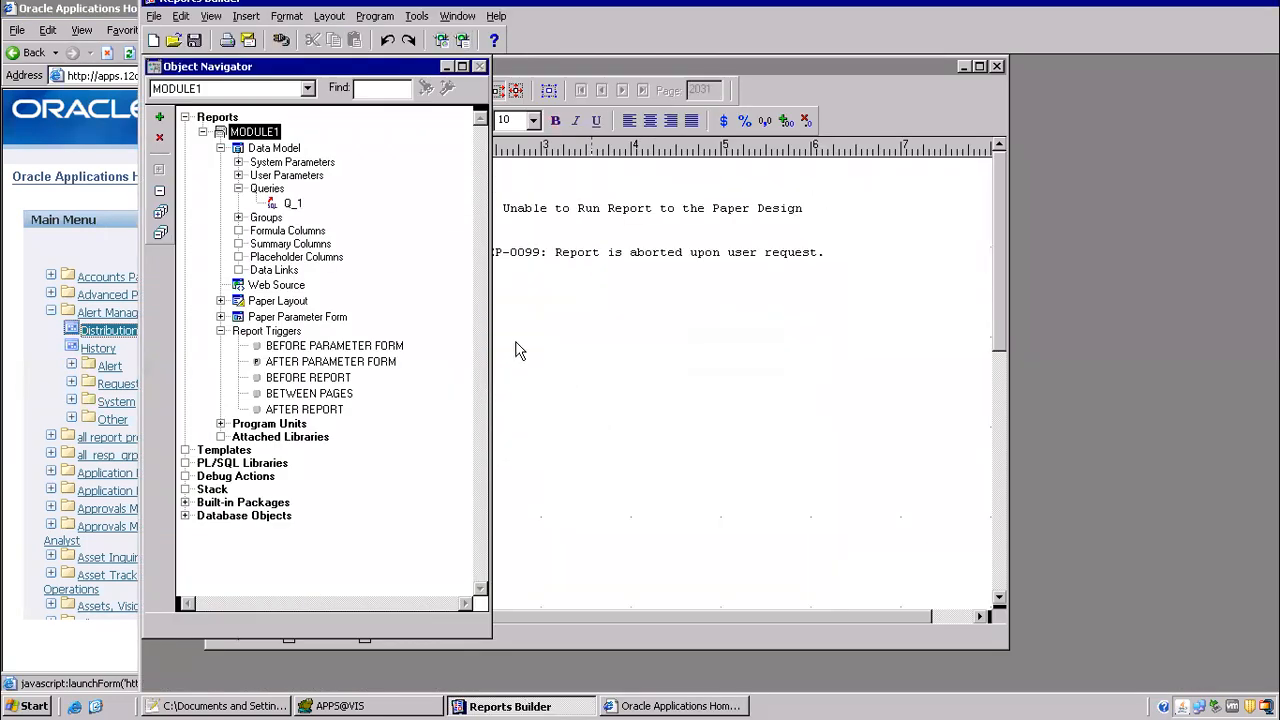
Step: Return to the browser, show the desktop and try to open the Login shortcut again
{"action": "left_click", "coordinate": [690, 707]}
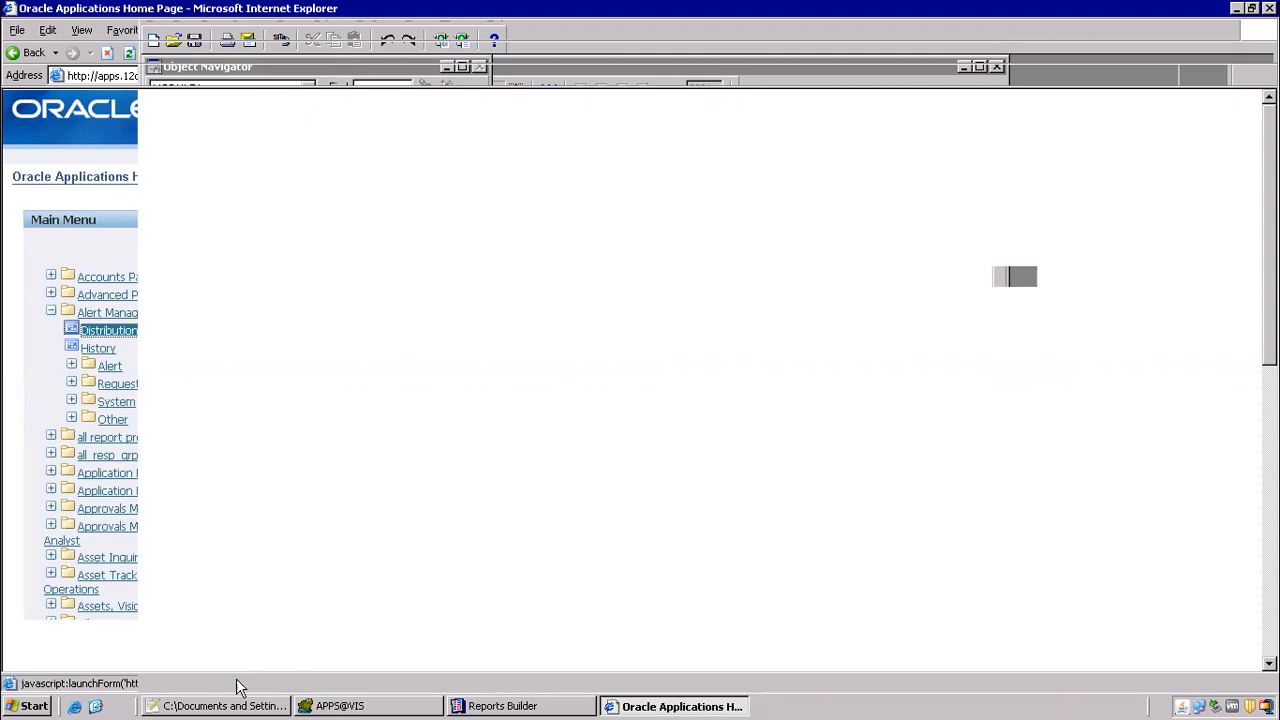
{"action": "left_click", "coordinate": [95, 706]}
{"action": "left_click", "coordinate": [675, 493]}
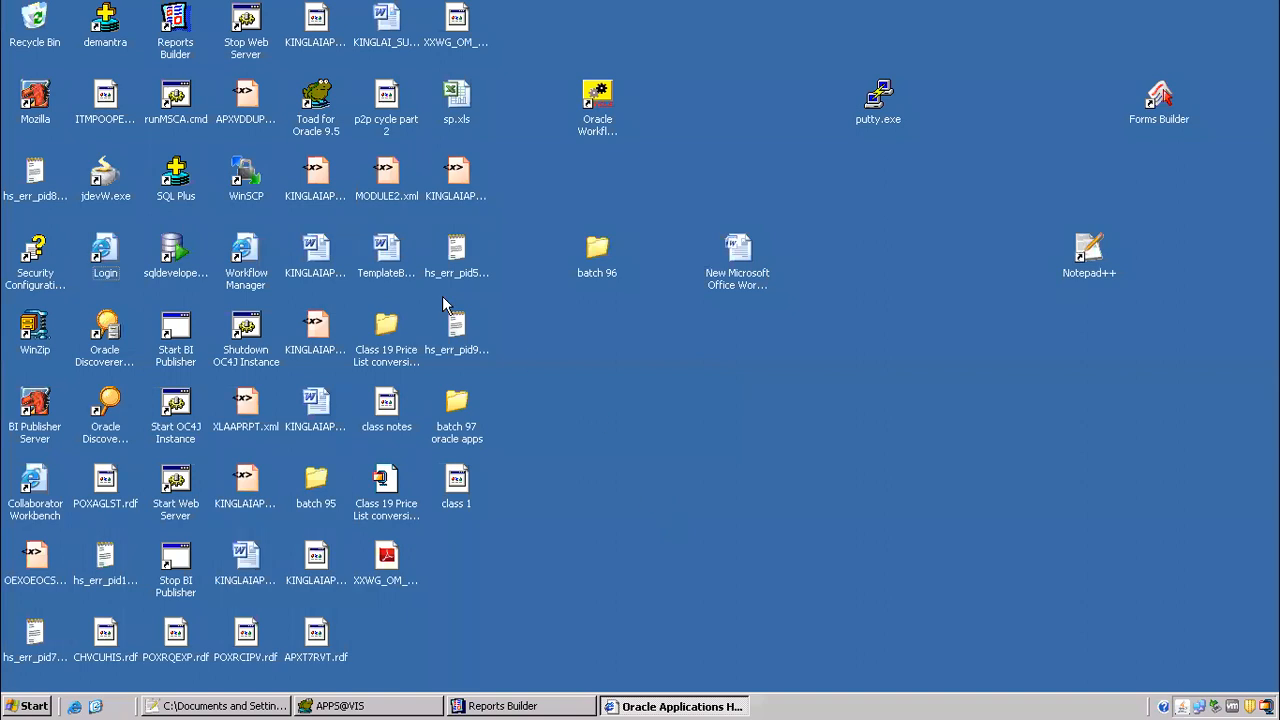
{"action": "left_click", "coordinate": [100, 255]}
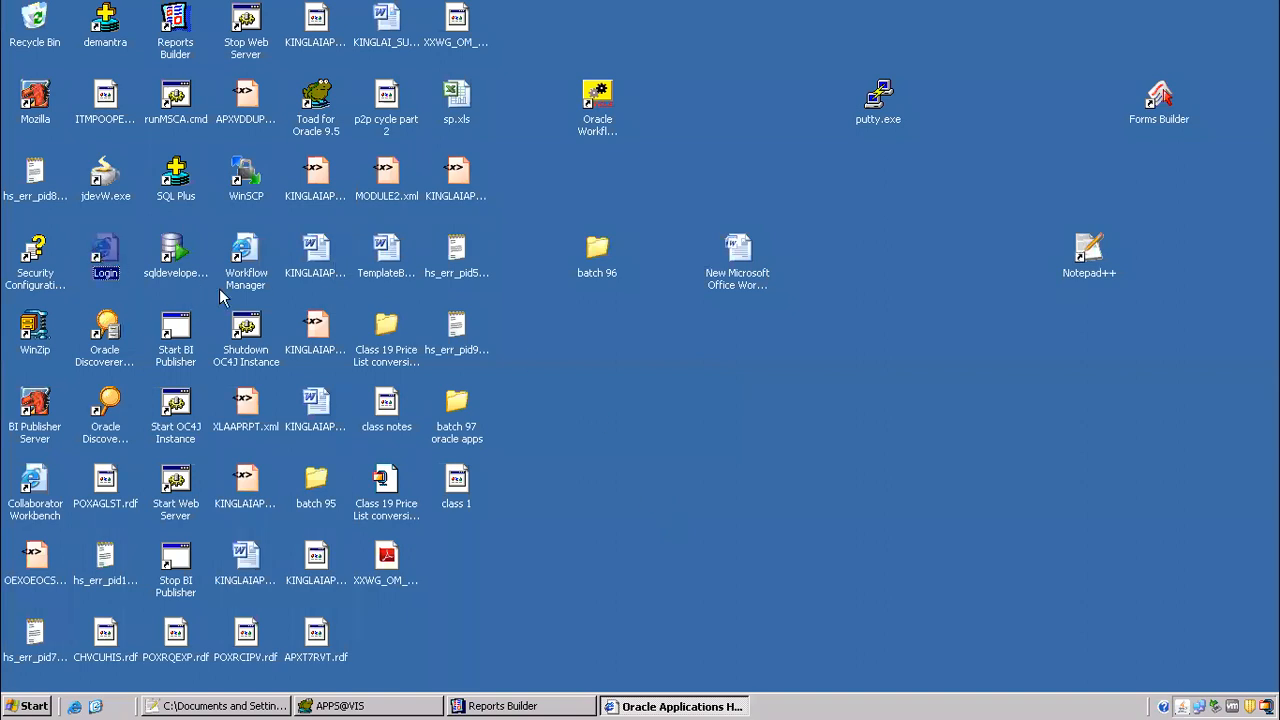
Step: Try to close the unresponsive Oracle Applications browser window and open a new Internet Explorer window
{"action": "right_click", "coordinate": [675, 706]}
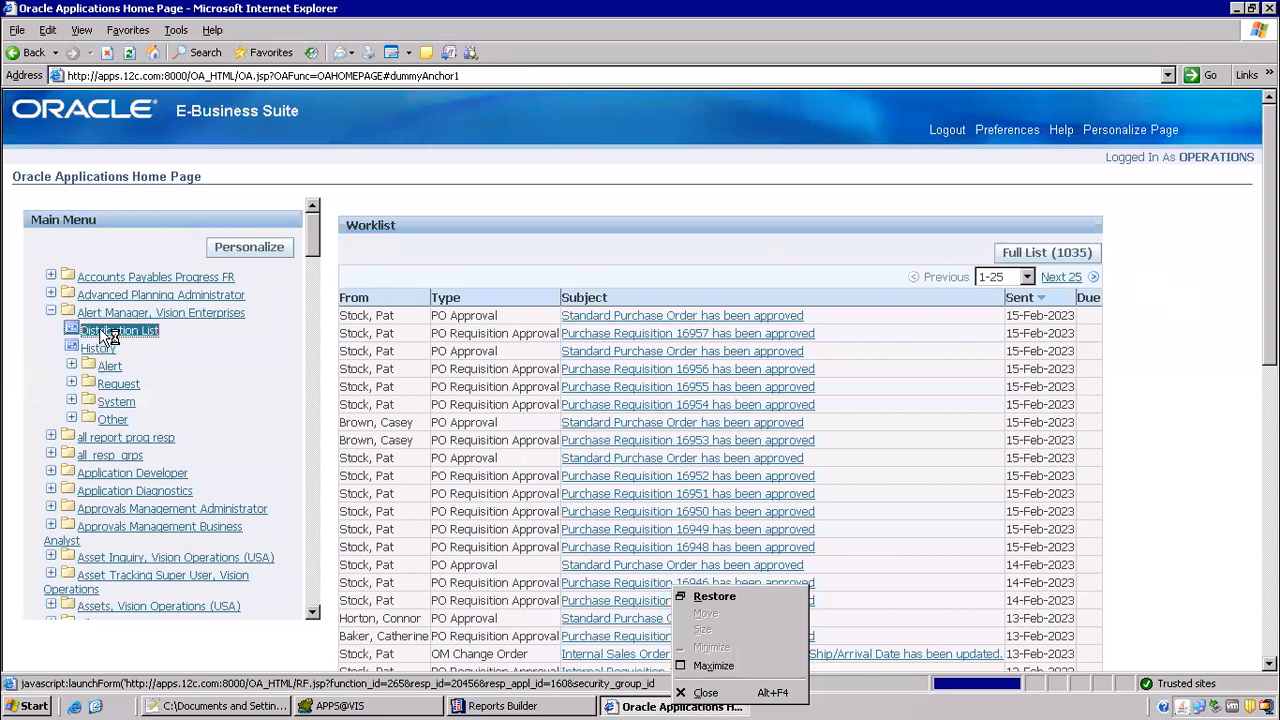
{"action": "left_click", "coordinate": [627, 706]}
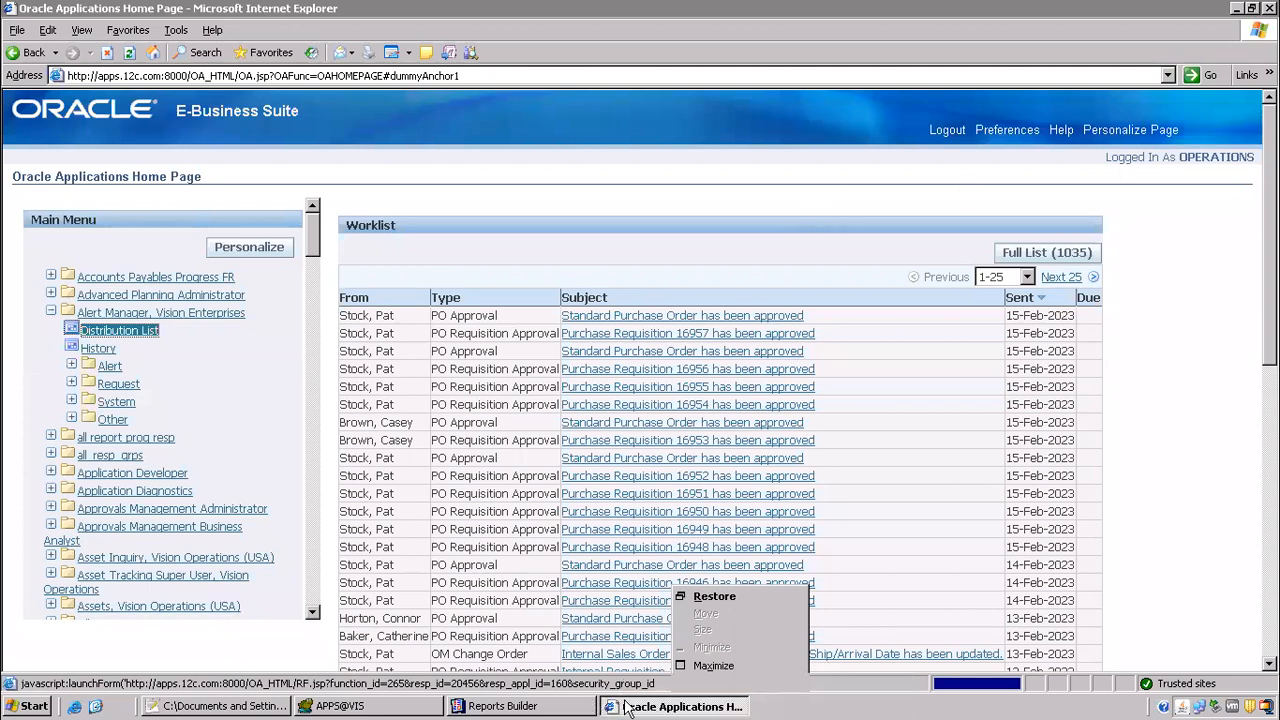
{"action": "left_click", "coordinate": [640, 707]}
{"action": "right_click", "coordinate": [646, 694]}
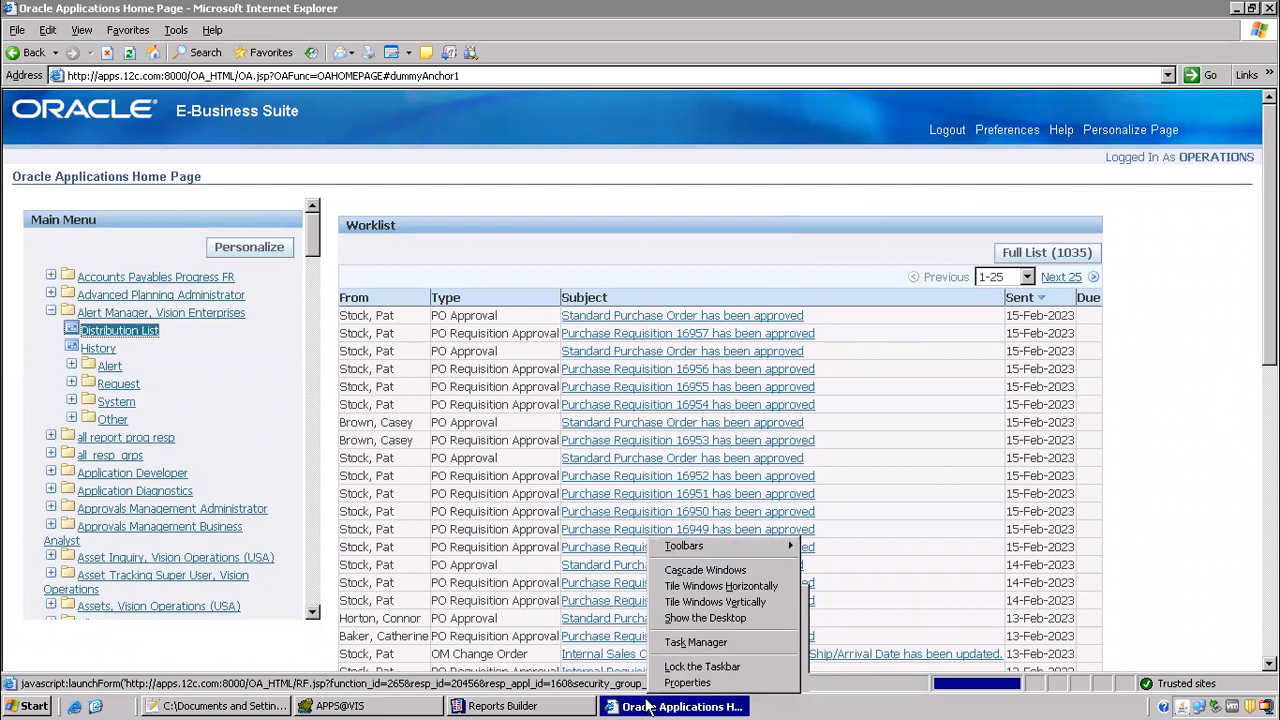
{"action": "right_click", "coordinate": [652, 705]}
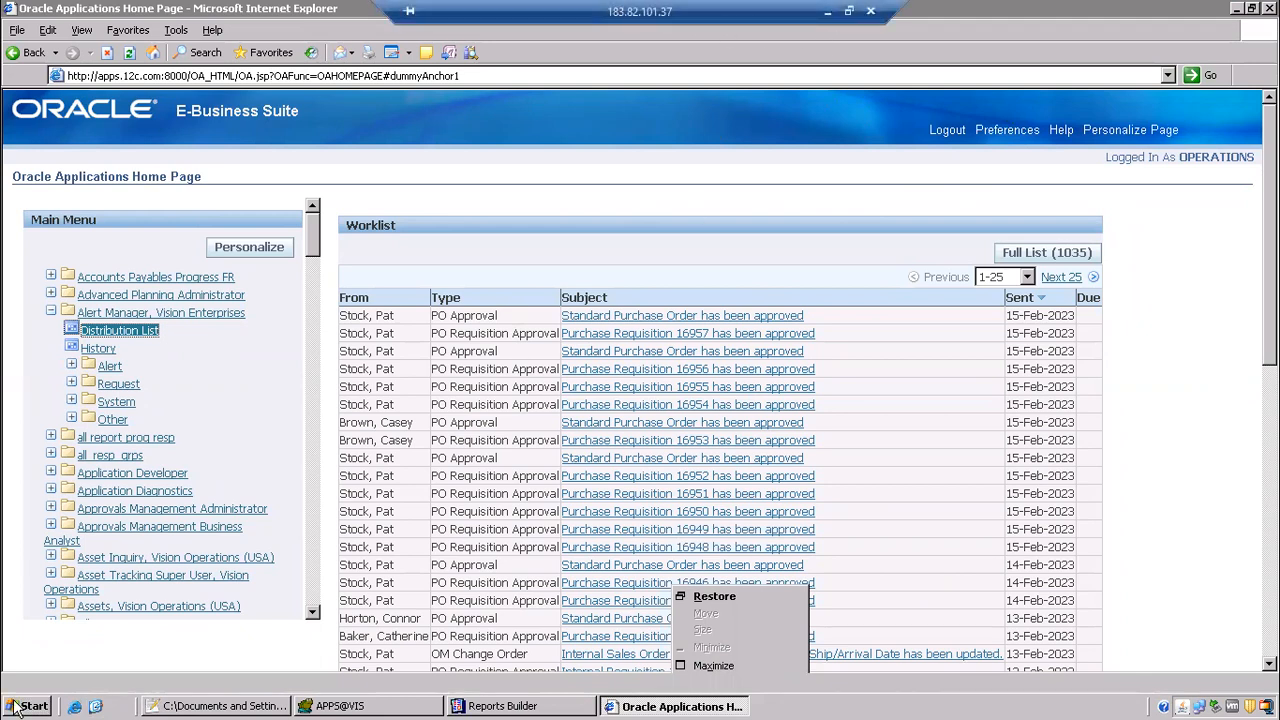
{"action": "left_click", "coordinate": [78, 704]}
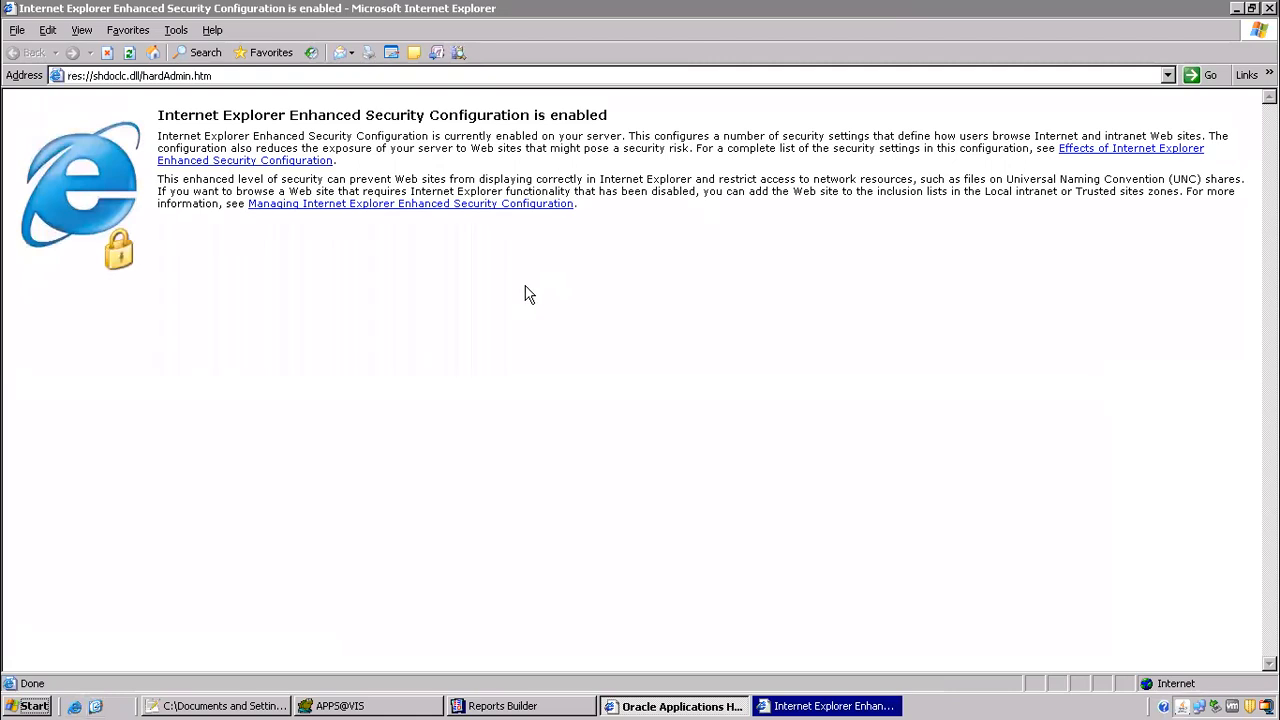
Step: Close the remote desktop session and reconnect to the same computer with the saved credentials
{"action": "mouse_move", "coordinate": [714, 3]}
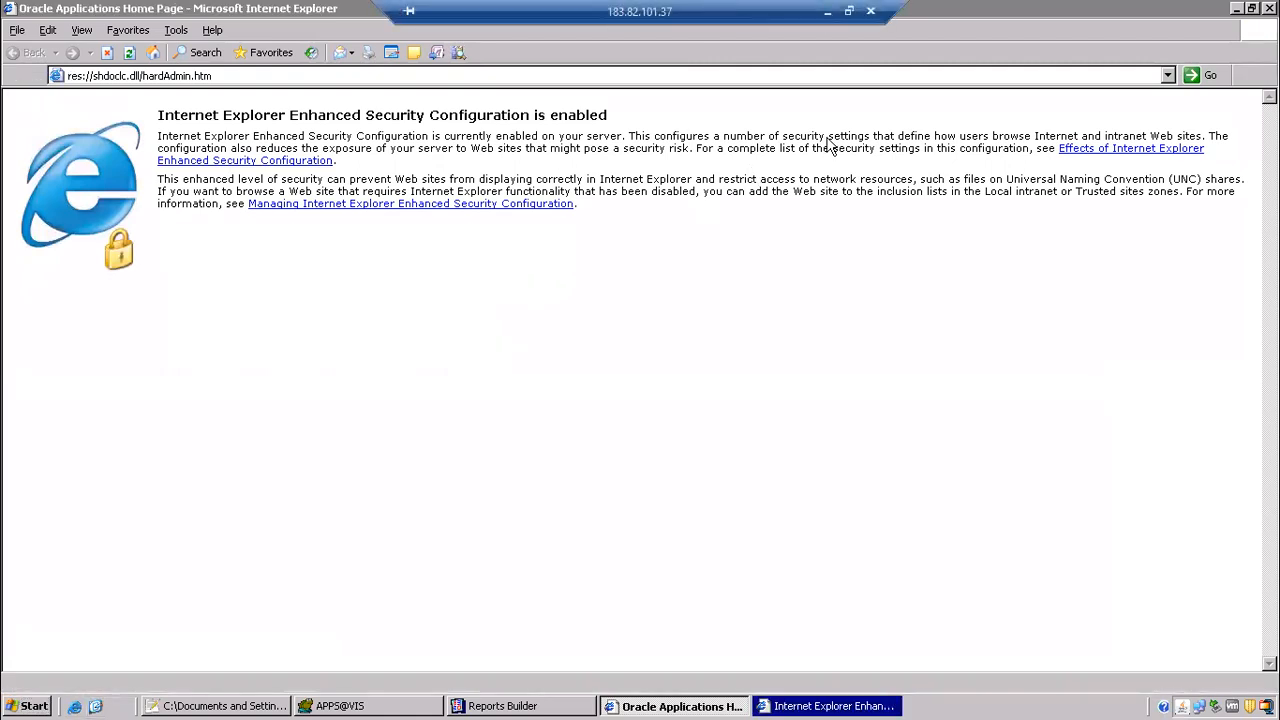
{"action": "left_click", "coordinate": [872, 14]}
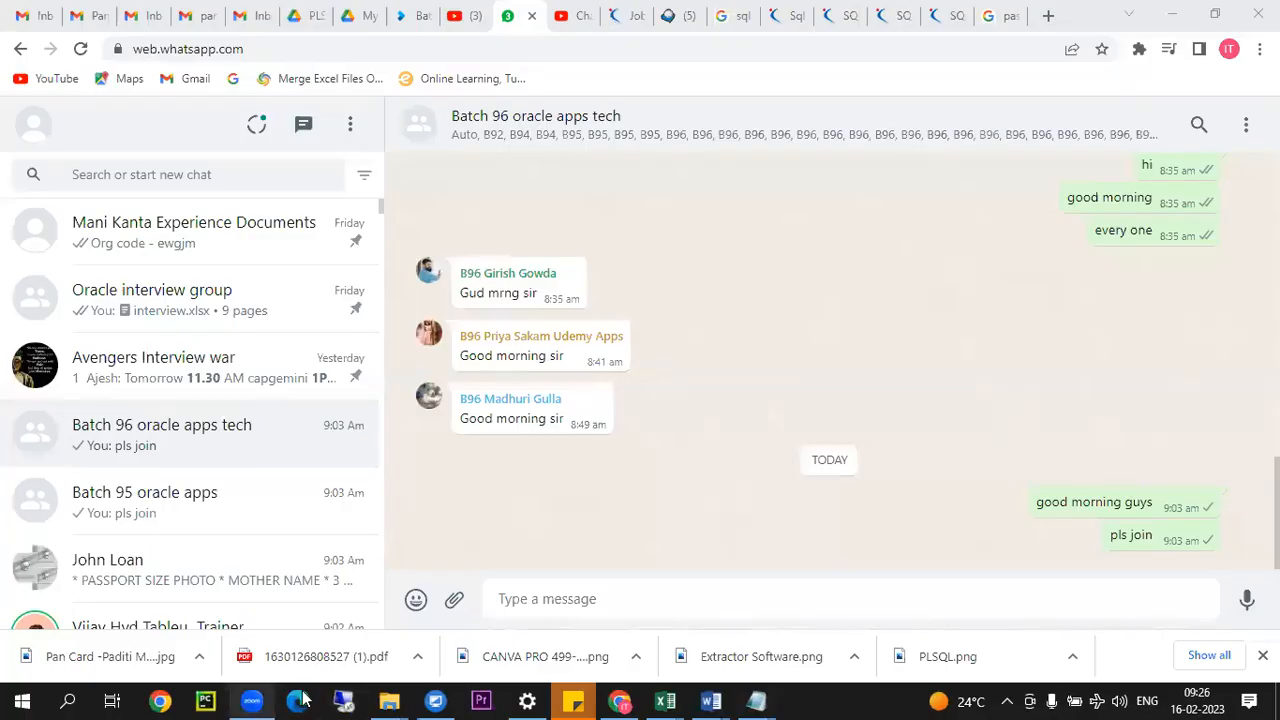
{"action": "left_click", "coordinate": [346, 700]}
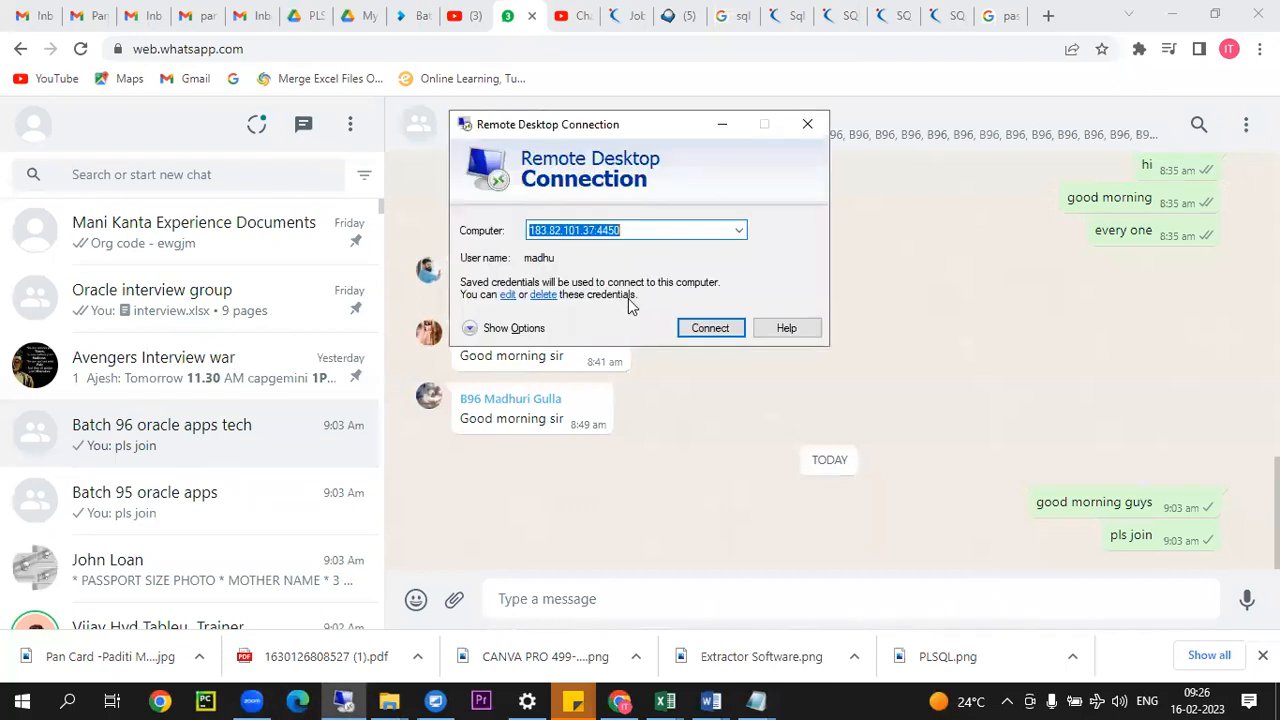
{"action": "left_click", "coordinate": [701, 330]}
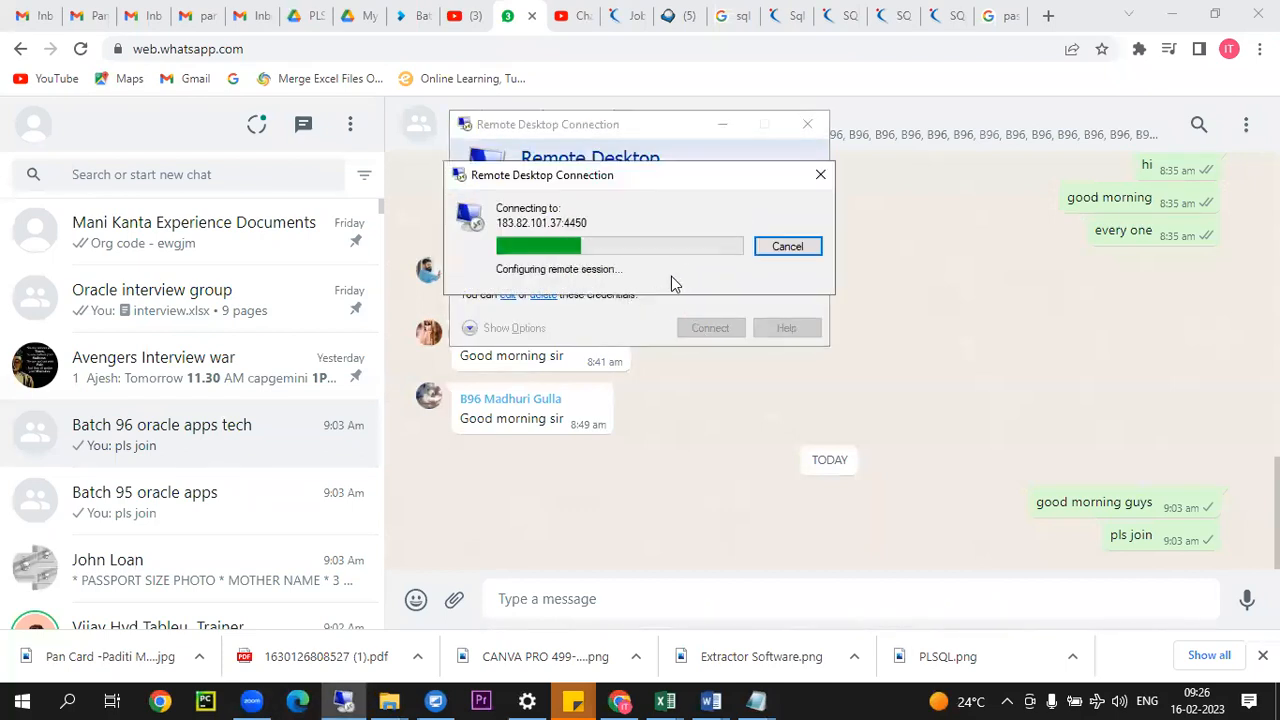
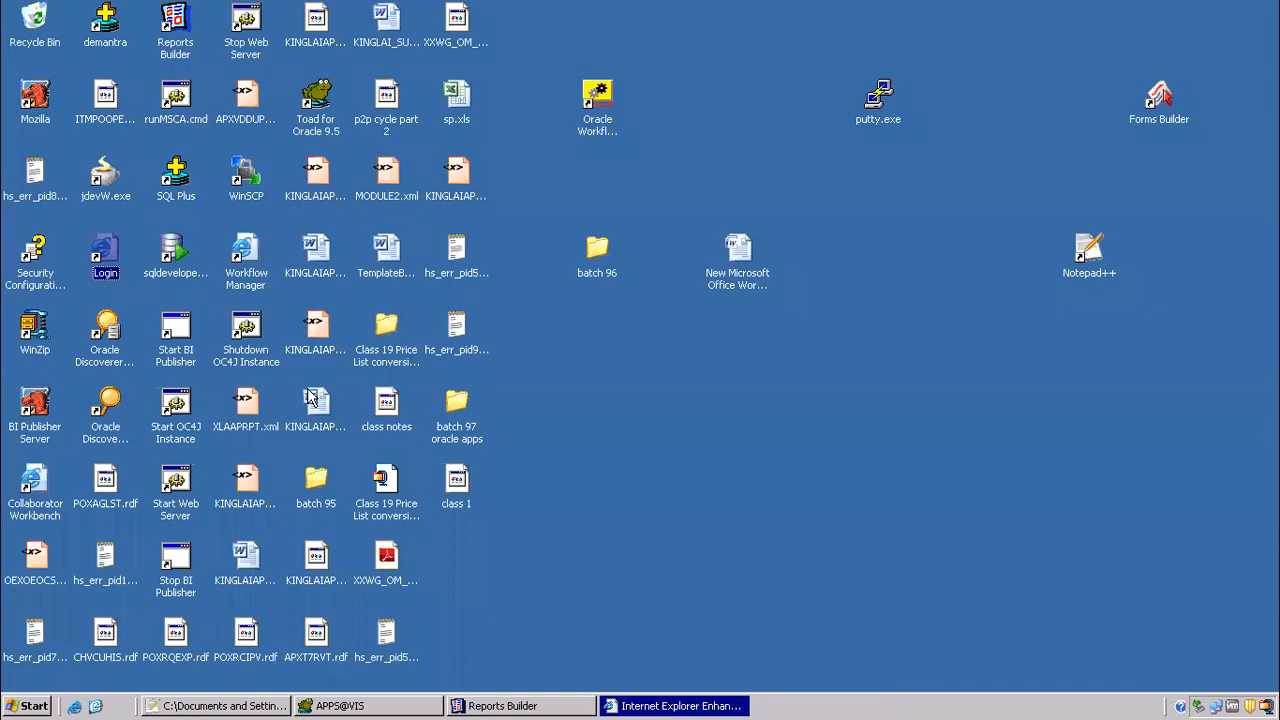
Step: Close the leftover Internet Explorer security information window and reopen the Login shortcut in a maximized browser window
{"action": "left_click", "coordinate": [688, 695]}
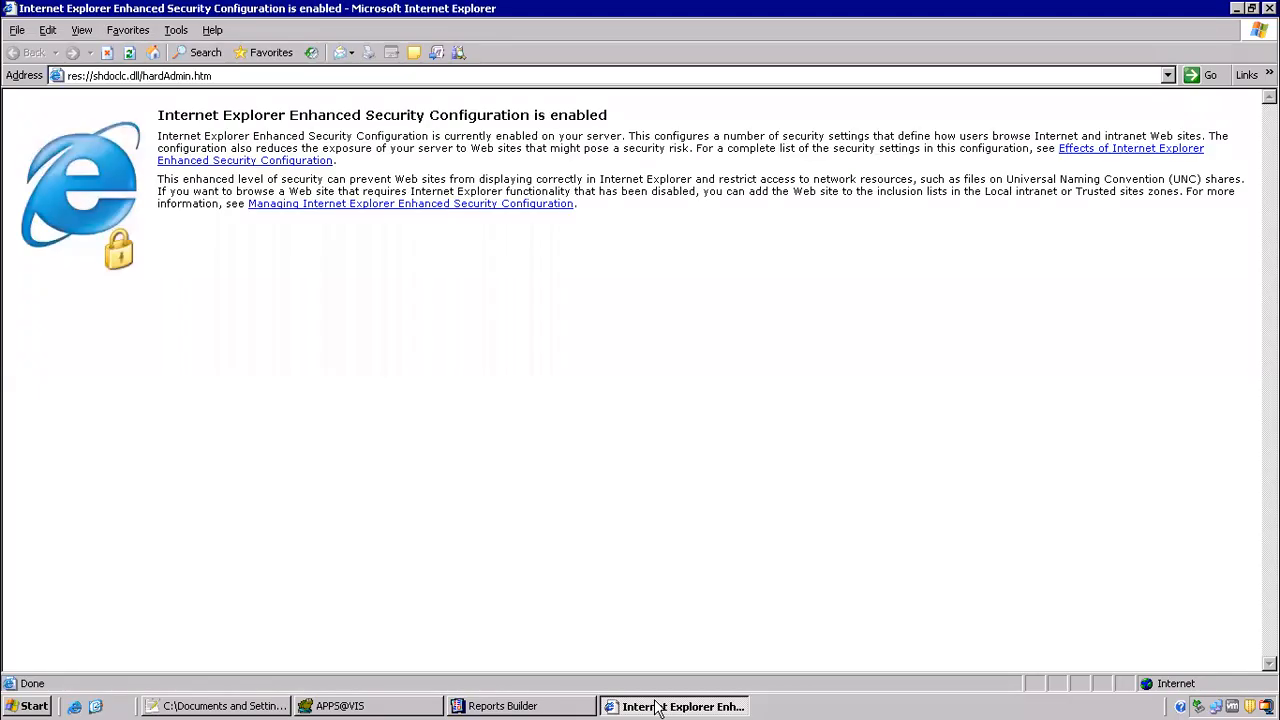
{"action": "right_click", "coordinate": [688, 695]}
{"action": "left_click", "coordinate": [690, 688]}
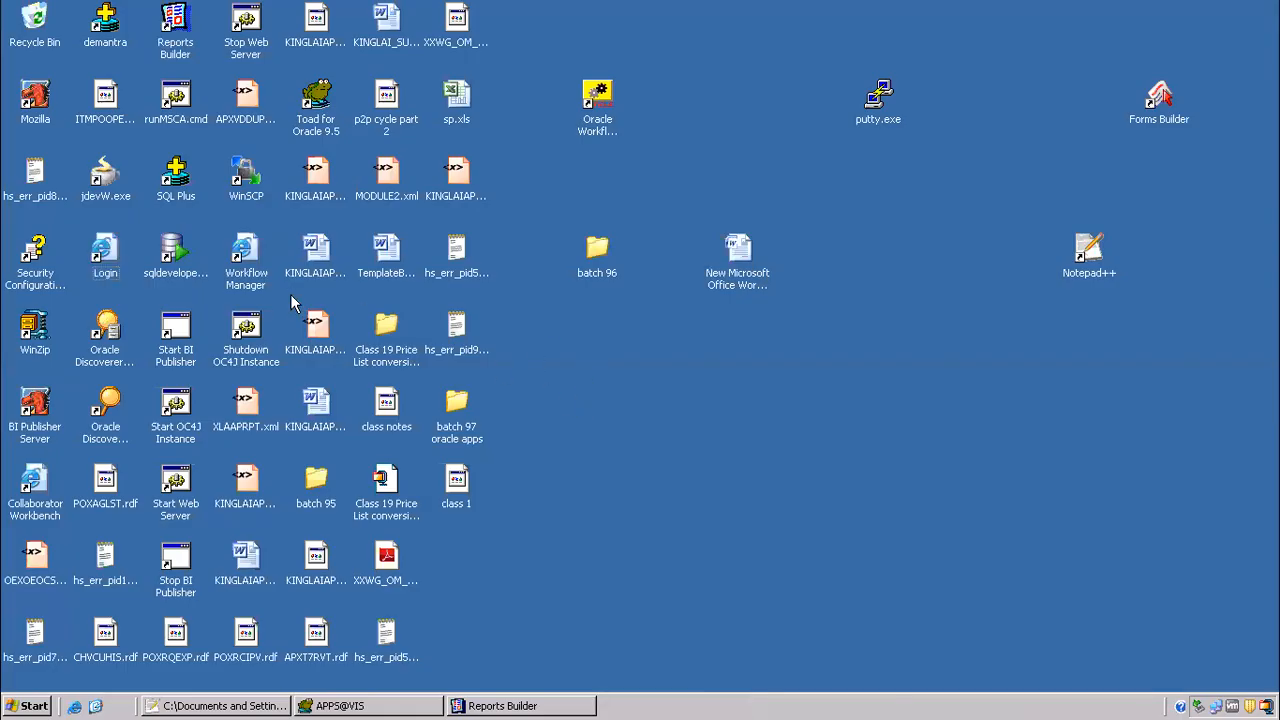
{"action": "double_click", "coordinate": [108, 254]}
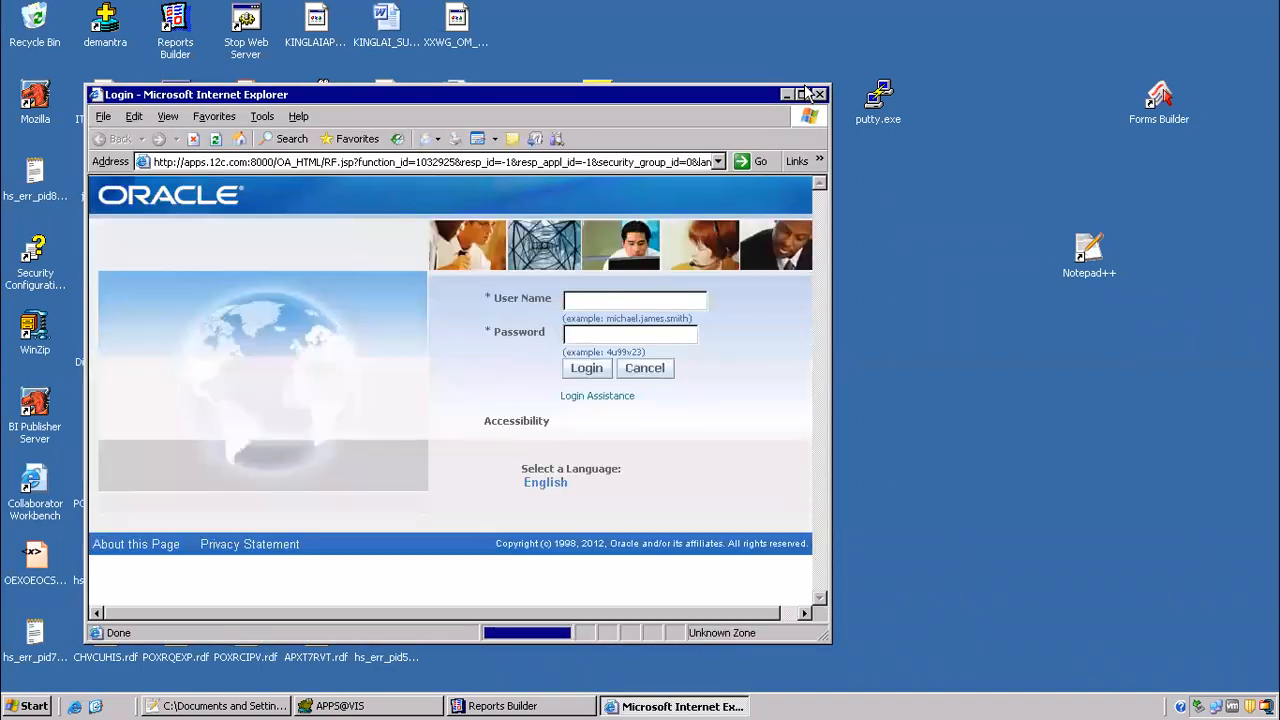
{"action": "left_click", "coordinate": [804, 93]}
Step: Log in to Oracle E-Business Suite as operations with the account password
{"action": "left_click", "coordinate": [615, 215]}
{"action": "type", "text": "operations"}
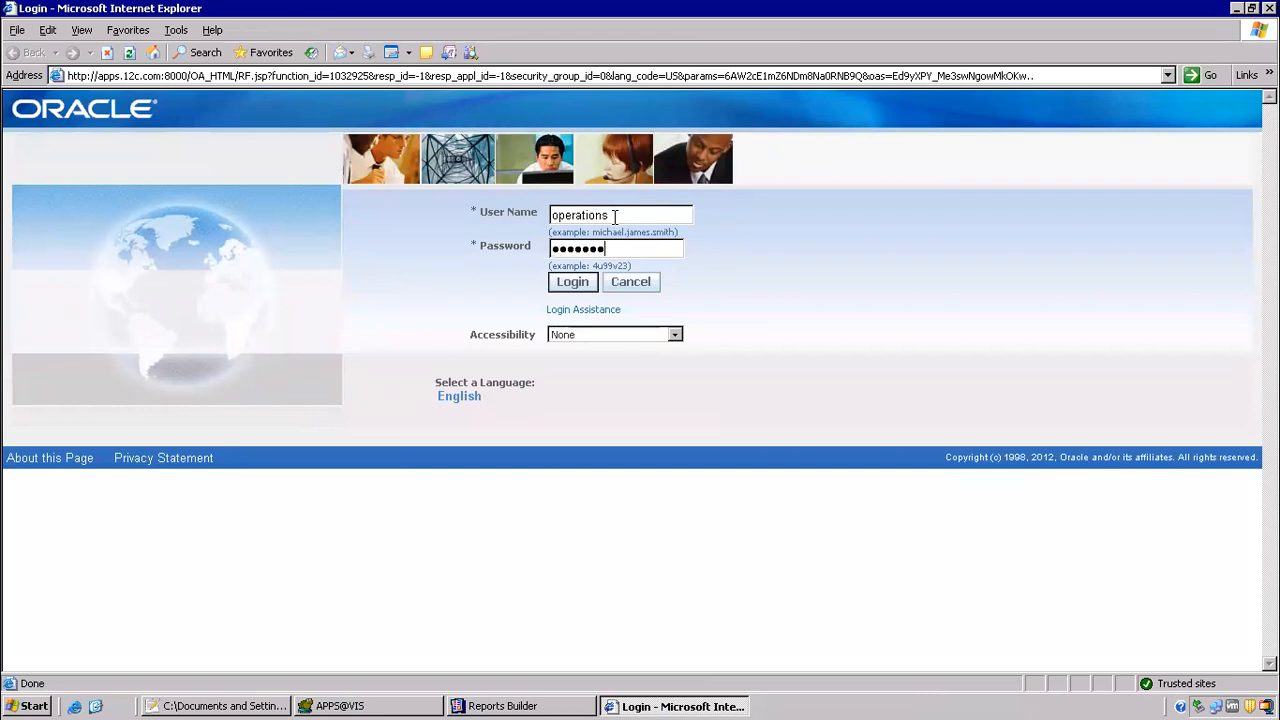
{"action": "key", "text": "Return"}
Step: Open the Distribution Lists form from the Alert Manager, Vision Enterprises responsibility
{"action": "left_click", "coordinate": [105, 333]}
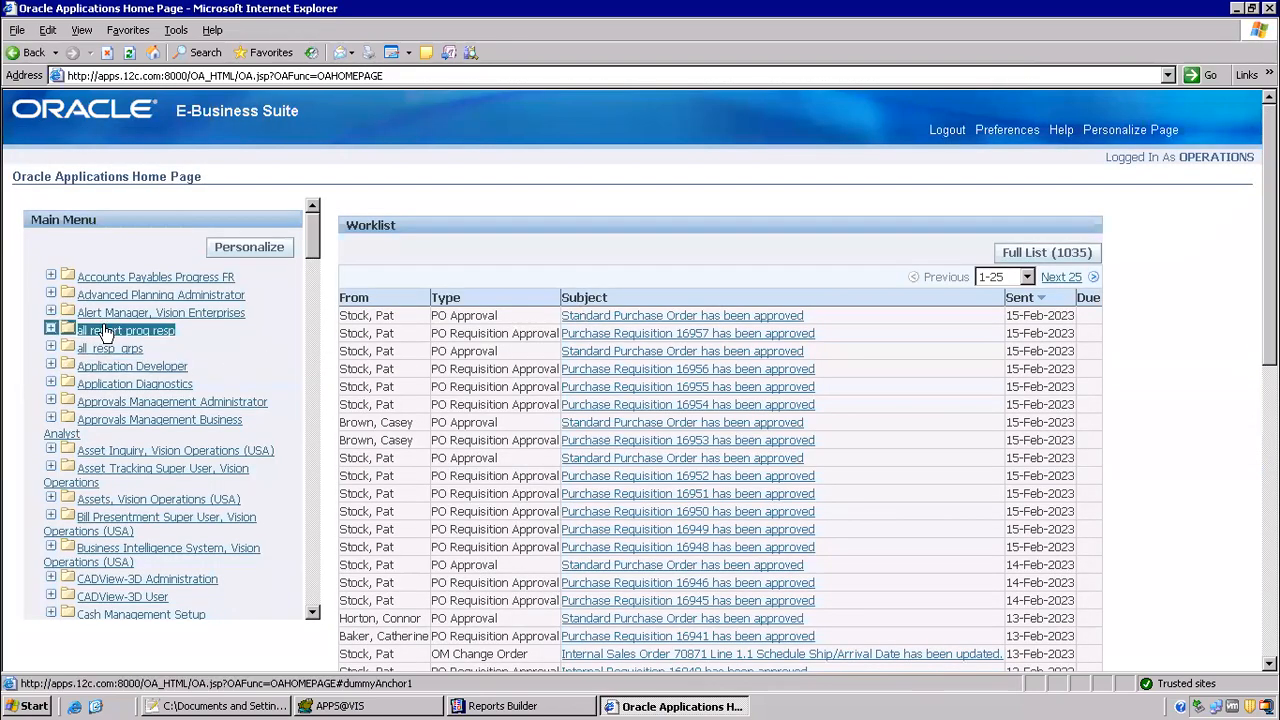
{"action": "left_click", "coordinate": [110, 313]}
{"action": "left_click", "coordinate": [113, 341]}
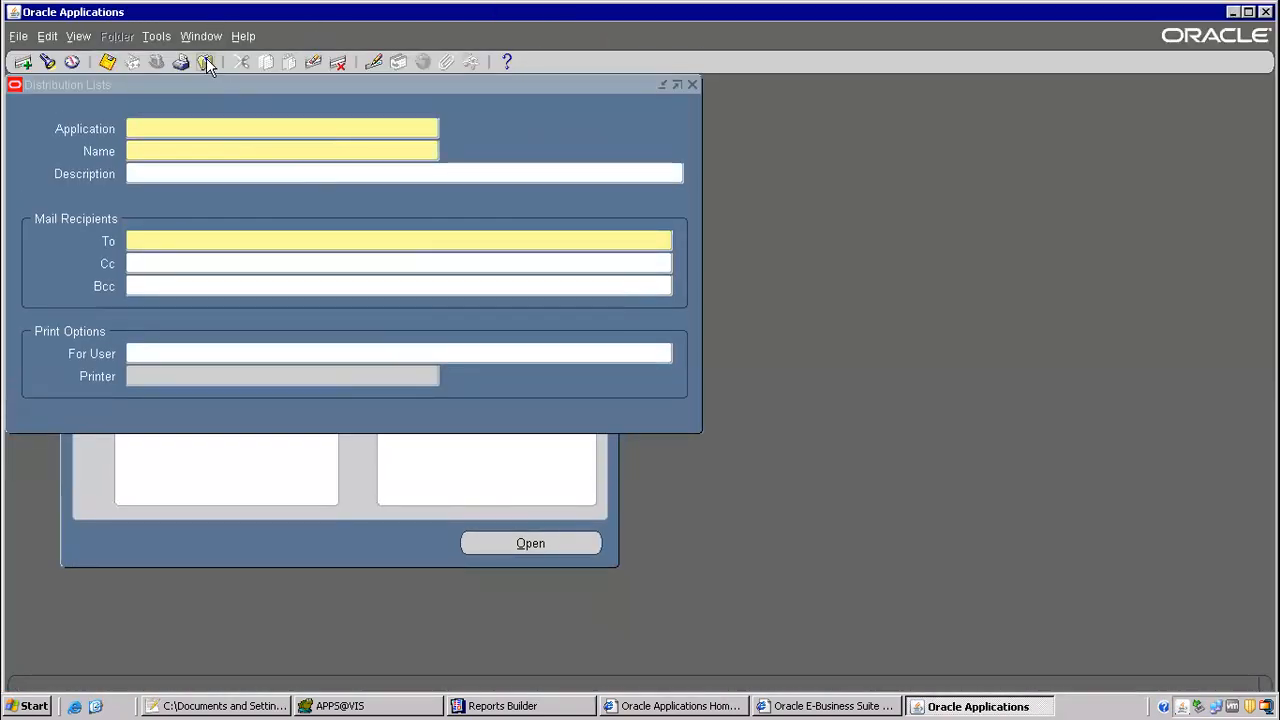
Step: Close the Distribution Lists form and switch to the Payables, Vision Operations (USA) responsibility
{"action": "left_click", "coordinate": [206, 58]}
{"action": "left_click", "coordinate": [155, 62]}
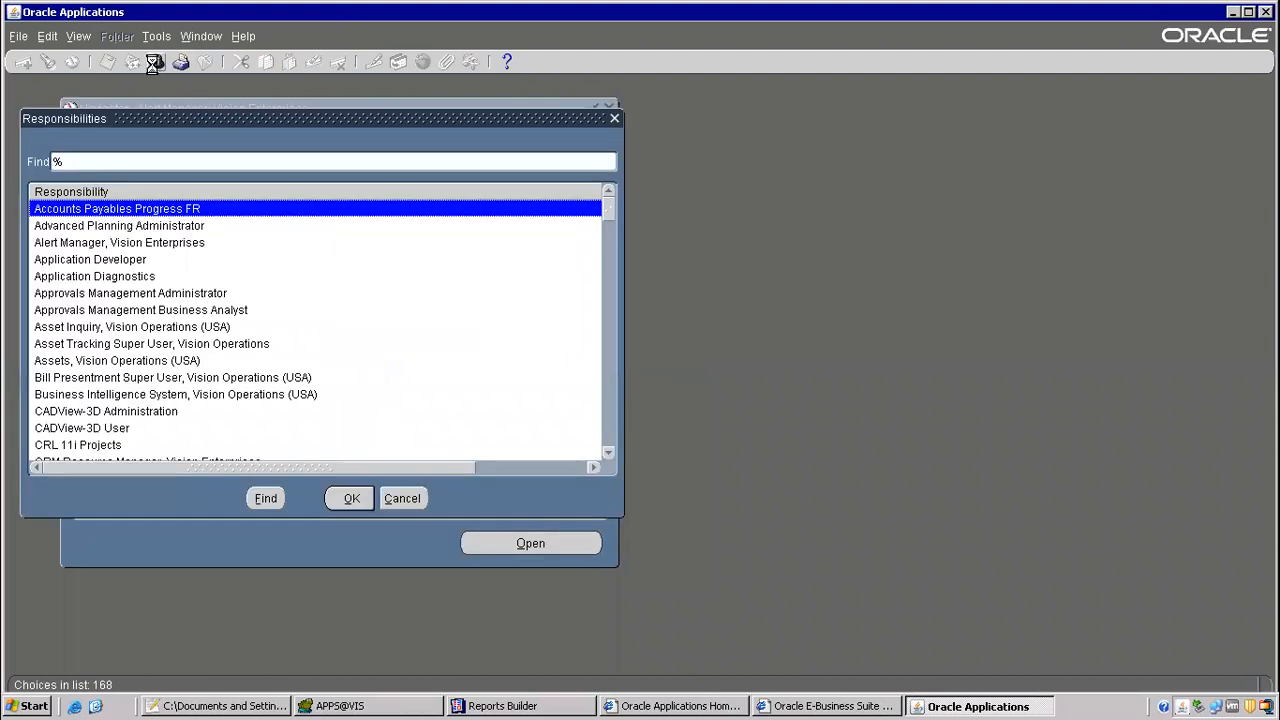
{"action": "type", "text": "pay"}
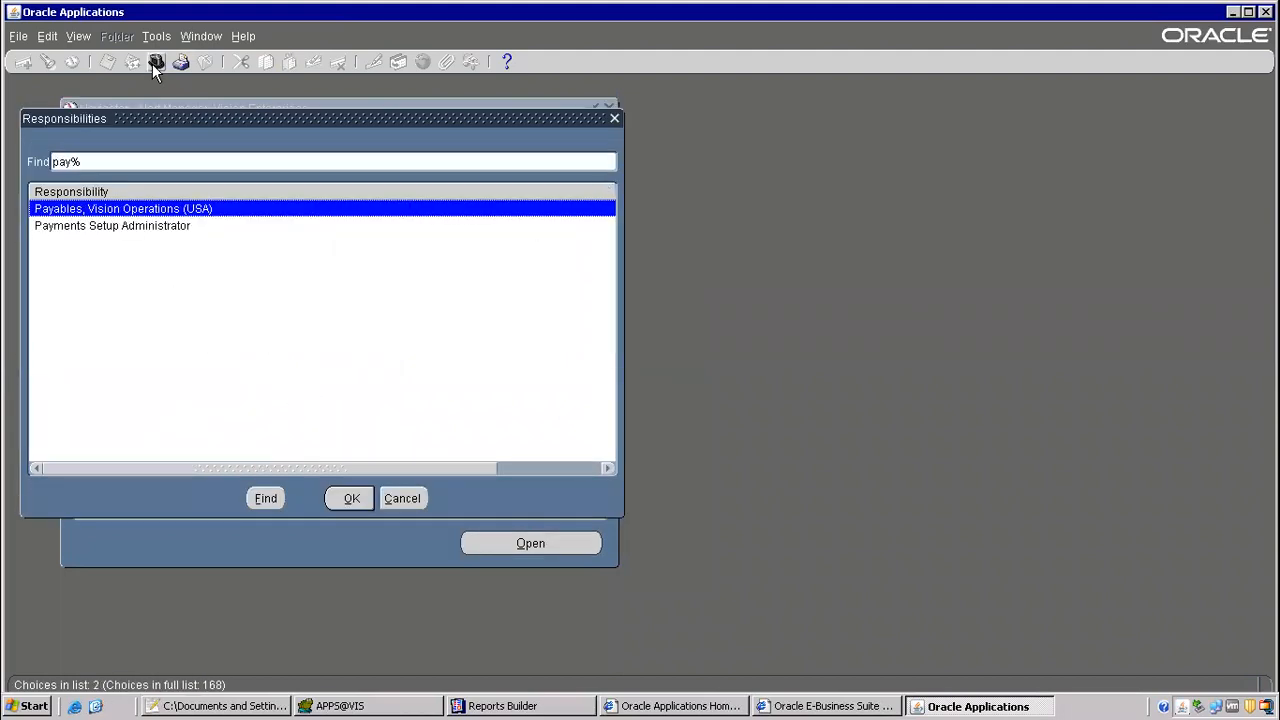
{"action": "double_click", "coordinate": [95, 207]}
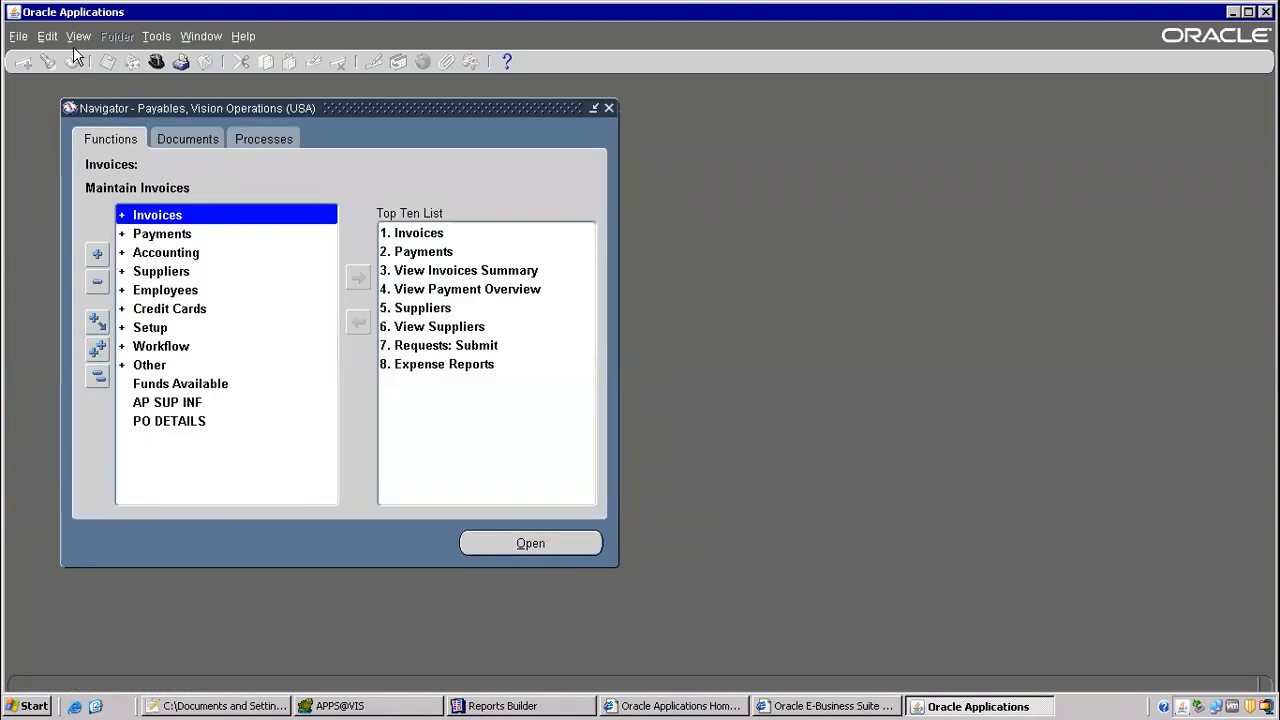
Step: Open the concurrent requests form and start submitting a new single request
{"action": "left_click", "coordinate": [78, 36]}
{"action": "left_click", "coordinate": [84, 276]}
{"action": "left_click", "coordinate": [247, 489]}
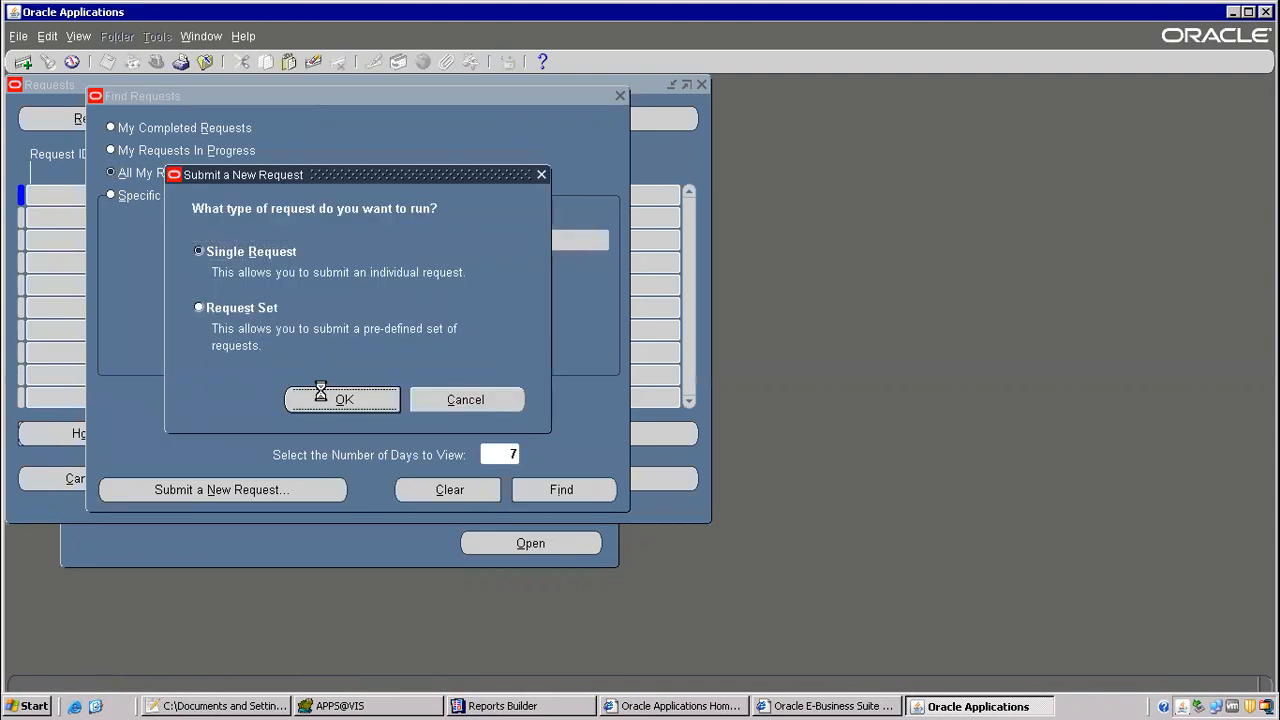
{"action": "left_click", "coordinate": [323, 397]}
Step: Try to find the report by entering void and void pay as the request name, cancelling the report list each time
{"action": "type", "text": "void"}
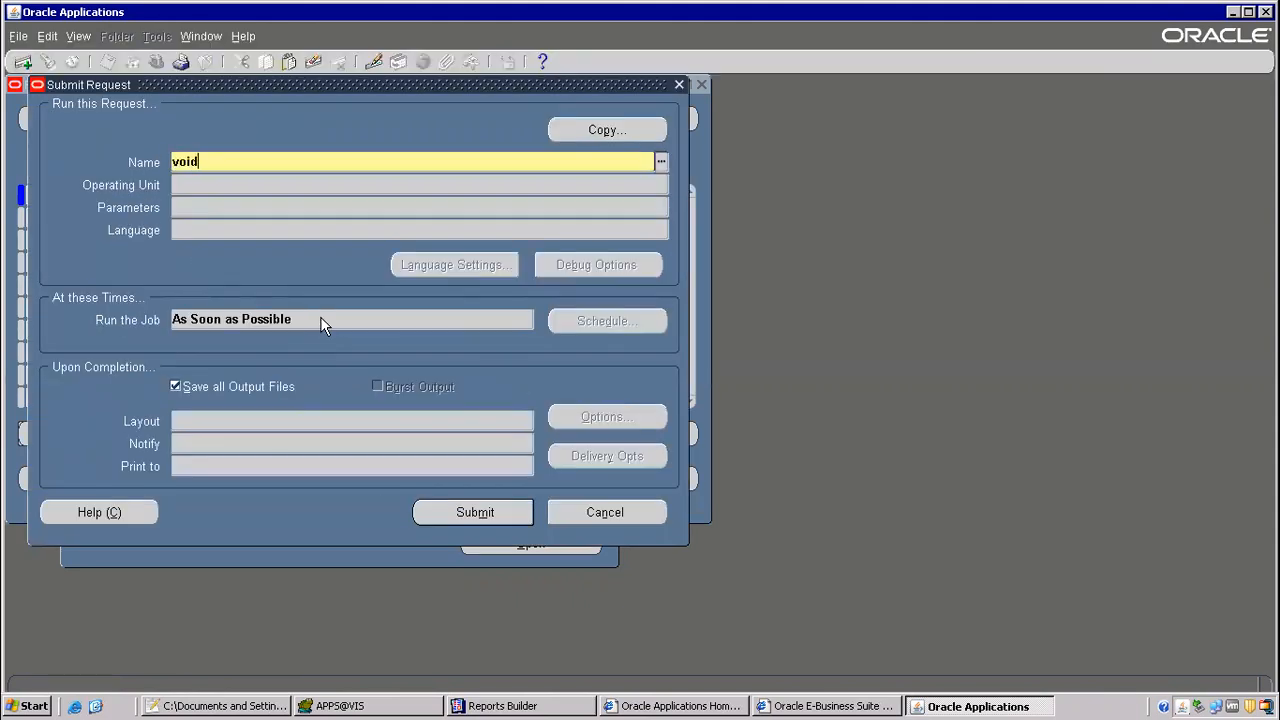
{"action": "key", "text": "Tab"}
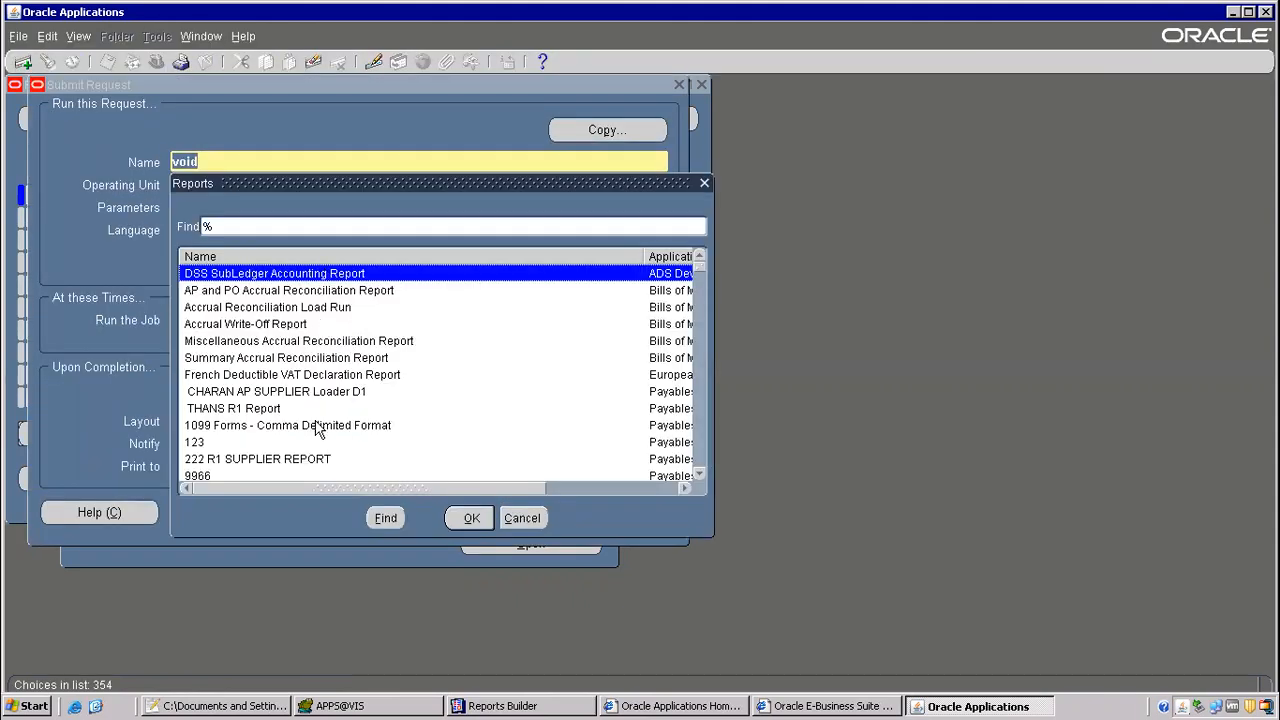
{"action": "left_click", "coordinate": [520, 518]}
{"action": "left_click", "coordinate": [264, 162]}
{"action": "type", "text": "pa"}
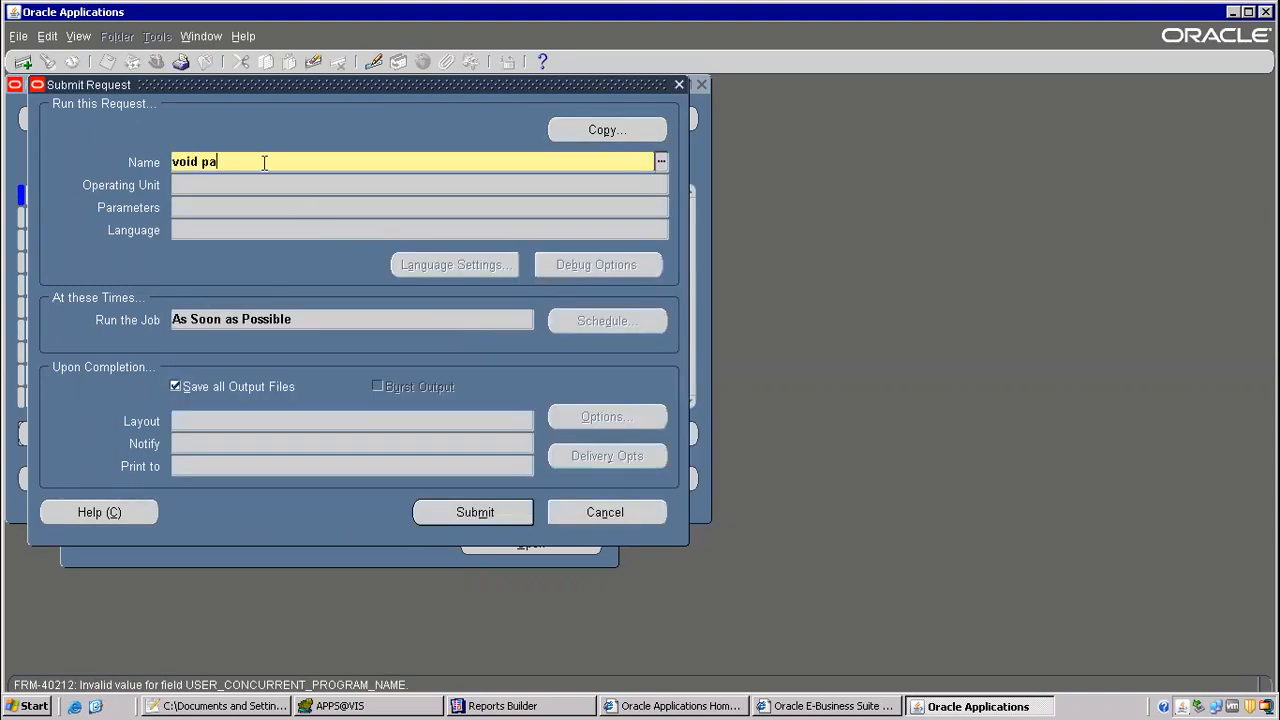
{"action": "type", "text": "y"}
{"action": "key", "text": "Tab"}
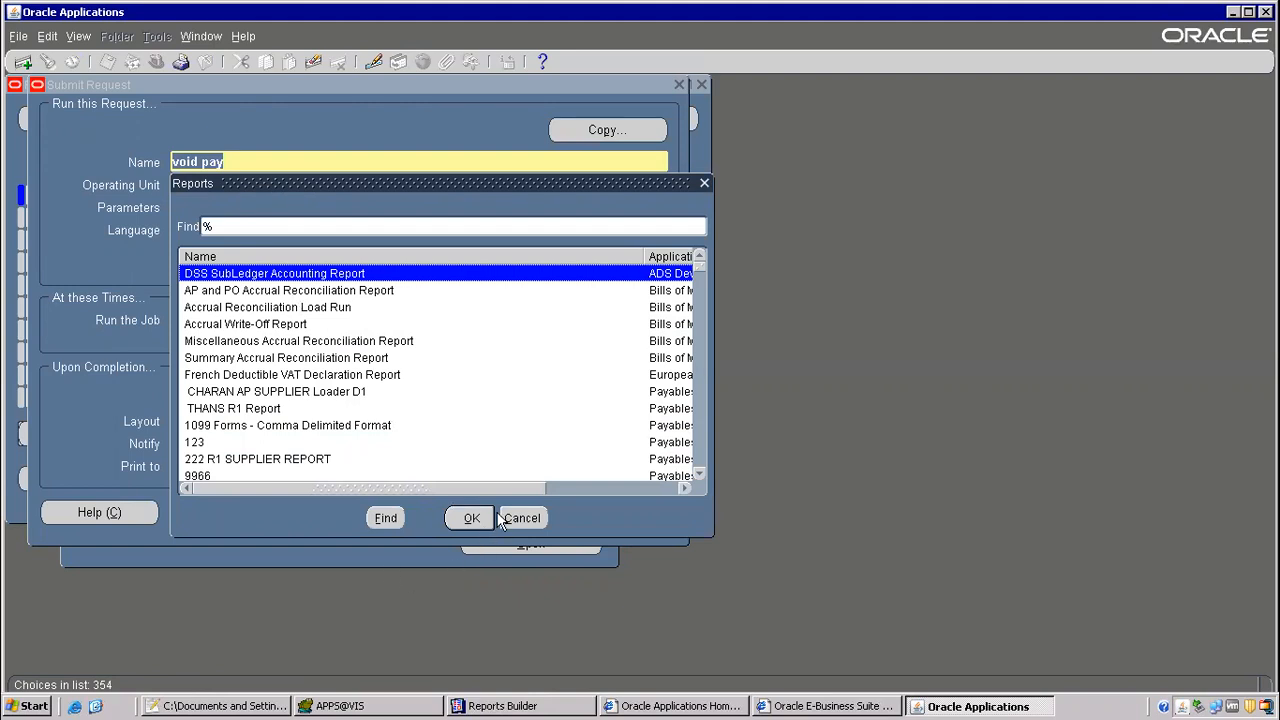
{"action": "scroll", "coordinate": [296, 435], "scroll_direction": "down", "scroll_amount": 3}
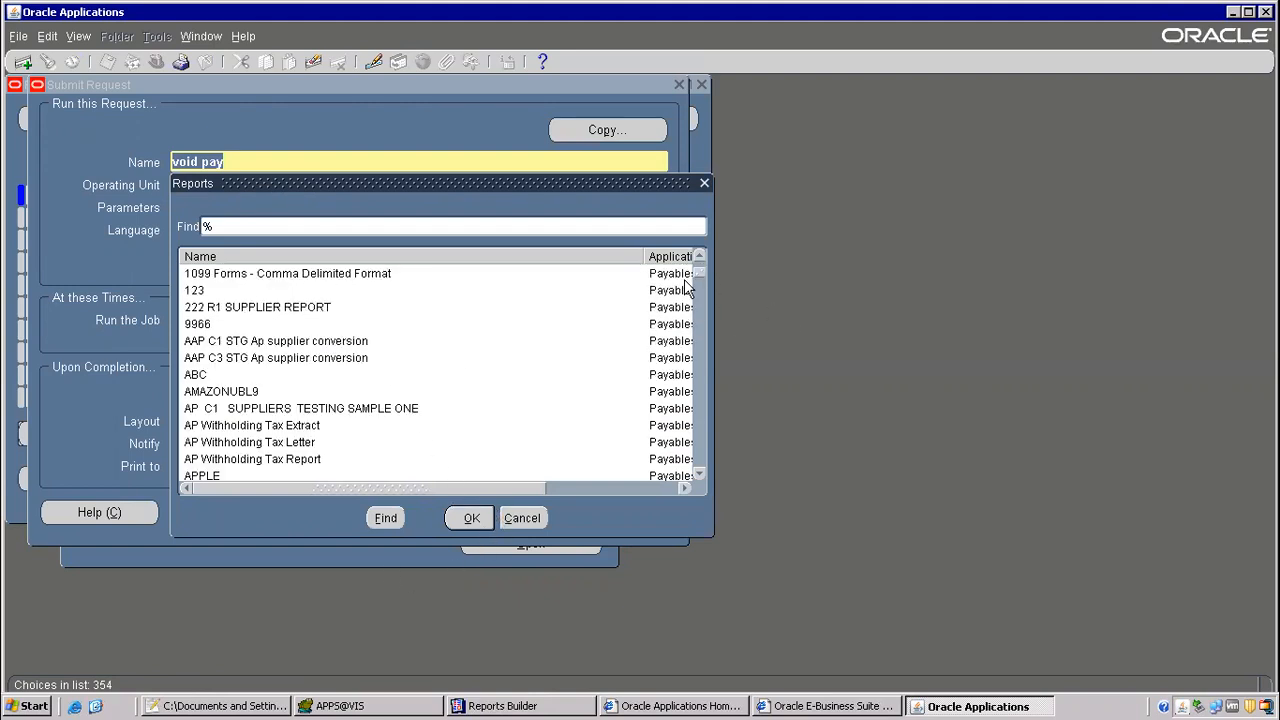
{"action": "left_click", "coordinate": [522, 518]}
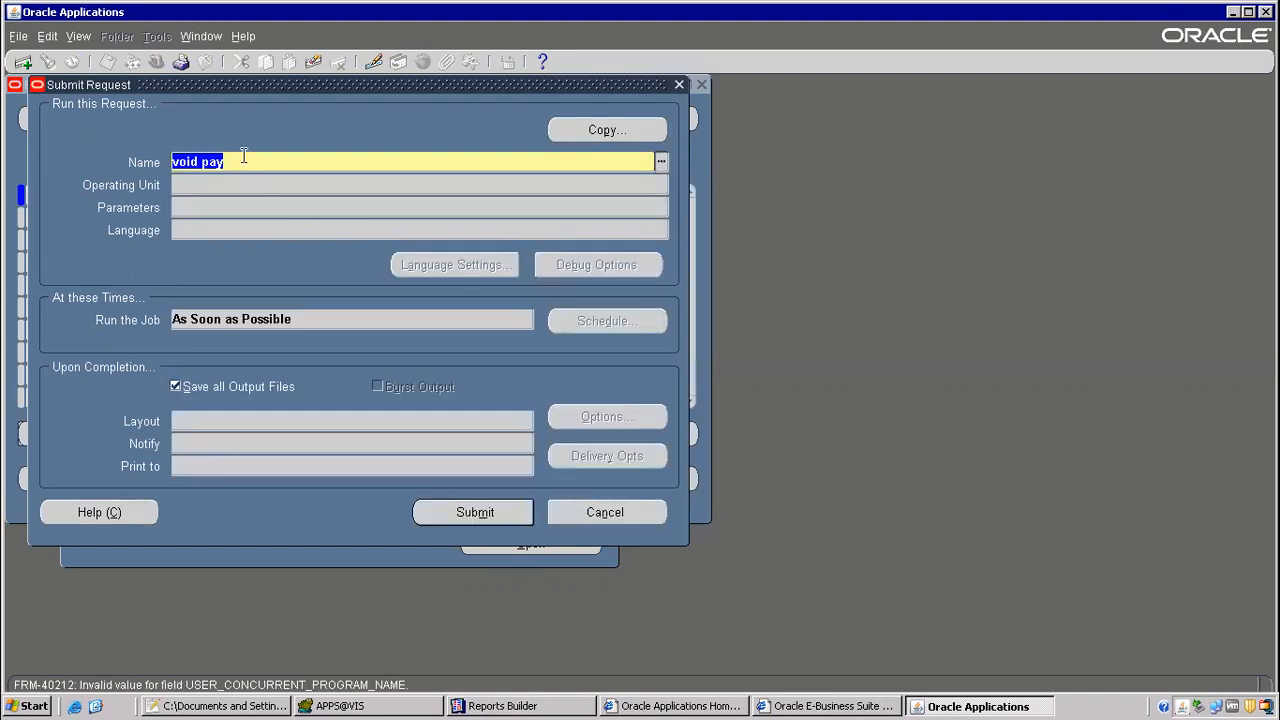
Step: Look up VIDEOJET VOID PAYMENT REGISTER with a wildcard, choose Vision Corporation as operating unit, and discard the request without saving
{"action": "type", "text": "%"}
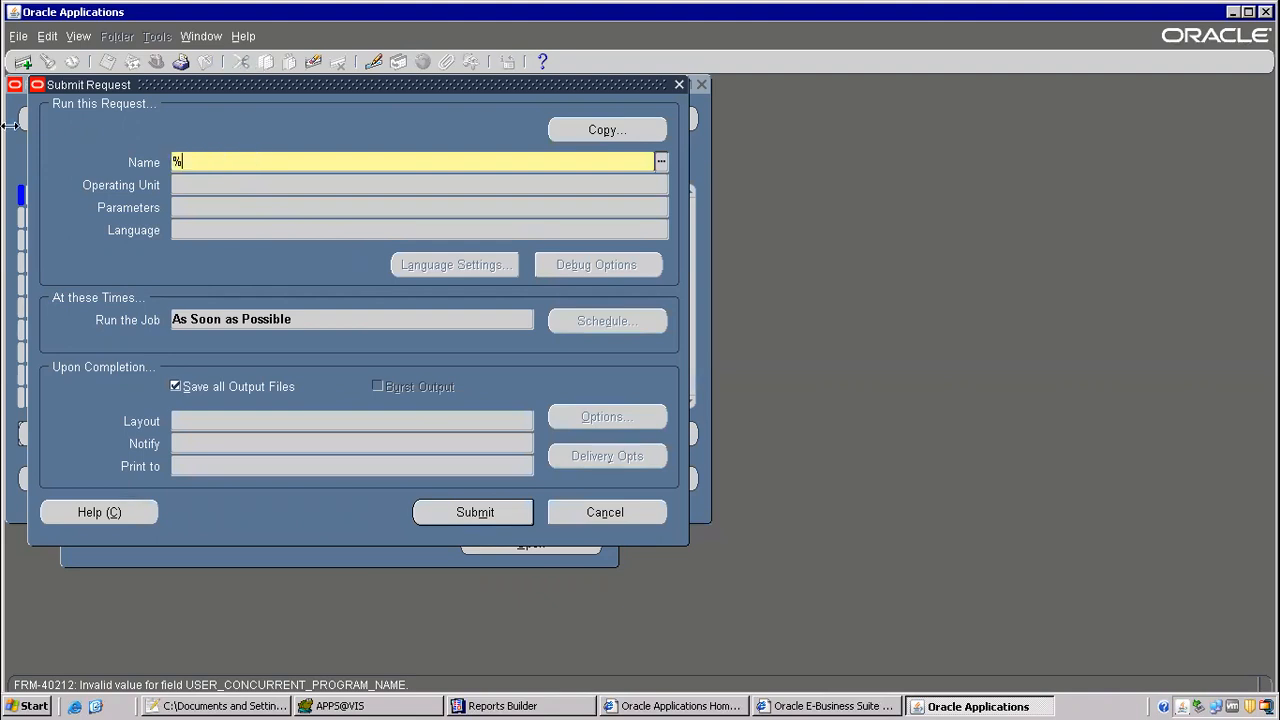
{"action": "key", "text": "Tab"}
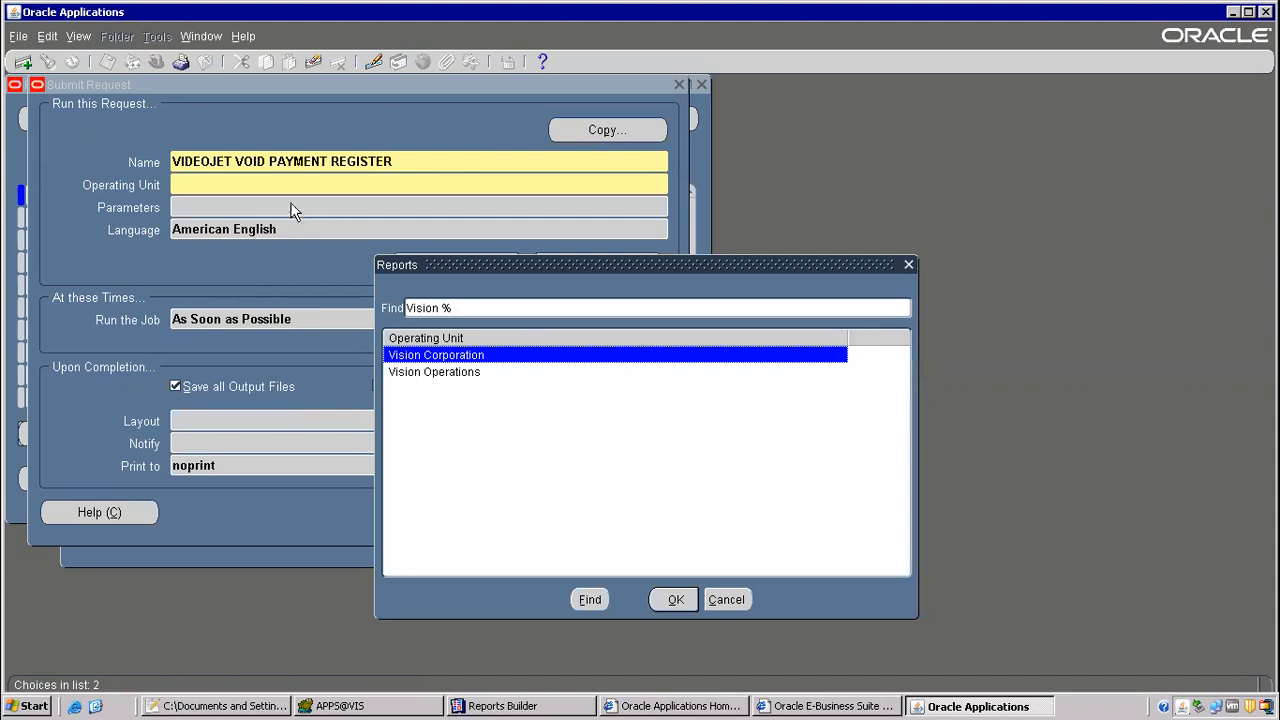
{"action": "left_click", "coordinate": [735, 600]}
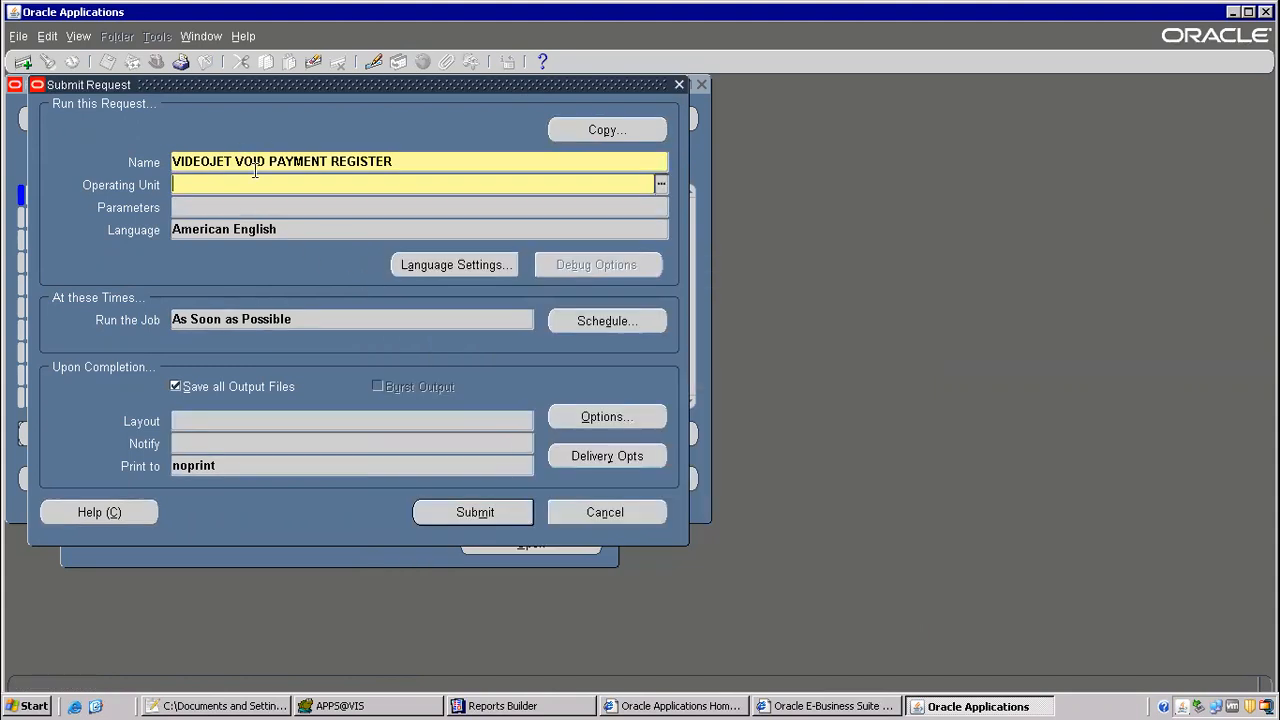
{"action": "key", "text": "ctrl+l"}
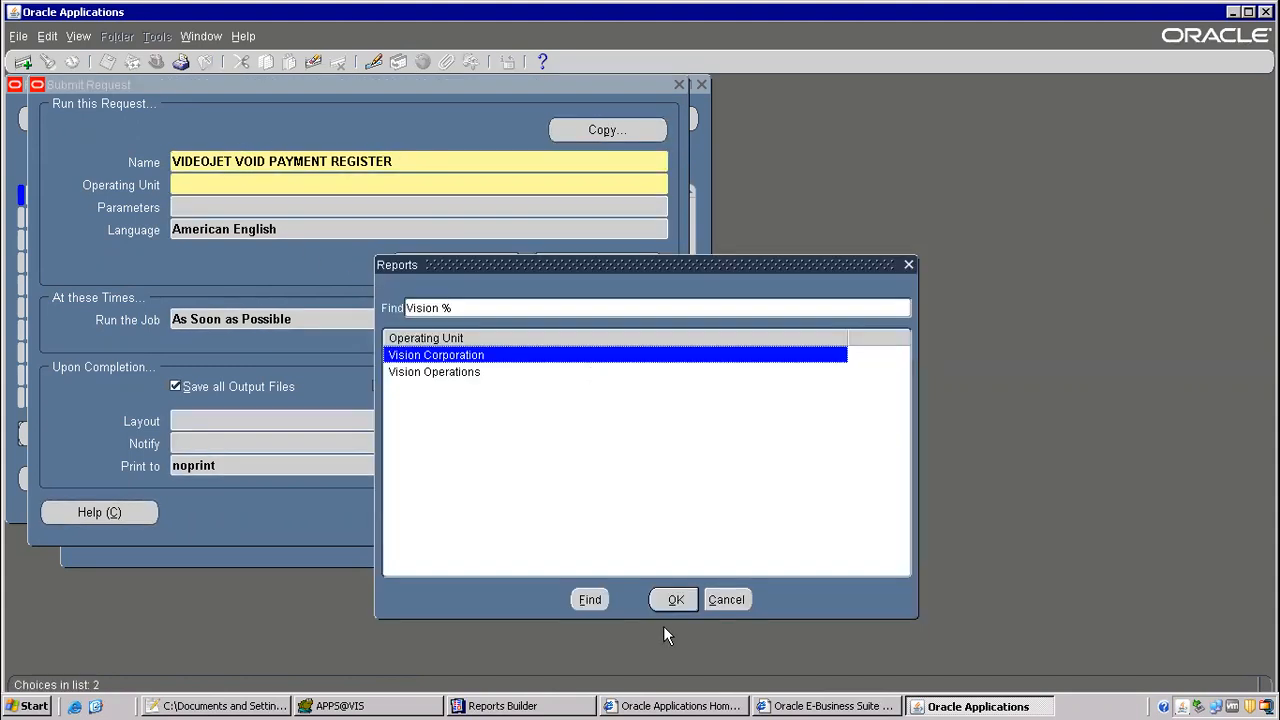
{"action": "left_click", "coordinate": [663, 599]}
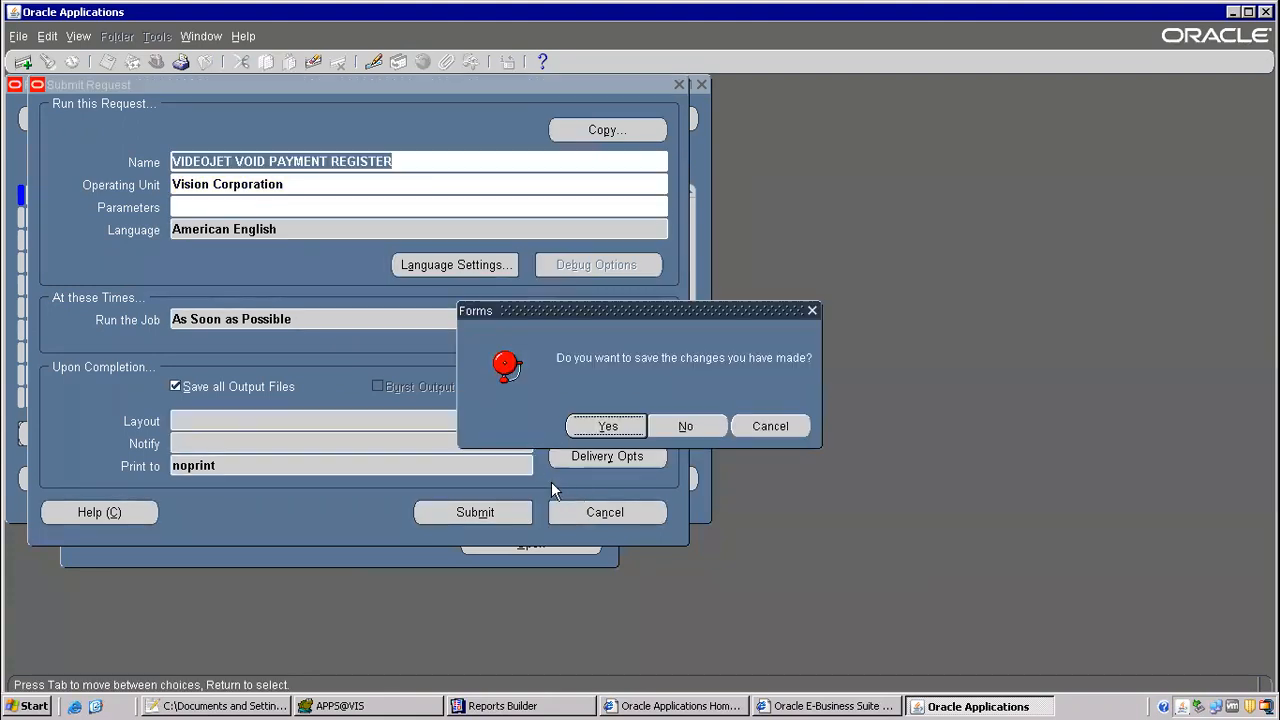
{"action": "left_click", "coordinate": [680, 428]}
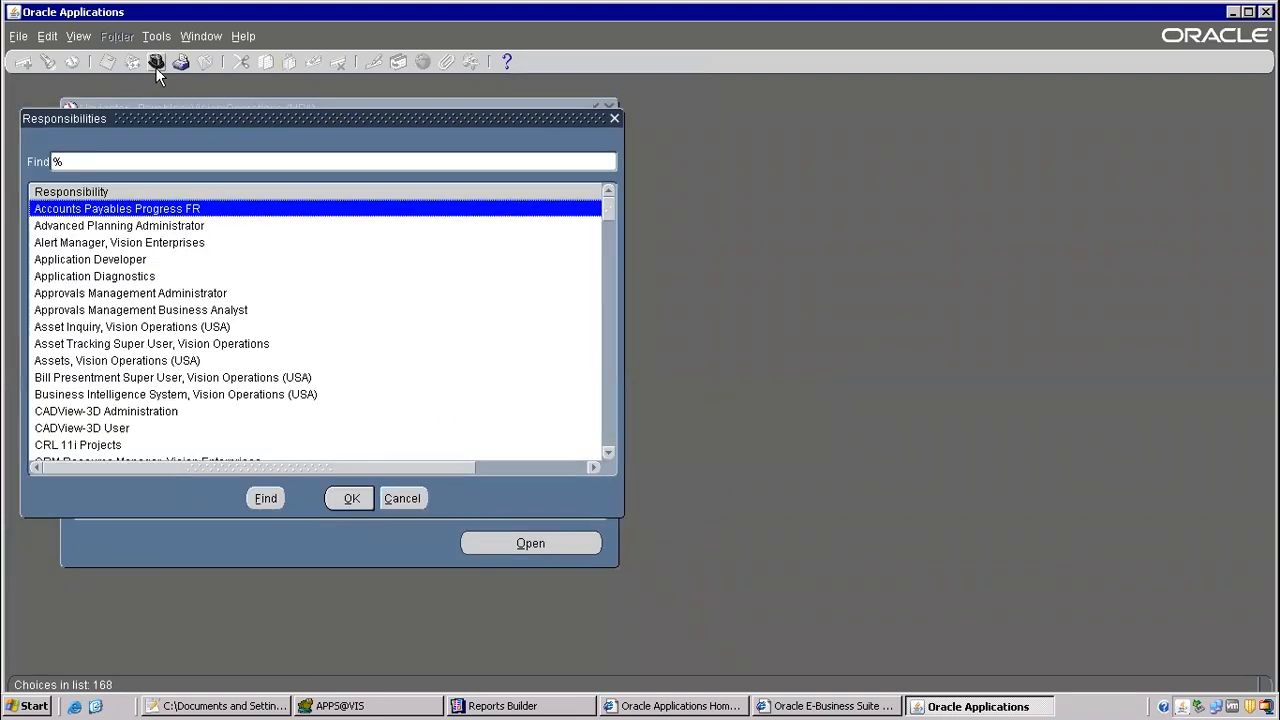
Step: Switch to the System Administrator responsibility and open the Concurrent Programs form
{"action": "type", "text": "system Administrat"}
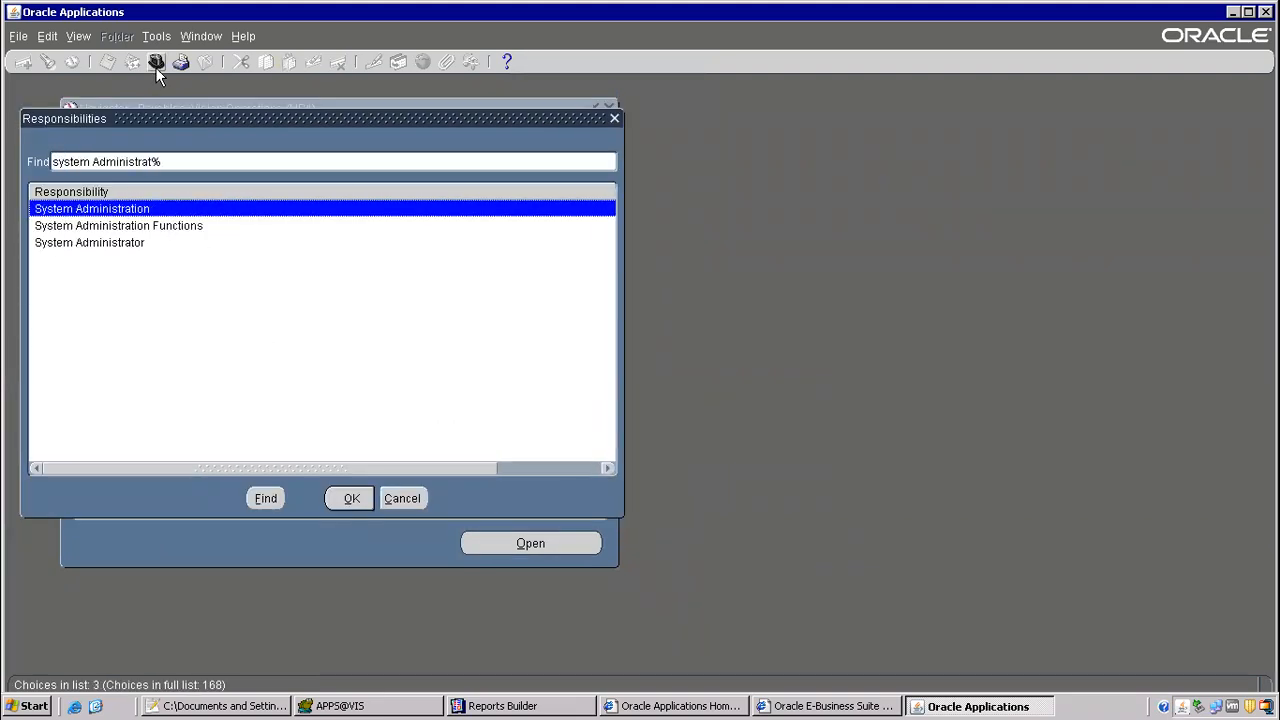
{"action": "key", "text": "Down"}
{"action": "key", "text": "Down"}
{"action": "key", "text": "Return"}
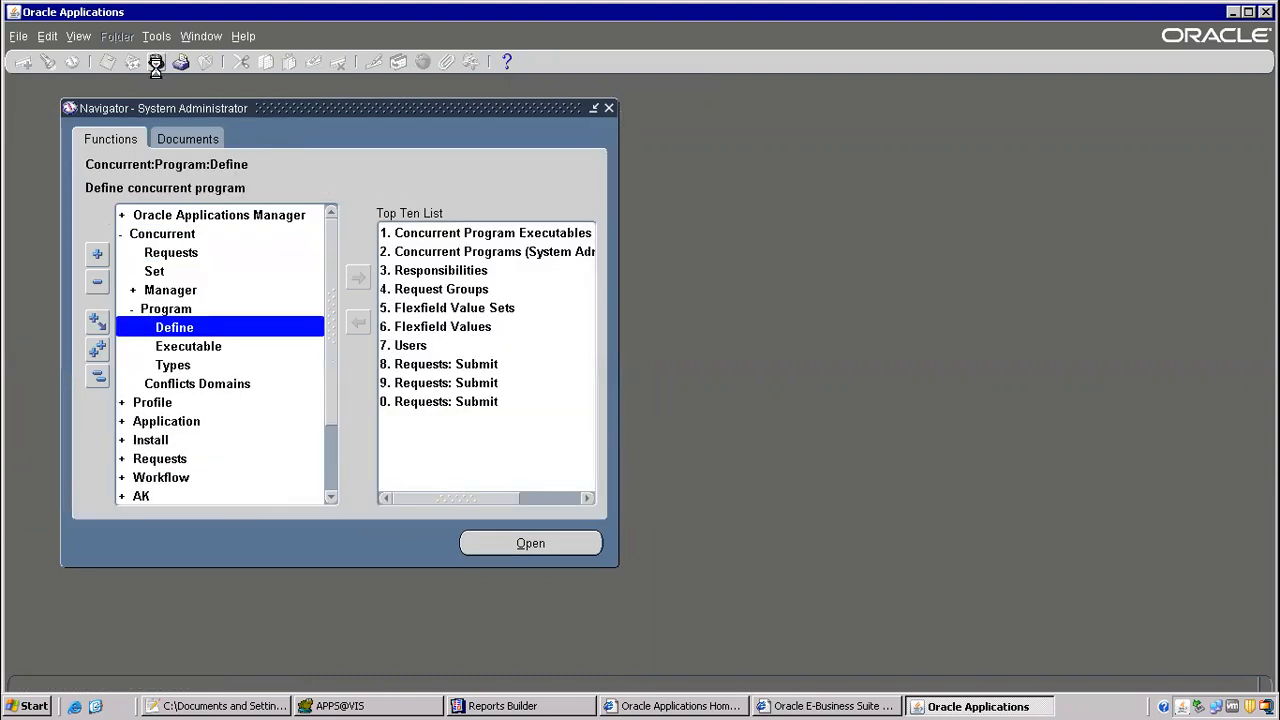
{"action": "key", "text": "Return"}
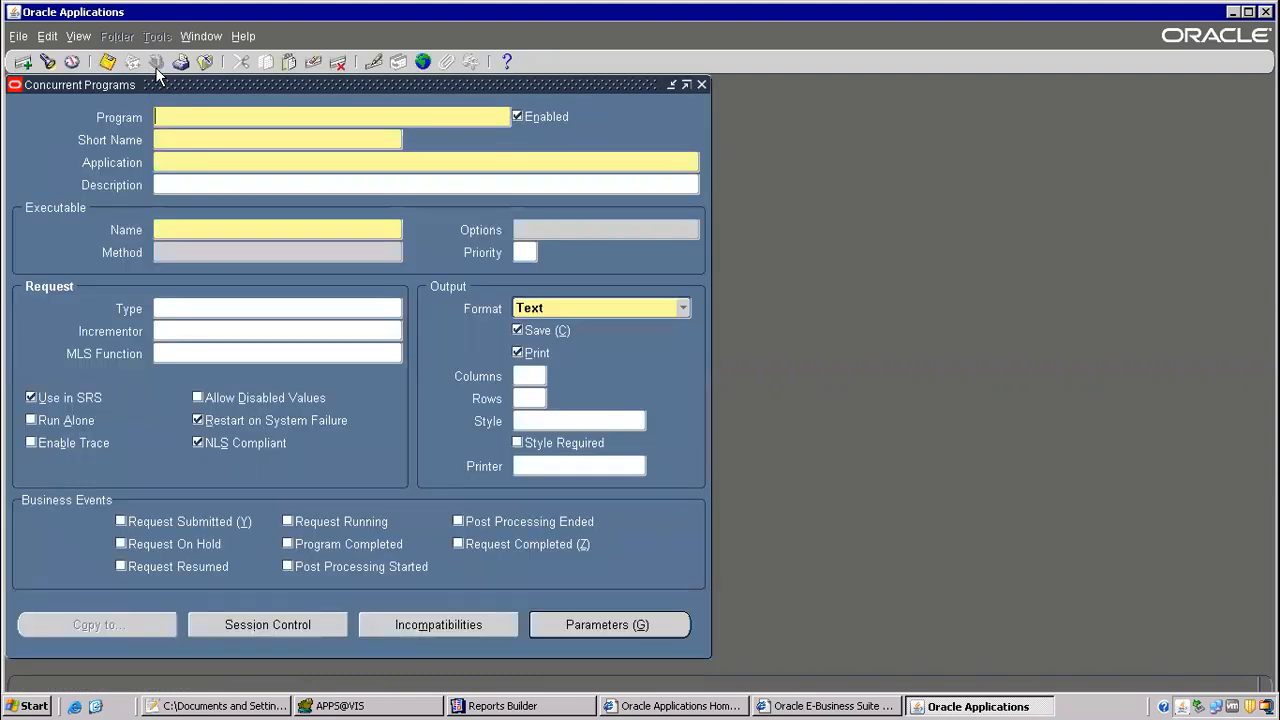
Step: Query the concurrent programs for void using wildcards and copy the program name of Void Payment Register
{"action": "key", "text": "F11"}
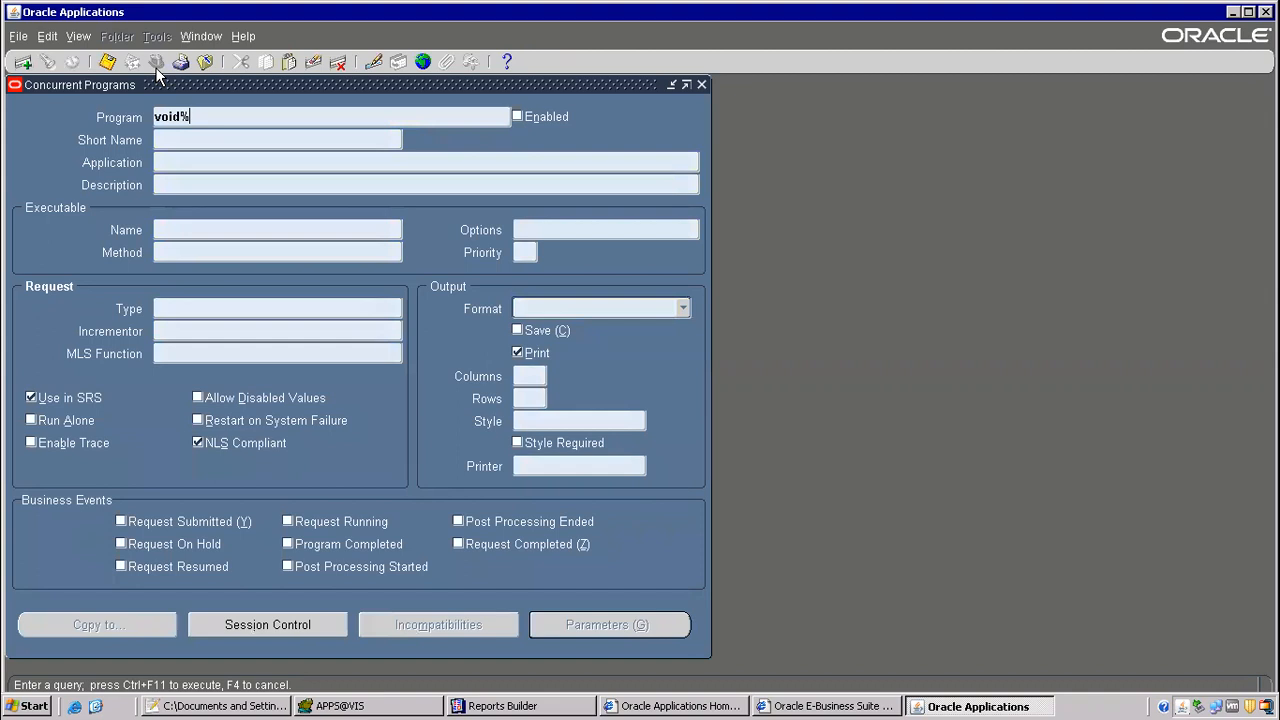
{"action": "type", "text": "%"}
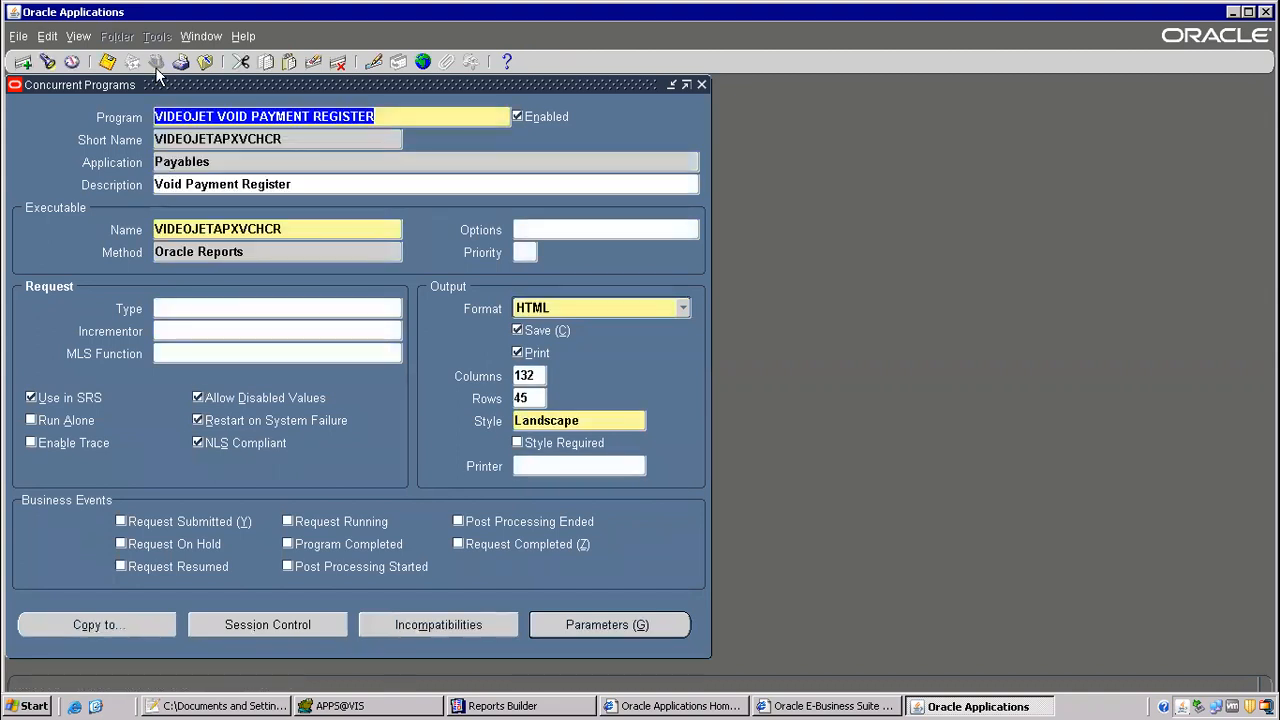
{"action": "key", "text": "Down"}
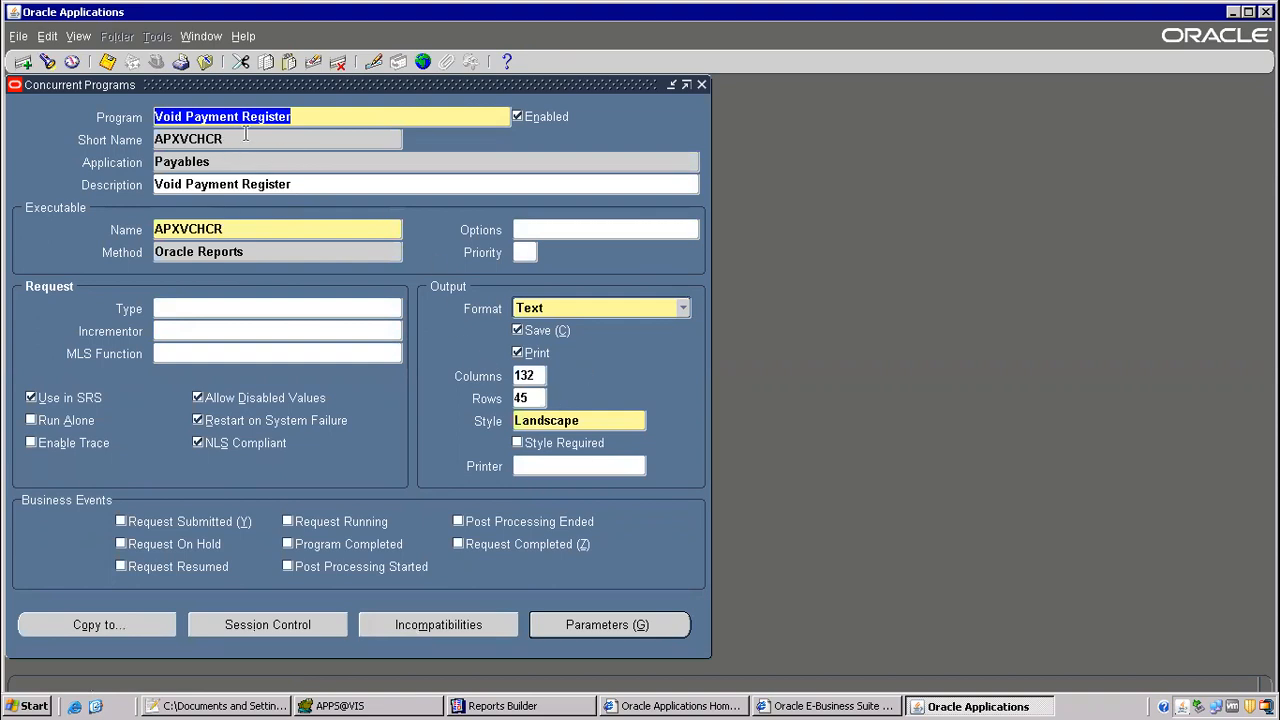
{"action": "right_click", "coordinate": [242, 116]}
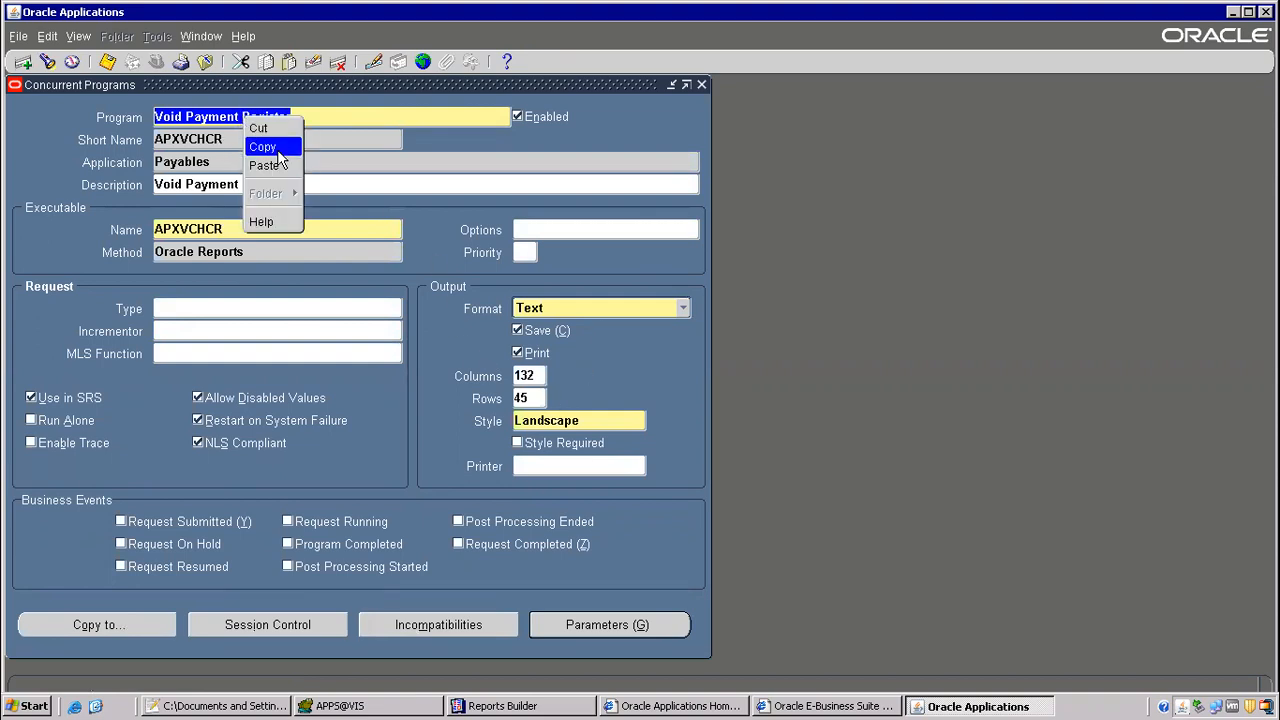
{"action": "left_click", "coordinate": [277, 148]}
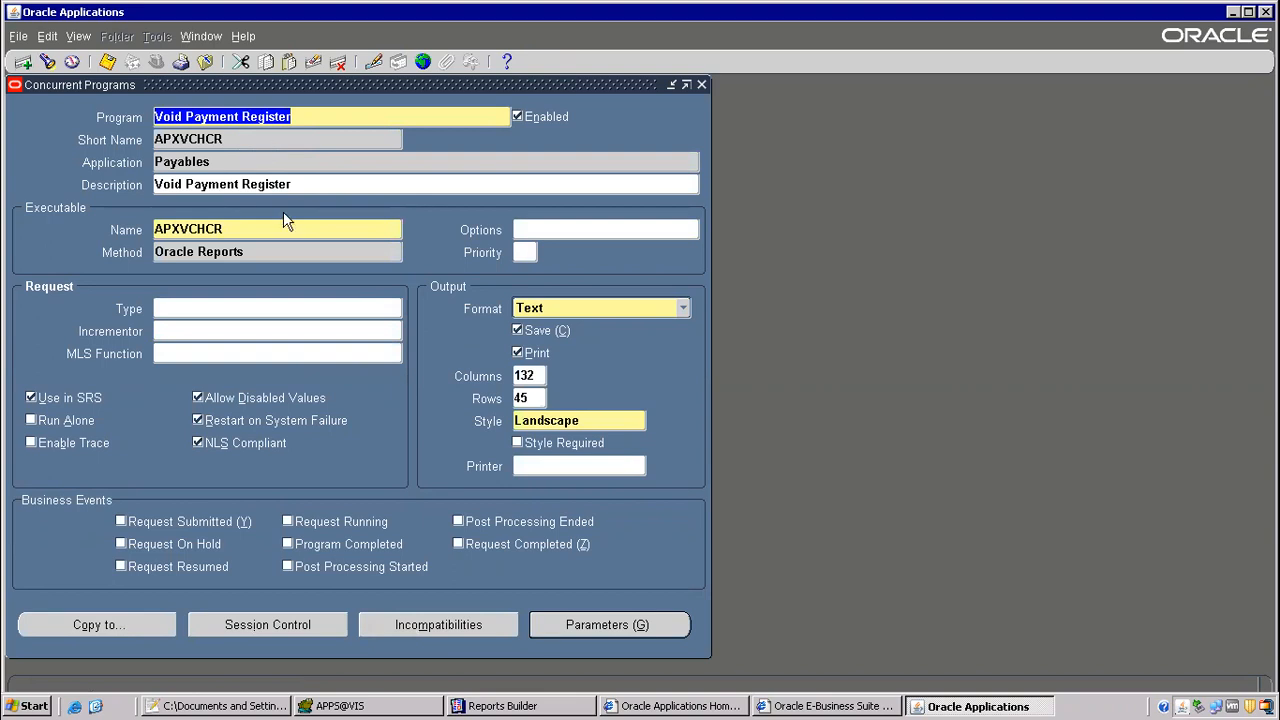
Step: Close the Concurrent Programs form and open the Request Groups form from the responsibility security functions
{"action": "key", "text": "F4"}
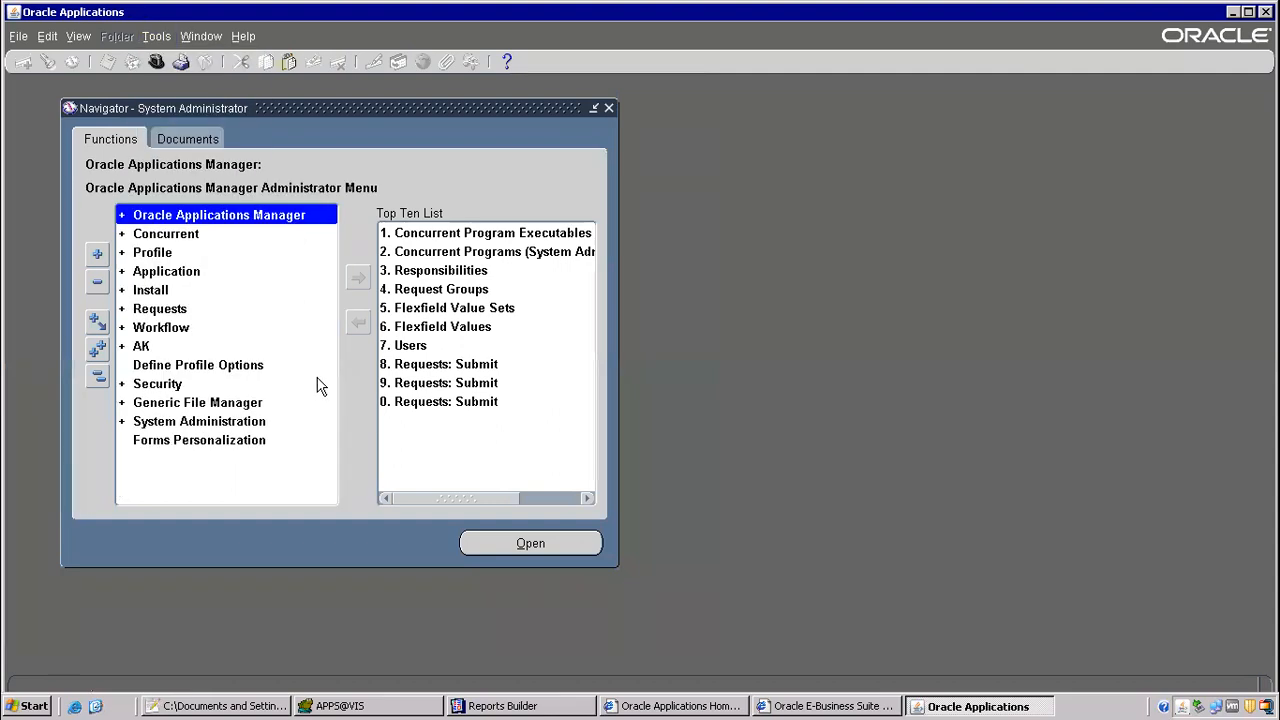
{"action": "left_click", "coordinate": [164, 386]}
{"action": "double_click", "coordinate": [164, 389]}
{"action": "double_click", "coordinate": [194, 421]}
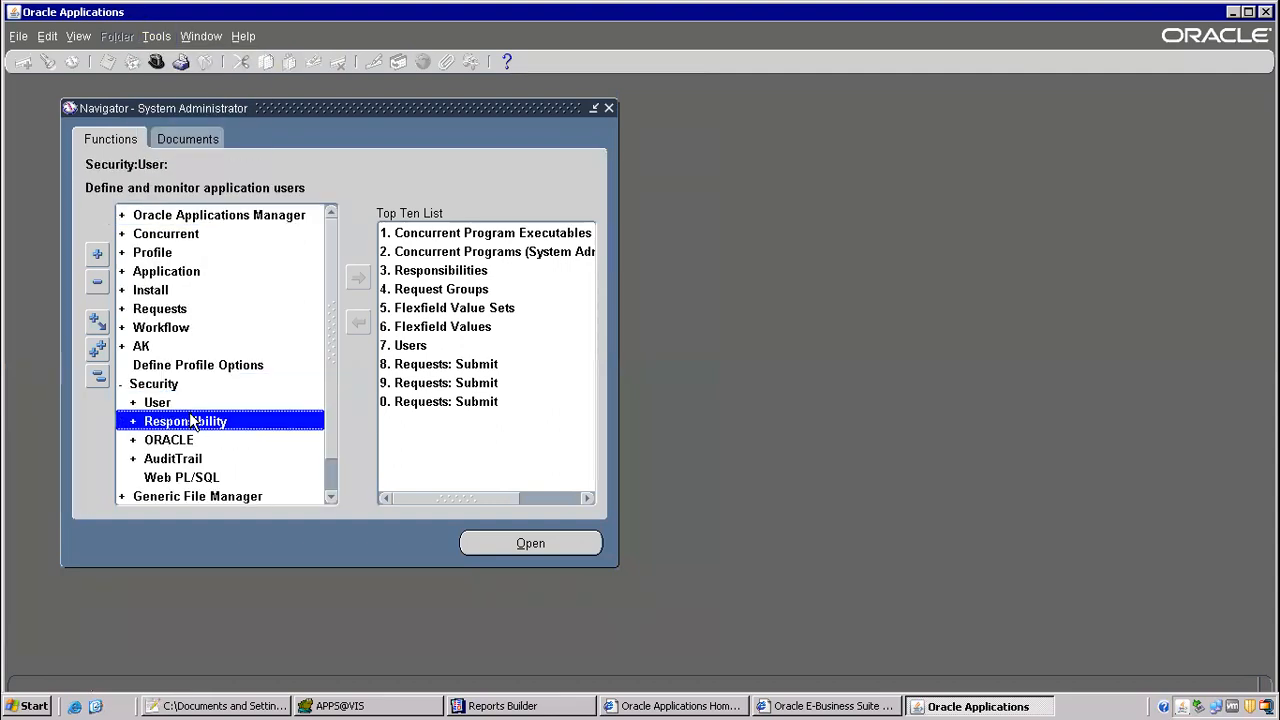
{"action": "left_click", "coordinate": [193, 458]}
{"action": "double_click", "coordinate": [193, 458]}
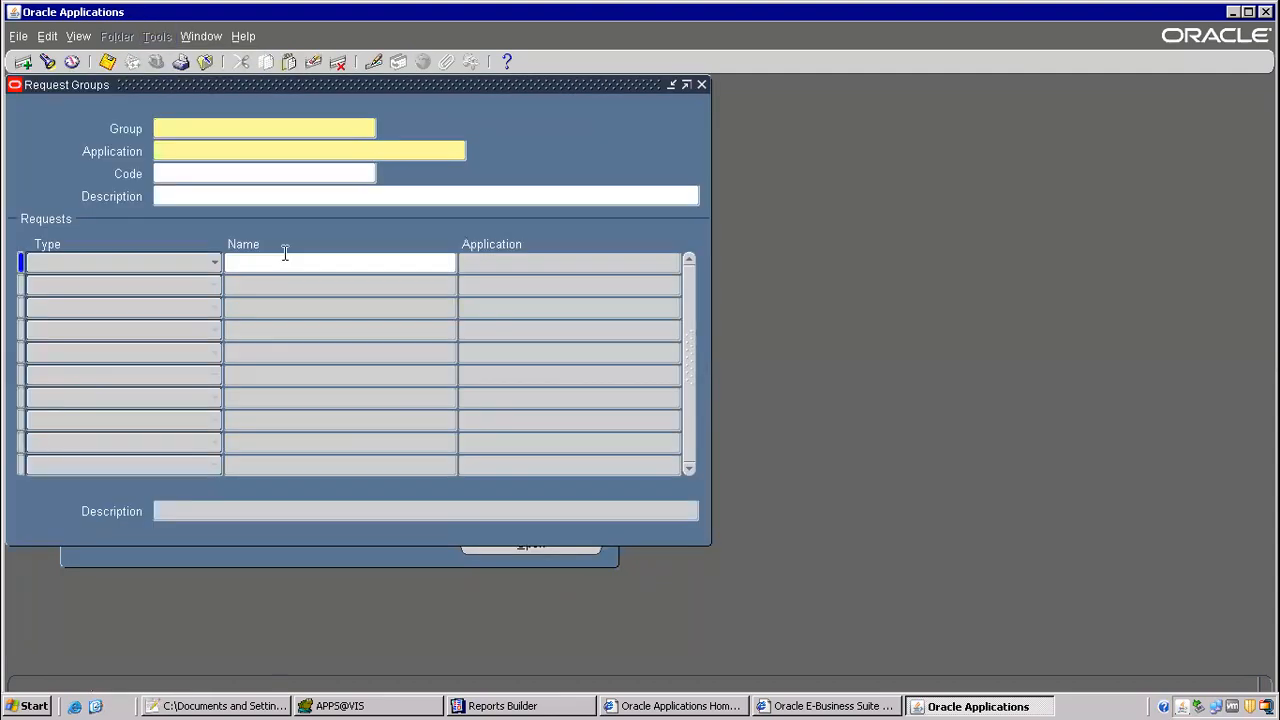
Step: Query the All Reports request group of the Payables application and place the cursor in its list of request names
{"action": "key", "text": "F11"}
{"action": "type", "text": "All REp"}
{"action": "key", "text": "BackSpace"}
{"action": "key", "text": "BackSpace"}
{"action": "key", "text": "BackSpace"}
{"action": "type", "text": "eportsPaay"}
{"action": "key", "text": "BackSpace"}
{"action": "key", "text": "BackSpace"}
{"action": "key", "text": "BackSpace"}
{"action": "type", "text": "yables"}
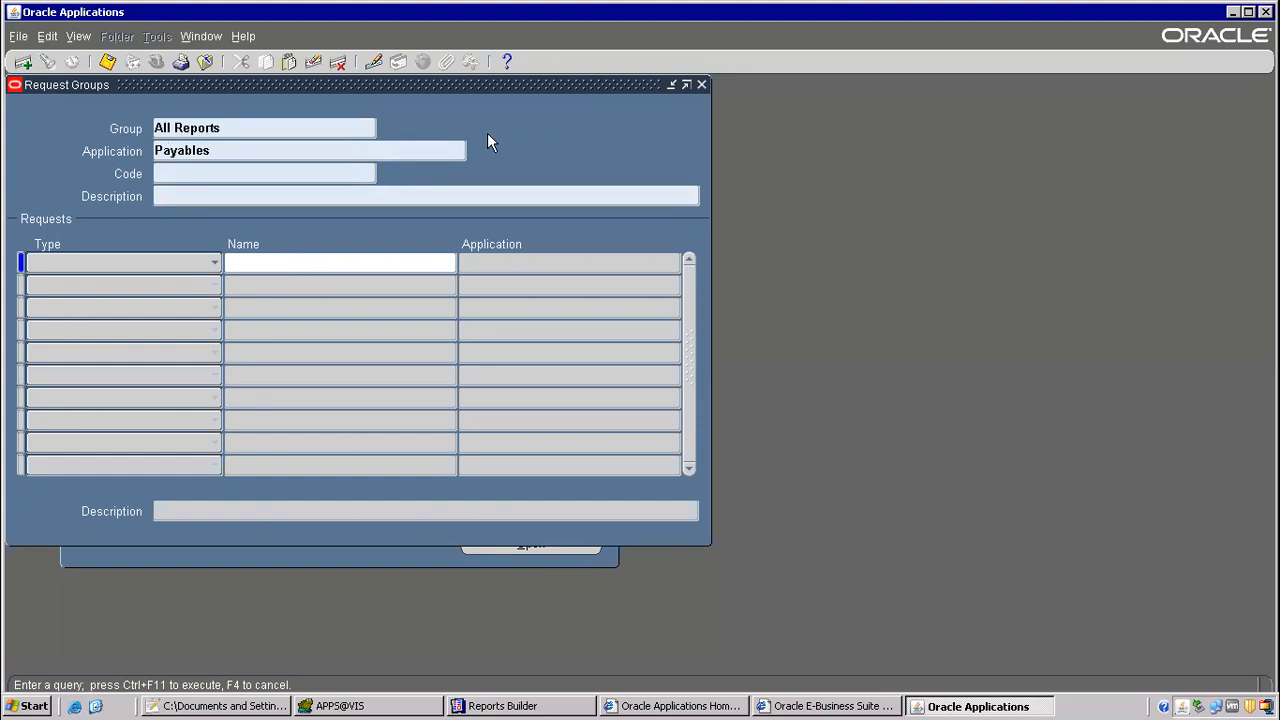
{"action": "key", "text": "ctrl+F11"}
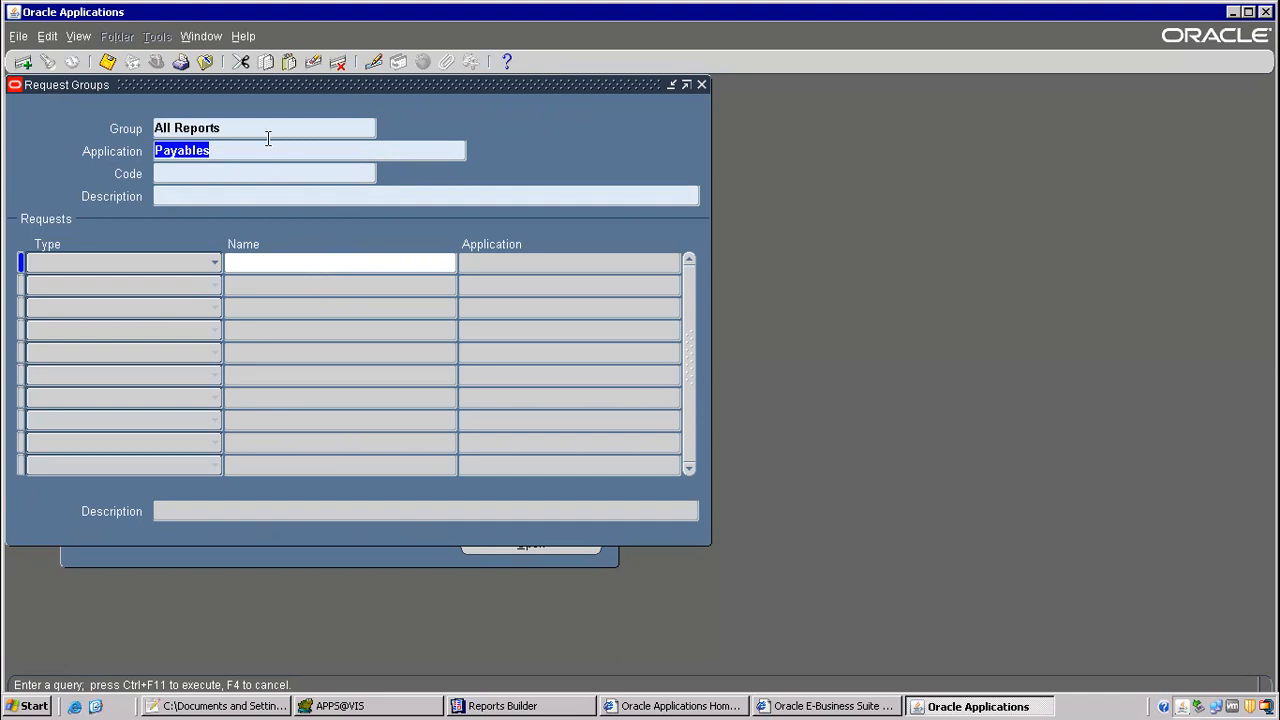
{"action": "key", "text": "ctrl+F11"}
{"action": "left_click", "coordinate": [318, 370]}
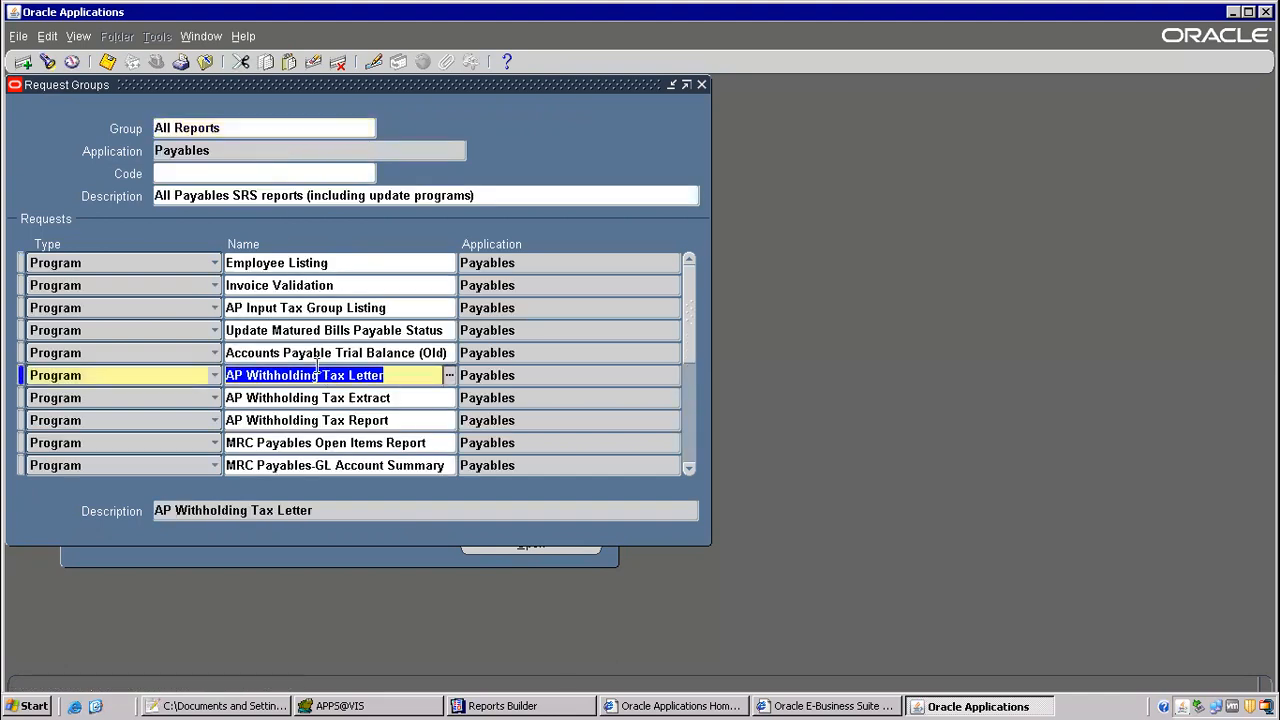
Step: Add the Void Payment Register program as a new row in the All Reports request group and save it
{"action": "key", "text": "ctrl+Down"}
{"action": "key", "text": "Tab"}
{"action": "key", "text": "ctrl+v"}
{"action": "key", "text": "Tab"}
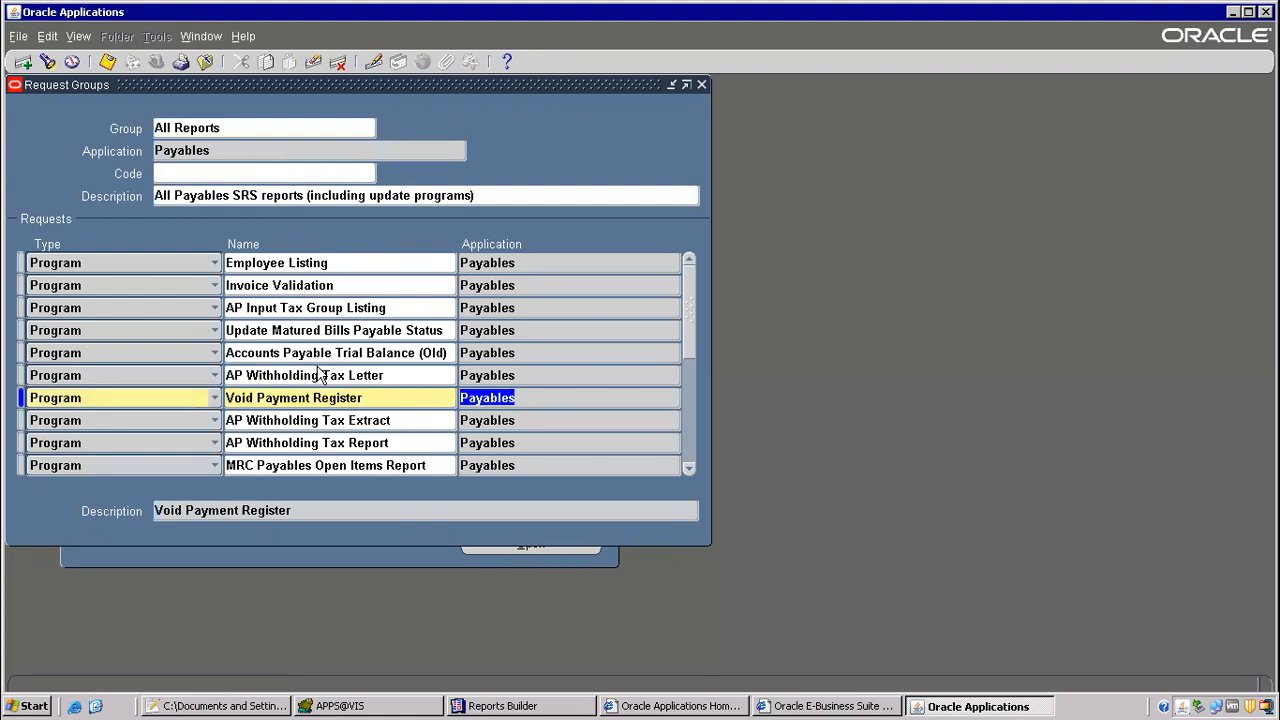
{"action": "key", "text": "ctrl+s"}
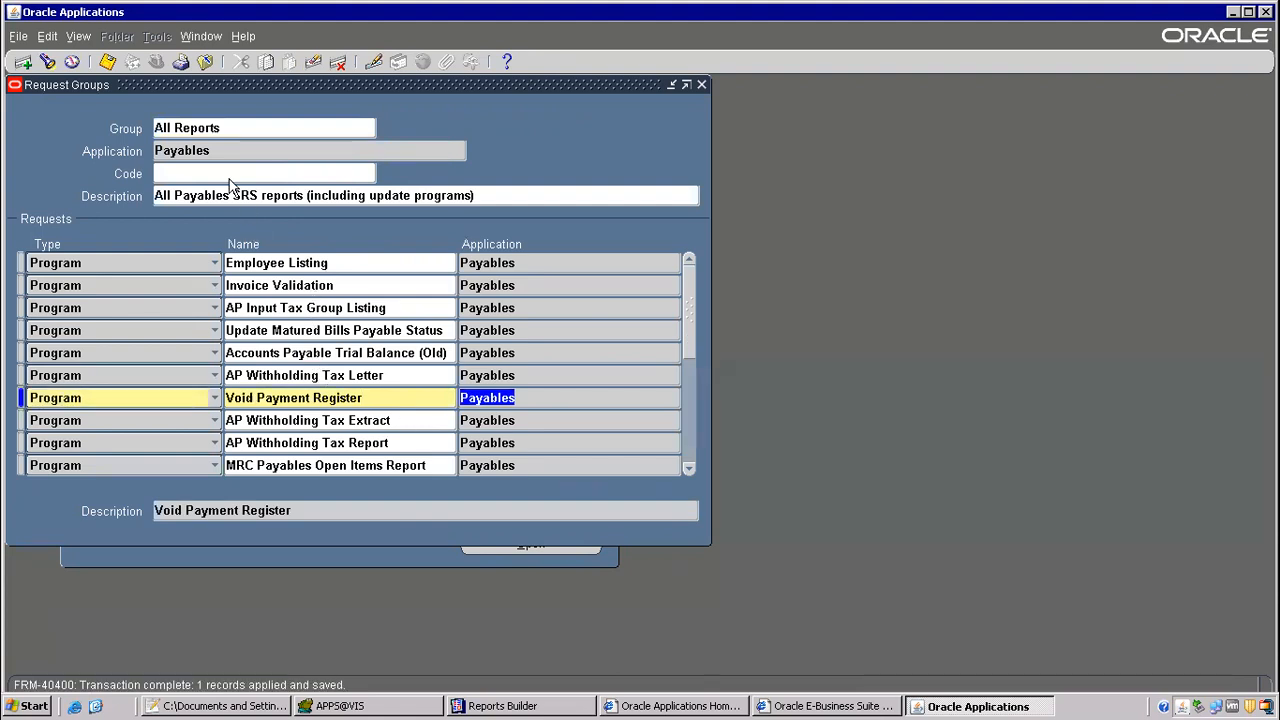
Step: Switch to the Payables, Vision Operations (USA) responsibility and open the concurrent requests form
{"action": "left_click", "coordinate": [205, 64]}
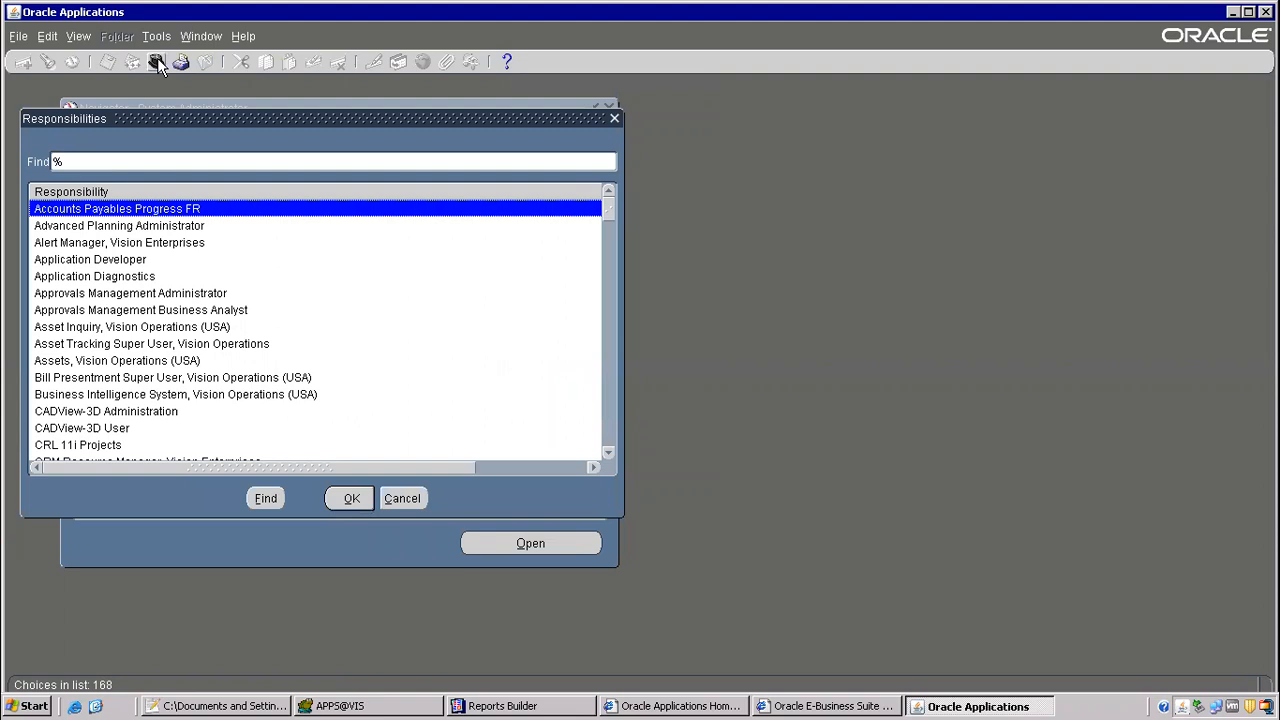
{"action": "type", "text": "pay"}
{"action": "key", "text": "Return"}
{"action": "key", "text": "alt+v"}
{"action": "key", "text": "r"}
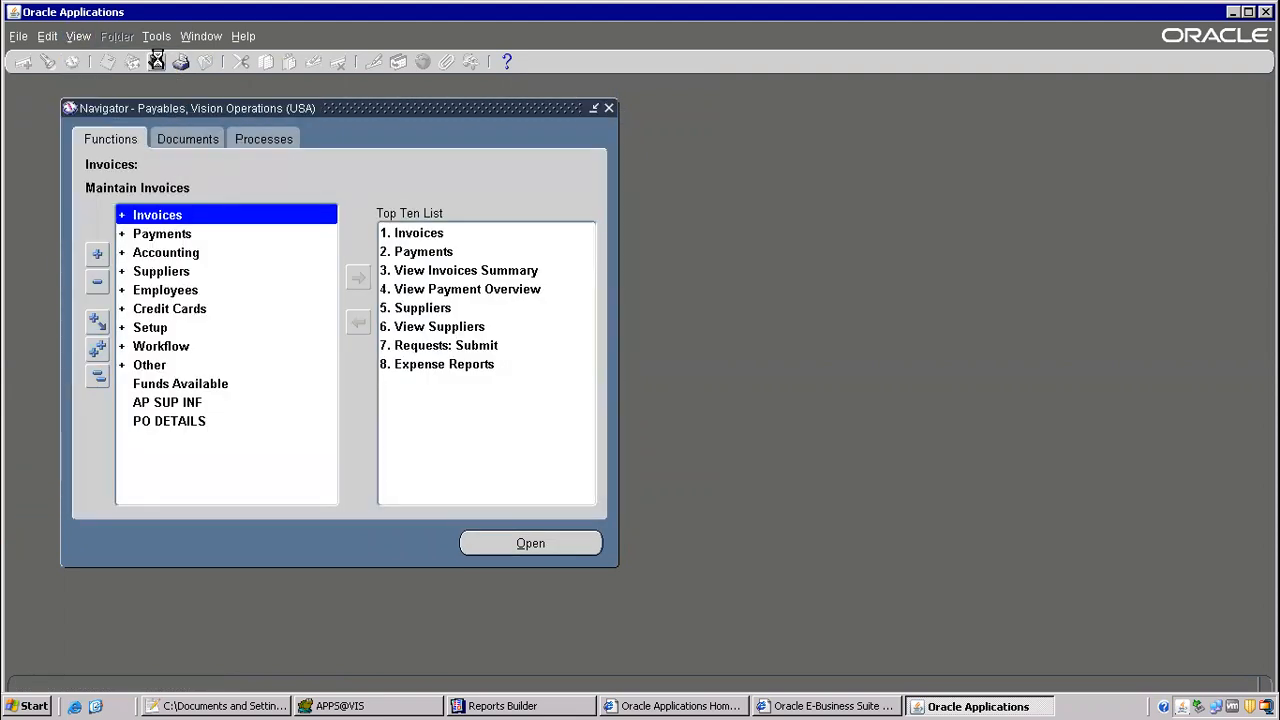
Step: Start a new single request for Void Payment Register with Vision Operations as the operating unit
{"action": "key", "text": "alt+n"}
{"action": "key", "text": "alt+o"}
{"action": "key", "text": "ctrl+v"}
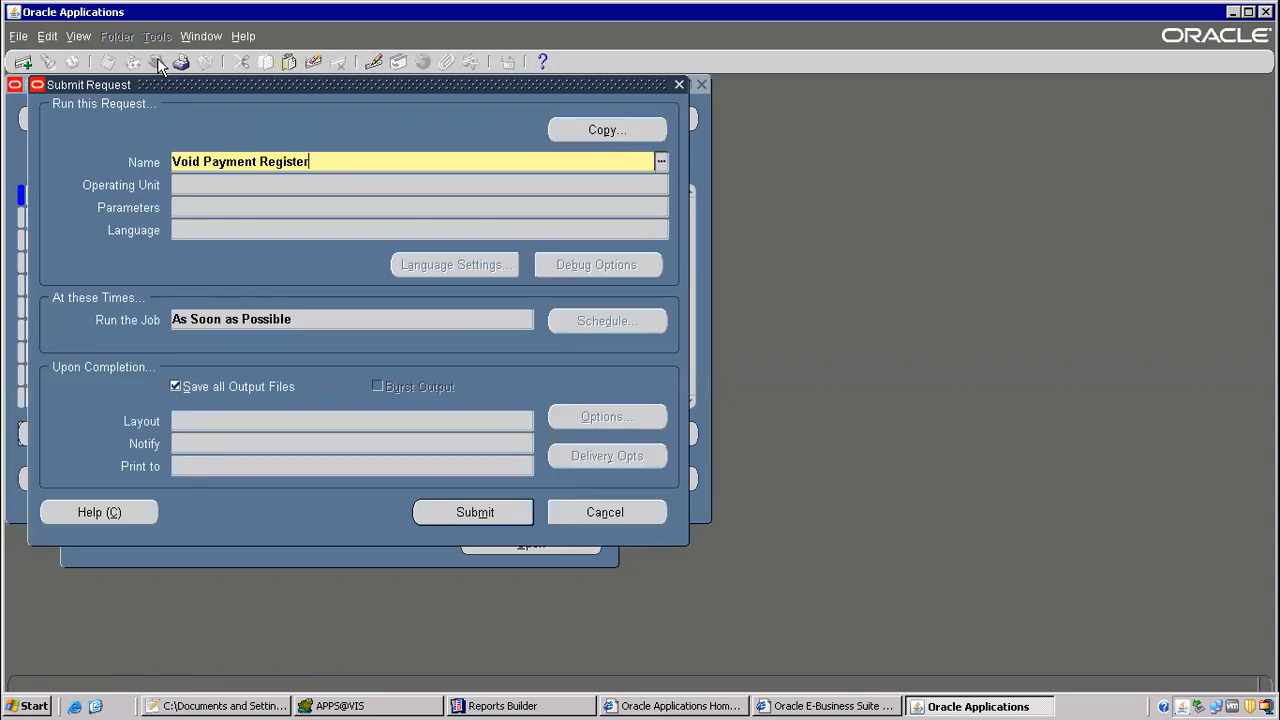
{"action": "key", "text": "Tab"}
{"action": "double_click", "coordinate": [424, 372]}
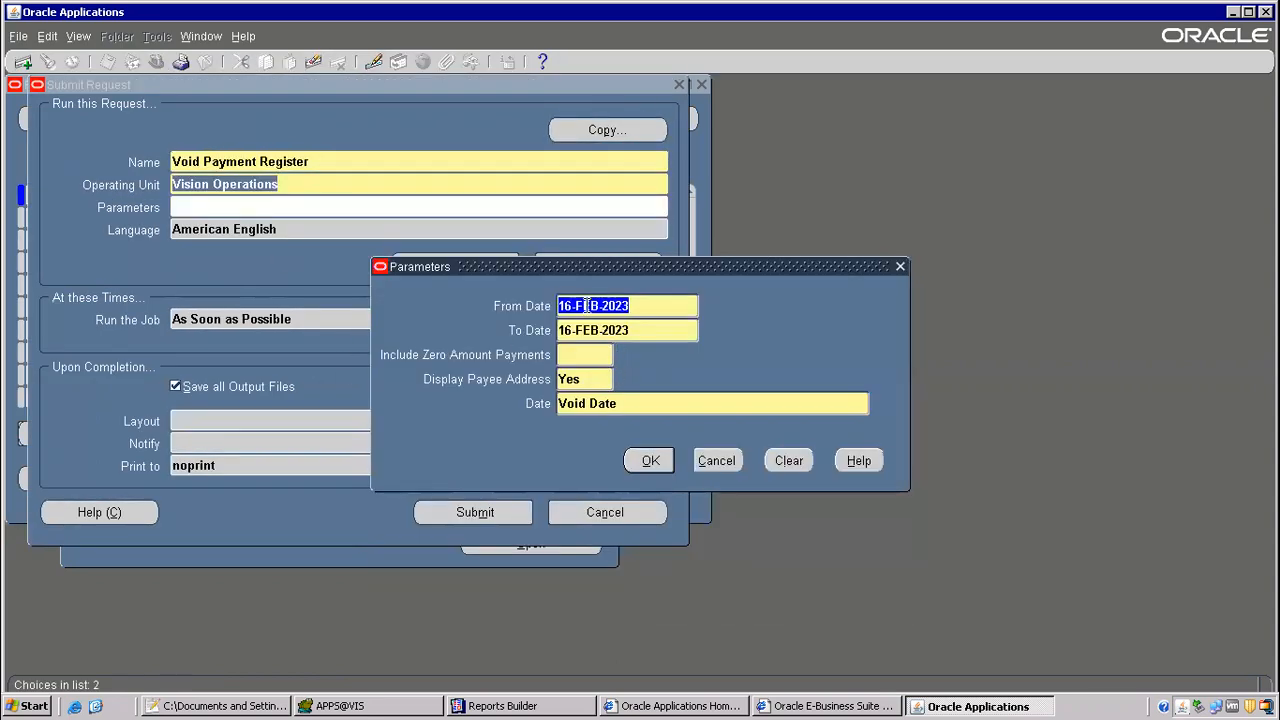
Step: Set Include Zero Amount Payments to Yes and submit the Void Payment Register request without submitting another one
{"action": "left_click", "coordinate": [572, 306]}
{"action": "left_click", "coordinate": [579, 354]}
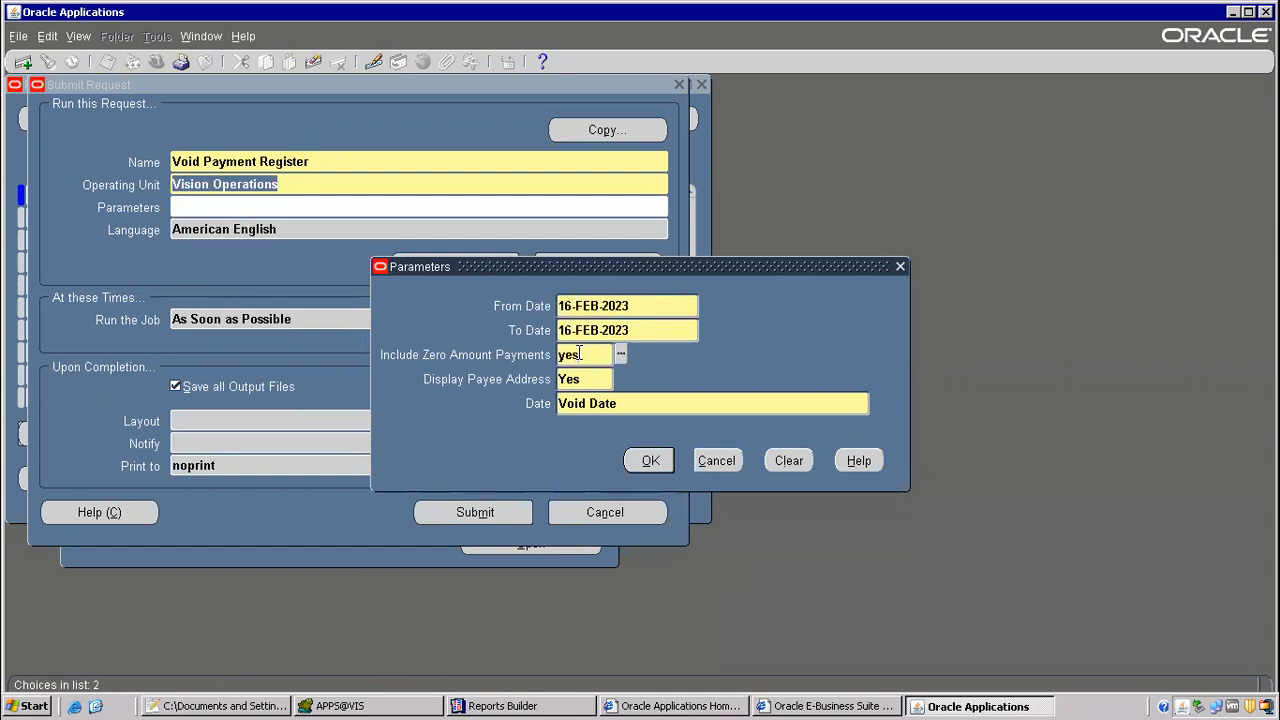
{"action": "type", "text": "yes"}
{"action": "key", "text": "Tab"}
{"action": "left_click", "coordinate": [650, 460]}
{"action": "left_click", "coordinate": [491, 513]}
{"action": "left_click", "coordinate": [692, 425]}
{"action": "left_click", "coordinate": [554, 489]}
Step: Refresh the requests list until the Void Payment Register run has completed and view its output
{"action": "left_click", "coordinate": [139, 119]}
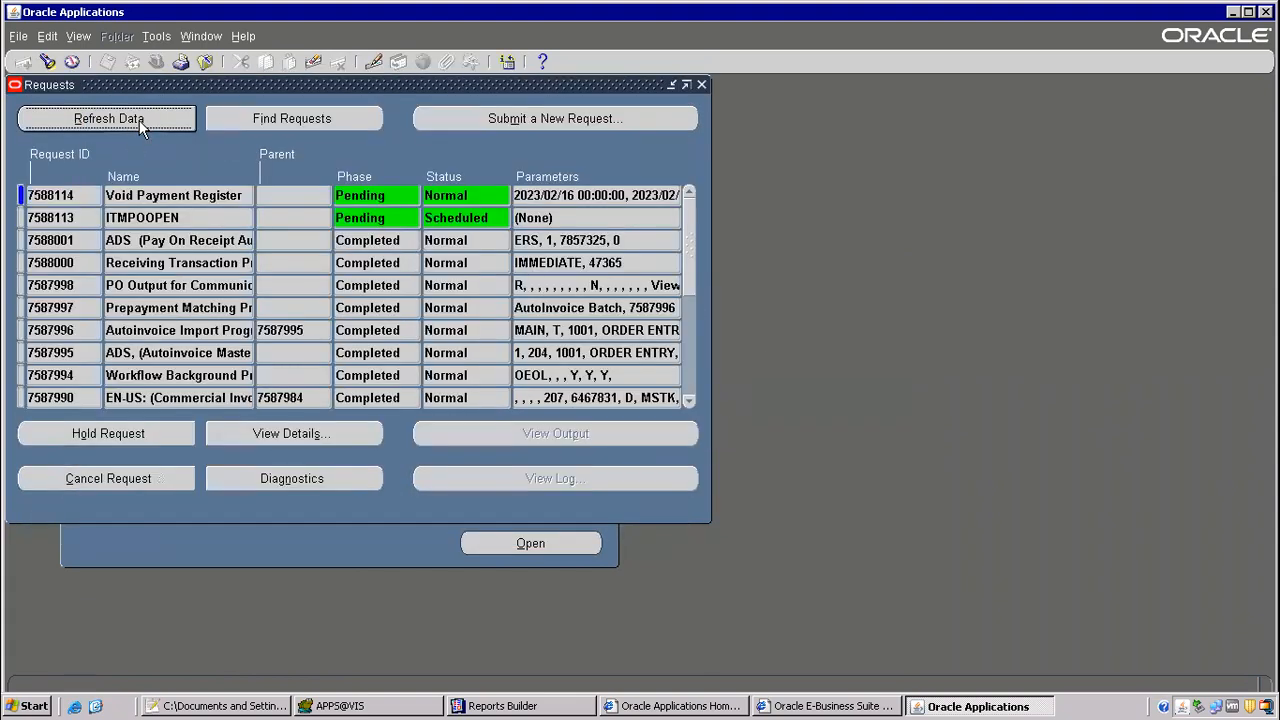
{"action": "left_click_drag", "start_coordinate": [106, 195], "coordinate": [171, 195]}
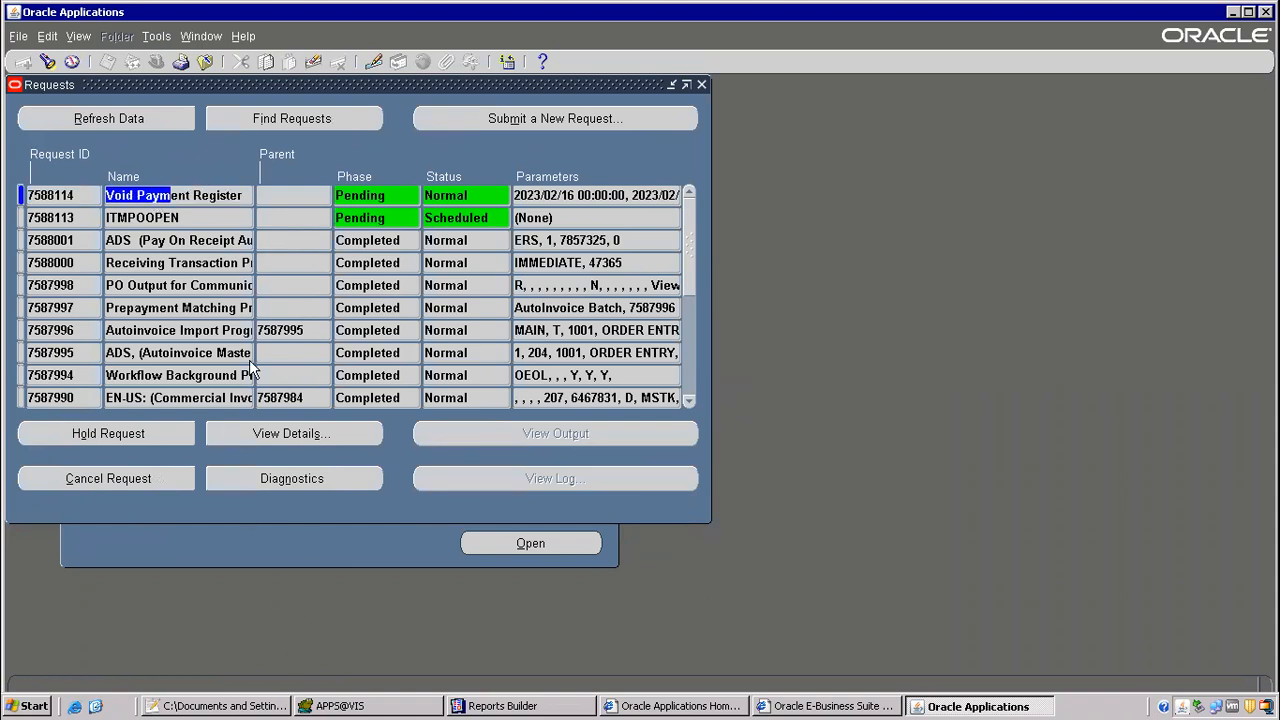
{"action": "left_click", "coordinate": [103, 120]}
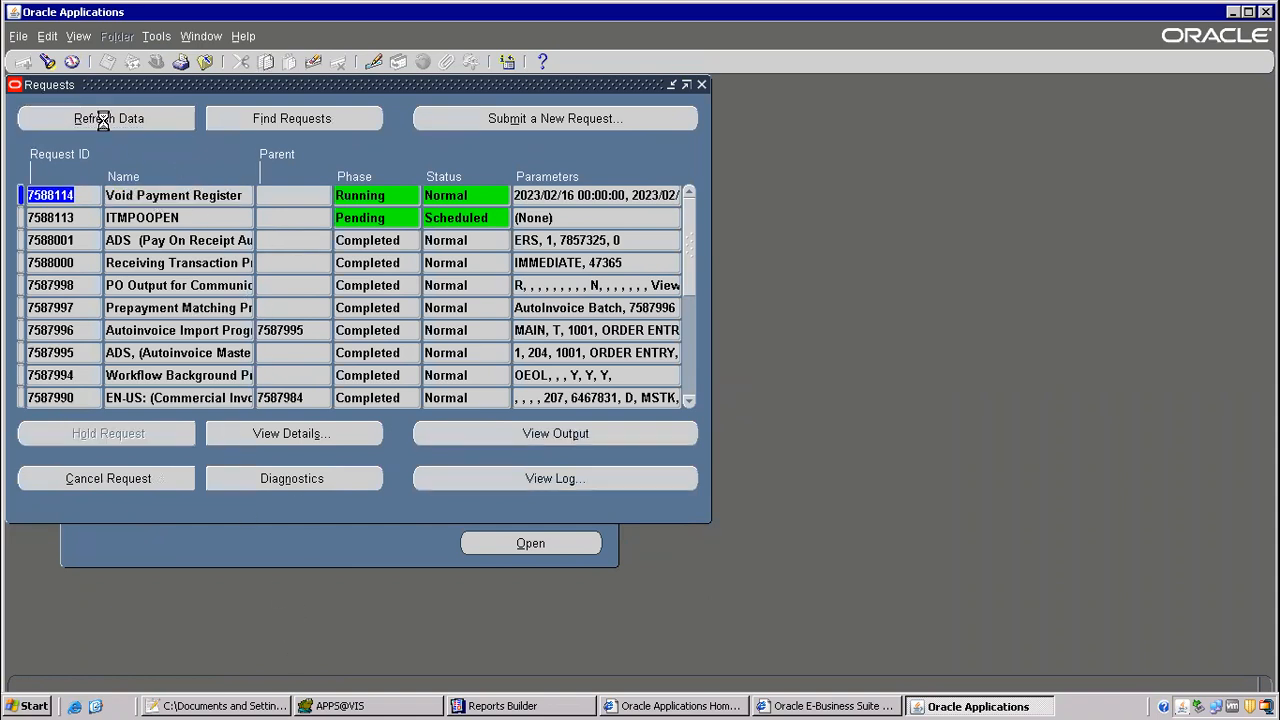
{"action": "left_click", "coordinate": [236, 707]}
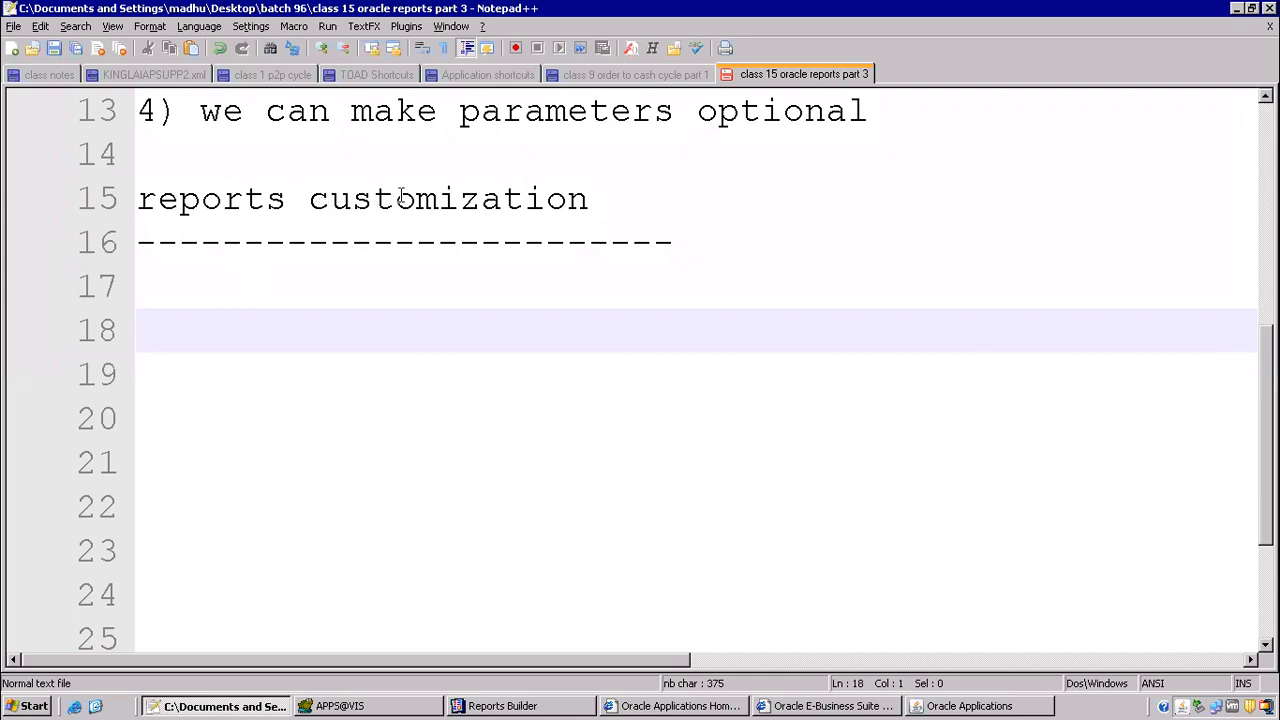
{"action": "left_click", "coordinate": [1018, 707]}
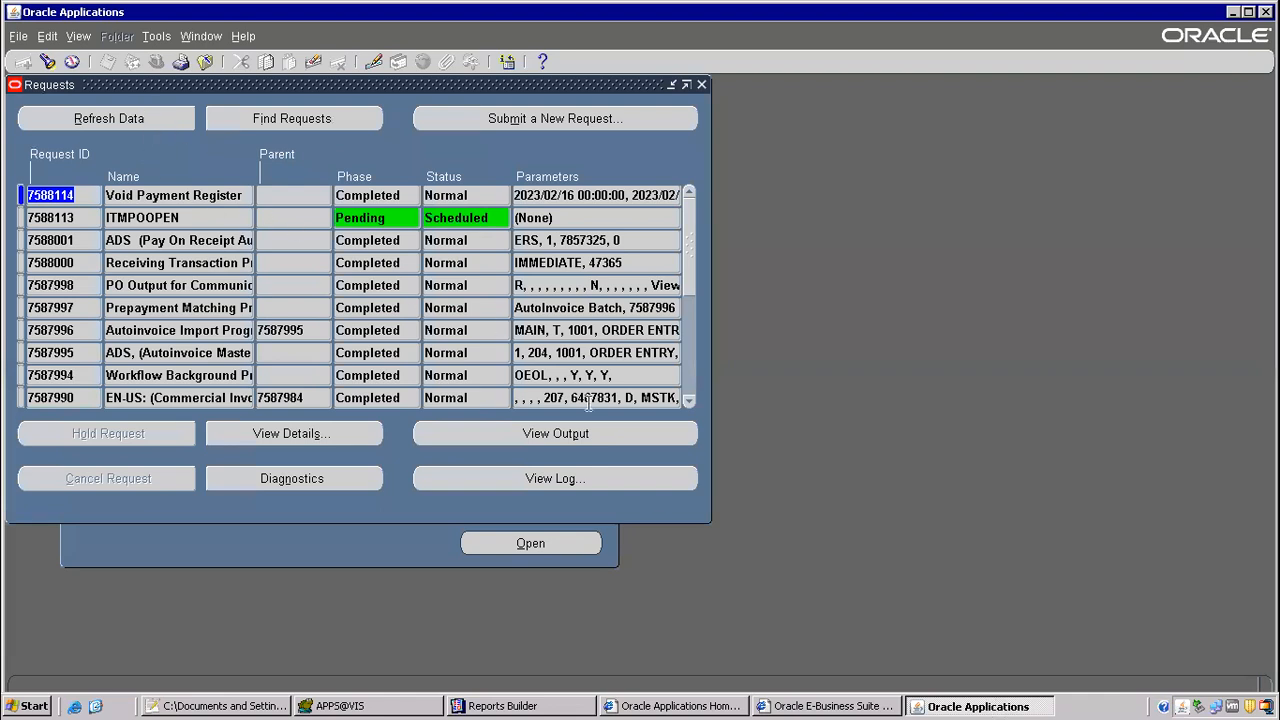
{"action": "left_click", "coordinate": [554, 436]}
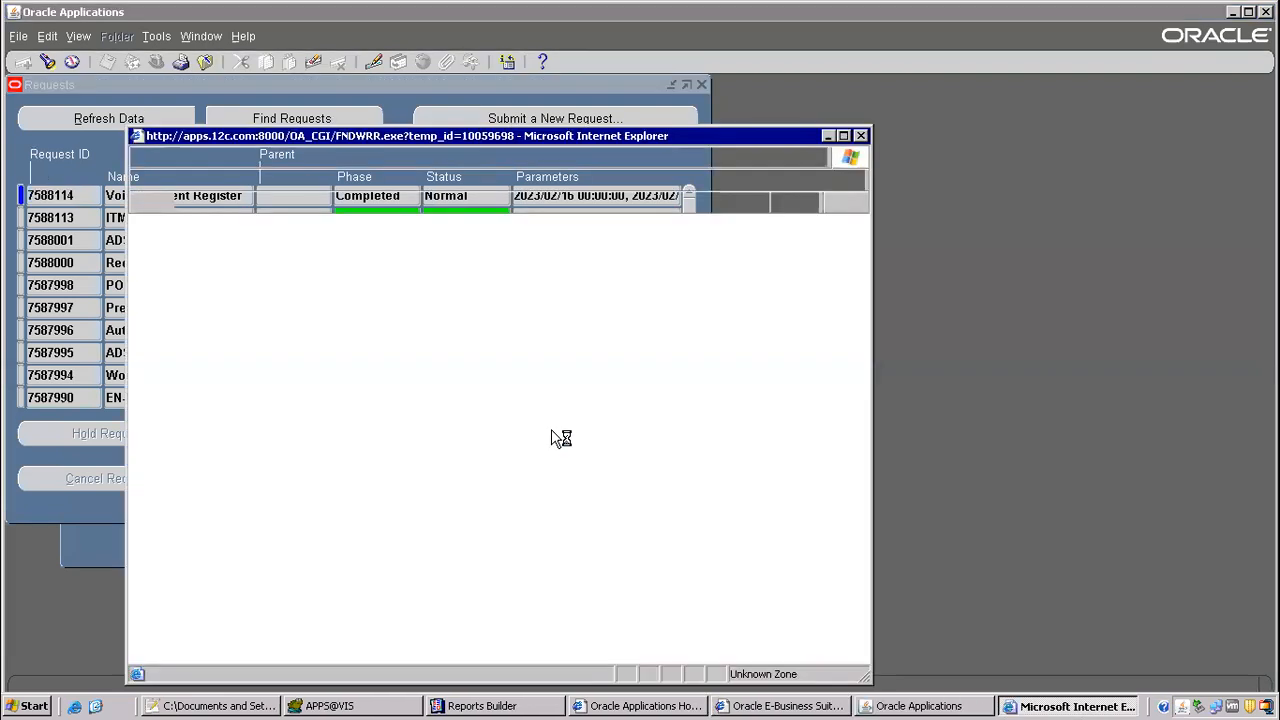
{"action": "left_click", "coordinate": [843, 136]}
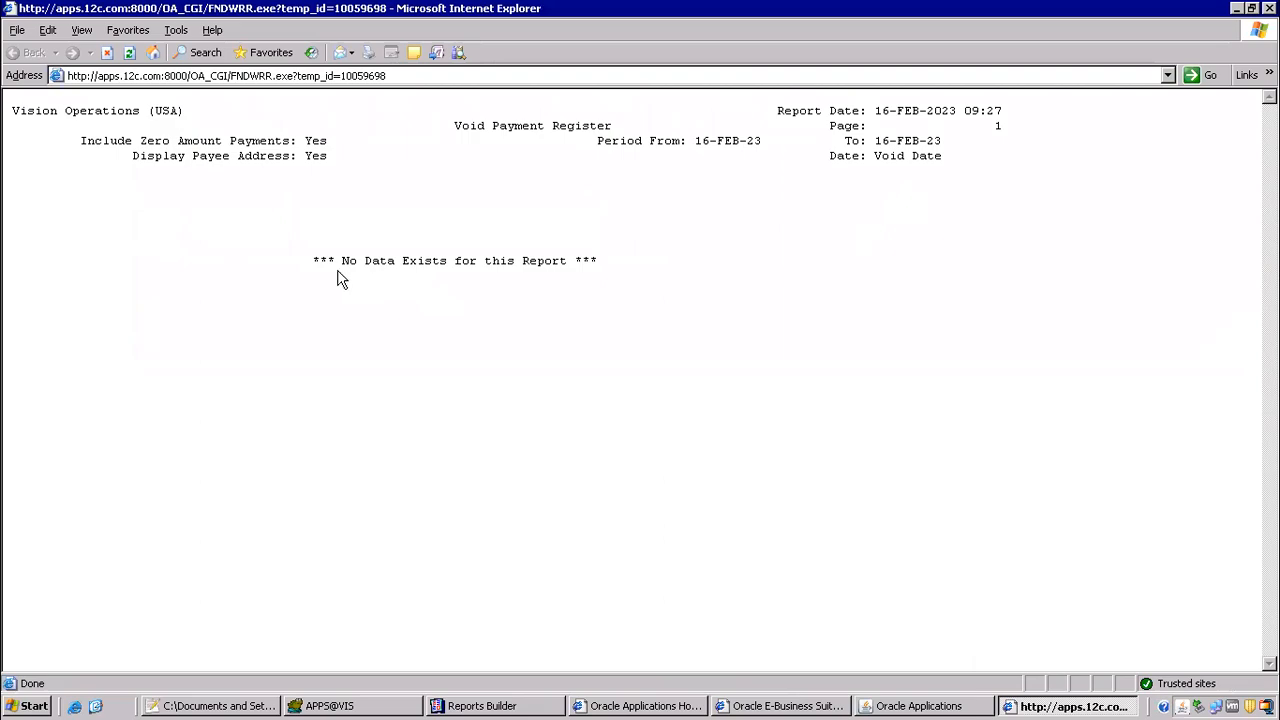
{"action": "key", "text": "alt+F4"}
Step: Start another single request by copying the previous Void Payment Register request
{"action": "left_click", "coordinate": [500, 118]}
{"action": "left_click", "coordinate": [357, 396]}
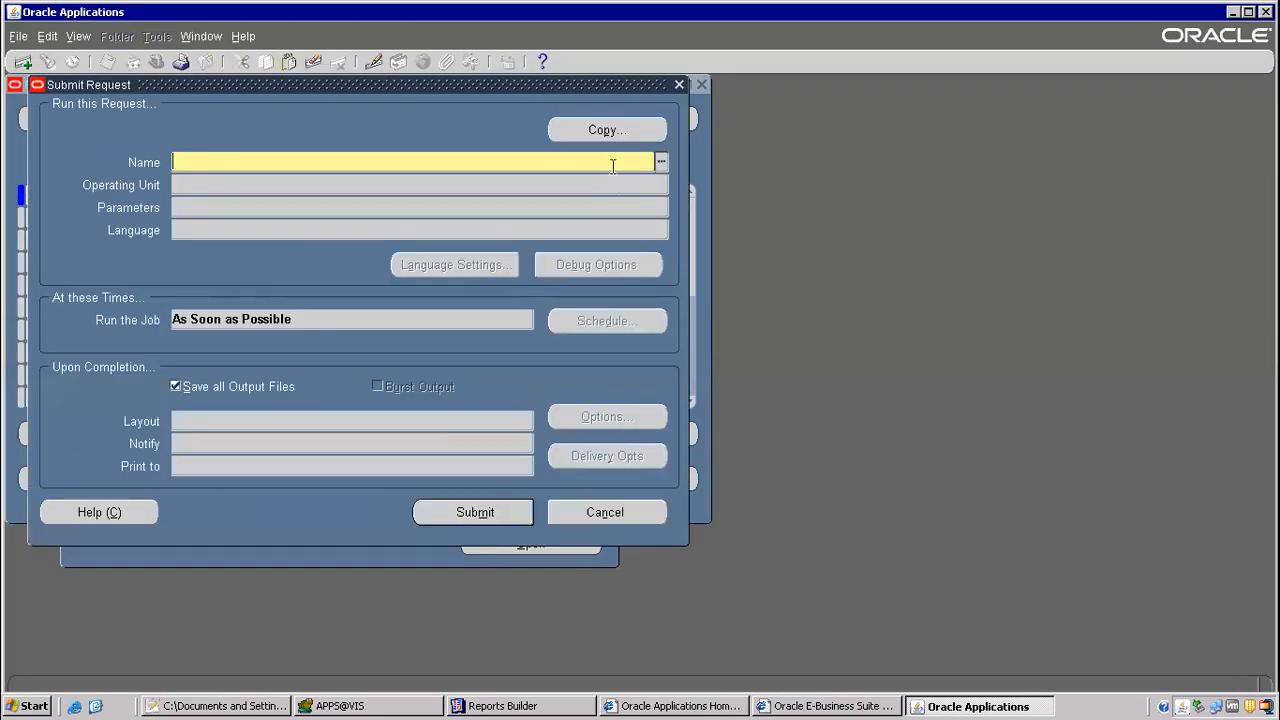
{"action": "left_click", "coordinate": [608, 130]}
{"action": "double_click", "coordinate": [636, 356]}
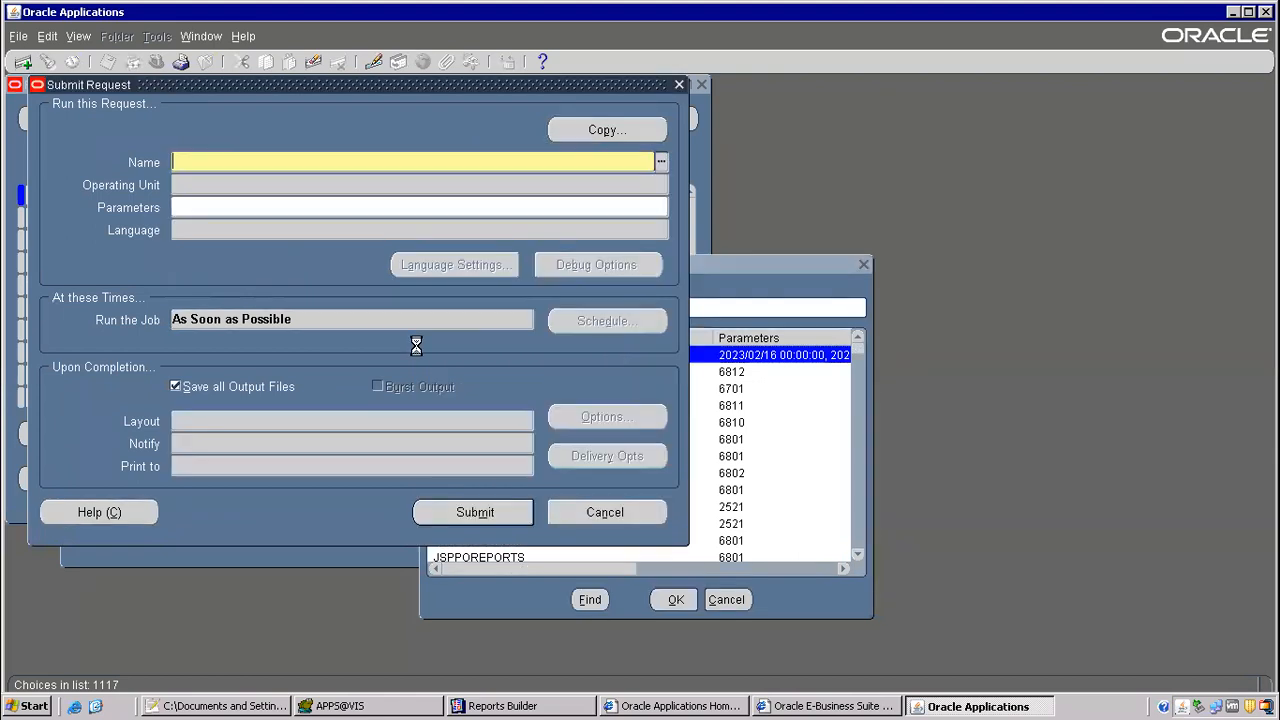
Step: Set From Date to 16-FEB-2020 and To Date to 16-FEB-2023 in the copied request's parameters and submit it
{"action": "left_click", "coordinate": [638, 303]}
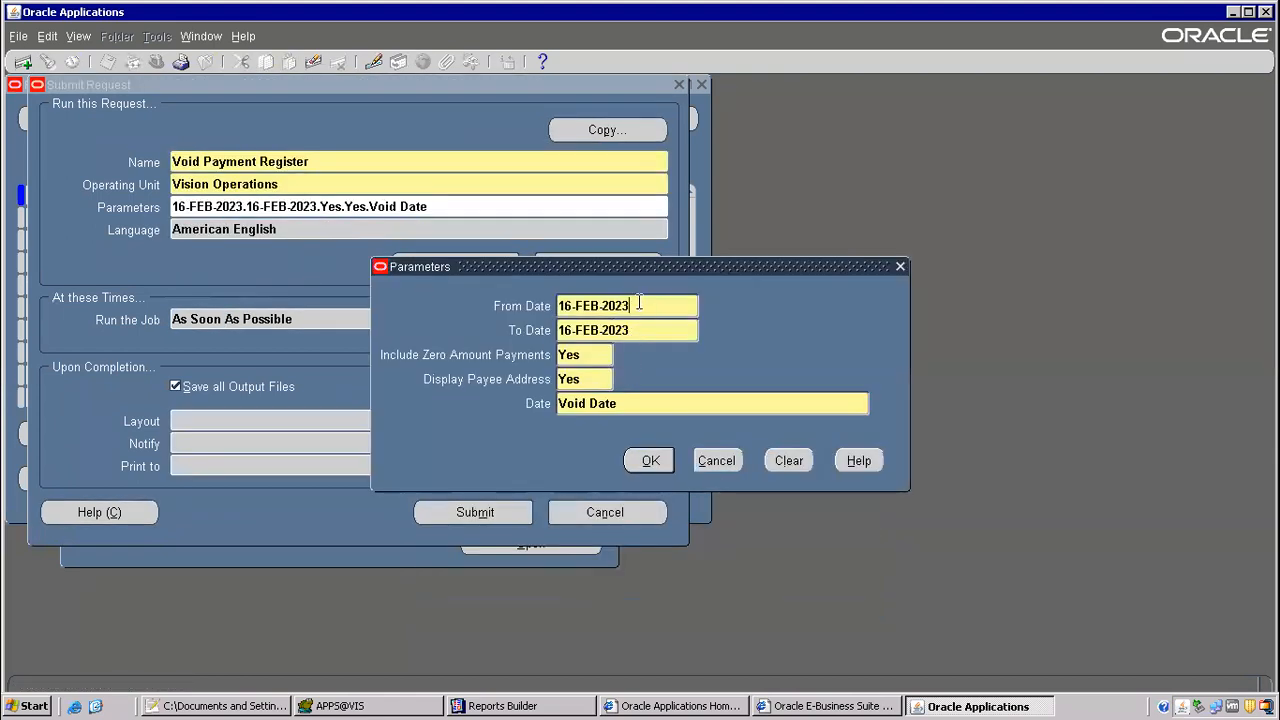
{"action": "type", "text": "0"}
{"action": "key", "text": "Tab"}
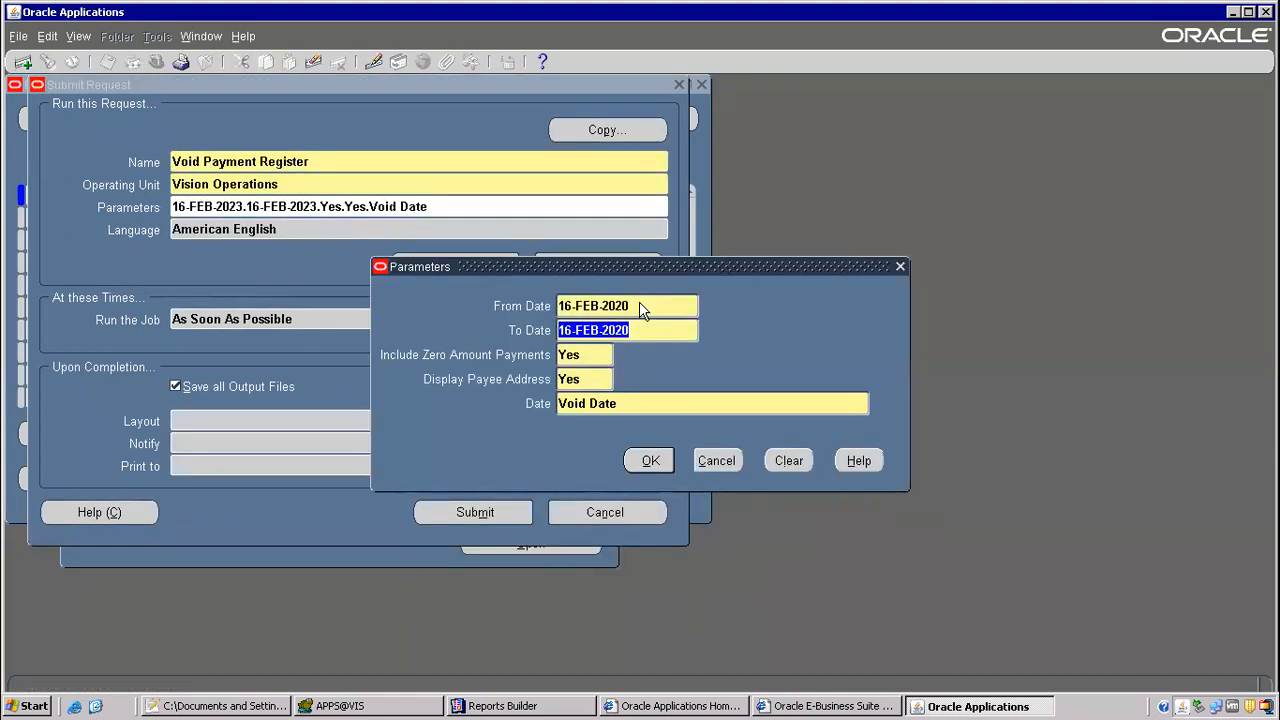
{"action": "left_click", "coordinate": [645, 330]}
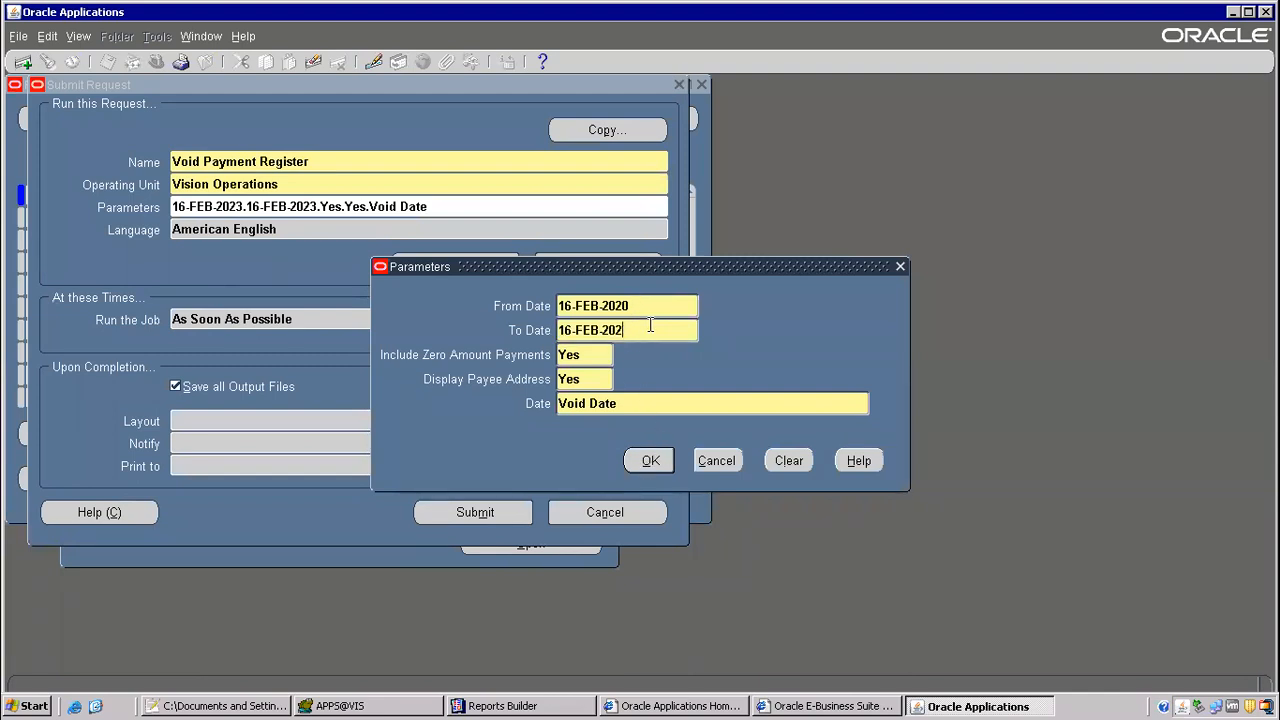
{"action": "type", "text": "3"}
{"action": "key", "text": "Tab"}
{"action": "left_click", "coordinate": [650, 460]}
{"action": "left_click", "coordinate": [510, 512]}
{"action": "left_click", "coordinate": [693, 425]}
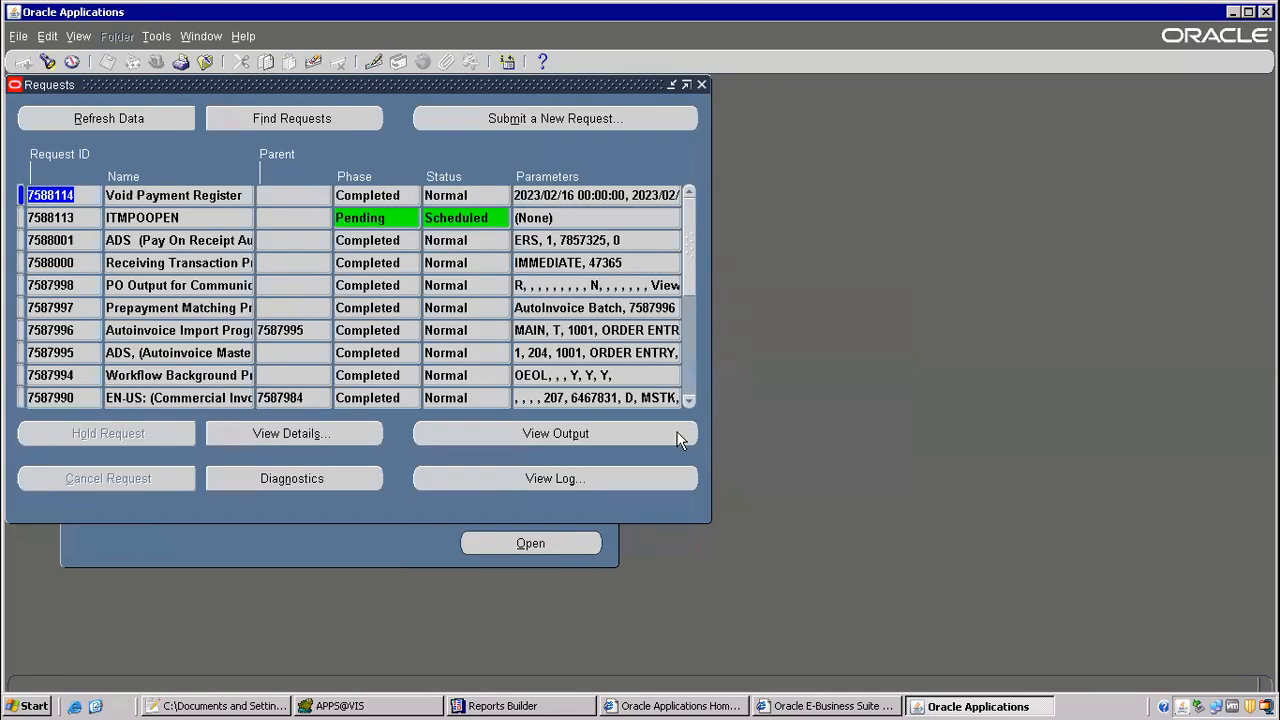
Step: Refresh the requests list until the latest Void Payment Register run has completed and open its output full size
{"action": "left_click", "coordinate": [111, 126]}
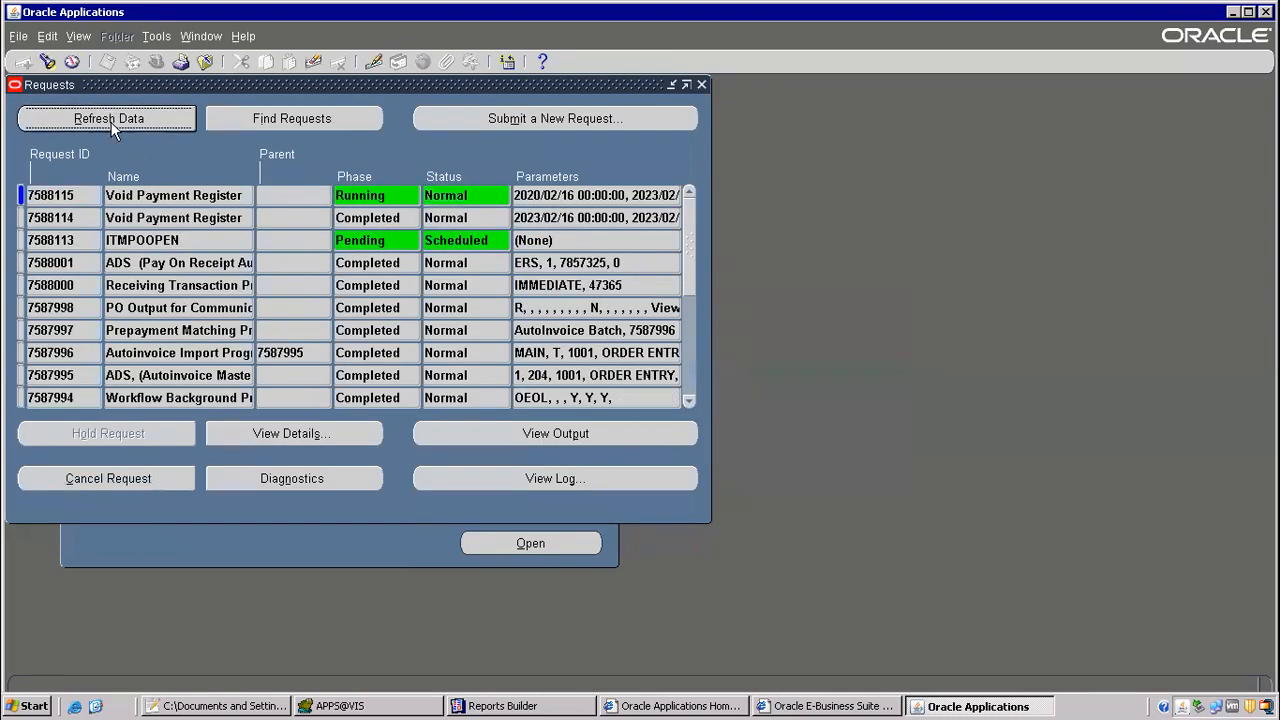
{"action": "left_click", "coordinate": [140, 122]}
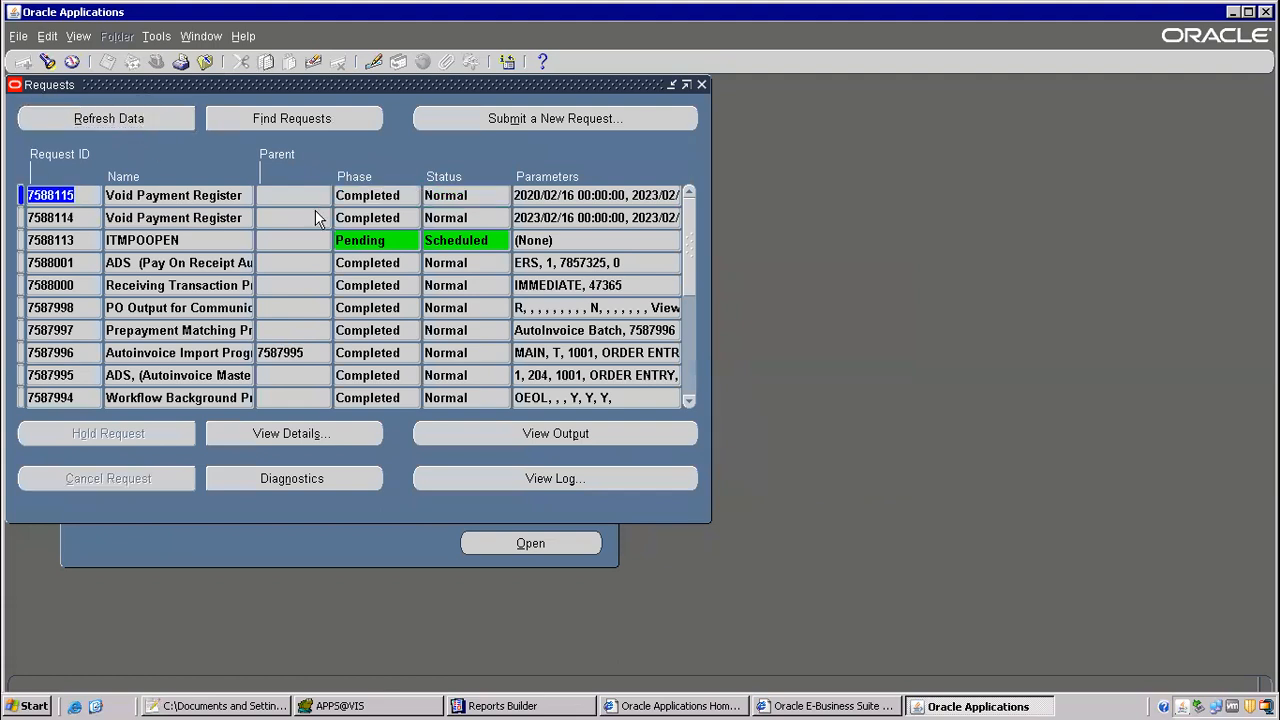
{"action": "left_click", "coordinate": [528, 436]}
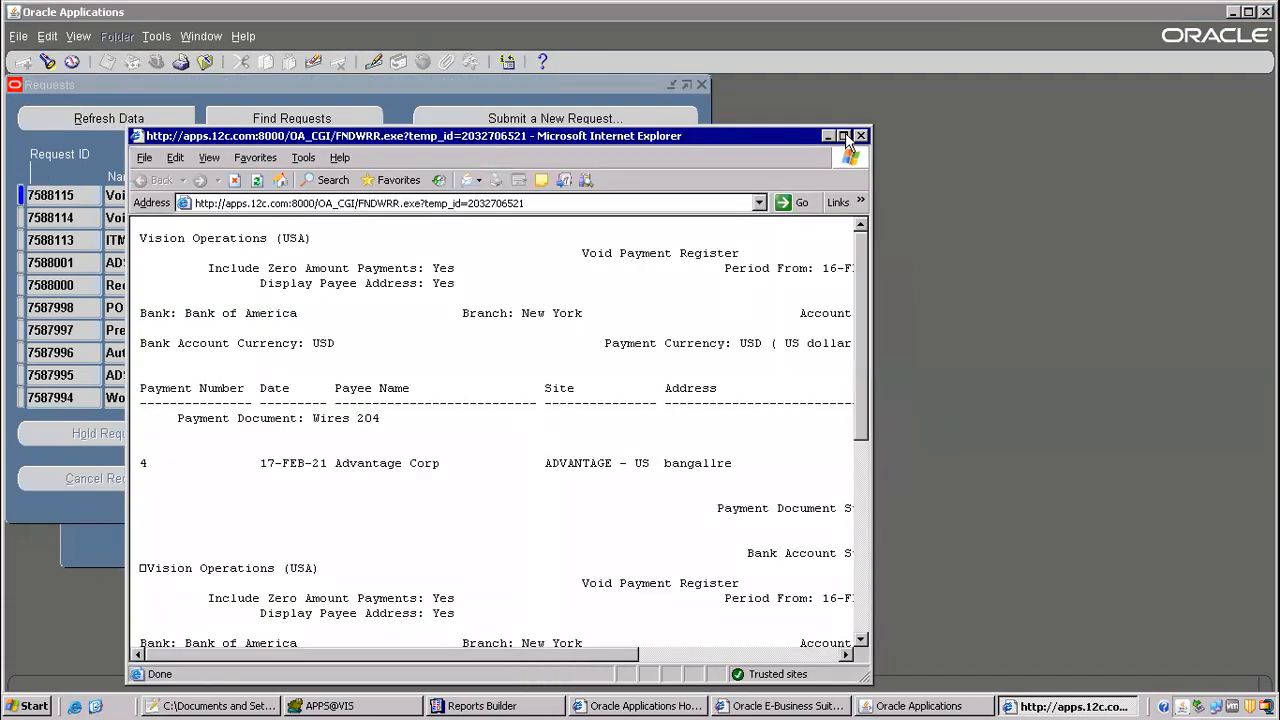
{"action": "left_click", "coordinate": [843, 135]}
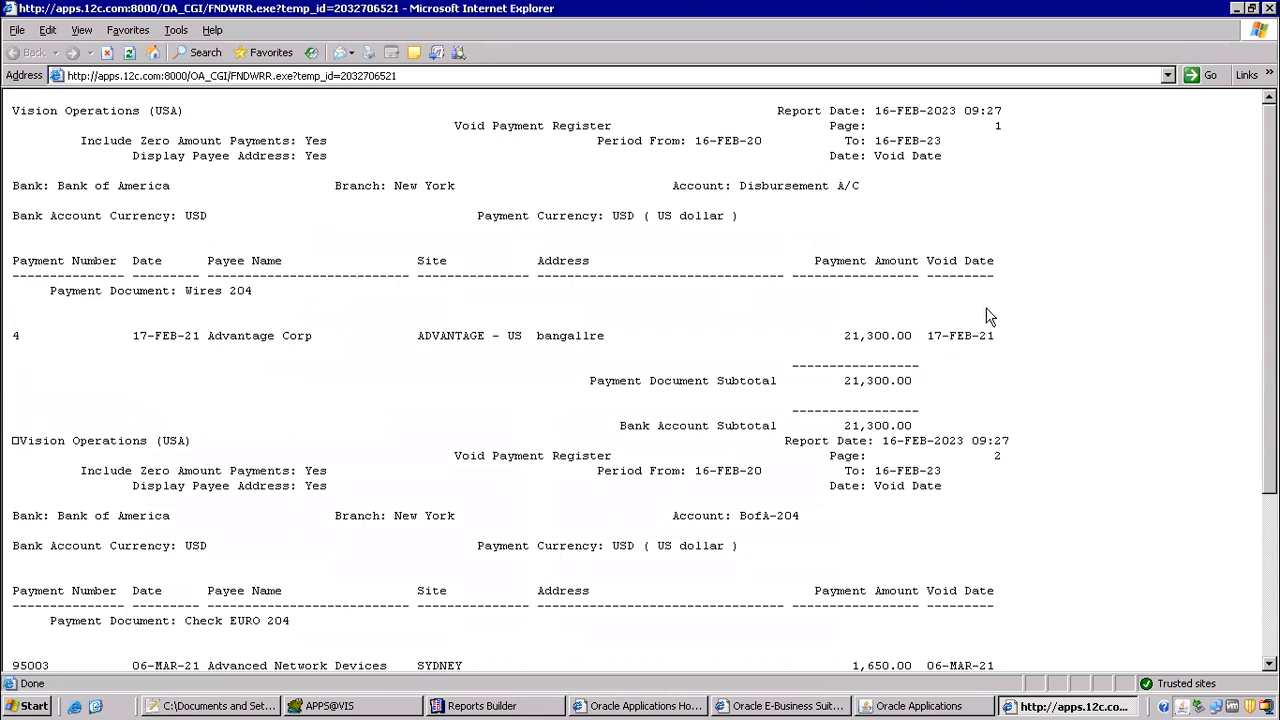
Step: Examine the voided payments in the register output, including the payment amount and void date columns
{"action": "scroll", "coordinate": [885, 330], "scroll_direction": "down", "scroll_amount": 5}
{"action": "scroll", "coordinate": [898, 368], "scroll_direction": "up", "scroll_amount": 5}
{"action": "left_click_drag", "start_coordinate": [966, 289], "coordinate": [980, 557]}
{"action": "left_click", "coordinate": [1025, 430]}
{"action": "scroll", "coordinate": [1080, 390], "scroll_direction": "up", "scroll_amount": 4}
{"action": "left_click_drag", "start_coordinate": [1057, 270], "coordinate": [1134, 249]}
{"action": "left_click", "coordinate": [1048, 258]}
Step: Switch back to Oracle Applications, close the Requests form and open the Invoice Workbench
{"action": "left_click", "coordinate": [962, 706]}
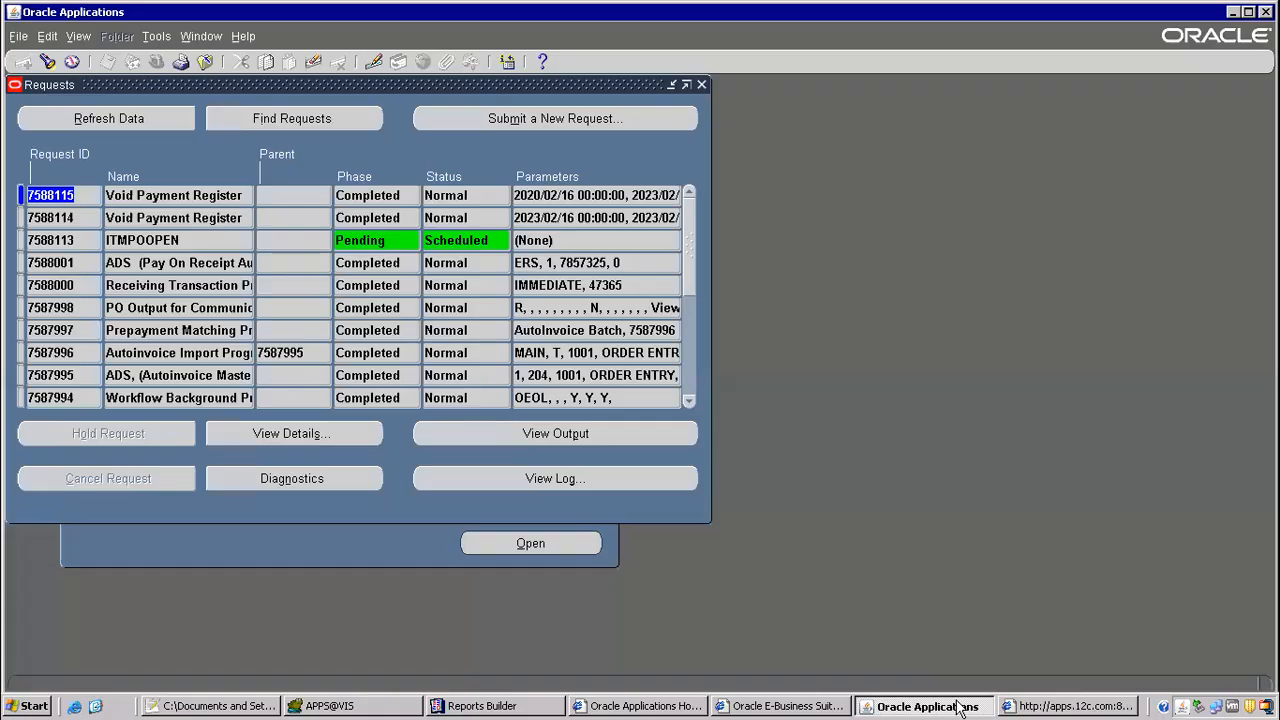
{"action": "left_click", "coordinate": [207, 63]}
{"action": "double_click", "coordinate": [169, 222]}
{"action": "double_click", "coordinate": [181, 237]}
{"action": "left_click", "coordinate": [185, 271]}
{"action": "double_click", "coordinate": [185, 271]}
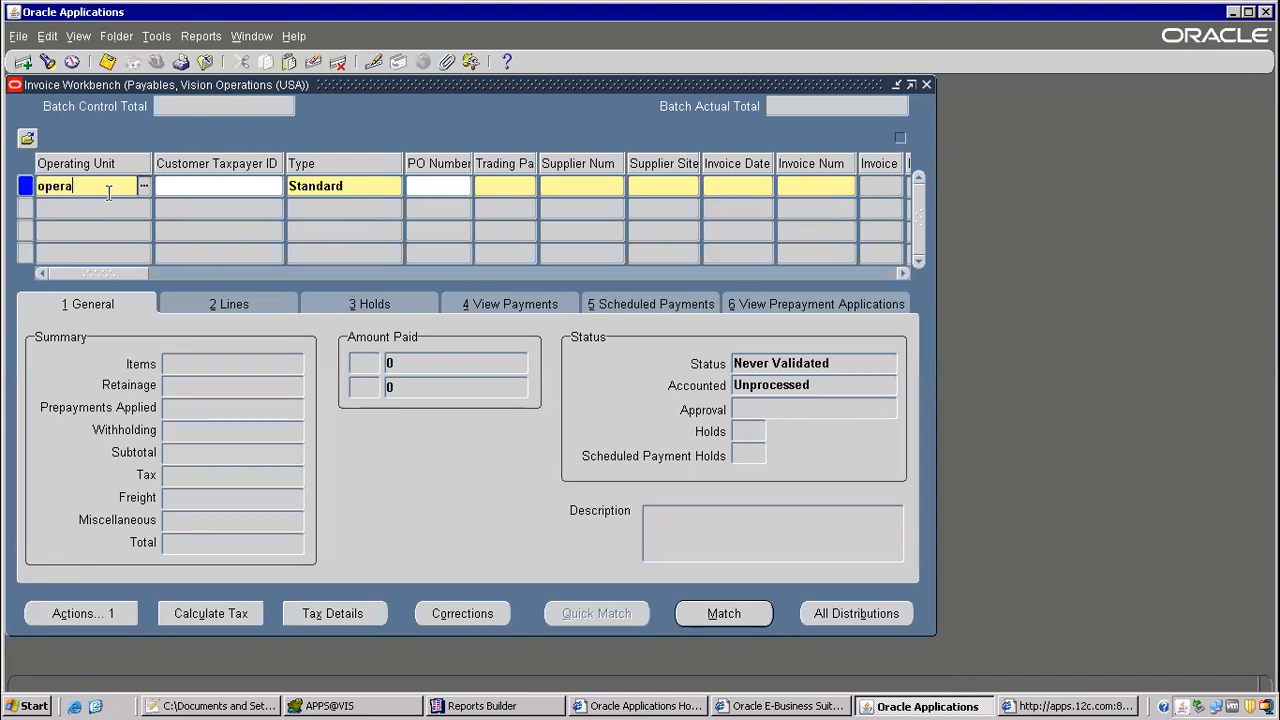
Step: Set the new Standard invoice's operating unit to Vision Operations
{"action": "type", "text": "operations"}
{"action": "key", "text": "Tab"}
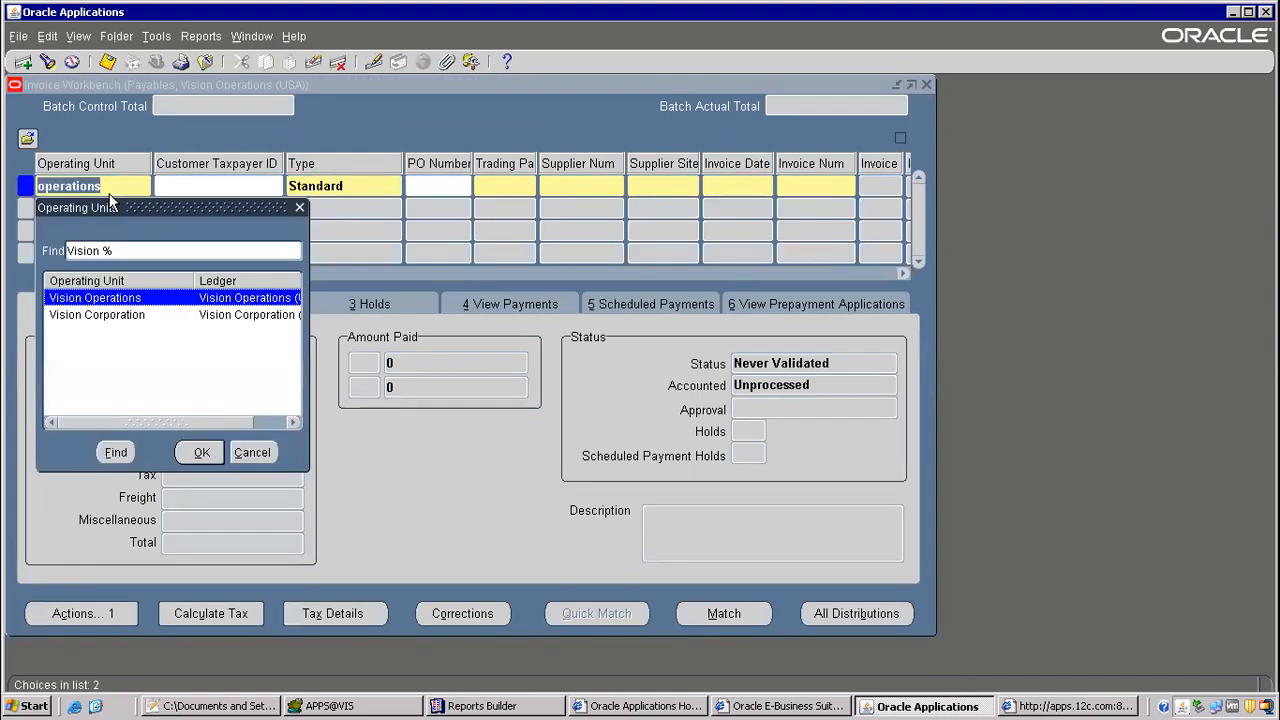
{"action": "double_click", "coordinate": [96, 300]}
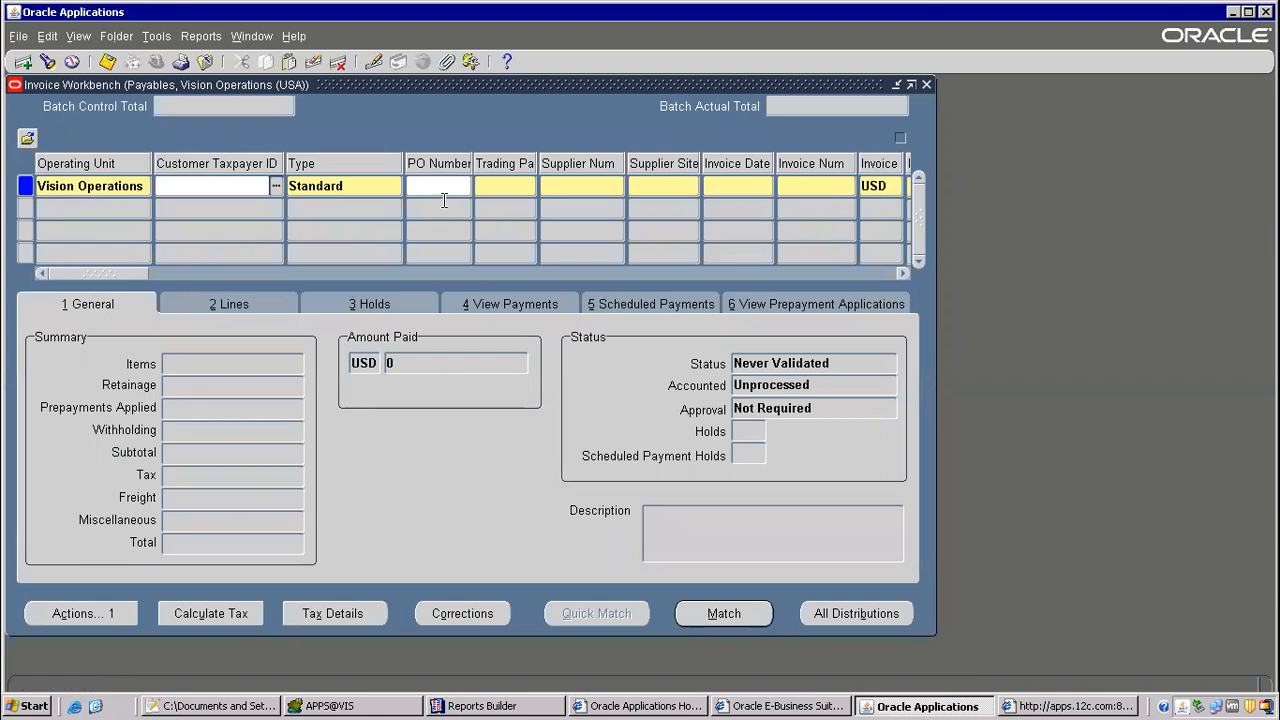
Step: Search the trading partners for advan%, choose the Advantage supplier and select its ADVANTAGE supplier site
{"action": "left_click", "coordinate": [506, 185]}
{"action": "left_click", "coordinate": [530, 185]}
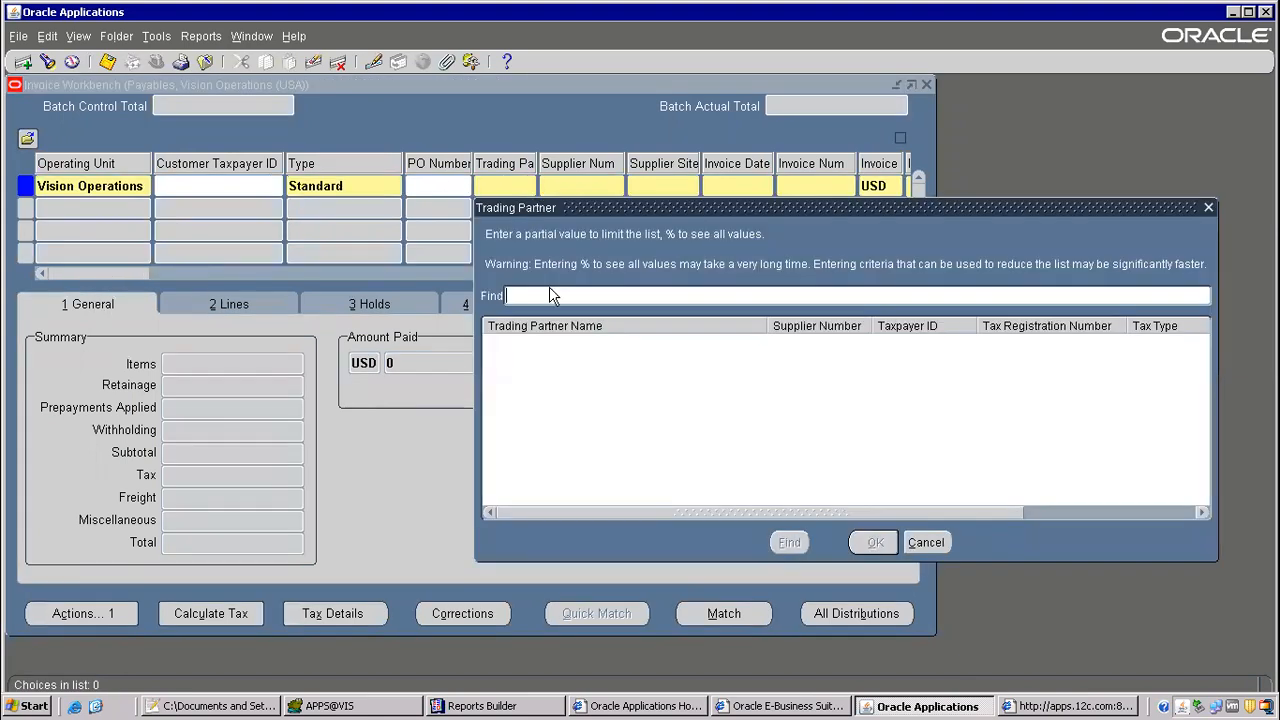
{"action": "type", "text": "a"}
{"action": "type", "text": "dvan%"}
{"action": "key", "text": "Return"}
{"action": "double_click", "coordinate": [560, 318]}
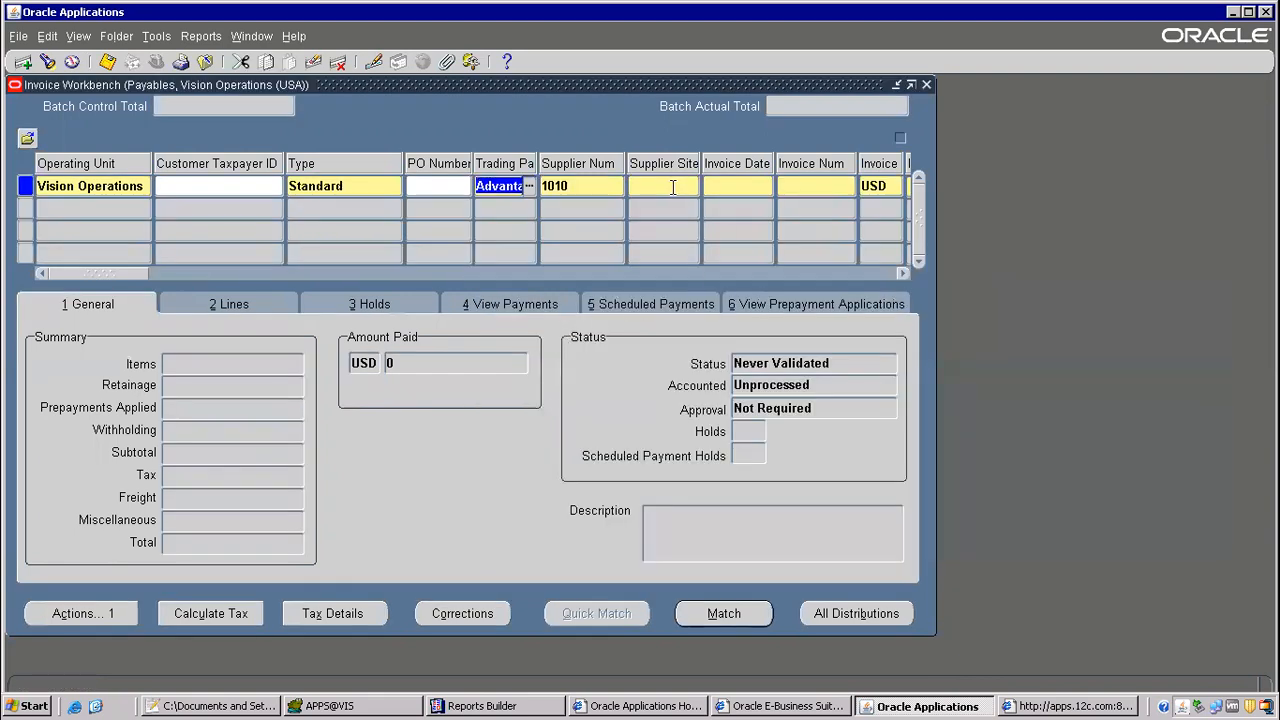
{"action": "left_click", "coordinate": [673, 187]}
{"action": "left_click", "coordinate": [694, 186]}
{"action": "double_click", "coordinate": [104, 192]}
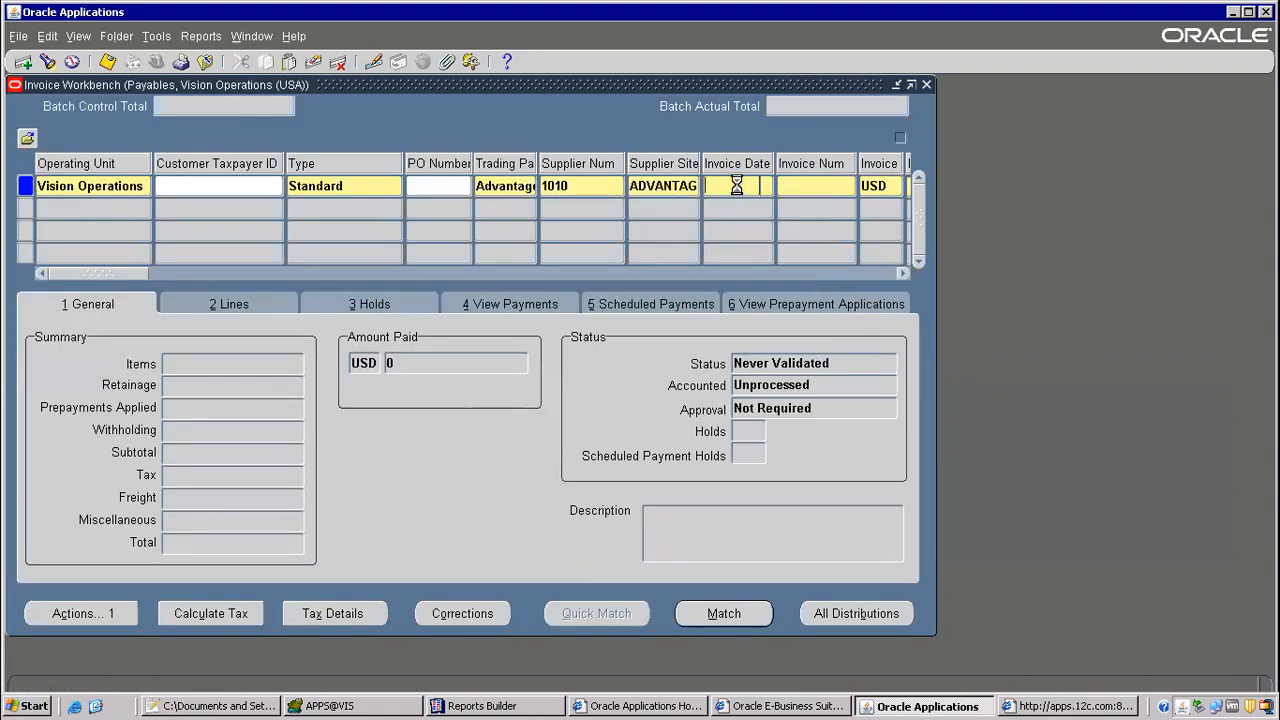
Step: Set the invoice date to 16-FEB-2023, the invoice number to 1234 and the invoice amount to 5,000.00
{"action": "left_click", "coordinate": [766, 186]}
{"action": "left_click", "coordinate": [155, 415]}
{"action": "left_click", "coordinate": [821, 189]}
{"action": "type", "text": "1234"}
{"action": "key", "text": "Tab"}
{"action": "key", "text": "Tab"}
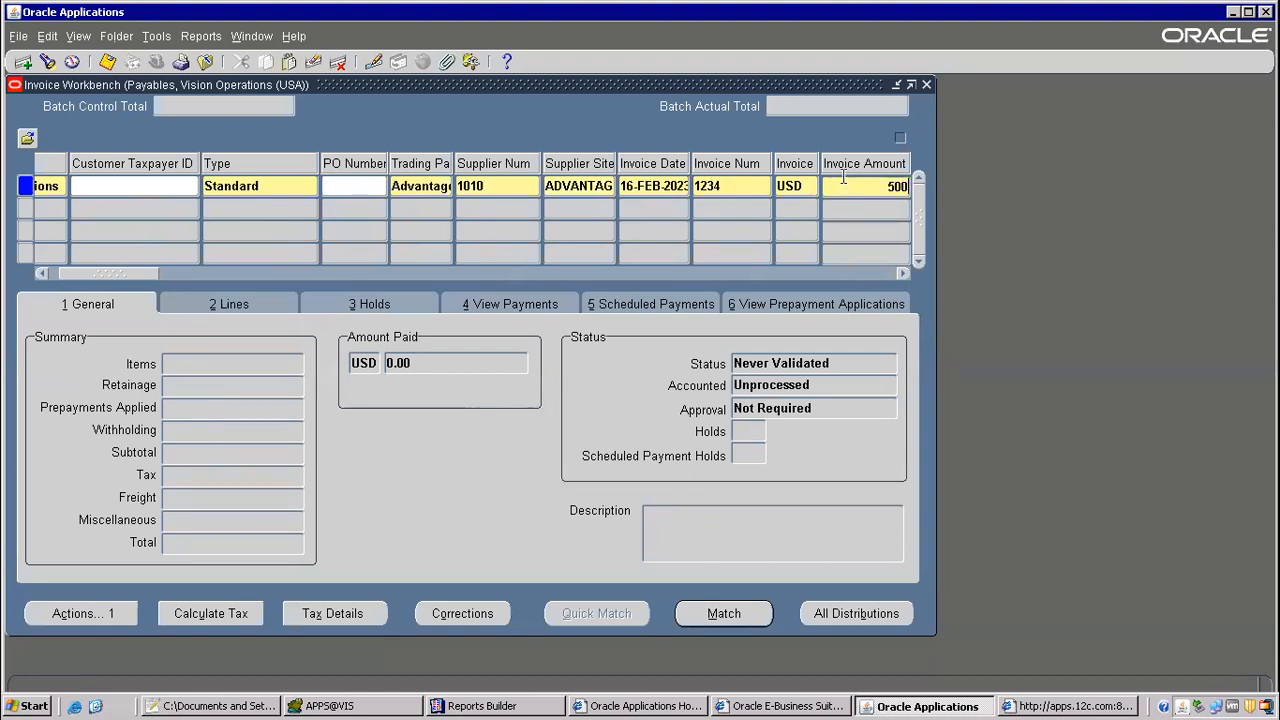
{"action": "key", "text": "Tab"}
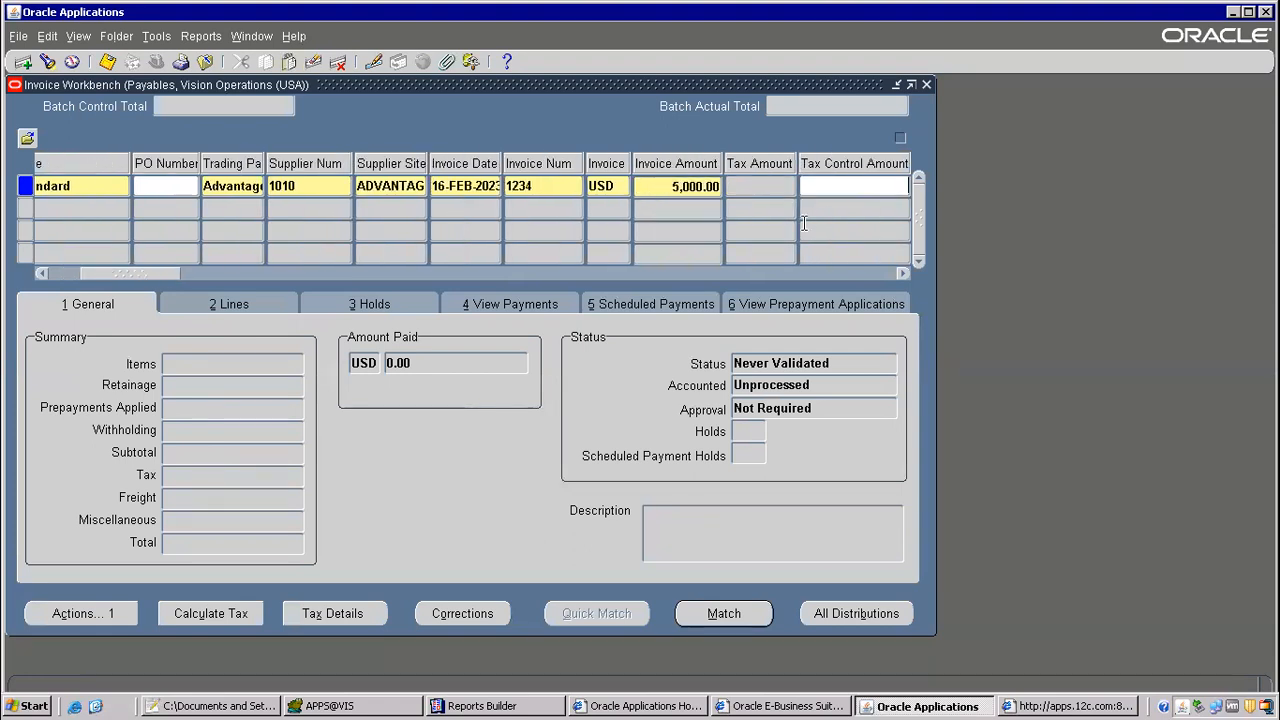
Step: Add an Item line with an amount of 5,000 to the invoice
{"action": "left_click", "coordinate": [245, 303]}
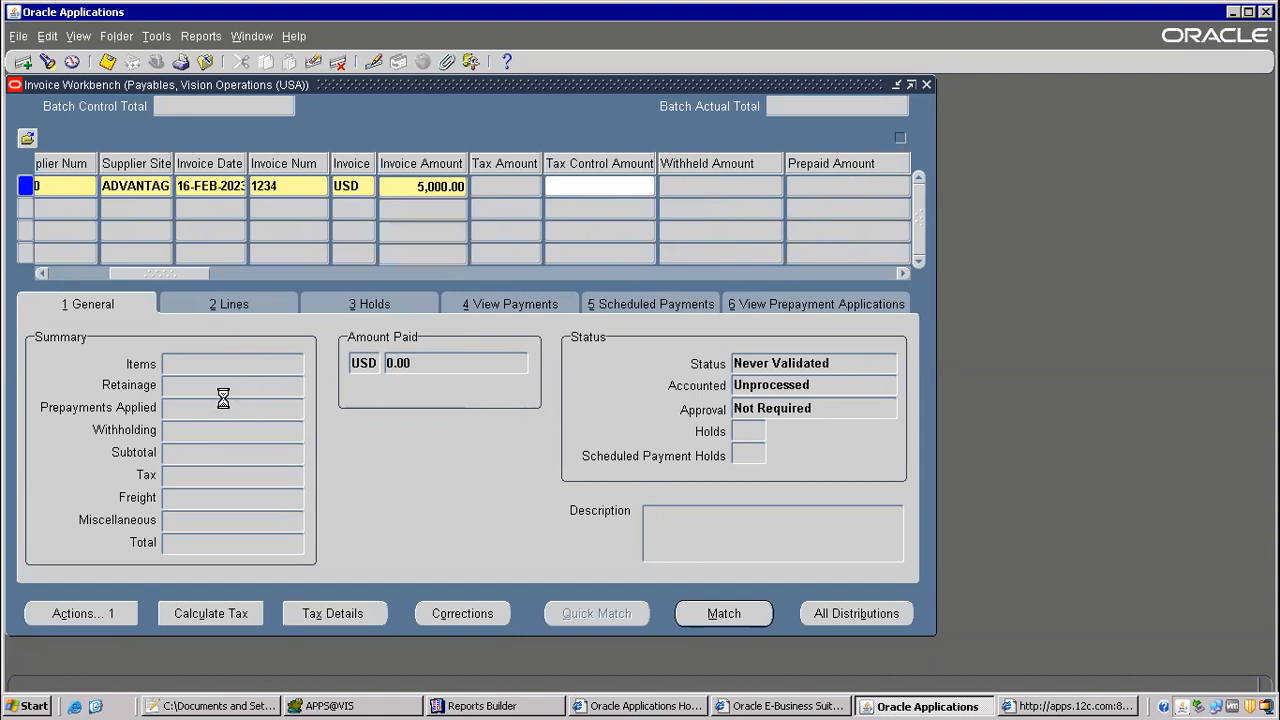
{"action": "left_click", "coordinate": [229, 306]}
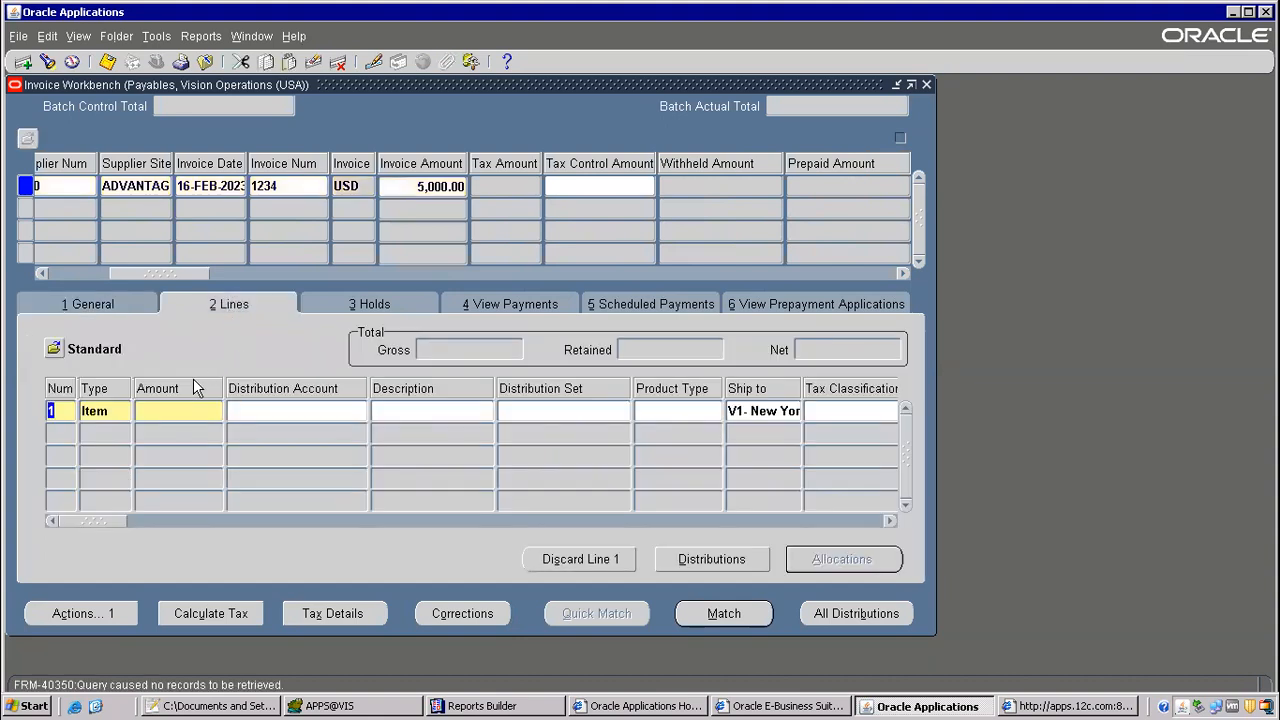
{"action": "type", "text": "5,000"}
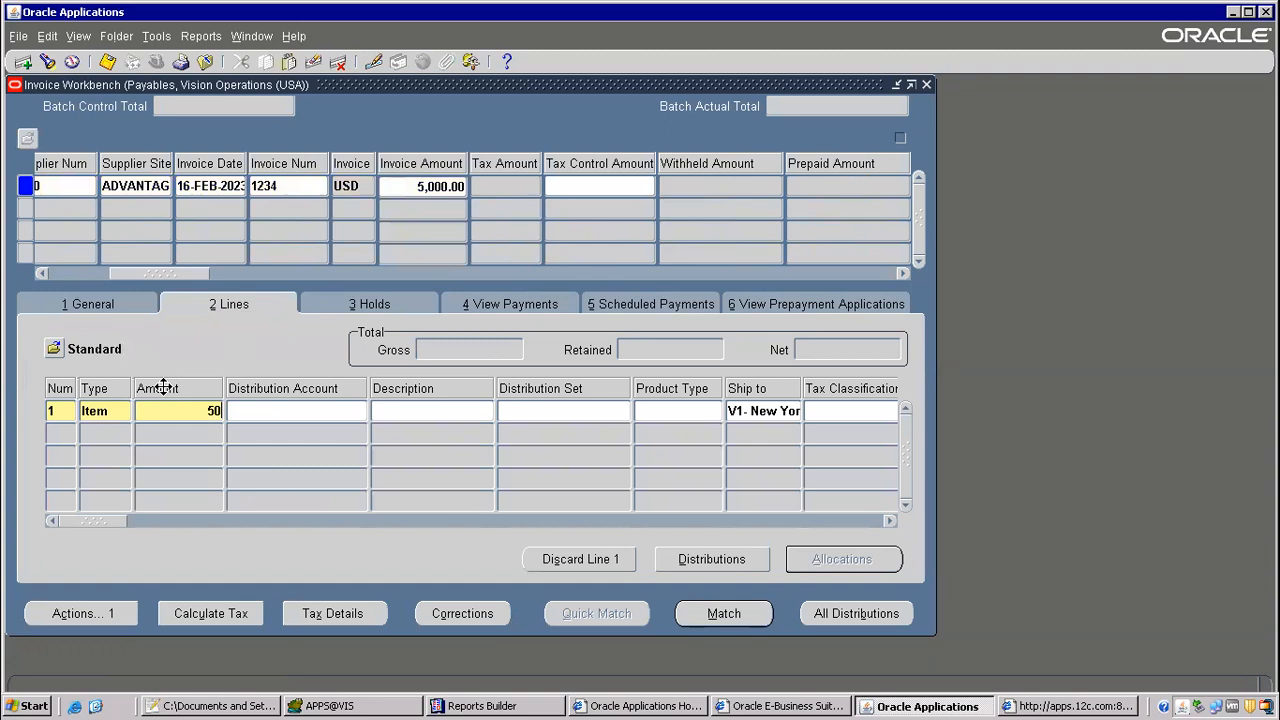
{"action": "key", "text": "Tab"}
Step: Open the distributions of the item line and set the first distribution's amount to 5,000.00
{"action": "left_click", "coordinate": [728, 562]}
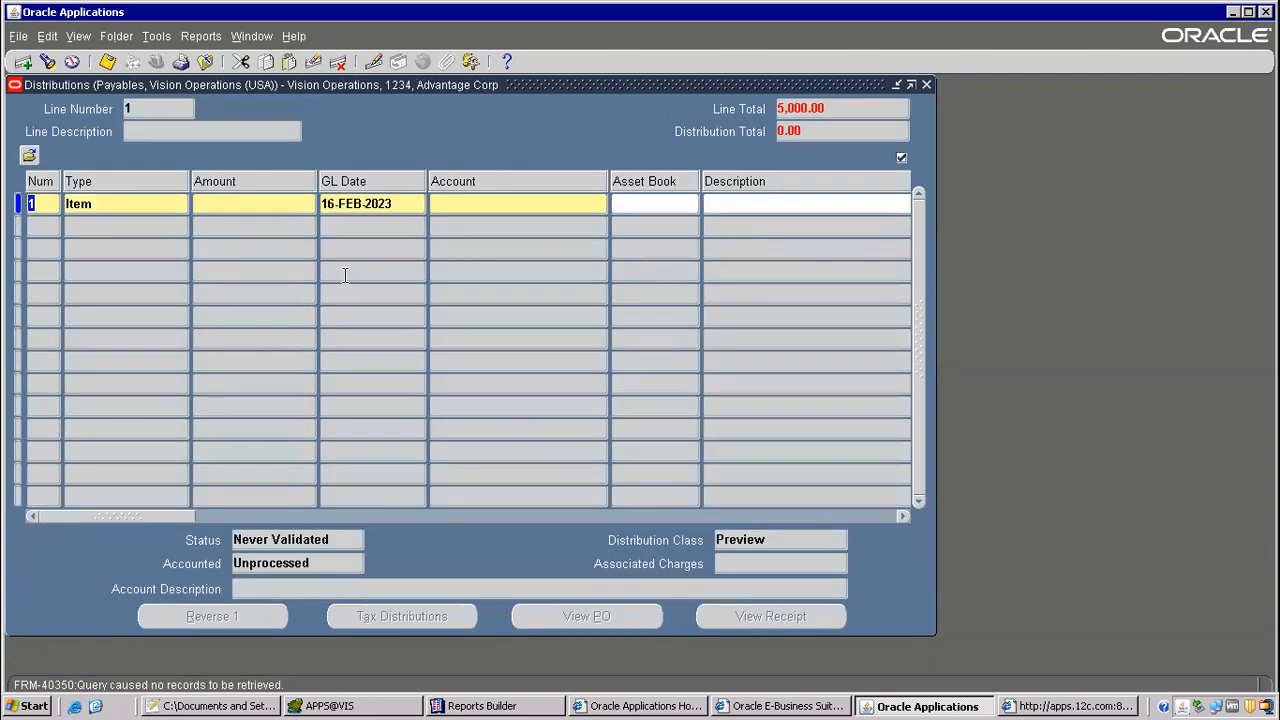
{"action": "left_click", "coordinate": [260, 204]}
{"action": "type", "text": "5,000"}
{"action": "key", "text": "Tab"}
Step: Assign the Payables account alias to the distribution, save the record and close the distributions
{"action": "left_click", "coordinate": [500, 210]}
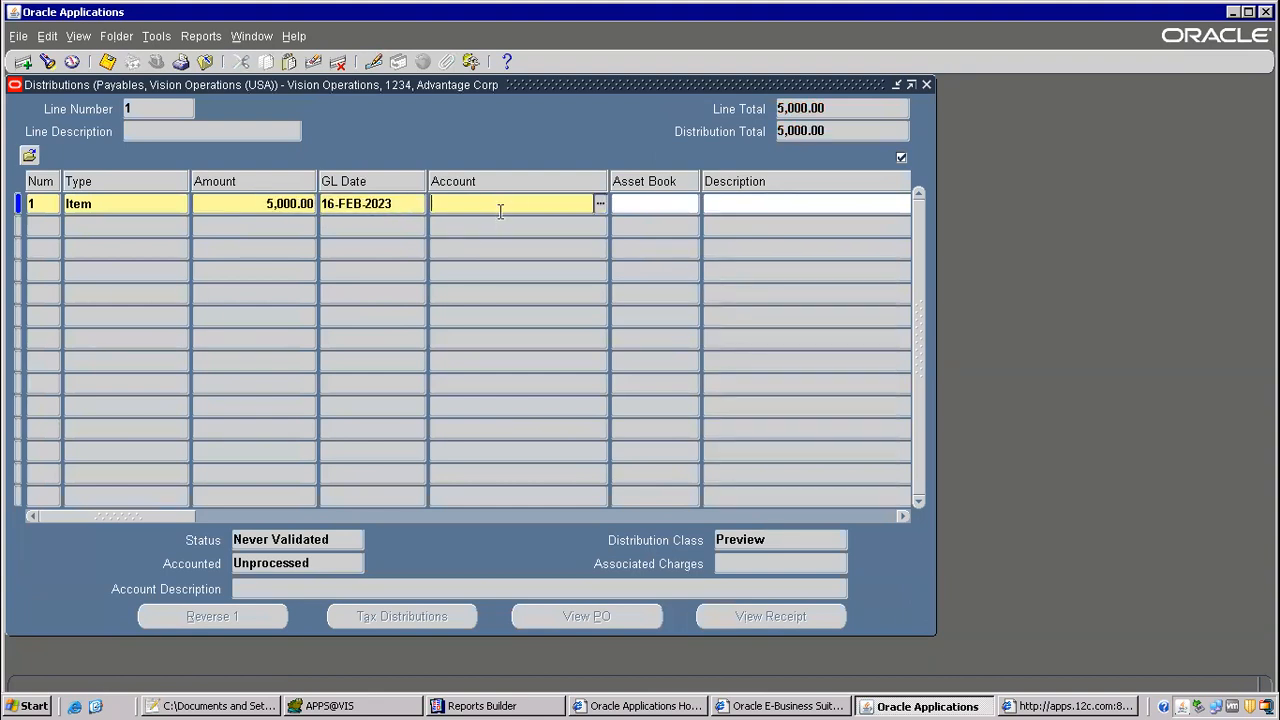
{"action": "left_click", "coordinate": [600, 203]}
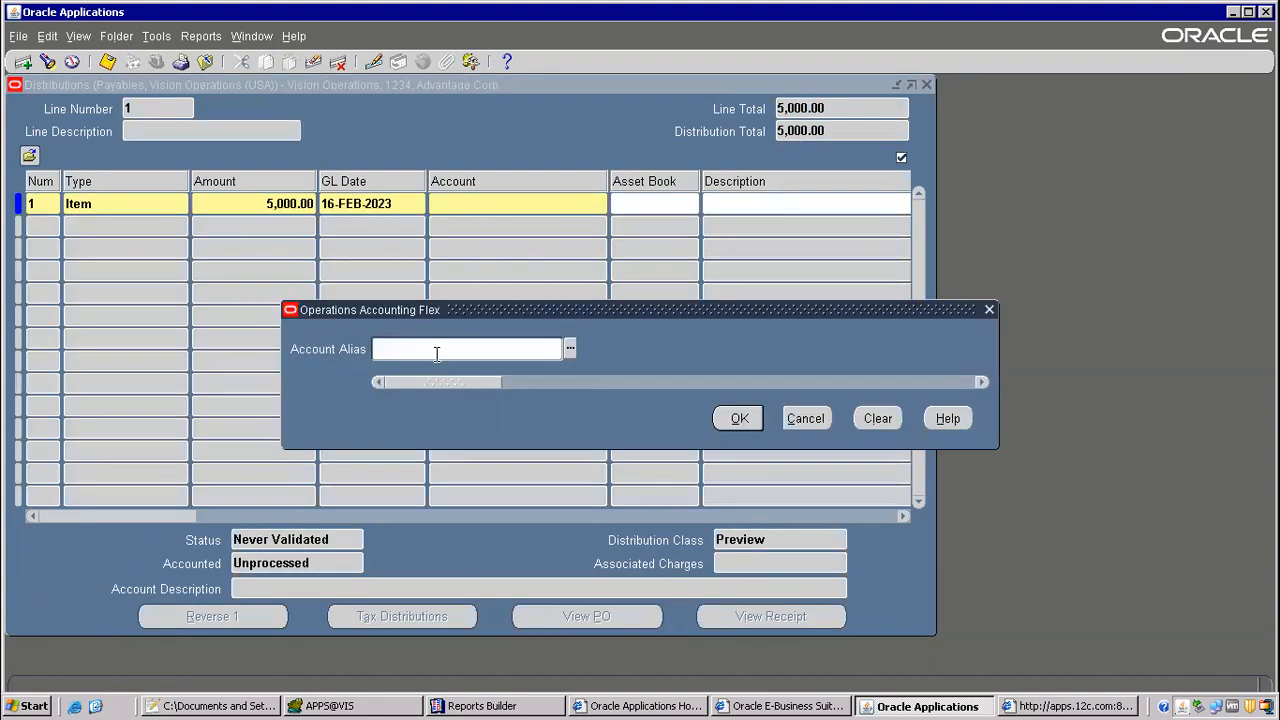
{"action": "type", "text": "pay"}
{"action": "key", "text": "Tab"}
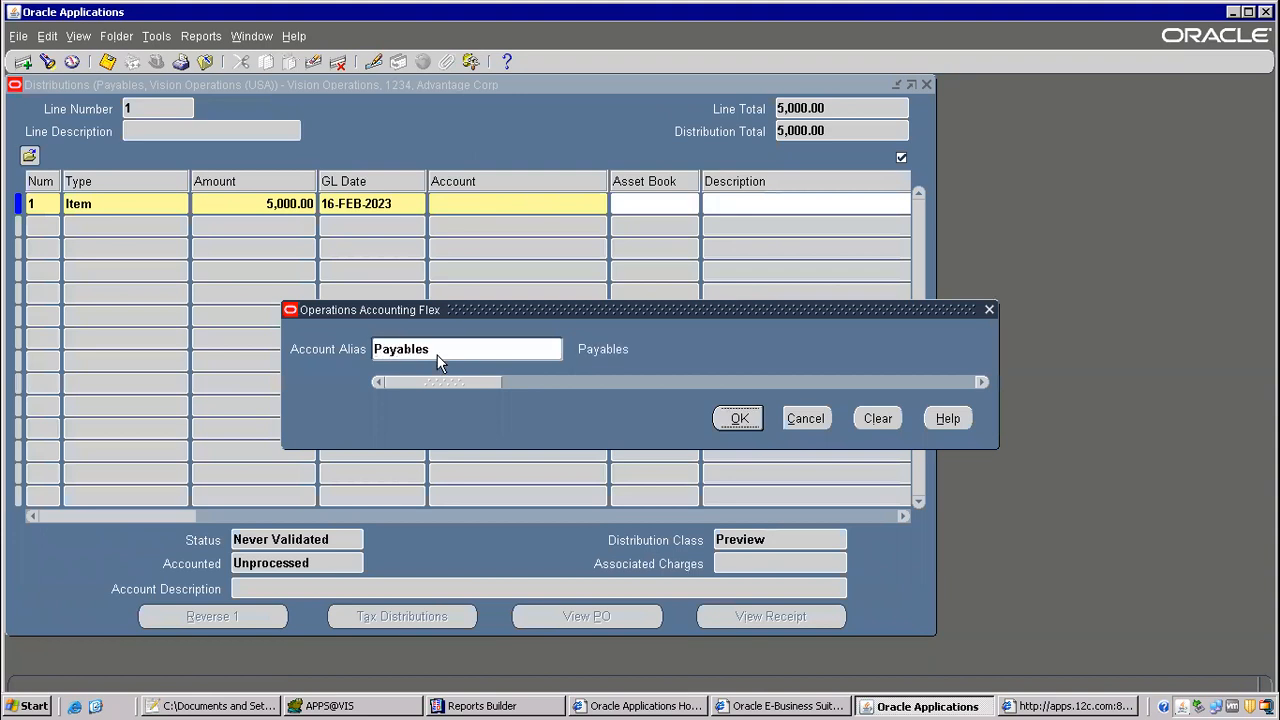
{"action": "left_click", "coordinate": [738, 418]}
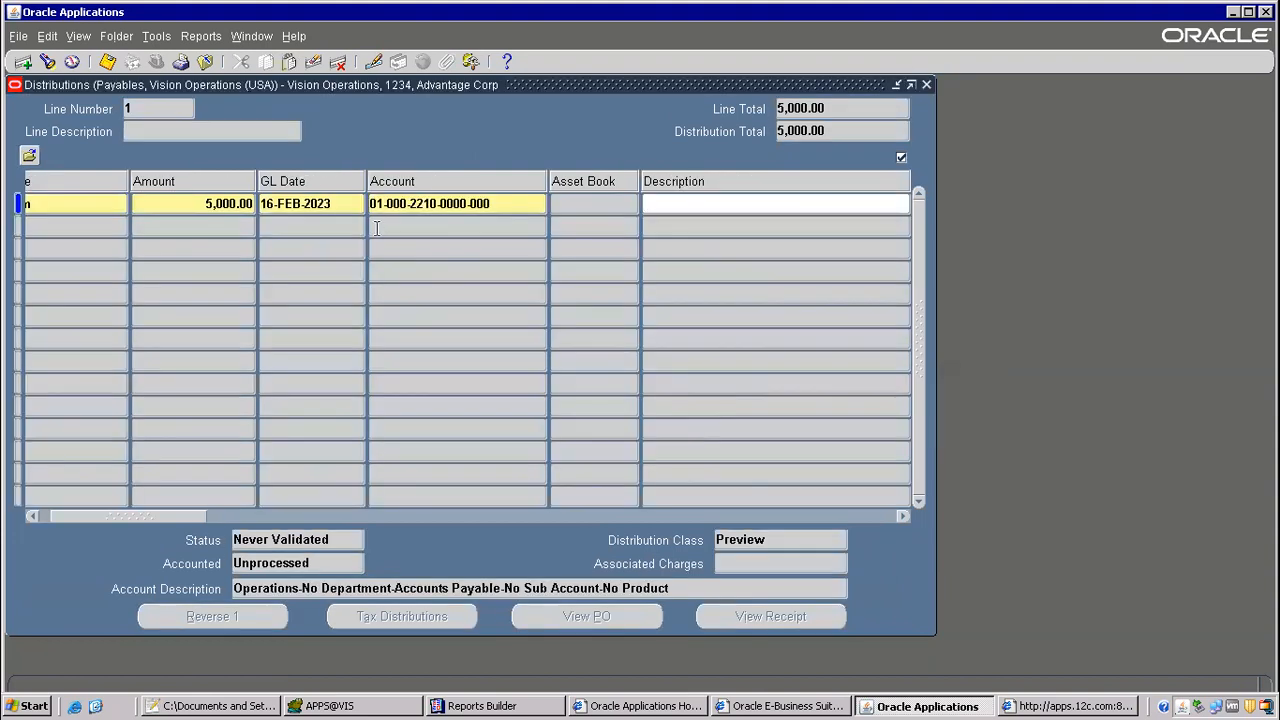
{"action": "left_click", "coordinate": [107, 63]}
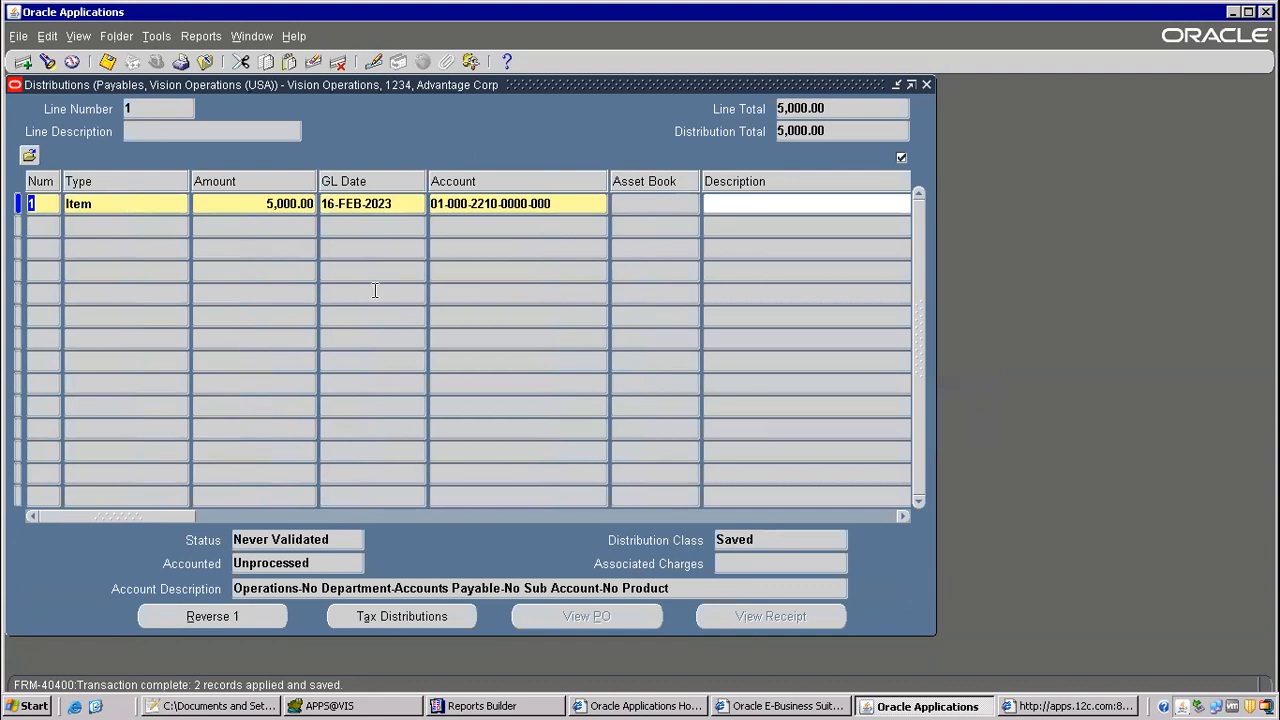
{"action": "left_click", "coordinate": [927, 85]}
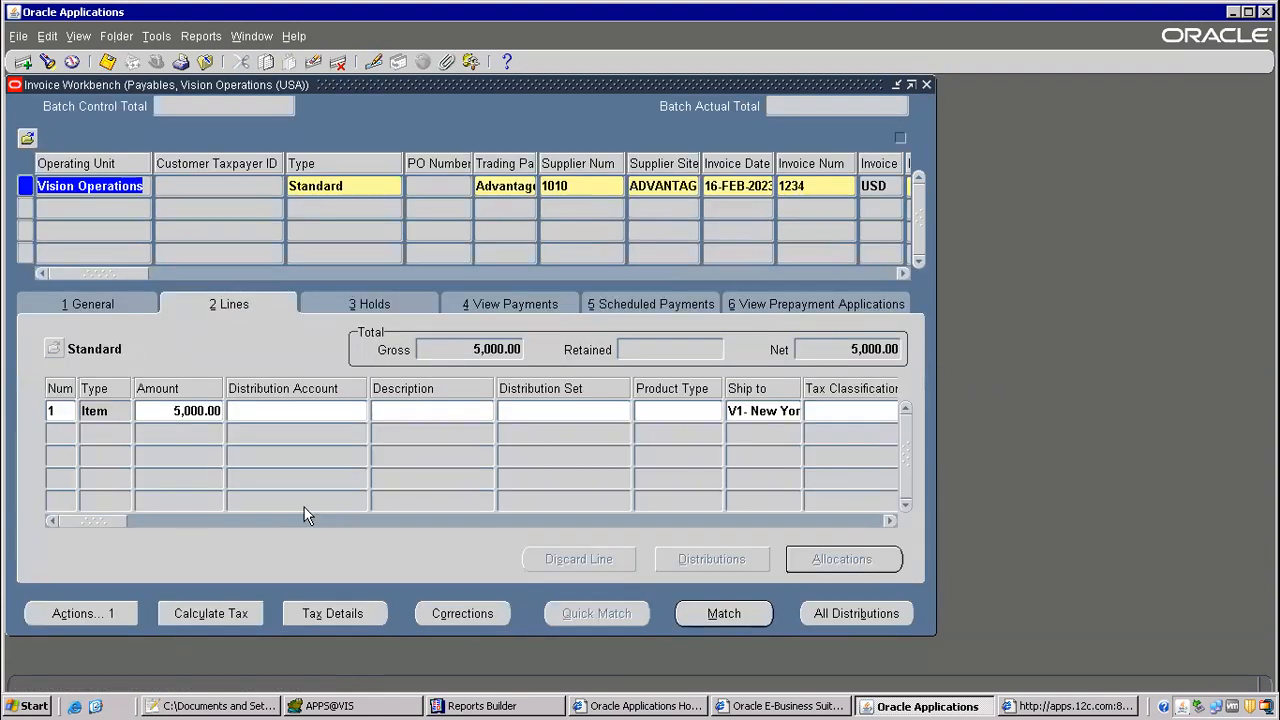
Step: Run the Validate action on the invoice and check its status in the general summary
{"action": "left_click", "coordinate": [101, 303]}
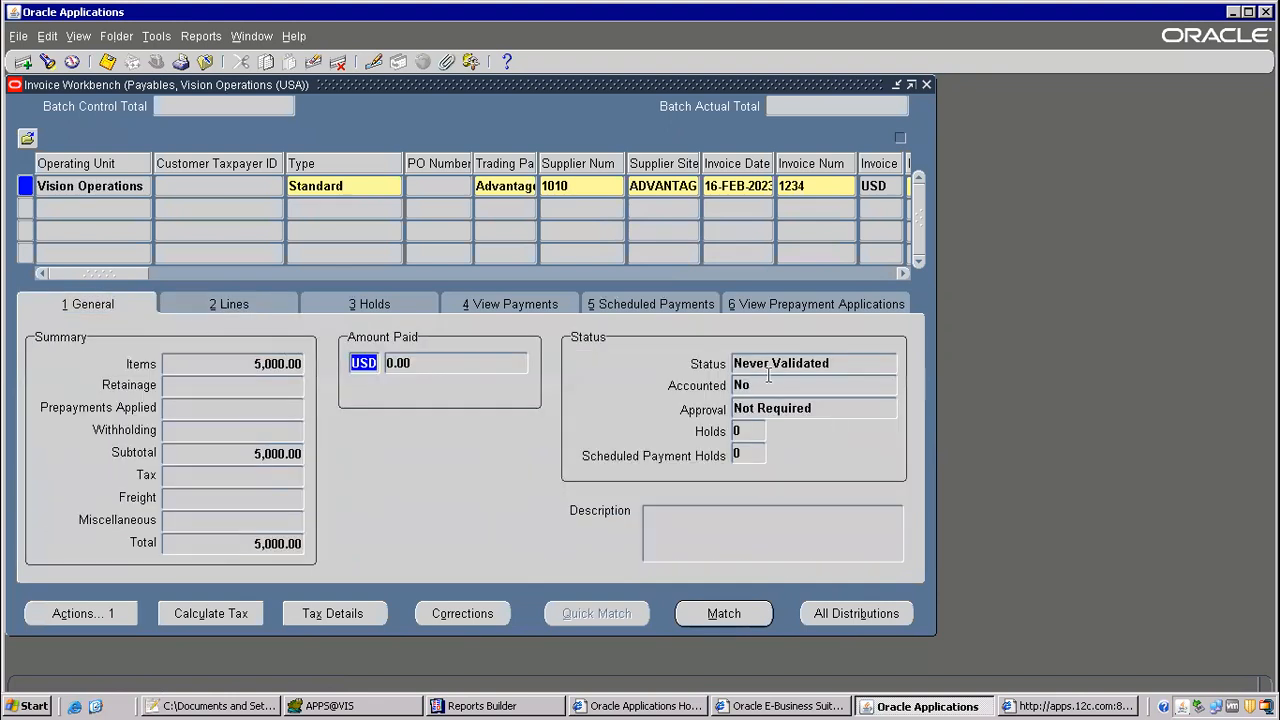
{"action": "left_click", "coordinate": [83, 613]}
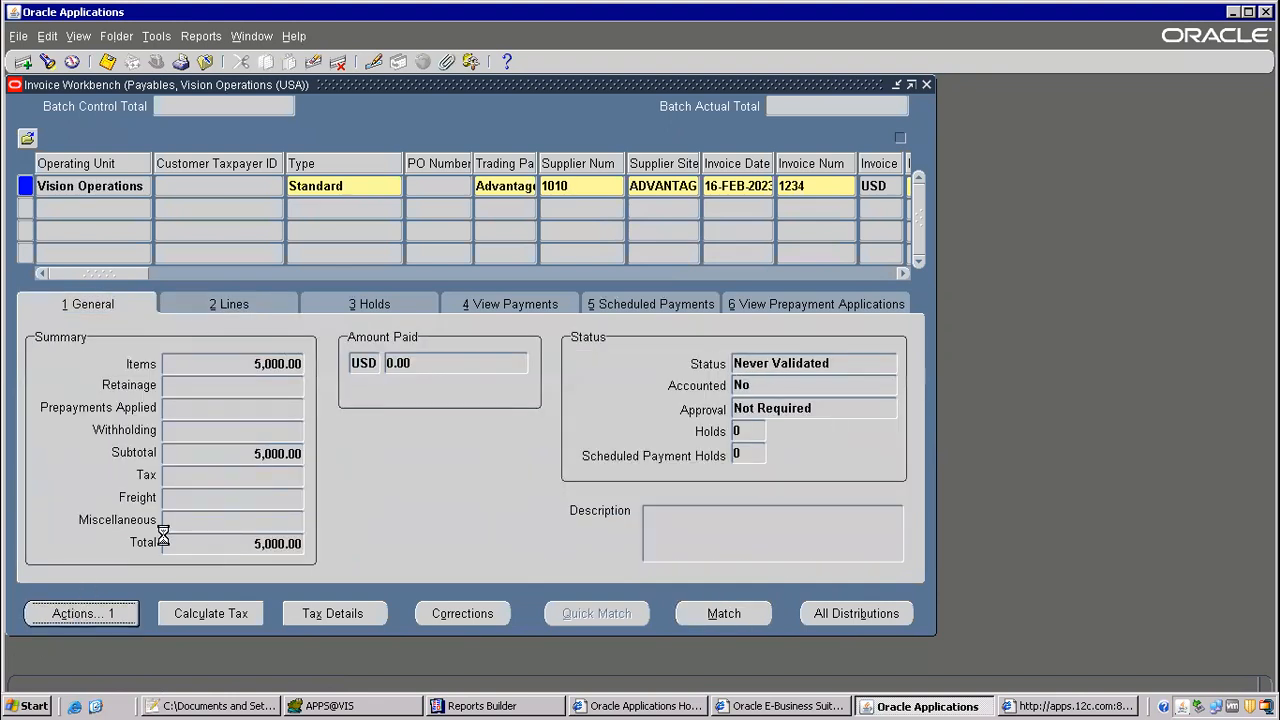
{"action": "left_click", "coordinate": [289, 138]}
{"action": "left_click", "coordinate": [436, 582]}
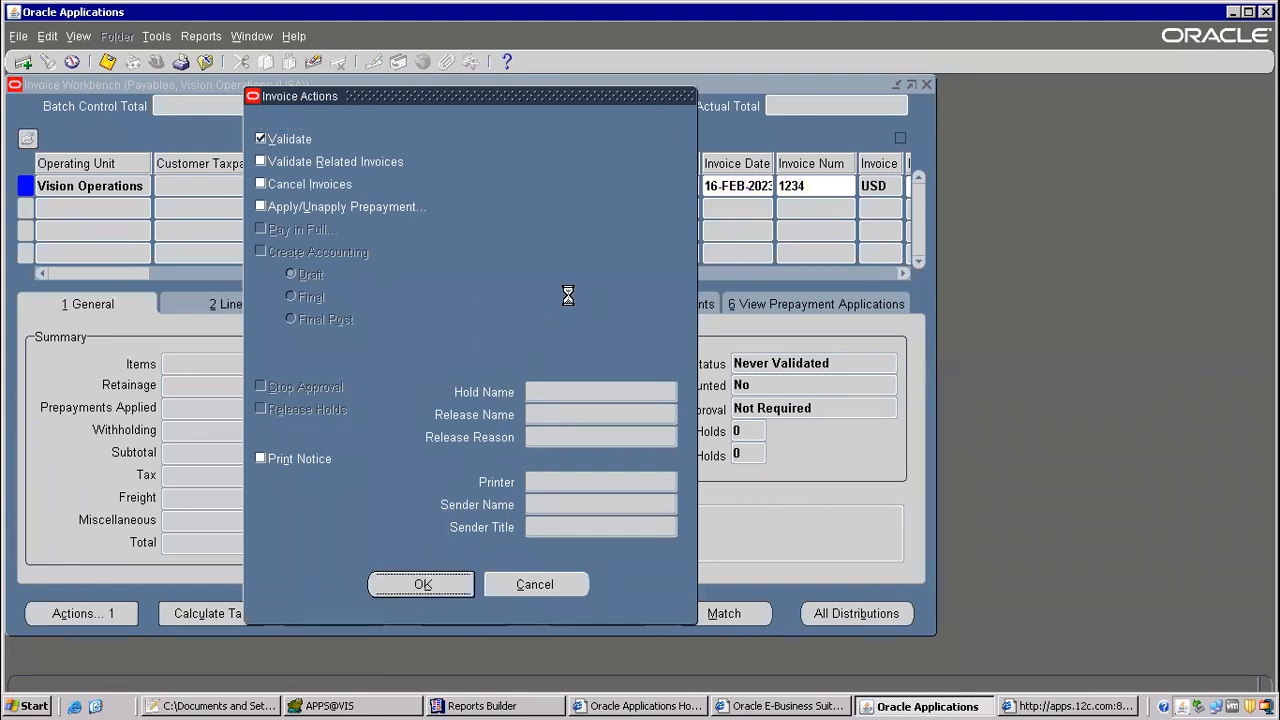
{"action": "left_click", "coordinate": [741, 384]}
{"action": "left_click", "coordinate": [765, 362]}
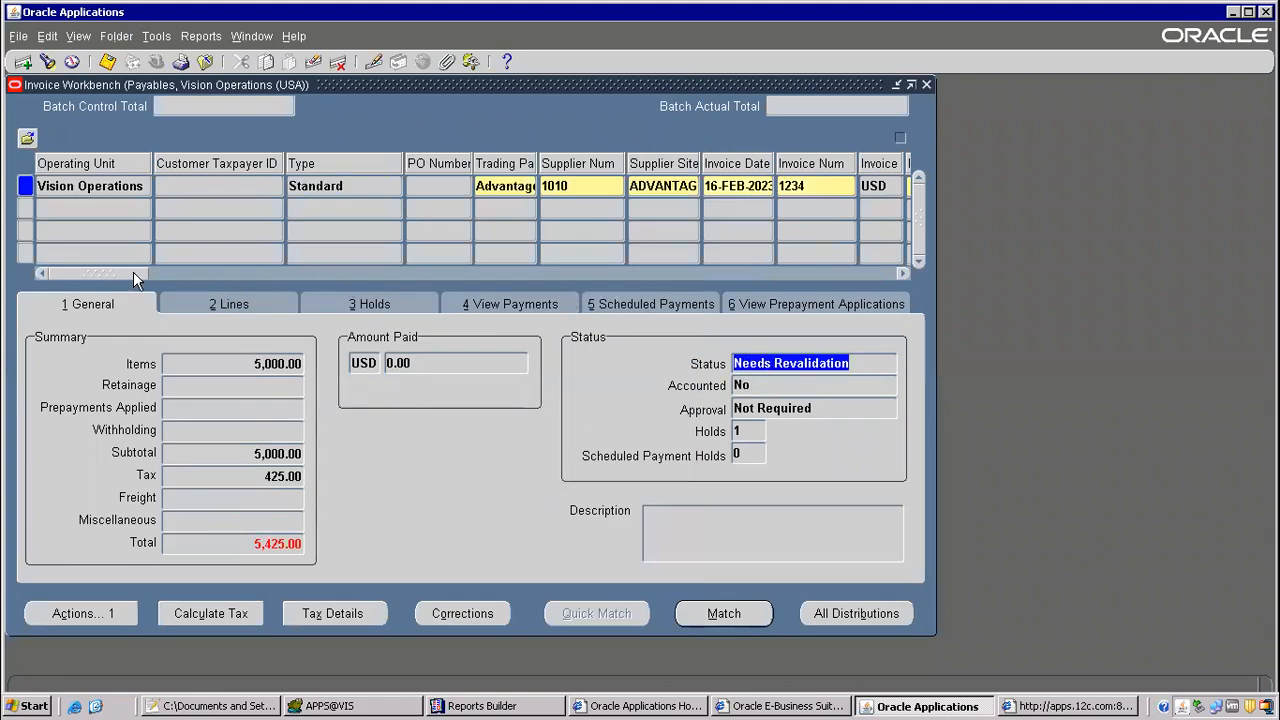
Step: Set the invoice amount to 5,425.00 to include the tax and save the invoice
{"action": "left_click_drag", "start_coordinate": [133, 271], "coordinate": [229, 270]}
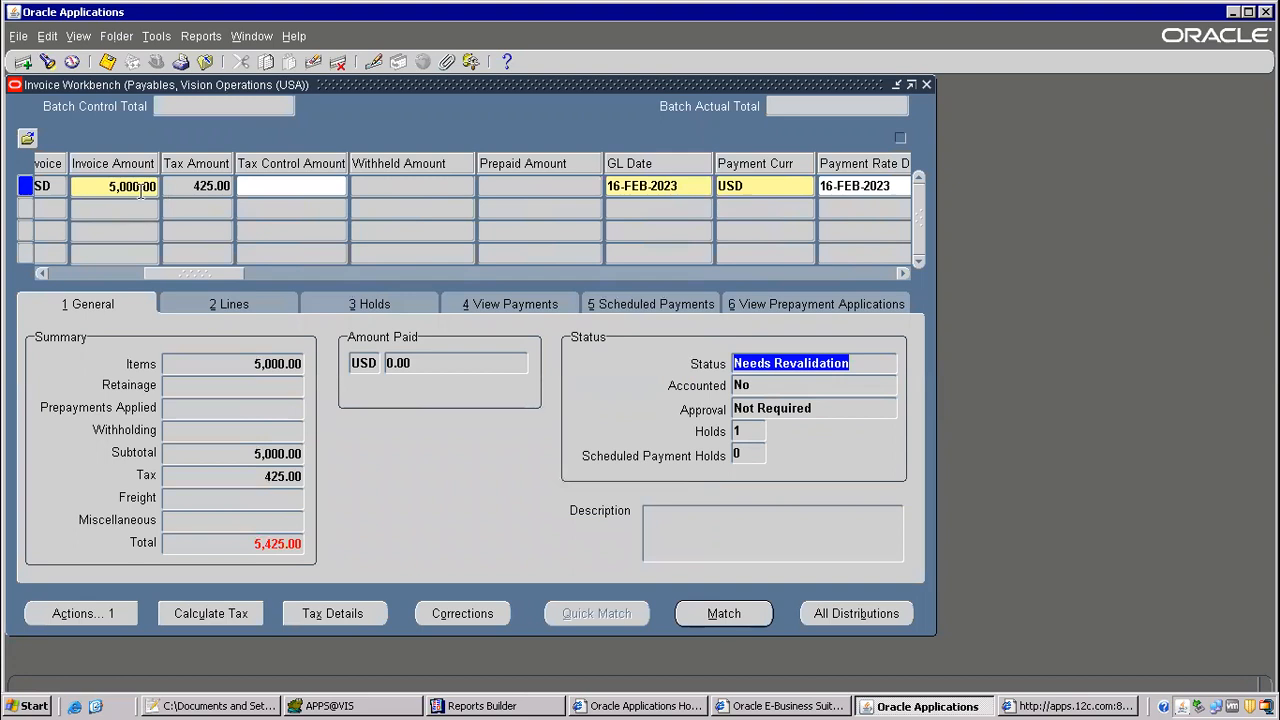
{"action": "left_click", "coordinate": [130, 185]}
{"action": "left_click", "coordinate": [136, 186]}
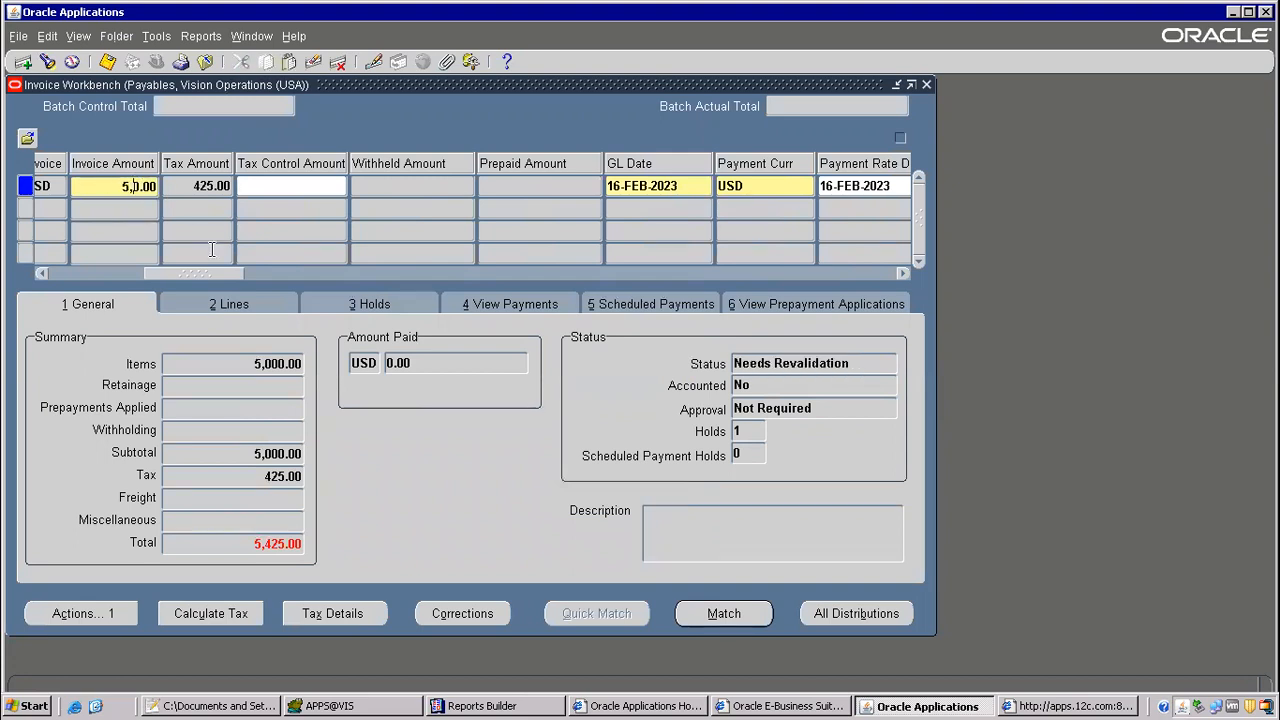
{"action": "key", "text": "BackSpace"}
{"action": "type", "text": "425"}
{"action": "key", "text": "Tab"}
{"action": "left_click", "coordinate": [107, 62]}
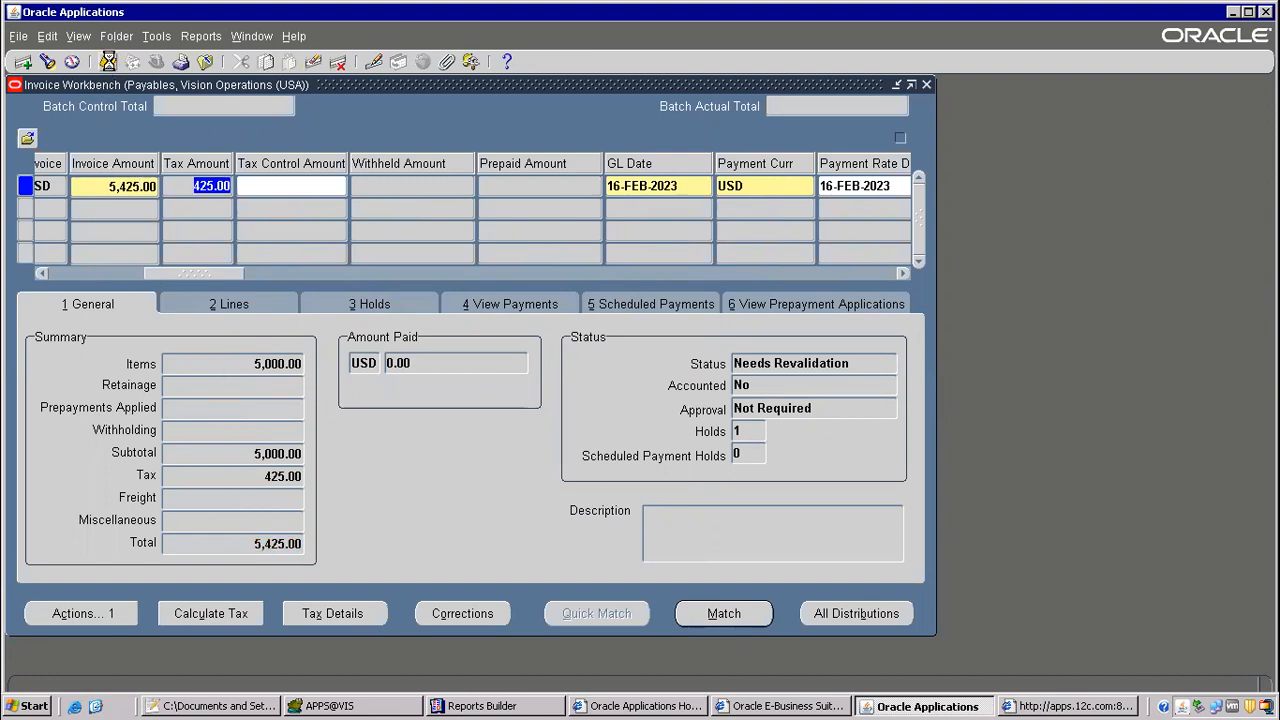
Step: Validate the invoice again with the corrected amount
{"action": "left_click", "coordinate": [88, 614]}
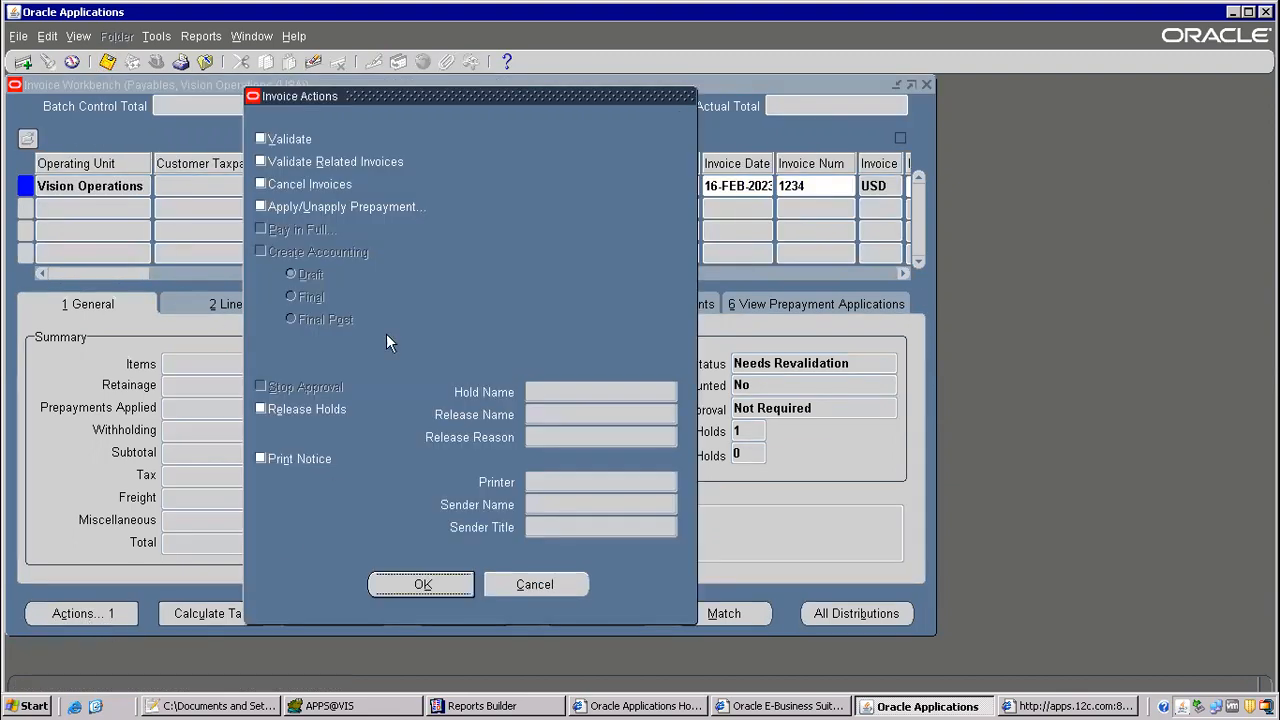
{"action": "left_click", "coordinate": [283, 142]}
{"action": "left_click", "coordinate": [424, 585]}
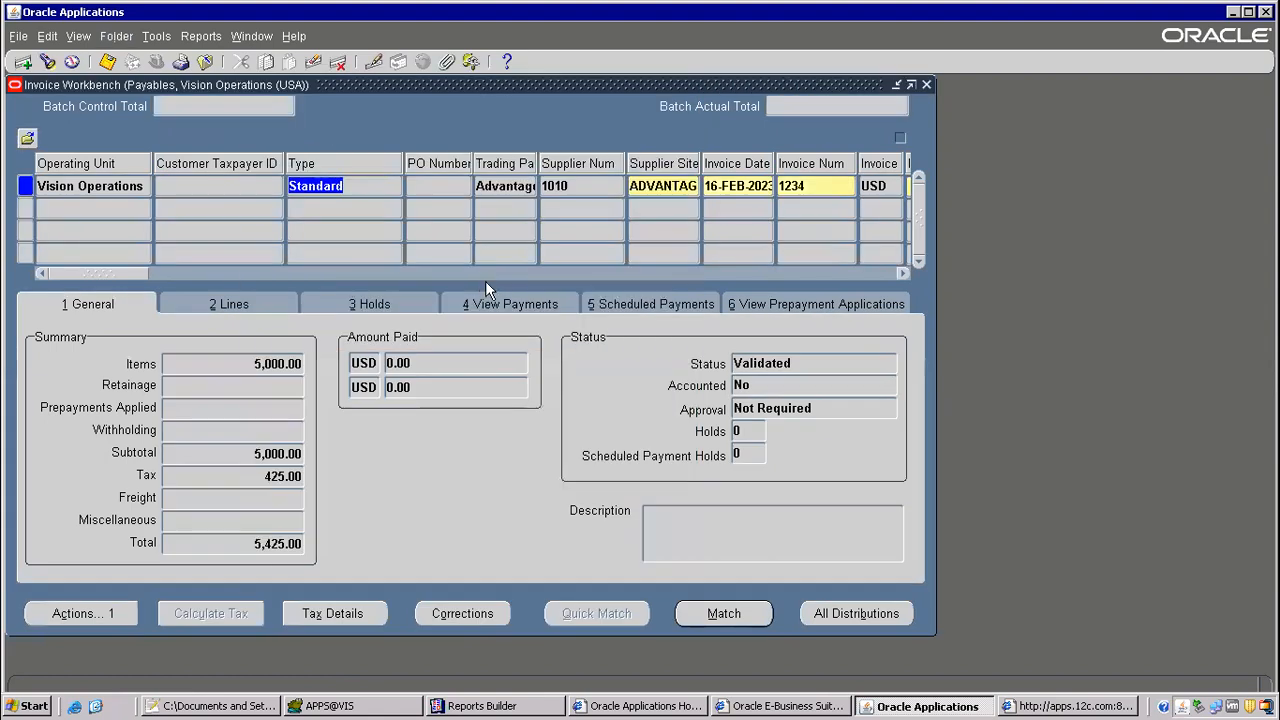
Step: Create Final accounting for the validated invoice and dismiss the note
{"action": "left_click", "coordinate": [128, 614]}
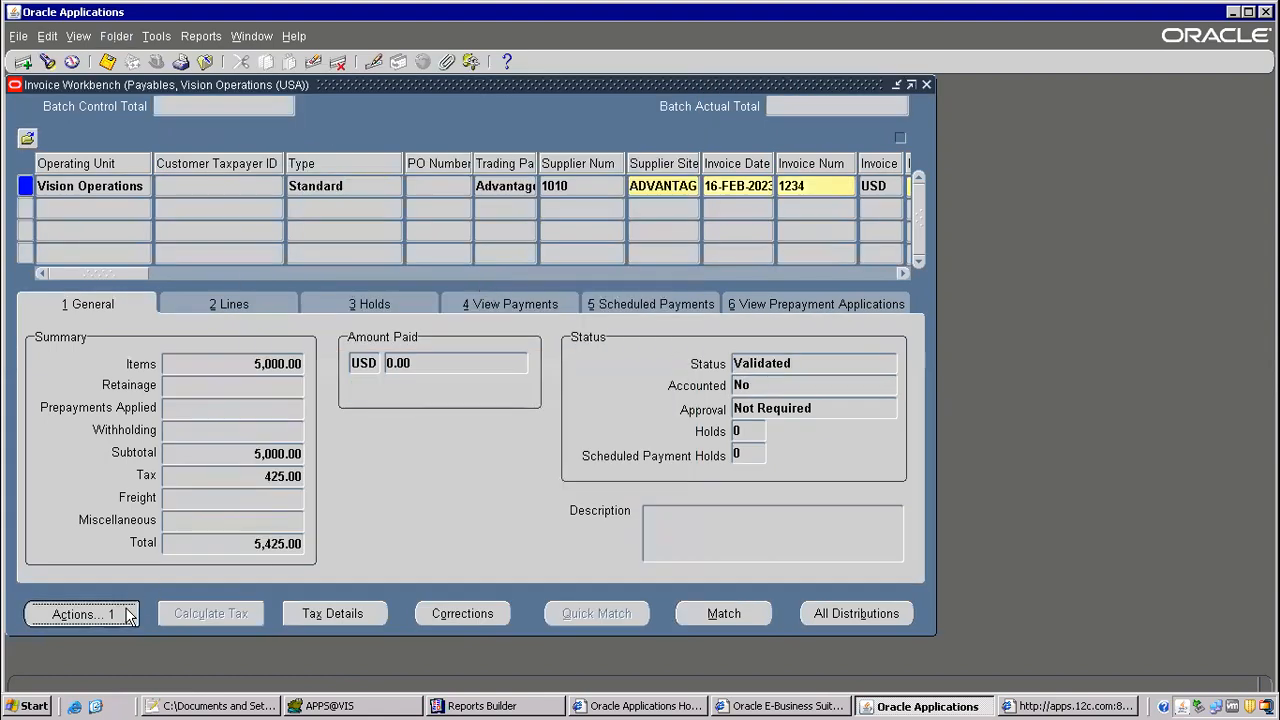
{"action": "left_click", "coordinate": [260, 251]}
{"action": "left_click", "coordinate": [300, 297]}
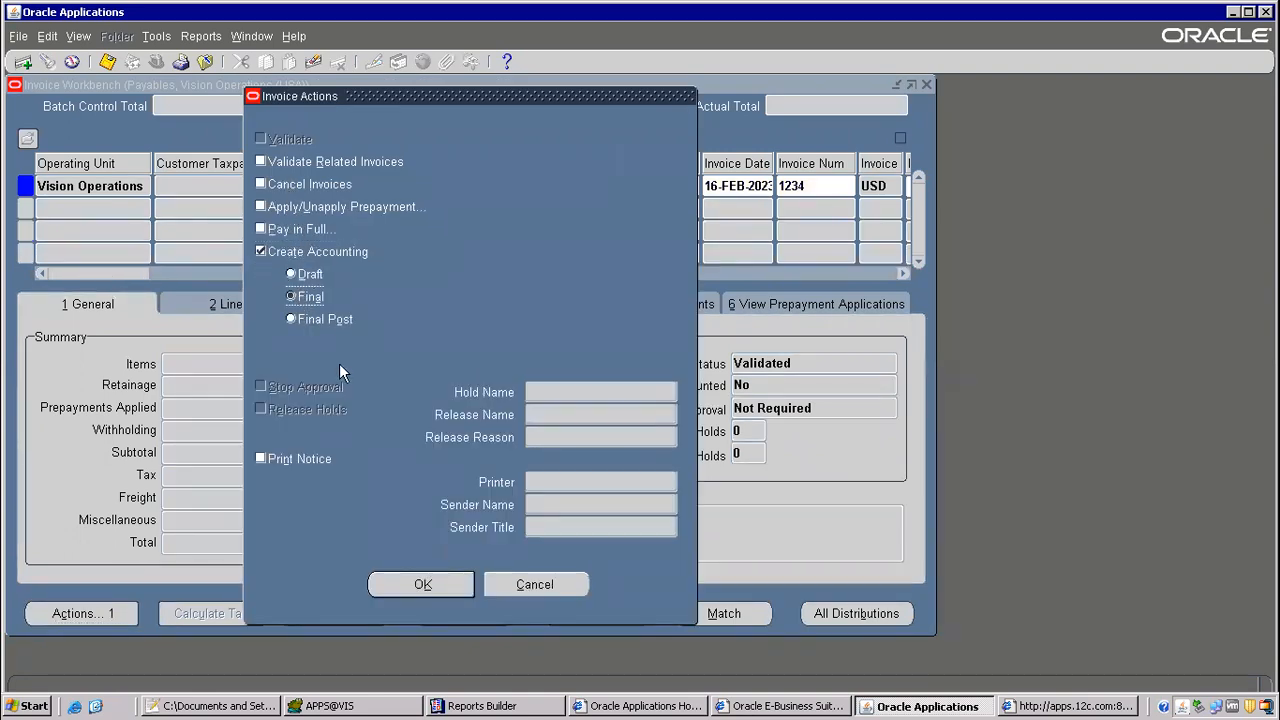
{"action": "left_click", "coordinate": [421, 588]}
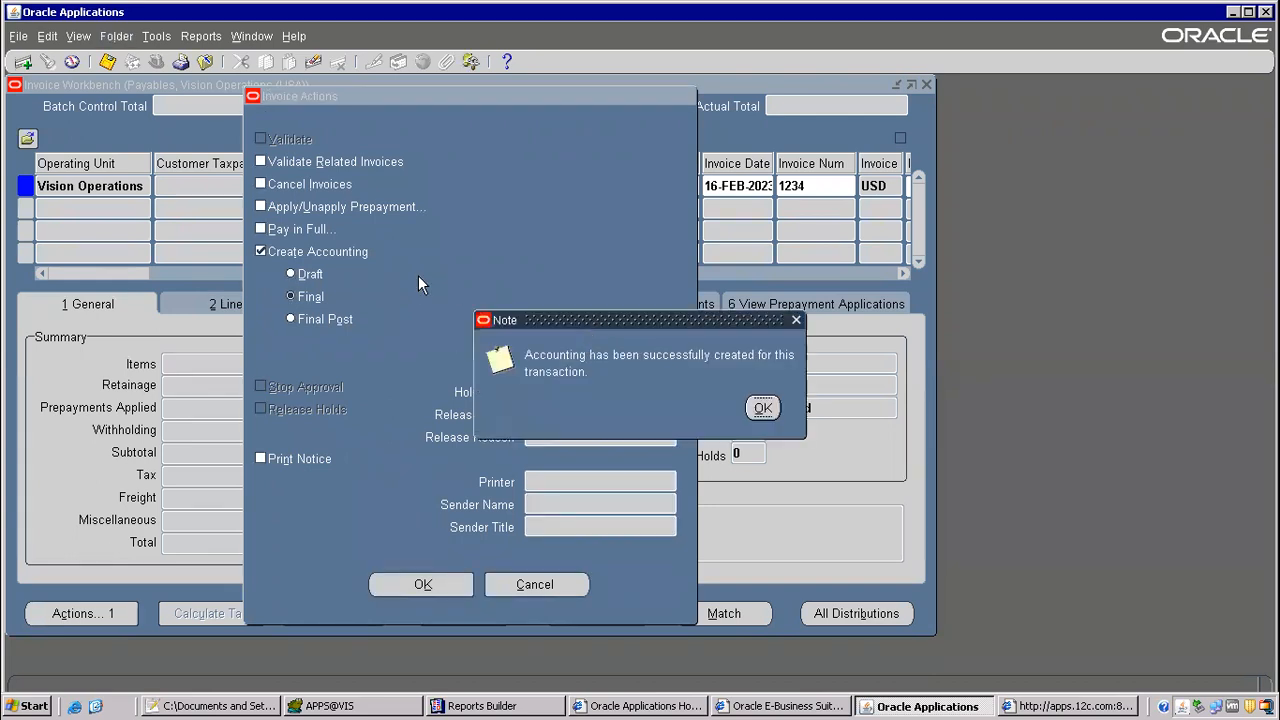
{"action": "left_click", "coordinate": [762, 408]}
Step: Start a Pay in Full payment for the invoice and choose the Disbursement bank account
{"action": "left_click", "coordinate": [114, 610]}
{"action": "left_click", "coordinate": [279, 233]}
{"action": "left_click", "coordinate": [393, 582]}
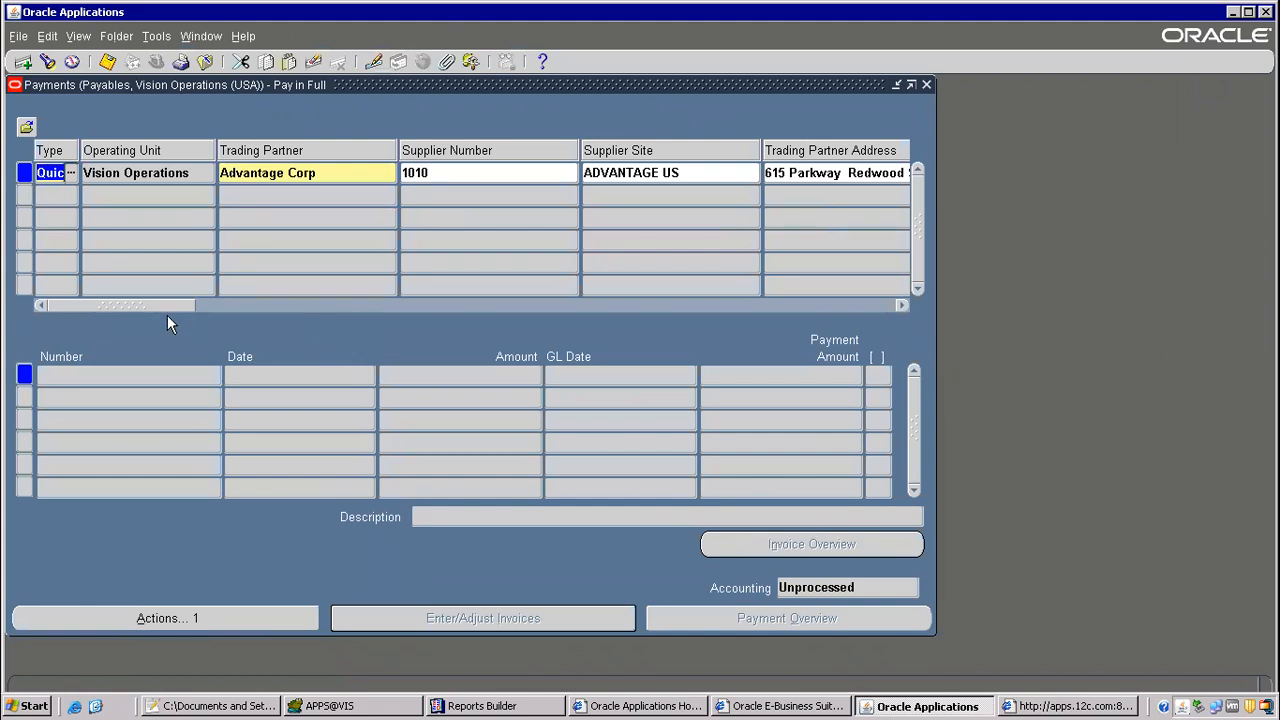
{"action": "left_click_drag", "start_coordinate": [165, 304], "coordinate": [345, 299]}
{"action": "left_click", "coordinate": [448, 172]}
{"action": "type", "text": "d"}
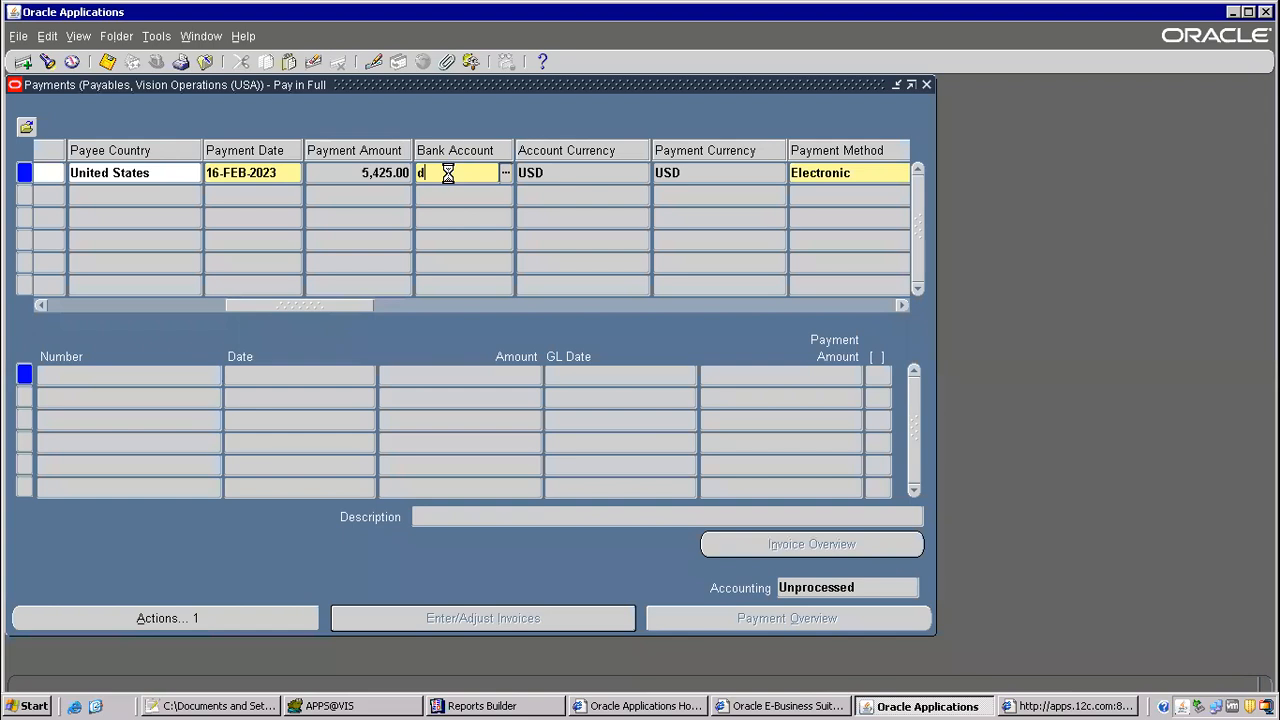
{"action": "key", "text": "Tab"}
Step: Change the payment method to Check
{"action": "key", "text": "Tab"}
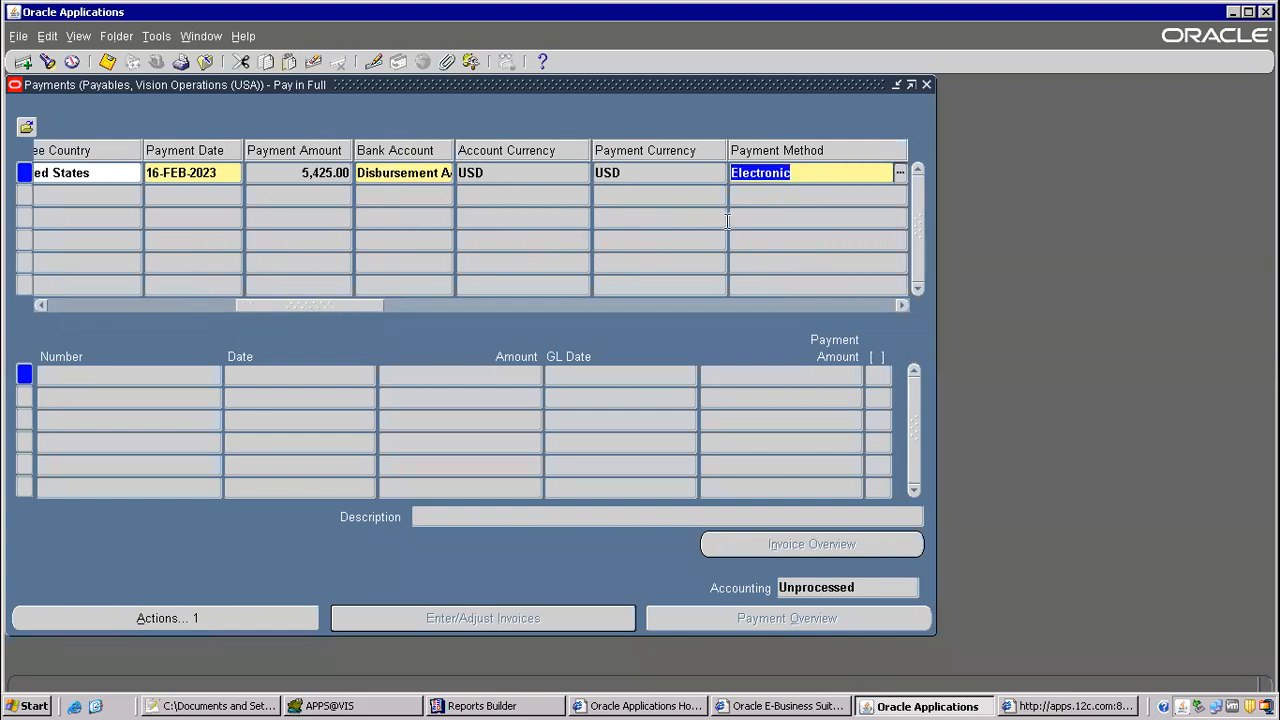
{"action": "type", "text": "c"}
{"action": "key", "text": "Tab"}
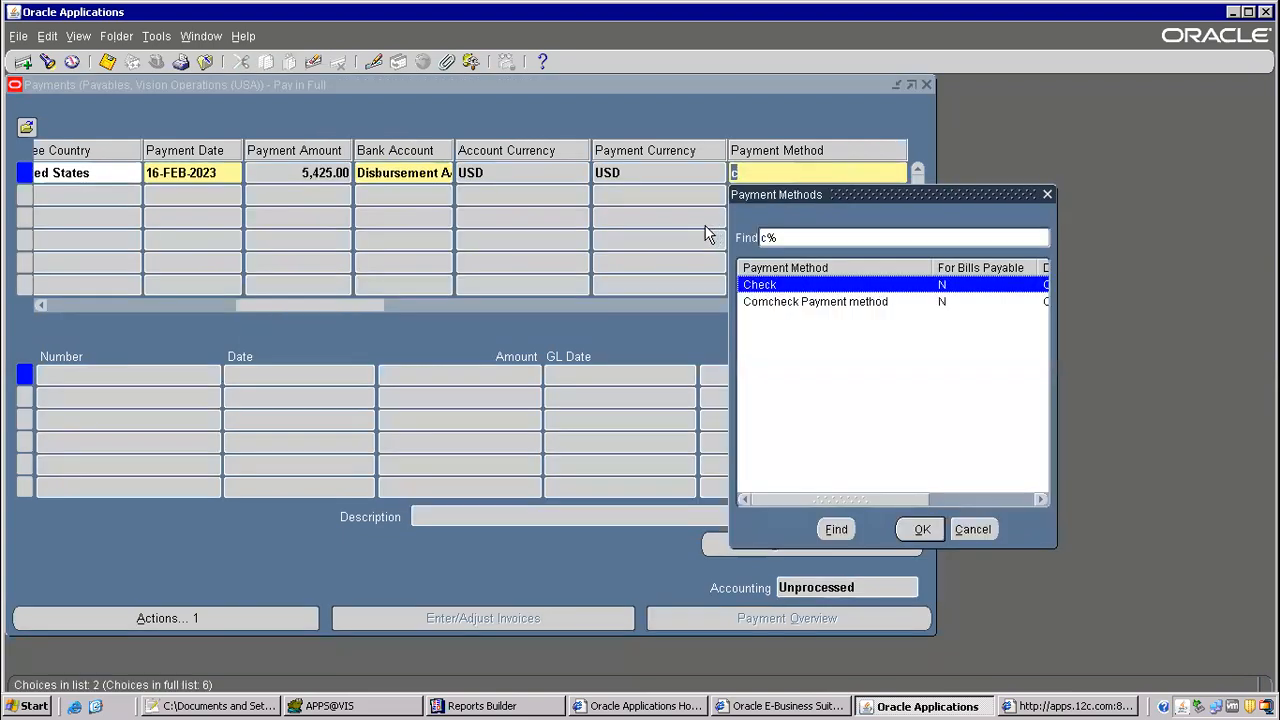
{"action": "double_click", "coordinate": [768, 287]}
Step: Choose Wires 204 as the payment document with the Check - USD process profile, and save the payment
{"action": "left_click_drag", "start_coordinate": [388, 311], "coordinate": [466, 305]}
{"action": "left_click", "coordinate": [478, 173]}
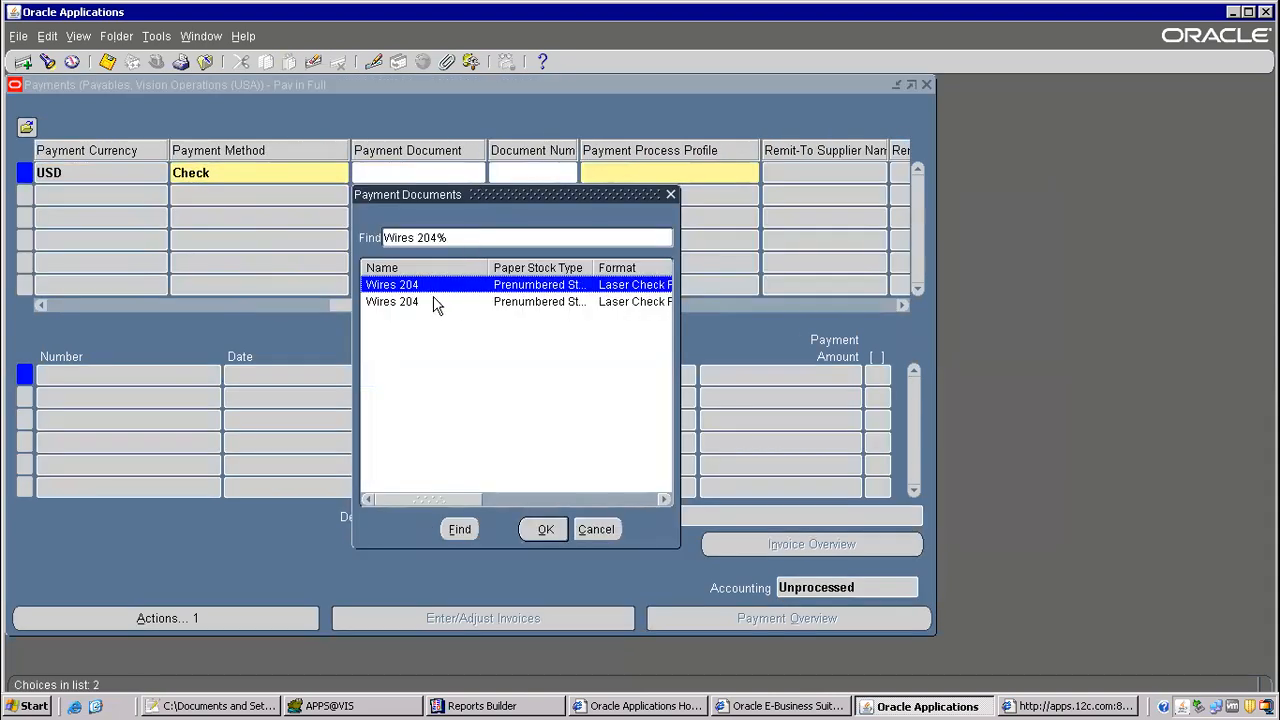
{"action": "double_click", "coordinate": [409, 286]}
{"action": "left_click", "coordinate": [682, 172]}
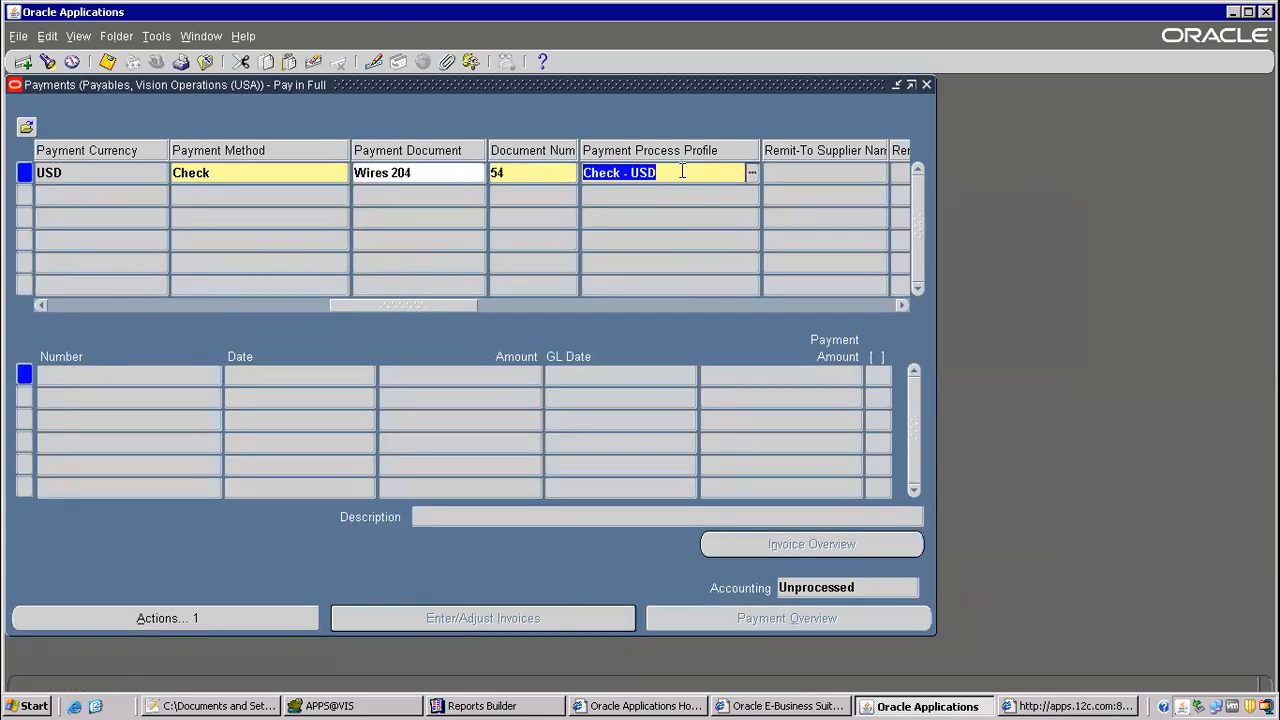
{"action": "left_click", "coordinate": [110, 66]}
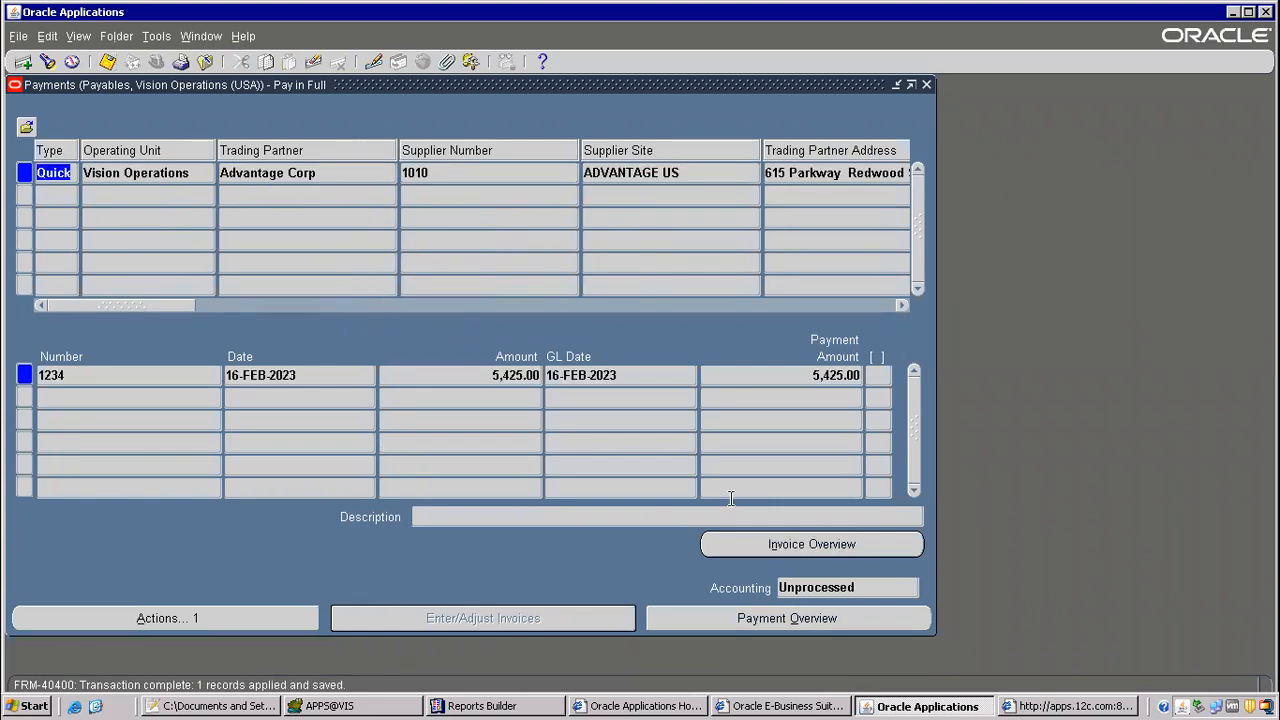
Step: Prepare to void the payment with invoice action Hold, applying the Amount hold
{"action": "left_click", "coordinate": [174, 618]}
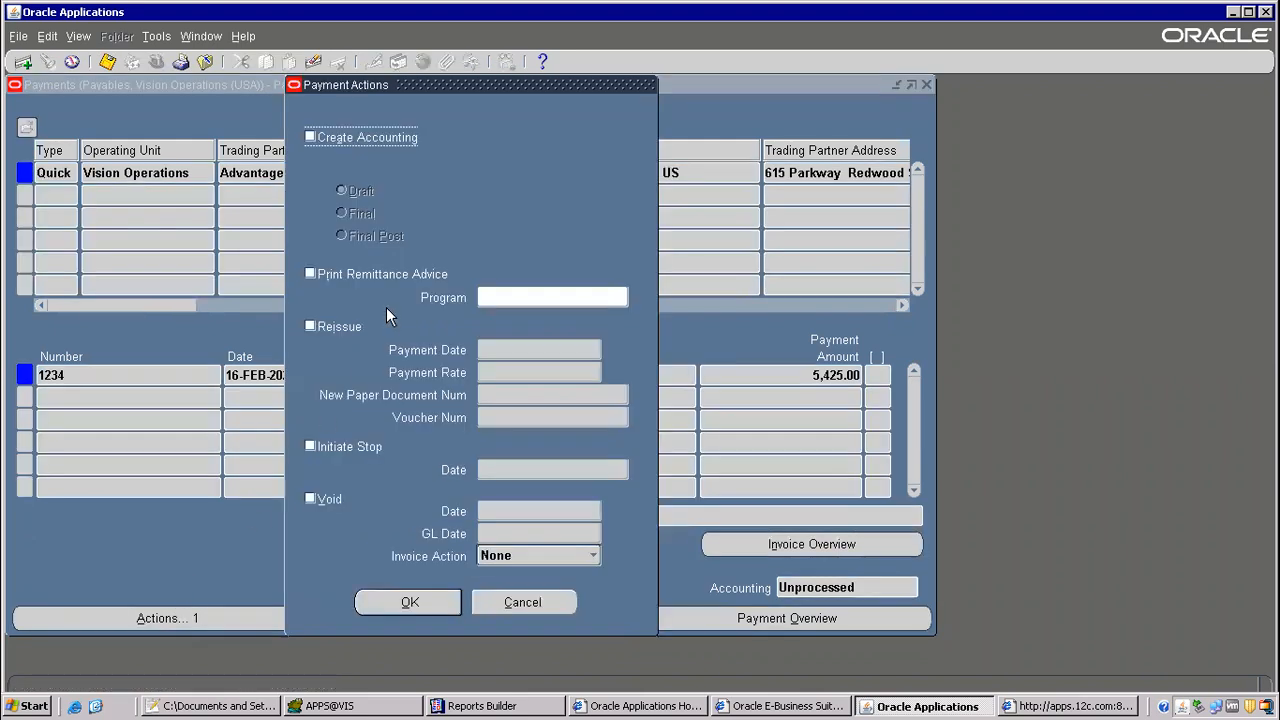
{"action": "left_click", "coordinate": [311, 501]}
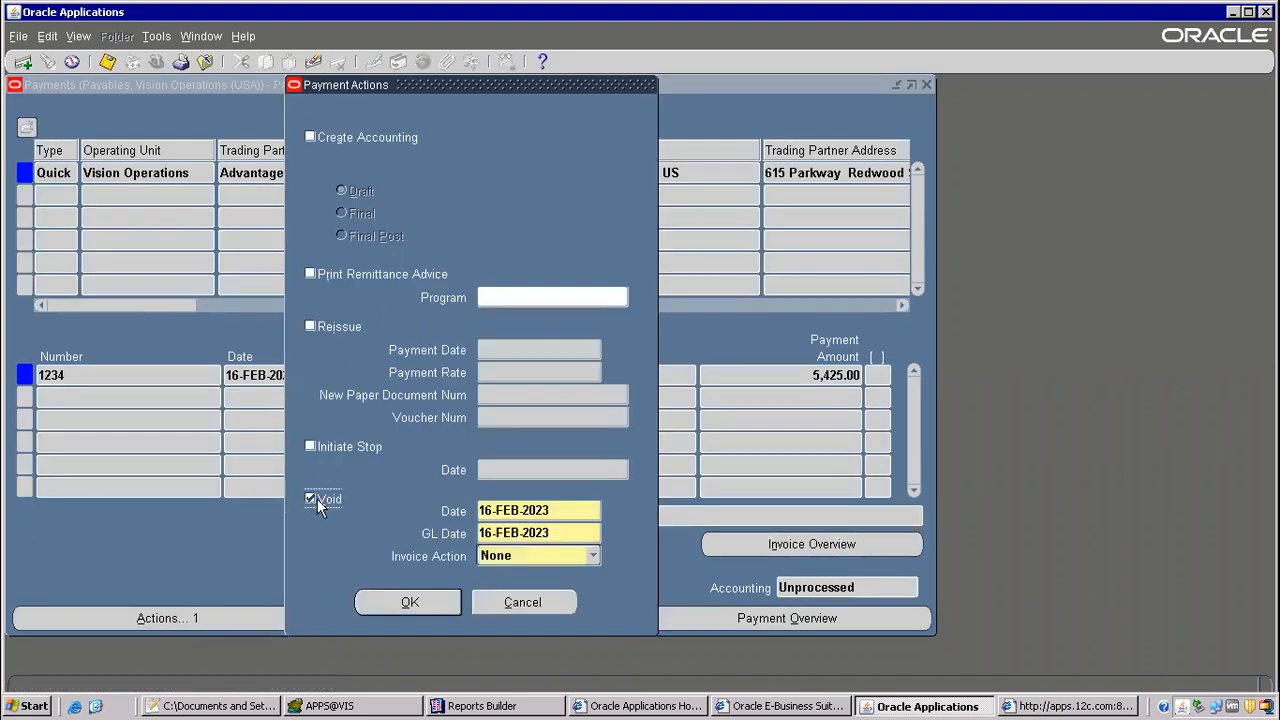
{"action": "left_click", "coordinate": [593, 556]}
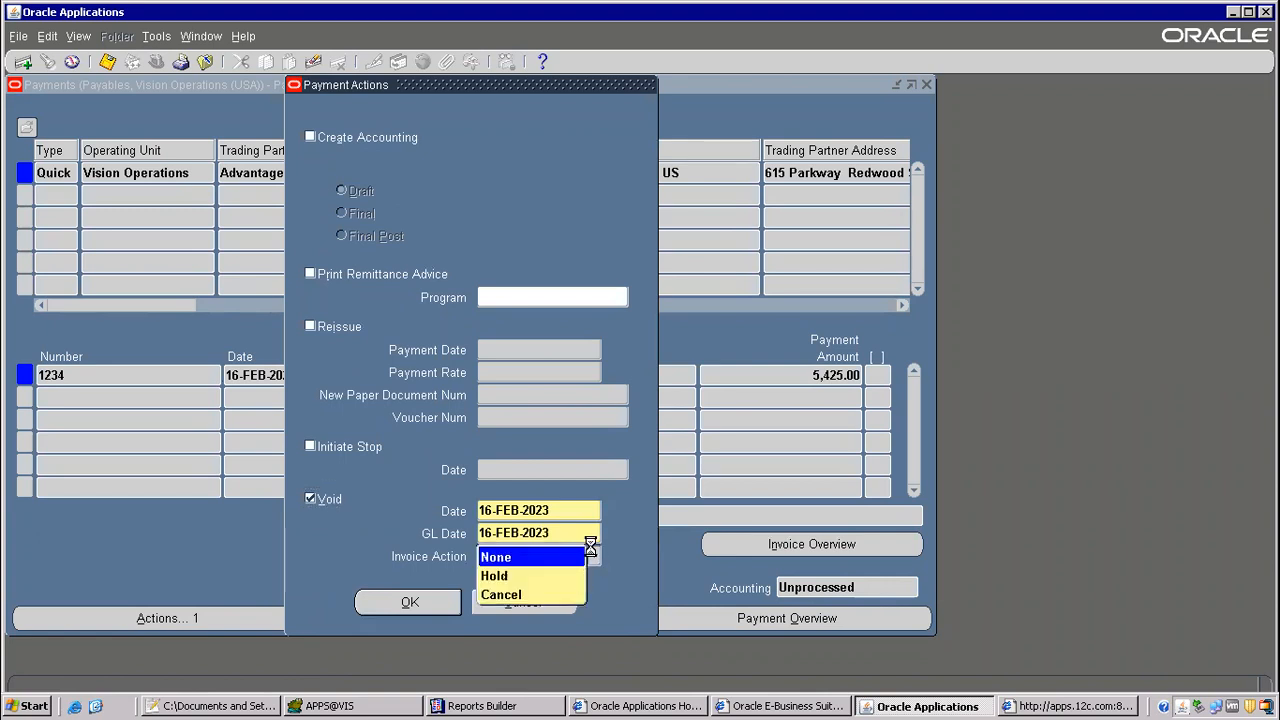
{"action": "left_click", "coordinate": [517, 577]}
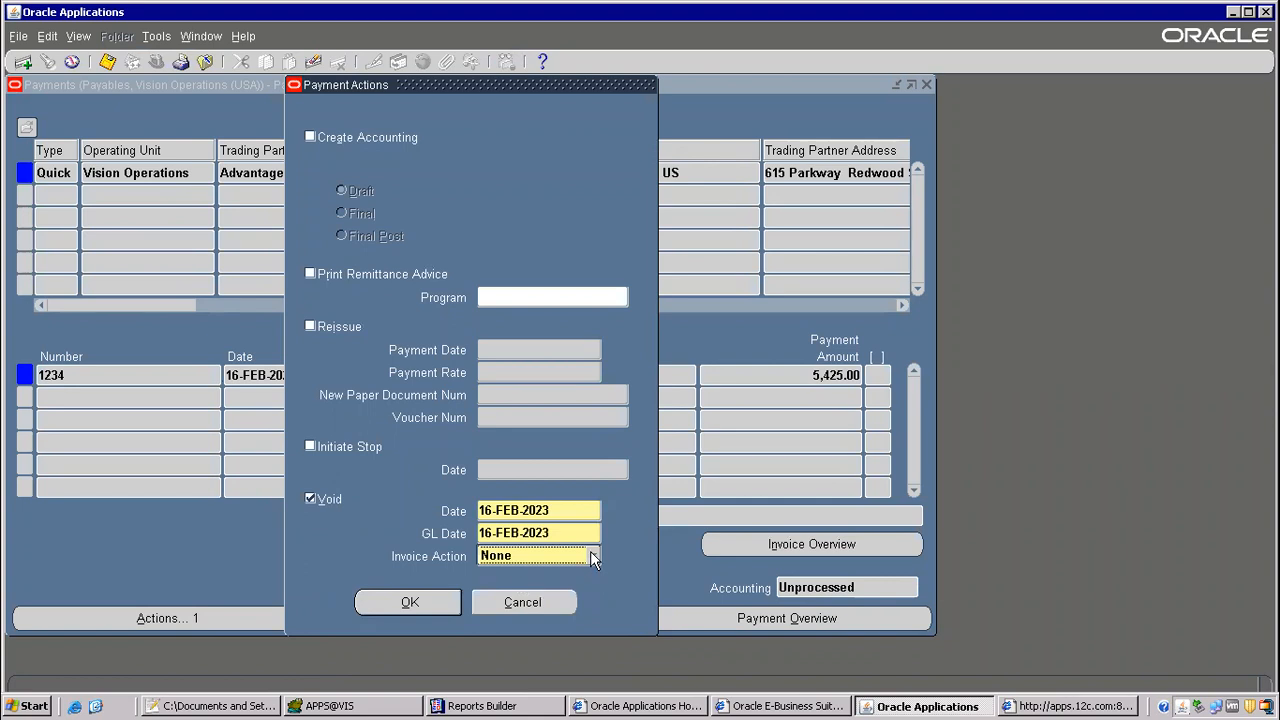
{"action": "left_click", "coordinate": [593, 556]}
{"action": "left_click", "coordinate": [489, 577]}
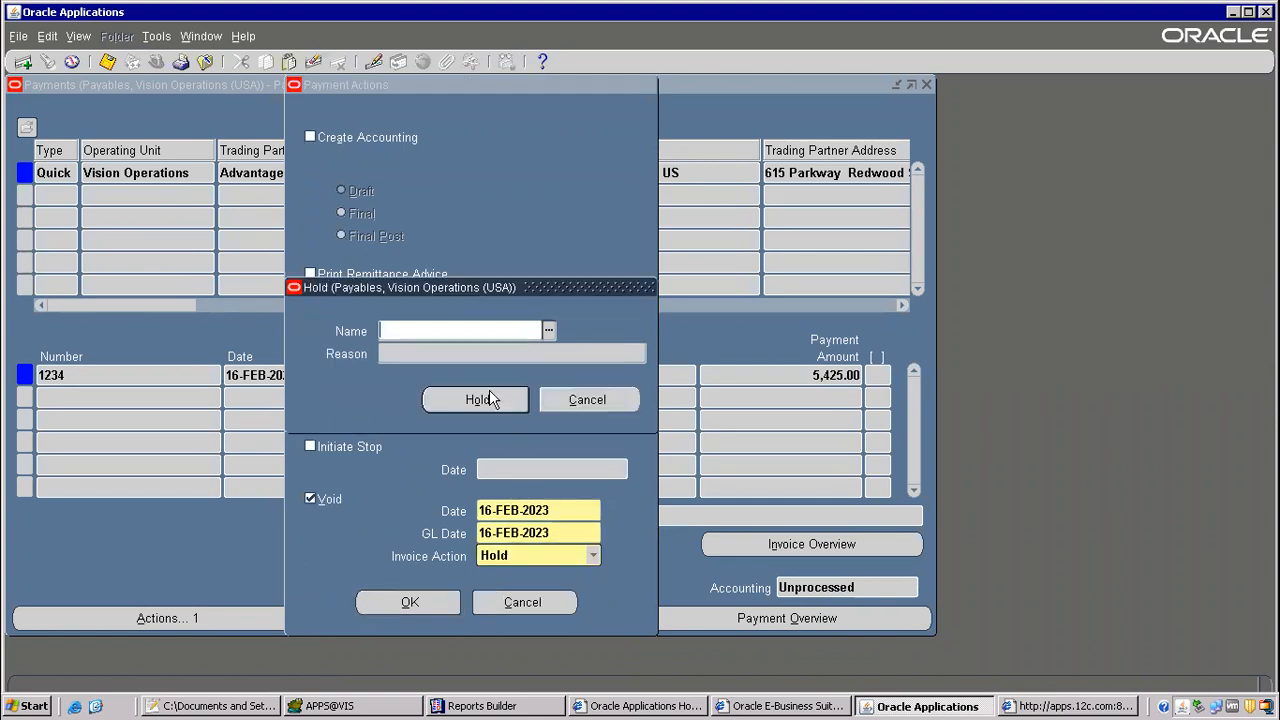
{"action": "left_click", "coordinate": [550, 331]}
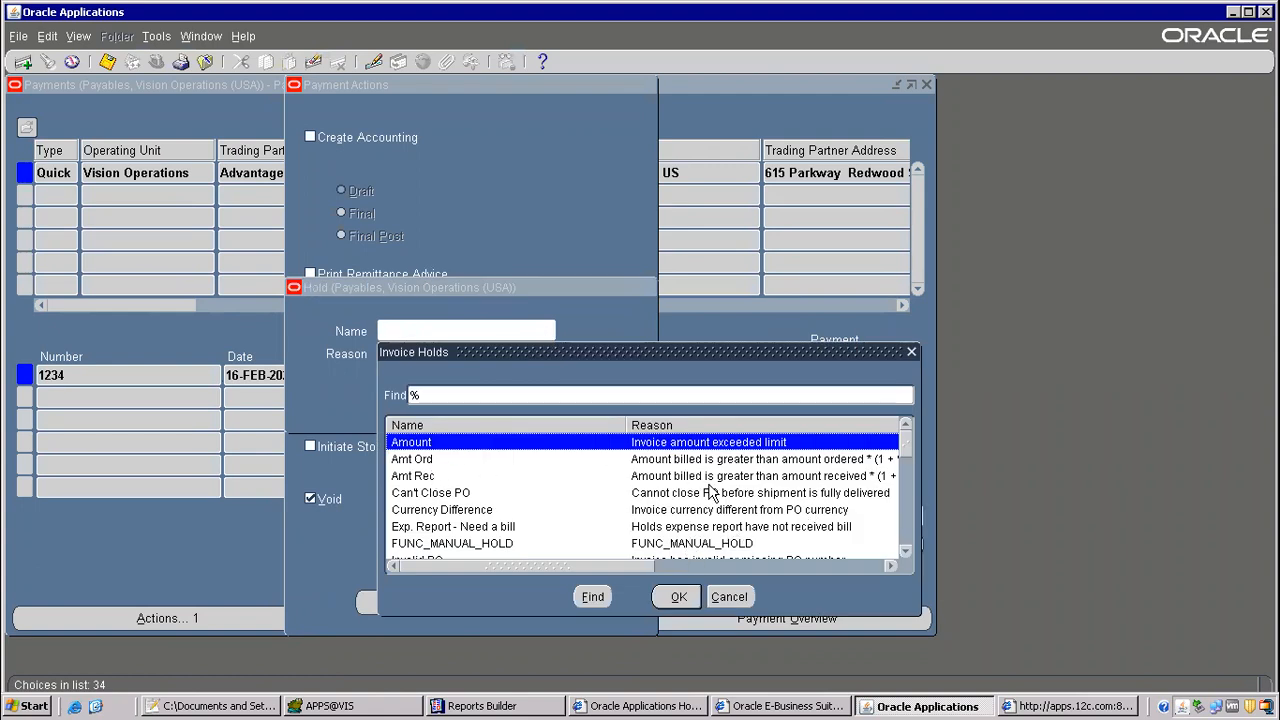
{"action": "double_click", "coordinate": [724, 445]}
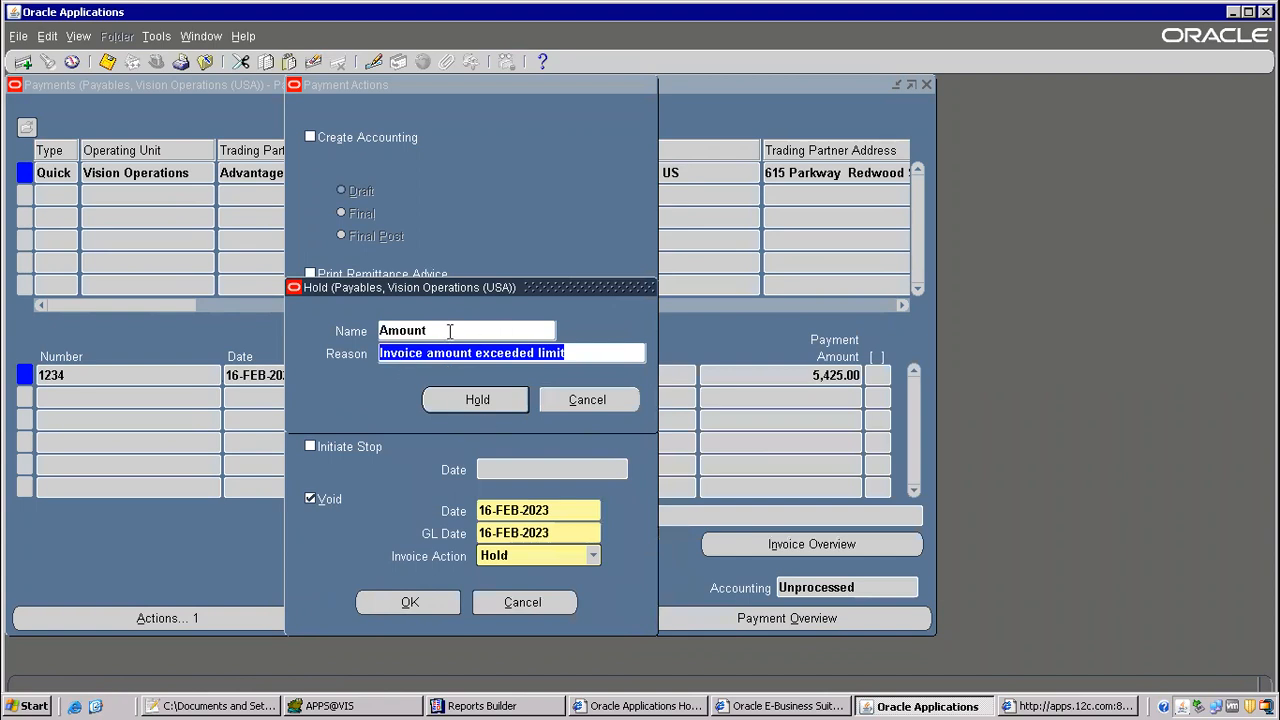
{"action": "left_click", "coordinate": [465, 404]}
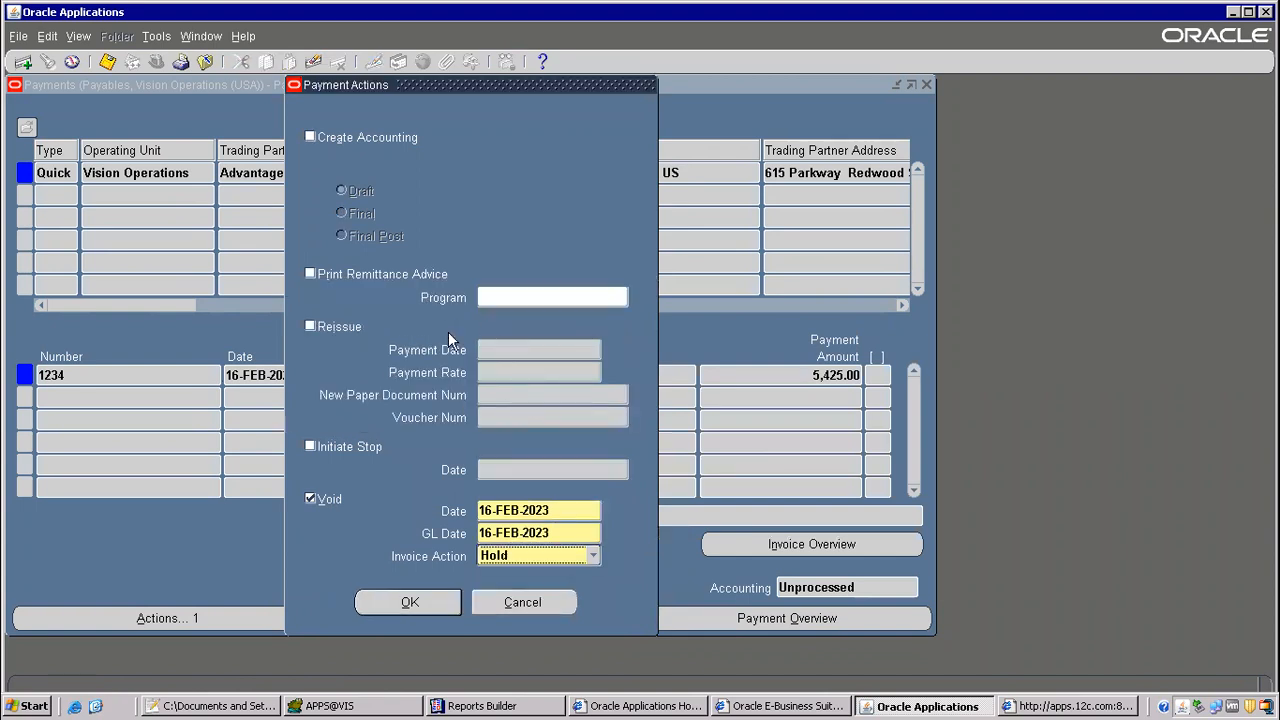
Step: Try to void the payment, accepting the caution that voiding is irreversible, and dismiss the error
{"action": "left_click", "coordinate": [412, 606]}
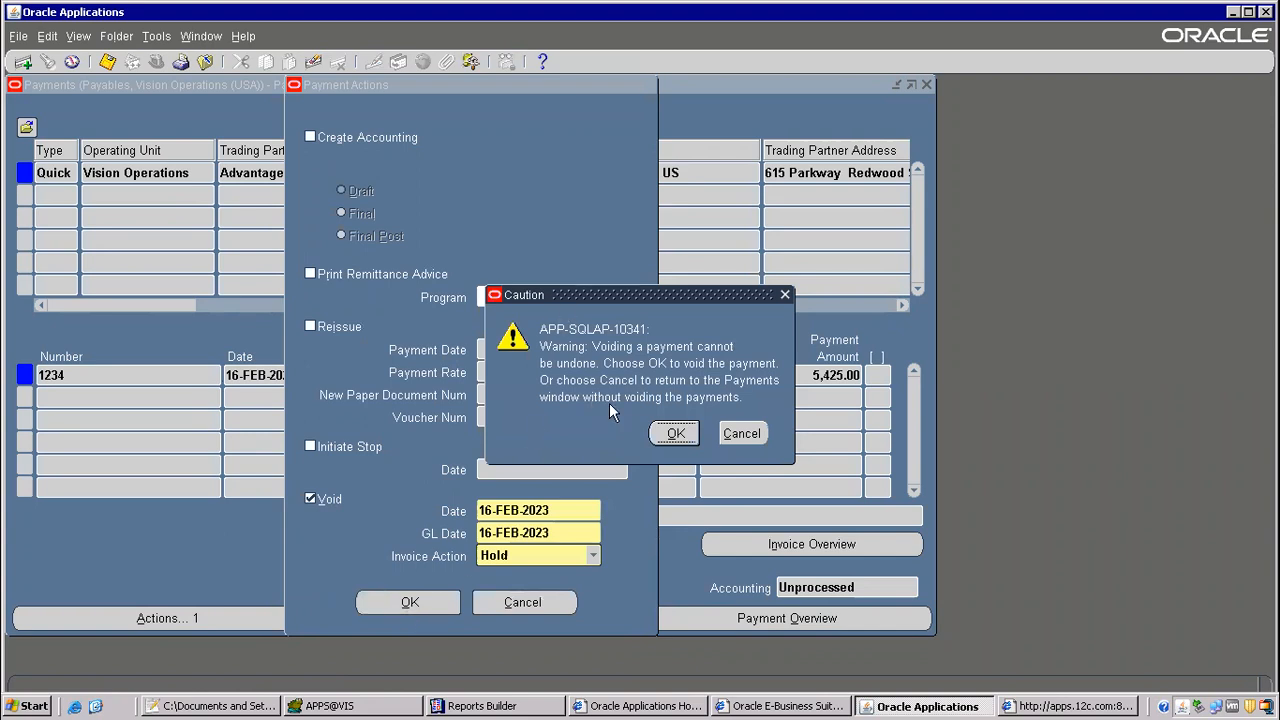
{"action": "left_click_drag", "start_coordinate": [612, 294], "coordinate": [470, 186]}
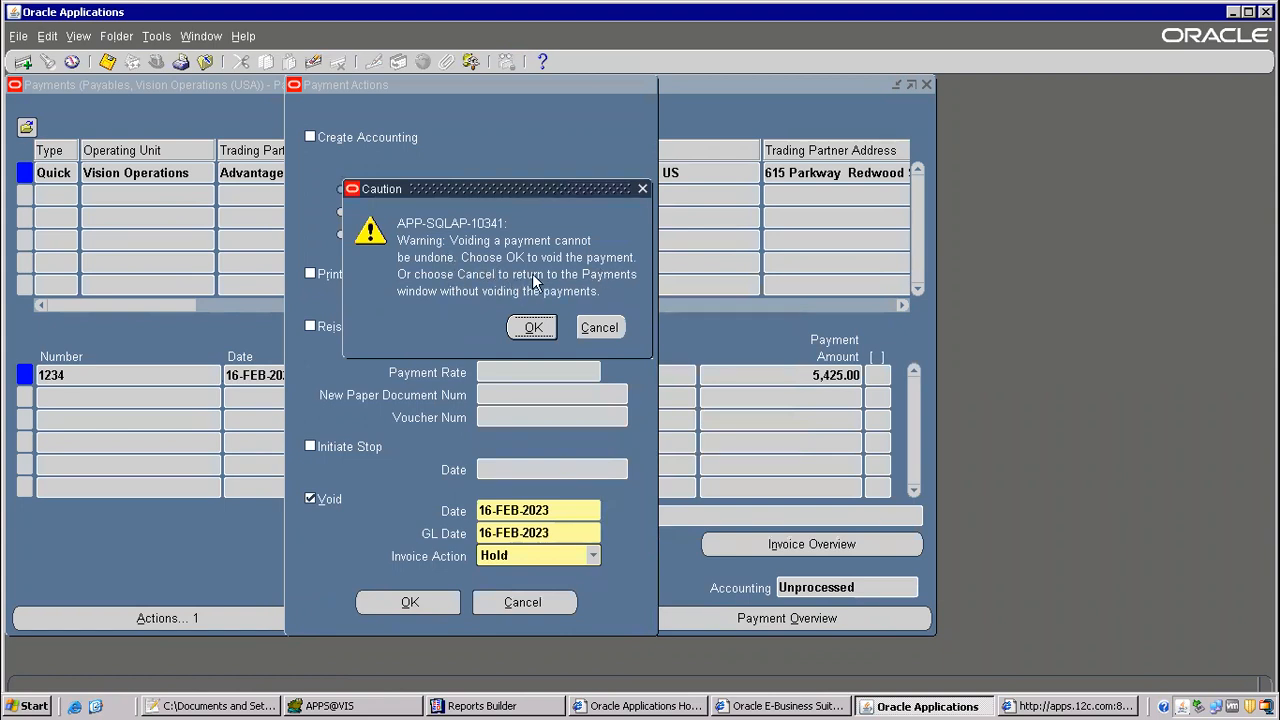
{"action": "left_click", "coordinate": [536, 327]}
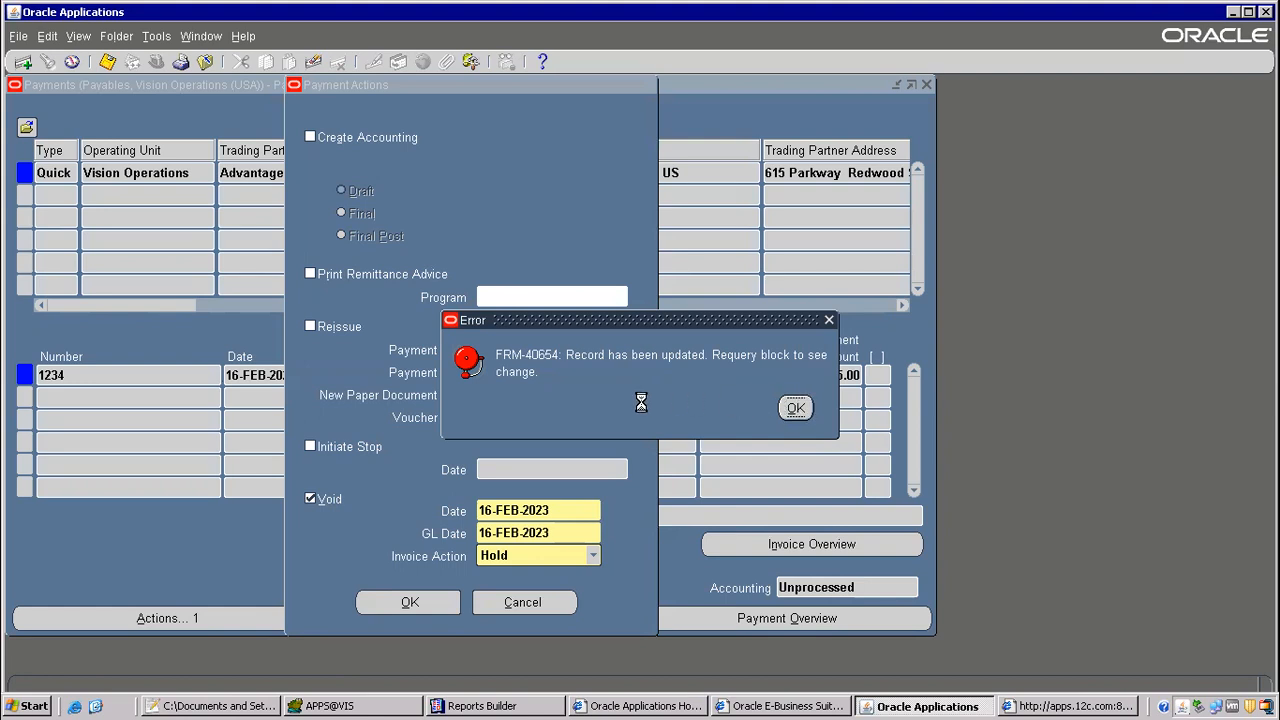
{"action": "key", "text": "Return"}
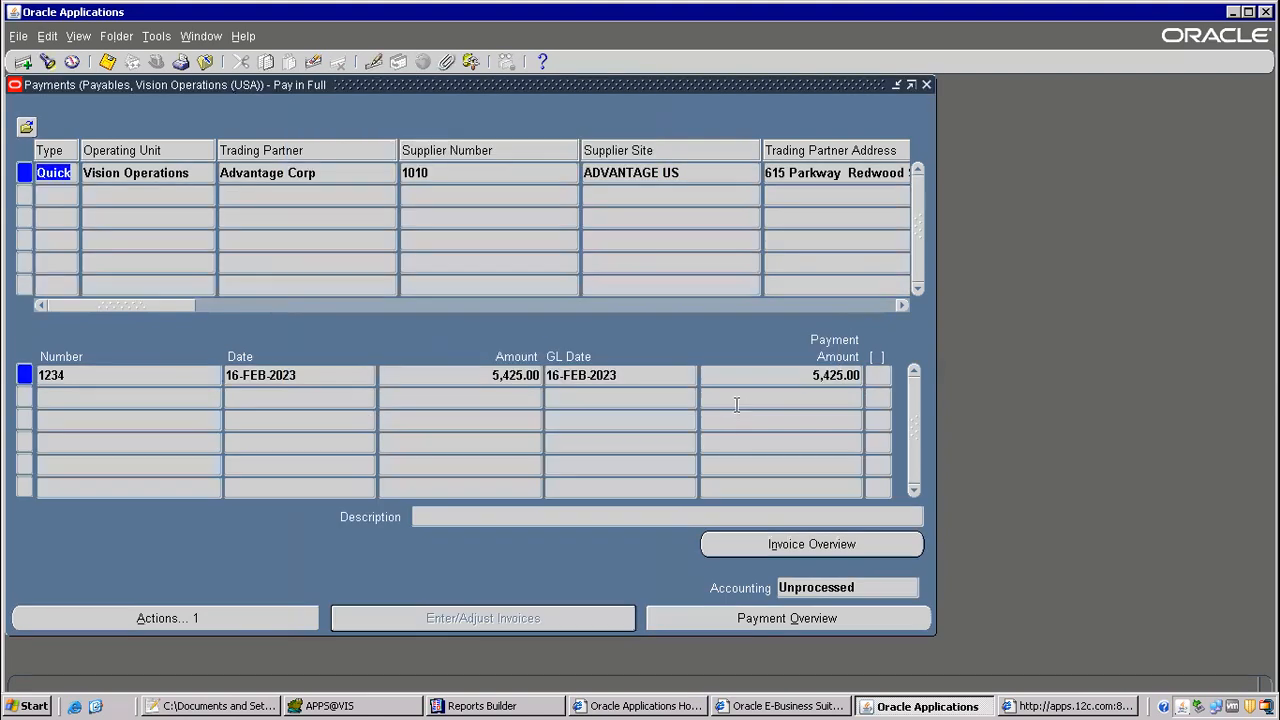
Step: Void the payment with invoice action Hold, using the Can't Close PO hold, and accept the caution
{"action": "left_click", "coordinate": [148, 617]}
{"action": "left_click", "coordinate": [309, 497]}
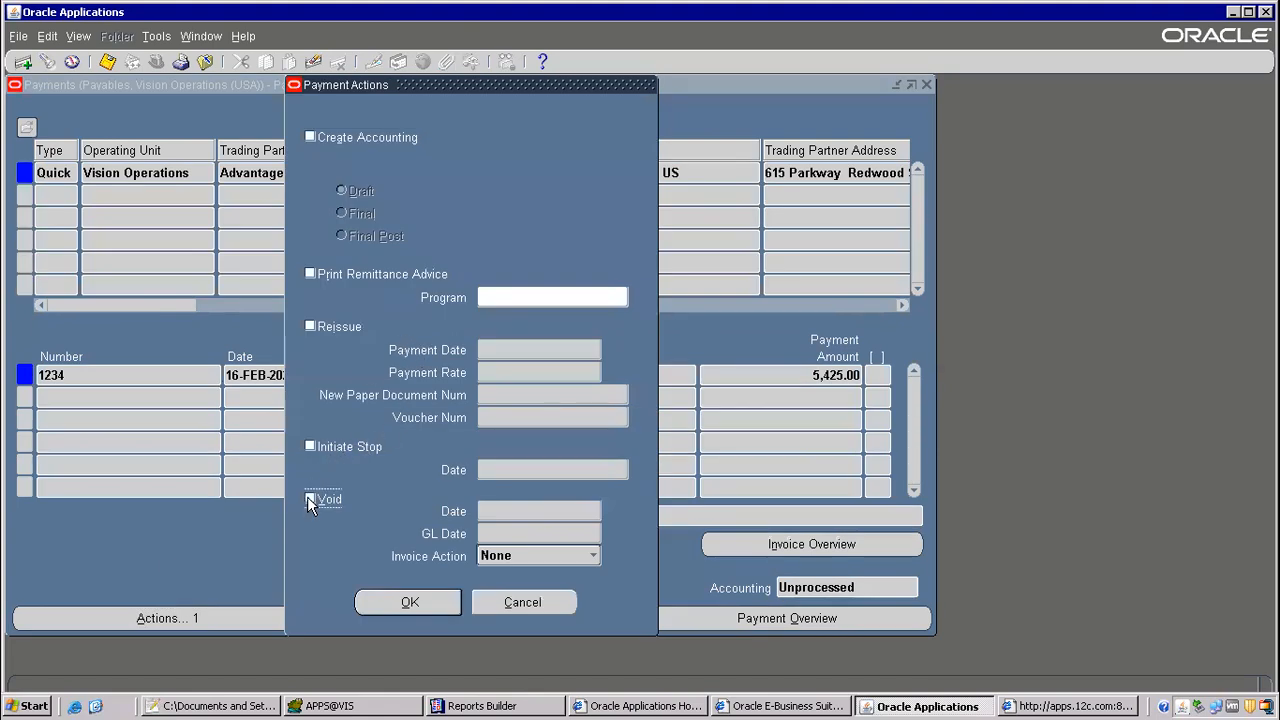
{"action": "left_click", "coordinate": [558, 556]}
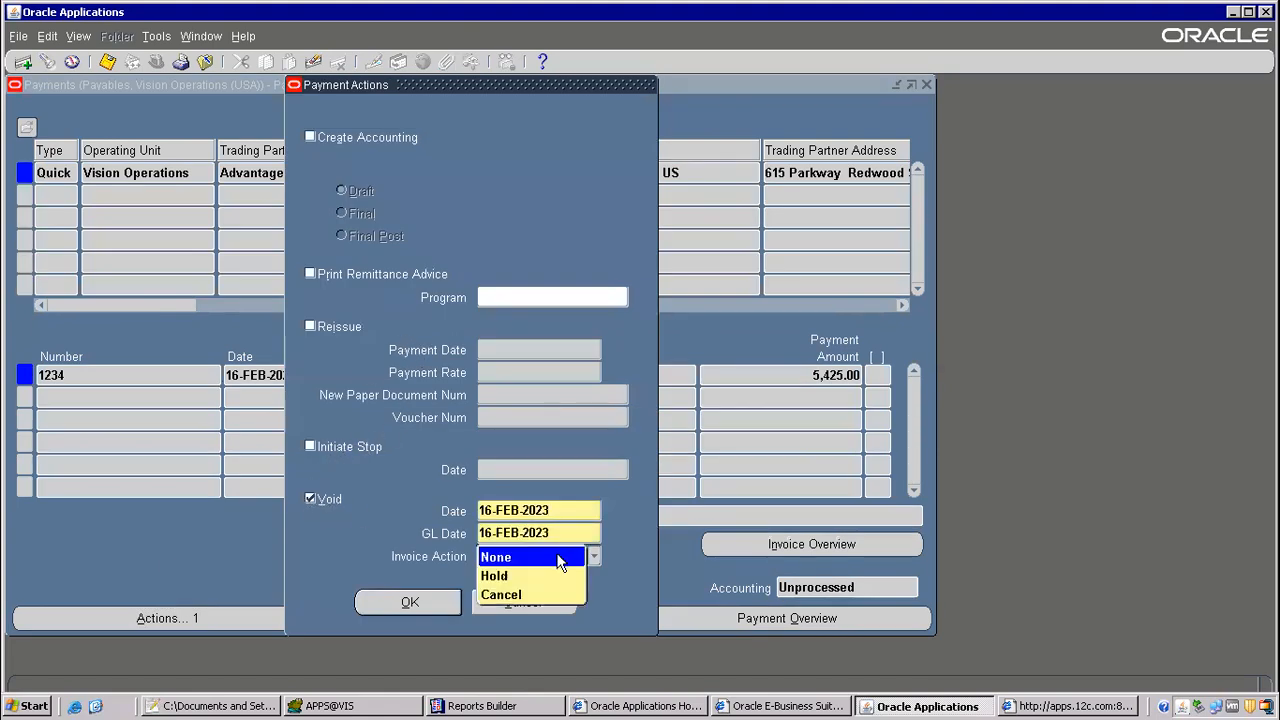
{"action": "left_click", "coordinate": [505, 576]}
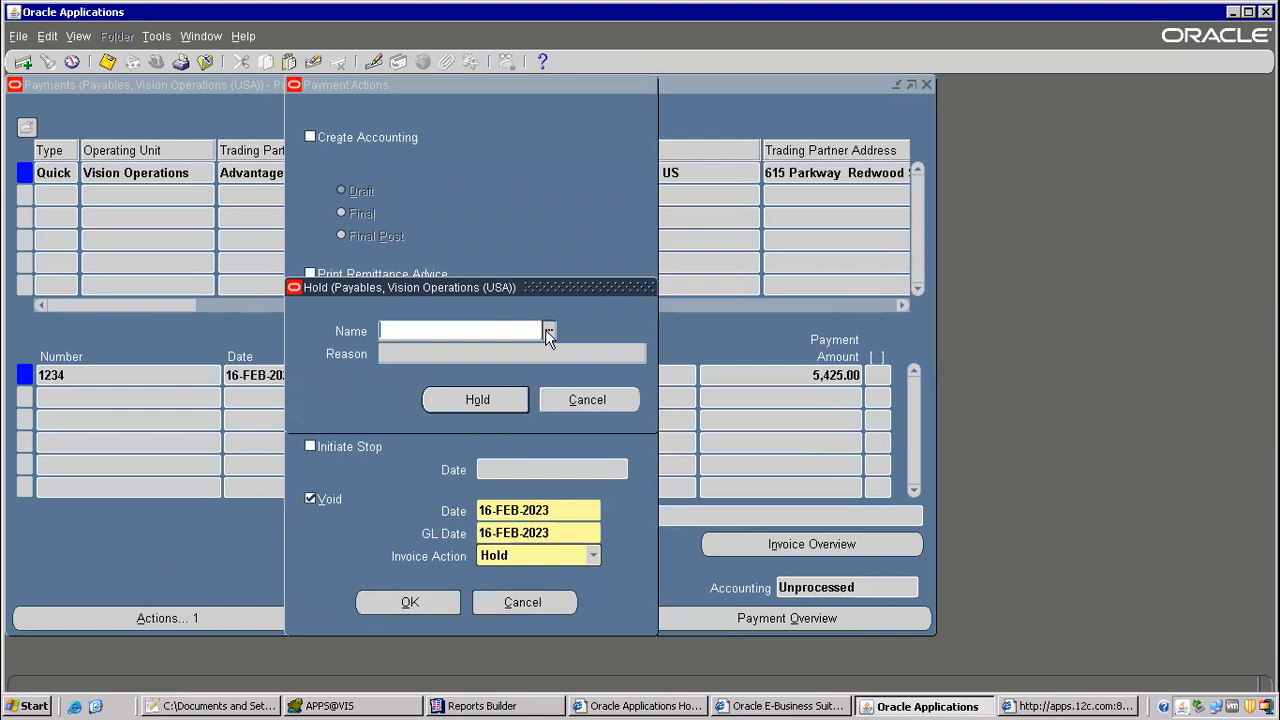
{"action": "left_click", "coordinate": [548, 330]}
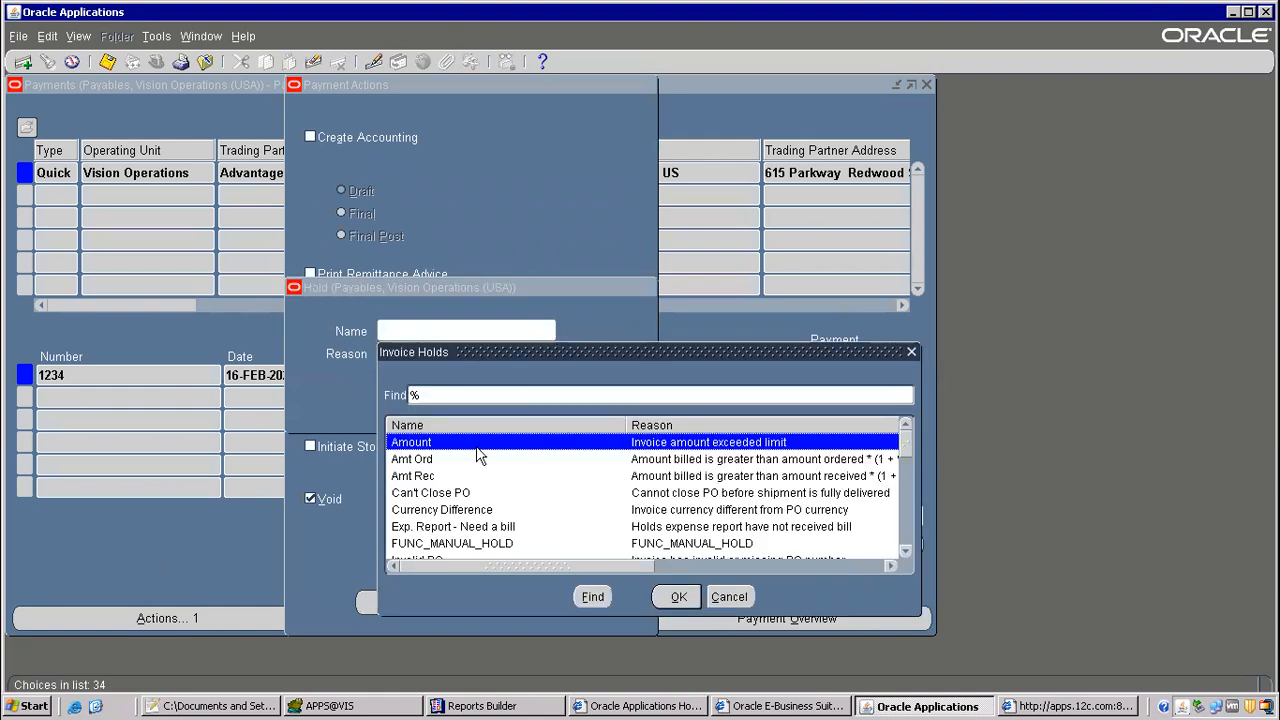
{"action": "double_click", "coordinate": [450, 493]}
{"action": "left_click", "coordinate": [500, 397]}
{"action": "left_click", "coordinate": [412, 602]}
{"action": "left_click", "coordinate": [673, 432]}
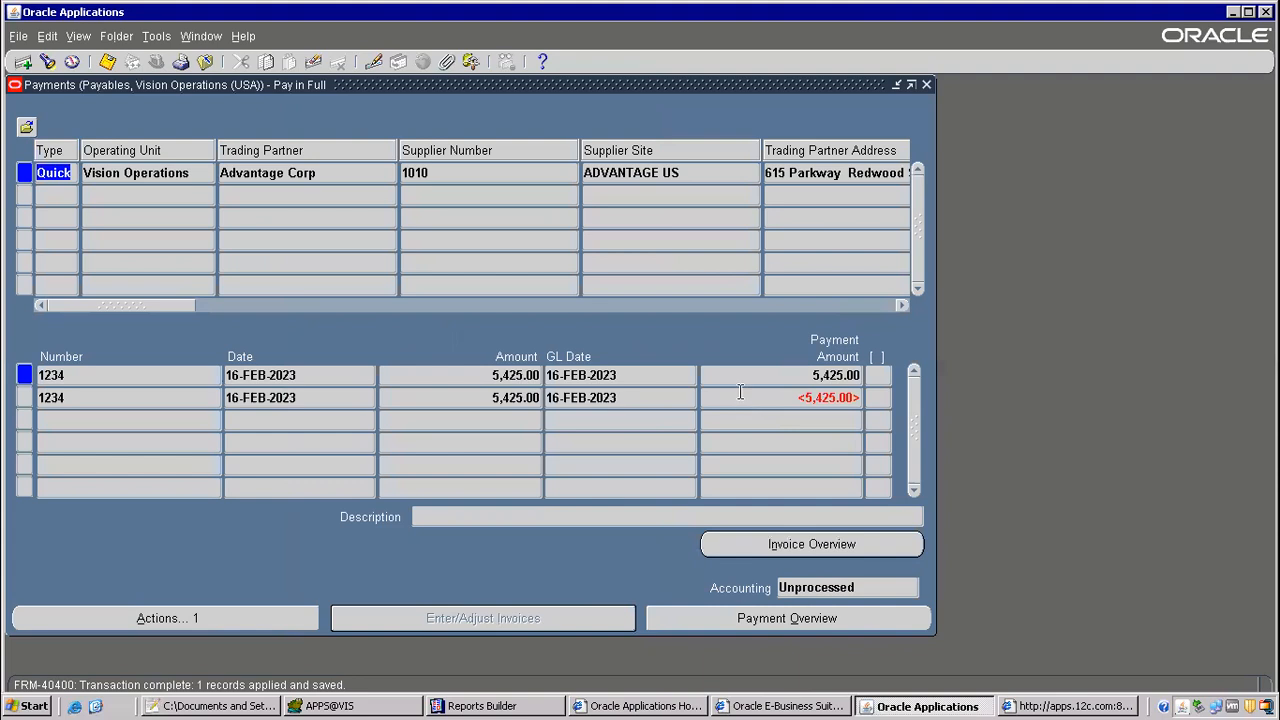
Step: Examine the original and reversing payment lines and the status in the payment overview, and close the payment windows
{"action": "left_click", "coordinate": [819, 378]}
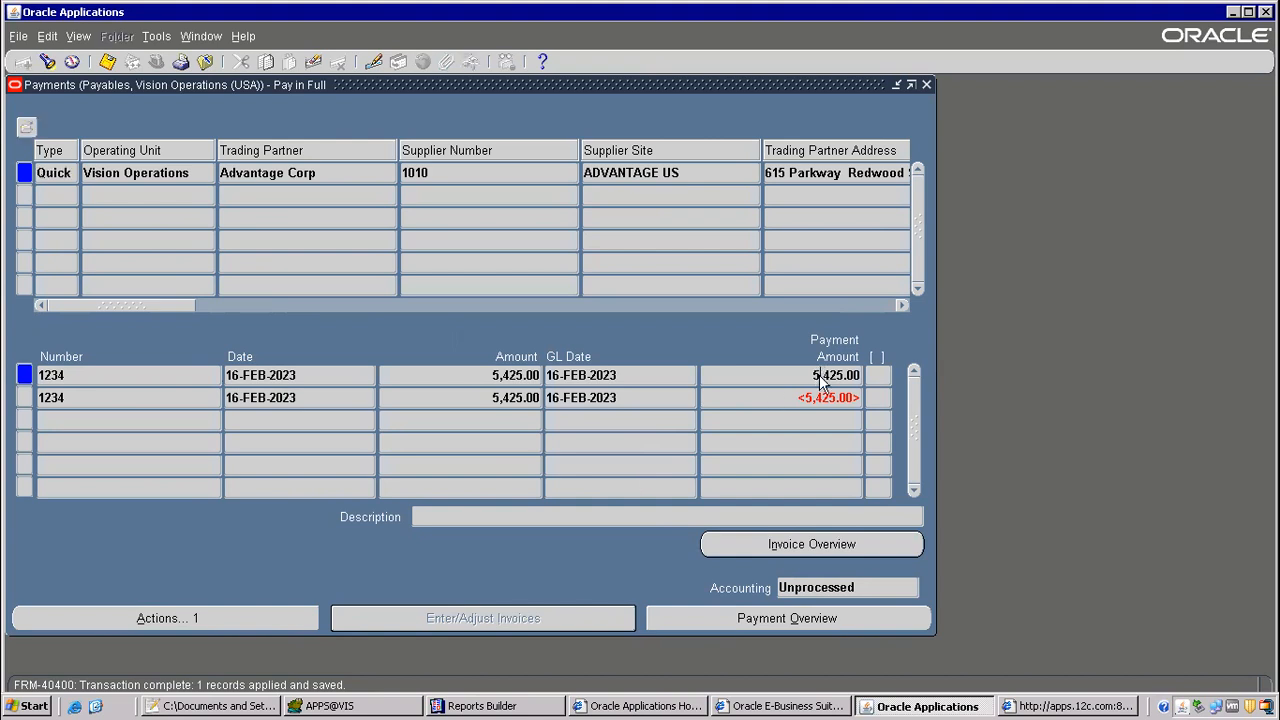
{"action": "left_click", "coordinate": [813, 397]}
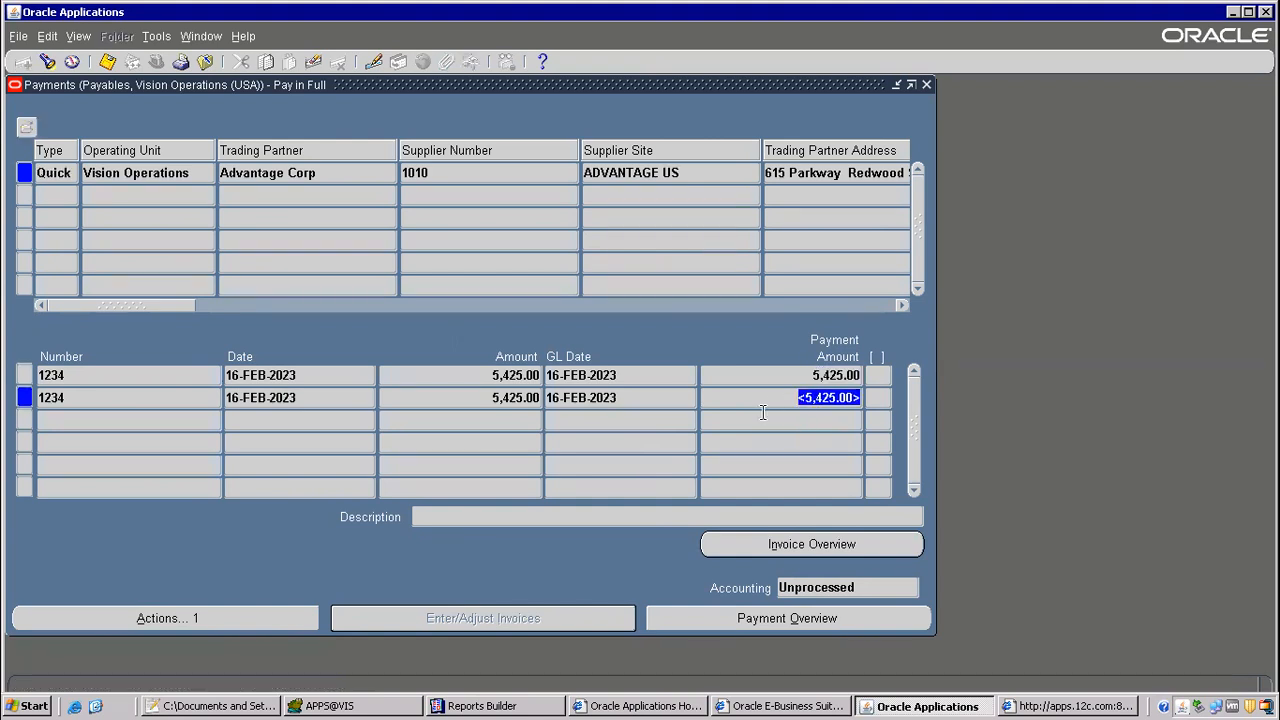
{"action": "left_click", "coordinate": [600, 400]}
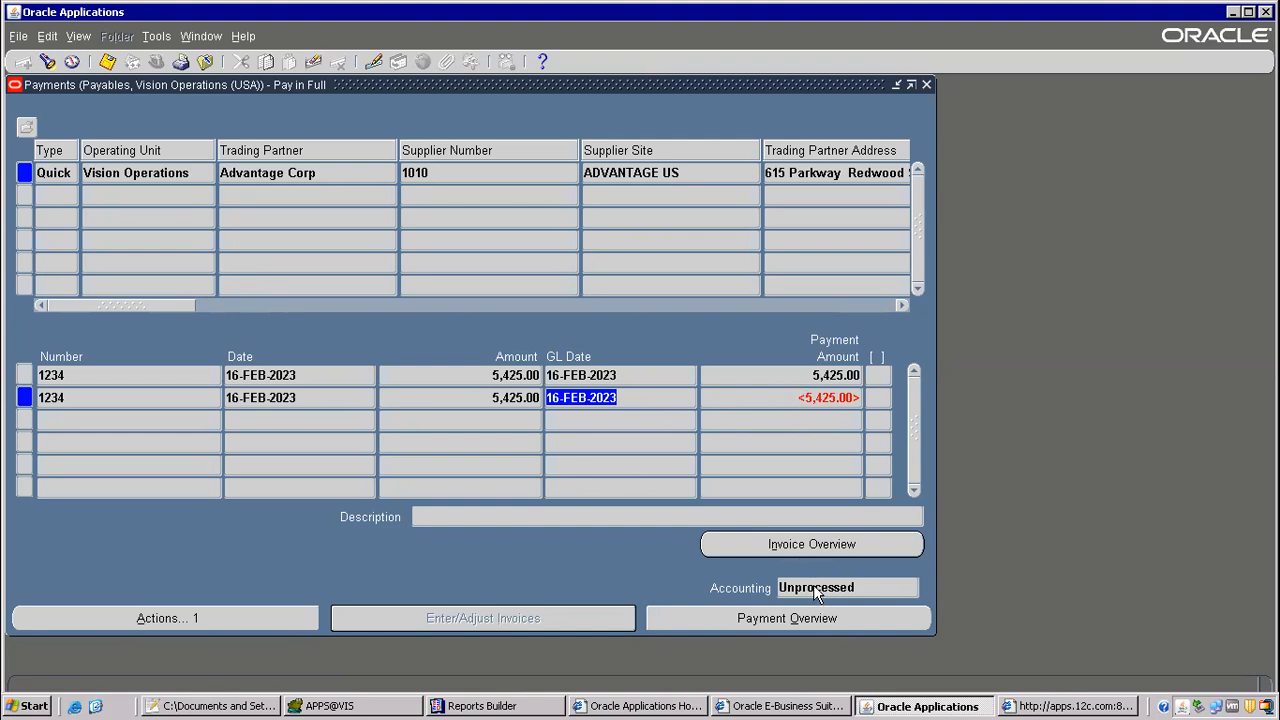
{"action": "left_click", "coordinate": [780, 620]}
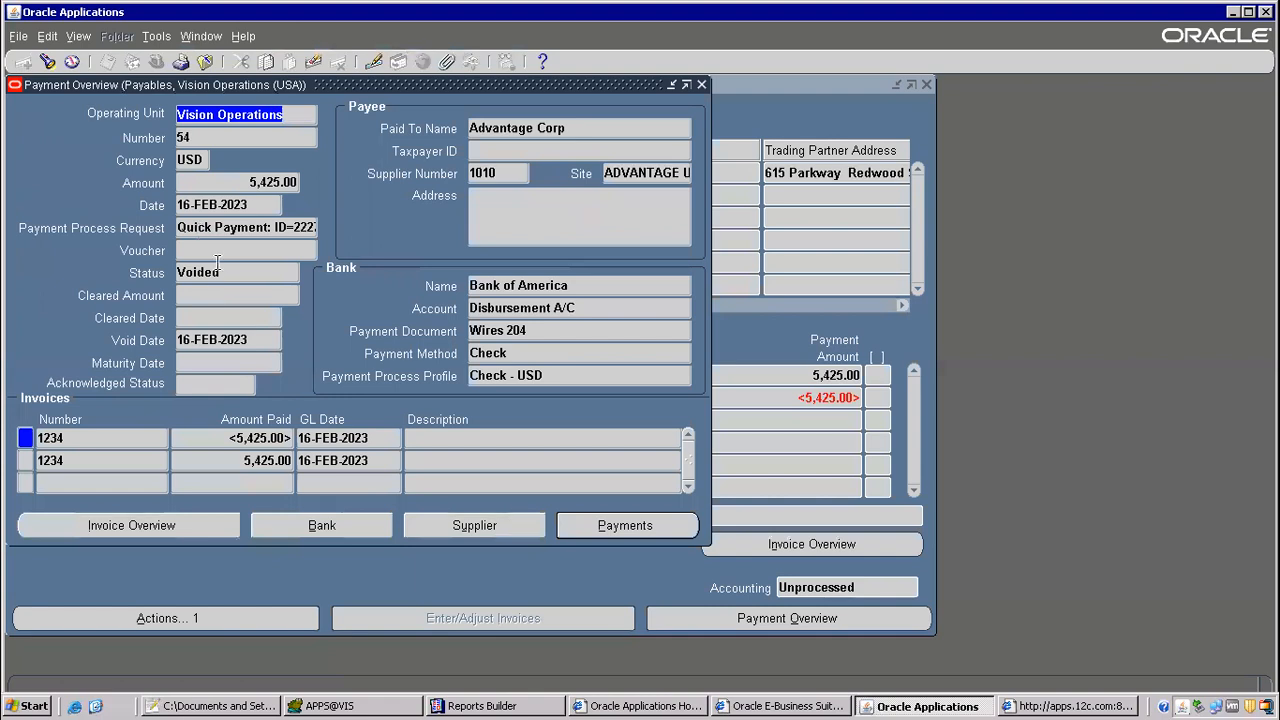
{"action": "left_click", "coordinate": [229, 274]}
{"action": "left_click_drag", "start_coordinate": [229, 274], "coordinate": [30, 238]}
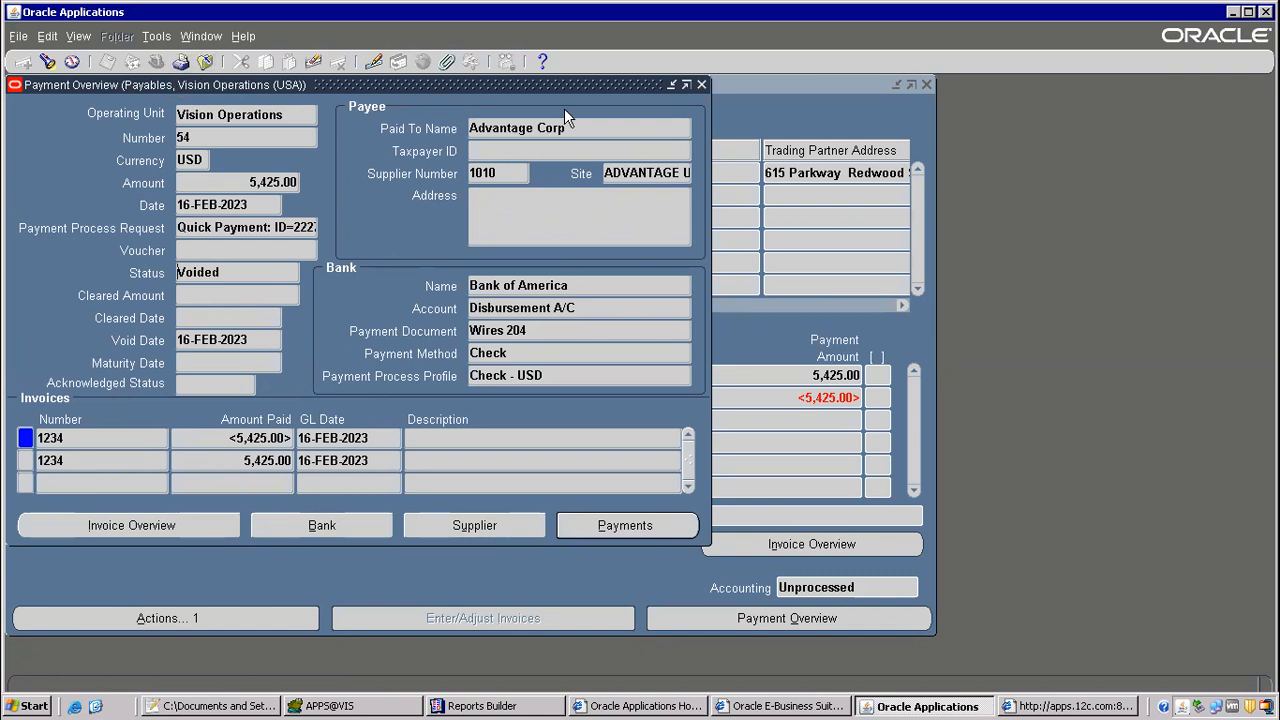
{"action": "left_click", "coordinate": [200, 63]}
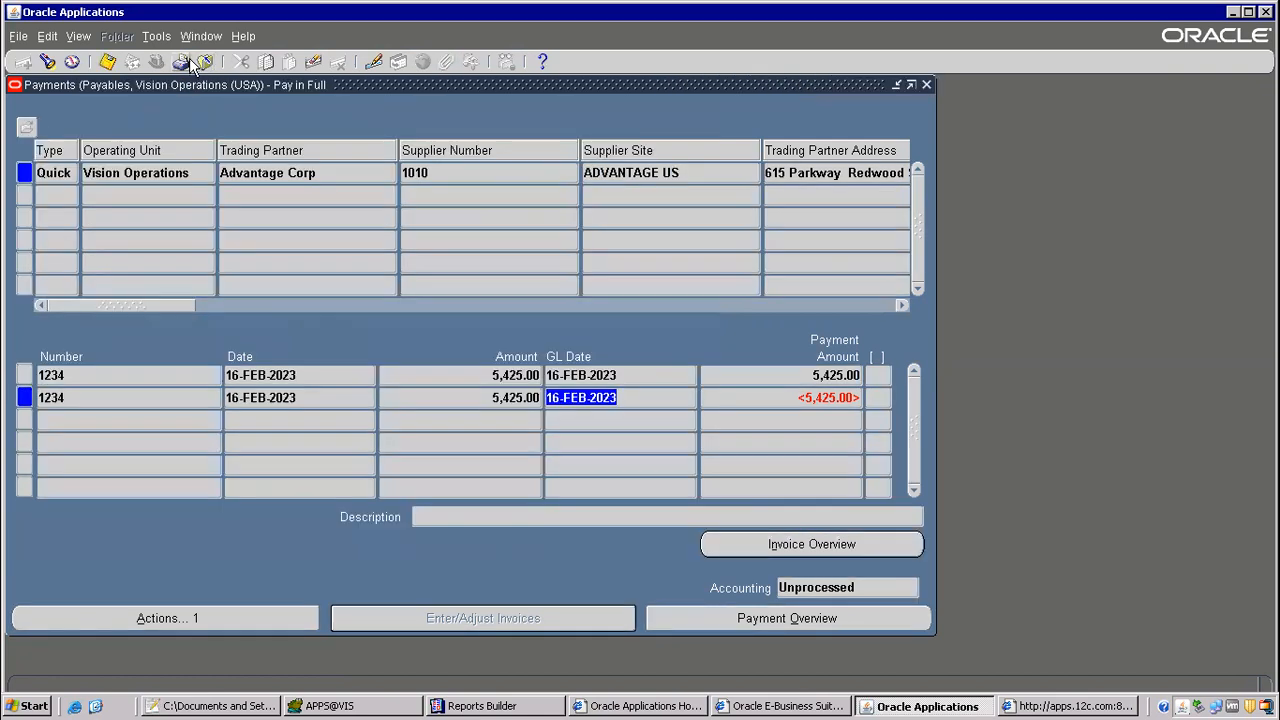
{"action": "left_click", "coordinate": [926, 85]}
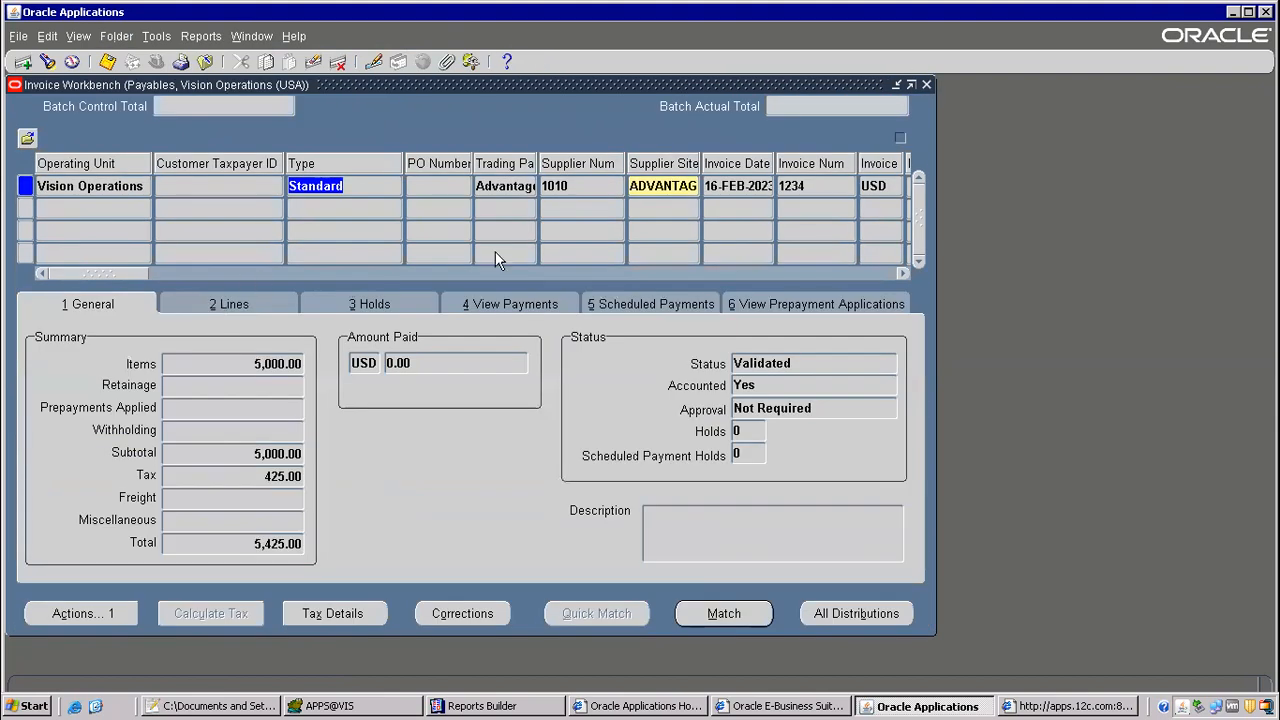
Step: Start a new concurrent request copied from the prior Void Payment Register run whose start date is in 2020
{"action": "left_click", "coordinate": [795, 188]}
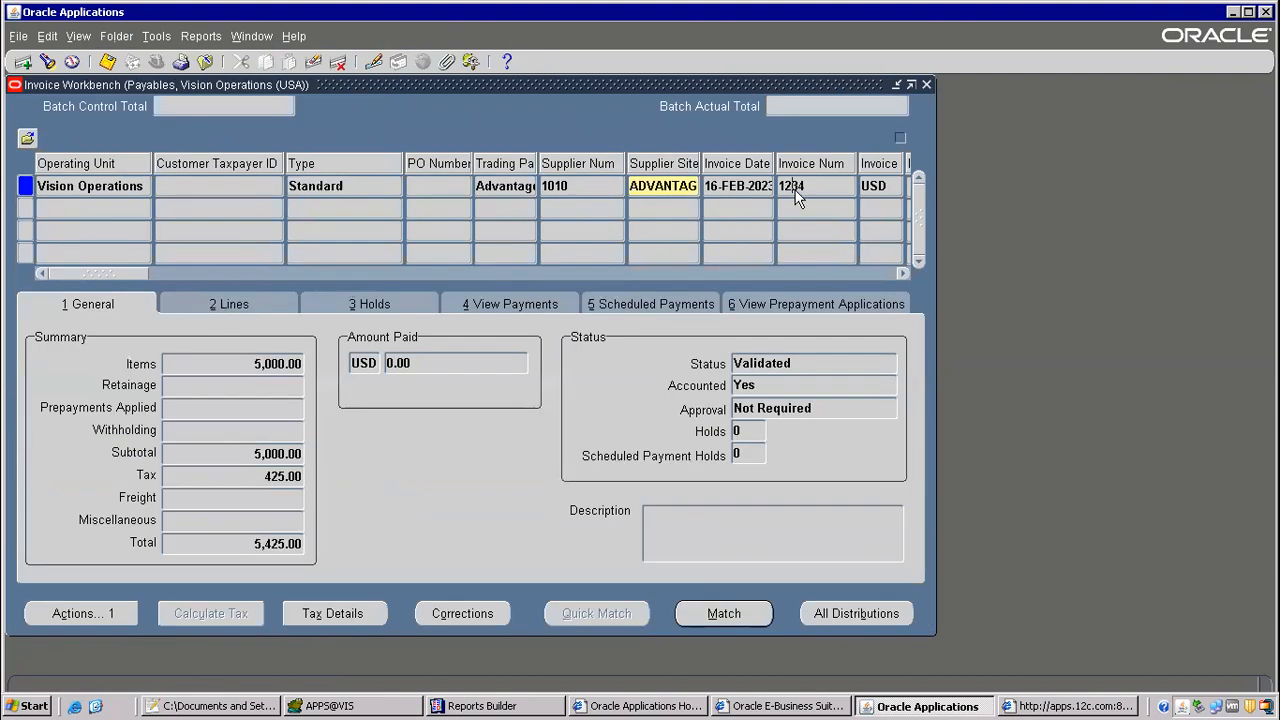
{"action": "left_click", "coordinate": [75, 35]}
{"action": "left_click", "coordinate": [90, 277]}
{"action": "left_click", "coordinate": [229, 489]}
{"action": "left_click", "coordinate": [347, 403]}
{"action": "left_click", "coordinate": [577, 131]}
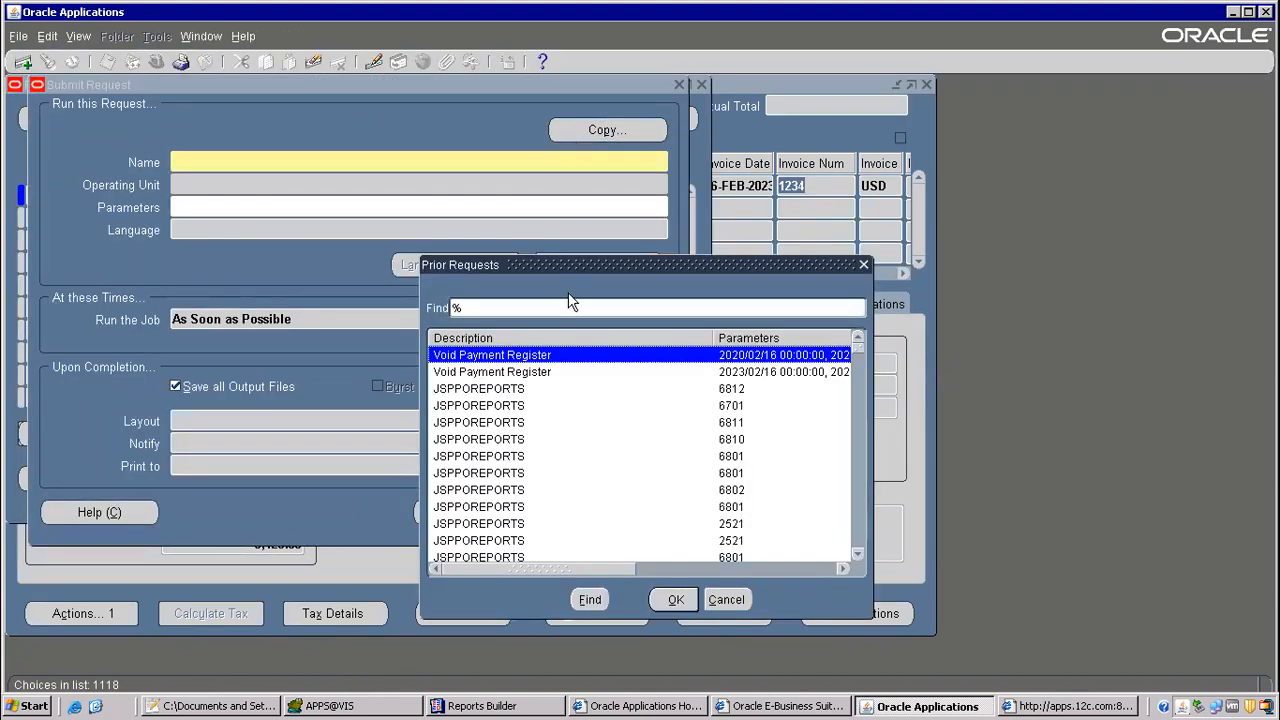
{"action": "double_click", "coordinate": [508, 357]}
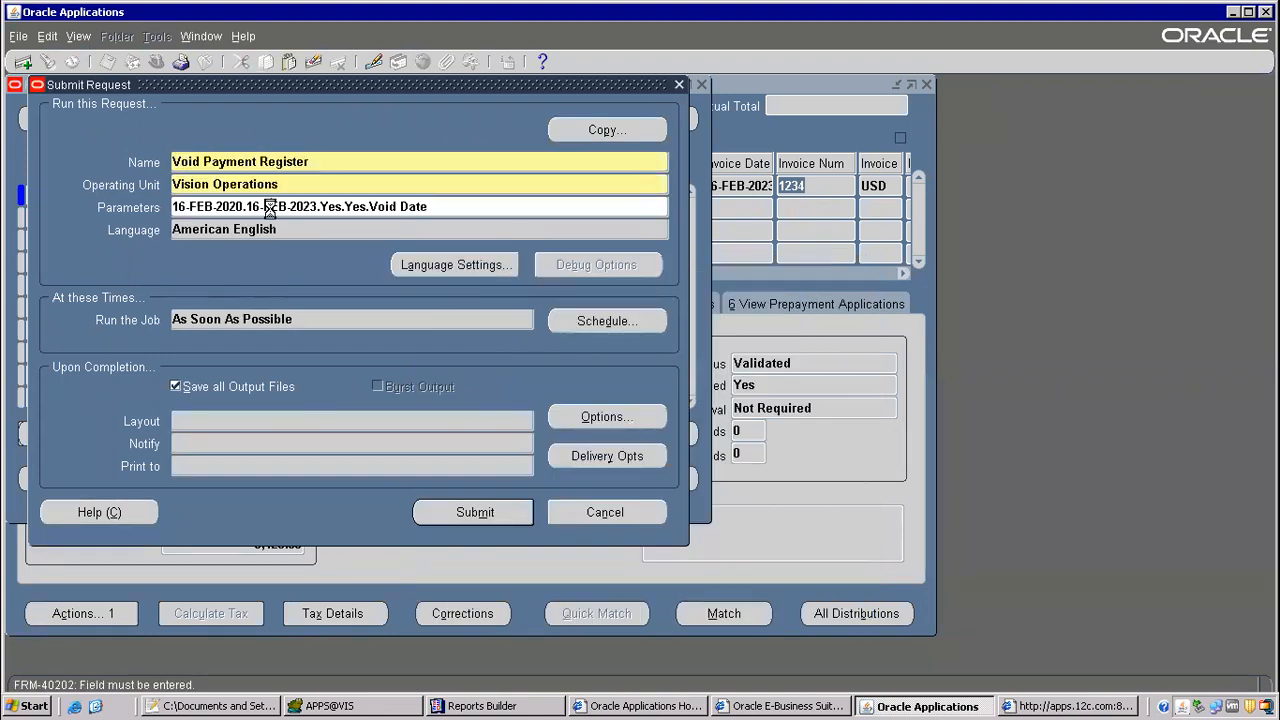
Step: Set the Void Payment Register's From Date to 16-FEB-2023, submit the request and decline another one
{"action": "left_click", "coordinate": [269, 208]}
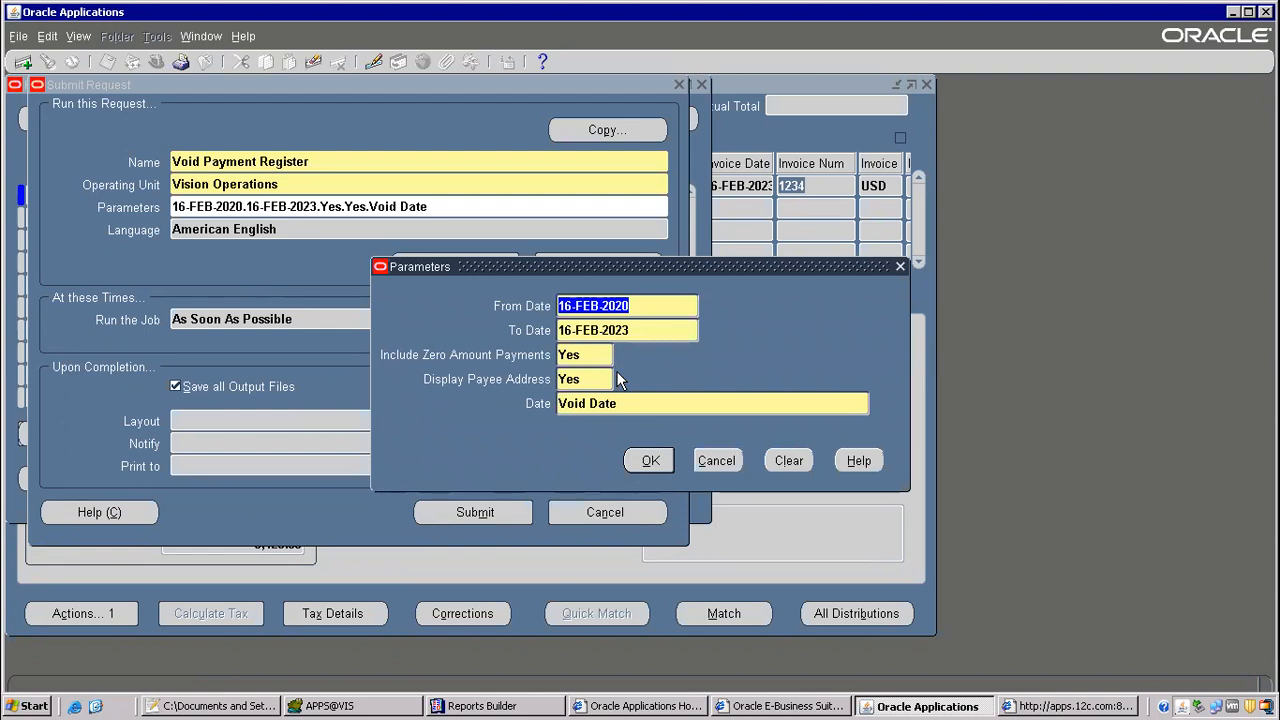
{"action": "left_click", "coordinate": [650, 305]}
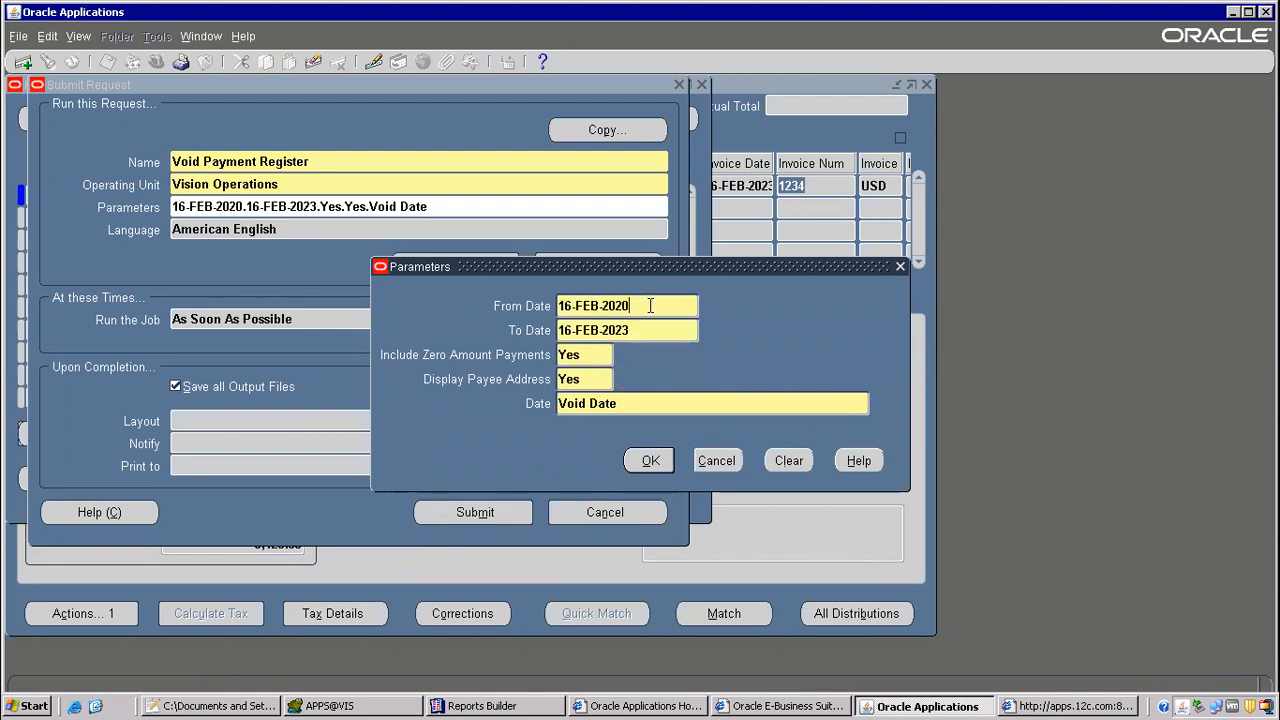
{"action": "type", "text": "3"}
{"action": "key", "text": "Tab"}
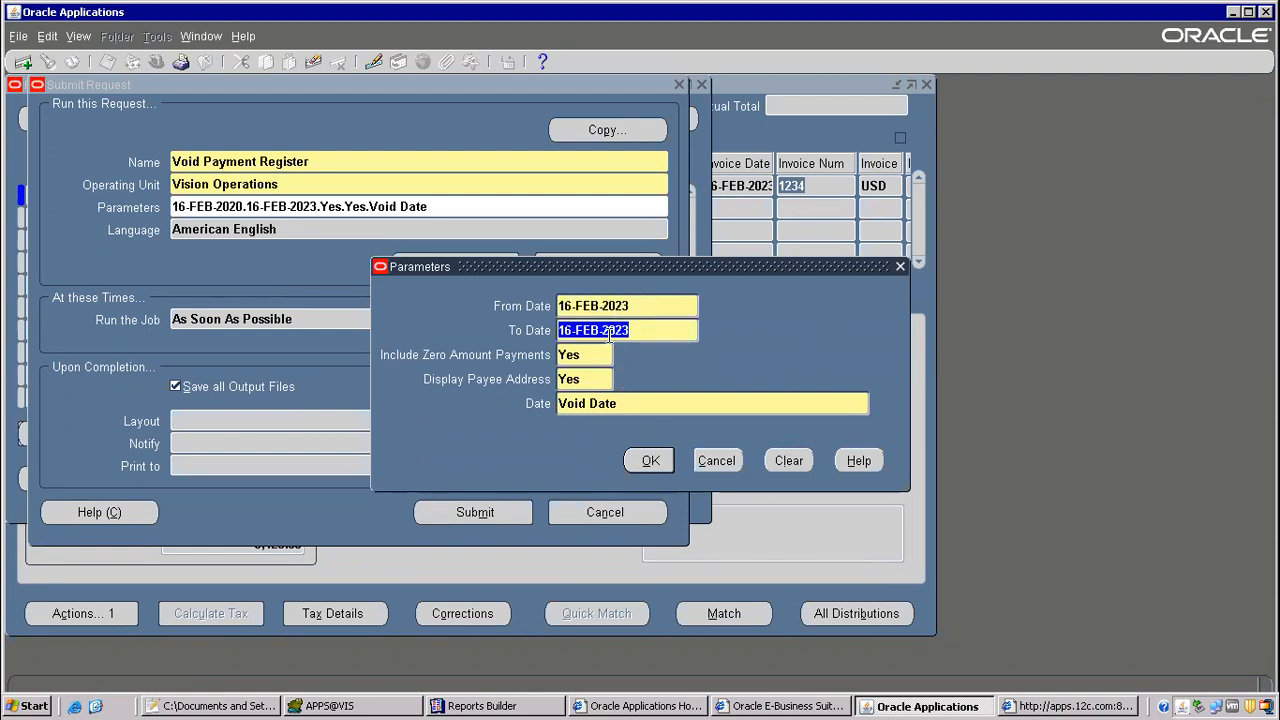
{"action": "left_click", "coordinate": [650, 462]}
{"action": "left_click", "coordinate": [515, 503]}
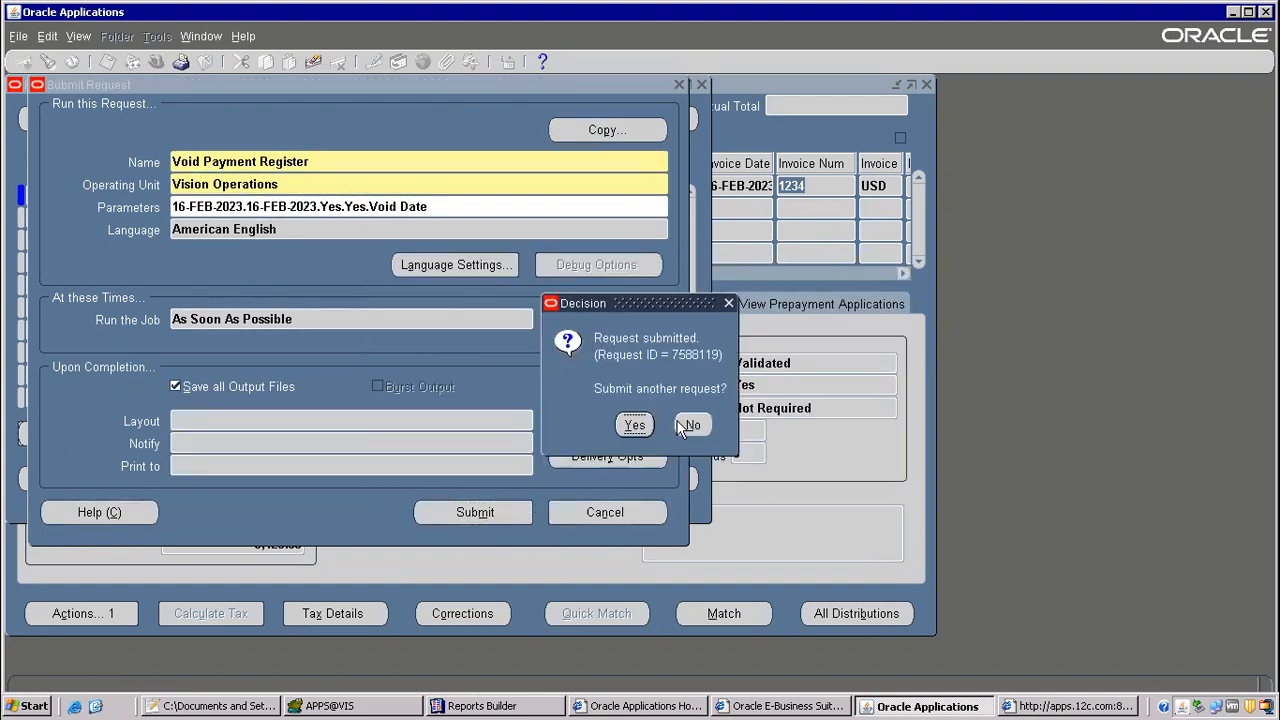
{"action": "left_click", "coordinate": [690, 425]}
Step: List the concurrent requests and refresh them until the new Void Payment Register request is completed
{"action": "left_click", "coordinate": [550, 490]}
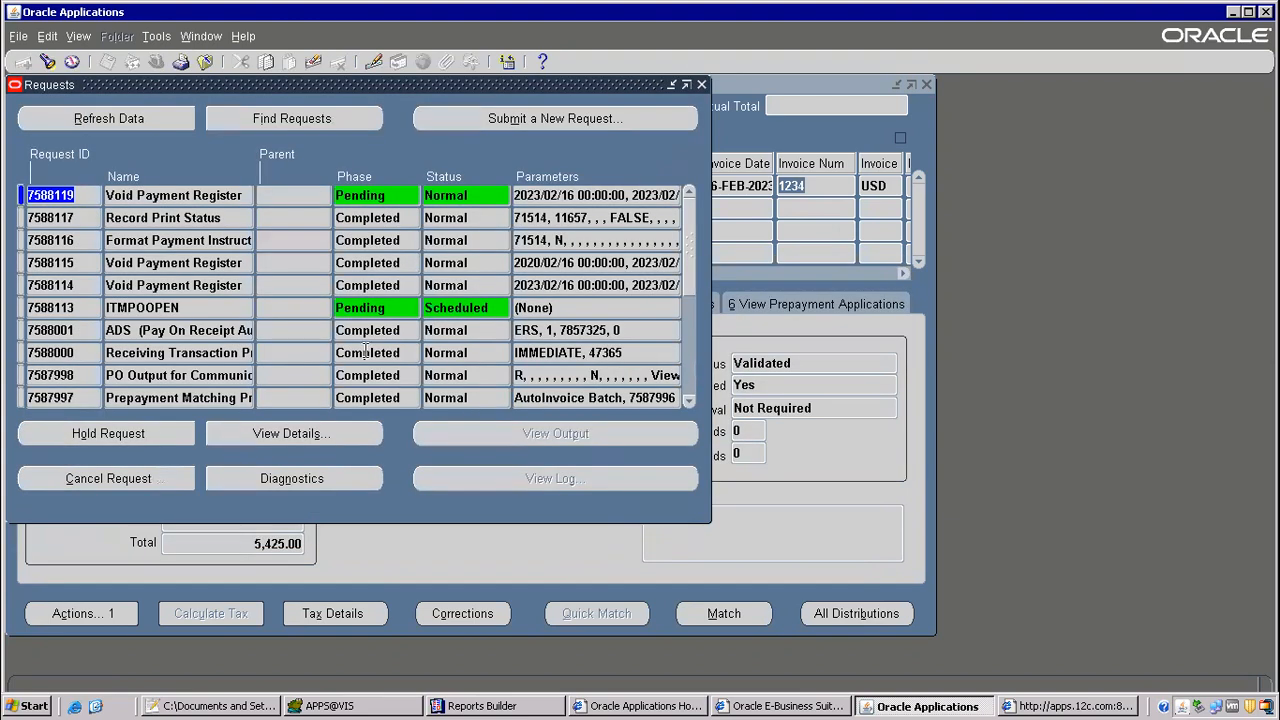
{"action": "left_click", "coordinate": [124, 118]}
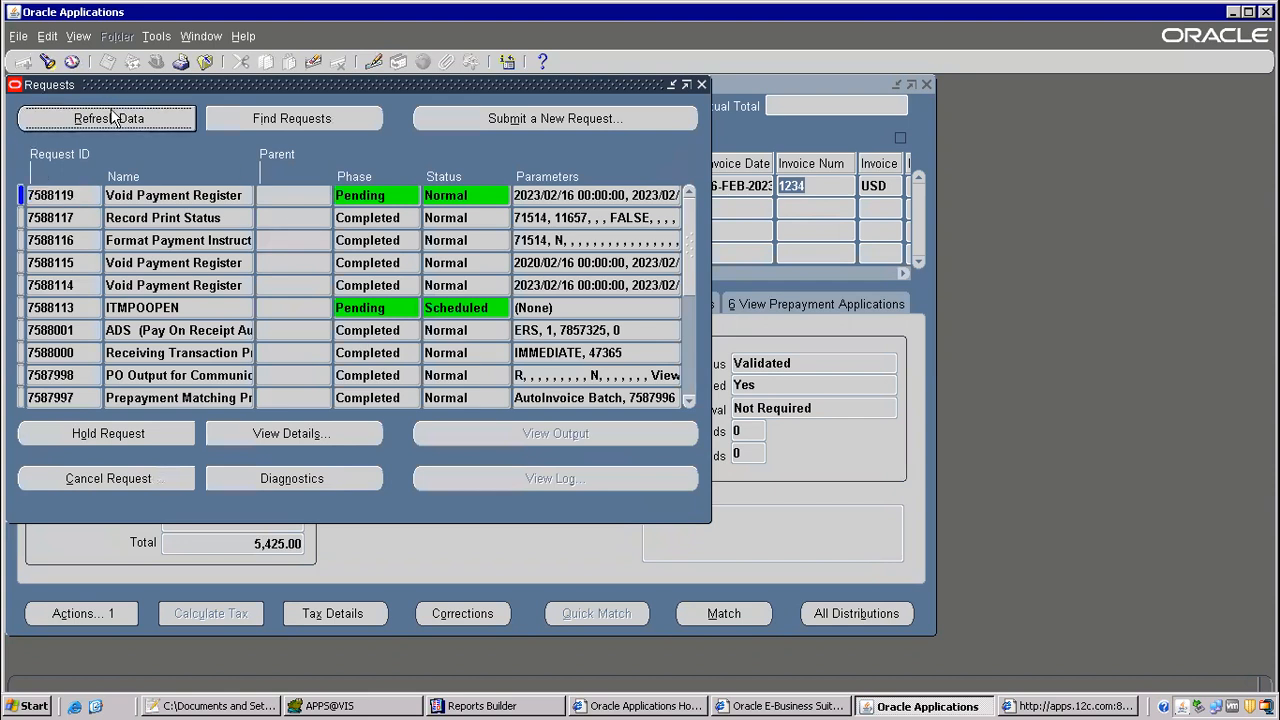
{"action": "left_click", "coordinate": [112, 116]}
{"action": "left_click", "coordinate": [109, 114]}
{"action": "left_click", "coordinate": [140, 120]}
{"action": "left_click", "coordinate": [141, 119]}
{"action": "left_click", "coordinate": [141, 119]}
{"action": "left_click", "coordinate": [141, 119]}
{"action": "left_click", "coordinate": [178, 195]}
{"action": "left_click", "coordinate": [172, 122]}
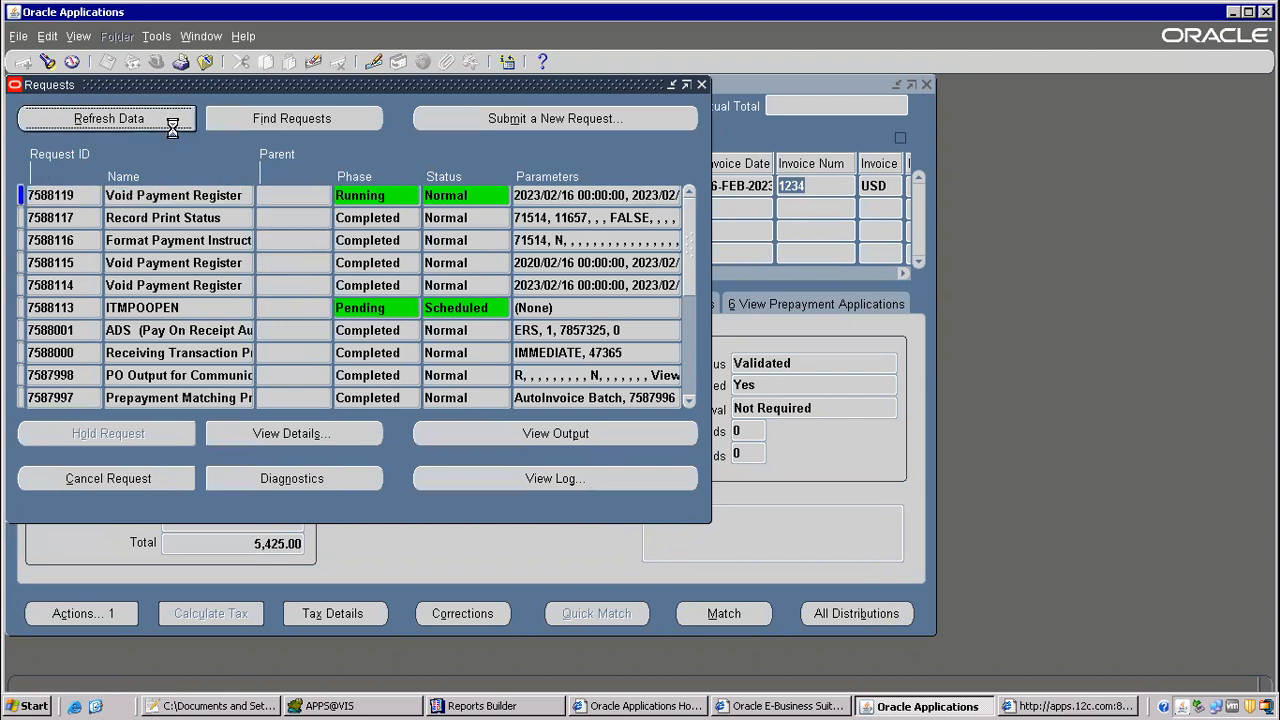
{"action": "left_click", "coordinate": [144, 118]}
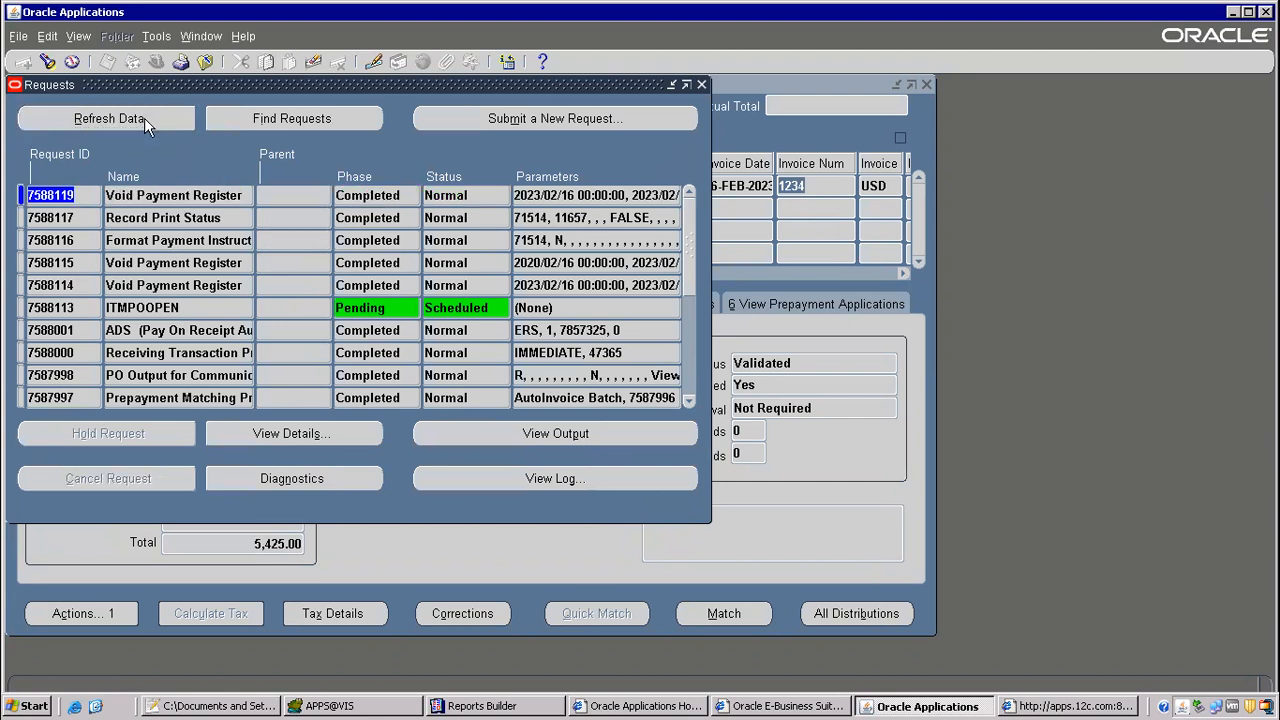
Step: View the completed Void Payment Register output full screen and examine the voided payment's number, amount and columns
{"action": "left_click", "coordinate": [542, 435]}
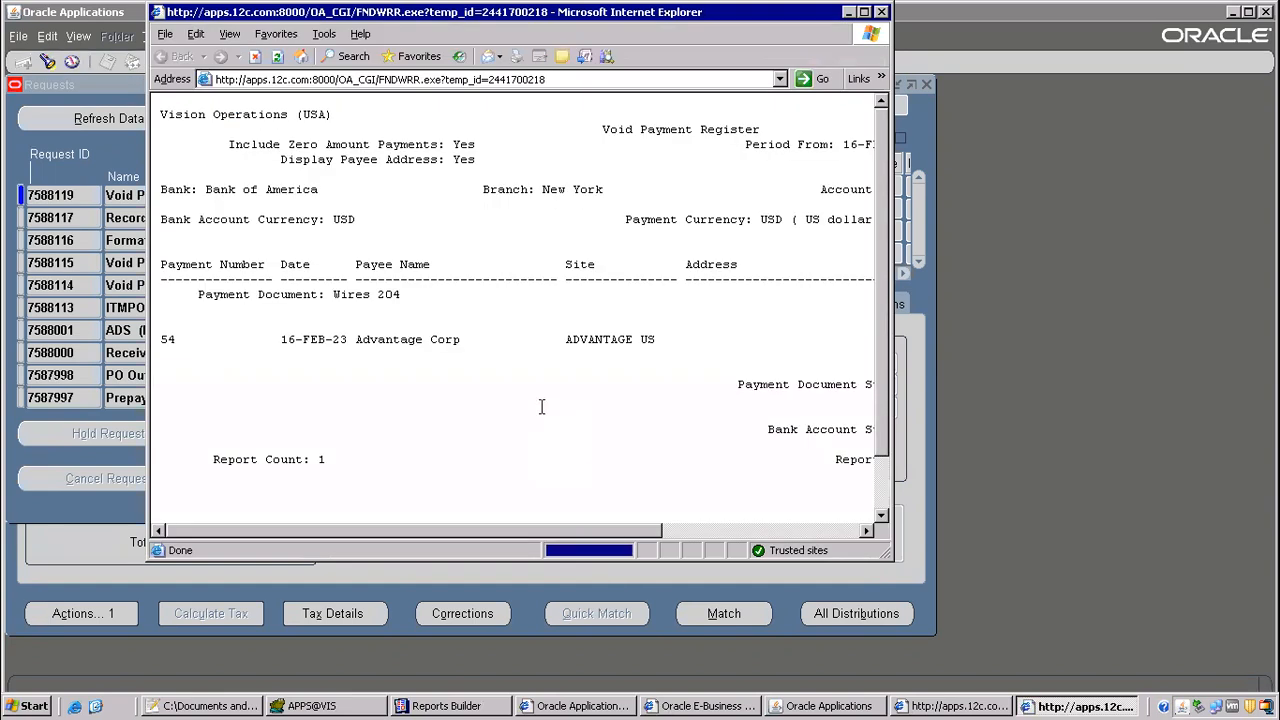
{"action": "left_click", "coordinate": [864, 12]}
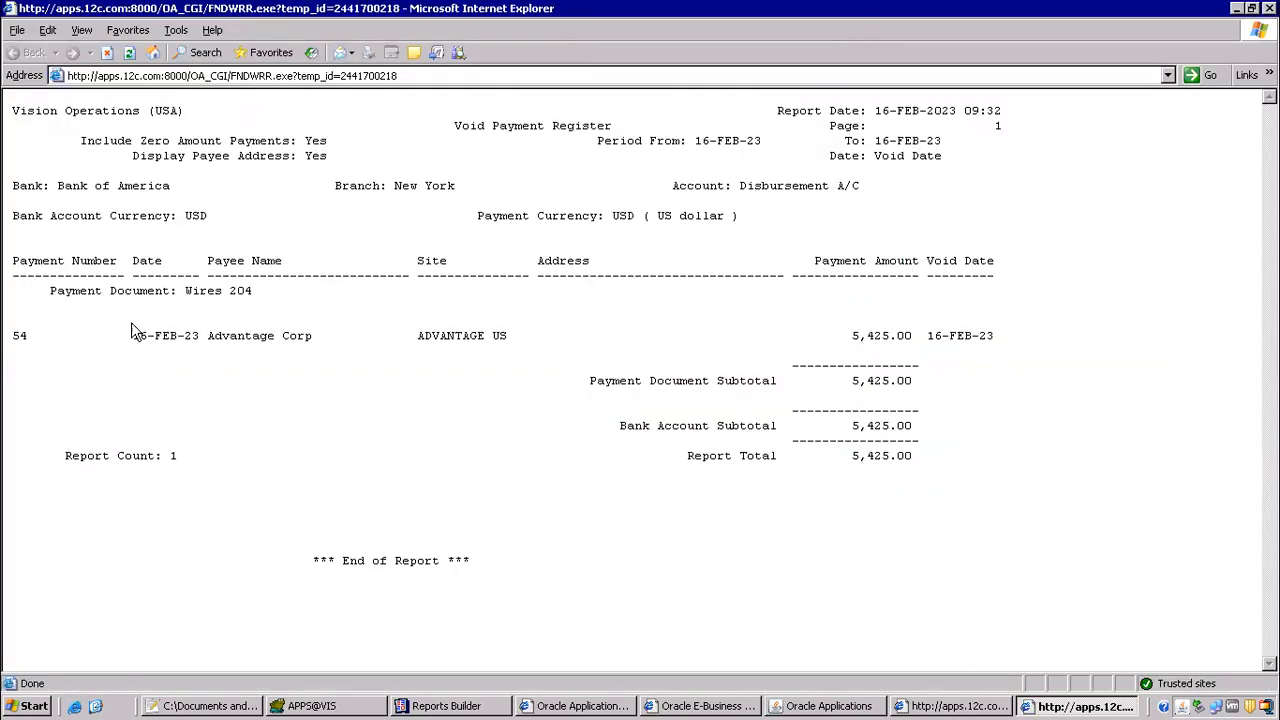
{"action": "left_click_drag", "start_coordinate": [33, 340], "coordinate": [9, 340]}
{"action": "left_click", "coordinate": [850, 332]}
{"action": "left_click_drag", "start_coordinate": [850, 332], "coordinate": [933, 337]}
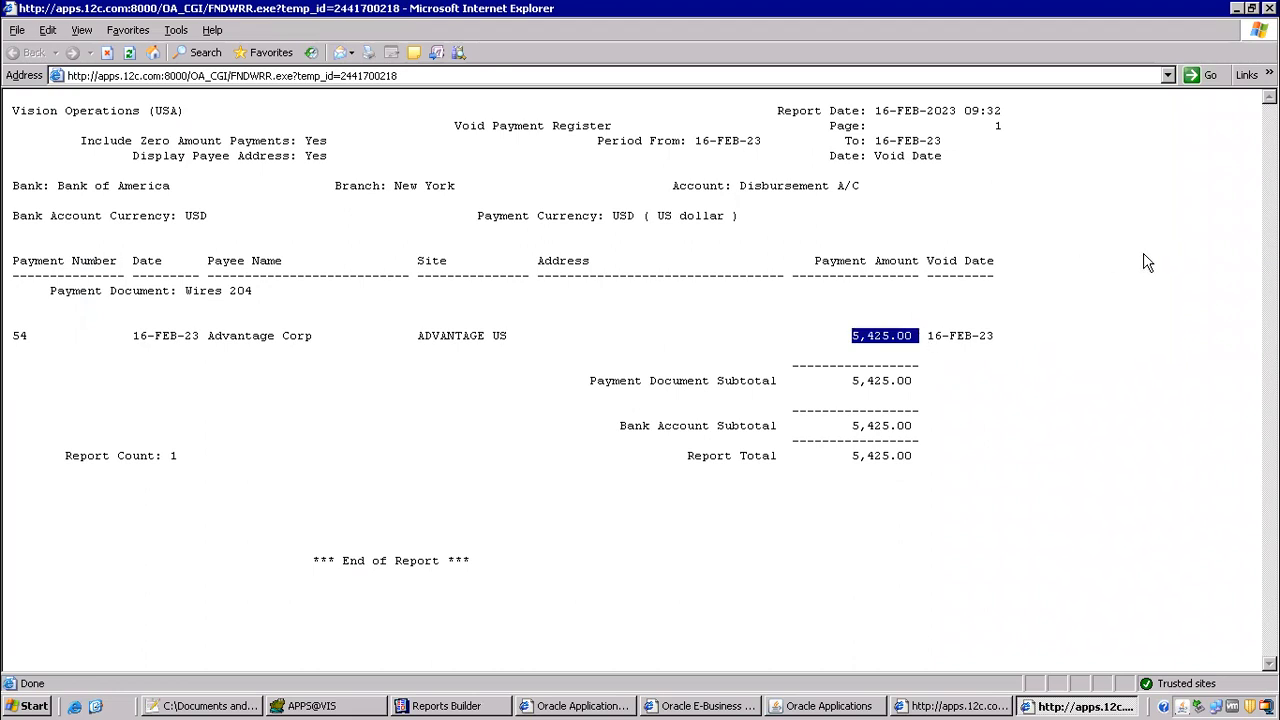
{"action": "left_click_drag", "start_coordinate": [1048, 276], "coordinate": [1188, 279]}
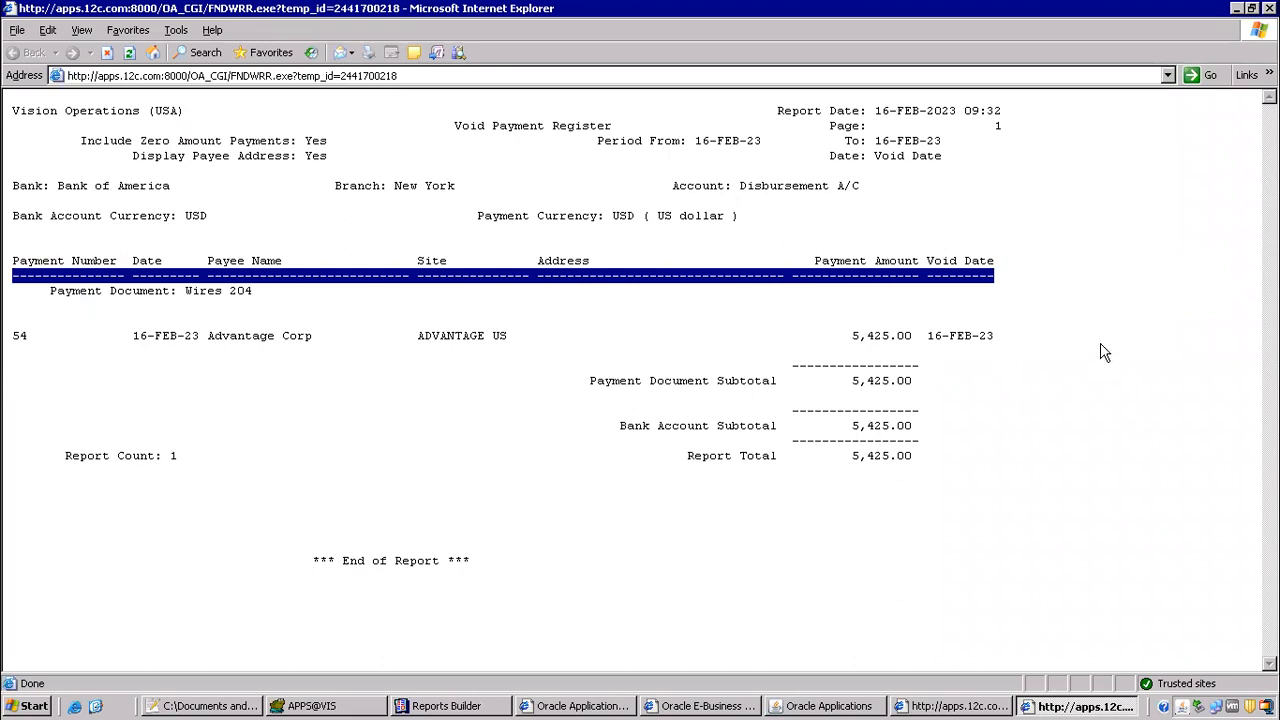
Step: Switch to the Notepad++ notes and add "adding void reason to the void payment register report" under the reports customization heading
{"action": "left_click", "coordinate": [204, 706]}
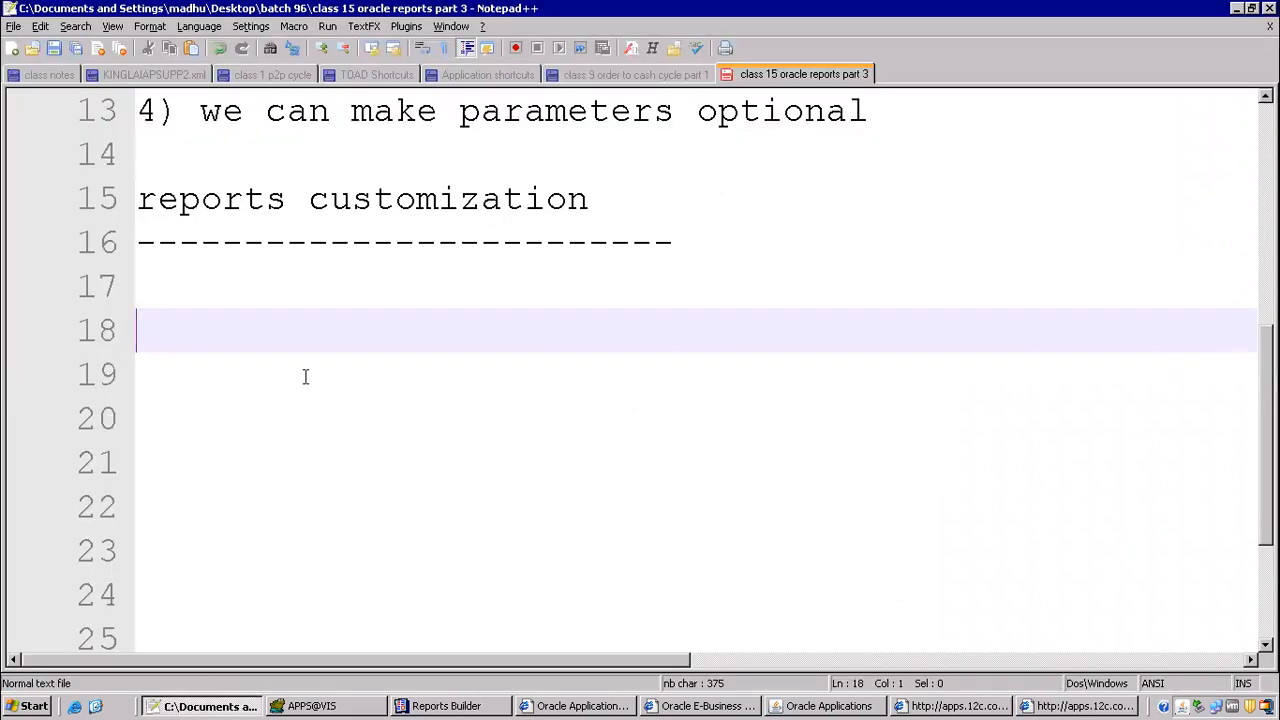
{"action": "left_click", "coordinate": [208, 288]}
{"action": "type", "text": "adding "}
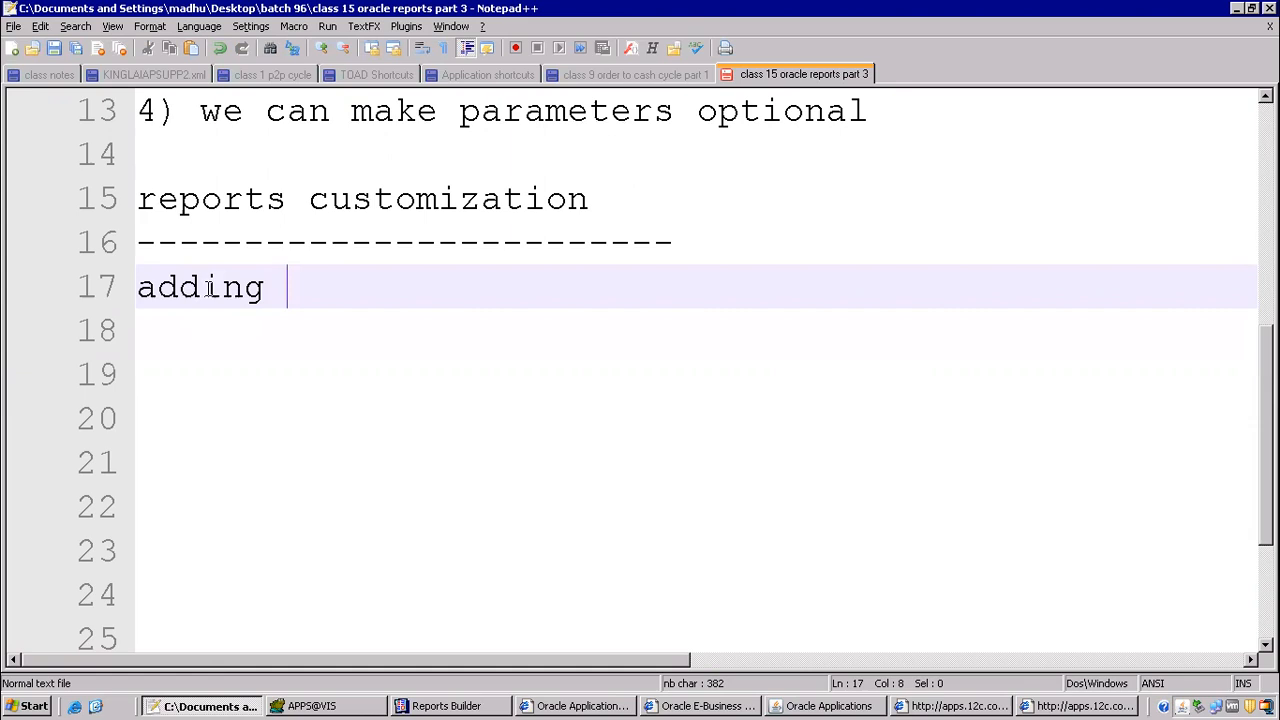
{"action": "type", "text": "void reason to "}
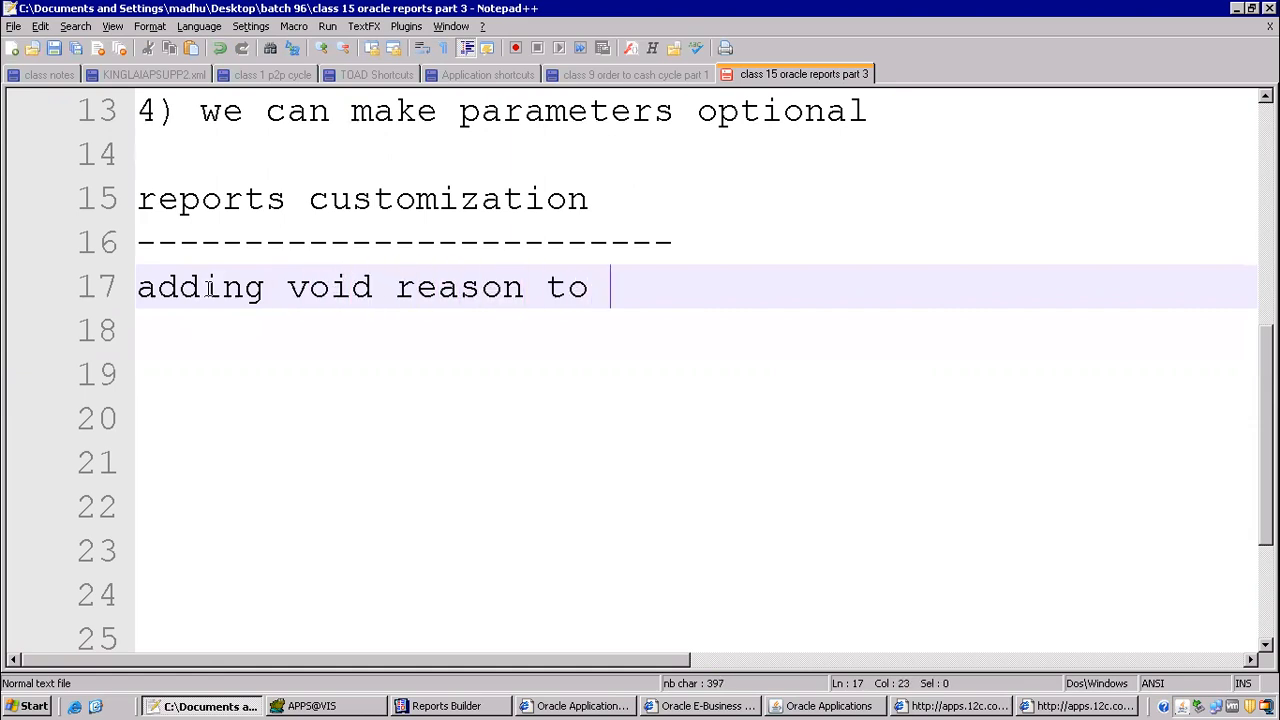
{"action": "type", "text": "the void payment register report"}
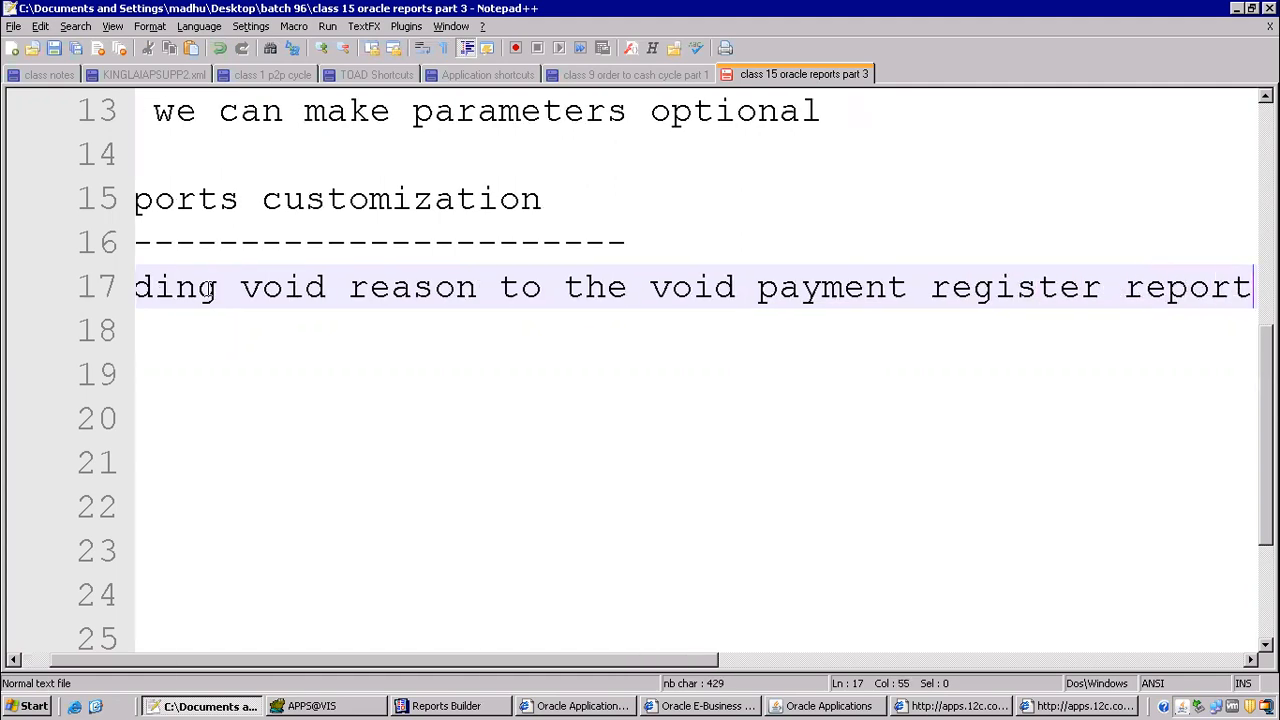
{"action": "key", "text": "Return"}
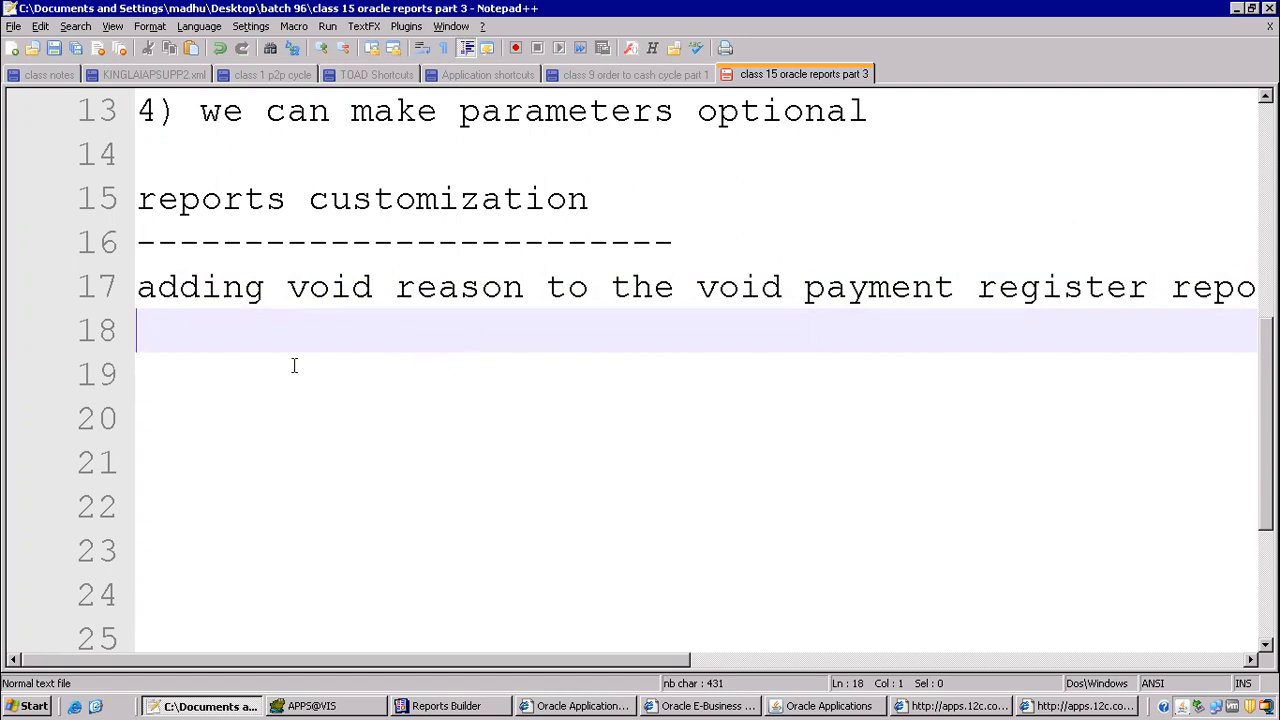
Step: Write the first customization step as "1) download rdf" on the line below
{"action": "type", "text": "1) download ref"}
{"action": "key", "text": "BackSpace"}
{"action": "key", "text": "BackSpace"}
{"action": "type", "text": "df"}
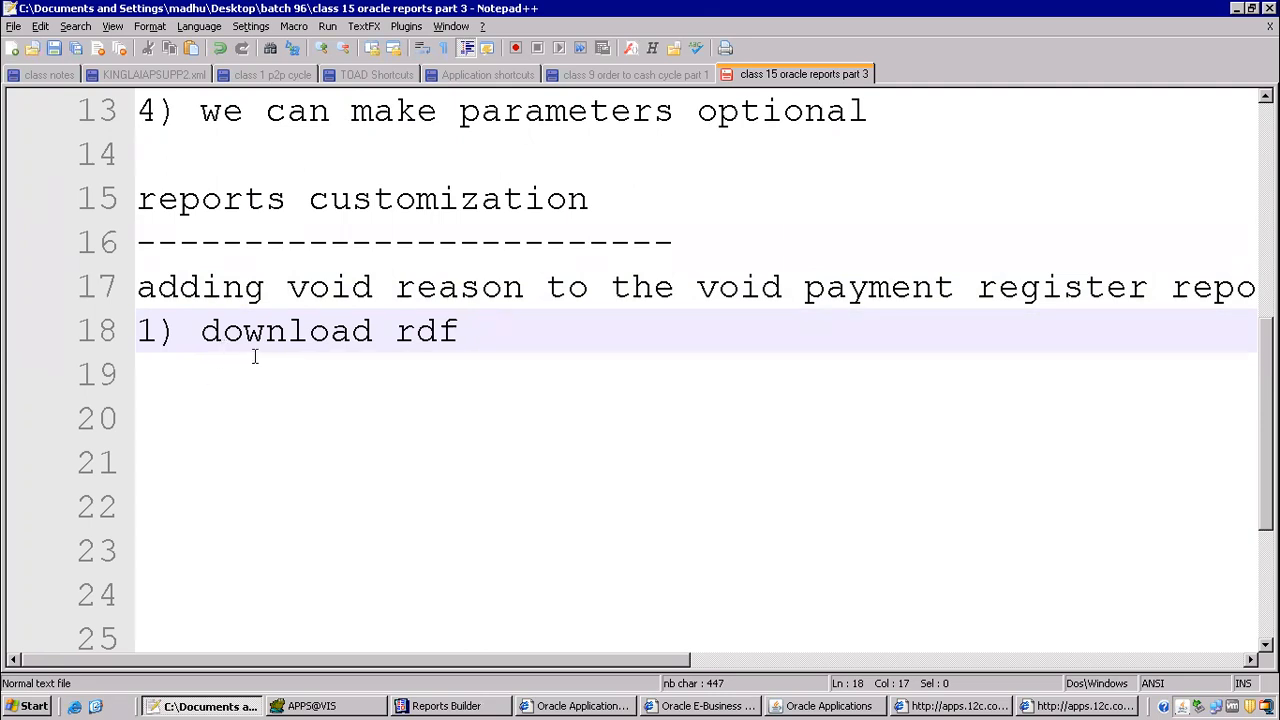
Step: Switch to Oracle Applications and copy the program name Void Payment Register from the newest request
{"action": "left_click", "coordinate": [775, 706]}
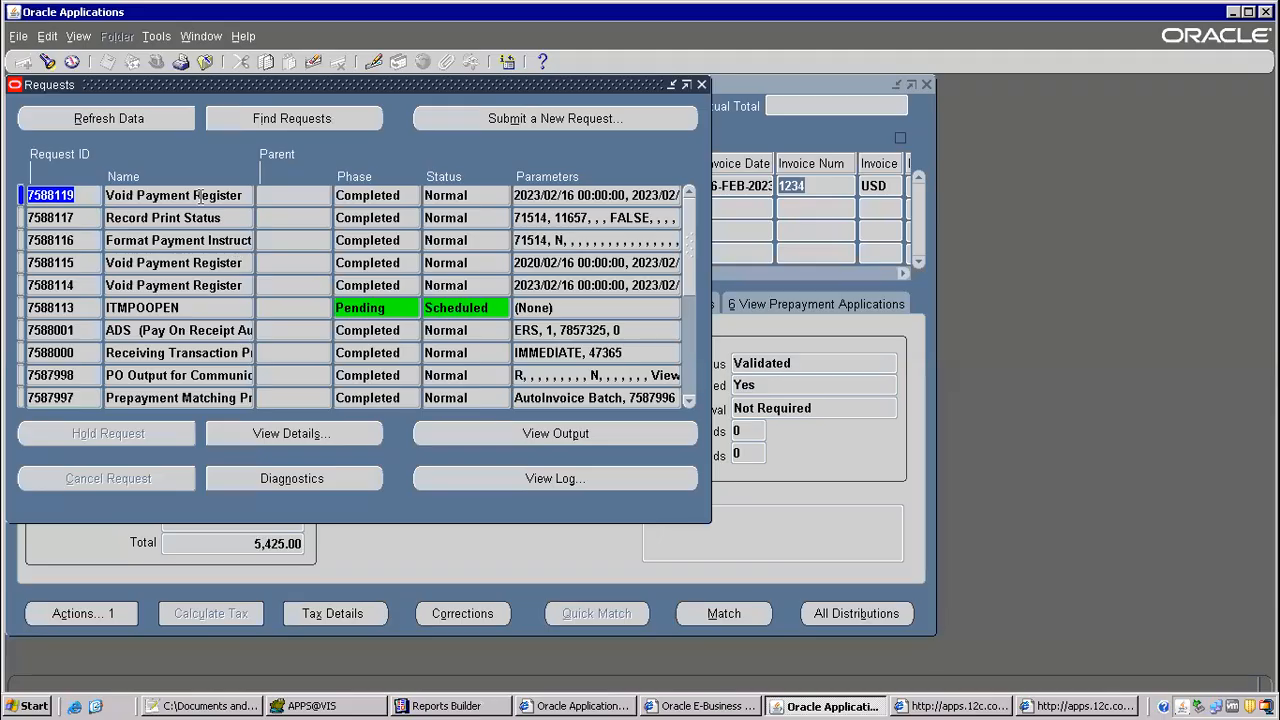
{"action": "right_click", "coordinate": [186, 197]}
{"action": "left_click", "coordinate": [237, 215]}
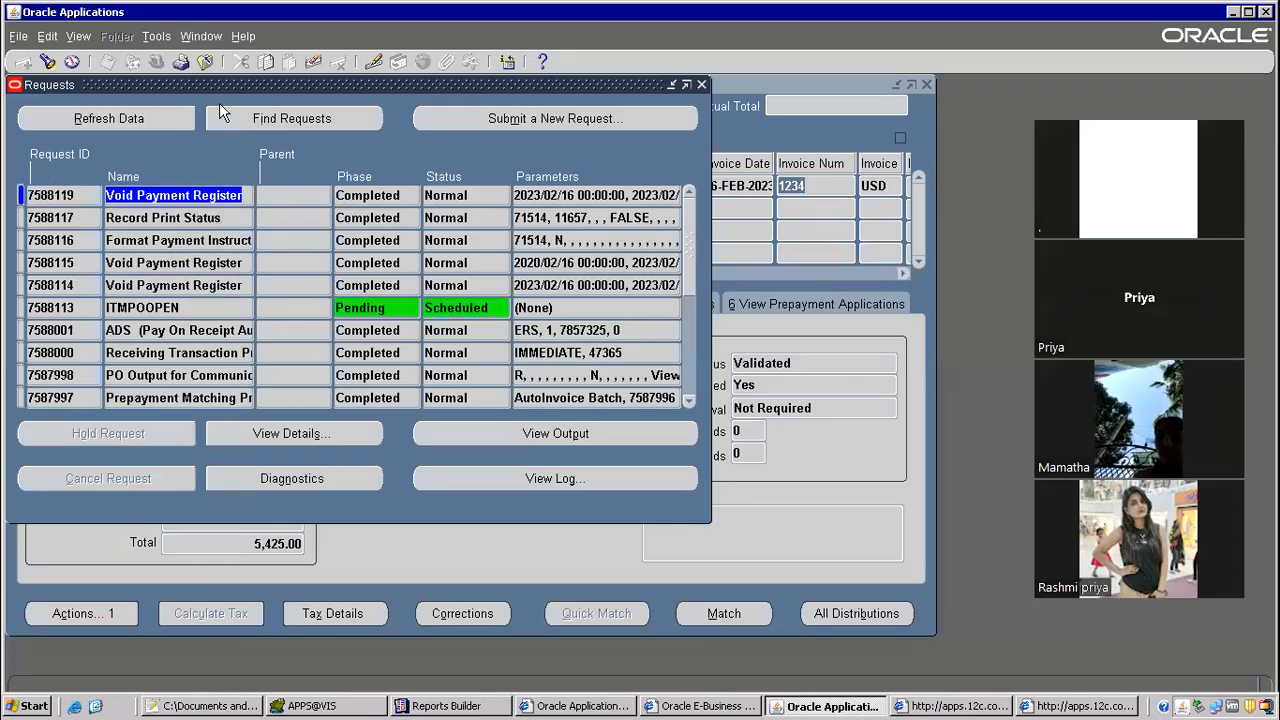
Step: Close the requests and invoice windows and switch the responsibility to System Administrator
{"action": "left_click", "coordinate": [205, 61]}
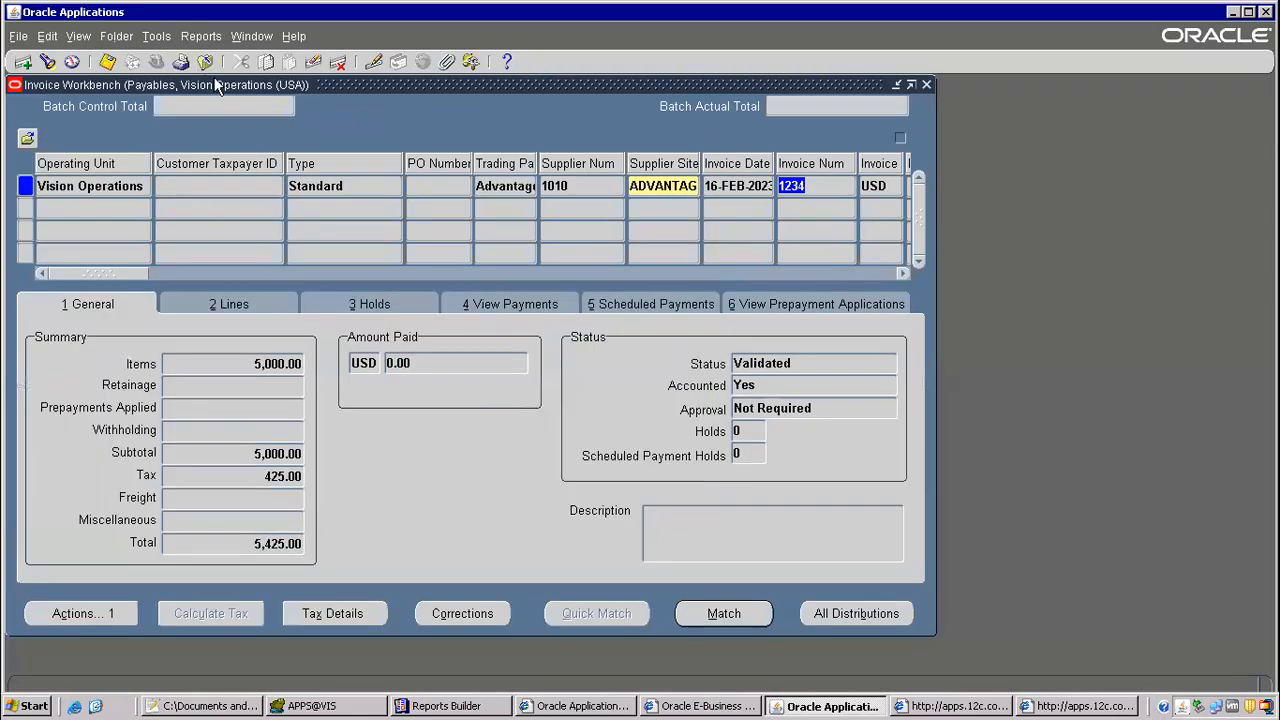
{"action": "left_click", "coordinate": [205, 61]}
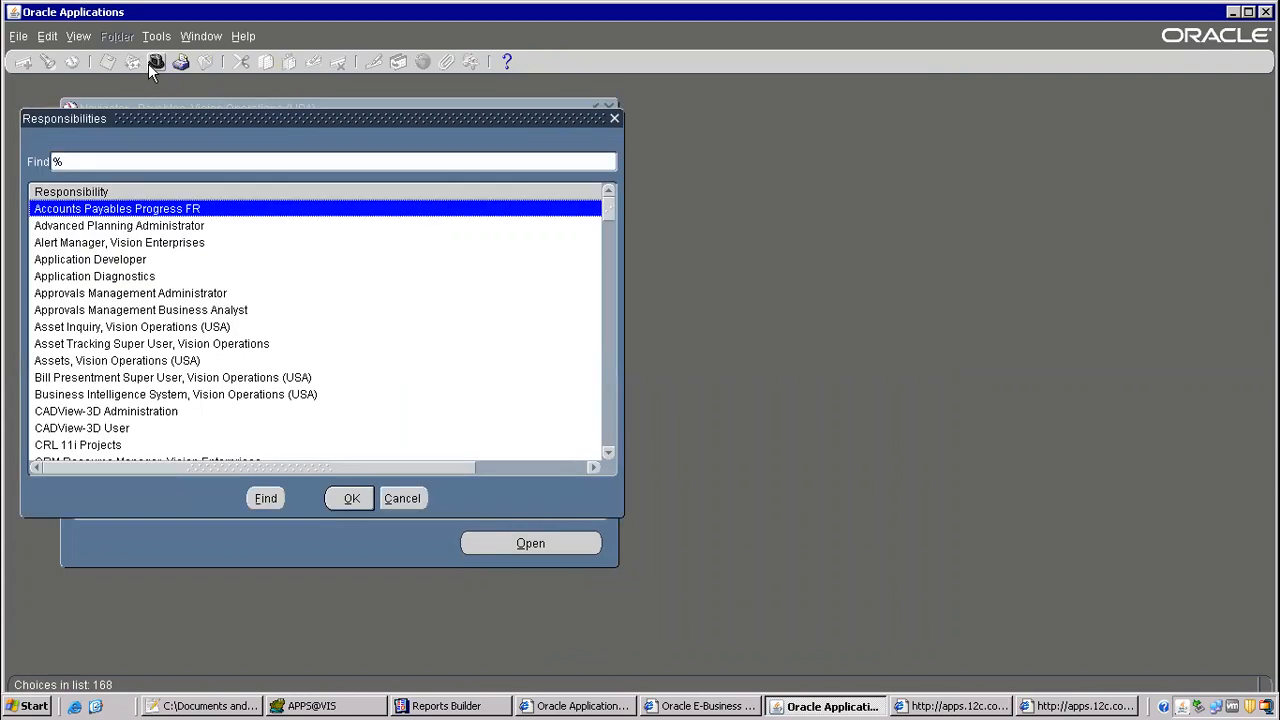
{"action": "type", "text": "system Administrat"}
{"action": "key", "text": "Down"}
{"action": "key", "text": "Down"}
{"action": "key", "text": "Return"}
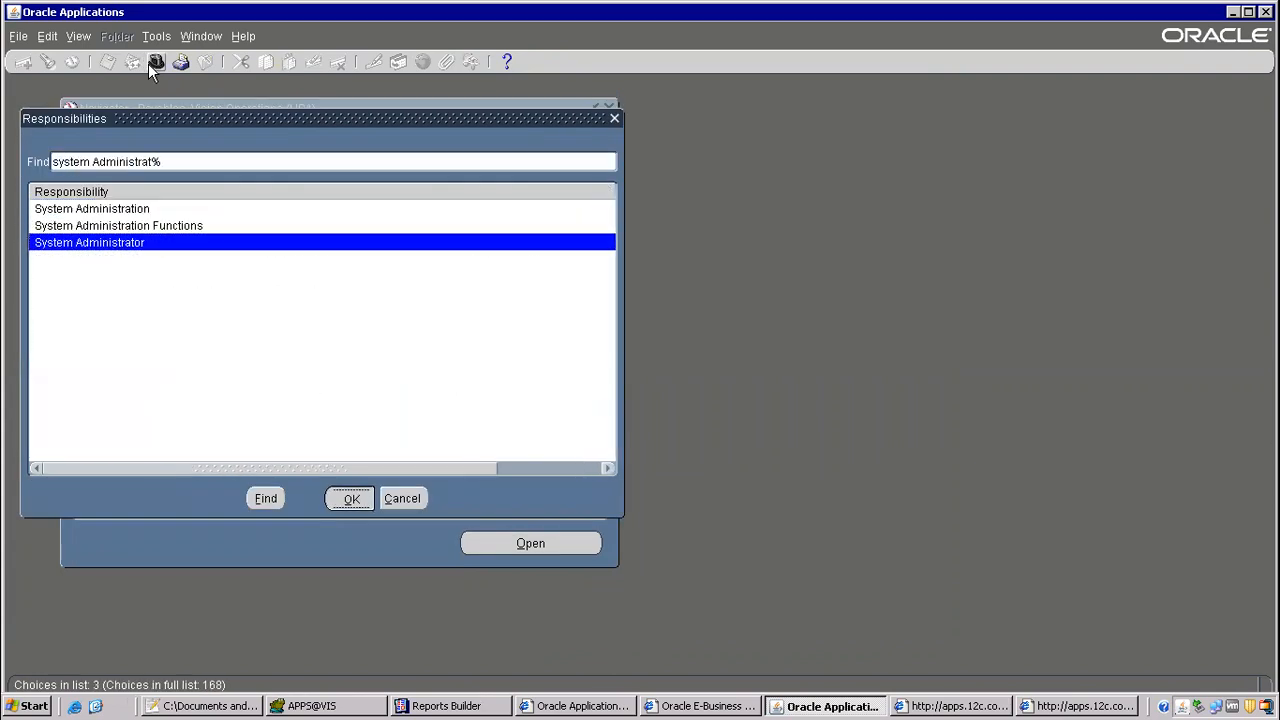
Step: Query the concurrent program Void Payment Register and copy its executable name
{"action": "key", "text": "Return"}
{"action": "type", "text": "Void Payment Register"}
{"action": "key", "text": "ctrl+F11"}
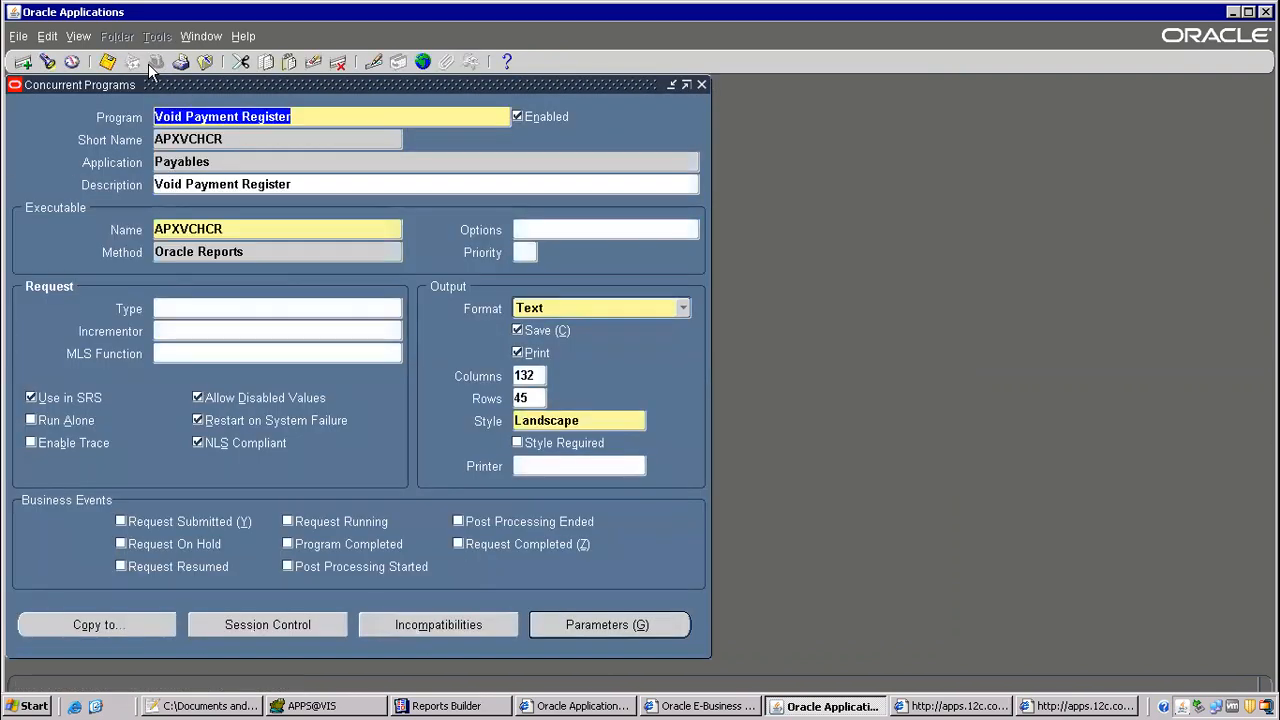
{"action": "double_click", "coordinate": [201, 228]}
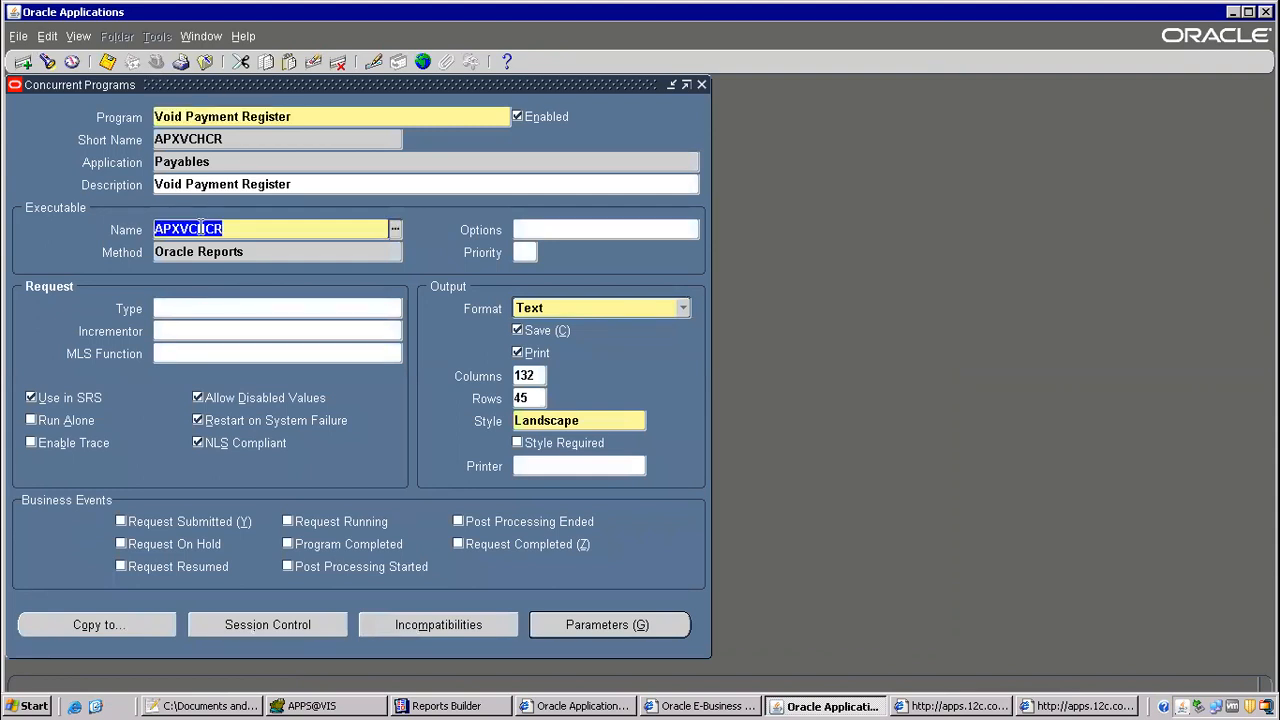
{"action": "right_click", "coordinate": [203, 231]}
{"action": "left_click", "coordinate": [217, 259]}
Step: Query the concurrent program executable APXVCHCR and check its execution file name and application
{"action": "left_click", "coordinate": [206, 62]}
{"action": "double_click", "coordinate": [184, 348]}
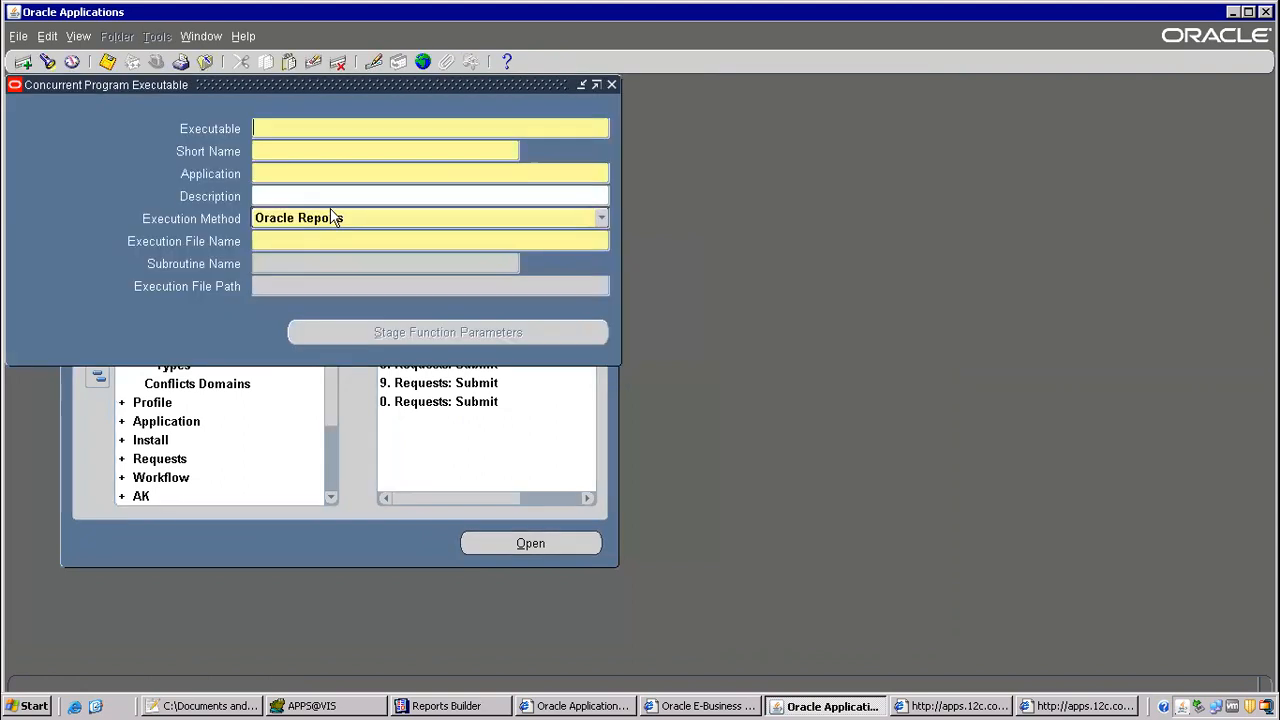
{"action": "key", "text": "F11"}
{"action": "key", "text": "ctrl+v"}
{"action": "key", "text": "ctrl+F11"}
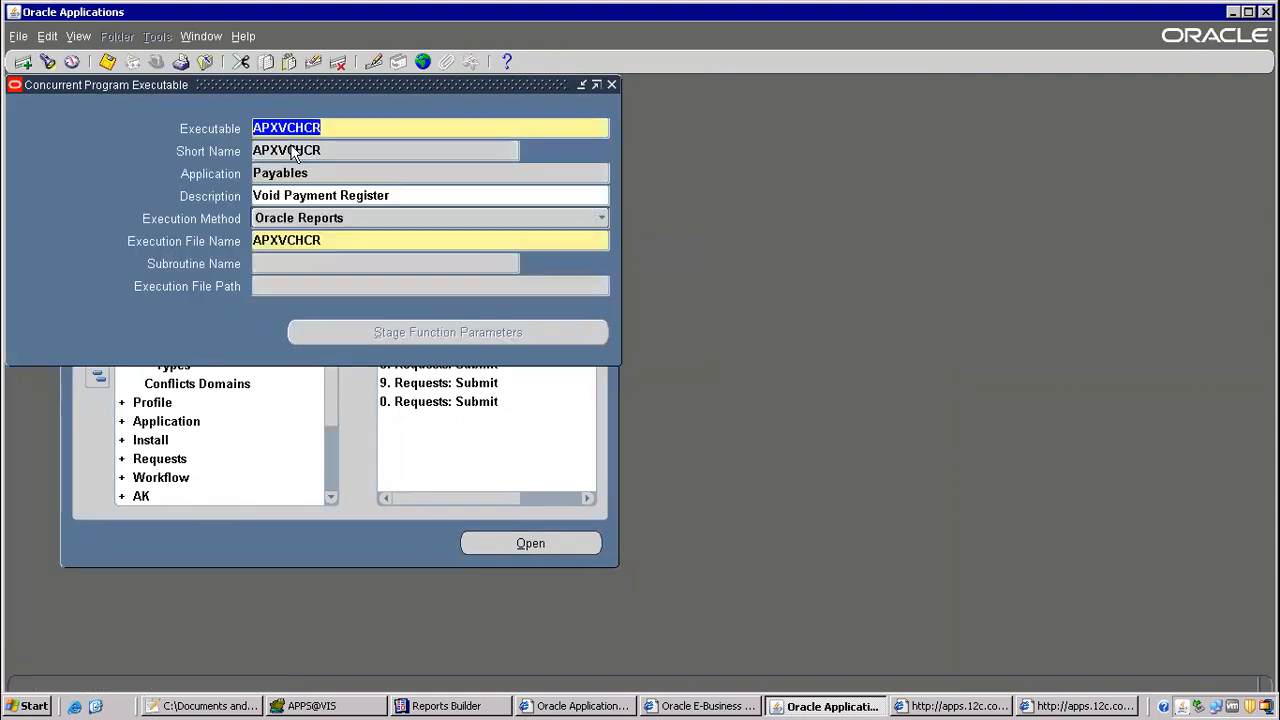
{"action": "left_click", "coordinate": [288, 240]}
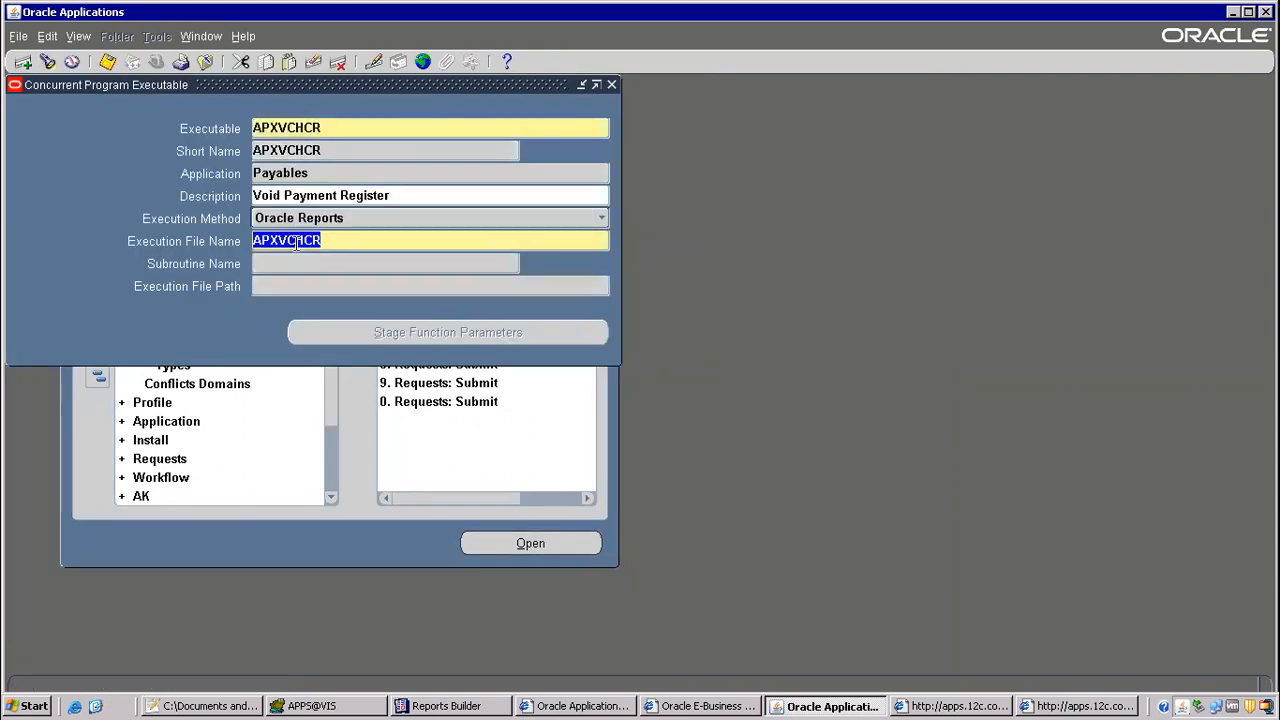
{"action": "left_click", "coordinate": [277, 178]}
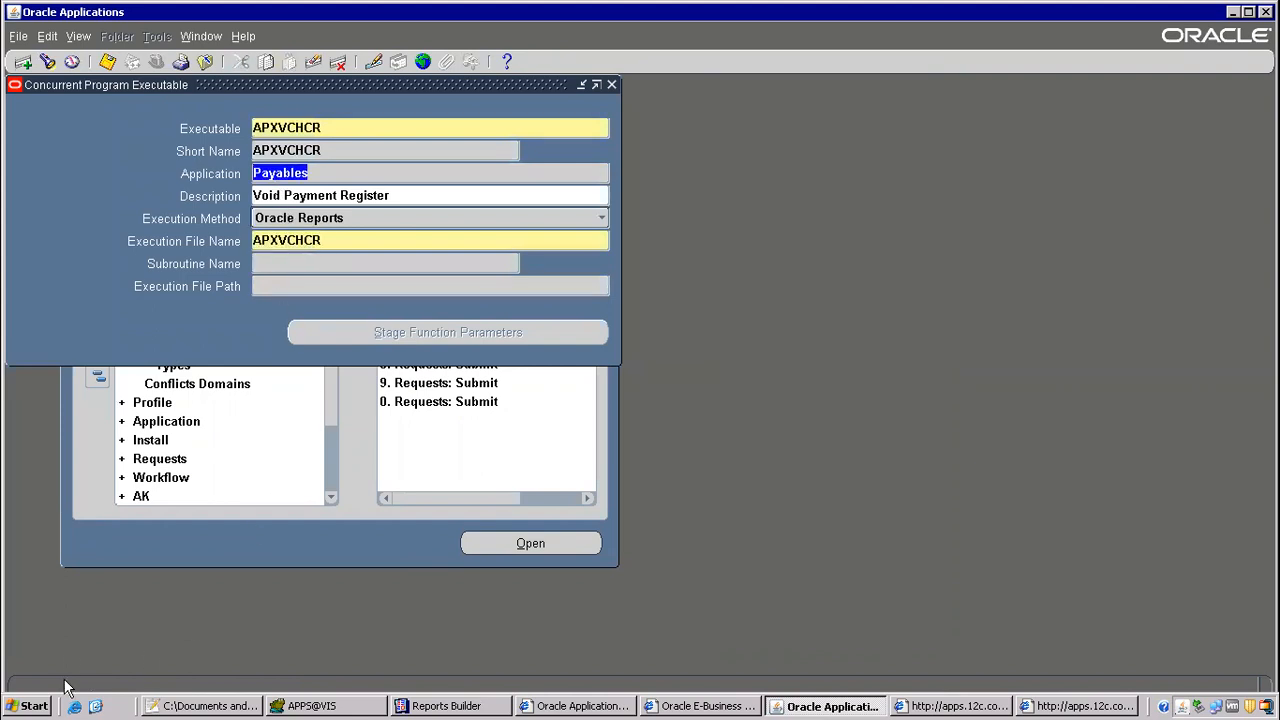
Step: Show the desktop, start WinSCP and connect to the application server with the stored session
{"action": "left_click", "coordinate": [98, 707]}
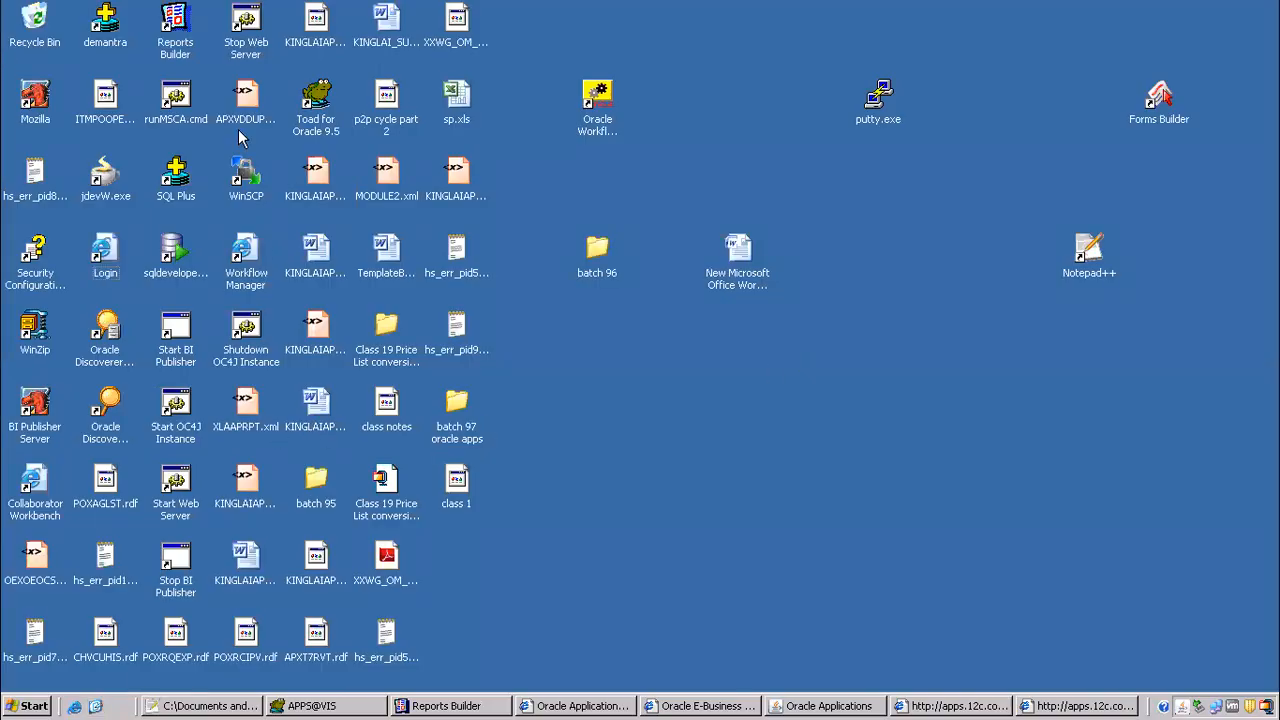
{"action": "left_click", "coordinate": [322, 98]}
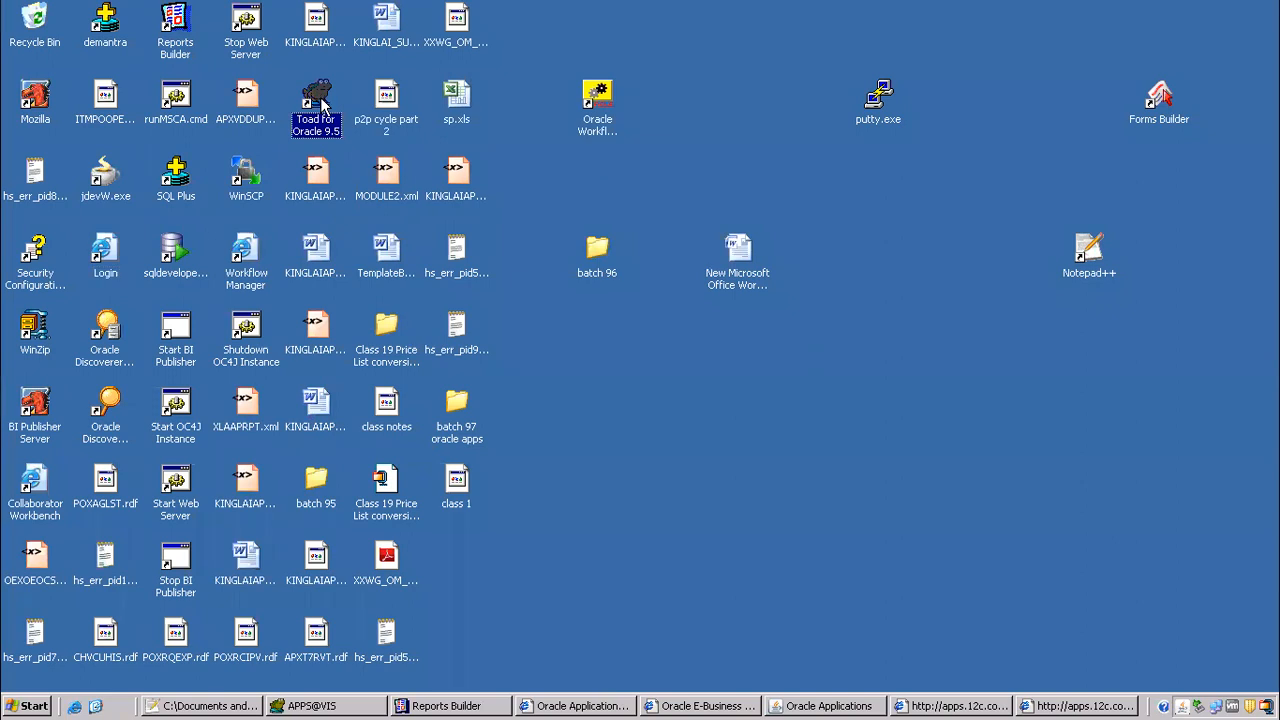
{"action": "key", "text": "w"}
{"action": "key", "text": "w"}
{"action": "double_click", "coordinate": [241, 187]}
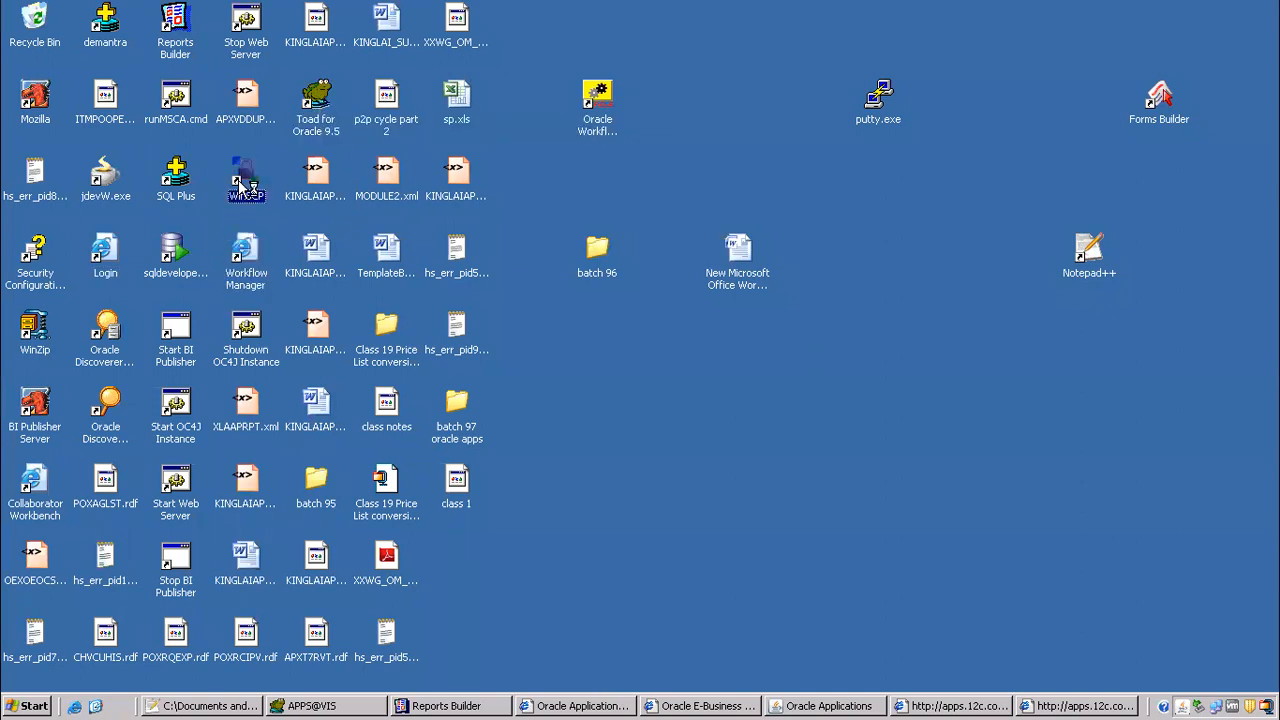
{"action": "left_click", "coordinate": [674, 506]}
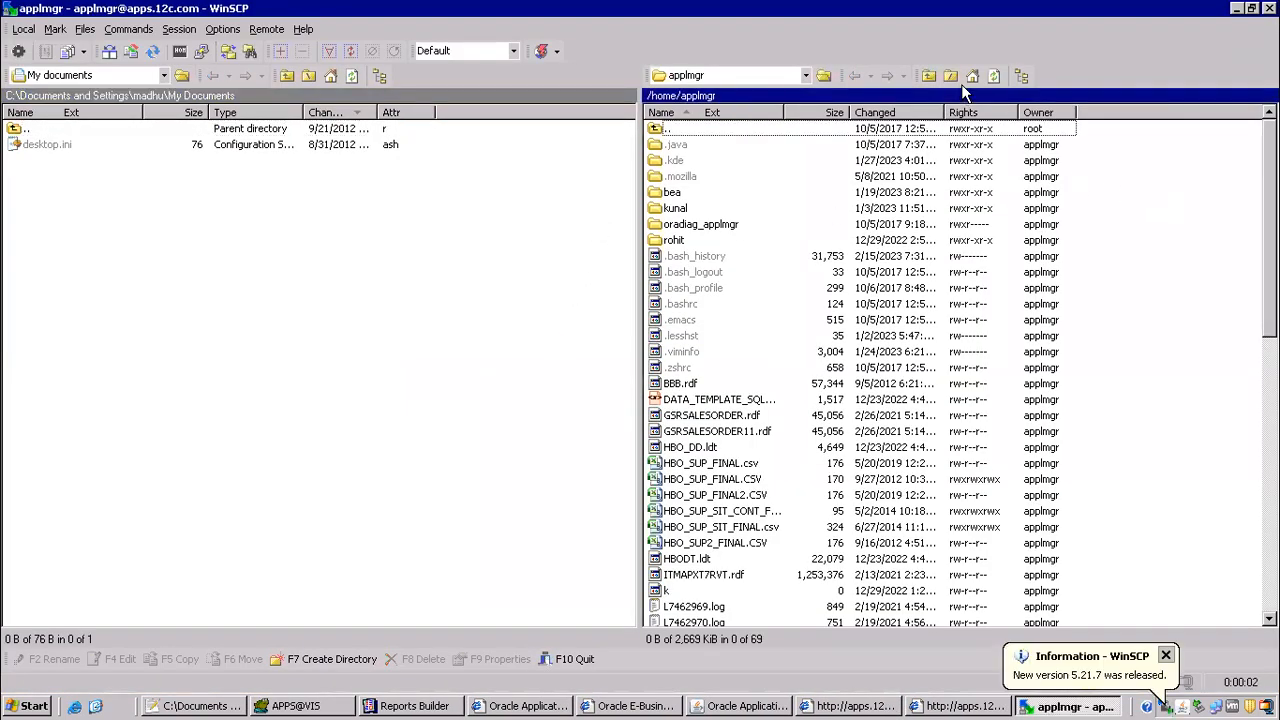
Step: Browse the remote server from its root to the folder /oraAS/oracle/VIS/fs1/EBSapps
{"action": "left_click", "coordinate": [928, 76]}
{"action": "left_click", "coordinate": [928, 76]}
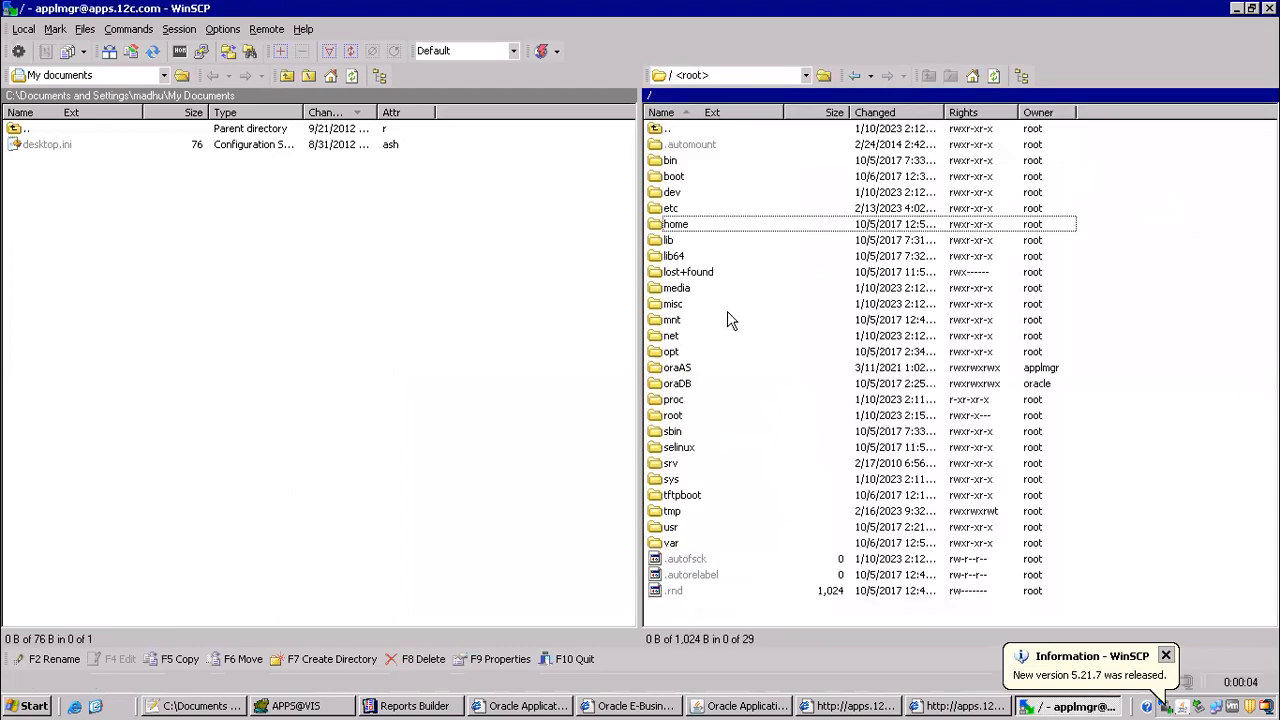
{"action": "double_click", "coordinate": [677, 370]}
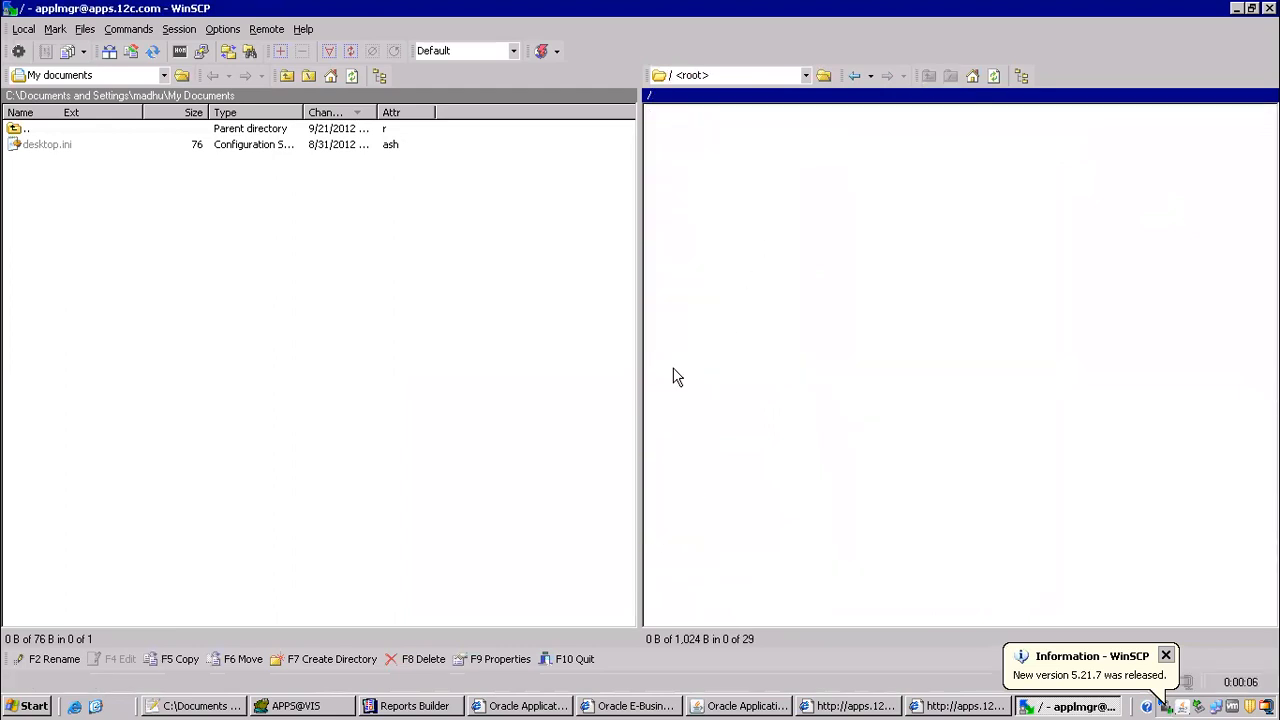
{"action": "double_click", "coordinate": [681, 165]}
{"action": "double_click", "coordinate": [672, 146]}
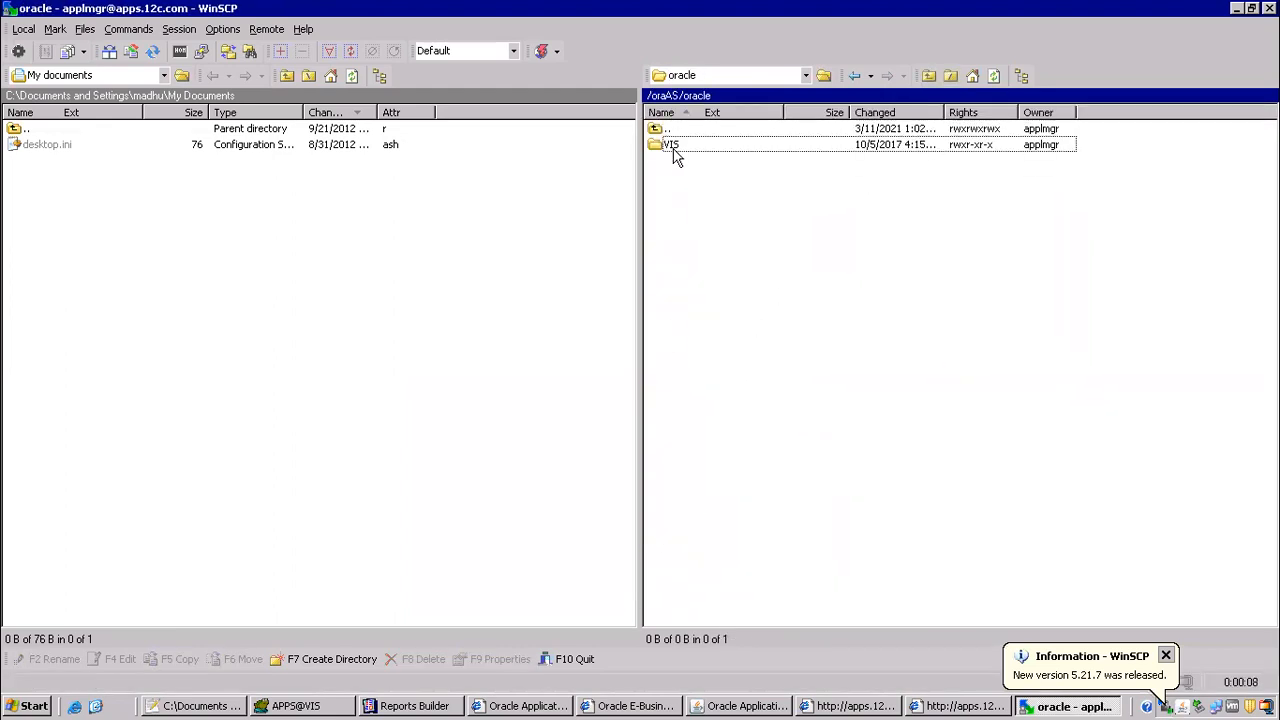
{"action": "double_click", "coordinate": [673, 162]}
{"action": "left_click", "coordinate": [668, 177]}
{"action": "double_click", "coordinate": [678, 146]}
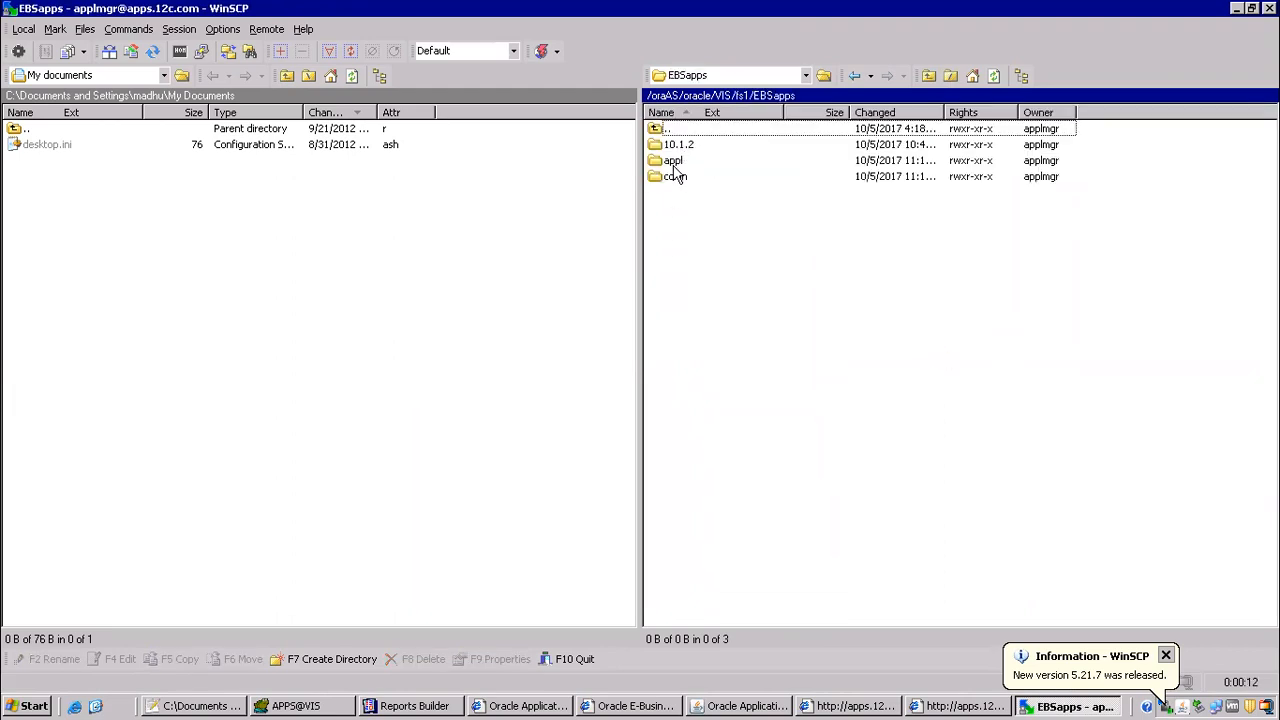
Step: Open the Payables reports folder appl/ap/12.0.0/reports/US on the server
{"action": "double_click", "coordinate": [673, 160]}
{"action": "left_click", "coordinate": [677, 164]}
{"action": "type", "text": "ap"}
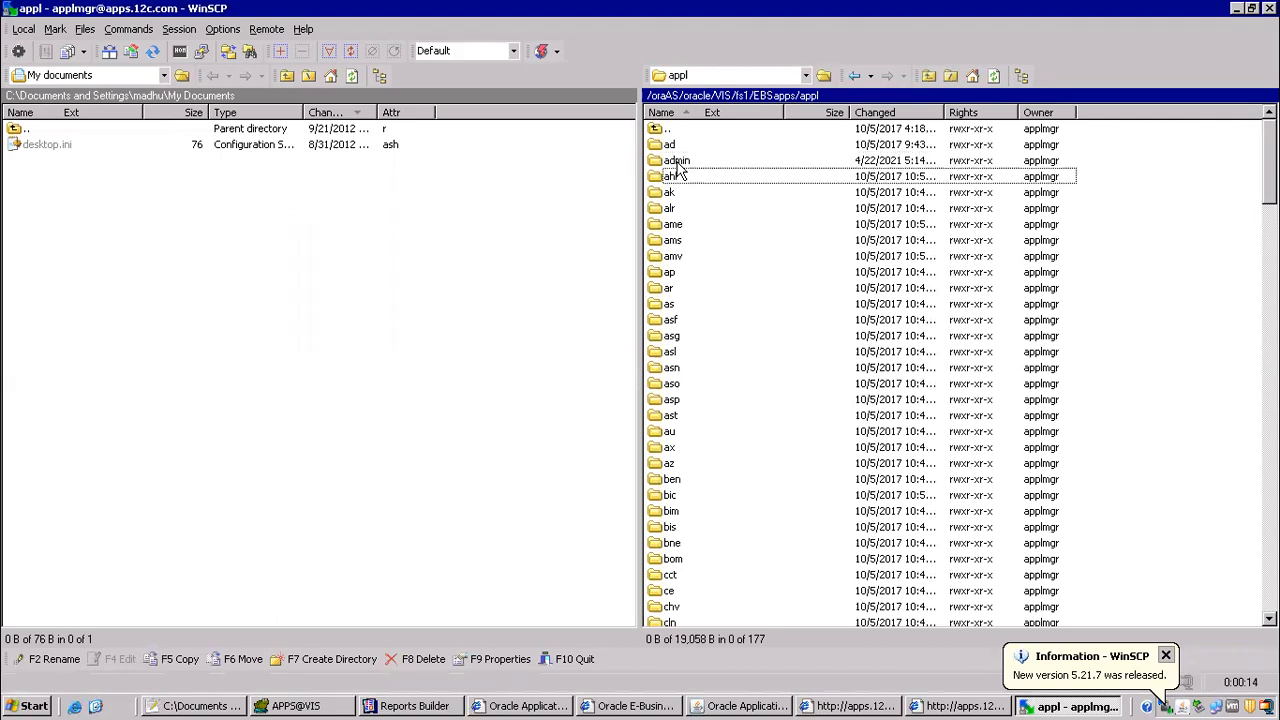
{"action": "key", "text": "Return"}
{"action": "key", "text": "Return"}
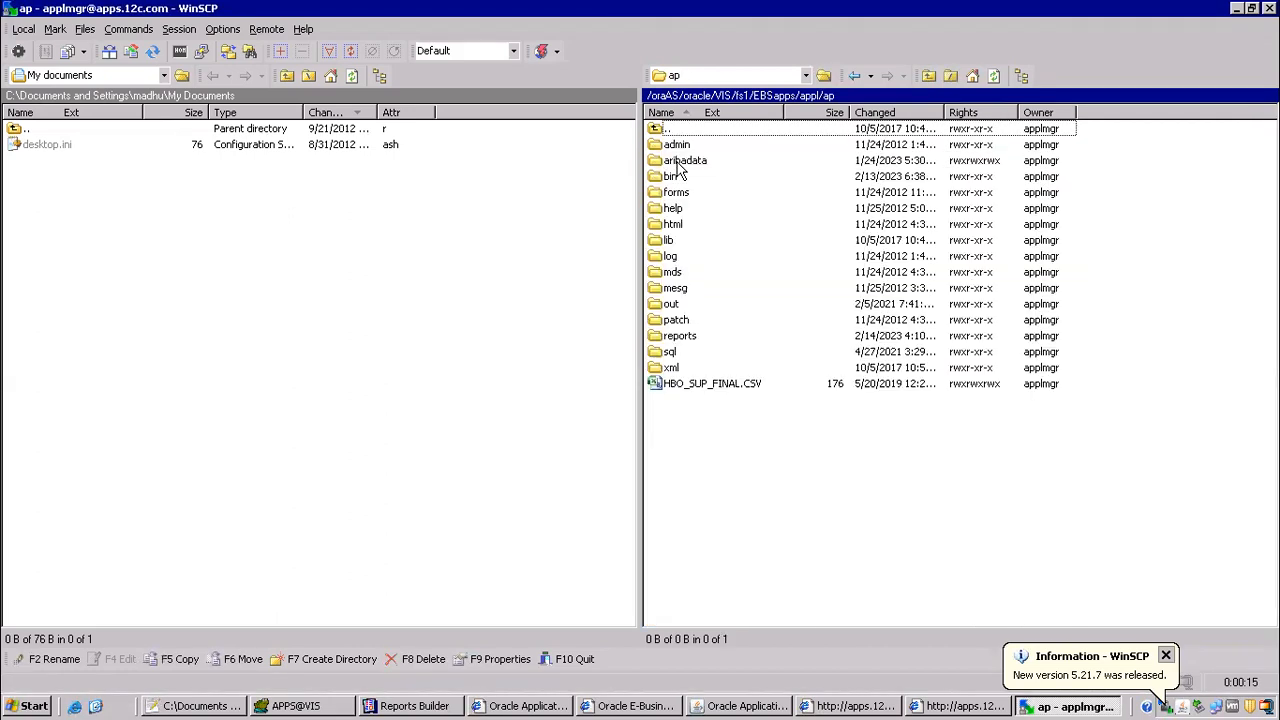
{"action": "type", "text": "r"}
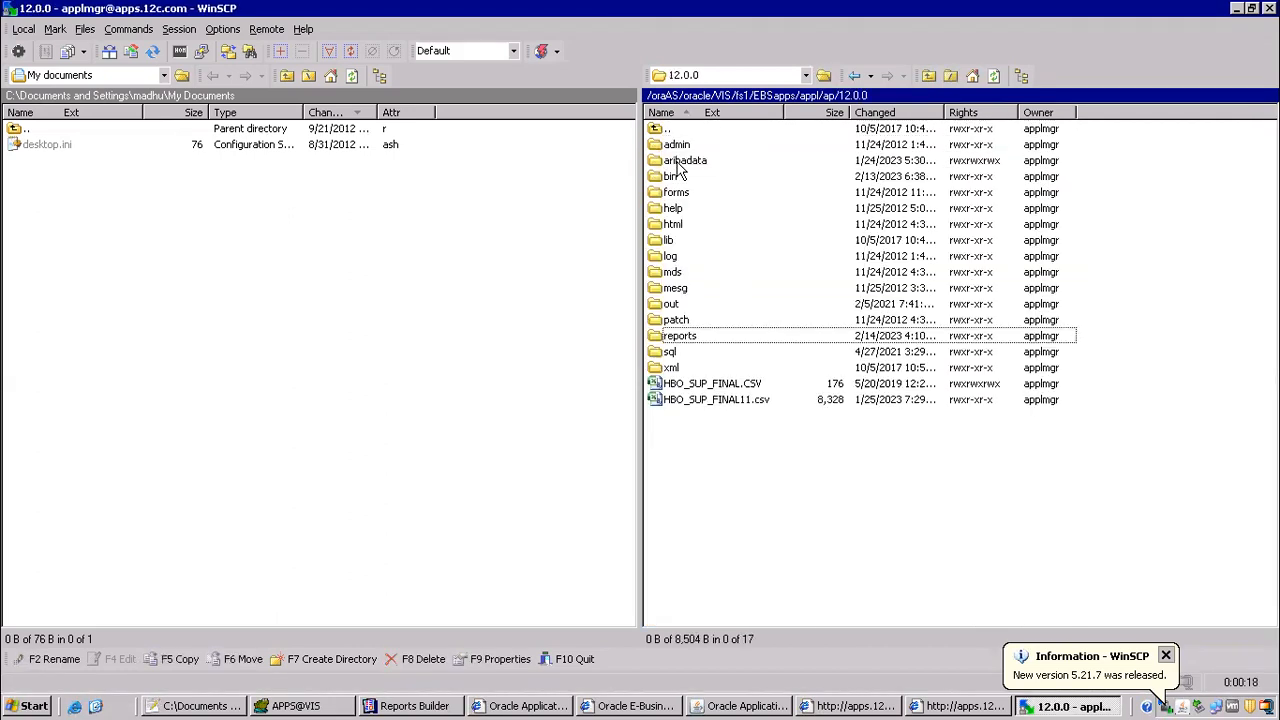
{"action": "key", "text": "Return"}
{"action": "type", "text": "u"}
{"action": "key", "text": "Return"}
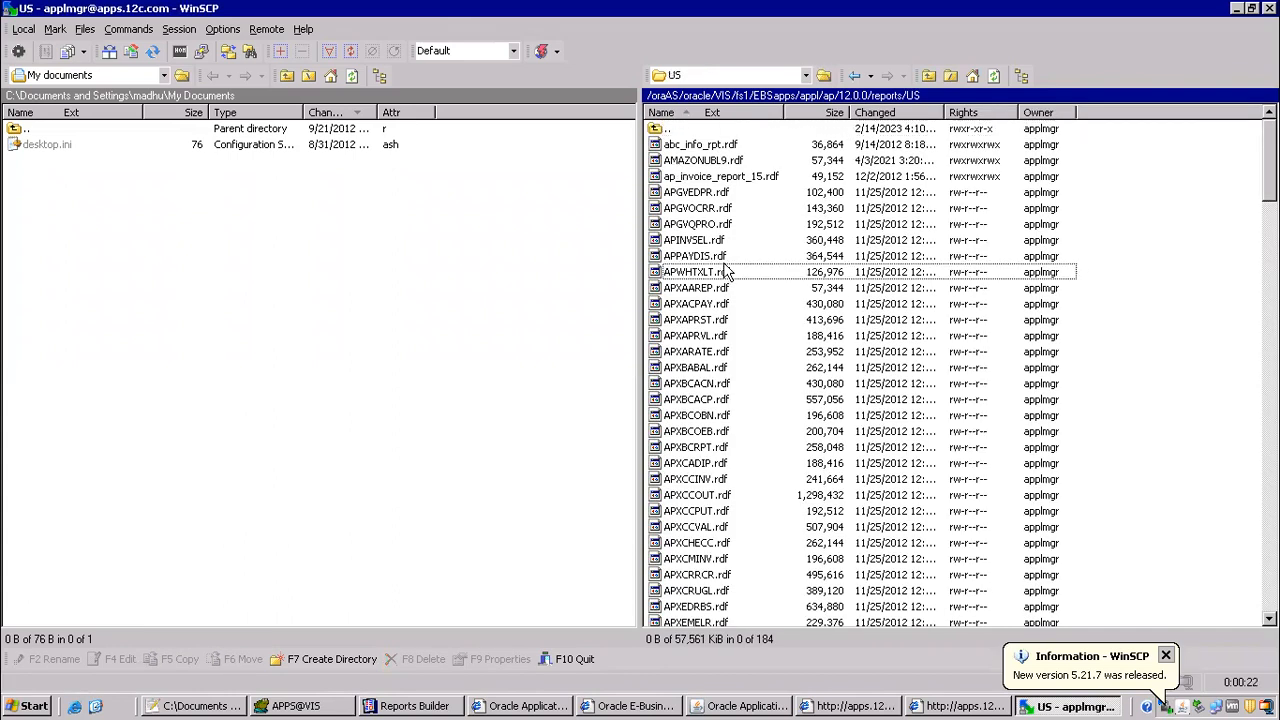
{"action": "left_click", "coordinate": [726, 272]}
{"action": "key", "text": "alt+Tab"}
{"action": "key", "text": "alt+Tab"}
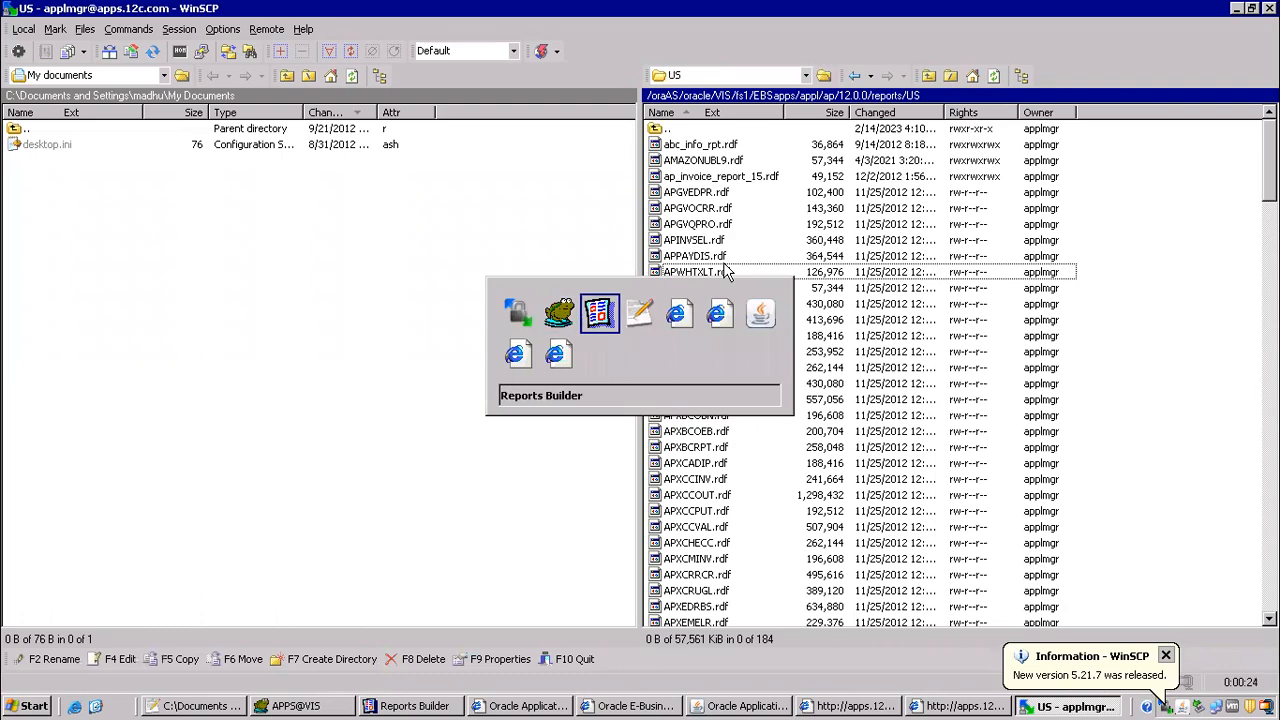
{"action": "key", "text": "alt+Tab"}
{"action": "key", "text": "alt+Tab"}
{"action": "key", "text": "alt+Tab"}
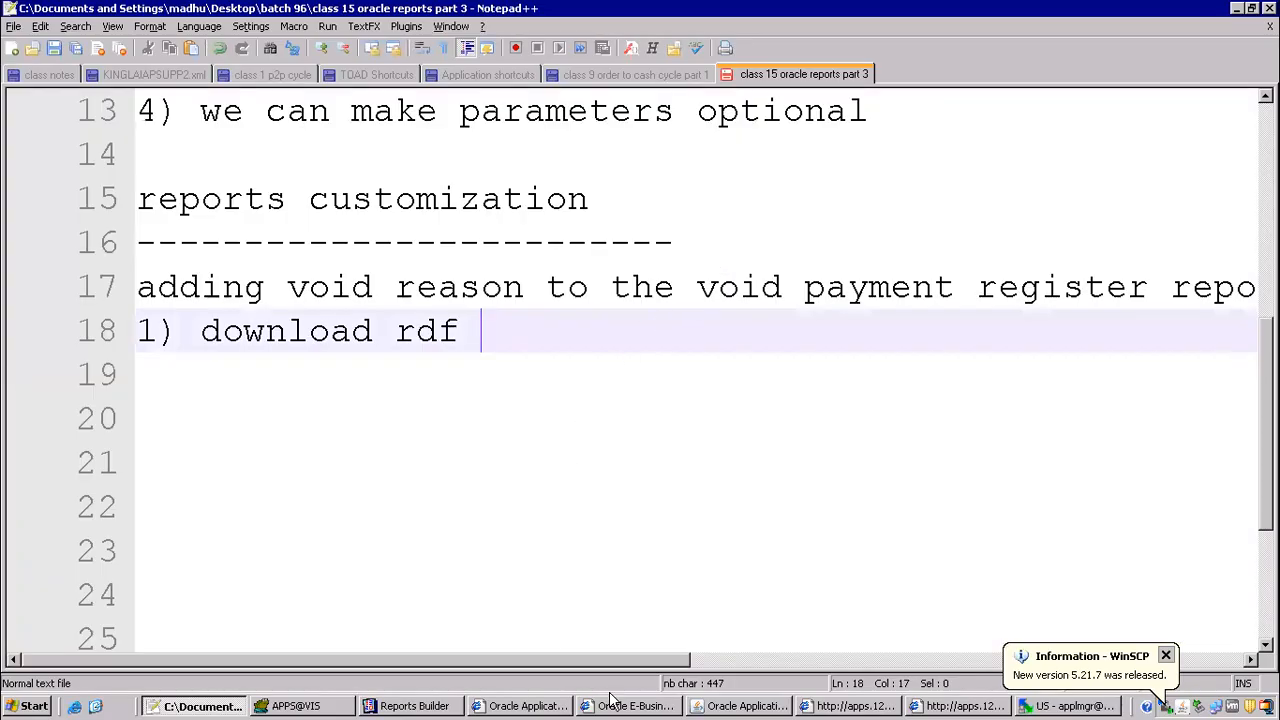
{"action": "left_click", "coordinate": [1035, 705]}
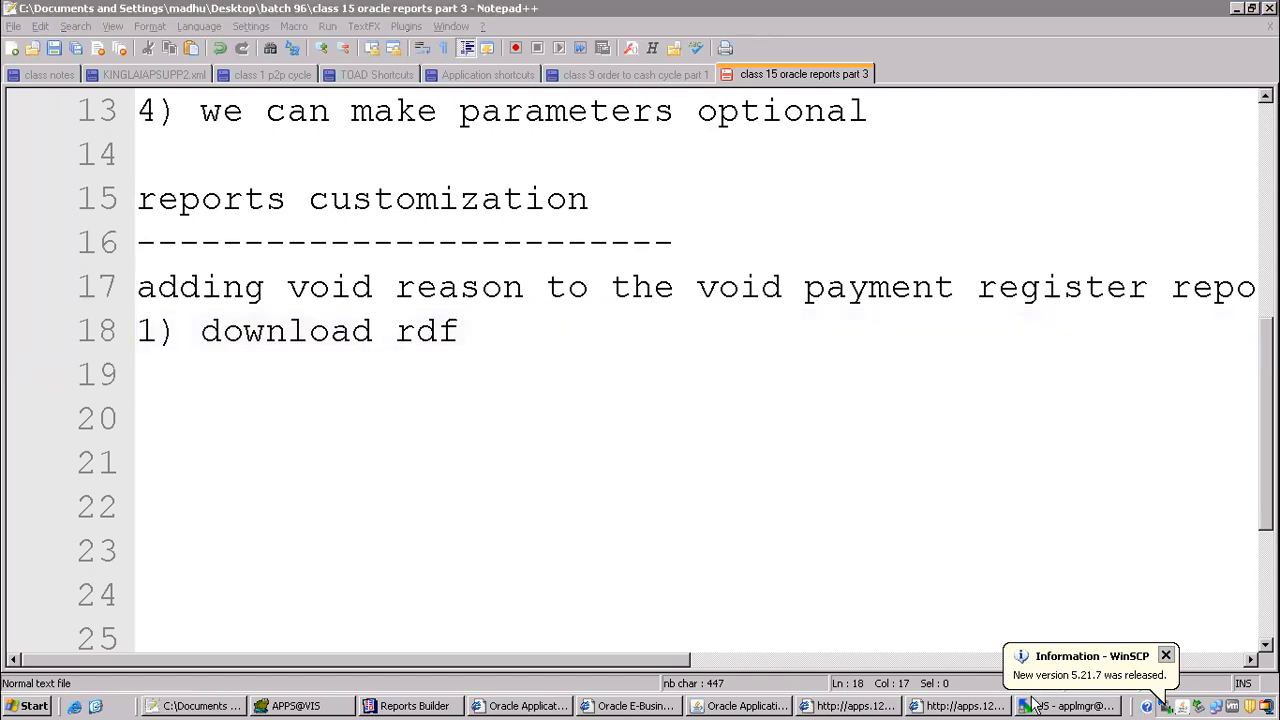
{"action": "left_click", "coordinate": [728, 706]}
{"action": "key", "text": "alt+Tab"}
{"action": "key", "text": "alt+Tab"}
{"action": "key", "text": "alt+Tab"}
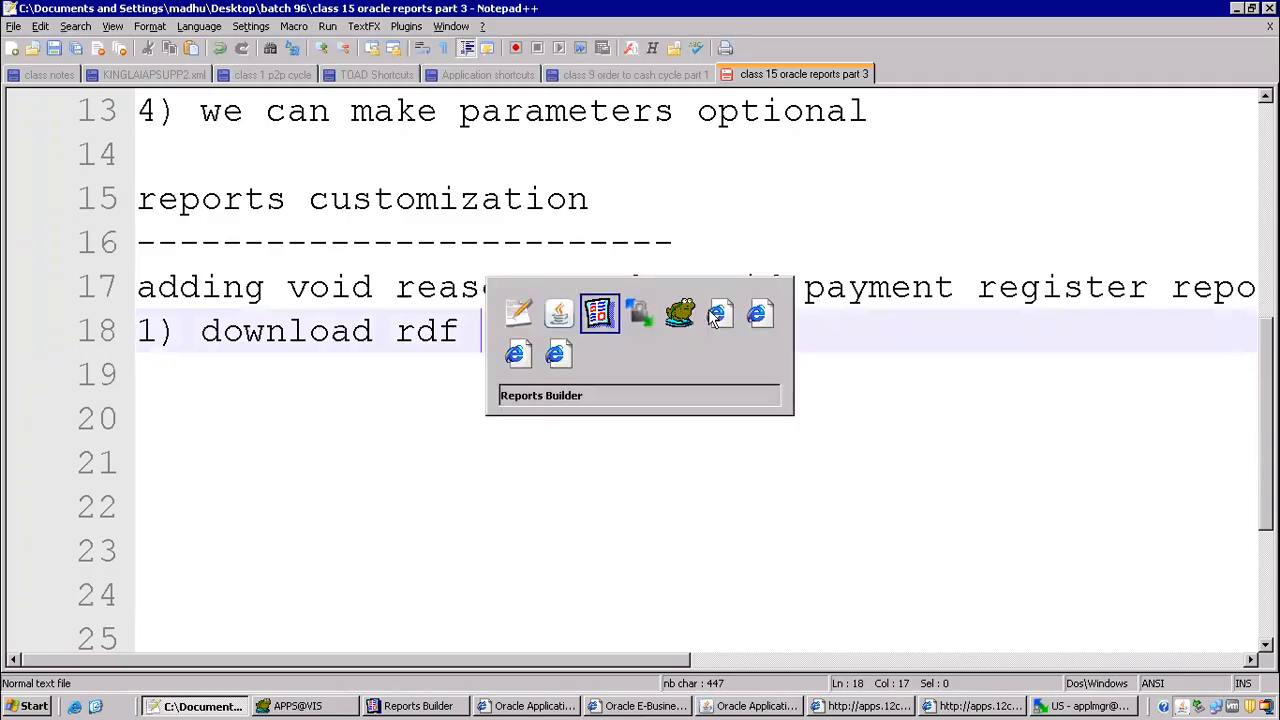
Step: Switch back to WinSCP and locate the report file APXVCHCR.rdf in the server's US folder
{"action": "left_click", "coordinate": [1066, 700]}
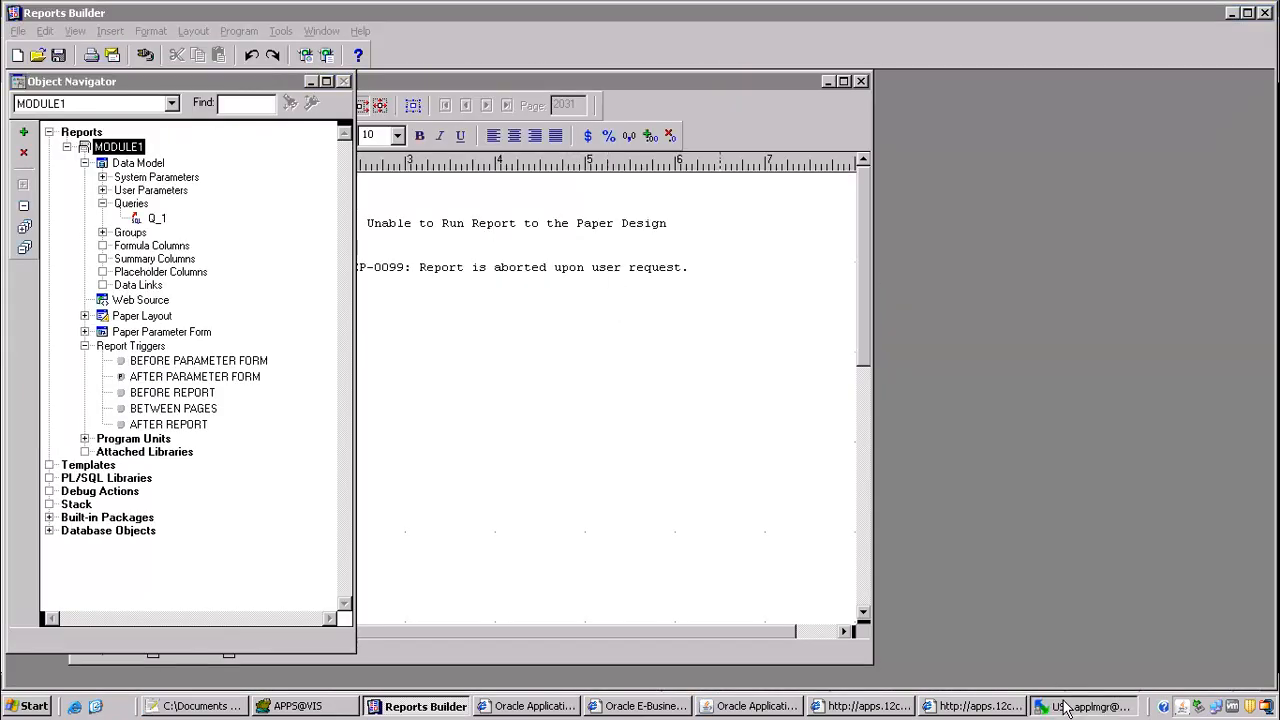
{"action": "key", "text": "Down"}
{"action": "key", "text": "Down"}
{"action": "key", "text": "Down"}
{"action": "key", "text": "Down"}
{"action": "key", "text": "Down"}
{"action": "key", "text": "Down"}
{"action": "key", "text": "Down"}
{"action": "key", "text": "Down"}
{"action": "key", "text": "Down"}
{"action": "key", "text": "Down"}
{"action": "key", "text": "Down"}
{"action": "key", "text": "Down"}
{"action": "key", "text": "Down"}
{"action": "key", "text": "Down"}
{"action": "key", "text": "Down"}
{"action": "key", "text": "Down"}
{"action": "key", "text": "Down"}
{"action": "key", "text": "Down"}
{"action": "key", "text": "Down"}
{"action": "key", "text": "Down"}
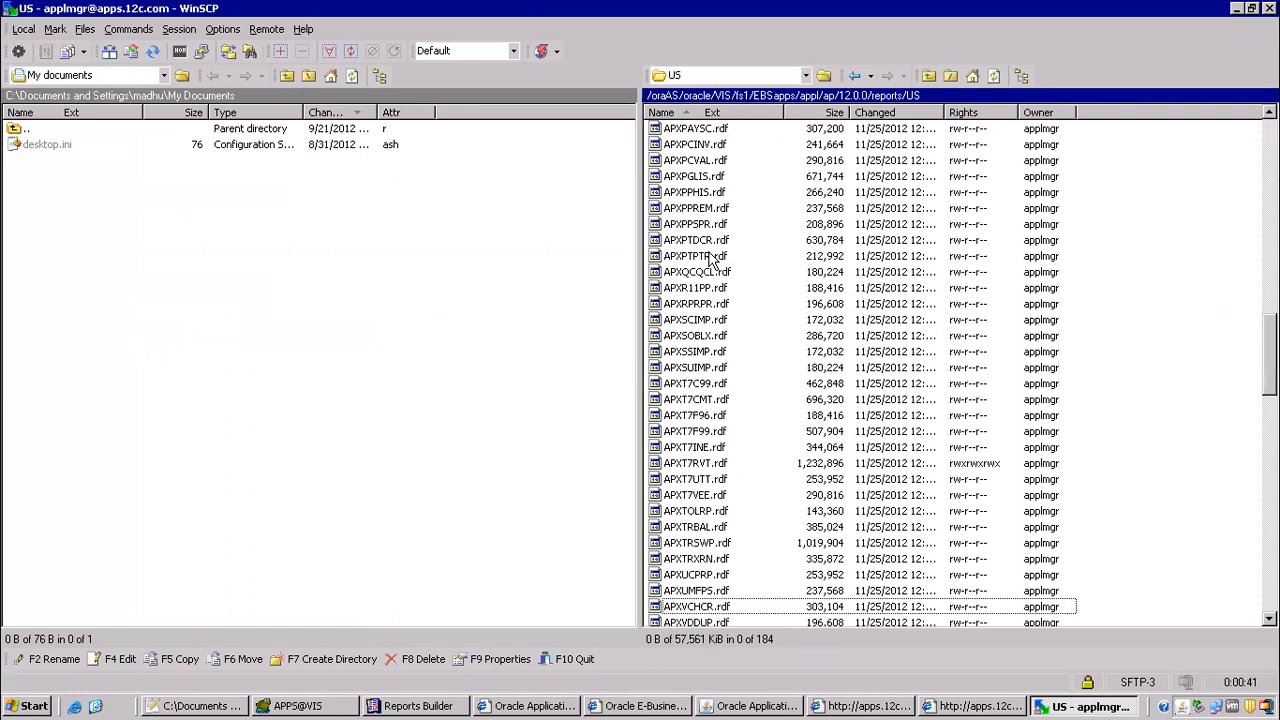
{"action": "scroll", "coordinate": [710, 260], "scroll_direction": "down", "scroll_amount": 6}
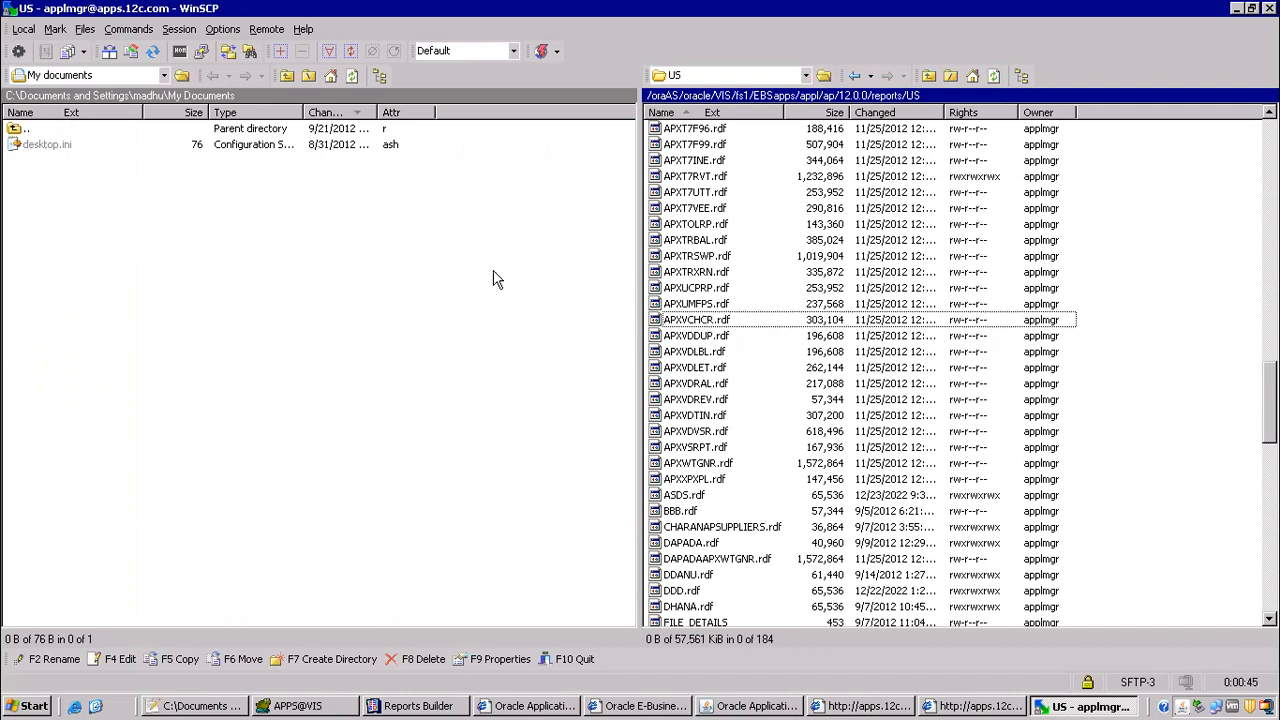
Step: Set the local side to the Desktop folder batch 96 and download APXVCHCR.rdf from the server into it
{"action": "left_click", "coordinate": [163, 76]}
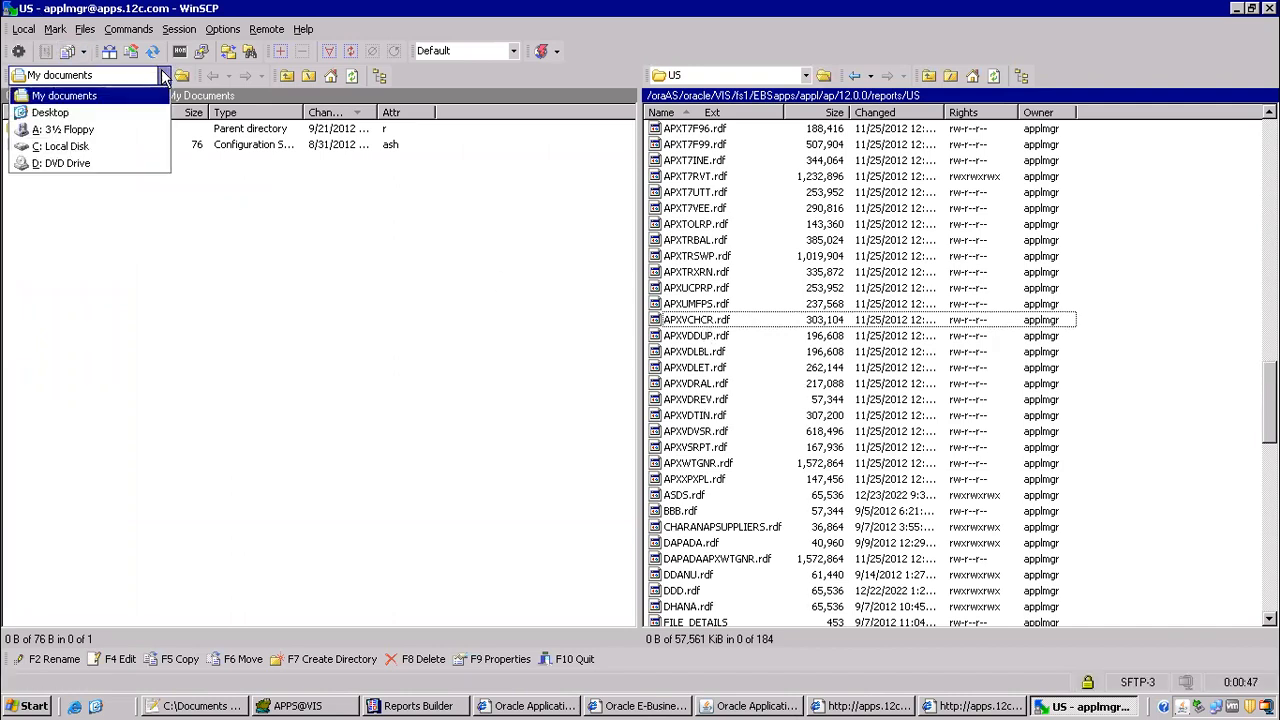
{"action": "left_click", "coordinate": [50, 113]}
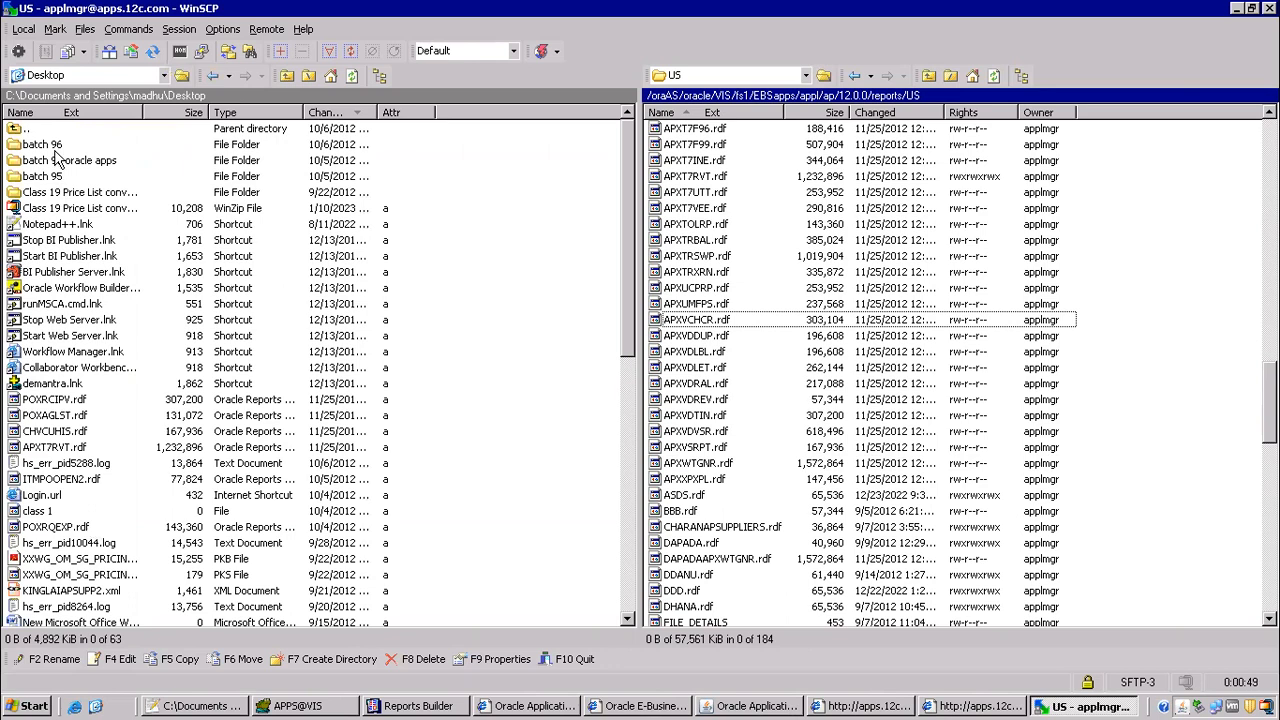
{"action": "double_click", "coordinate": [42, 146]}
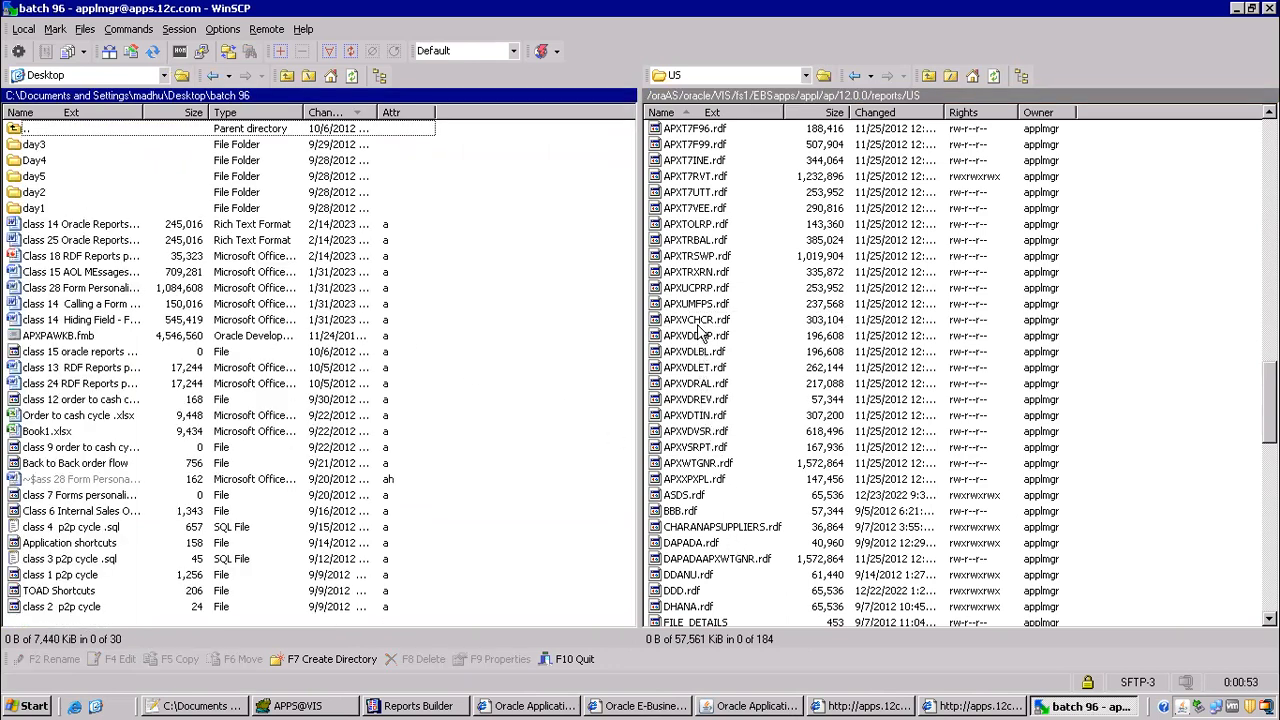
{"action": "left_click_drag", "start_coordinate": [700, 328], "coordinate": [264, 337]}
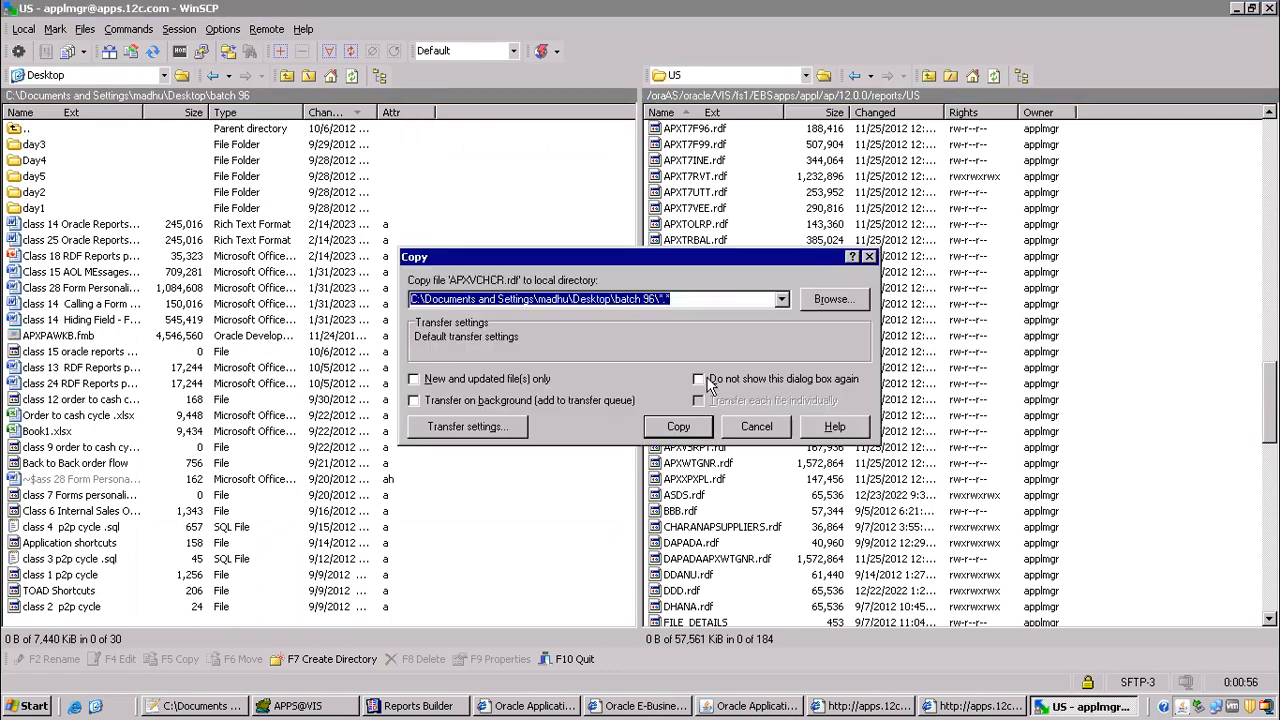
{"action": "left_click", "coordinate": [678, 427]}
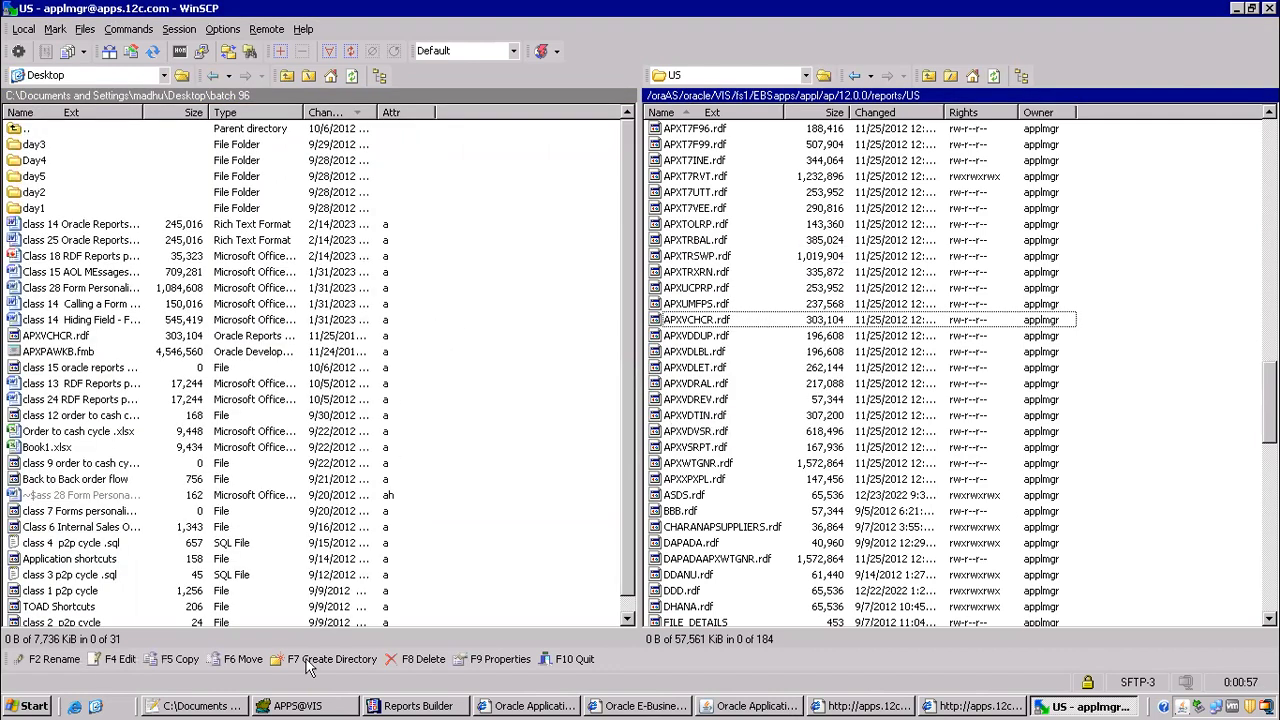
Step: Switch to Reports Builder and open the report APXVCHCR.rdf from the Desktop folder batch 96
{"action": "left_click", "coordinate": [420, 706]}
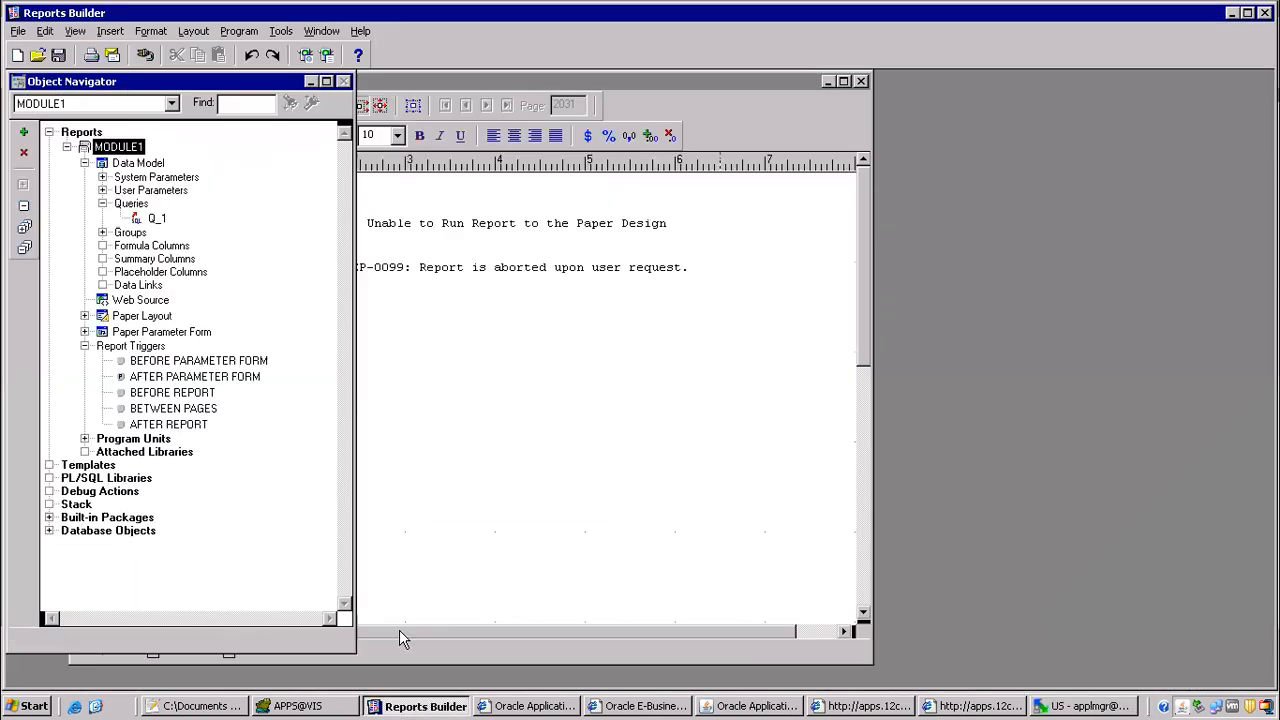
{"action": "left_click", "coordinate": [37, 56]}
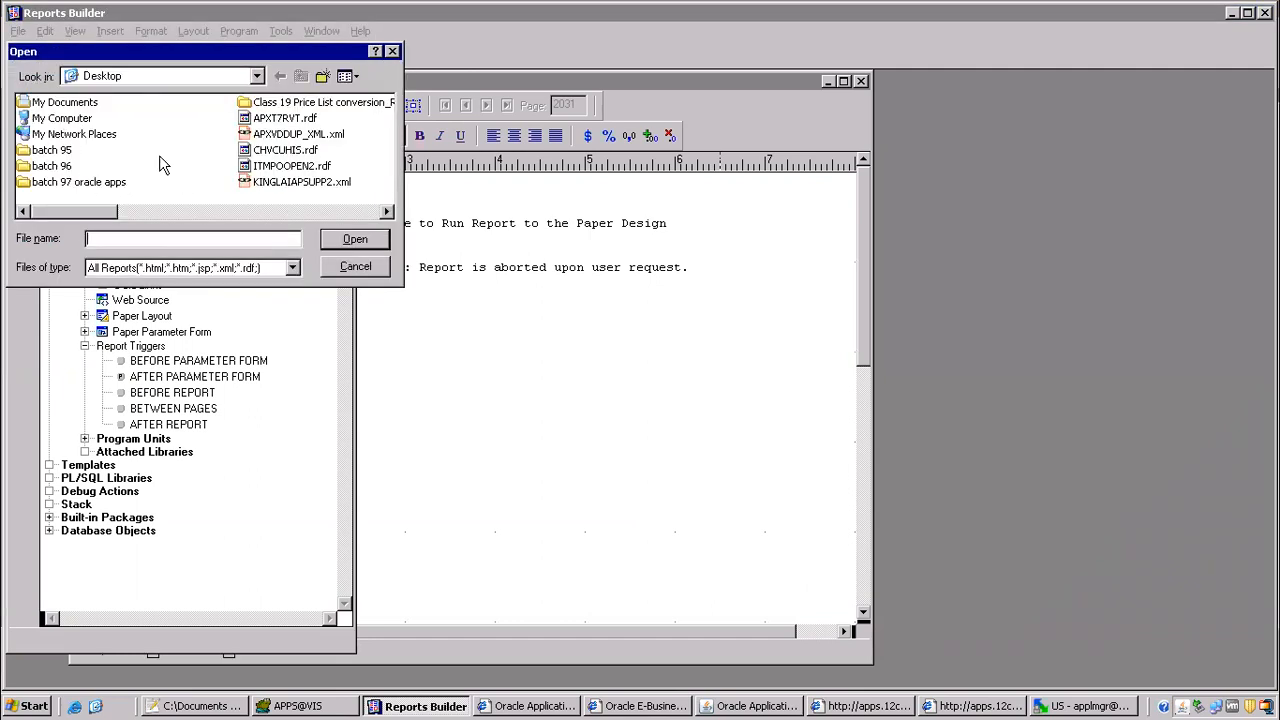
{"action": "double_click", "coordinate": [66, 168]}
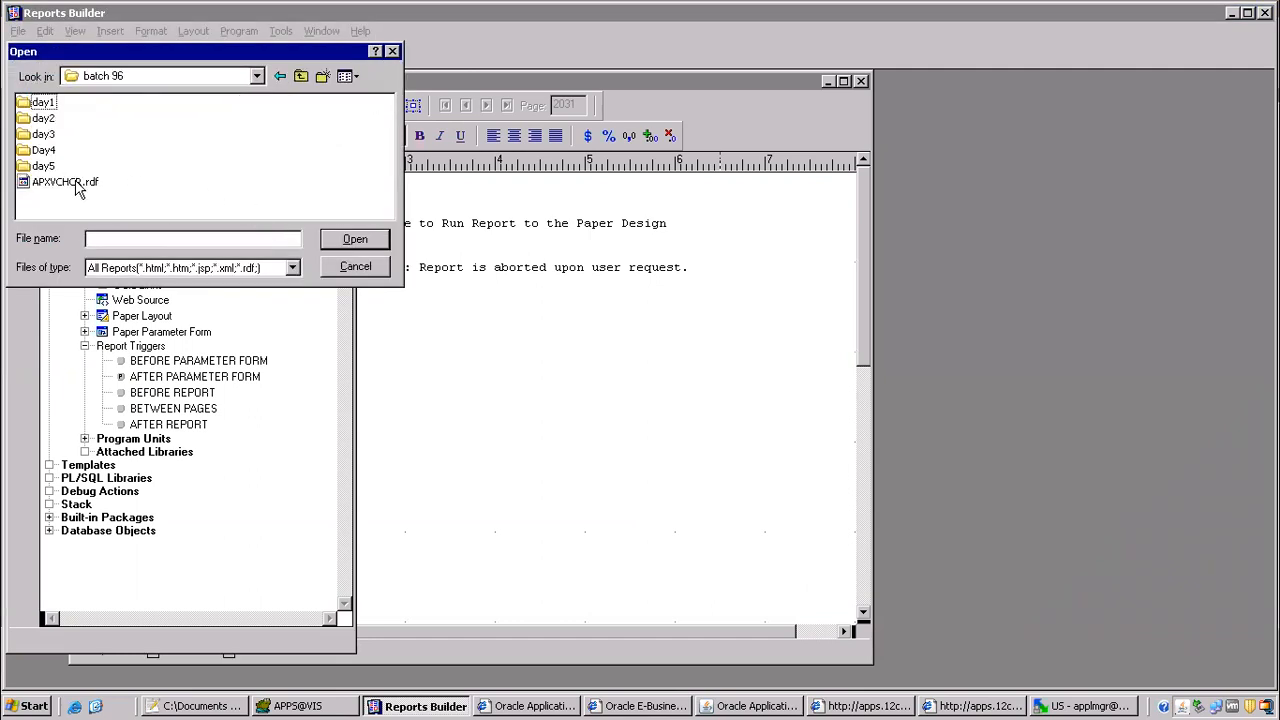
{"action": "left_click", "coordinate": [88, 185]}
{"action": "left_click", "coordinate": [370, 245]}
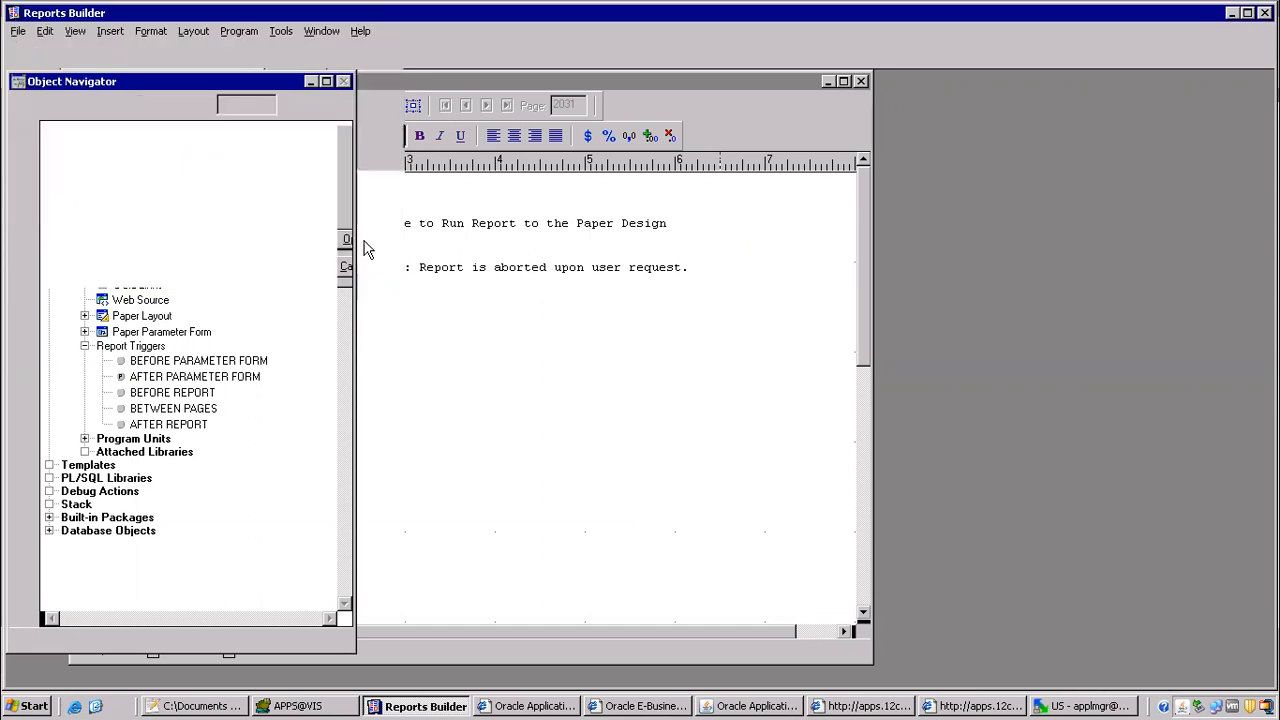
Step: Display the opened report's data model and maximize its editor window
{"action": "left_click", "coordinate": [140, 482]}
{"action": "double_click", "coordinate": [102, 482]}
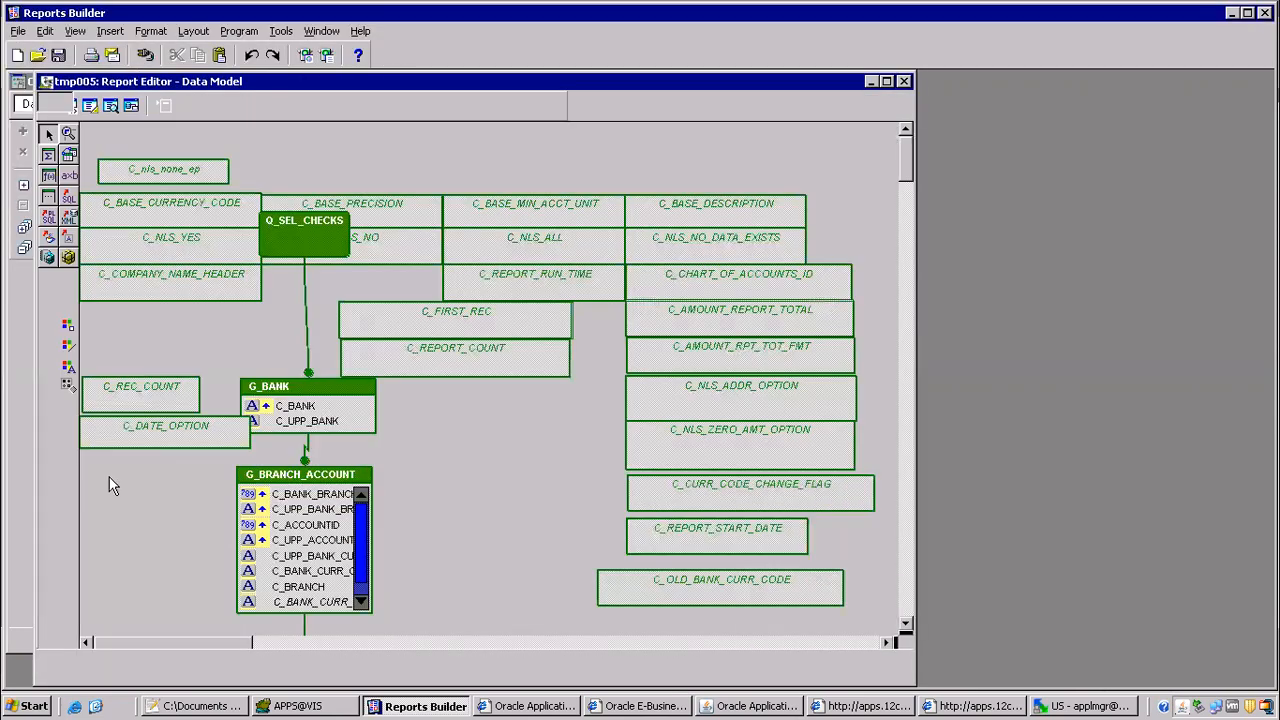
{"action": "left_click", "coordinate": [886, 81]}
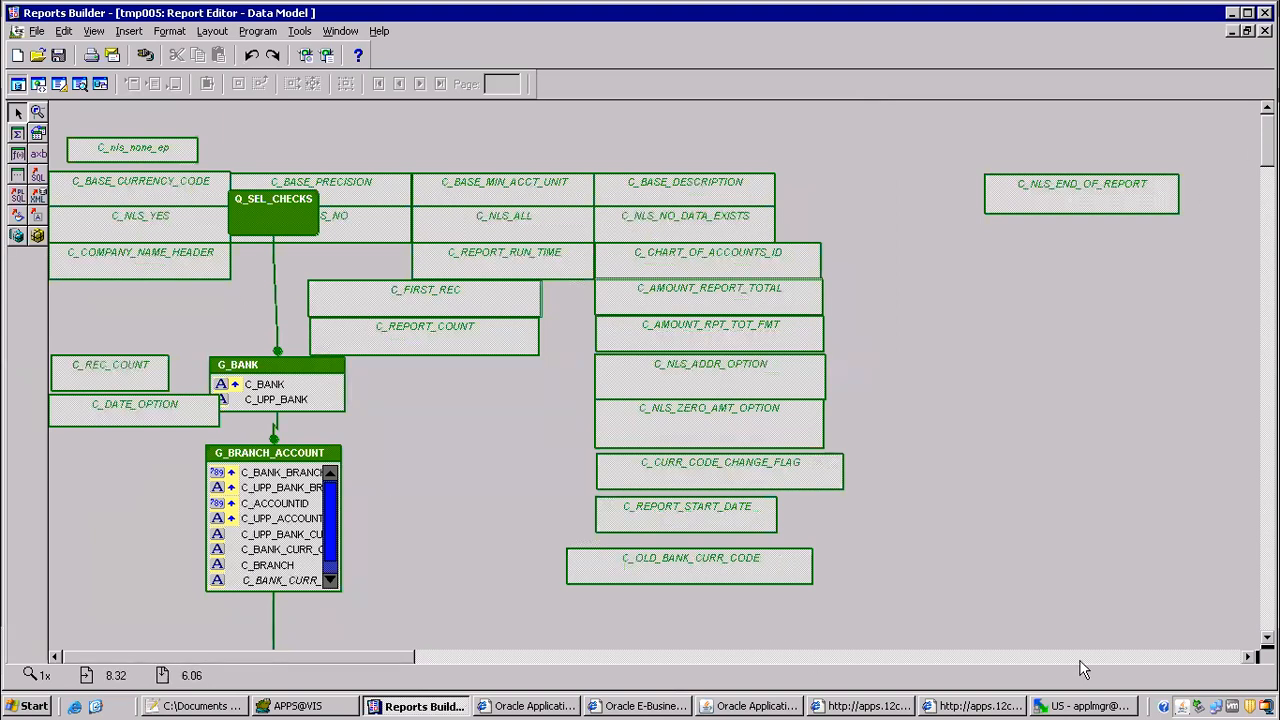
Step: Switch to the Void Payment Register output in the browser and examine the Void Date column and the space beside it
{"action": "left_click", "coordinate": [973, 707]}
{"action": "left_click", "coordinate": [1003, 311]}
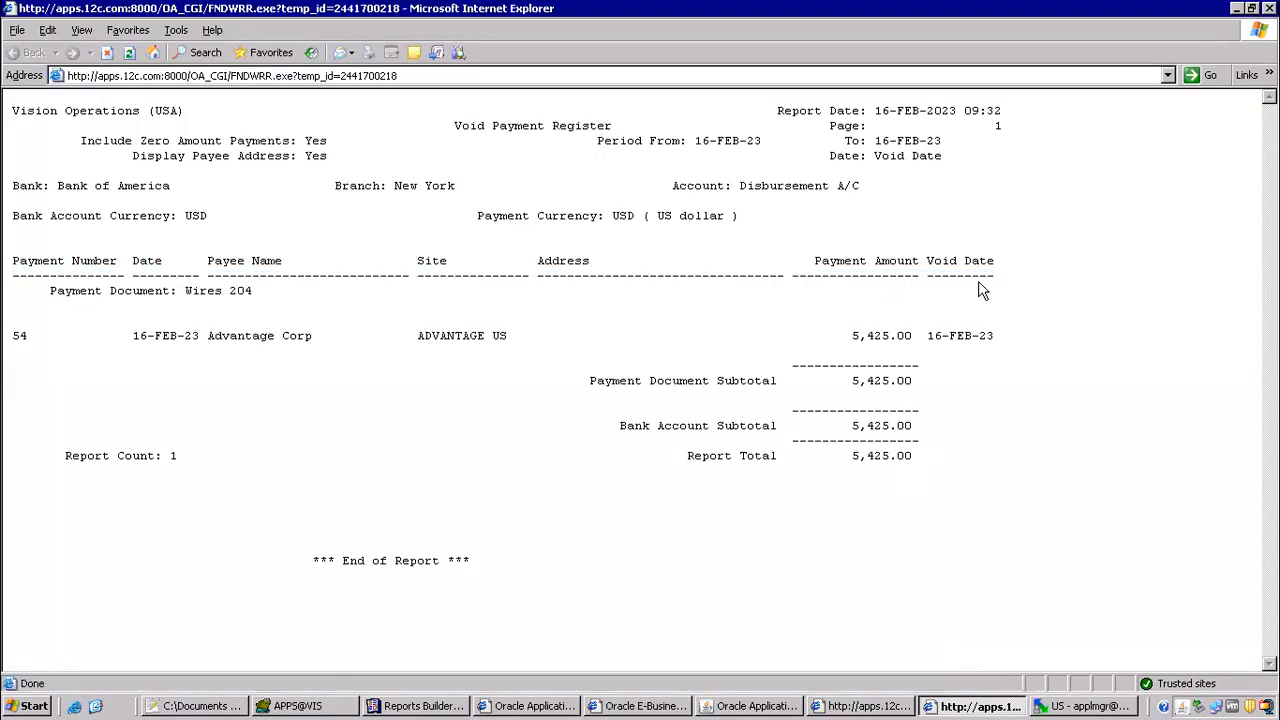
{"action": "left_click_drag", "start_coordinate": [928, 260], "coordinate": [1071, 271]}
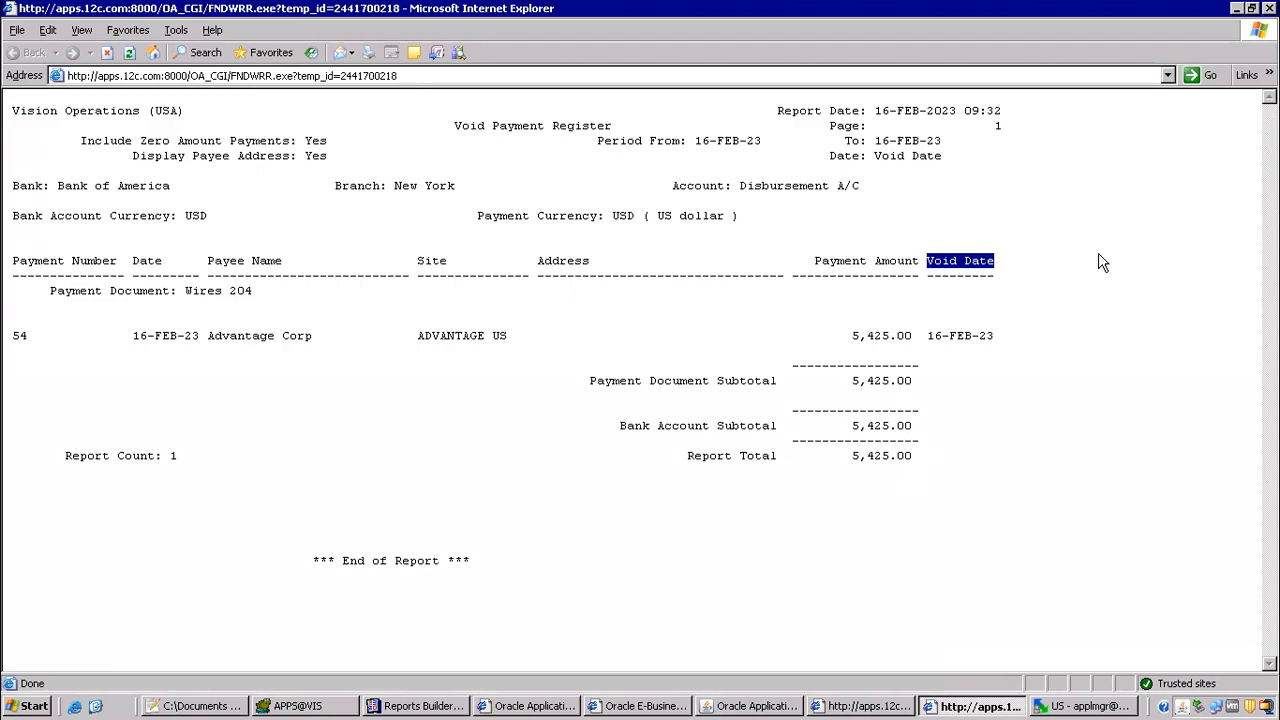
Step: Return to Reports Builder, show the report's paper layout, select the F_VOID_DATE field and examine the page width
{"action": "key", "text": "alt+Tab"}
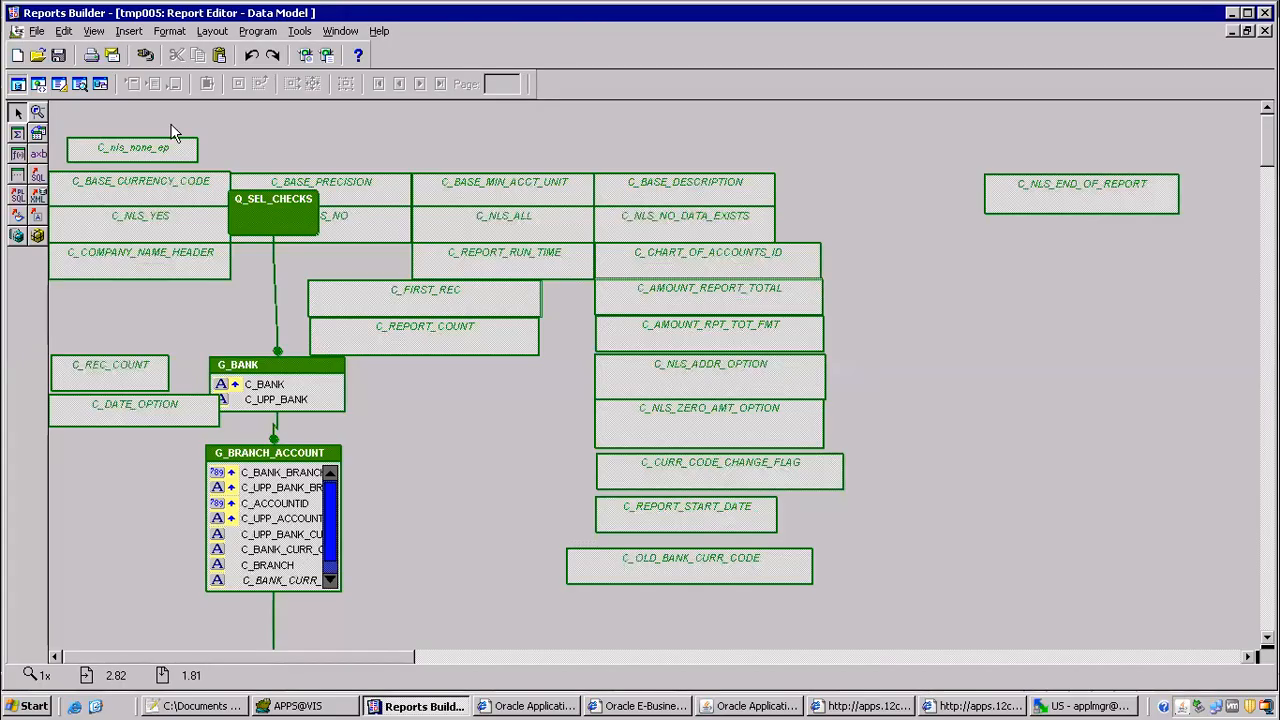
{"action": "left_click", "coordinate": [59, 84]}
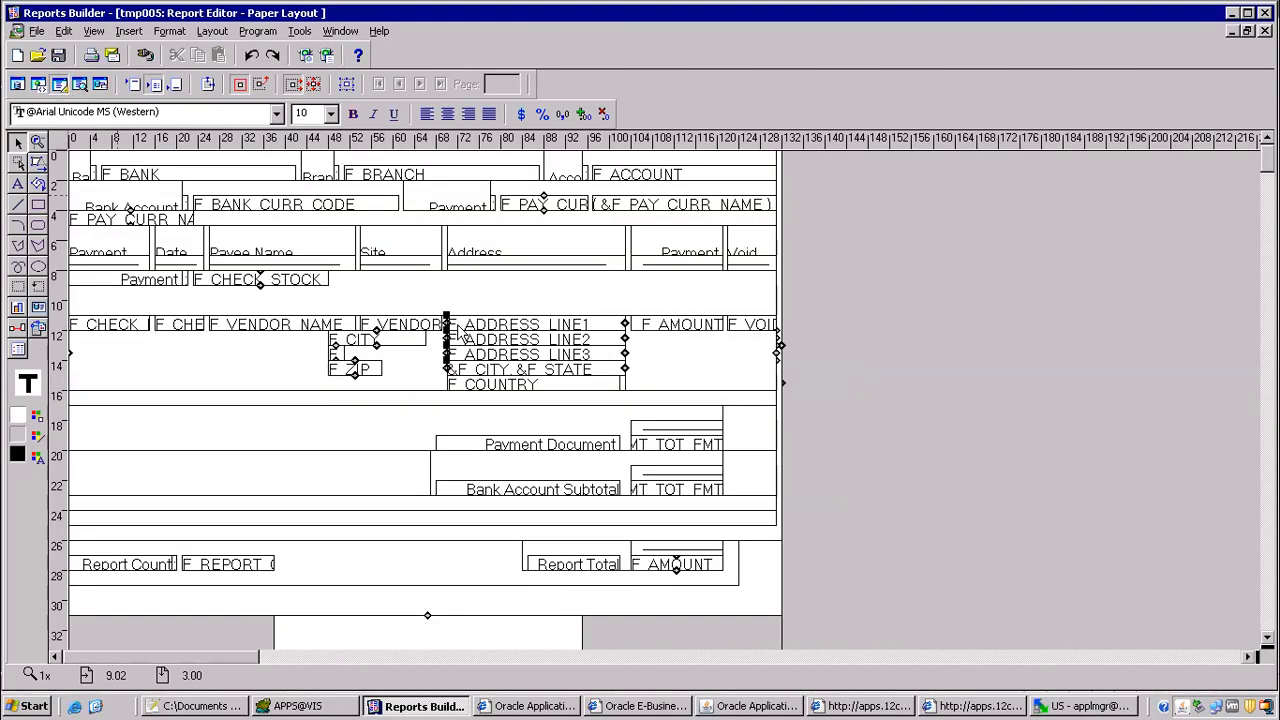
{"action": "left_click", "coordinate": [752, 328]}
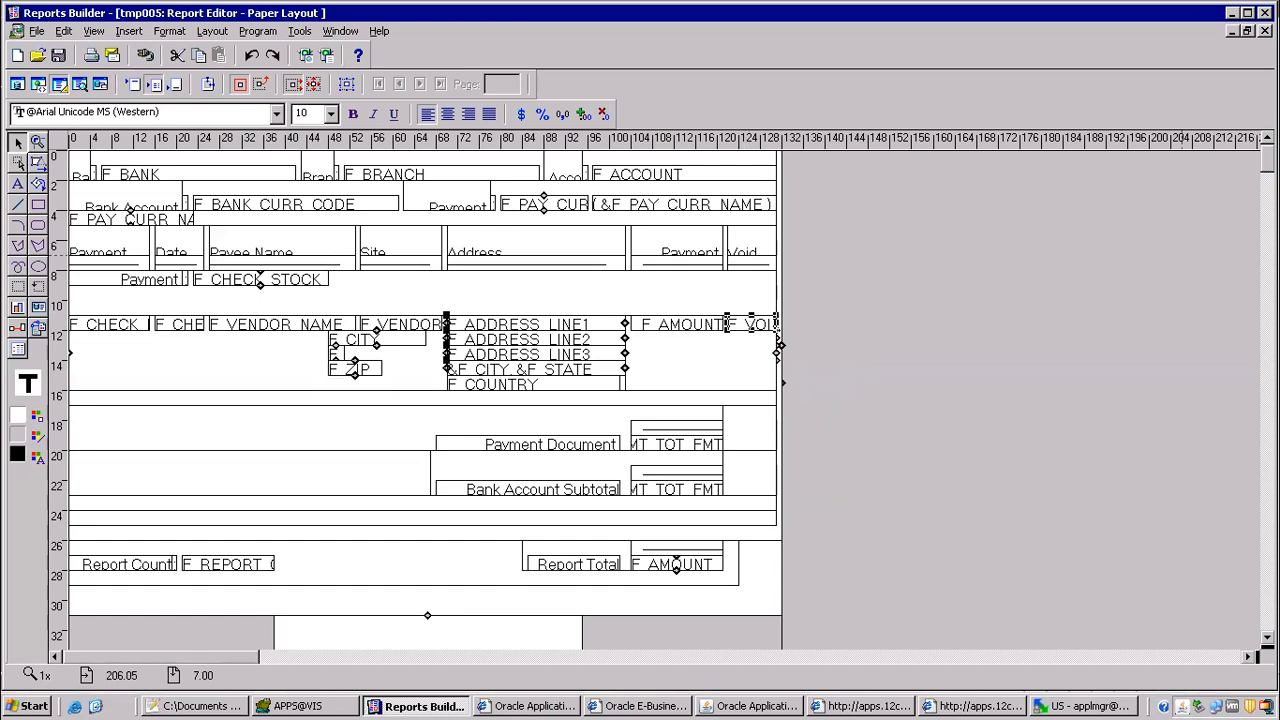
{"action": "scroll", "coordinate": [688, 358], "scroll_direction": "down", "scroll_amount": 4}
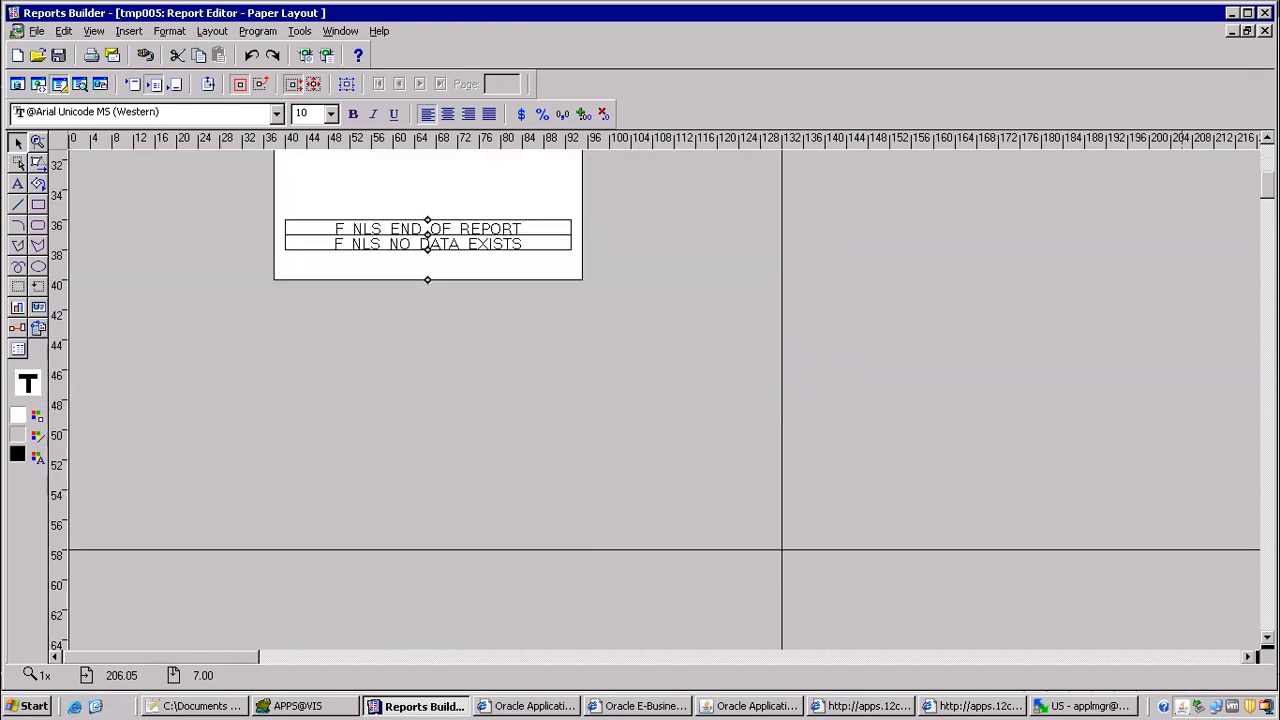
{"action": "scroll", "coordinate": [688, 358], "scroll_direction": "up", "scroll_amount": 5}
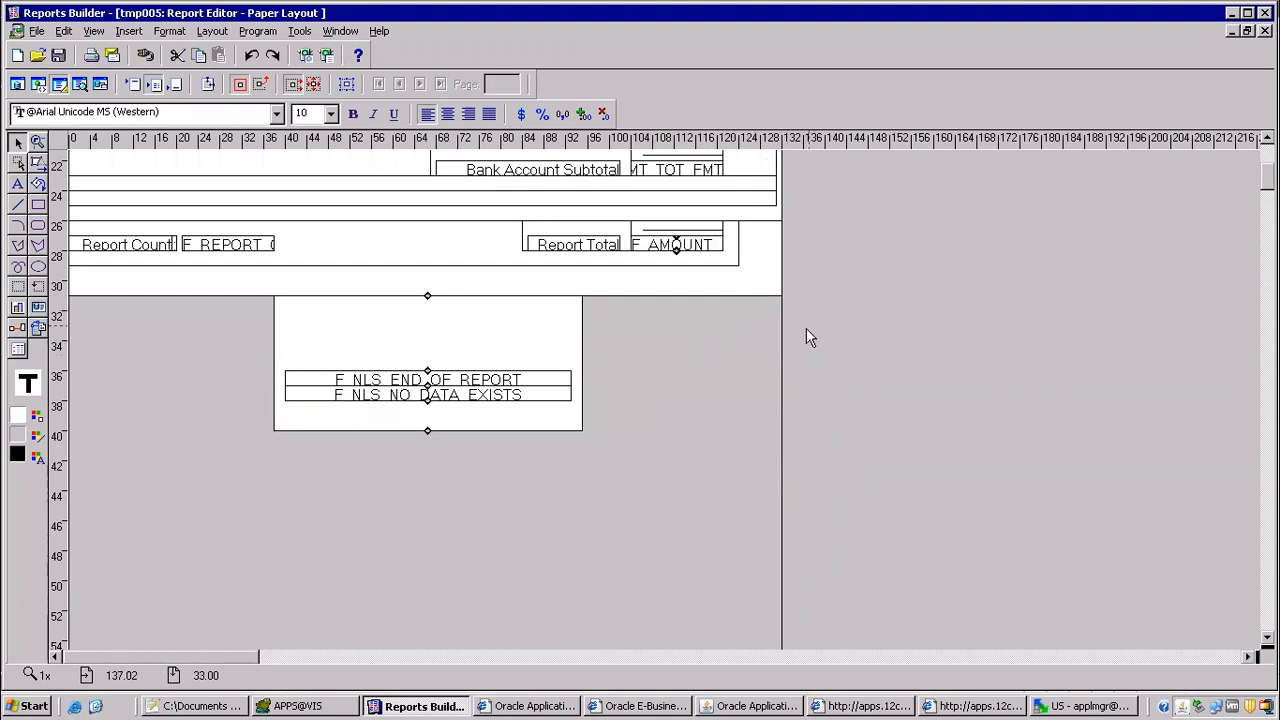
{"action": "left_click", "coordinate": [340, 31]}
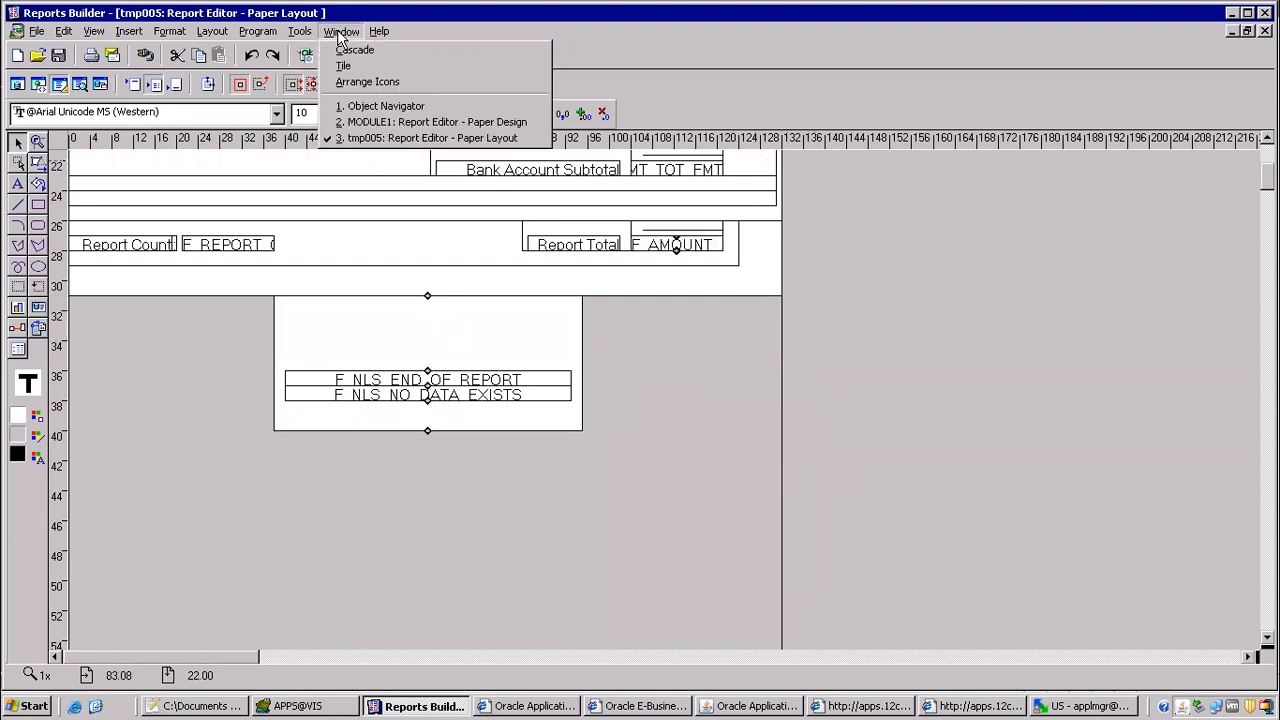
{"action": "left_click", "coordinate": [378, 108]}
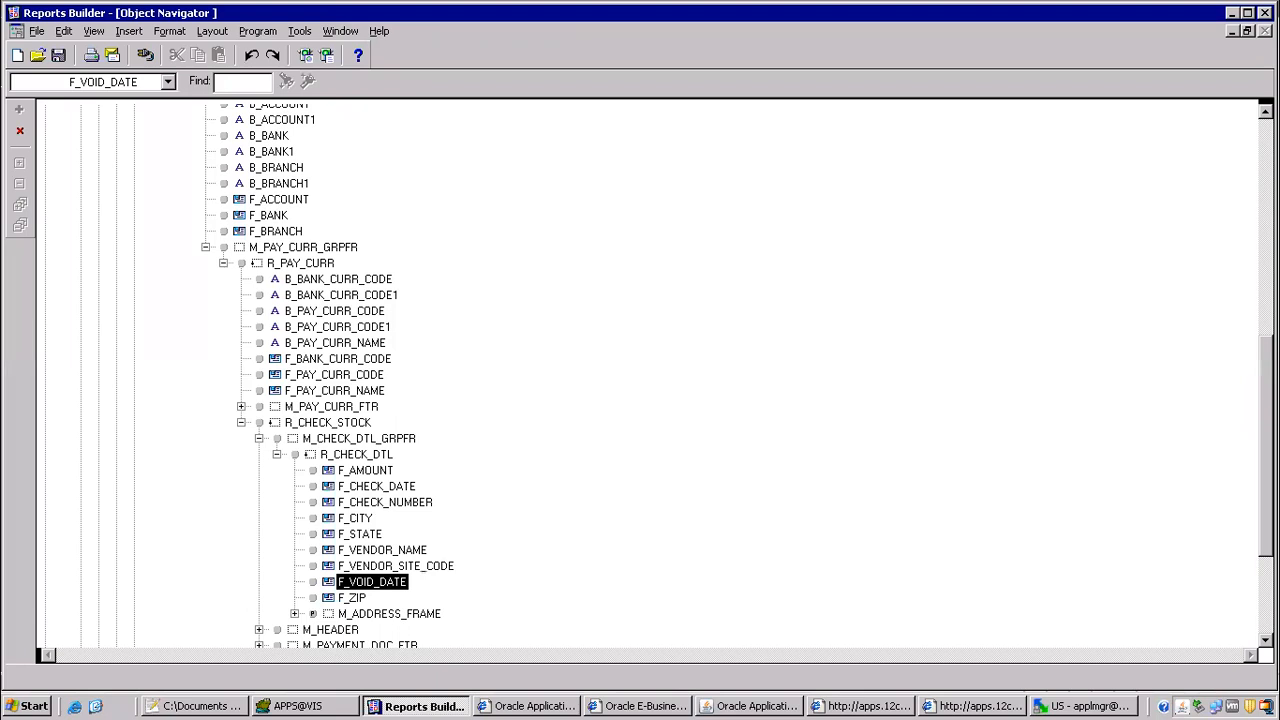
{"action": "scroll", "coordinate": [648, 375], "scroll_direction": "up", "scroll_amount": 11}
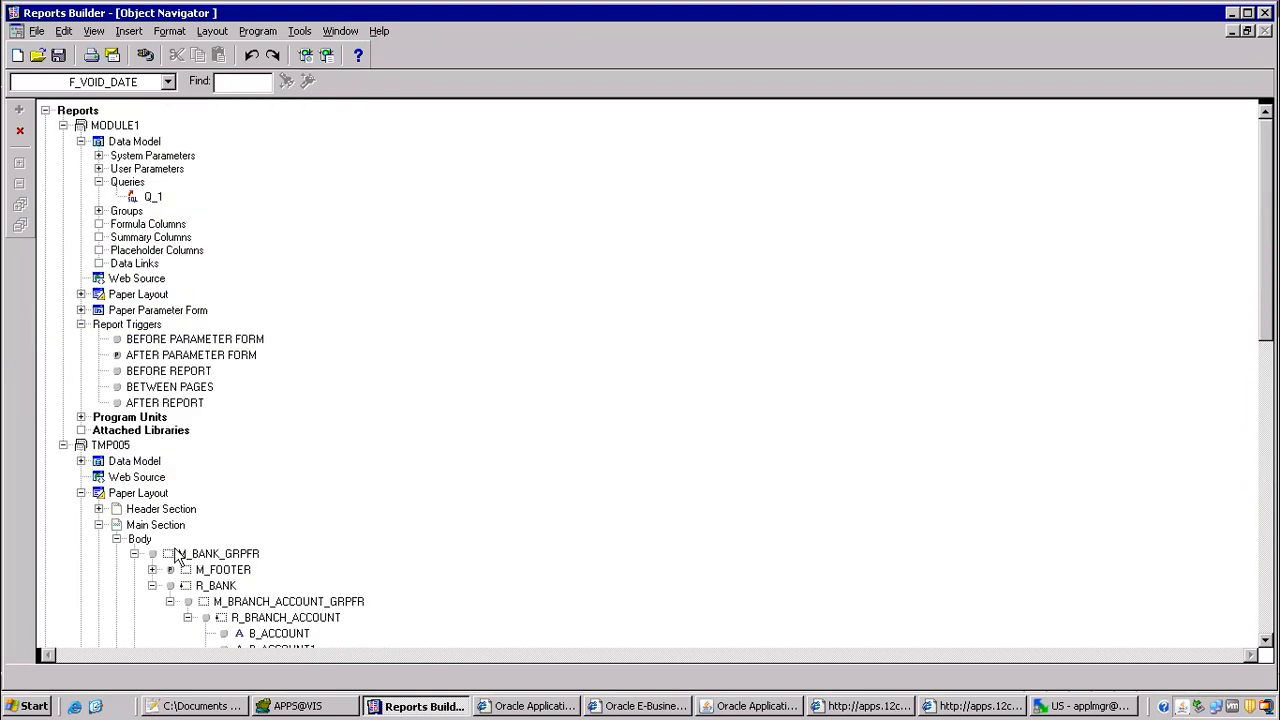
{"action": "double_click", "coordinate": [100, 494]}
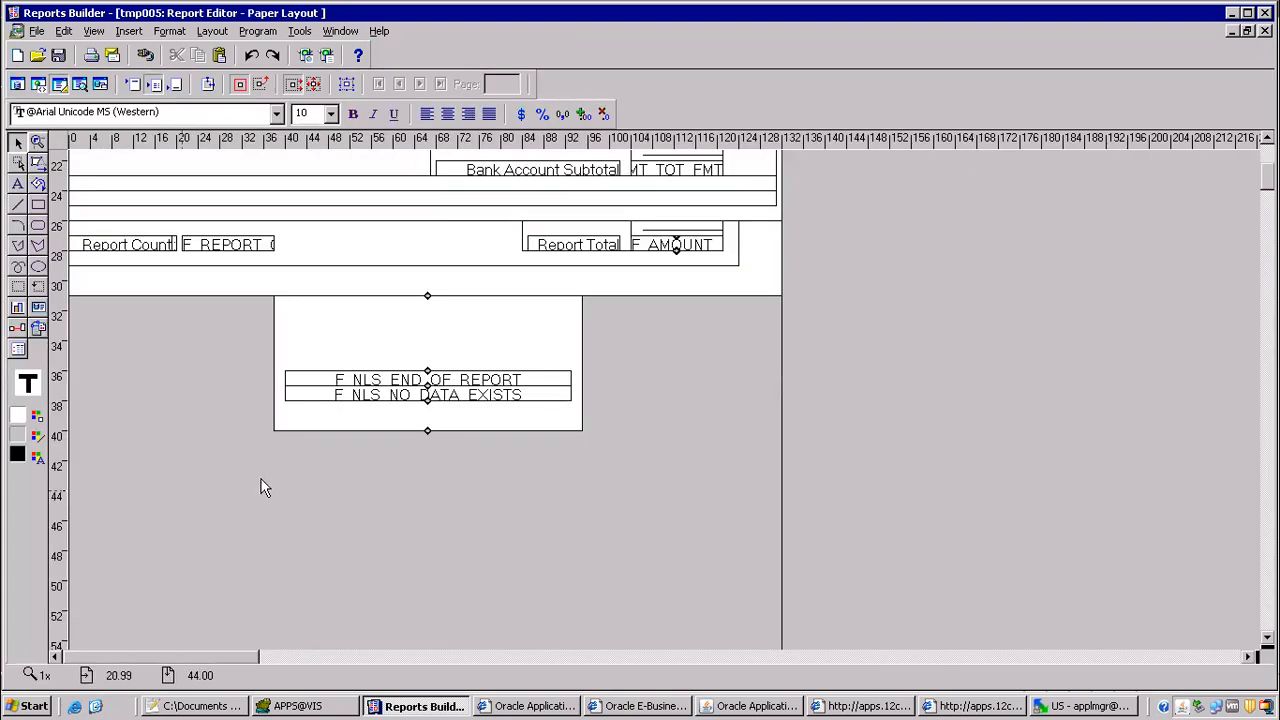
Step: Open the properties of the Main Section under TMP005's paper layout in the Object Navigator and set its width to 9.9277
{"action": "left_click", "coordinate": [345, 36]}
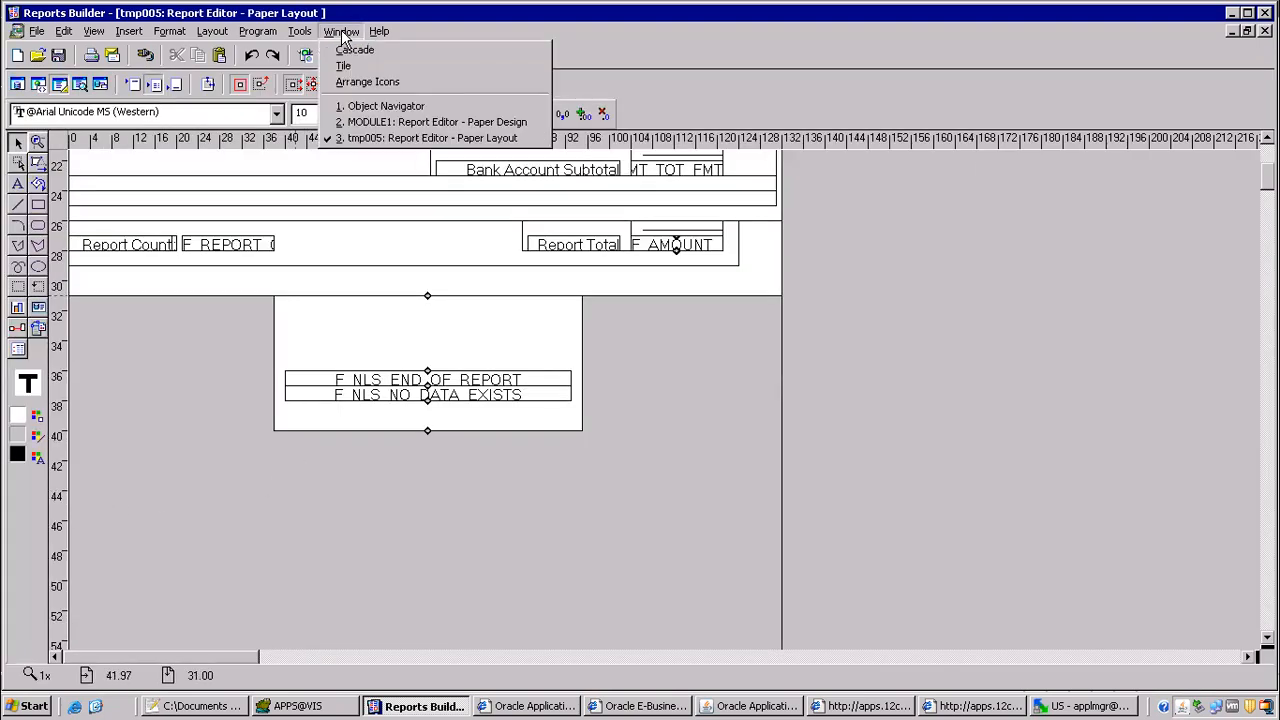
{"action": "left_click", "coordinate": [378, 100]}
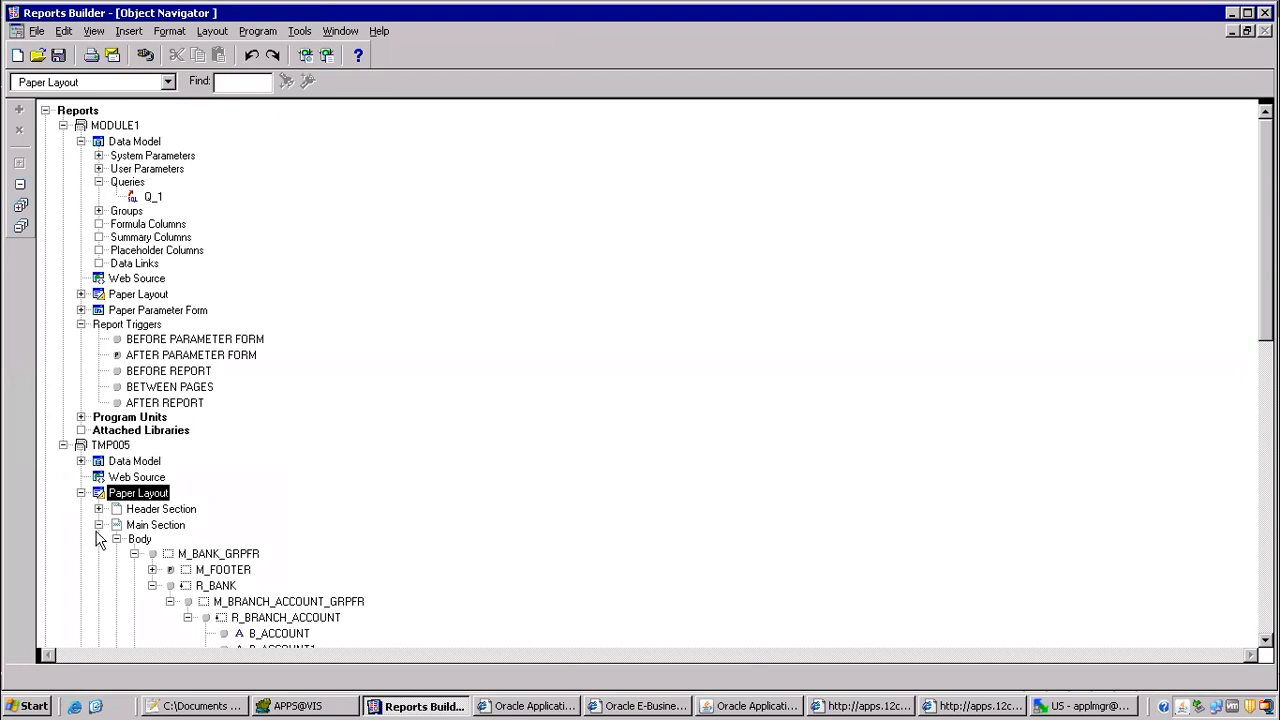
{"action": "left_click", "coordinate": [117, 530]}
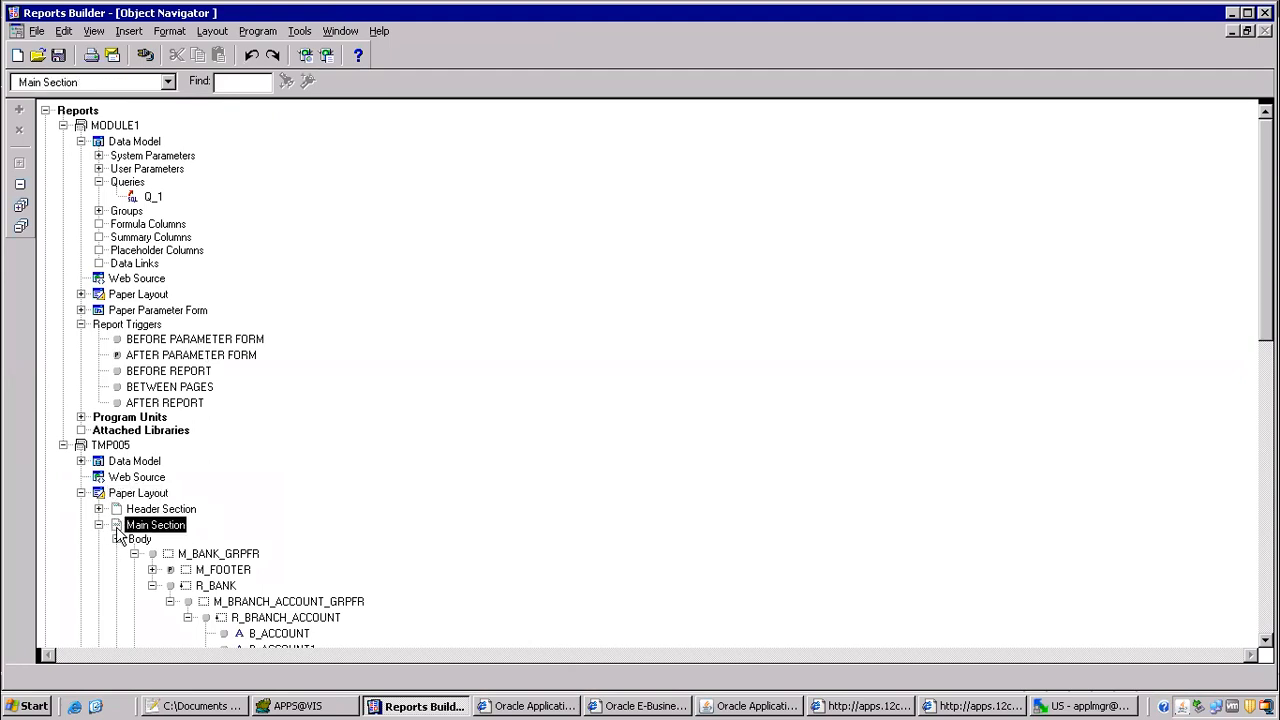
{"action": "double_click", "coordinate": [116, 528]}
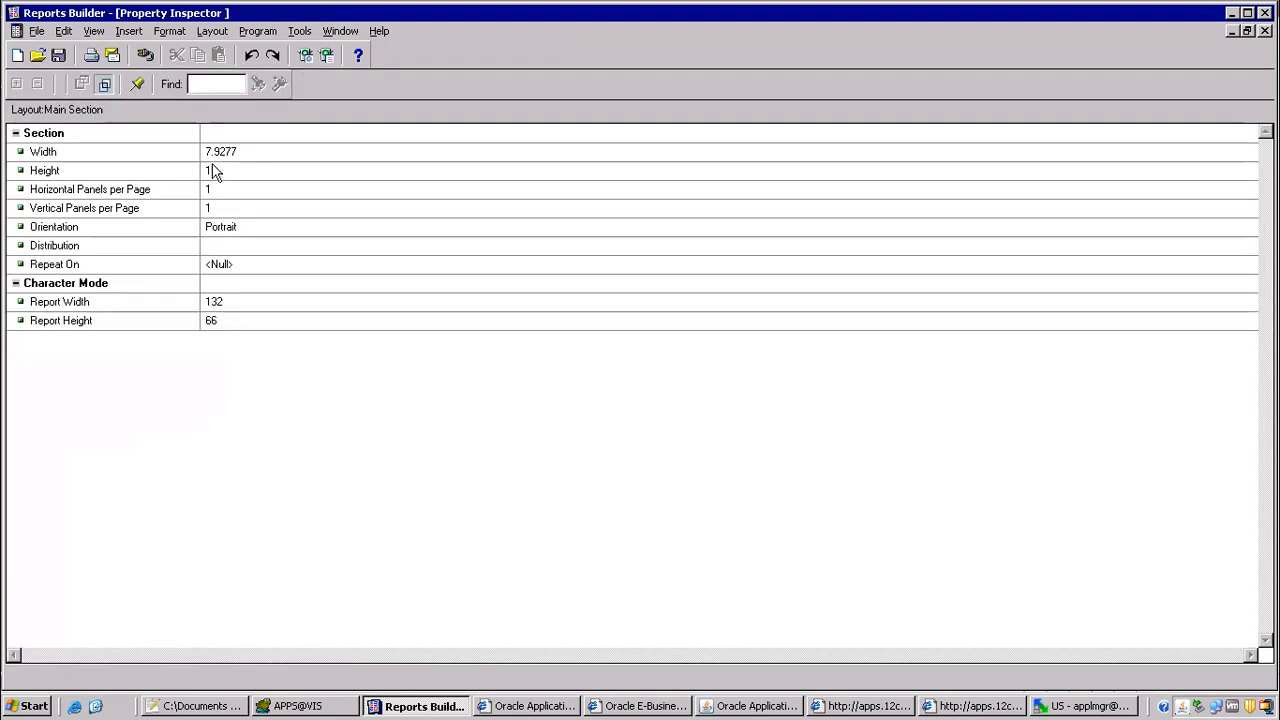
{"action": "left_click", "coordinate": [209, 157]}
{"action": "left_click", "coordinate": [208, 151]}
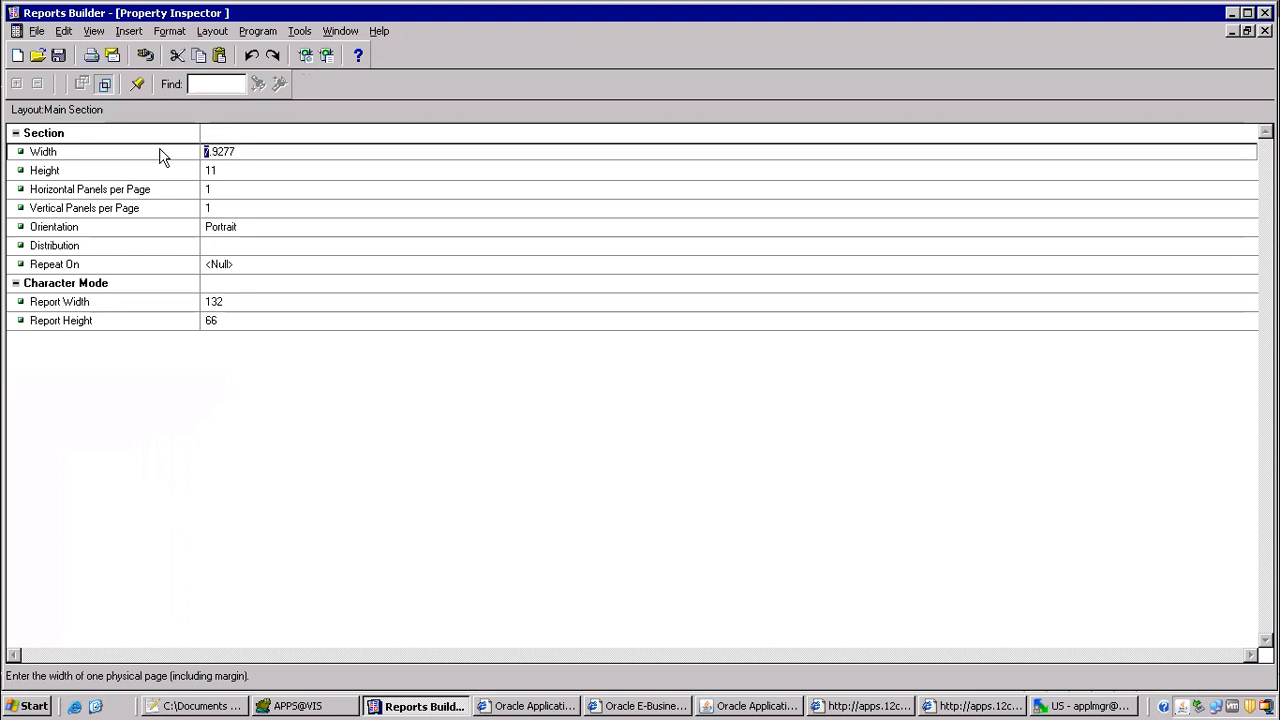
{"action": "type", "text": "9"}
{"action": "left_click", "coordinate": [245, 133]}
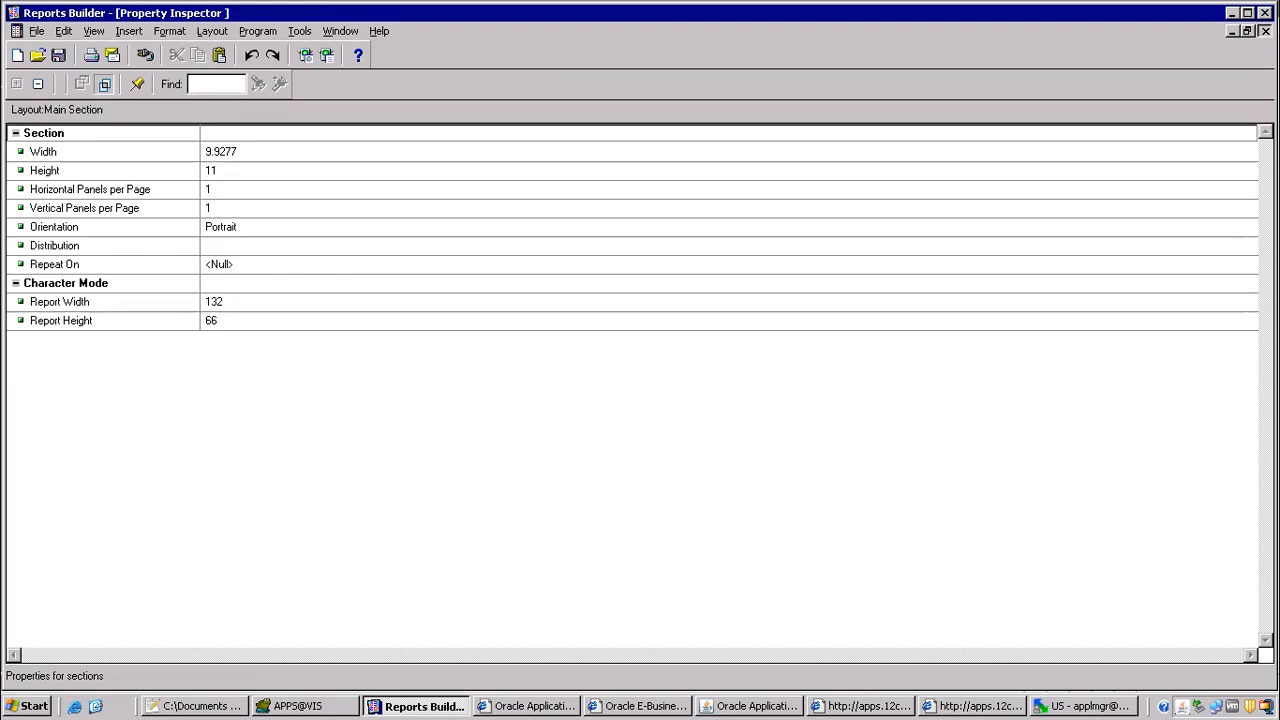
Step: Close the Main Section properties and open the TMP005 report's paper layout
{"action": "left_click", "coordinate": [1265, 31]}
{"action": "double_click", "coordinate": [101, 498]}
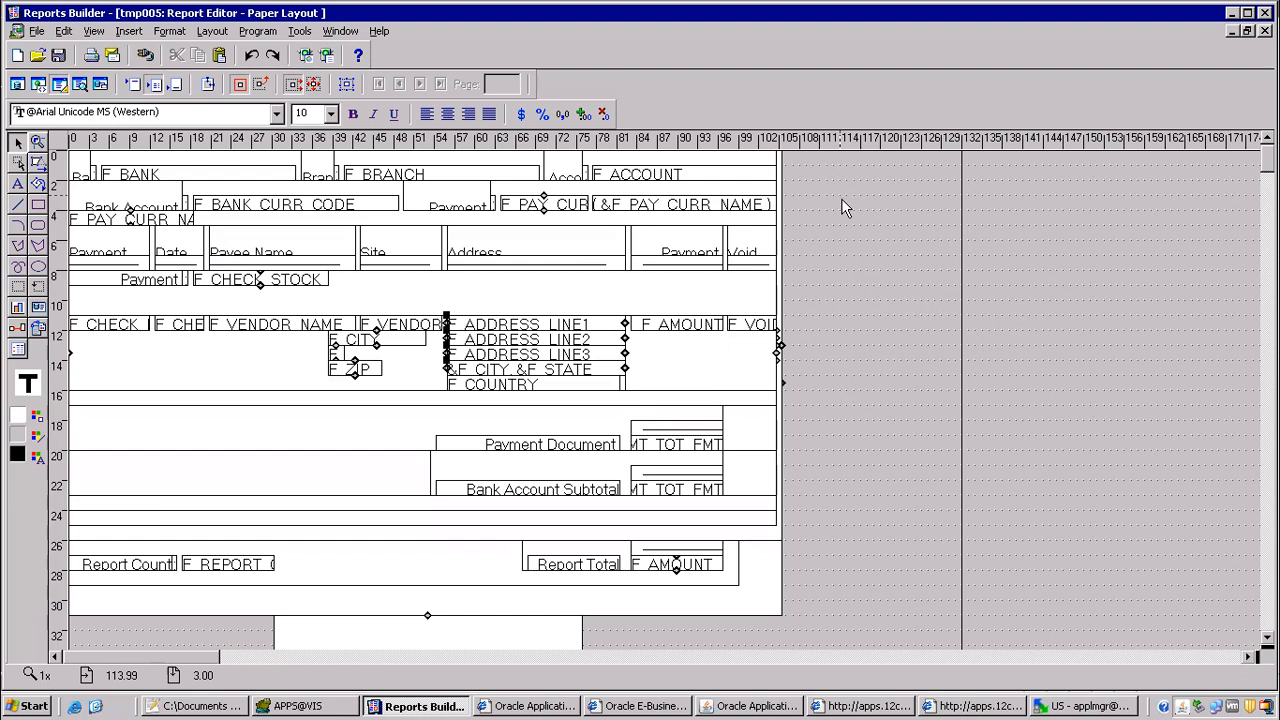
{"action": "left_click", "coordinate": [17, 186]}
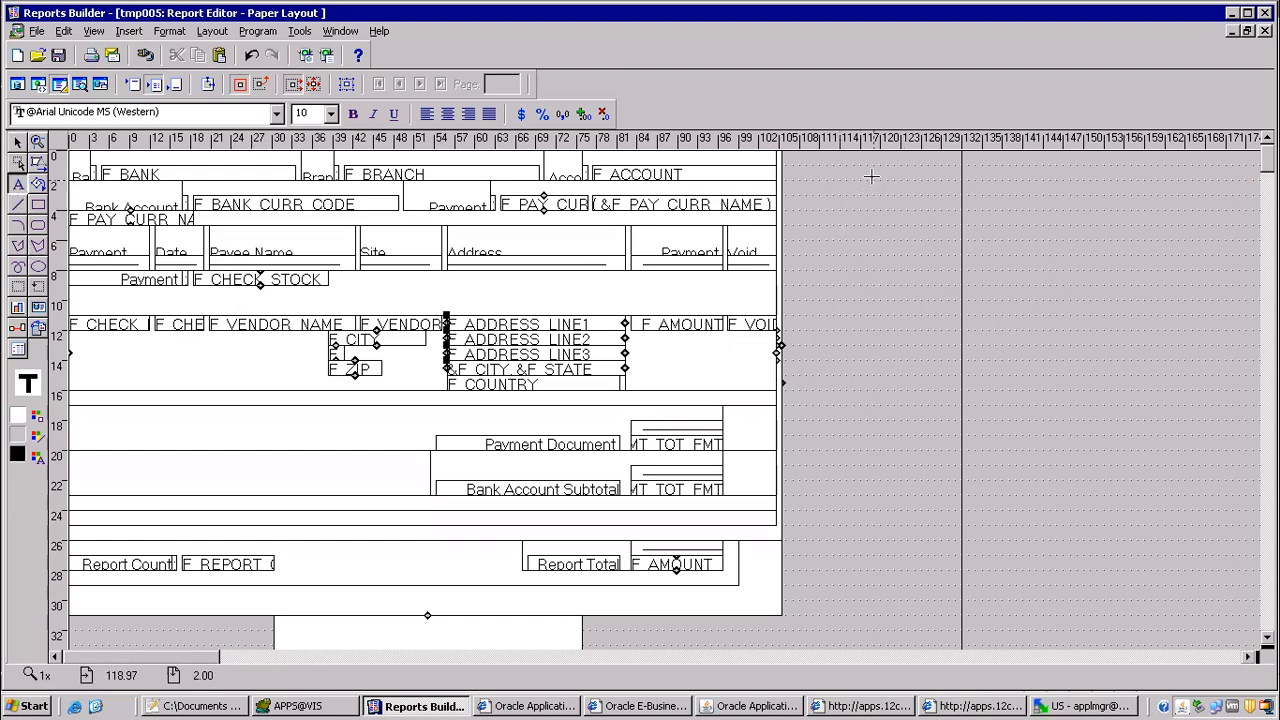
{"action": "left_click_drag", "start_coordinate": [875, 181], "coordinate": [889, 192]}
{"action": "left_click_drag", "start_coordinate": [890, 192], "coordinate": [894, 196]}
{"action": "left_click", "coordinate": [911, 315]}
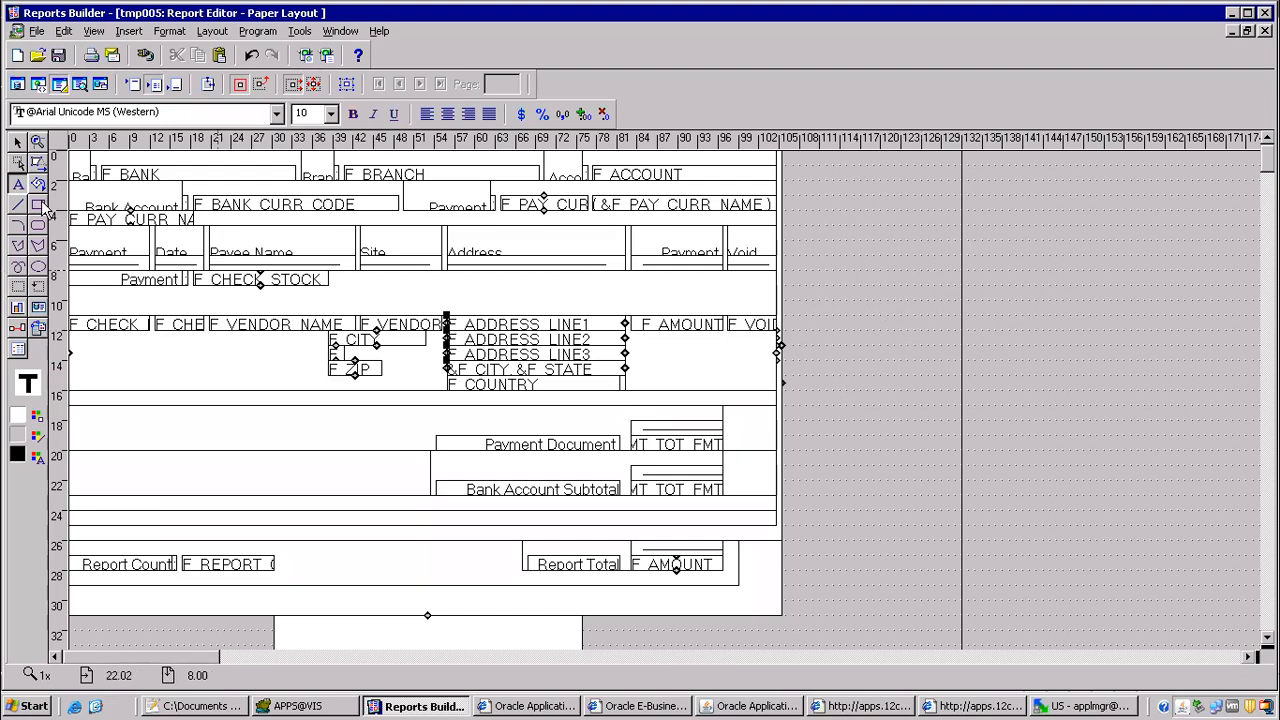
{"action": "left_click", "coordinate": [18, 145]}
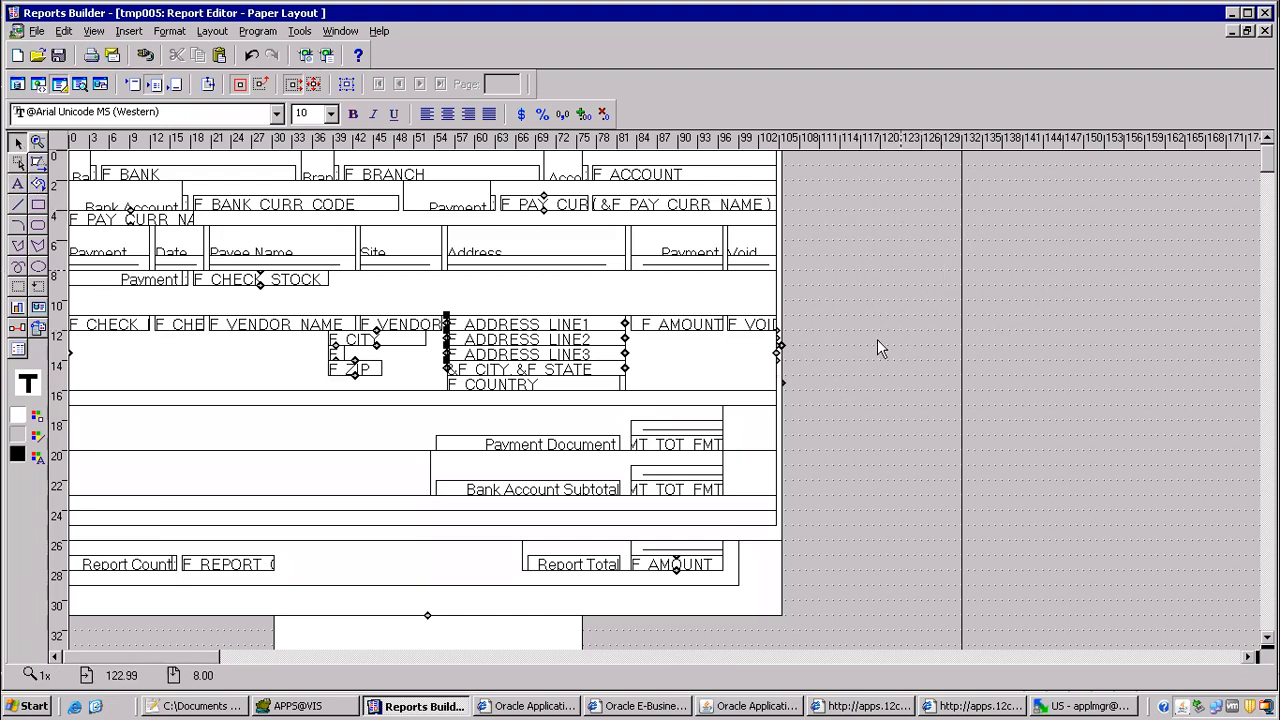
Step: Widen the three outermost frames to the right in nested order, to about 129, 125 and 123 on the ruler
{"action": "left_click", "coordinate": [770, 605]}
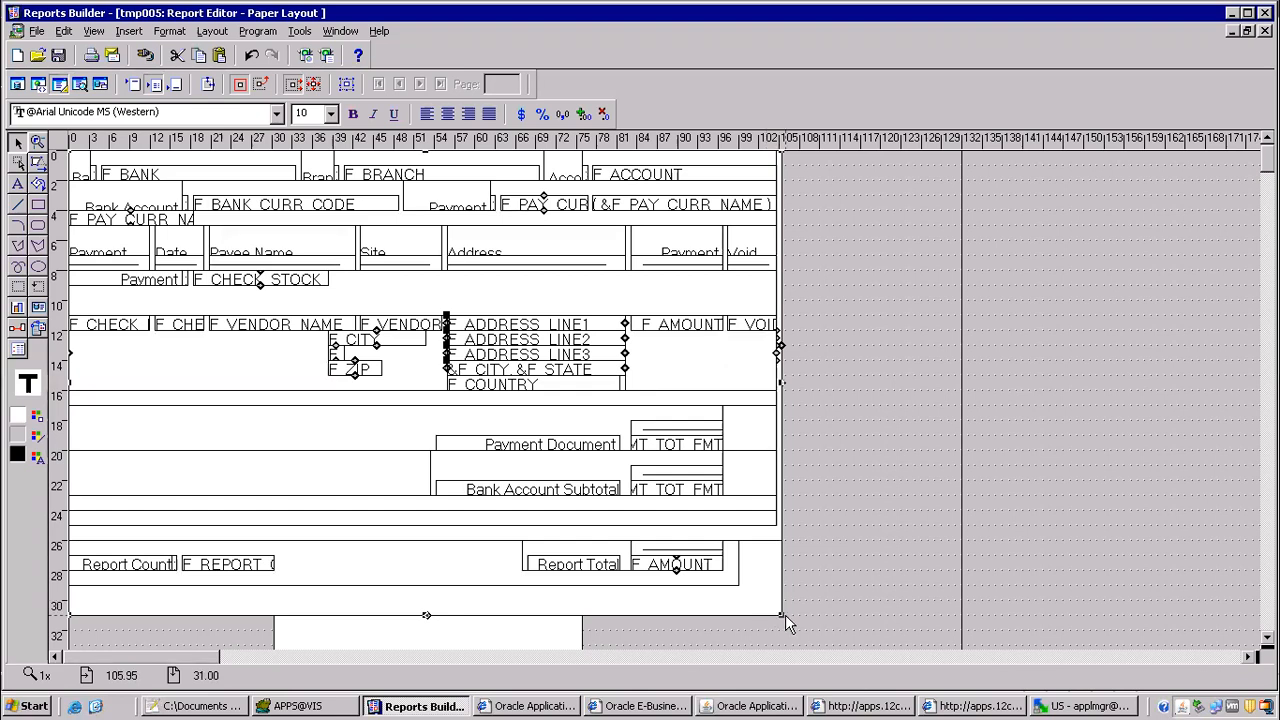
{"action": "left_click_drag", "start_coordinate": [783, 621], "coordinate": [945, 619]}
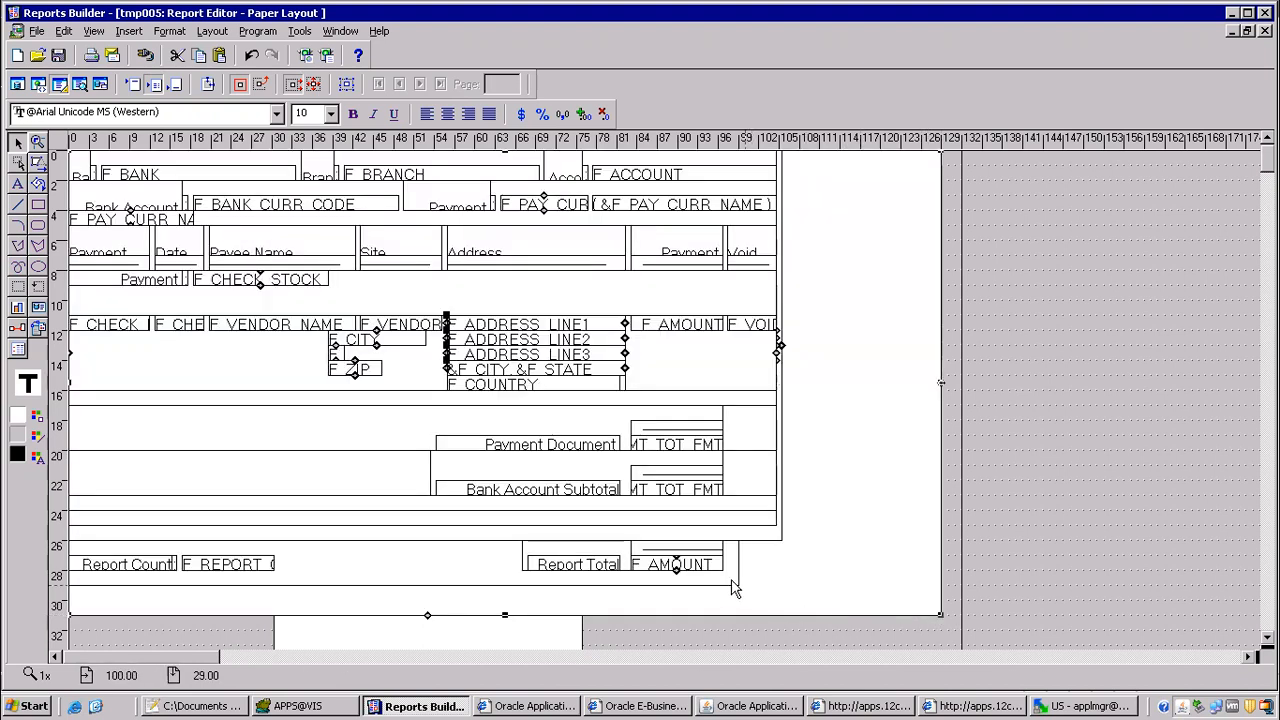
{"action": "left_click_drag", "start_coordinate": [780, 543], "coordinate": [912, 551]}
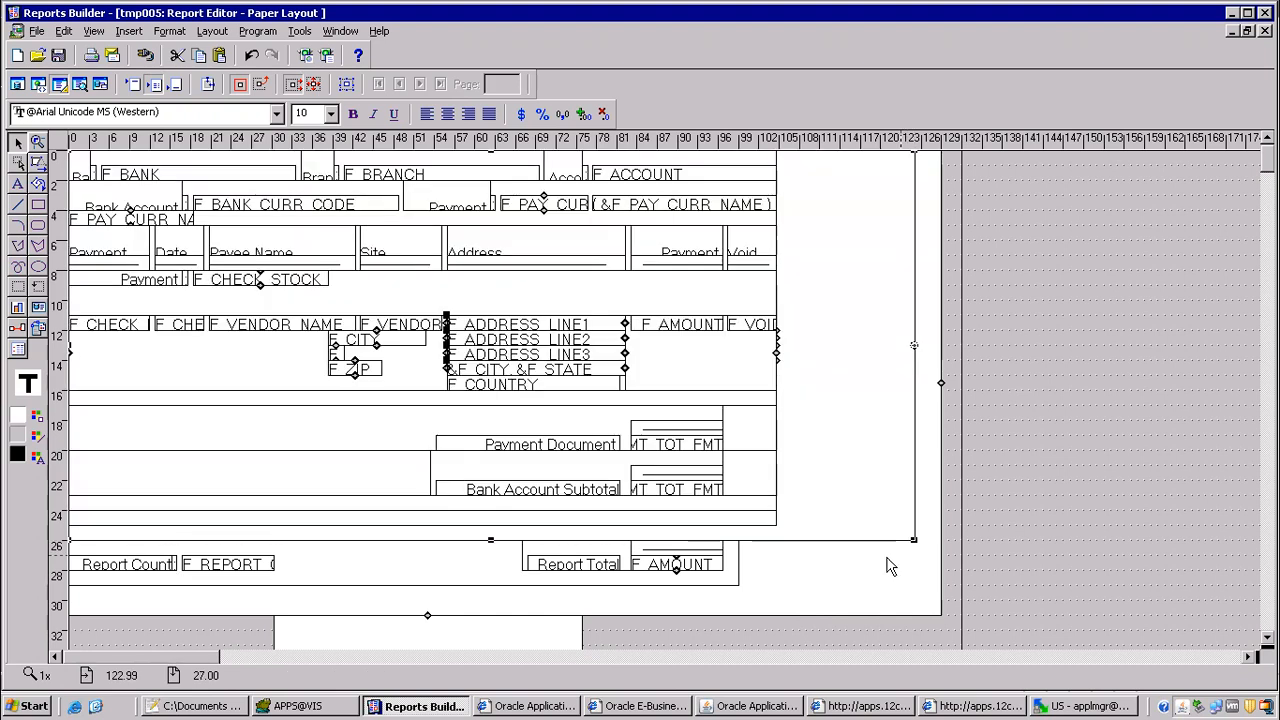
{"action": "left_click", "coordinate": [764, 524]}
{"action": "left_click_drag", "start_coordinate": [777, 526], "coordinate": [900, 526]}
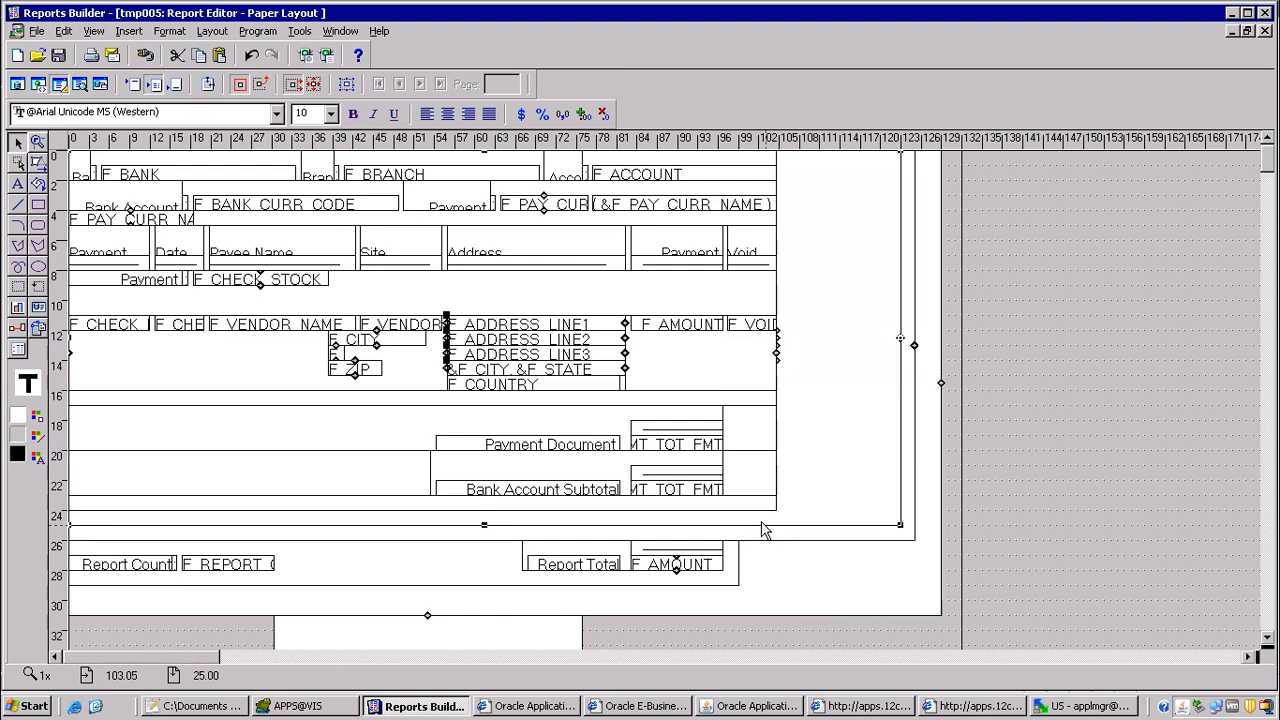
Step: Turn confine mode off and widen the fourth frame inward to about 121 on the ruler
{"action": "left_click", "coordinate": [777, 514]}
{"action": "left_click_drag", "start_coordinate": [868, 511], "coordinate": [791, 511]}
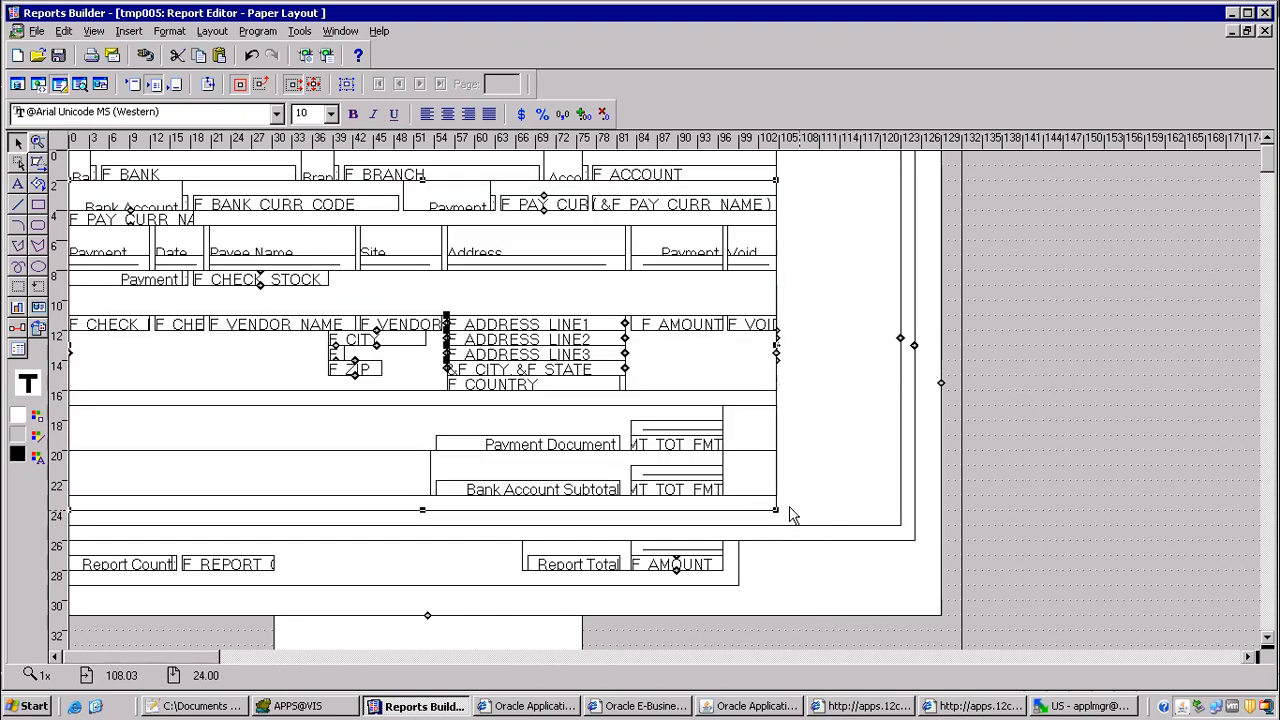
{"action": "left_click", "coordinate": [240, 86]}
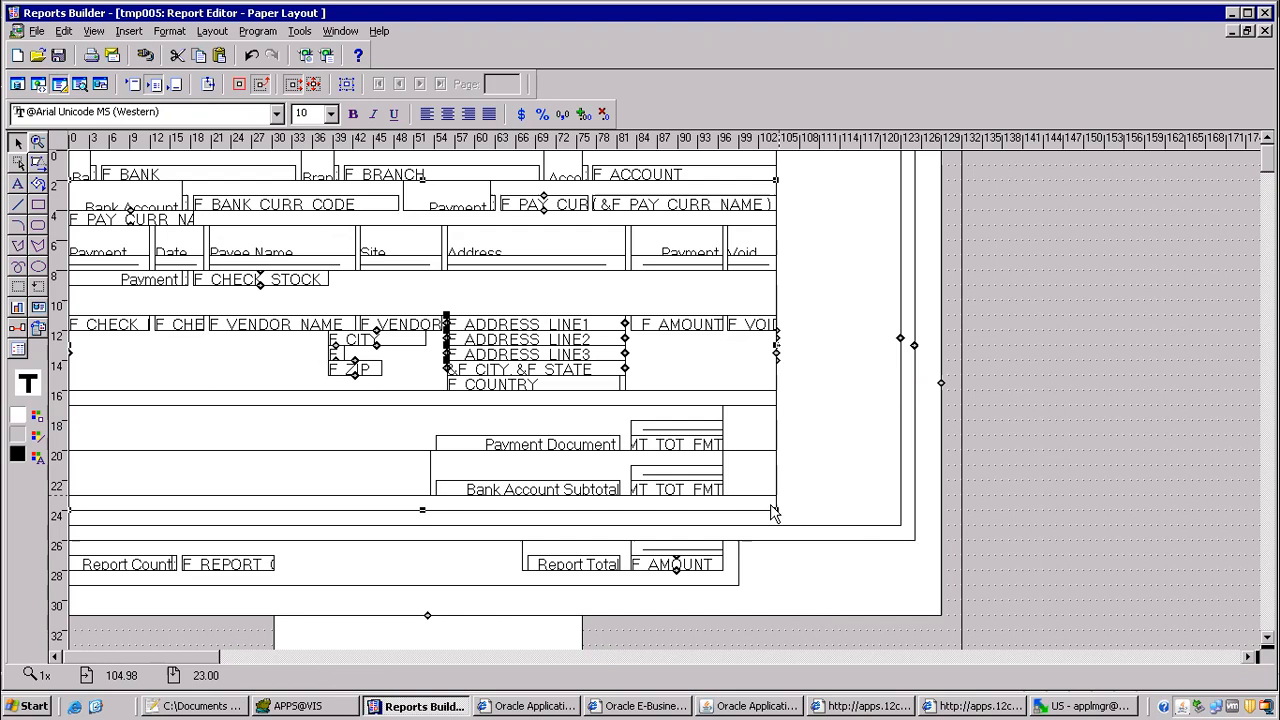
{"action": "left_click_drag", "start_coordinate": [780, 515], "coordinate": [887, 512]}
{"action": "left_click", "coordinate": [760, 494]}
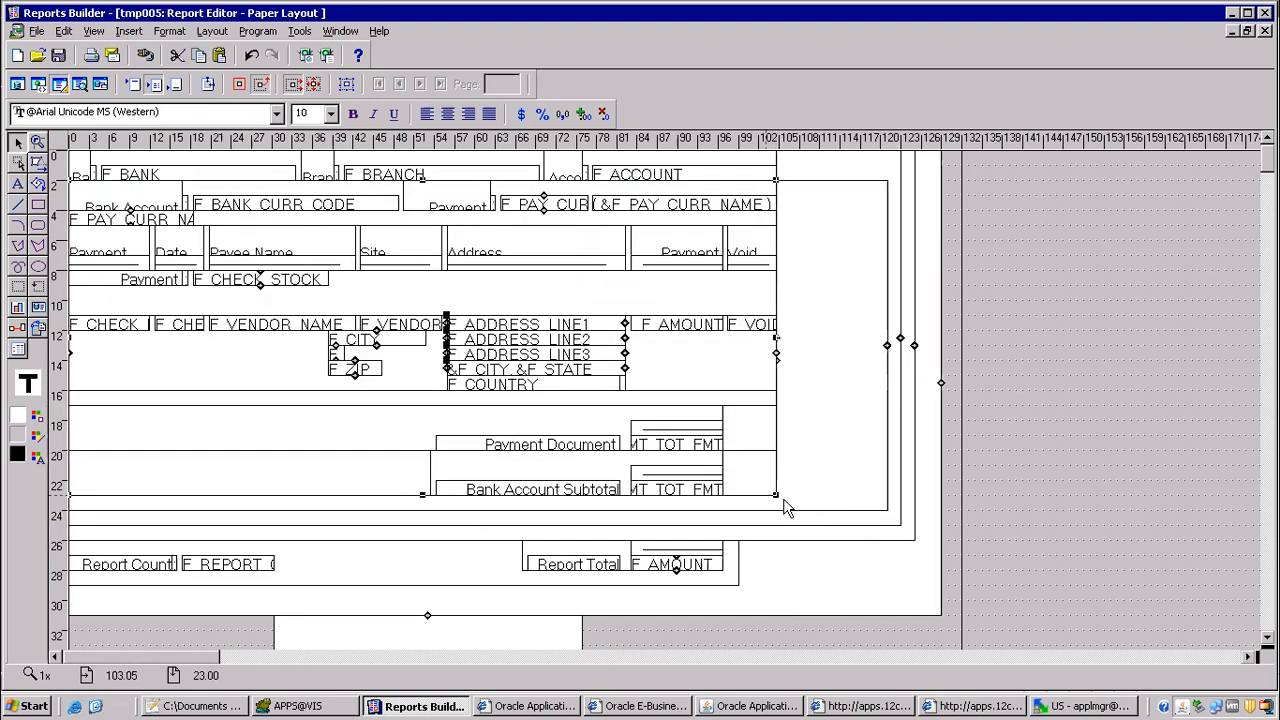
{"action": "left_click_drag", "start_coordinate": [779, 505], "coordinate": [940, 509]}
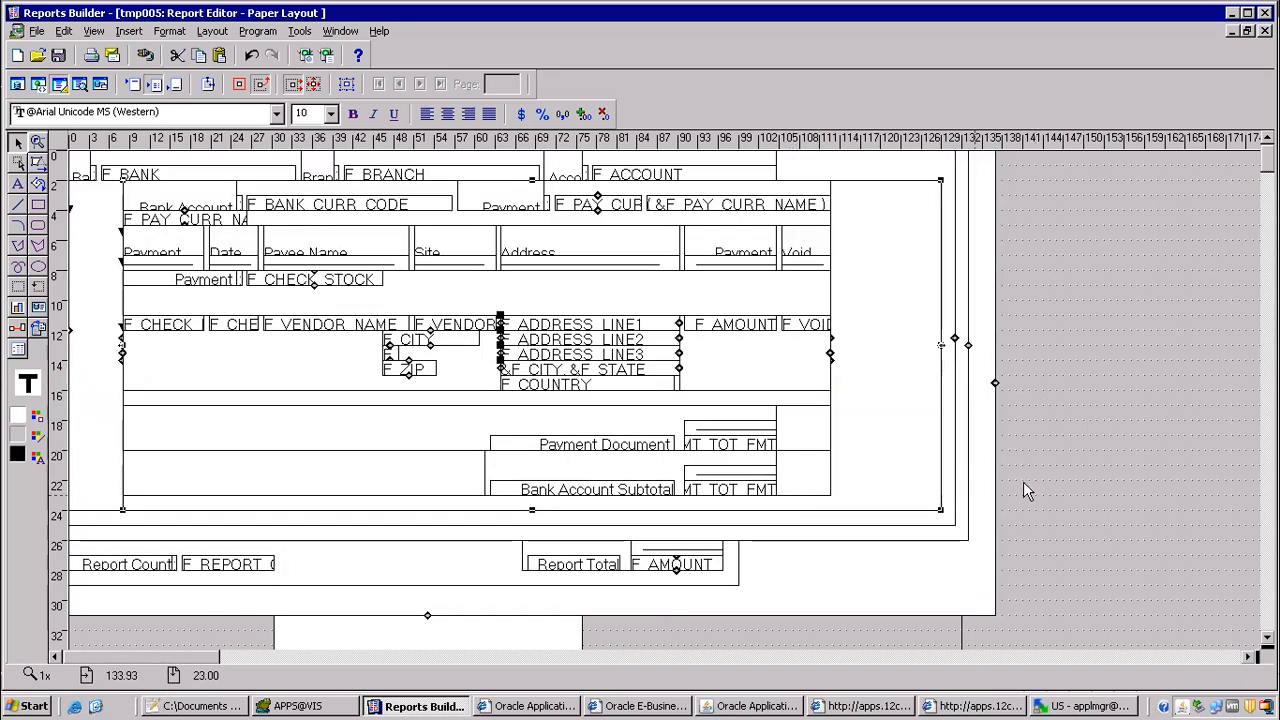
{"action": "key", "text": "ctrl+z"}
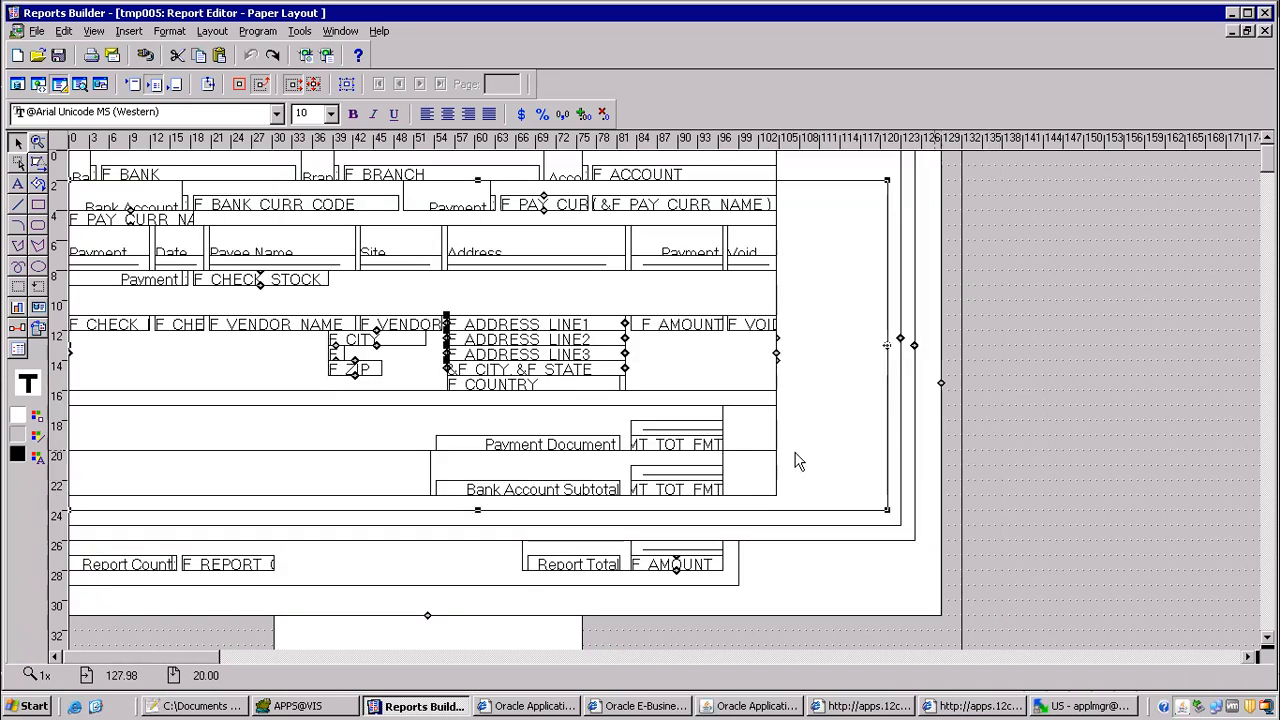
Step: Widen the frame enclosing the Bank Account Subtotal to 118 and the one ending beside Payment Document to about 114
{"action": "left_click", "coordinate": [768, 494]}
{"action": "left_click_drag", "start_coordinate": [776, 495], "coordinate": [866, 497]}
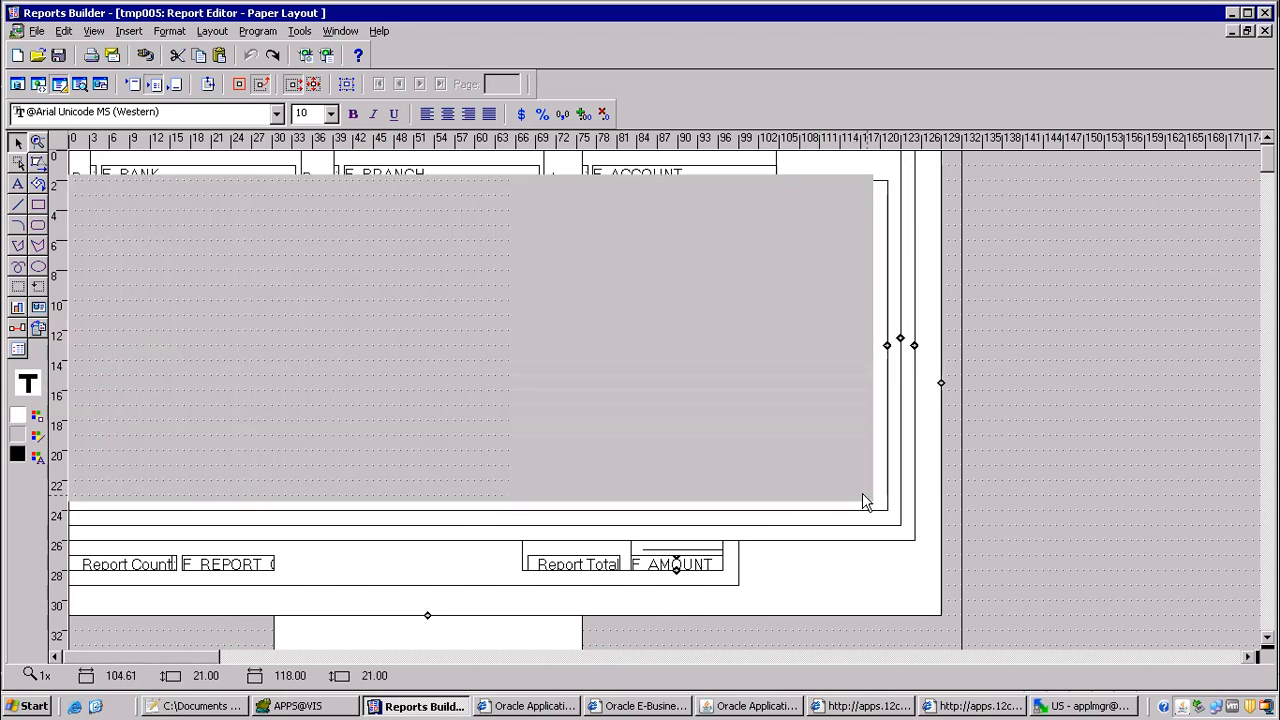
{"action": "left_click", "coordinate": [778, 451]}
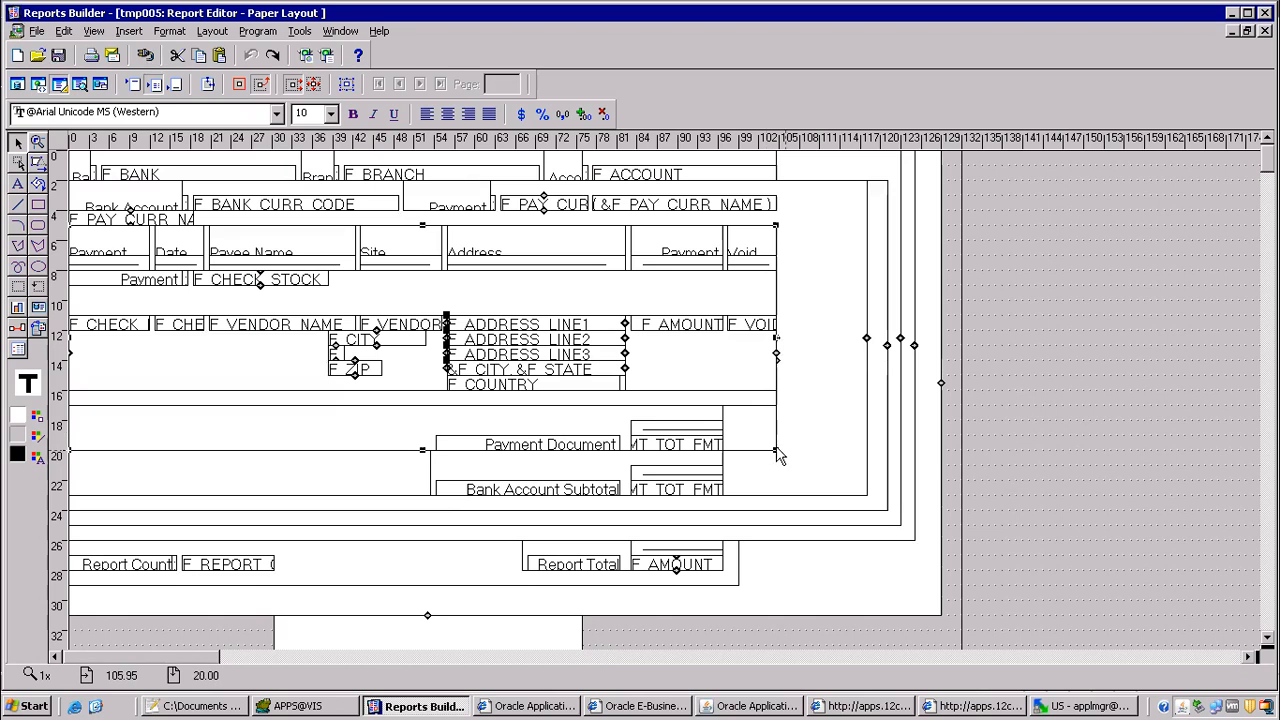
{"action": "left_click_drag", "start_coordinate": [777, 450], "coordinate": [839, 450]}
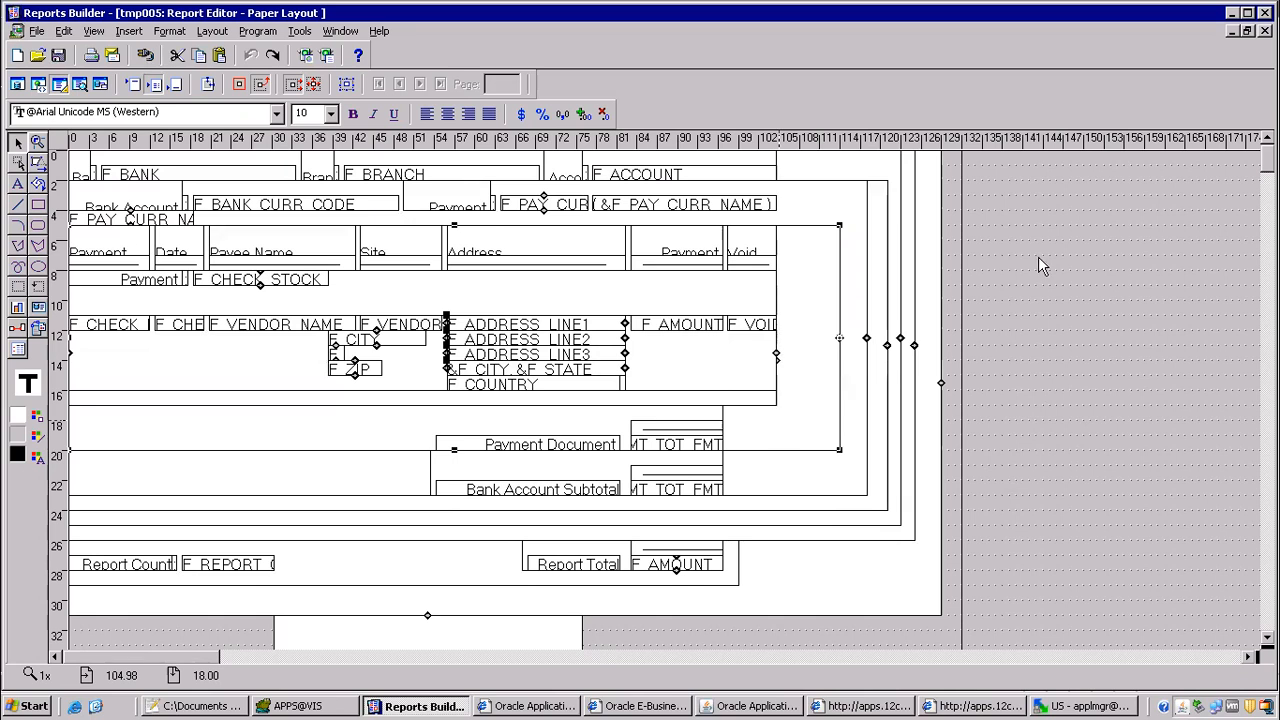
Step: Widen the two innermost frames around the payment and address fields to about 112 and 109 on the ruler
{"action": "left_click", "coordinate": [763, 404]}
{"action": "left_click_drag", "start_coordinate": [777, 405], "coordinate": [800, 392]}
{"action": "left_click", "coordinate": [765, 390]}
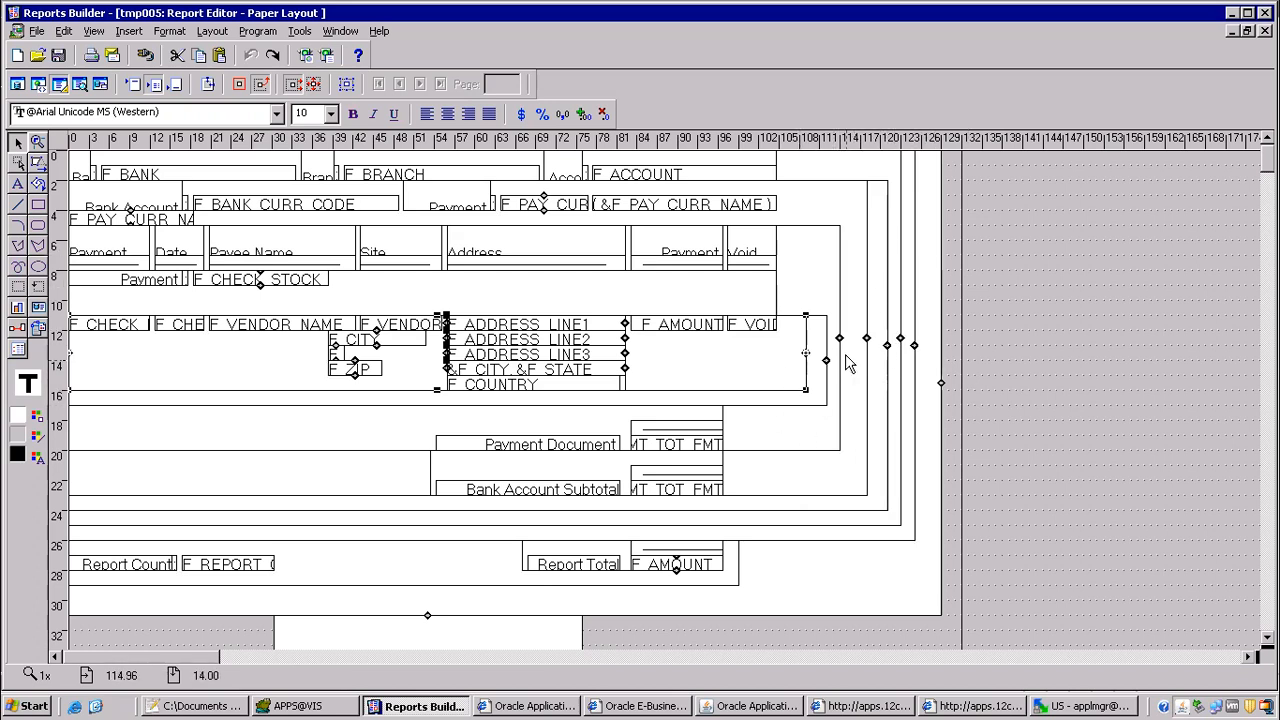
Step: Close the edited TMP005 report and discard its unsaved layout changes
{"action": "key", "text": "ctrl+z"}
{"action": "left_click", "coordinate": [1265, 32]}
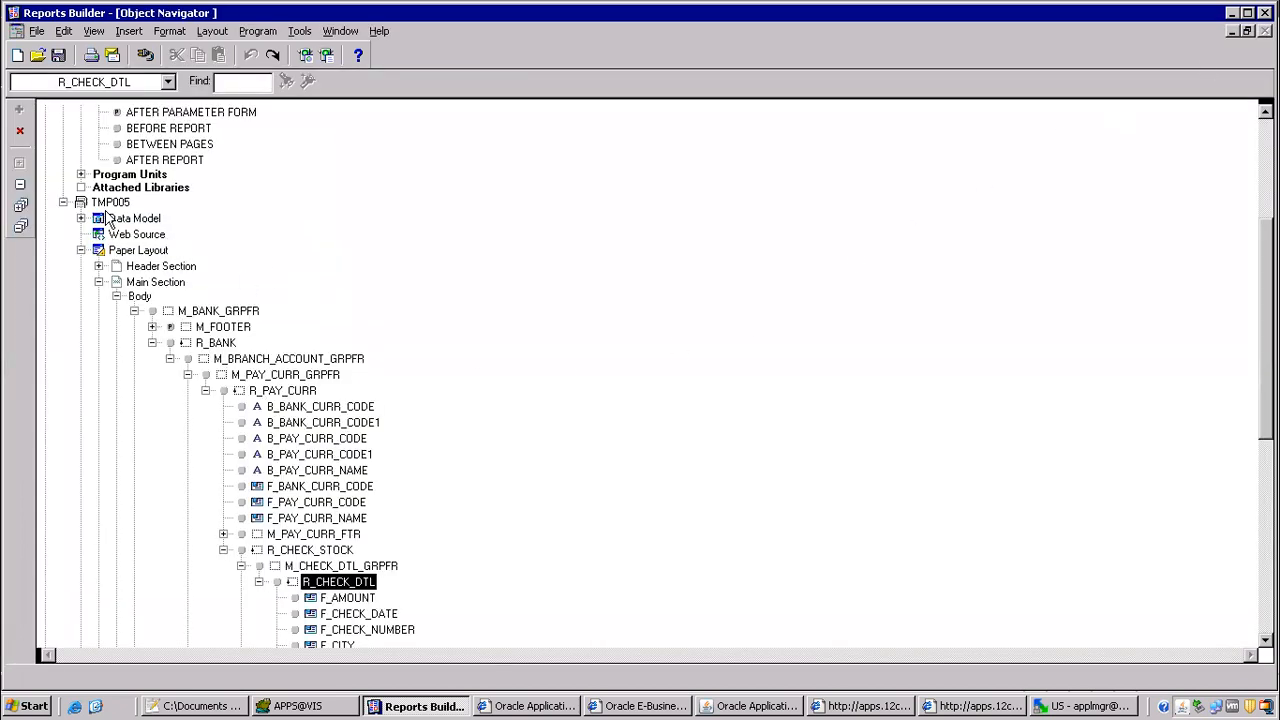
{"action": "left_click", "coordinate": [112, 203]}
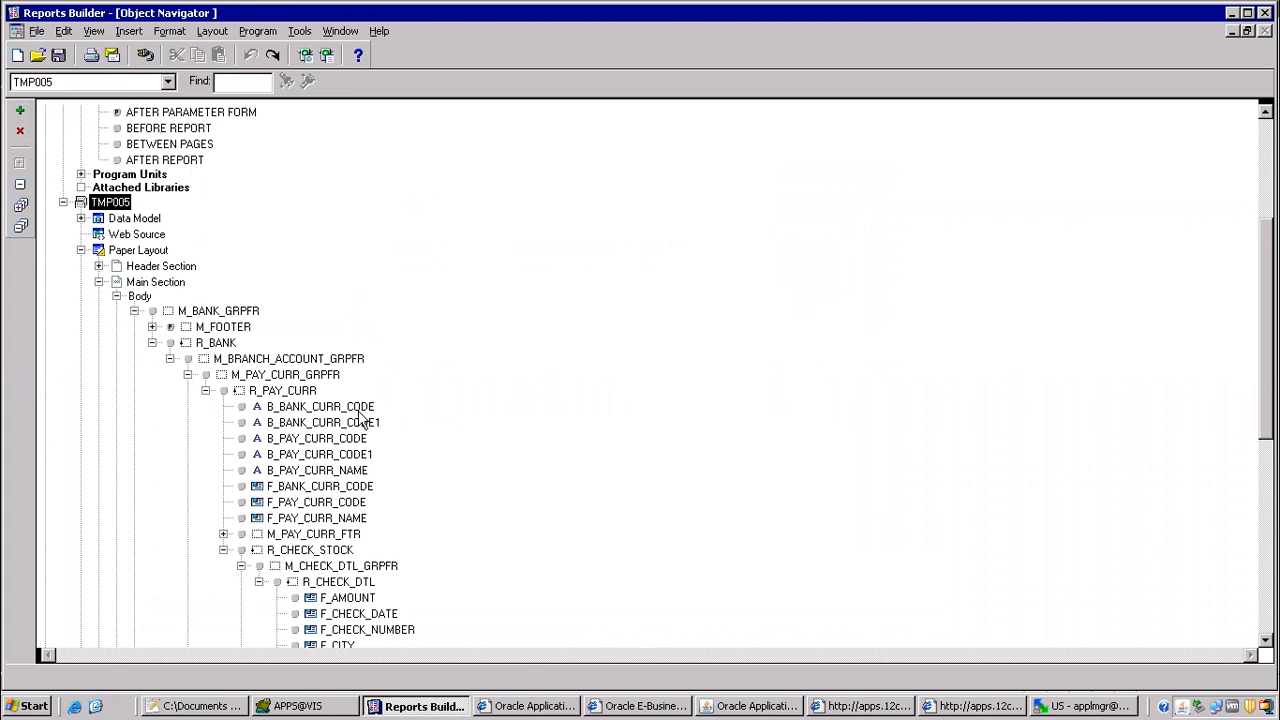
{"action": "left_click", "coordinate": [20, 131]}
{"action": "left_click", "coordinate": [622, 402]}
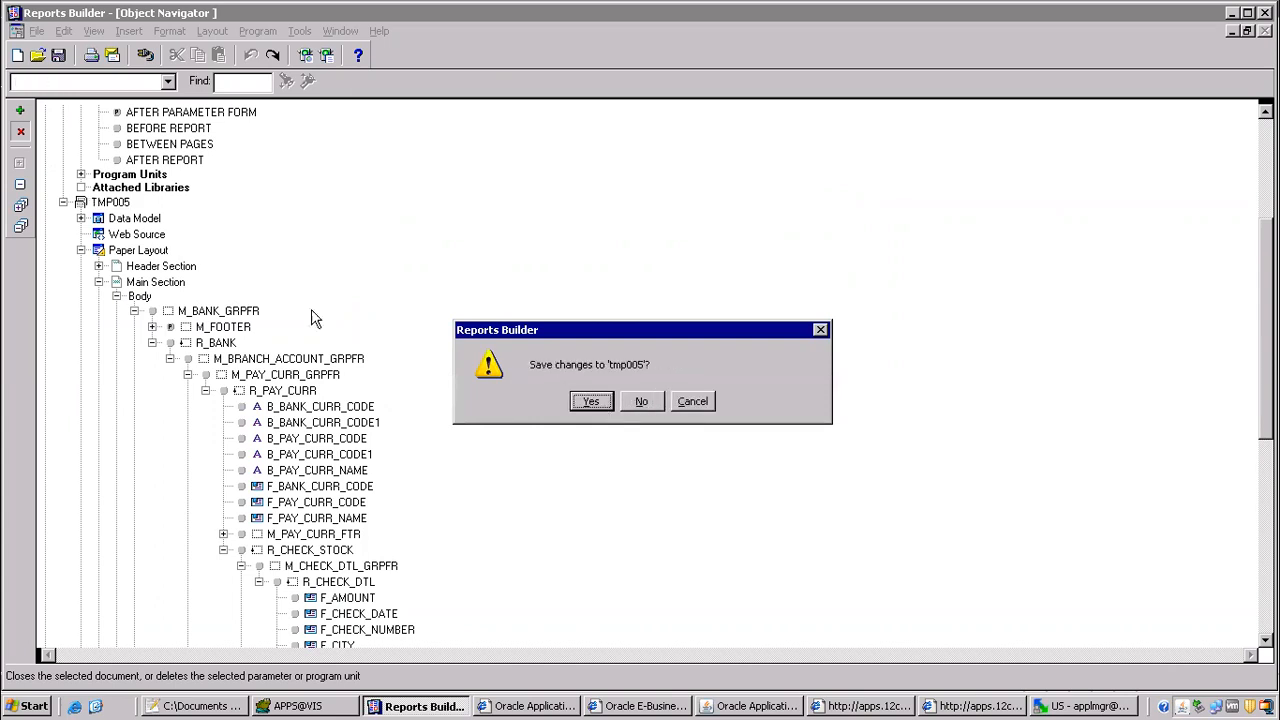
{"action": "left_click", "coordinate": [656, 402]}
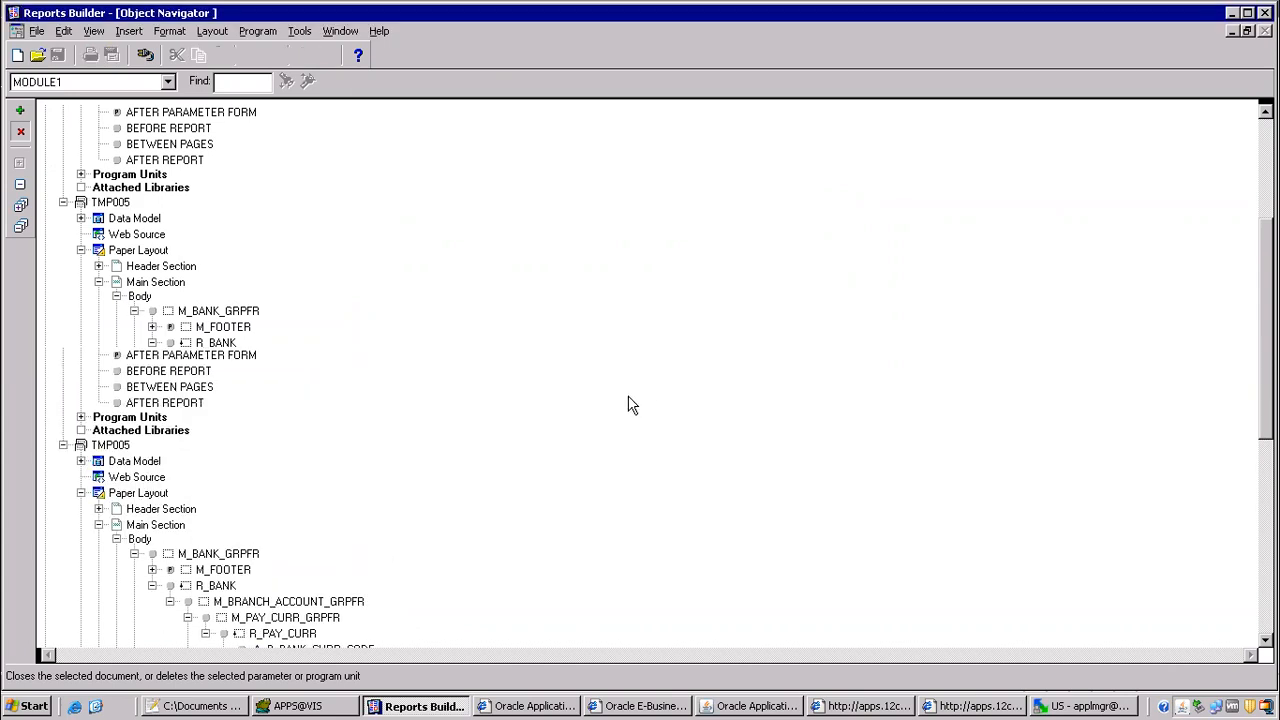
Step: Reopen the report APXVCHCR.rdf from the batch 96 folder
{"action": "left_click", "coordinate": [37, 55]}
{"action": "left_click", "coordinate": [56, 182]}
{"action": "left_click", "coordinate": [341, 238]}
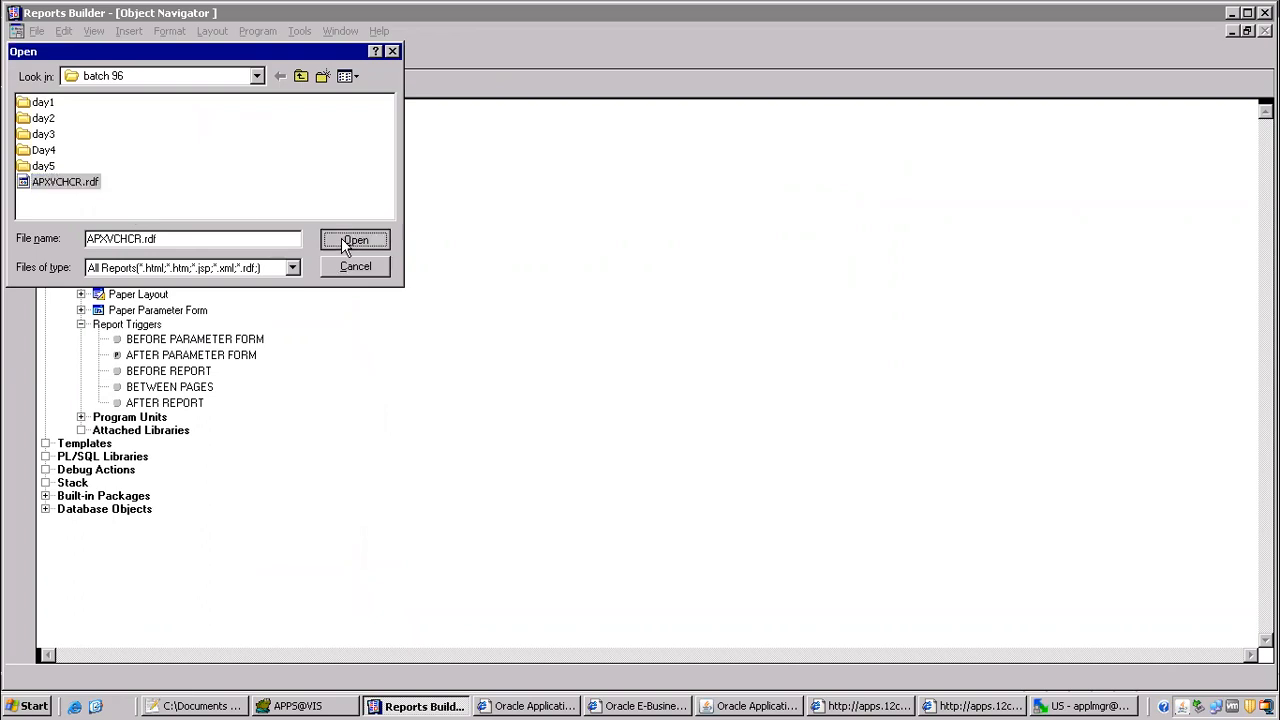
Step: Set the width of the reopened report's Main Section to 9.9277
{"action": "left_click", "coordinate": [82, 494]}
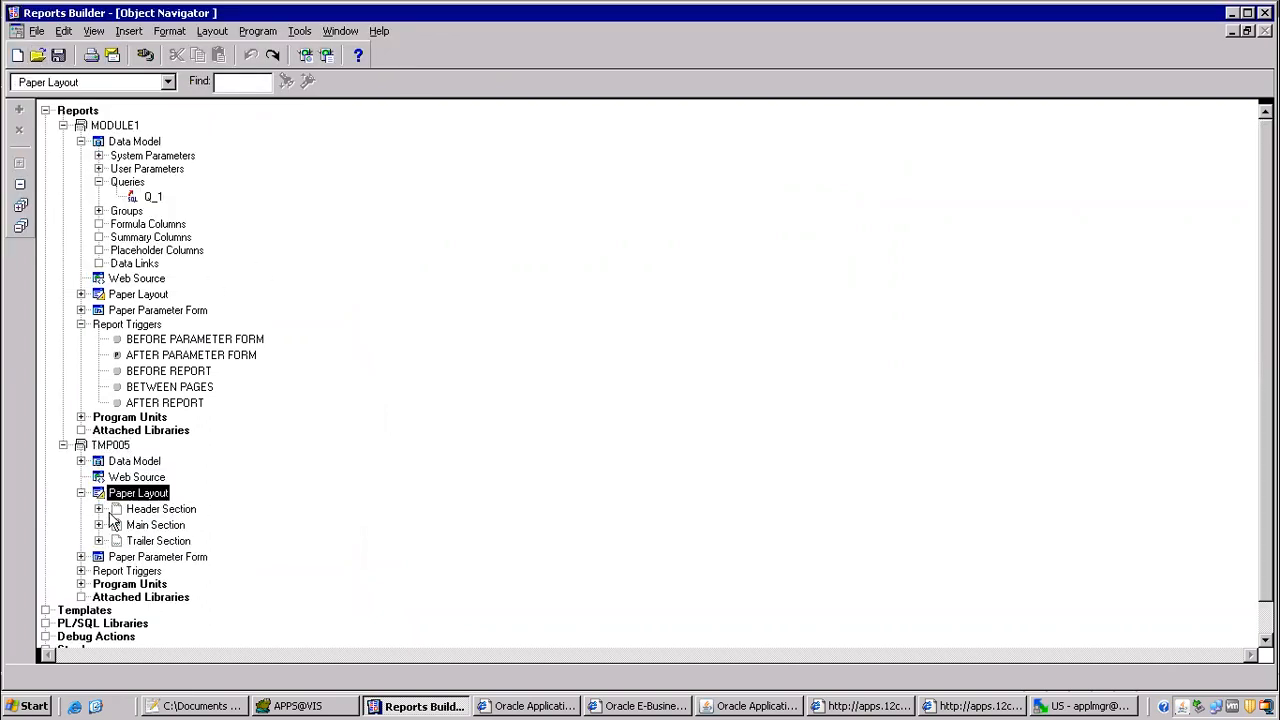
{"action": "double_click", "coordinate": [116, 525]}
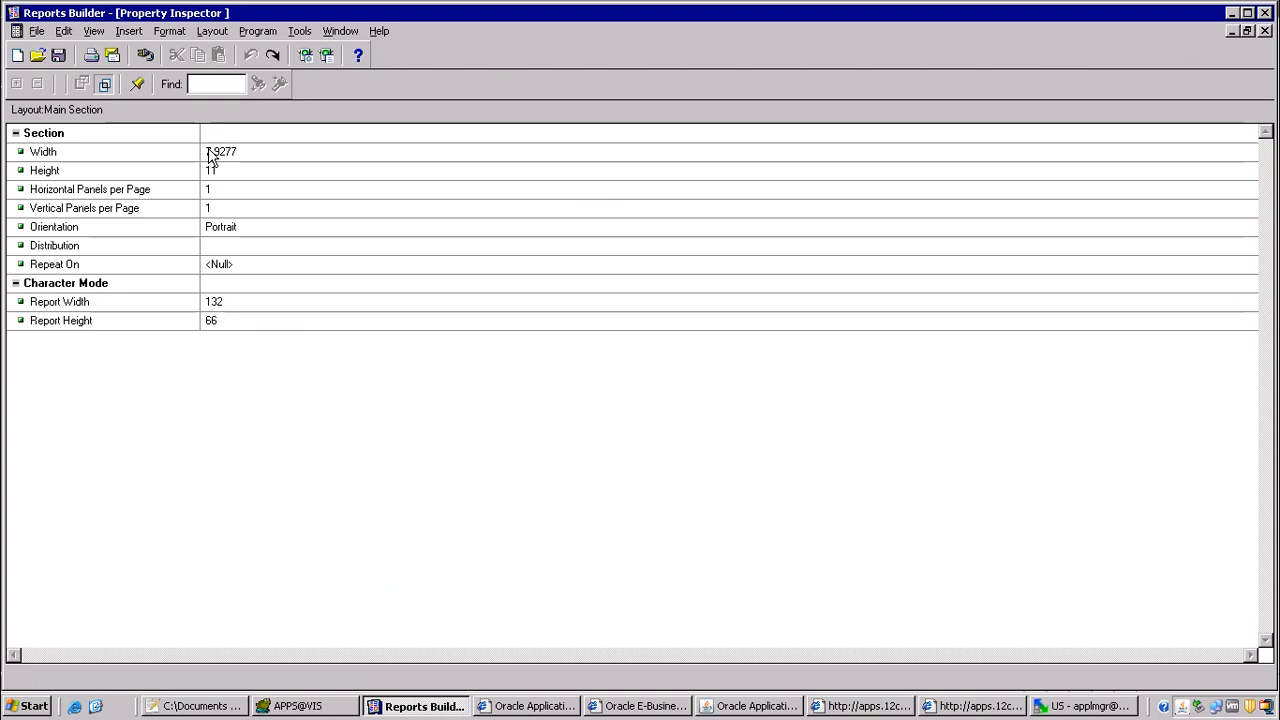
{"action": "left_click", "coordinate": [208, 152]}
{"action": "left_click", "coordinate": [207, 151]}
{"action": "key", "text": "BackSpace"}
{"action": "type", "text": "9"}
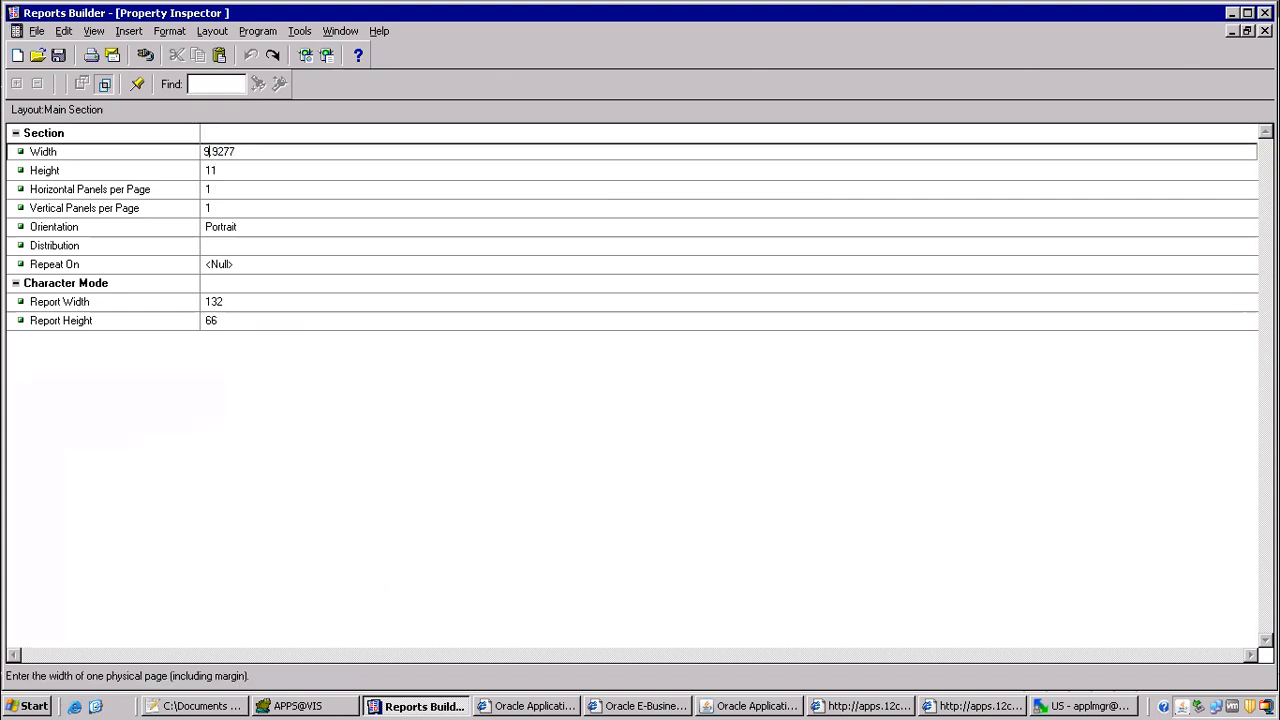
{"action": "left_click", "coordinate": [229, 134]}
{"action": "left_click", "coordinate": [1265, 31]}
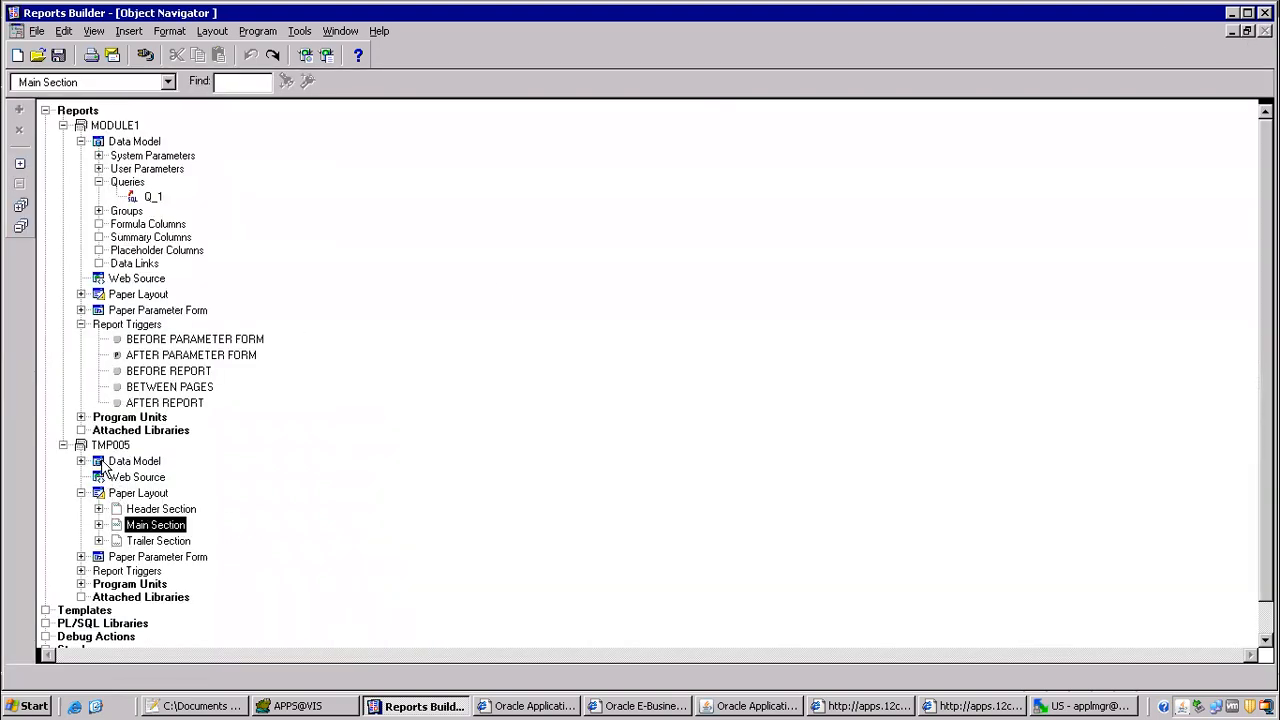
Step: In the paper layout, turn flex mode on and shift the void field rightward until the enclosing frames reach about 131 on the ruler
{"action": "double_click", "coordinate": [99, 494]}
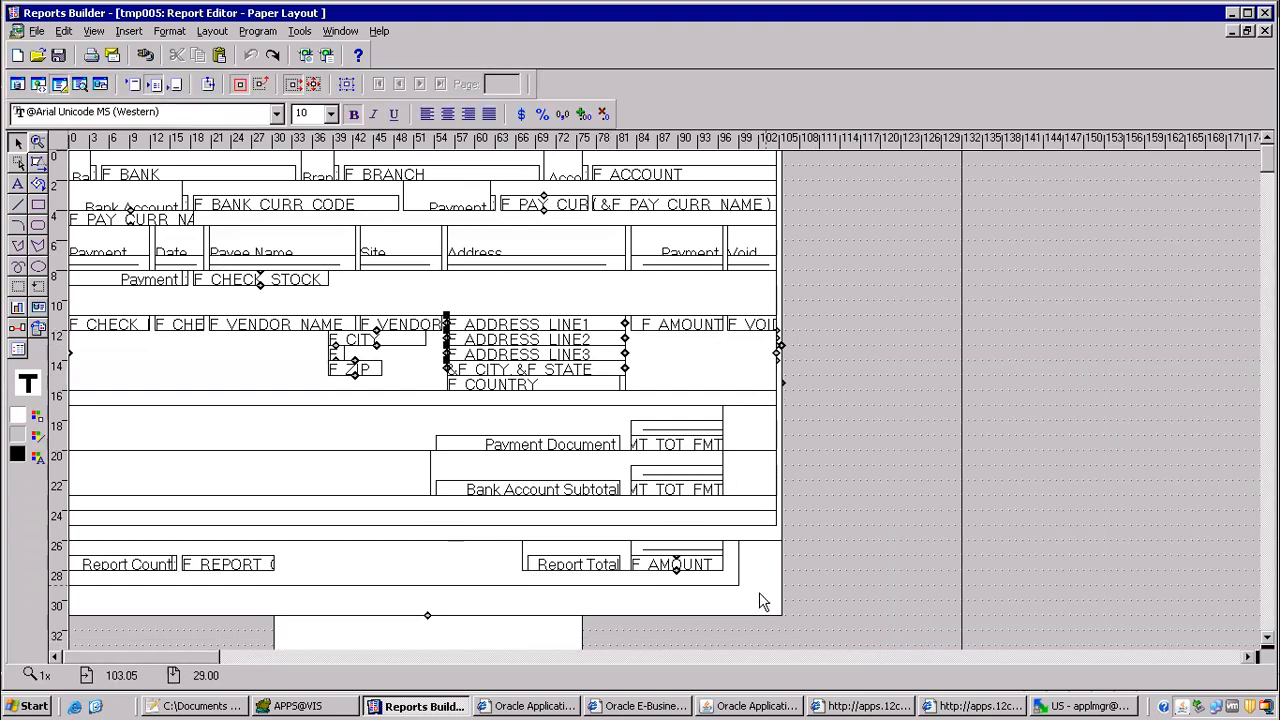
{"action": "left_click", "coordinate": [760, 326]}
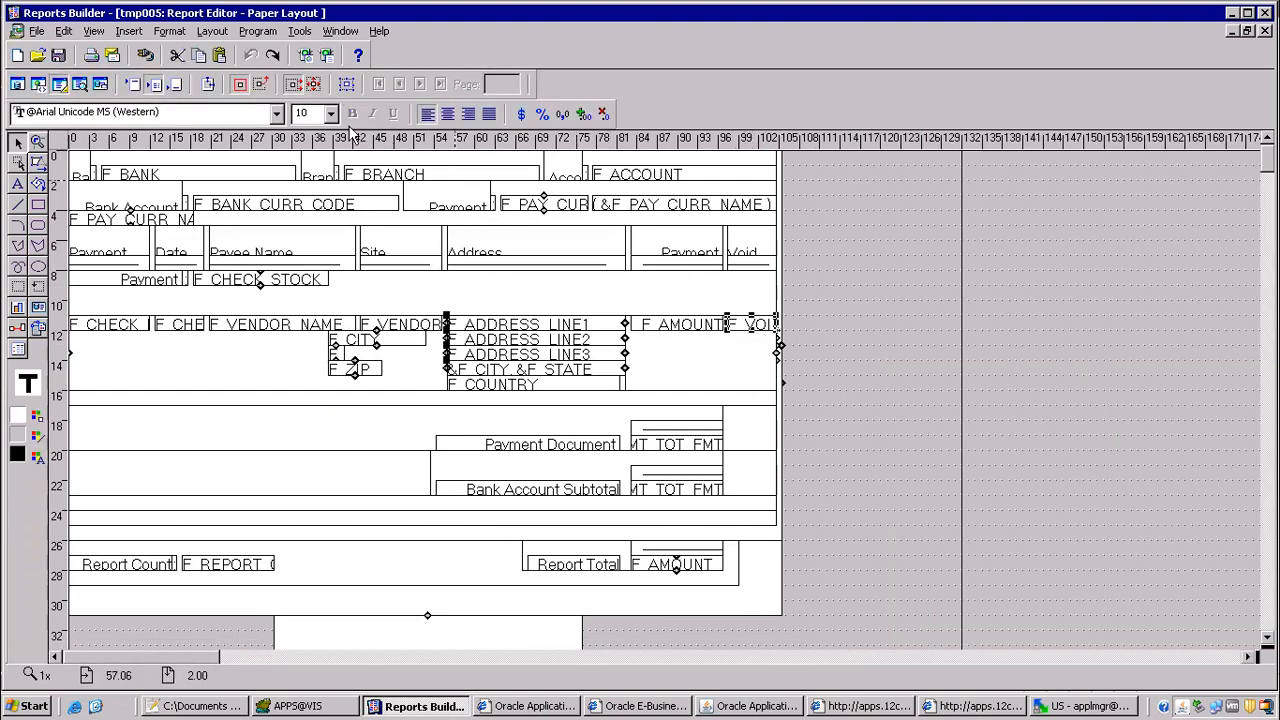
{"action": "left_click", "coordinate": [292, 92]}
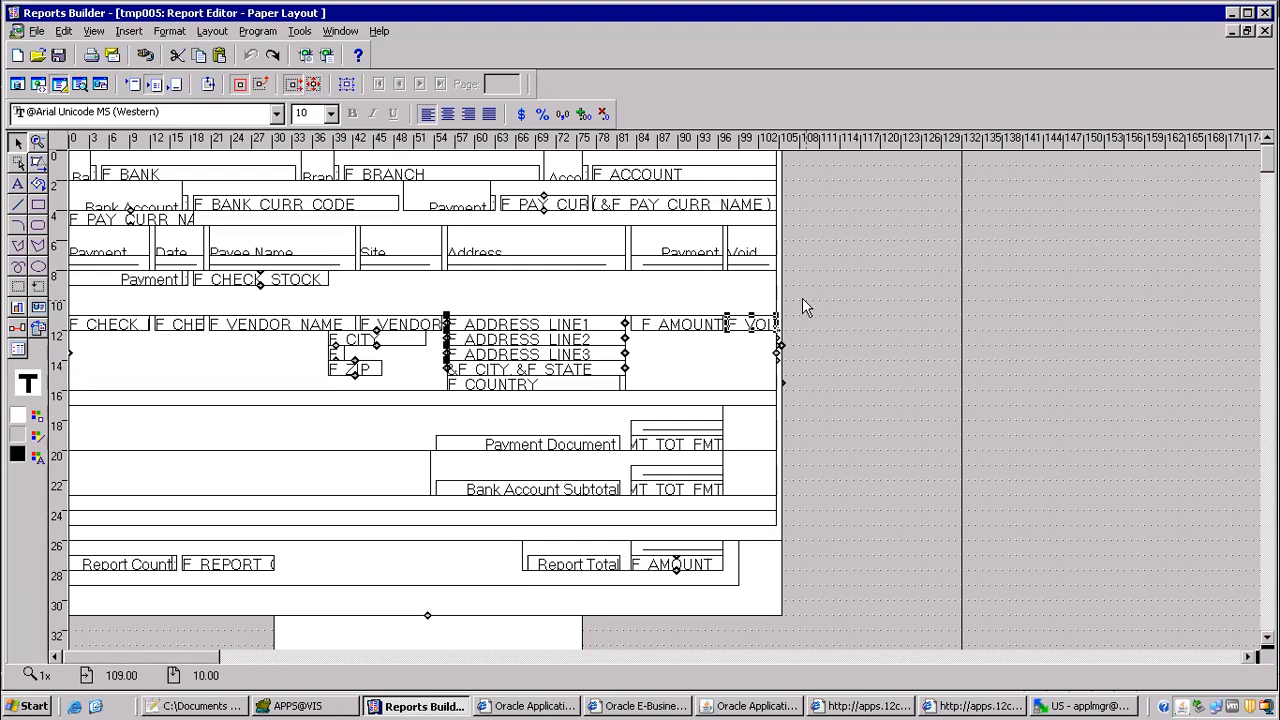
{"action": "key", "text": "Right"}
{"action": "key", "text": "Right"}
{"action": "key", "text": "Right"}
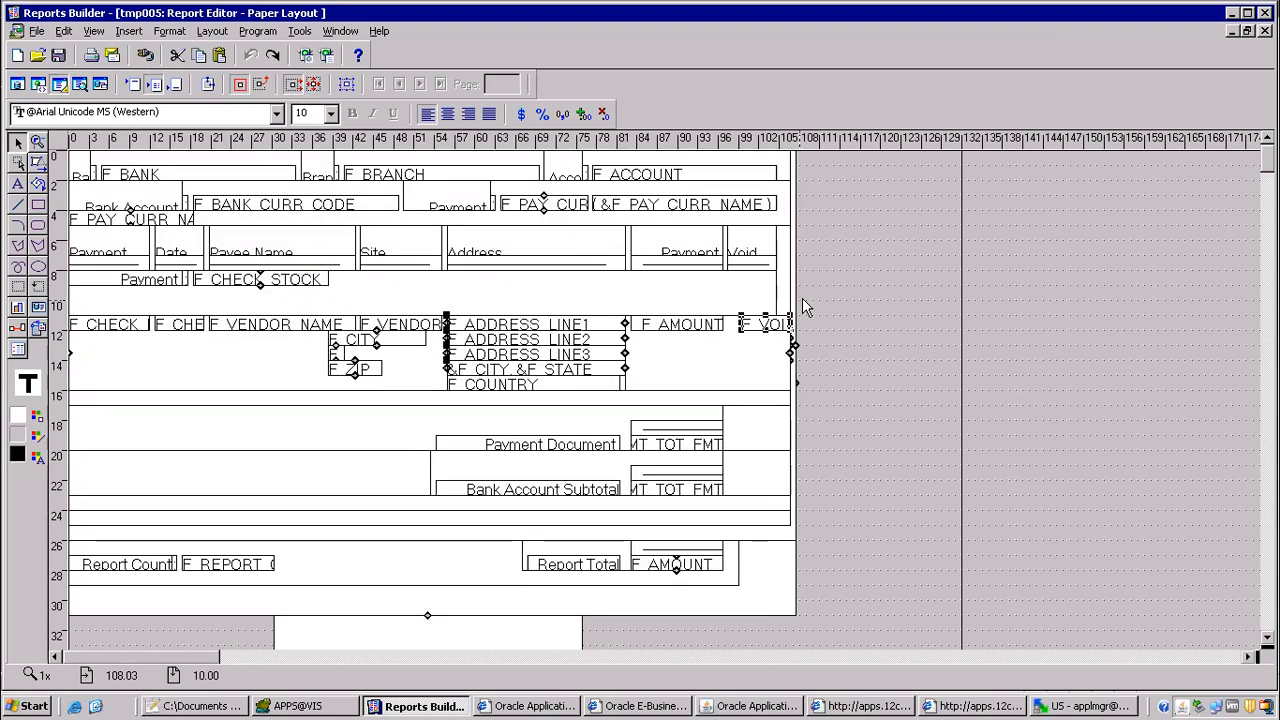
{"action": "key", "text": "Right"}
{"action": "key", "text": "Right"}
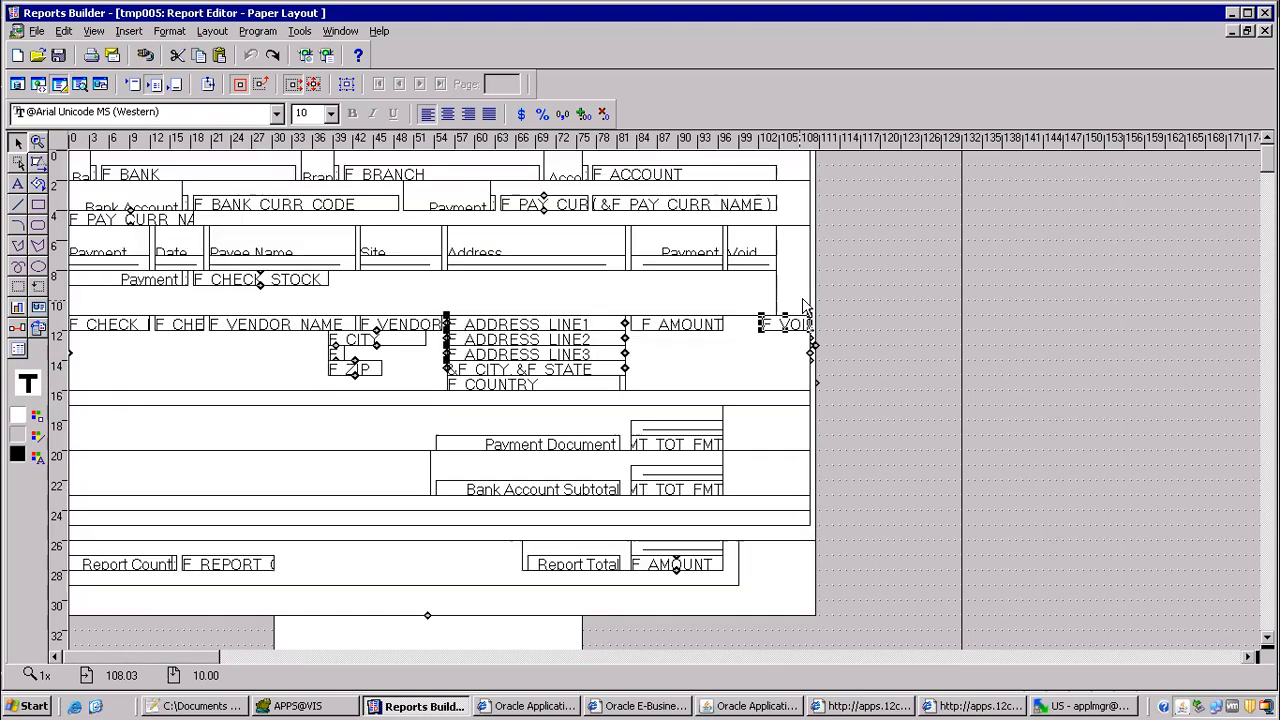
{"action": "key", "text": "Right"}
{"action": "key", "text": "Right"}
{"action": "key", "text": "Right"}
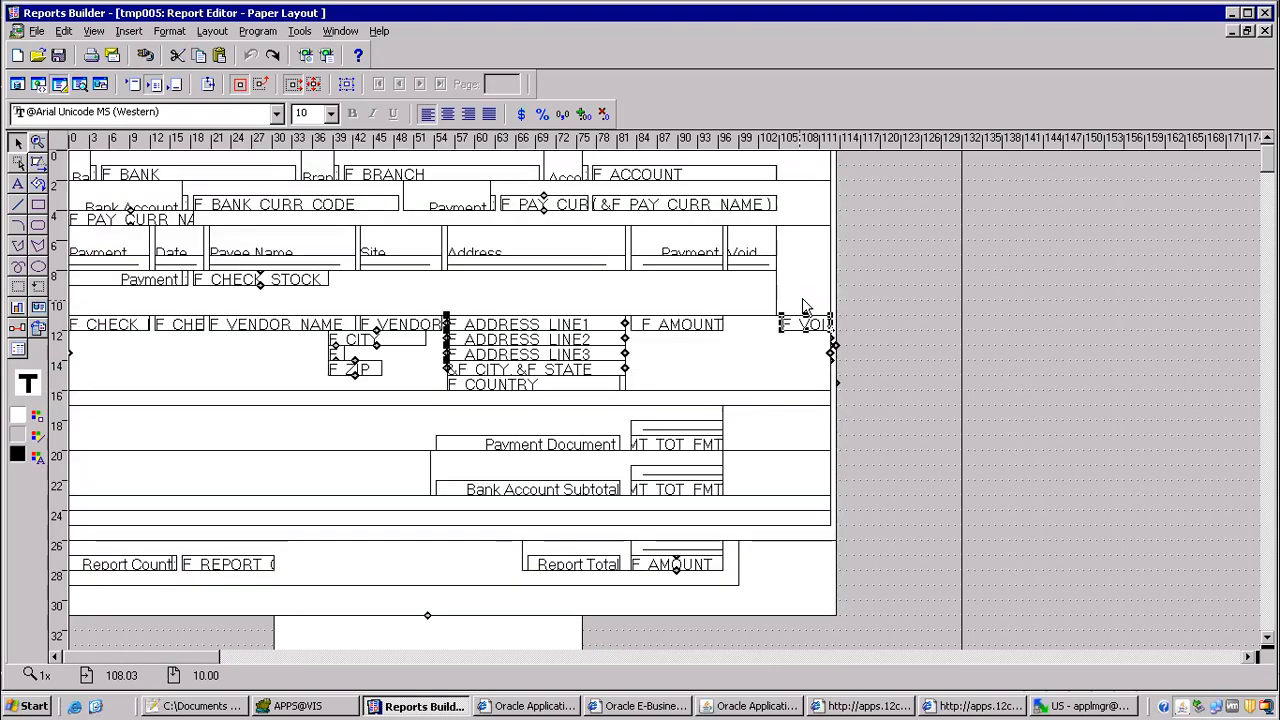
{"action": "key", "text": "Right"}
{"action": "key", "text": "Right"}
{"action": "key", "text": "Right"}
{"action": "key", "text": "Right"}
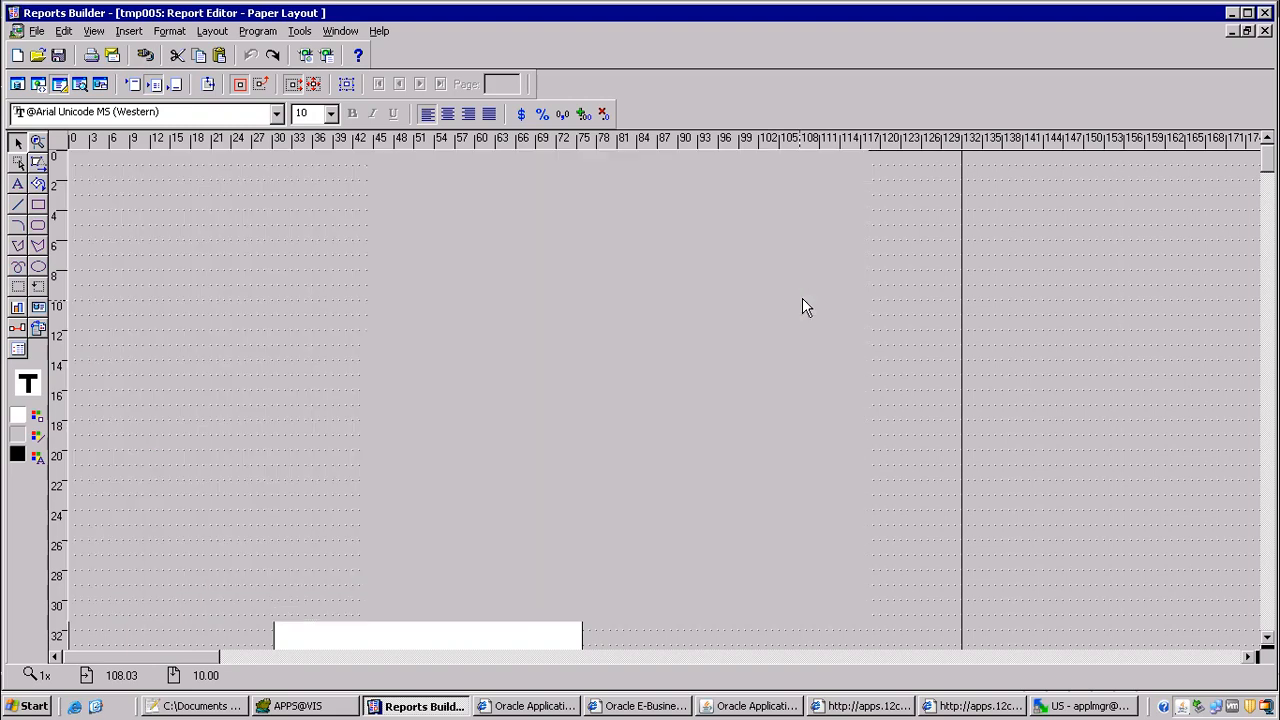
{"action": "key", "text": "Right"}
{"action": "key", "text": "Right"}
{"action": "key", "text": "Right"}
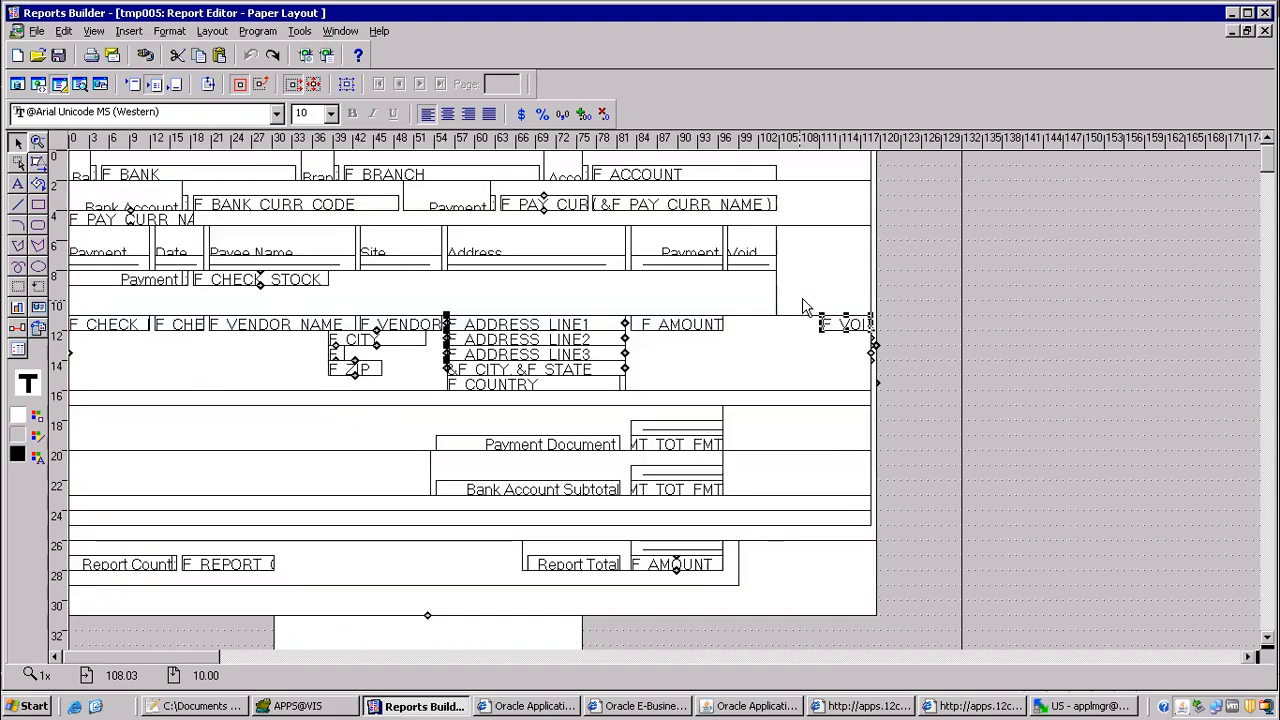
{"action": "key", "text": "Right"}
{"action": "key", "text": "Right"}
{"action": "key", "text": "Right"}
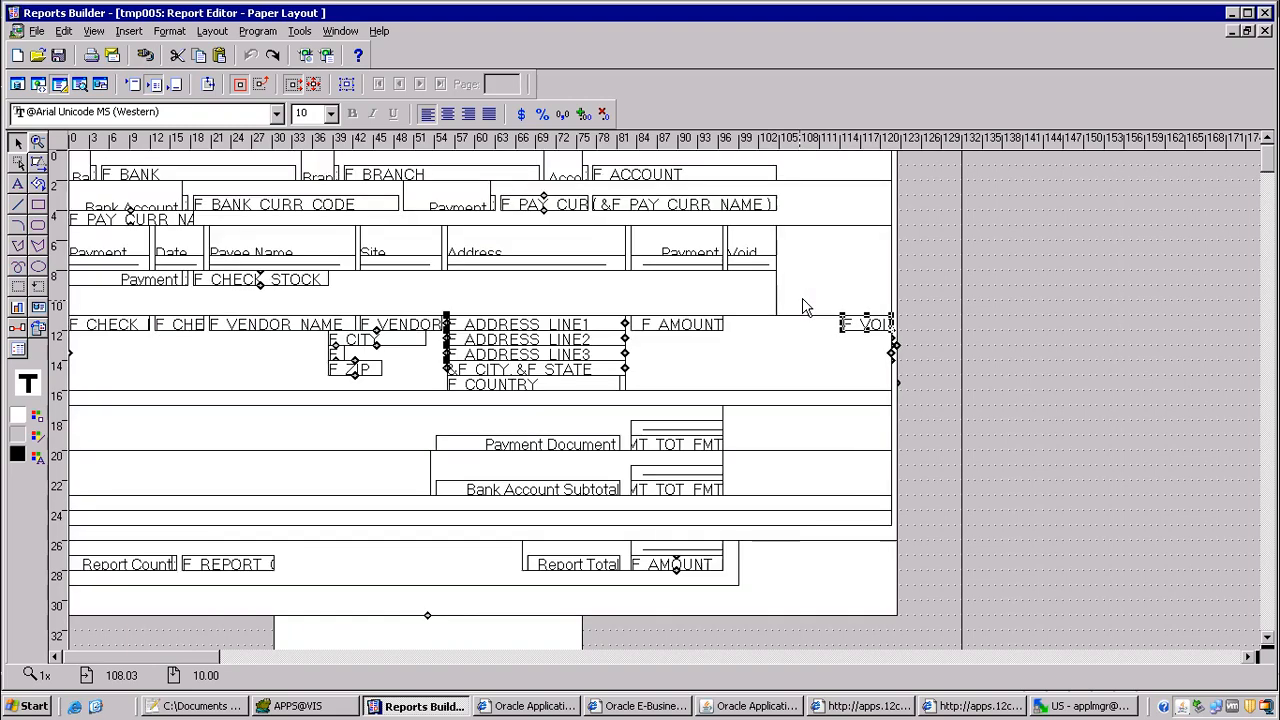
{"action": "key", "text": "Right"}
{"action": "key", "text": "Right"}
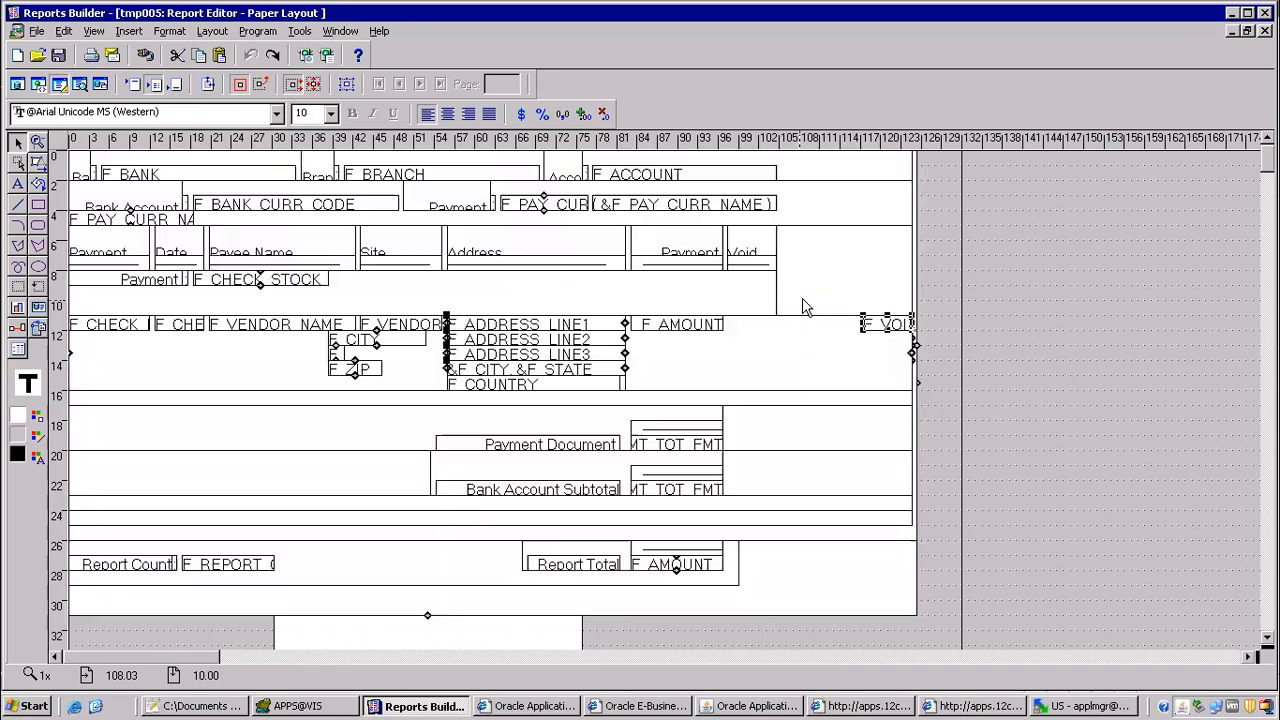
{"action": "key", "text": "Right"}
{"action": "key", "text": "Right"}
{"action": "key", "text": "Right"}
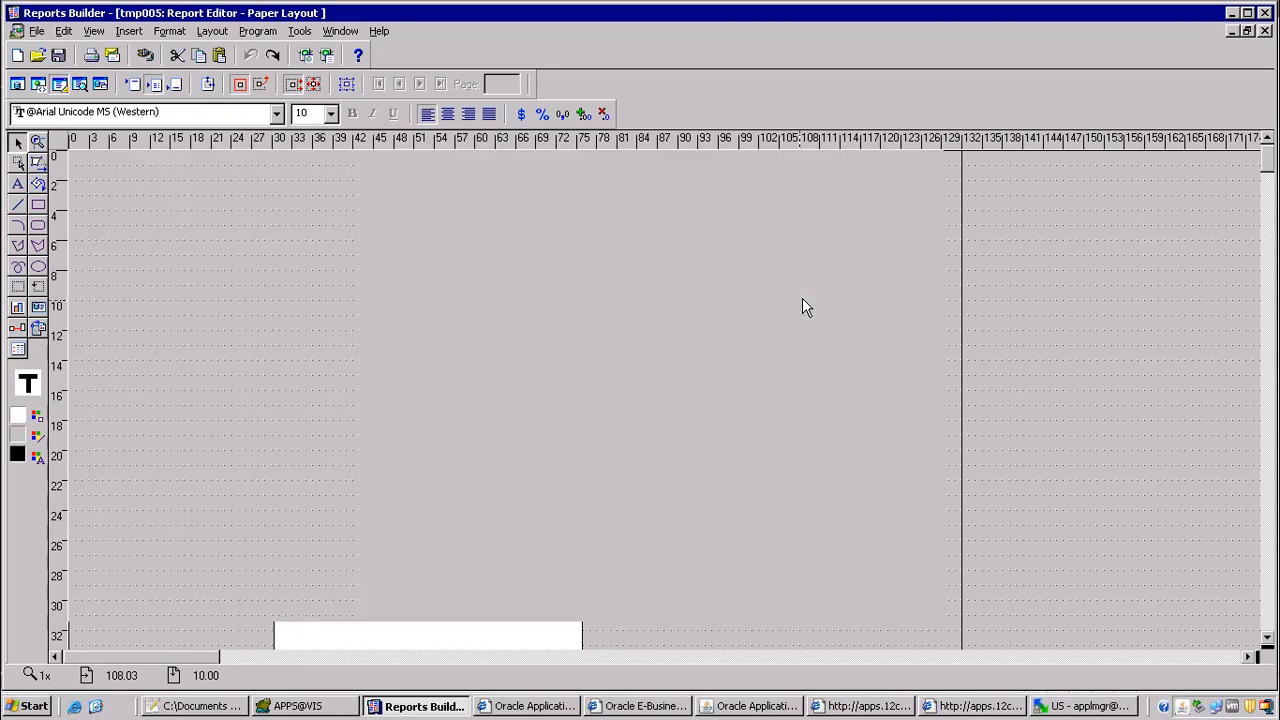
{"action": "key", "text": "Right"}
{"action": "key", "text": "Right"}
{"action": "key", "text": "Right"}
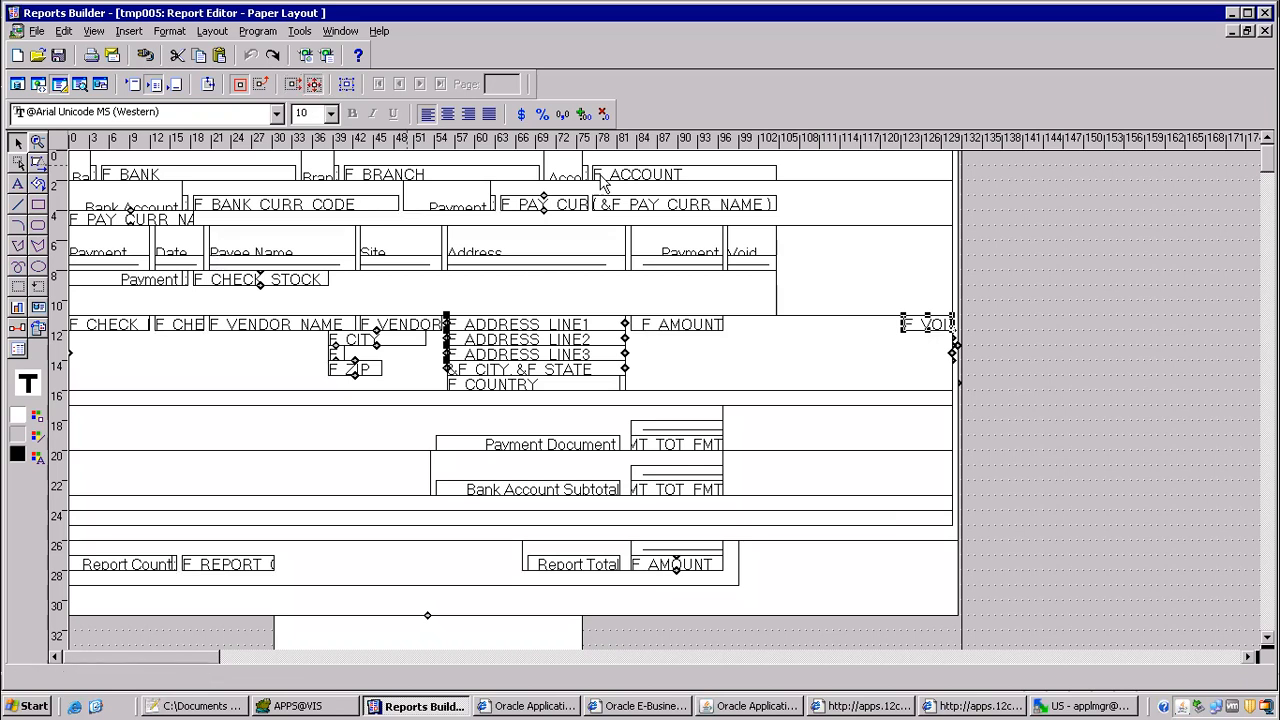
Step: Move the void field back beside F_AMOUNT and widen the column-heading frame to about 130 on the ruler
{"action": "left_click", "coordinate": [1012, 345]}
{"action": "left_click_drag", "start_coordinate": [935, 330], "coordinate": [752, 332]}
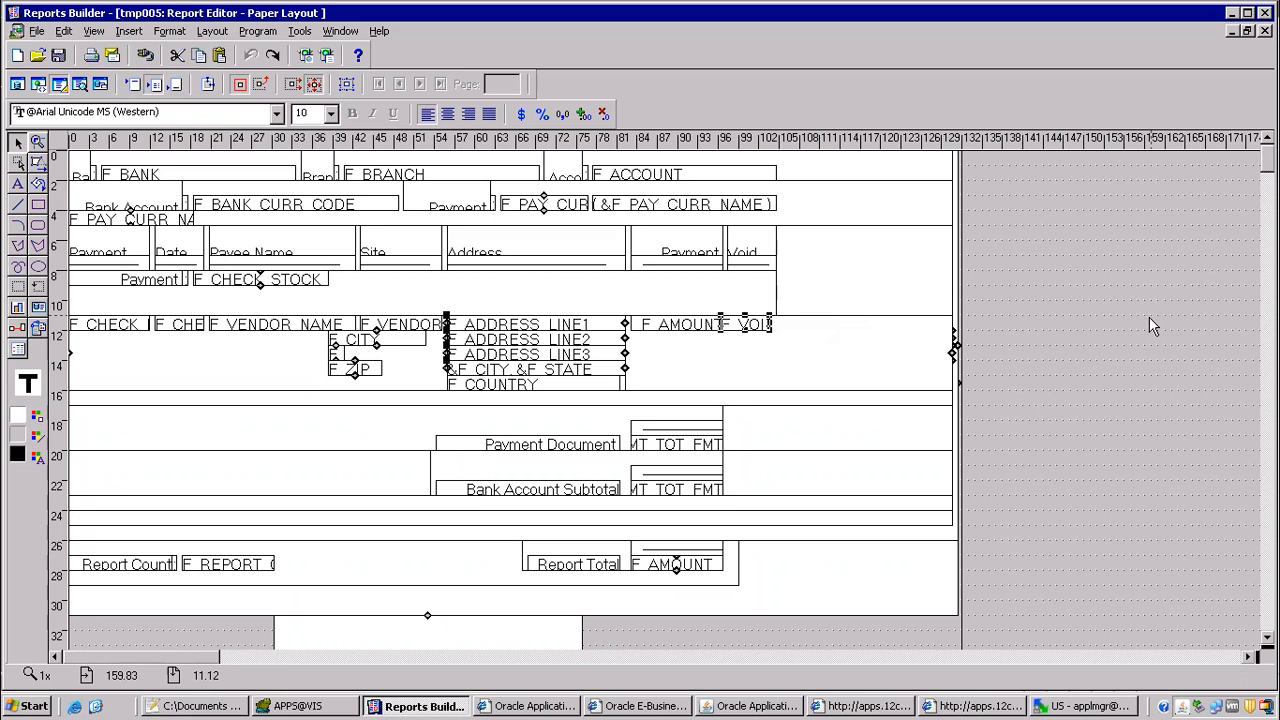
{"action": "left_click", "coordinate": [762, 310]}
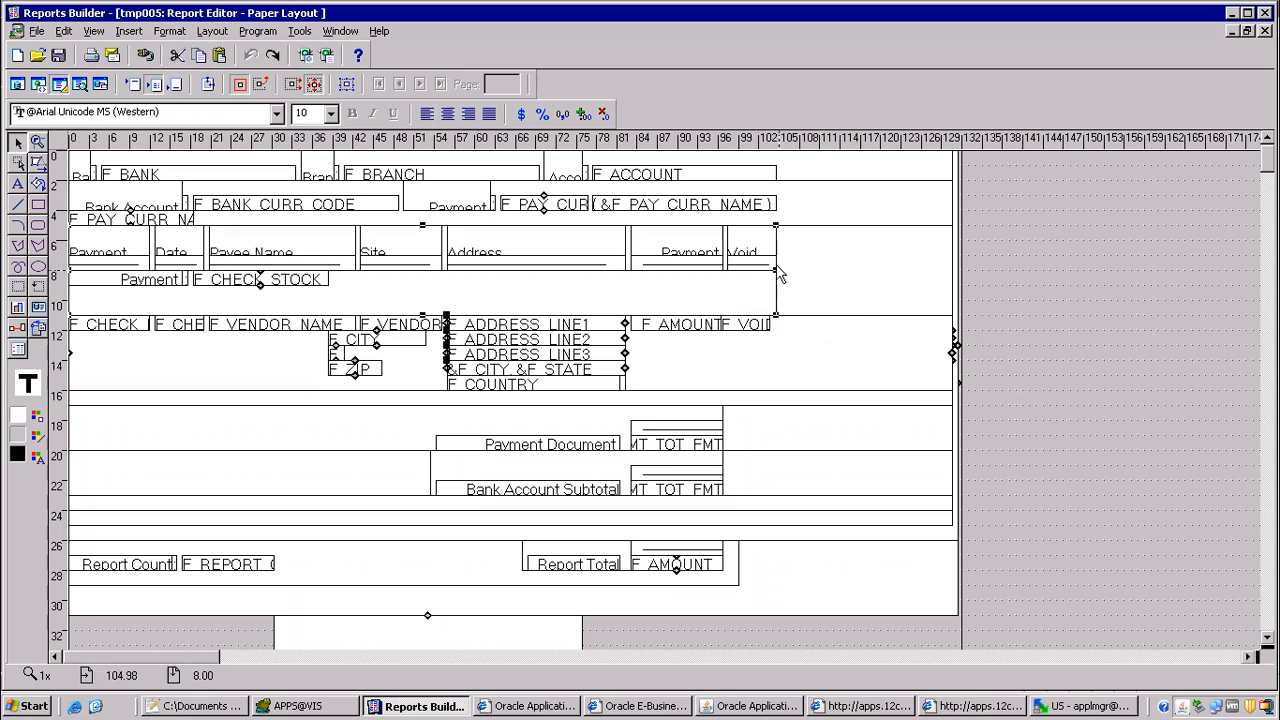
{"action": "left_click_drag", "start_coordinate": [778, 276], "coordinate": [948, 281]}
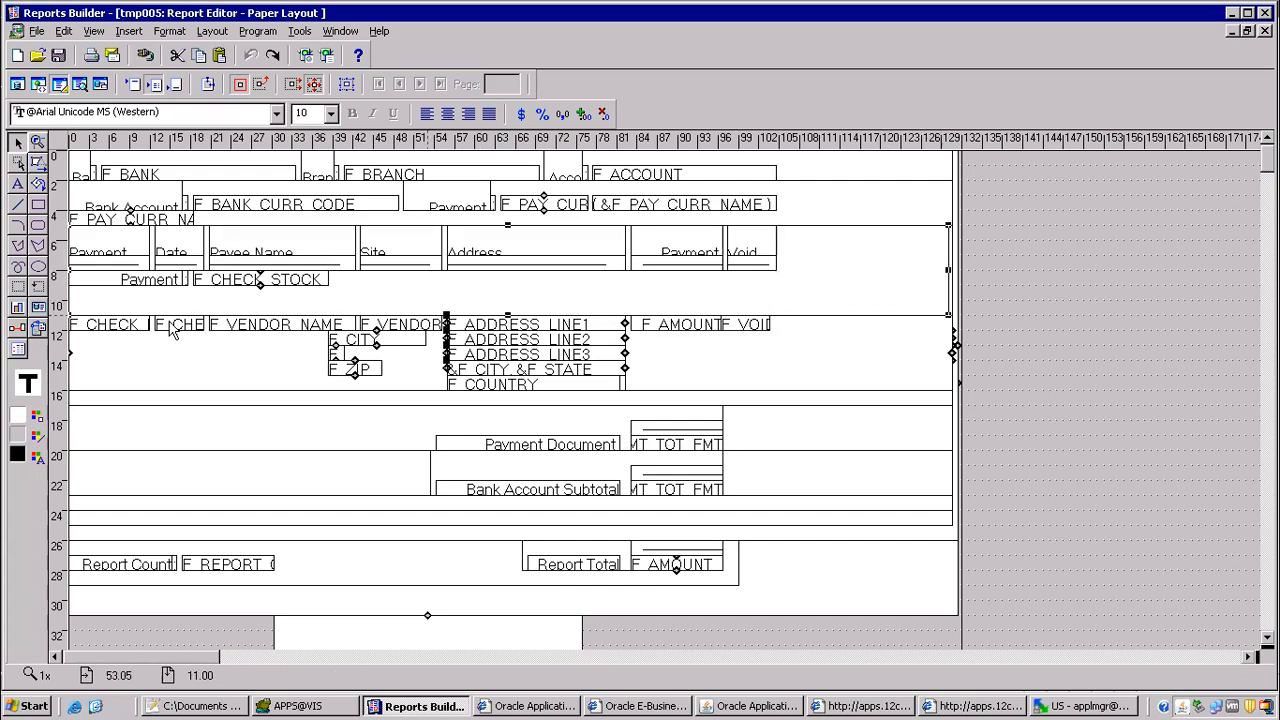
Step: Add the text label Void Reason beside the Void heading, spanning about 105 to 129 on the ruler, and extend its box downward
{"action": "left_click", "coordinate": [17, 184]}
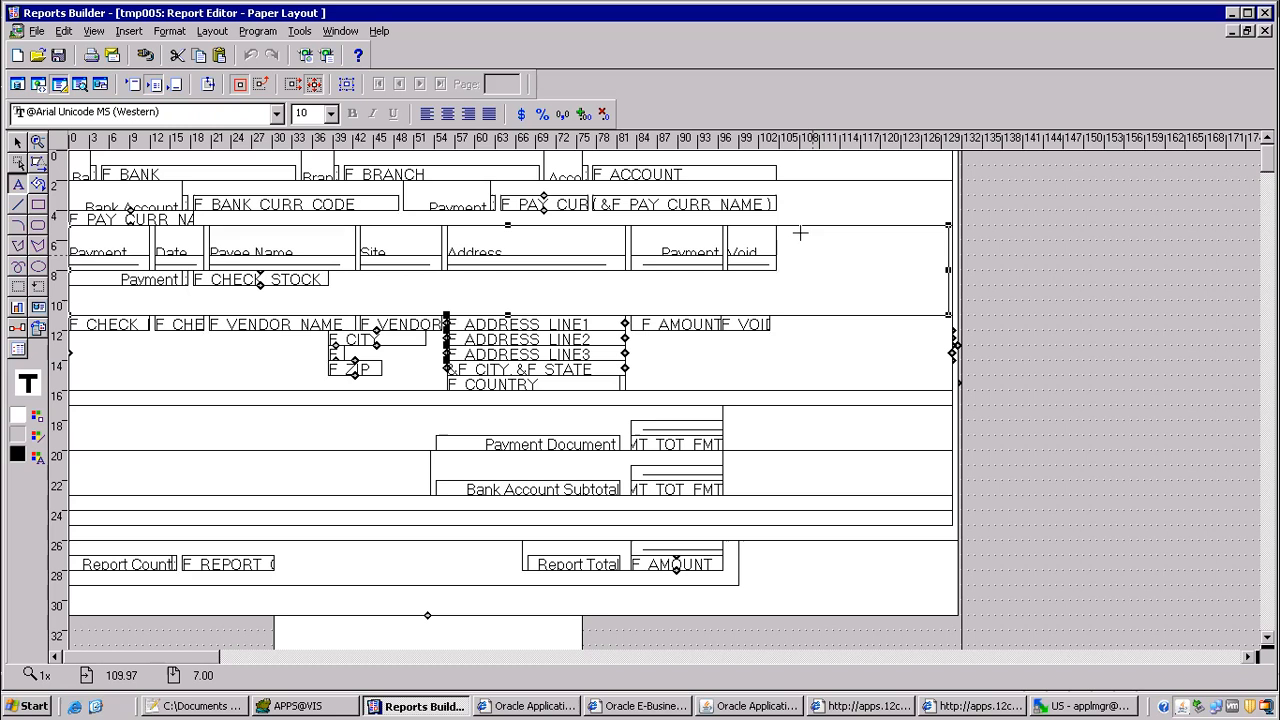
{"action": "left_click_drag", "start_coordinate": [779, 234], "coordinate": [940, 270]}
{"action": "type", "text": "Void rEas"}
{"action": "key", "text": "BackSpace"}
{"action": "key", "text": "BackSpace"}
{"action": "key", "text": "BackSpace"}
{"action": "key", "text": "BackSpace"}
{"action": "key", "text": "BackSpace"}
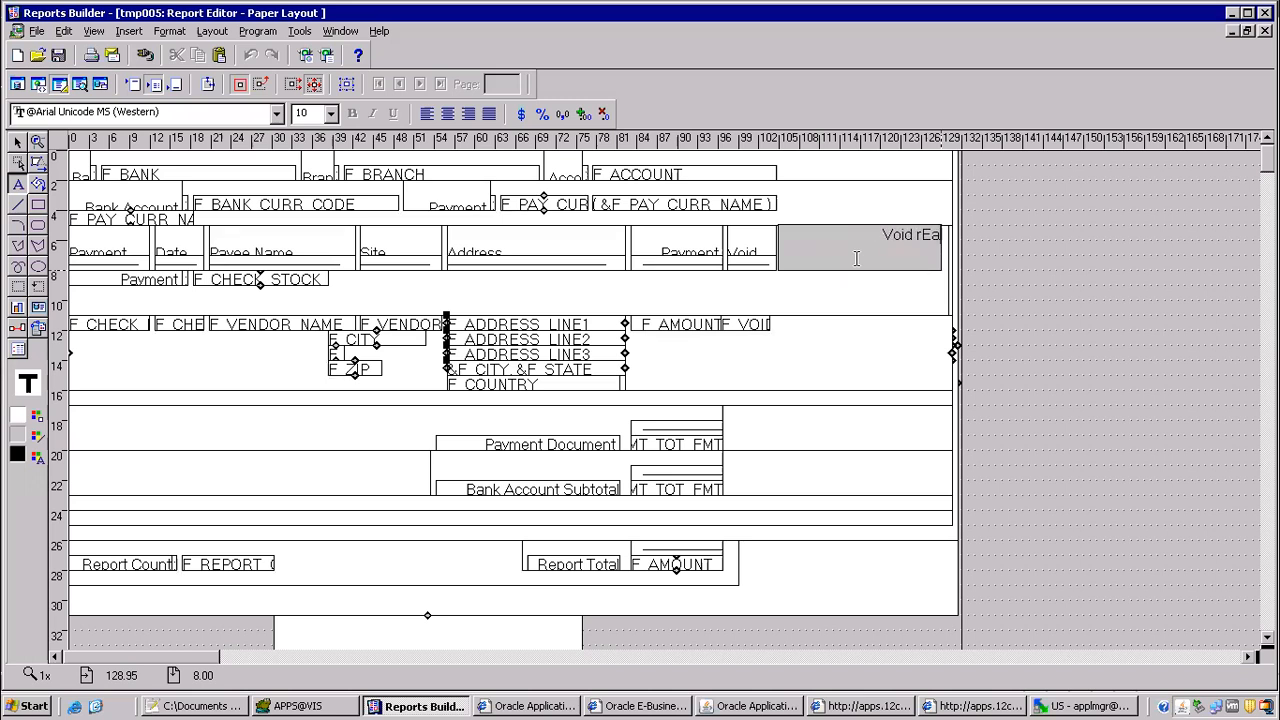
{"action": "type", "text": "Reason"}
{"action": "left_click", "coordinate": [845, 305]}
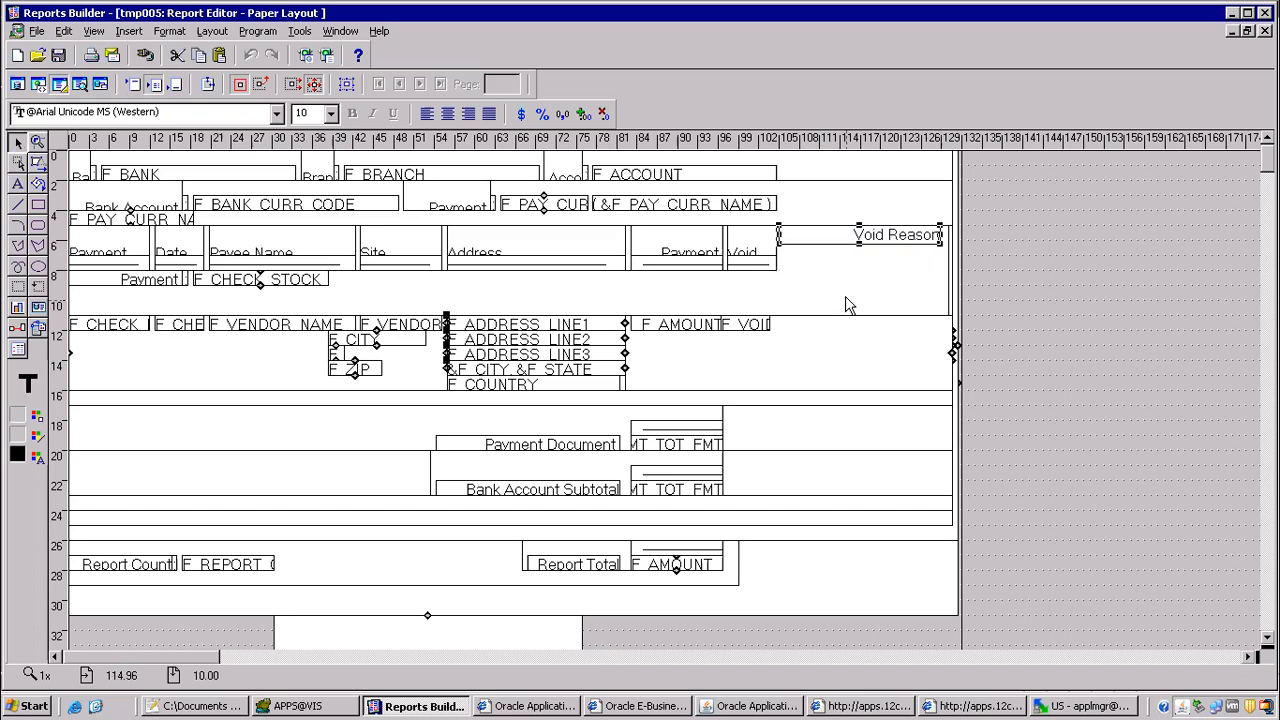
{"action": "left_click_drag", "start_coordinate": [858, 243], "coordinate": [858, 257]}
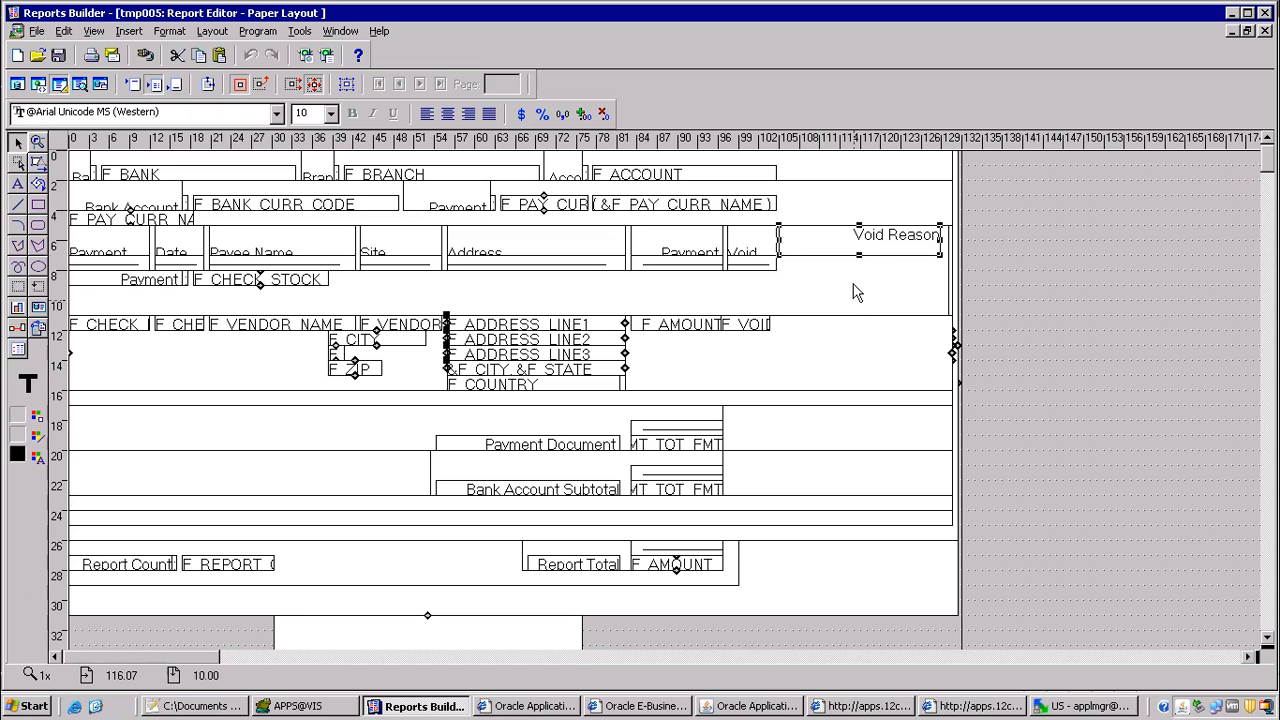
Step: Duplicate the underline of the Void heading, place the copy beneath Void Reason and widen its box to about 129 on the ruler
{"action": "left_click", "coordinate": [755, 266]}
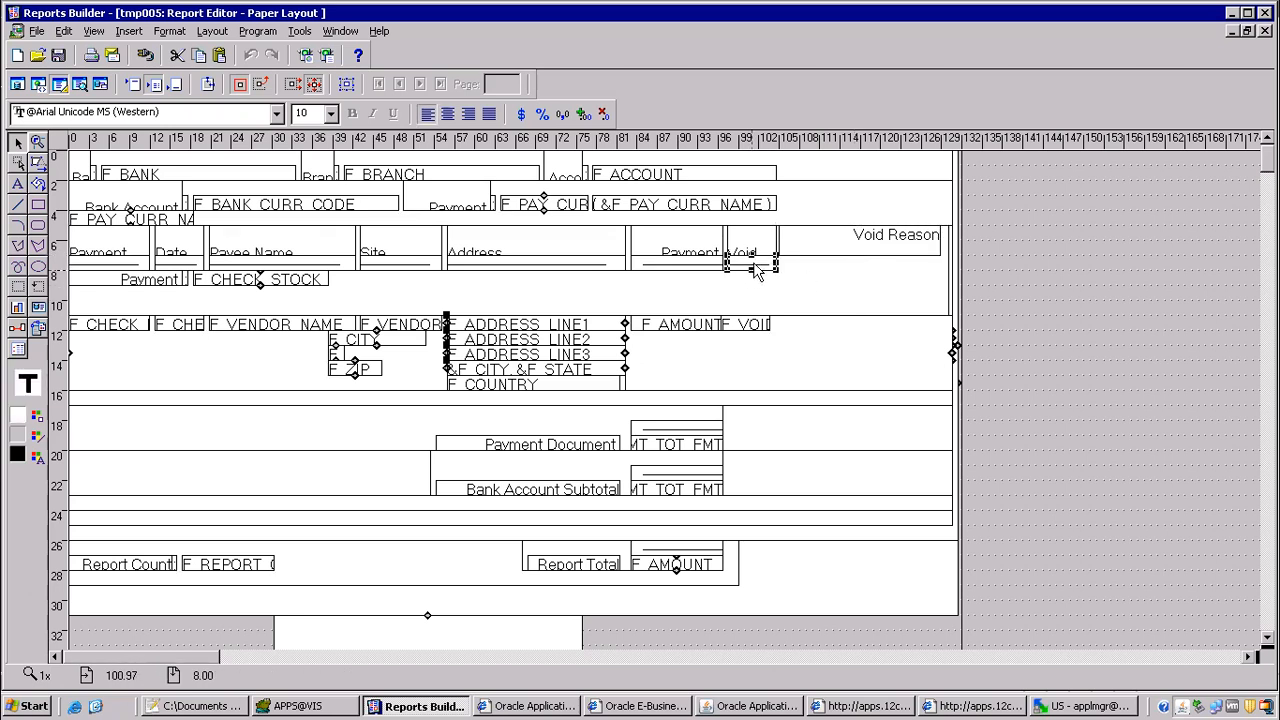
{"action": "left_click_drag", "start_coordinate": [756, 268], "coordinate": [794, 276]}
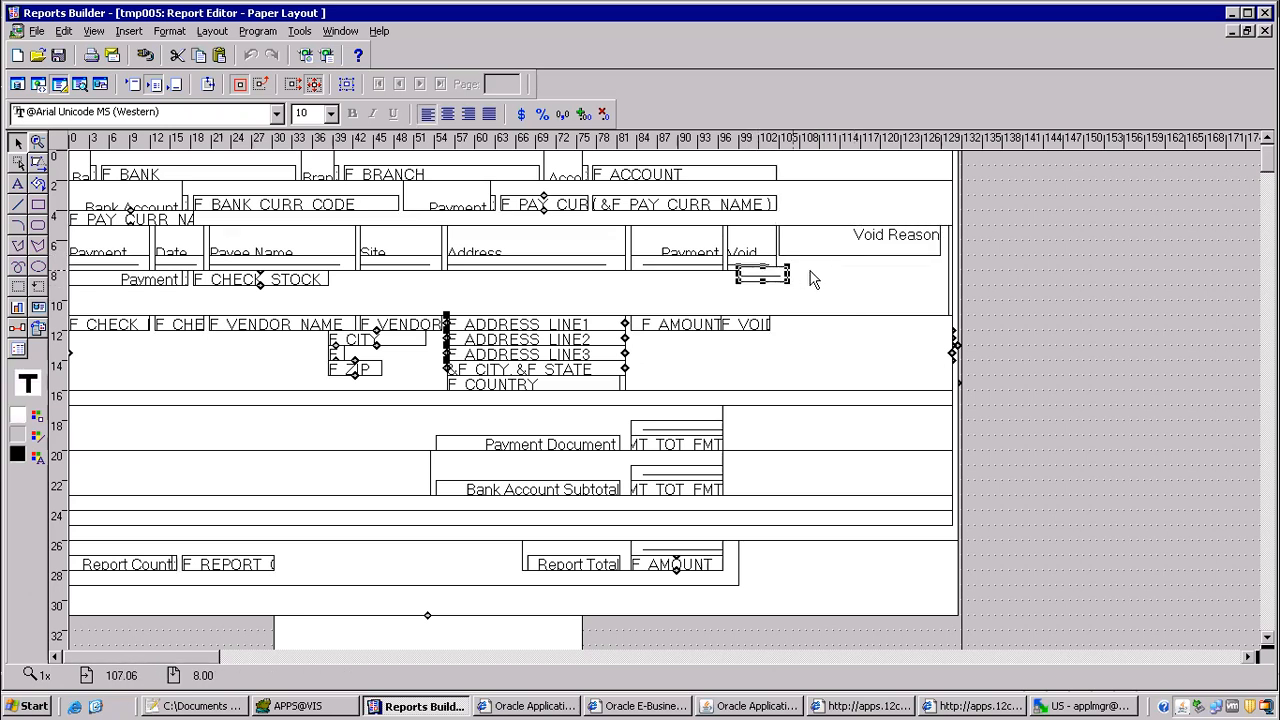
{"action": "key", "text": "Up"}
{"action": "key", "text": "Down"}
{"action": "key", "text": "Right"}
{"action": "key", "text": "Right"}
{"action": "key", "text": "Right"}
{"action": "key", "text": "Right"}
{"action": "key", "text": "Right"}
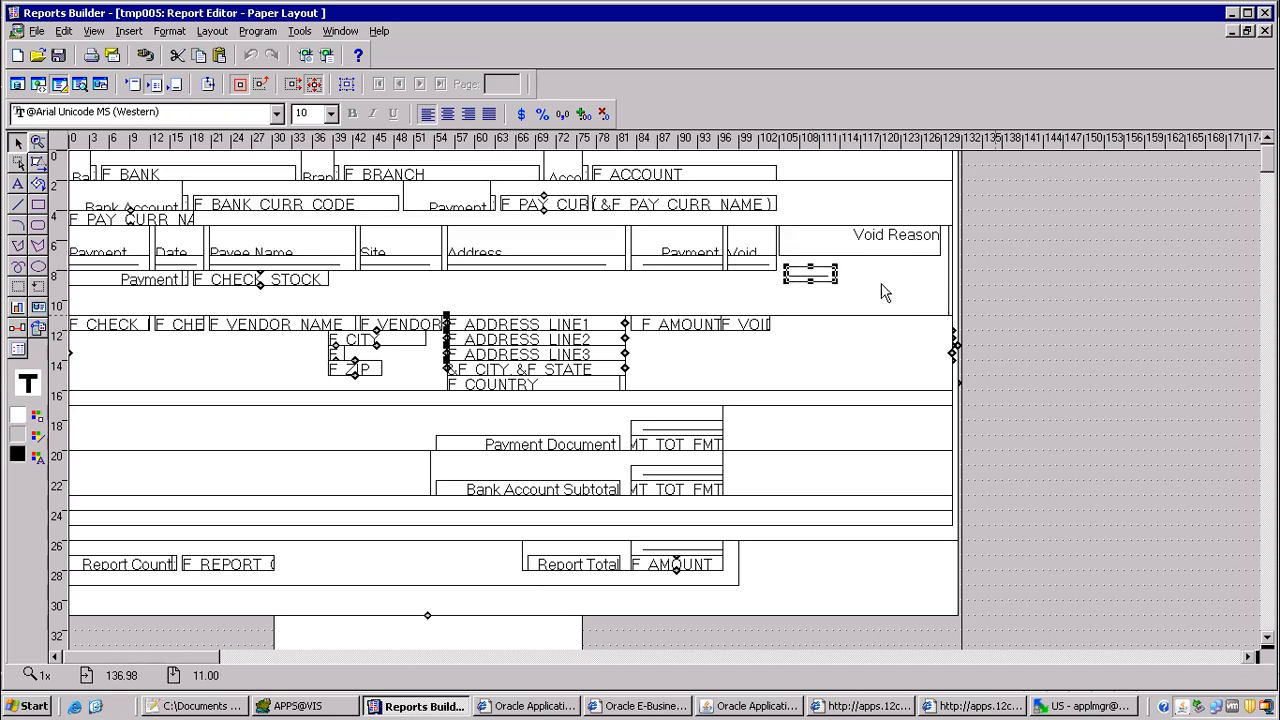
{"action": "left_click_drag", "start_coordinate": [834, 274], "coordinate": [942, 273]}
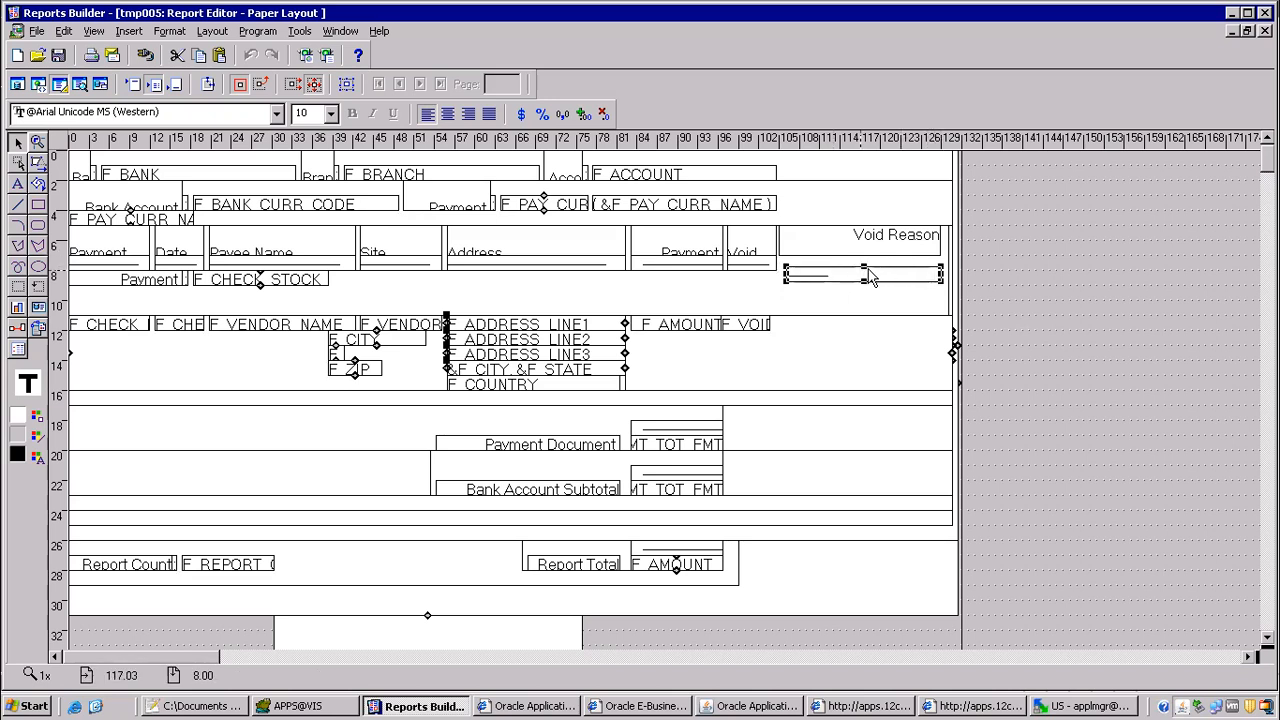
{"action": "mouse_move", "coordinate": [865, 268]}
{"action": "left_mouse_down"}
{"action": "mouse_move", "coordinate": [864, 255]}
{"action": "mouse_move", "coordinate": [862, 284]}
{"action": "mouse_move", "coordinate": [862, 270]}
{"action": "left_mouse_up"}
Step: Lengthen the underline beneath Void Reason by adding more dashes to its text
{"action": "left_click", "coordinate": [829, 262]}
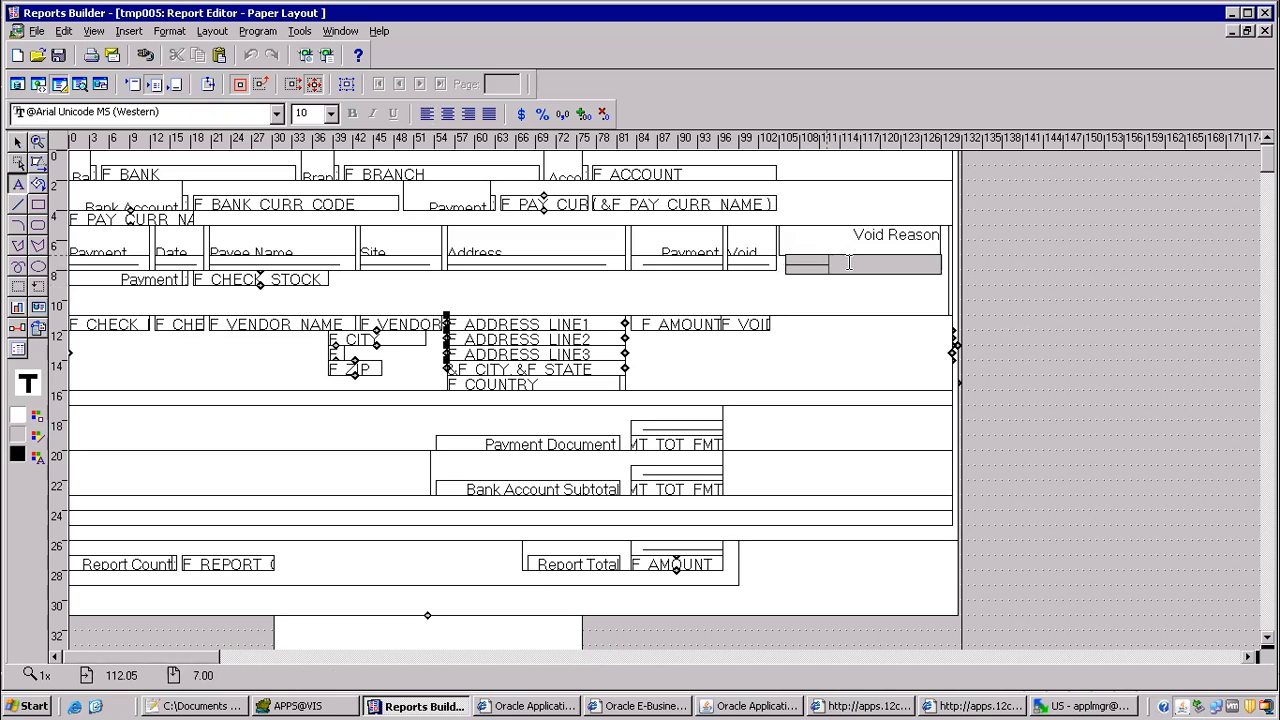
{"action": "type", "text": "----------"}
{"action": "left_click", "coordinate": [836, 342]}
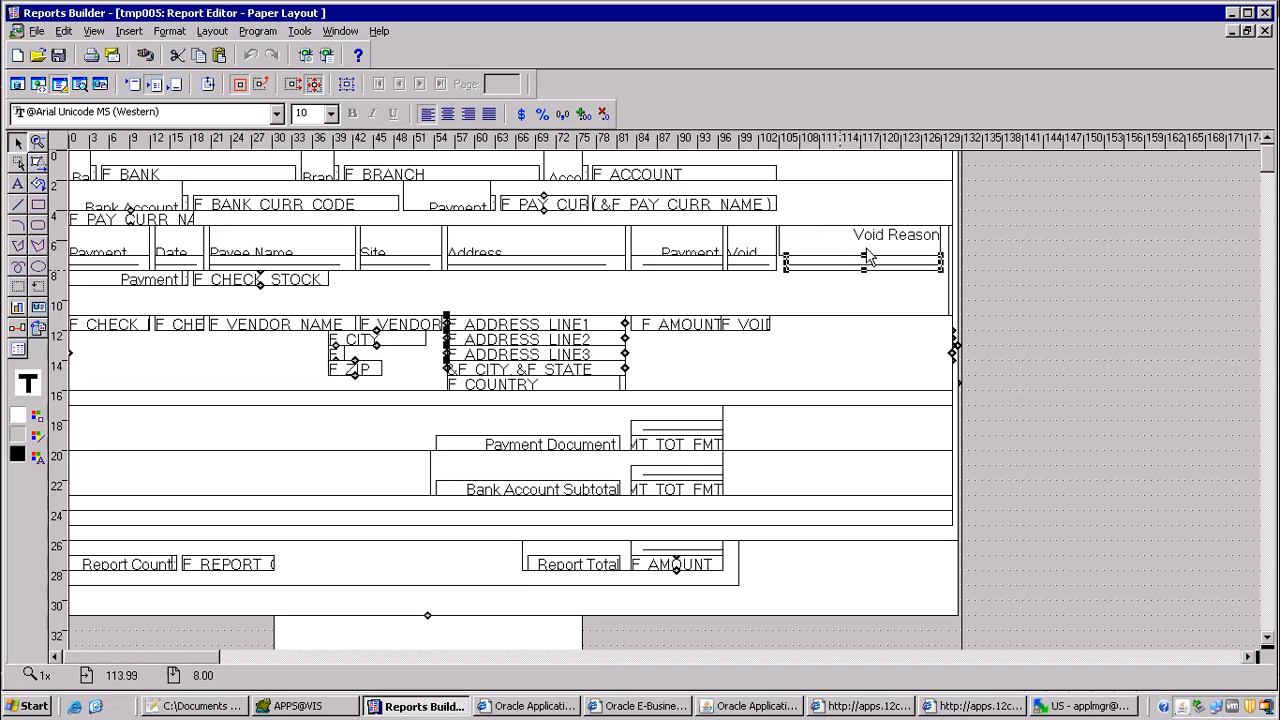
Step: Add a new field beside F_VOID in the check detail row, spanning about 103 to 129 on the ruler
{"action": "left_click", "coordinate": [742, 326]}
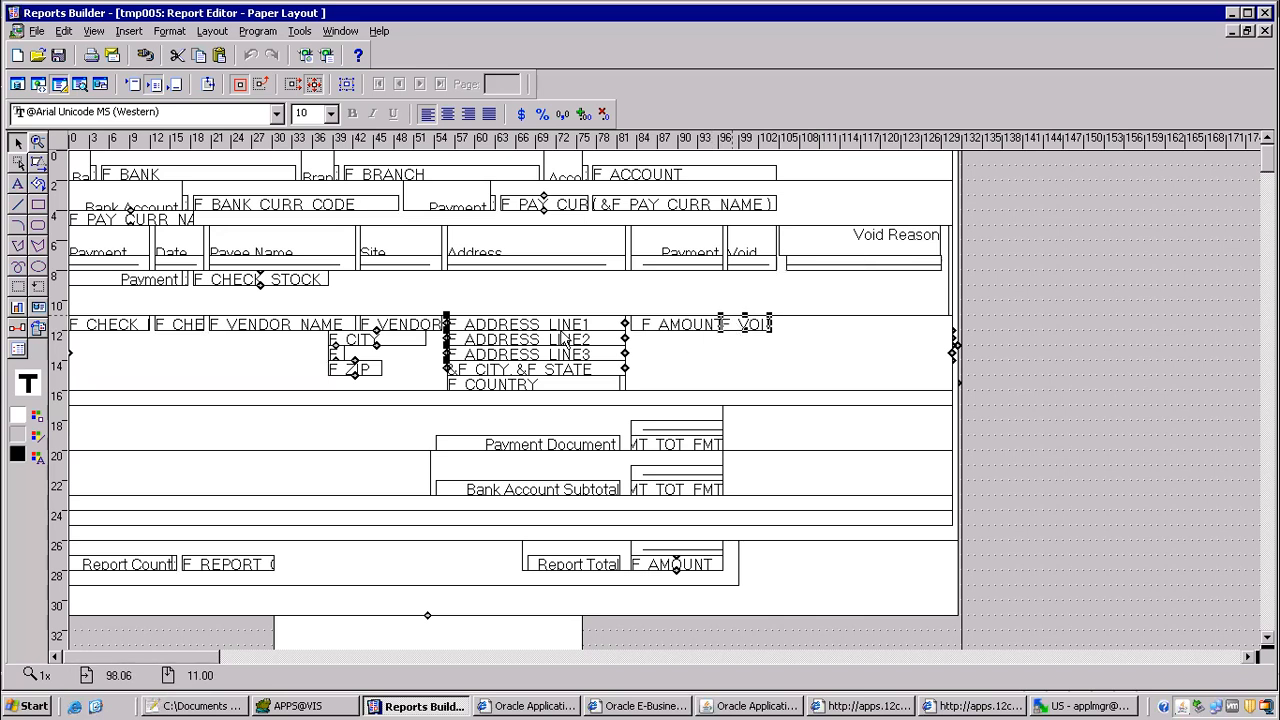
{"action": "left_click", "coordinate": [38, 307]}
{"action": "left_click_drag", "start_coordinate": [770, 316], "coordinate": [948, 324]}
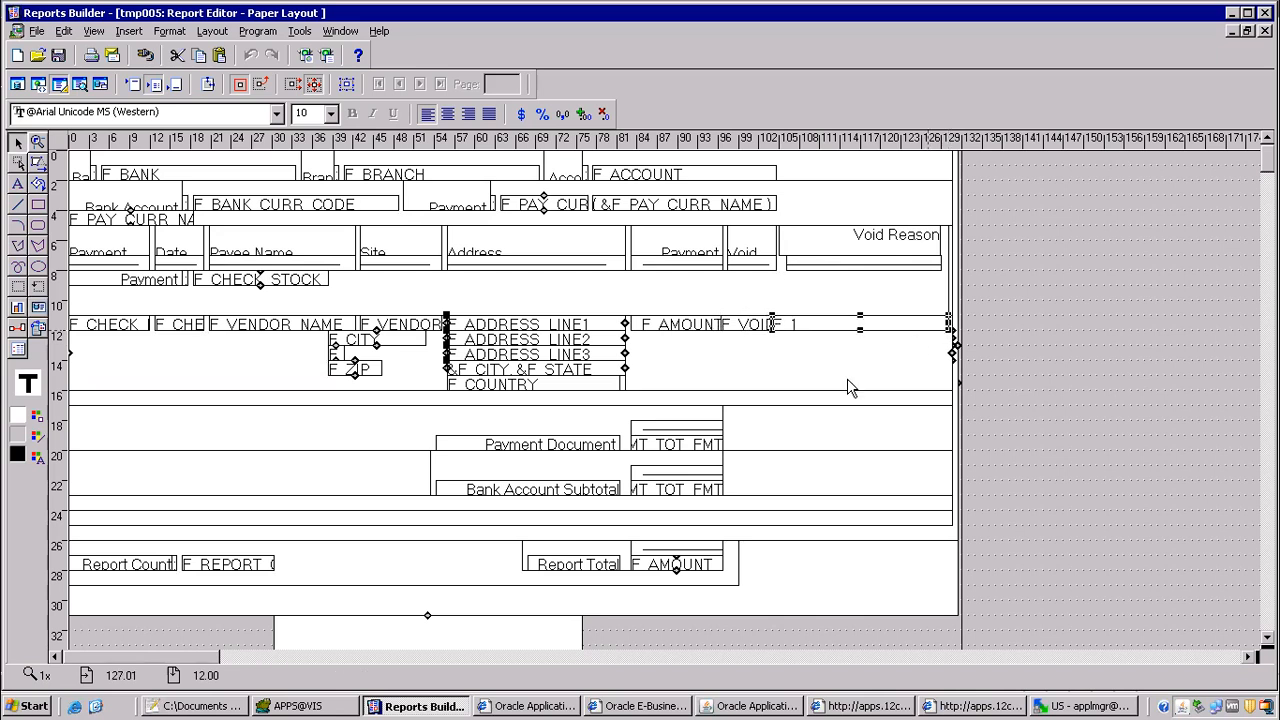
Step: Look through the source columns available for the new field beside F_VOID
{"action": "double_click", "coordinate": [852, 328]}
{"action": "left_click", "coordinate": [219, 210]}
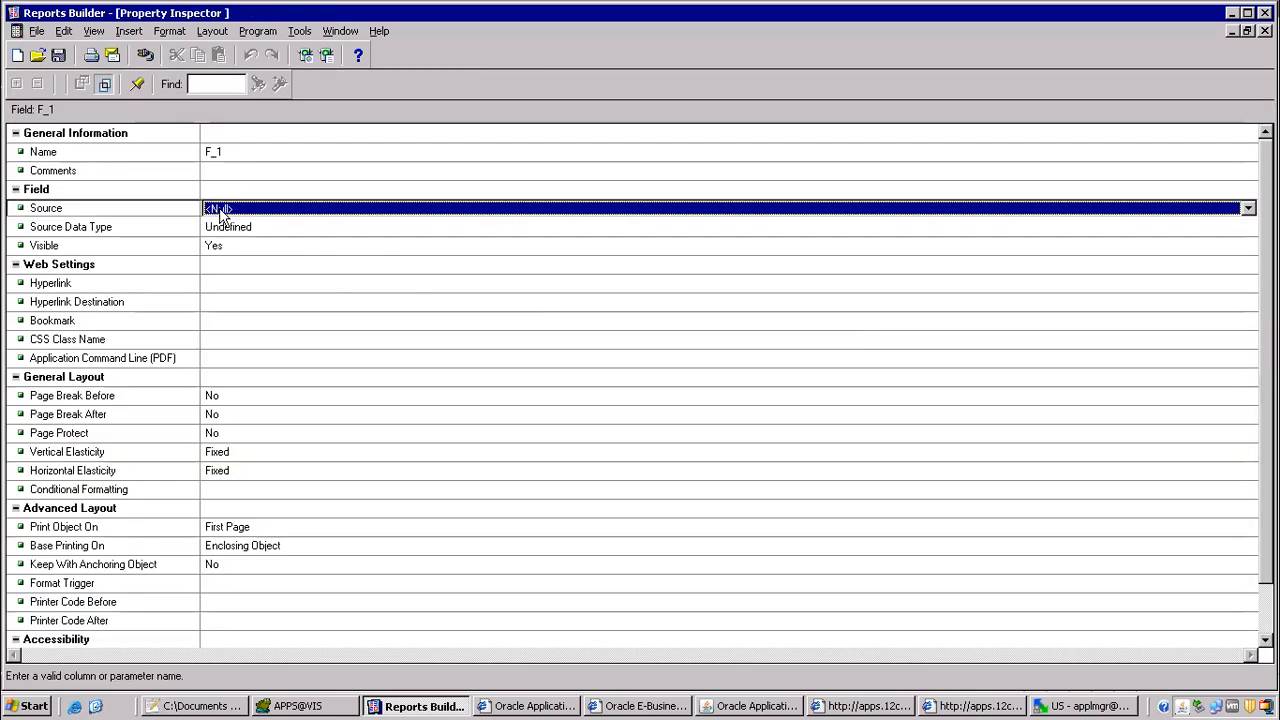
{"action": "left_click", "coordinate": [219, 212]}
{"action": "scroll", "coordinate": [280, 300], "scroll_direction": "down", "scroll_amount": 10}
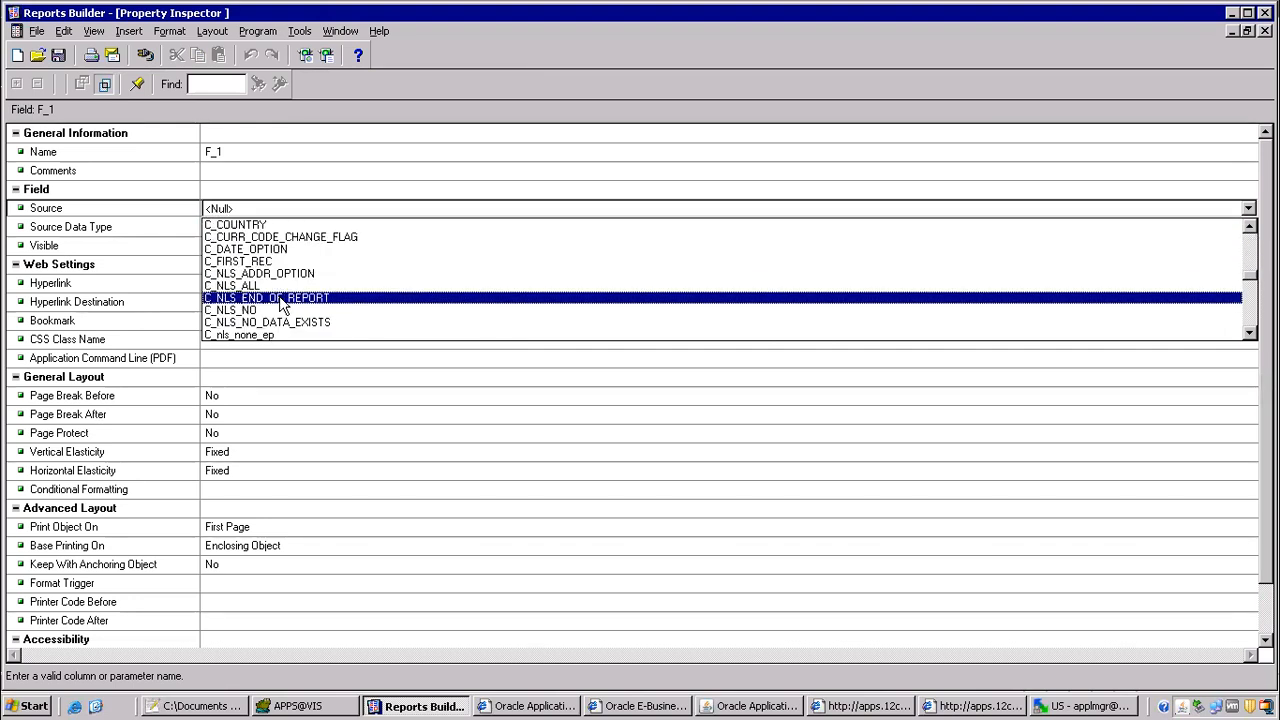
{"action": "scroll", "coordinate": [283, 310], "scroll_direction": "down", "scroll_amount": 12}
{"action": "scroll", "coordinate": [278, 260], "scroll_direction": "up", "scroll_amount": 8}
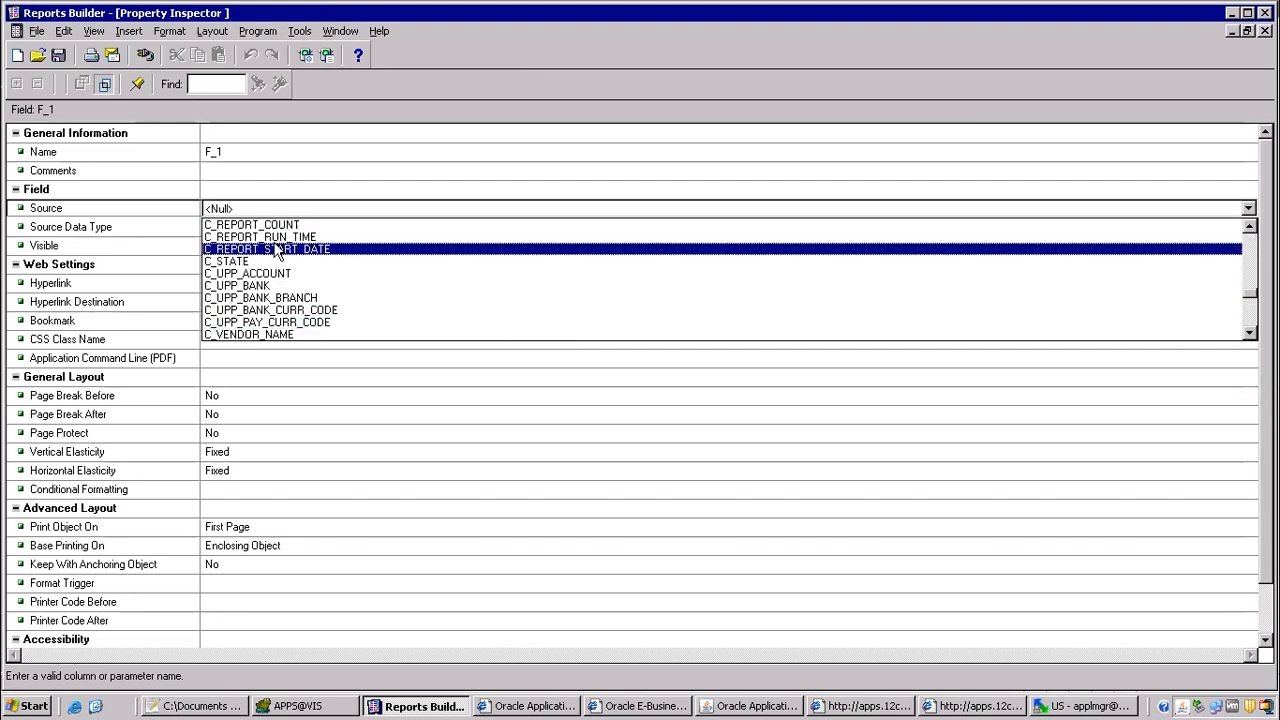
{"action": "left_click", "coordinate": [265, 200]}
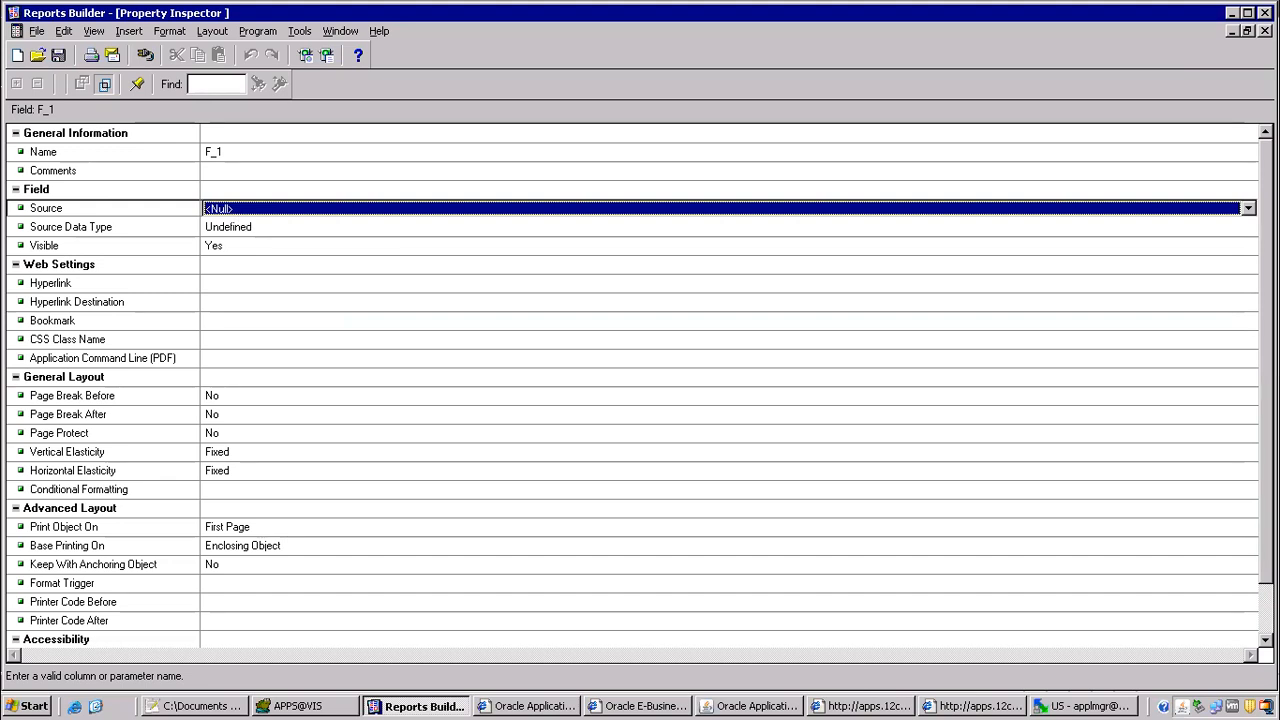
{"action": "left_click", "coordinate": [1264, 31]}
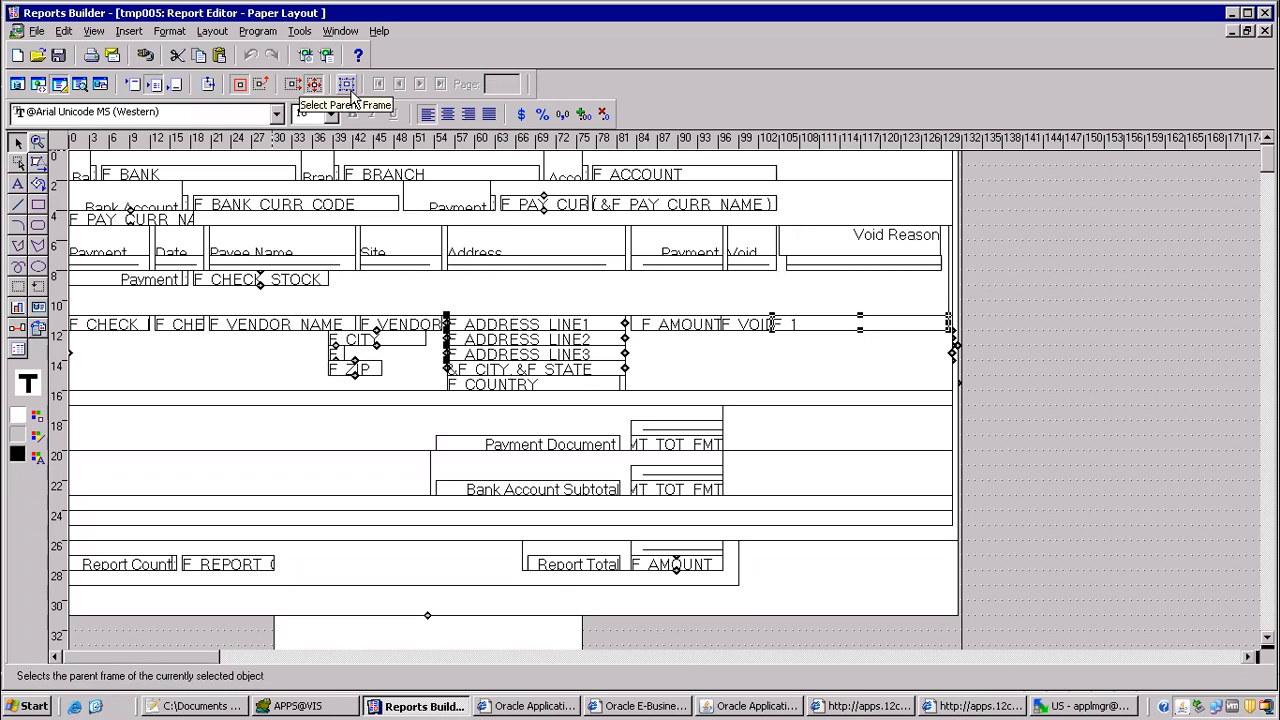
Step: Check which data group feeds the repeating frame that encloses the new field
{"action": "left_click", "coordinate": [346, 92]}
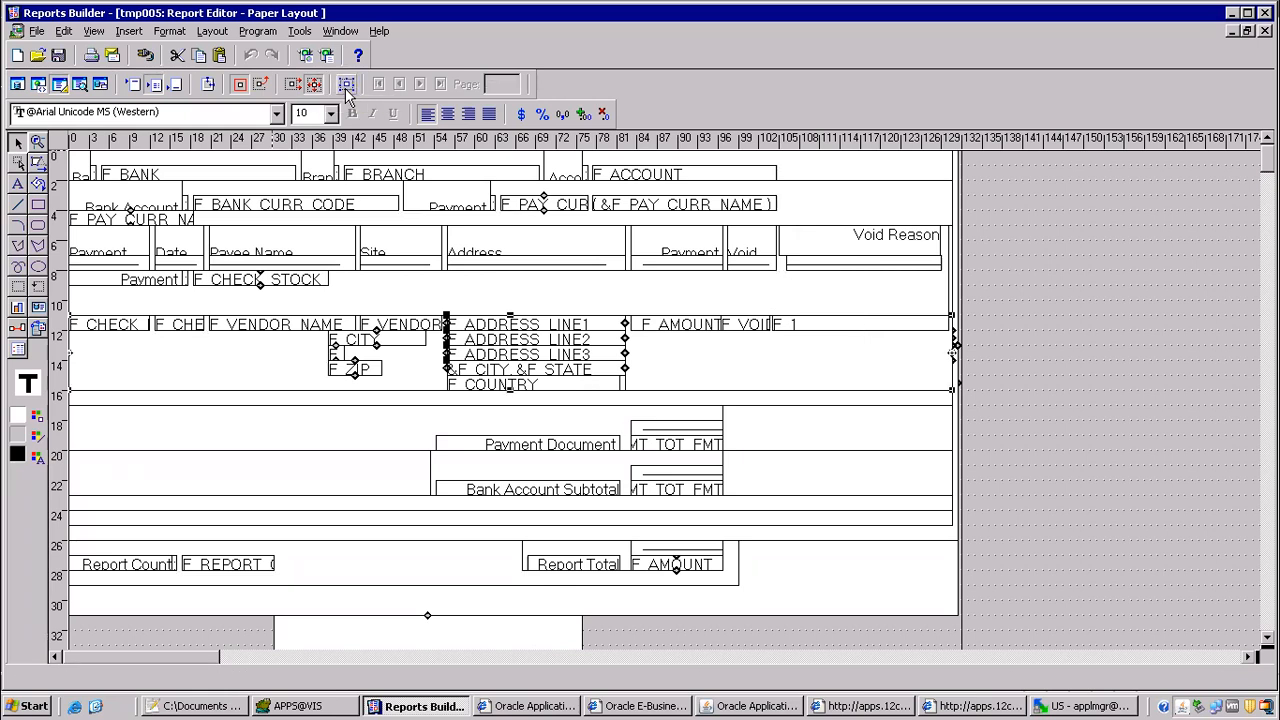
{"action": "double_click", "coordinate": [543, 308]}
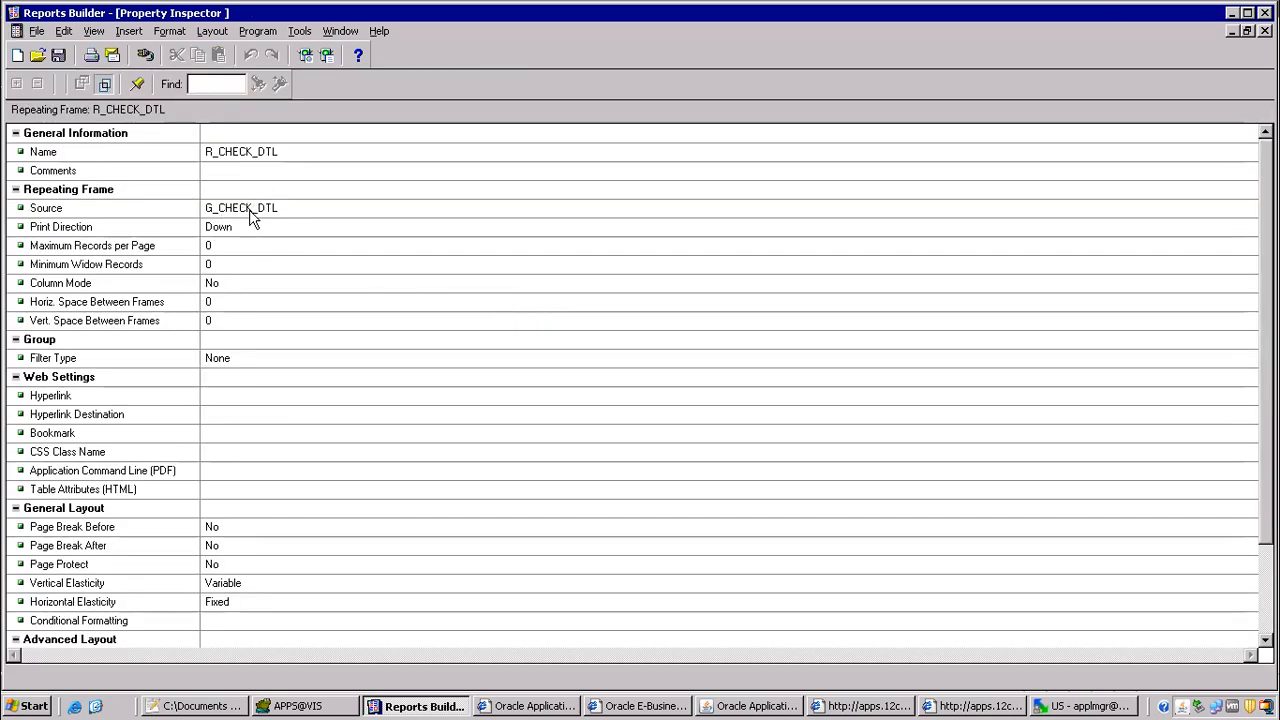
{"action": "left_click", "coordinate": [1265, 31]}
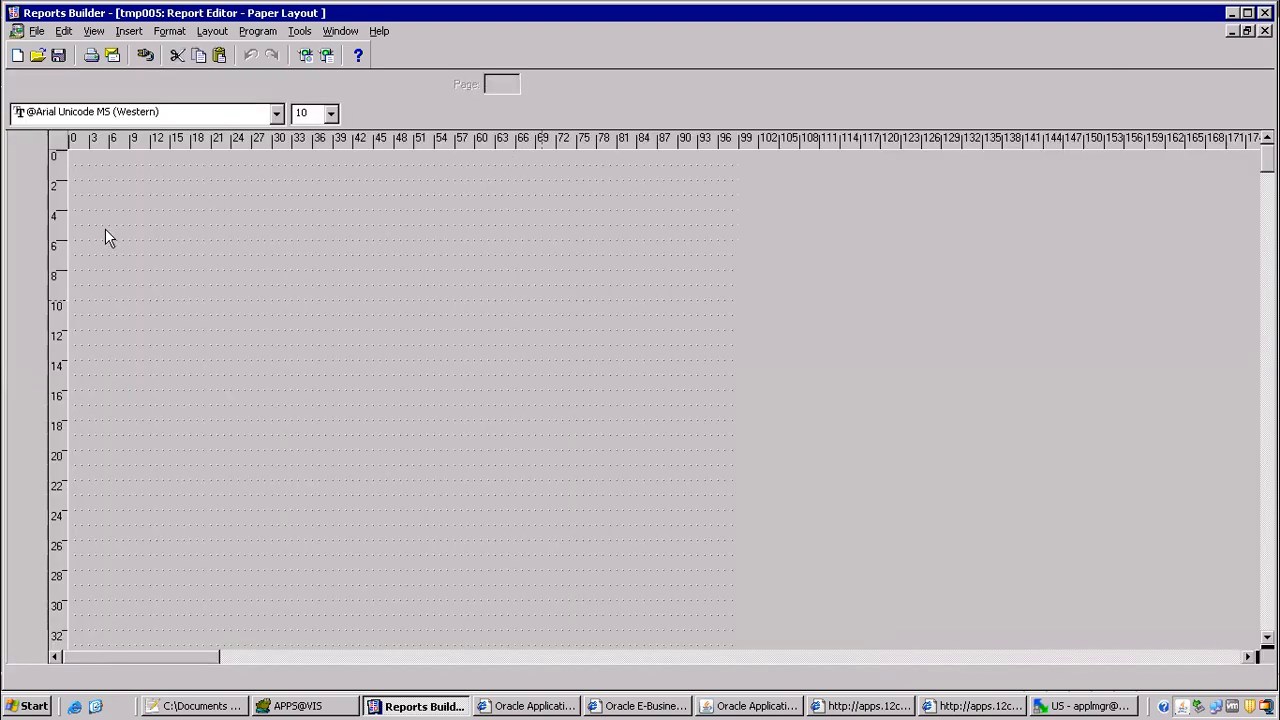
Step: Add a formula column to the G_CHECK_DTL group in the data model
{"action": "left_click", "coordinate": [18, 85]}
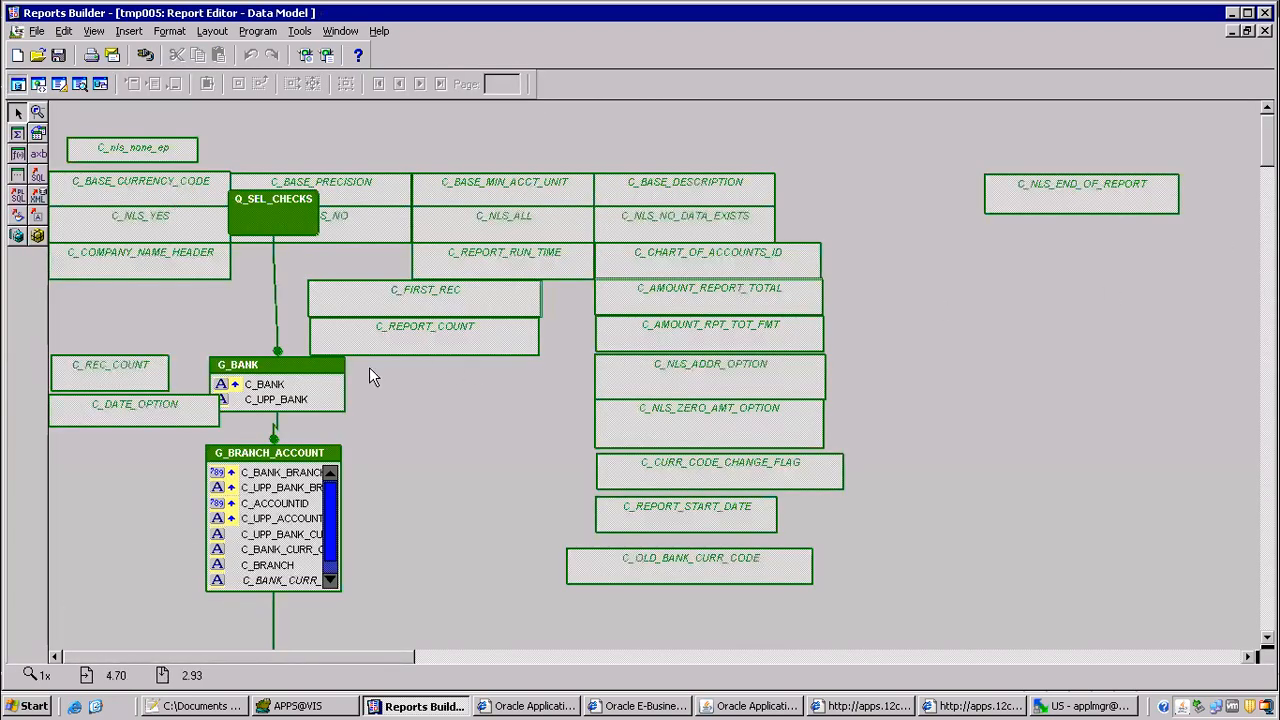
{"action": "left_click", "coordinate": [264, 374]}
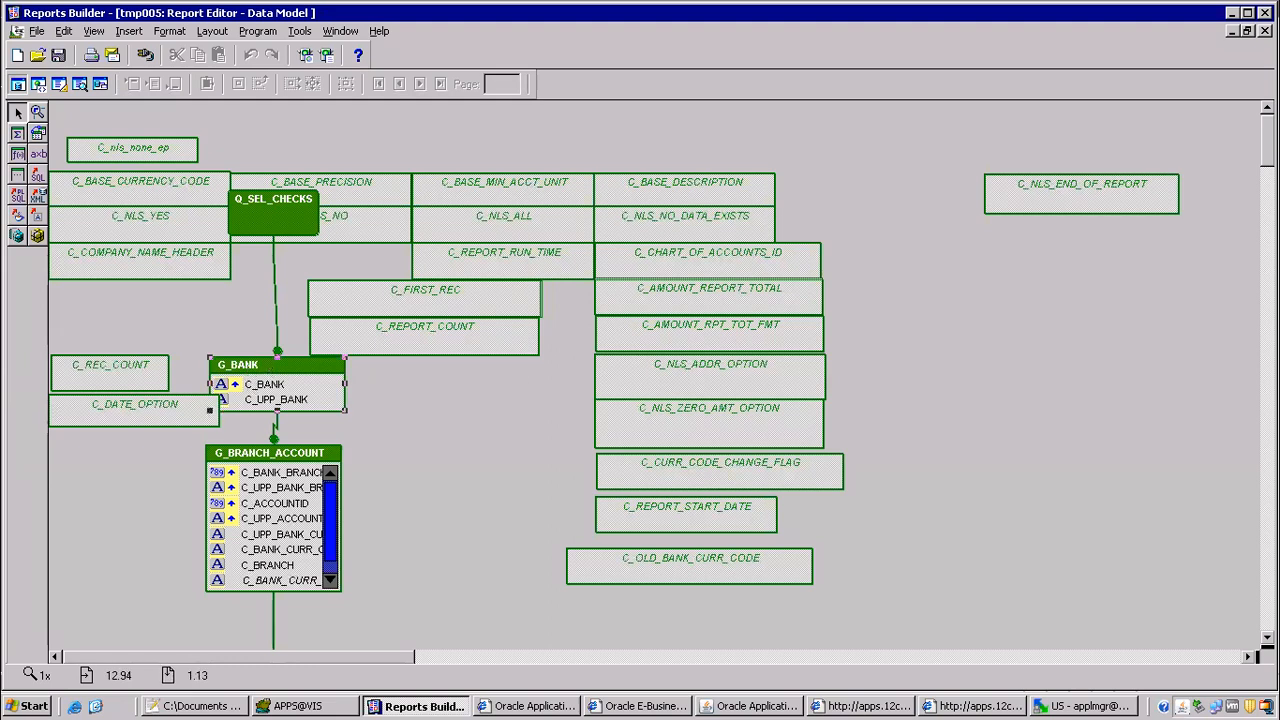
{"action": "scroll", "coordinate": [240, 345], "scroll_direction": "down", "scroll_amount": 15}
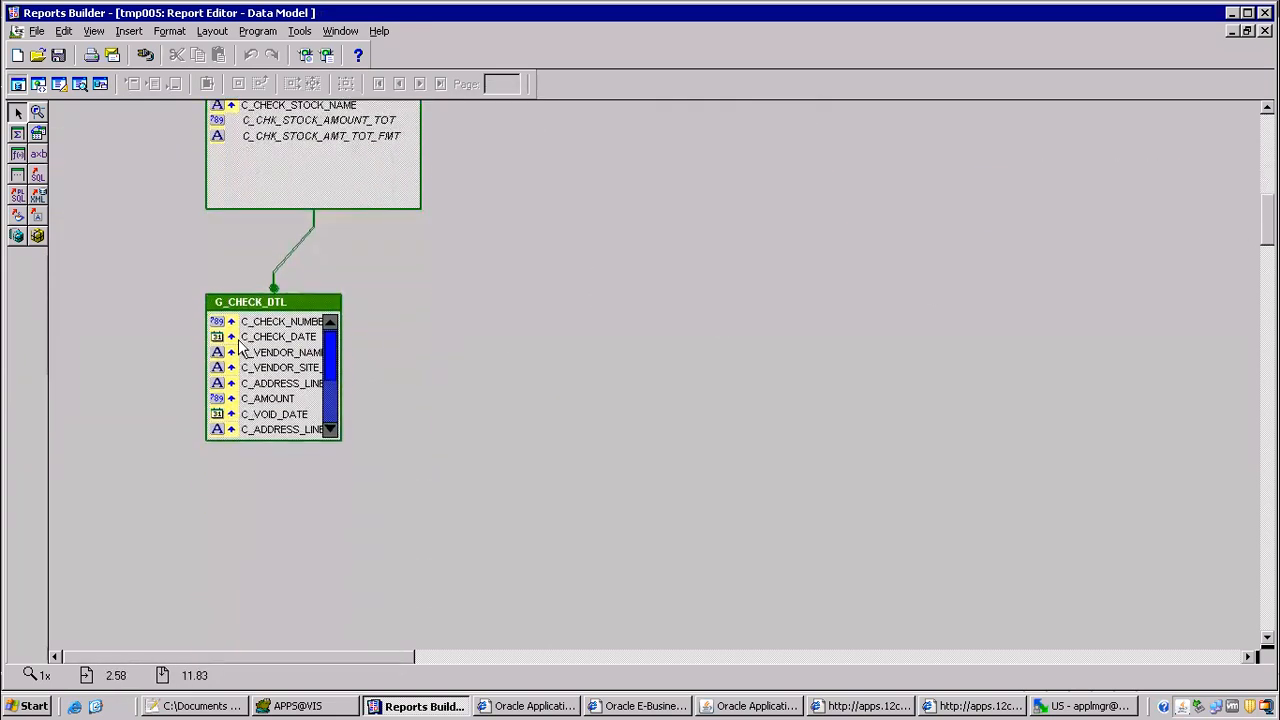
{"action": "left_click", "coordinate": [250, 320]}
{"action": "left_click", "coordinate": [17, 155]}
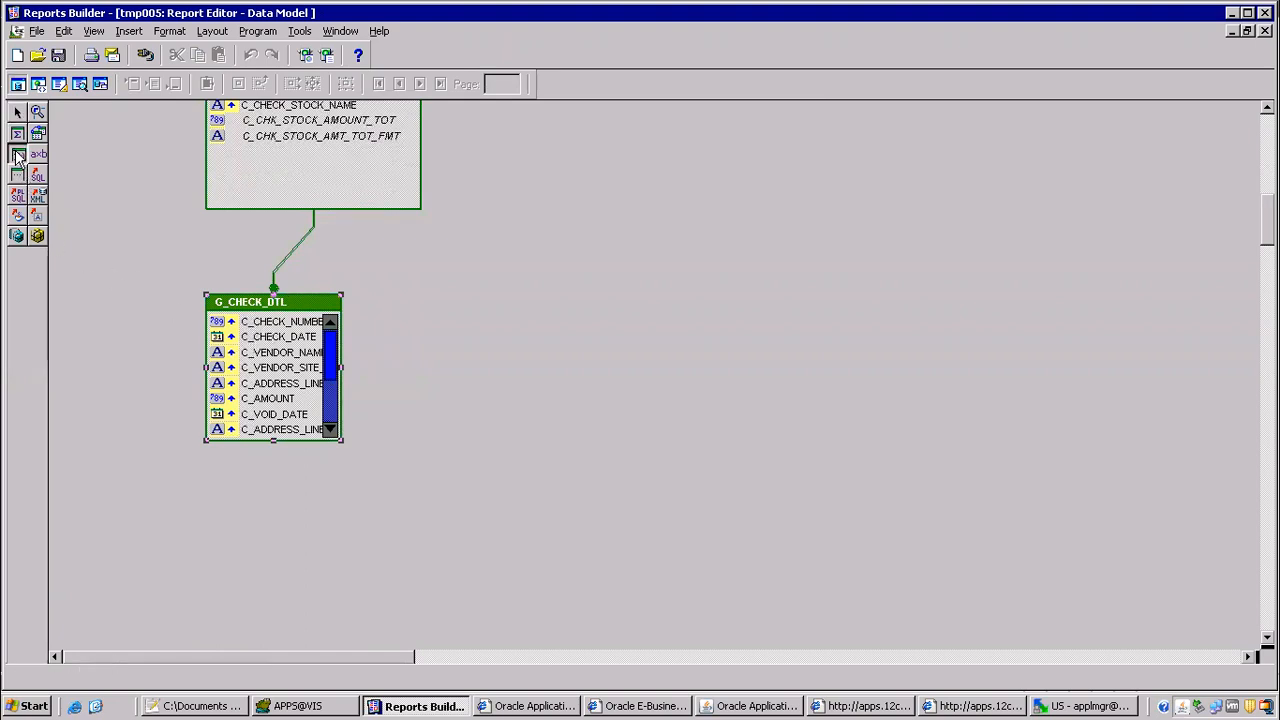
{"action": "left_click", "coordinate": [260, 378]}
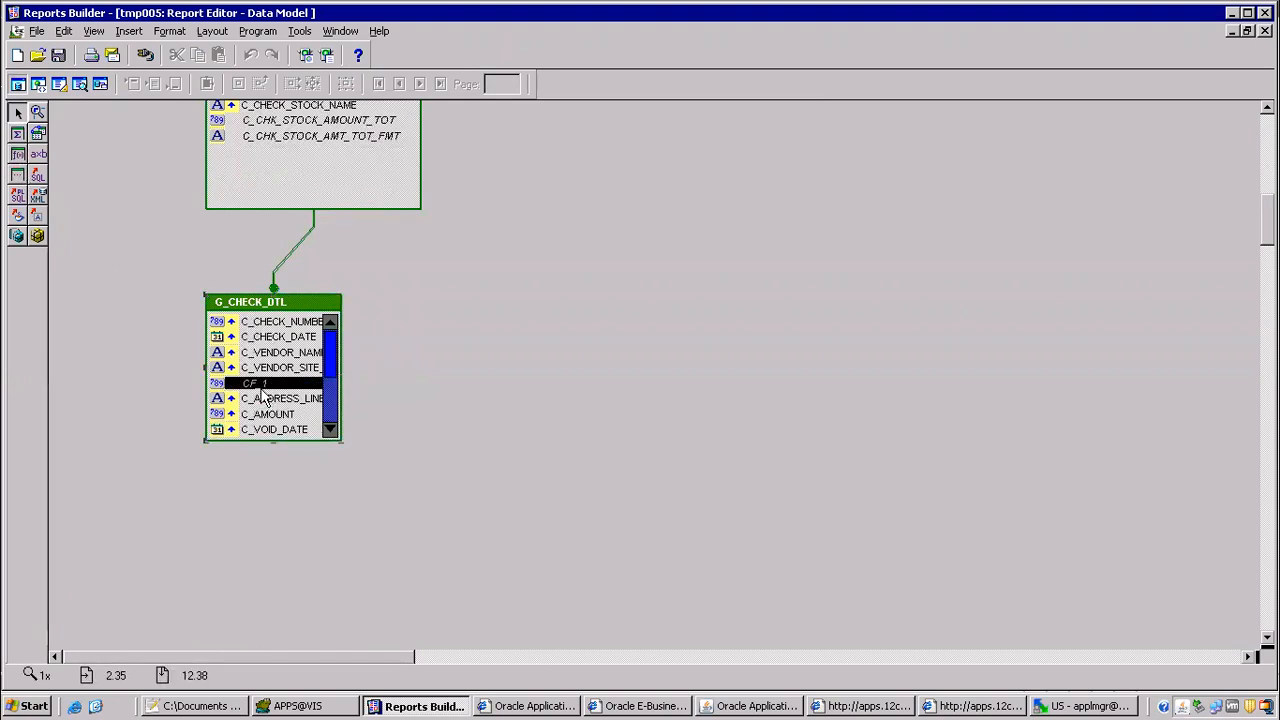
Step: Set the new formula column's datatype to Character and its width to 200
{"action": "double_click", "coordinate": [266, 384]}
{"action": "left_click", "coordinate": [258, 152]}
{"action": "left_click", "coordinate": [258, 152]}
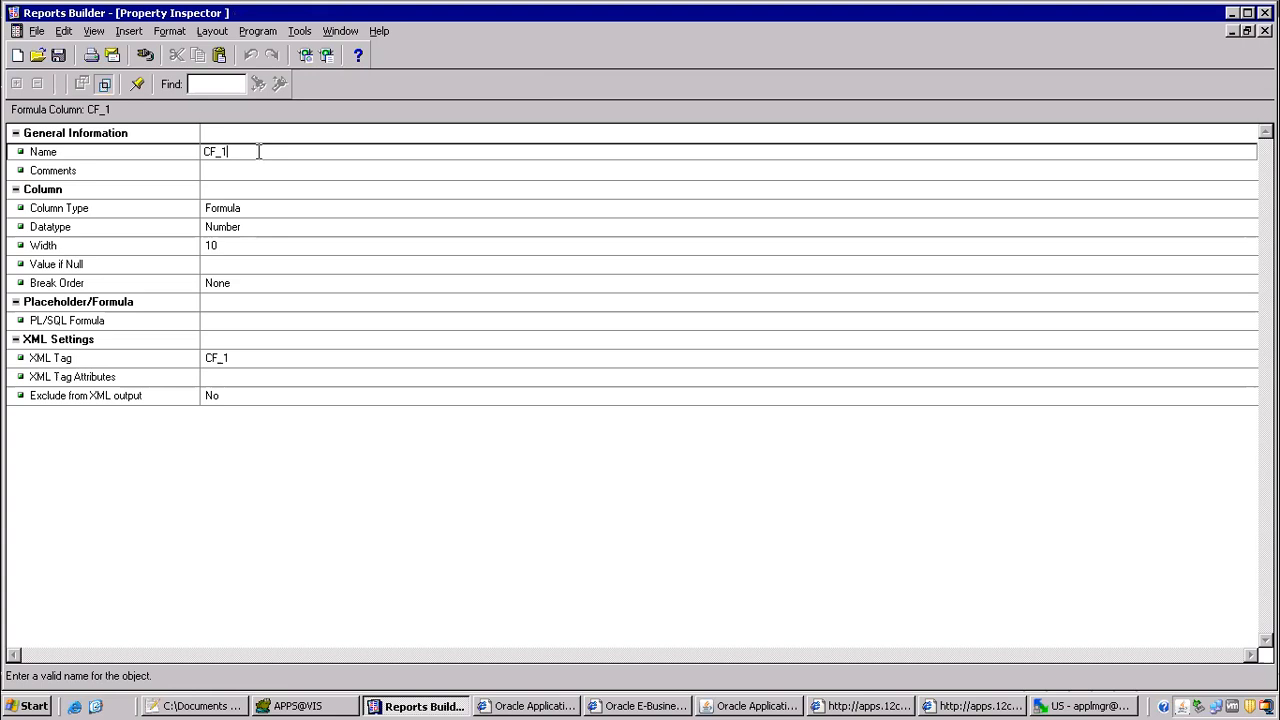
{"action": "left_click", "coordinate": [255, 229]}
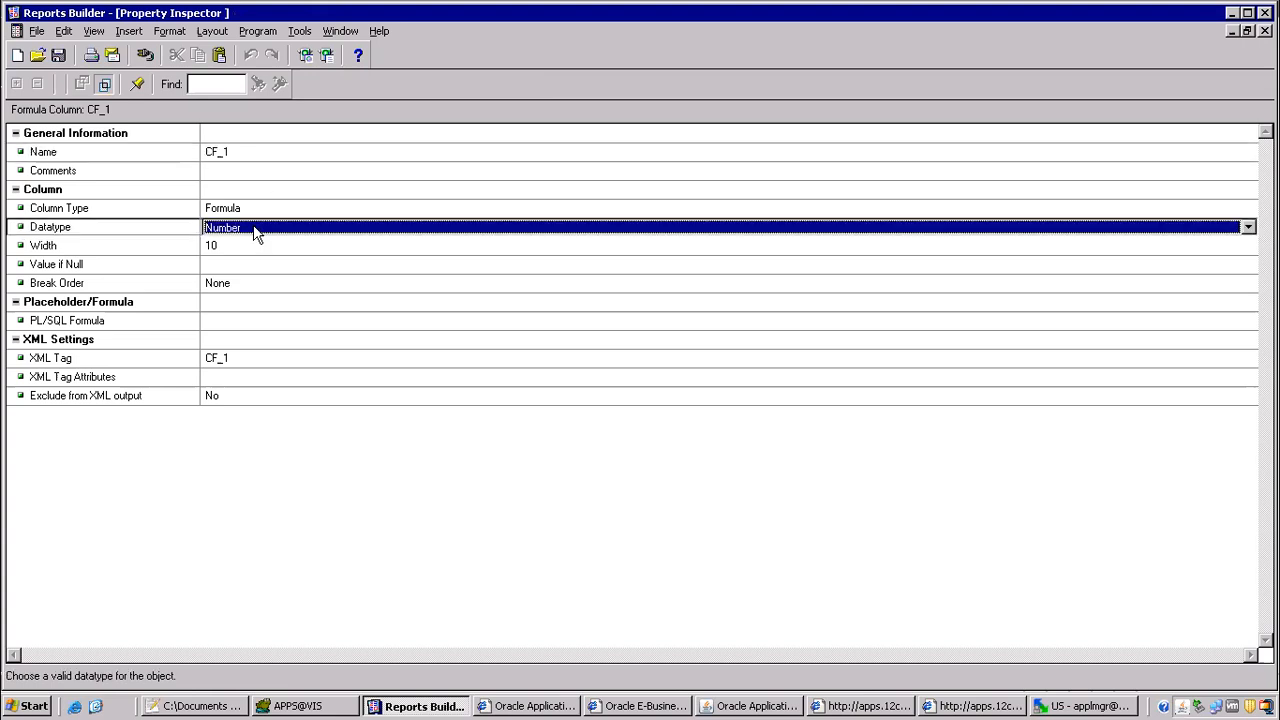
{"action": "left_click", "coordinate": [255, 229]}
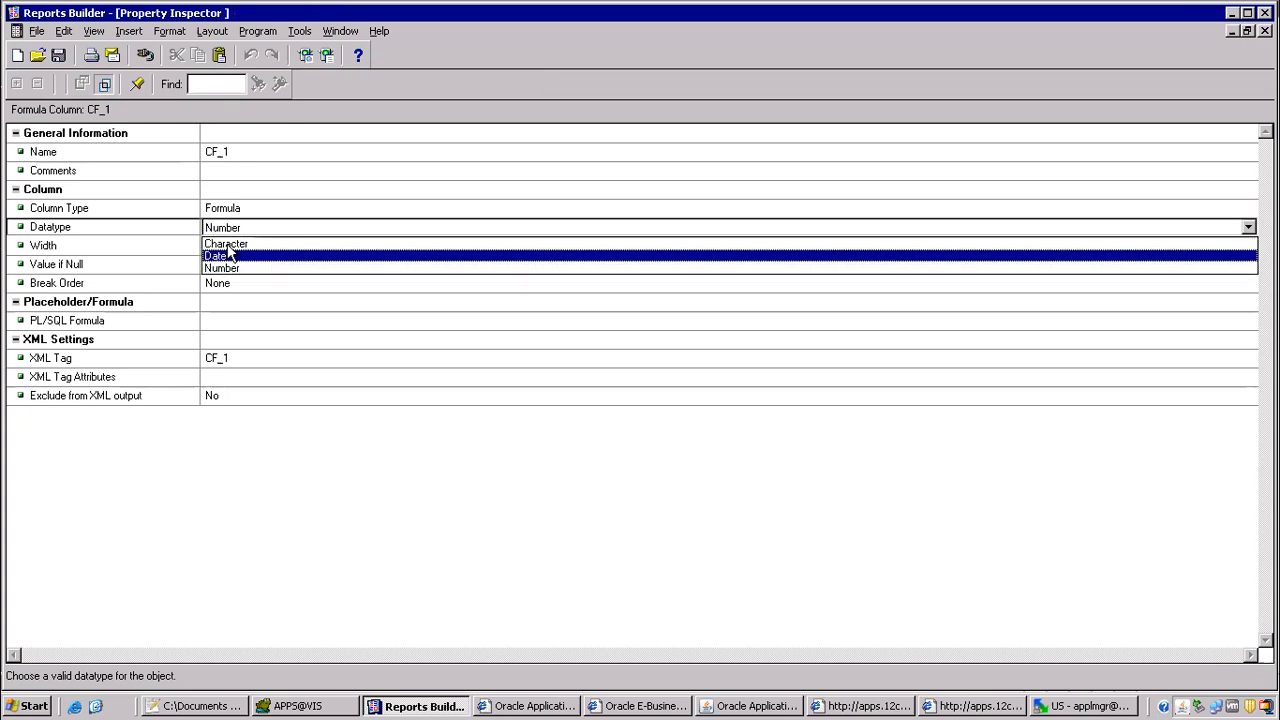
{"action": "left_click", "coordinate": [228, 245]}
{"action": "left_click", "coordinate": [230, 246]}
{"action": "type", "text": "200"}
{"action": "left_click", "coordinate": [286, 191]}
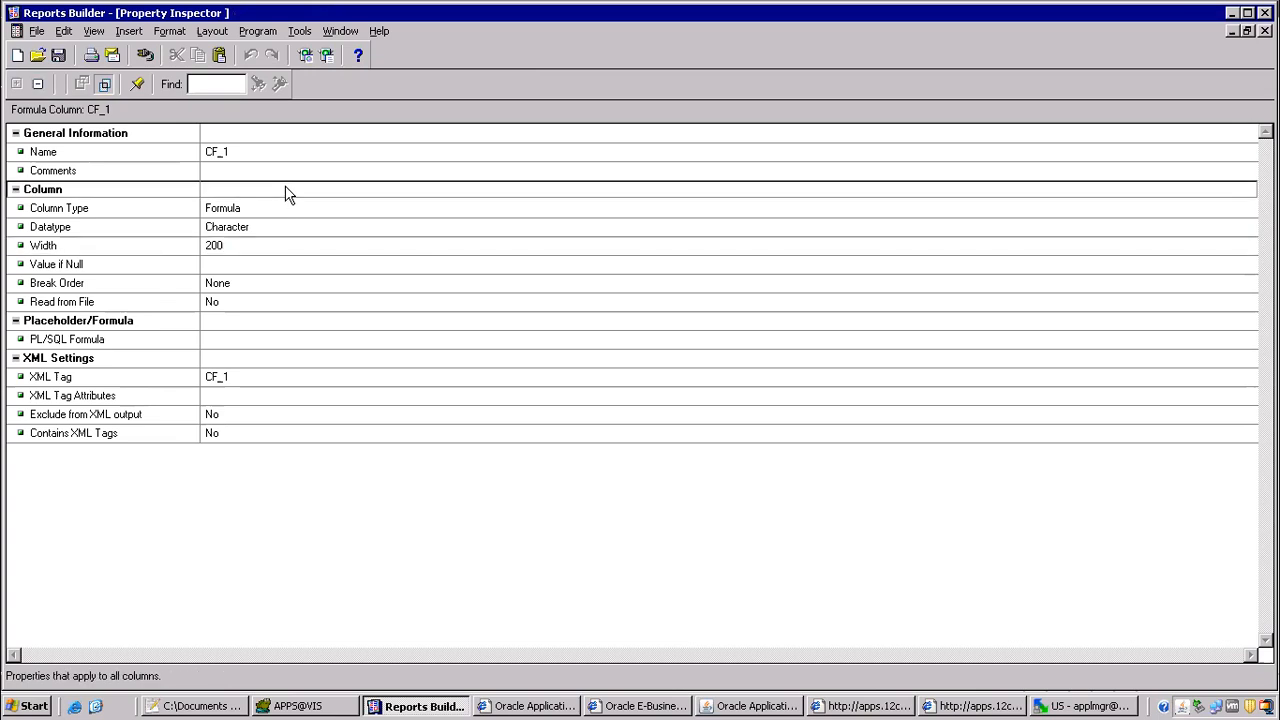
Step: Rename the formula column as CF_void_reason and open its PL/SQL formula for editing
{"action": "left_click", "coordinate": [251, 149]}
{"action": "left_click", "coordinate": [251, 147]}
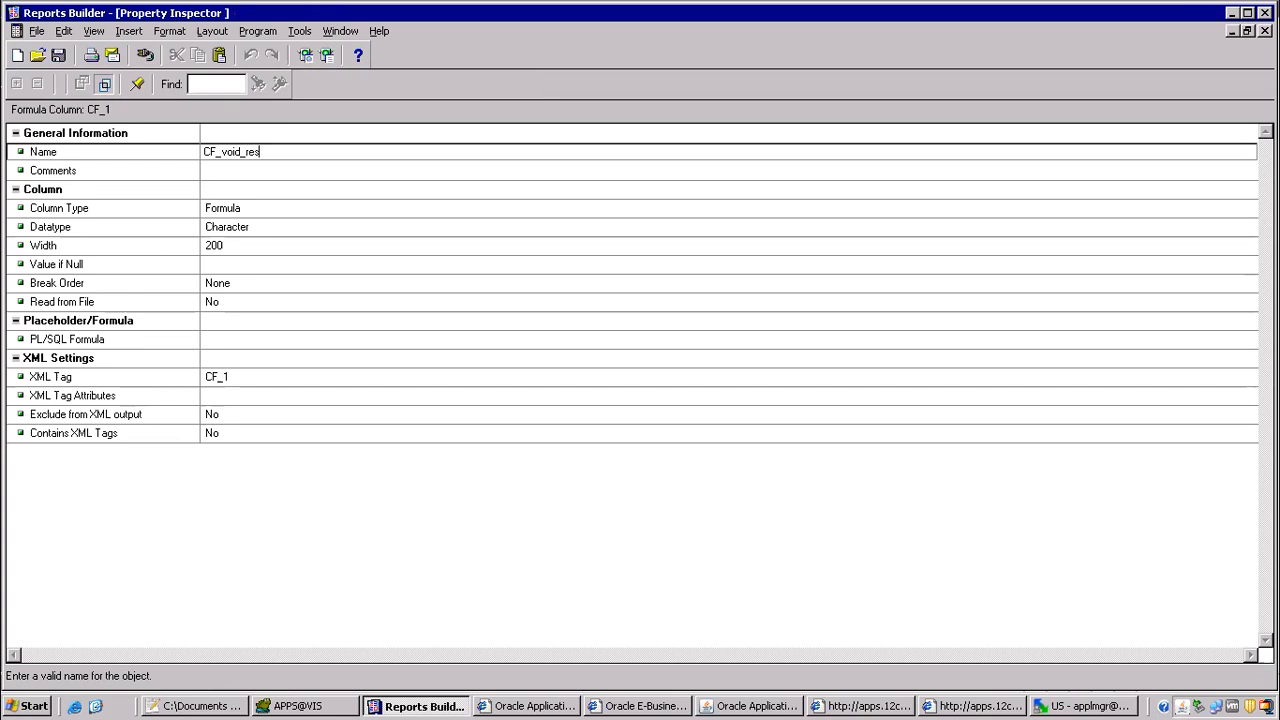
{"action": "type", "text": "n"}
{"action": "key", "text": "Return"}
{"action": "left_click", "coordinate": [236, 338]}
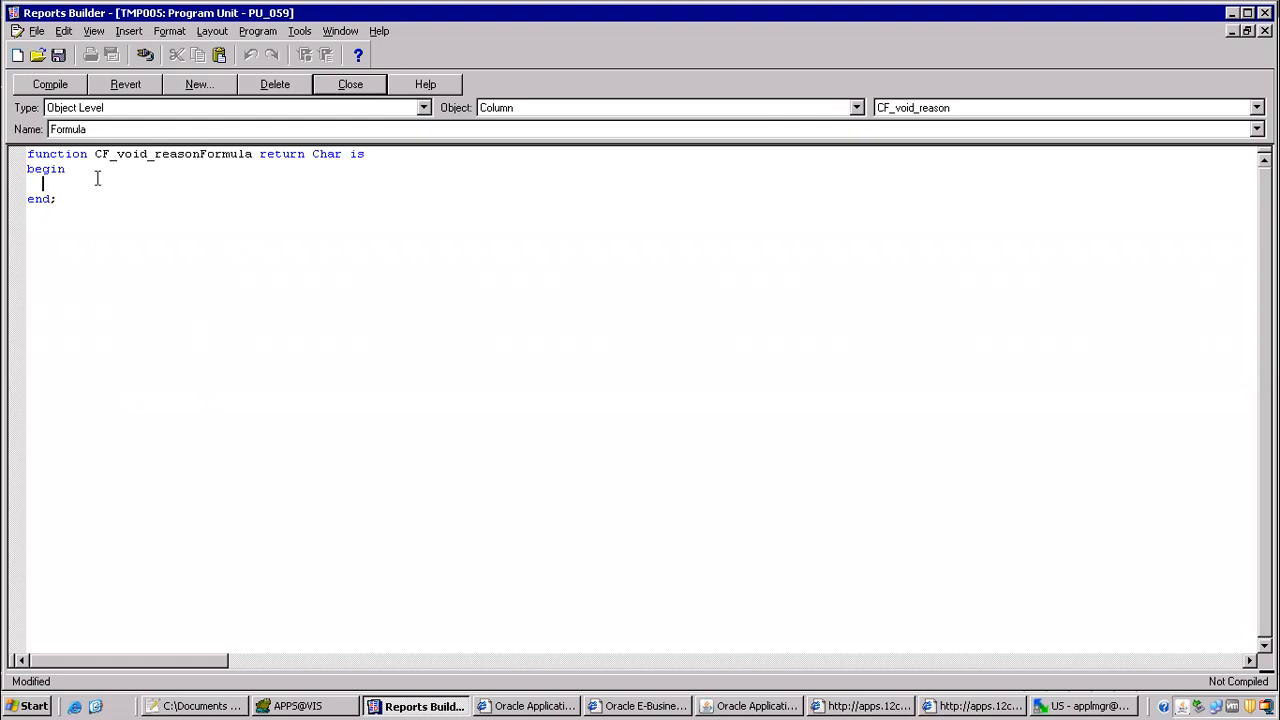
Step: Switch to Toad, clear the SQL editor and start a select query from ap_checks_all with the alias aca
{"action": "left_click", "coordinate": [343, 708]}
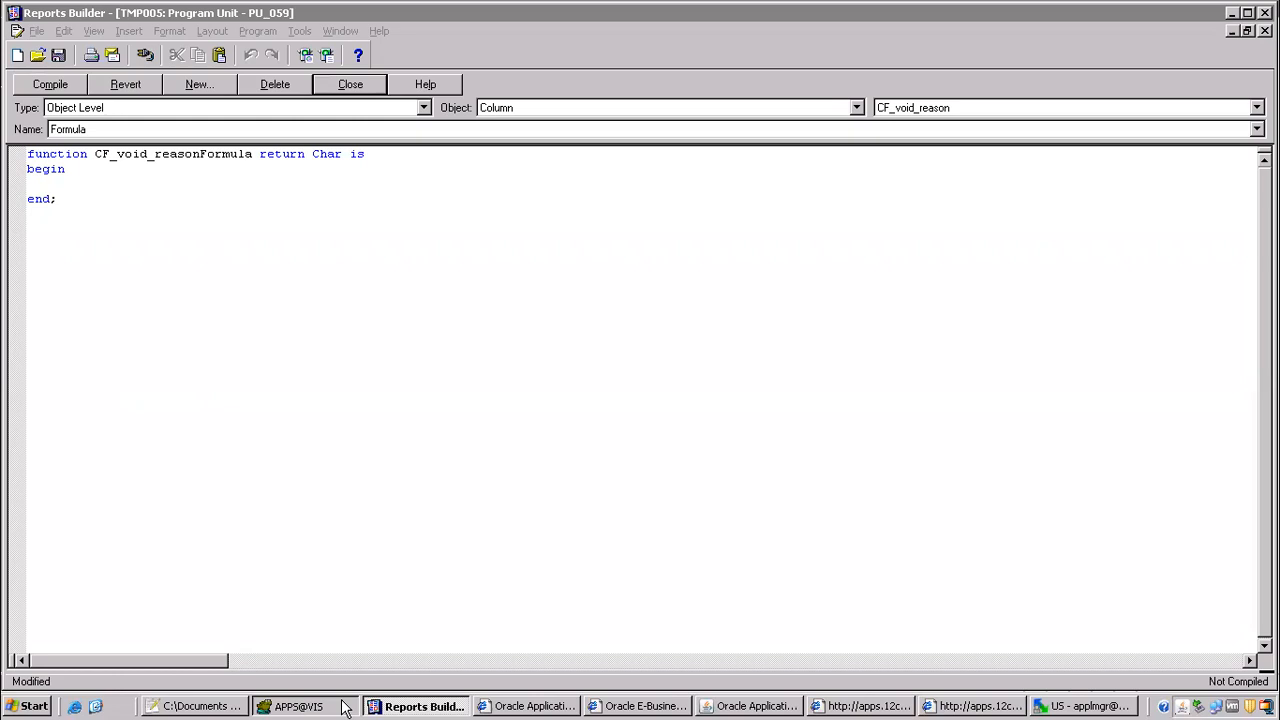
{"action": "key", "text": "ctrl+a"}
{"action": "key", "text": "Delete"}
{"action": "type", "text": "select"}
{"action": "key", "text": "Return"}
{"action": "type", "text": "from ap_checks_all aca,"}
{"action": "key", "text": "Return"}
Step: Add ap_invoice_payments_all as aipa and ap_invoices_all as aia to the query's from clause
{"action": "type", "text": "ap_"}
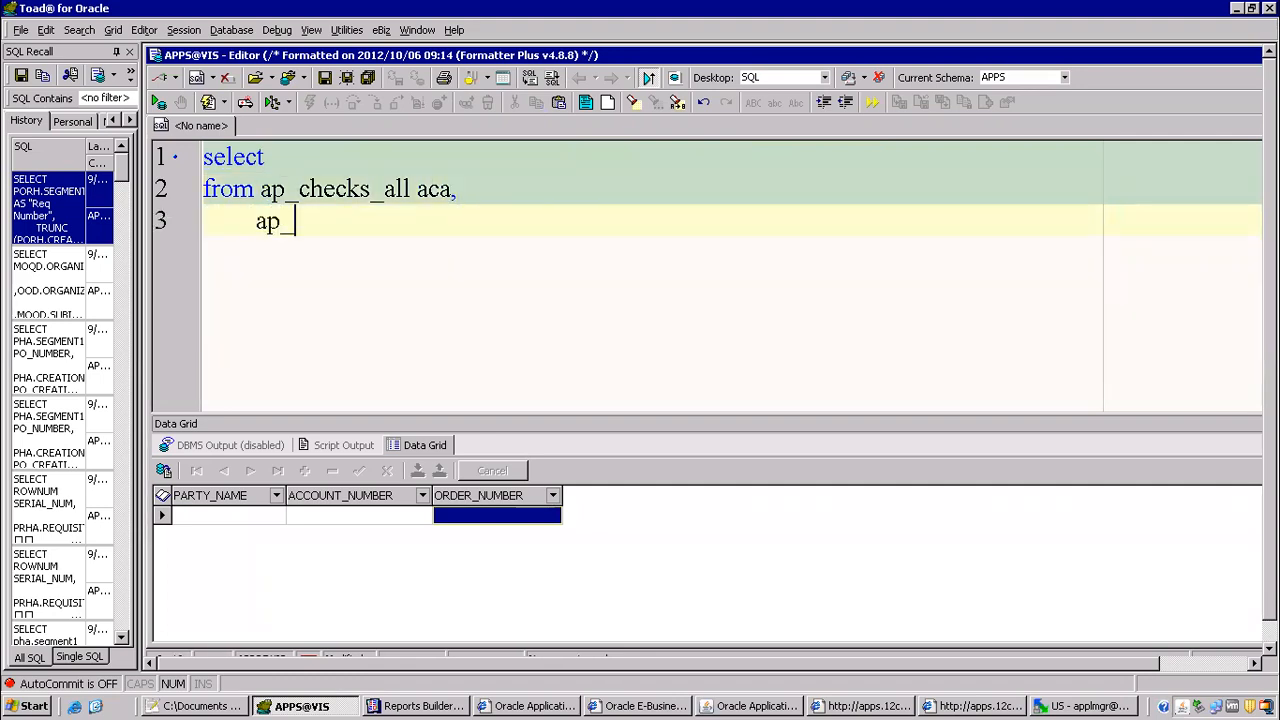
{"action": "type", "text": "invoice_payments_all aia"}
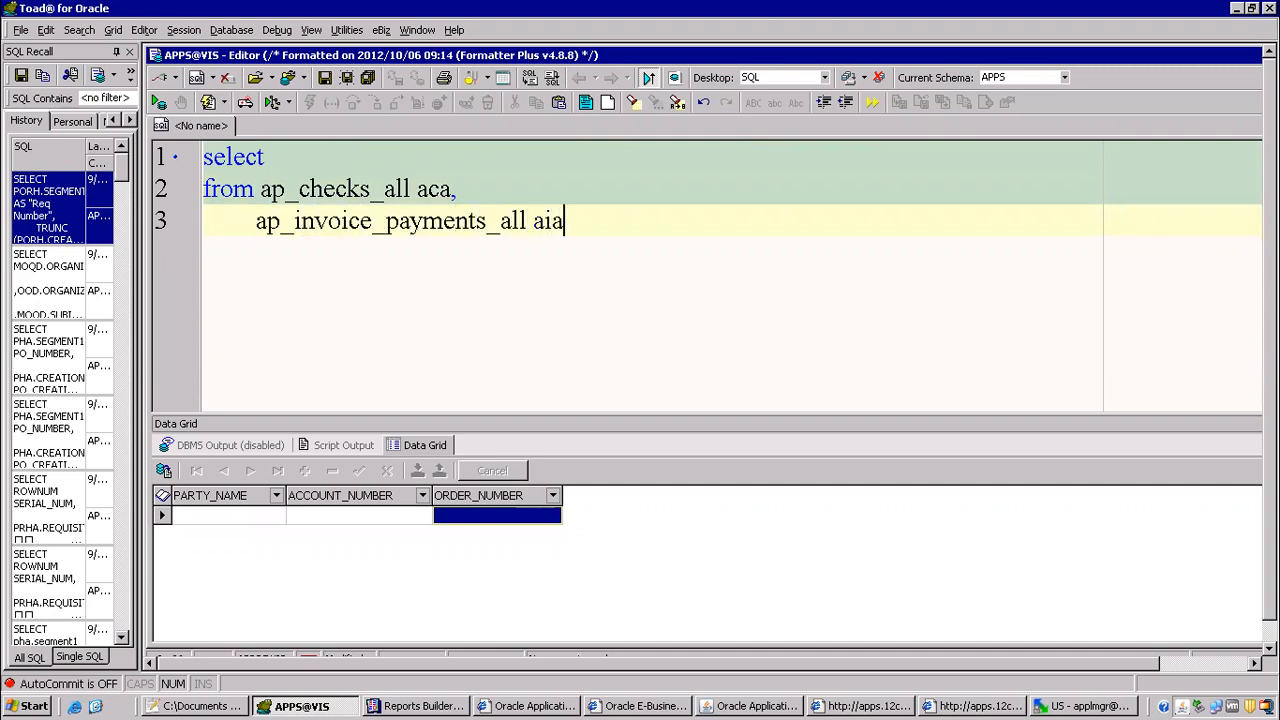
{"action": "key", "text": "BackSpace"}
{"action": "type", "text": "pa,"}
{"action": "key", "text": "Return"}
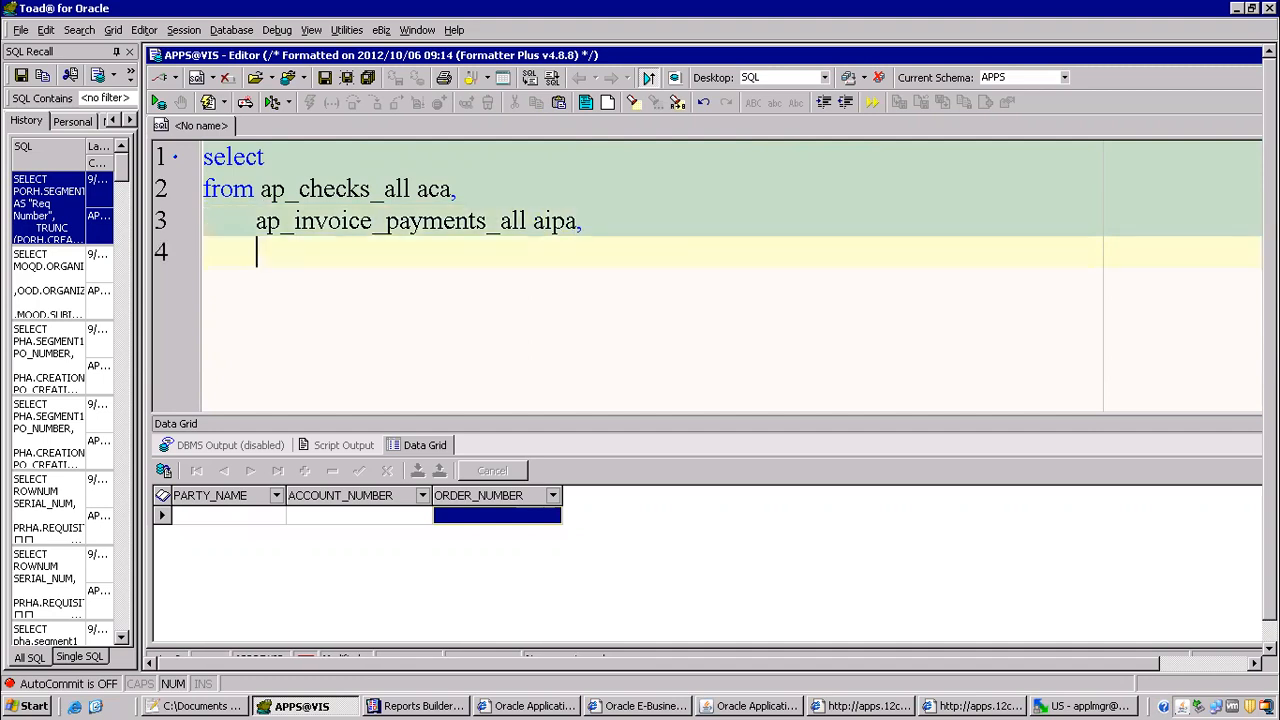
{"action": "type", "text": "ap_"}
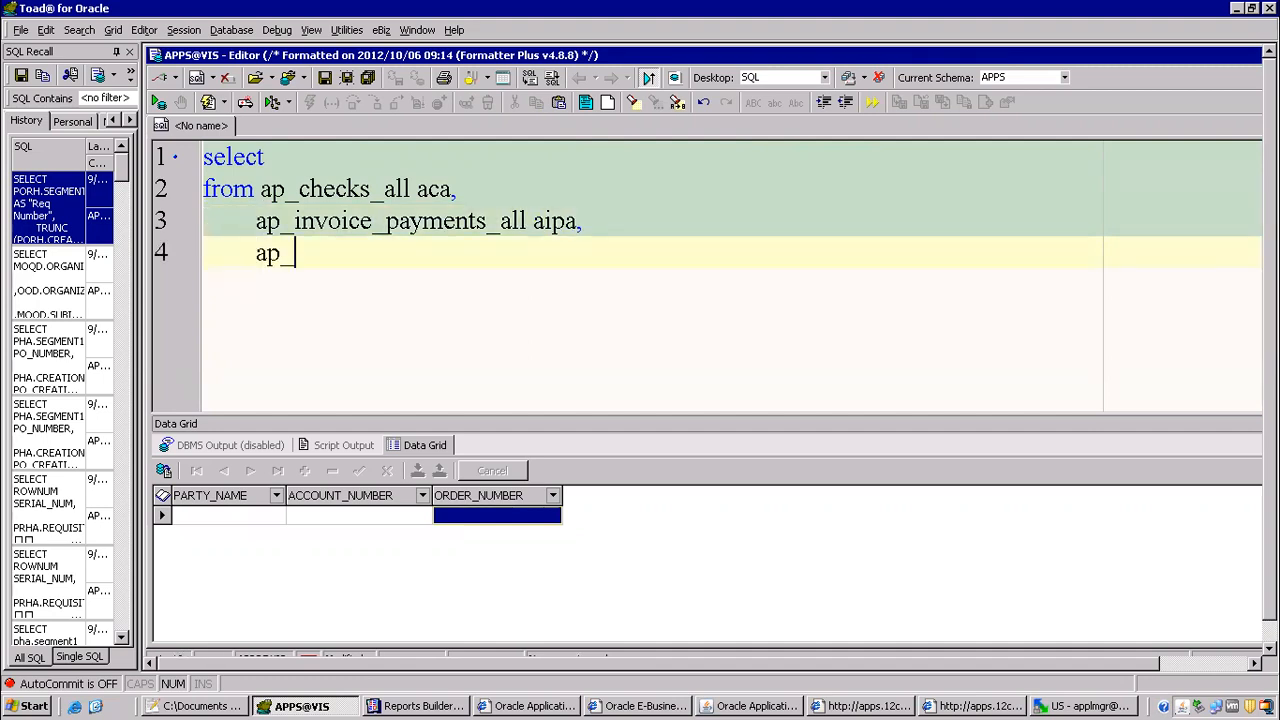
{"action": "type", "text": "invoices_all aia"}
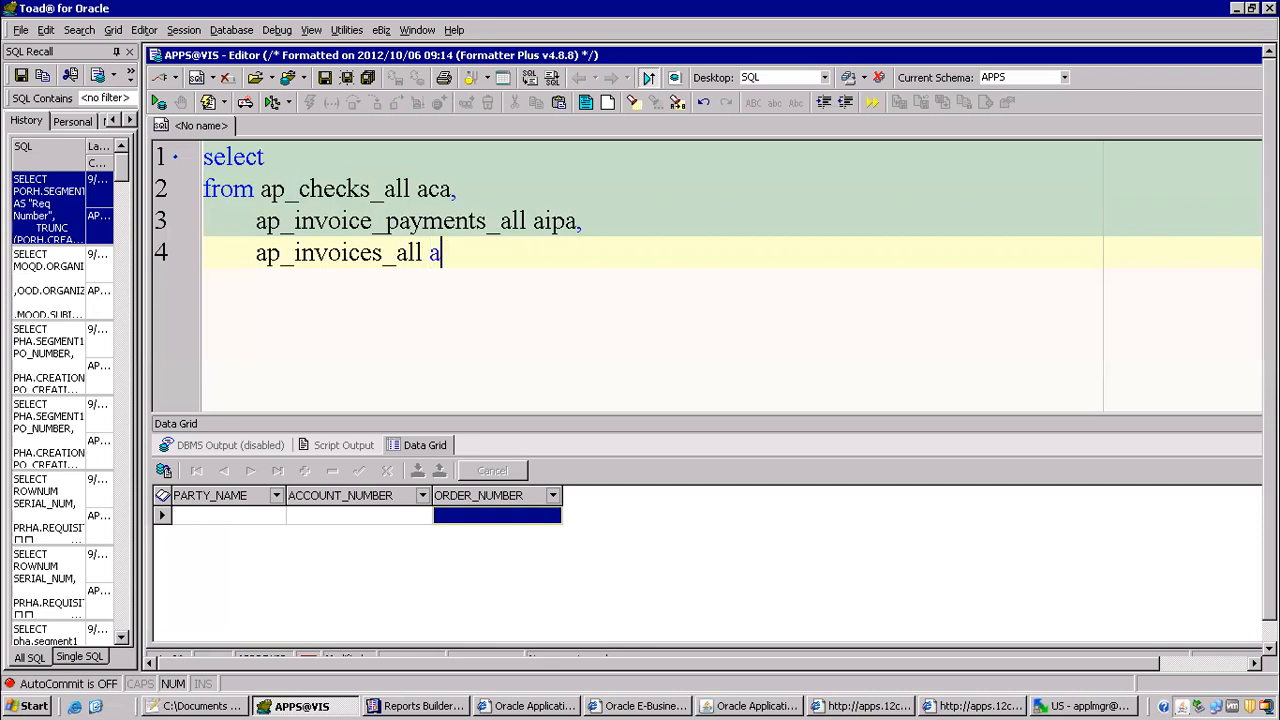
Step: Add a where clause joining the checks to the invoice payments with aca.CHECK_ID=aipa.CHECK_ID
{"action": "key", "text": "Return"}
{"action": "type", "text": "where aca."}
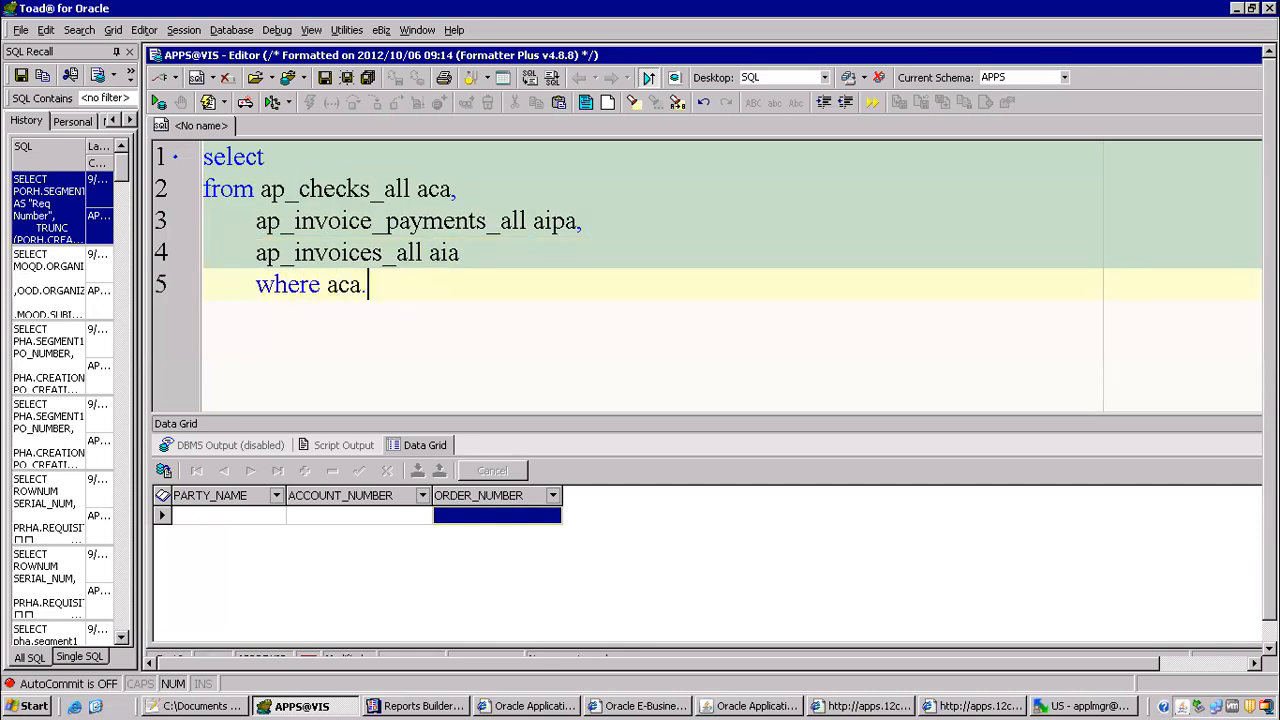
{"action": "type", "text": "check"}
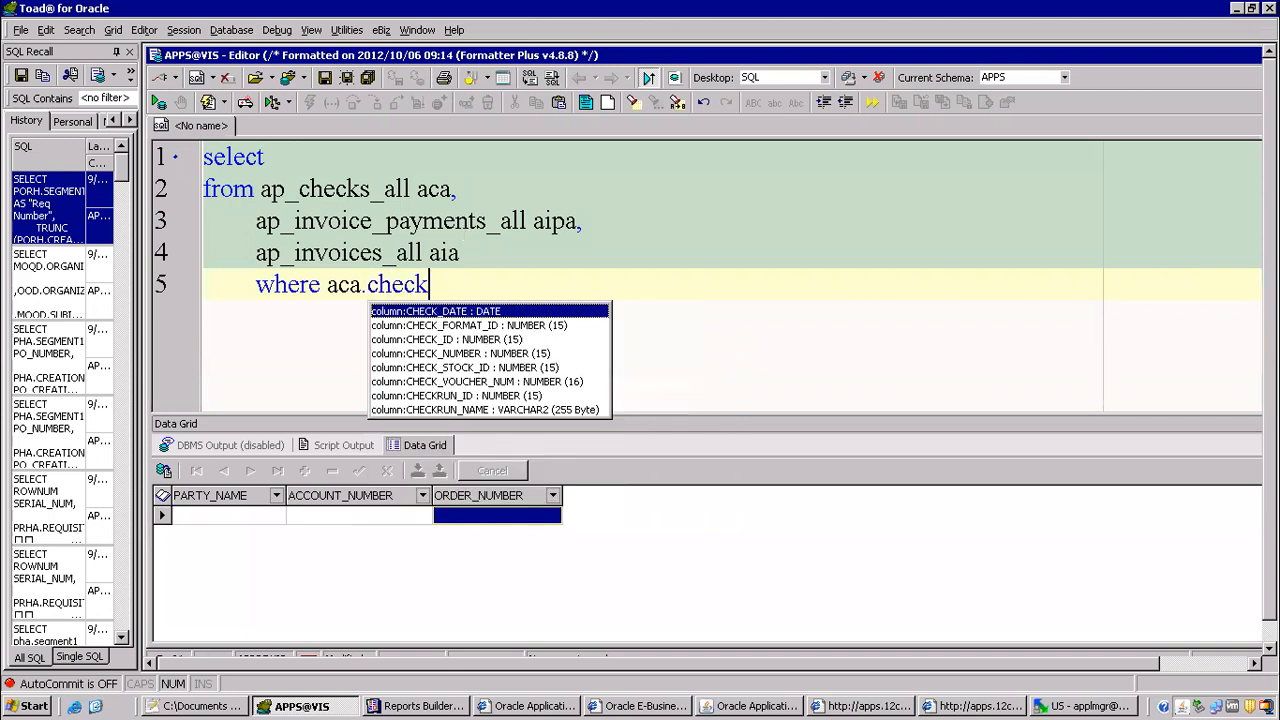
{"action": "key", "text": "Down"}
{"action": "key", "text": "Down"}
{"action": "key", "text": "Down"}
{"action": "key", "text": "Down"}
{"action": "key", "text": "Down"}
{"action": "key", "text": "Down"}
{"action": "key", "text": "Up"}
{"action": "key", "text": "Up"}
{"action": "key", "text": "Up"}
{"action": "key", "text": "Up"}
{"action": "key", "text": "Return"}
{"action": "type", "text": "=aiapa"}
{"action": "key", "text": "BackSpace"}
{"action": "key", "text": "BackSpace"}
{"action": "key", "text": "BackSpace"}
{"action": "type", "text": "pa."}
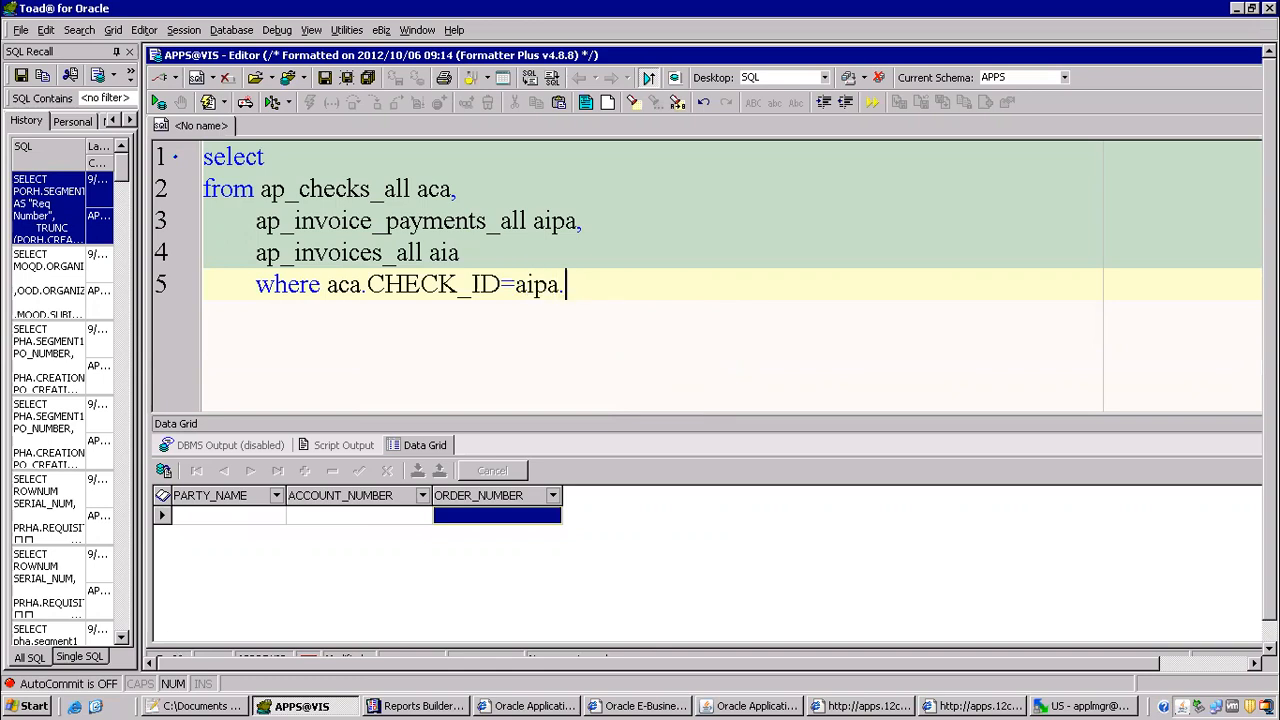
{"action": "type", "text": "ch"}
{"action": "key", "text": "Return"}
{"action": "key", "text": "Return"}
Step: Add a second join condition linking the payments to the invoices with aipa.INVOICE_ID=aia.INVOICE_ID
{"action": "type", "text": "and "}
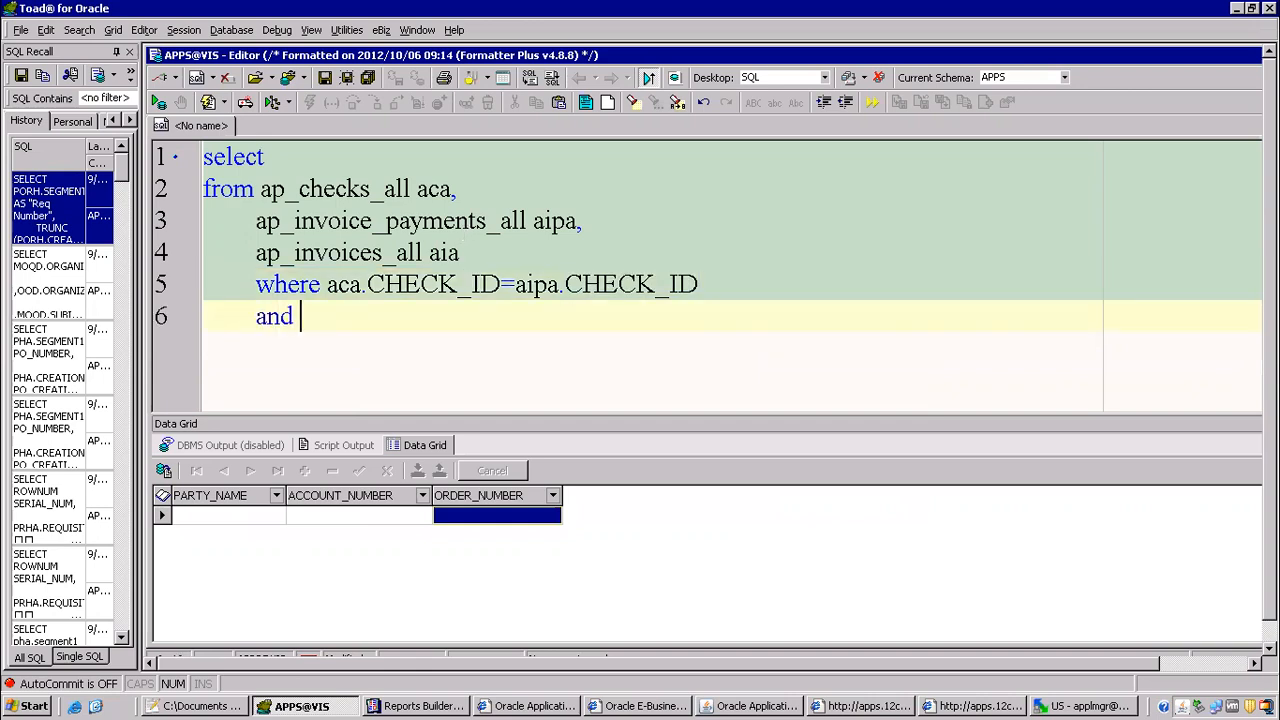
{"action": "type", "text": "aipa.invoi"}
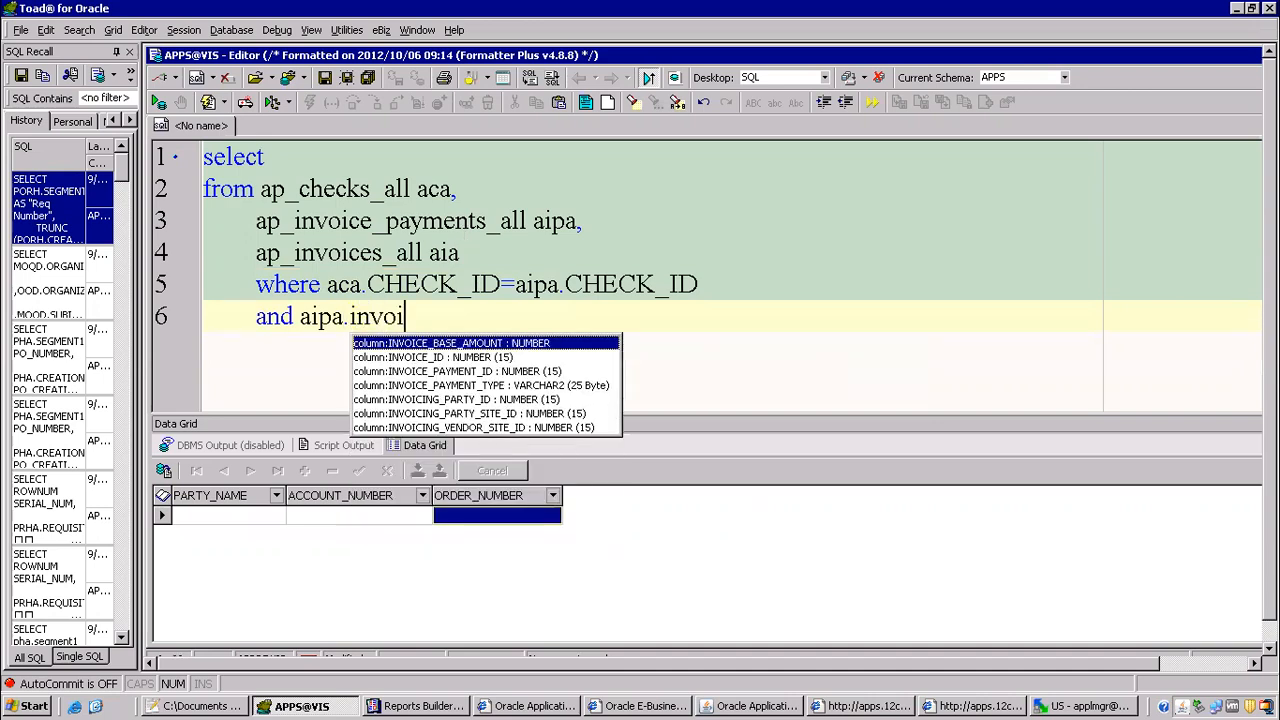
{"action": "key", "text": "Down"}
{"action": "key", "text": "Return"}
{"action": "type", "text": "=aia."}
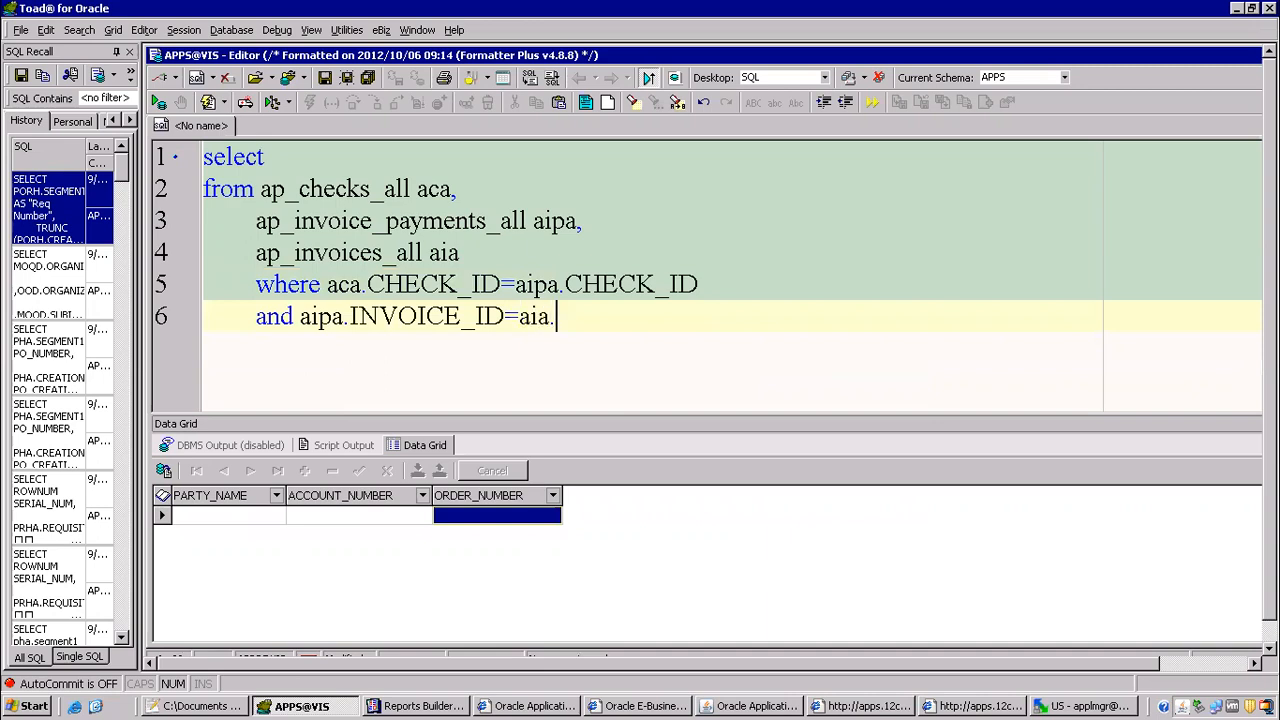
{"action": "type", "text": "invoi"}
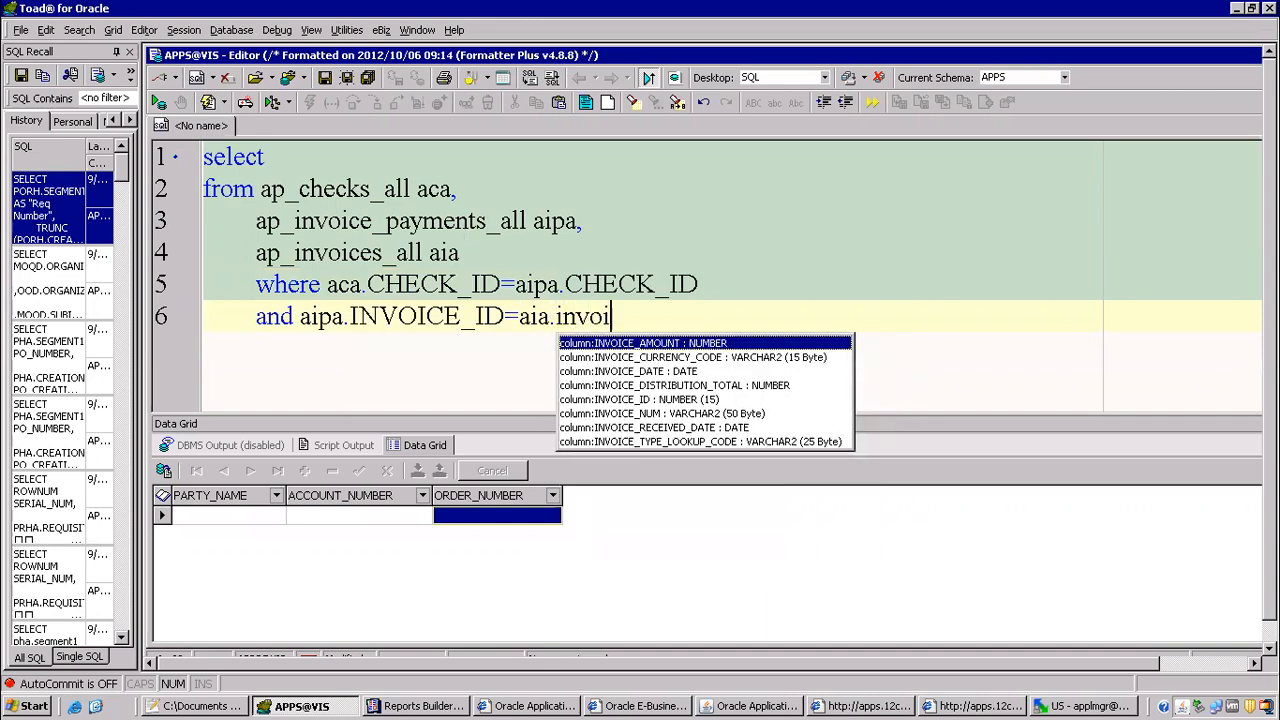
{"action": "key", "text": "Down"}
{"action": "key", "text": "Down"}
{"action": "key", "text": "Down"}
{"action": "key", "text": "Down"}
{"action": "key", "text": "Return"}
{"action": "key", "text": "Up"}
{"action": "key", "text": "Up"}
{"action": "key", "text": "Up"}
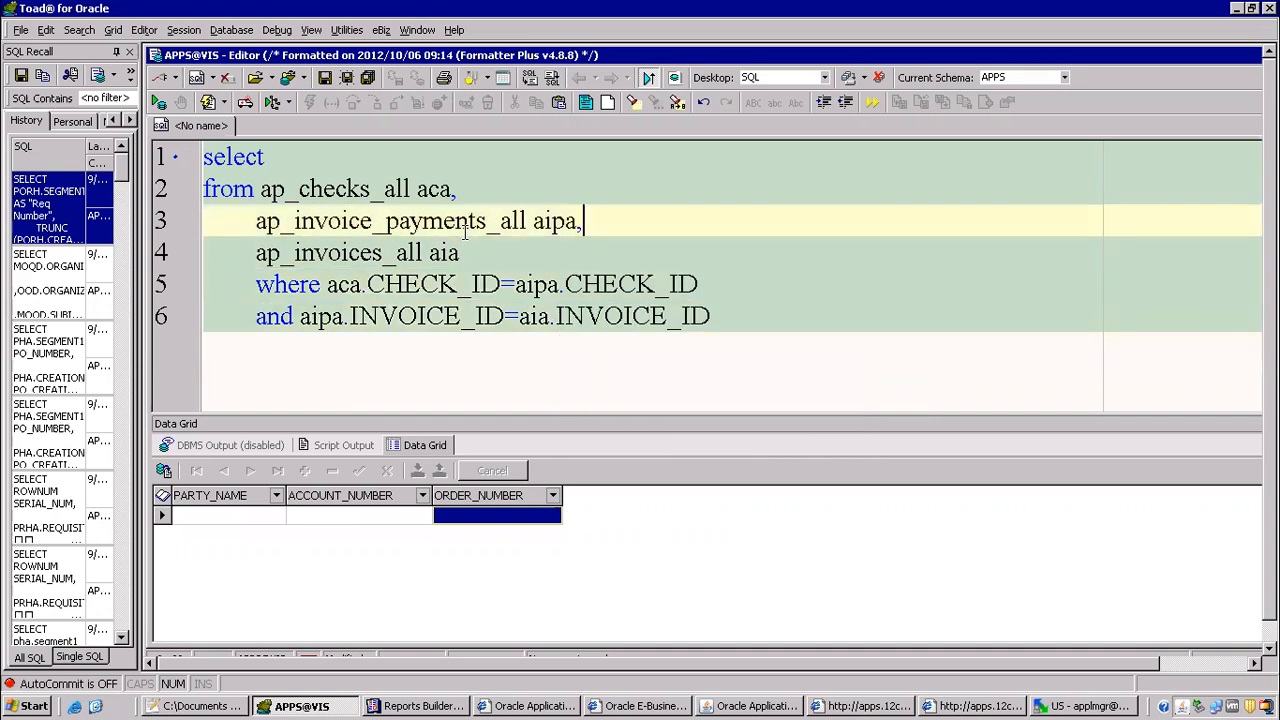
Step: Add ap_holds_all with the alias aha as a fourth table in the query's from clause
{"action": "key", "text": "Up"}
{"action": "key", "text": "Up"}
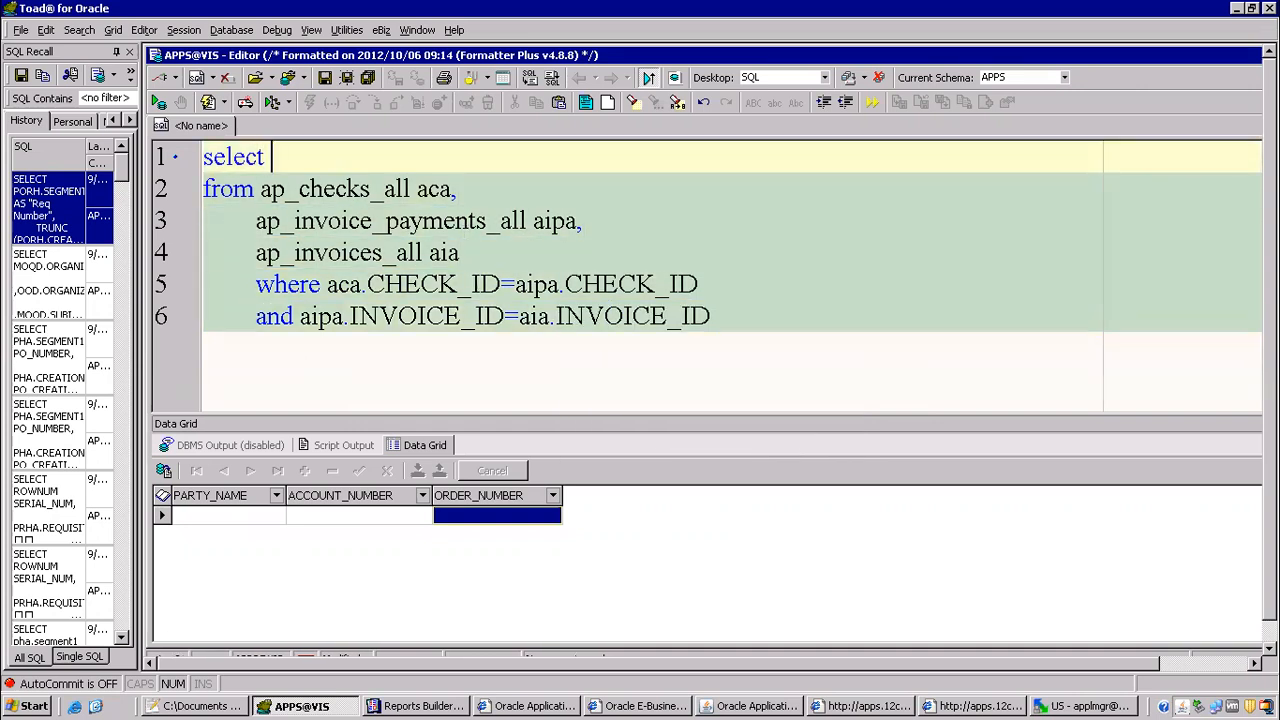
{"action": "left_click", "coordinate": [485, 252]}
{"action": "type", "text": ","}
{"action": "key", "text": "Return"}
{"action": "type", "text": "ap_hol"}
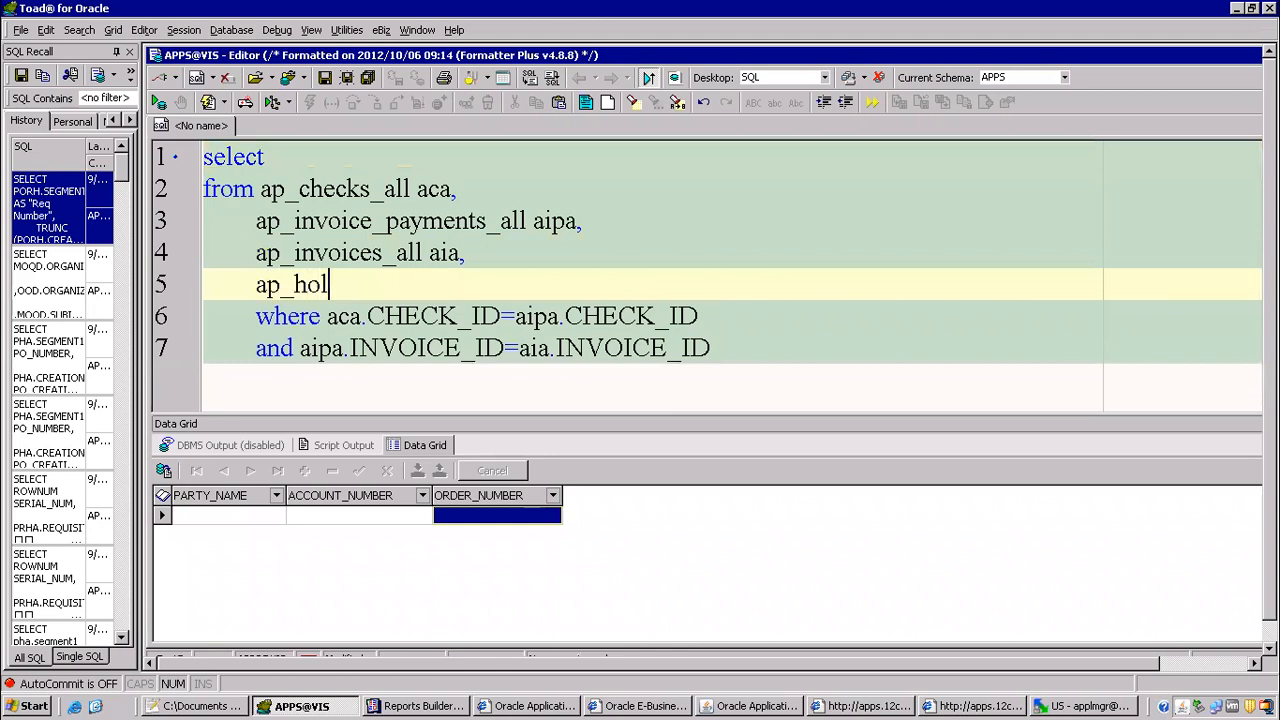
{"action": "type", "text": "ds_all ha"}
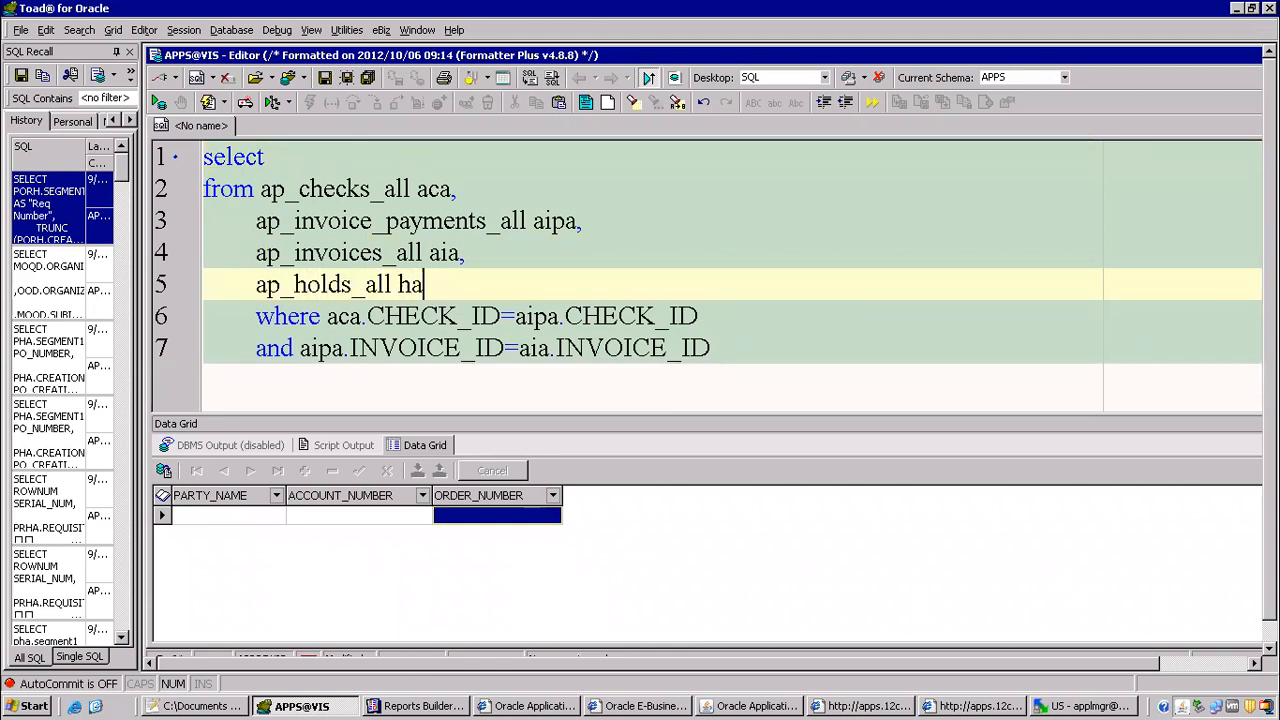
{"action": "key", "text": "BackSpace"}
{"action": "key", "text": "BackSpace"}
{"action": "type", "text": "ajha"}
{"action": "key", "text": "BackSpace"}
{"action": "key", "text": "BackSpace"}
{"action": "key", "text": "BackSpace"}
{"action": "type", "text": "ha"}
Step: Add a join condition linking the invoices to the holds with aia.INVOICE_ID=aha.INVOICE_ID
{"action": "key", "text": "Down"}
{"action": "key", "text": "Down"}
{"action": "key", "text": "End"}
{"action": "key", "text": "Return"}
{"action": "type", "text": "and "}
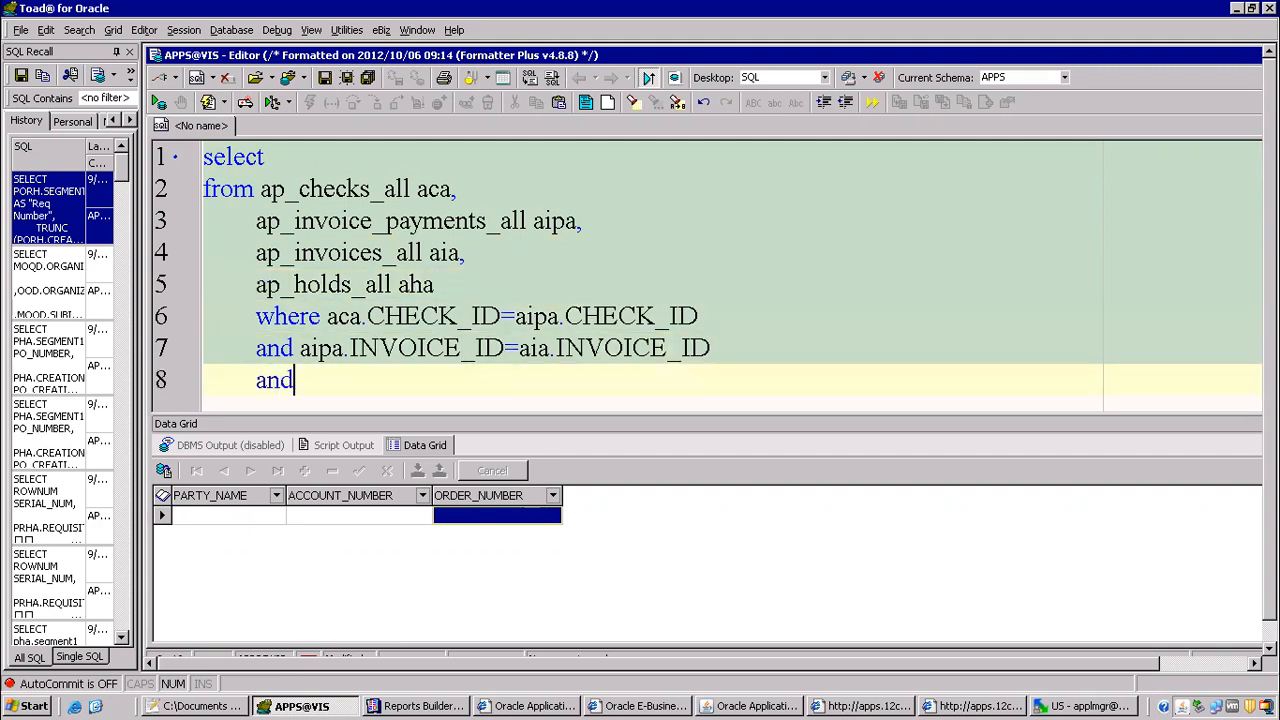
{"action": "type", "text": "aia.invoi"}
{"action": "key", "text": "Down"}
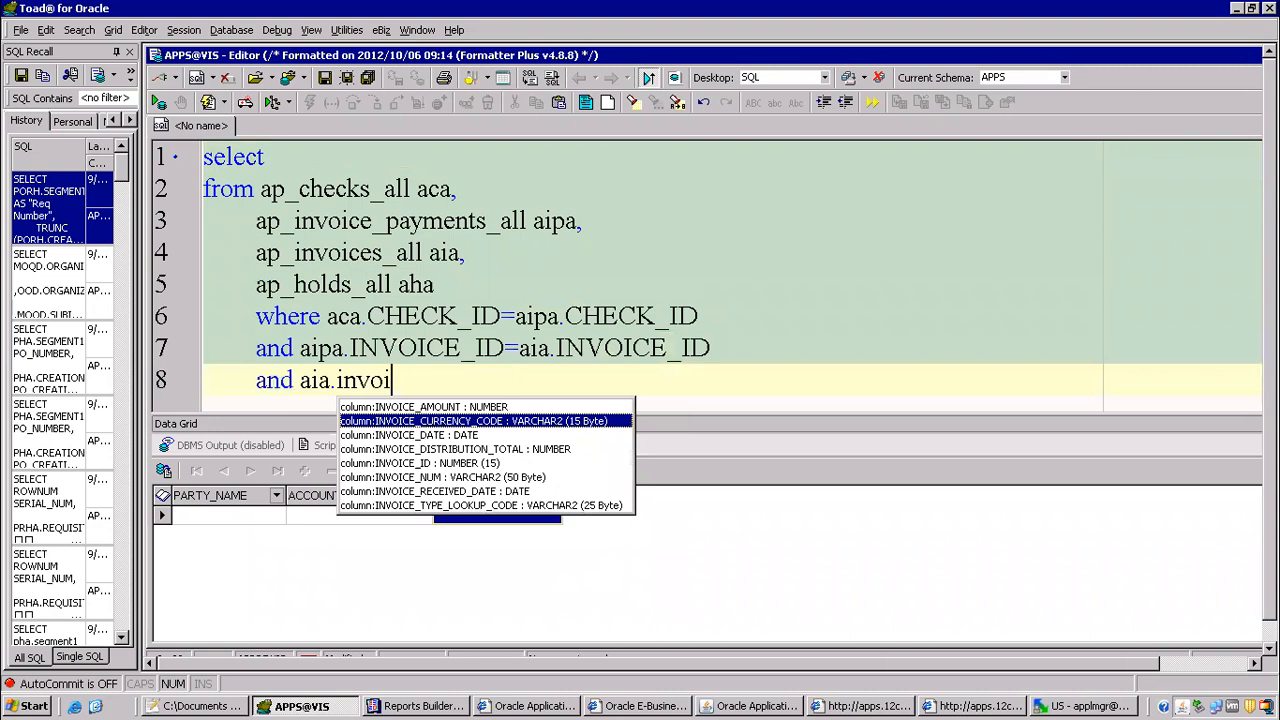
{"action": "key", "text": "Down"}
{"action": "key", "text": "Down"}
{"action": "key", "text": "Down"}
{"action": "key", "text": "Return"}
{"action": "type", "text": "=aha."}
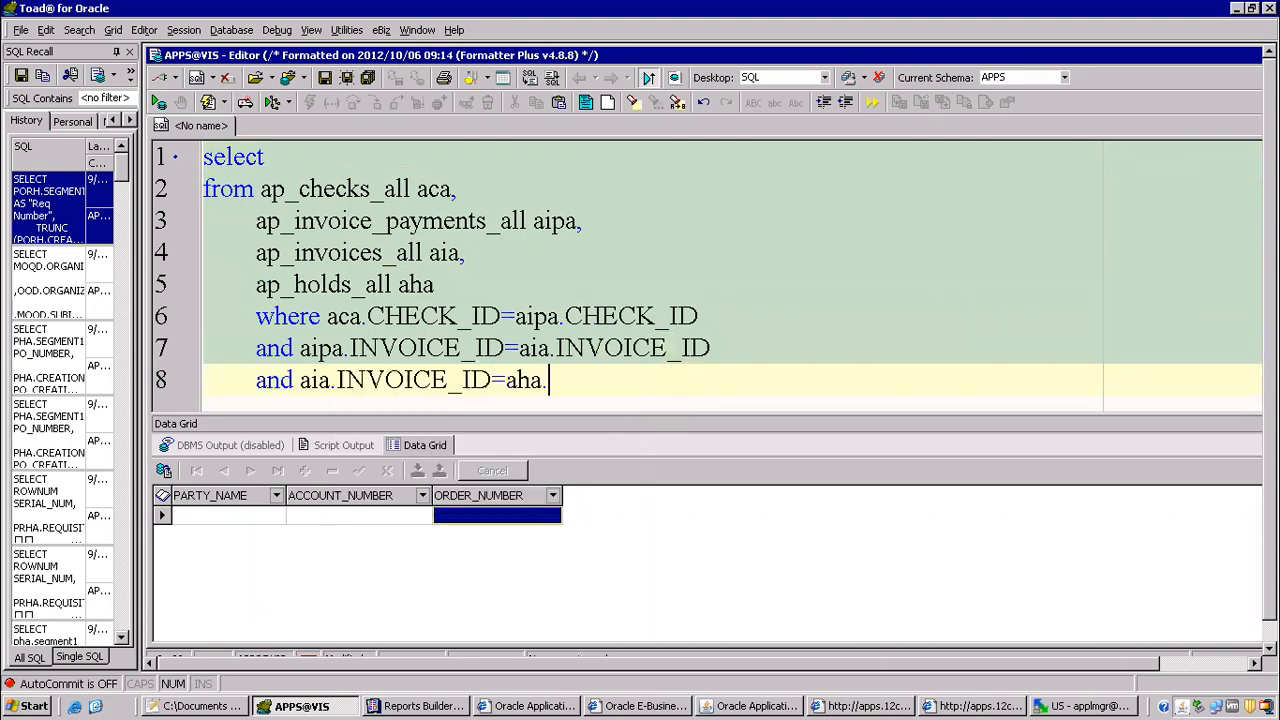
{"action": "type", "text": "invo"}
{"action": "key", "text": "Return"}
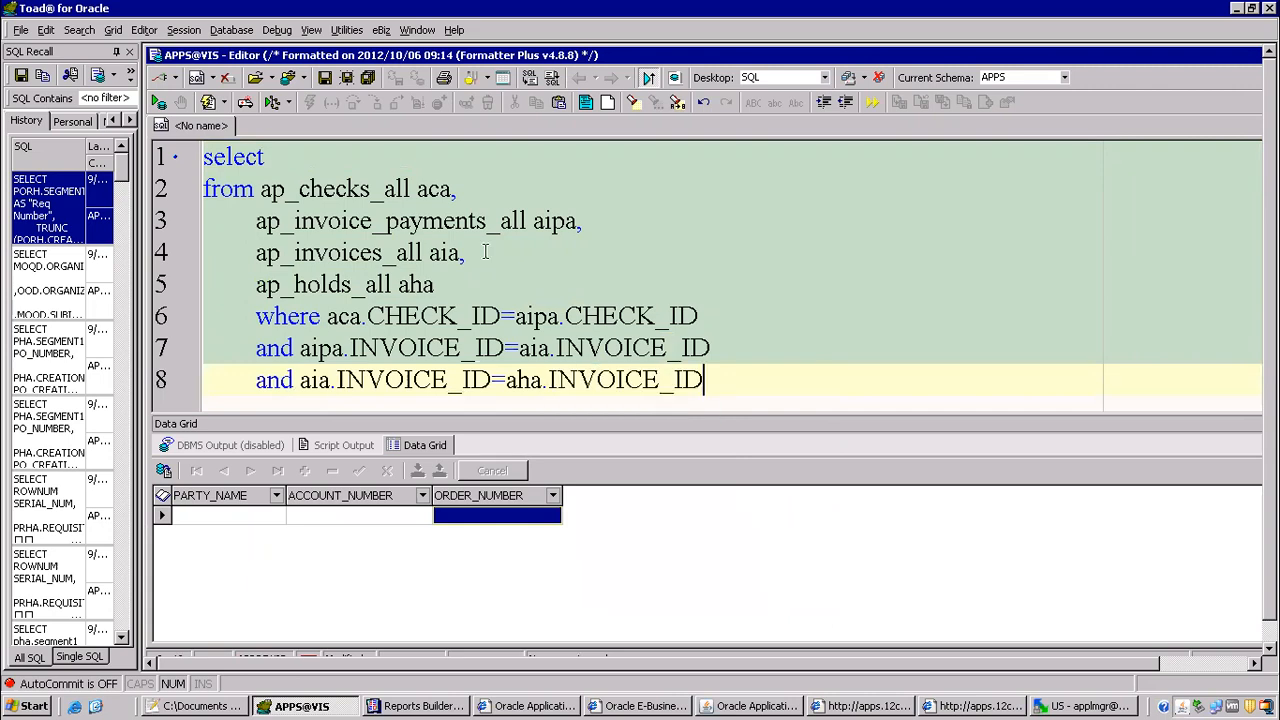
Step: Select the aha.HOLD_REASON column in the query and execute it
{"action": "key", "text": "Up"}
{"action": "key", "text": "Up"}
{"action": "key", "text": "Up"}
{"action": "key", "text": "Up"}
{"action": "key", "text": "Up"}
{"action": "key", "text": "Up"}
{"action": "key", "text": "Up"}
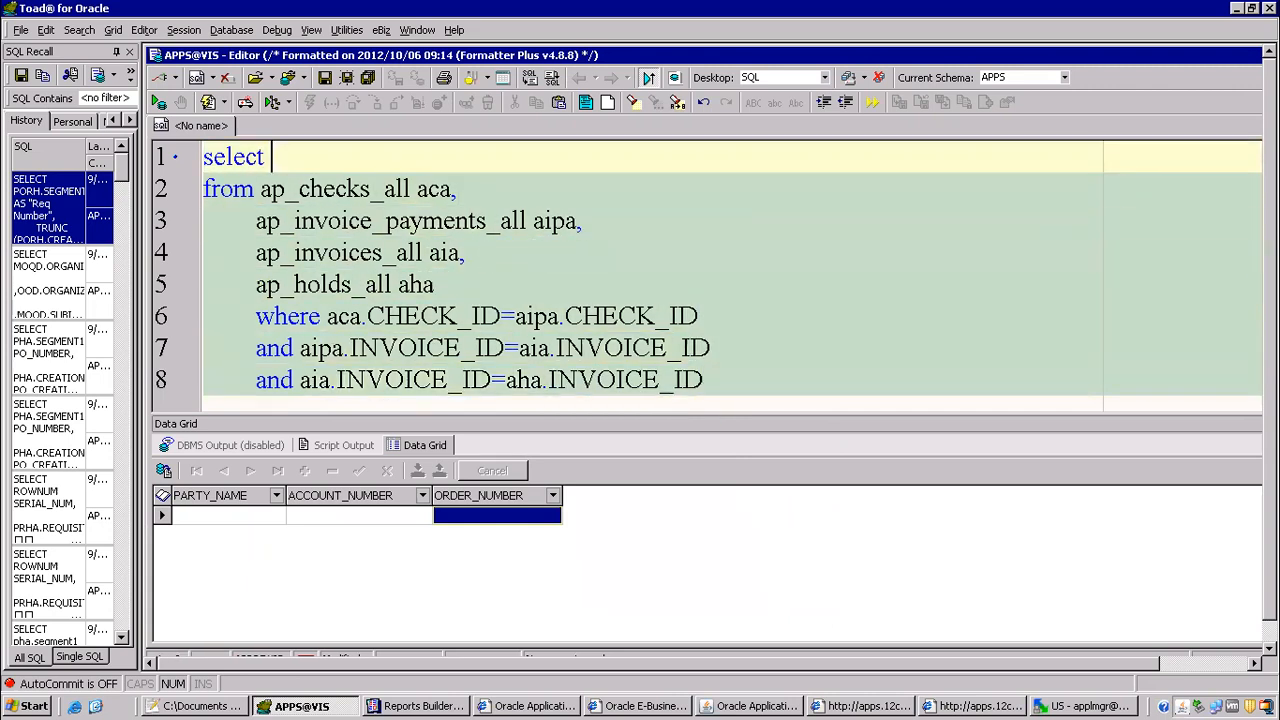
{"action": "type", "text": "aha."}
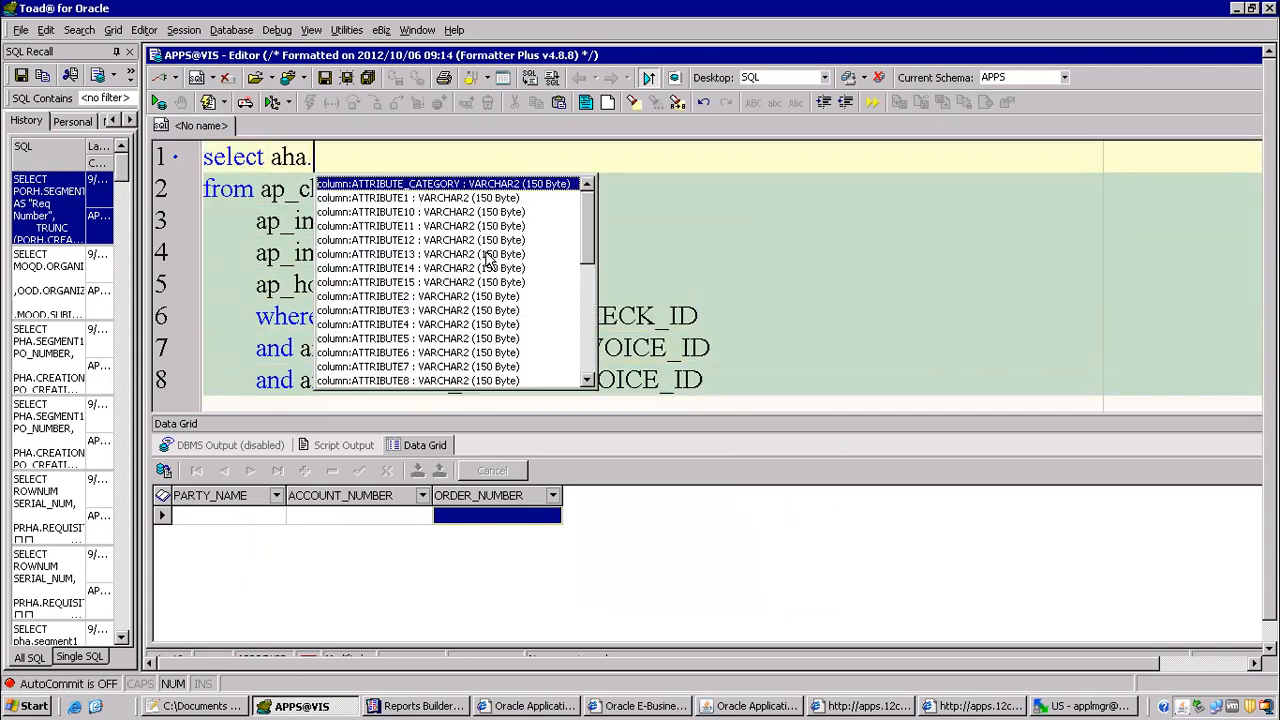
{"action": "left_click_drag", "start_coordinate": [590, 236], "coordinate": [577, 322]}
{"action": "double_click", "coordinate": [577, 254]}
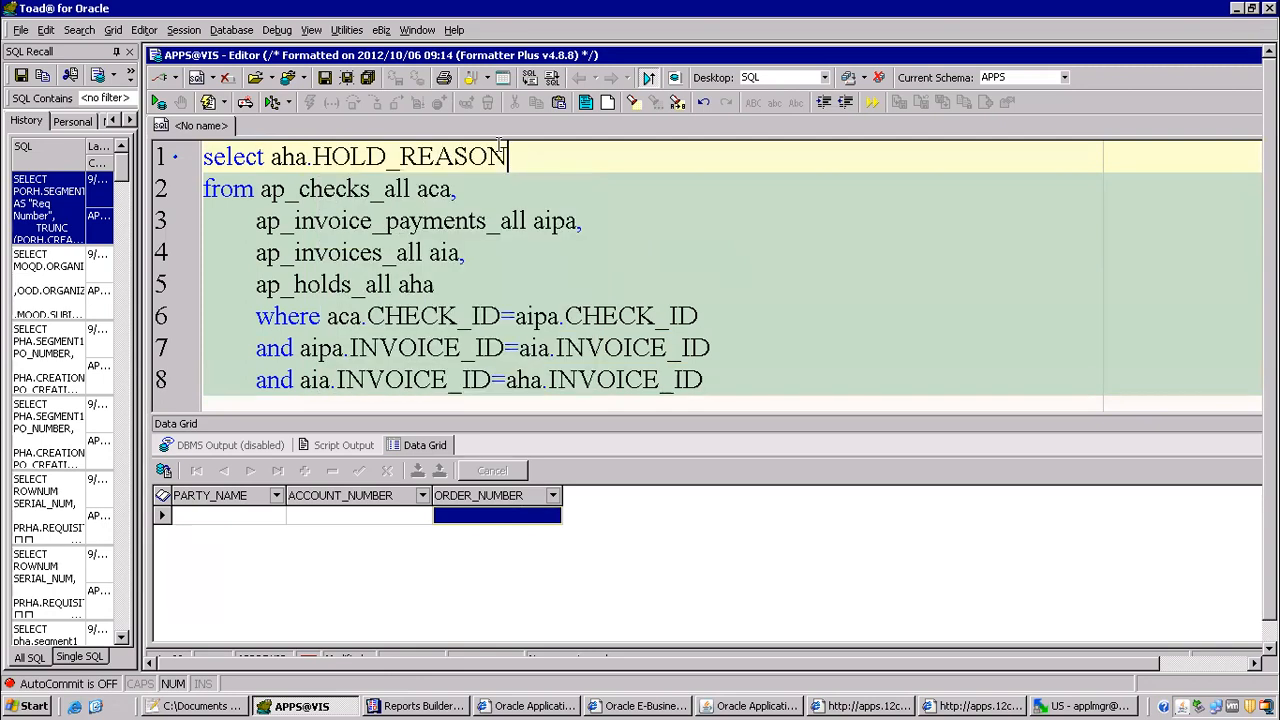
{"action": "key", "text": "F9"}
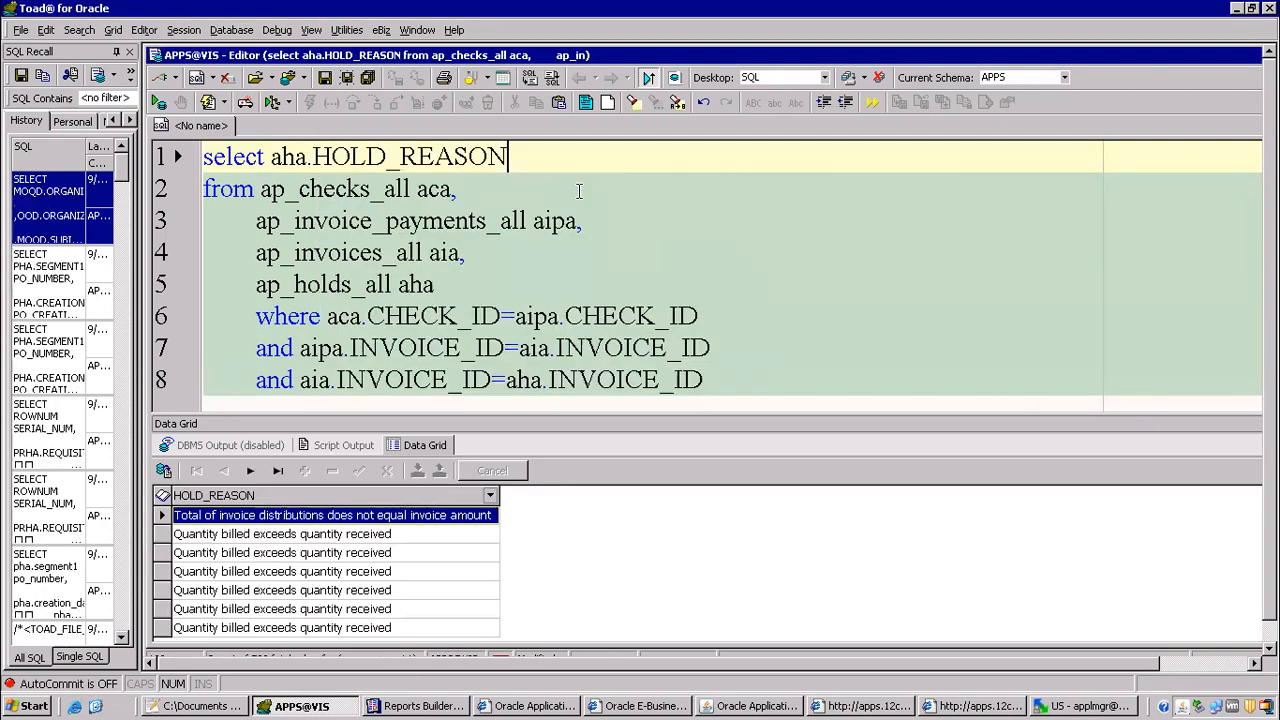
Step: Add the filter condition aca.CHECK_NUMBER=55 at the end of the query and execute it
{"action": "key", "text": "Down"}
{"action": "key", "text": "Down"}
{"action": "key", "text": "Down"}
{"action": "key", "text": "Down"}
{"action": "key", "text": "Down"}
{"action": "key", "text": "Down"}
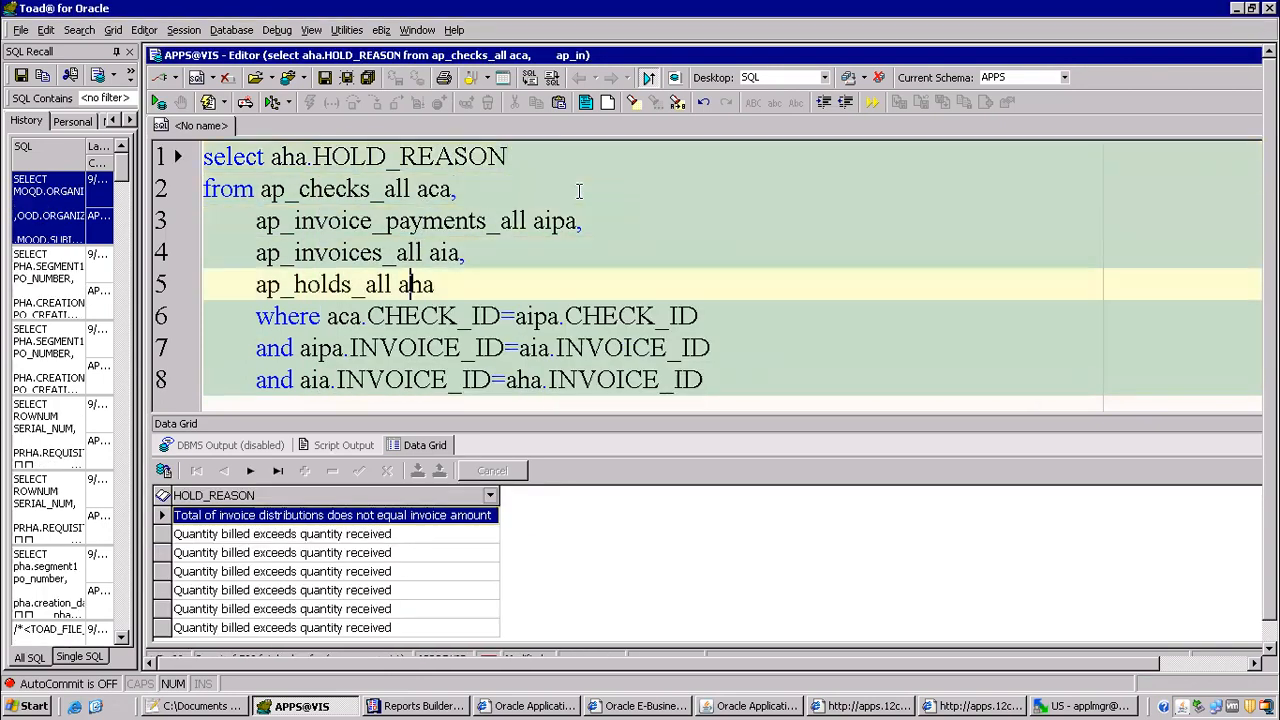
{"action": "key", "text": "Down"}
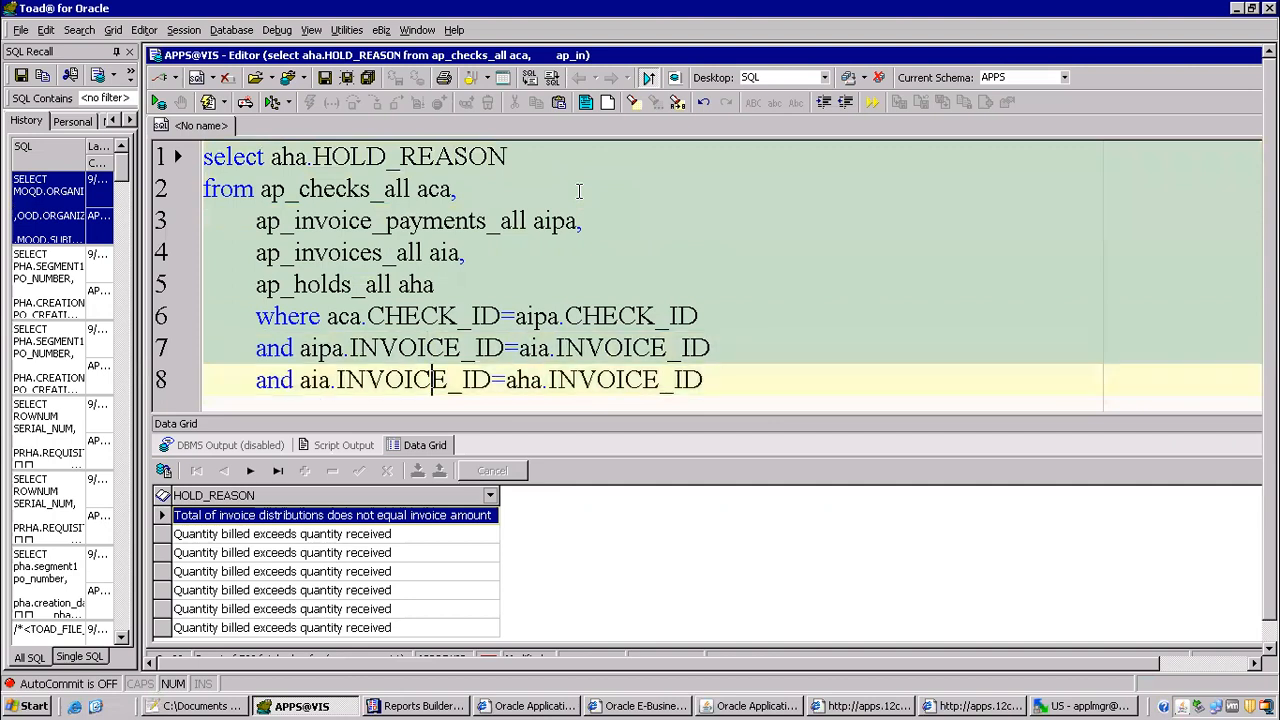
{"action": "key", "text": "End"}
{"action": "key", "text": "Return"}
{"action": "type", "text": "and aca."}
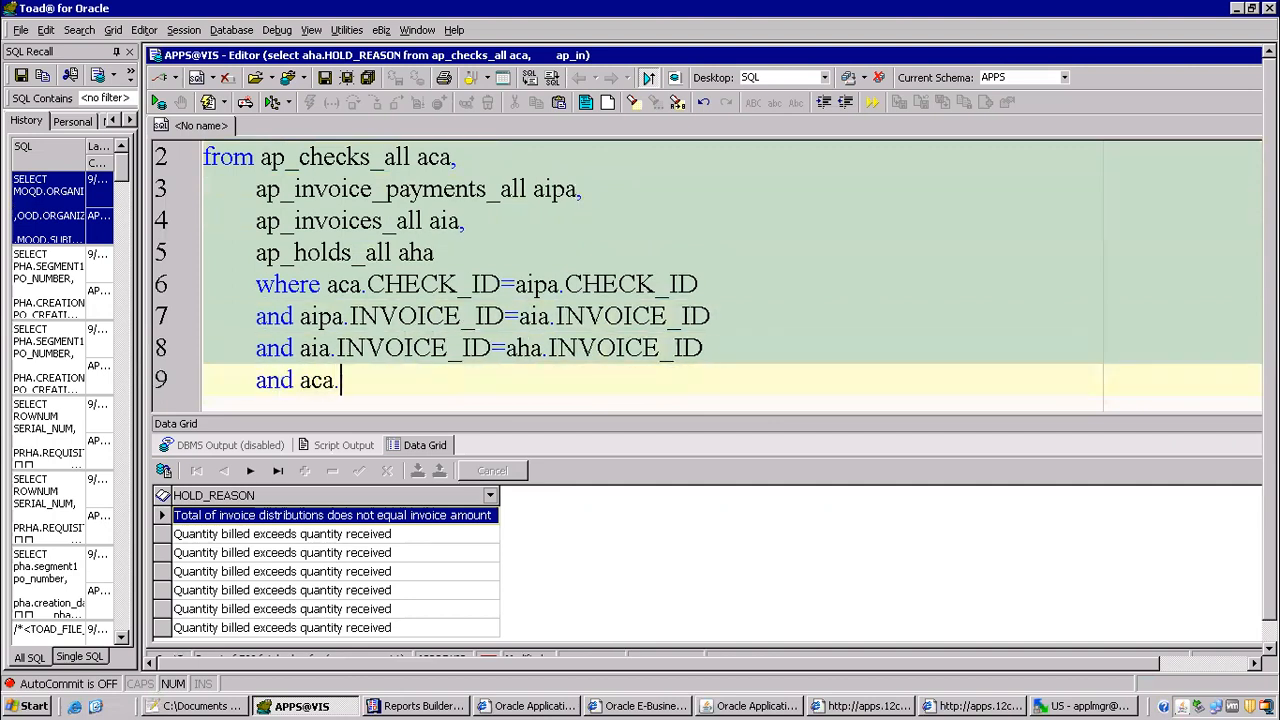
{"action": "type", "text": "ch"}
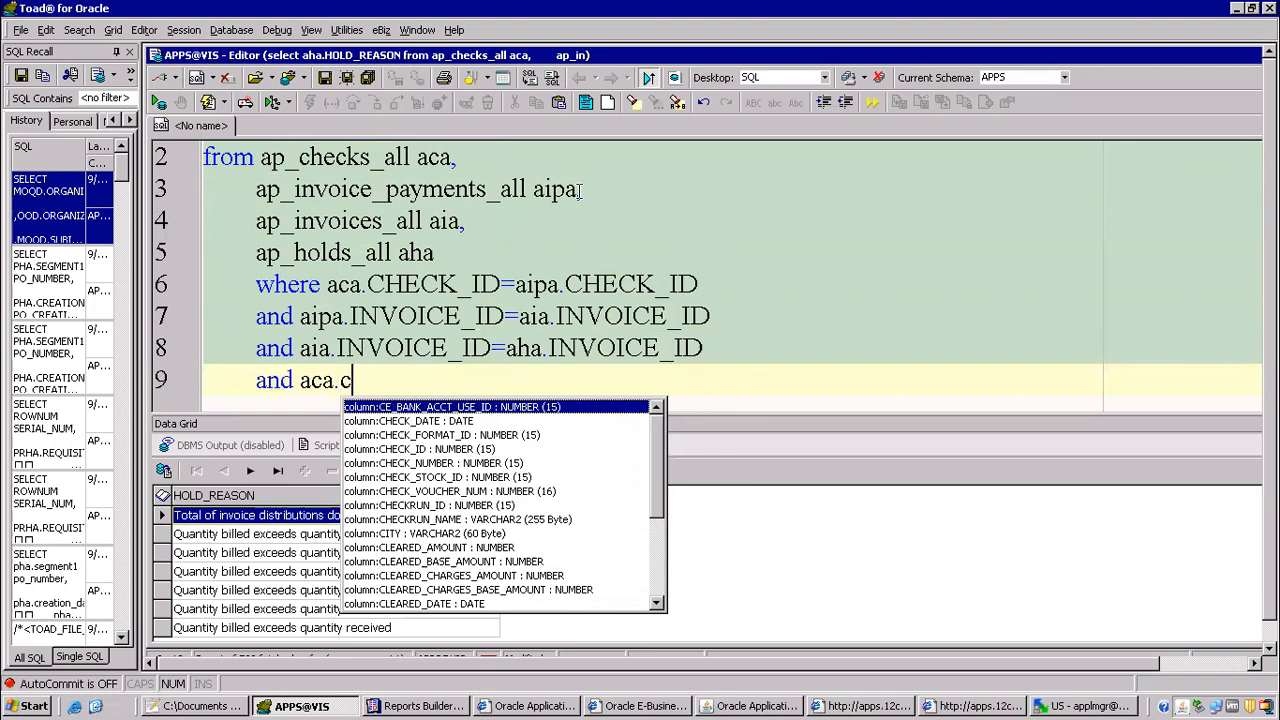
{"action": "key", "text": "Down"}
{"action": "key", "text": "Down"}
{"action": "key", "text": "Down"}
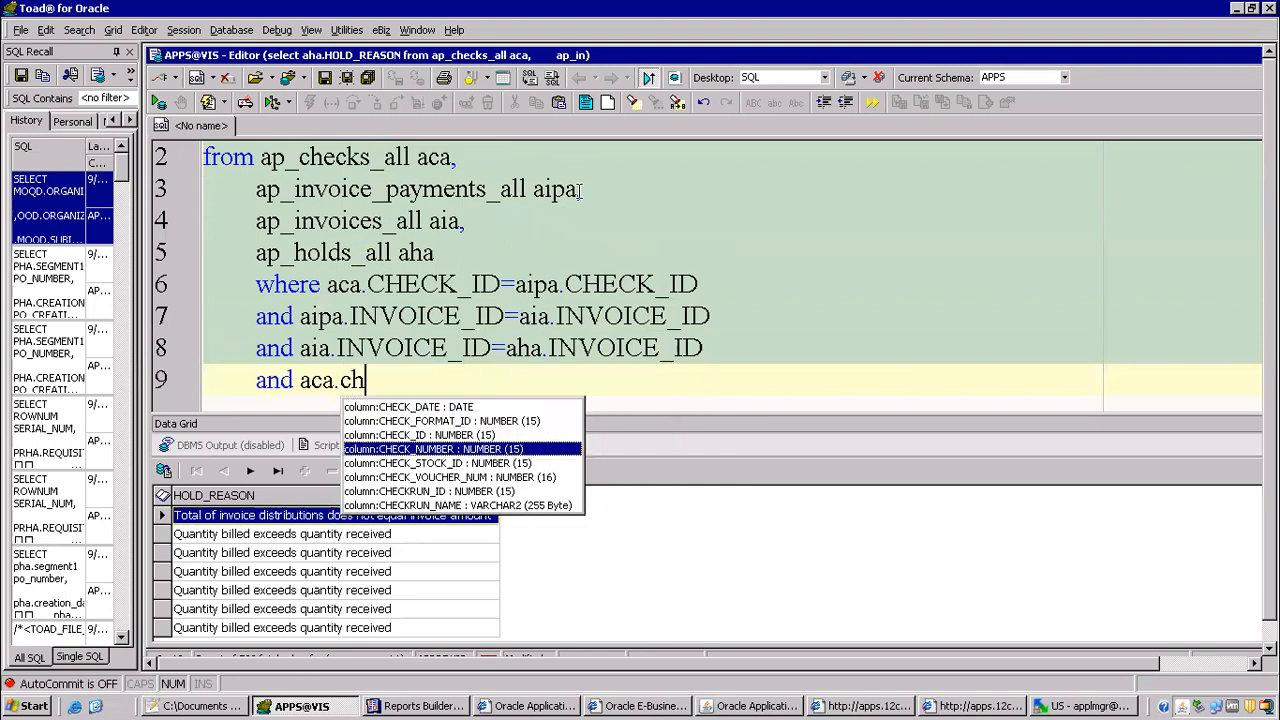
{"action": "key", "text": "Return"}
{"action": "type", "text": "=55"}
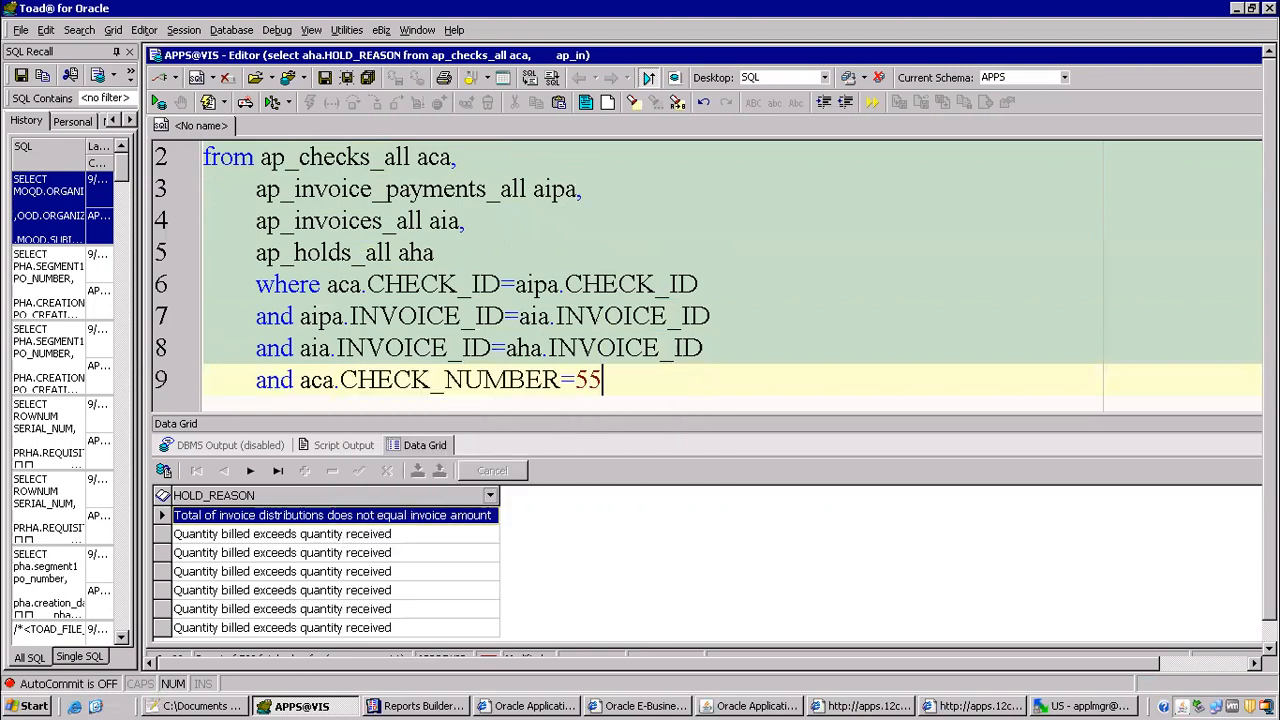
{"action": "key", "text": "F9"}
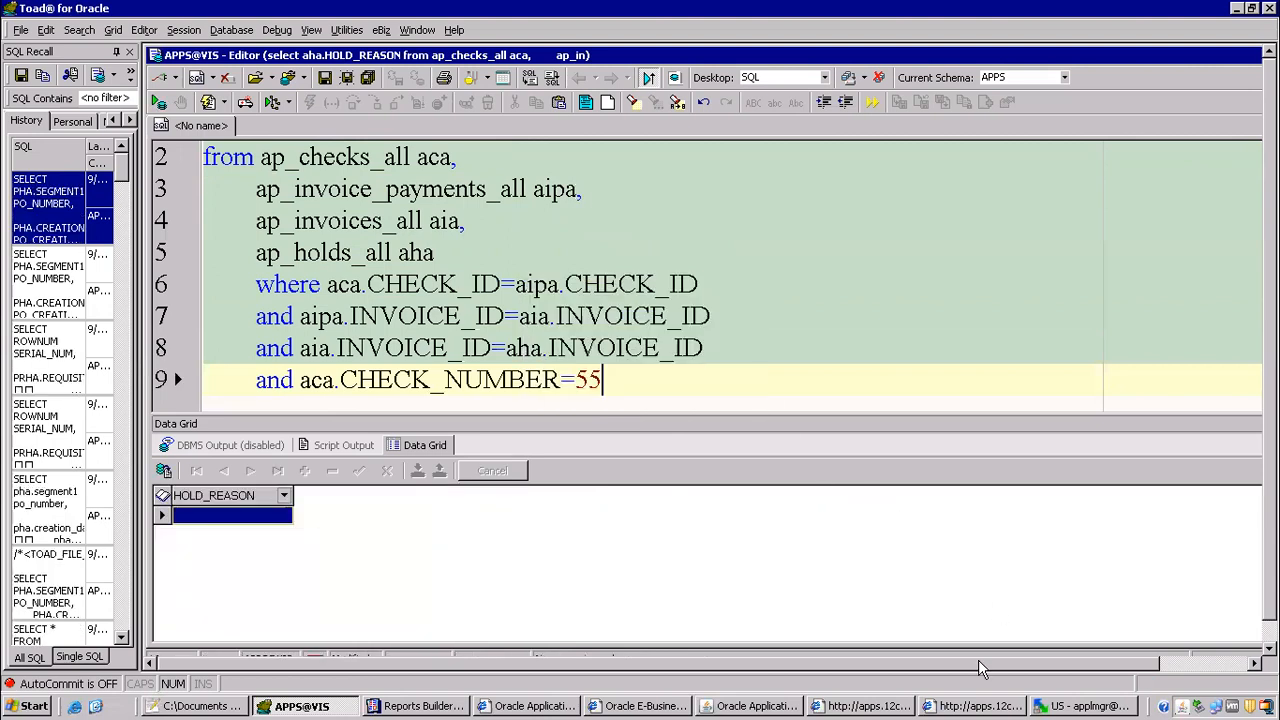
Step: Look up the voided payment's number in the Void Payment Register output in Internet Explorer, and return to Toad
{"action": "left_click", "coordinate": [944, 702]}
{"action": "left_click", "coordinate": [27, 338]}
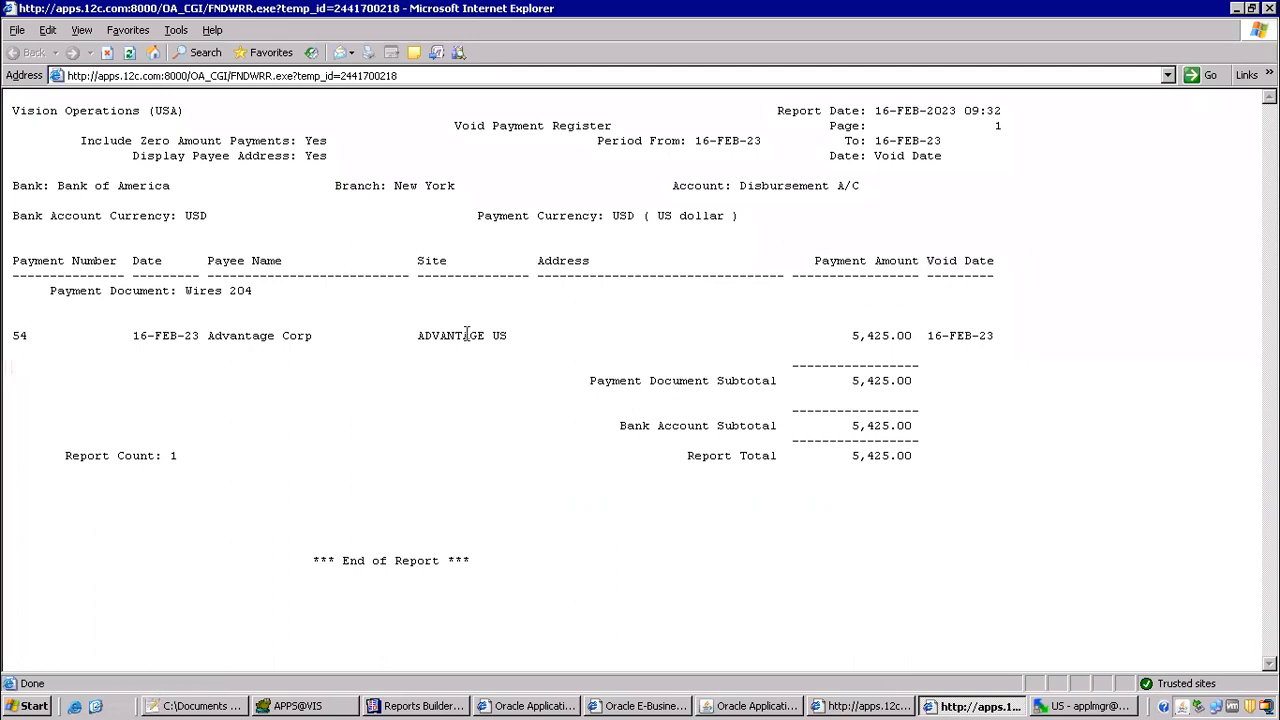
{"action": "left_click_drag", "start_coordinate": [35, 338], "coordinate": [10, 328]}
{"action": "key", "text": "alt+Tab"}
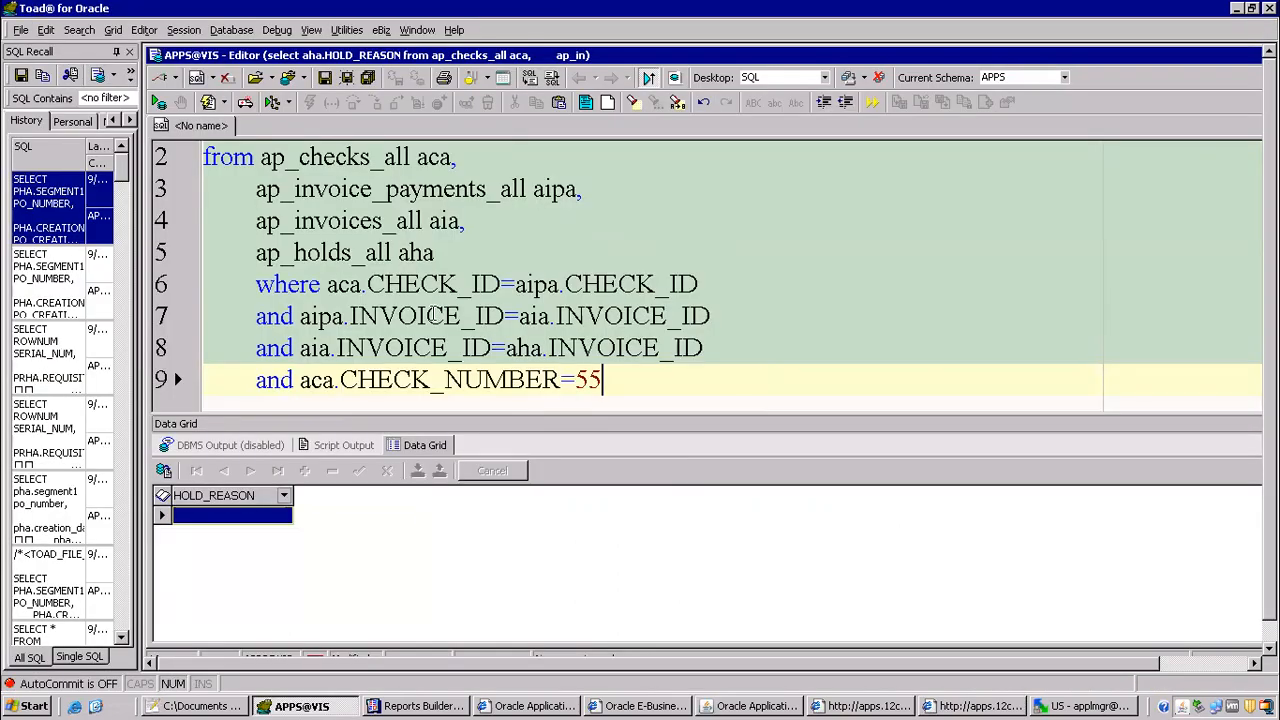
Step: Set the query's CHECK_NUMBER filter to 54, execute it again and highlight that value
{"action": "key", "text": "BackSpace"}
{"action": "type", "text": "4"}
{"action": "key", "text": "F9"}
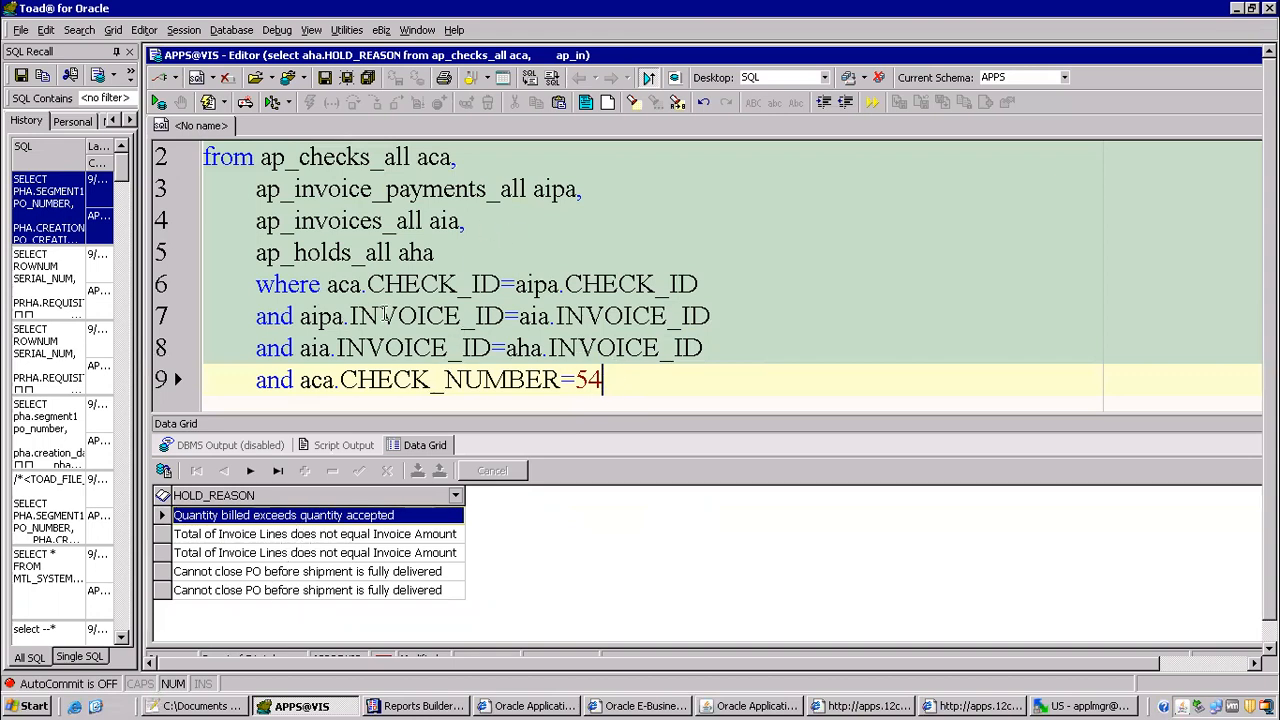
{"action": "left_click", "coordinate": [577, 380]}
{"action": "left_click_drag", "start_coordinate": [577, 380], "coordinate": [614, 378]}
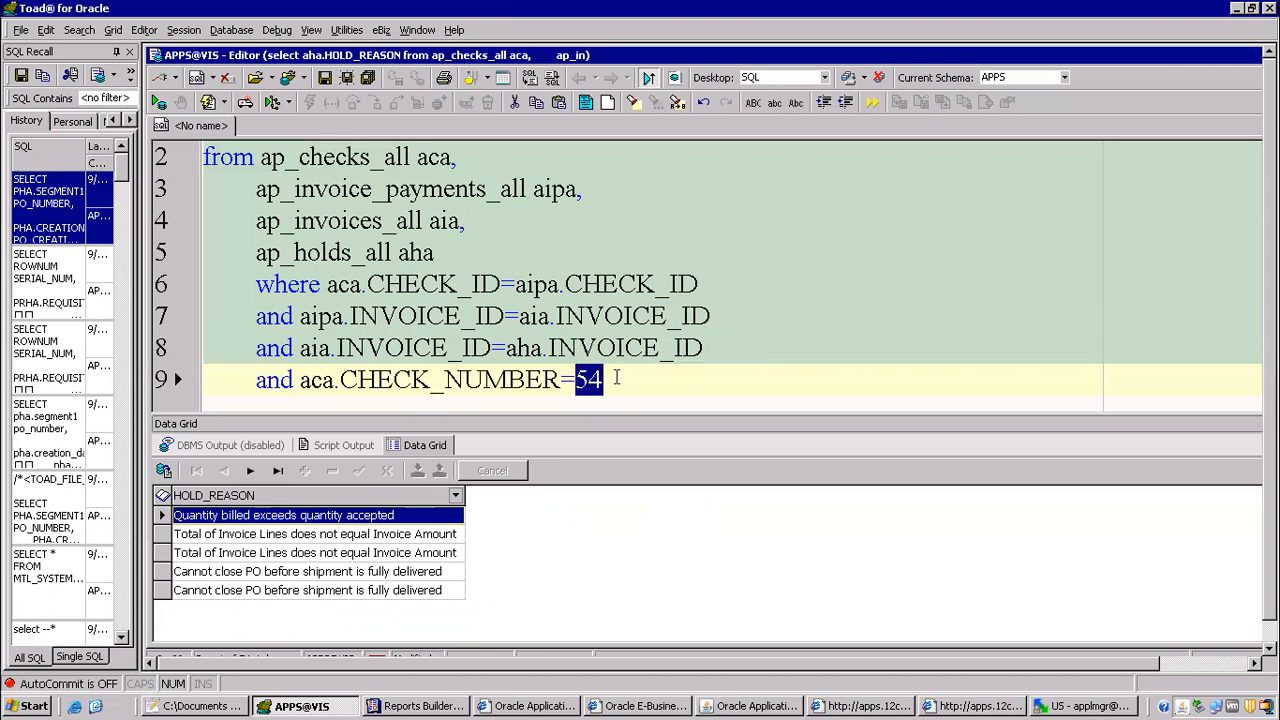
Step: Switch to Reports Builder and close the CF_void_reason formula editor and its property inspector
{"action": "left_click", "coordinate": [457, 705]}
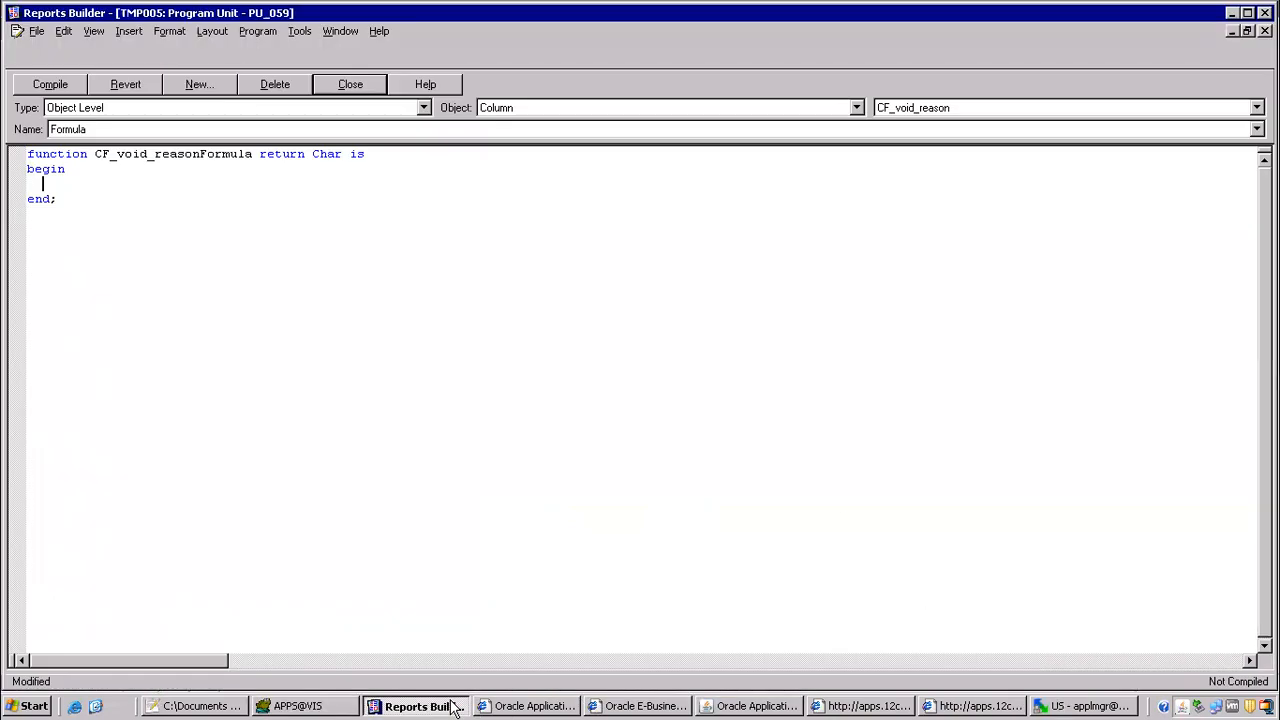
{"action": "left_click", "coordinate": [374, 84]}
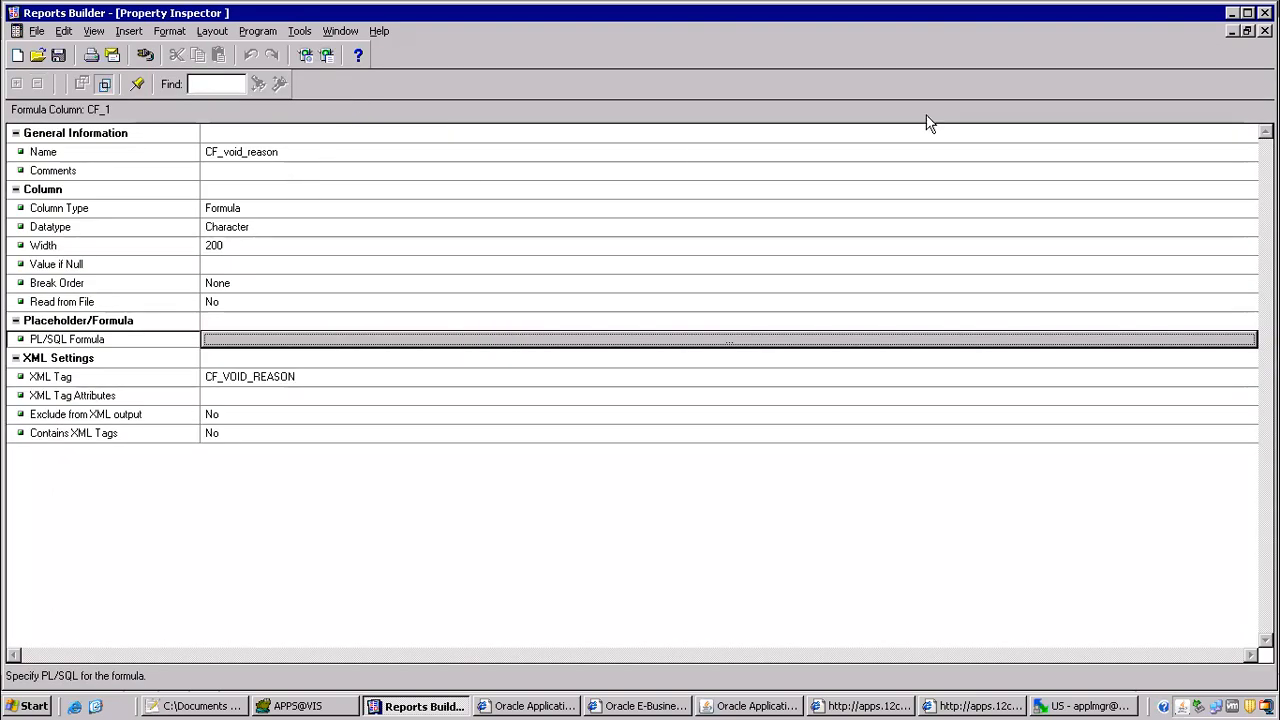
{"action": "left_click", "coordinate": [1265, 31]}
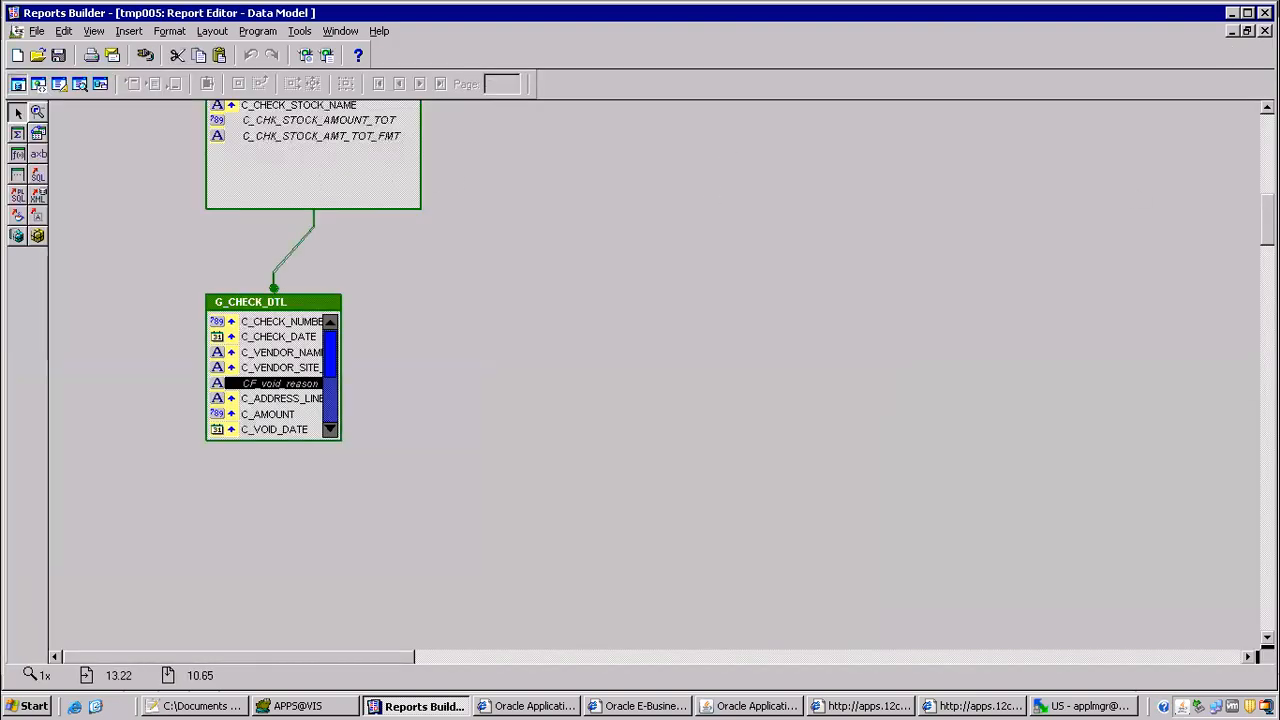
Step: Examine the C_CHECK_NUMBER column alias in the SQL statement of Q_SEL_CHECKS, and close the statement without changes
{"action": "scroll", "coordinate": [375, 245], "scroll_direction": "up", "scroll_amount": 10}
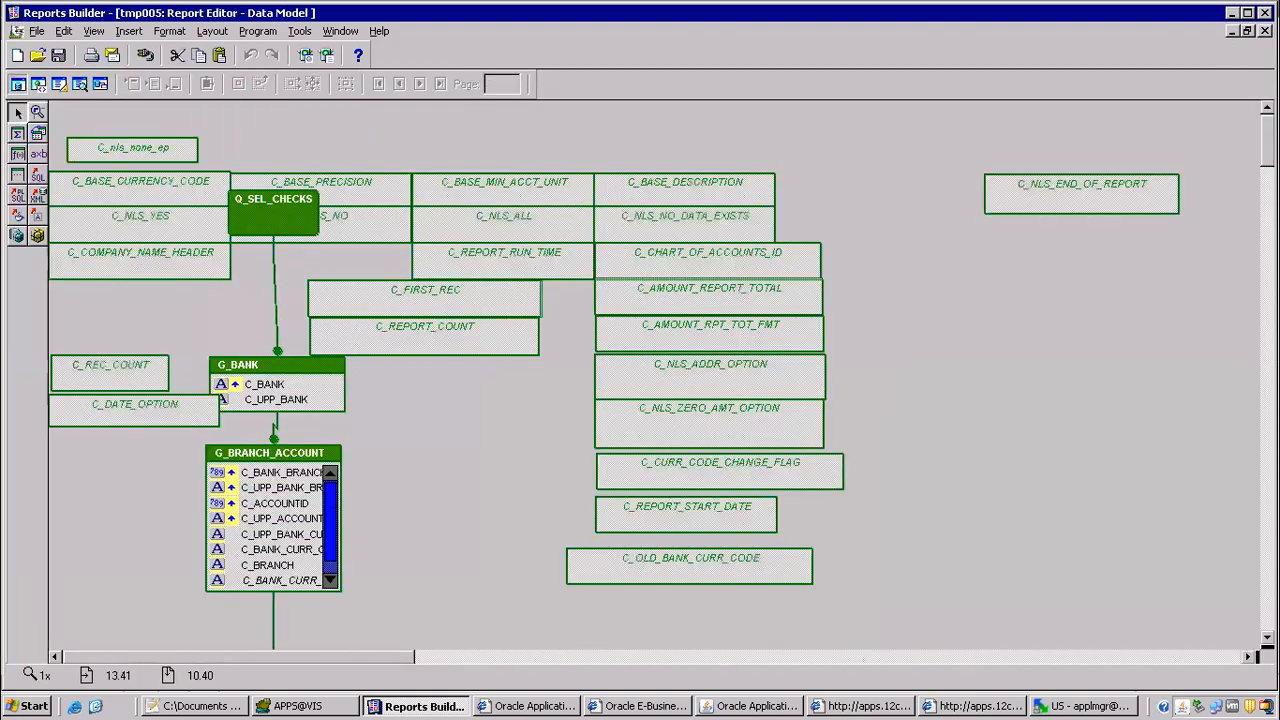
{"action": "double_click", "coordinate": [262, 221]}
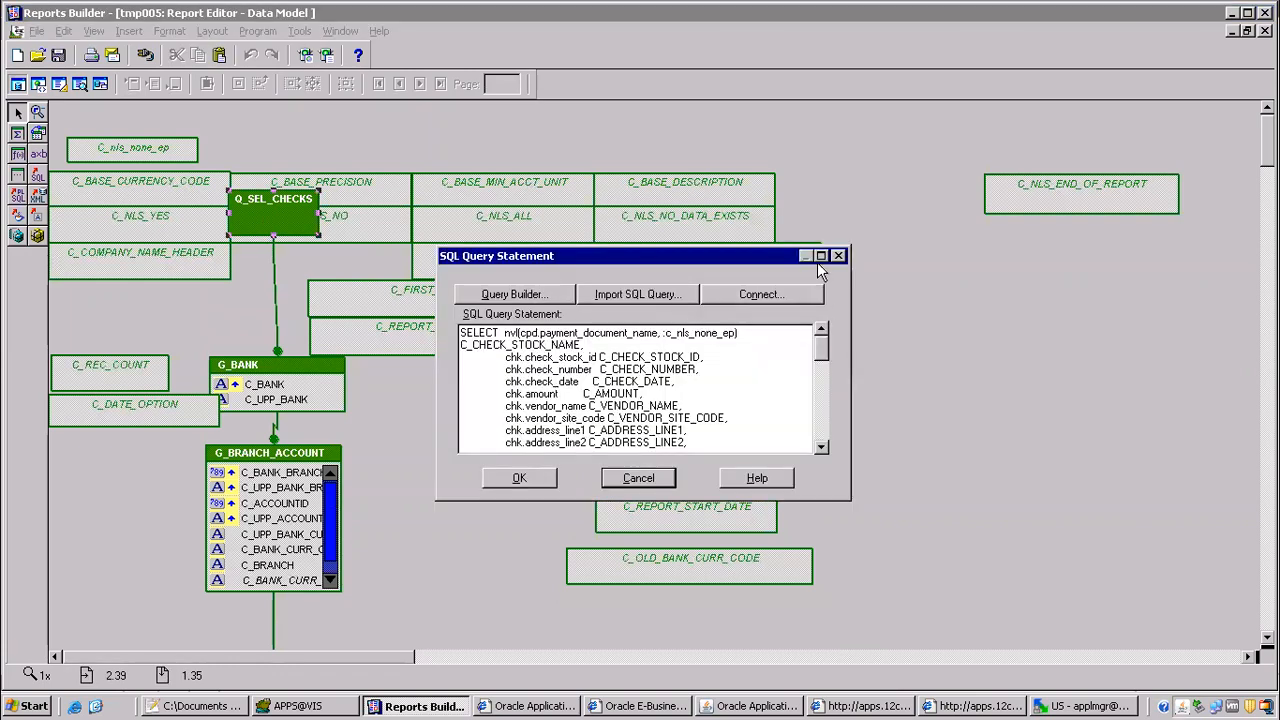
{"action": "left_click", "coordinate": [820, 256]}
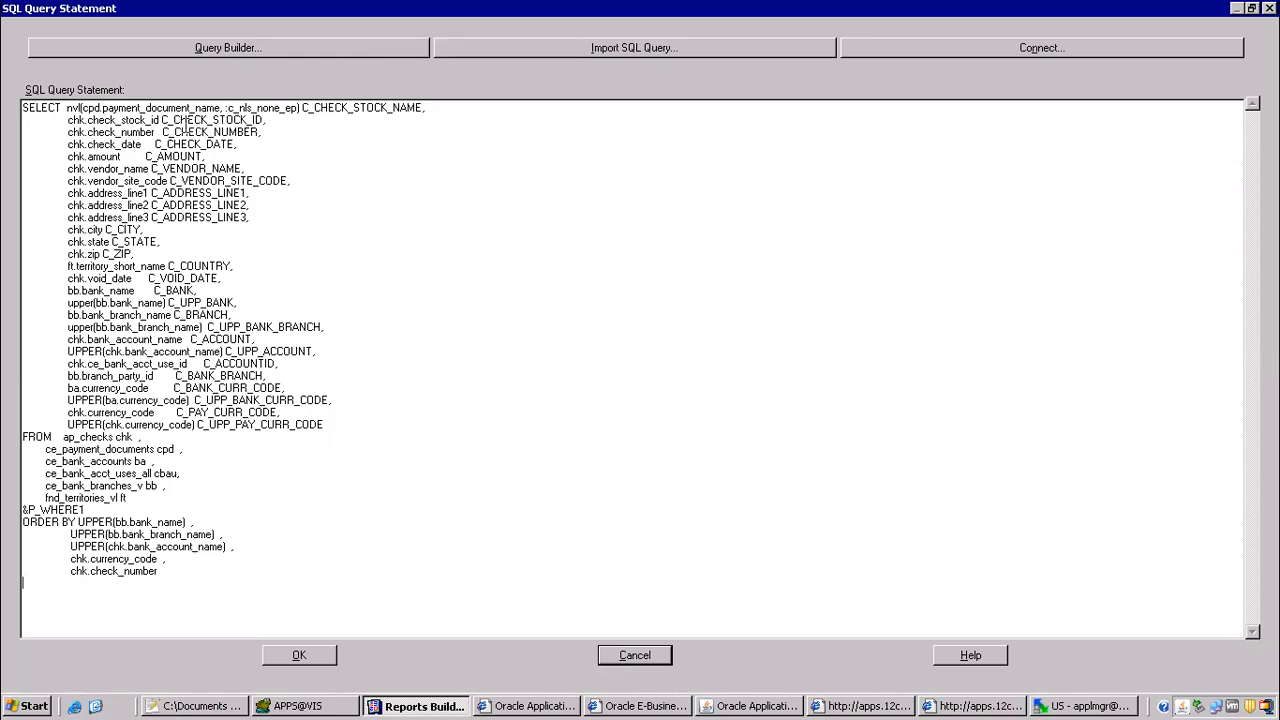
{"action": "left_click_drag", "start_coordinate": [158, 132], "coordinate": [258, 135]}
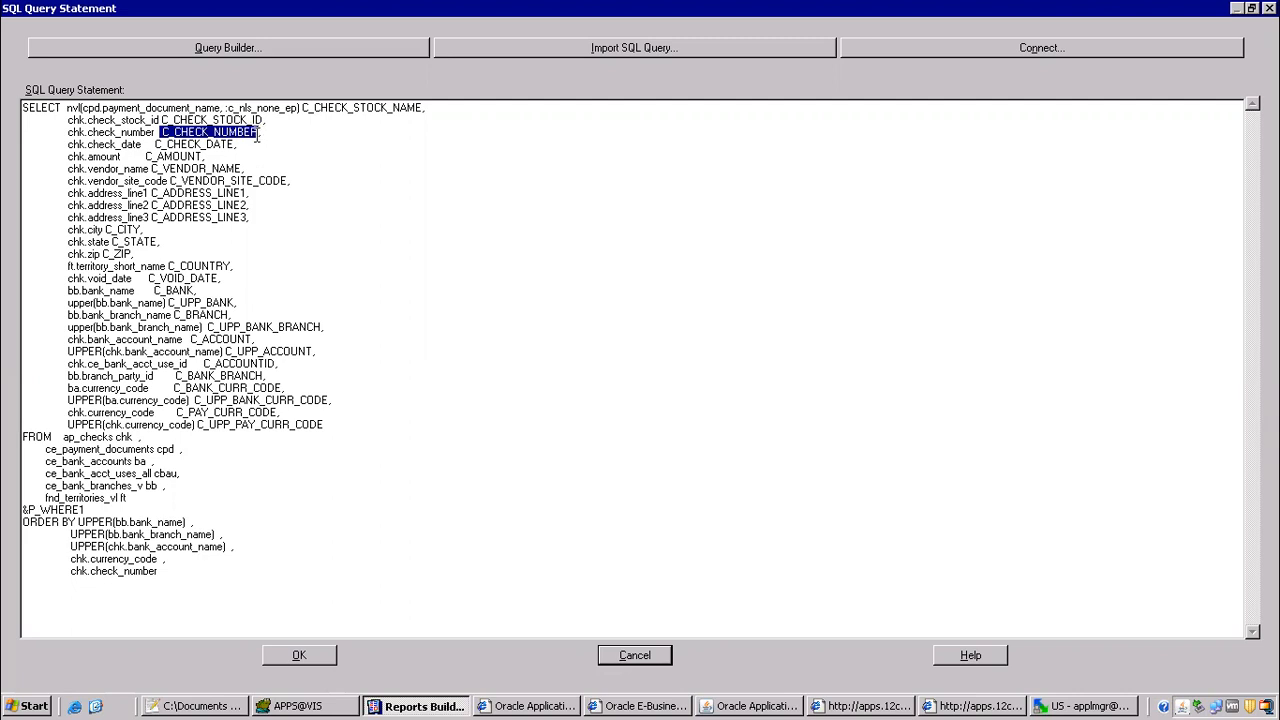
{"action": "left_click", "coordinate": [250, 168]}
{"action": "left_click_drag", "start_coordinate": [162, 132], "coordinate": [256, 136]}
{"action": "key", "text": "ctrl+c"}
{"action": "left_click", "coordinate": [638, 662]}
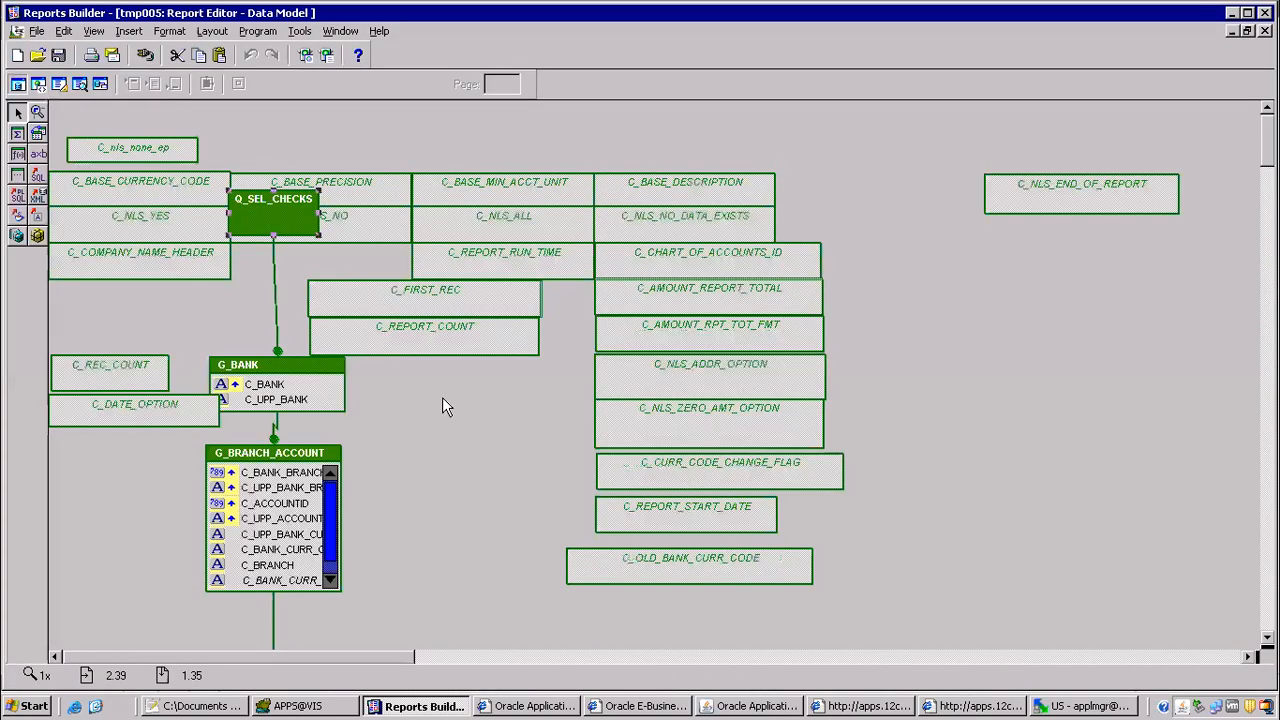
{"action": "left_click", "coordinate": [341, 31]}
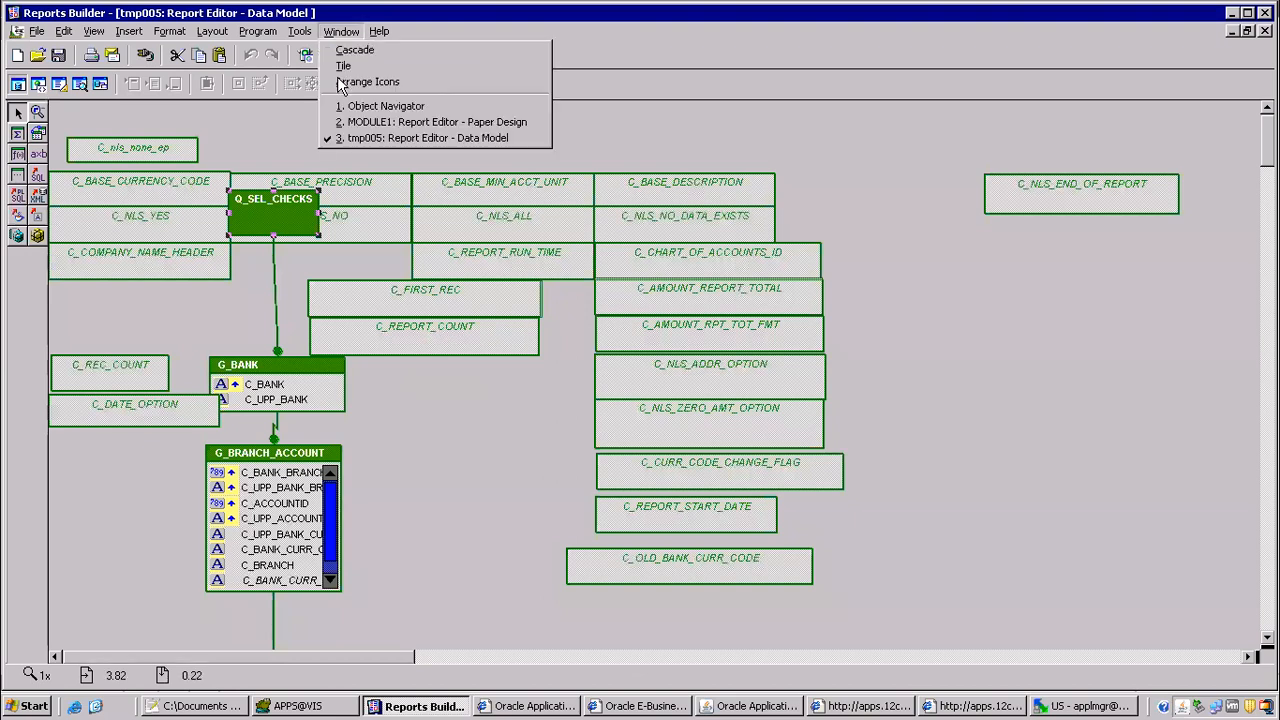
{"action": "left_click", "coordinate": [380, 123]}
{"action": "left_click", "coordinate": [341, 31]}
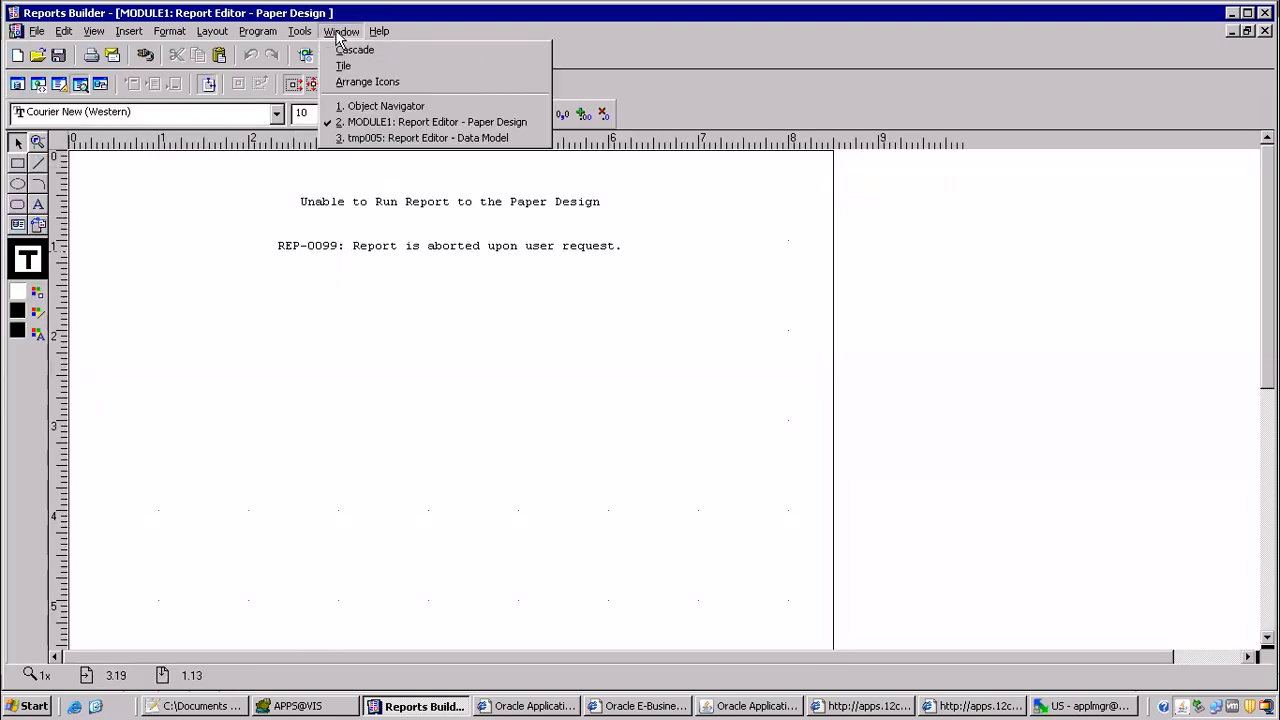
{"action": "left_click", "coordinate": [412, 121]}
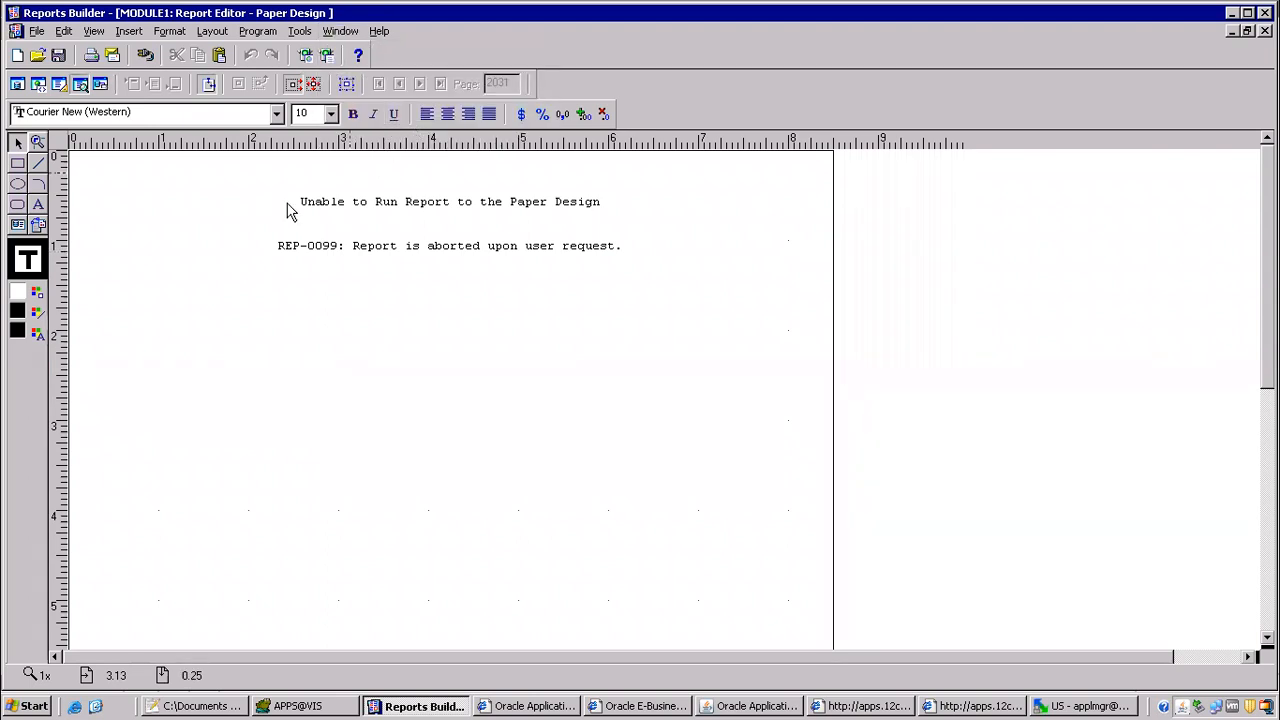
{"action": "left_click", "coordinate": [17, 83]}
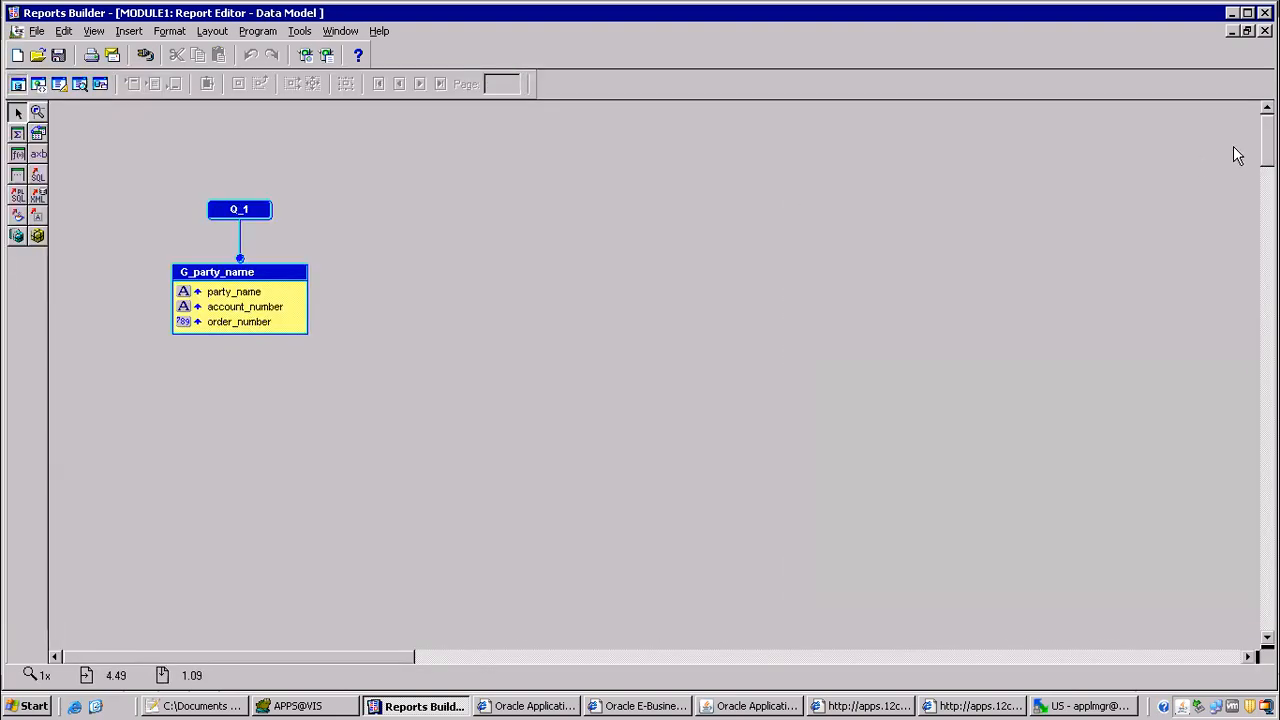
{"action": "left_click", "coordinate": [340, 31]}
{"action": "left_click", "coordinate": [371, 138]}
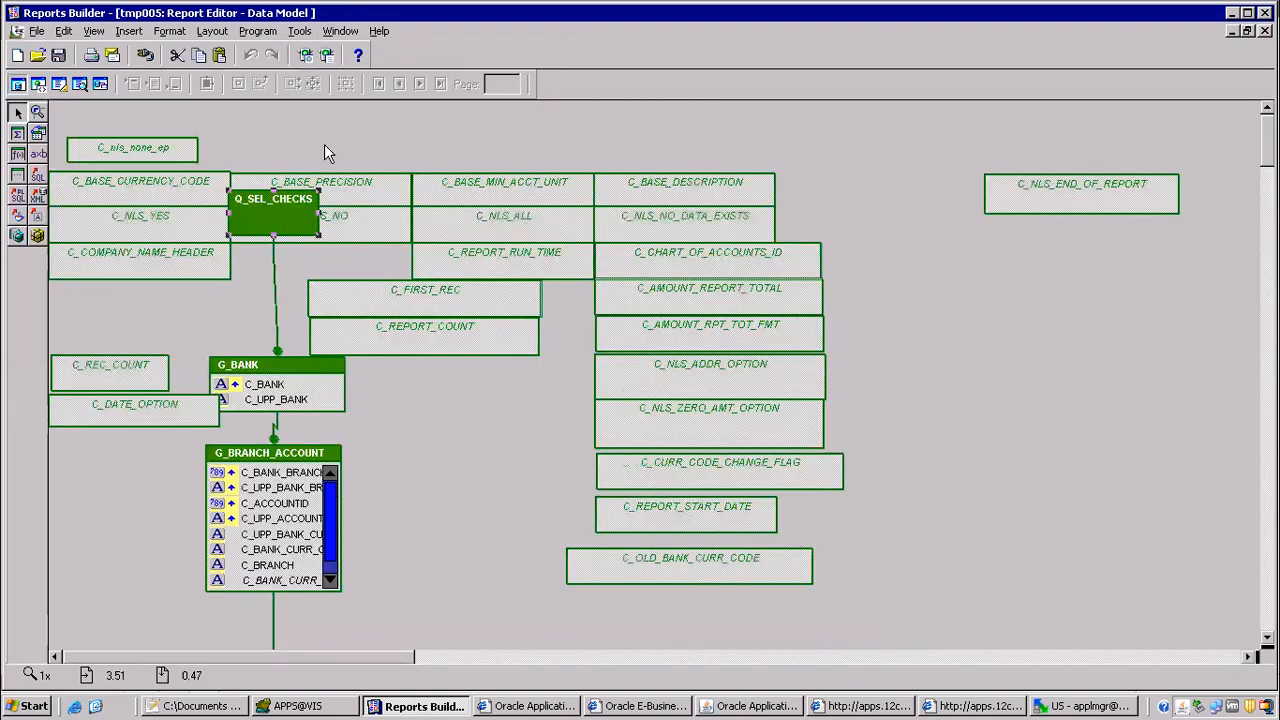
Step: Open the PL/SQL formula of CF_void_reason in G_CHECK_DTL and paste C_CHECK_NUMBER into the function body
{"action": "left_click_drag", "start_coordinate": [1266, 141], "coordinate": [1255, 228]}
{"action": "left_click", "coordinate": [293, 335]}
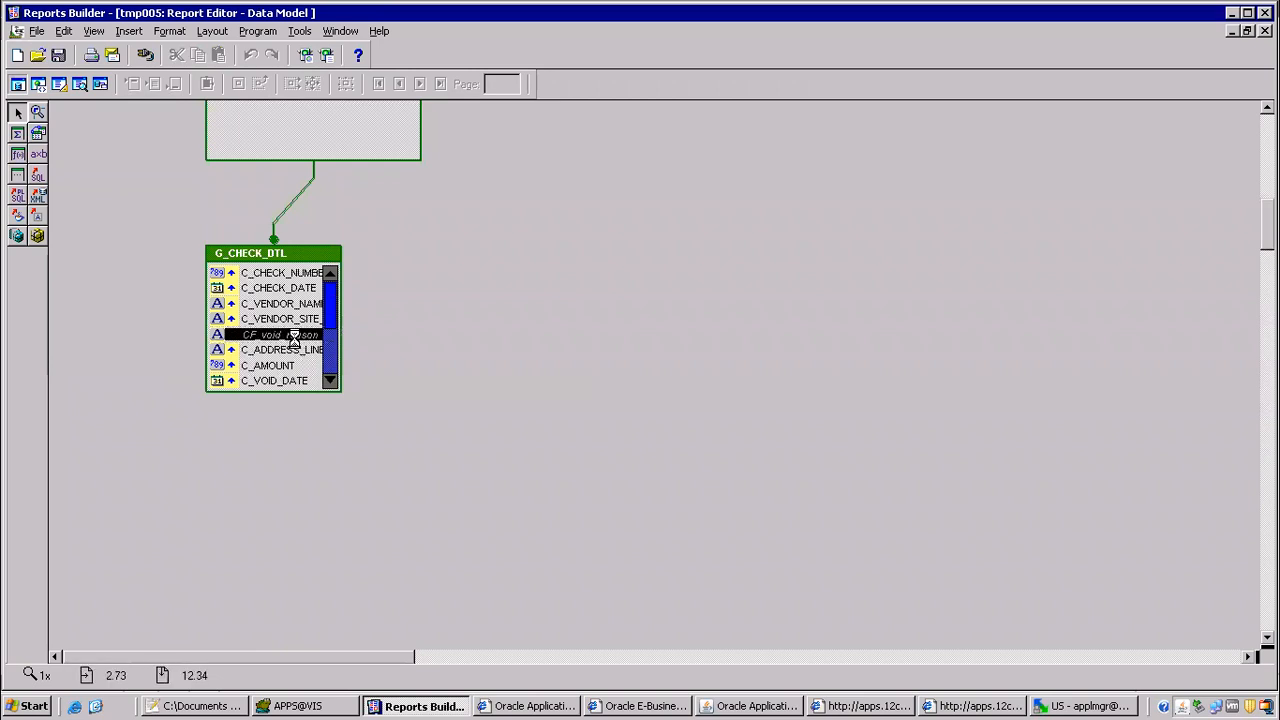
{"action": "double_click", "coordinate": [293, 335]}
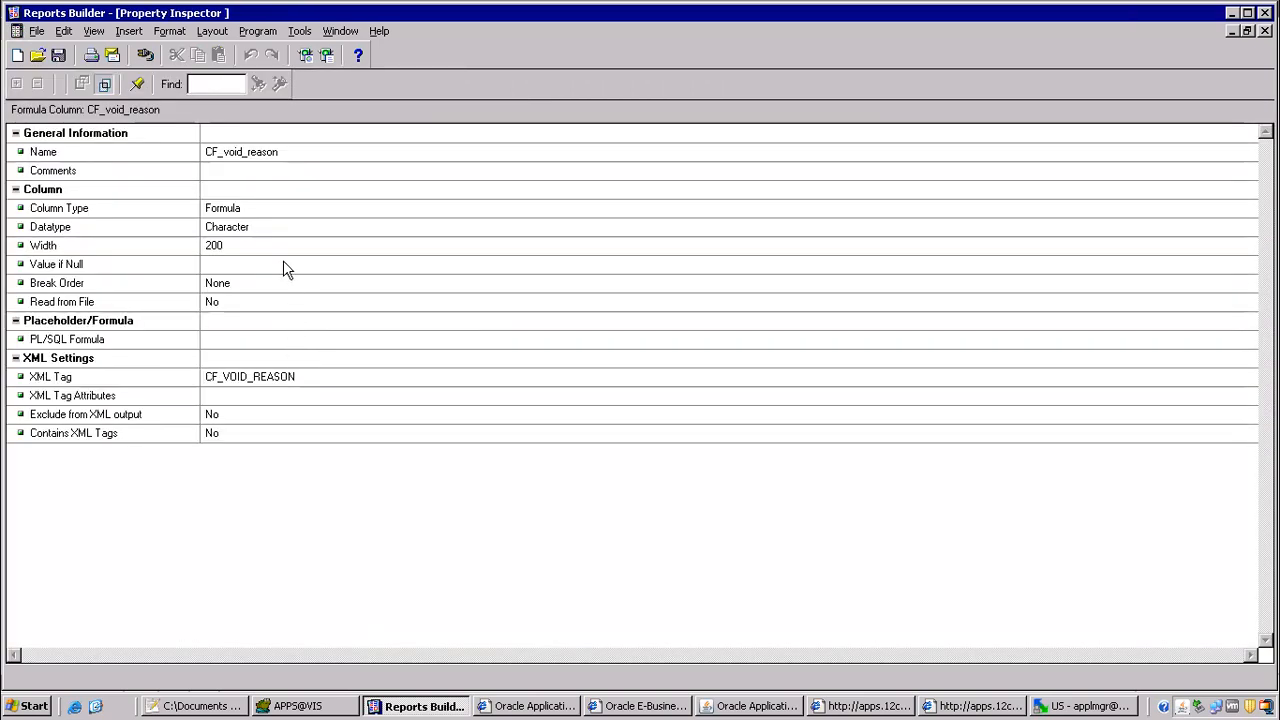
{"action": "double_click", "coordinate": [238, 343]}
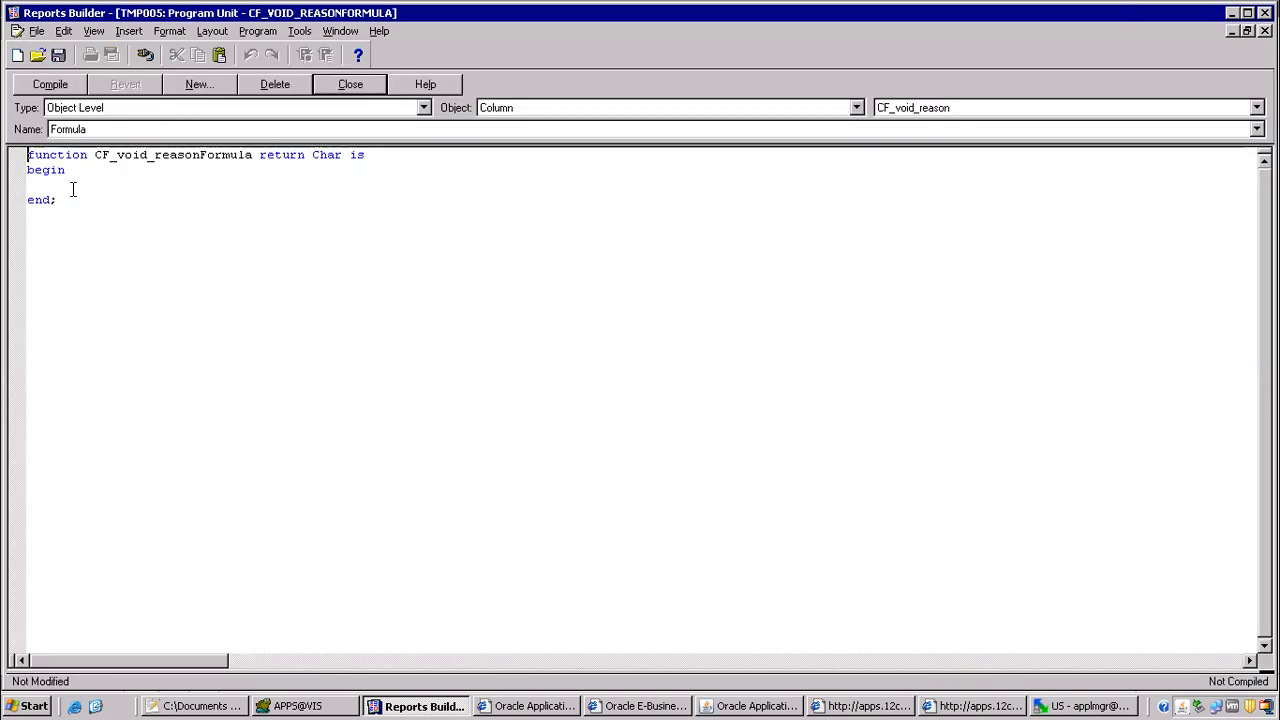
{"action": "key", "text": "ctrl+v"}
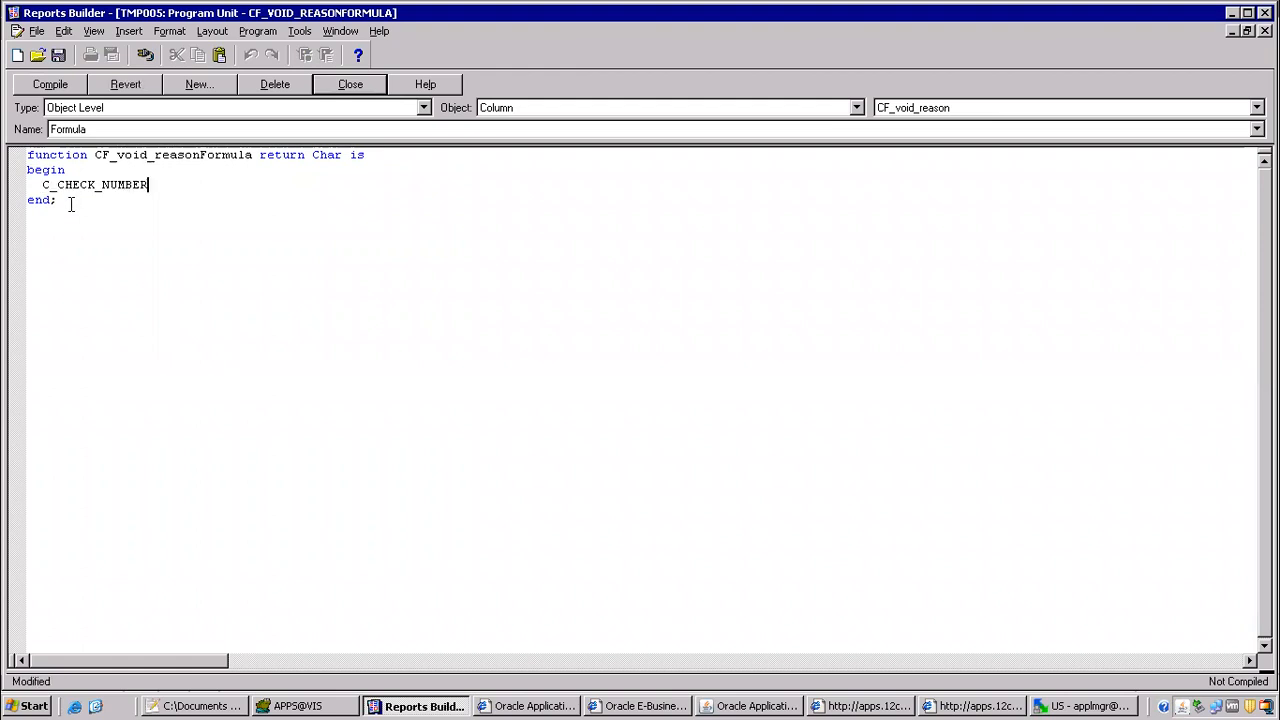
Step: Copy the entire hold reason query from Toad and paste it above C_CHECK_NUMBER in the CF_void_reason formula in Reports Builder
{"action": "left_click", "coordinate": [356, 706]}
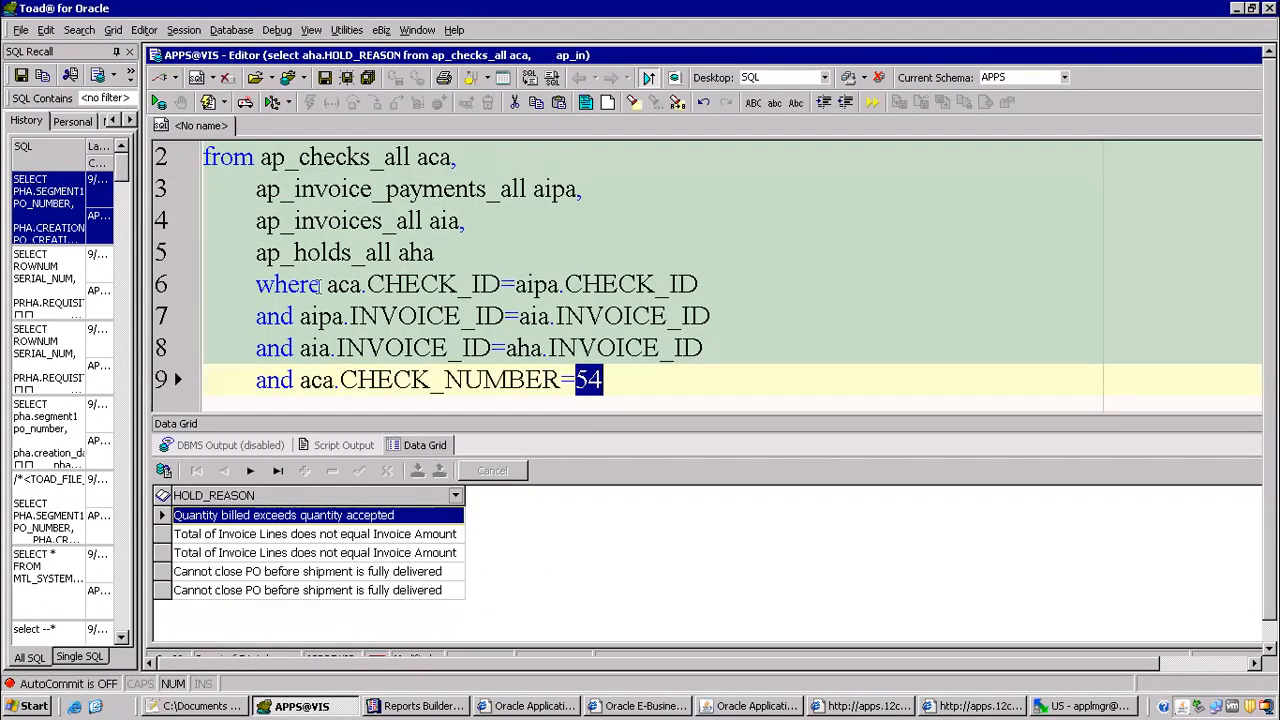
{"action": "left_click", "coordinate": [516, 350]}
{"action": "key", "text": "ctrl+a"}
{"action": "key", "text": "ctrl+c"}
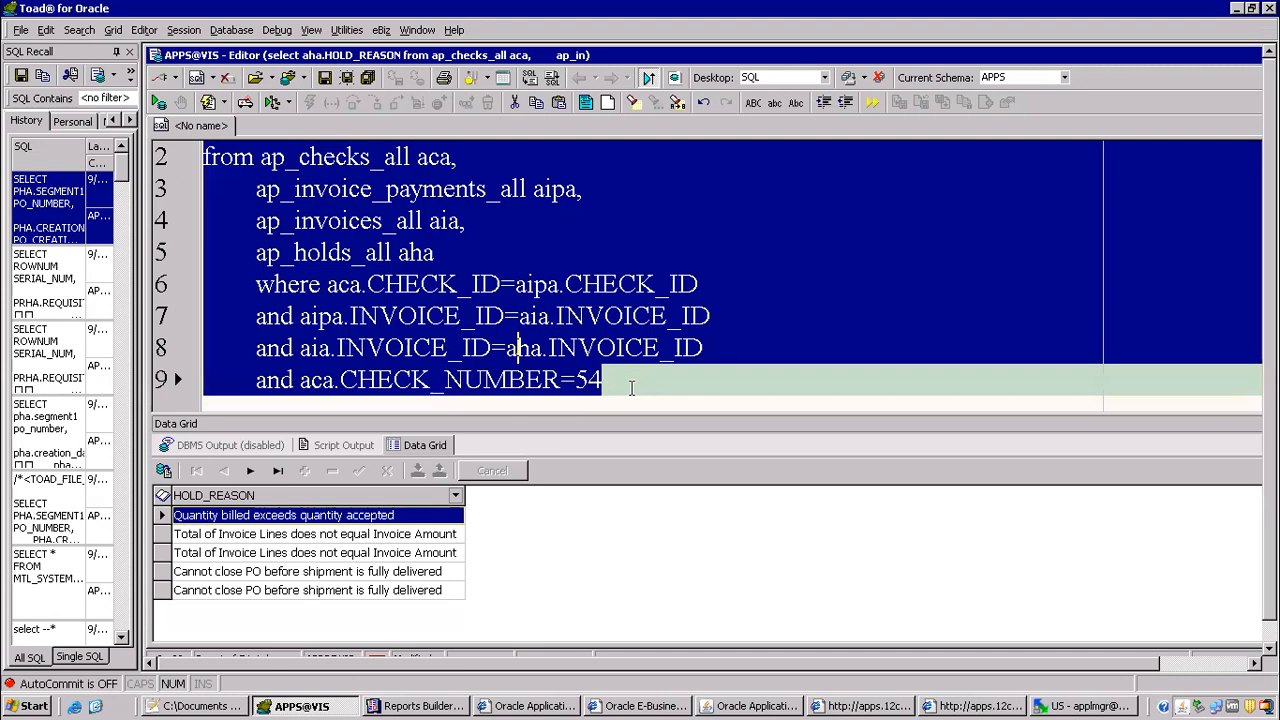
{"action": "key", "text": "alt+Tab"}
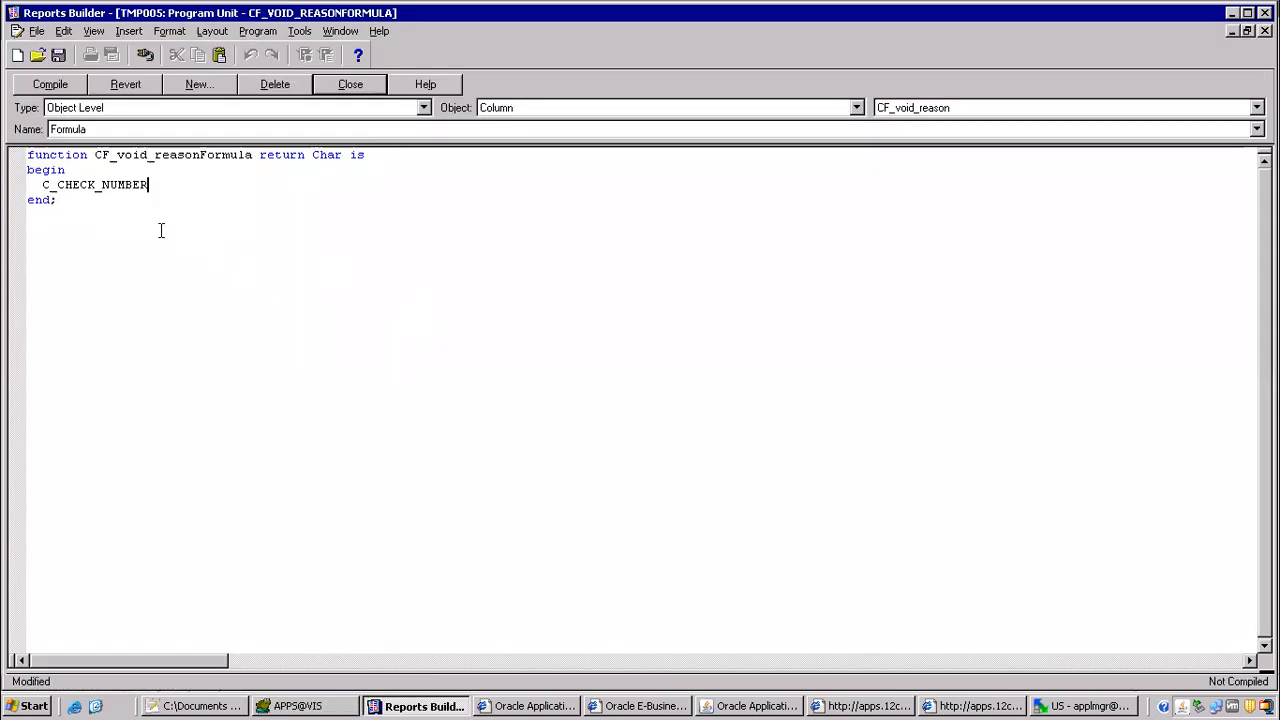
{"action": "key", "text": "Return"}
{"action": "key", "text": "Return"}
{"action": "key", "text": "Up"}
{"action": "key", "text": "ctrl+v"}
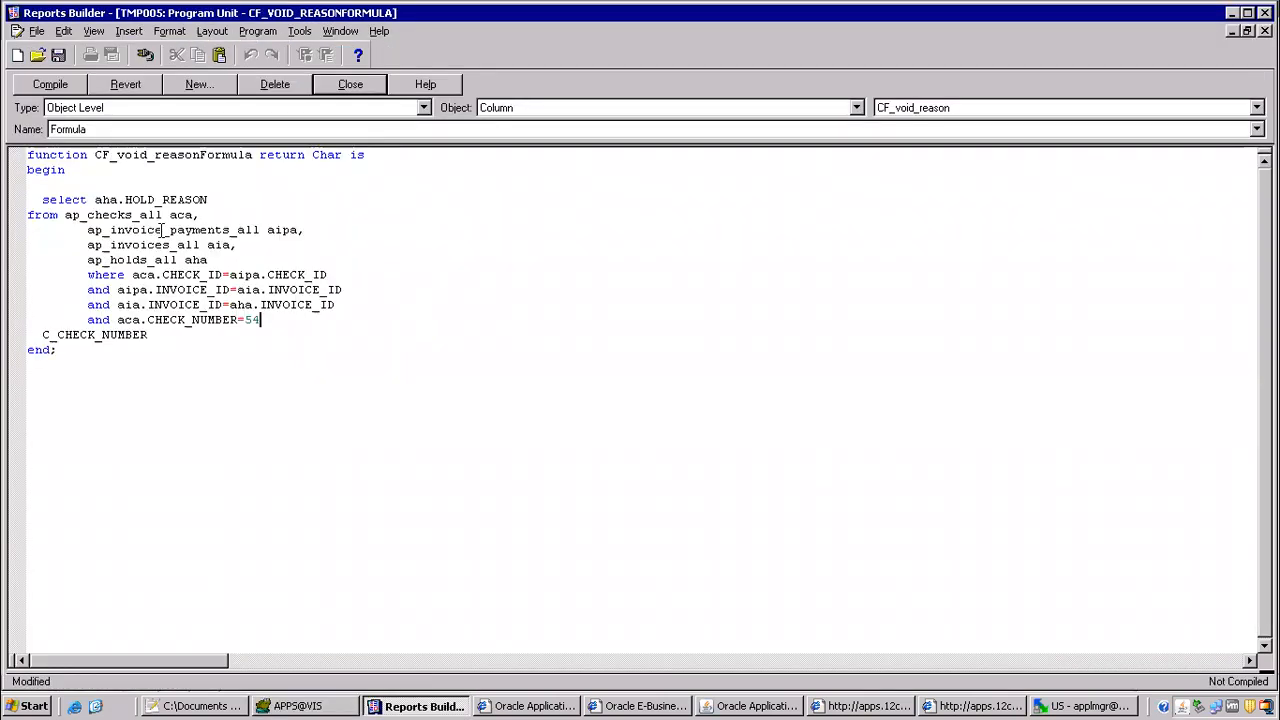
Step: Move C_CHECK_NUMBER into the query's filter in place of 54, making the condition aca.CHECK_NUMBER=:C_CHECK_NUMBER;
{"action": "left_click_drag", "start_coordinate": [165, 340], "coordinate": [48, 340]}
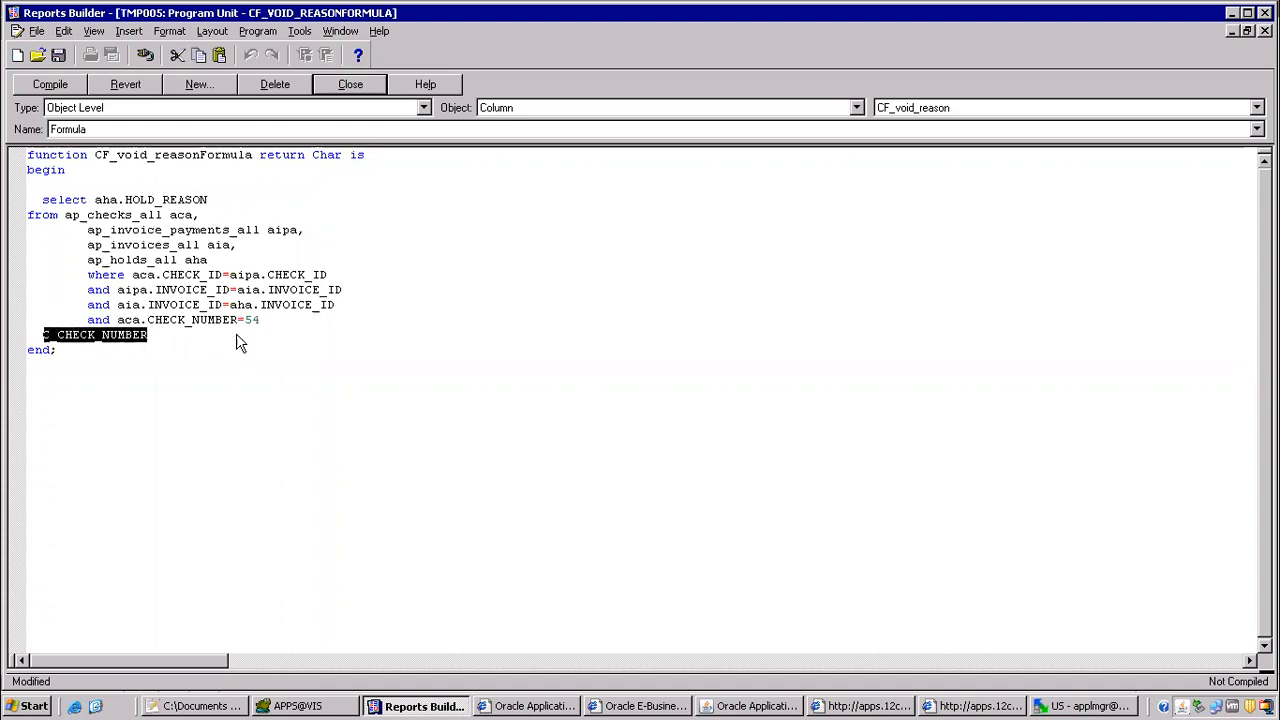
{"action": "key", "text": "ctrl+x"}
{"action": "left_click_drag", "start_coordinate": [267, 320], "coordinate": [245, 320]}
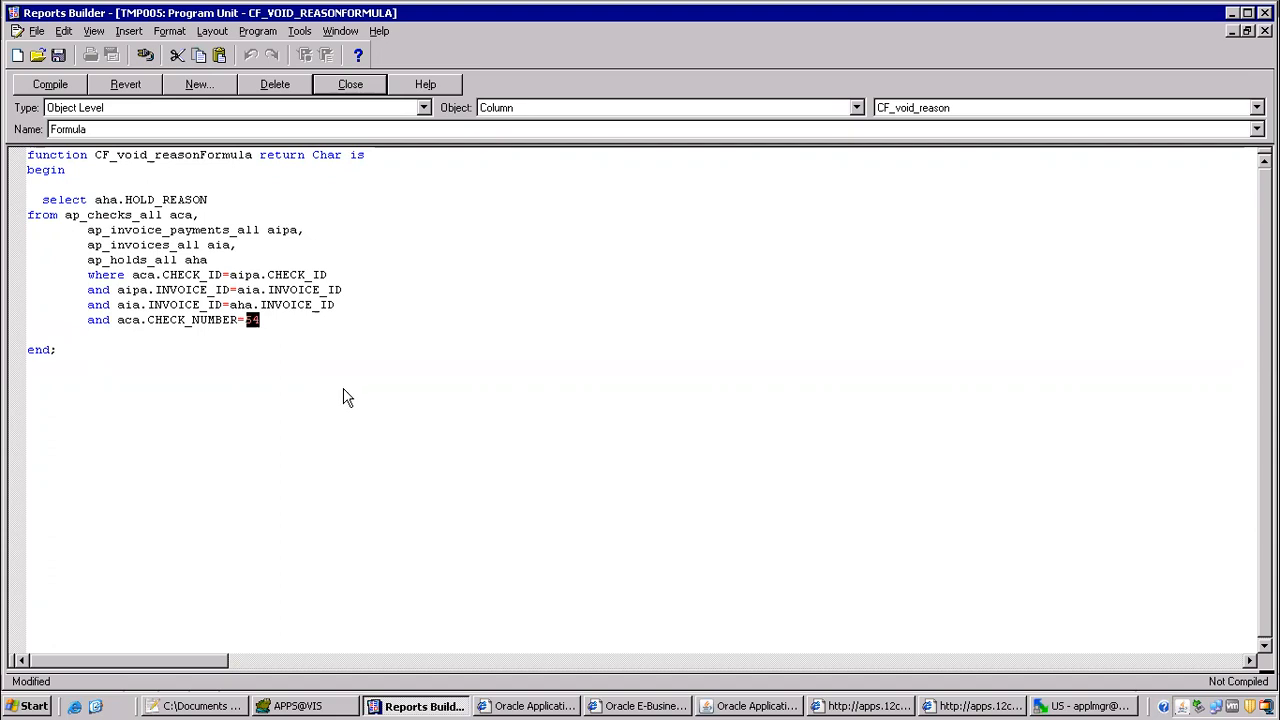
{"action": "type", "text": ":"}
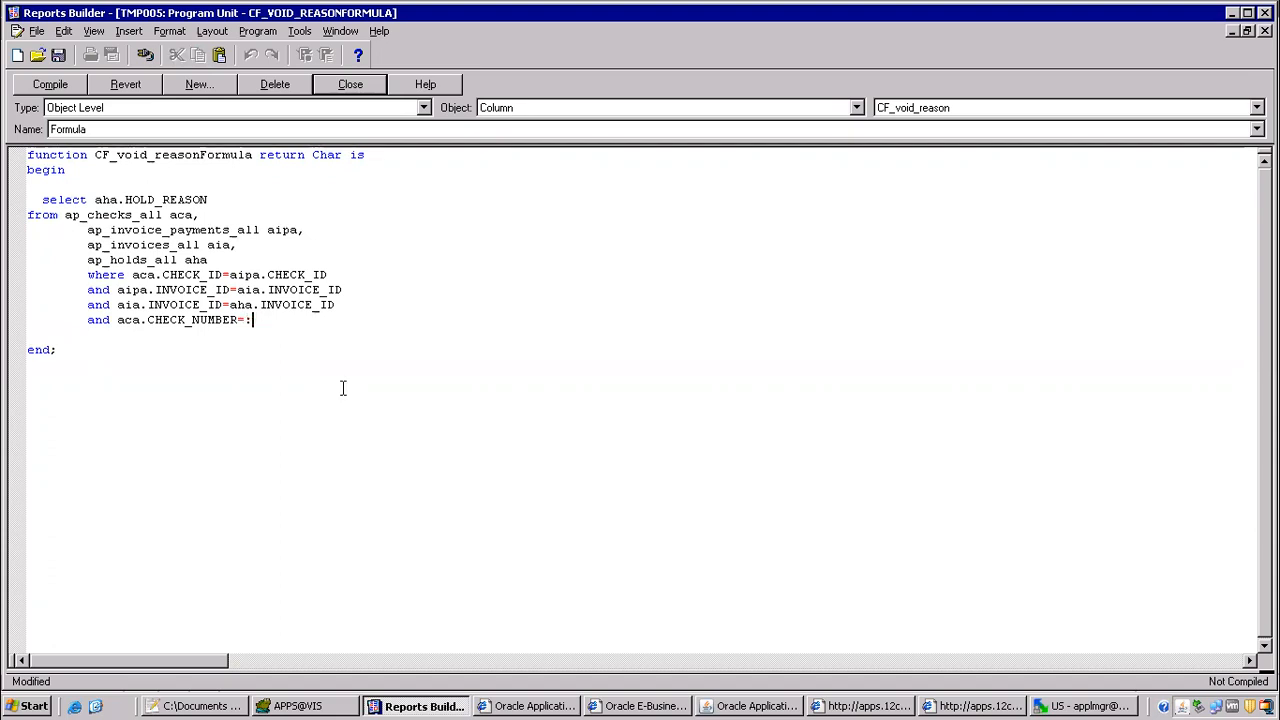
{"action": "key", "text": "ctrl+v"}
Step: Add the line "into lreason" between the select and from clauses of the query
{"action": "key", "text": "Return"}
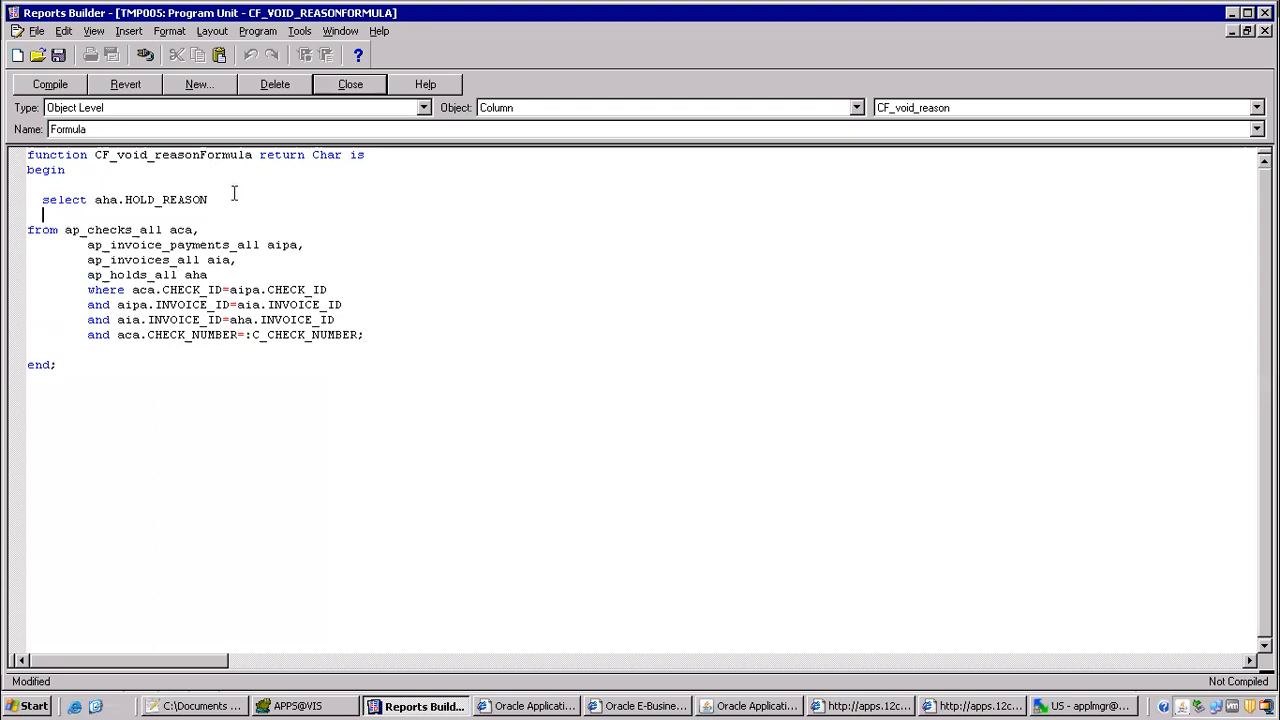
{"action": "type", "text": "into lreaso"}
Step: Declare the variable lreason varchar2(200); above the begin keyword, reusing the name from the into clause
{"action": "key", "text": "shift+Left"}
{"action": "key", "text": "shift+Left"}
{"action": "key", "text": "shift+Left"}
{"action": "key", "text": "shift+Left"}
{"action": "key", "text": "shift+Left"}
{"action": "key", "text": "shift+Left"}
{"action": "key", "text": "shift+Left"}
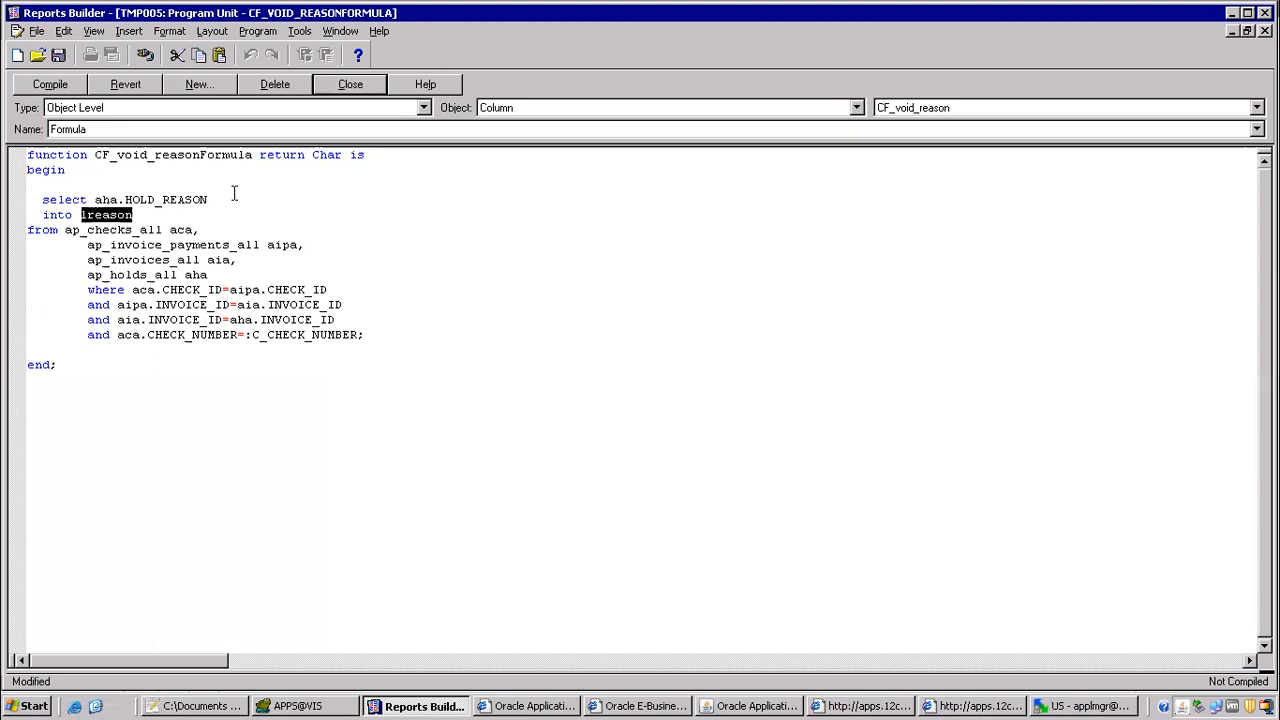
{"action": "left_click", "coordinate": [96, 169]}
{"action": "key", "text": "Home"}
{"action": "key", "text": "Return"}
{"action": "key", "text": "Return"}
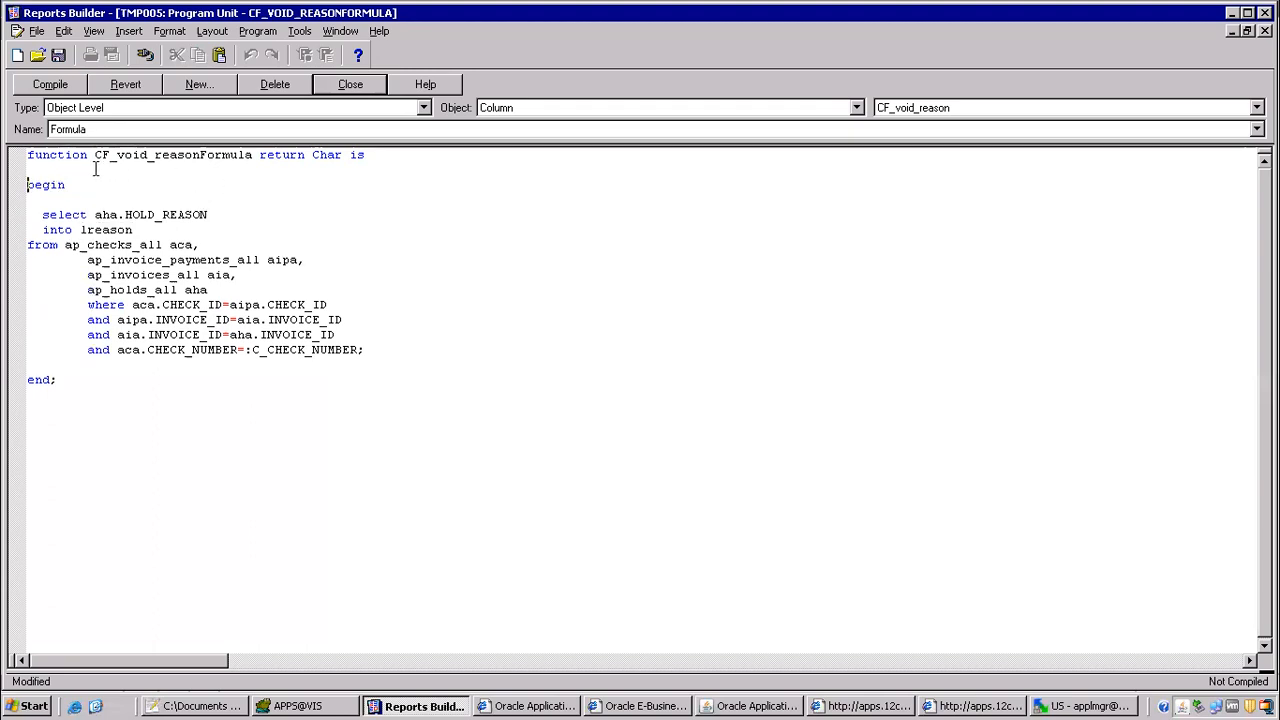
{"action": "key", "text": "ctrl+v"}
{"action": "type", "text": "v"}
{"action": "key", "text": "BackSpace"}
{"action": "type", "text": "varc"}
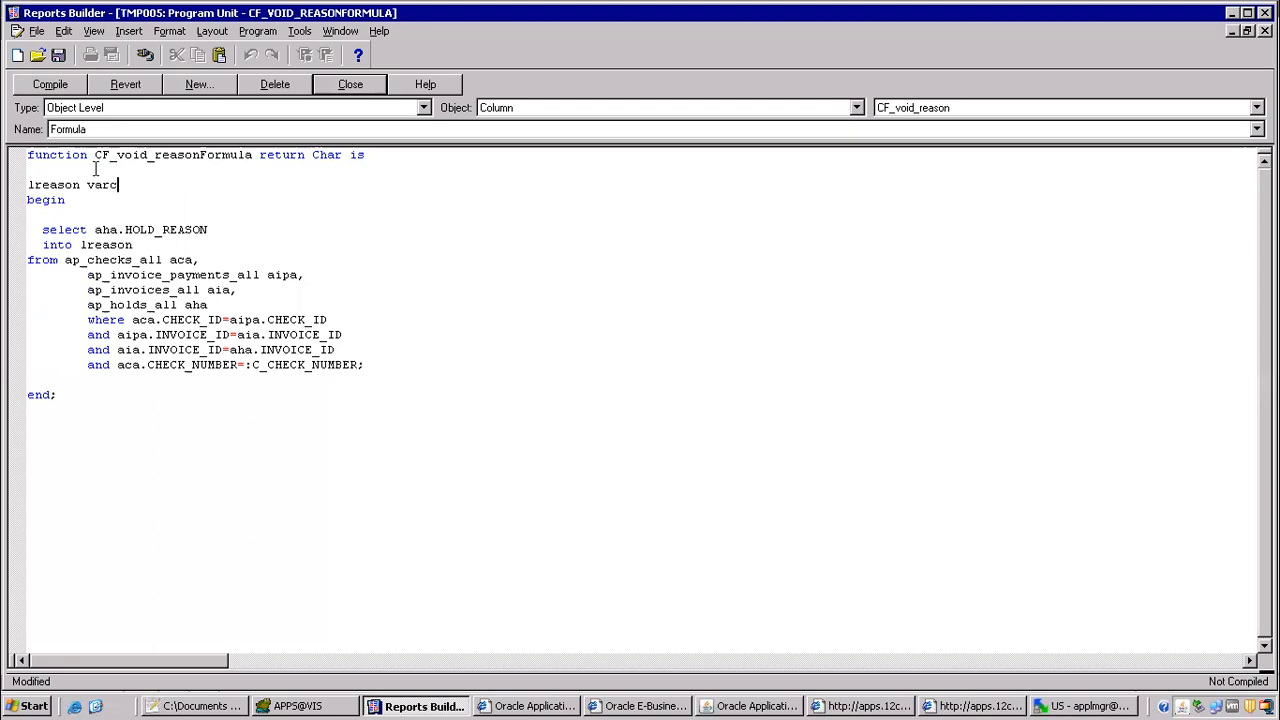
{"action": "type", "text": "har2(200);"}
Step: Add the statement return(lreason) ; after the query and compile the formula
{"action": "left_click", "coordinate": [420, 362]}
{"action": "key", "text": "Return"}
{"action": "key", "text": "Return"}
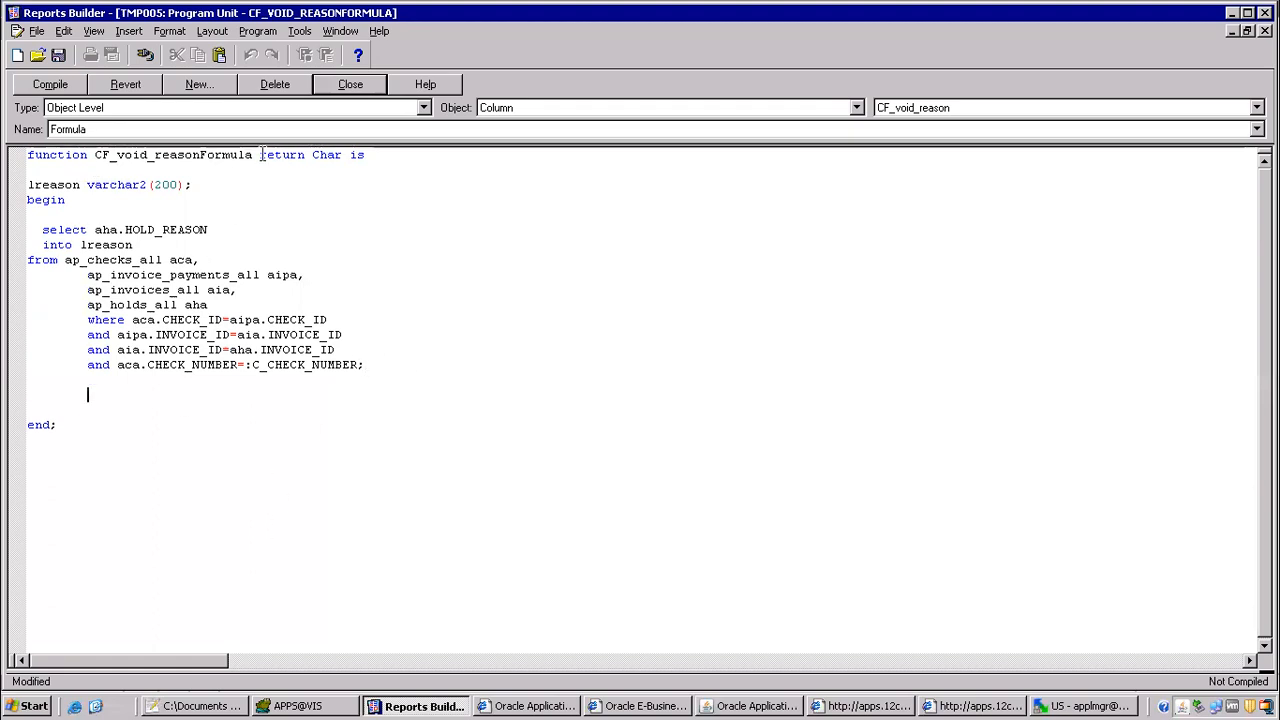
{"action": "left_click_drag", "start_coordinate": [262, 155], "coordinate": [303, 155]}
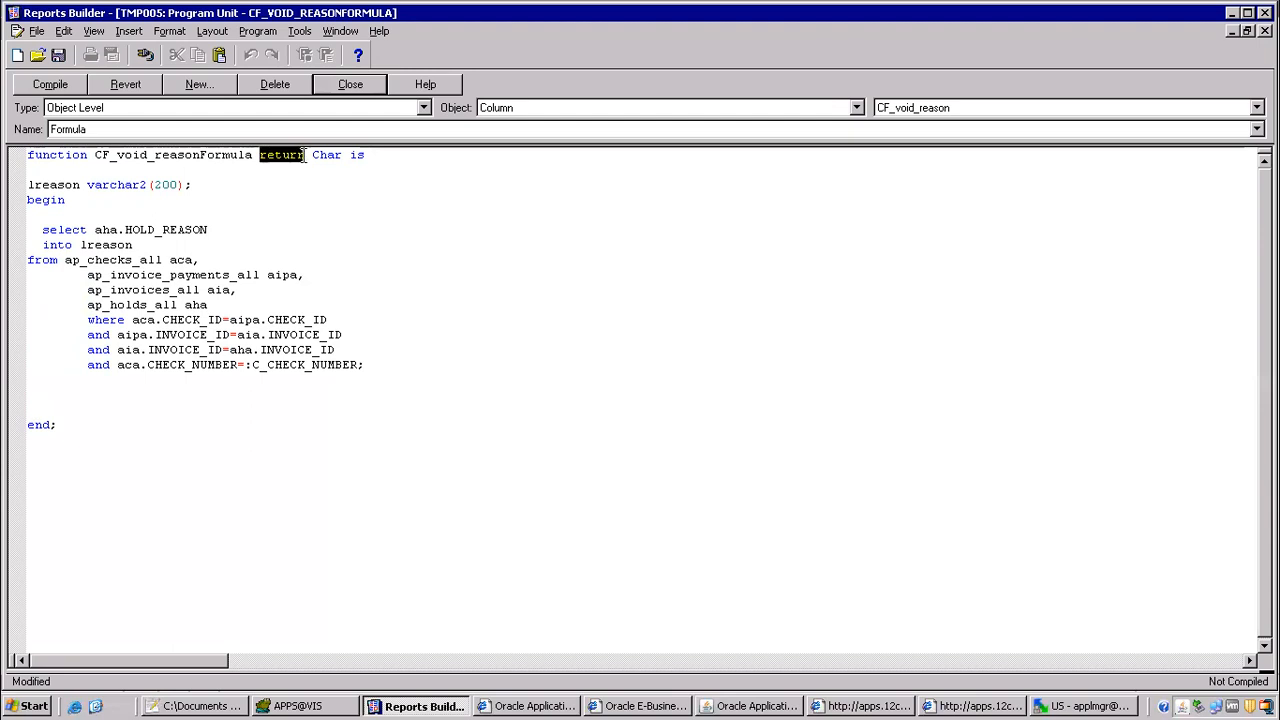
{"action": "left_click", "coordinate": [56, 393]}
{"action": "type", "text": "return"}
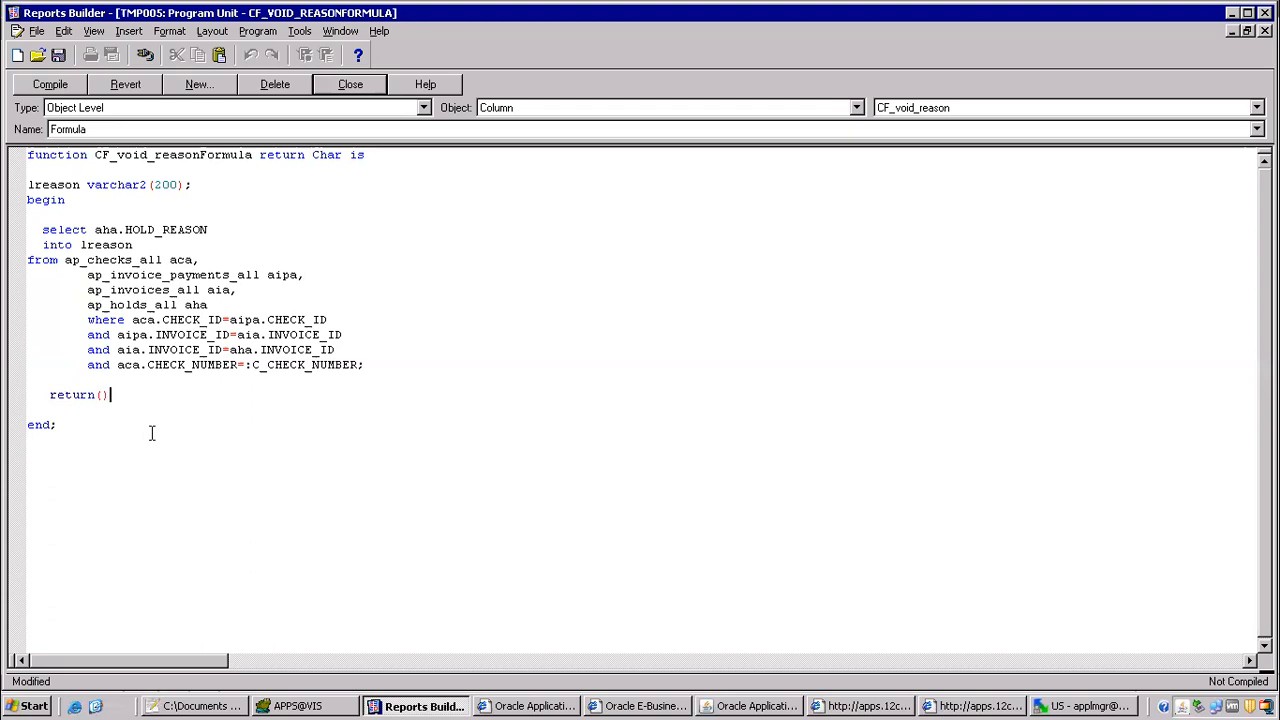
{"action": "type", "text": "()"}
{"action": "left_click", "coordinate": [82, 244]}
{"action": "left_click", "coordinate": [143, 244], "text": "shift"}
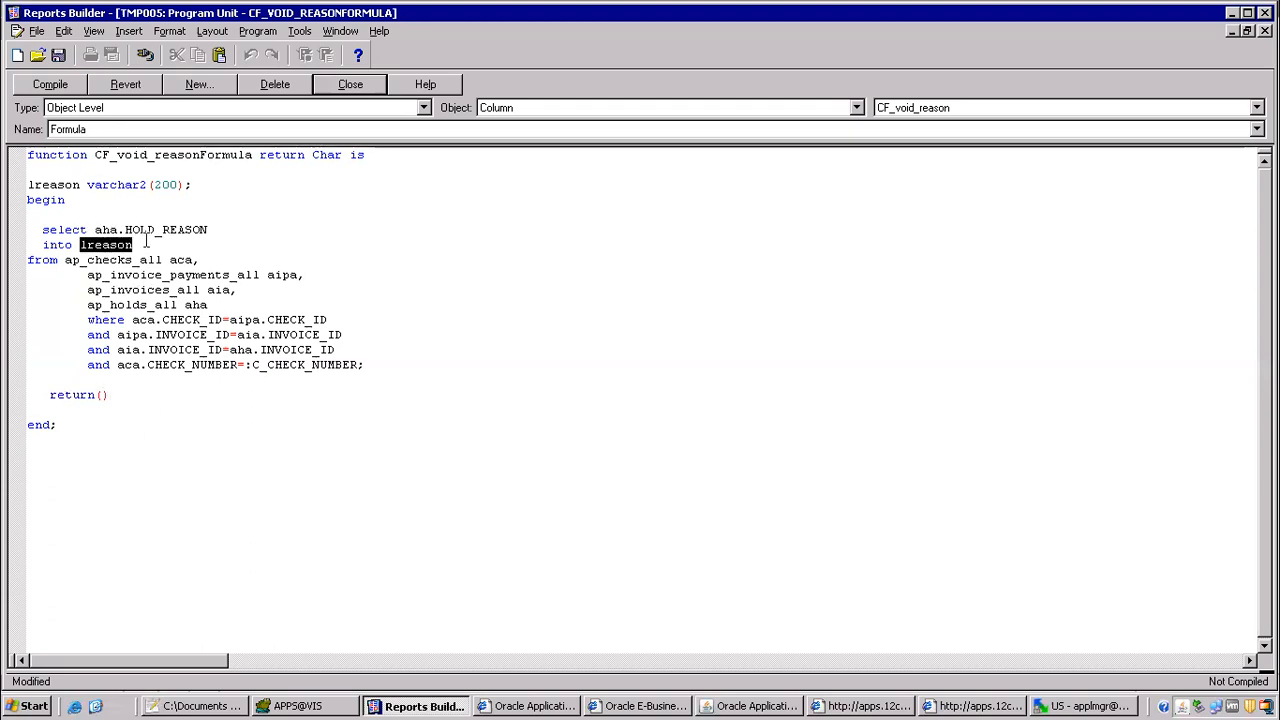
{"action": "left_click", "coordinate": [104, 395]}
{"action": "key", "text": "ctrl+v"}
{"action": "type", "text": ";"}
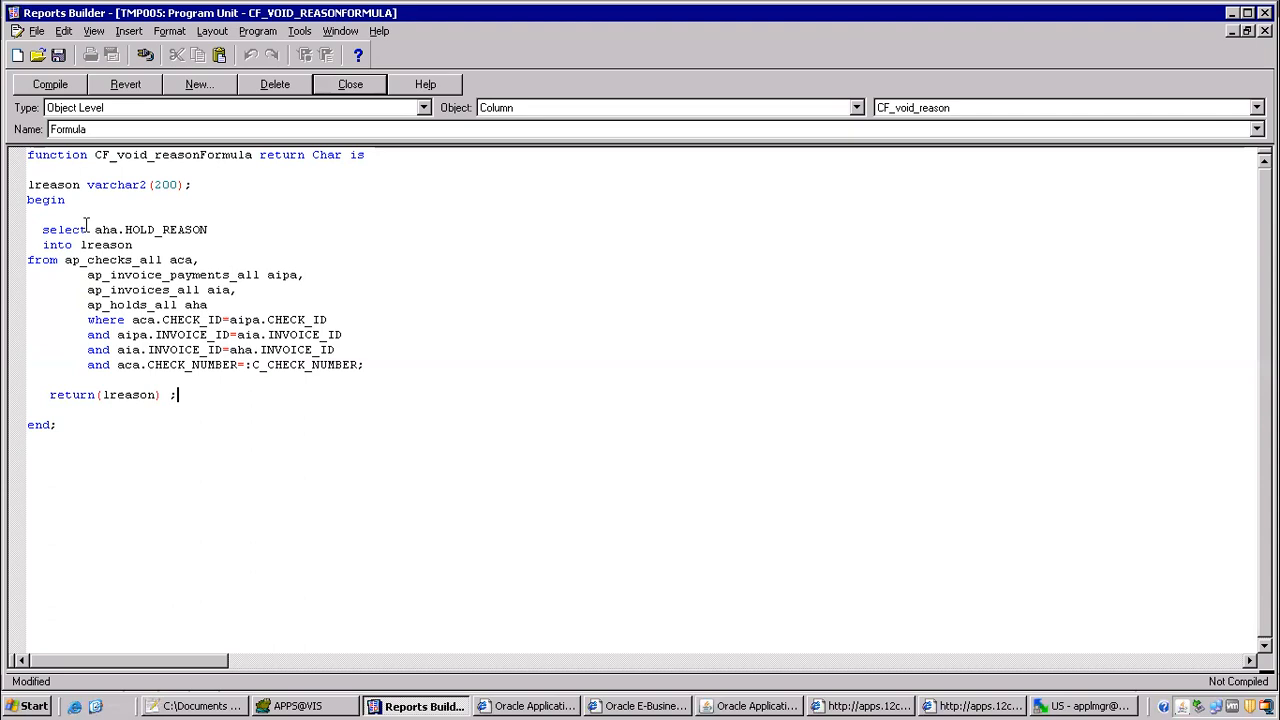
{"action": "left_click", "coordinate": [55, 88]}
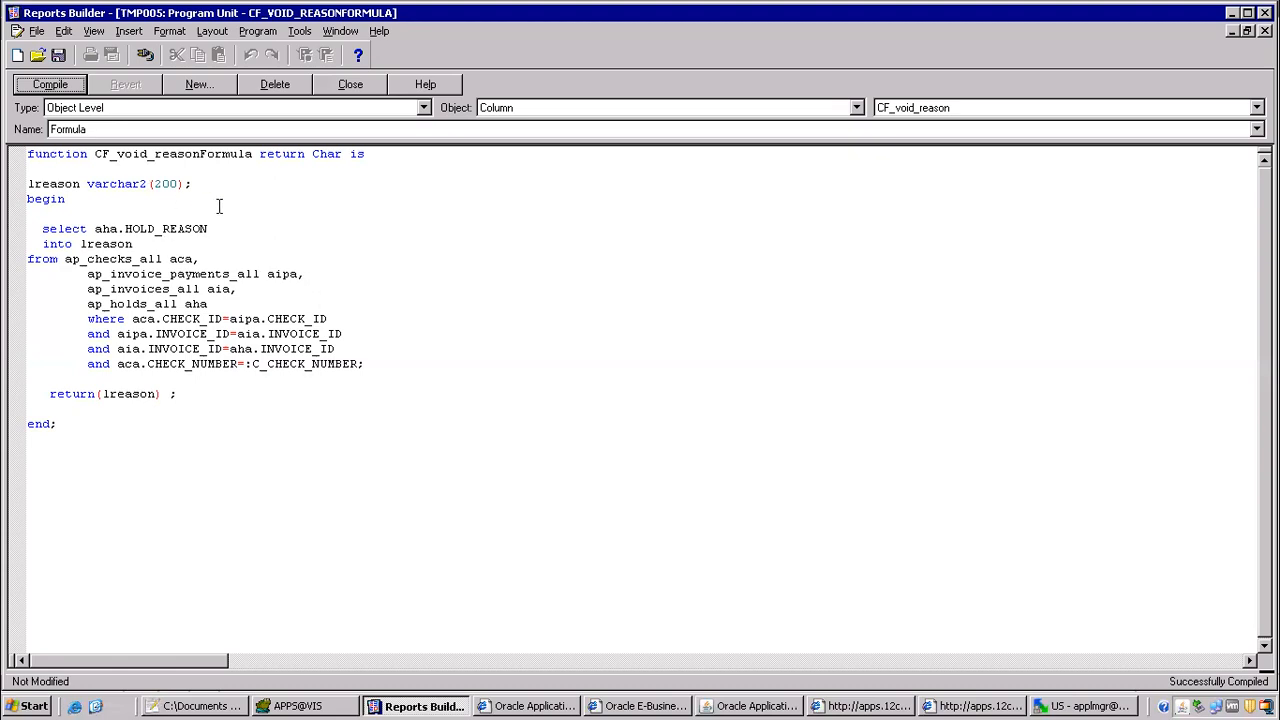
Step: Review the formula's function header, return statement and lreason variable, and check the HOLD_REASON rows in Toad
{"action": "left_click_drag", "start_coordinate": [32, 155], "coordinate": [117, 162]}
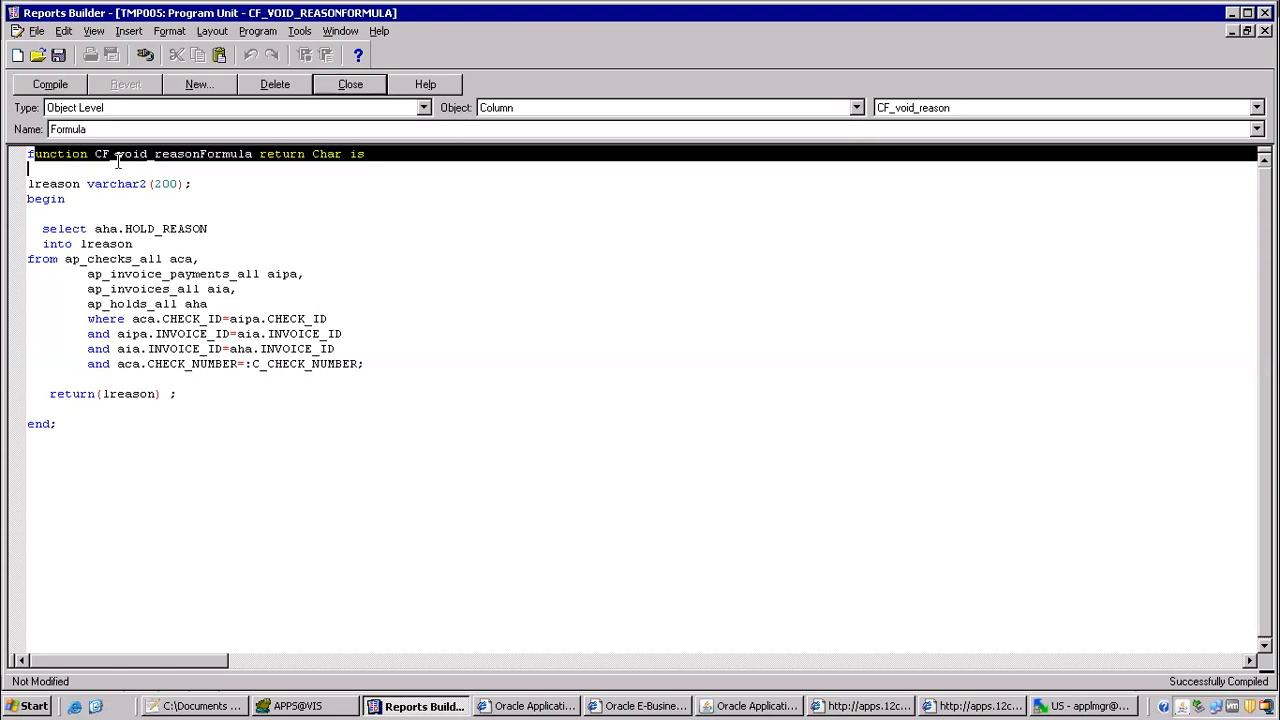
{"action": "left_click", "coordinate": [245, 198]}
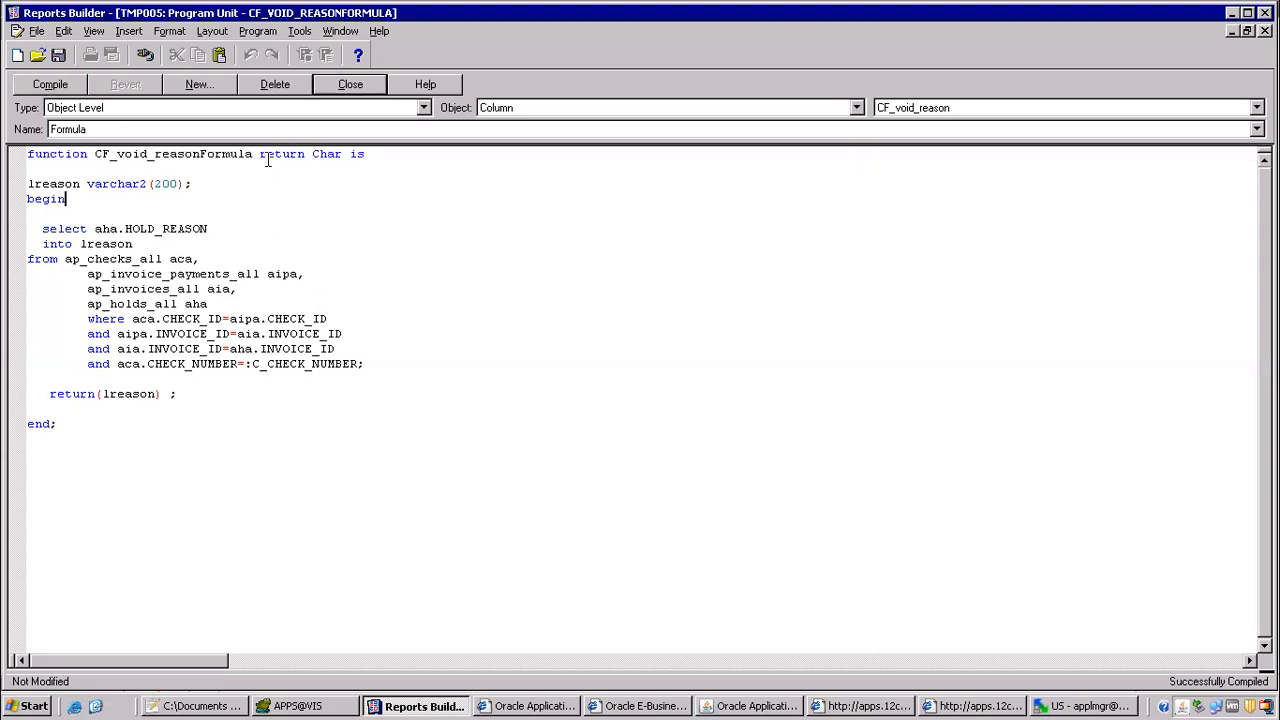
{"action": "left_click_drag", "start_coordinate": [260, 158], "coordinate": [306, 158]}
{"action": "left_click_drag", "start_coordinate": [49, 395], "coordinate": [175, 399]}
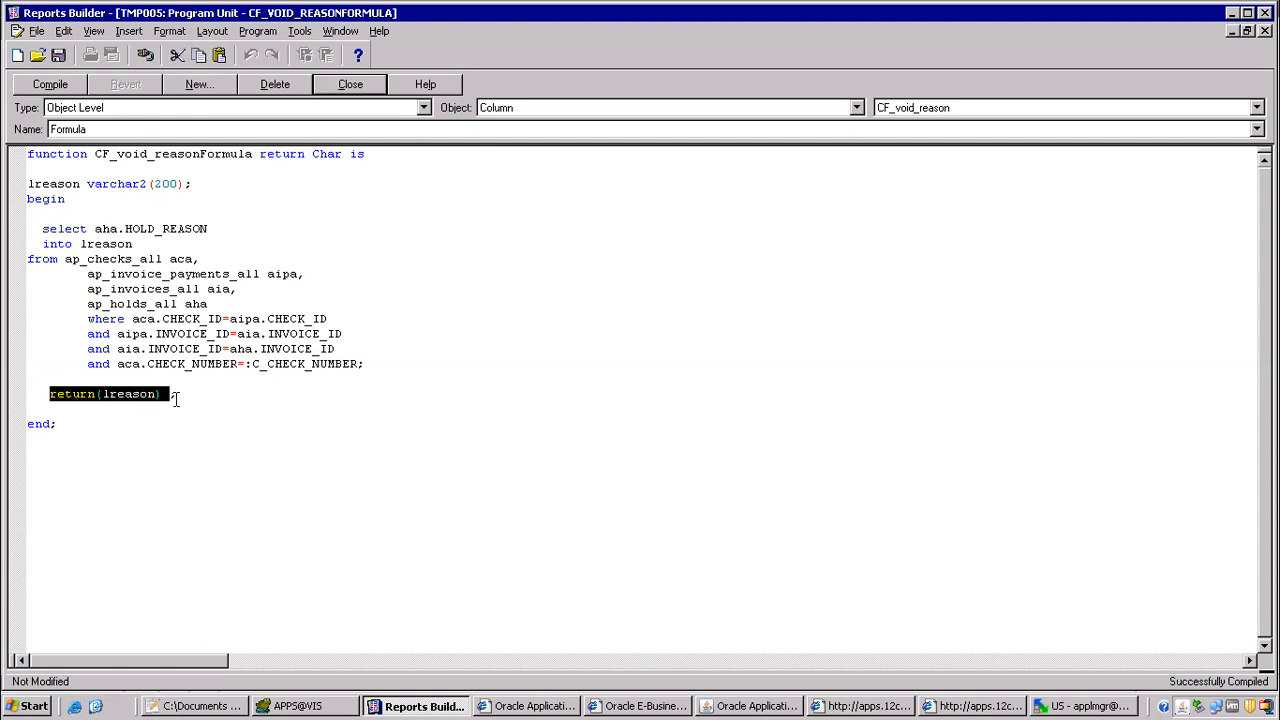
{"action": "left_click", "coordinate": [169, 405]}
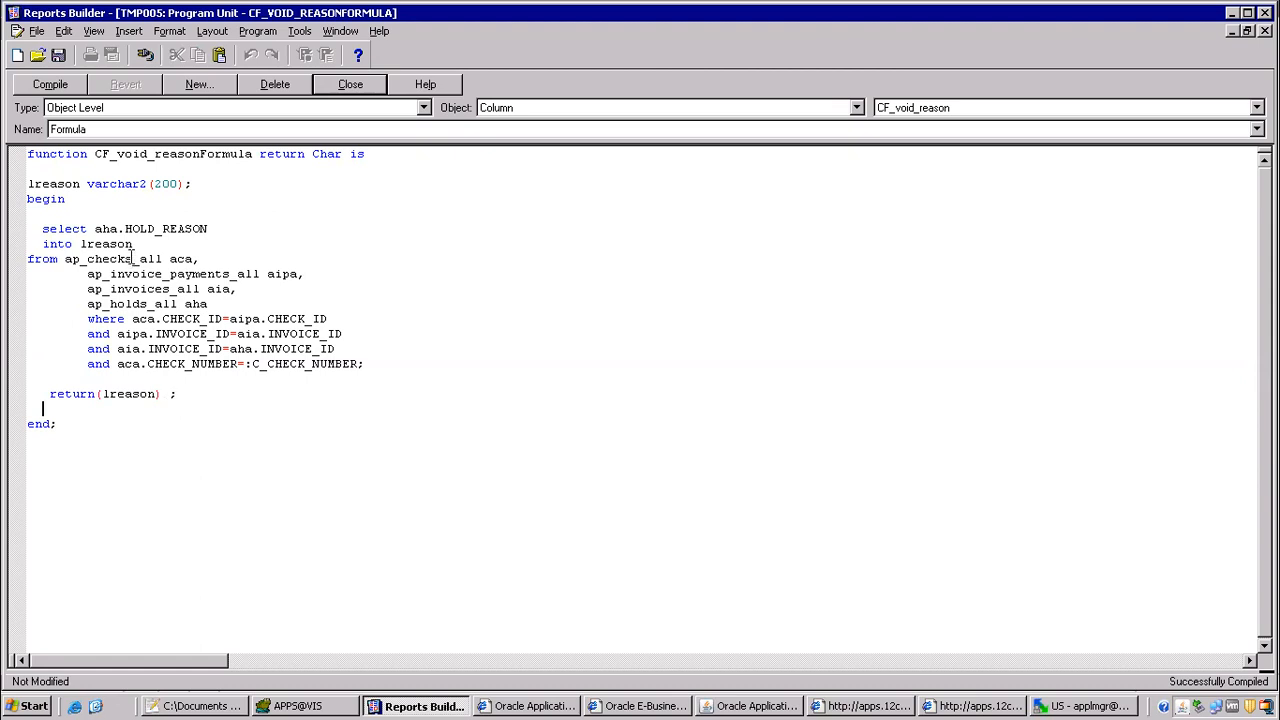
{"action": "left_click_drag", "start_coordinate": [79, 244], "coordinate": [134, 245]}
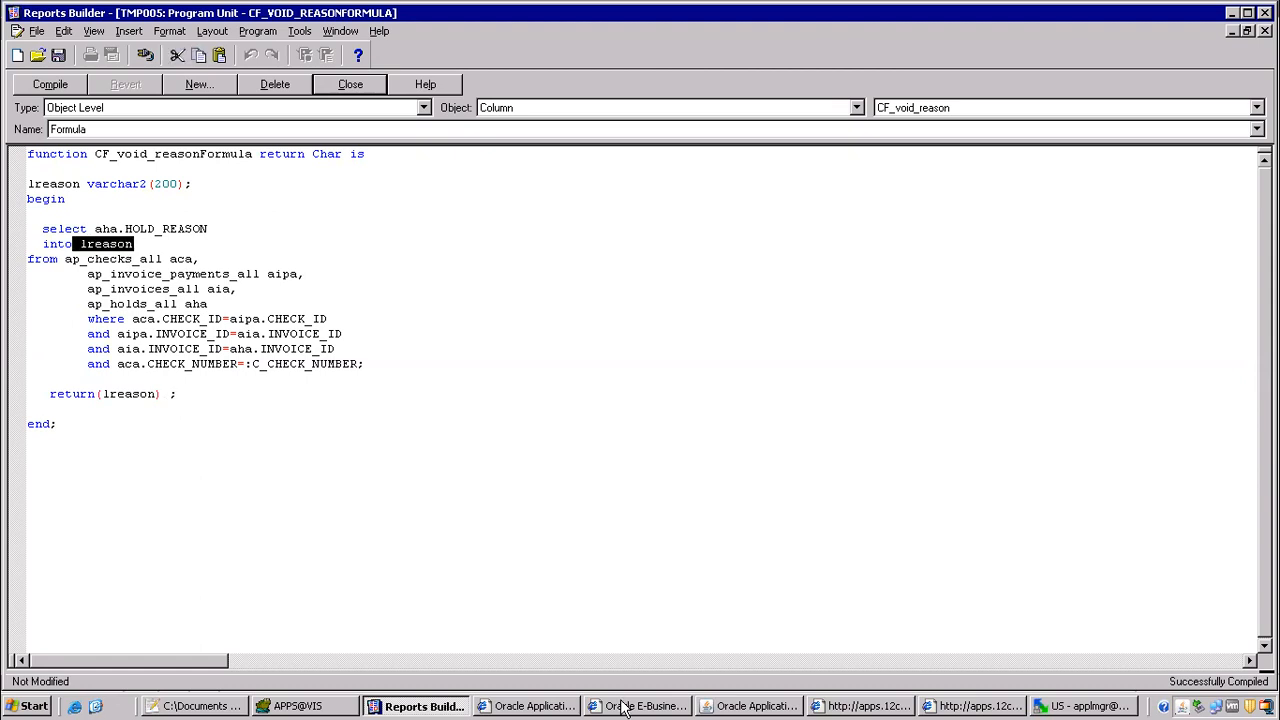
{"action": "left_click", "coordinate": [335, 706]}
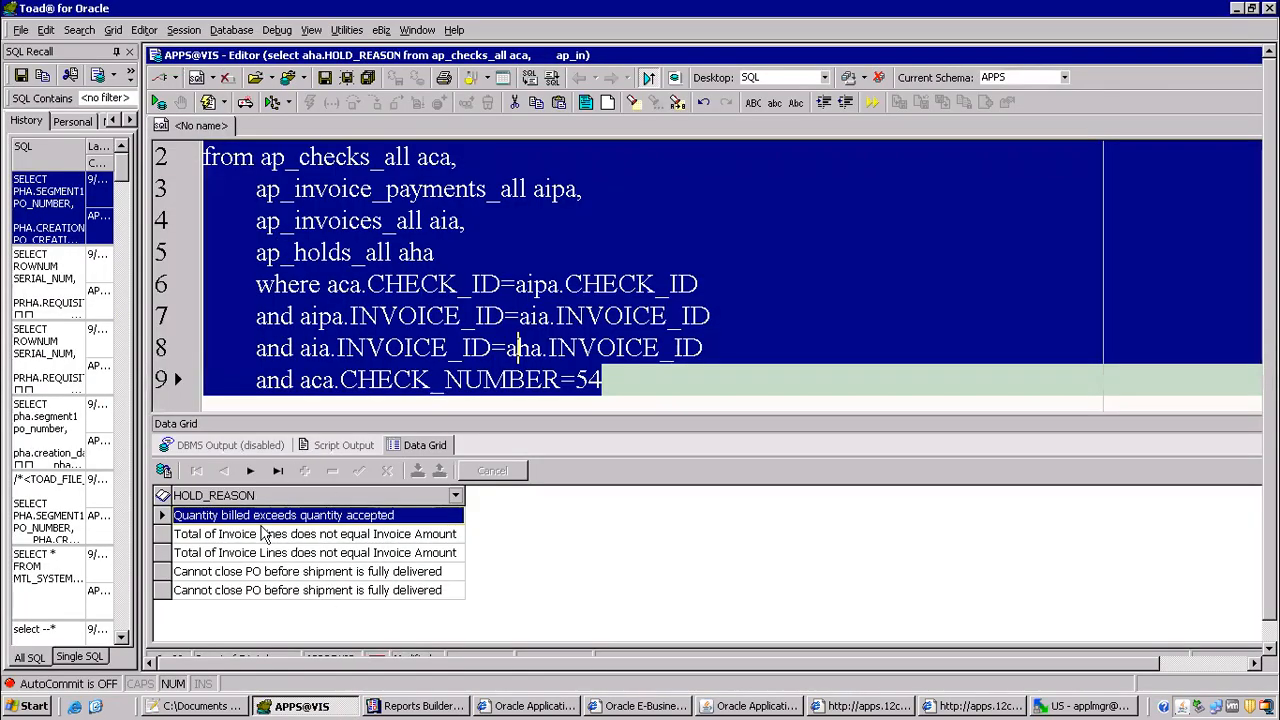
{"action": "key", "text": "alt+Tab"}
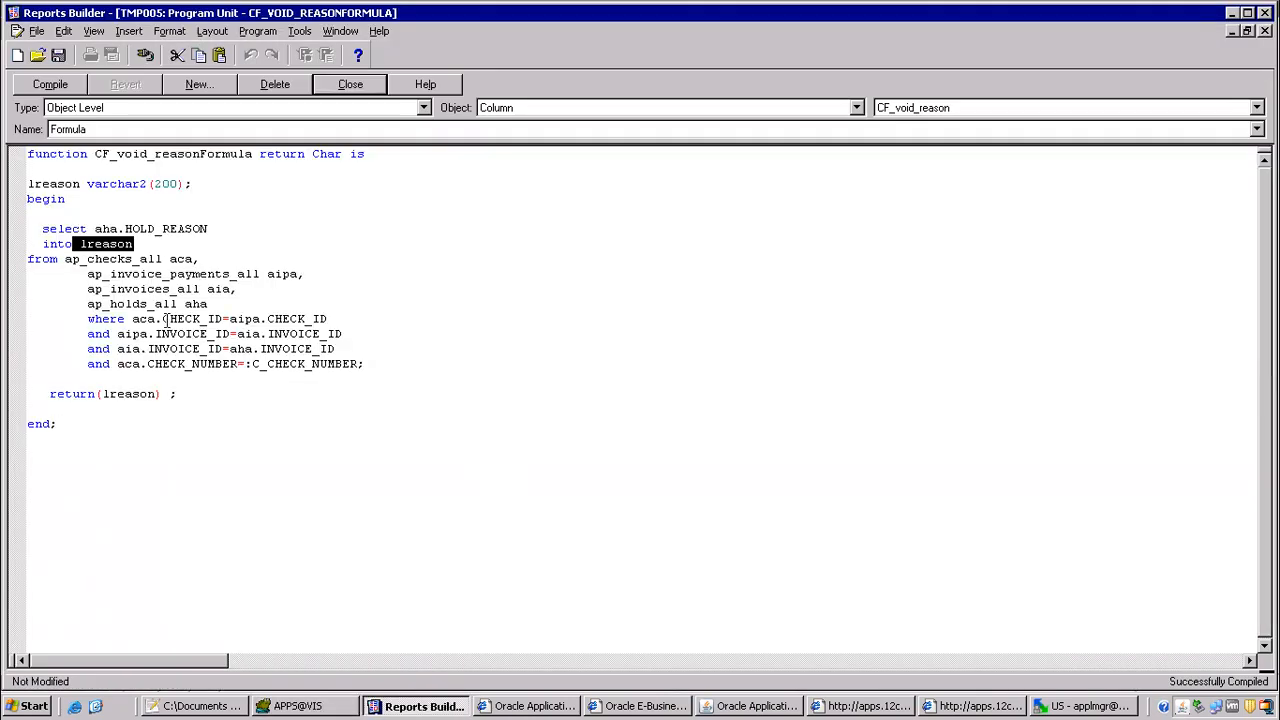
{"action": "left_click", "coordinate": [223, 378]}
Step: Compile the CF_void_reason formula again, and close its editor and the property inspector
{"action": "left_click", "coordinate": [50, 84]}
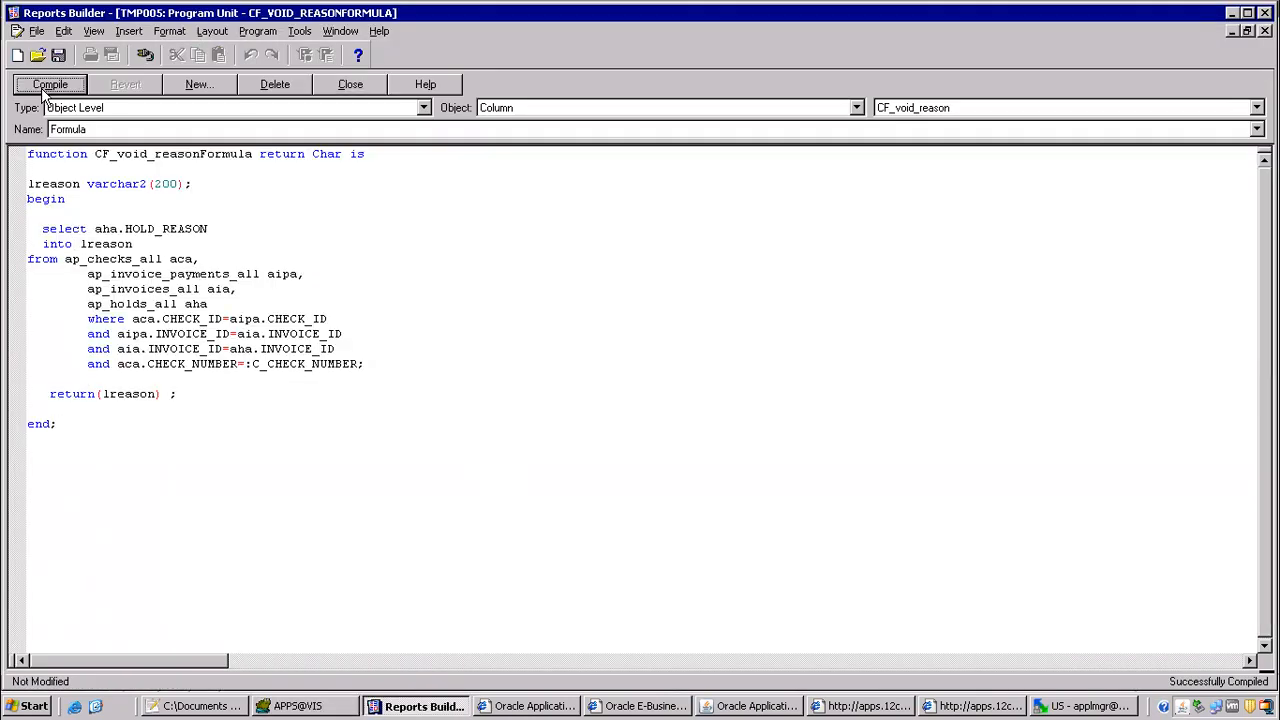
{"action": "left_click", "coordinate": [354, 86]}
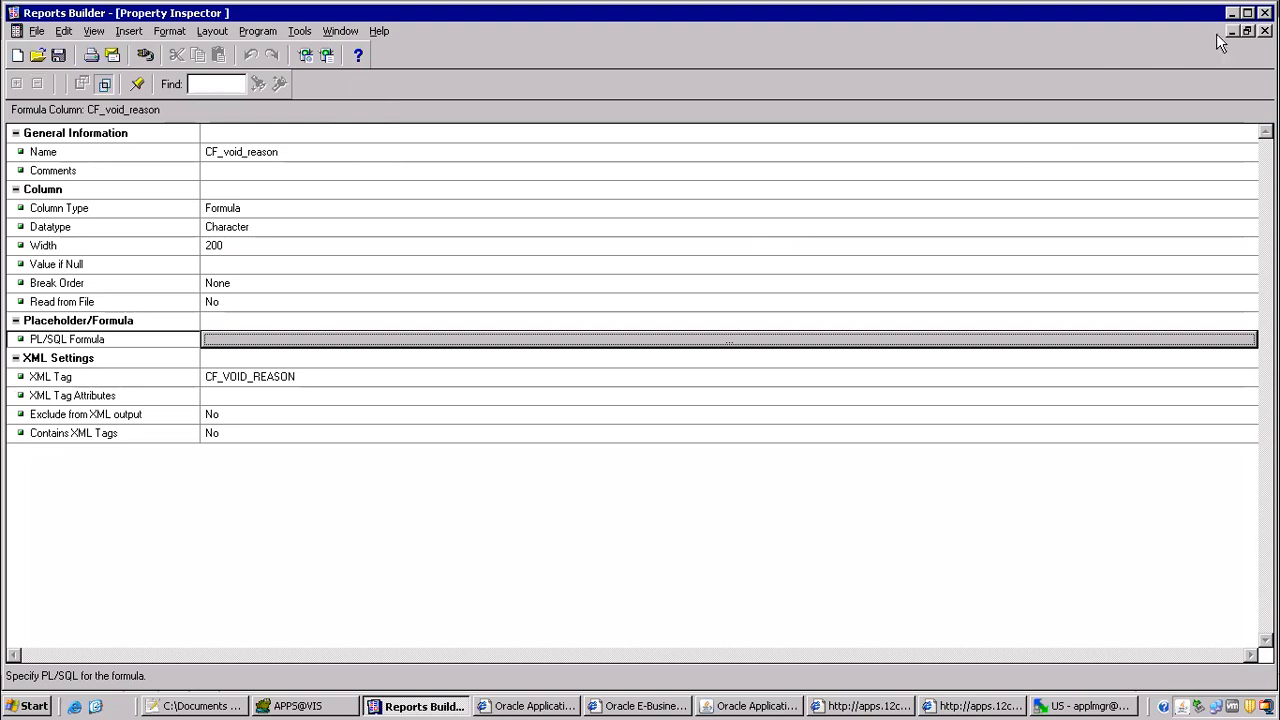
{"action": "left_click", "coordinate": [1265, 31]}
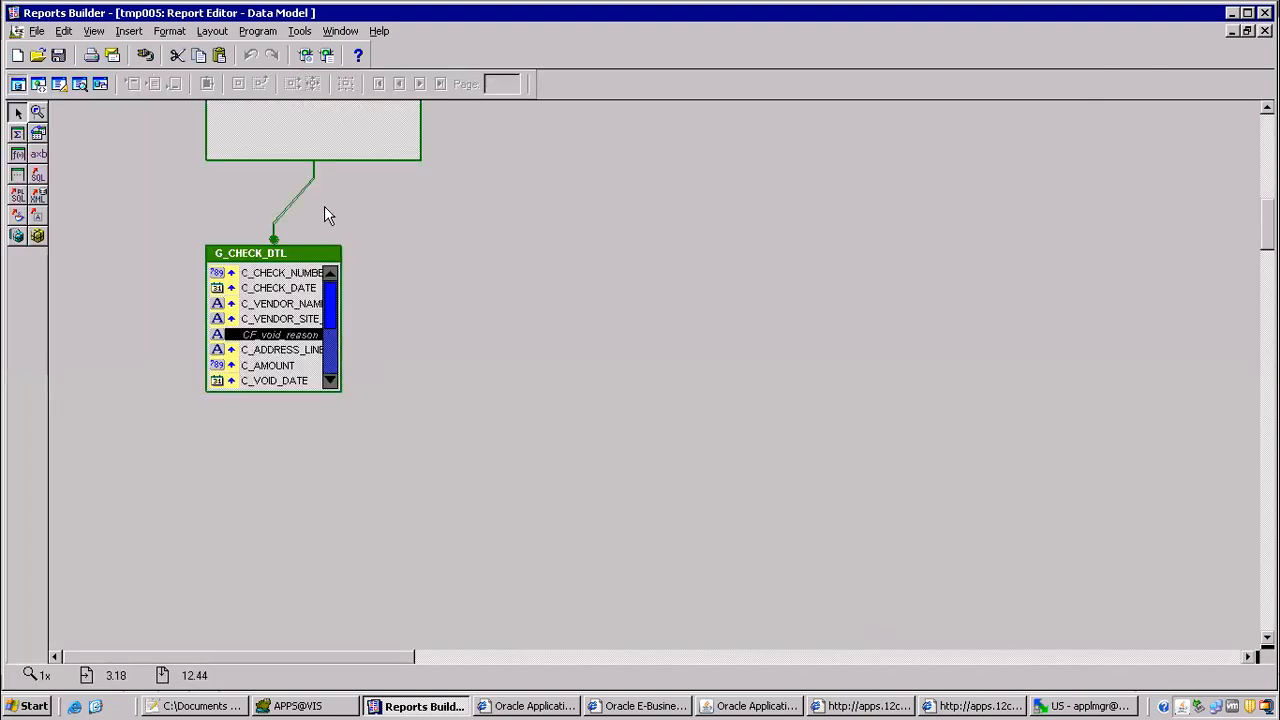
Step: In the Notepad++ class notes, add "2) add void reason forumula column" and "and assign into layout model" on separate lines
{"action": "left_click", "coordinate": [155, 706]}
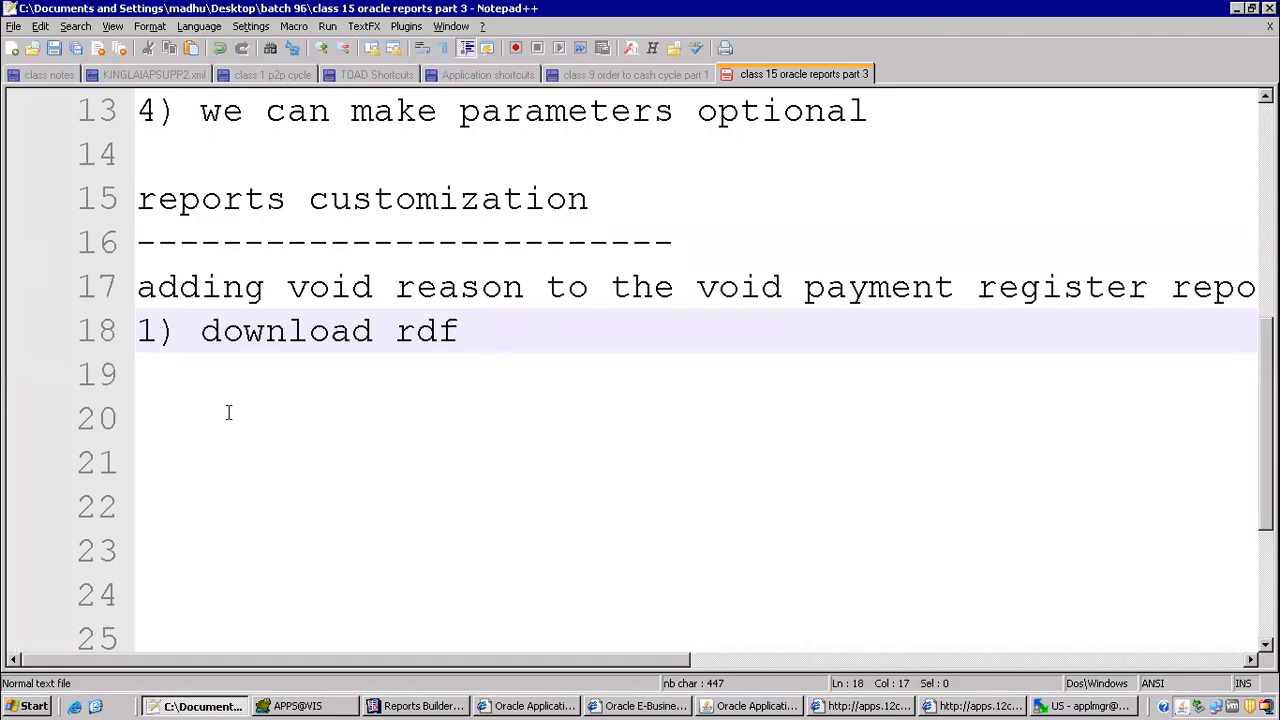
{"action": "key", "text": "Return"}
{"action": "type", "text": "2) "}
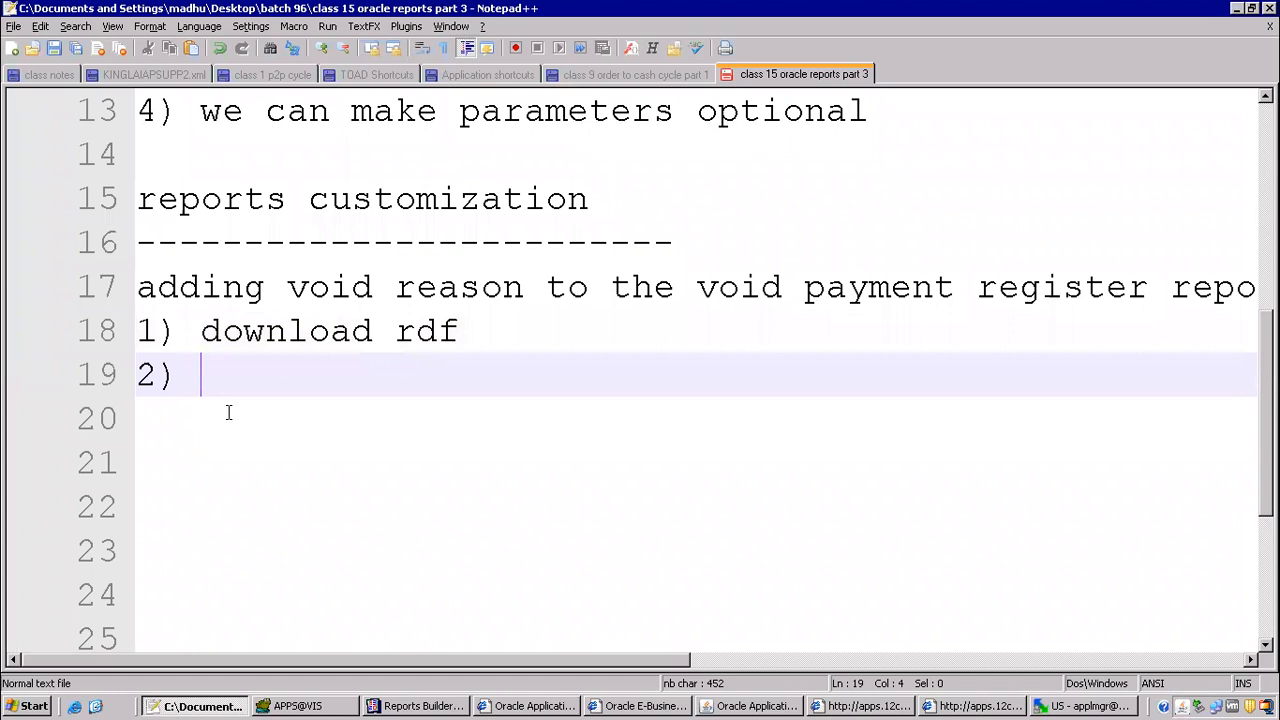
{"action": "type", "text": "add void "}
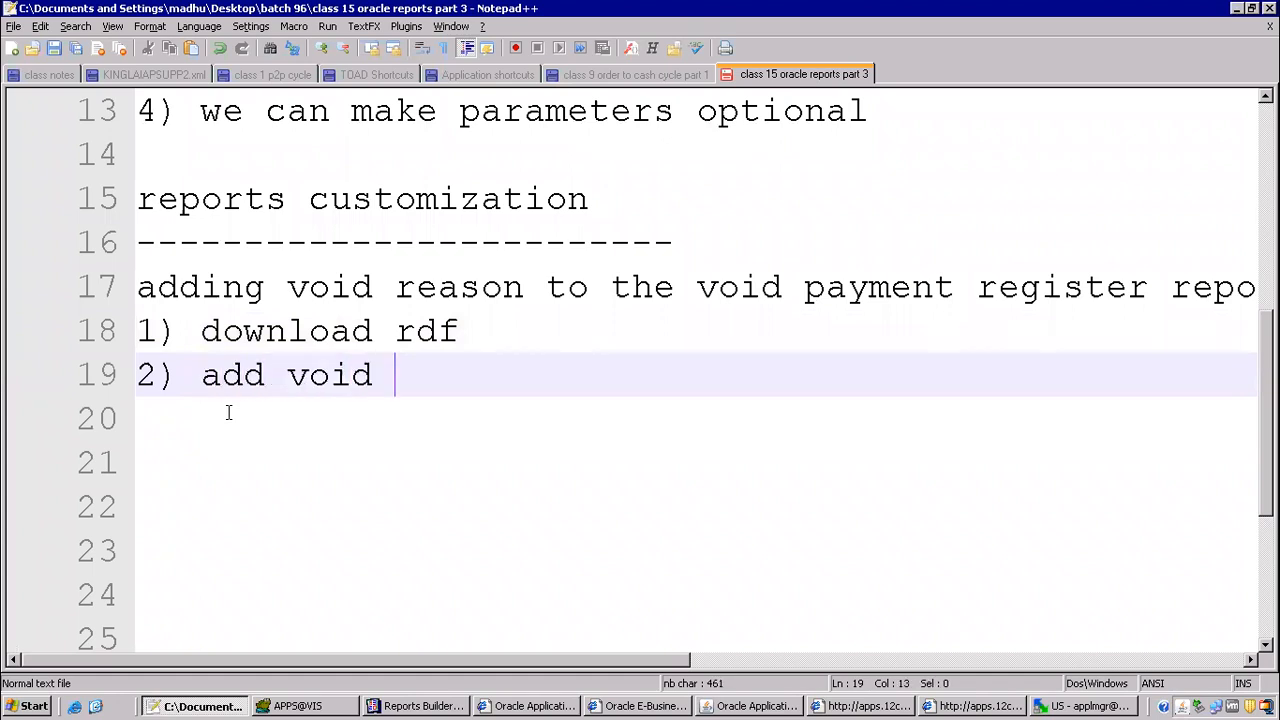
{"action": "type", "text": "reason "}
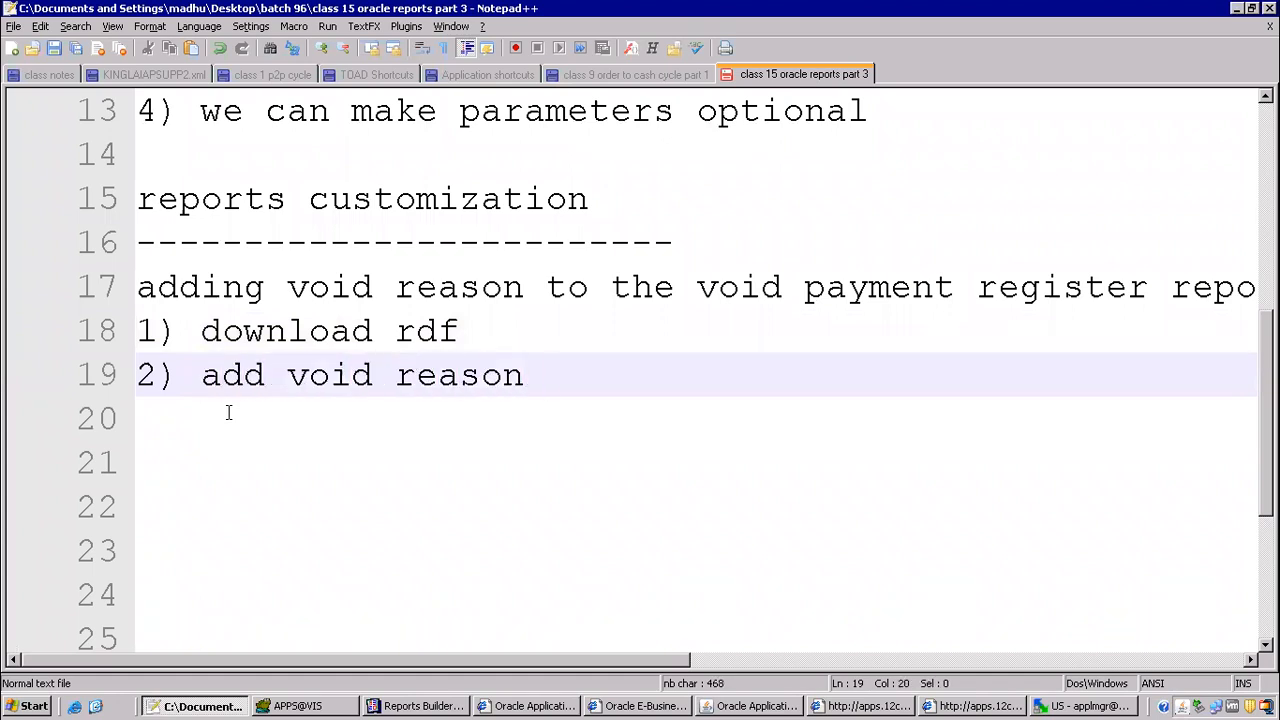
{"action": "type", "text": "forum"}
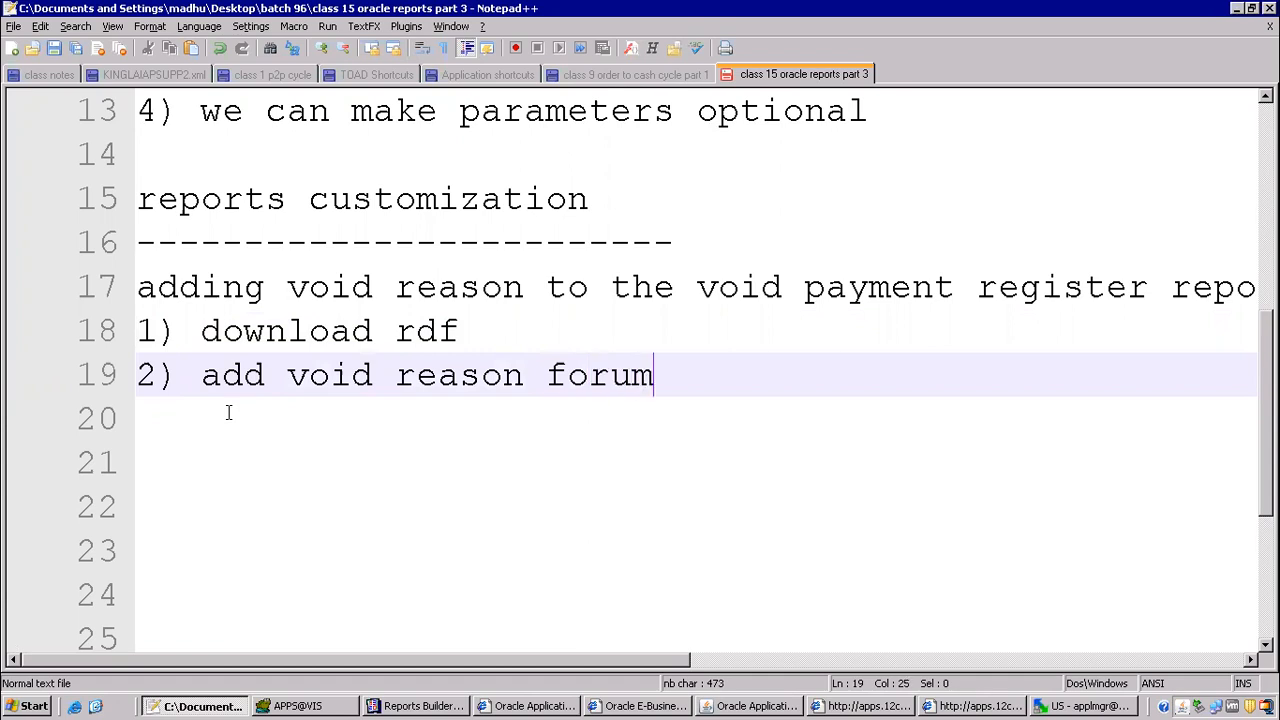
{"action": "type", "text": "ula column"}
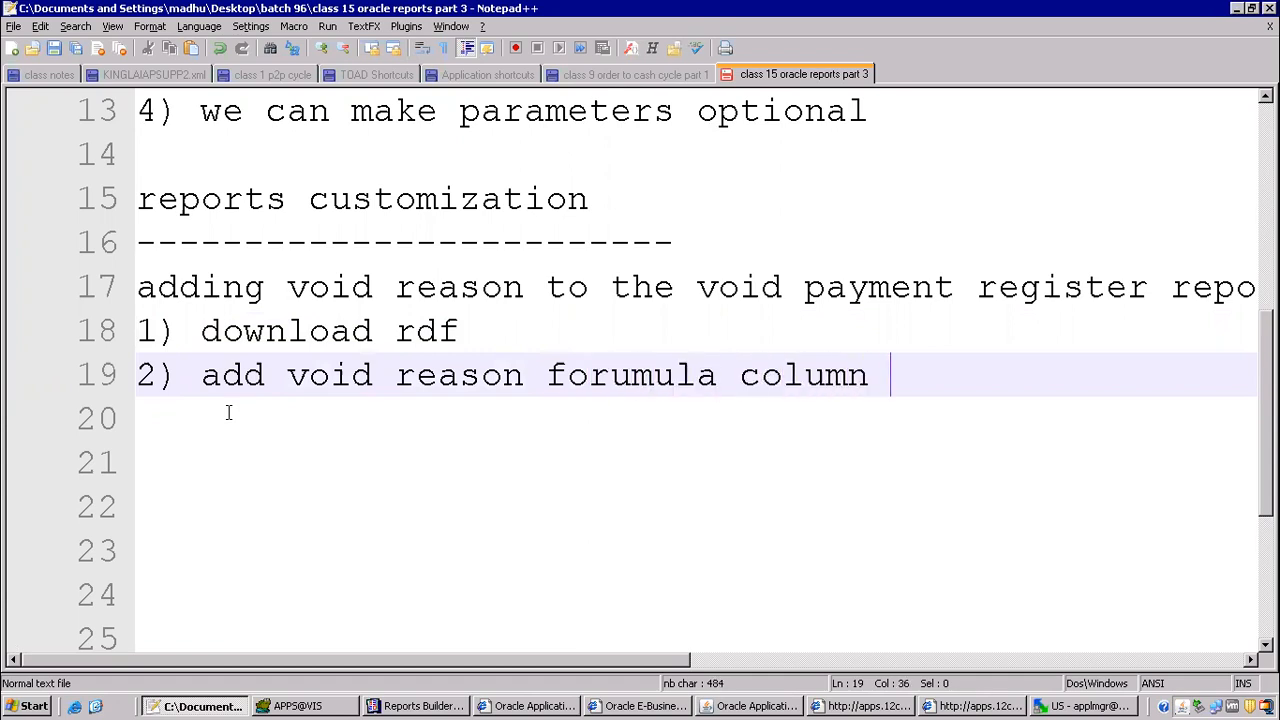
{"action": "key", "text": "Return"}
{"action": "type", "text": "and assign "}
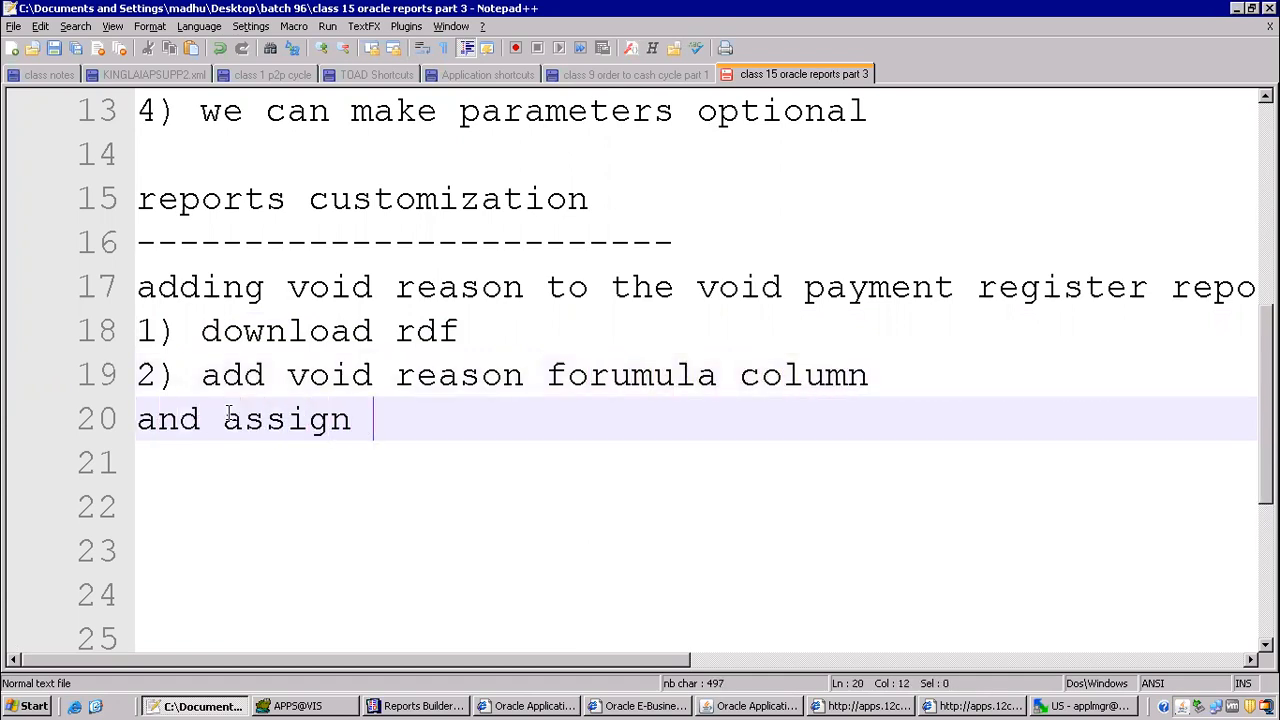
{"action": "type", "text": "into layout model"}
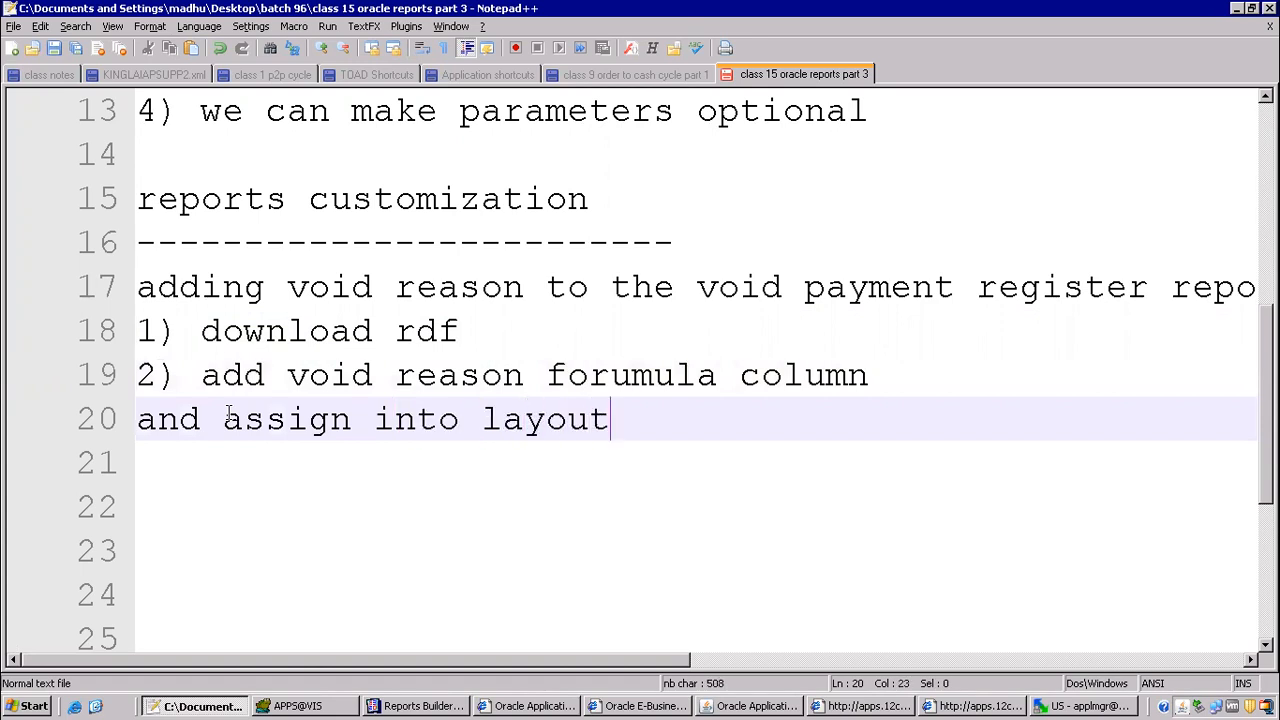
{"action": "key", "text": "Return"}
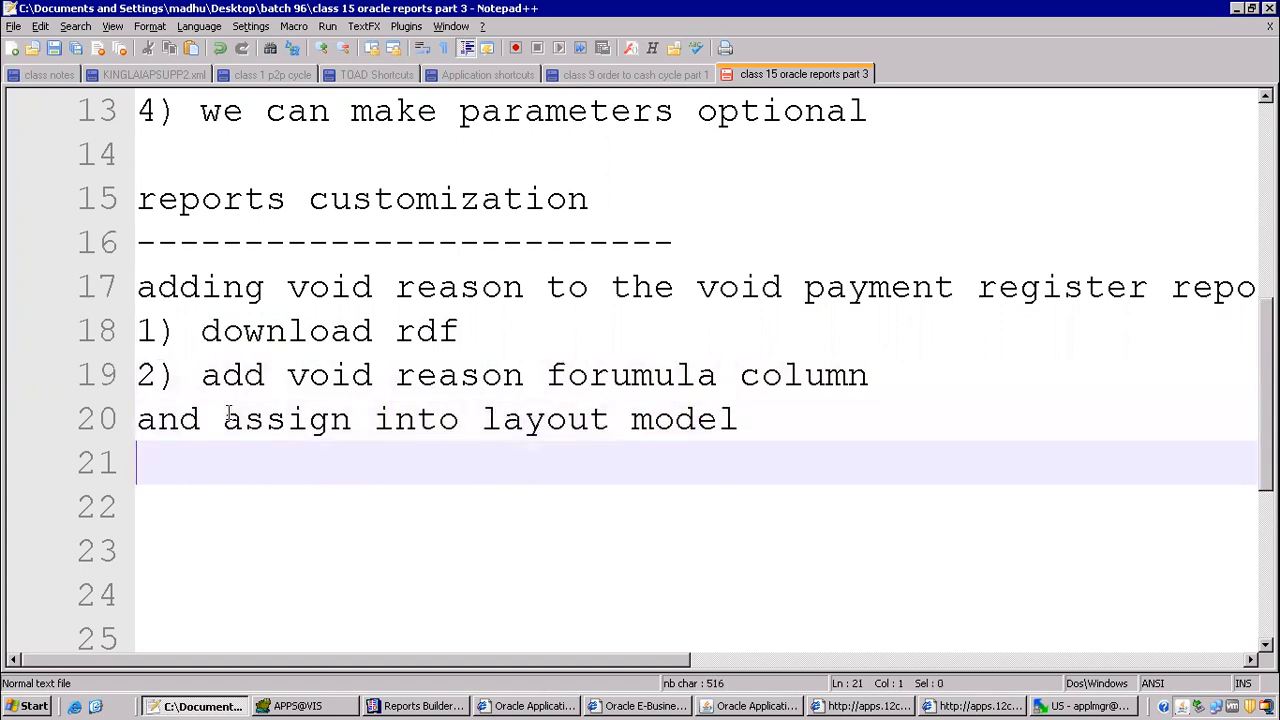
Step: In the Reports Builder paper layout, set the source of field F_1 under the Void Reason heading to CF_void_reason
{"action": "left_click", "coordinate": [420, 706]}
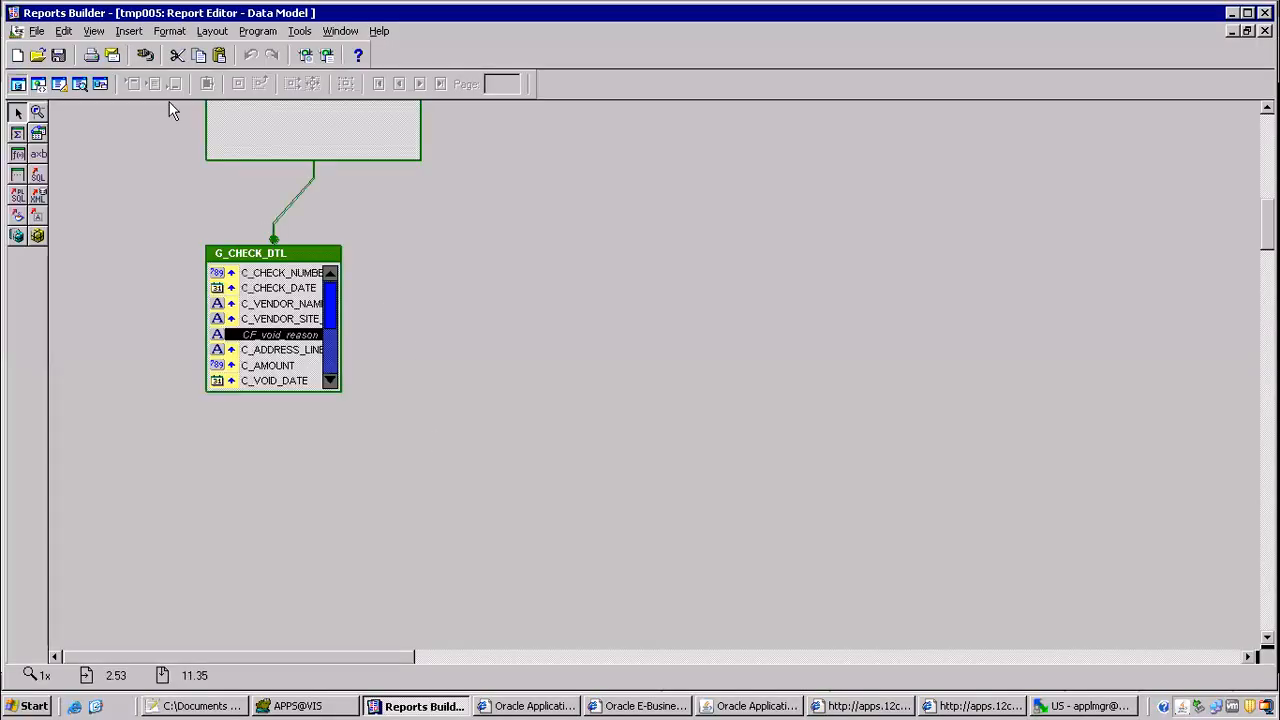
{"action": "left_click", "coordinate": [59, 84]}
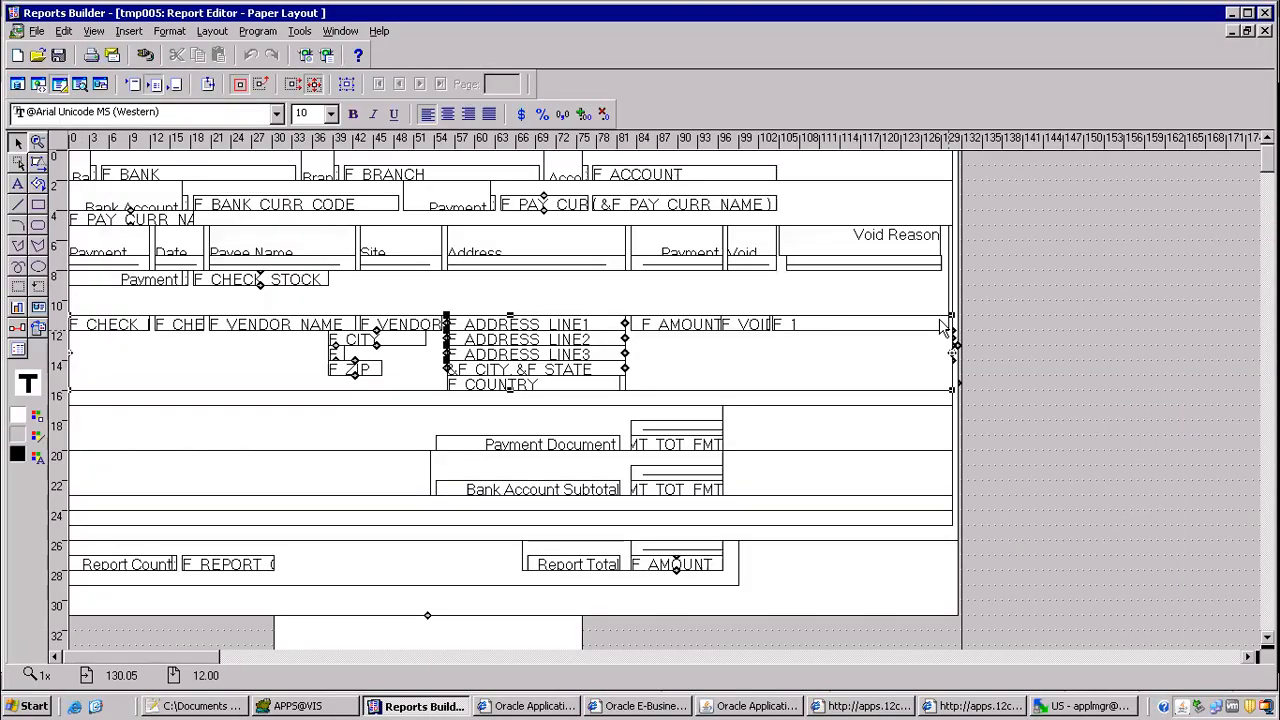
{"action": "double_click", "coordinate": [826, 324]}
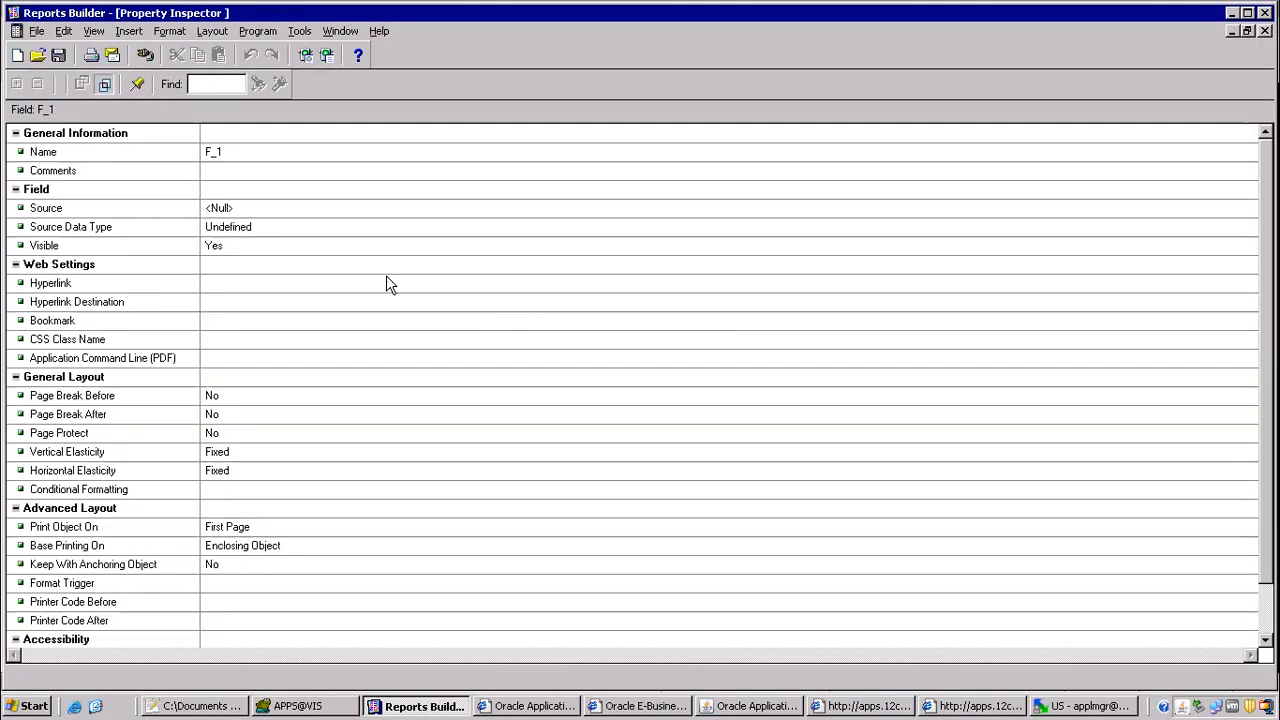
{"action": "left_click", "coordinate": [272, 210]}
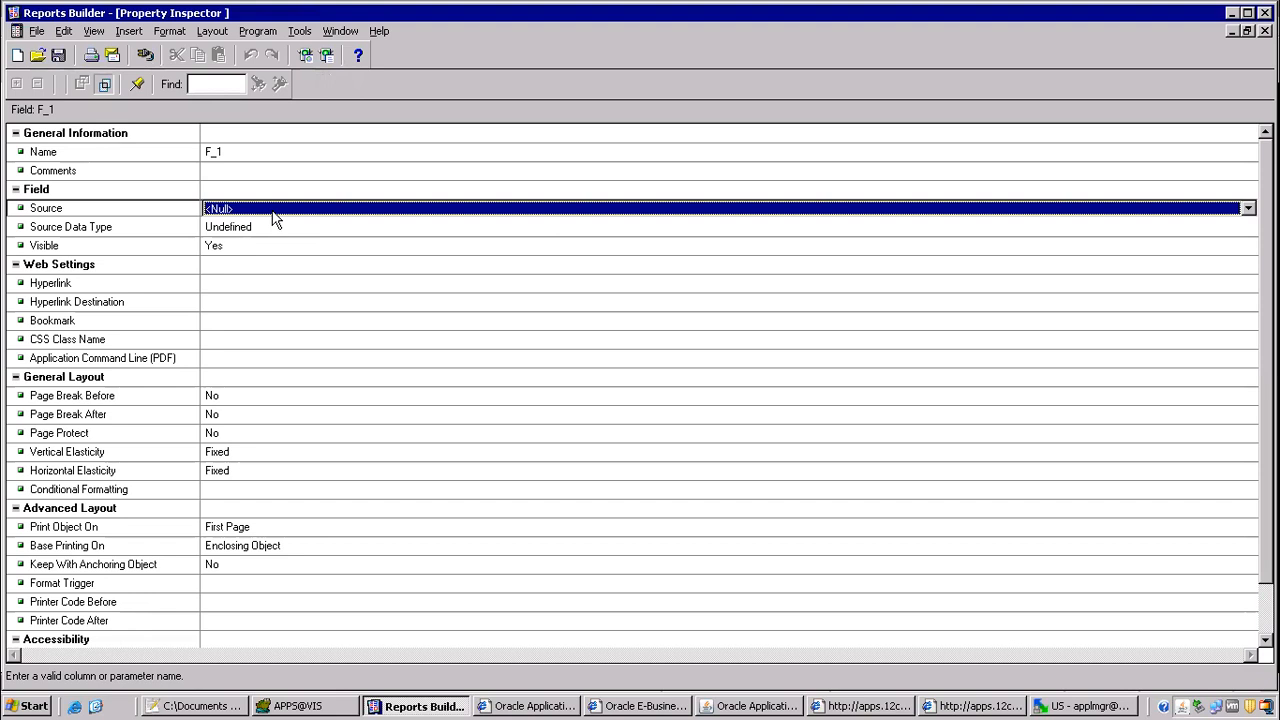
{"action": "key", "text": "c"}
{"action": "key", "text": "c"}
{"action": "key", "text": "c"}
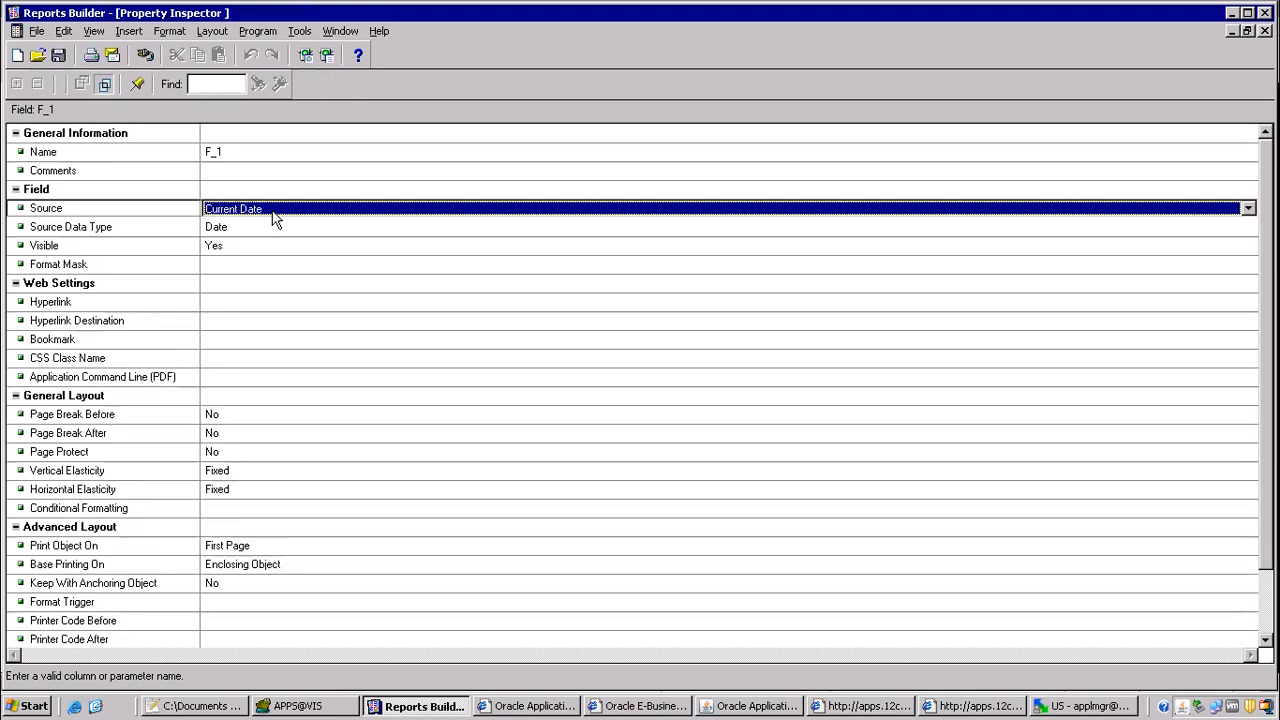
{"action": "key", "text": "c"}
{"action": "key", "text": "c"}
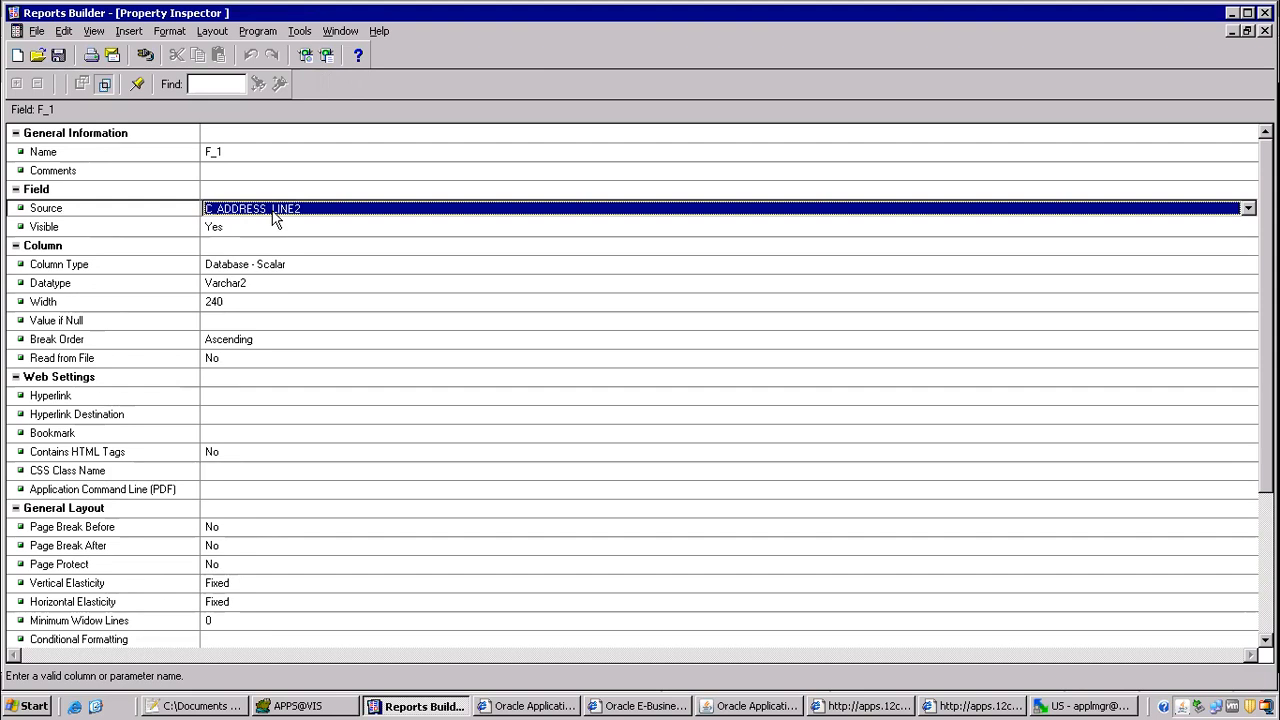
{"action": "left_click", "coordinate": [275, 214]}
{"action": "scroll", "coordinate": [294, 244], "scroll_direction": "down", "scroll_amount": 4}
{"action": "scroll", "coordinate": [296, 254], "scroll_direction": "down", "scroll_amount": 12}
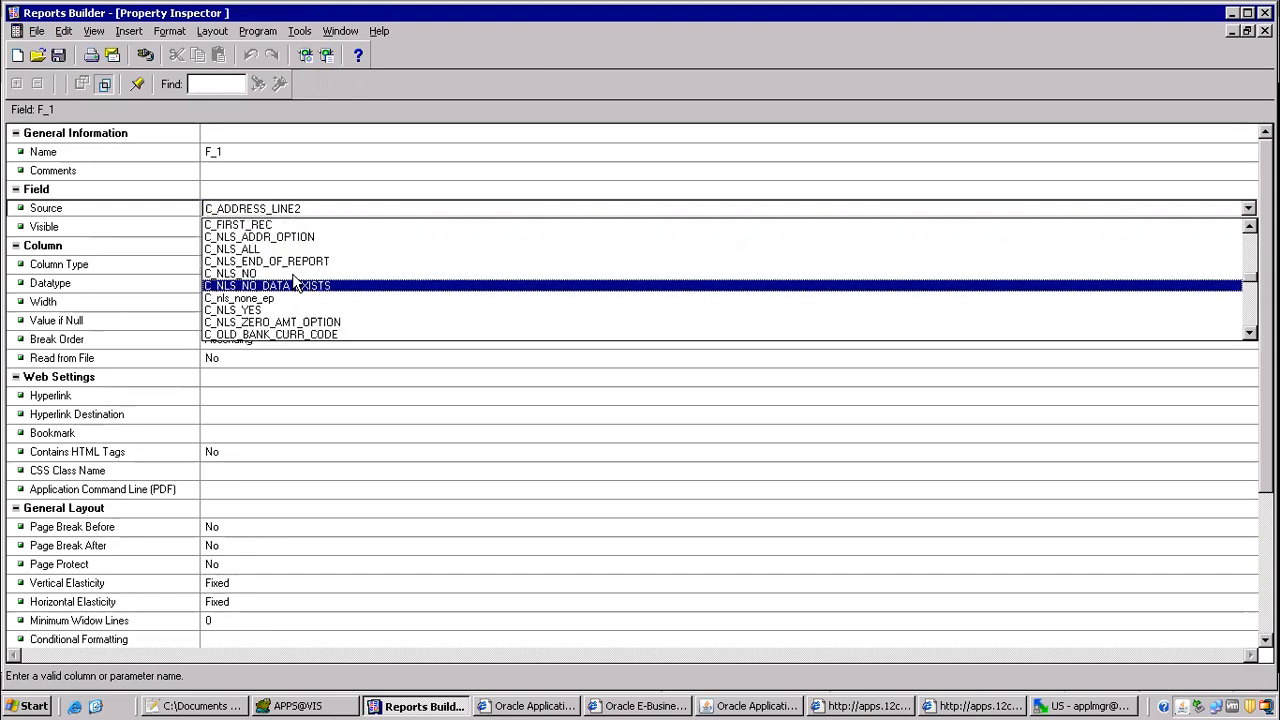
{"action": "scroll", "coordinate": [316, 310], "scroll_direction": "down", "scroll_amount": 2}
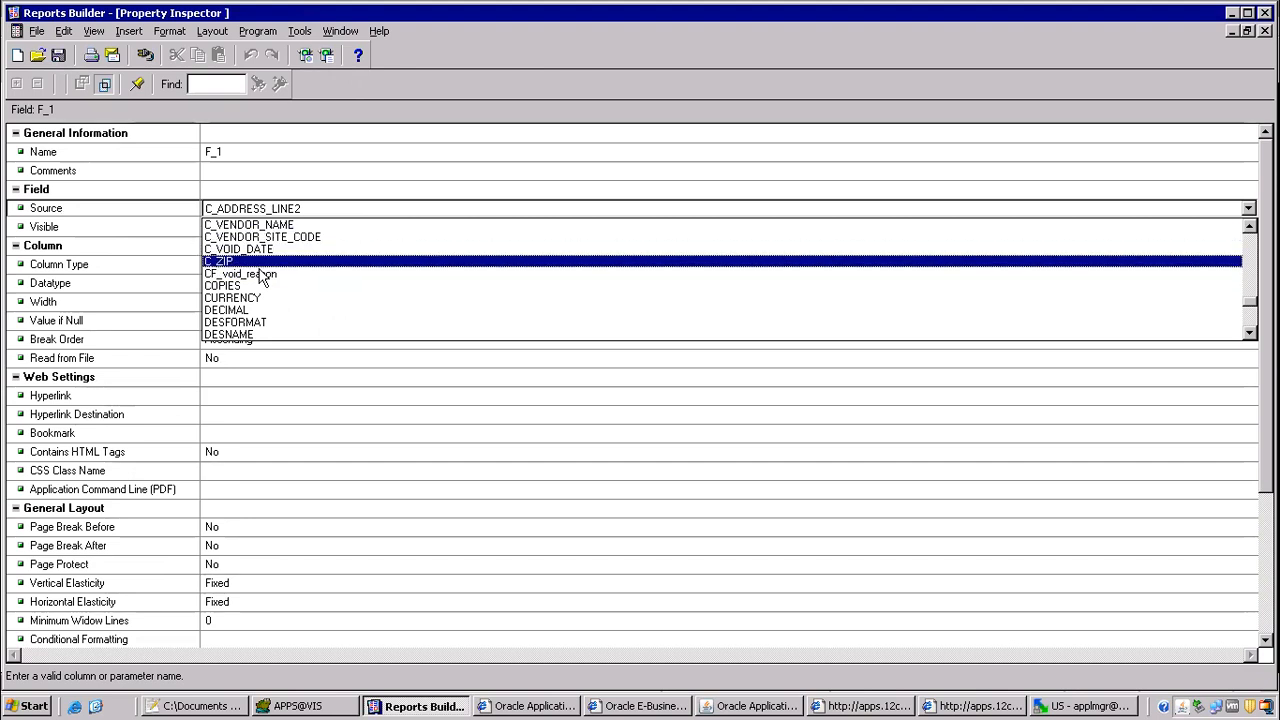
{"action": "scroll", "coordinate": [262, 280], "scroll_direction": "down", "scroll_amount": 1}
{"action": "left_click", "coordinate": [250, 237]}
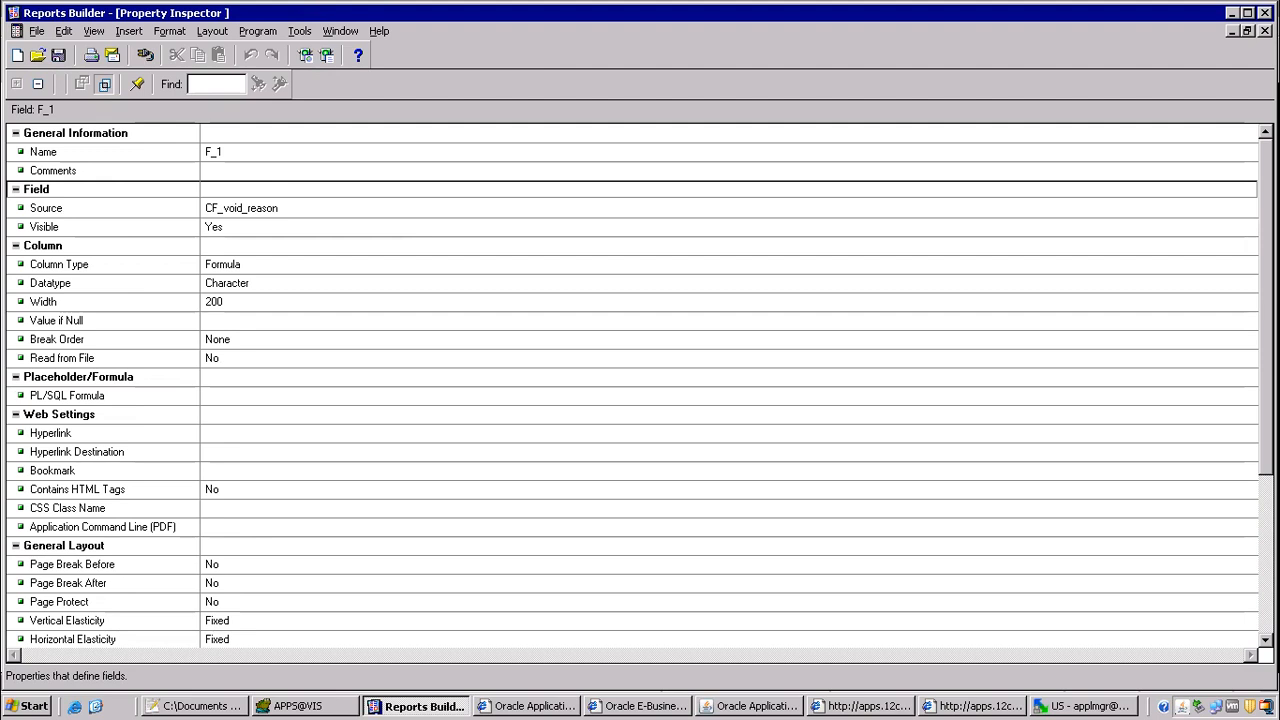
Step: Close the property inspector of field F_1 and compile the whole report
{"action": "left_click", "coordinate": [1265, 31]}
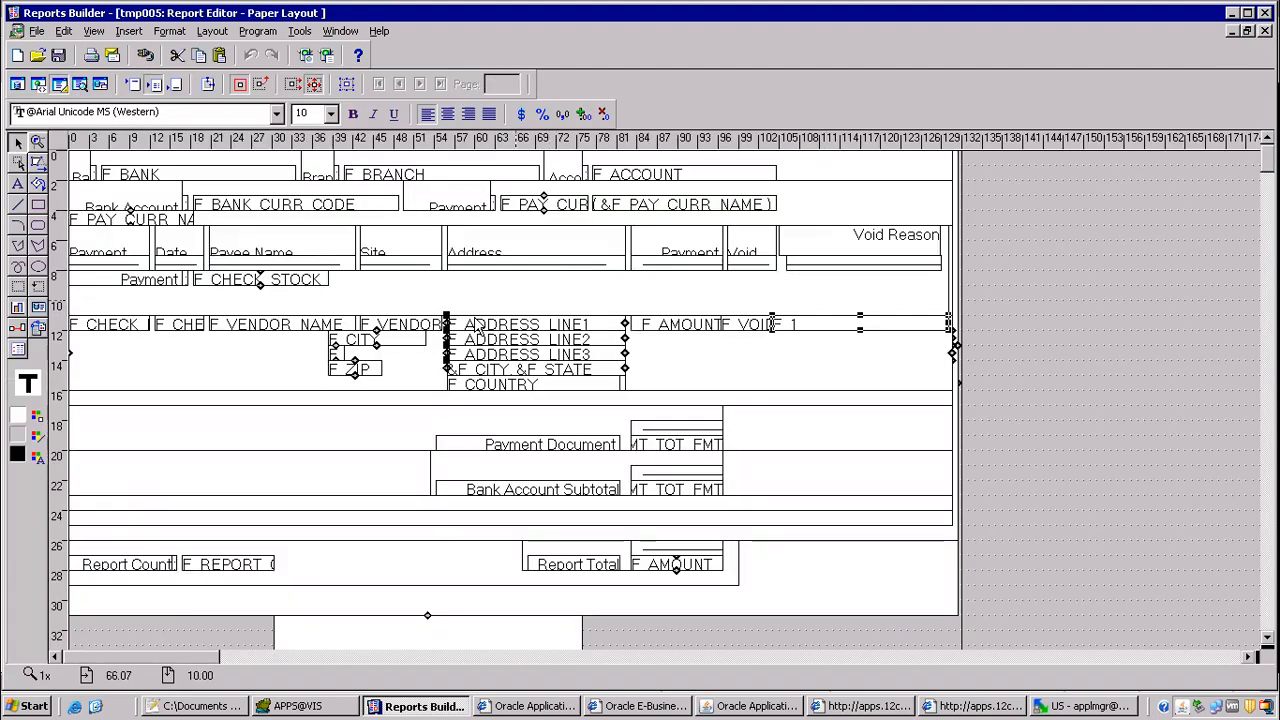
{"action": "key", "text": "ctrl+shift+k"}
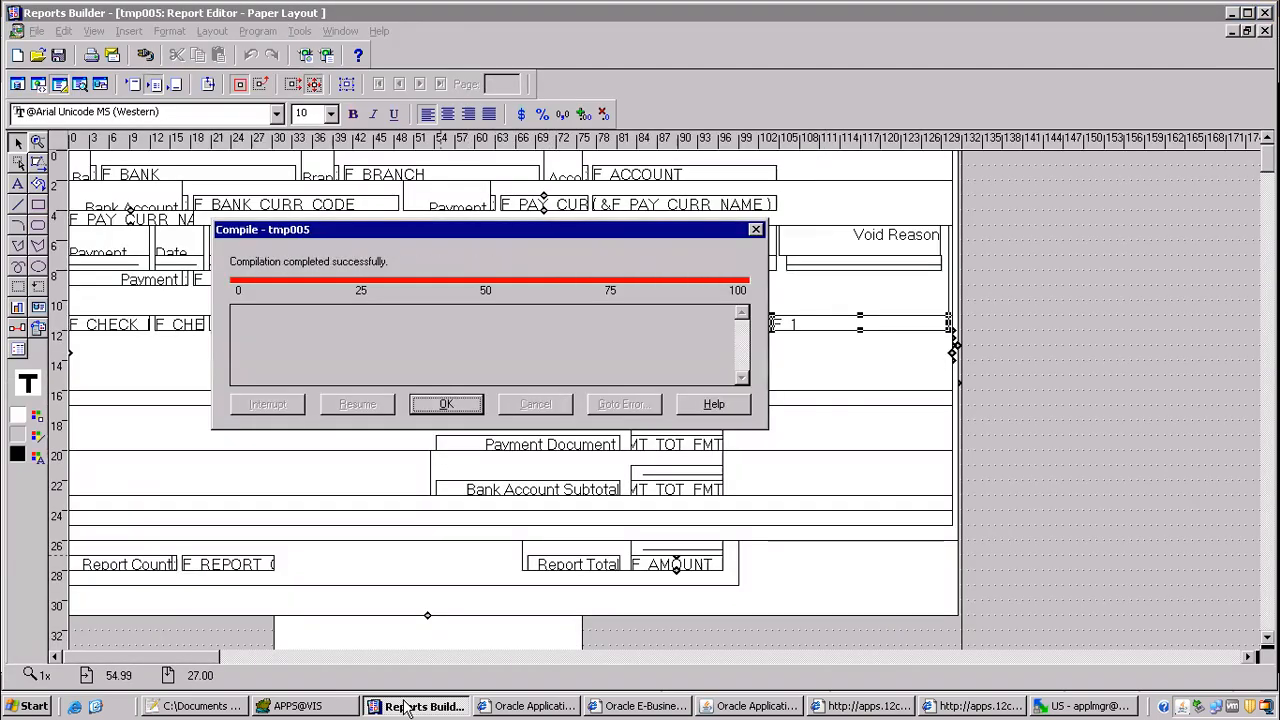
{"action": "left_click", "coordinate": [445, 404]}
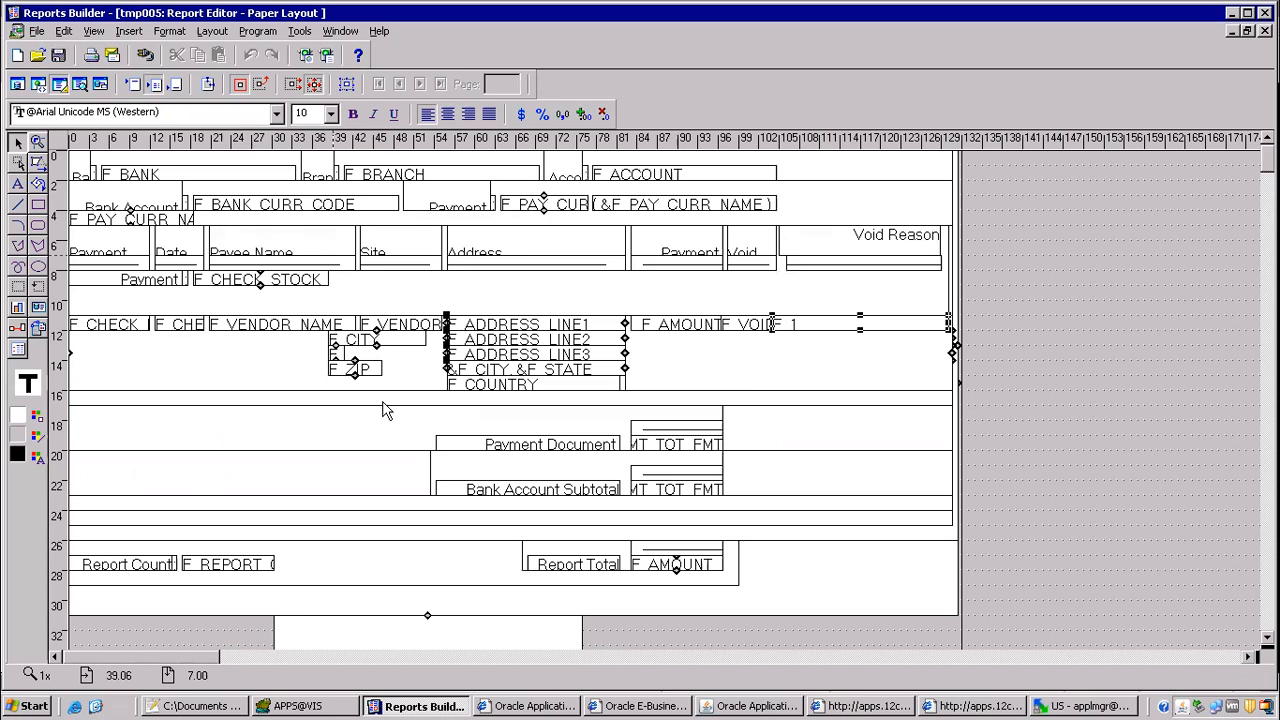
Step: Add the line "3) move to server" to the customization steps in the Notepad++ notes
{"action": "key", "text": "alt+Tab"}
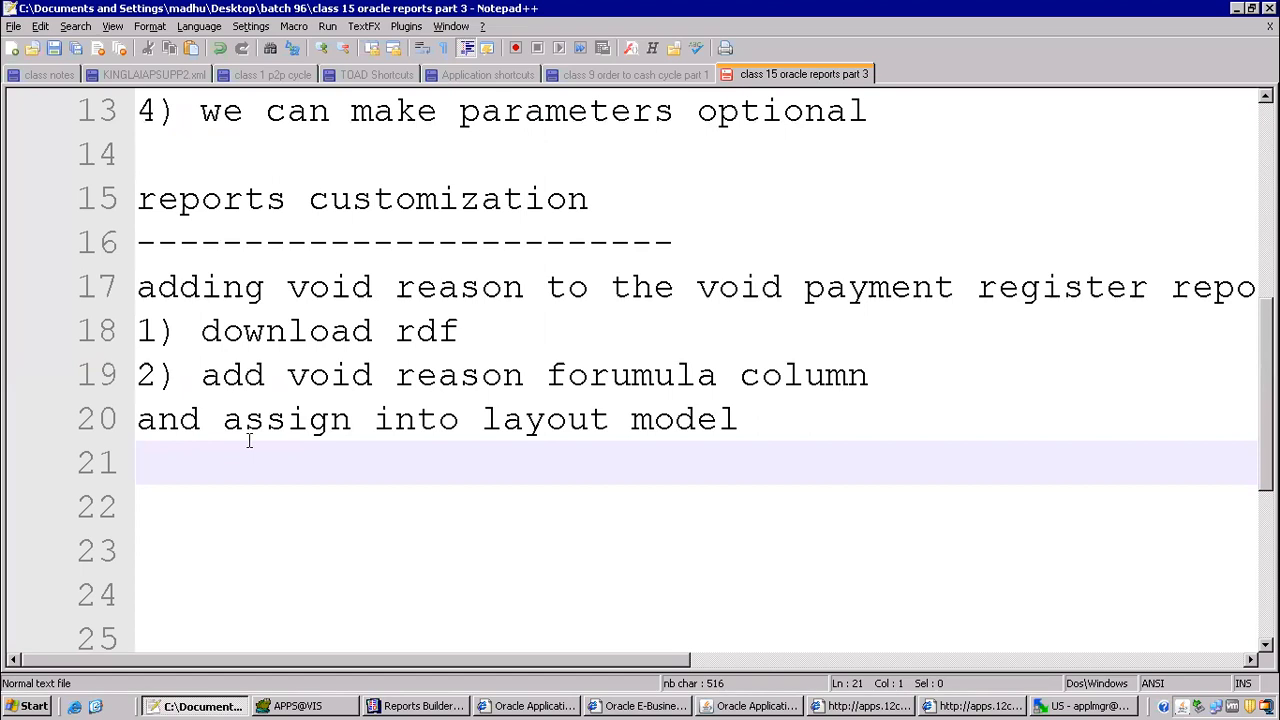
{"action": "type", "text": "3) move to "}
{"action": "type", "text": "rd"}
{"action": "key", "text": "BackSpace"}
{"action": "key", "text": "BackSpace"}
{"action": "key", "text": "BackSpace"}
{"action": "type", "text": "s"}
{"action": "key", "text": "BackSpace"}
{"action": "key", "text": "BackSpace"}
{"action": "type", "text": "server"}
{"action": "key", "text": "Return"}
Step: Add the lines "4) new executable" and "5) new concurrent program" to the customization steps
{"action": "type", "text": "4) new e"}
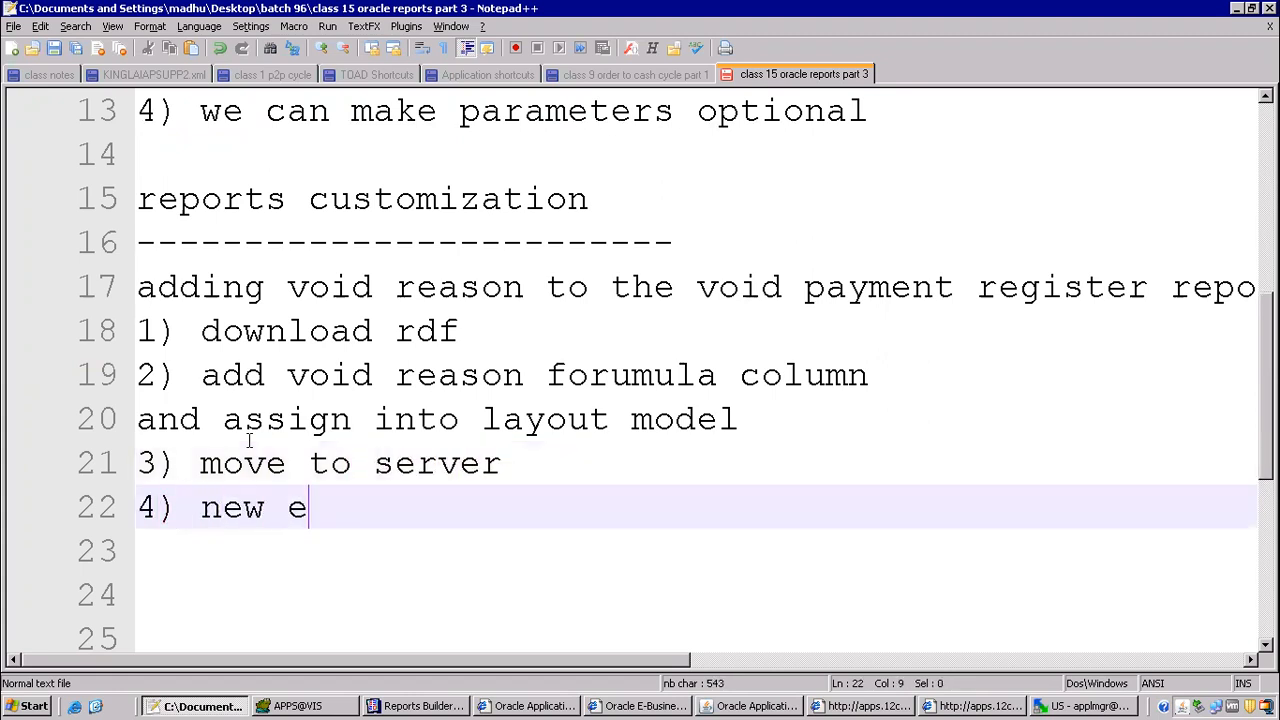
{"action": "type", "text": "xecutio"}
{"action": "key", "text": "BackSpace"}
{"action": "key", "text": "BackSpace"}
{"action": "type", "text": "able"}
{"action": "key", "text": "Return"}
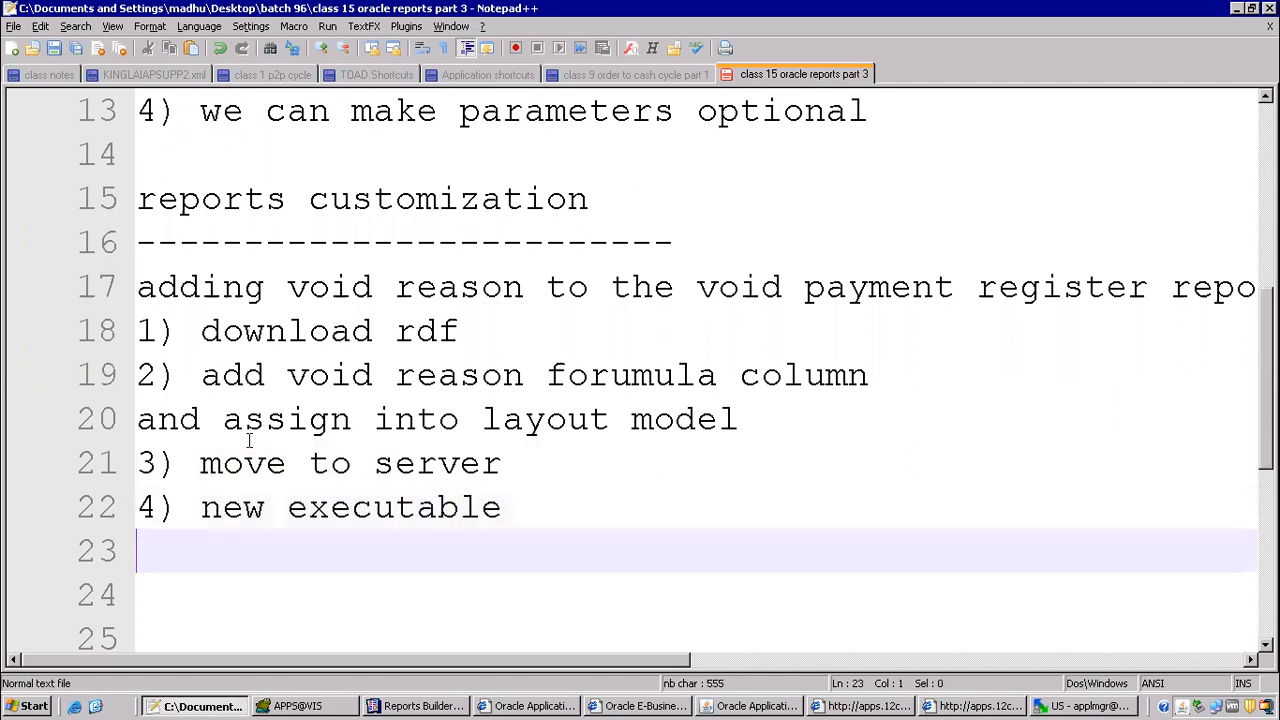
{"action": "type", "text": "5) new concur"}
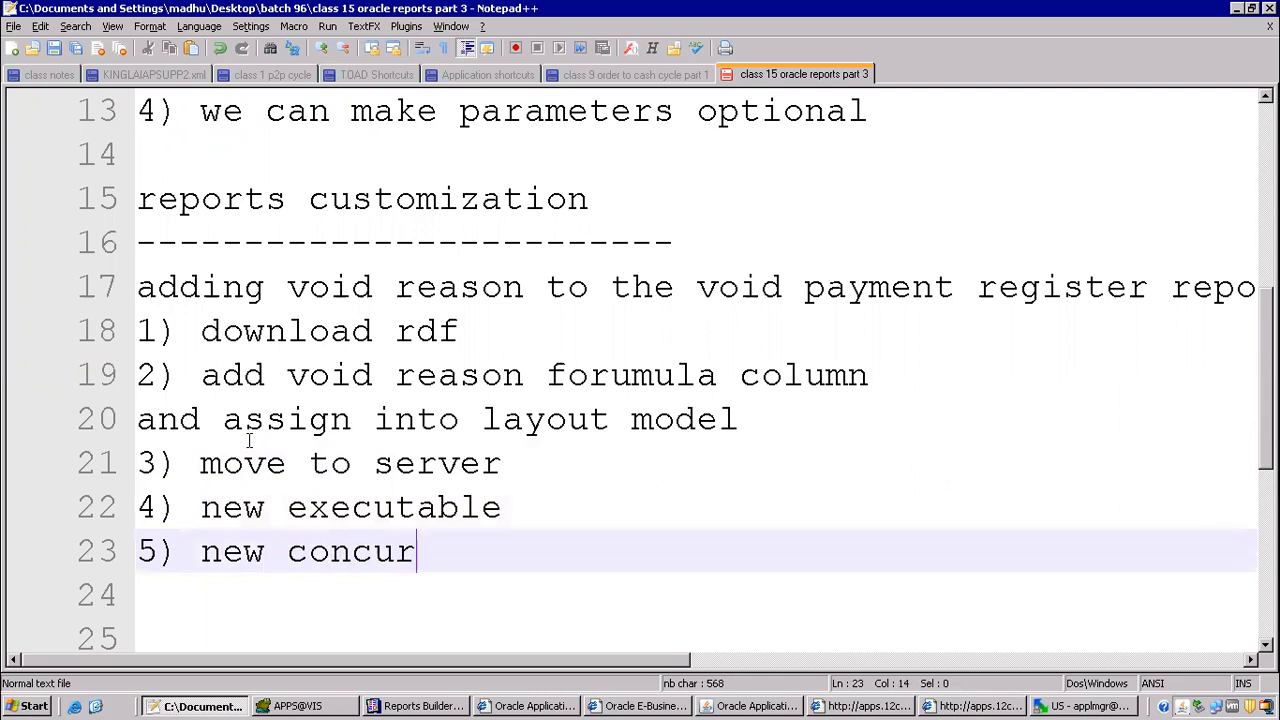
{"action": "type", "text": "rent program"}
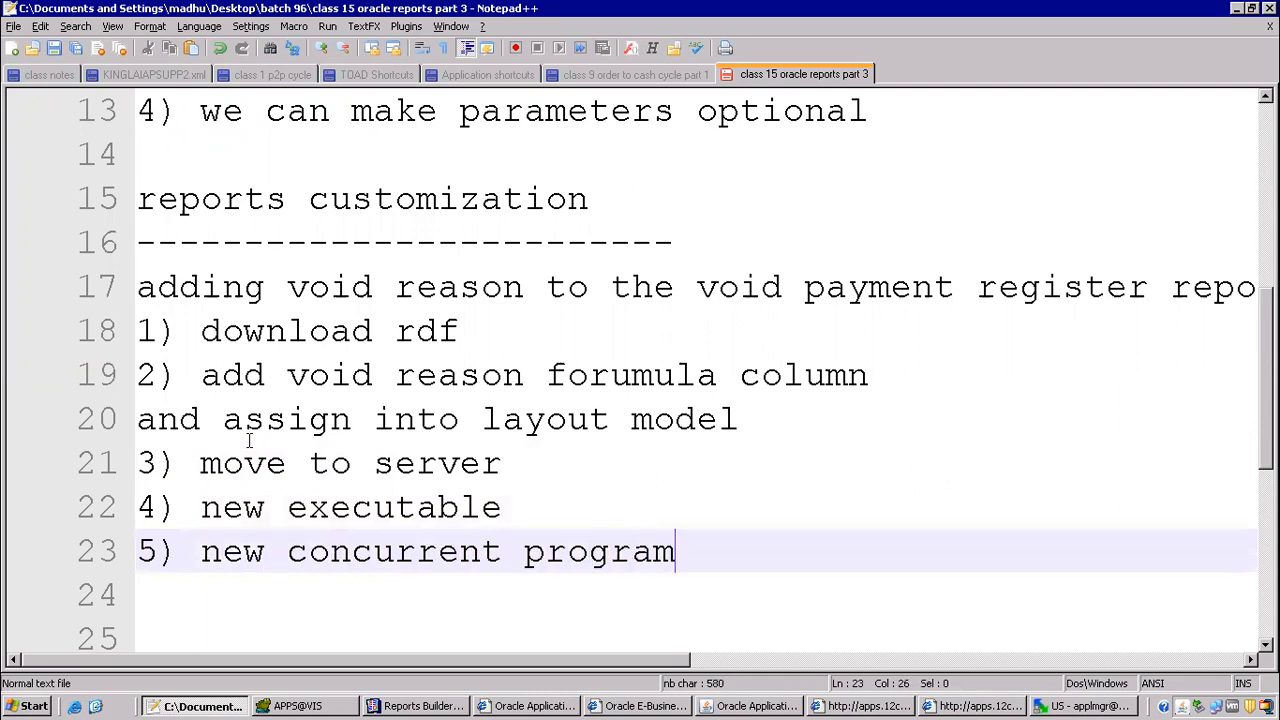
Step: Add the lines "6) attach to request group" and "7) submit from responsblity" to the customization steps
{"action": "key", "text": "Return"}
{"action": "type", "text": "6) a"}
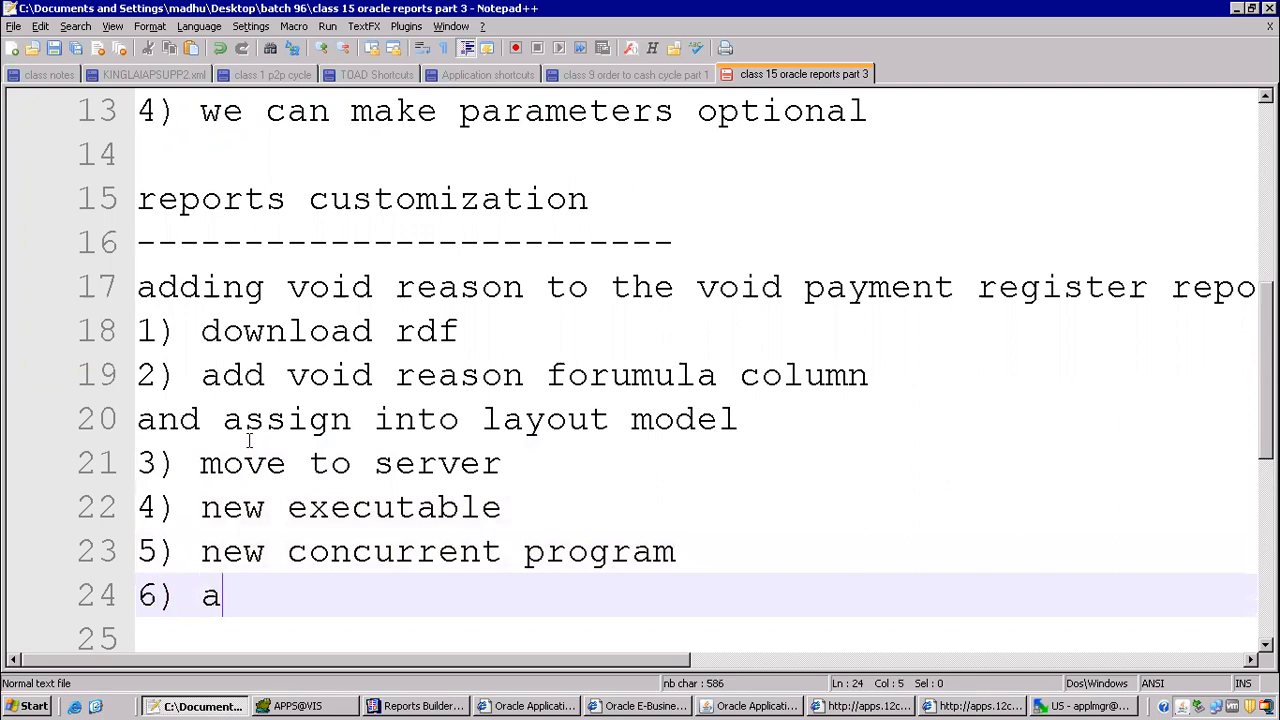
{"action": "type", "text": "ttach to request group"}
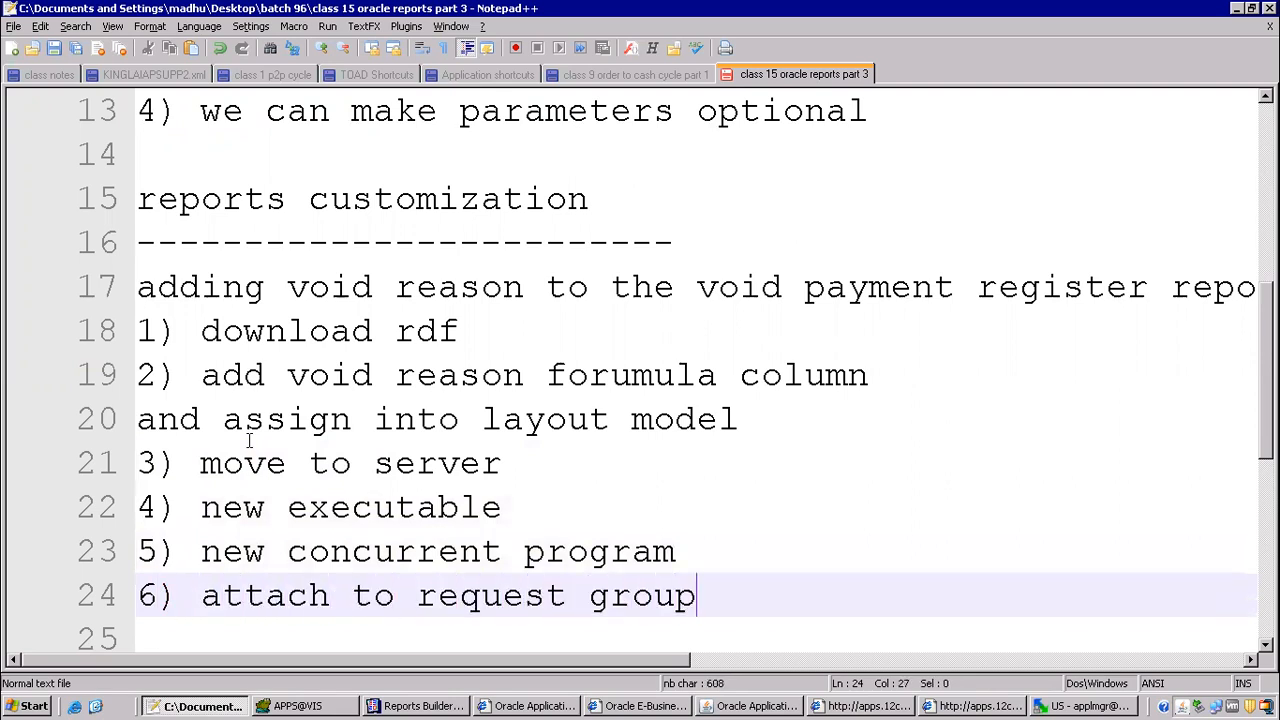
{"action": "key", "text": "Return"}
{"action": "type", "text": "7)"}
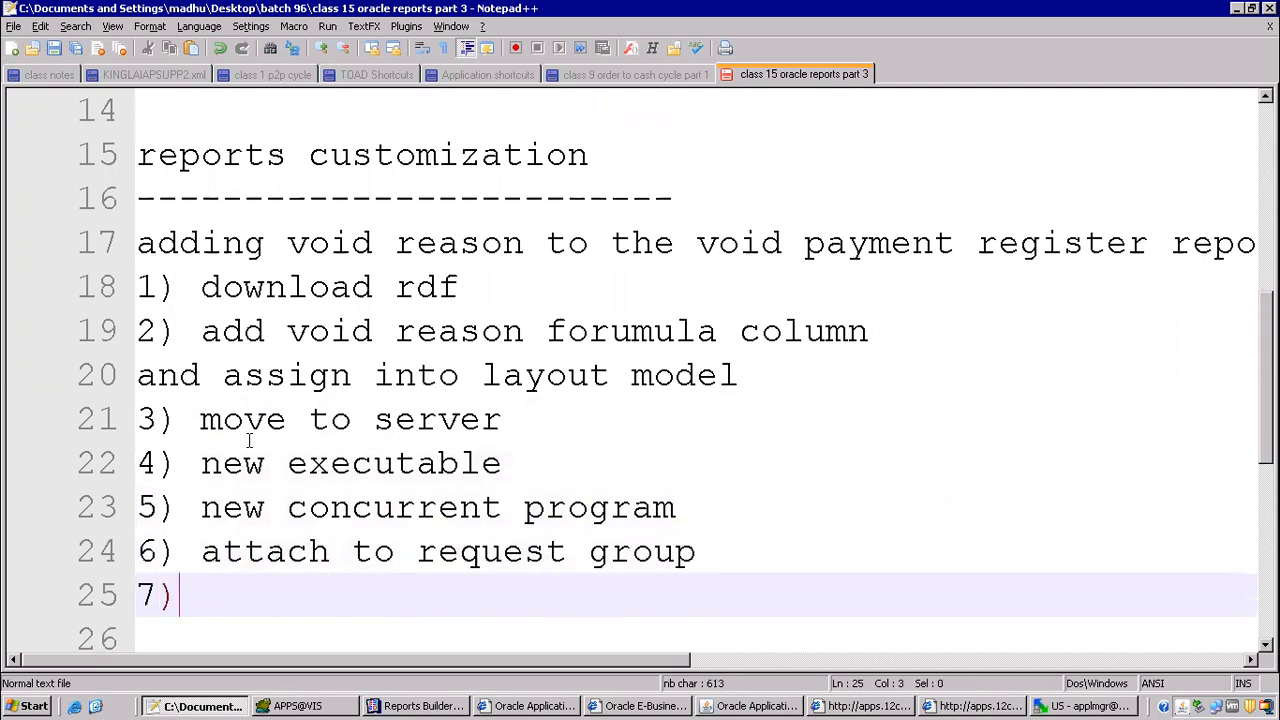
{"action": "type", "text": " submit from responsblity"}
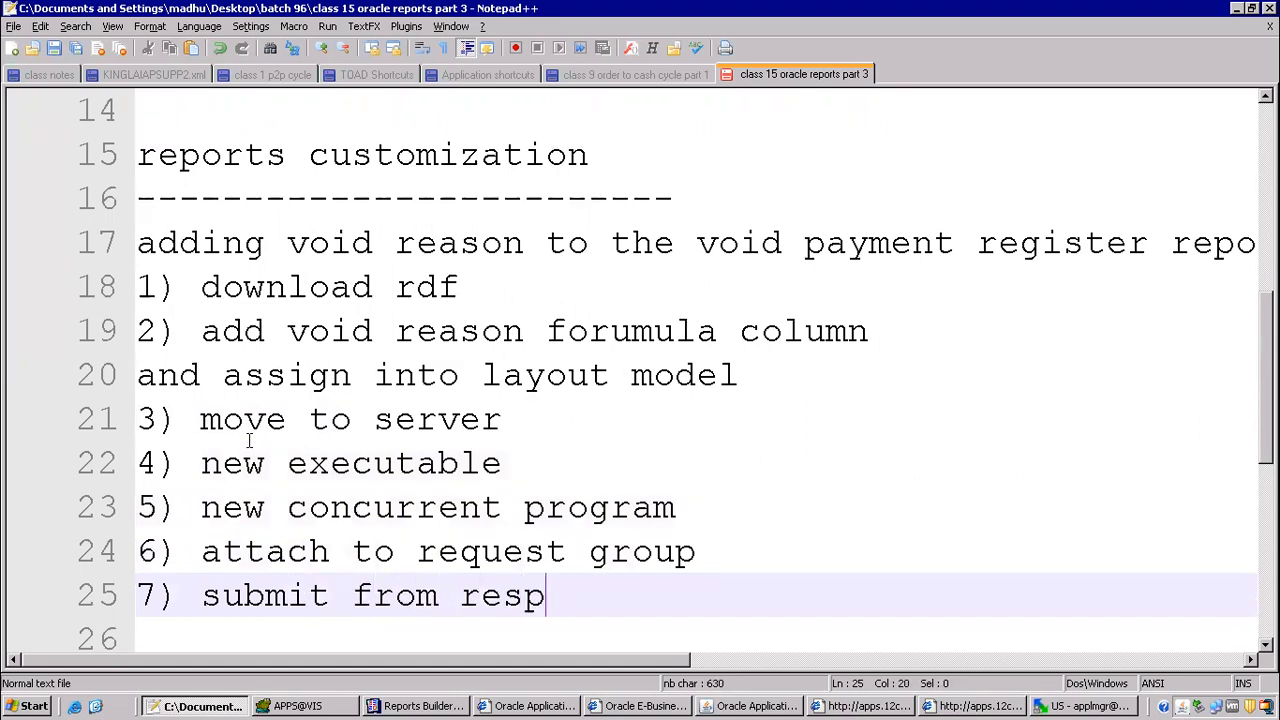
{"action": "key", "text": "Return"}
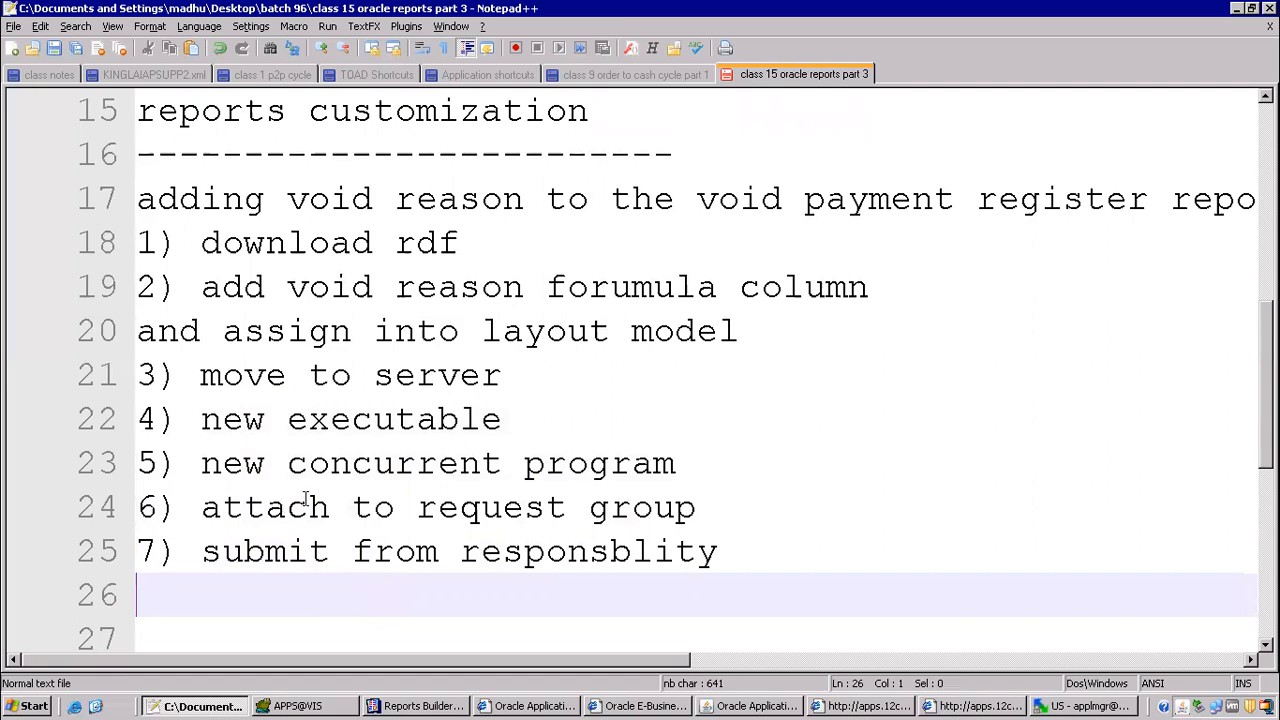
Step: Review the new executable and move to server steps in the notes, and switch to the reports/US folder in WinSCP
{"action": "left_click_drag", "start_coordinate": [222, 416], "coordinate": [534, 425]}
{"action": "left_click_drag", "start_coordinate": [200, 376], "coordinate": [522, 376]}
{"action": "left_click", "coordinate": [1040, 707]}
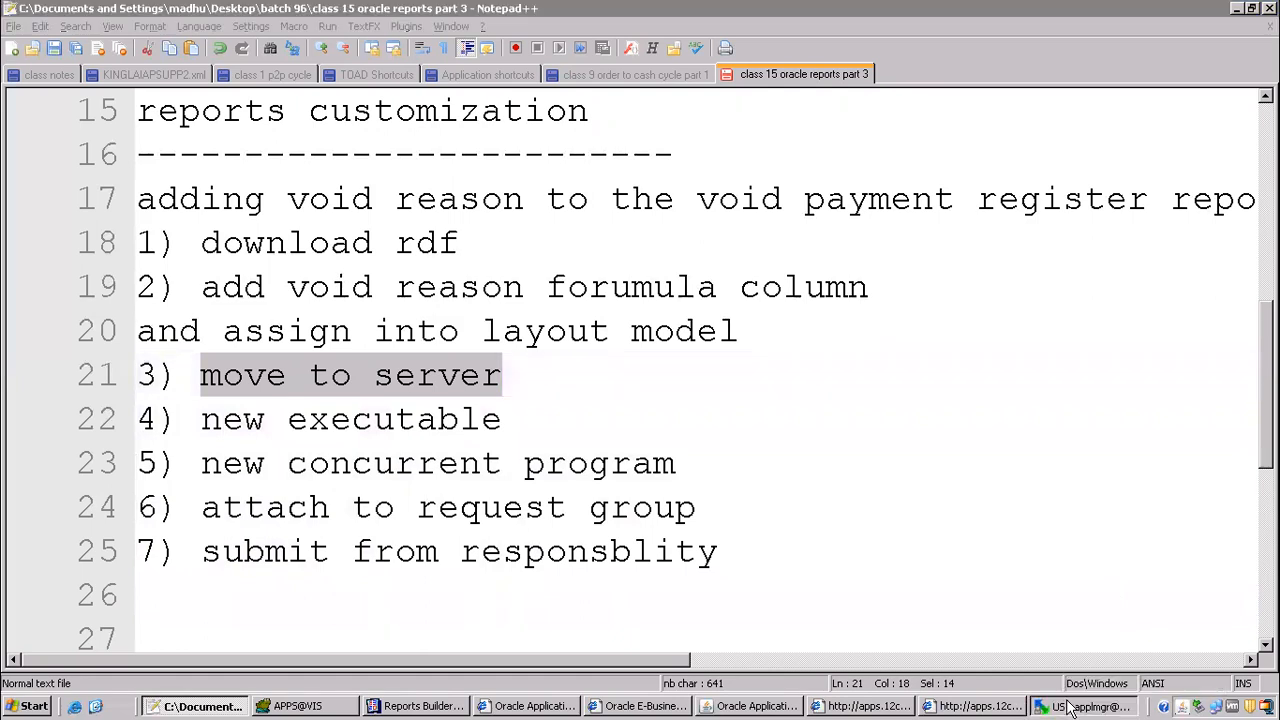
Step: Save the customized report in Reports Builder under the new name ITMAPXVCHCR in the batch 96 folder
{"action": "left_click", "coordinate": [410, 706]}
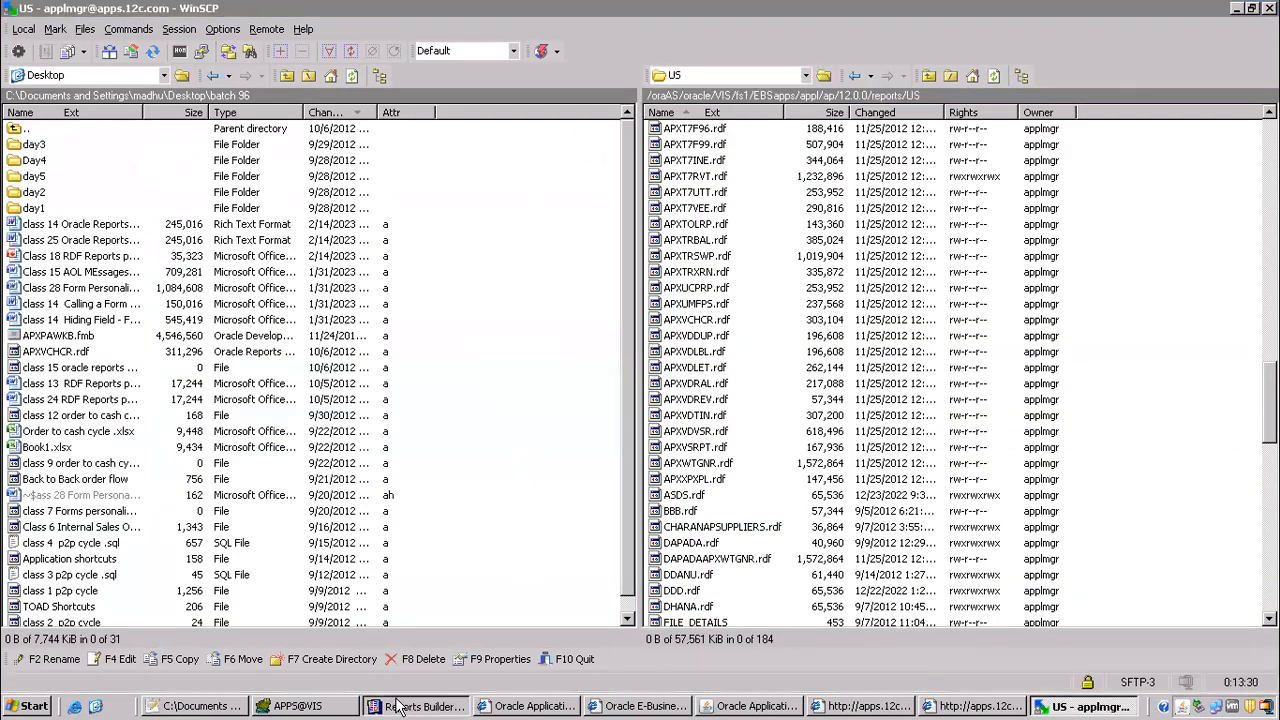
{"action": "left_click", "coordinate": [36, 31]}
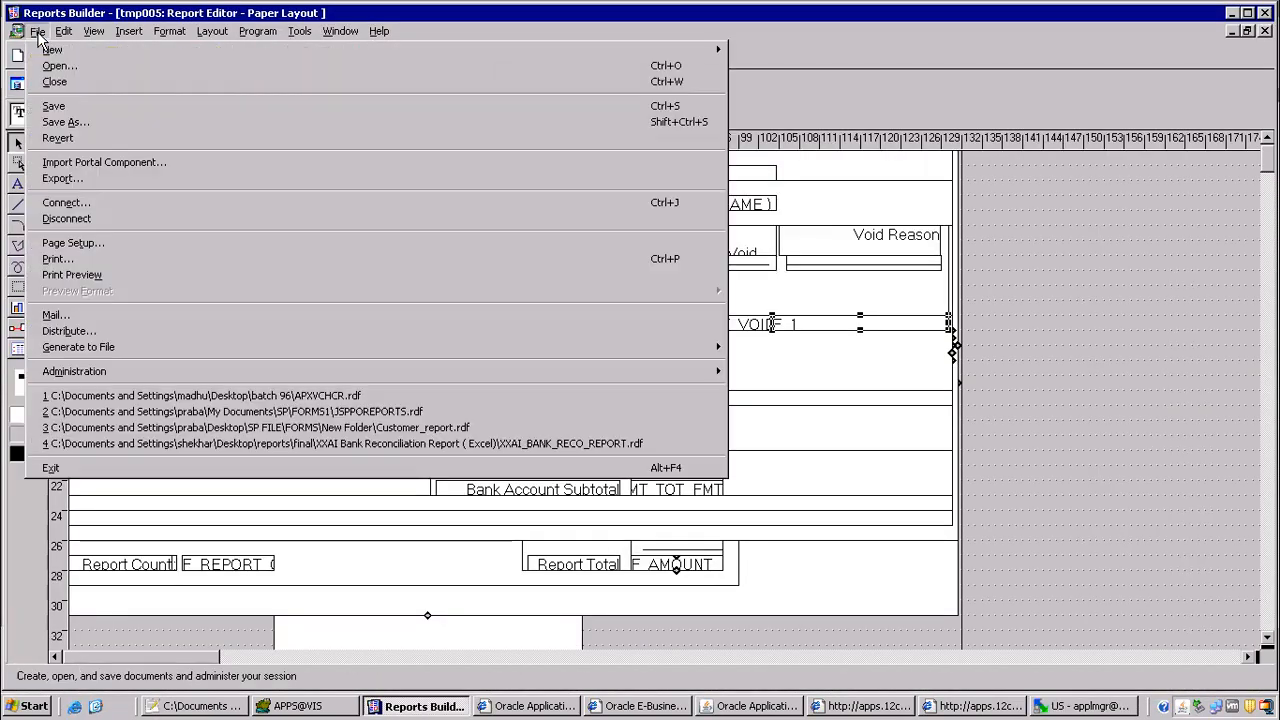
{"action": "left_click", "coordinate": [97, 121]}
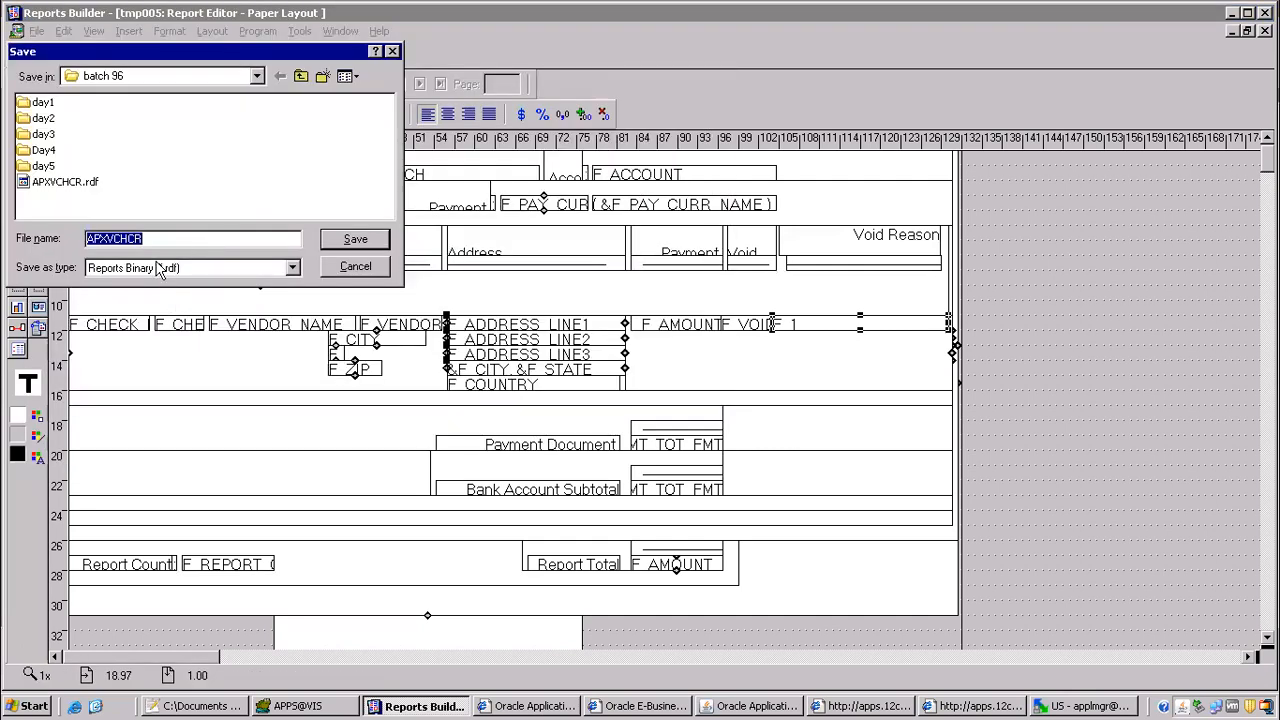
{"action": "left_click", "coordinate": [89, 240]}
{"action": "type", "text": "XX"}
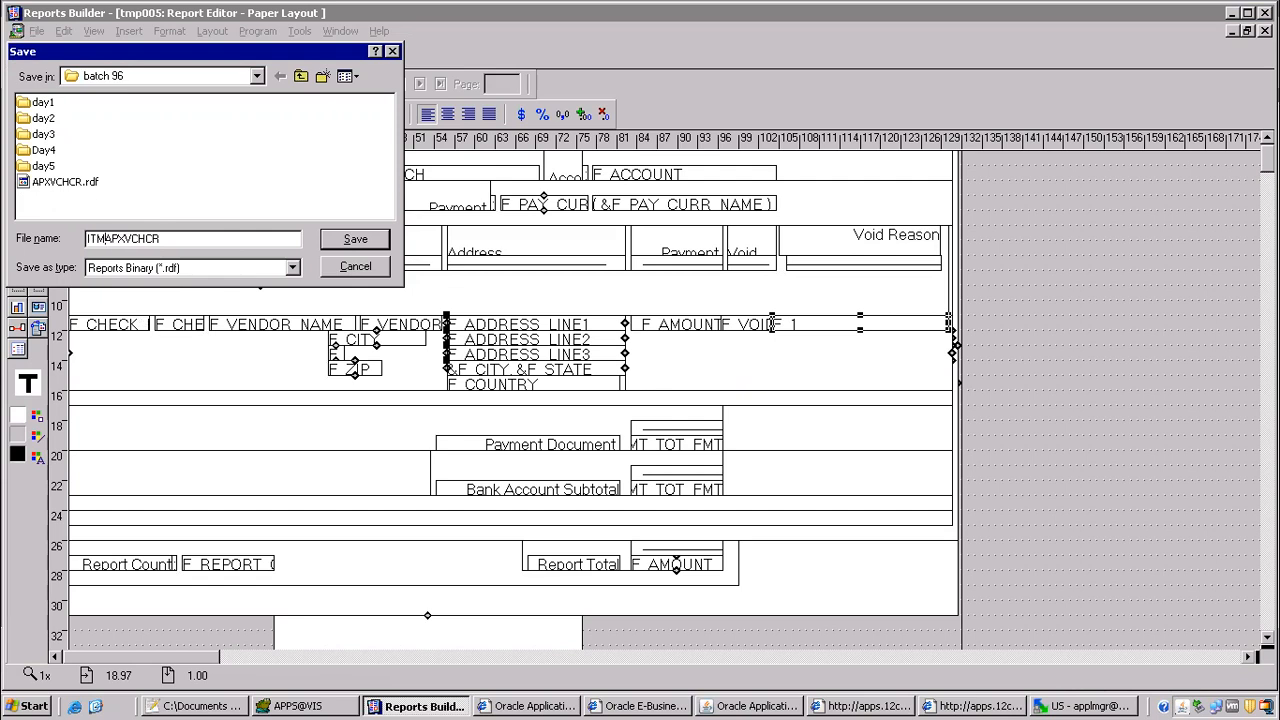
{"action": "key", "text": "Return"}
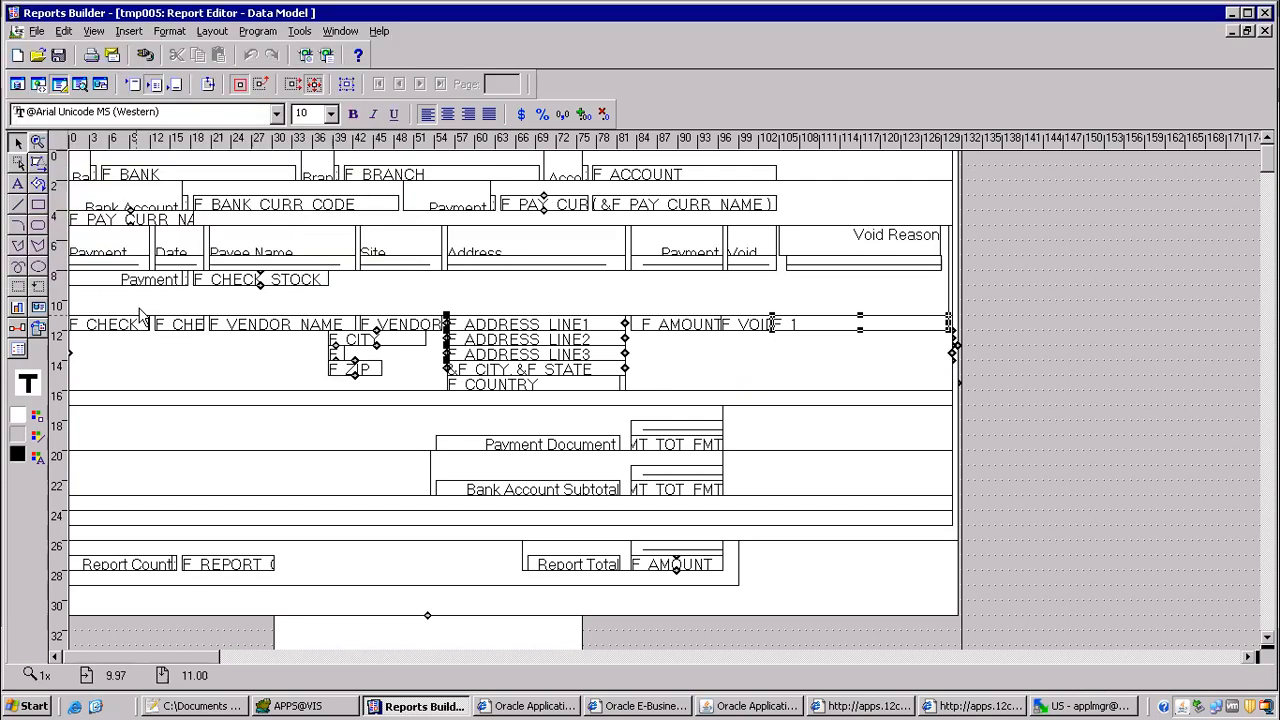
Step: In WinSCP, sort the local files by change date and upload ITMAPXVCHCR.rdf to the server's ap/12.0.0/reports/US folder
{"action": "left_click", "coordinate": [1055, 694]}
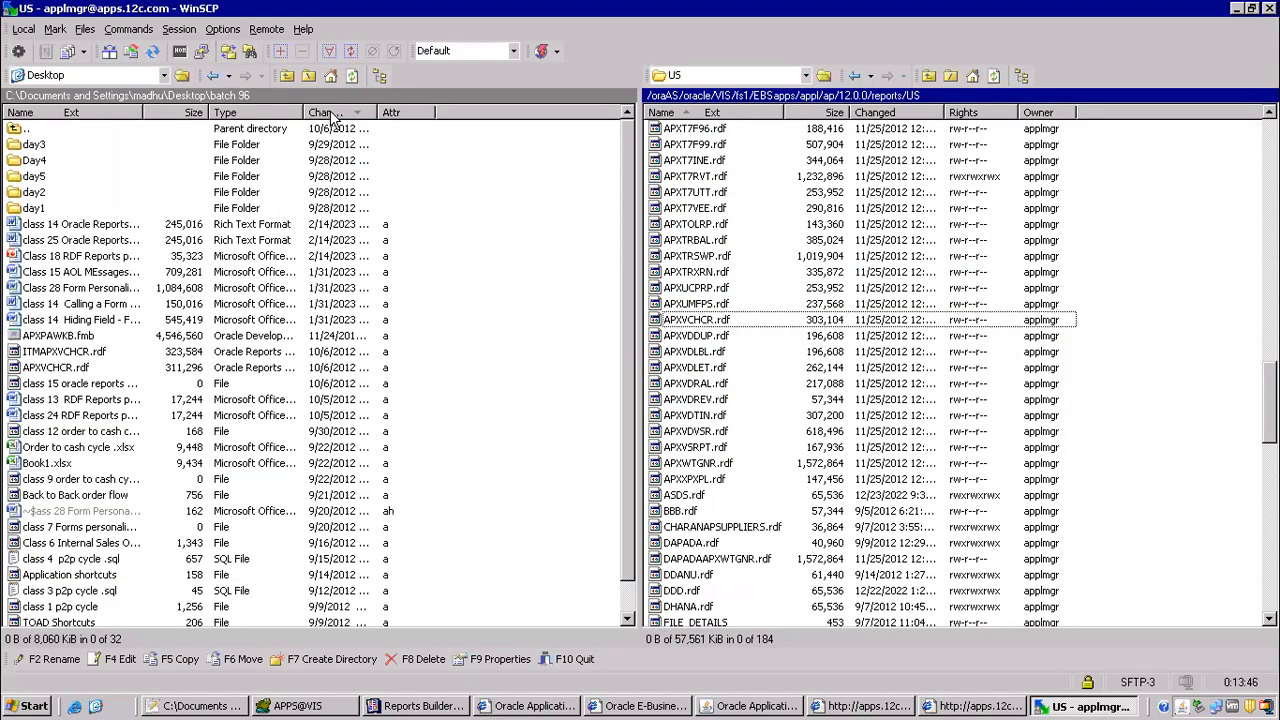
{"action": "left_click", "coordinate": [332, 113]}
{"action": "scroll", "coordinate": [625, 437], "scroll_direction": "down", "scroll_amount": 1}
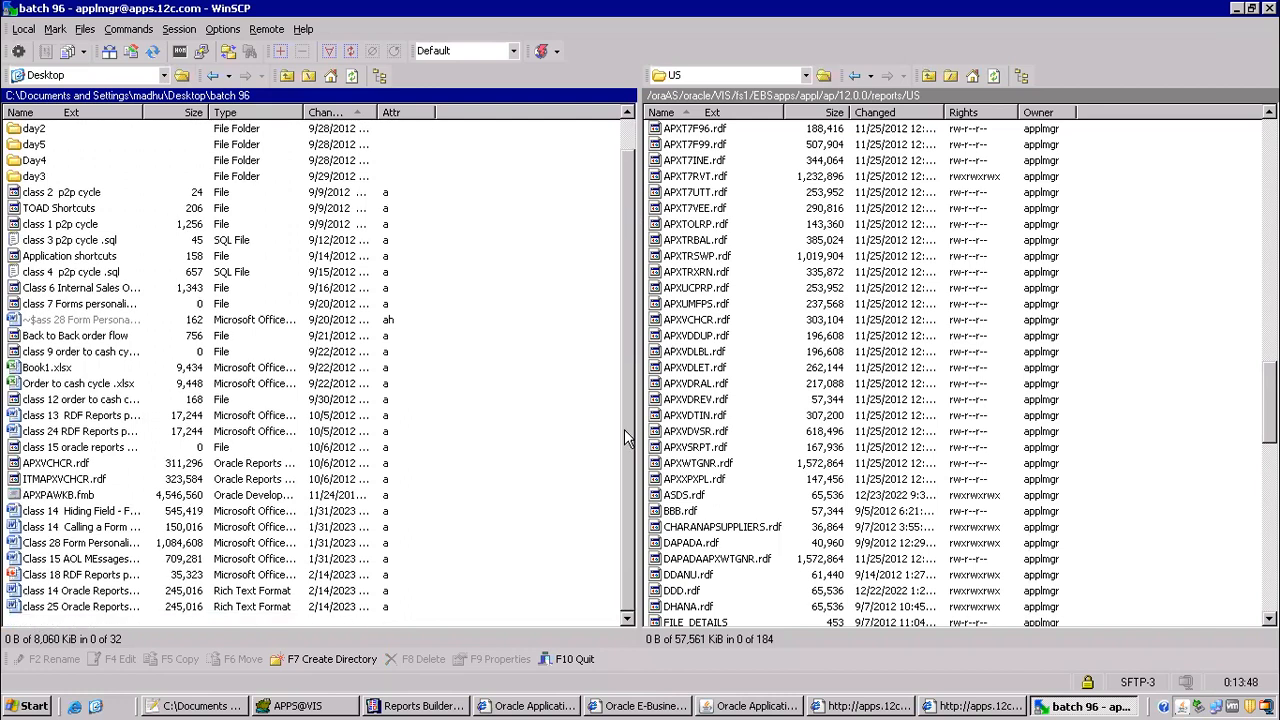
{"action": "left_click", "coordinate": [63, 309]}
{"action": "key", "text": "i"}
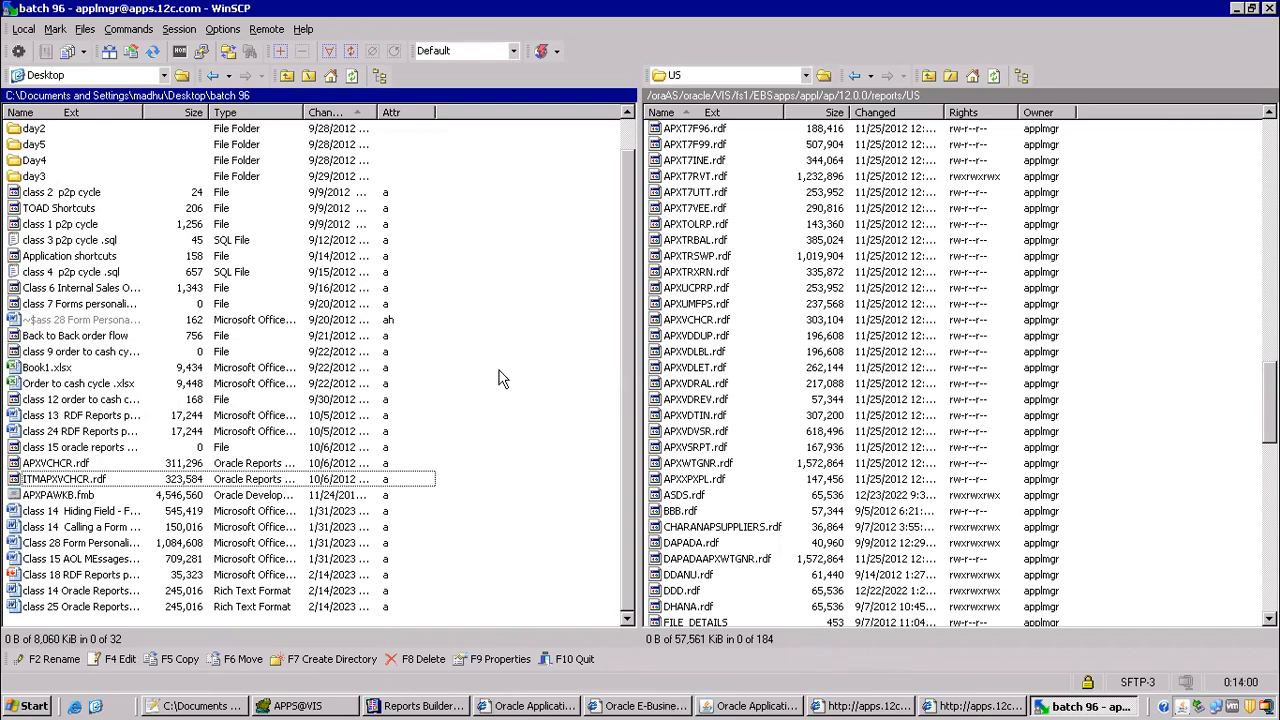
{"action": "left_click_drag", "start_coordinate": [77, 487], "coordinate": [848, 393]}
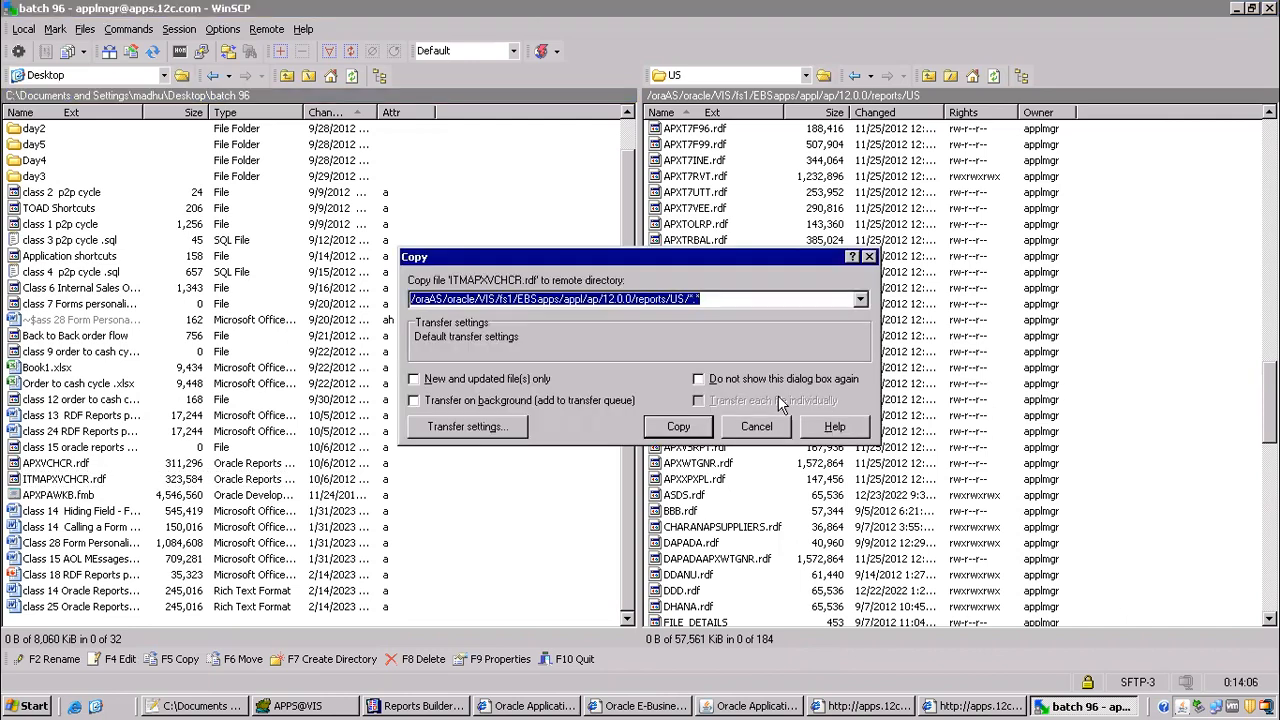
{"action": "left_click", "coordinate": [678, 430]}
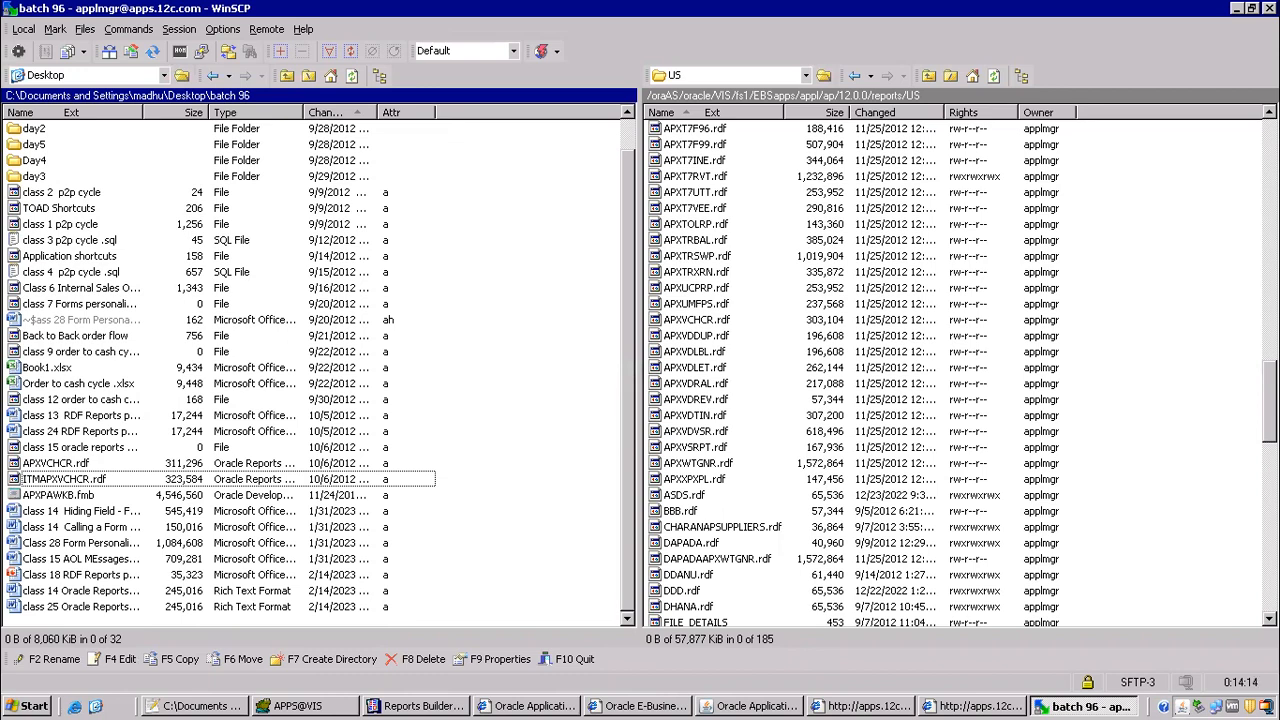
Step: Go back to the server's appl folder and navigate through ap, 12.0.0 and reports to the US folder
{"action": "scroll", "coordinate": [950, 370], "scroll_direction": "up", "scroll_amount": 20}
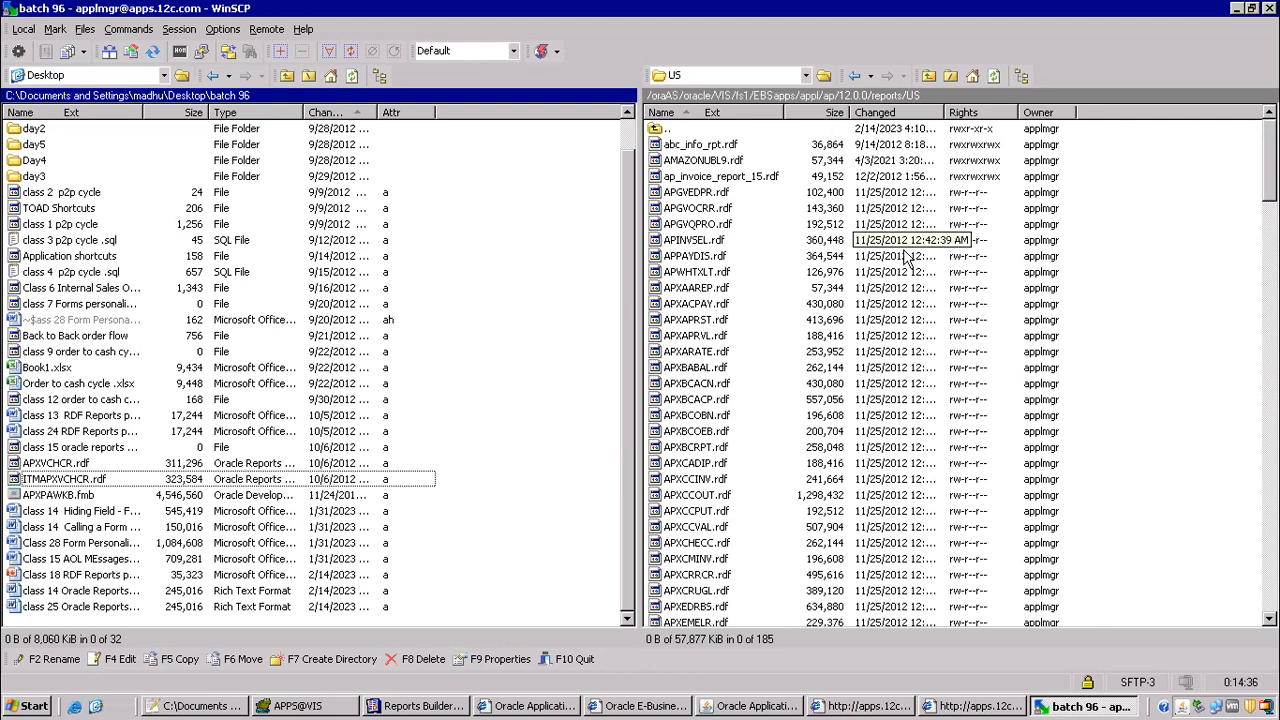
{"action": "left_click", "coordinate": [811, 93]}
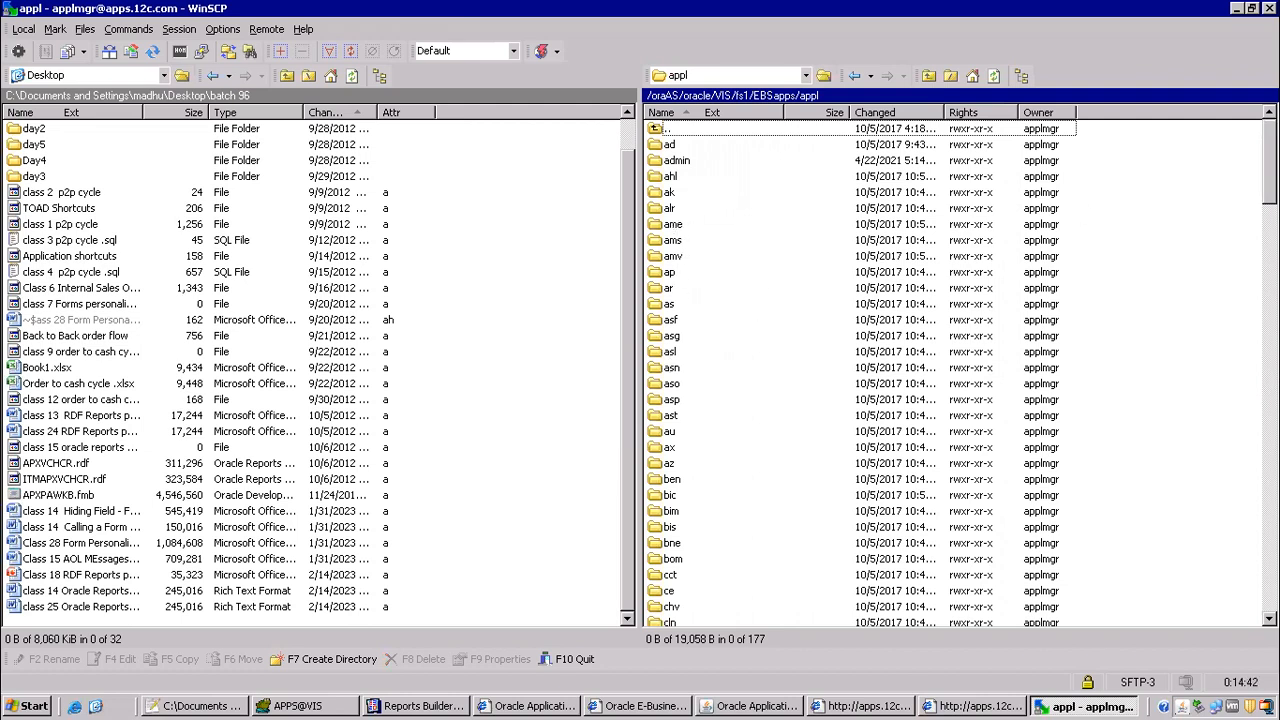
{"action": "left_click", "coordinate": [668, 195]}
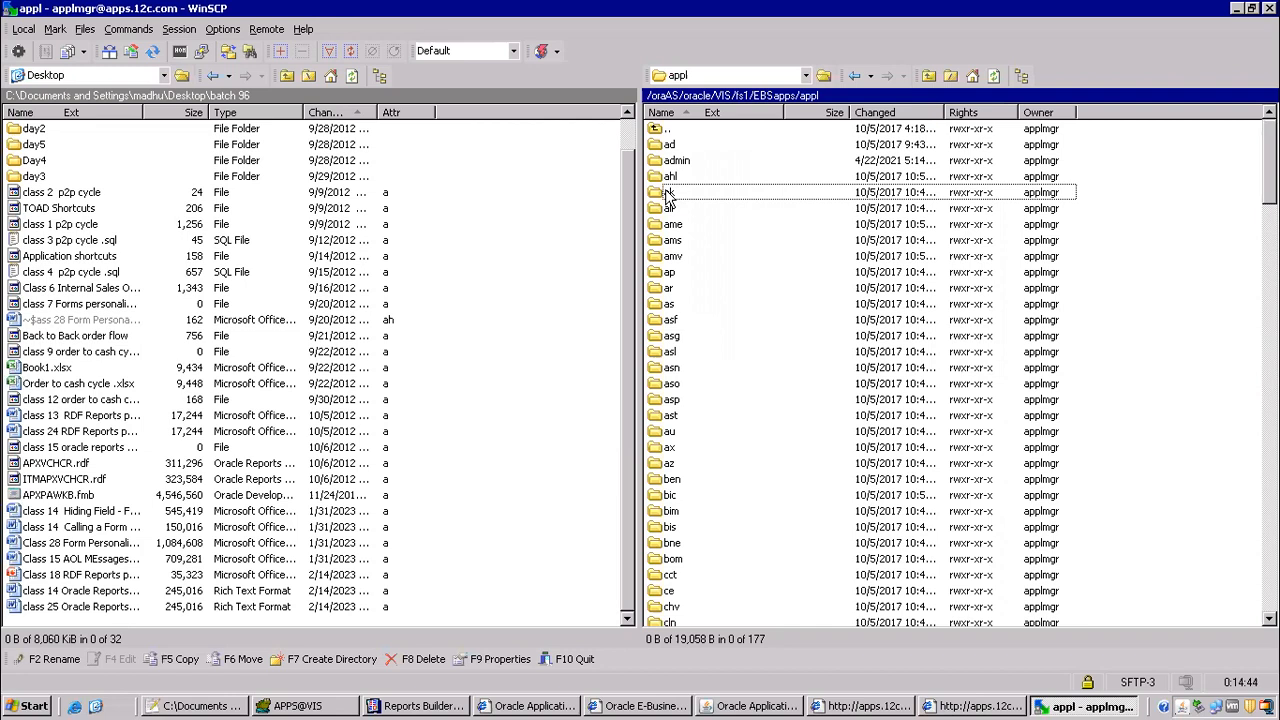
{"action": "type", "text": "ap"}
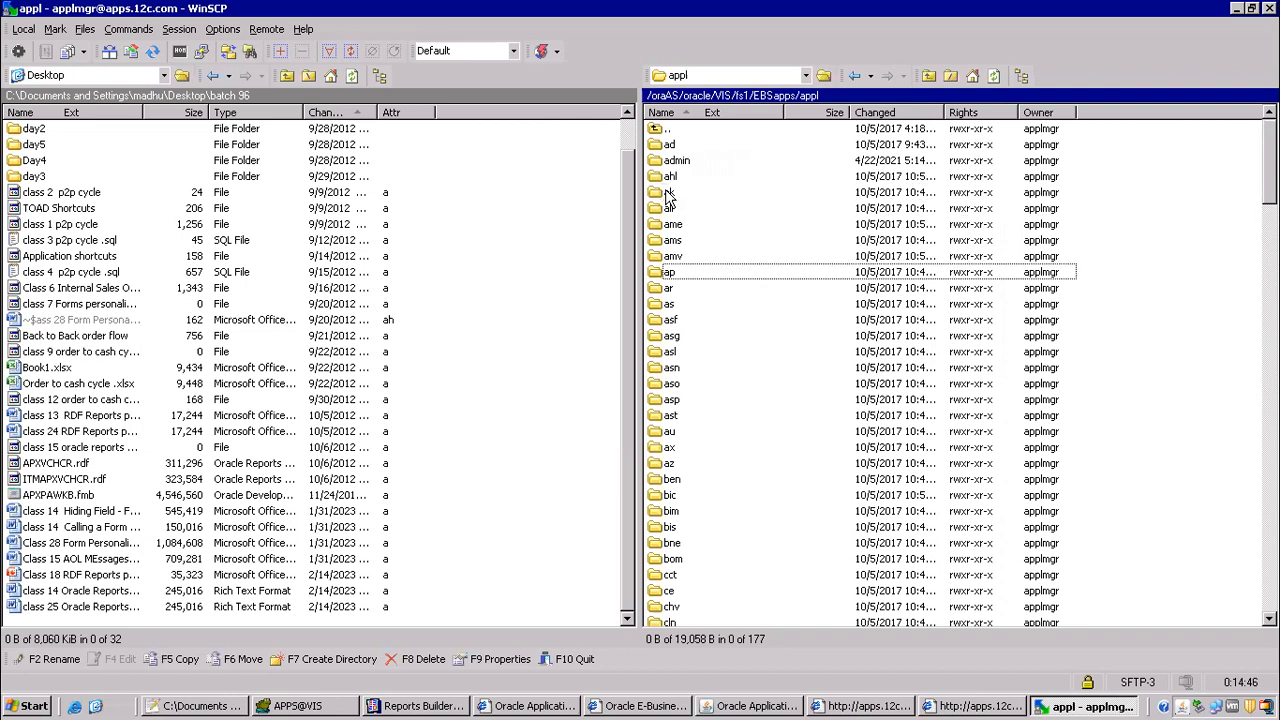
{"action": "key", "text": "Return"}
{"action": "key", "text": "Down"}
{"action": "key", "text": "Return"}
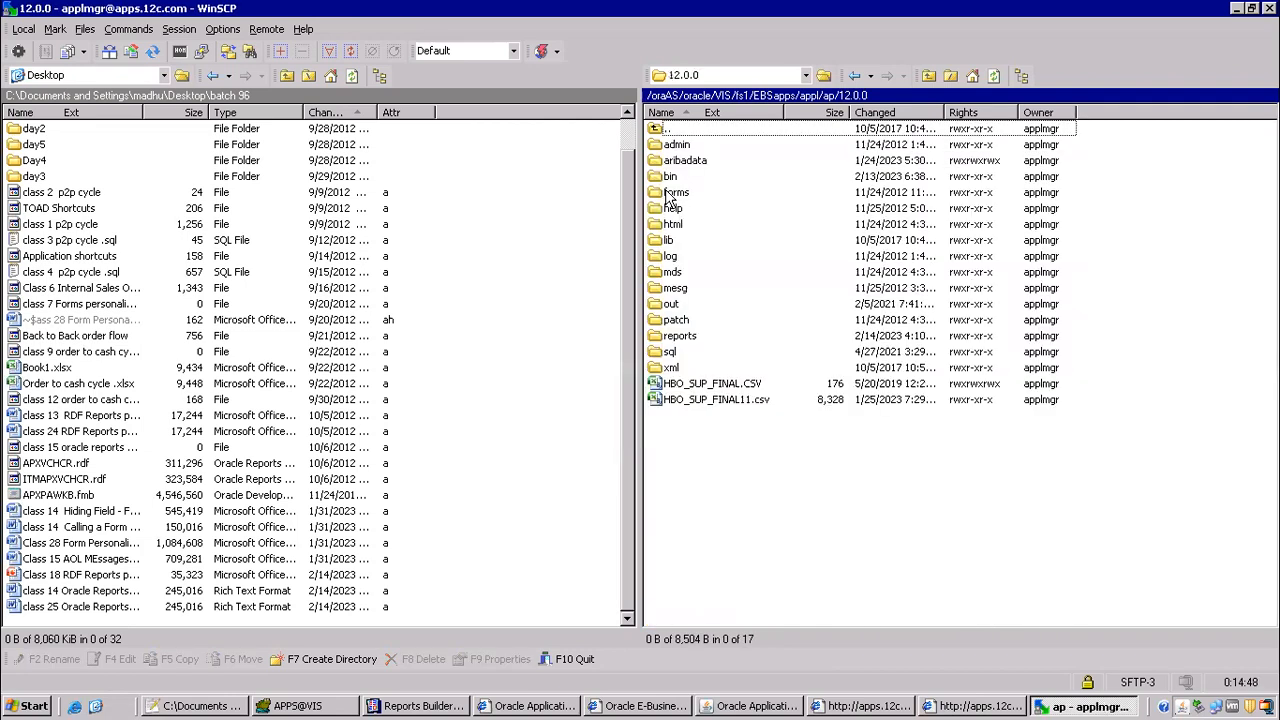
{"action": "key", "text": "r"}
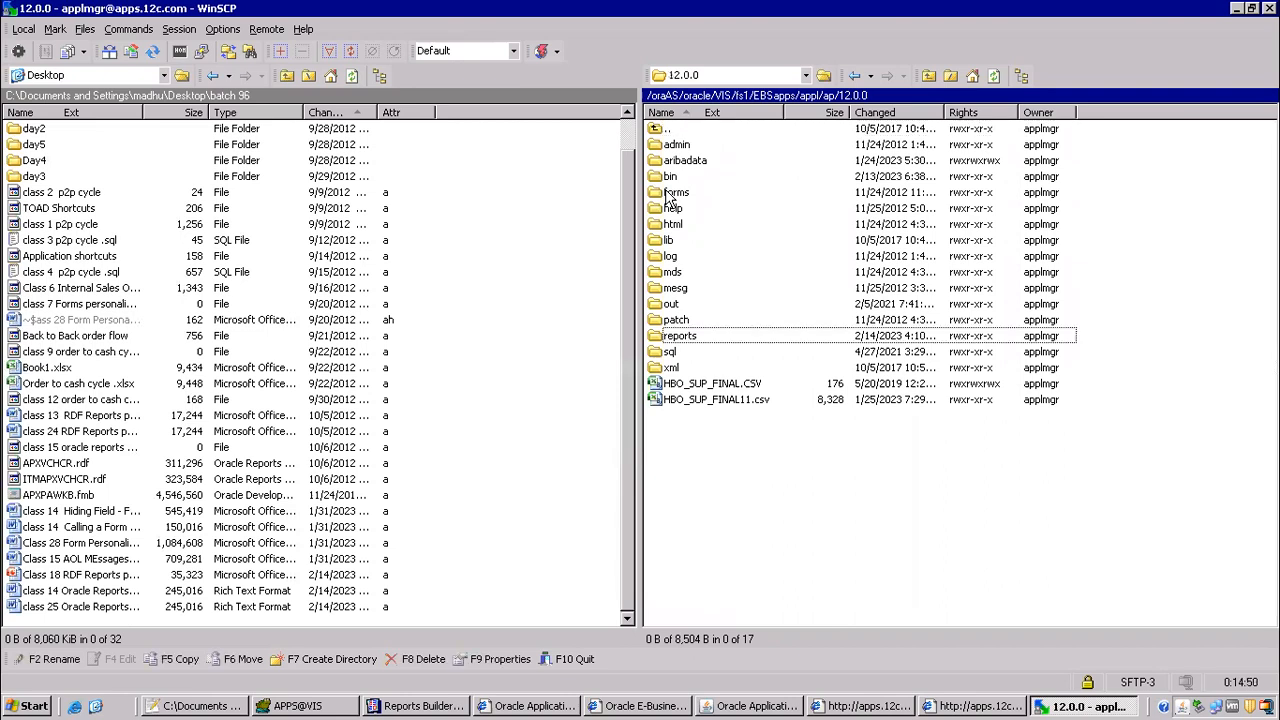
{"action": "key", "text": "Return"}
{"action": "key", "text": "u"}
{"action": "key", "text": "Return"}
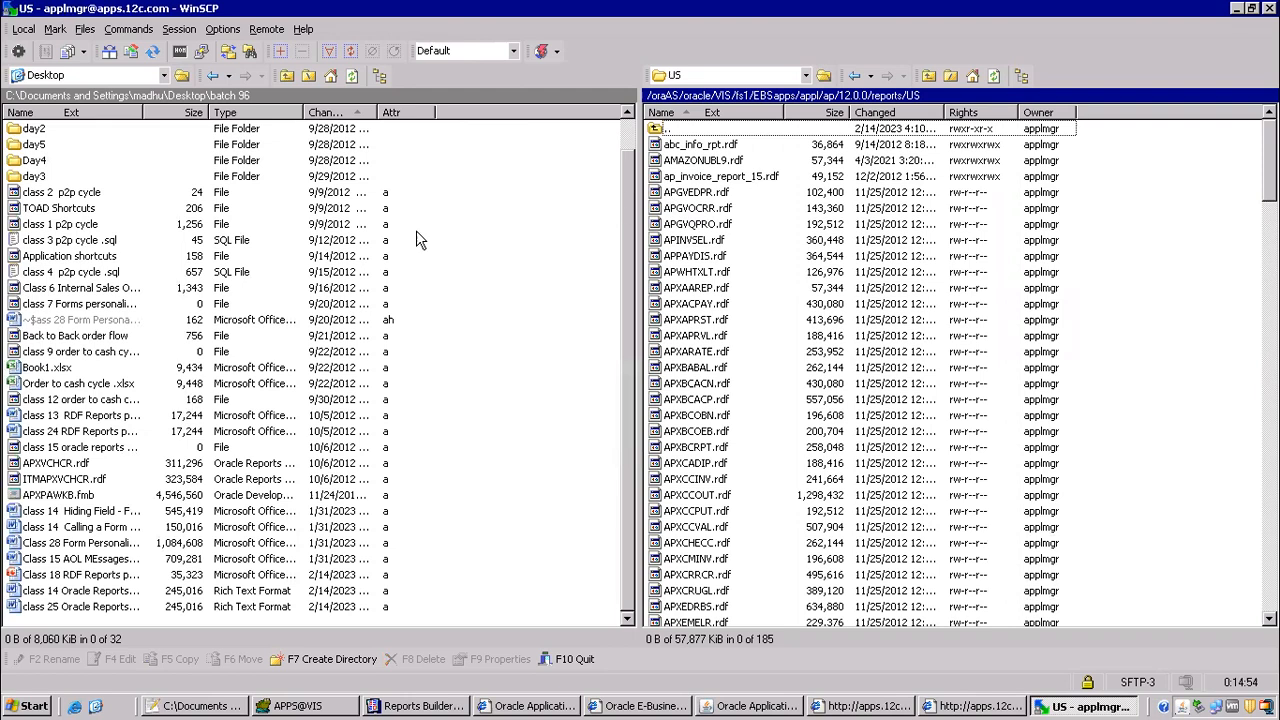
Step: Upload ITMAPXVCHCR.rdf to the reports/US folder again, overwriting the existing remote file
{"action": "left_click", "coordinate": [71, 480]}
{"action": "left_click_drag", "start_coordinate": [71, 480], "coordinate": [940, 335]}
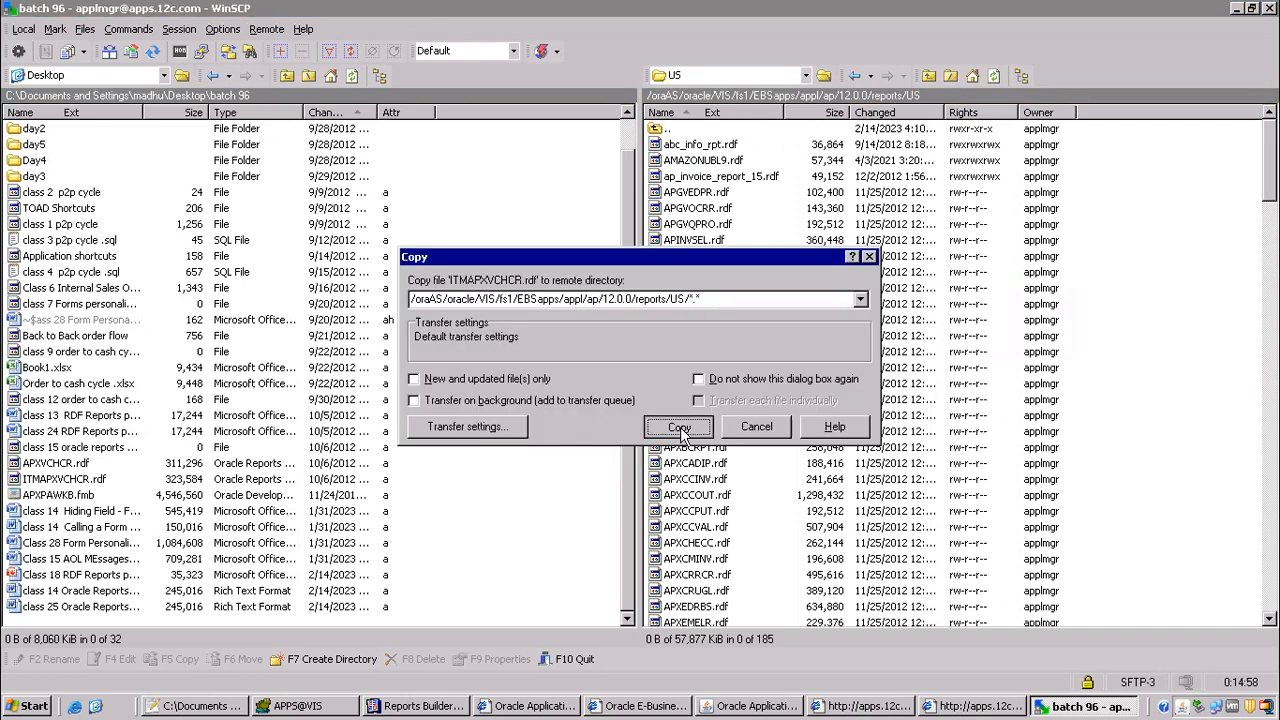
{"action": "left_click", "coordinate": [680, 427]}
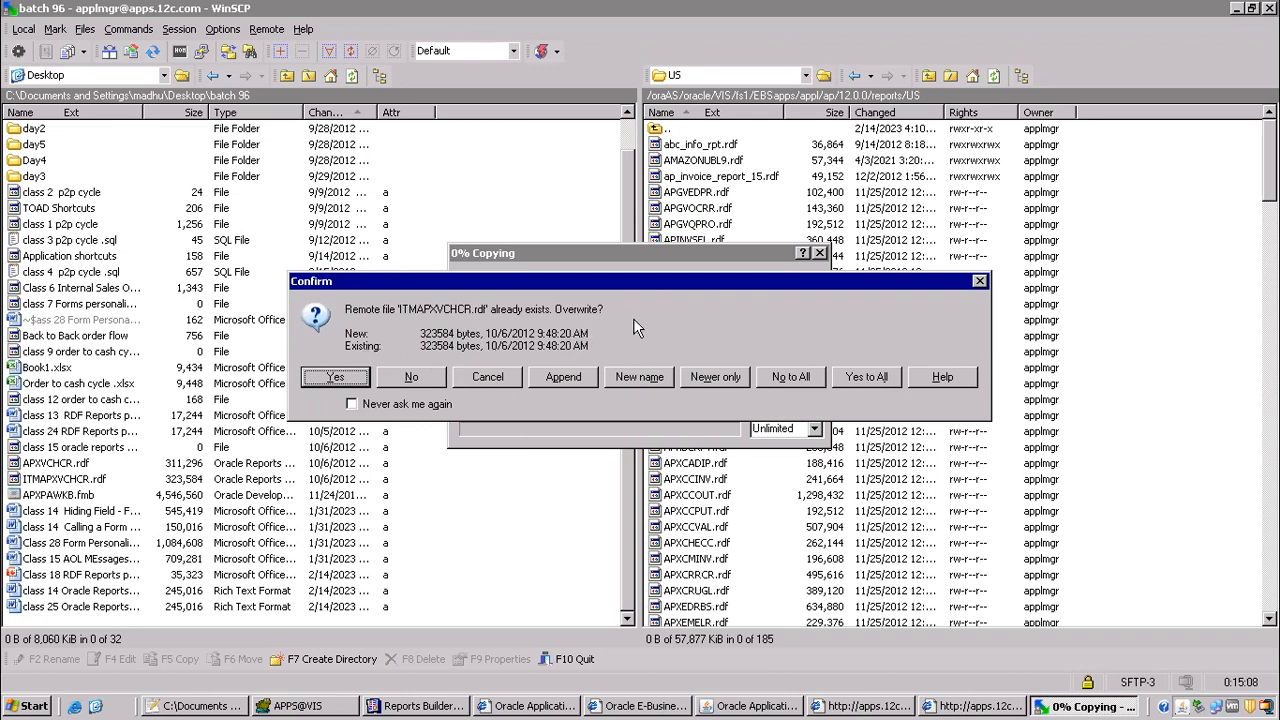
{"action": "left_click", "coordinate": [872, 380]}
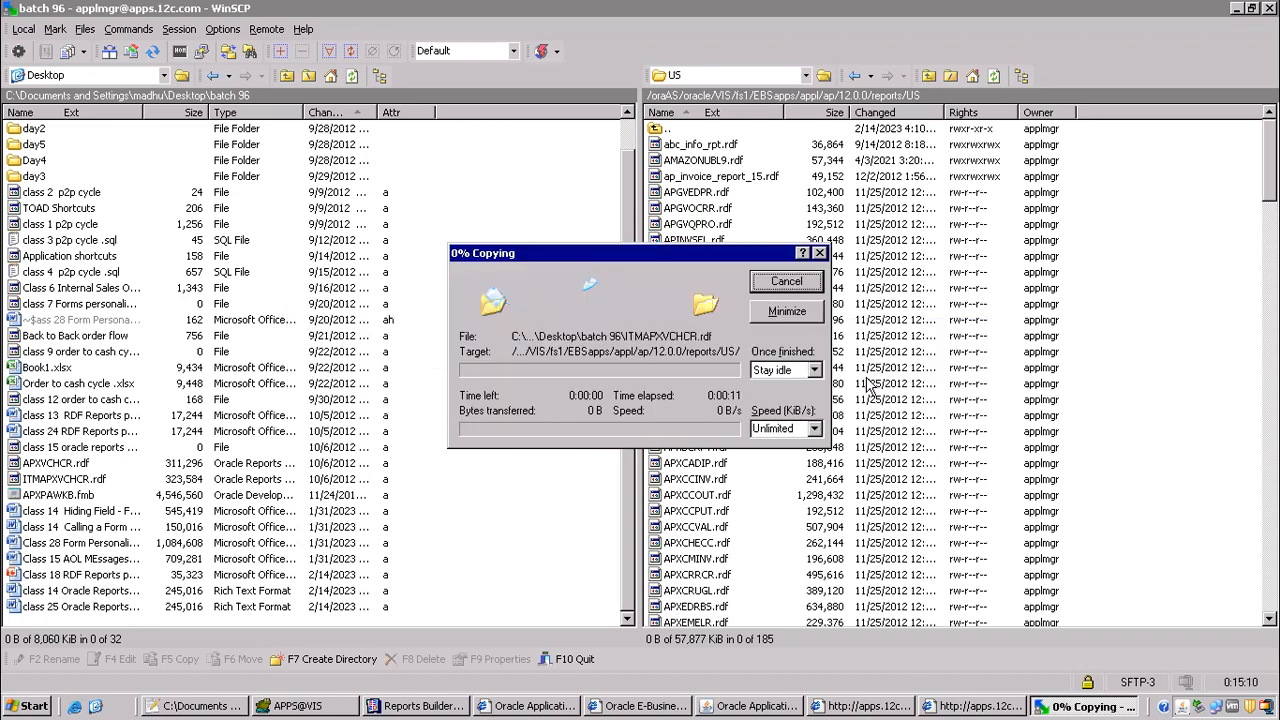
Step: Locate ITMAPXVCHCR.rdf in the remote US folder and open its name for copying
{"action": "left_click", "coordinate": [712, 192]}
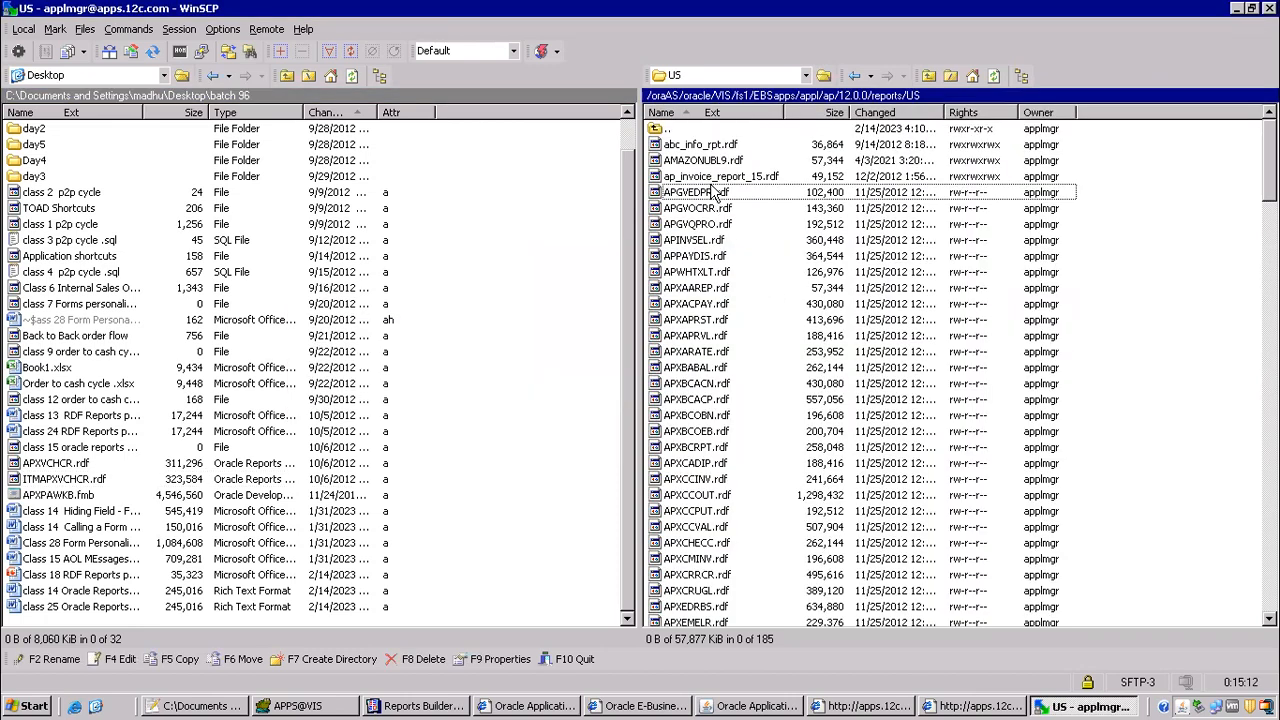
{"action": "key", "text": "i"}
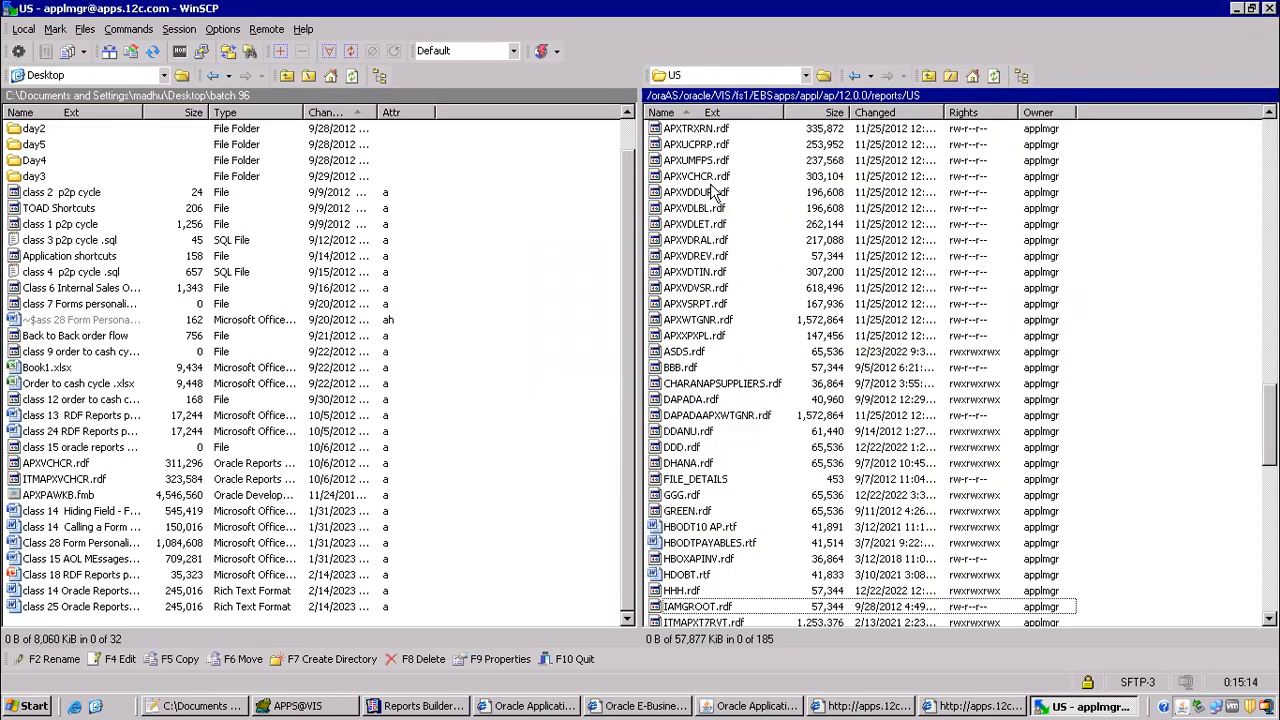
{"action": "key", "text": "Down"}
{"action": "key", "text": "Down"}
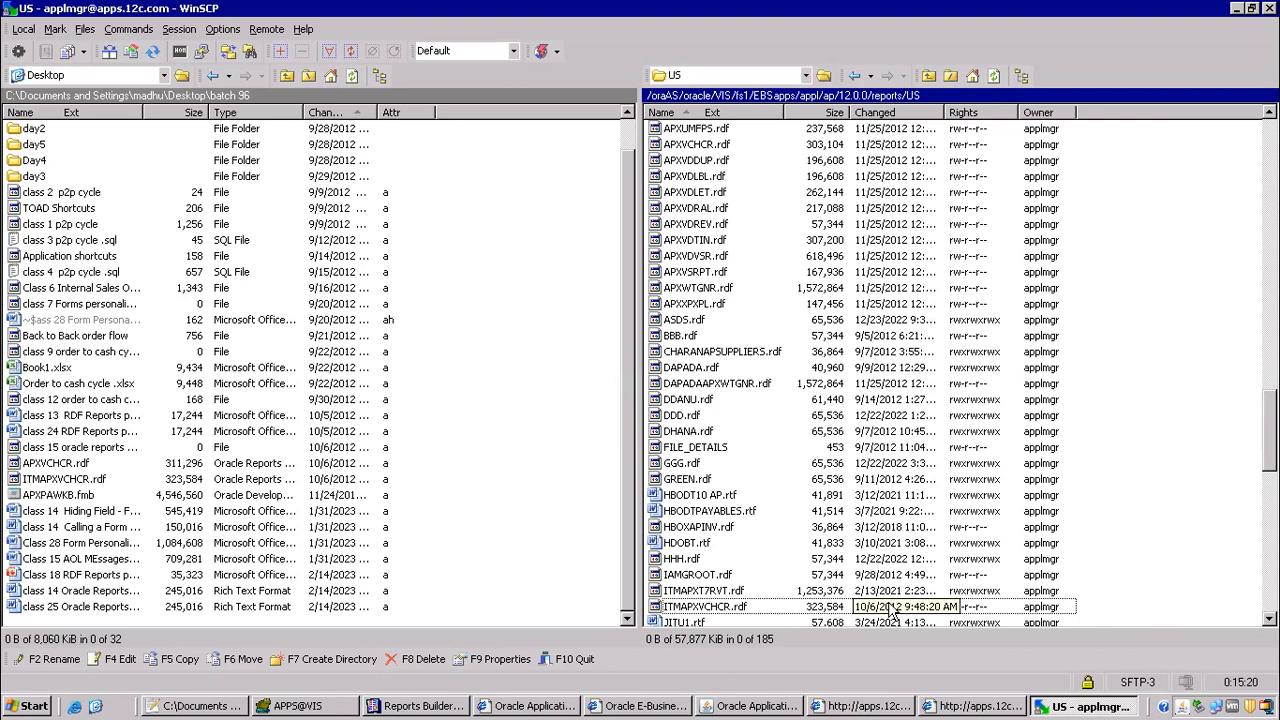
{"action": "key", "text": "F2"}
{"action": "key", "text": "ctrl+c"}
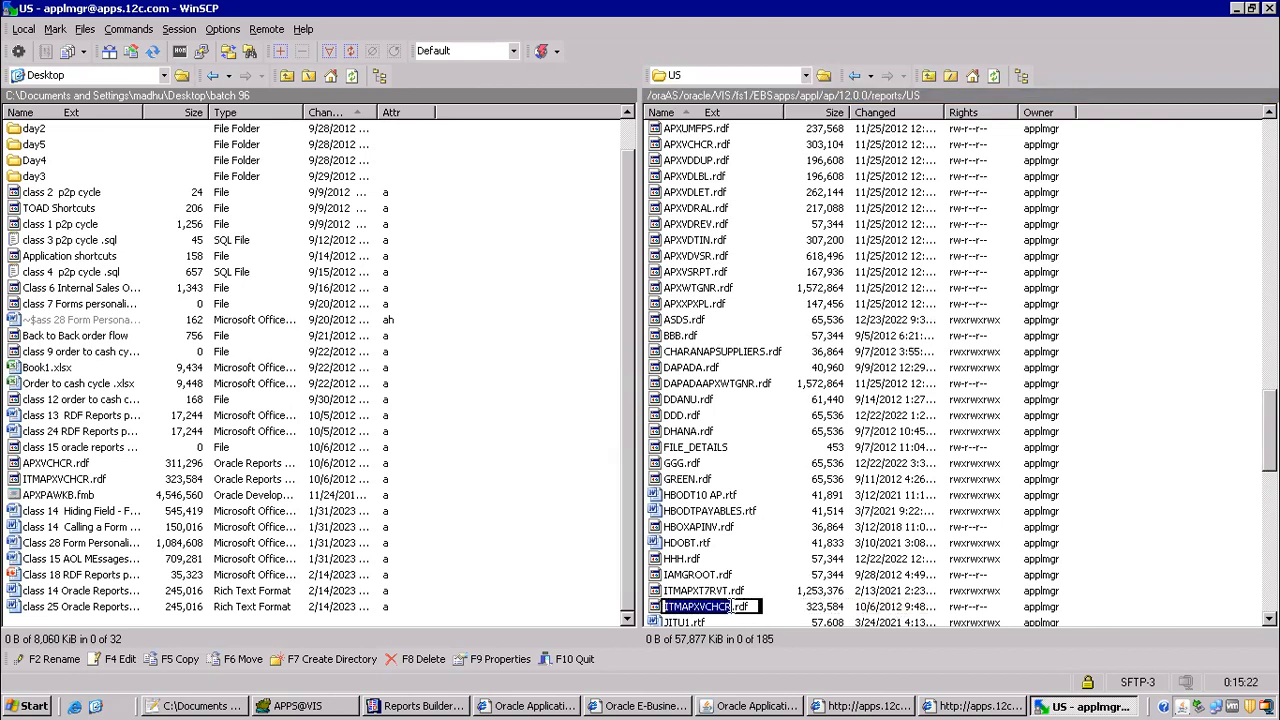
Step: Switch to Oracle Applications and create a new concurrent program executable with ITMAPXVCHCR as both executable and short name
{"action": "key", "text": "alt+Tab"}
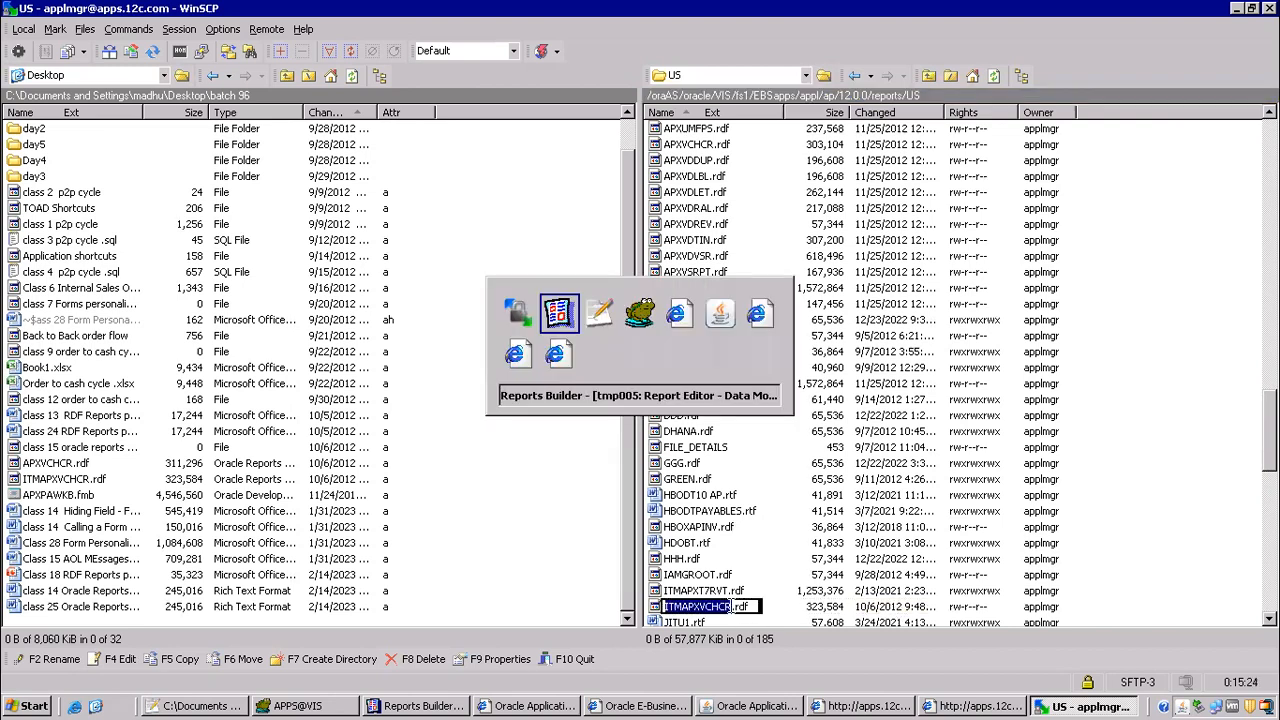
{"action": "key", "text": "alt+Tab"}
{"action": "key", "text": "alt+Tab"}
{"action": "key", "text": "alt+Tab"}
{"action": "key", "text": "alt+Tab"}
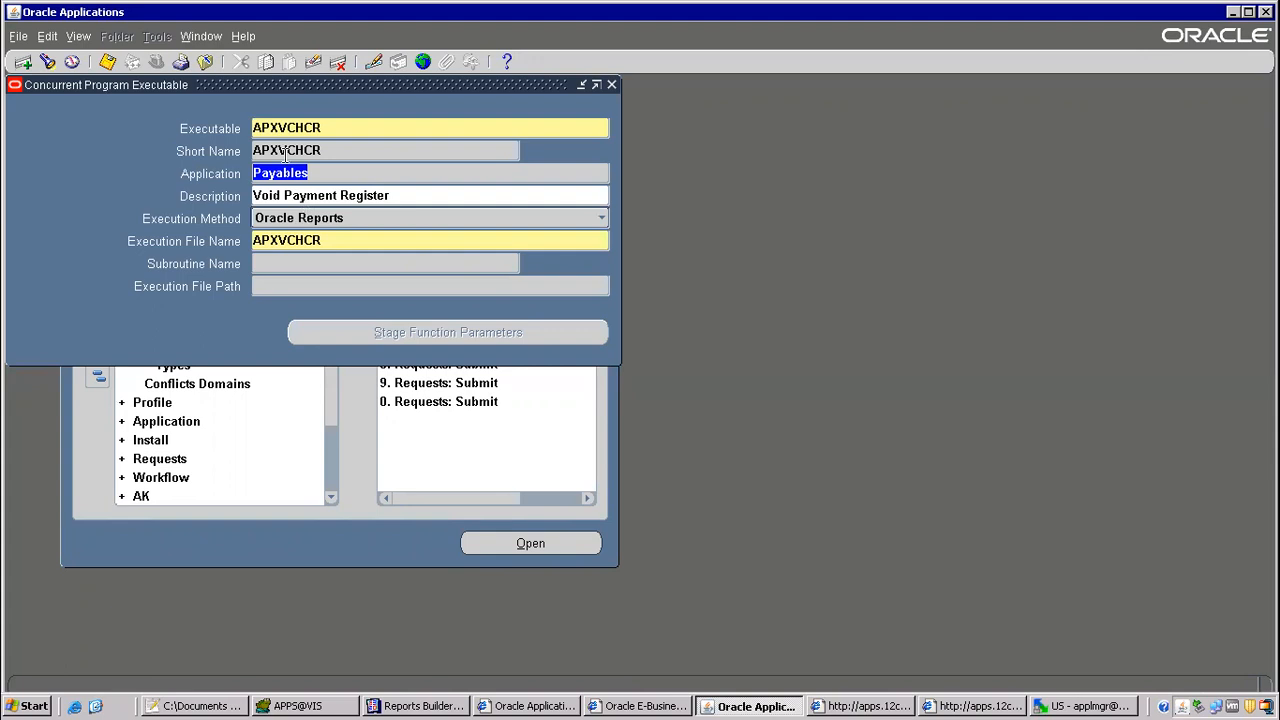
{"action": "left_click", "coordinate": [280, 130]}
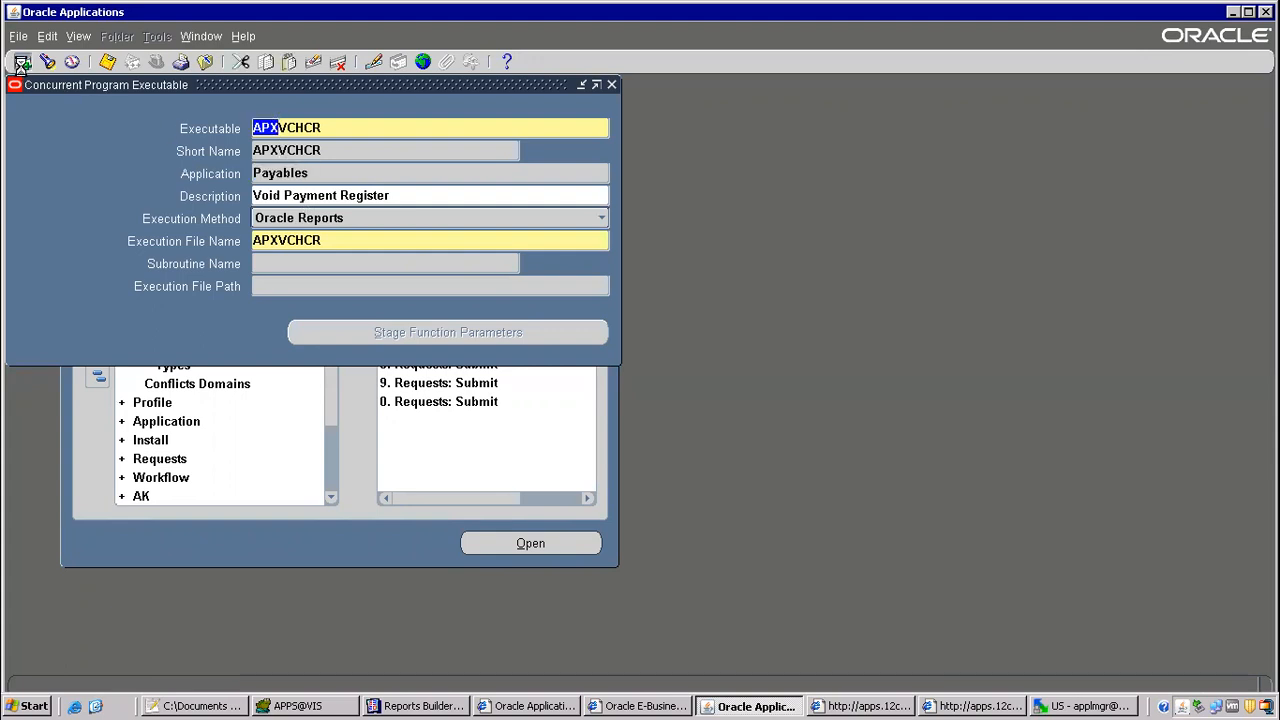
{"action": "left_click", "coordinate": [22, 62]}
{"action": "key", "text": "ctrl+v"}
{"action": "left_click", "coordinate": [257, 150]}
{"action": "key", "text": "ctrl+v"}
Step: Set the executable's application to Payables and its execution file name to ITMAPXVCHCR, then save and close it
{"action": "key", "text": "Tab"}
{"action": "type", "text": "payable"}
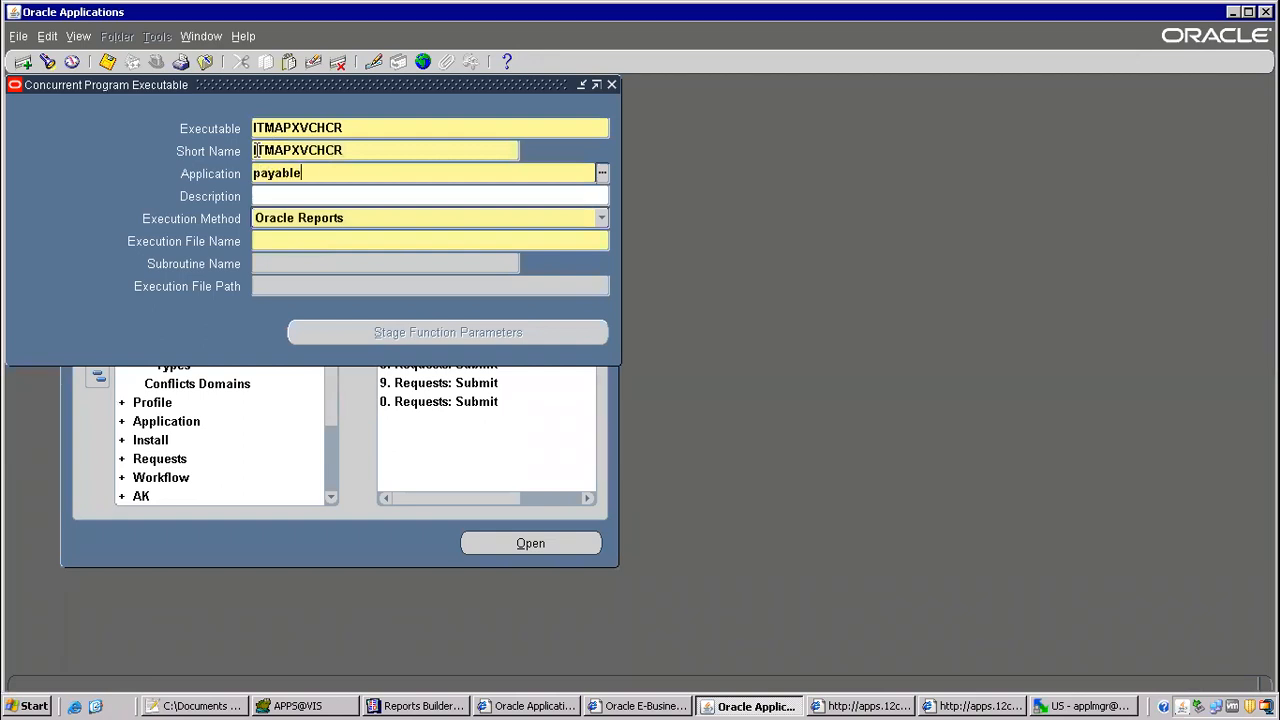
{"action": "type", "text": "s"}
{"action": "key", "text": "Tab"}
{"action": "key", "text": "Tab"}
{"action": "key", "text": "ctrl+v"}
{"action": "key", "text": "ctrl+s"}
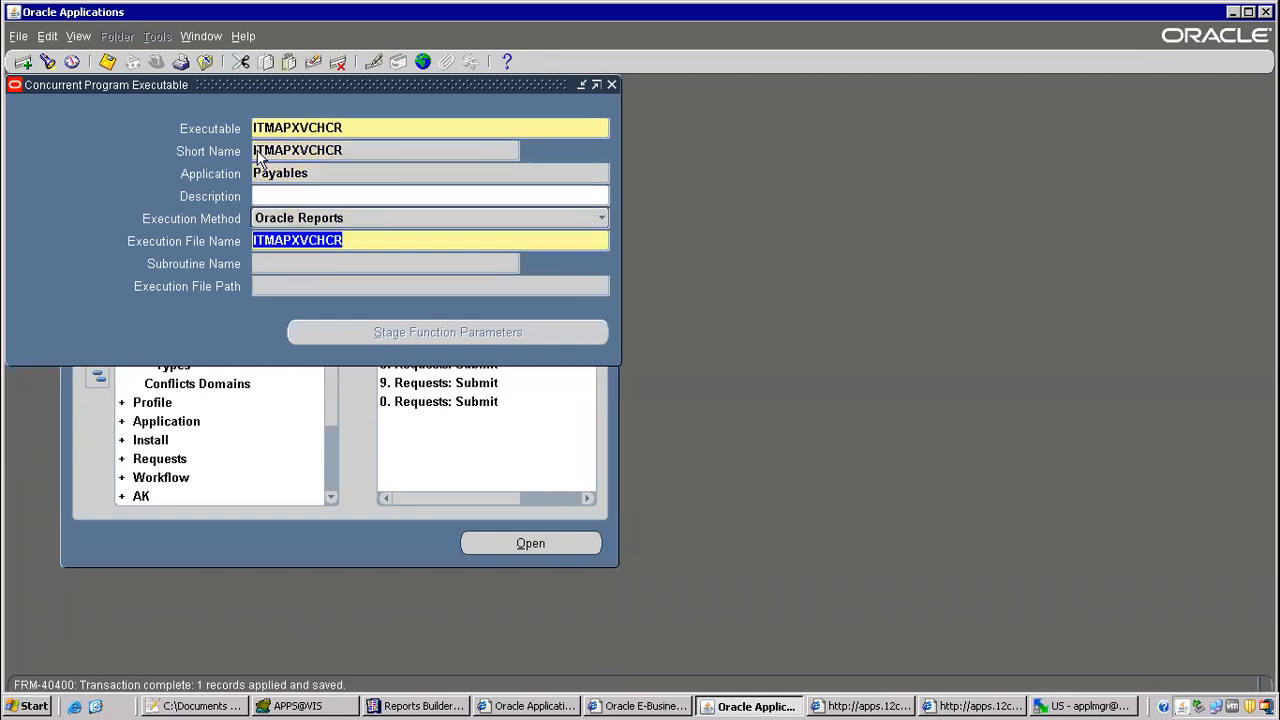
{"action": "key", "text": "F4"}
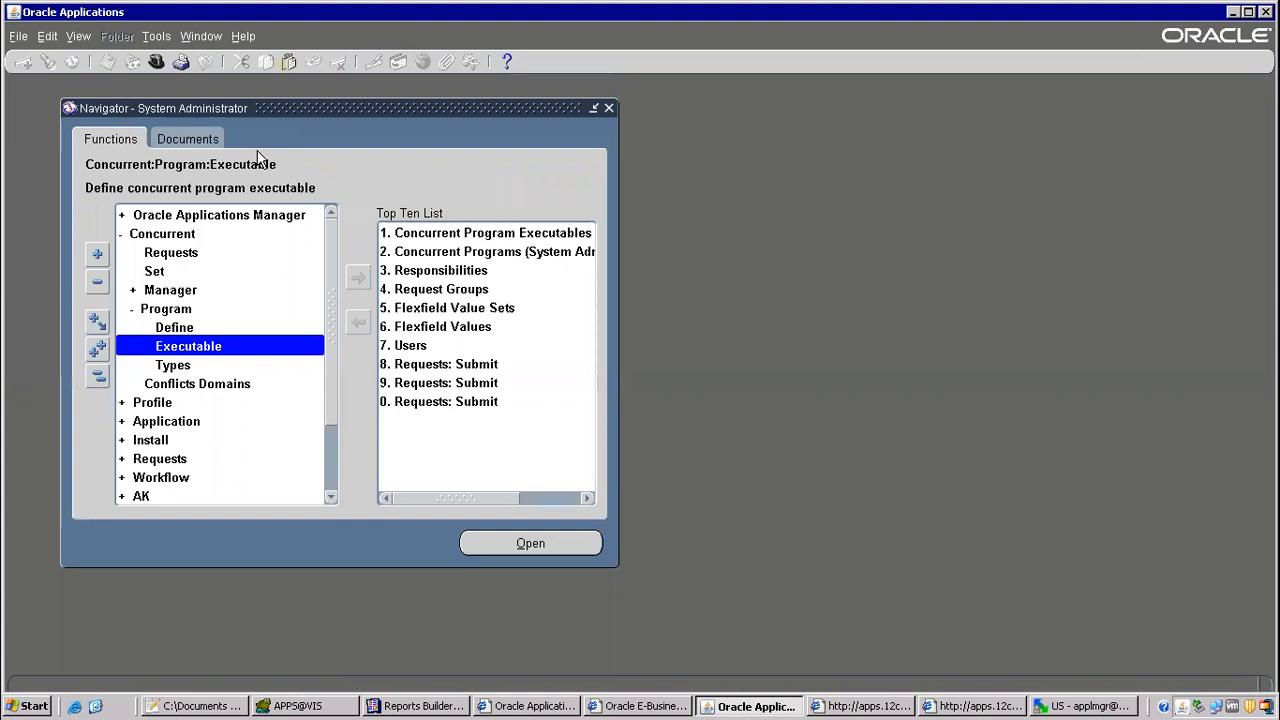
Step: Open the concurrent program definition form and query the programs matching Void%Pay%
{"action": "key", "text": "Up"}
{"action": "key", "text": "Return"}
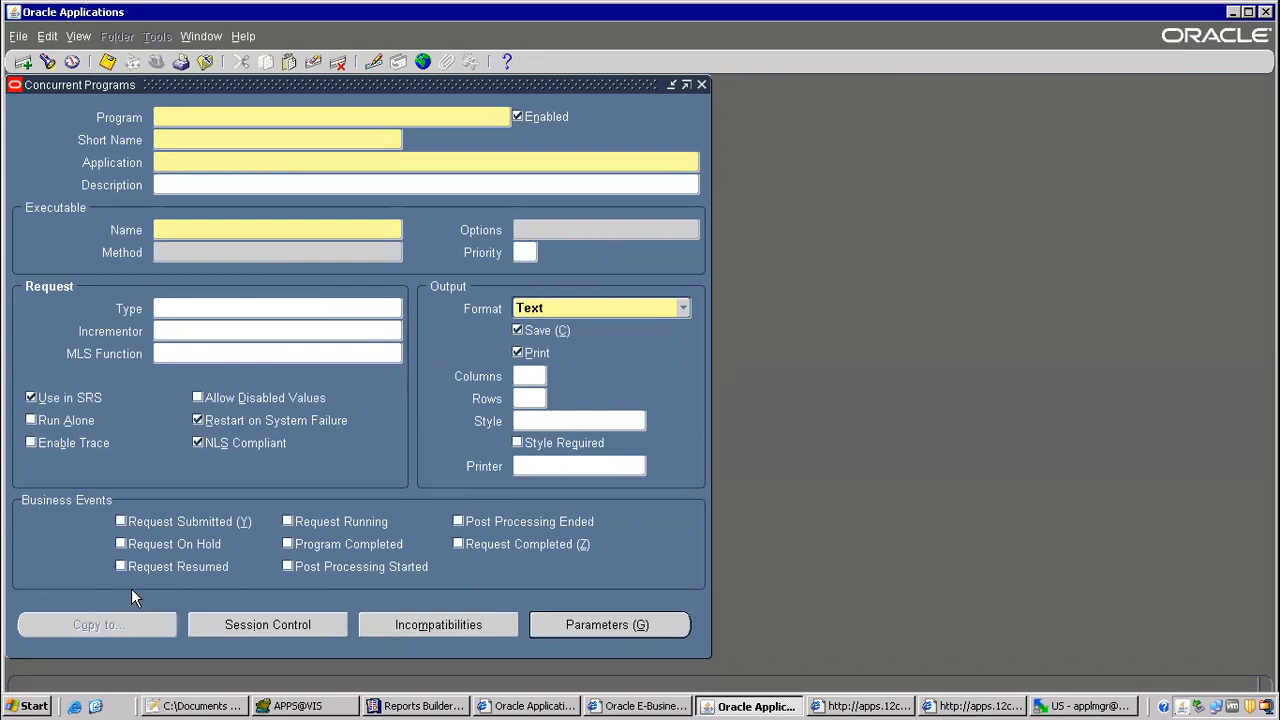
{"action": "key", "text": "F11"}
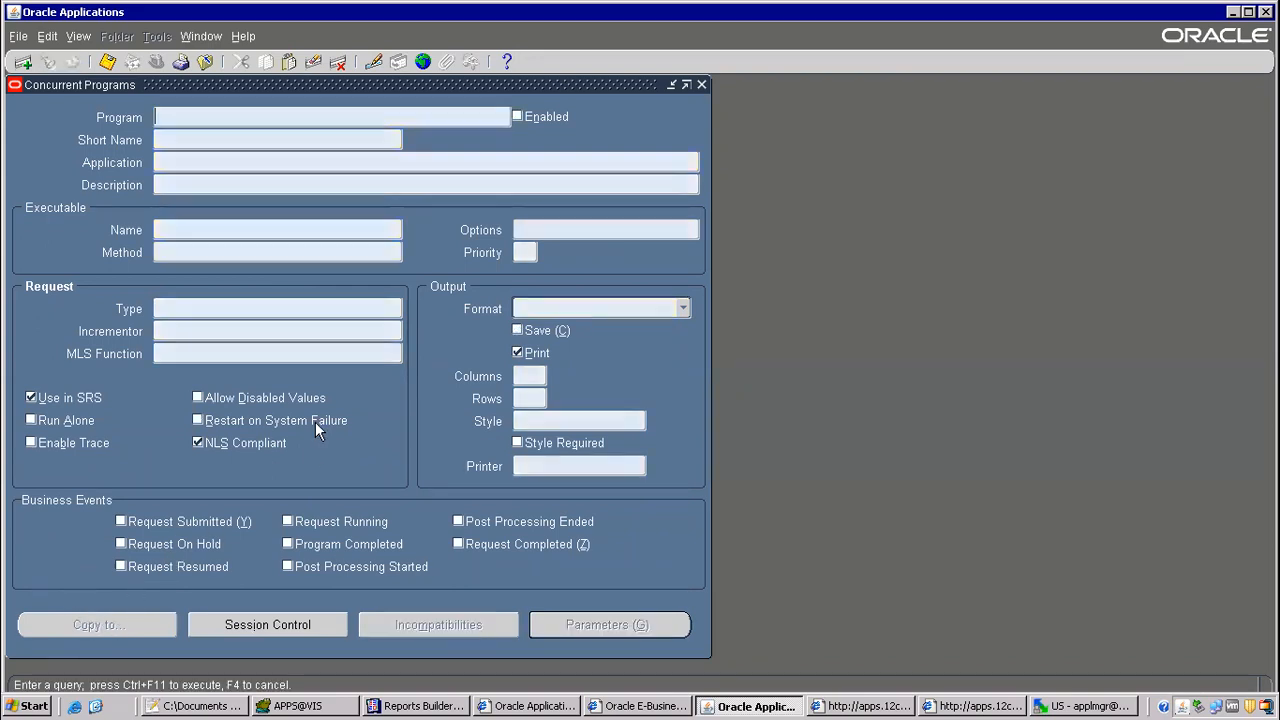
{"action": "type", "text": "Void%Pay%"}
{"action": "key", "text": "ctrl+F11"}
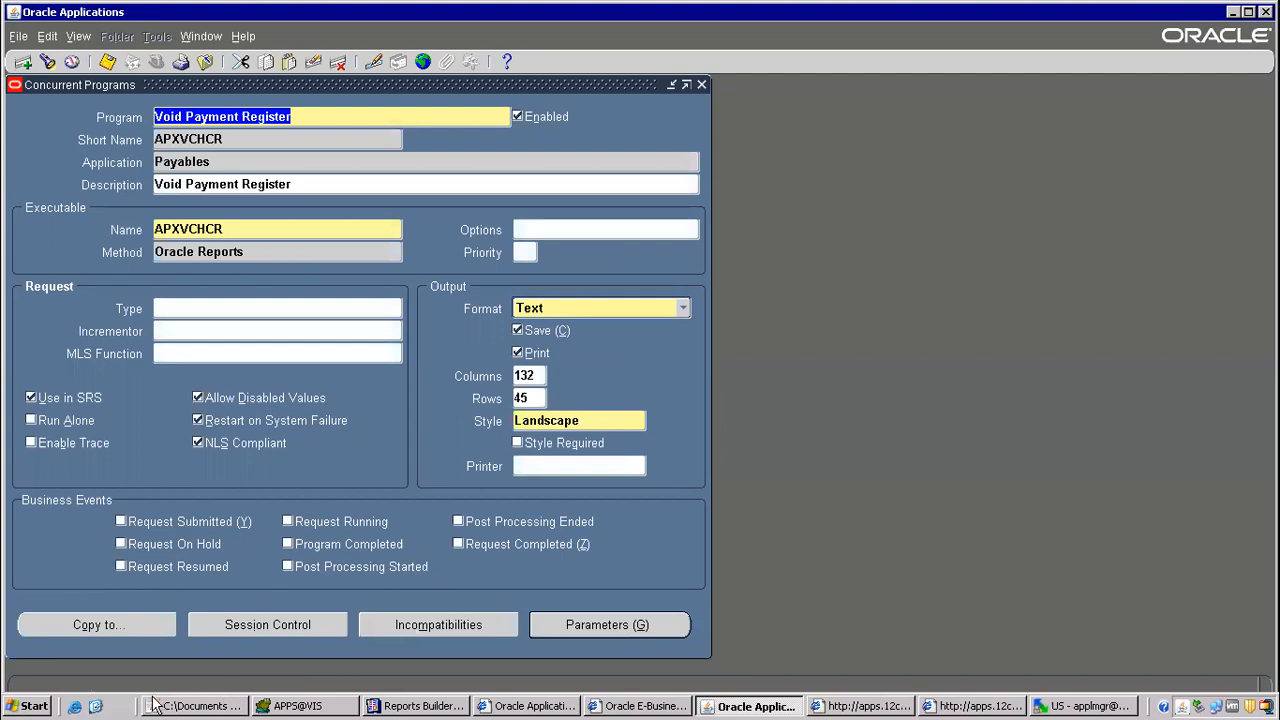
Step: Start a copy of the Void Payment Register program and name it ITM Void Payment Register
{"action": "left_click", "coordinate": [120, 625]}
{"action": "left_click_drag", "start_coordinate": [247, 108], "coordinate": [465, 386]}
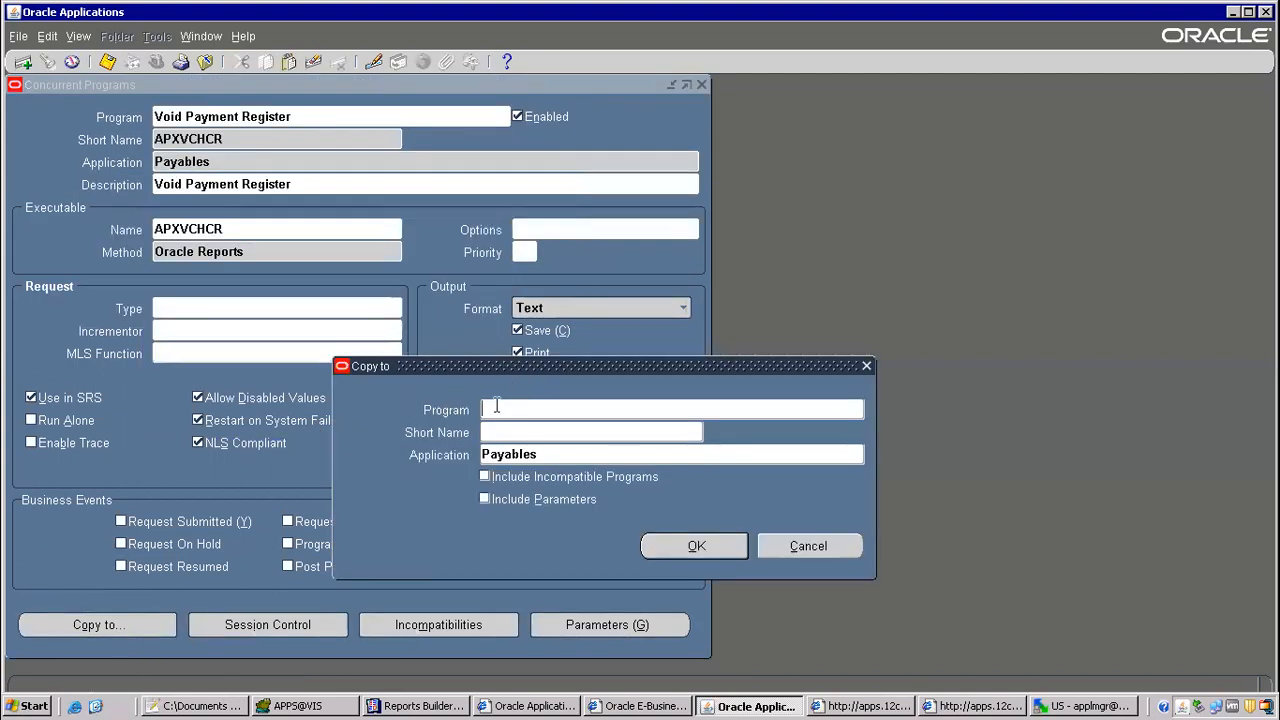
{"action": "type", "text": "ITM 1099"}
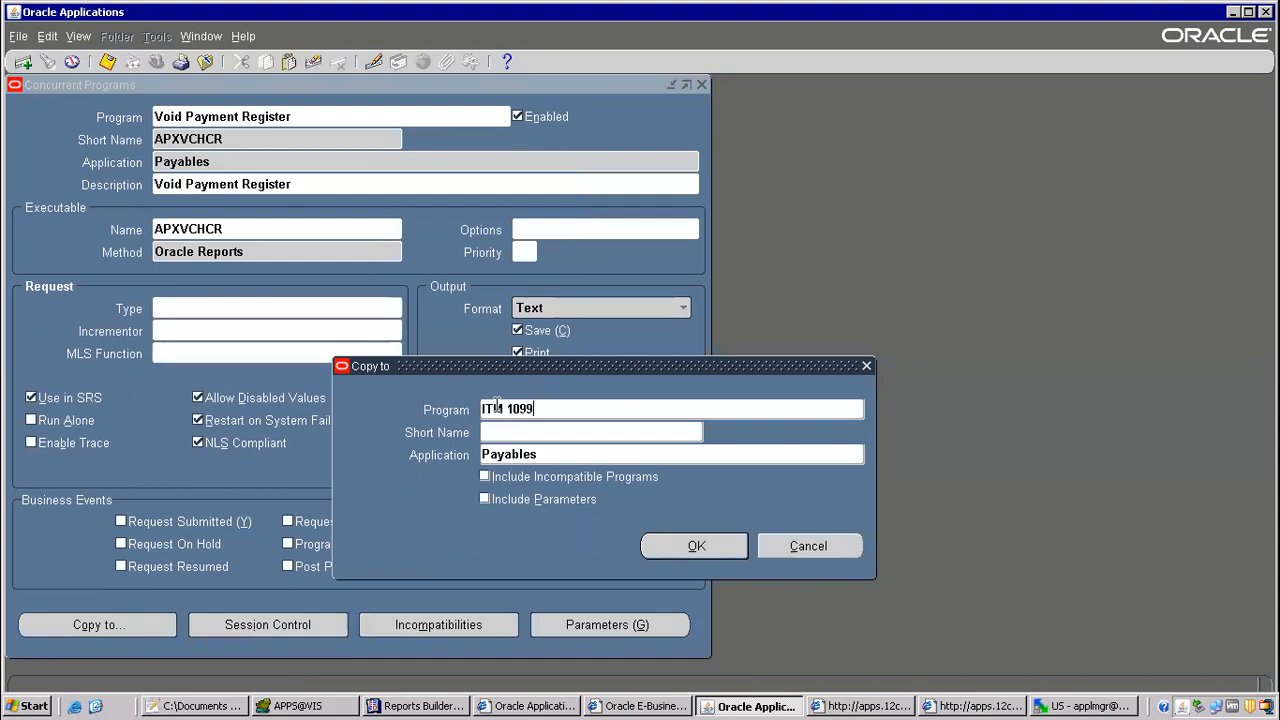
{"action": "key", "text": "BackSpace"}
{"action": "key", "text": "BackSpace"}
{"action": "key", "text": "BackSpace"}
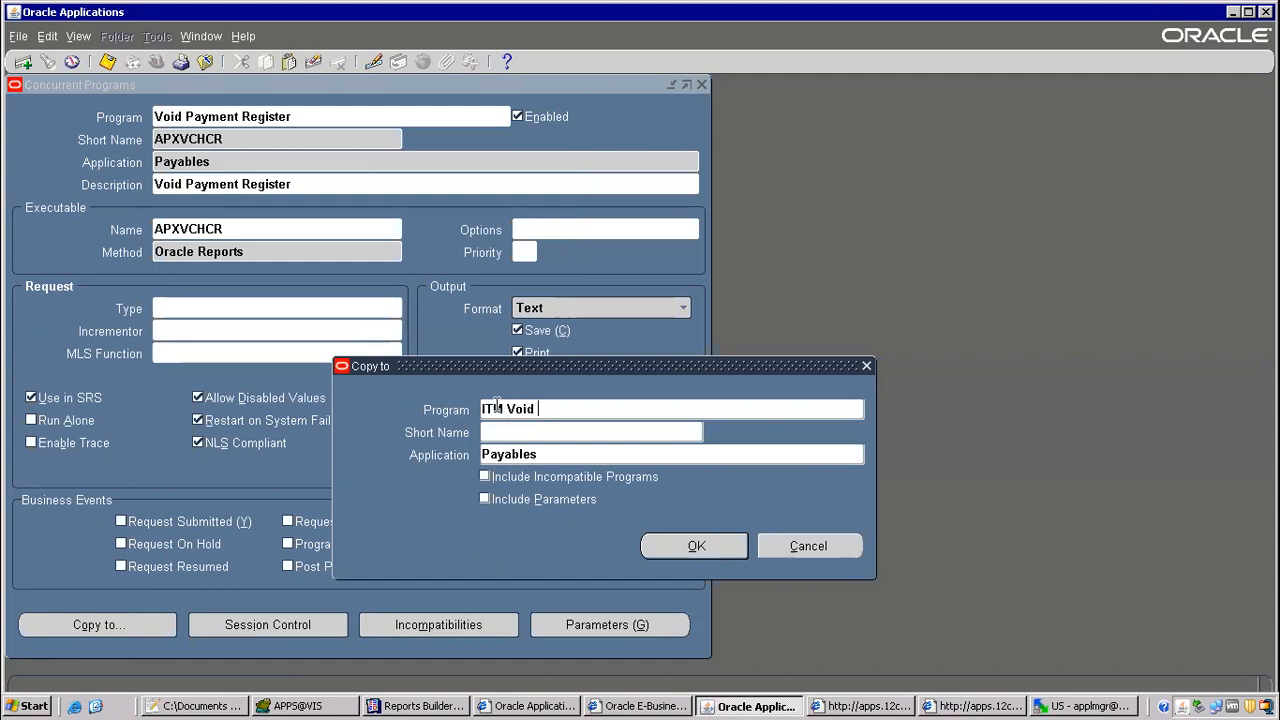
{"action": "type", "text": "ment REG"}
{"action": "key", "text": "BackSpace"}
{"action": "type", "text": "gister R"}
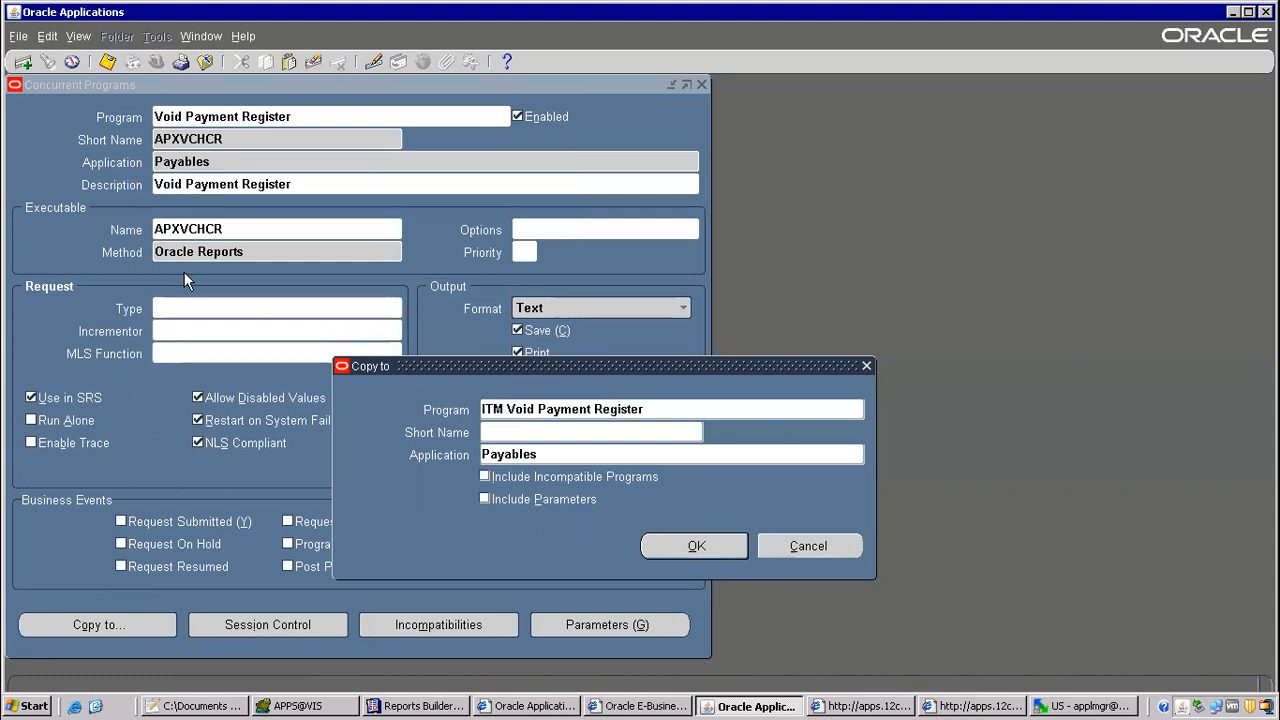
Step: Give the copy the short name ITMAPXVCHCR, include incompatible programs and parameters, and create it
{"action": "left_click", "coordinate": [498, 432]}
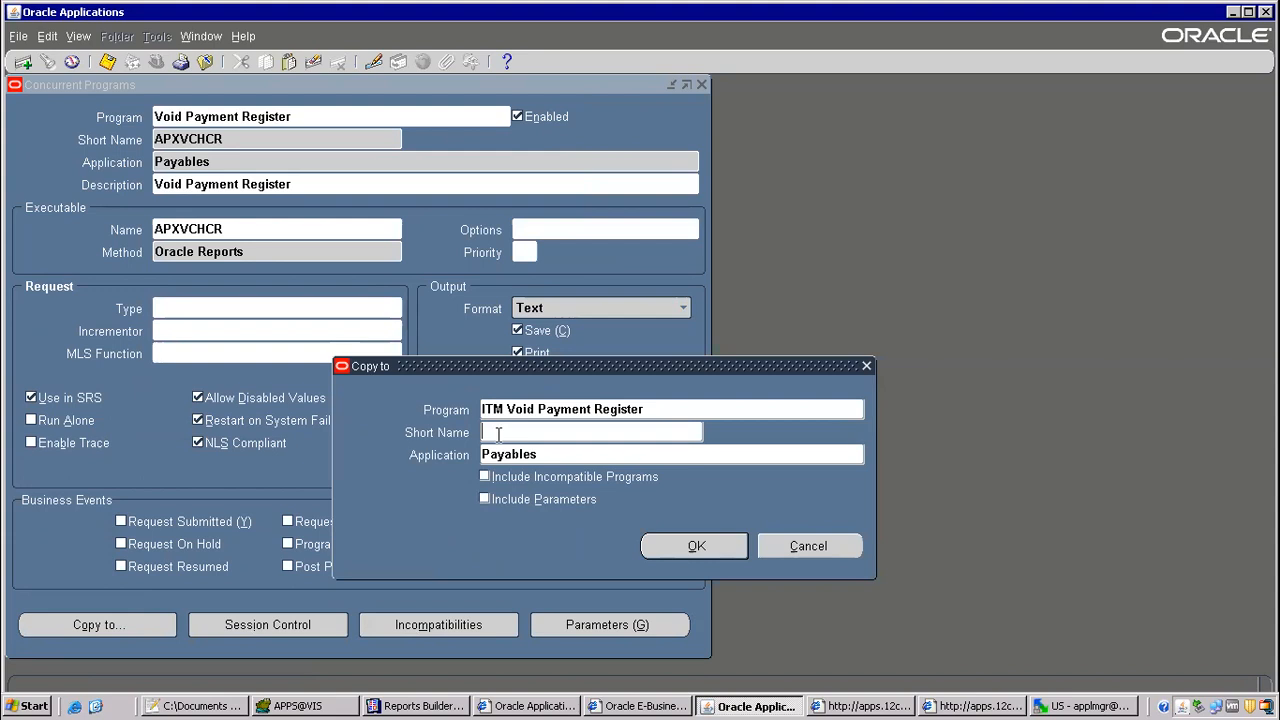
{"action": "type", "text": "ITMAPXVCHCR"}
{"action": "left_click", "coordinate": [485, 477]}
{"action": "left_click", "coordinate": [484, 500]}
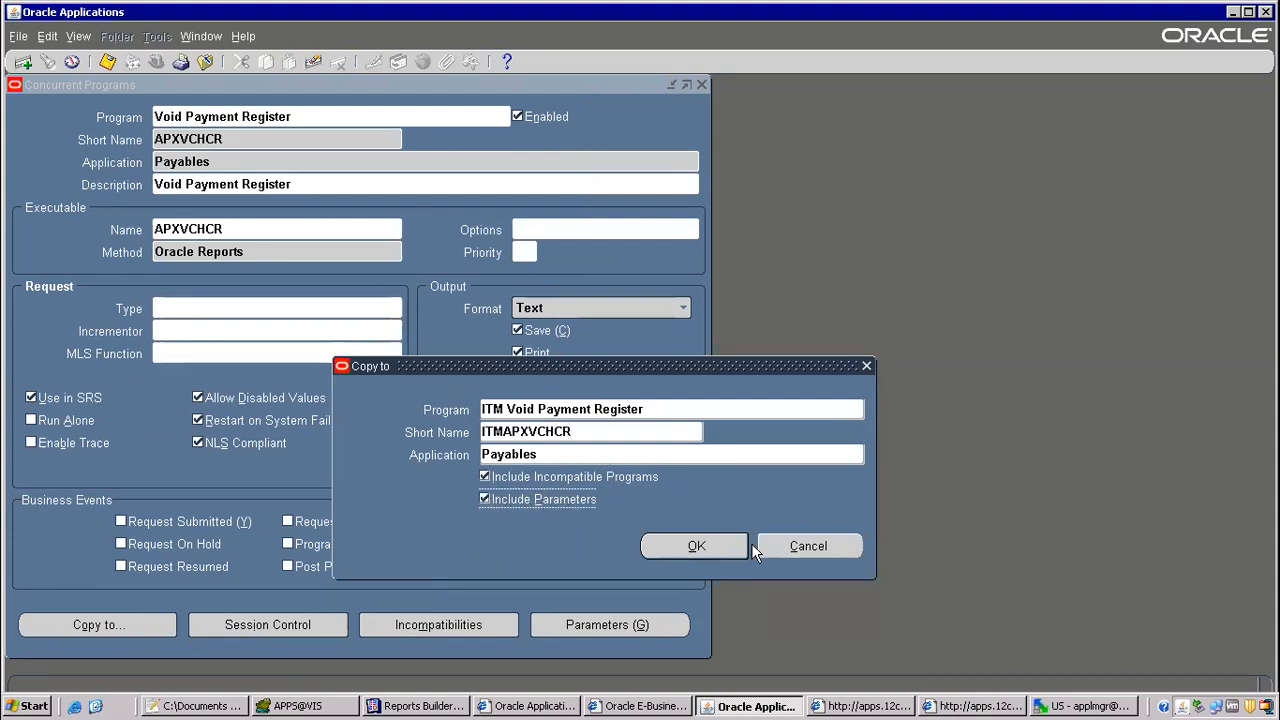
{"action": "left_click", "coordinate": [706, 552]}
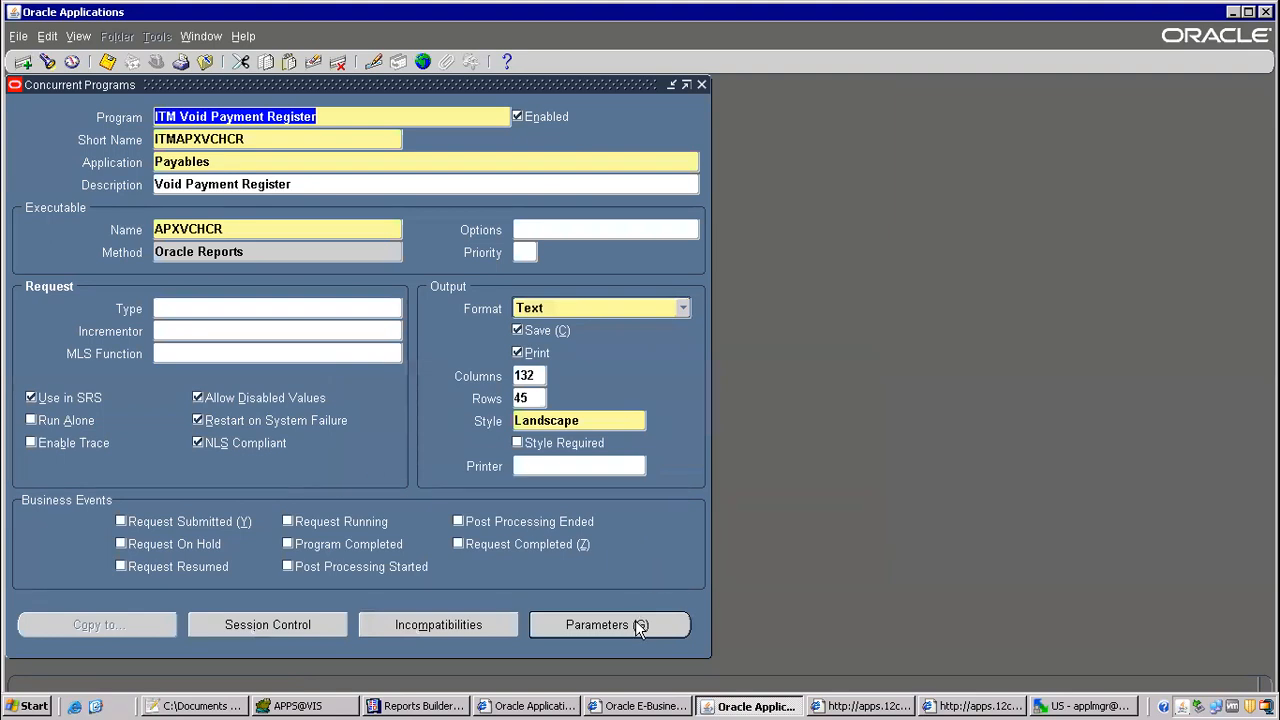
Step: Review the copied program's parameters, then set its executable to ITMAPXVCHCR and save the definition
{"action": "left_click", "coordinate": [606, 624]}
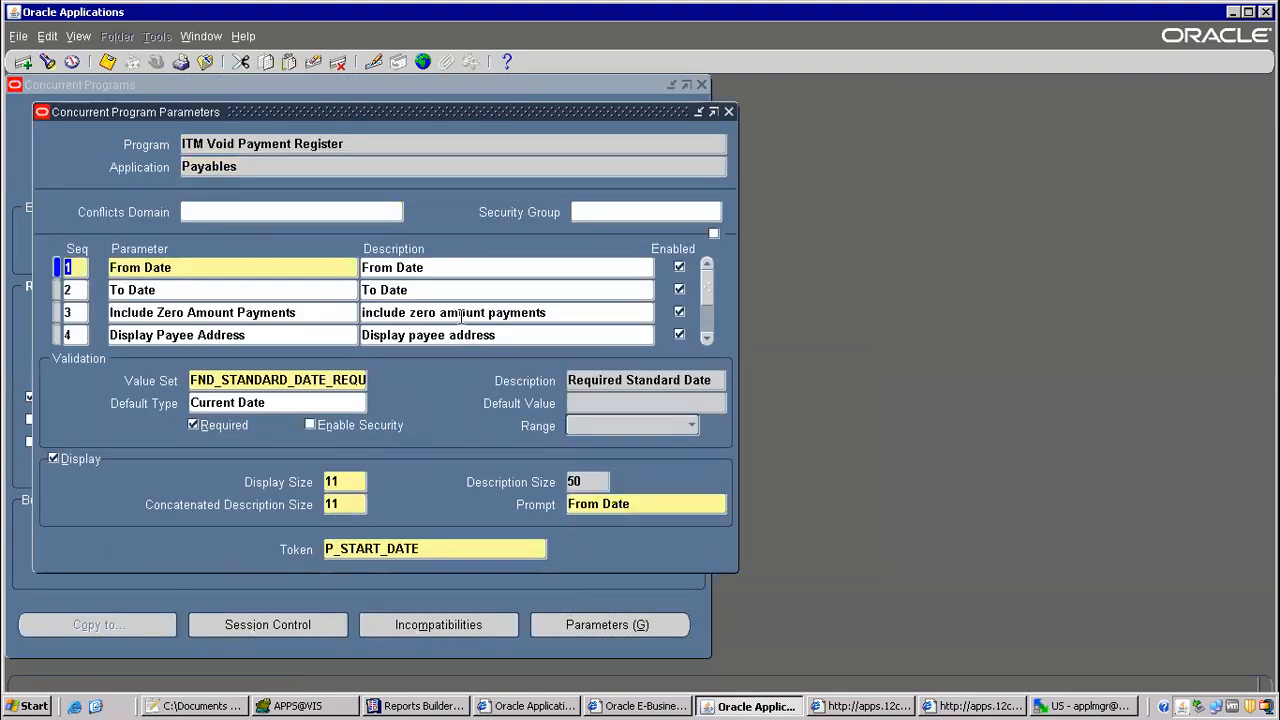
{"action": "left_click", "coordinate": [729, 112]}
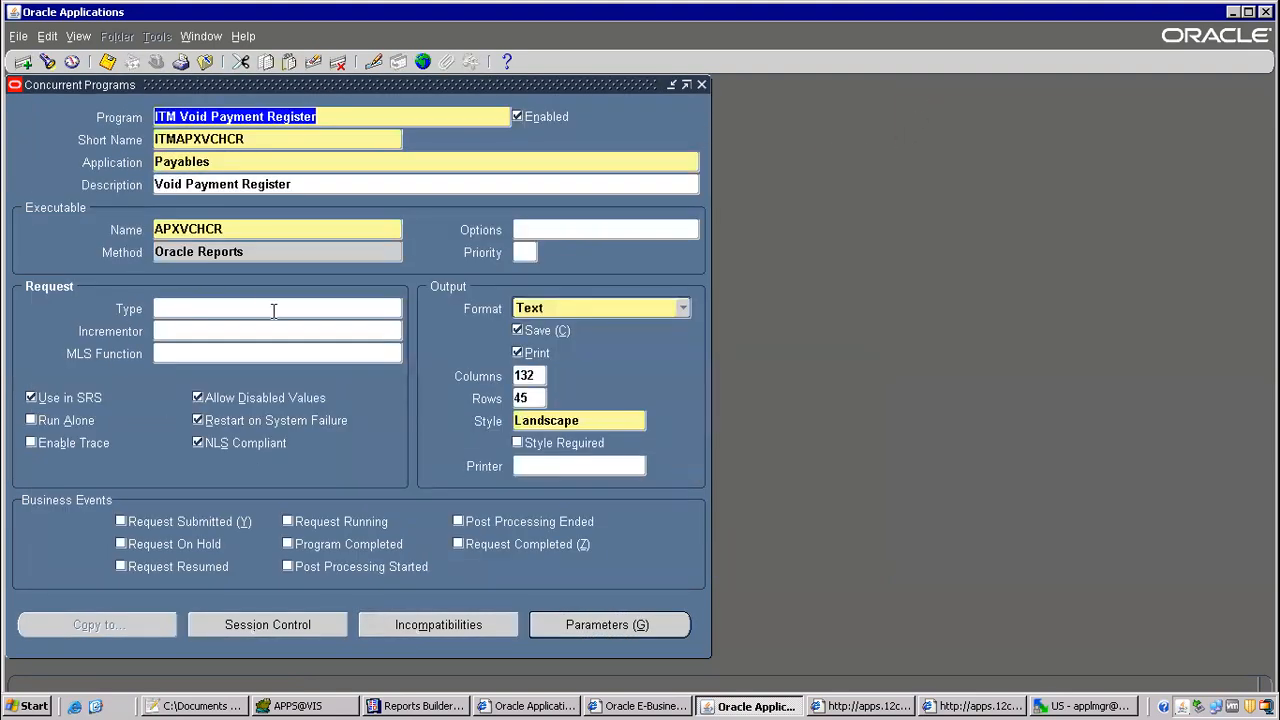
{"action": "left_click", "coordinate": [210, 229]}
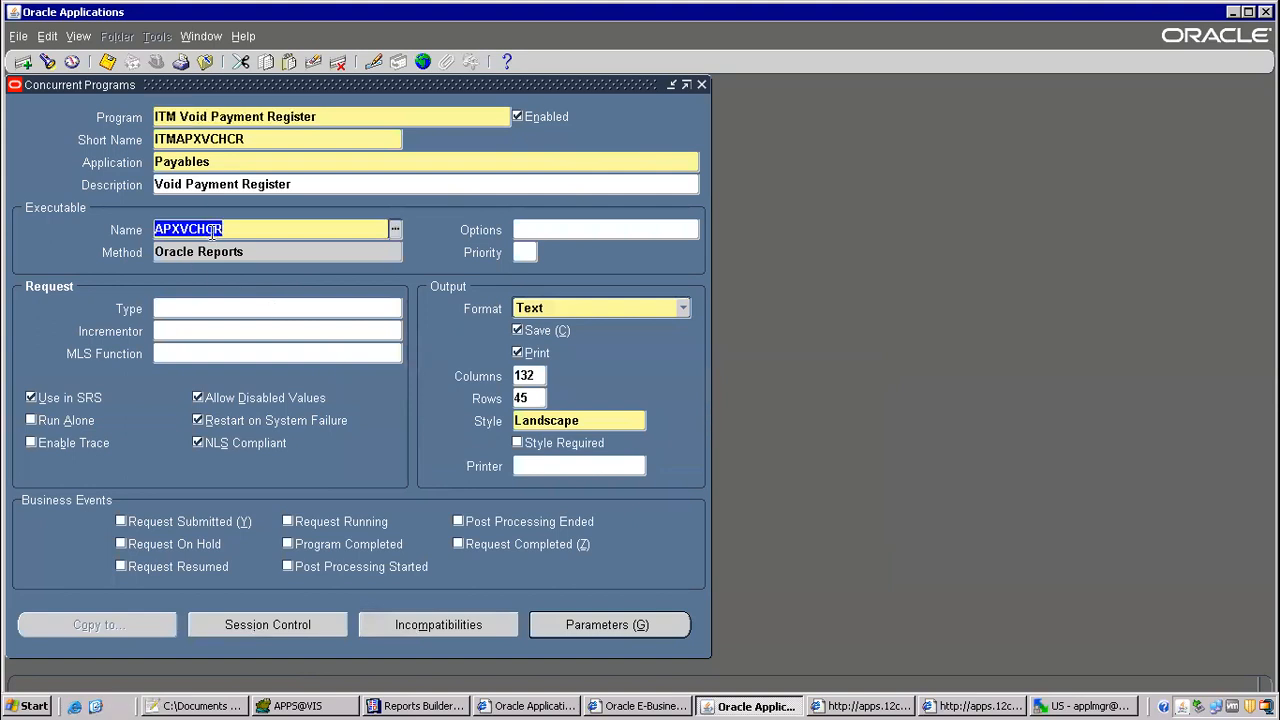
{"action": "type", "text": "ITMAPXVCHCR"}
{"action": "key", "text": "Tab"}
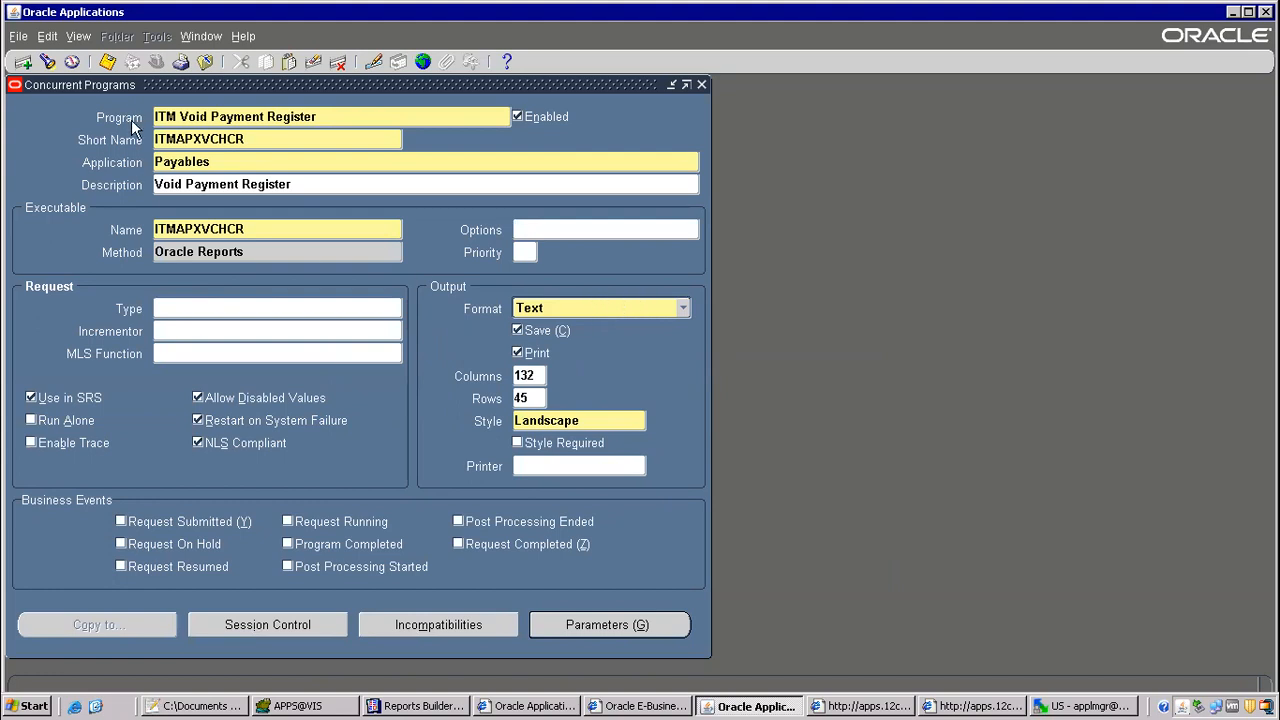
{"action": "left_click", "coordinate": [107, 61]}
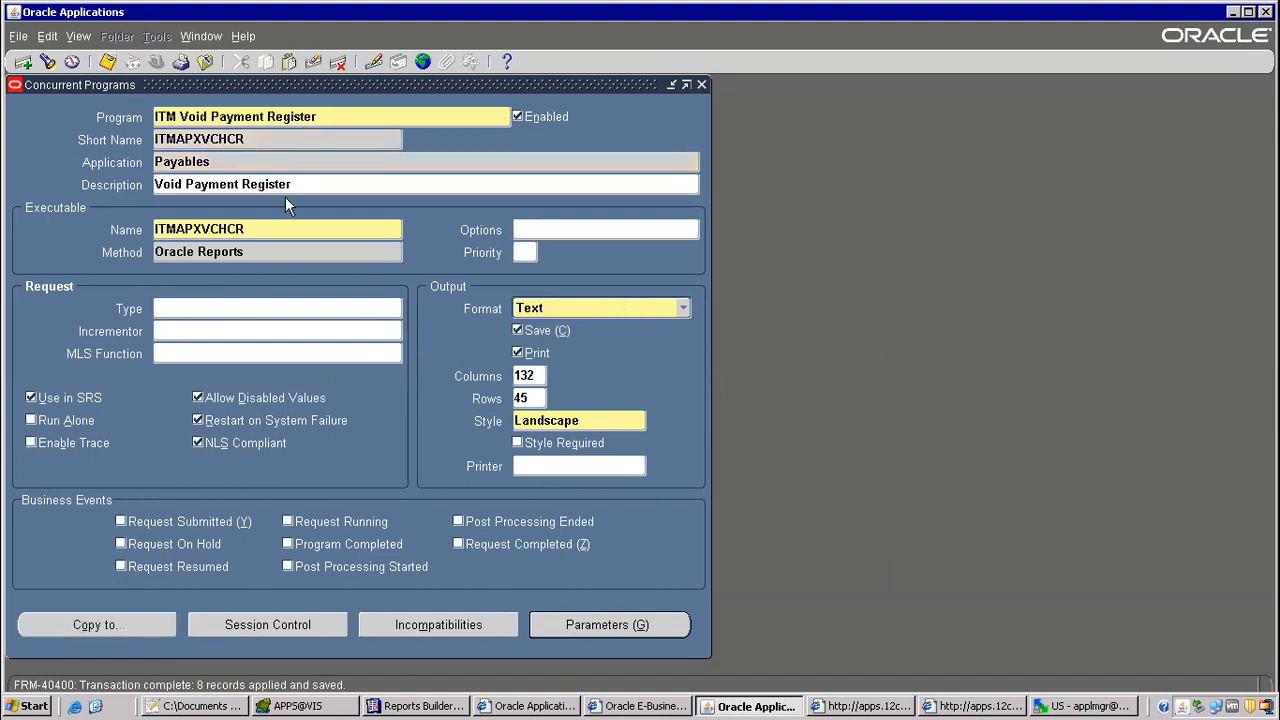
Step: Copy the new program's name, close its form, and query the All Reports request group of the Payables application
{"action": "left_click", "coordinate": [268, 118]}
{"action": "key", "text": "ctrl+c"}
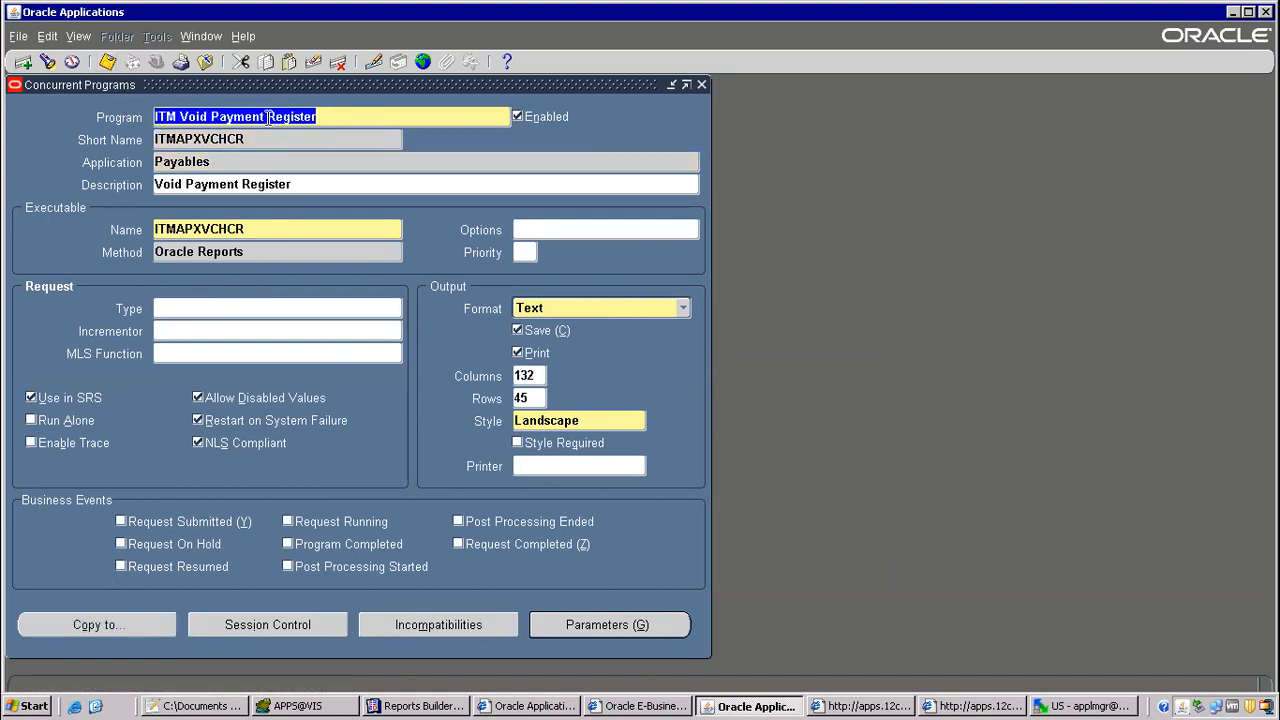
{"action": "key", "text": "F4"}
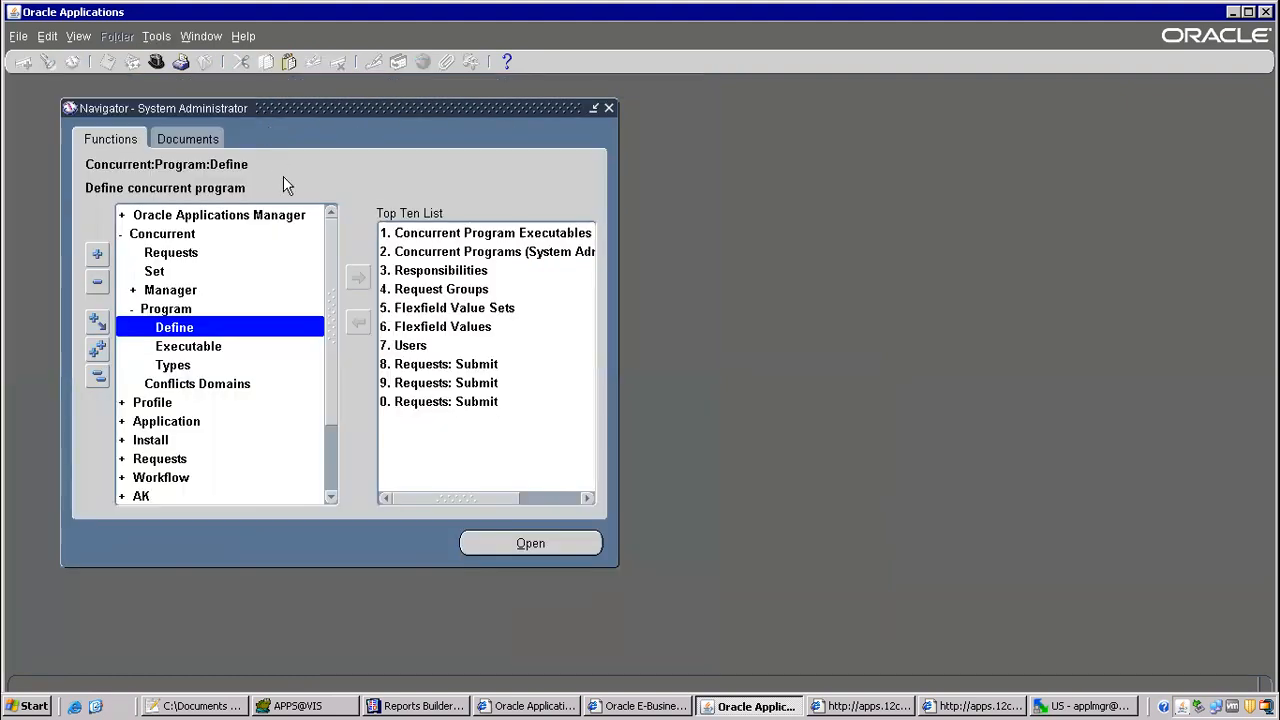
{"action": "key", "text": "alt+t"}
{"action": "key", "text": "l"}
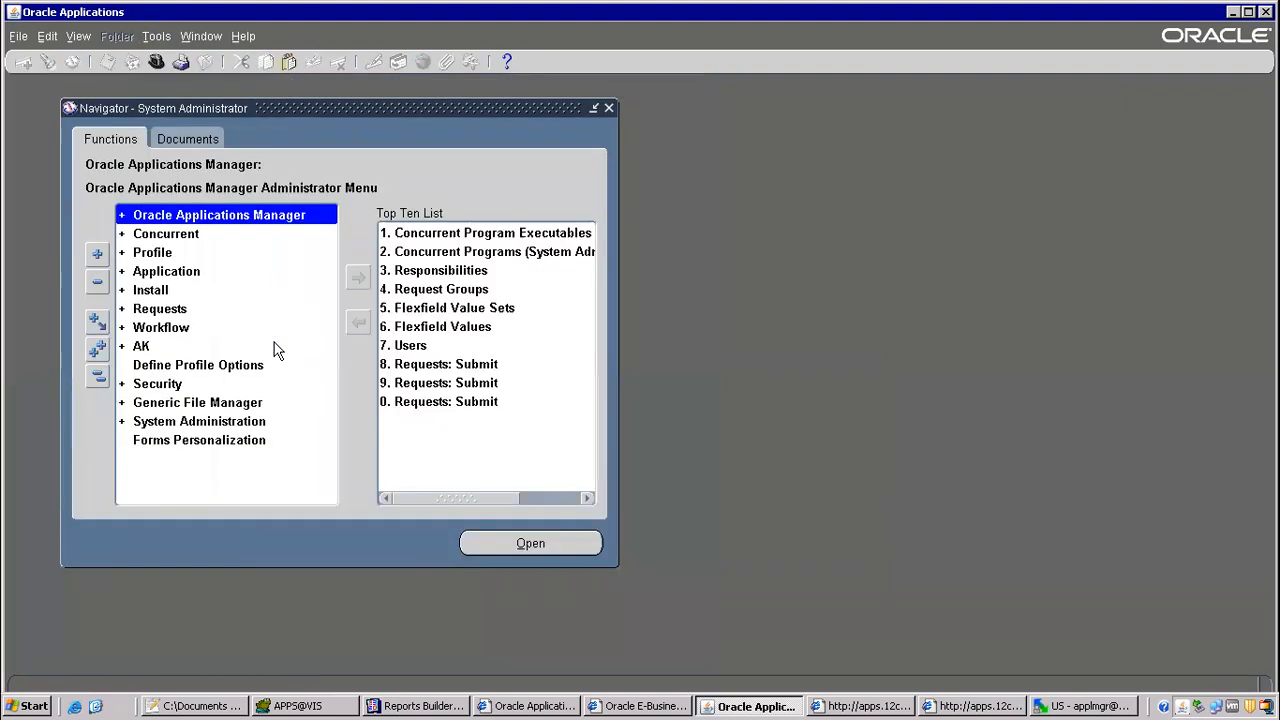
{"action": "double_click", "coordinate": [405, 292]}
{"action": "key", "text": "F11"}
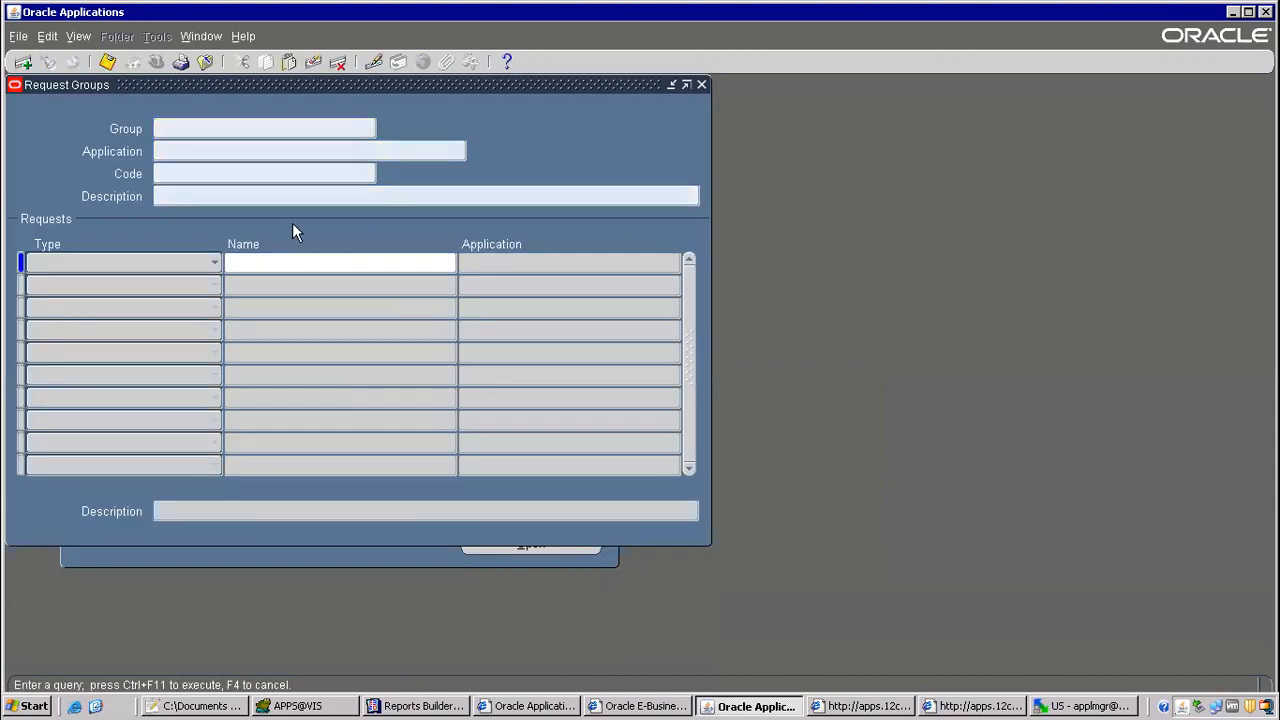
{"action": "type", "text": "All Reports"}
{"action": "key", "text": "Tab"}
{"action": "type", "text": "Payables"}
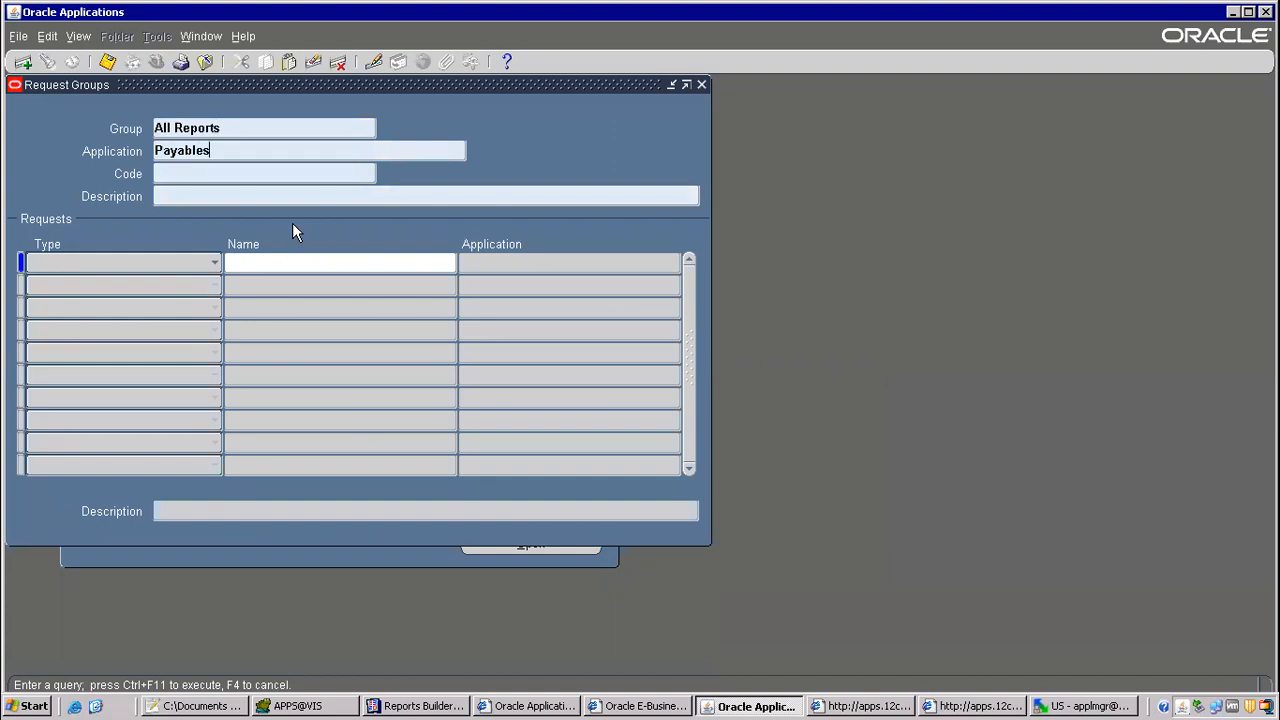
{"action": "key", "text": "ctrl+F11"}
Step: Add the ITM Void Payment Register program to the All Reports request group, then save and close the form
{"action": "left_click", "coordinate": [272, 353]}
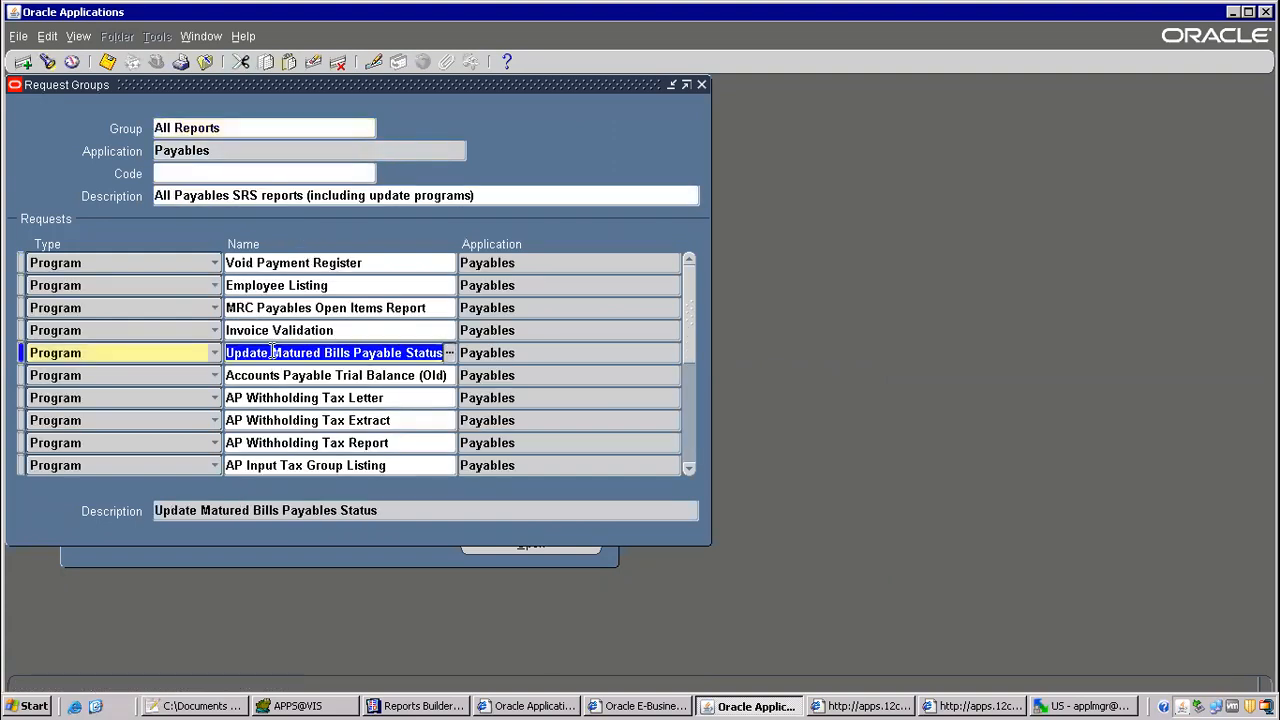
{"action": "key", "text": "ctrl+Down"}
{"action": "key", "text": "ctrl+v"}
{"action": "key", "text": "Tab"}
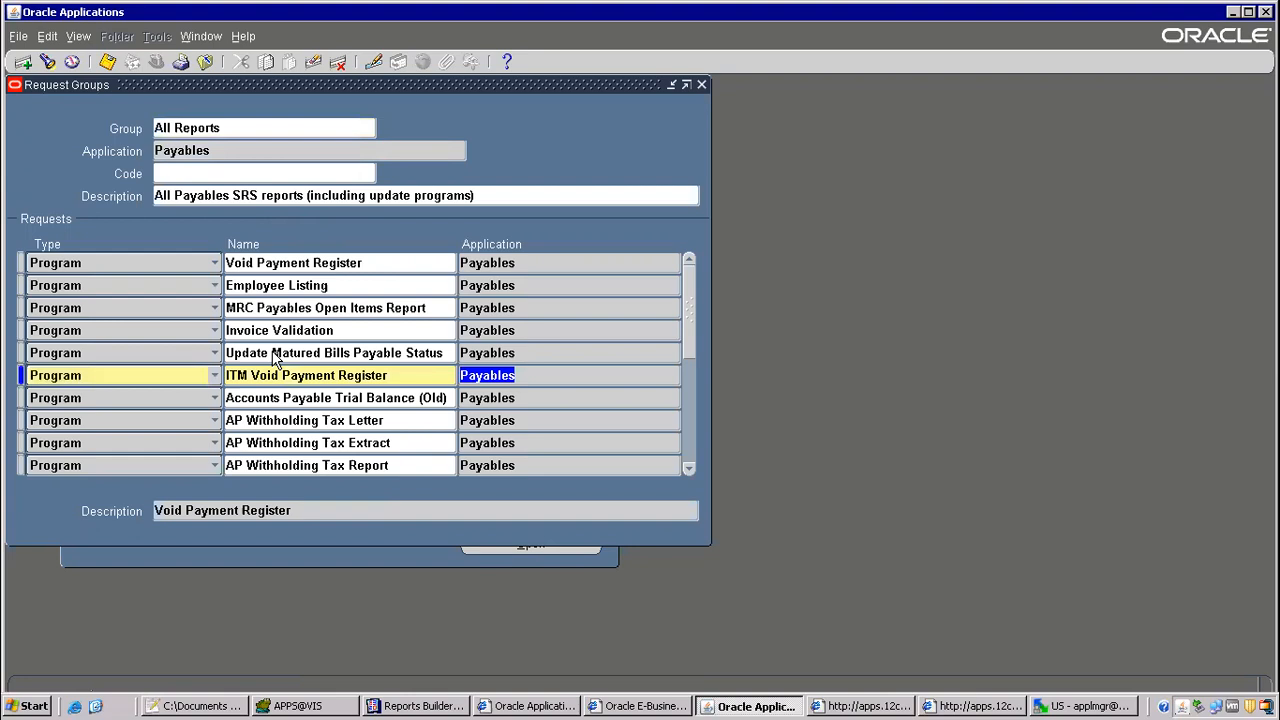
{"action": "key", "text": "ctrl+s"}
{"action": "key", "text": "F4"}
Step: Switch the responsibility to Payables, Vision Operations (USA)
{"action": "key", "text": "alt+f"}
{"action": "key", "text": "w"}
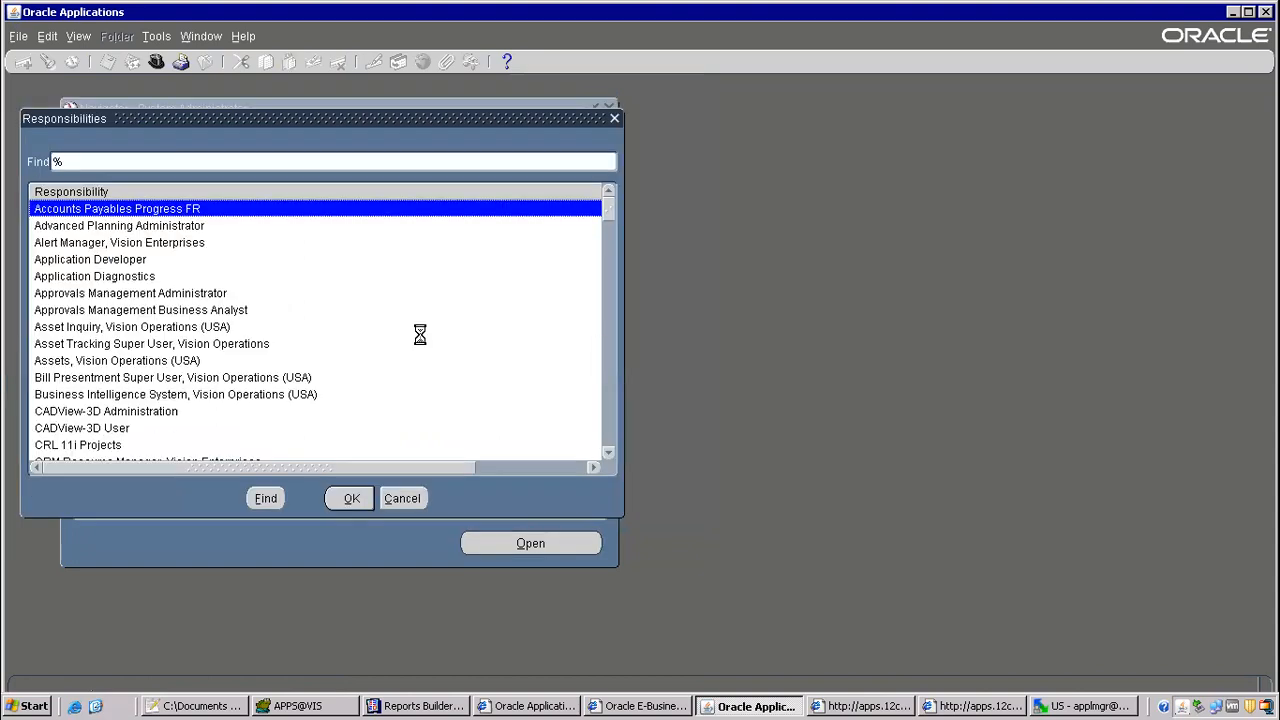
{"action": "type", "text": "pay"}
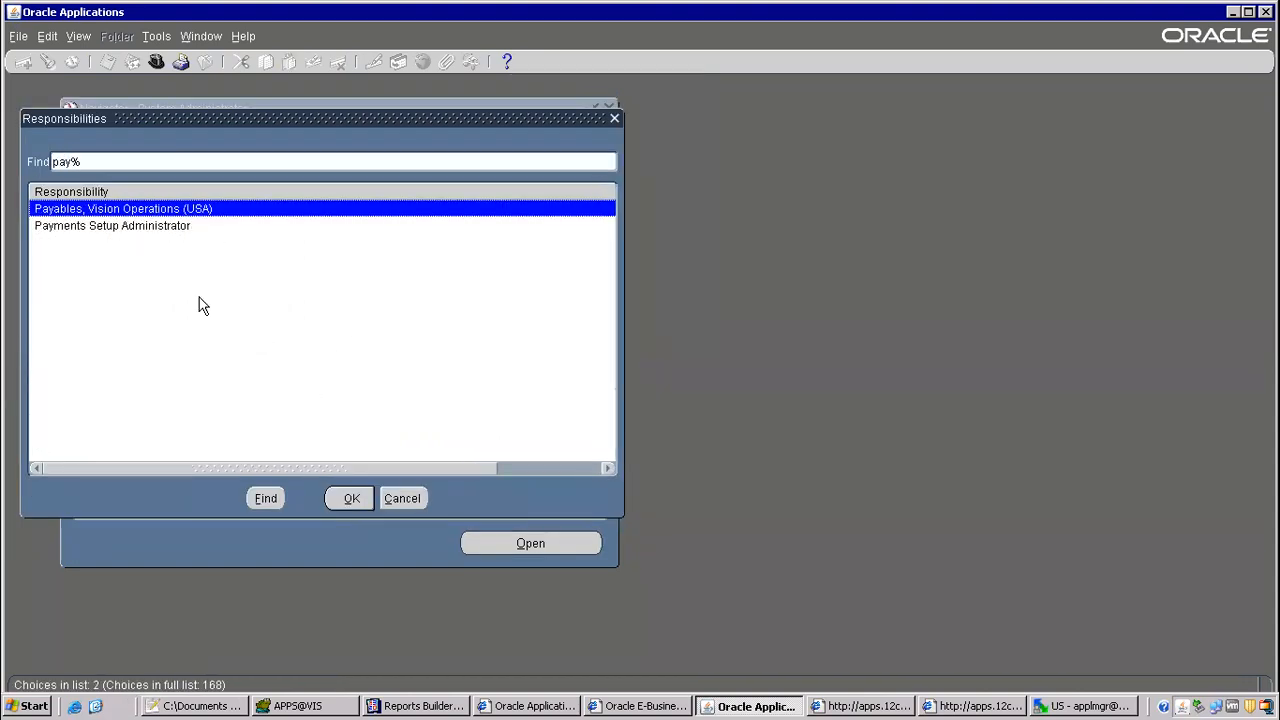
{"action": "key", "text": "Return"}
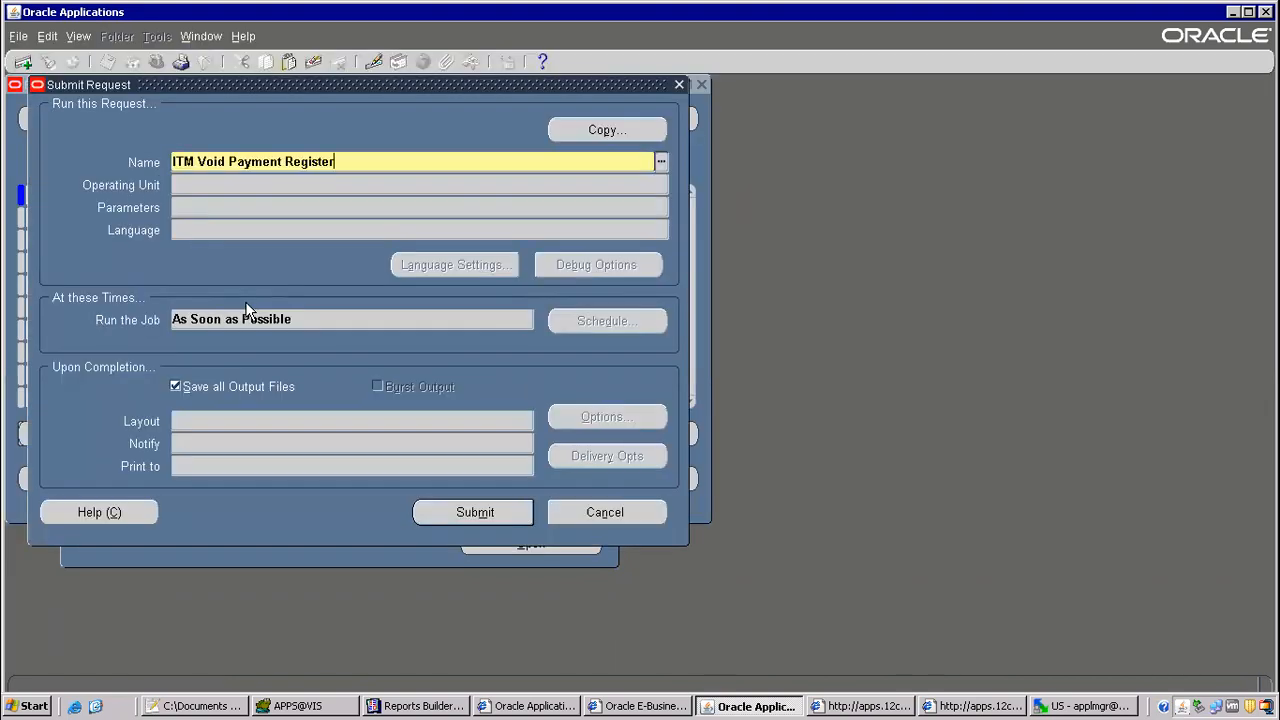
Step: Submit the ITM Void Payment Register request for operating unit Vision Operations, with Include Zero Amount Payments set to Yes
{"action": "key", "text": "Tab"}
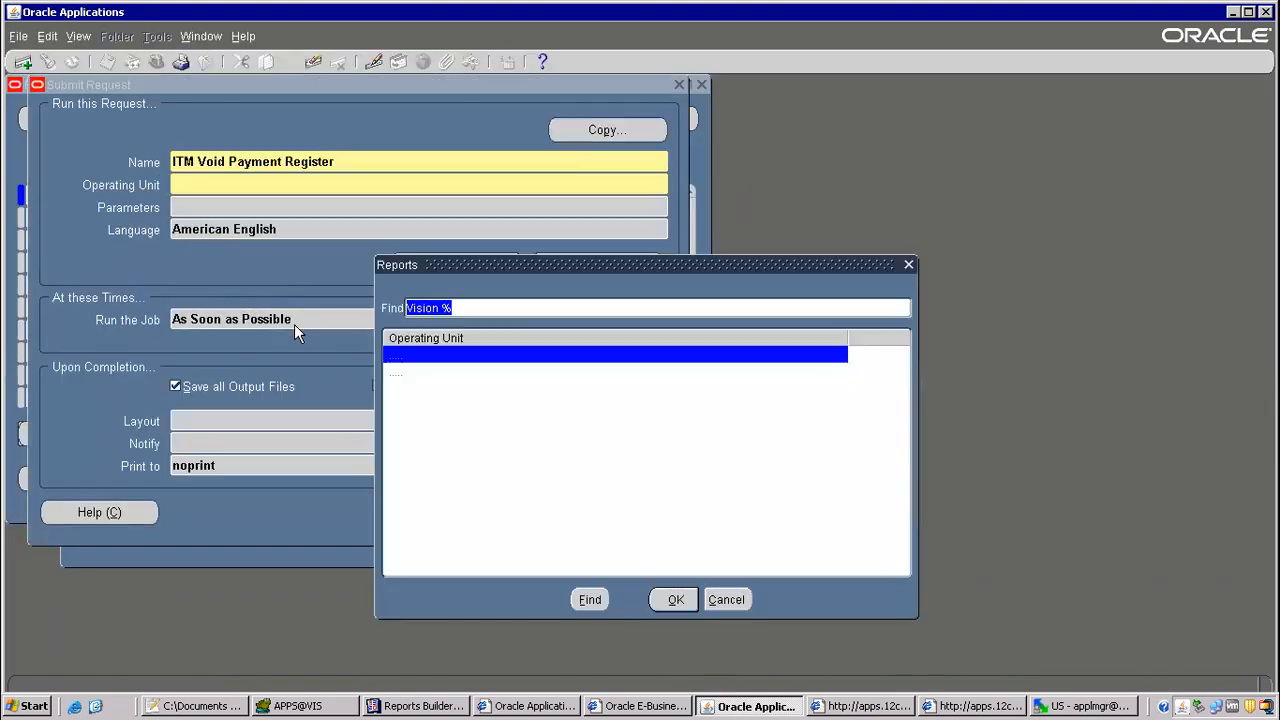
{"action": "left_click", "coordinate": [452, 374]}
{"action": "double_click", "coordinate": [452, 385]}
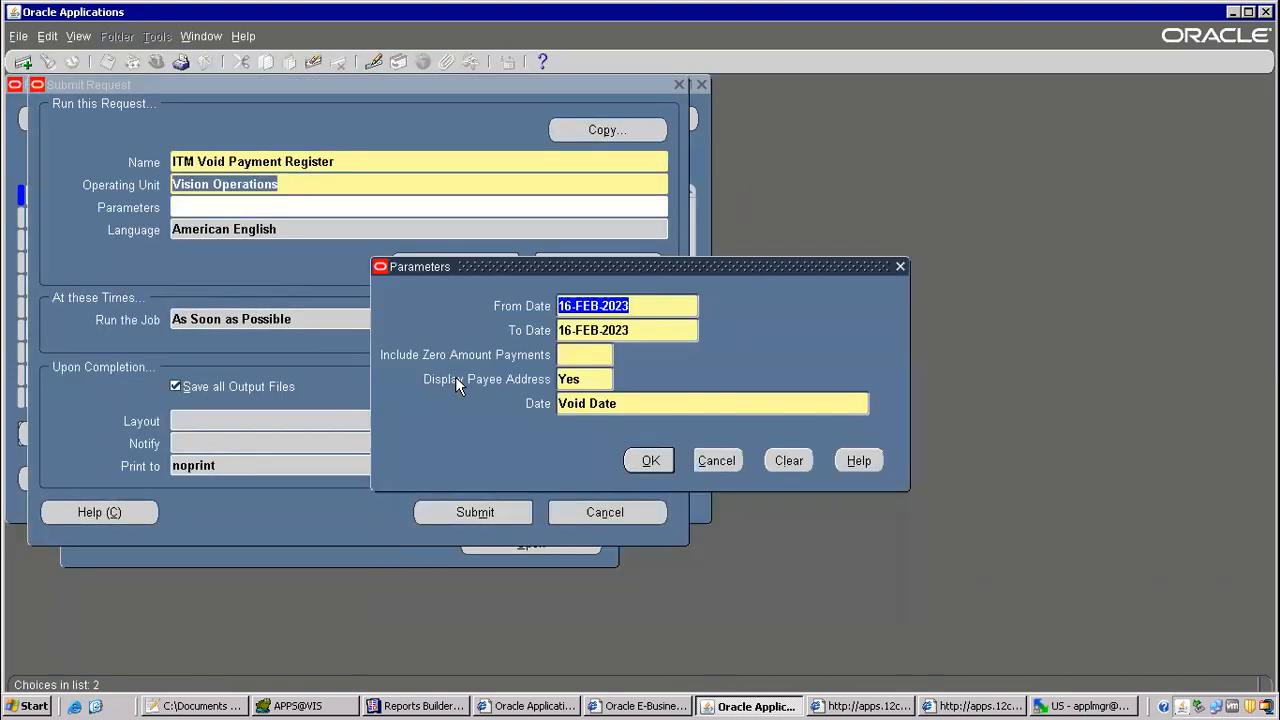
{"action": "left_click", "coordinate": [577, 351]}
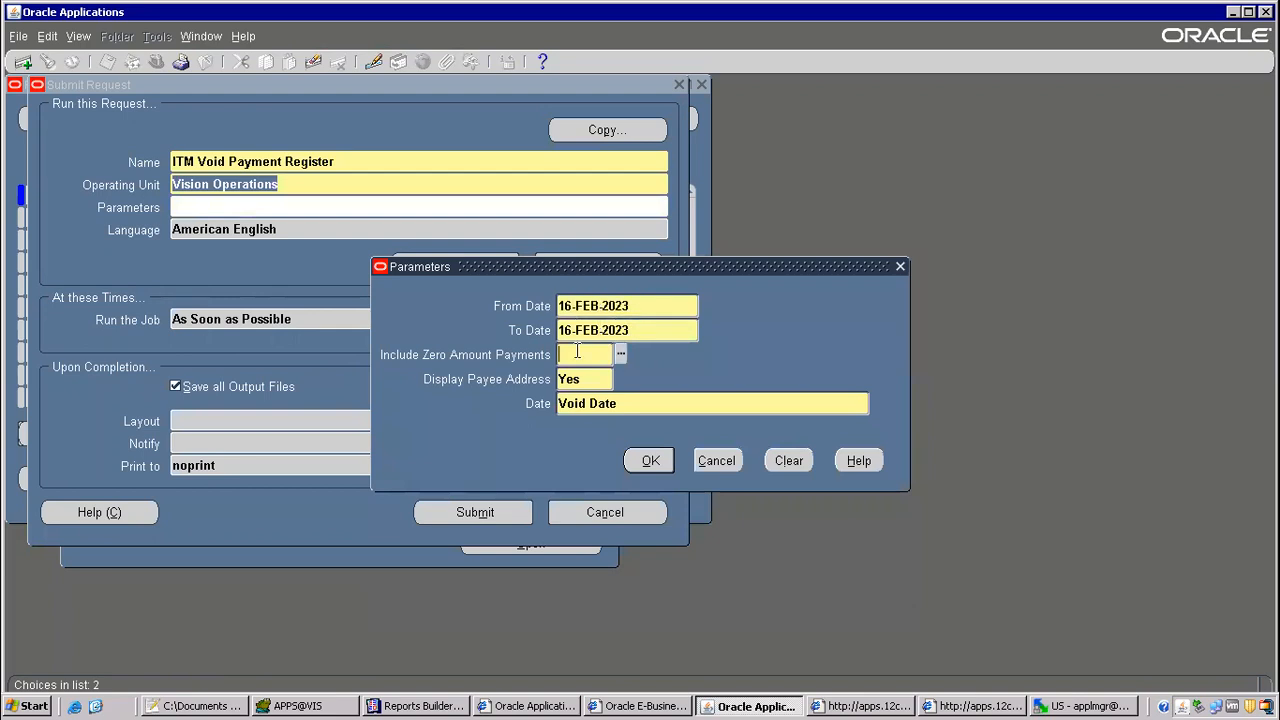
{"action": "type", "text": "yes"}
{"action": "key", "text": "Tab"}
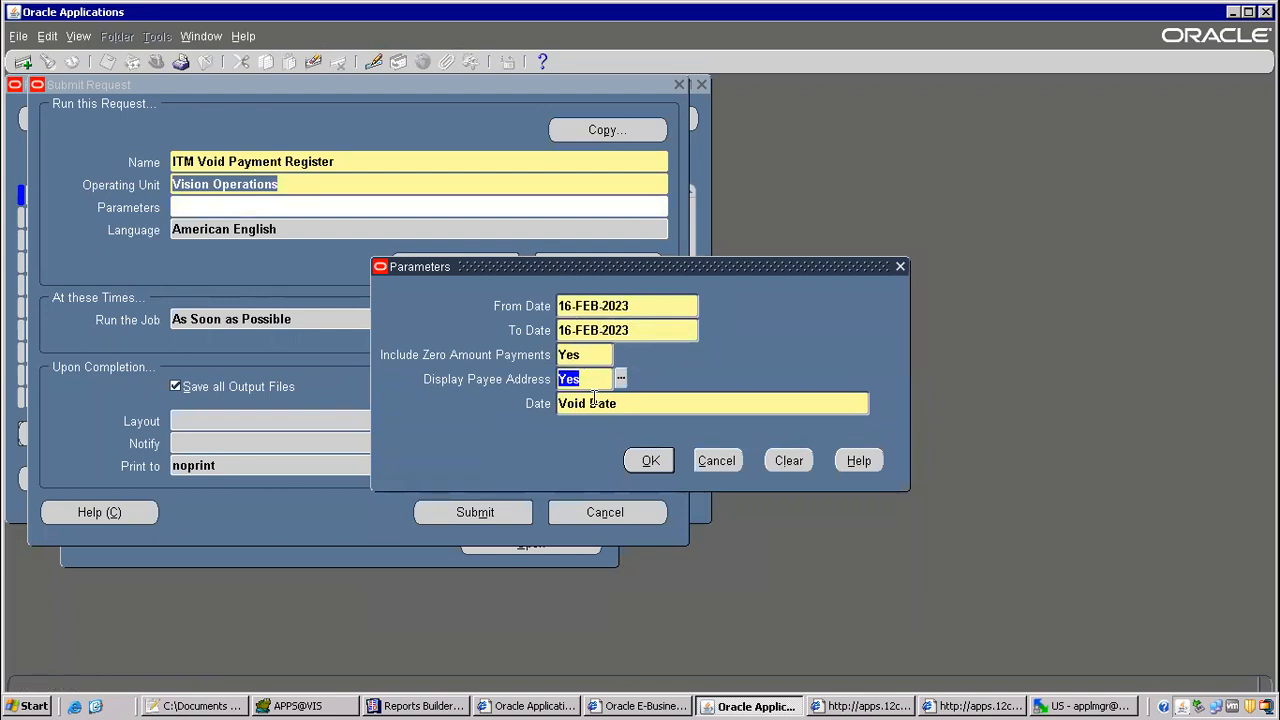
{"action": "left_click", "coordinate": [645, 461]}
{"action": "left_click", "coordinate": [459, 516]}
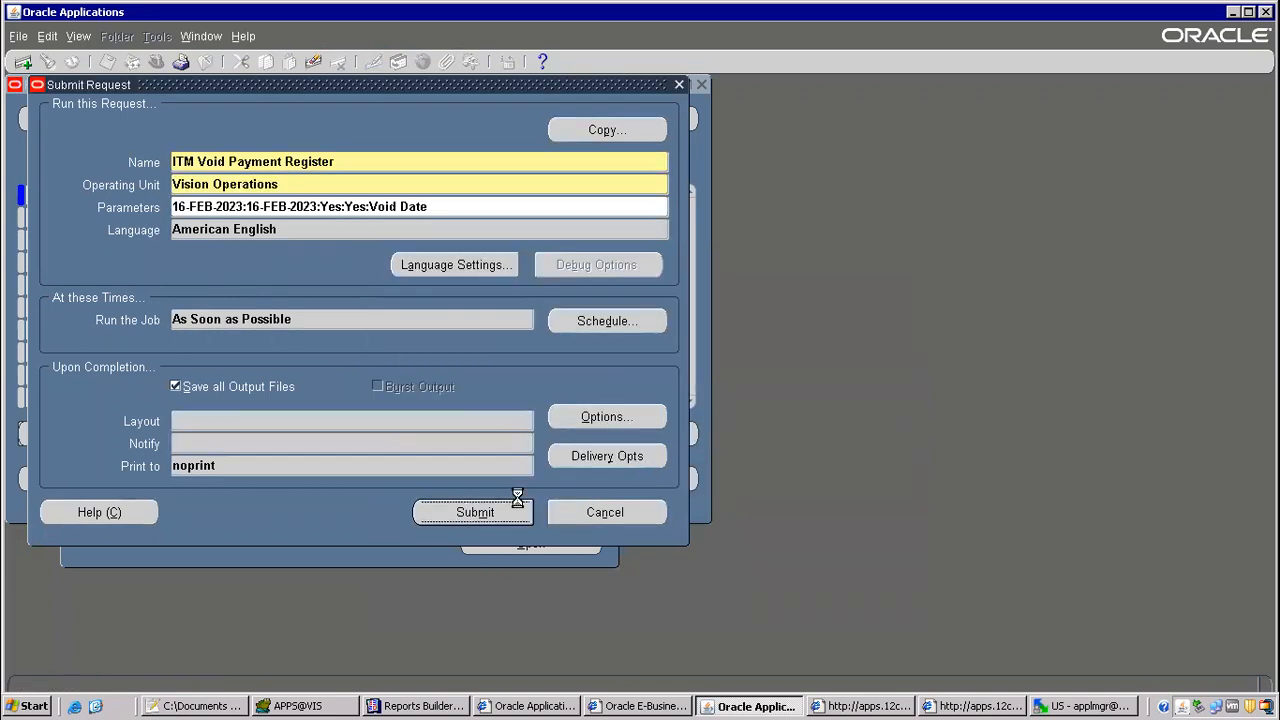
Step: Decline another request, find all own requests, and refresh the list to check the submitted request's status
{"action": "left_click", "coordinate": [686, 440]}
{"action": "left_click", "coordinate": [530, 488]}
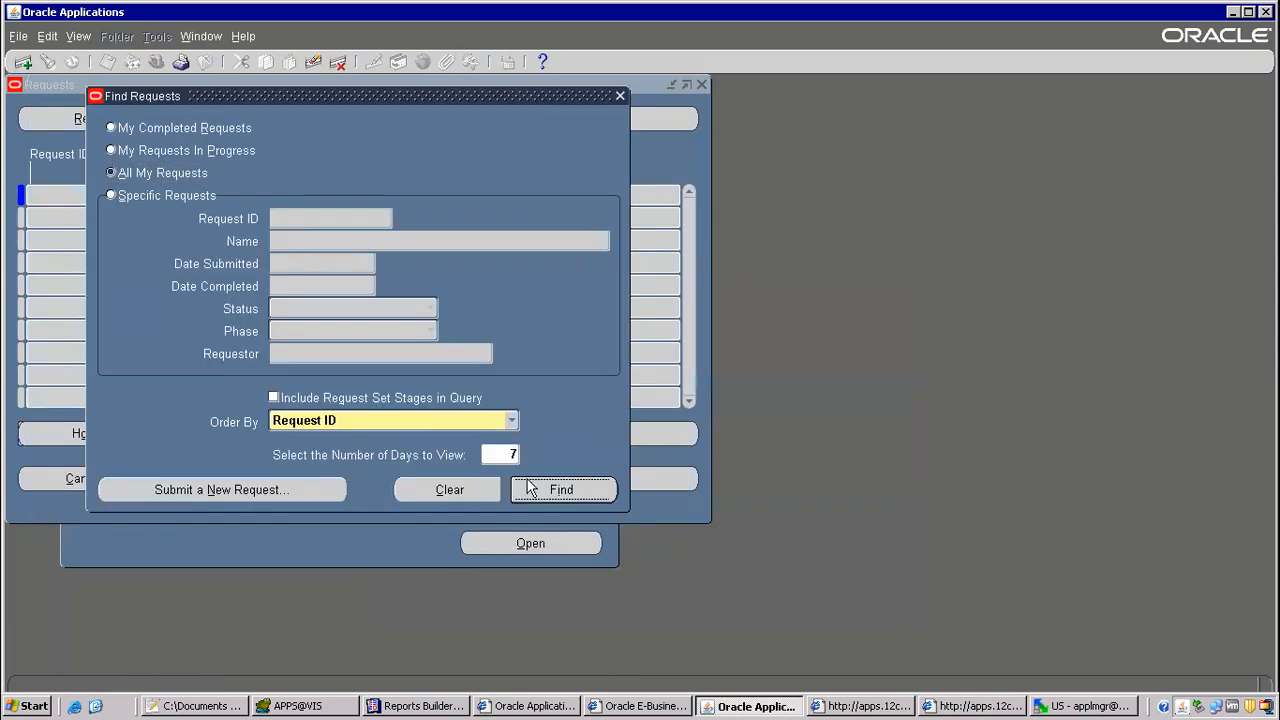
{"action": "left_click", "coordinate": [144, 121]}
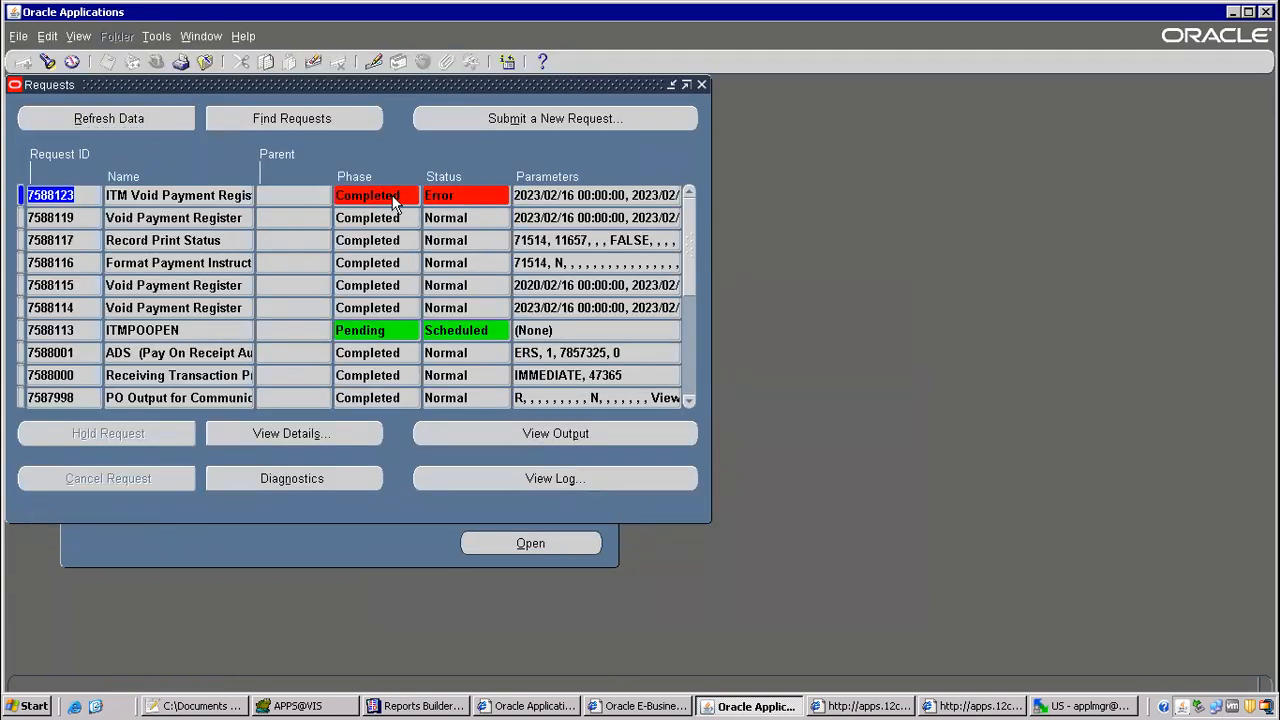
Step: Open the ITM Void Payment Register request's log in a maximized window and examine the REP error lines
{"action": "left_click", "coordinate": [521, 479]}
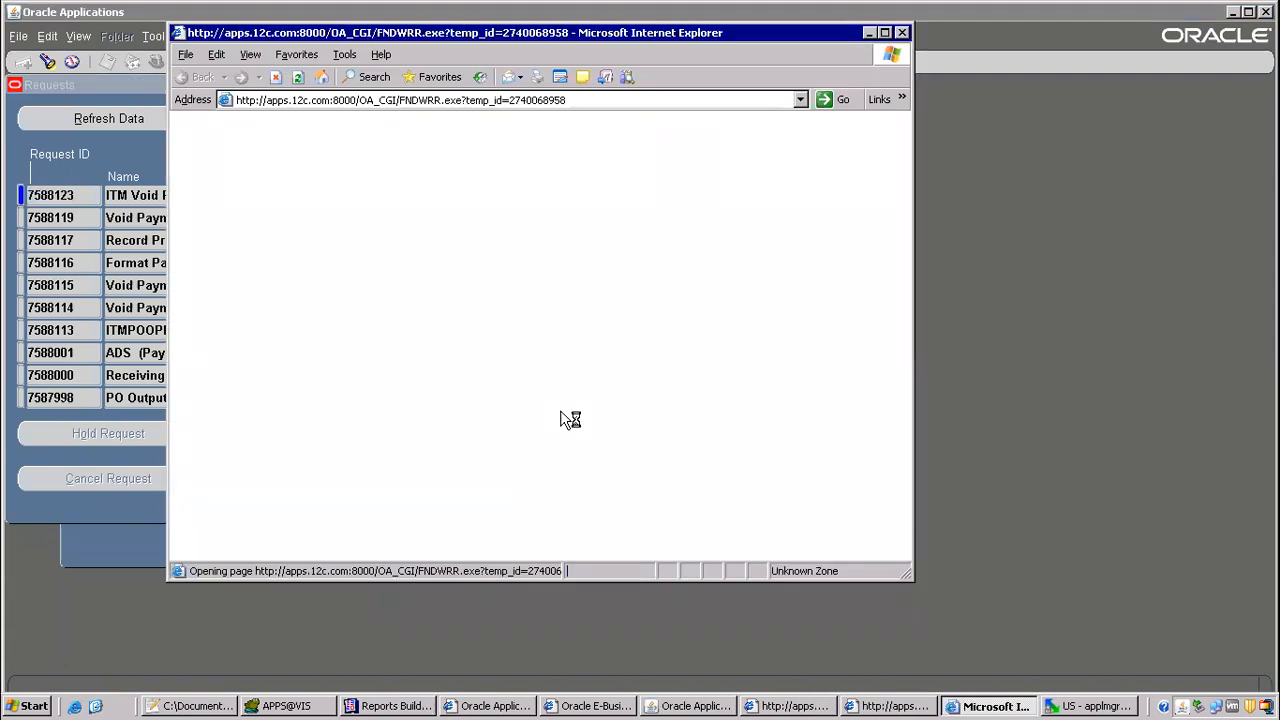
{"action": "left_click", "coordinate": [888, 33]}
{"action": "scroll", "coordinate": [500, 343], "scroll_direction": "down", "scroll_amount": 10}
{"action": "scroll", "coordinate": [472, 401], "scroll_direction": "down", "scroll_amount": 2}
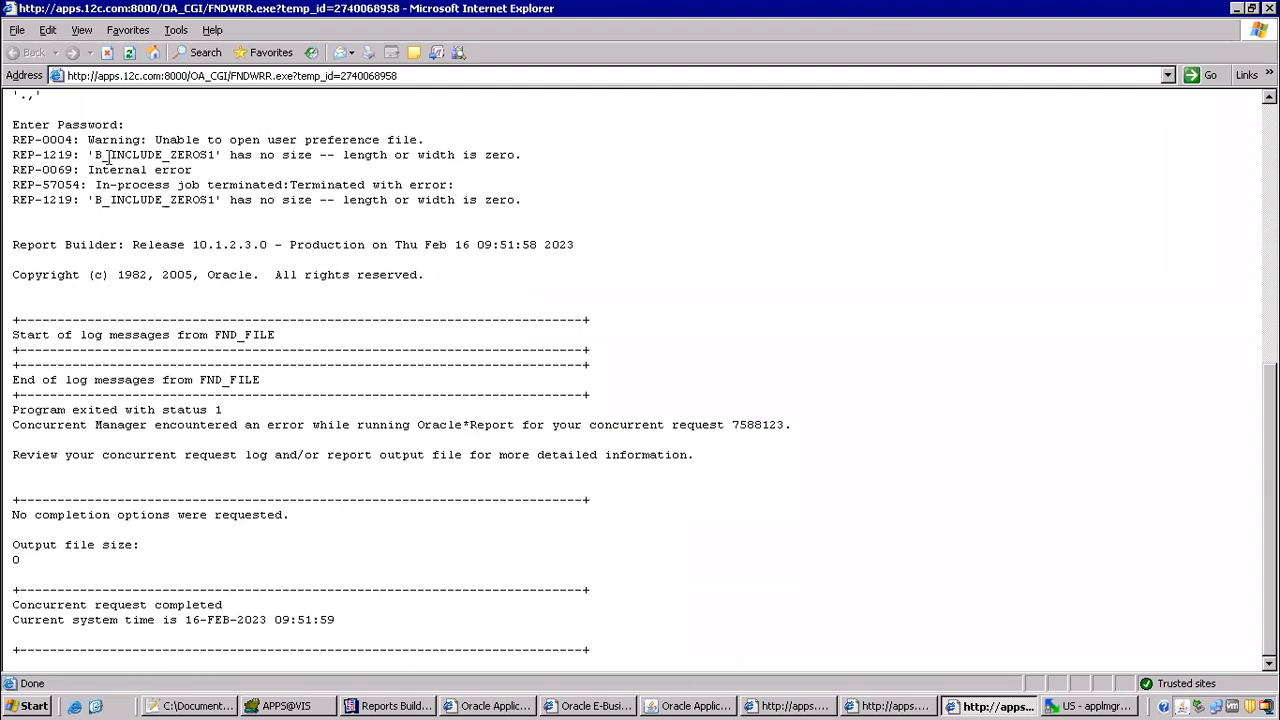
{"action": "left_click_drag", "start_coordinate": [75, 135], "coordinate": [564, 218]}
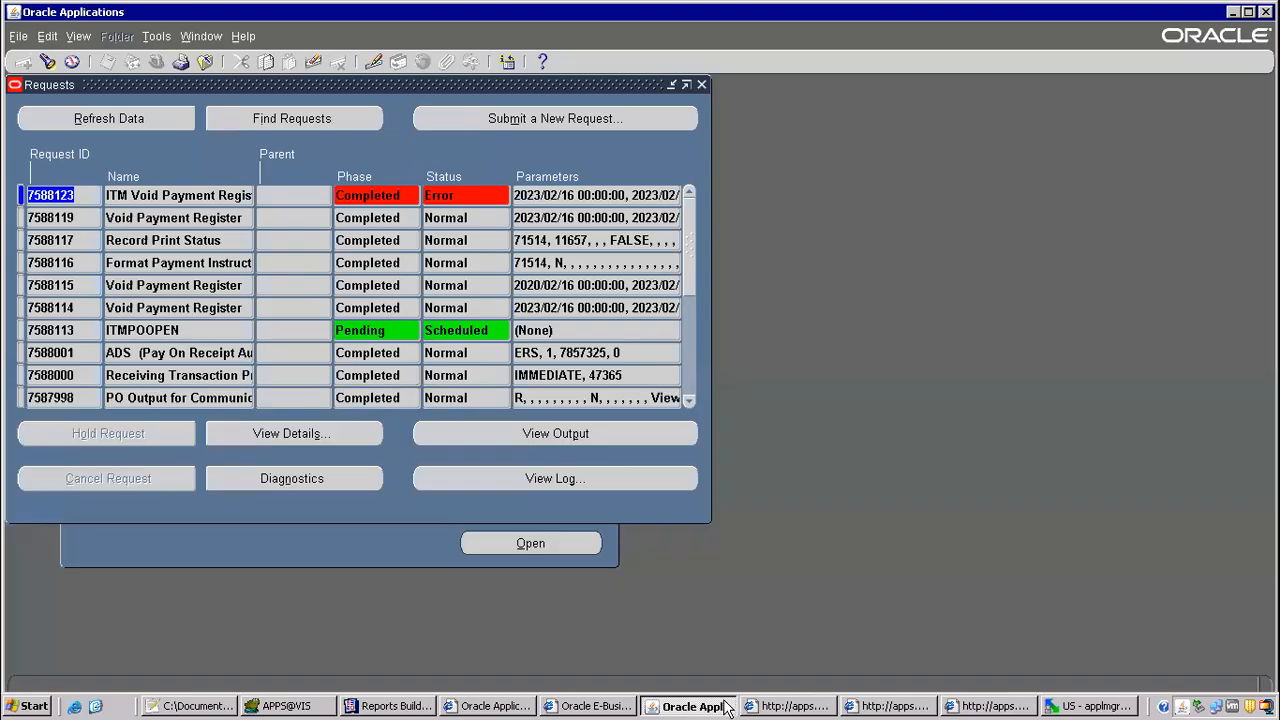
Step: Return to Oracle Applications, close the Requests window, and switch the responsibility to System Administrator
{"action": "left_click", "coordinate": [728, 706]}
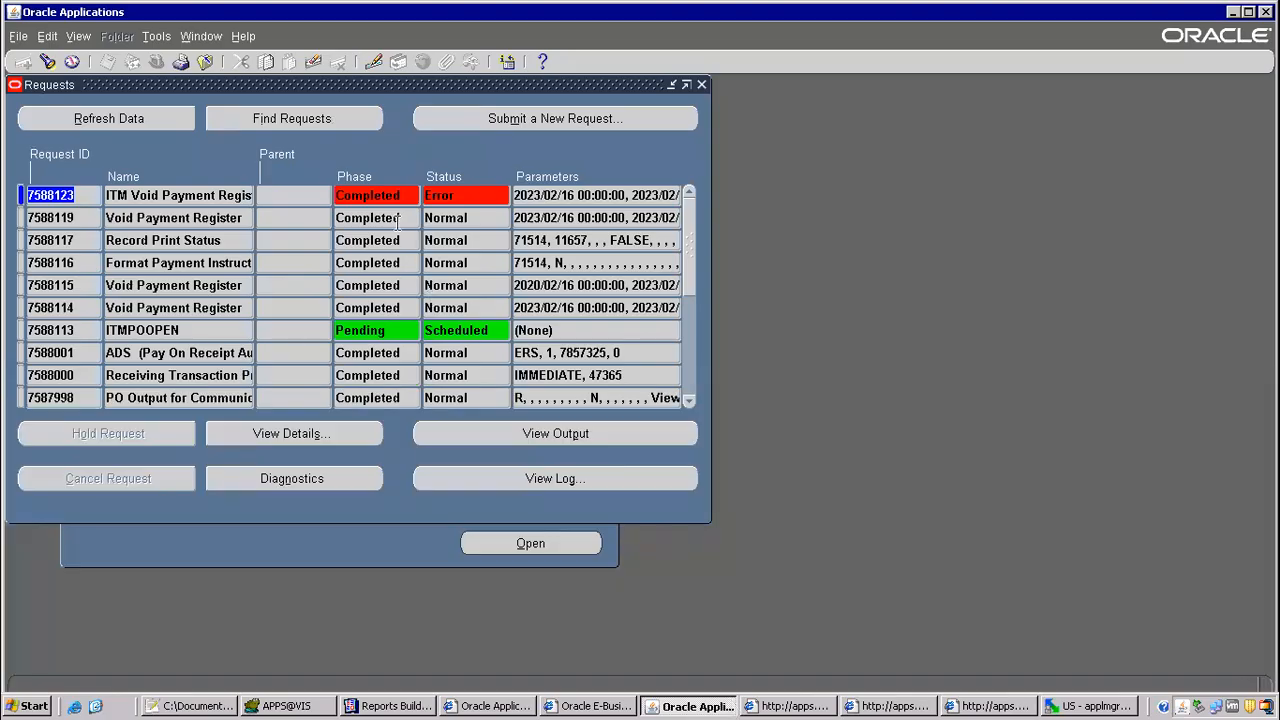
{"action": "left_click", "coordinate": [201, 197]}
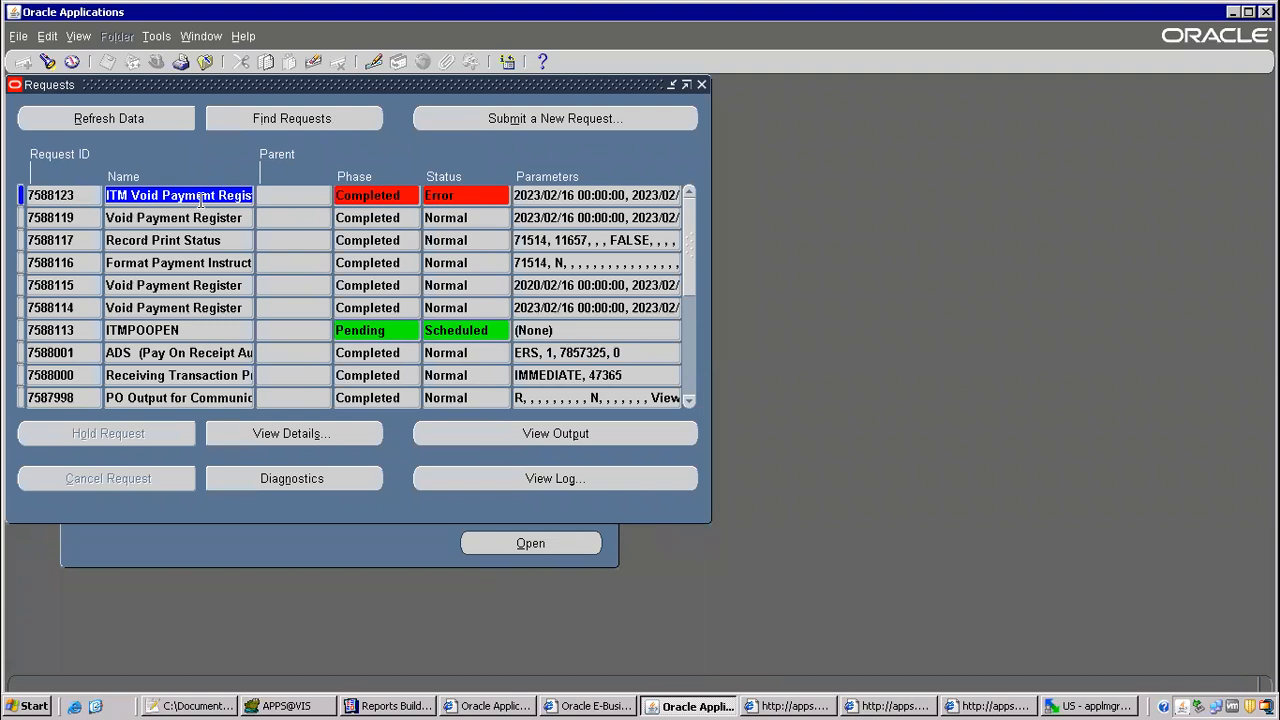
{"action": "key", "text": "F4"}
{"action": "left_click", "coordinate": [159, 66]}
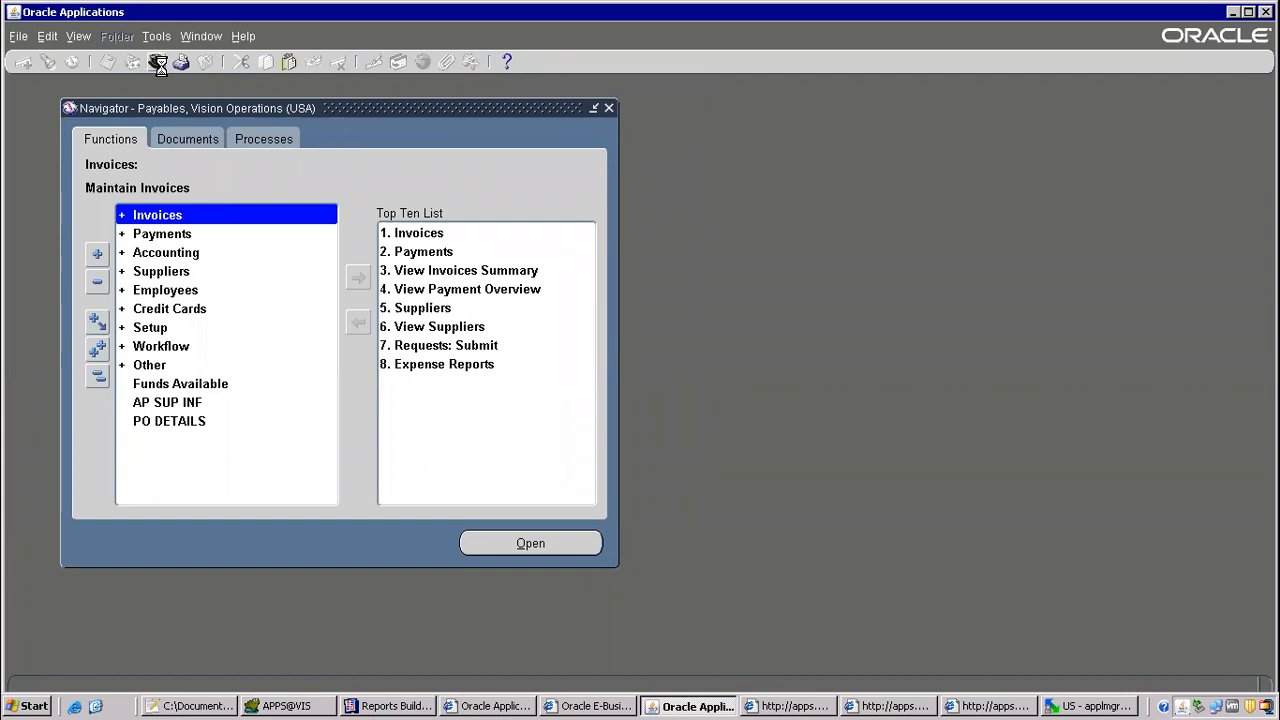
{"action": "type", "text": "system Administrat%"}
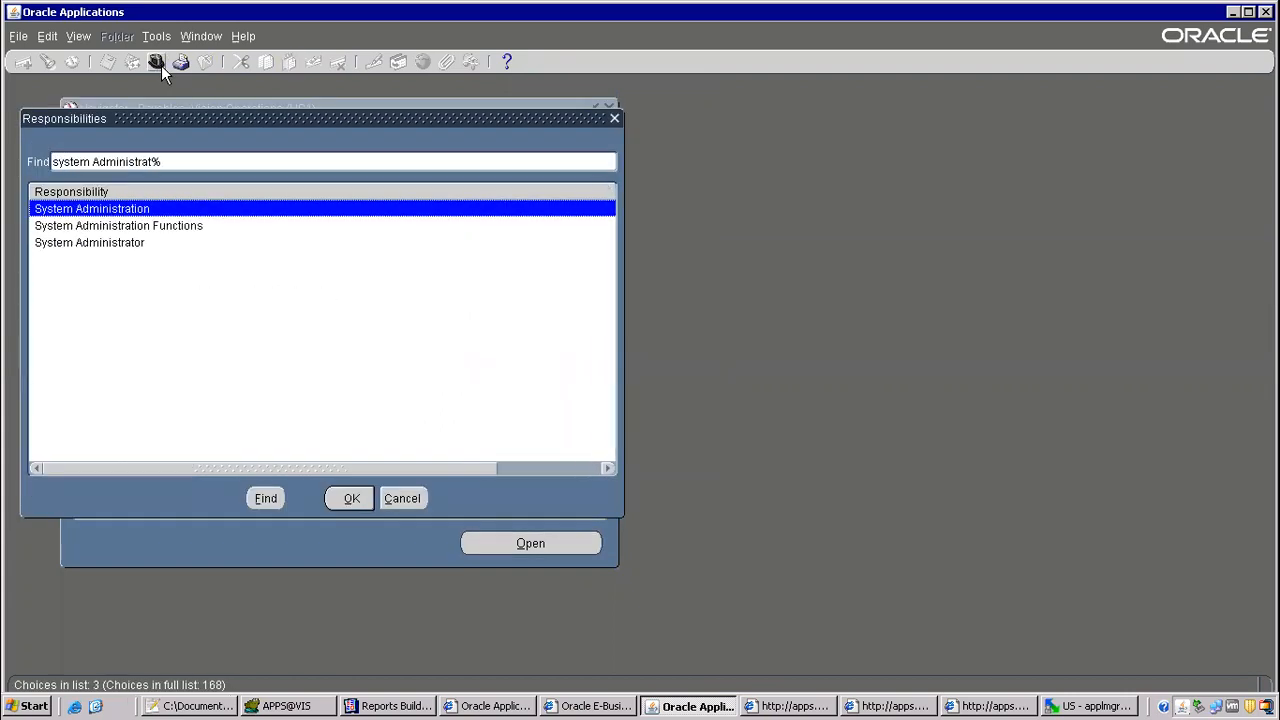
{"action": "key", "text": "Down"}
{"action": "key", "text": "Down"}
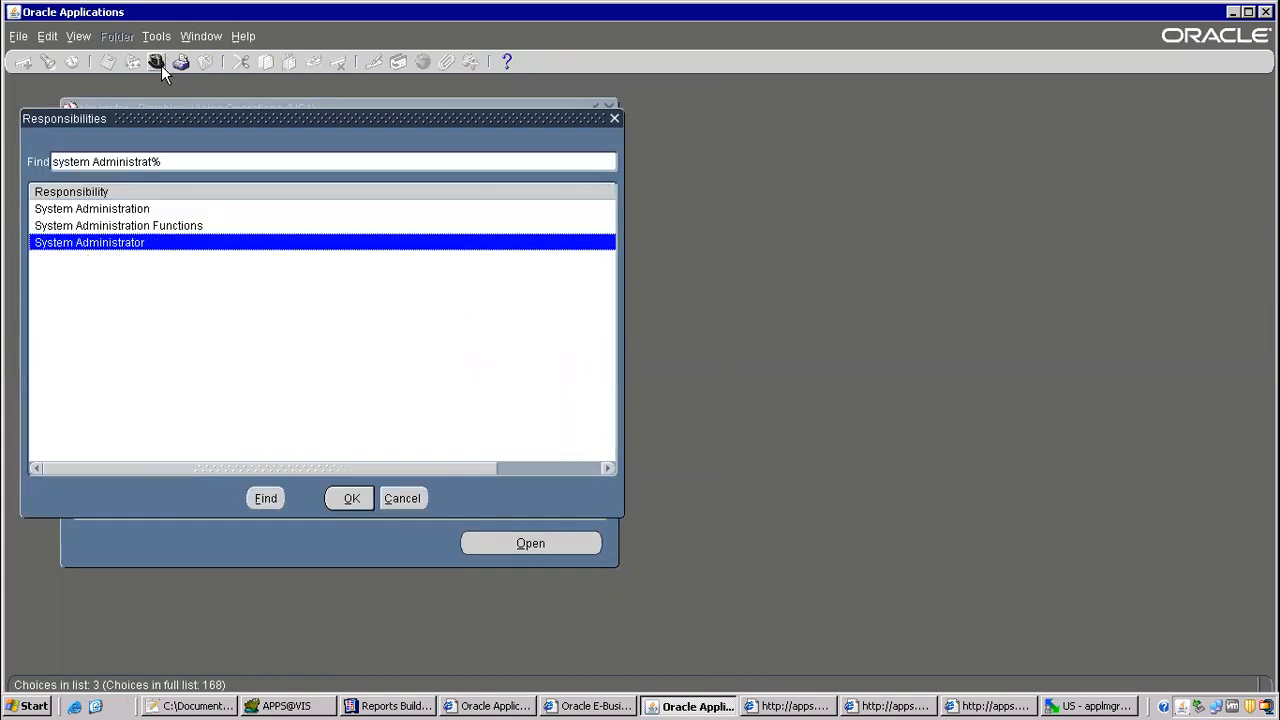
{"action": "key", "text": "Return"}
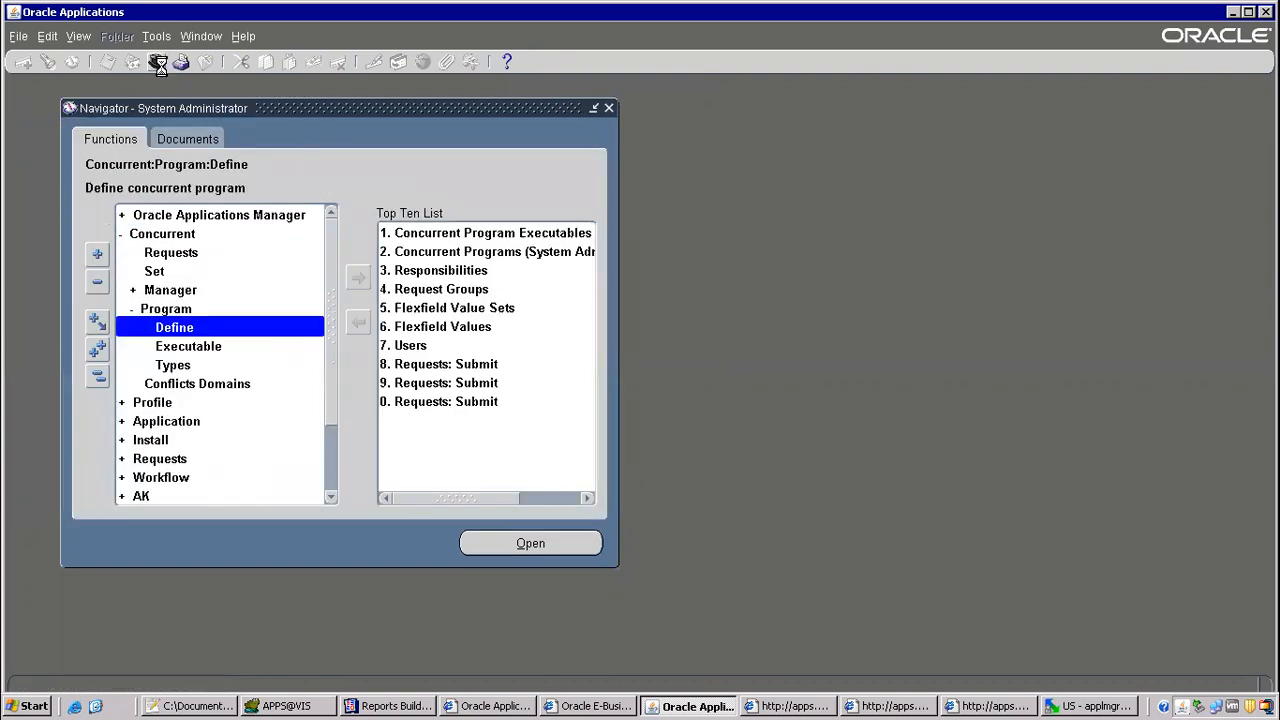
Step: Open the concurrent program definition form and query the ITM Void Payment Register program
{"action": "key", "text": "Return"}
{"action": "key", "text": "F11"}
{"action": "type", "text": "ITM Void Payment Register"}
{"action": "key", "text": "ctrl+F11"}
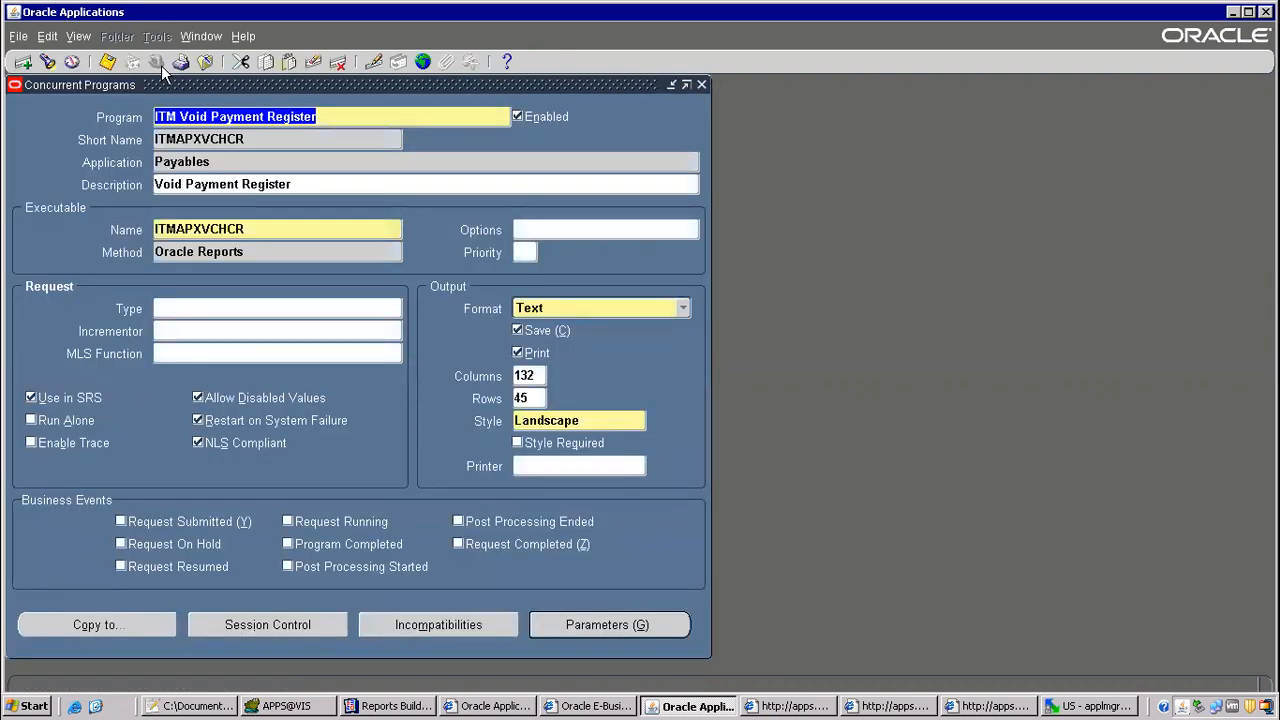
Step: Set the program's output format to HTML, save the definition, and close the form
{"action": "left_click", "coordinate": [582, 420]}
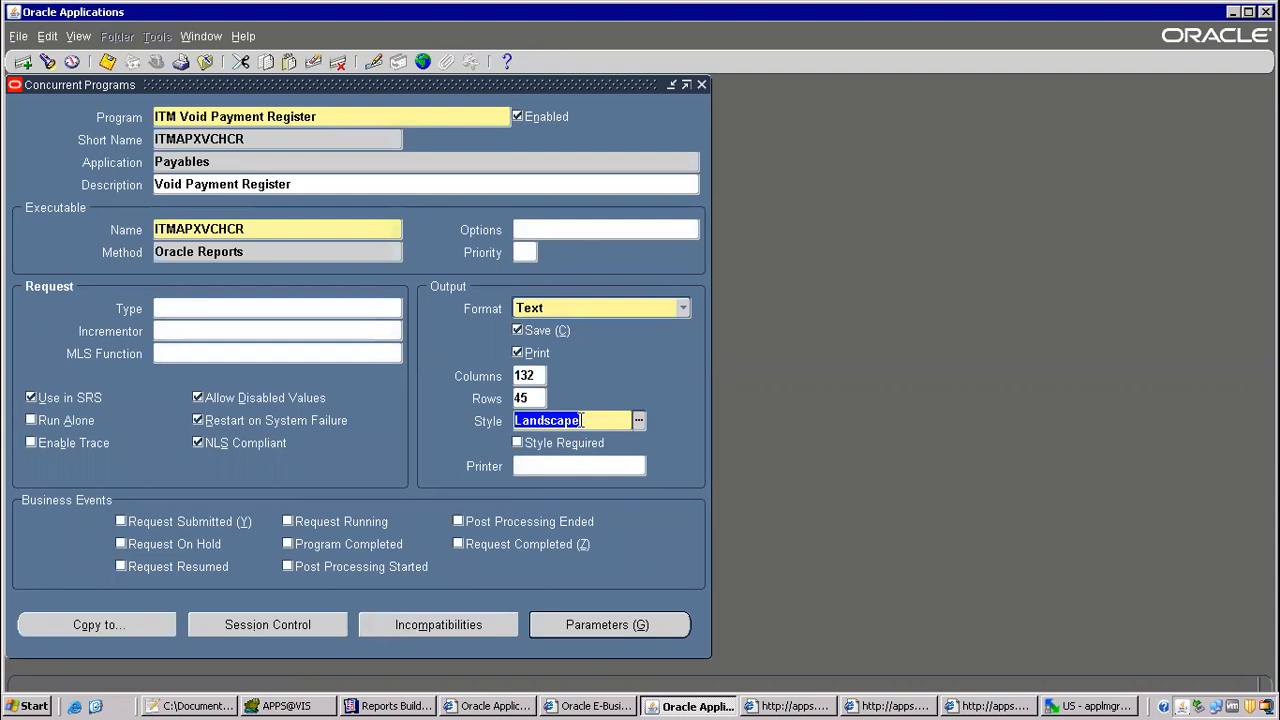
{"action": "left_click", "coordinate": [535, 375]}
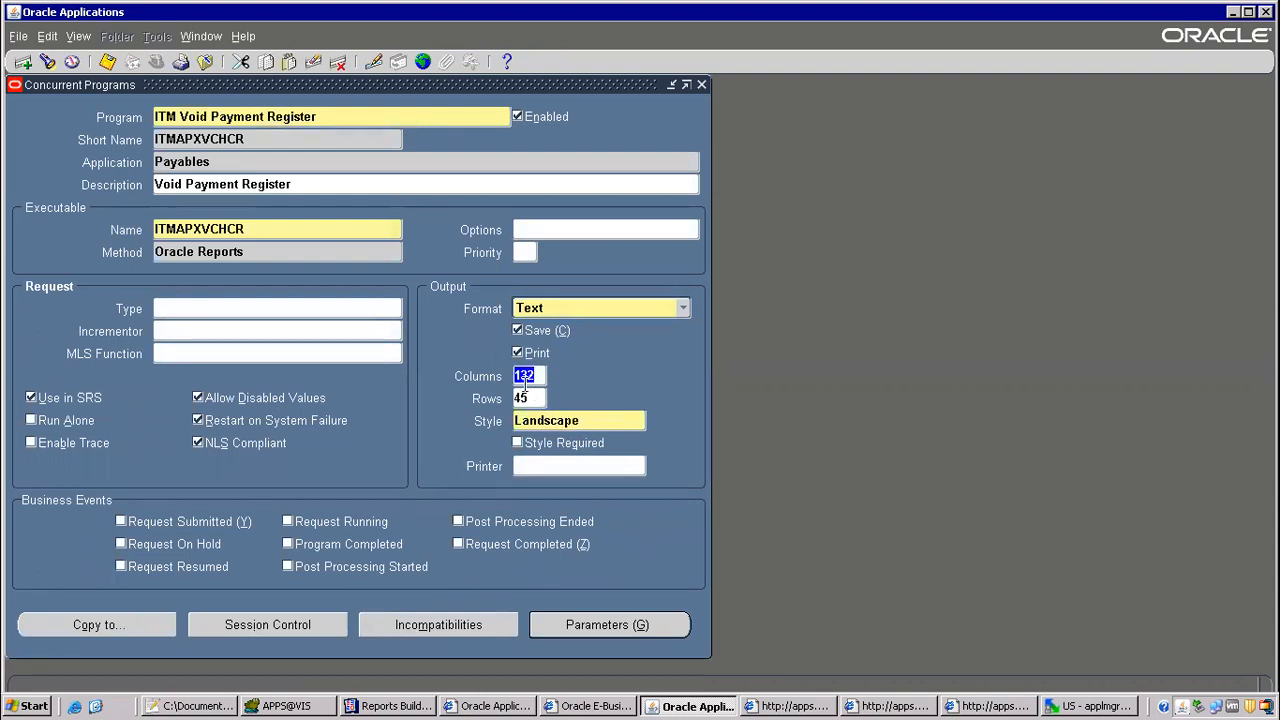
{"action": "left_click", "coordinate": [683, 307]}
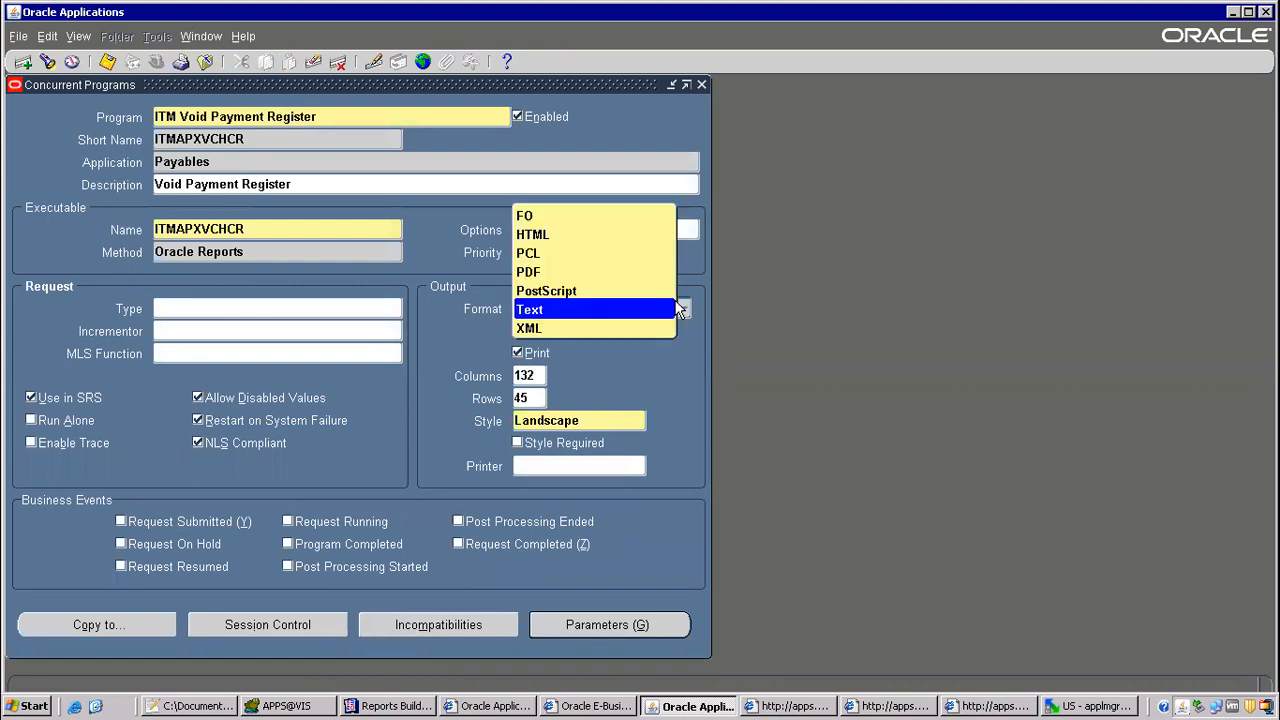
{"action": "left_click", "coordinate": [556, 234]}
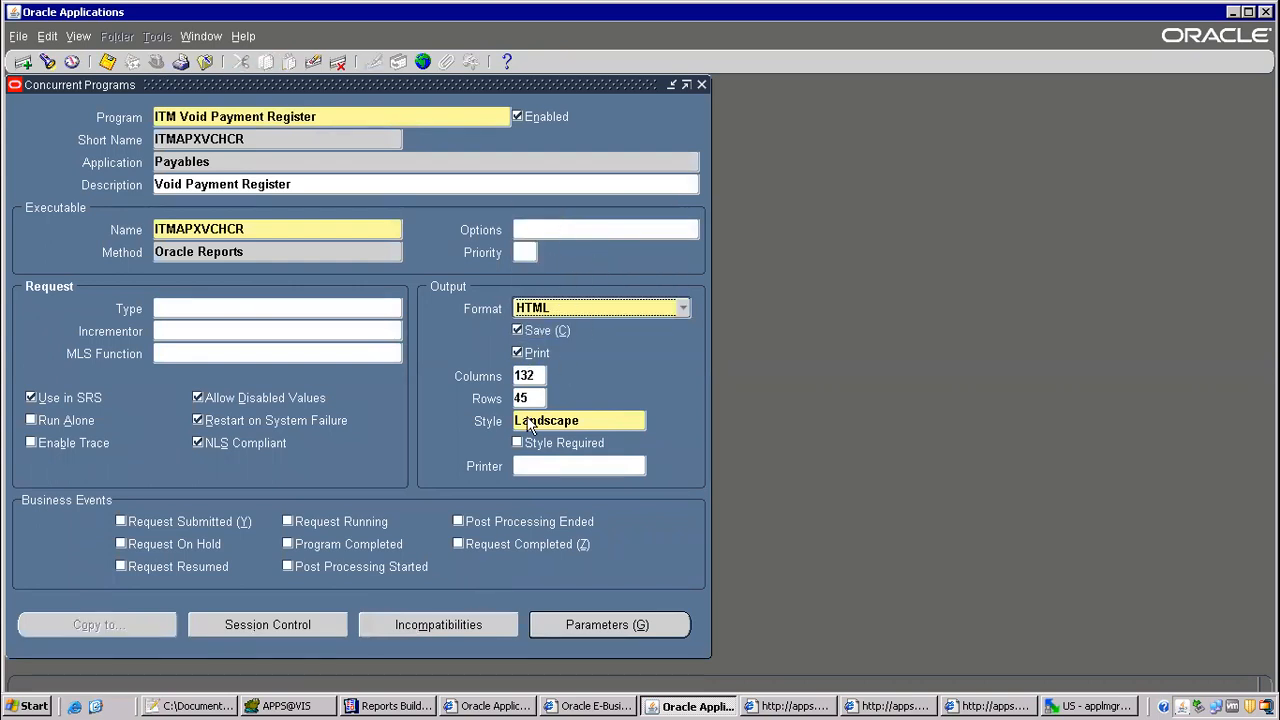
{"action": "left_click", "coordinate": [107, 62]}
{"action": "left_click", "coordinate": [205, 62]}
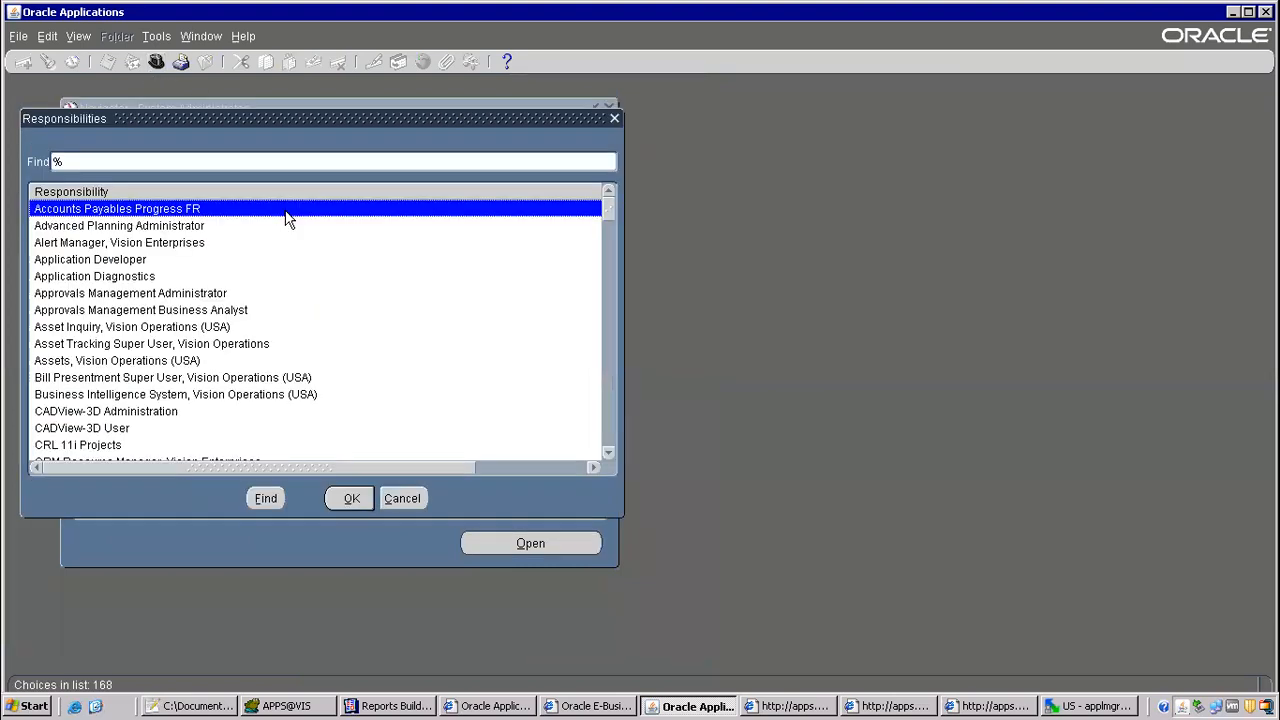
Step: Switch to the Payables responsibility and bring up the prior requests to copy for a new request
{"action": "type", "text": "pay"}
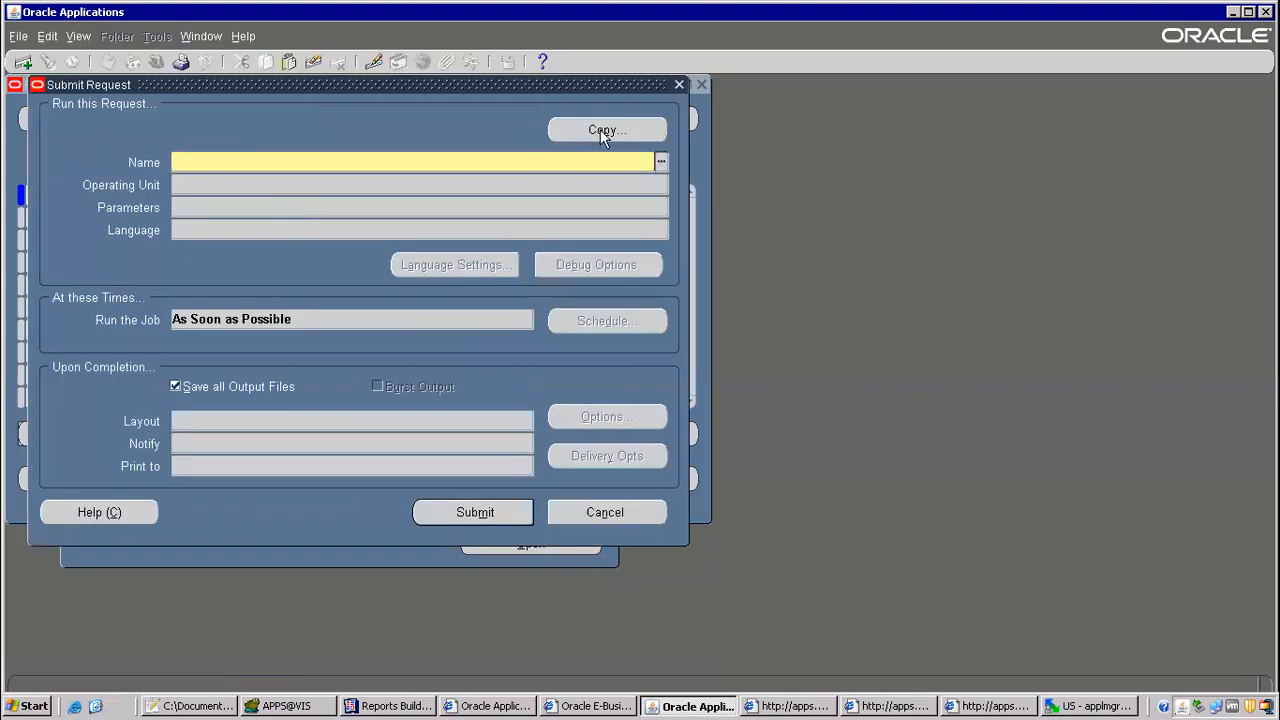
{"action": "left_click", "coordinate": [600, 129]}
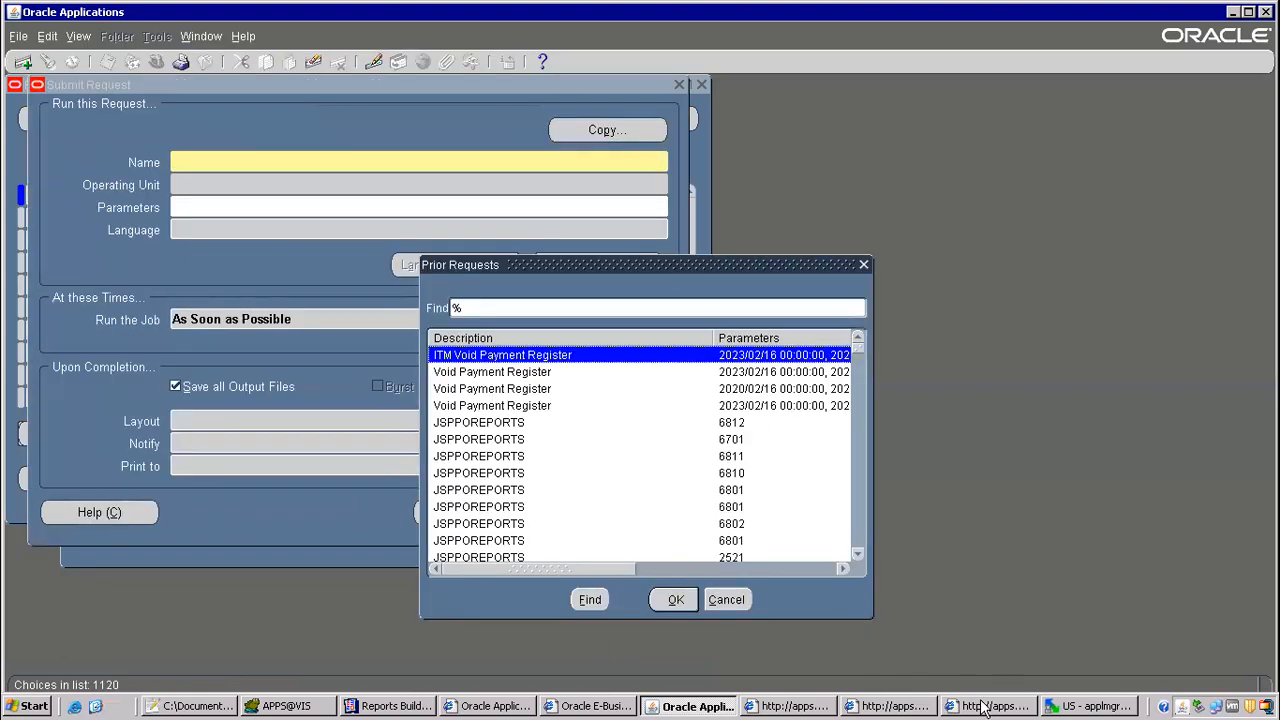
Step: Switch to Reports Builder to view the report layout around the Void Reason column
{"action": "left_click", "coordinate": [405, 706]}
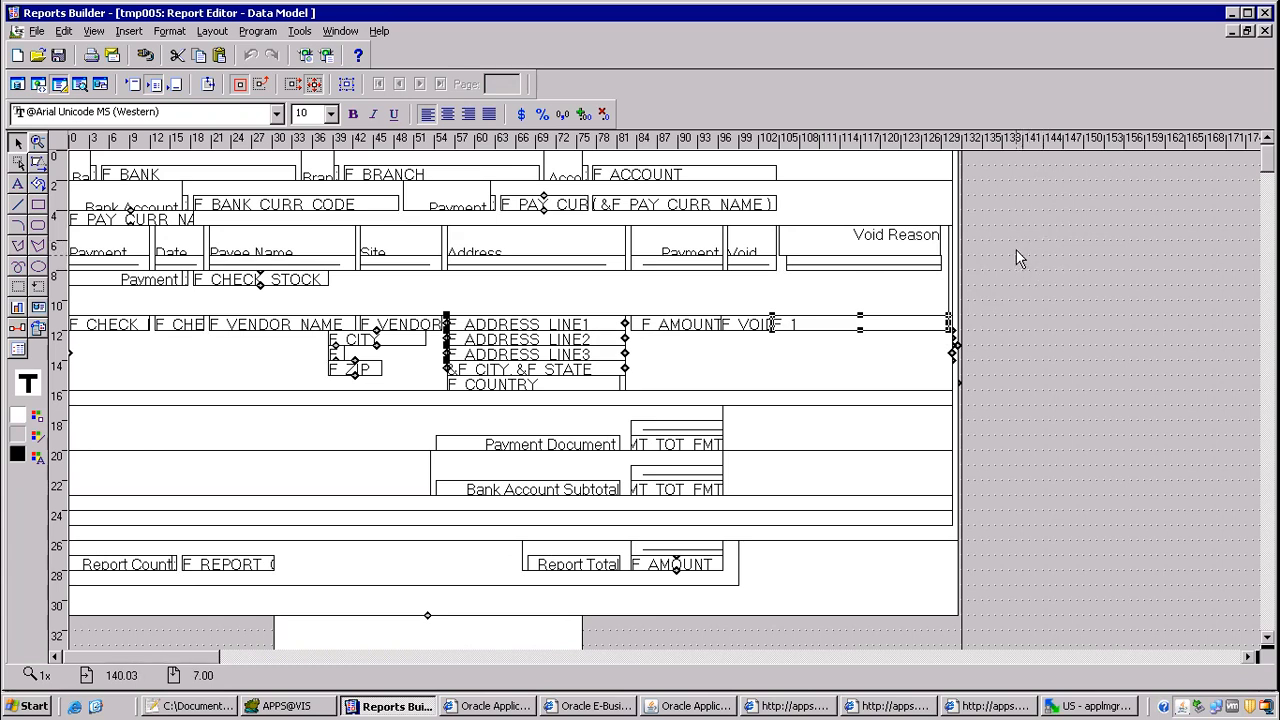
Step: Return to Oracle Applications, copy the prior ITM Void Payment Register request with its parameters, and submit it
{"action": "left_click_drag", "start_coordinate": [1043, 189], "coordinate": [1218, 343]}
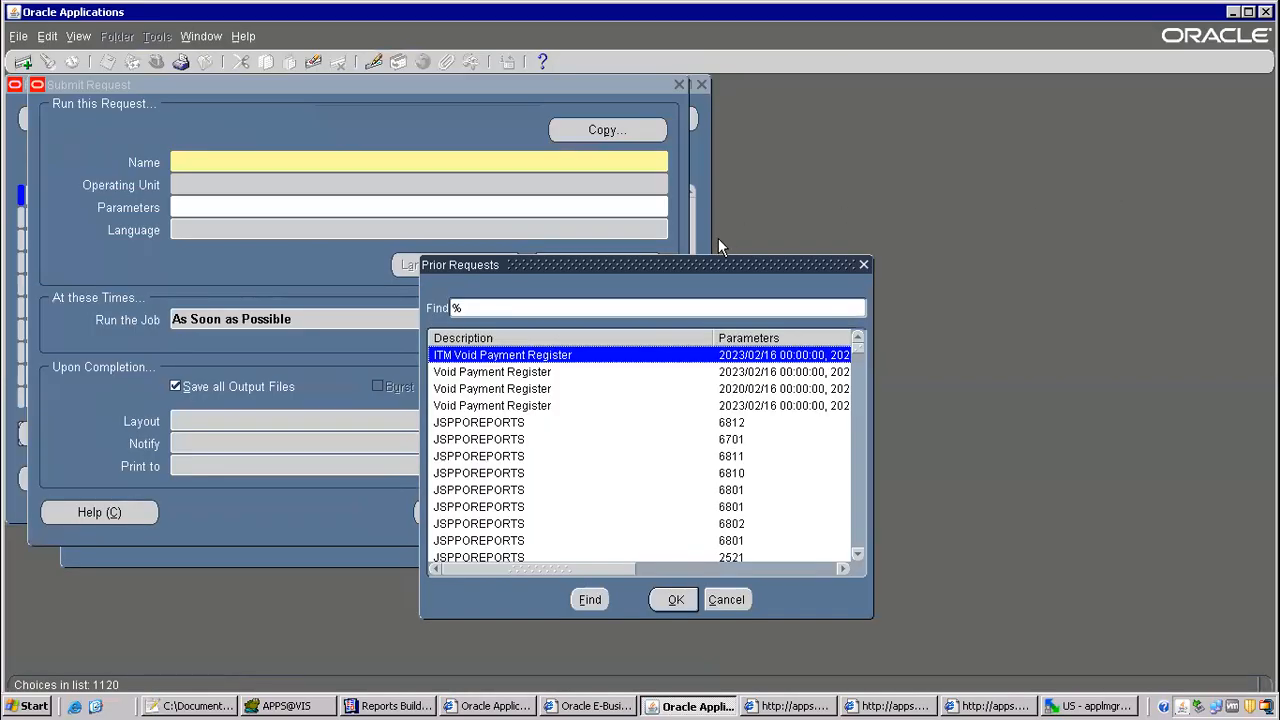
{"action": "double_click", "coordinate": [684, 352]}
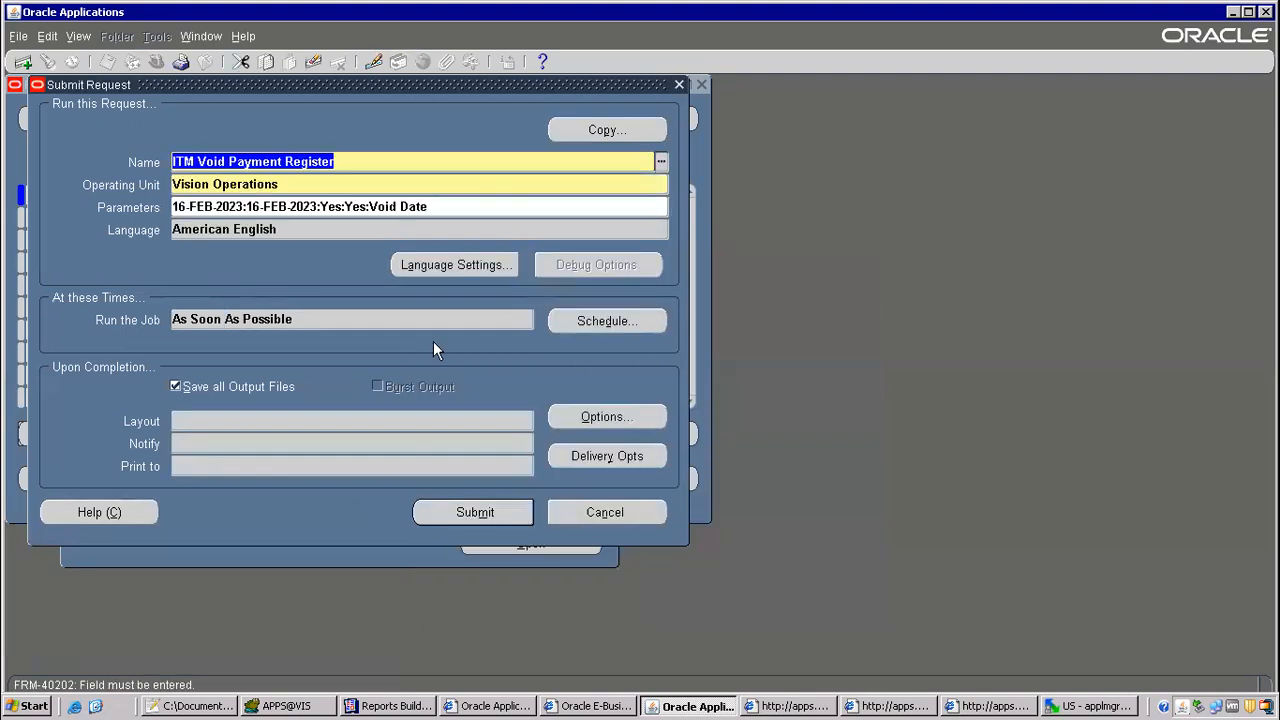
{"action": "left_click", "coordinate": [474, 512]}
{"action": "left_click", "coordinate": [688, 427]}
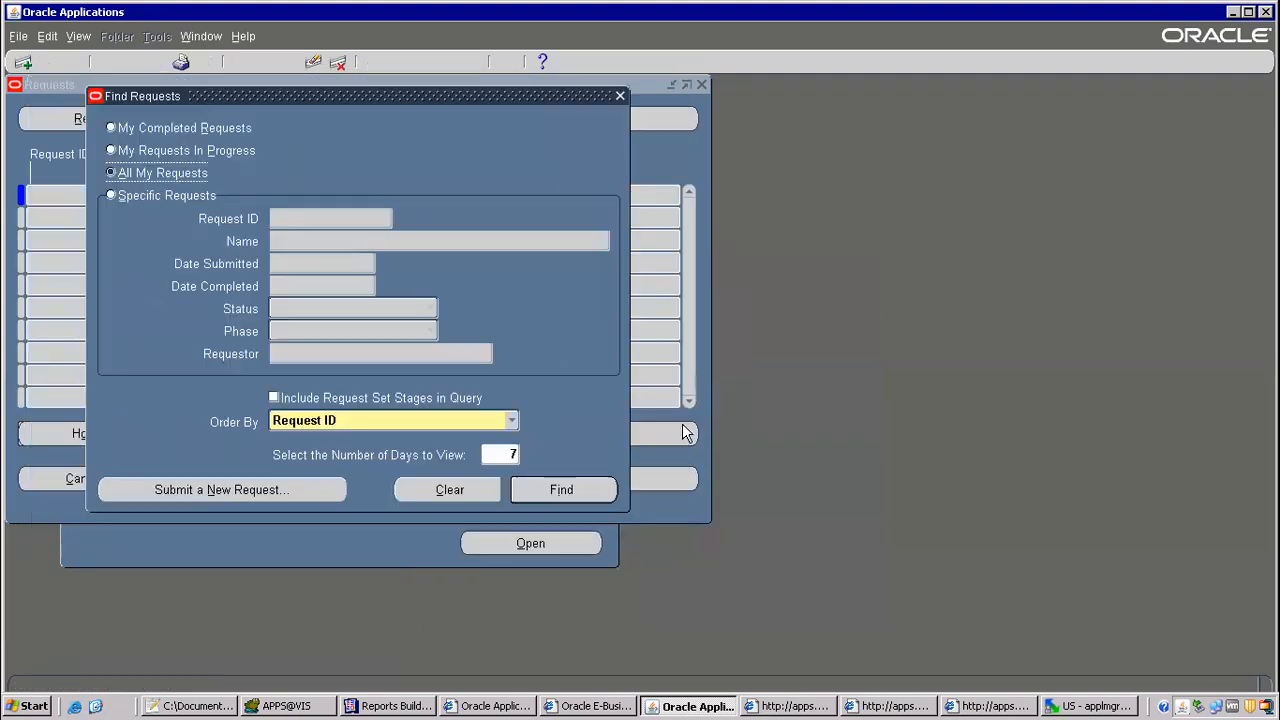
Step: List all own requests and refresh the list until the new ITM Void Payment Register request completes
{"action": "left_click", "coordinate": [544, 490]}
{"action": "left_click", "coordinate": [139, 118]}
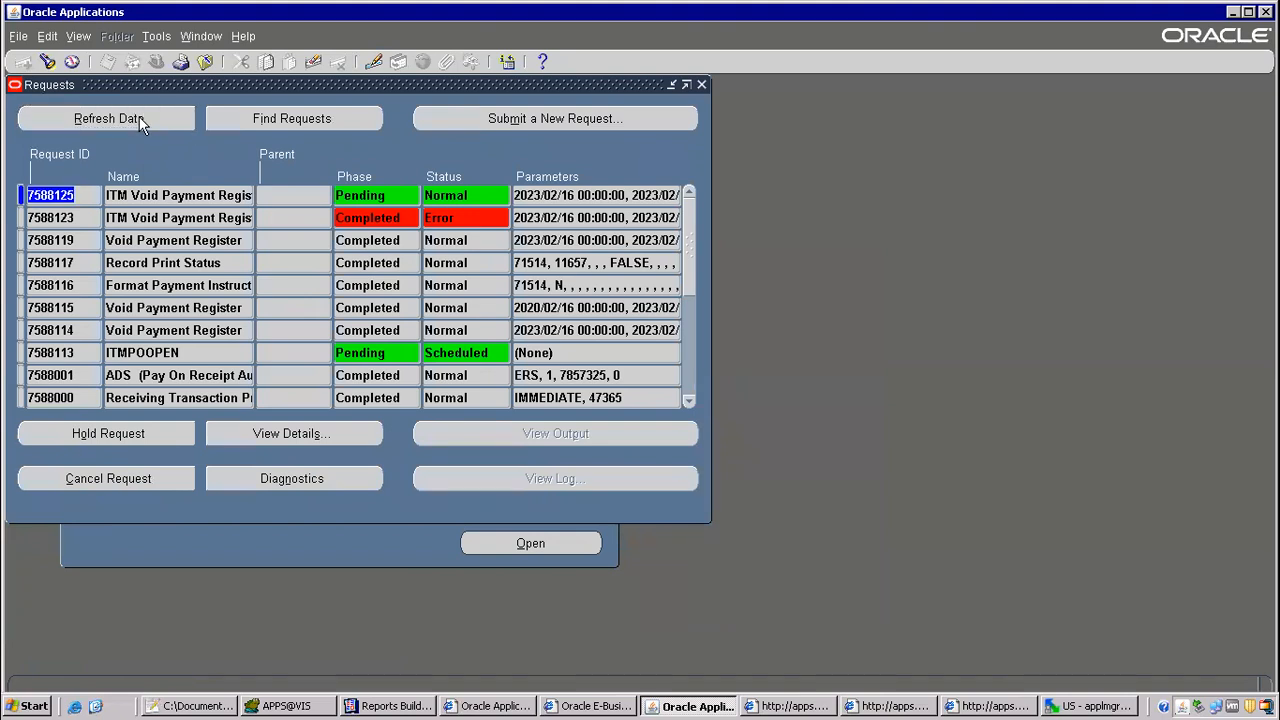
{"action": "left_click", "coordinate": [139, 116]}
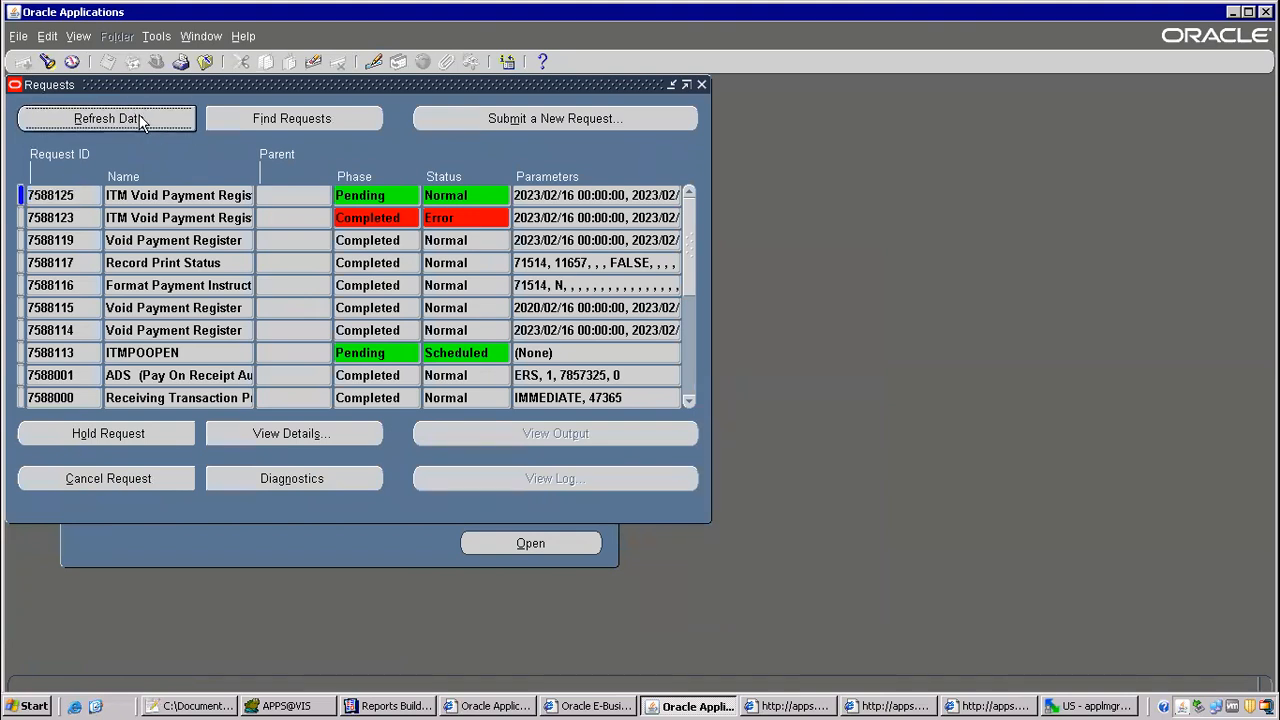
{"action": "left_click", "coordinate": [144, 118]}
{"action": "left_click", "coordinate": [139, 120]}
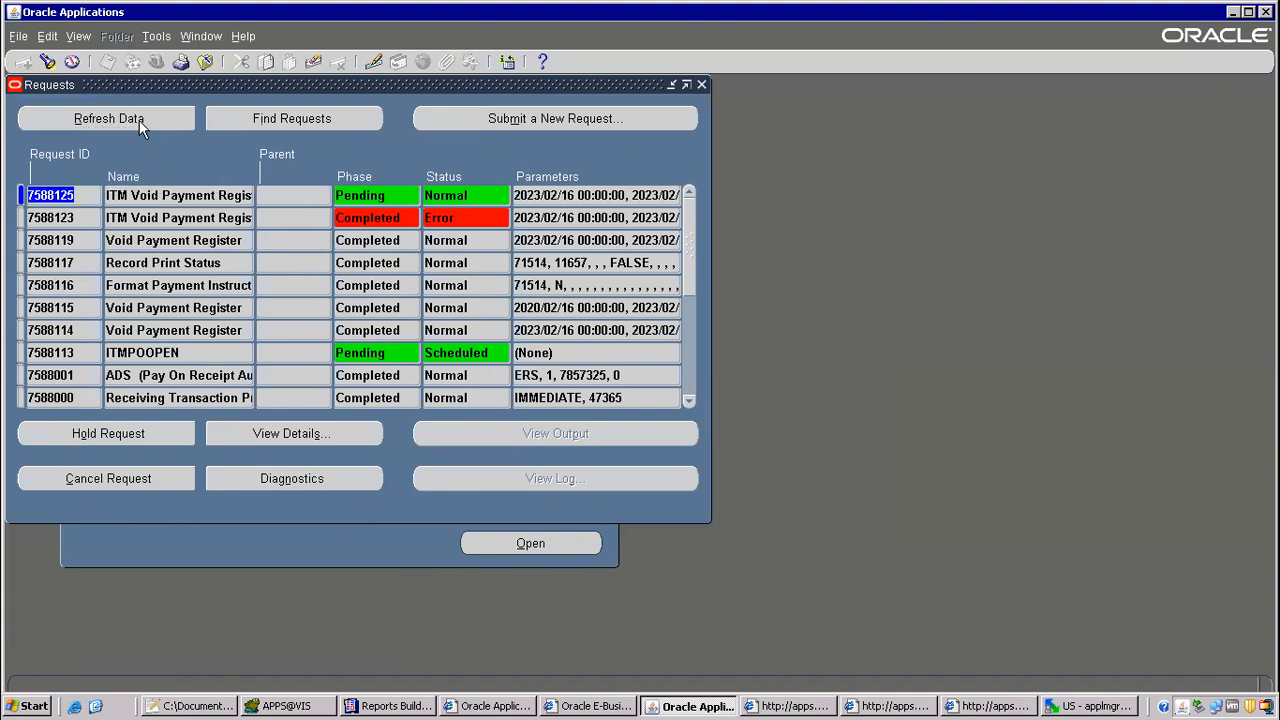
{"action": "left_click", "coordinate": [136, 117]}
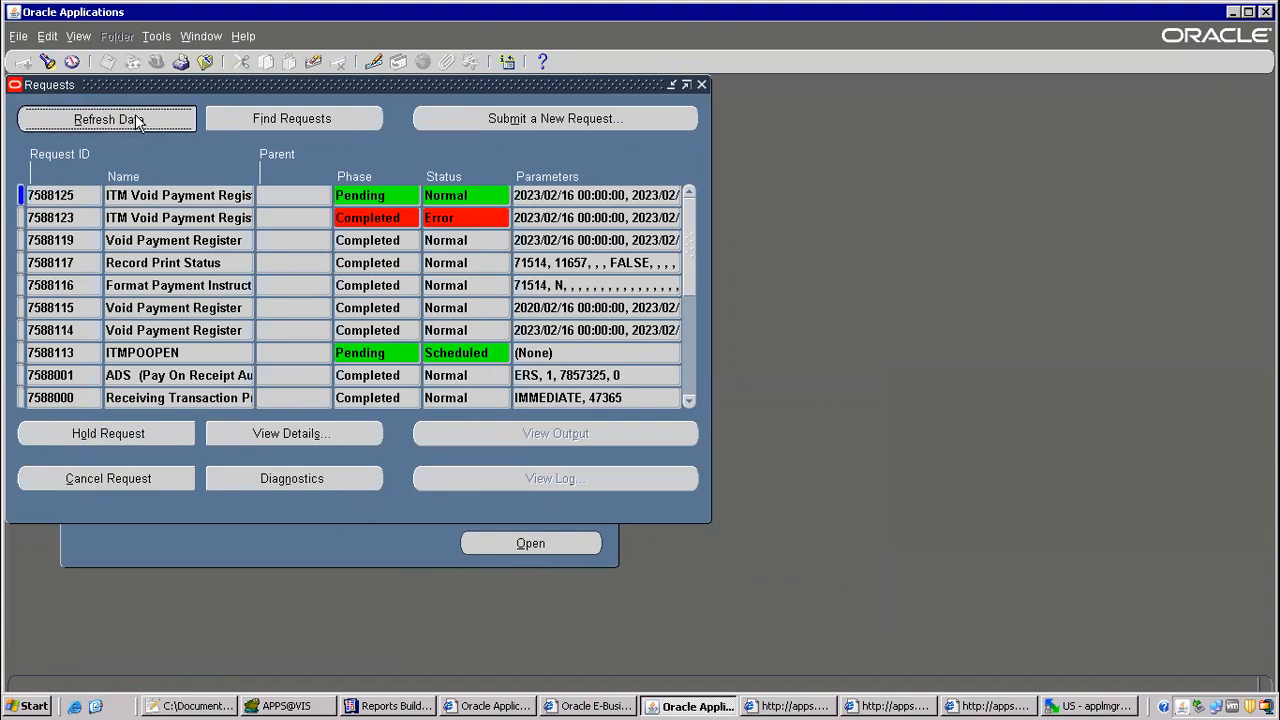
{"action": "left_click", "coordinate": [112, 120]}
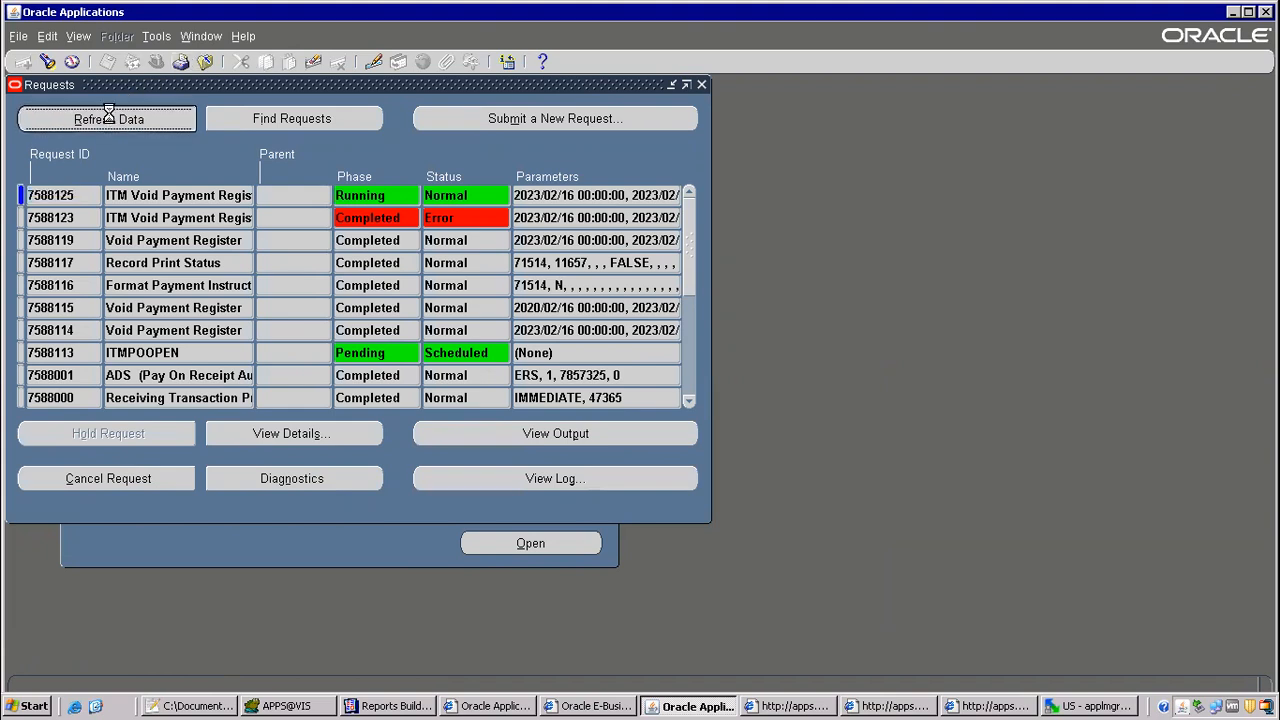
{"action": "left_click", "coordinate": [148, 123]}
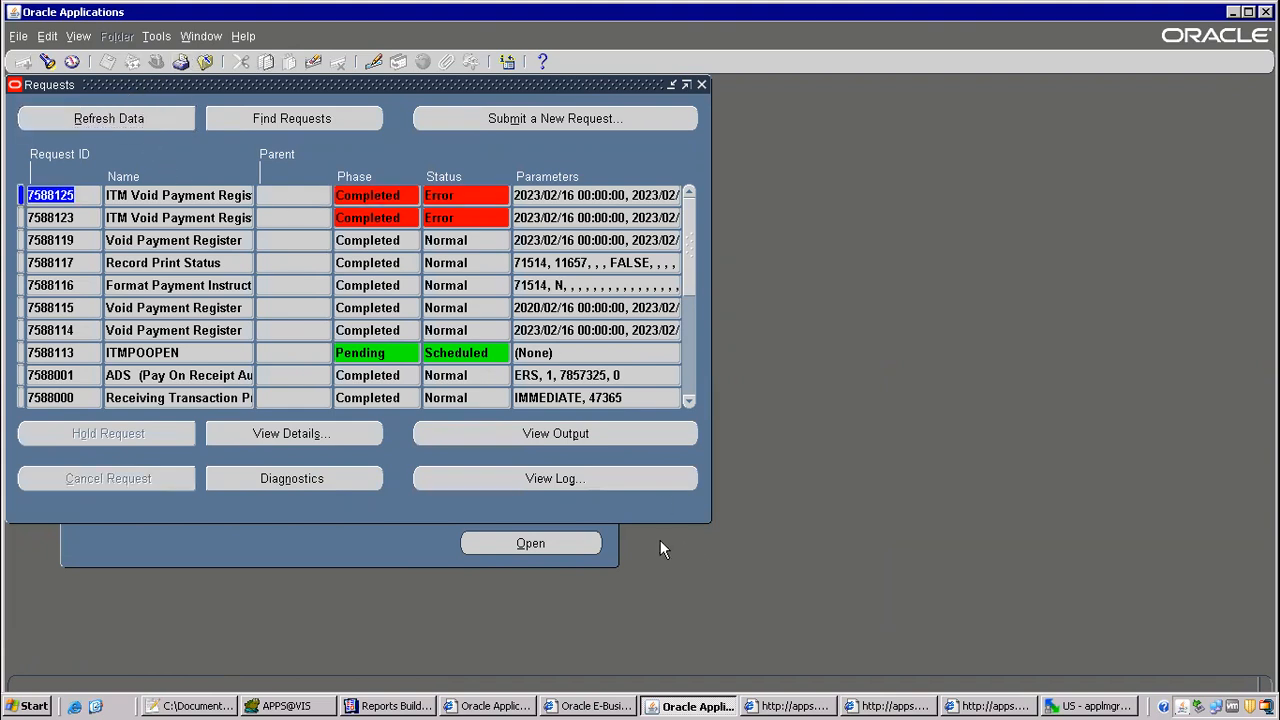
Step: Open the newest ITM Void Payment Register request's log, examine its PL/SQL error lines, and minimize the log window
{"action": "left_click", "coordinate": [628, 474]}
{"action": "scroll", "coordinate": [749, 236], "scroll_direction": "down", "scroll_amount": 15}
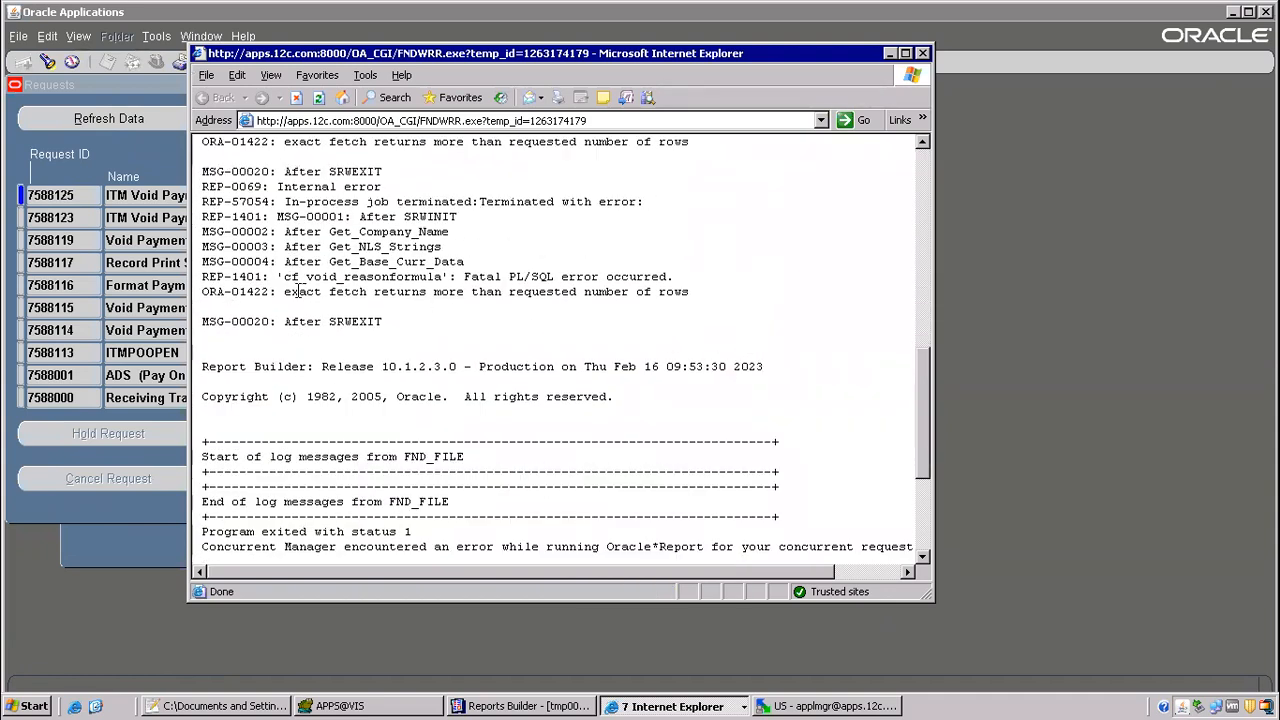
{"action": "left_click_drag", "start_coordinate": [304, 291], "coordinate": [496, 300]}
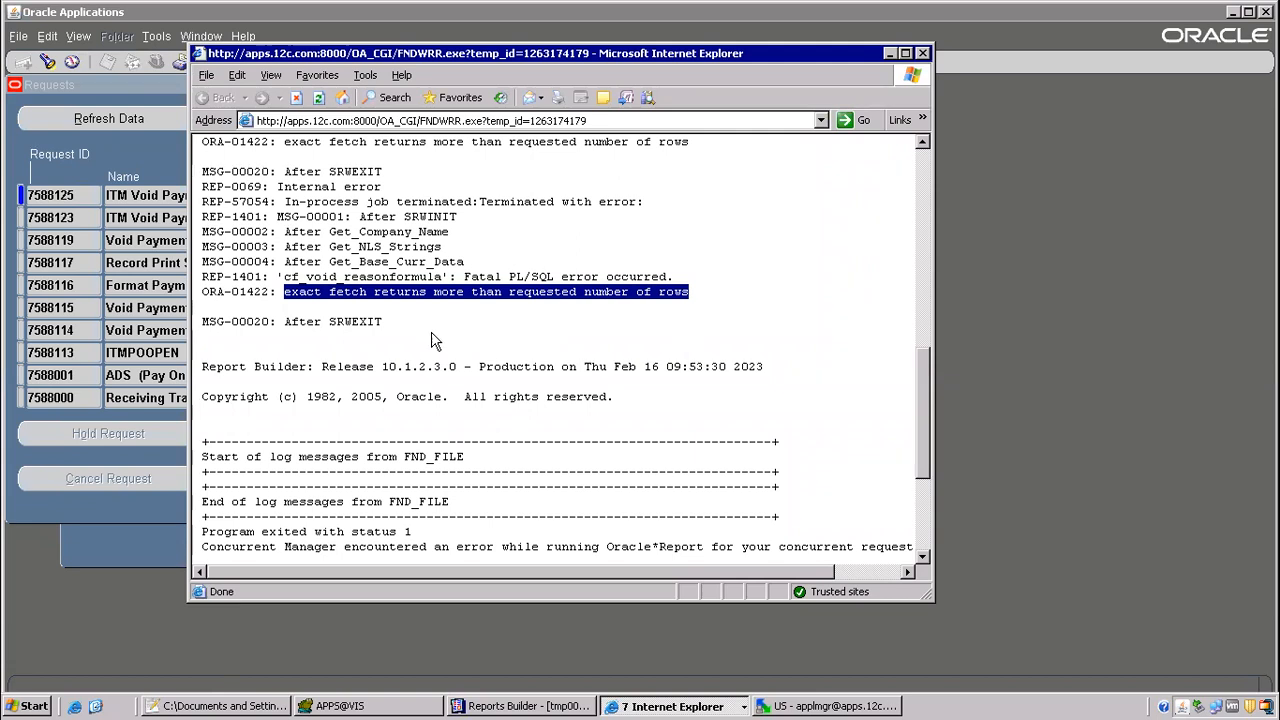
{"action": "left_click", "coordinate": [306, 308]}
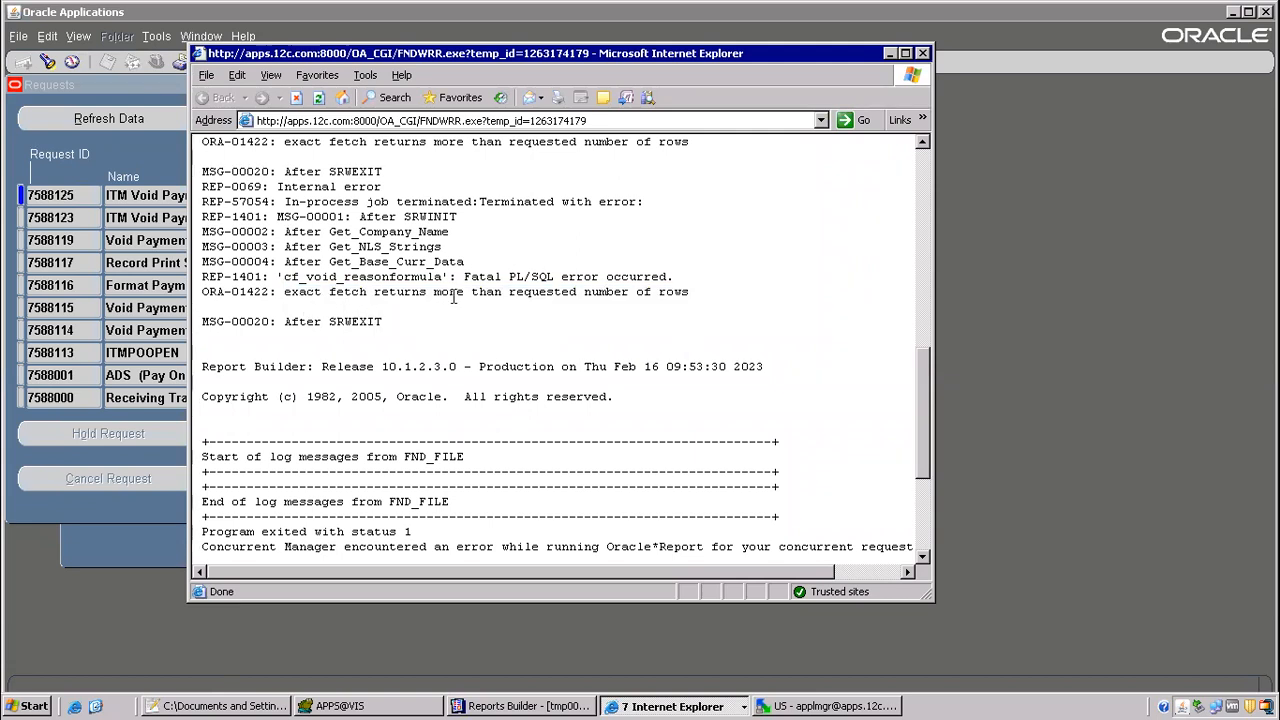
{"action": "left_click_drag", "start_coordinate": [284, 291], "coordinate": [723, 307]}
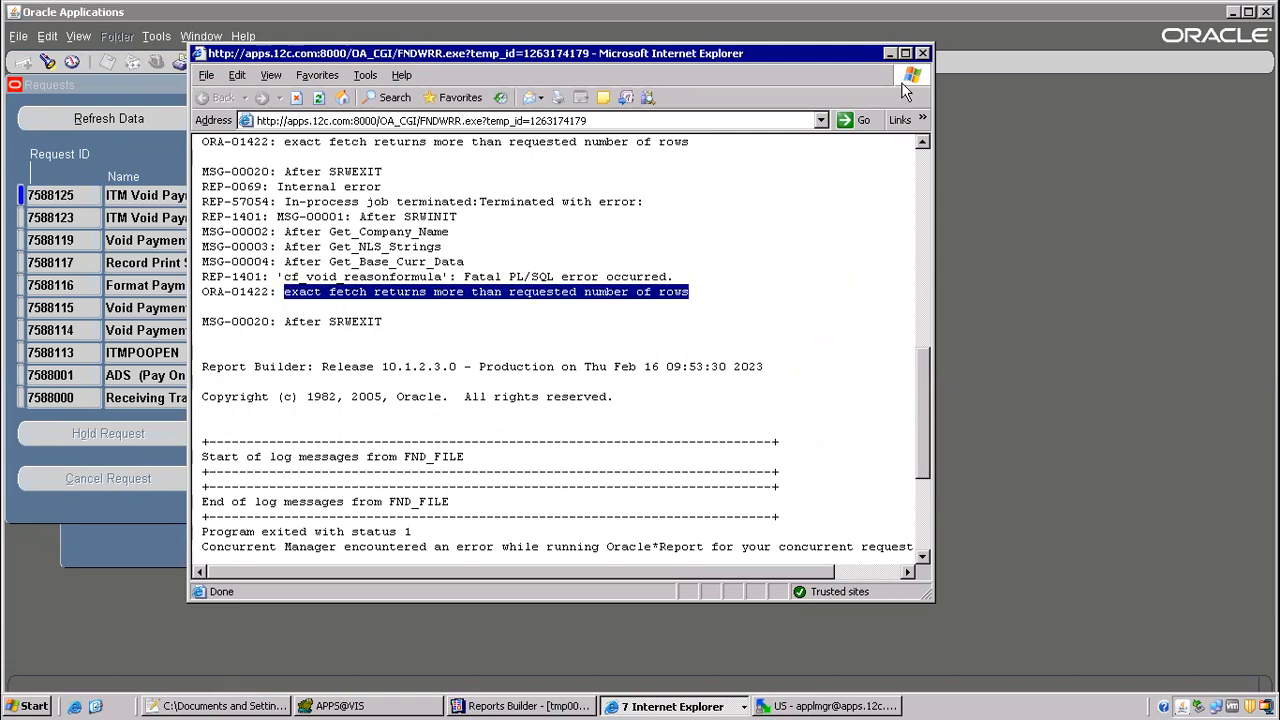
{"action": "left_click", "coordinate": [906, 54]}
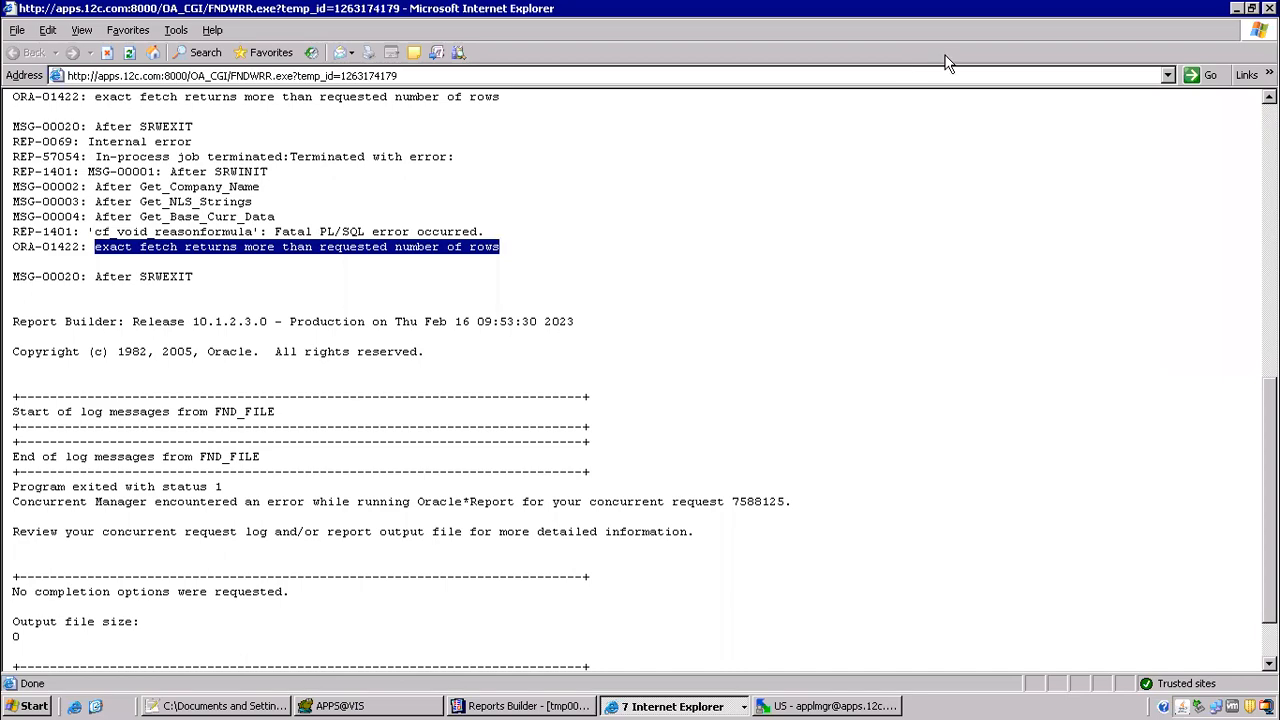
{"action": "left_click", "coordinate": [1236, 9]}
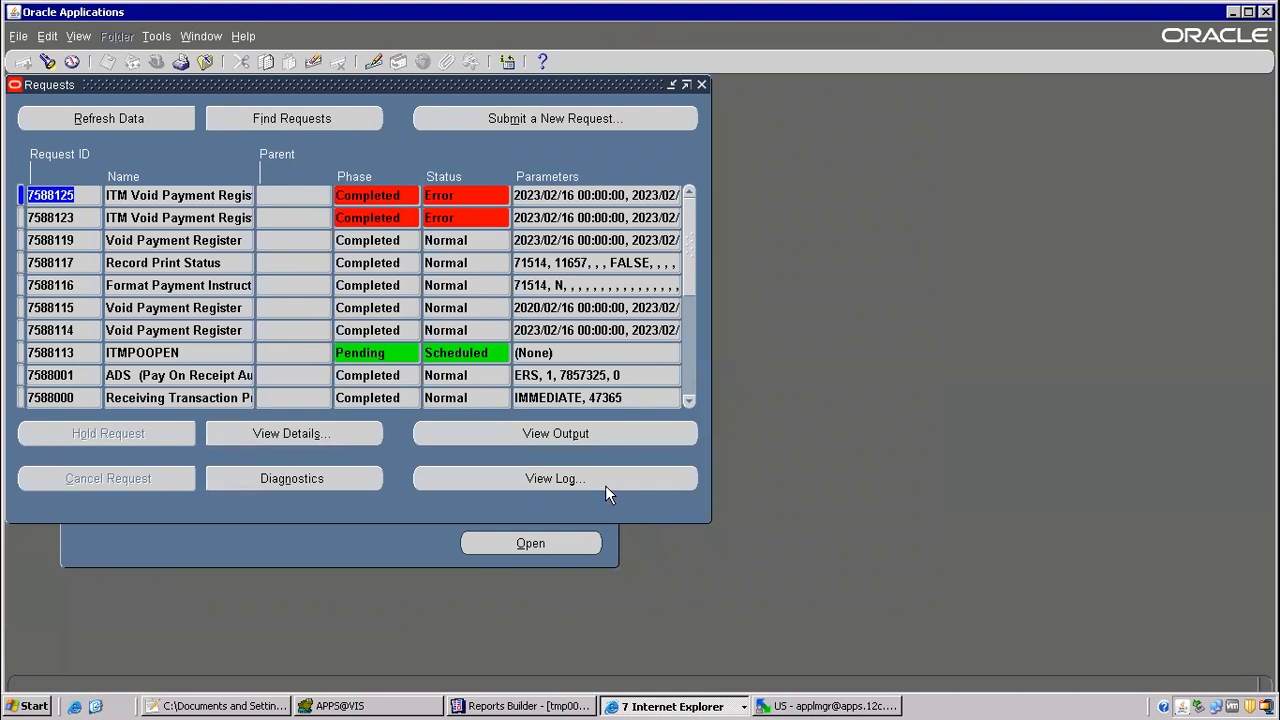
Step: View the log of the earlier failed ITM Void Payment Register request, and reopen the newest one's log to compare errors
{"action": "left_click", "coordinate": [362, 217]}
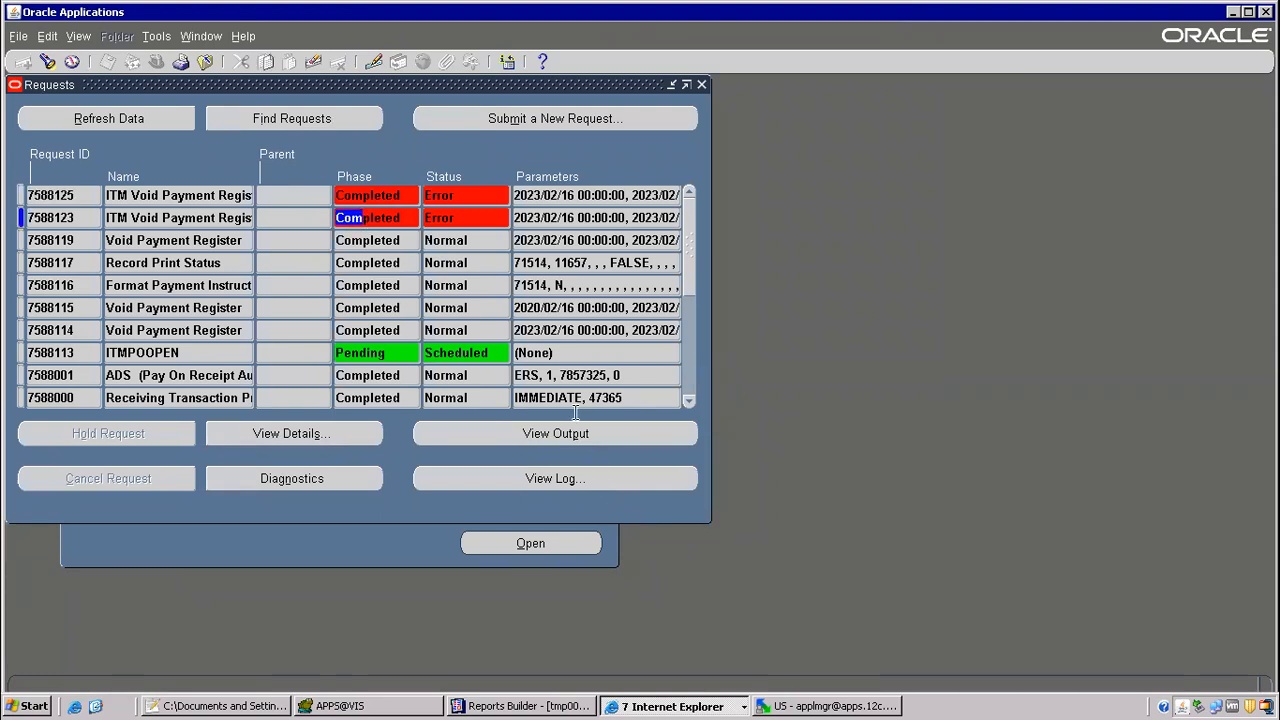
{"action": "left_click", "coordinate": [579, 468]}
{"action": "scroll", "coordinate": [414, 372], "scroll_direction": "down", "scroll_amount": 6}
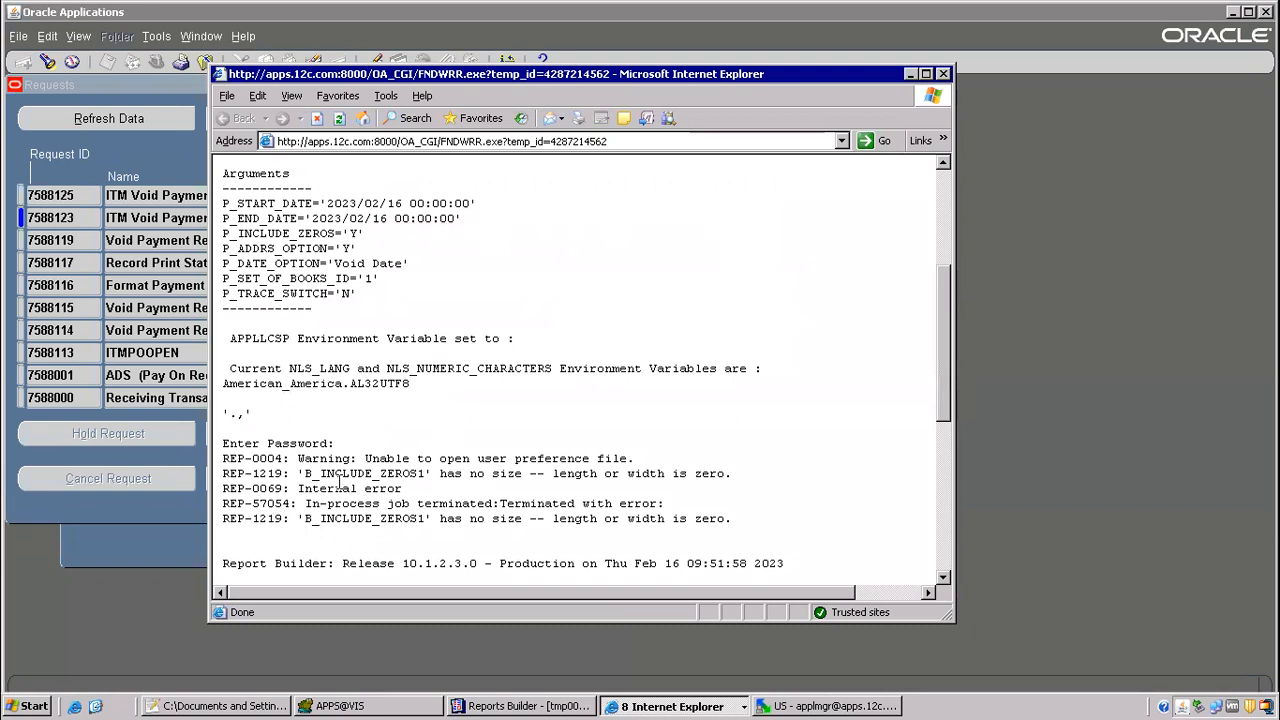
{"action": "scroll", "coordinate": [340, 485], "scroll_direction": "down", "scroll_amount": 3}
{"action": "left_click", "coordinate": [170, 195]}
{"action": "left_click", "coordinate": [538, 470]}
{"action": "scroll", "coordinate": [626, 330], "scroll_direction": "down", "scroll_amount": 8}
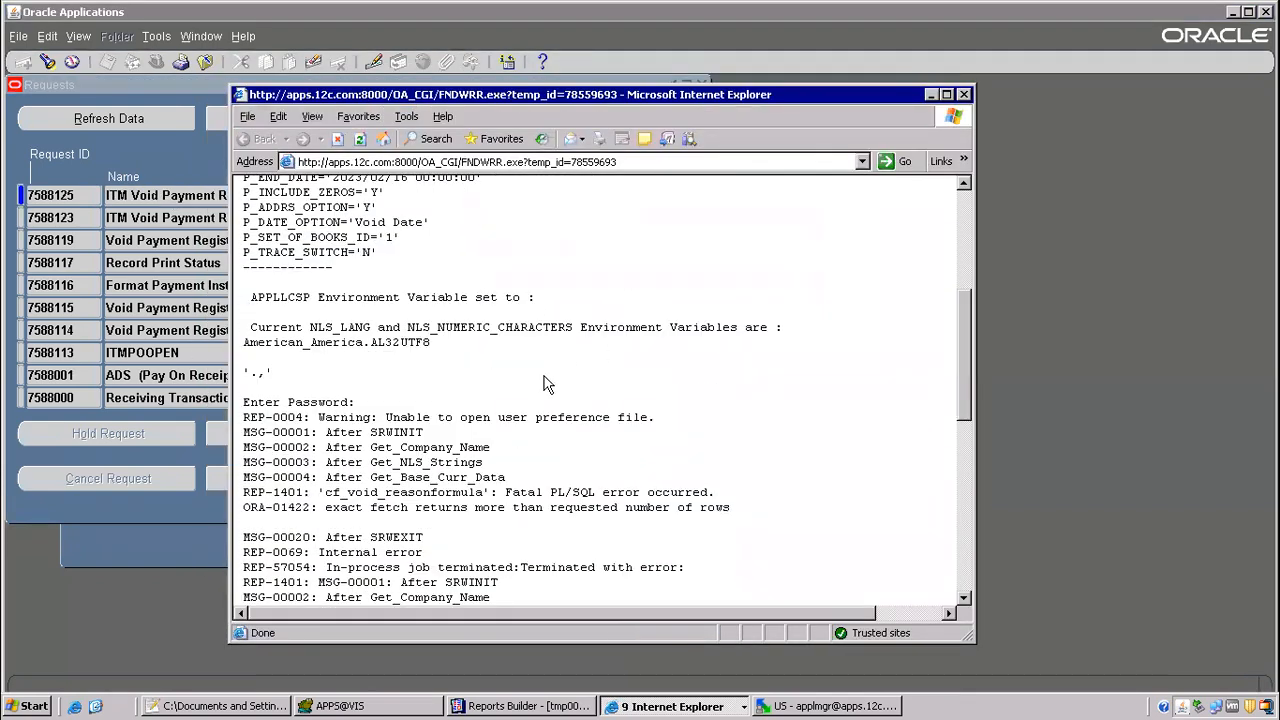
{"action": "scroll", "coordinate": [547, 385], "scroll_direction": "down", "scroll_amount": 3}
{"action": "left_click_drag", "start_coordinate": [264, 379], "coordinate": [746, 384]}
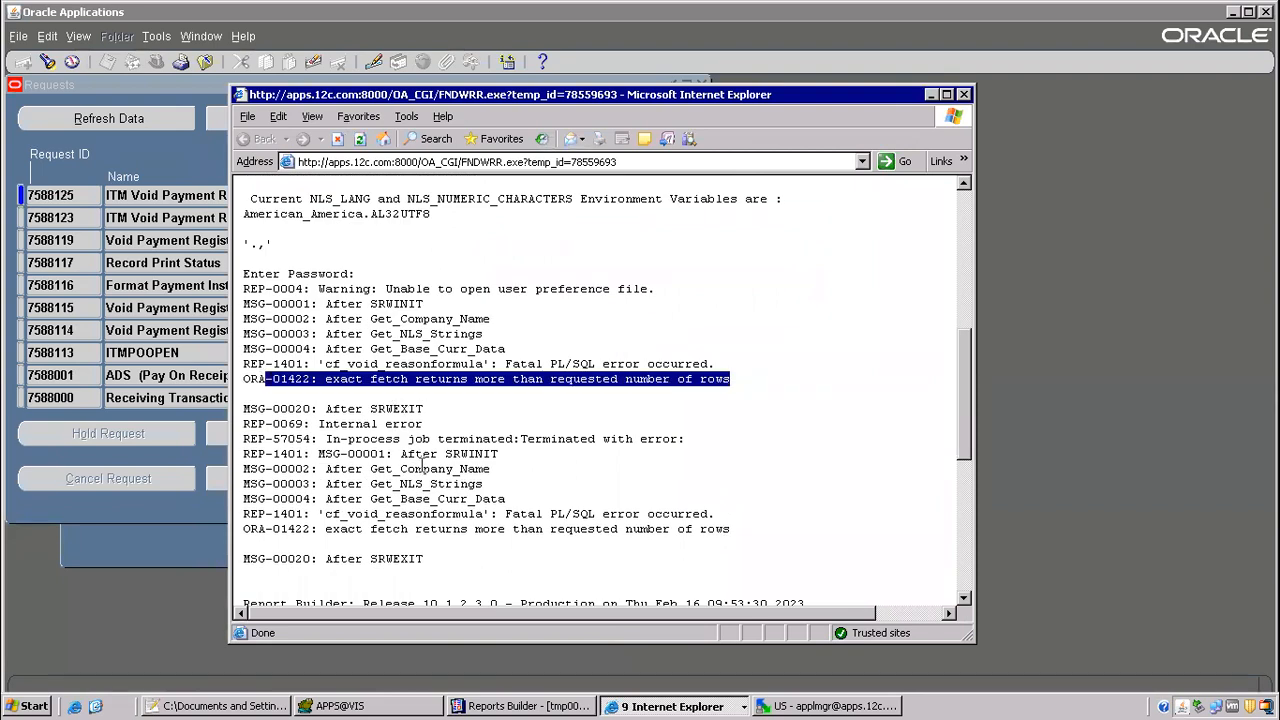
Step: Reopen the earlier failed request's log, highlight the B_INCLUDE_ZEROS1 size error, and close the log window
{"action": "left_click", "coordinate": [144, 222]}
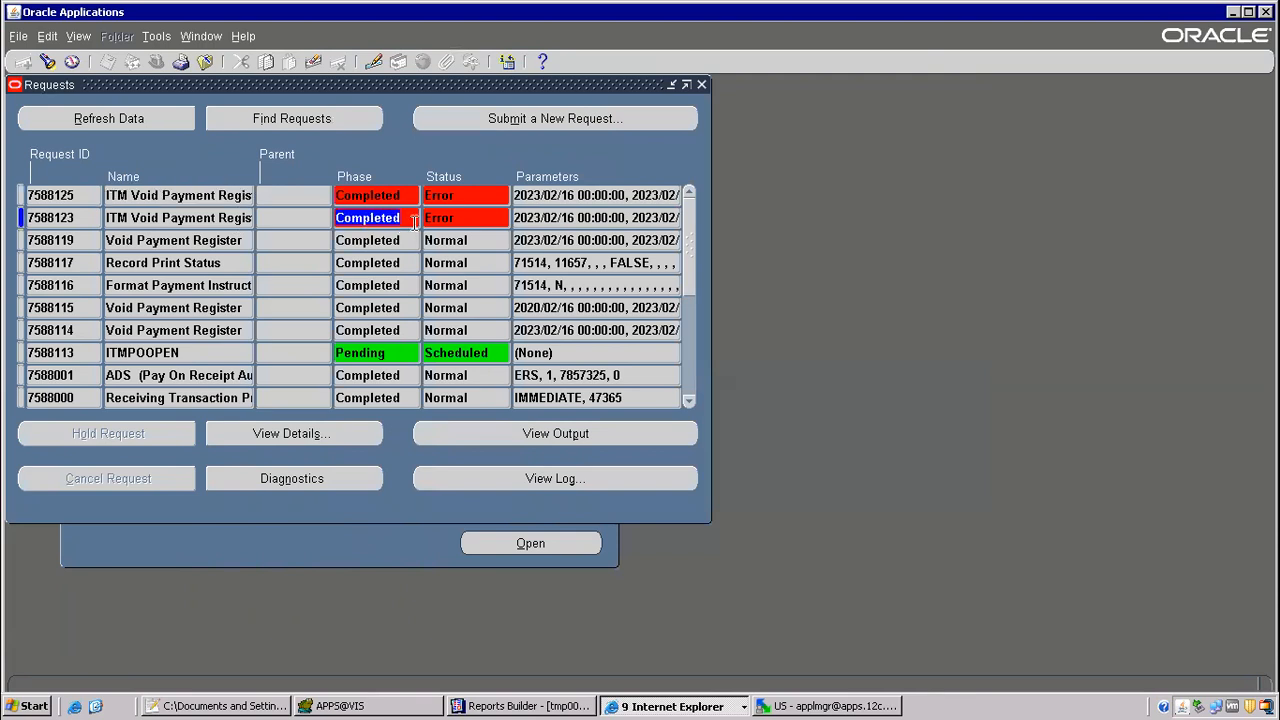
{"action": "left_click", "coordinate": [556, 470]}
{"action": "scroll", "coordinate": [501, 490], "scroll_direction": "down", "scroll_amount": 9}
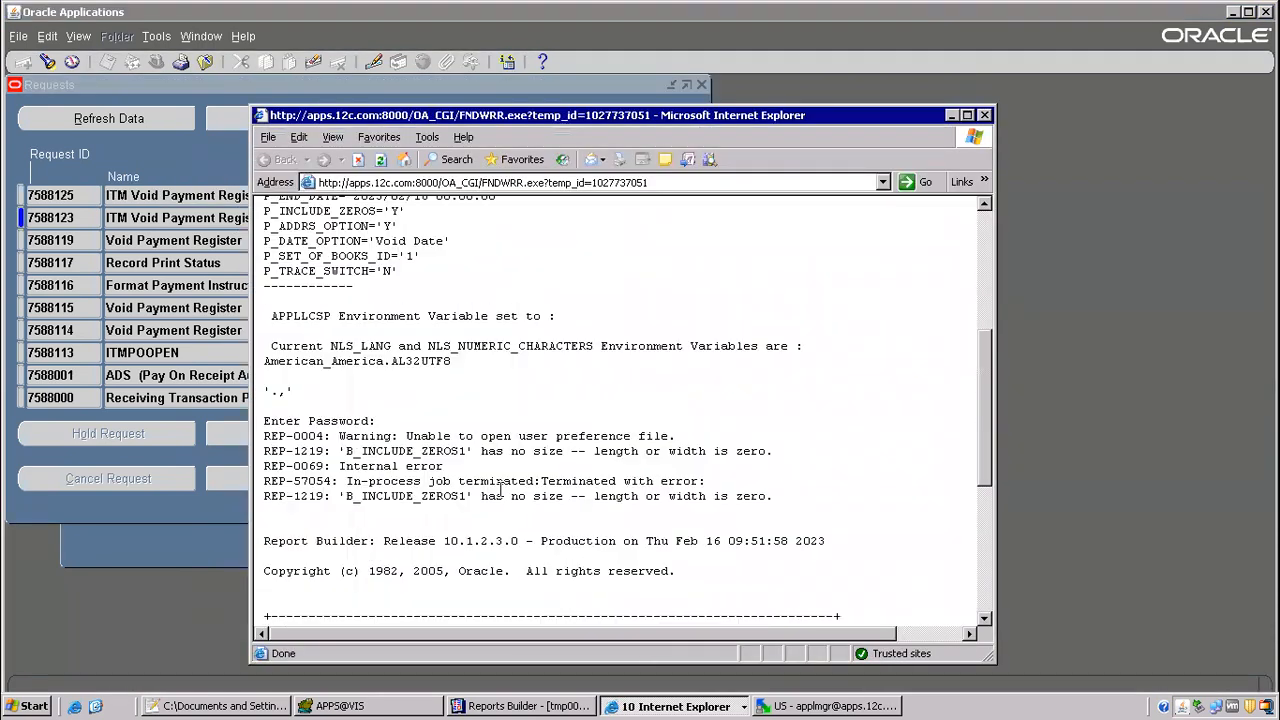
{"action": "left_click_drag", "start_coordinate": [473, 451], "coordinate": [779, 461]}
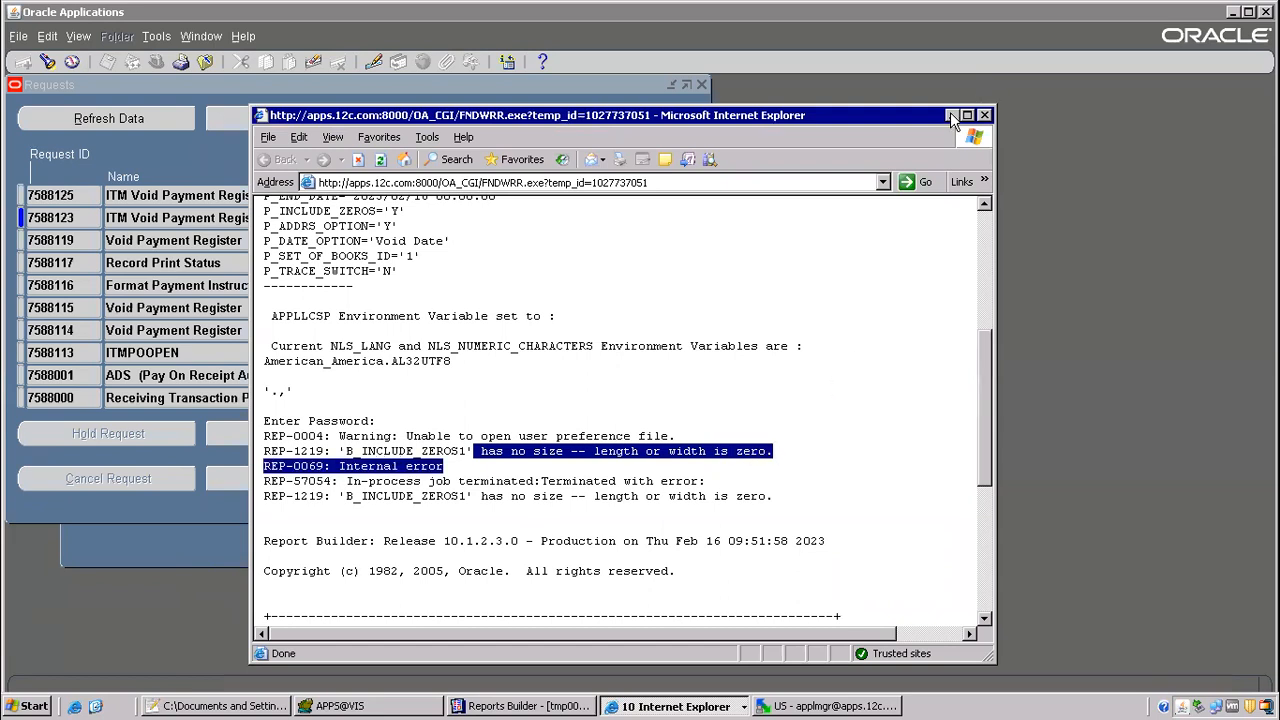
{"action": "left_click", "coordinate": [984, 115]}
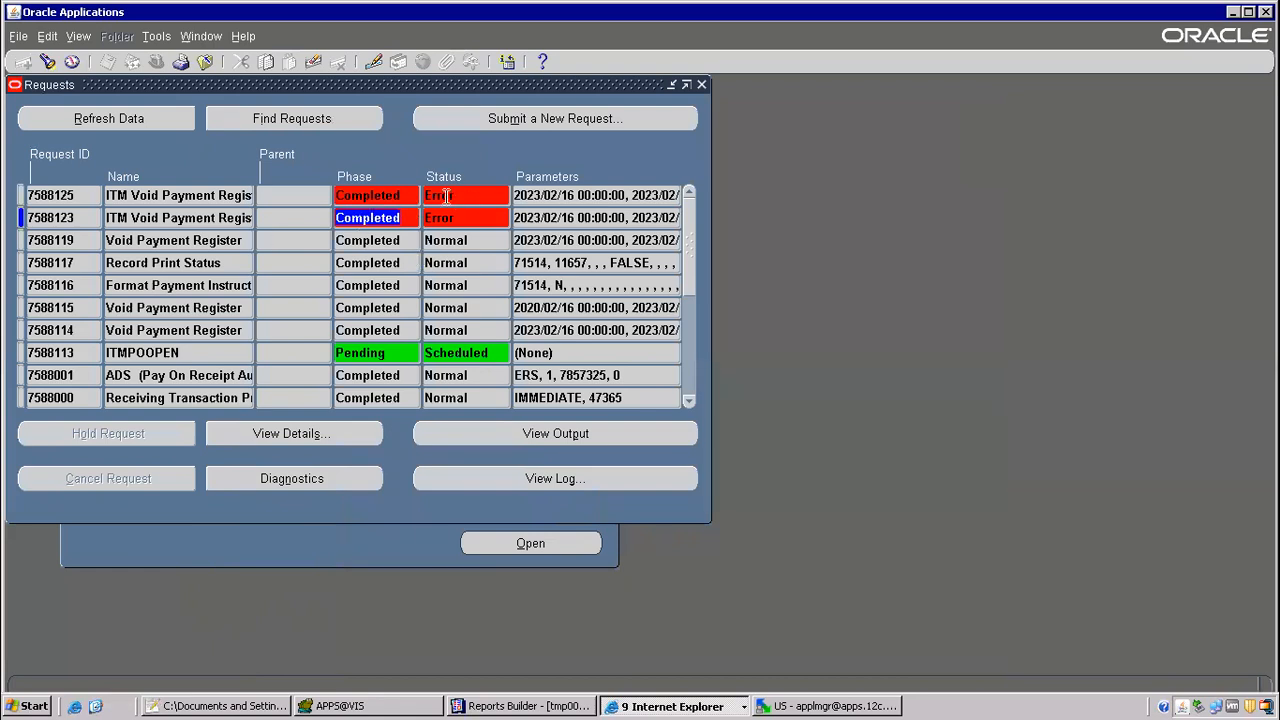
Step: Switch to Toad and add the logic notes "count=1" and "return l_reason" below the HOLD_REASON query
{"action": "left_click", "coordinate": [538, 196]}
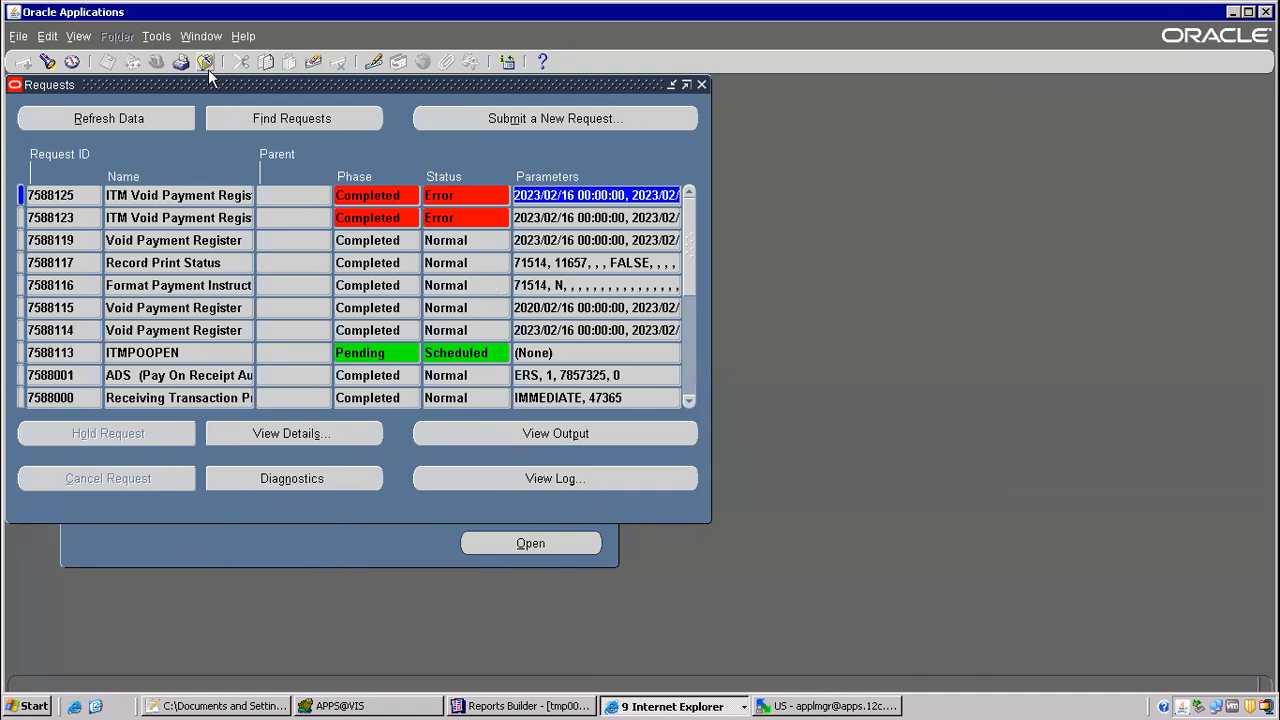
{"action": "left_click", "coordinate": [386, 706]}
{"action": "scroll", "coordinate": [298, 282], "scroll_direction": "up", "scroll_amount": 1}
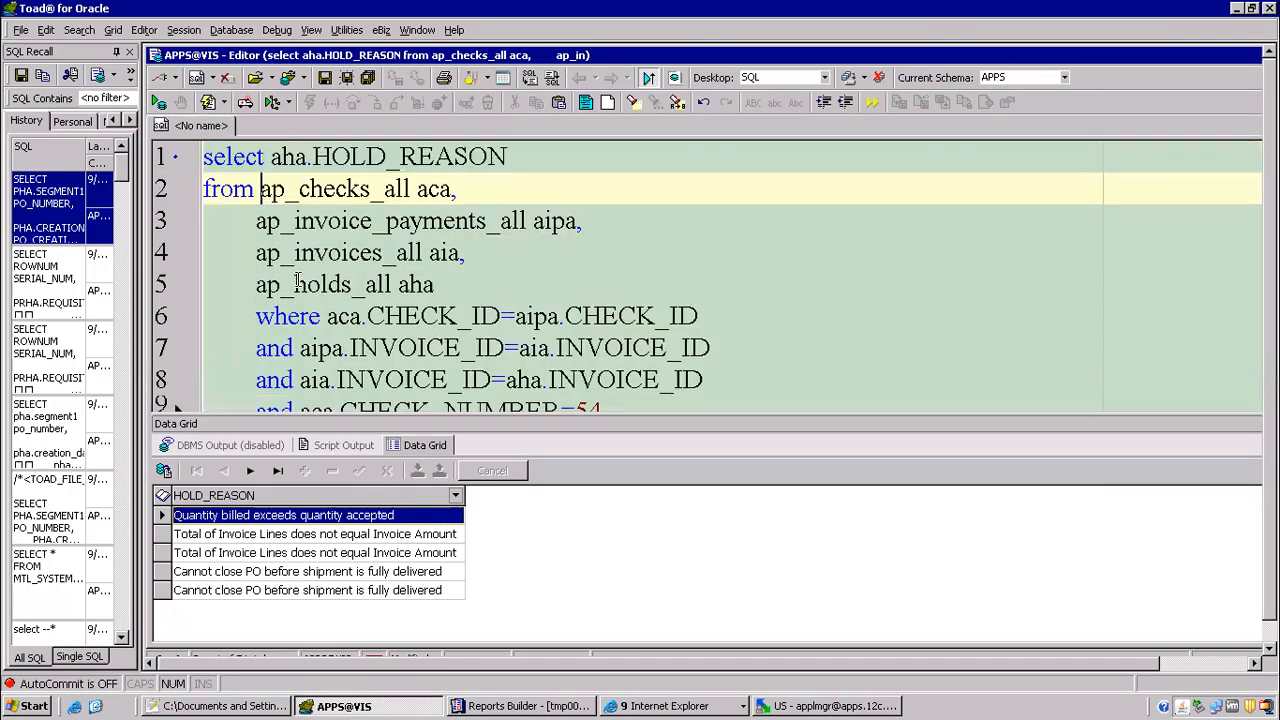
{"action": "left_click", "coordinate": [265, 157]}
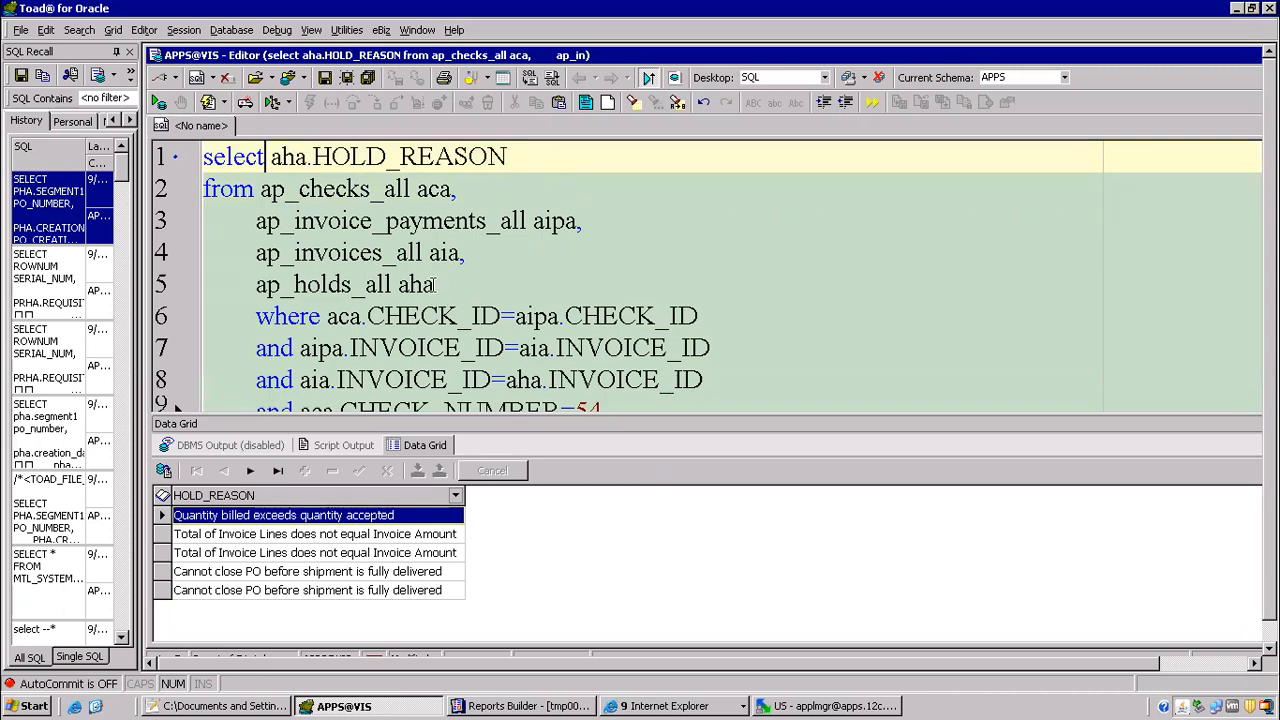
{"action": "key", "text": "ctrl+End"}
{"action": "key", "text": "Return"}
{"action": "key", "text": "Return"}
{"action": "type", "text": "count=1"}
{"action": "key", "text": "Return"}
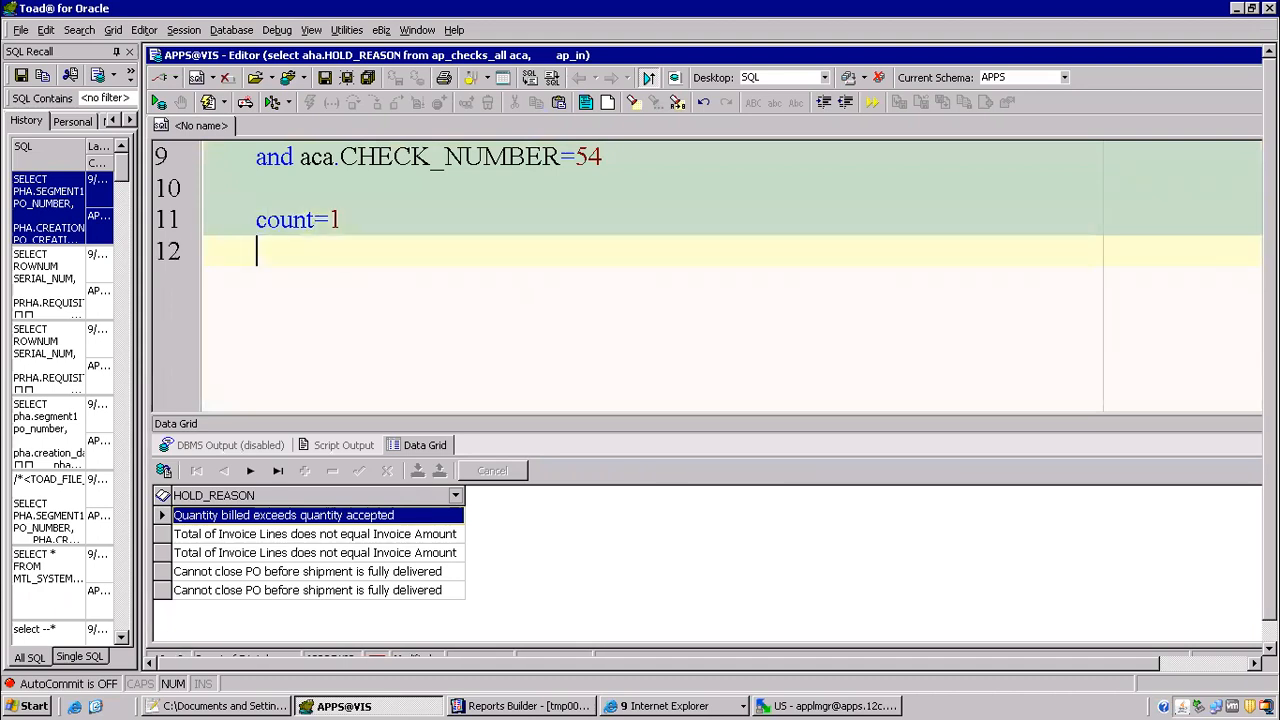
{"action": "type", "text": "return 1"}
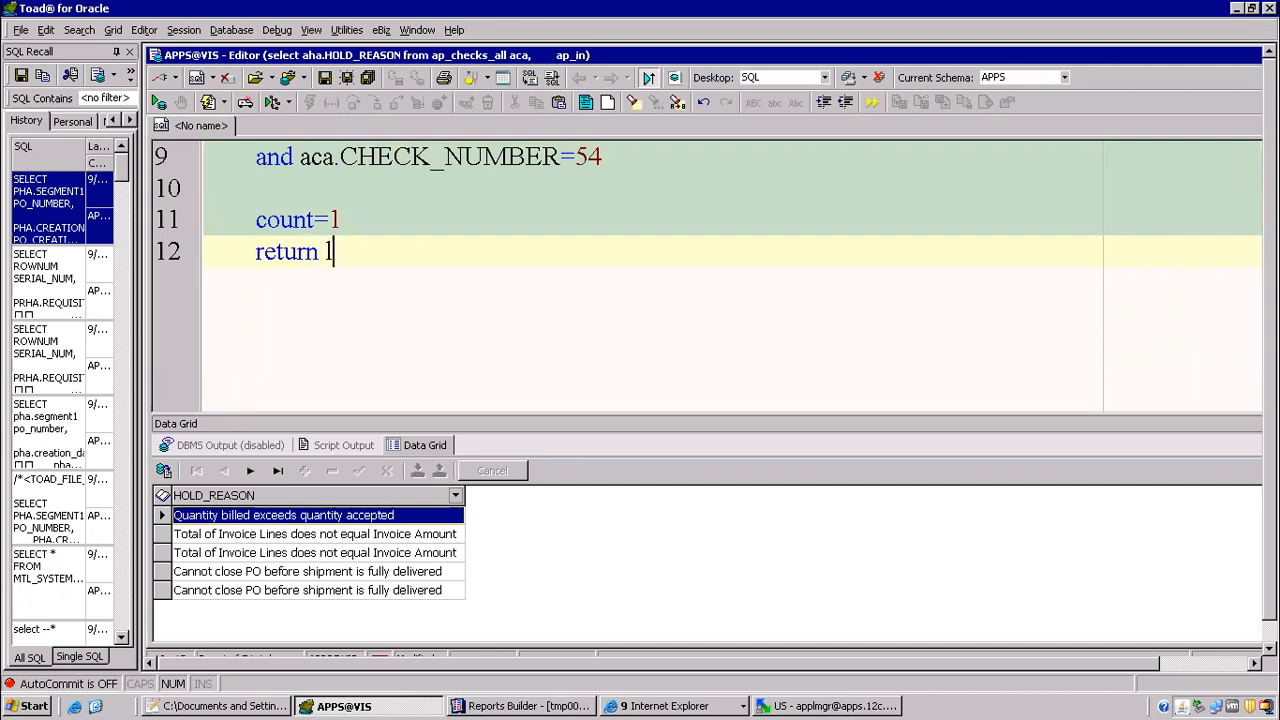
{"action": "type", "text": "_reason"}
Step: Continue the logic notes below the query with the lines "count>1", "for loop" and "concatnate"
{"action": "key", "text": "Return"}
{"action": "type", "text": "count>1"}
{"action": "key", "text": "Return"}
{"action": "key", "text": "Return"}
{"action": "type", "text": "for loop"}
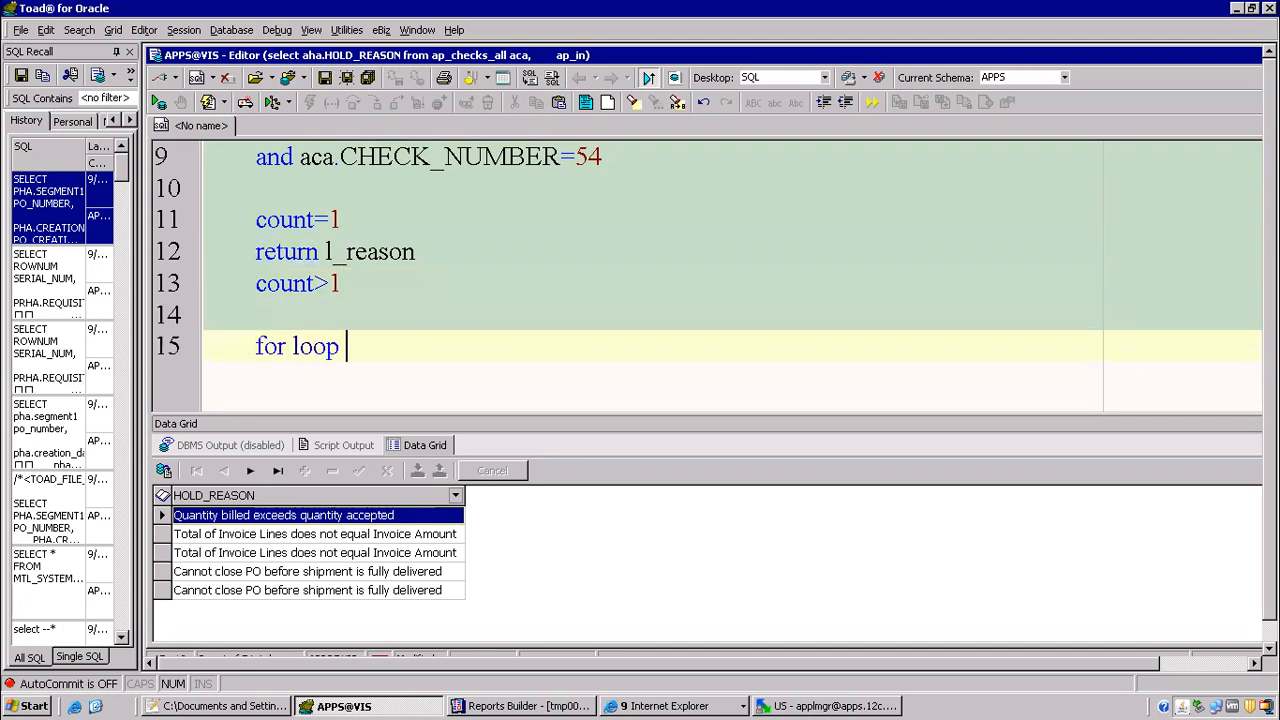
{"action": "key", "text": "Return"}
{"action": "type", "text": "concatnate"}
{"action": "key", "text": "Return"}
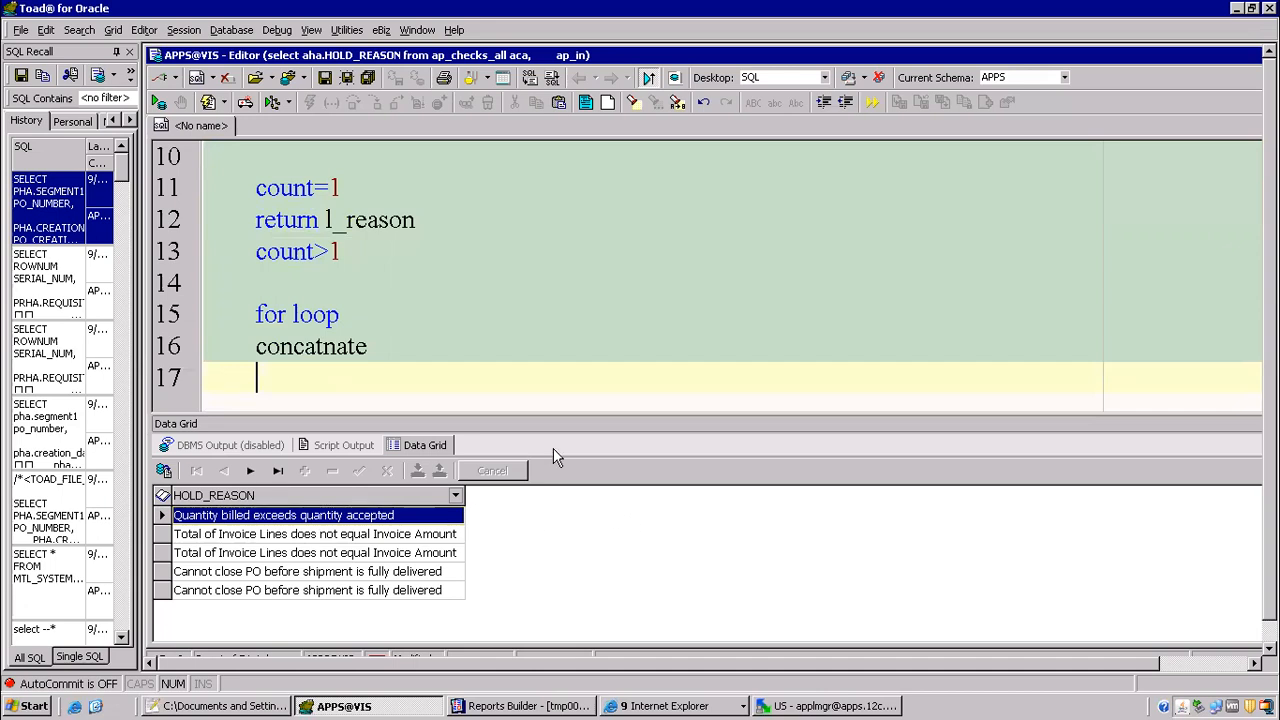
{"action": "left_click", "coordinate": [408, 308]}
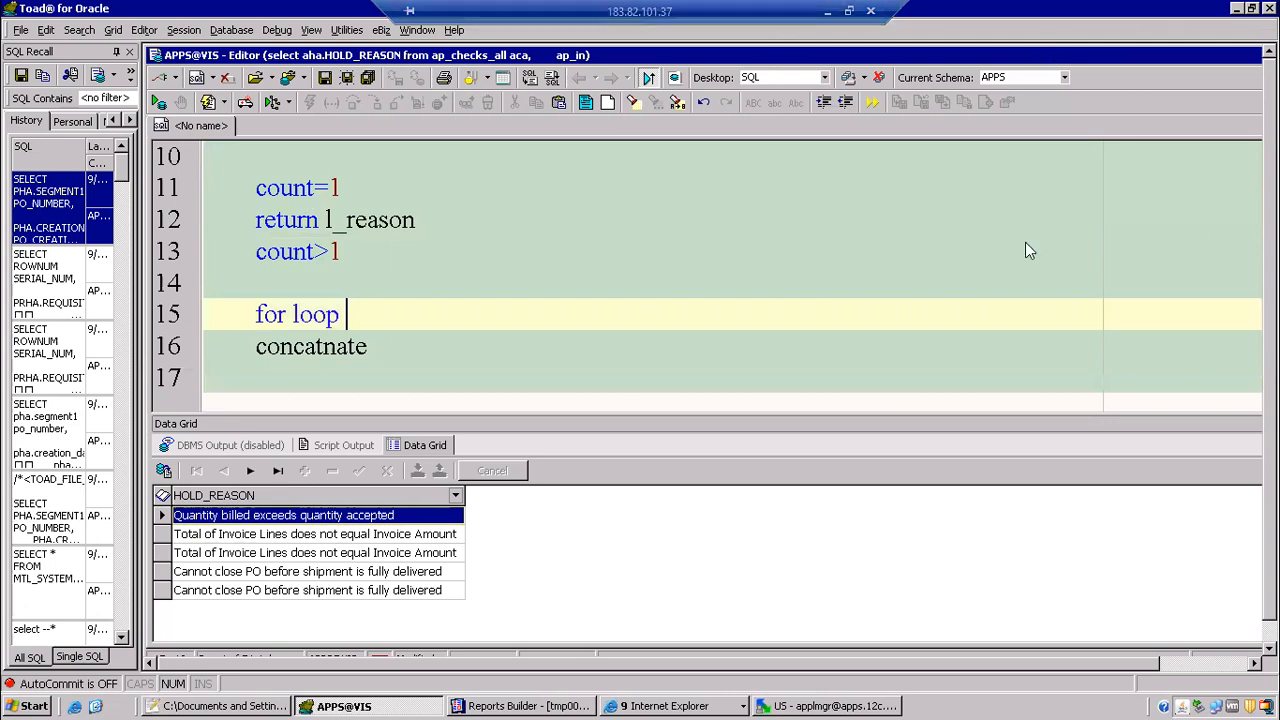
Step: Switch to Chrome and look through the open Google Drive and Gmail pages, ending on the My Drive page
{"action": "left_click", "coordinate": [828, 11]}
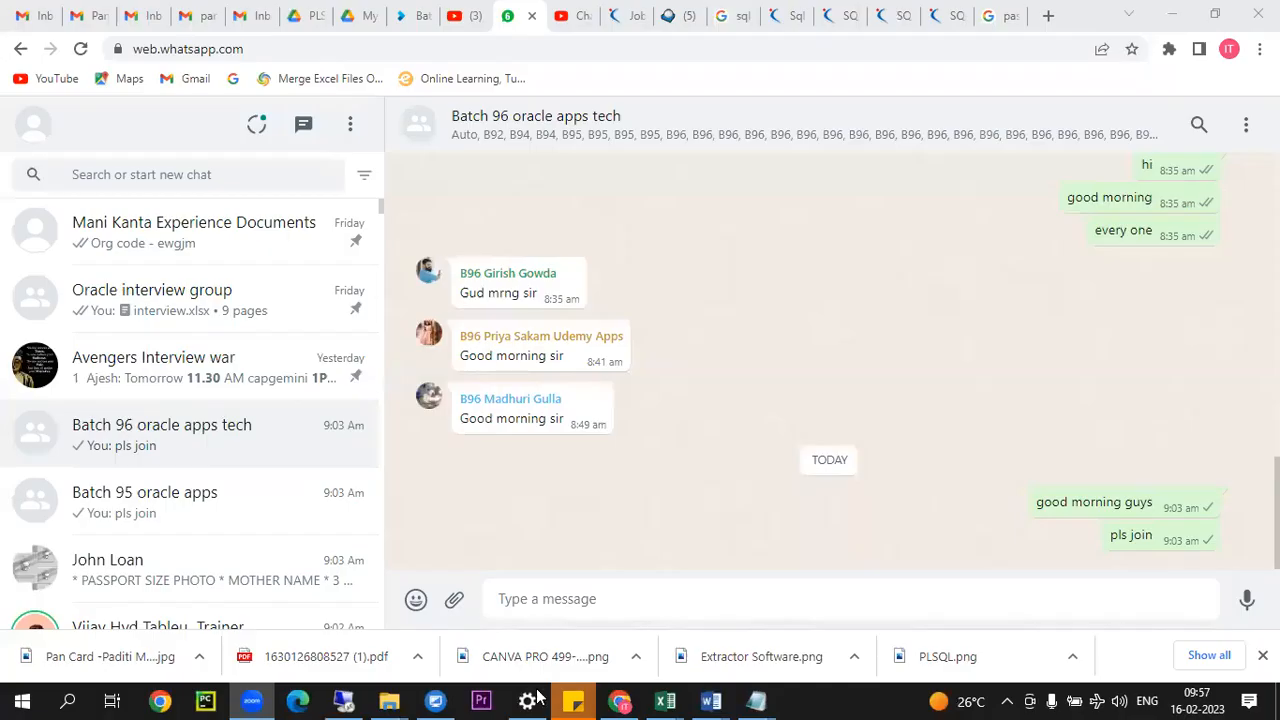
{"action": "left_click", "coordinate": [620, 699]}
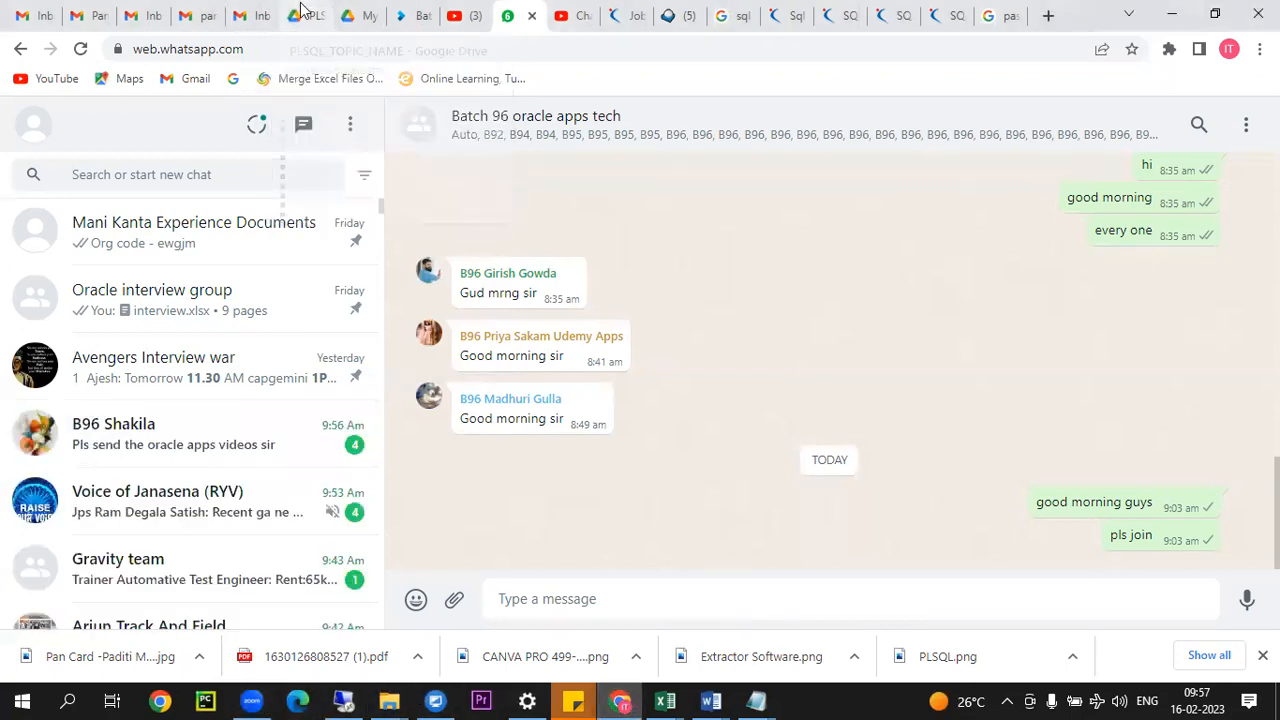
{"action": "left_click", "coordinate": [300, 13]}
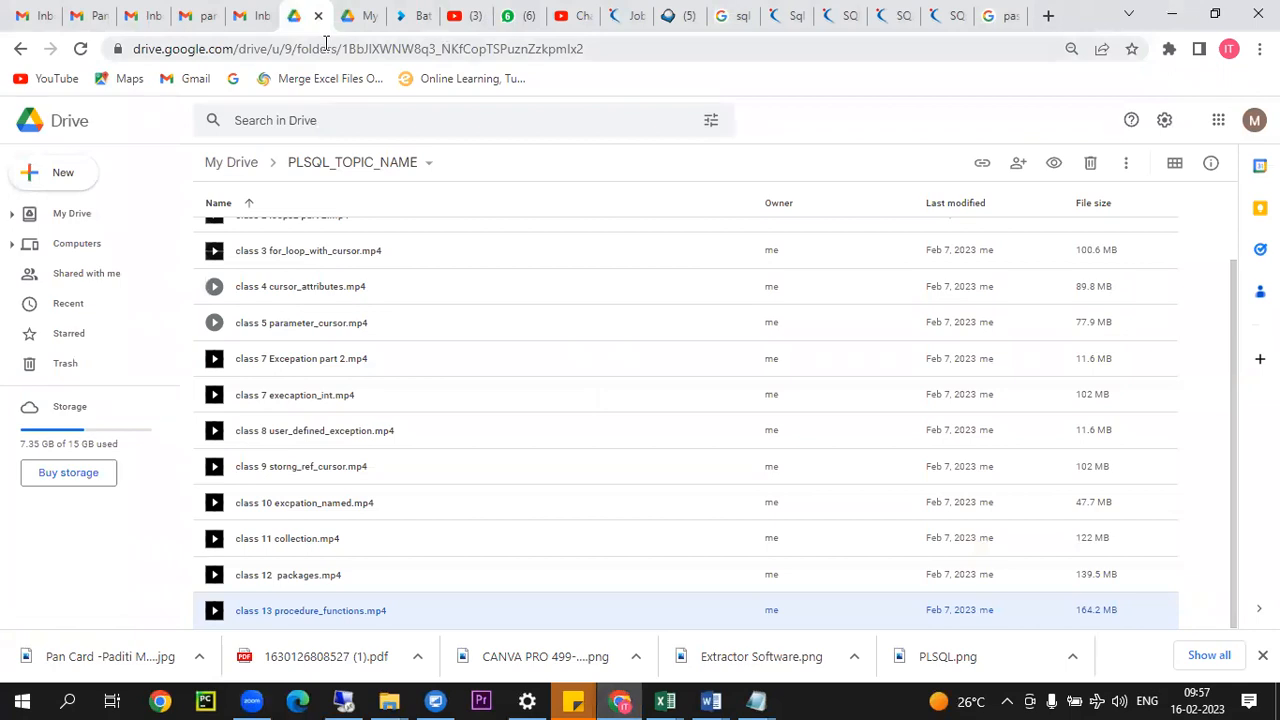
{"action": "left_click", "coordinate": [248, 14]}
{"action": "left_click", "coordinate": [352, 15]}
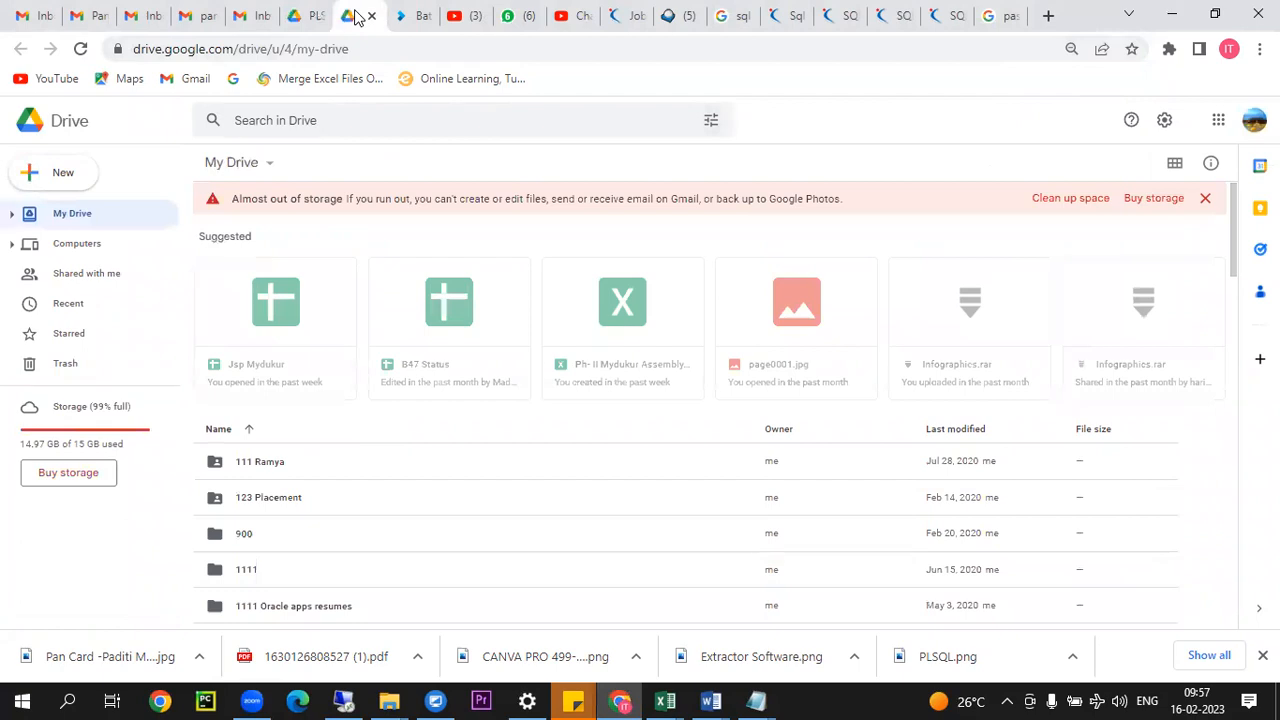
Step: Return to Toad and select the second "Total of Invoice Lines does not equal Invoice Amount" row in the HOLD_REASON results
{"action": "left_click", "coordinate": [355, 699]}
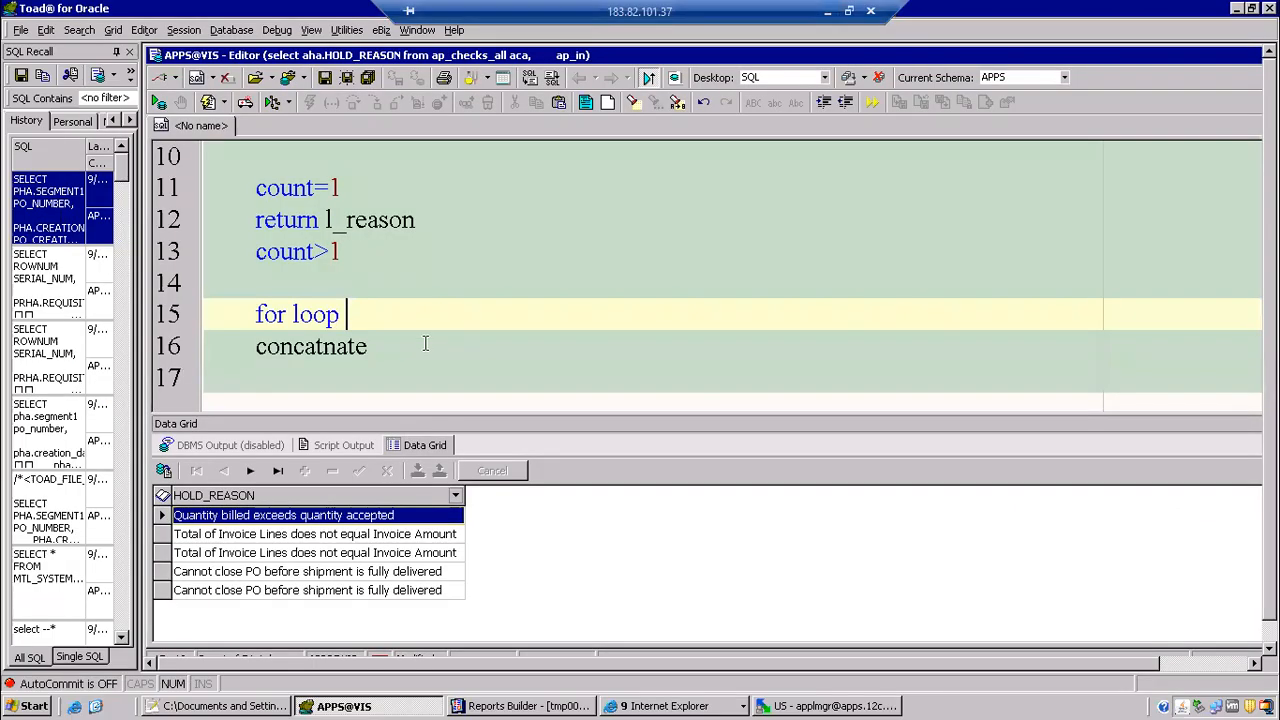
{"action": "left_click", "coordinate": [348, 552]}
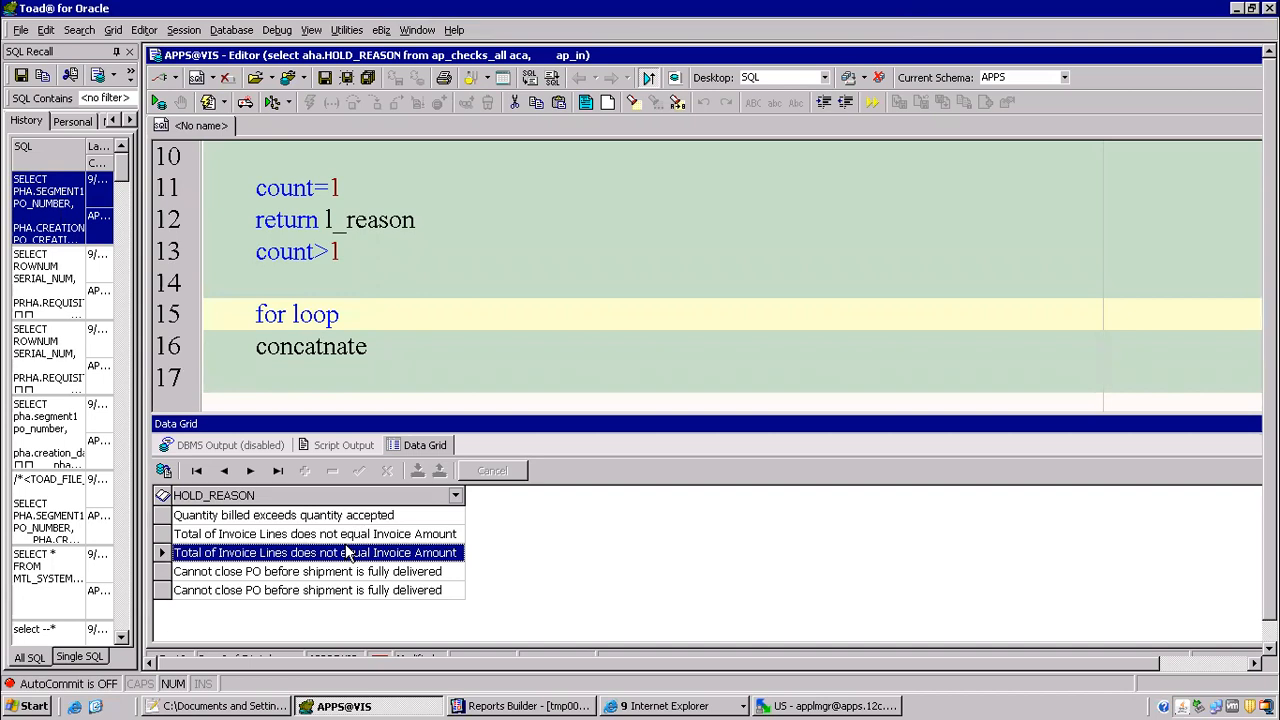
{"action": "mouse_move", "coordinate": [609, 8]}
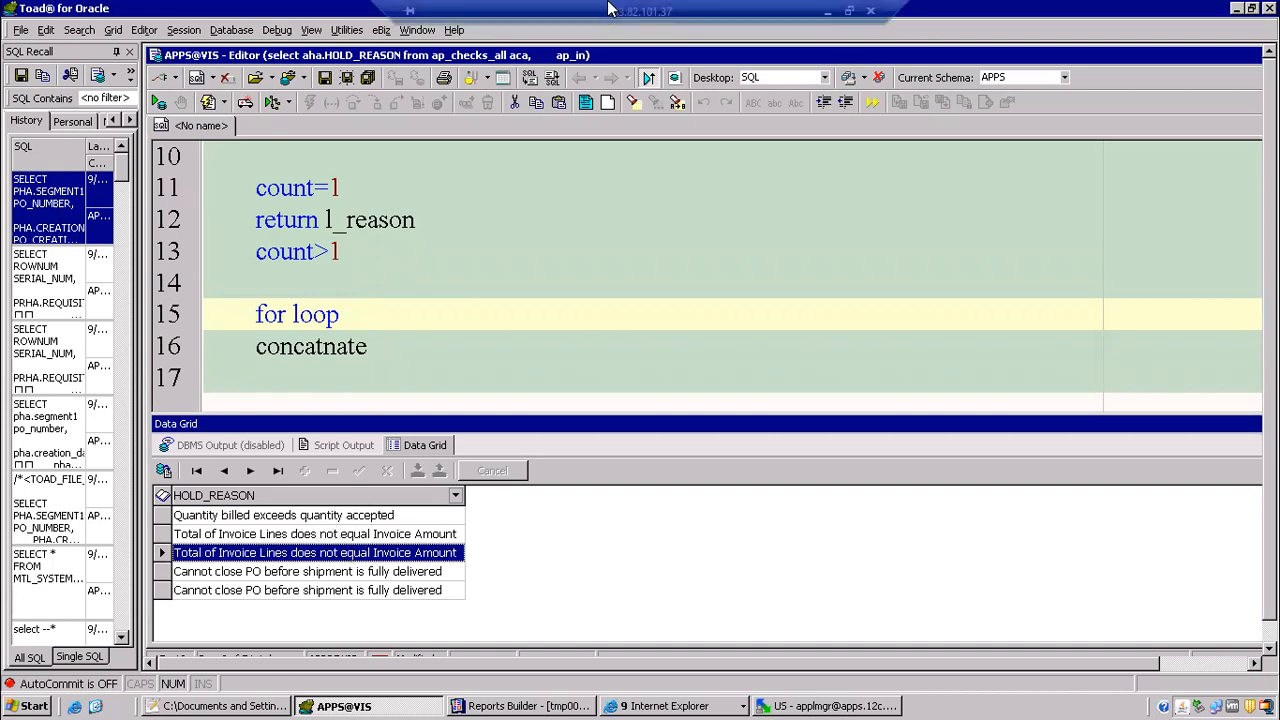
Step: Switch back to Google Drive in Chrome and look for files matching "void reason" in this account
{"action": "left_click", "coordinate": [827, 11]}
{"action": "left_click", "coordinate": [425, 120]}
{"action": "type", "text": "void reas"}
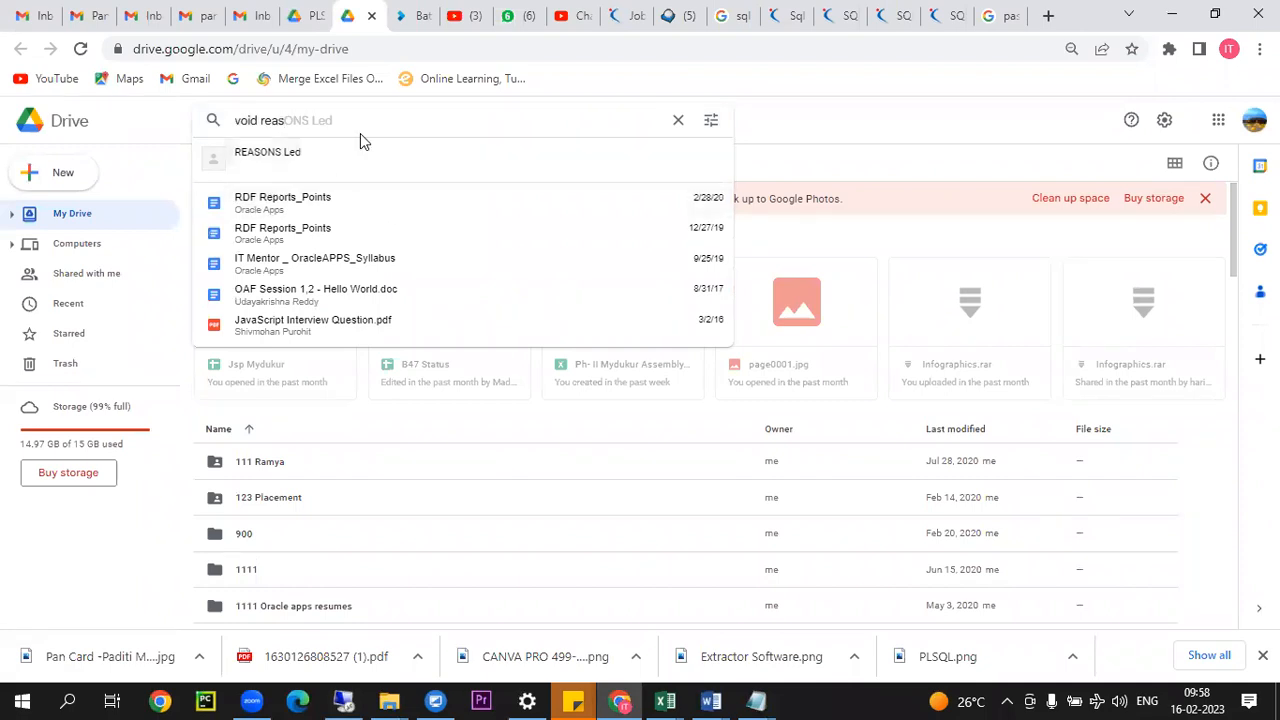
{"action": "type", "text": "on"}
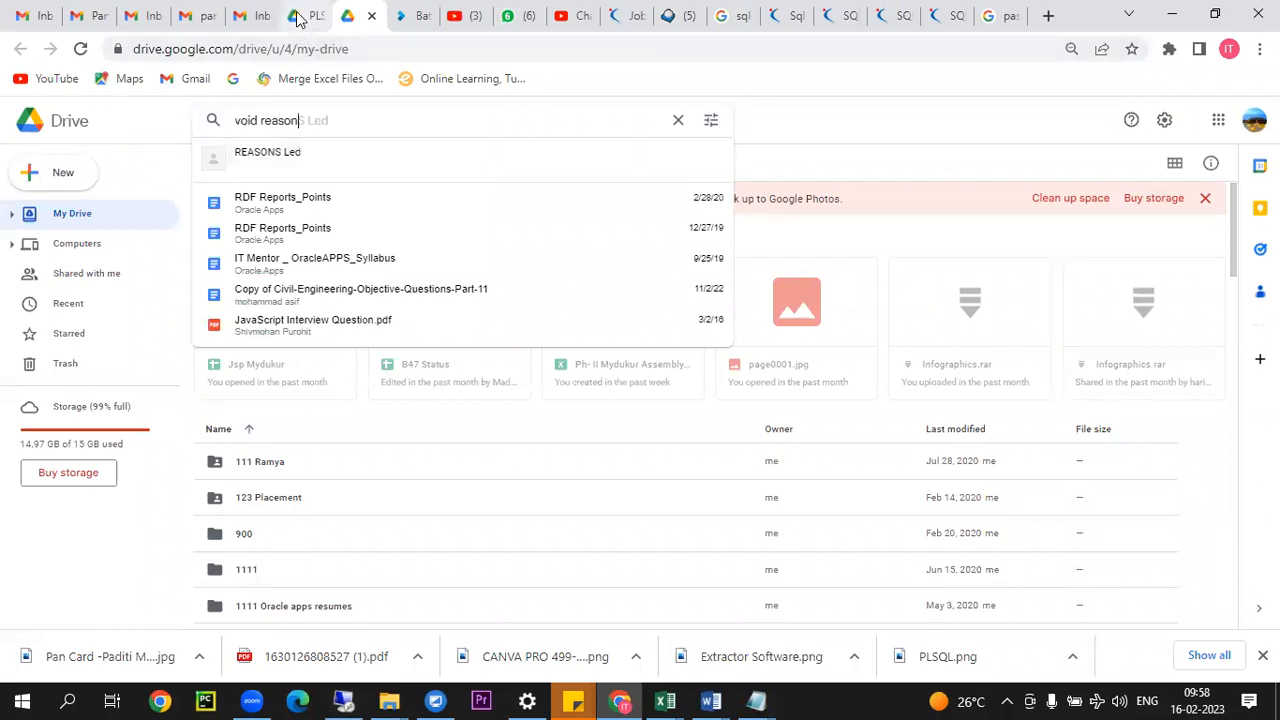
Step: Open Google Drive from the IT Mentor Gmail account and search its files for "void reason"
{"action": "left_click", "coordinate": [148, 12]}
{"action": "left_click", "coordinate": [1195, 130]}
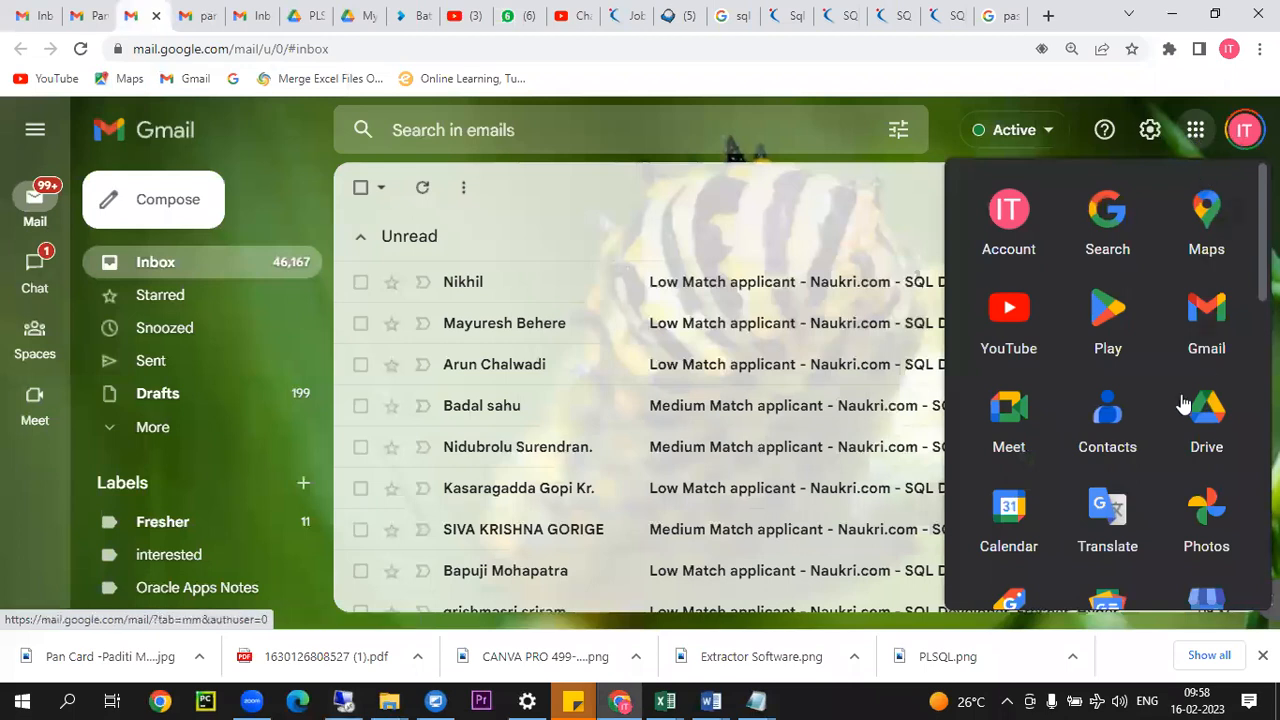
{"action": "left_click", "coordinate": [1206, 410]}
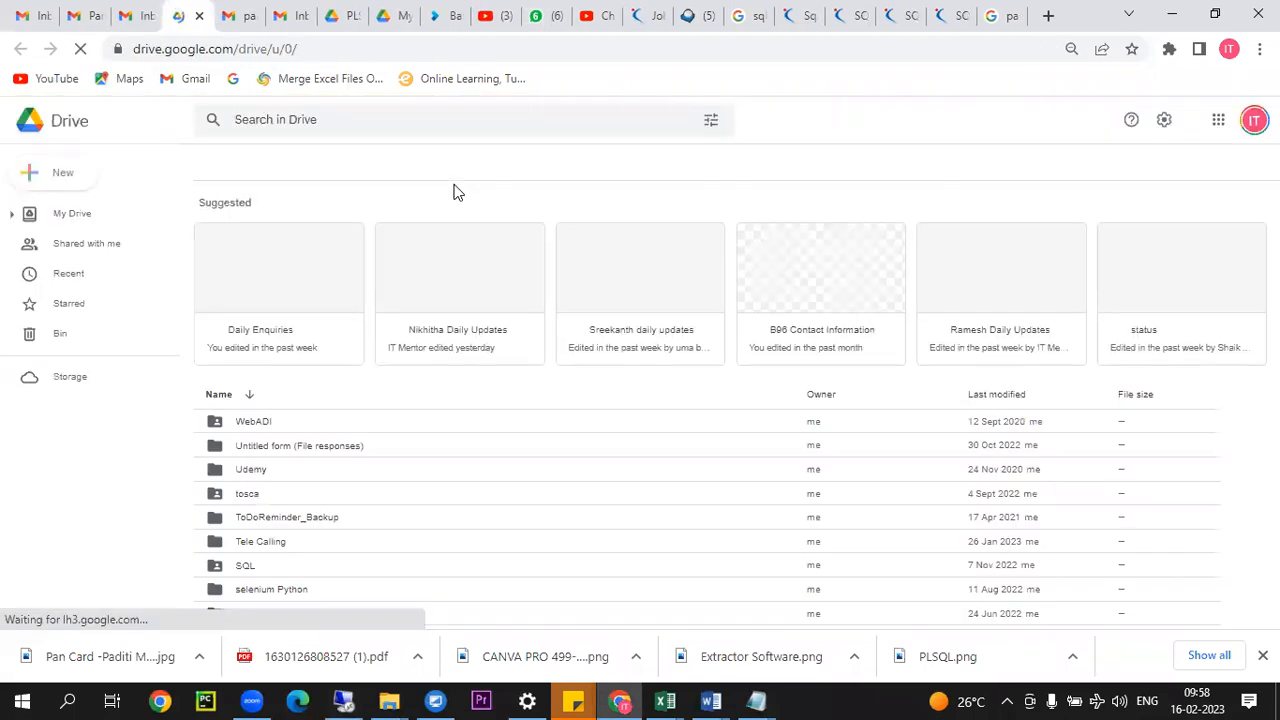
{"action": "left_click", "coordinate": [414, 122]}
{"action": "type", "text": "void "}
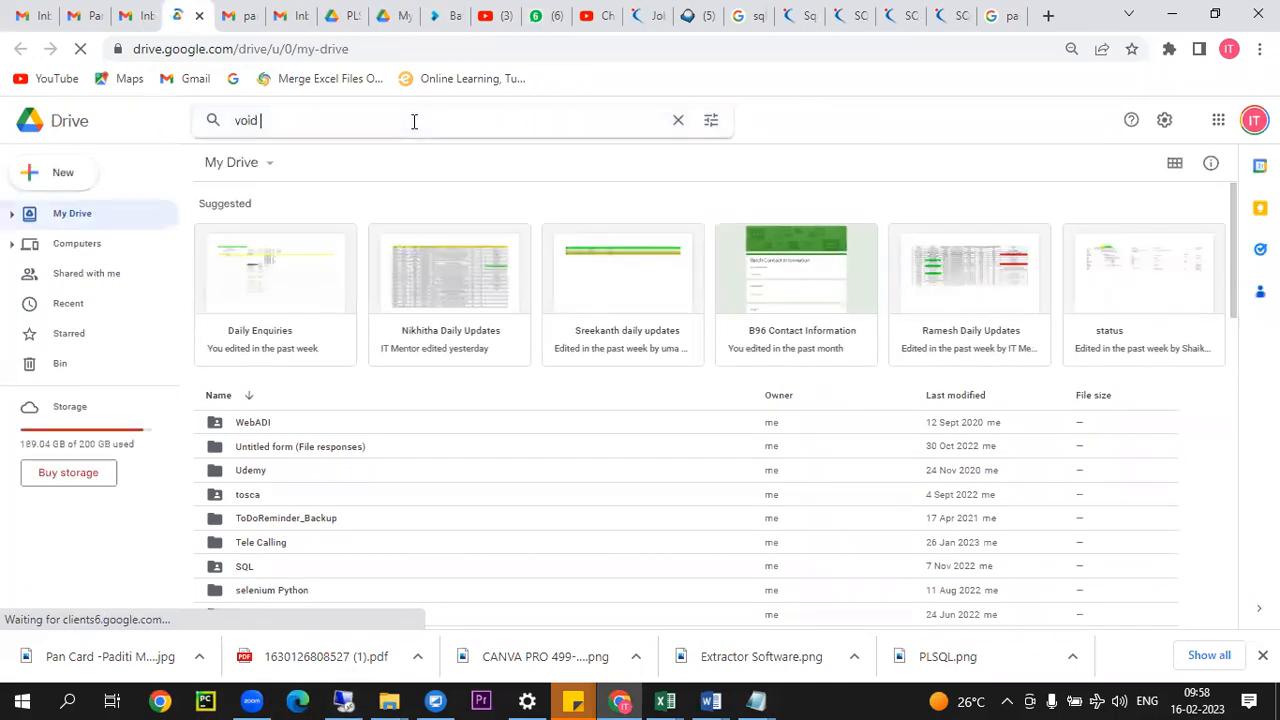
{"action": "type", "text": "reason"}
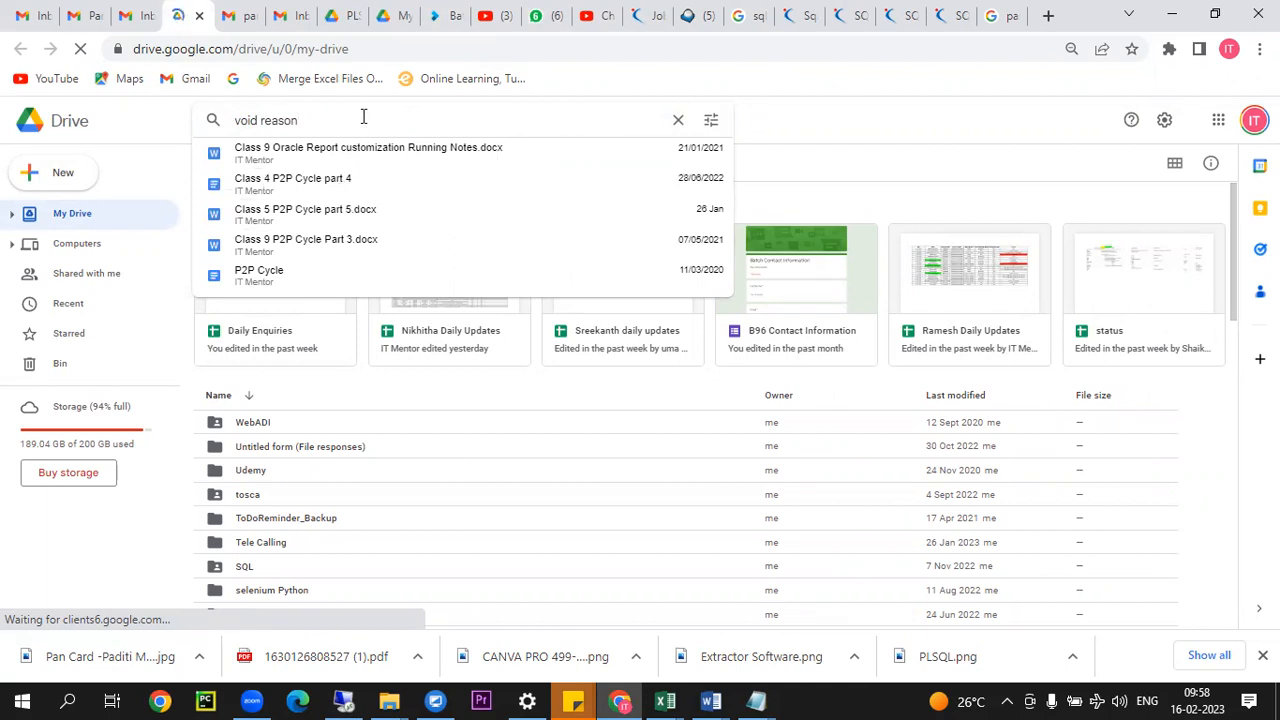
{"action": "key", "text": "Return"}
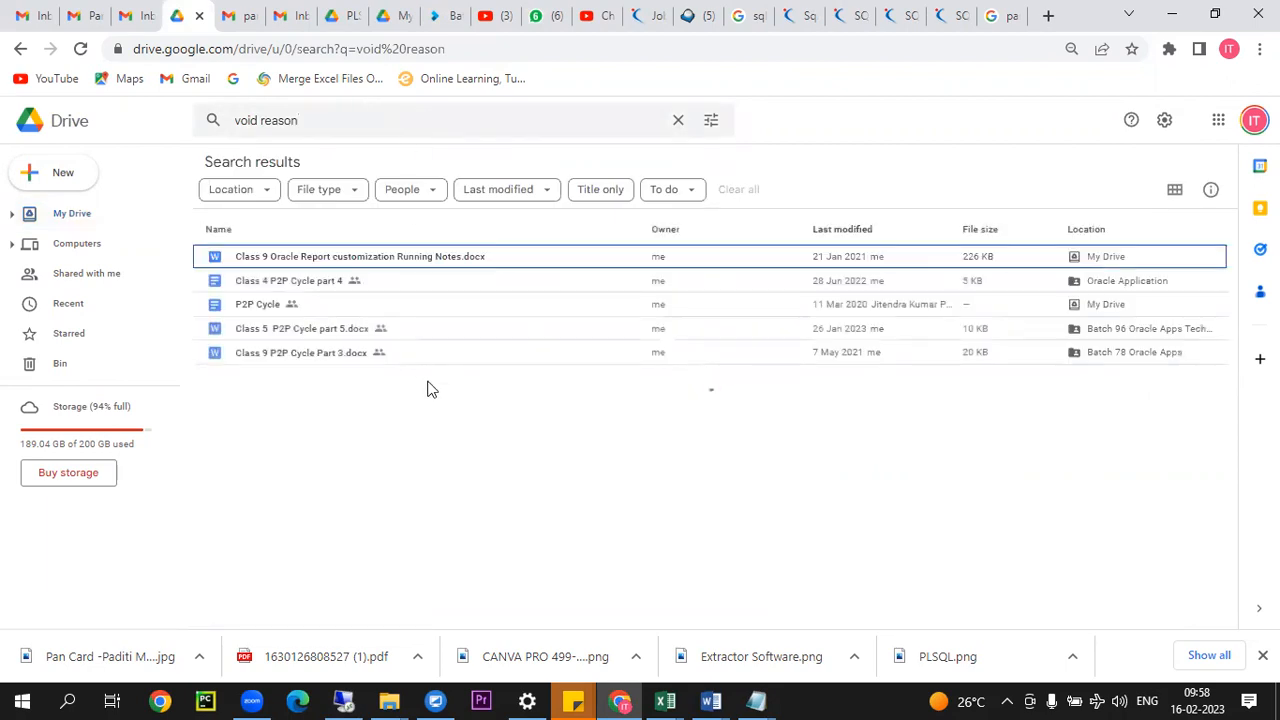
Step: Preview class 22 void reason.txt from the search results, download it and open it in Notepad
{"action": "double_click", "coordinate": [312, 402]}
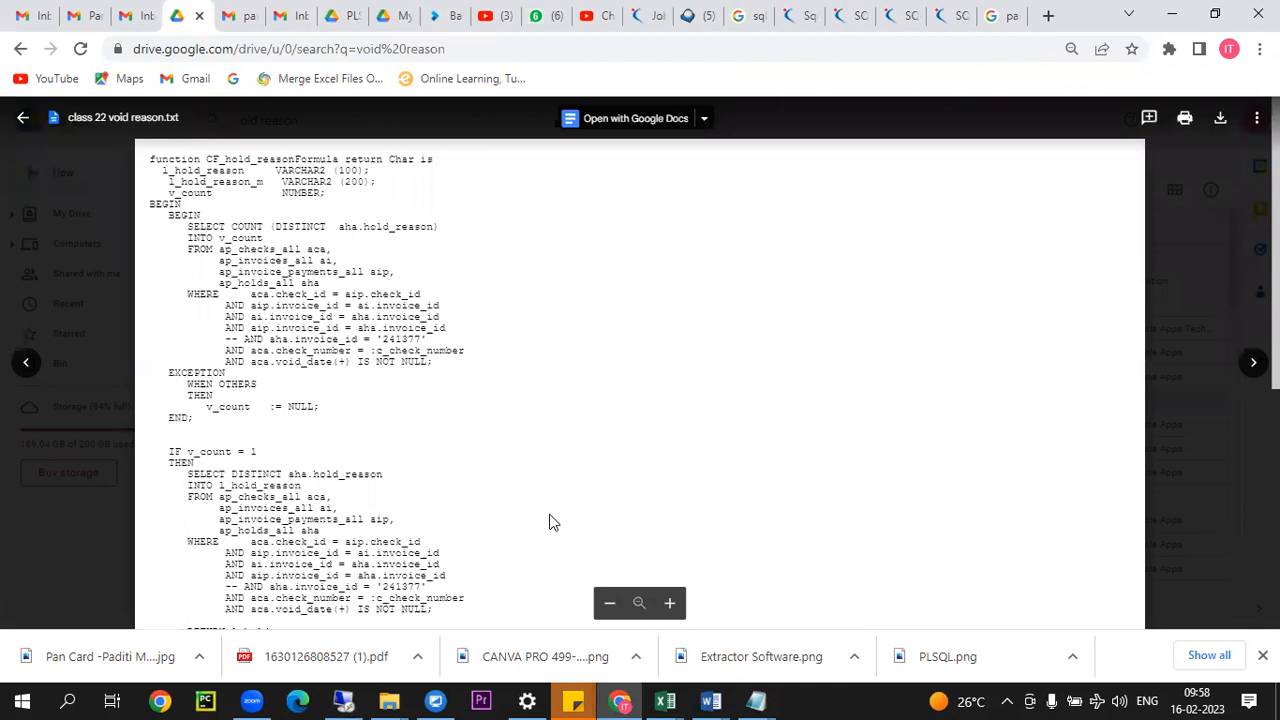
{"action": "scroll", "coordinate": [553, 522], "scroll_direction": "down", "scroll_amount": 5}
{"action": "scroll", "coordinate": [534, 389], "scroll_direction": "up", "scroll_amount": 5}
{"action": "left_click_drag", "start_coordinate": [157, 171], "coordinate": [399, 578]}
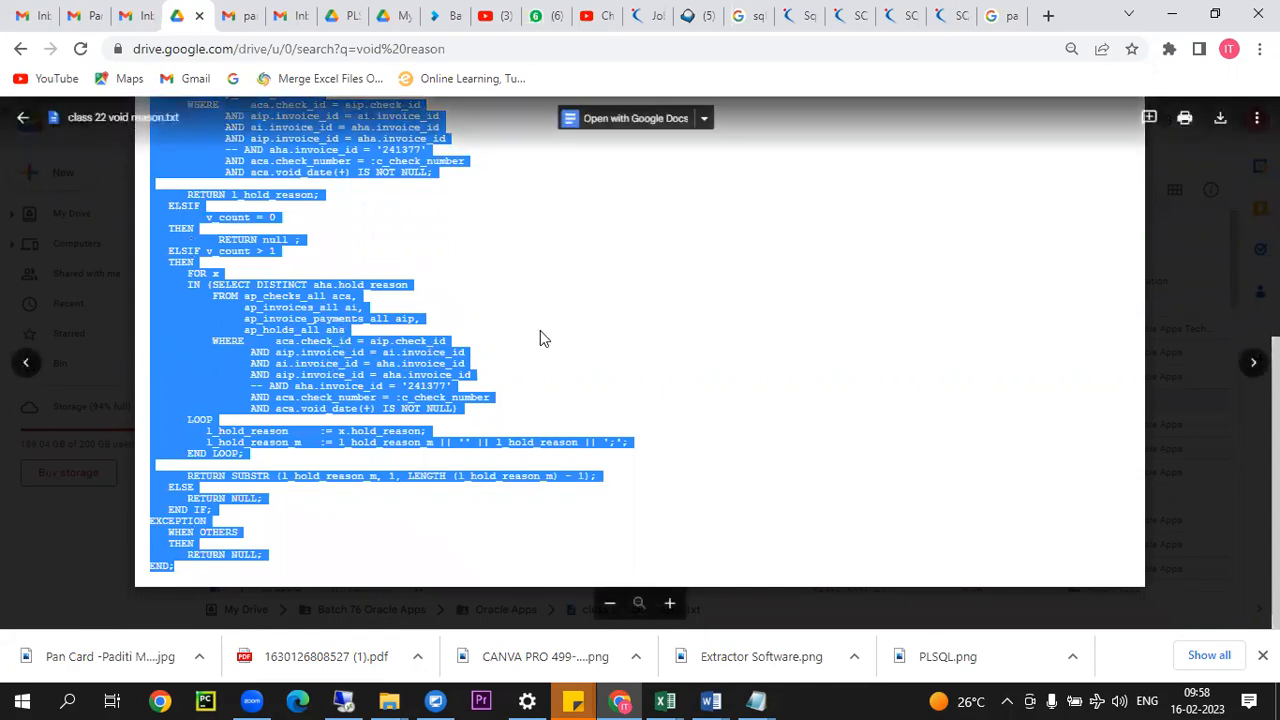
{"action": "left_click", "coordinate": [1220, 117]}
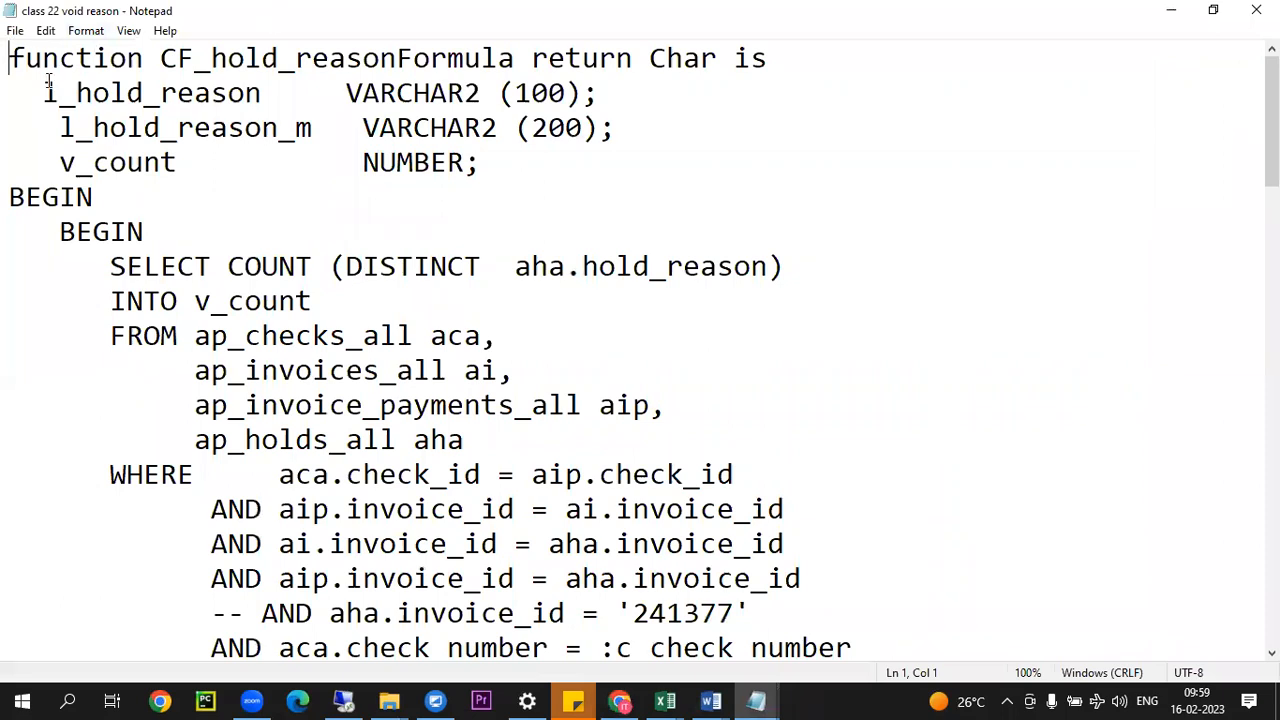
Step: Review the COUNT (DISTINCT aha.hold_reason) query, highlighting its source tables, the :c_check_number parameter and the void_date condition
{"action": "left_click_drag", "start_coordinate": [228, 266], "coordinate": [752, 265]}
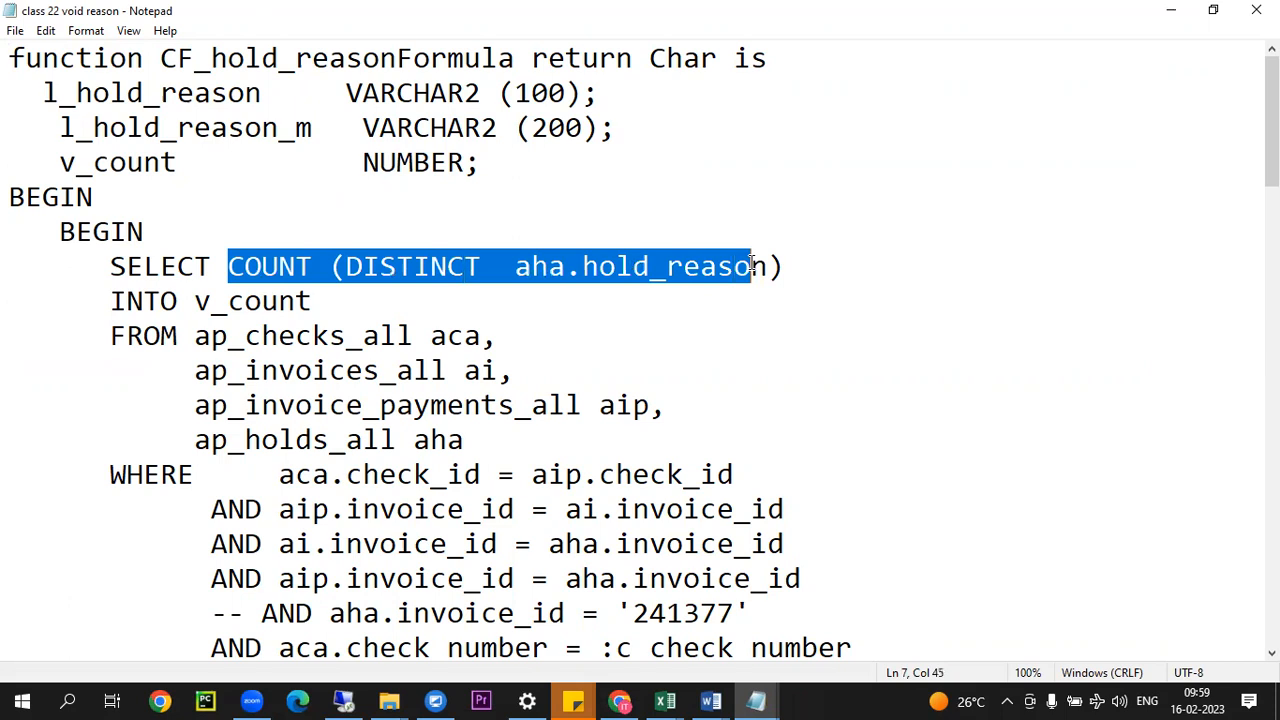
{"action": "left_click_drag", "start_coordinate": [197, 336], "coordinate": [528, 408]}
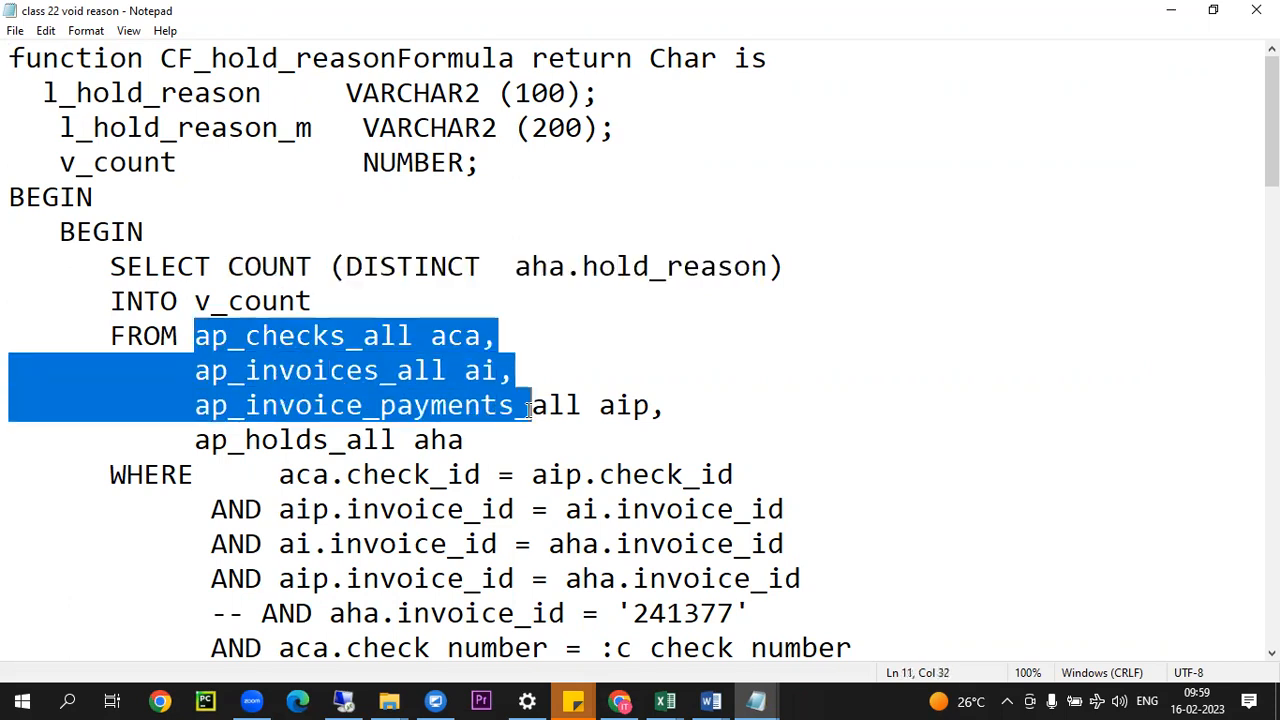
{"action": "scroll", "coordinate": [480, 370], "scroll_direction": "down", "scroll_amount": 3}
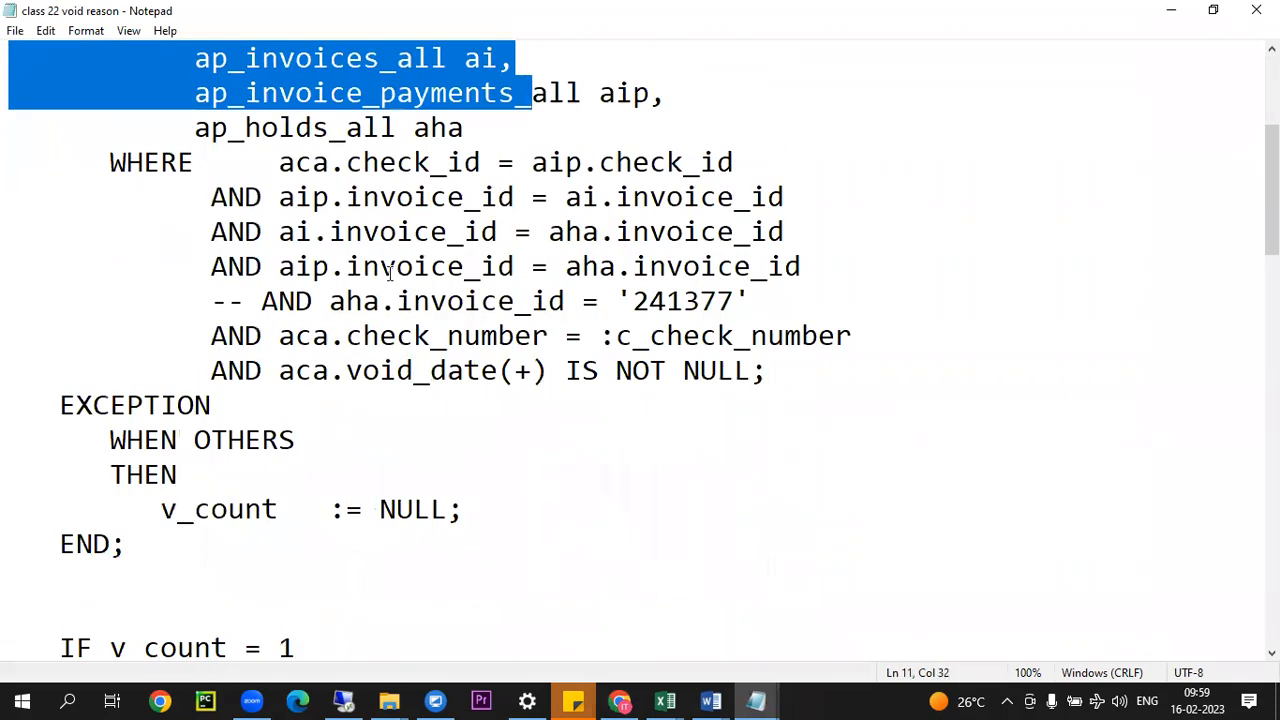
{"action": "left_click_drag", "start_coordinate": [601, 336], "coordinate": [880, 332]}
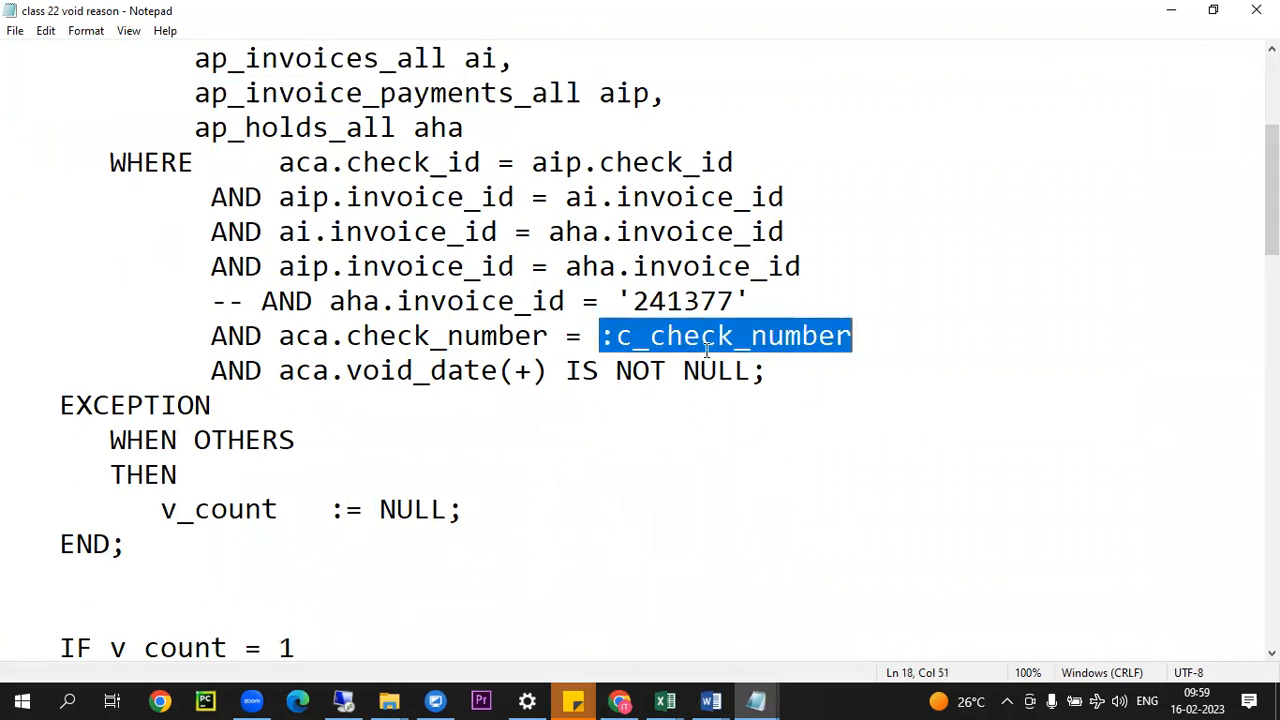
{"action": "left_click_drag", "start_coordinate": [299, 385], "coordinate": [810, 371]}
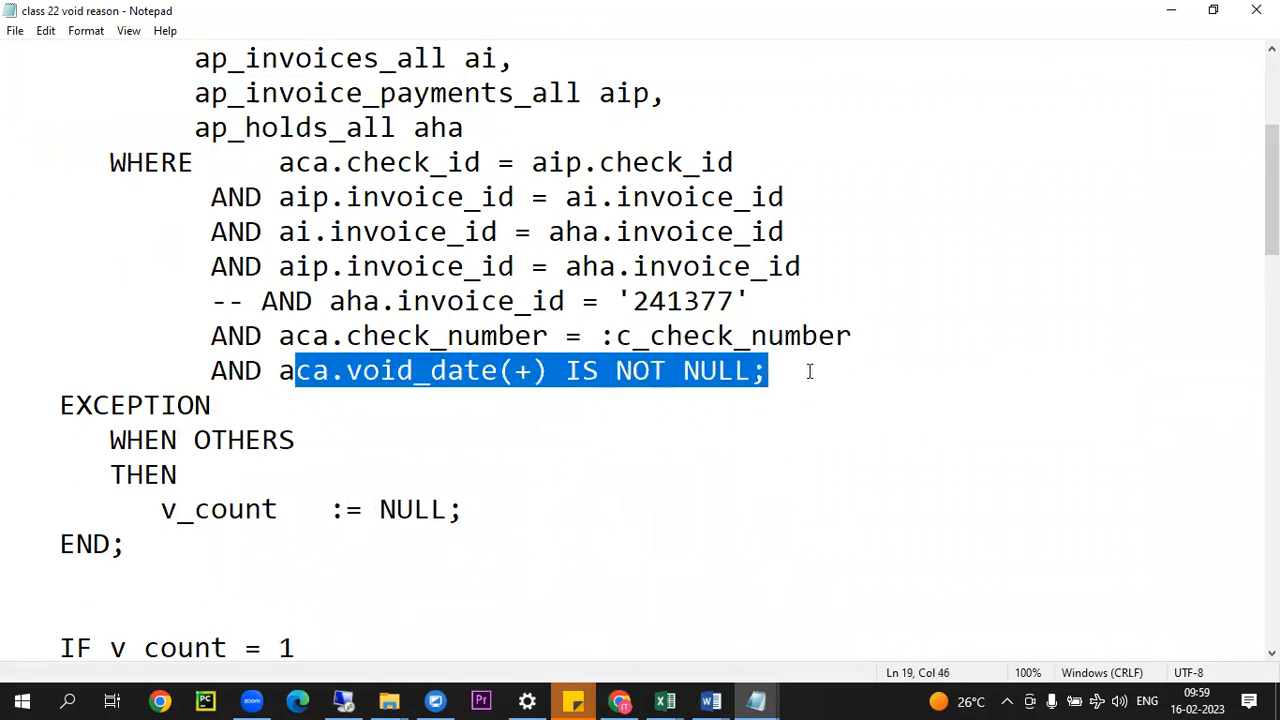
{"action": "scroll", "coordinate": [420, 310], "scroll_direction": "down", "scroll_amount": 3}
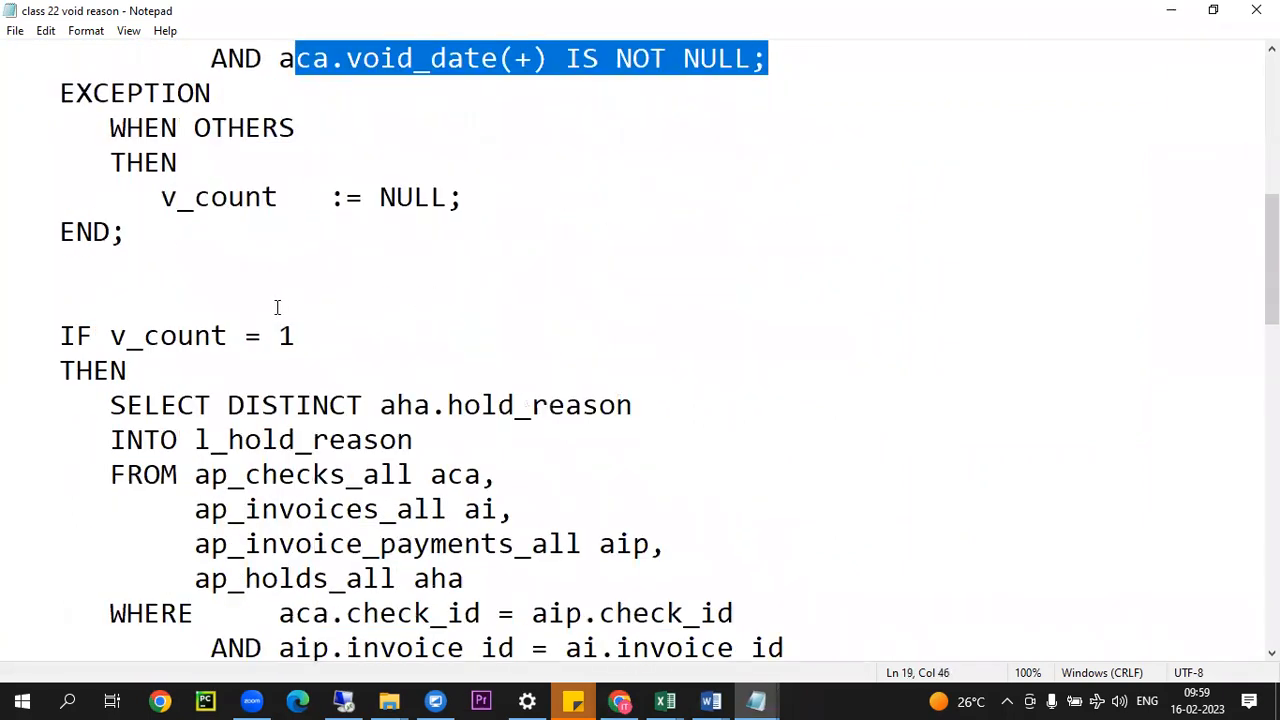
Step: Examine the v_count = 1 branch, comparing its SELECT DISTINCT hold_reason query with the count query above
{"action": "left_click_drag", "start_coordinate": [112, 336], "coordinate": [354, 340]}
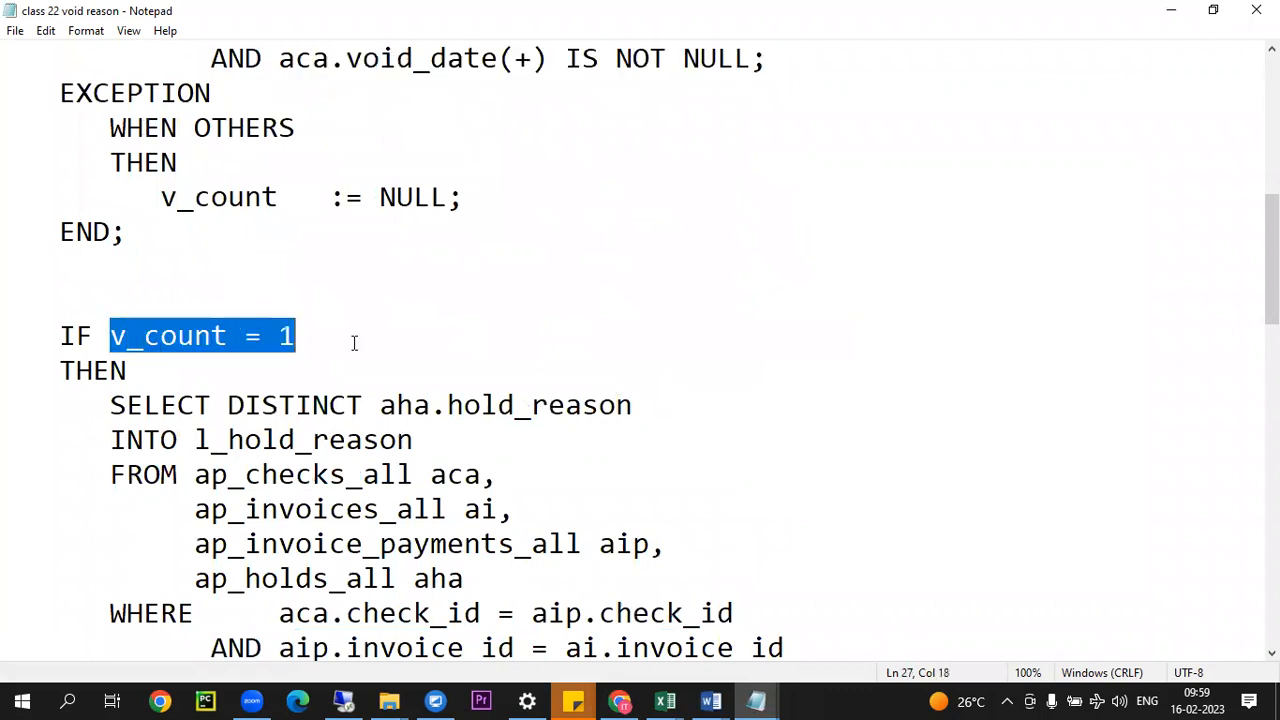
{"action": "scroll", "coordinate": [548, 347], "scroll_direction": "down", "scroll_amount": 3}
{"action": "left_click_drag", "start_coordinate": [194, 127], "coordinate": [474, 126]}
{"action": "scroll", "coordinate": [313, 229], "scroll_direction": "up", "scroll_amount": 9}
{"action": "left_click_drag", "start_coordinate": [100, 266], "coordinate": [718, 578]}
{"action": "scroll", "coordinate": [307, 447], "scroll_direction": "down", "scroll_amount": 5}
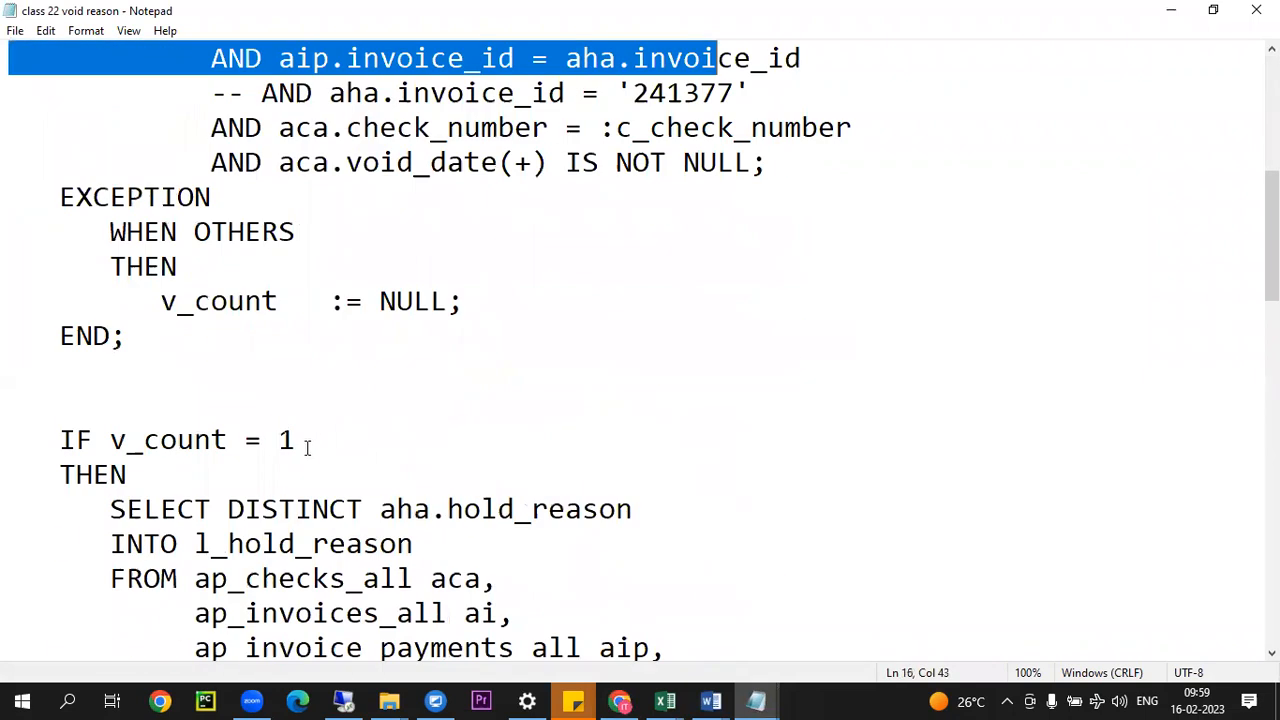
{"action": "scroll", "coordinate": [307, 447], "scroll_direction": "down", "scroll_amount": 3}
{"action": "left_click_drag", "start_coordinate": [208, 199], "coordinate": [668, 578]}
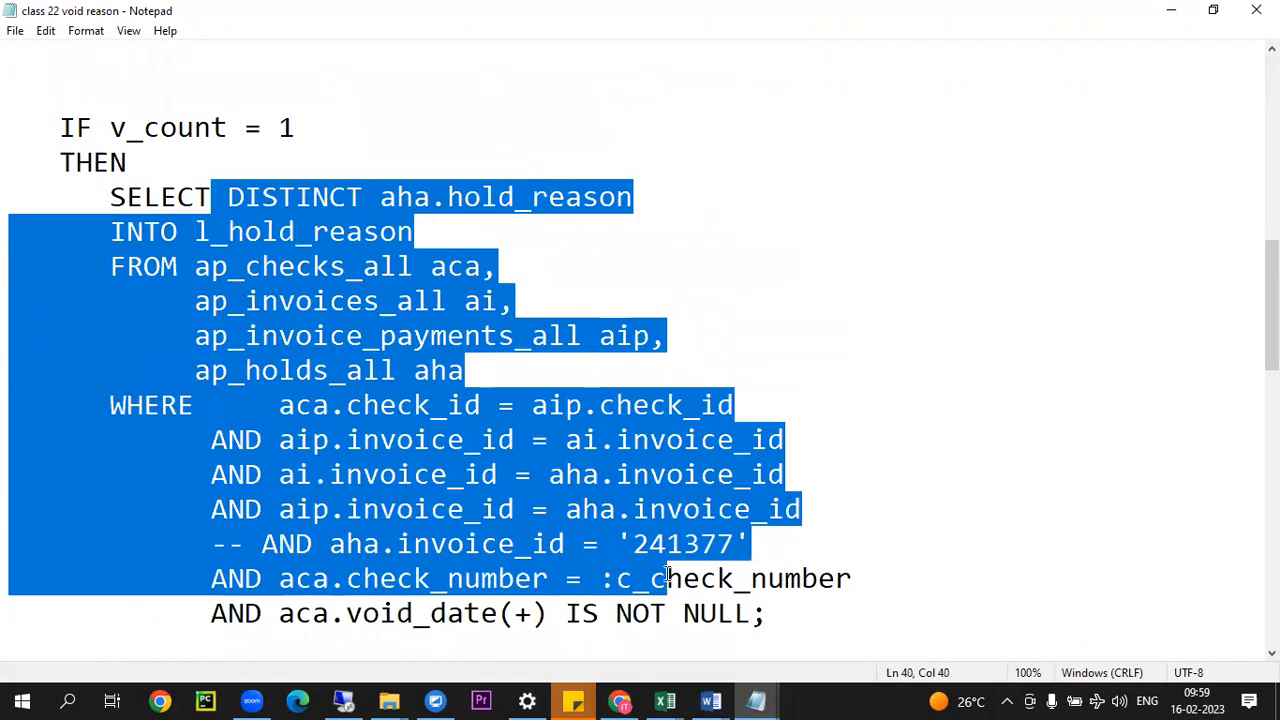
{"action": "scroll", "coordinate": [395, 437], "scroll_direction": "down", "scroll_amount": 4}
Step: Highlight the returned l_hold_reason value and the v_count = 0 branch with its RETURN null statement
{"action": "left_click_drag", "start_coordinate": [214, 268], "coordinate": [481, 276]}
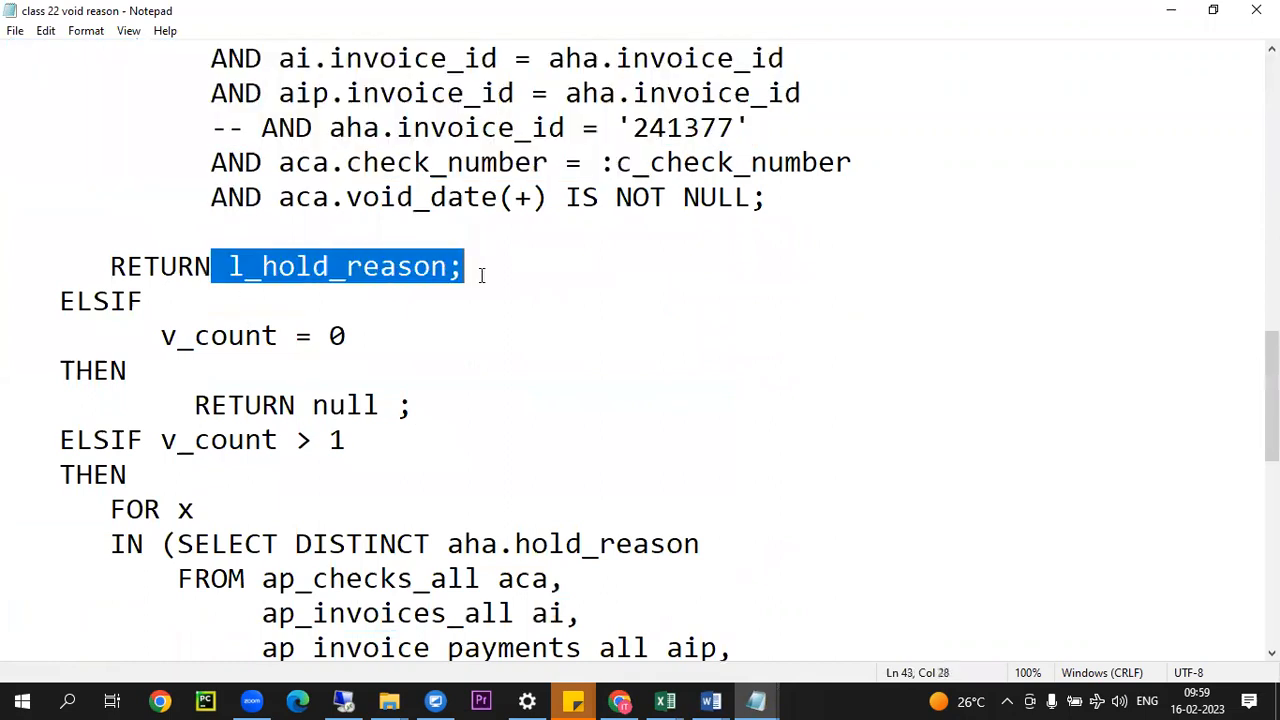
{"action": "left_click_drag", "start_coordinate": [144, 336], "coordinate": [485, 333]}
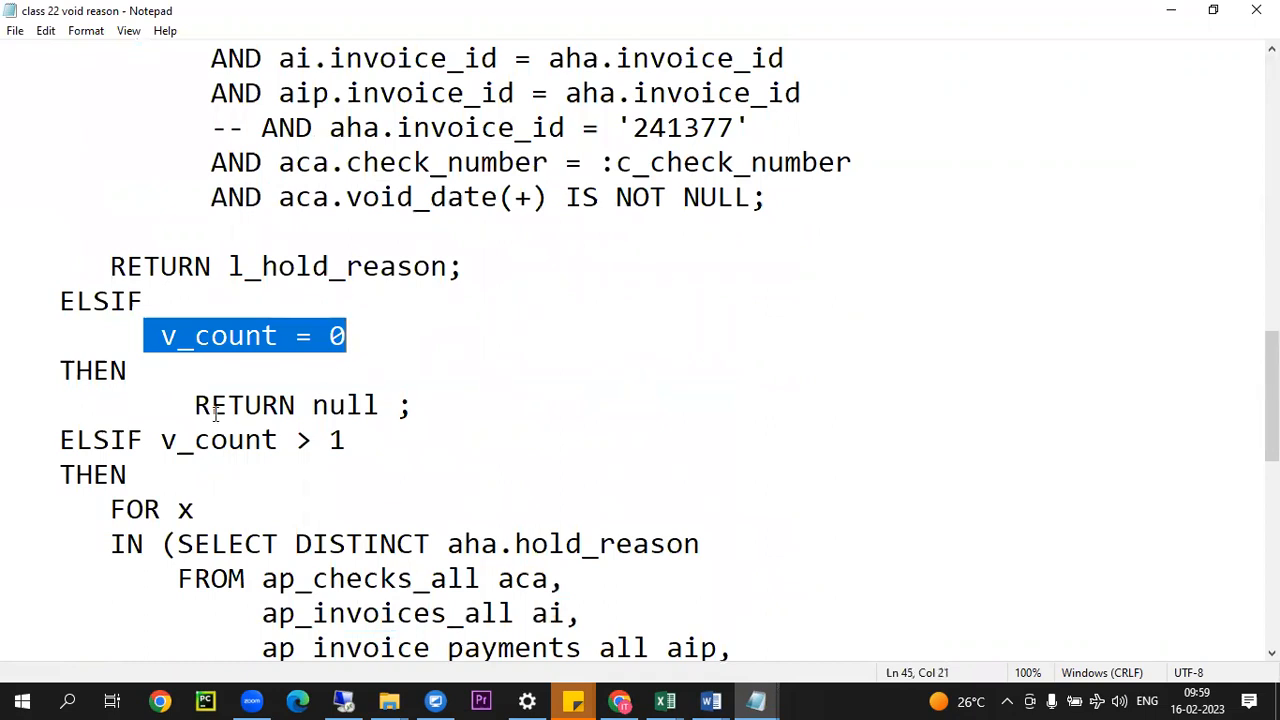
{"action": "left_click_drag", "start_coordinate": [177, 405], "coordinate": [408, 404]}
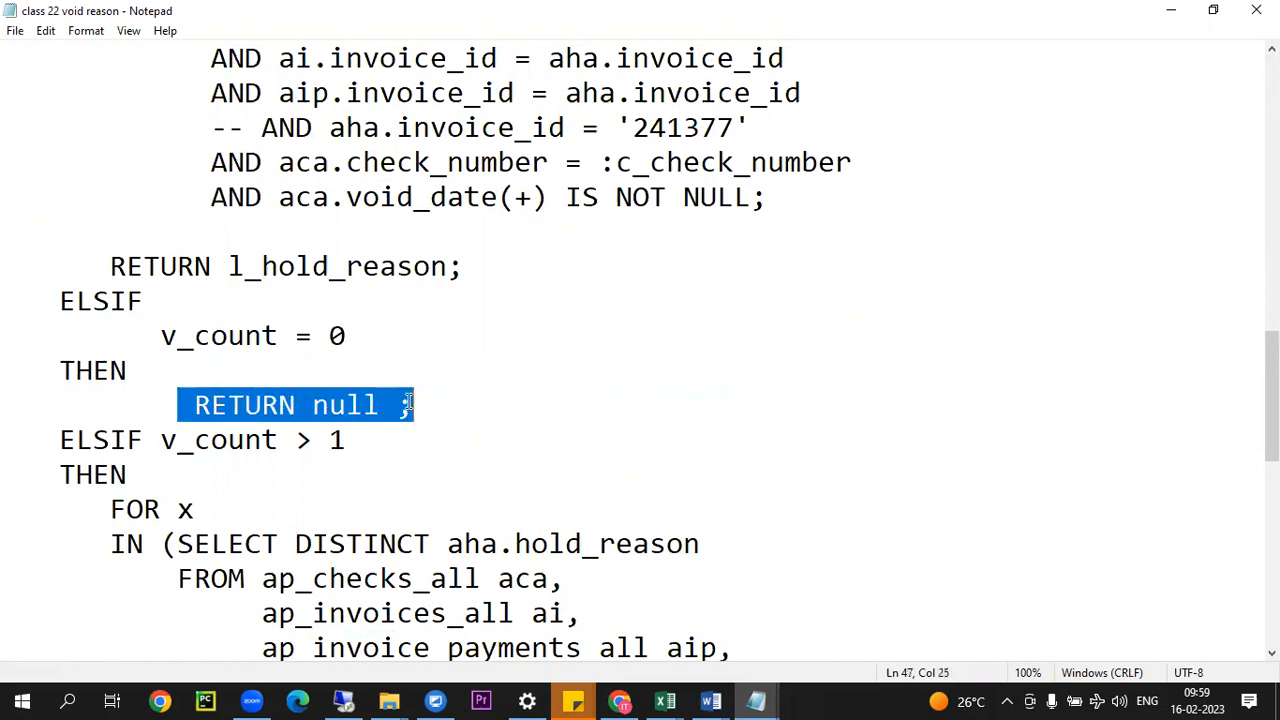
Step: Review the v_count > 1 branch, highlighting its FOR loop query and reading the concatenation and RETURN SUBSTR lines
{"action": "scroll", "coordinate": [522, 350], "scroll_direction": "down", "scroll_amount": 2}
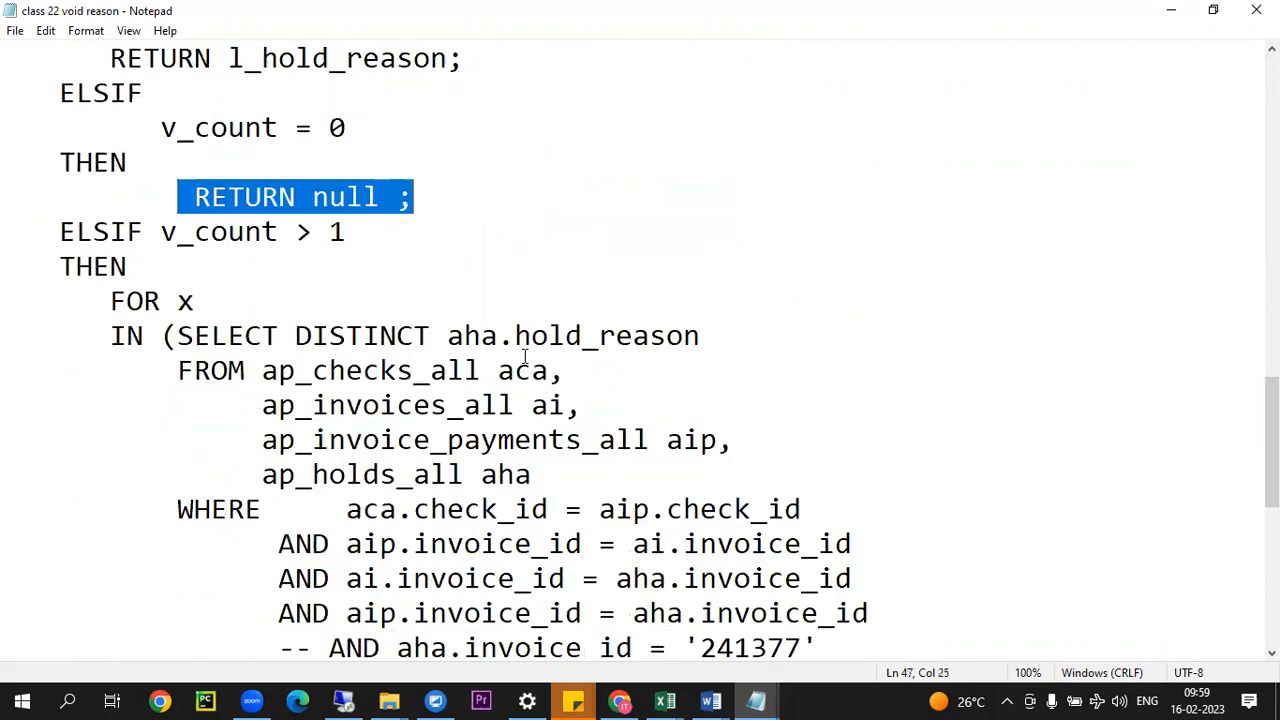
{"action": "left_click_drag", "start_coordinate": [171, 225], "coordinate": [438, 223]}
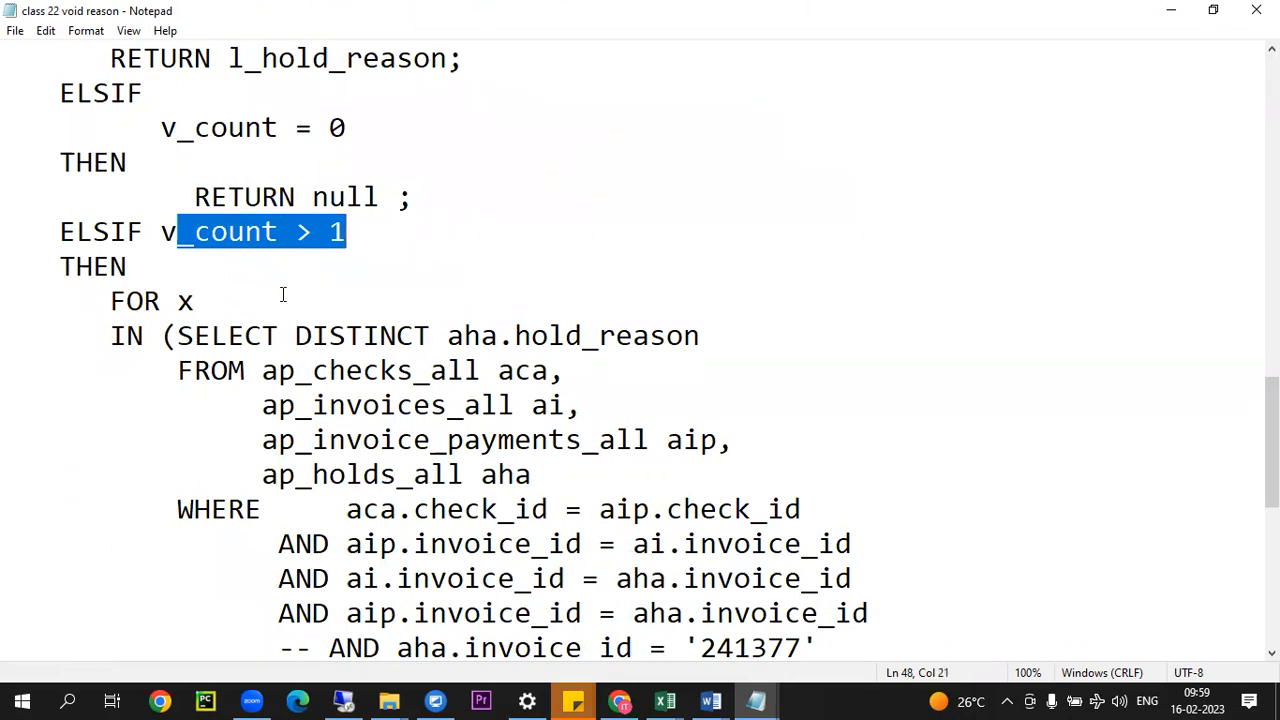
{"action": "scroll", "coordinate": [283, 294], "scroll_direction": "down", "scroll_amount": 2}
{"action": "left_click_drag", "start_coordinate": [109, 93], "coordinate": [802, 515]}
{"action": "scroll", "coordinate": [447, 392], "scroll_direction": "down", "scroll_amount": 3}
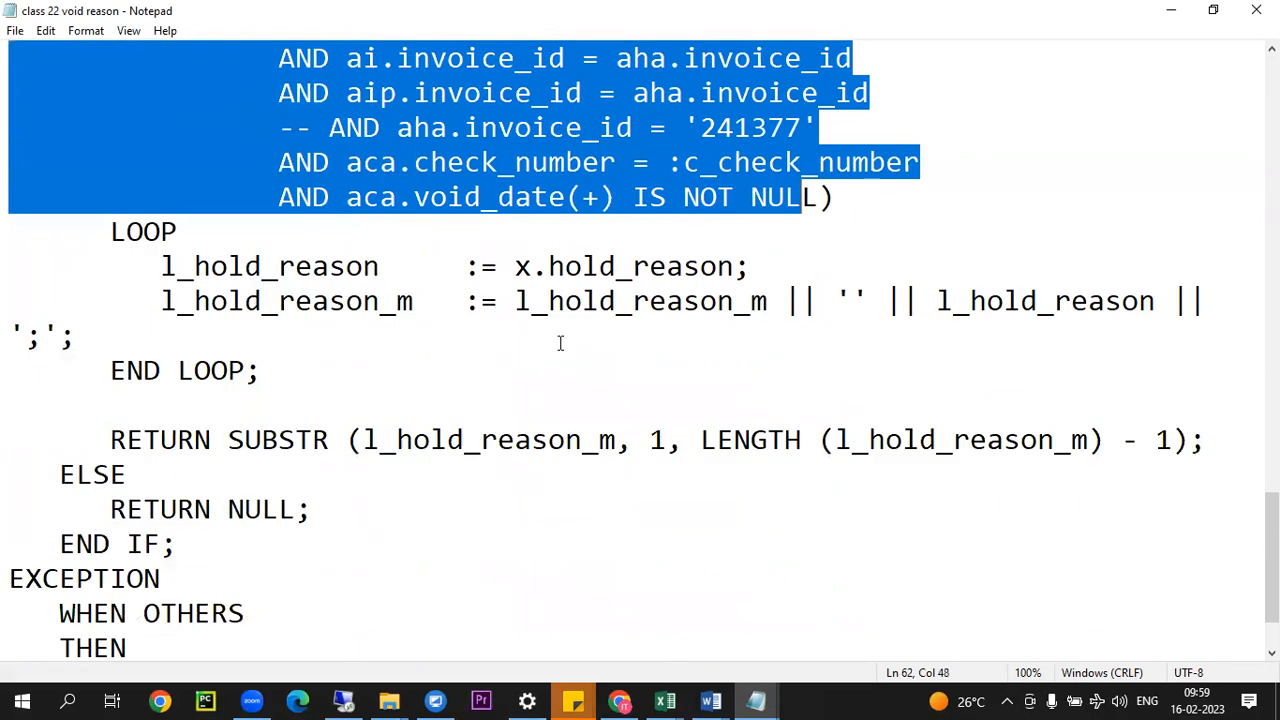
{"action": "scroll", "coordinate": [370, 340], "scroll_direction": "down", "scroll_amount": 1}
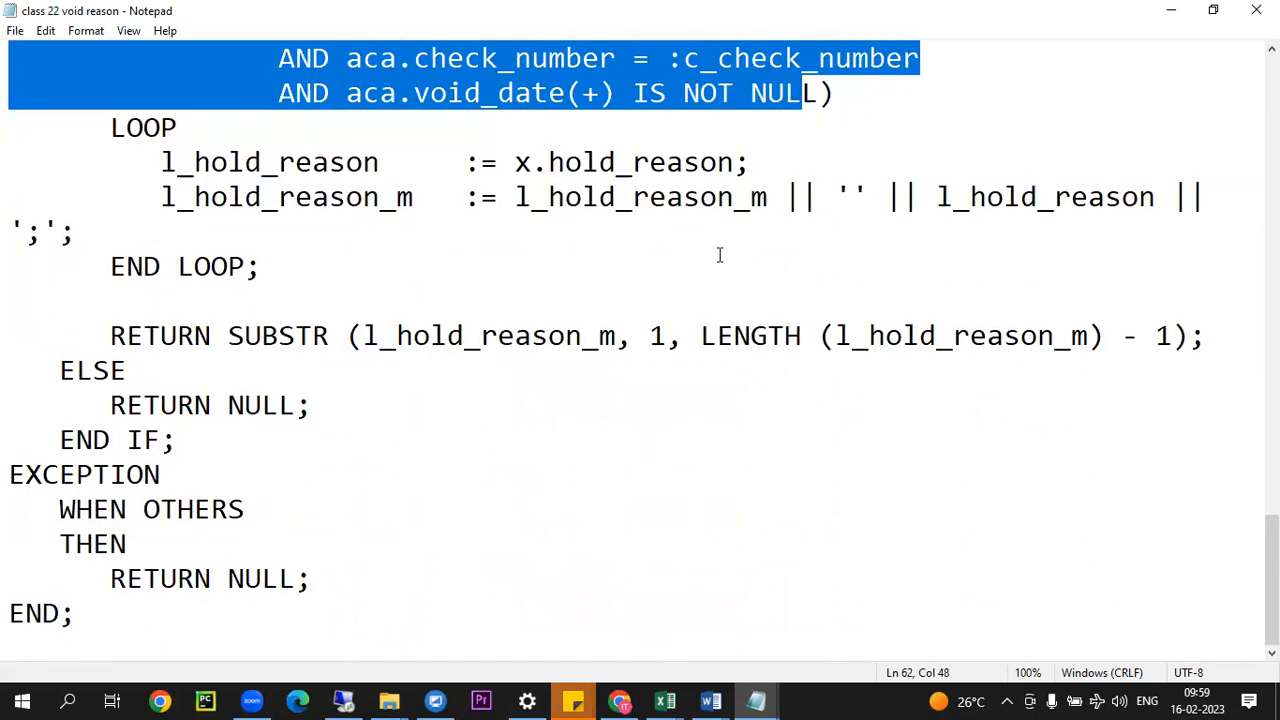
Step: Copy the saved formula code from the l_hold_reason declaration through the final END; and switch to Reports Builder
{"action": "scroll", "coordinate": [491, 305], "scroll_direction": "up", "scroll_amount": 13}
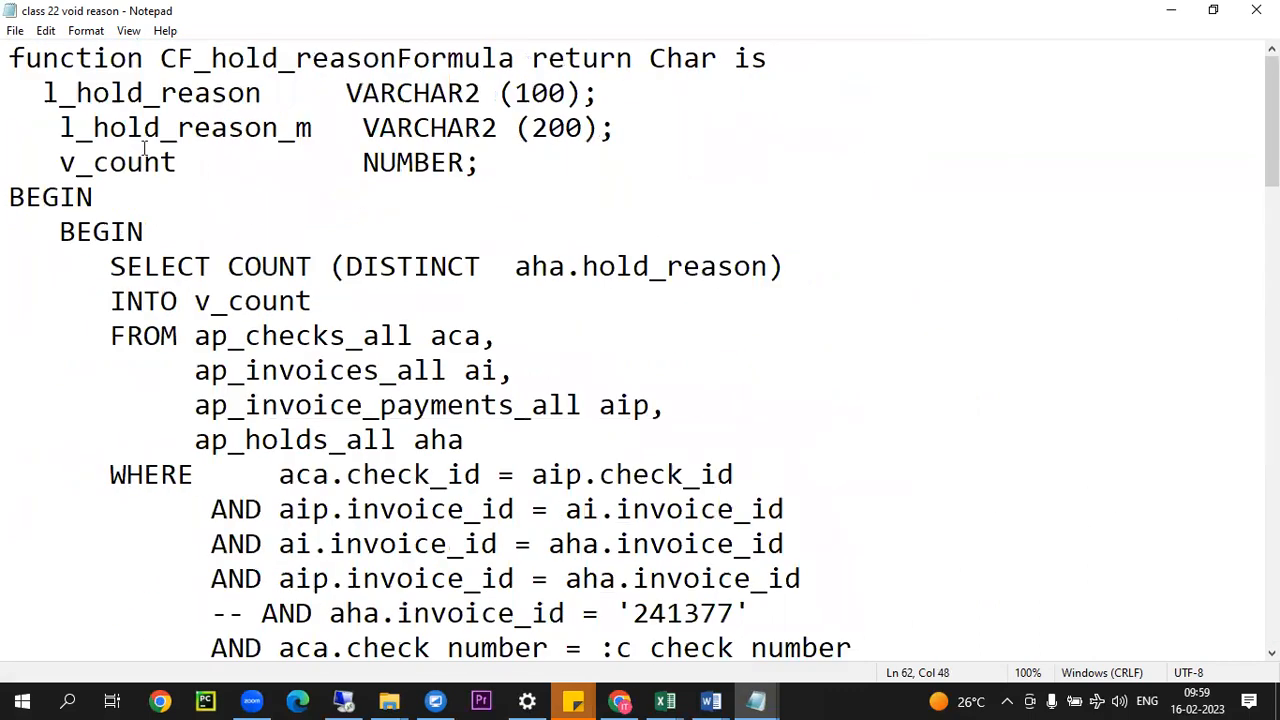
{"action": "left_click_drag", "start_coordinate": [48, 92], "coordinate": [940, 693]}
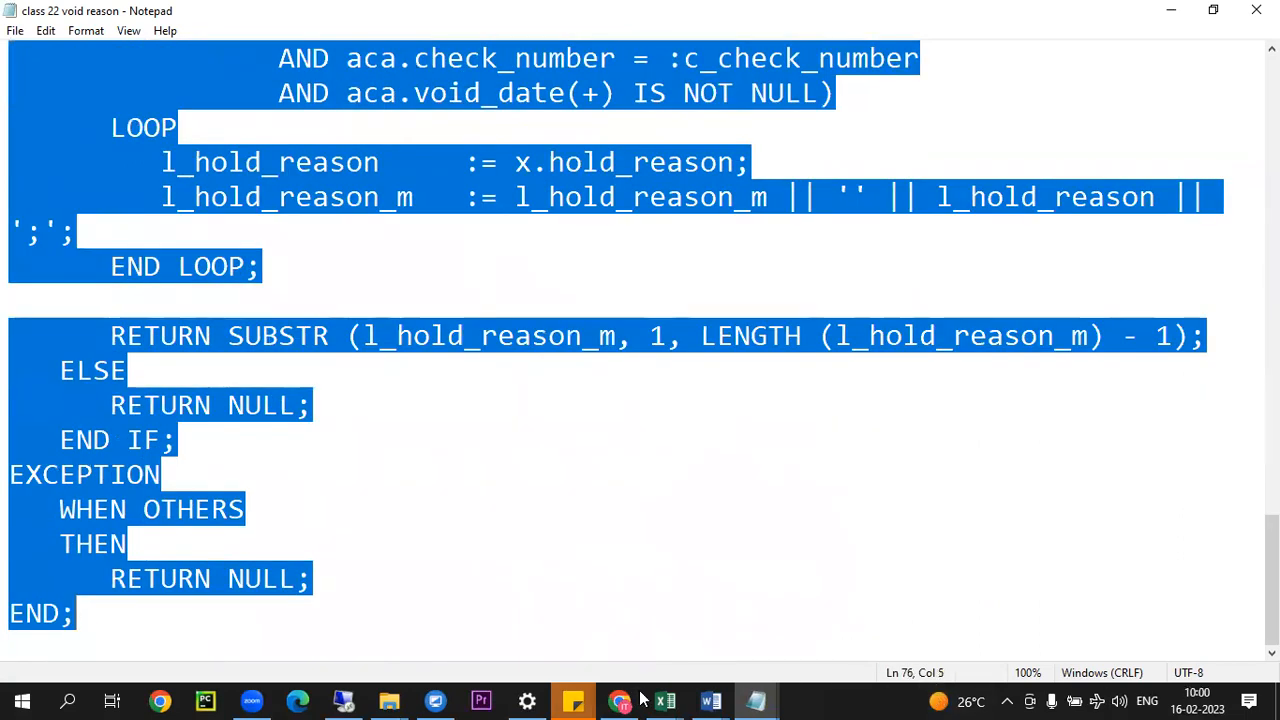
{"action": "left_click", "coordinate": [343, 700]}
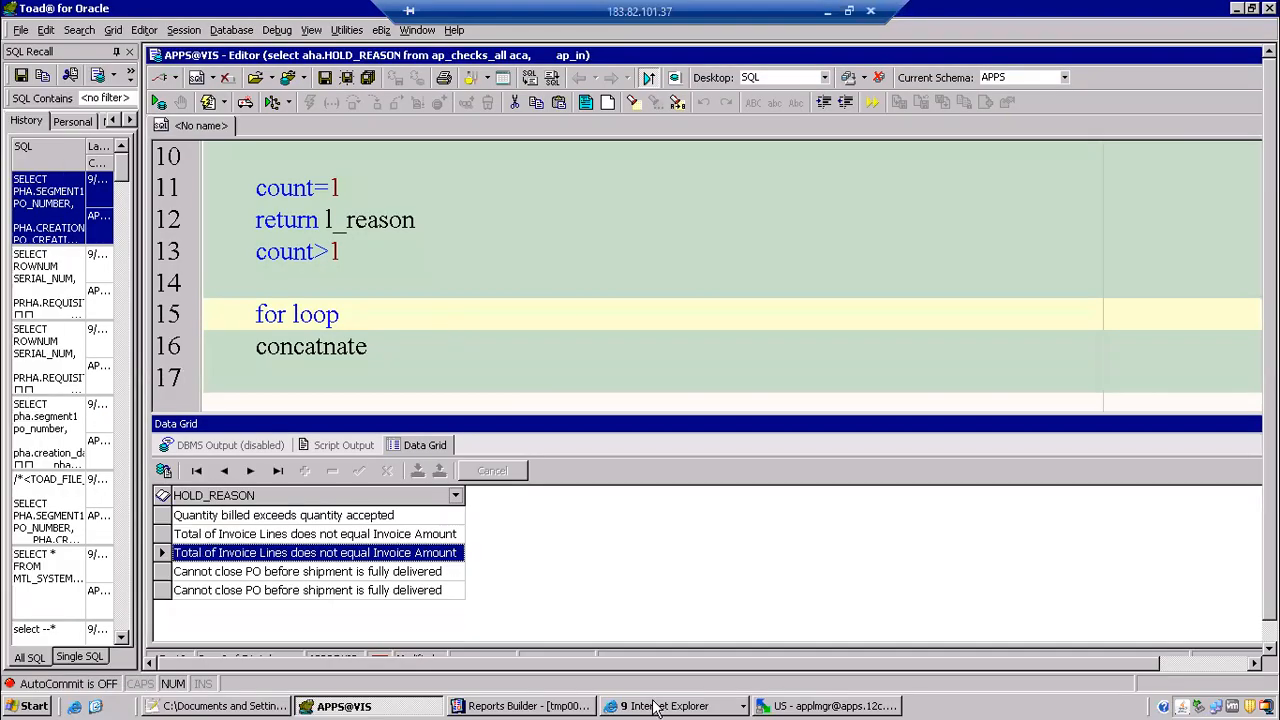
{"action": "left_click", "coordinate": [555, 706]}
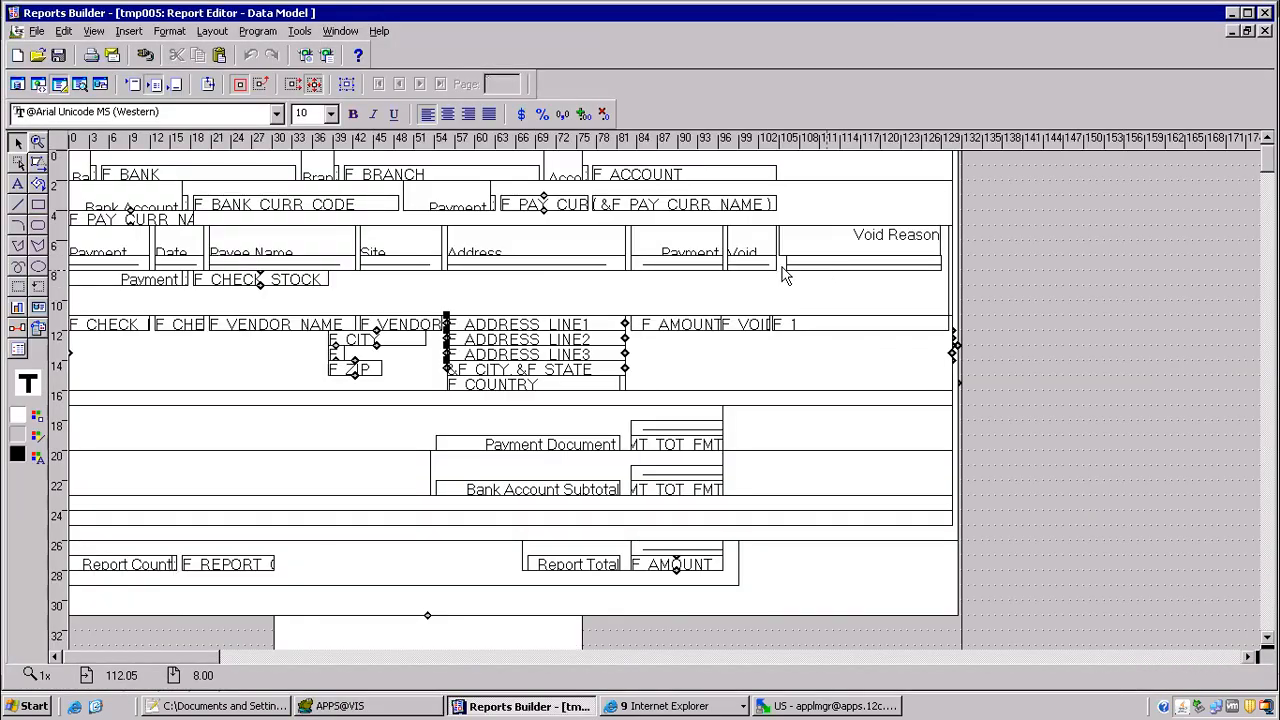
Step: Open the PL/SQL formula of the CF_void_reason column in the data model's G_CHECK_DTL group
{"action": "left_click", "coordinate": [16, 84]}
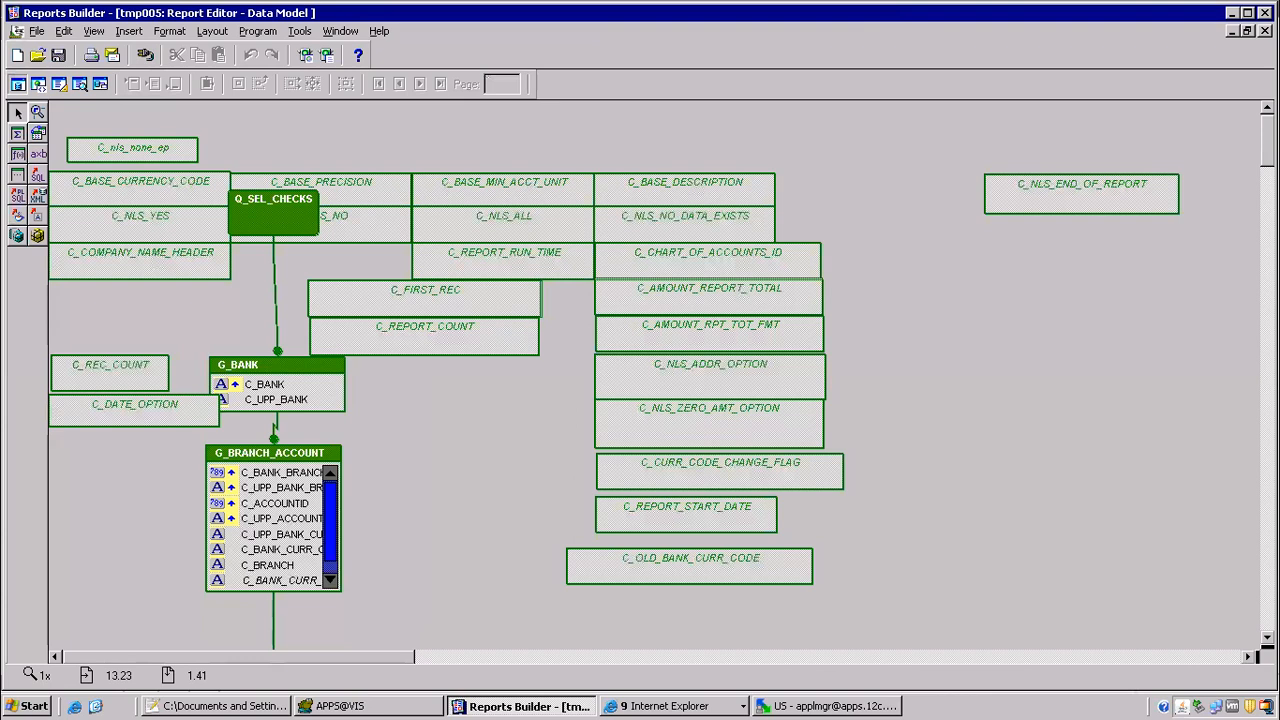
{"action": "scroll", "coordinate": [650, 370], "scroll_direction": "down", "scroll_amount": 10}
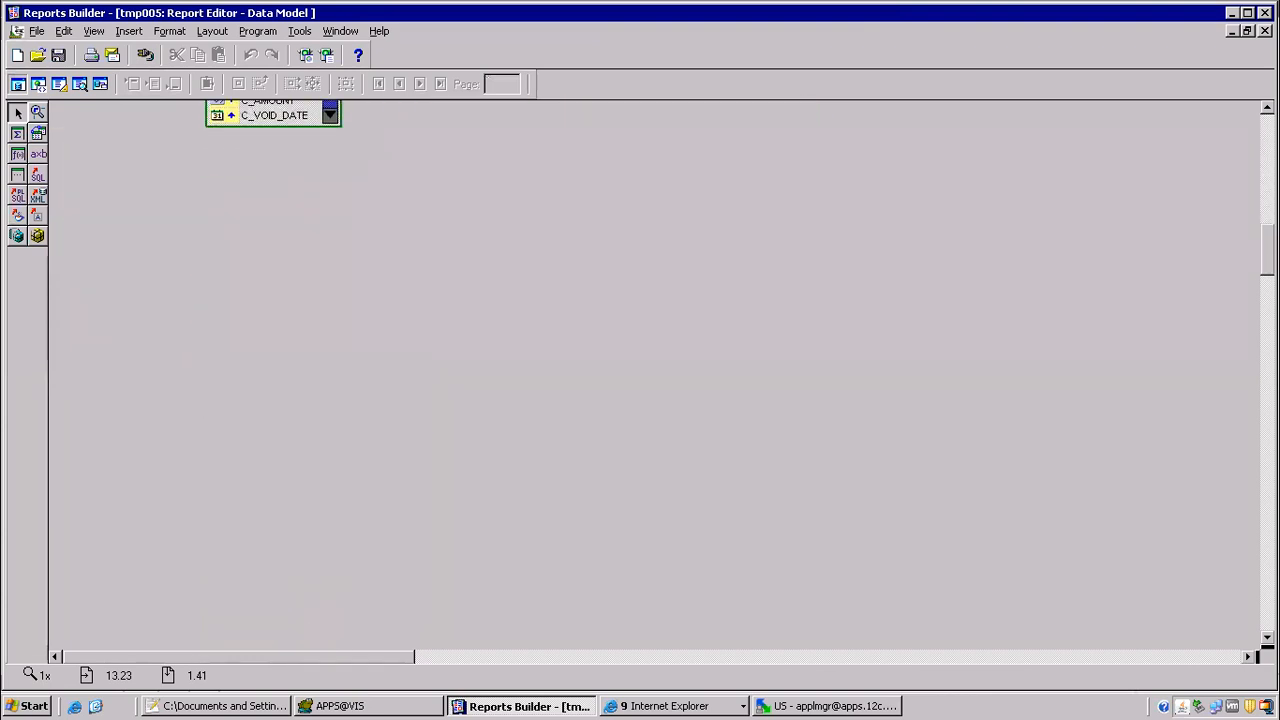
{"action": "scroll", "coordinate": [431, 226], "scroll_direction": "up", "scroll_amount": 3}
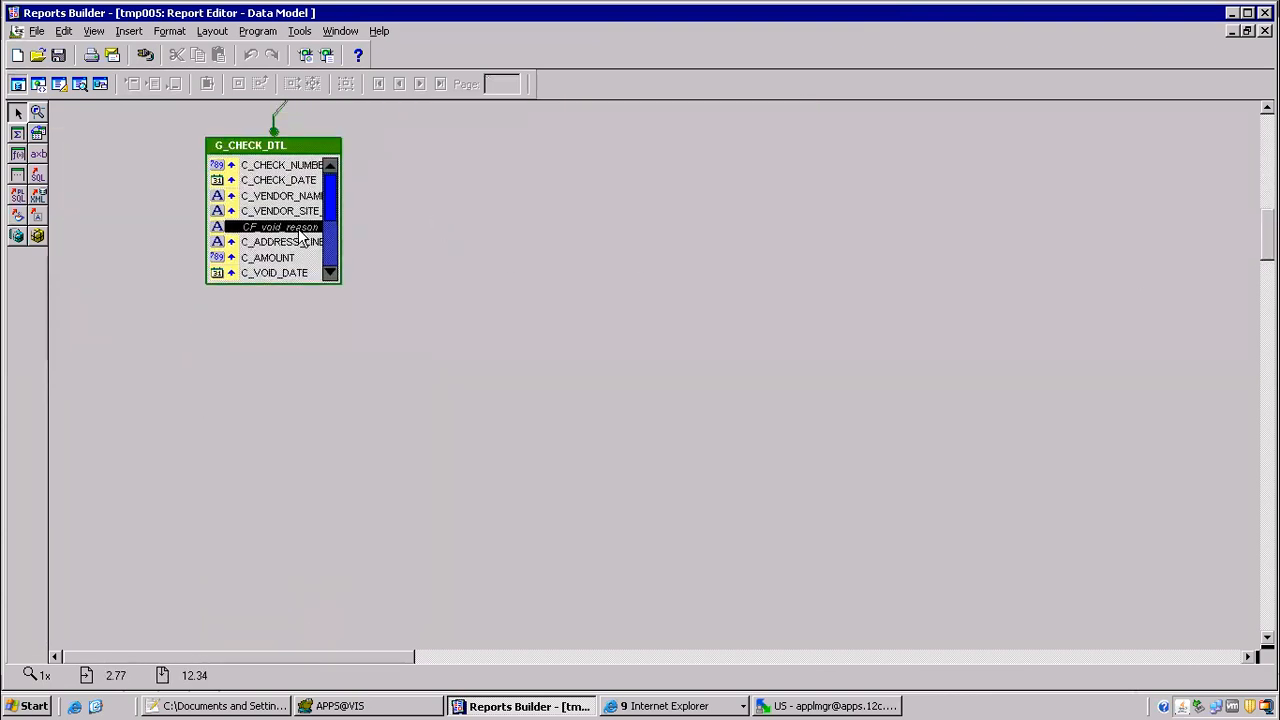
{"action": "double_click", "coordinate": [300, 228]}
{"action": "left_click", "coordinate": [240, 340]}
{"action": "left_click", "coordinate": [240, 340]}
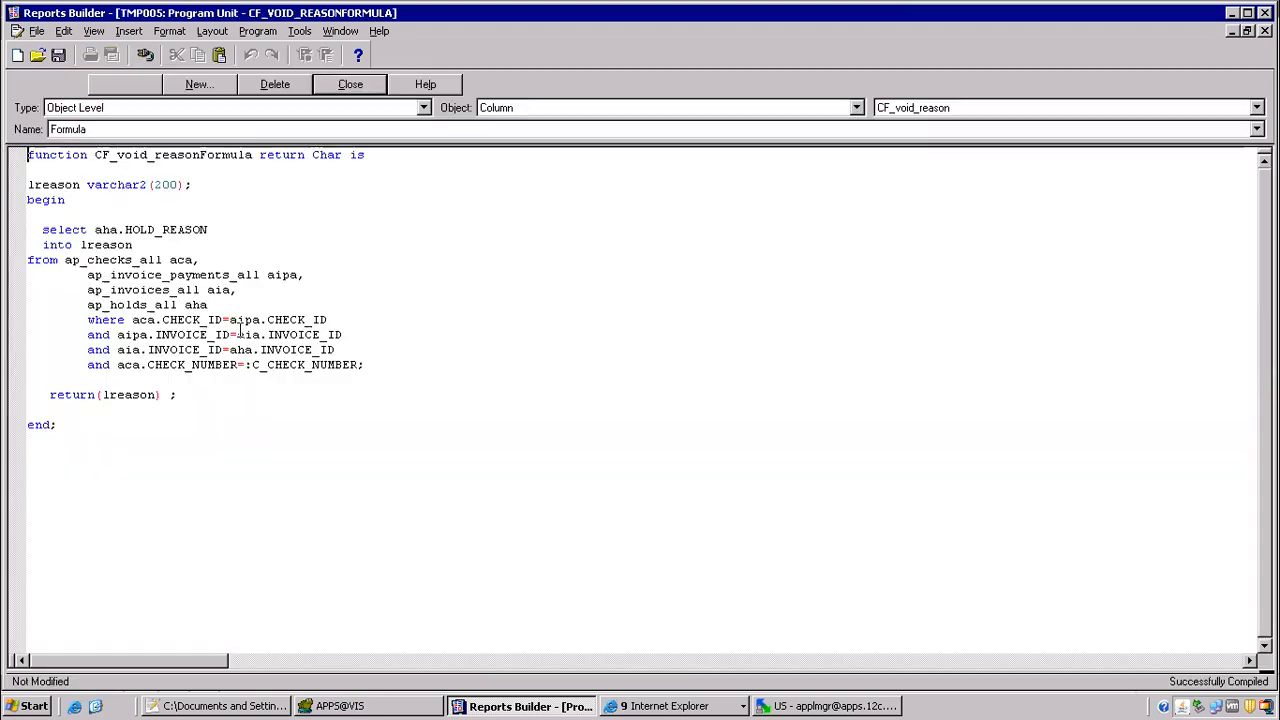
Step: Replace everything below the CF_void_reasonFormula header with the copied hold-reason code, then compile and close the formula
{"action": "left_click_drag", "start_coordinate": [40, 170], "coordinate": [143, 546]}
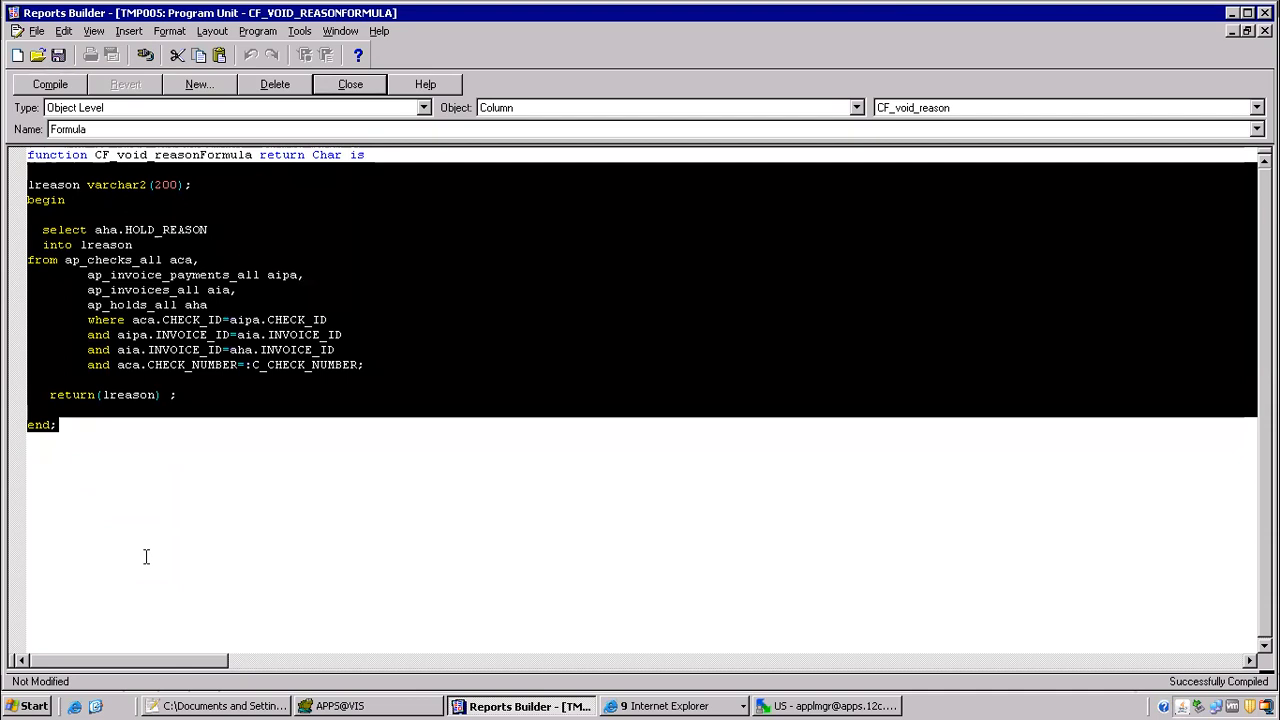
{"action": "key", "text": "ctrl+v"}
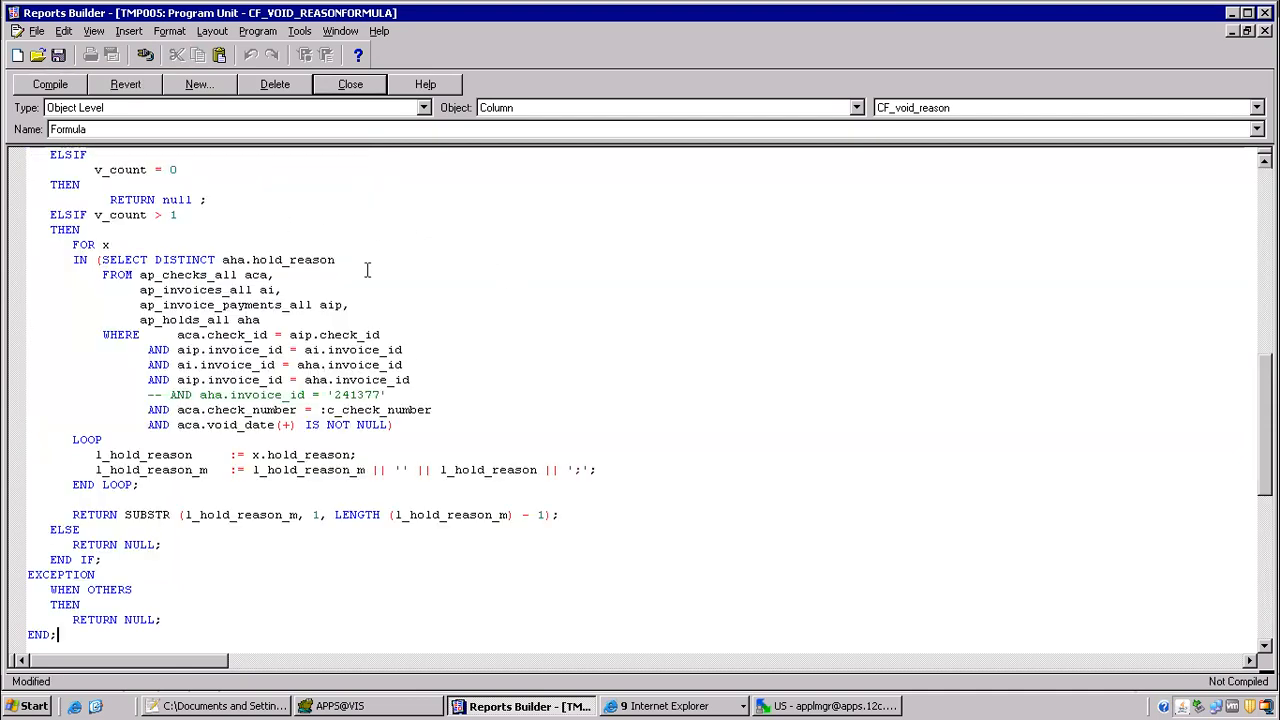
{"action": "left_click_drag", "start_coordinate": [1265, 404], "coordinate": [1246, 449]}
{"action": "left_click_drag", "start_coordinate": [83, 305], "coordinate": [618, 304]}
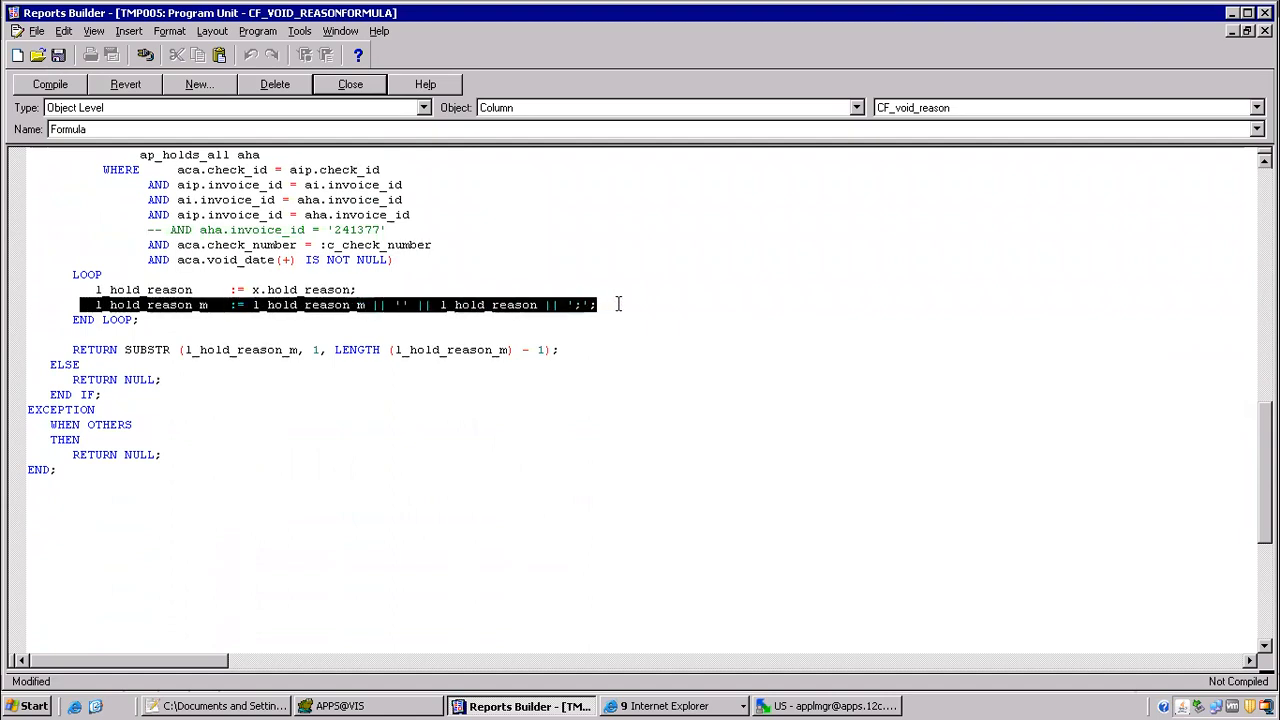
{"action": "left_click", "coordinate": [52, 85]}
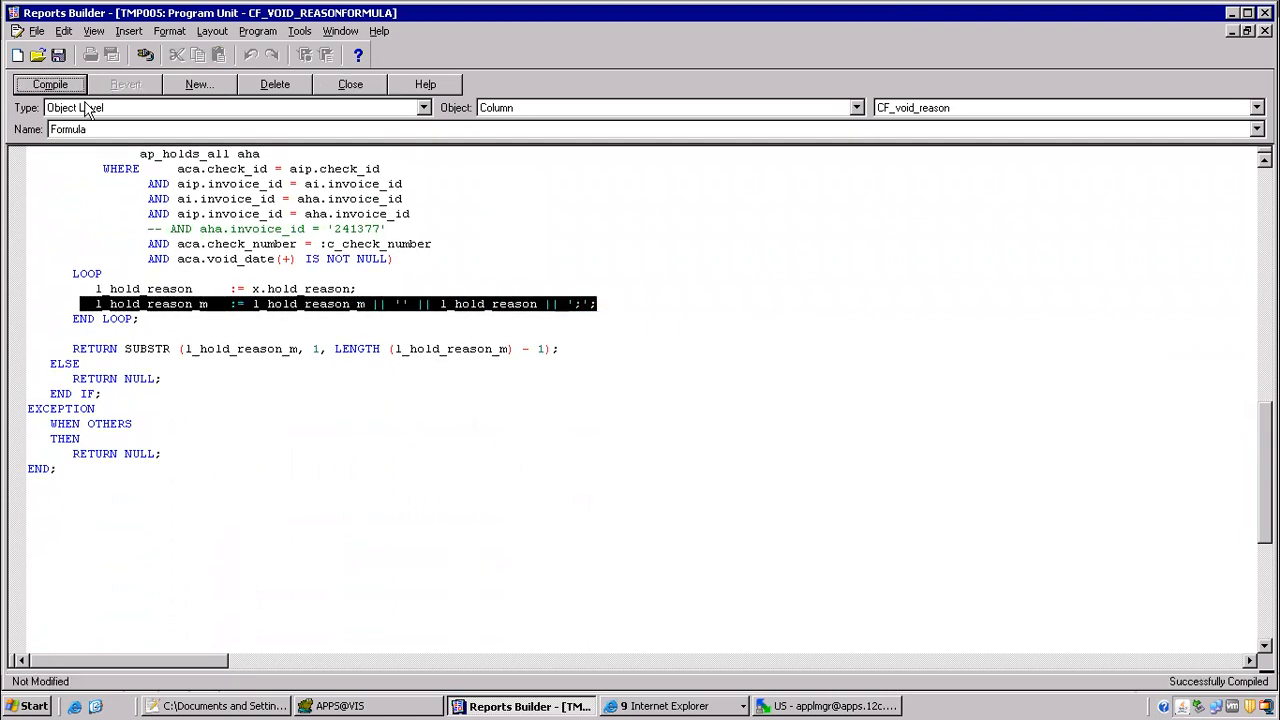
{"action": "left_click", "coordinate": [350, 84]}
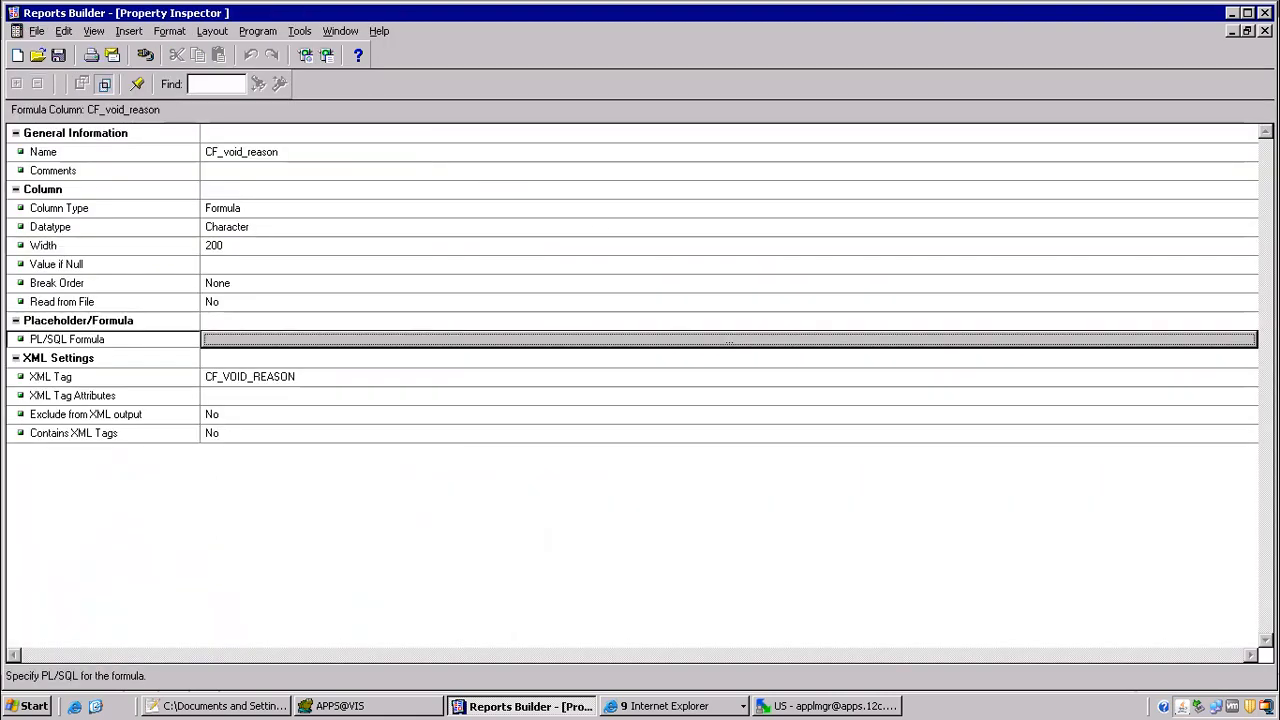
{"action": "left_click", "coordinate": [1265, 31]}
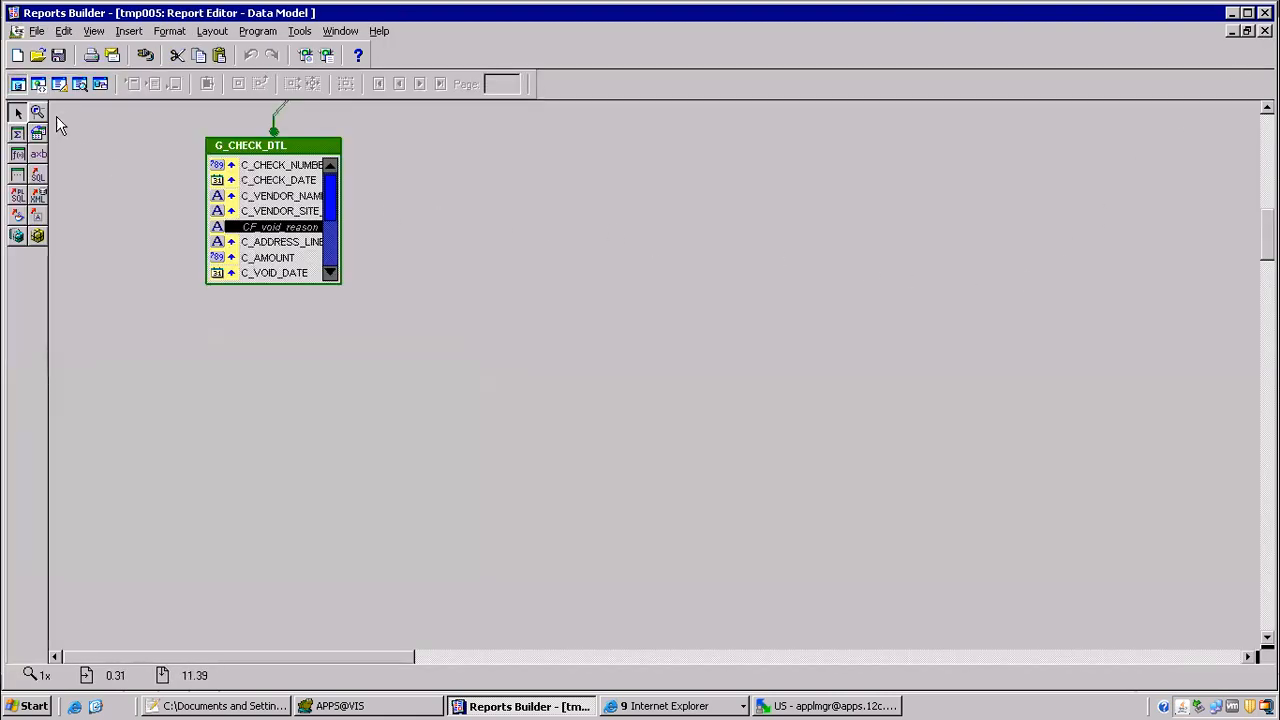
Step: Set the vertical and horizontal elasticity of the F_1 void reason field in the paper layout to Variable
{"action": "left_click", "coordinate": [61, 86]}
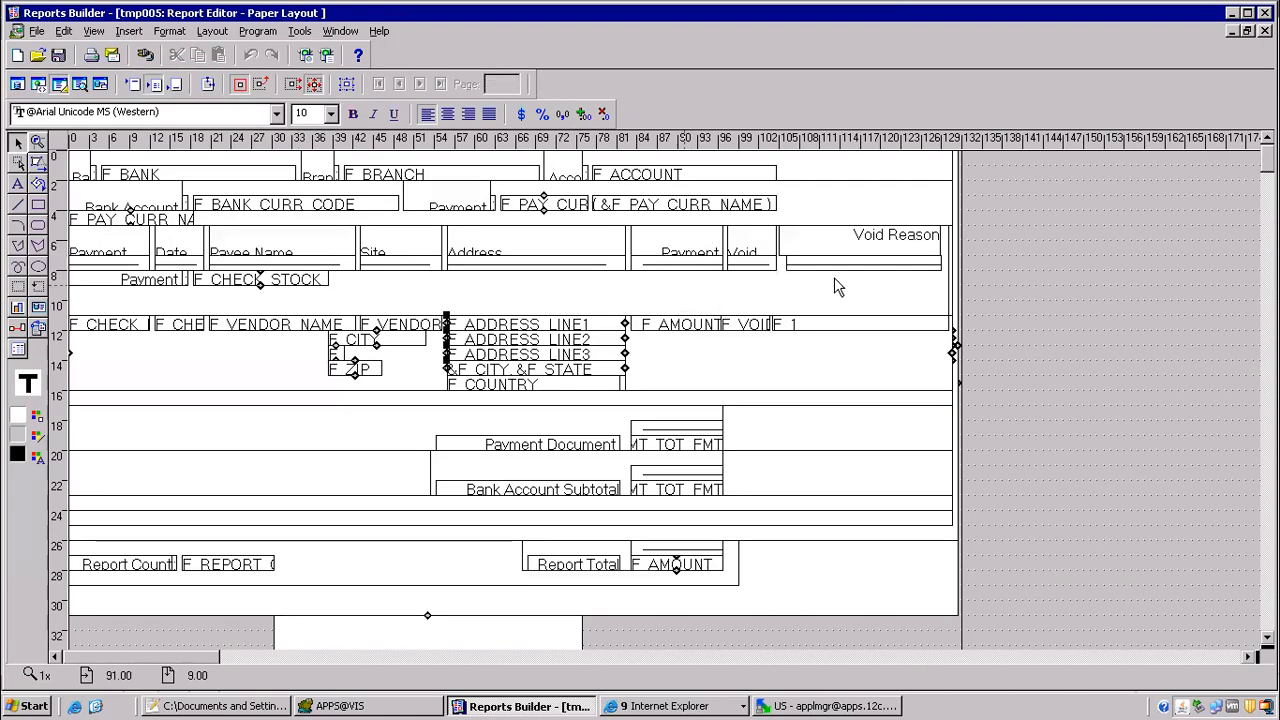
{"action": "double_click", "coordinate": [843, 326]}
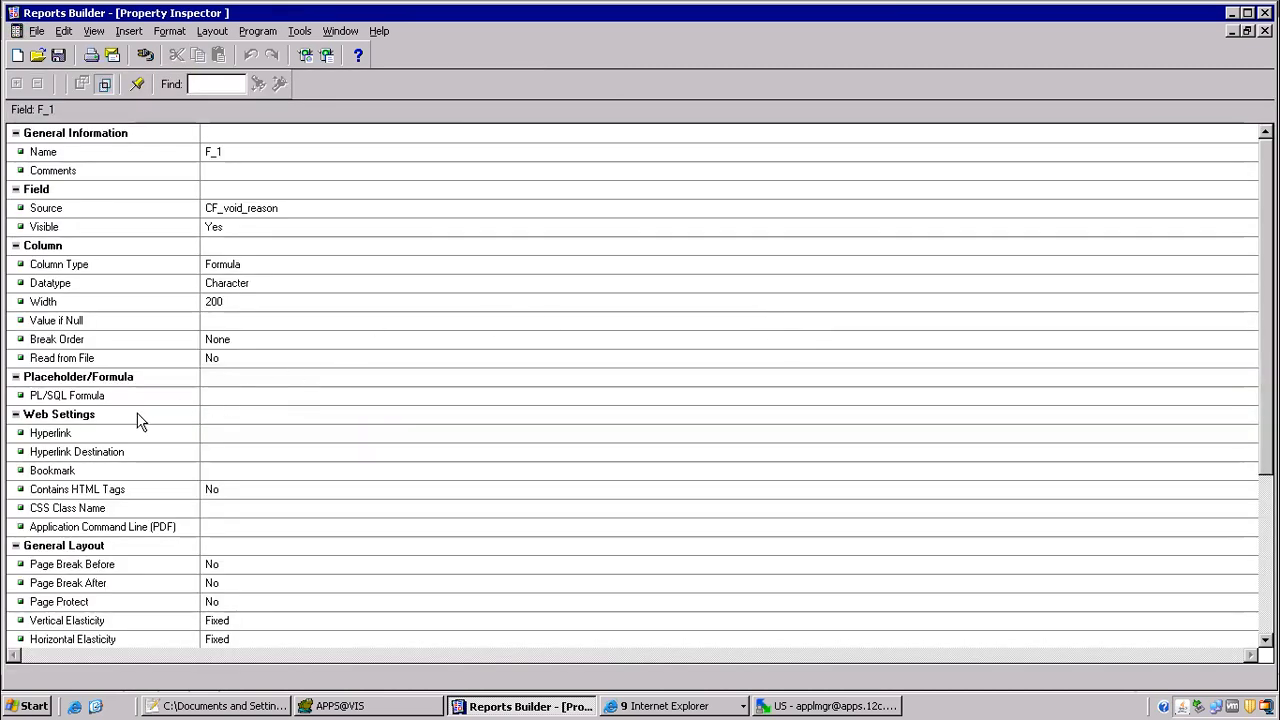
{"action": "left_click", "coordinate": [227, 622]}
{"action": "double_click", "coordinate": [227, 623]}
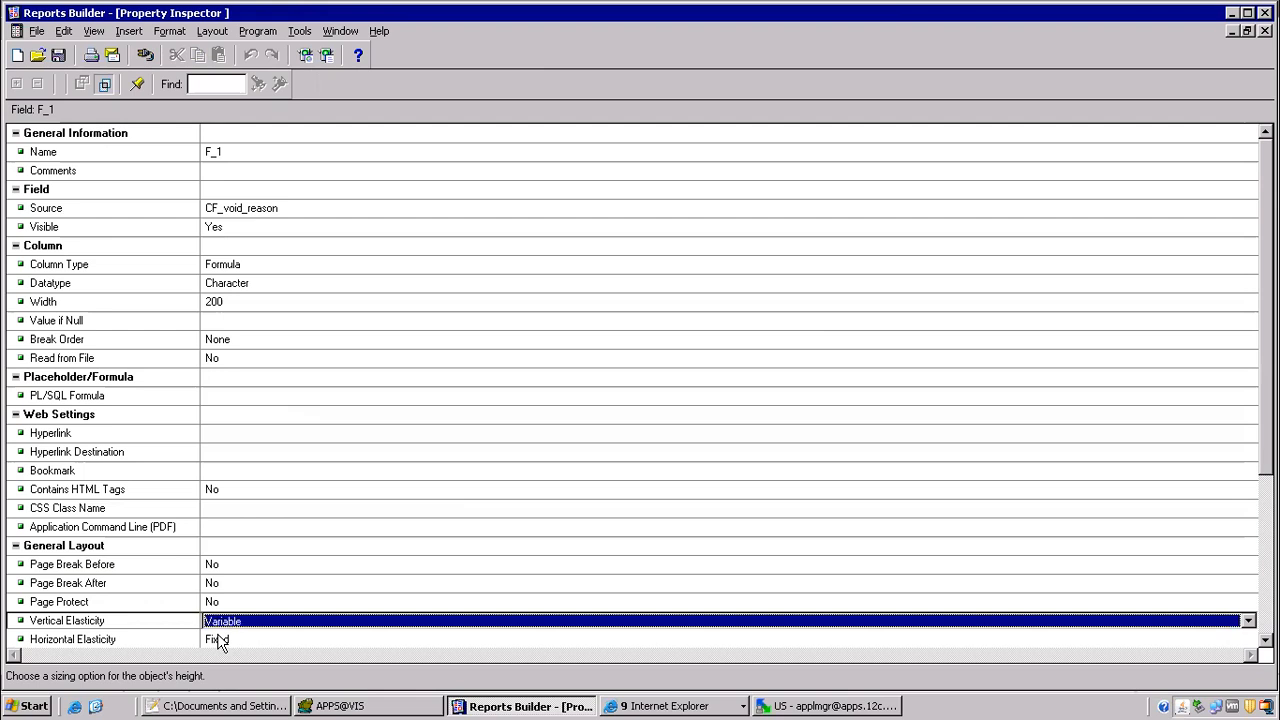
{"action": "double_click", "coordinate": [219, 638]}
{"action": "left_click", "coordinate": [253, 467]}
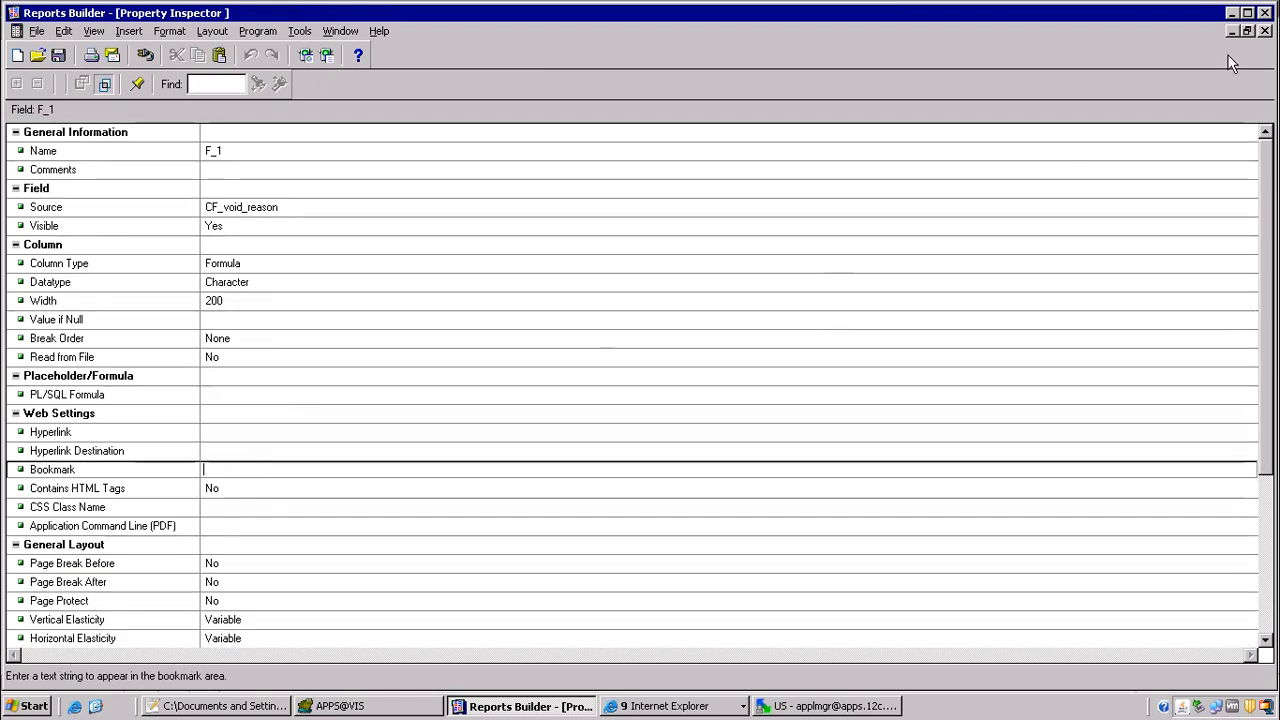
{"action": "left_click", "coordinate": [1265, 31]}
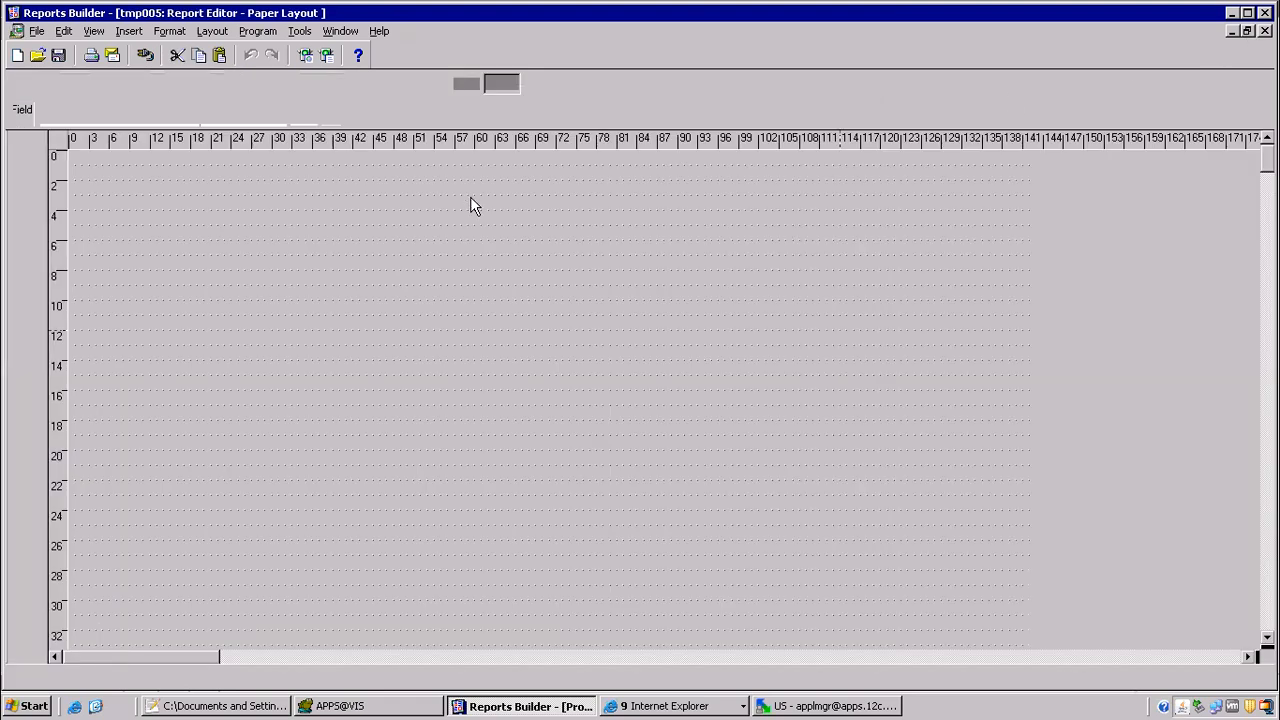
Step: Save the report and upload ITMAPXVCHCR.rdf with WinSCP to the server's reports/US folder, overwriting the existing file
{"action": "left_click", "coordinate": [60, 55]}
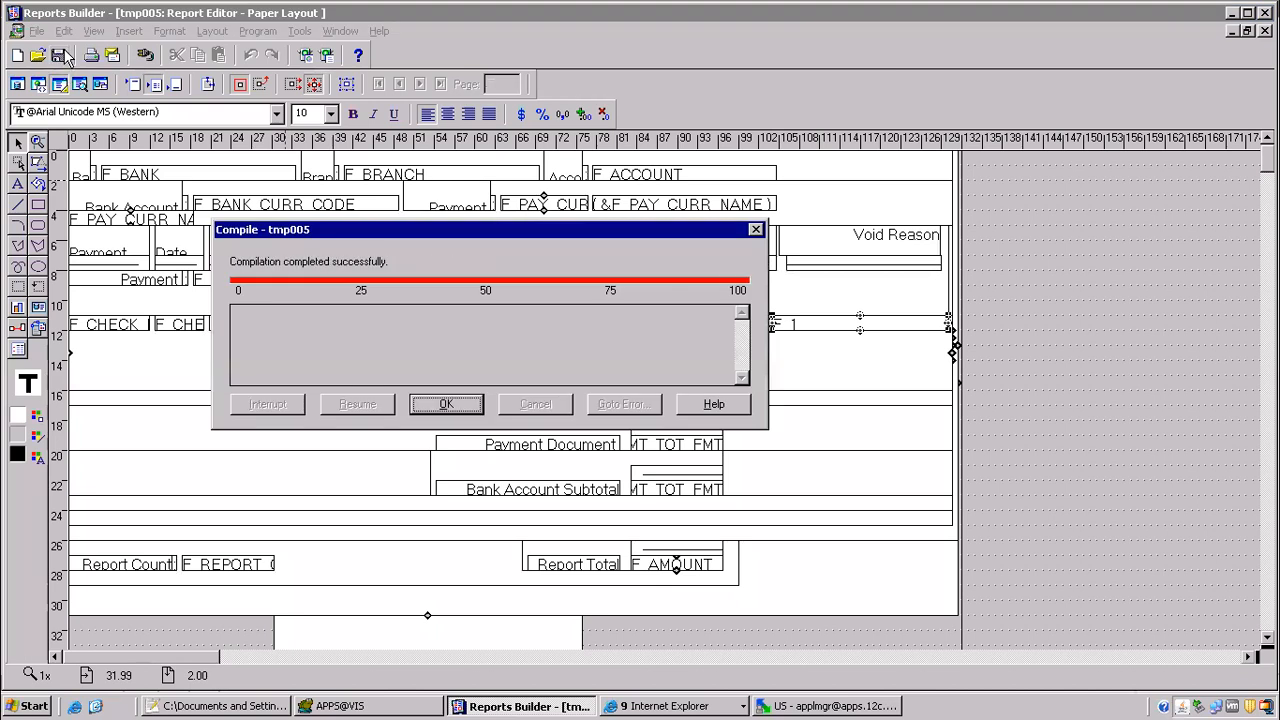
{"action": "left_click", "coordinate": [447, 402]}
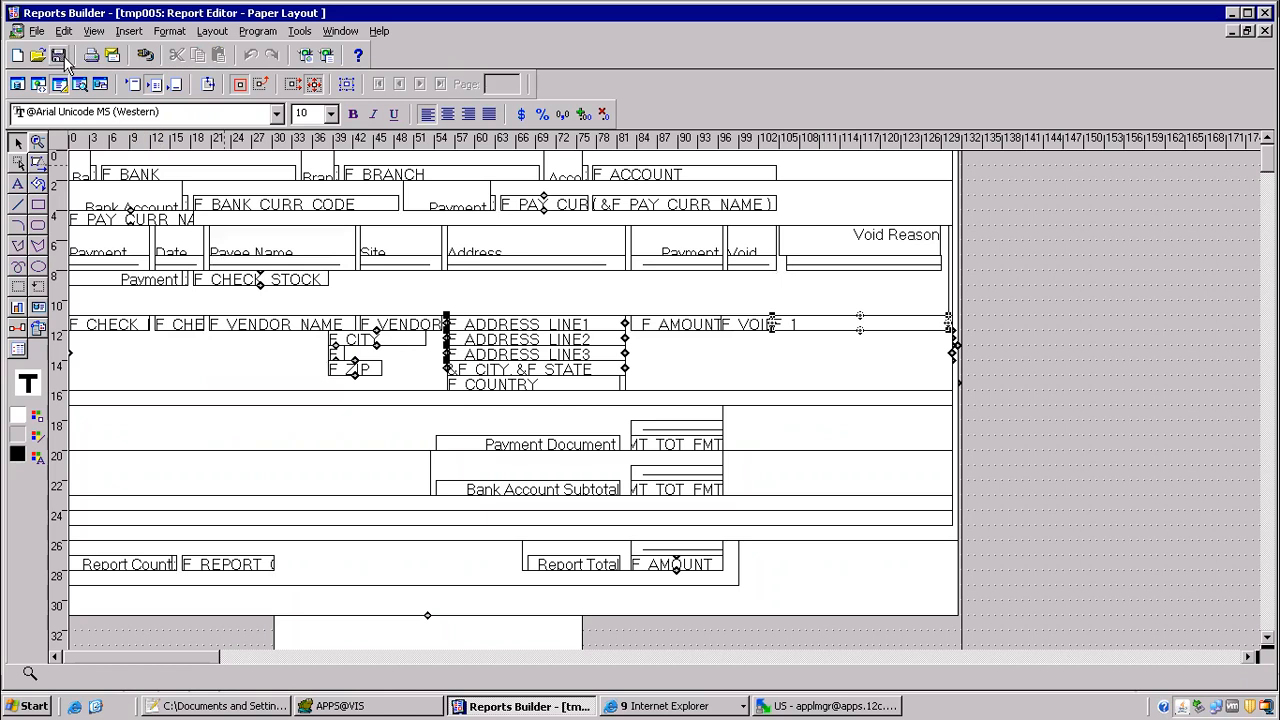
{"action": "left_click", "coordinate": [790, 703]}
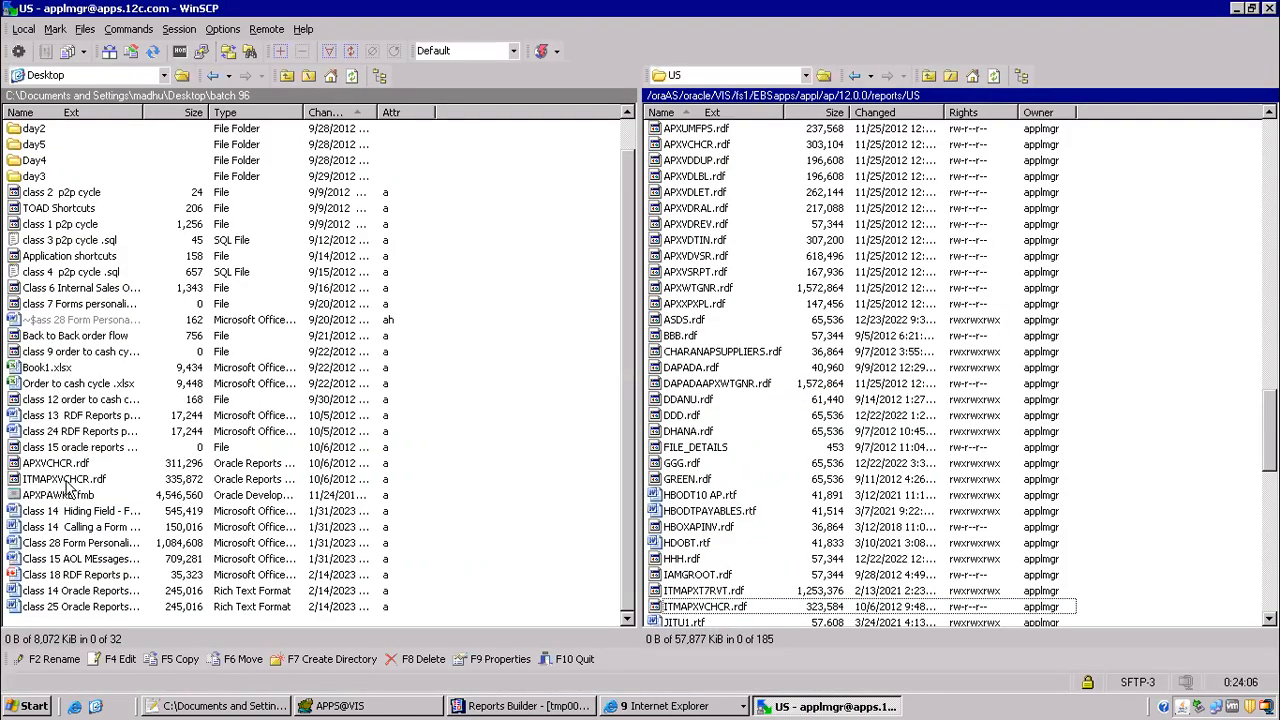
{"action": "left_click_drag", "start_coordinate": [66, 479], "coordinate": [718, 446]}
{"action": "left_click", "coordinate": [678, 426]}
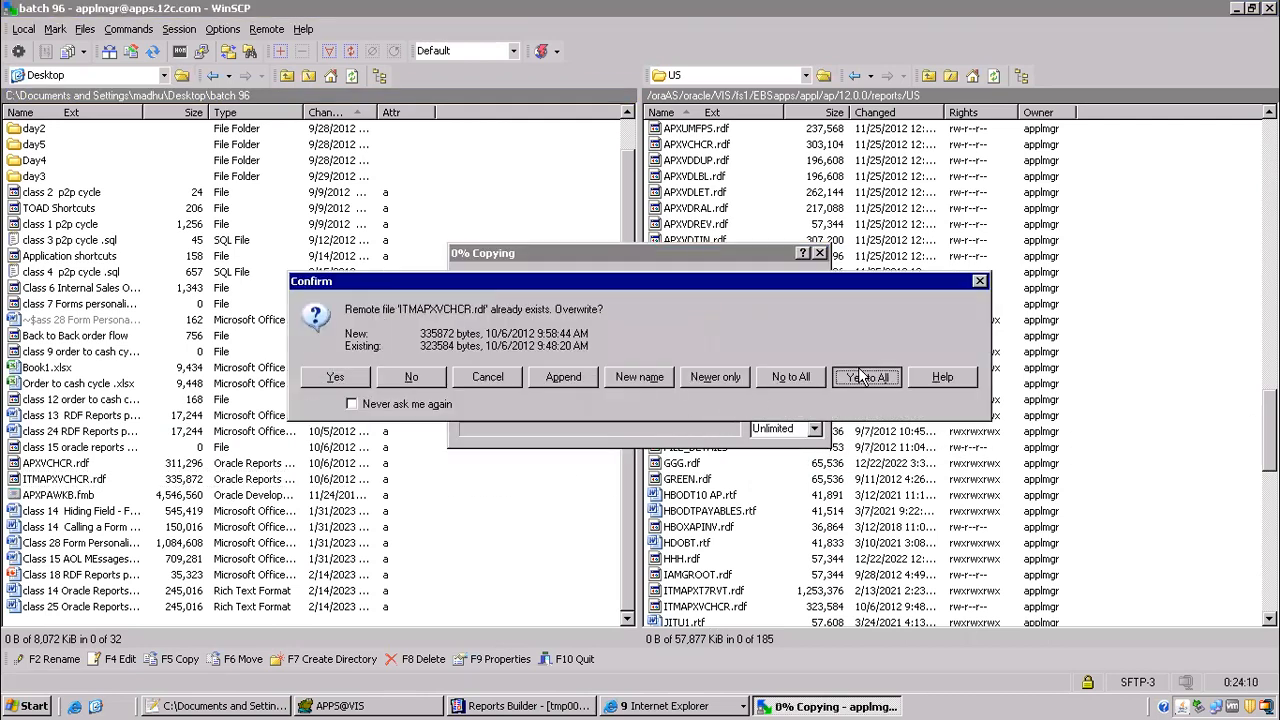
{"action": "left_click", "coordinate": [862, 377]}
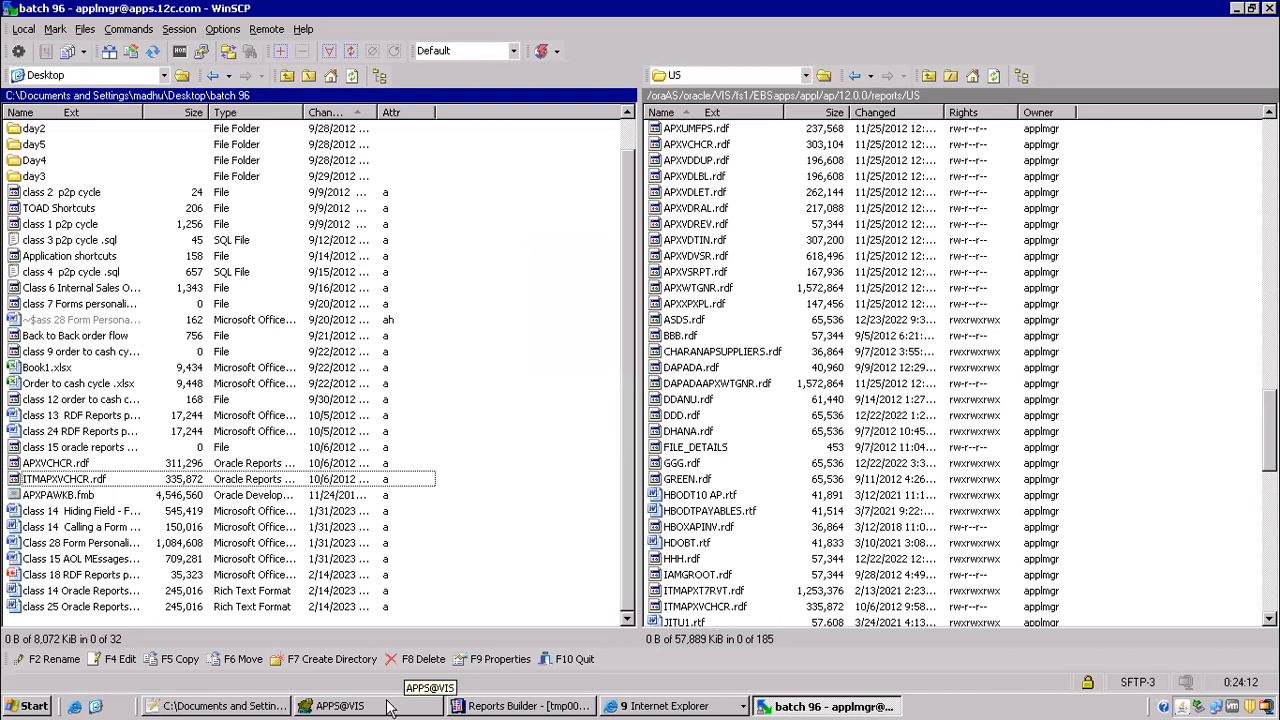
Step: Switch to Oracle Applications and submit a new request copied from the latest ITM Void Payment Register request, declining another submission
{"action": "left_click", "coordinate": [630, 706]}
{"action": "left_click", "coordinate": [652, 644]}
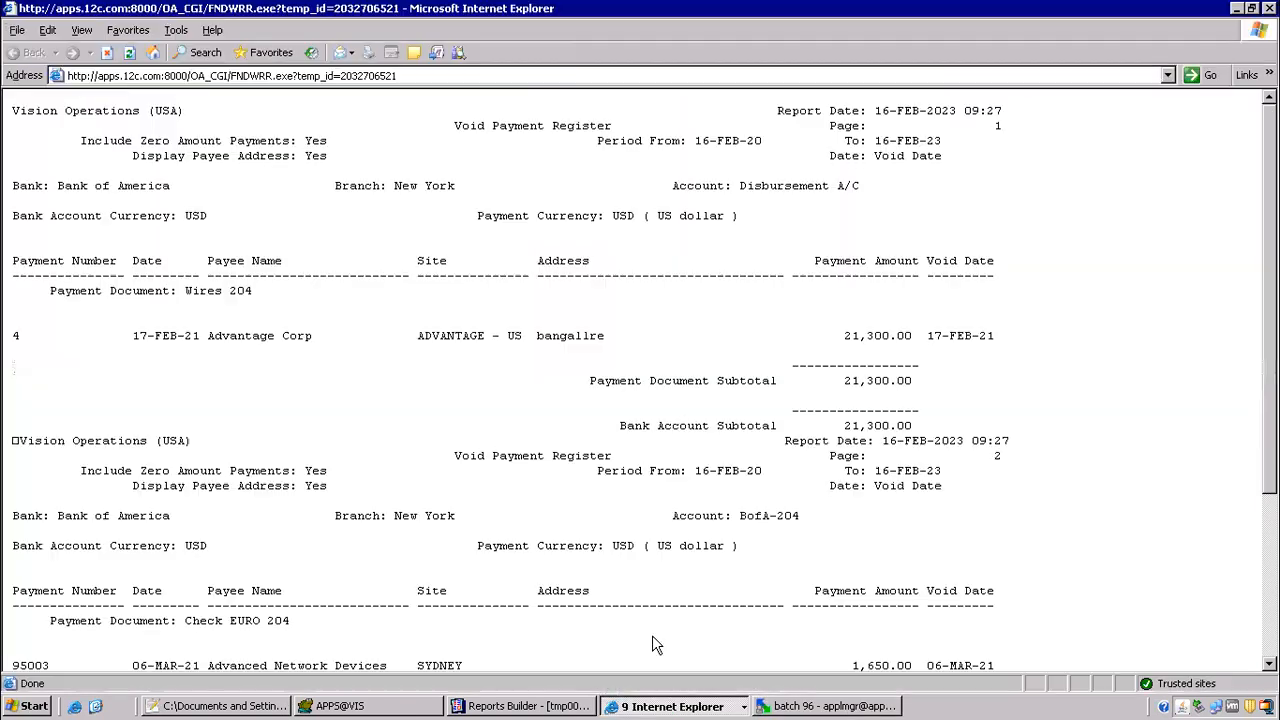
{"action": "left_click", "coordinate": [662, 706]}
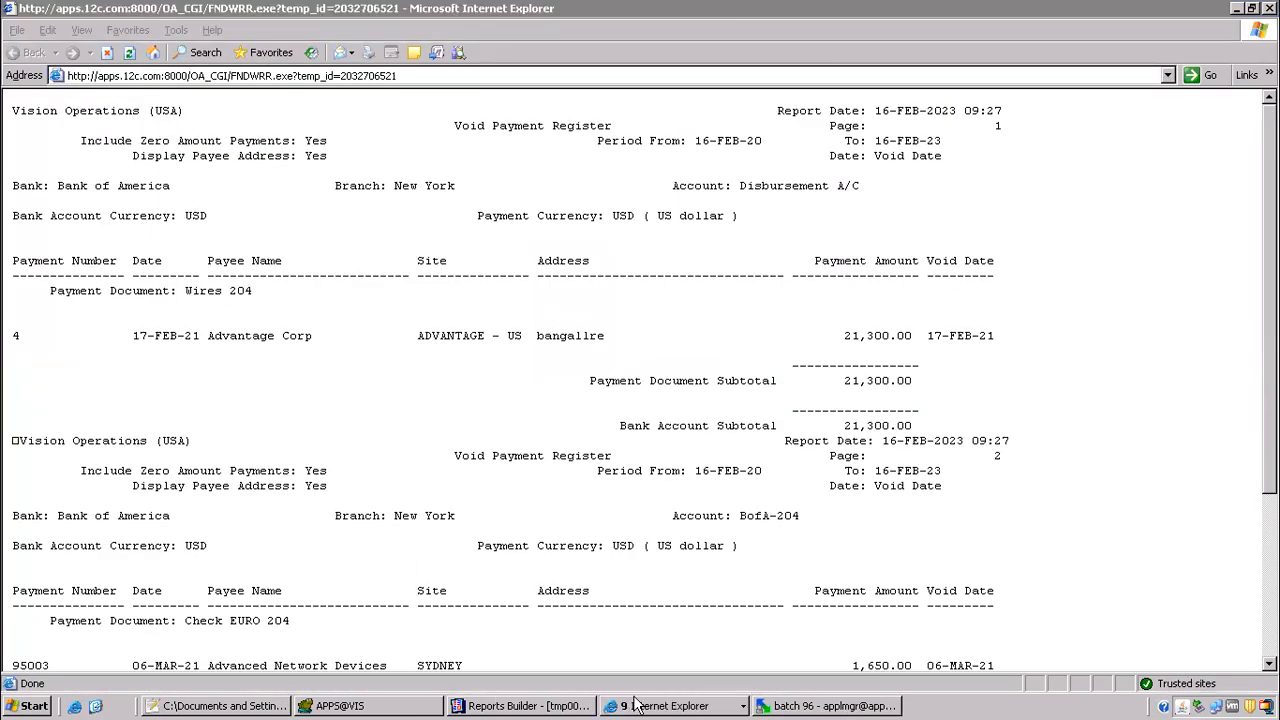
{"action": "left_click", "coordinate": [648, 646]}
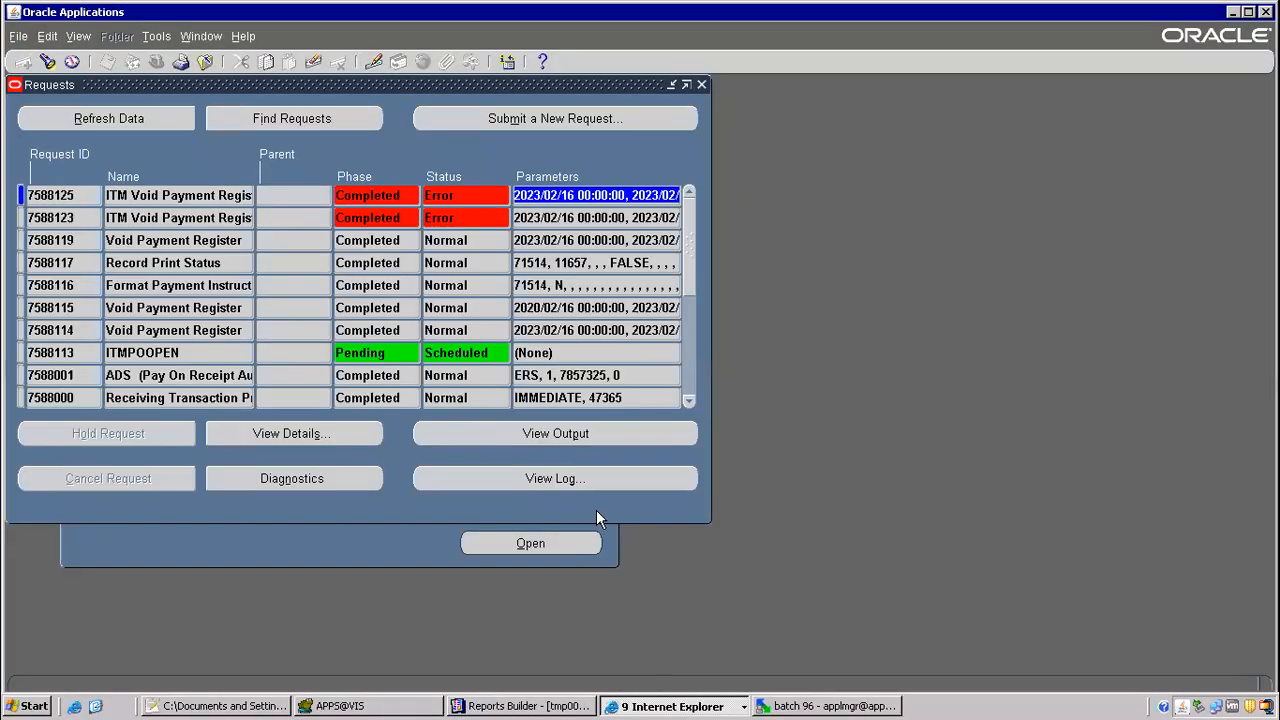
{"action": "left_click", "coordinate": [547, 118]}
{"action": "left_click", "coordinate": [371, 400]}
{"action": "left_click", "coordinate": [577, 131]}
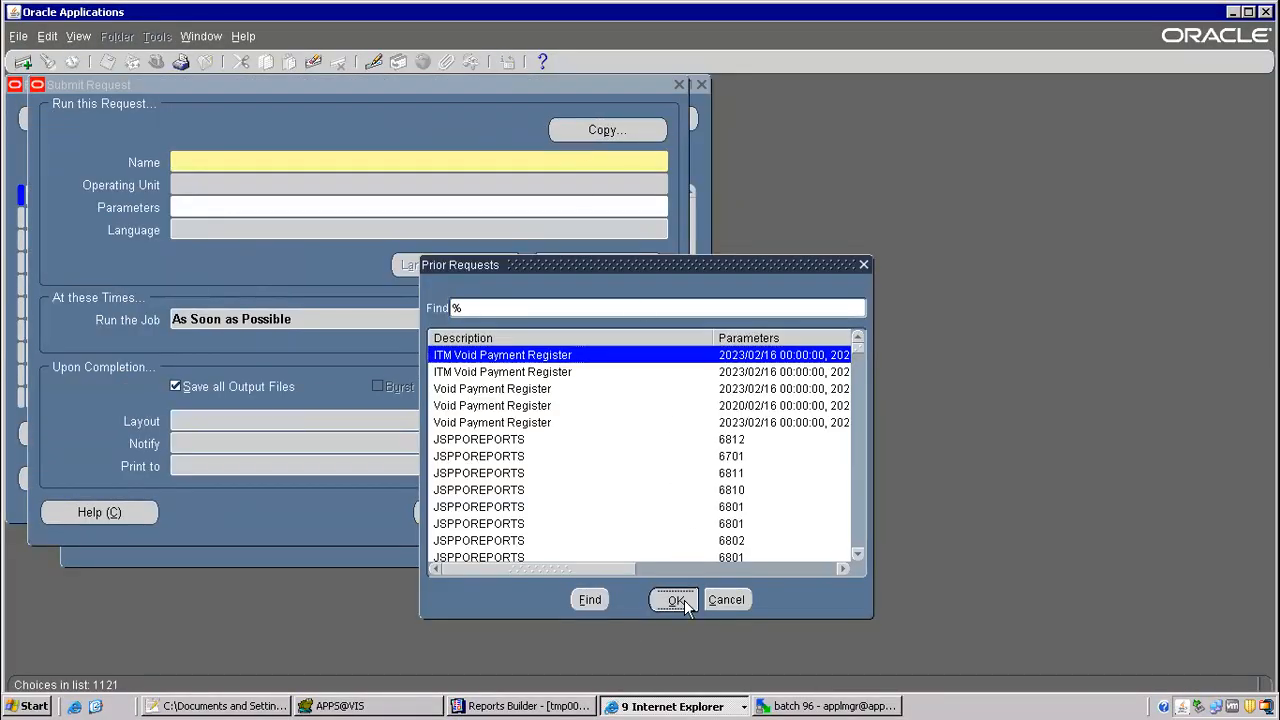
{"action": "left_click", "coordinate": [678, 600]}
{"action": "left_click", "coordinate": [478, 512]}
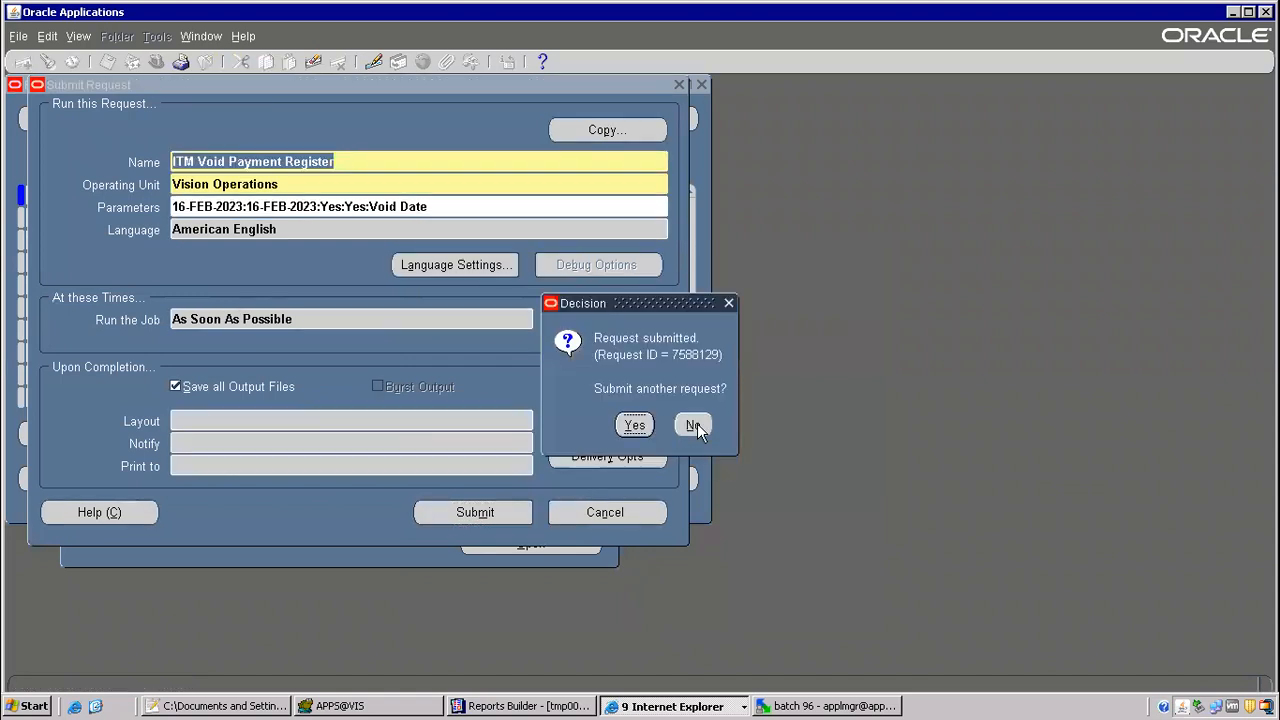
{"action": "left_click", "coordinate": [695, 426]}
Step: Refresh the requests list until the new ITM Void Payment Register request completes, and open its output
{"action": "left_click", "coordinate": [97, 122]}
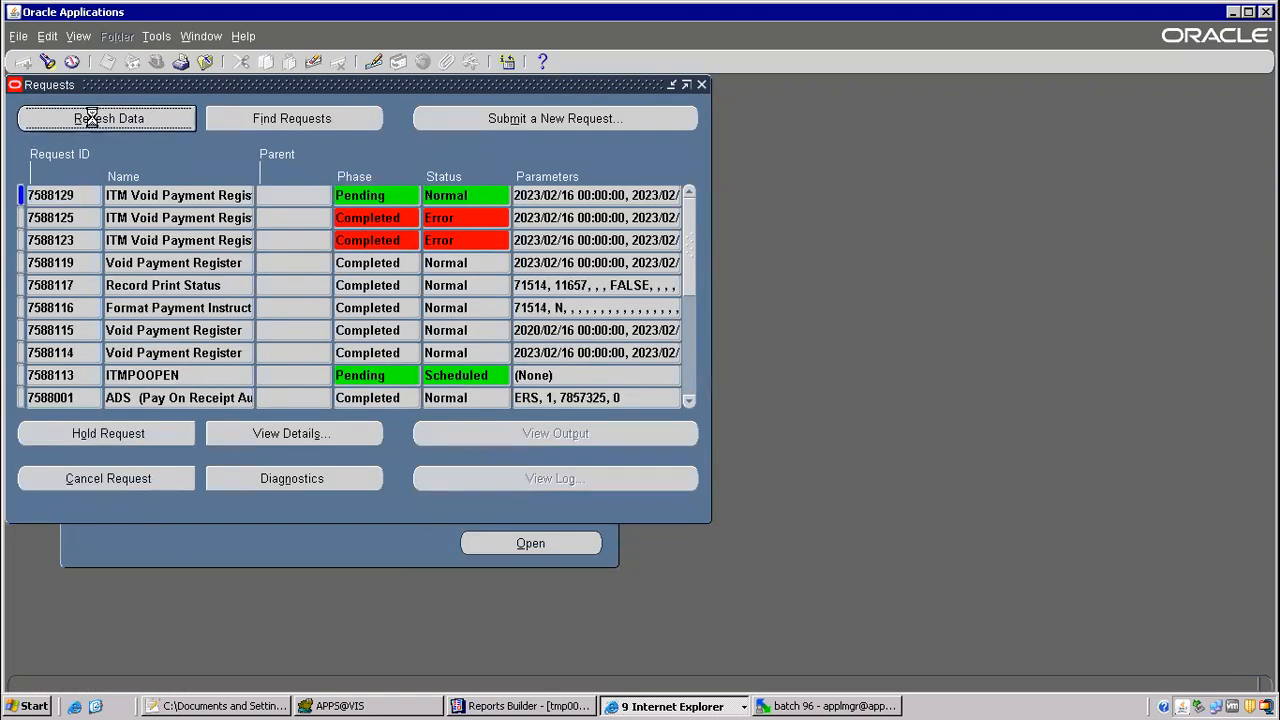
{"action": "left_click", "coordinate": [137, 116]}
{"action": "left_click", "coordinate": [140, 118]}
{"action": "left_click", "coordinate": [184, 197]}
{"action": "left_click", "coordinate": [142, 120]}
{"action": "left_click", "coordinate": [213, 200]}
{"action": "left_click", "coordinate": [155, 121]}
{"action": "left_click", "coordinate": [193, 190]}
{"action": "left_click", "coordinate": [148, 120]}
{"action": "left_click", "coordinate": [177, 199]}
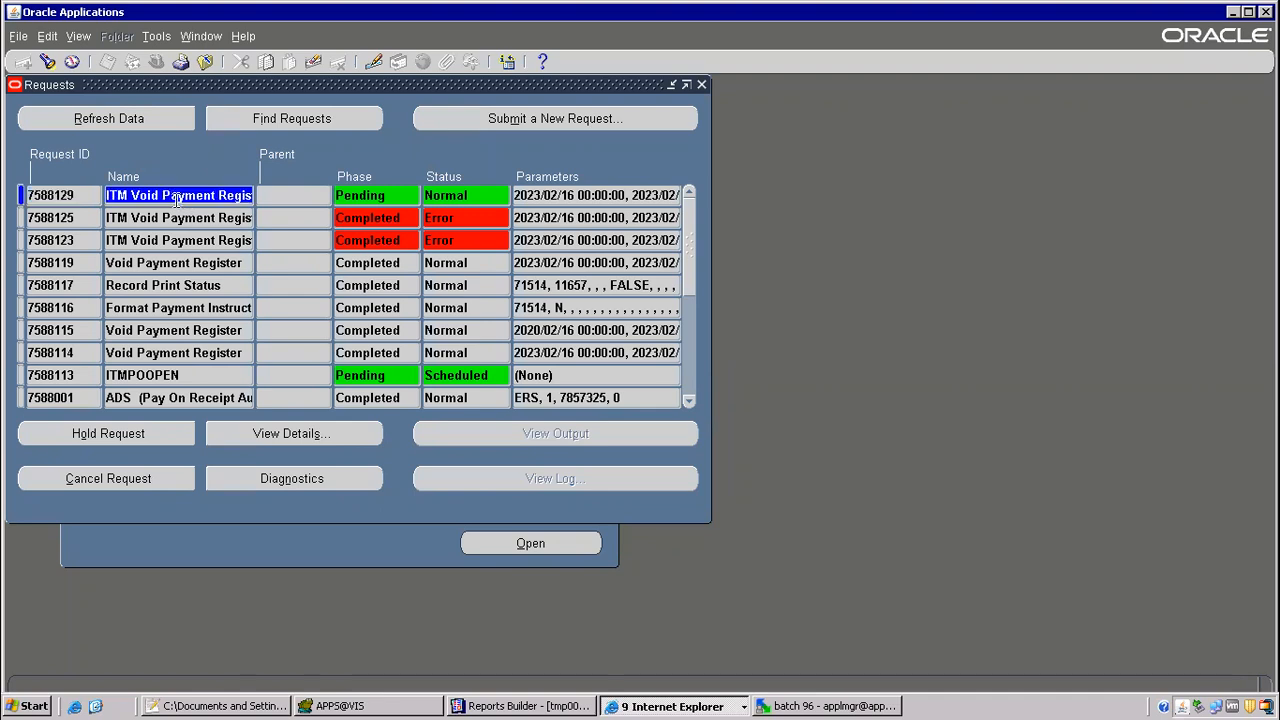
{"action": "left_click", "coordinate": [130, 117]}
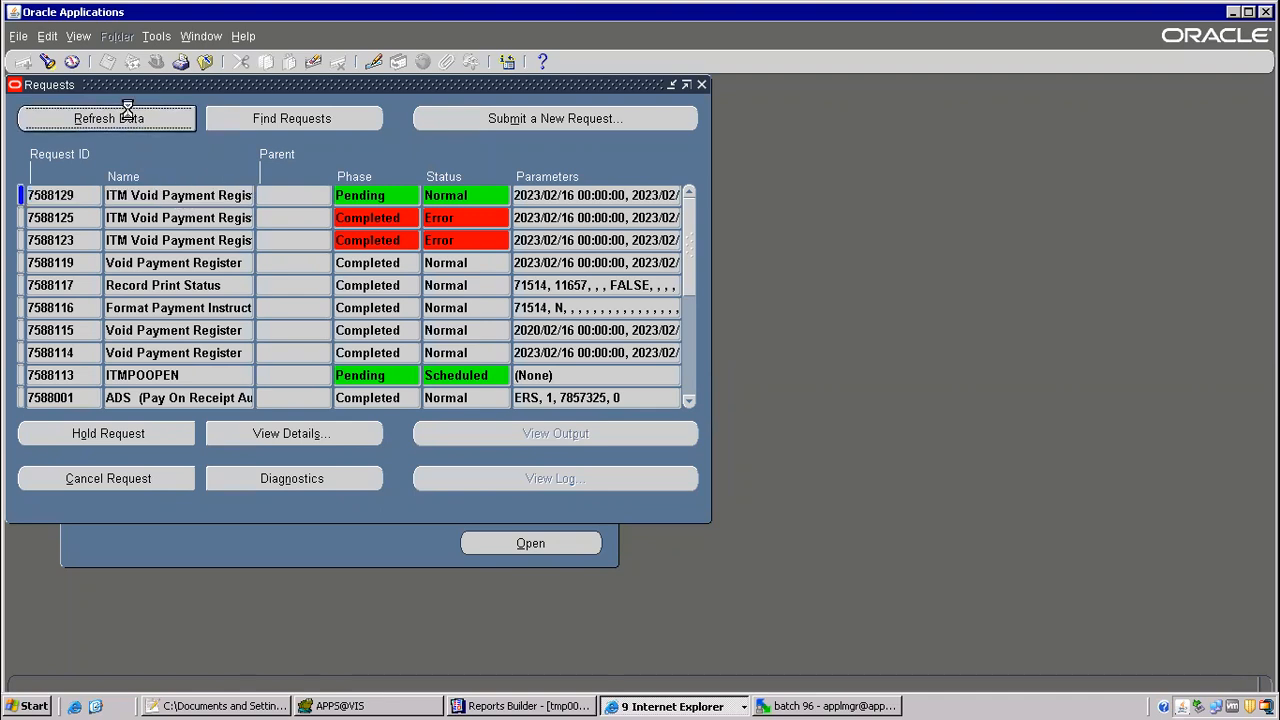
{"action": "left_click", "coordinate": [153, 195]}
{"action": "left_click", "coordinate": [142, 126]}
{"action": "left_click", "coordinate": [142, 126]}
{"action": "left_click", "coordinate": [142, 129]}
{"action": "left_click", "coordinate": [142, 129]}
{"action": "left_click", "coordinate": [142, 129]}
{"action": "left_click", "coordinate": [142, 129]}
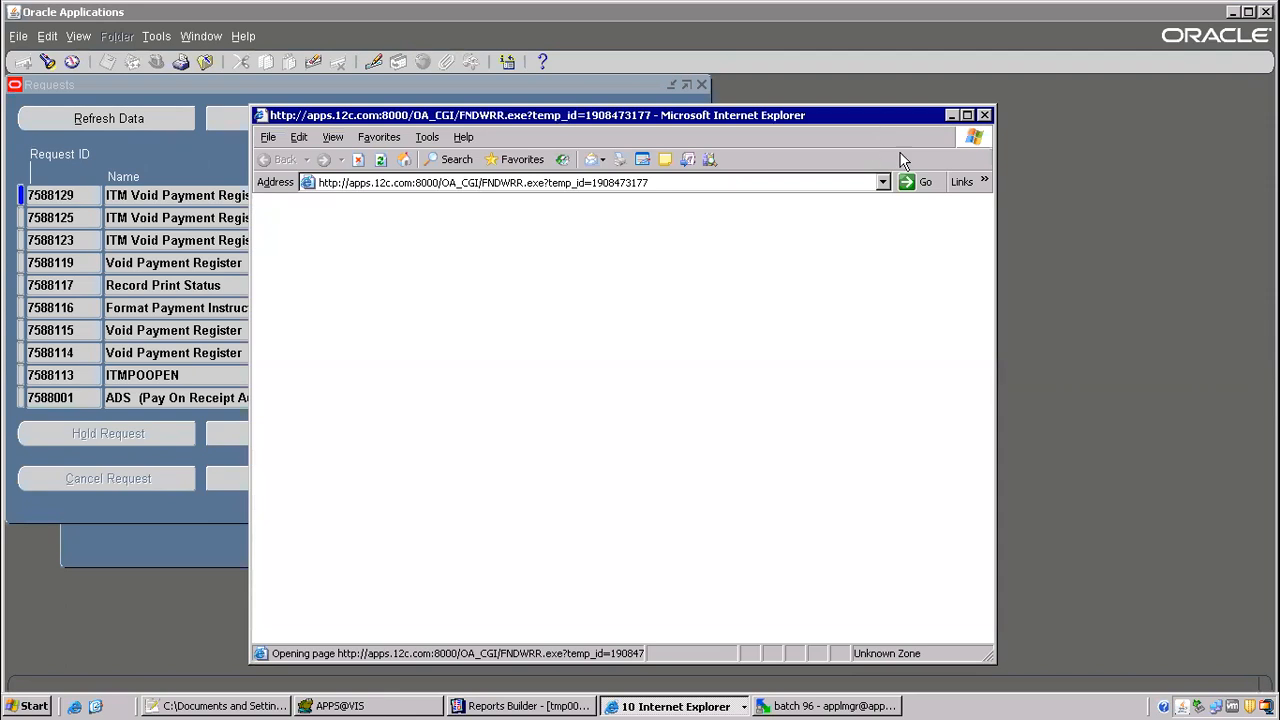
Step: Enlarge the report output and examine the Void Reason column, highlighting the second concatenated hold reason
{"action": "left_click", "coordinate": [974, 121]}
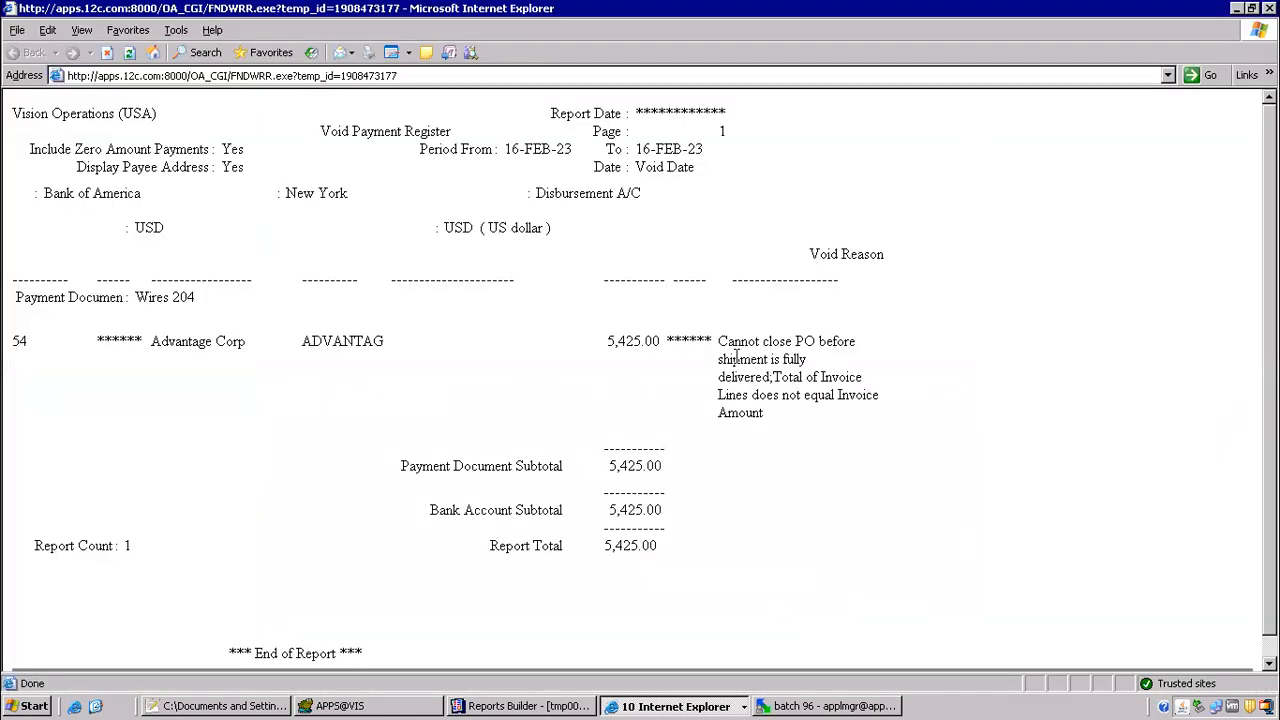
{"action": "left_click_drag", "start_coordinate": [727, 352], "coordinate": [836, 421]}
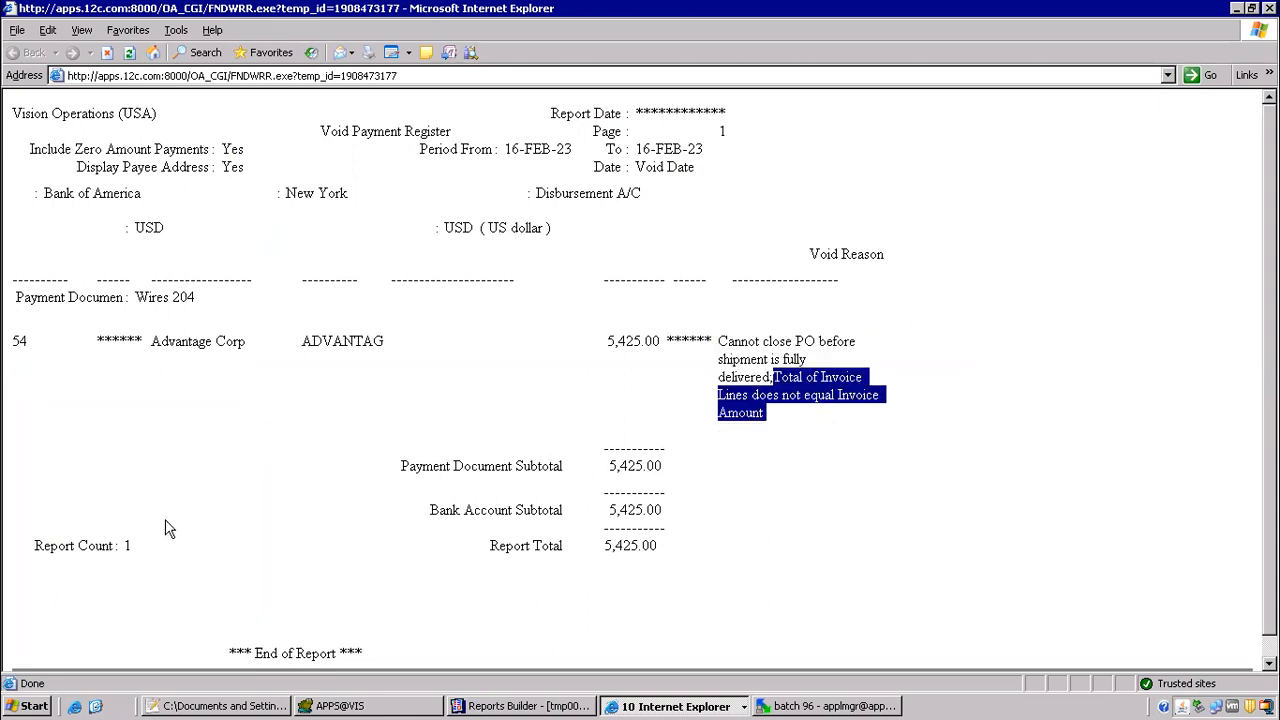
Step: Examine the voided payment row and its concatenated void reason in the report output, alongside the reports customization heading in the Notepad++ notes
{"action": "left_click_drag", "start_coordinate": [37, 346], "coordinate": [14, 346]}
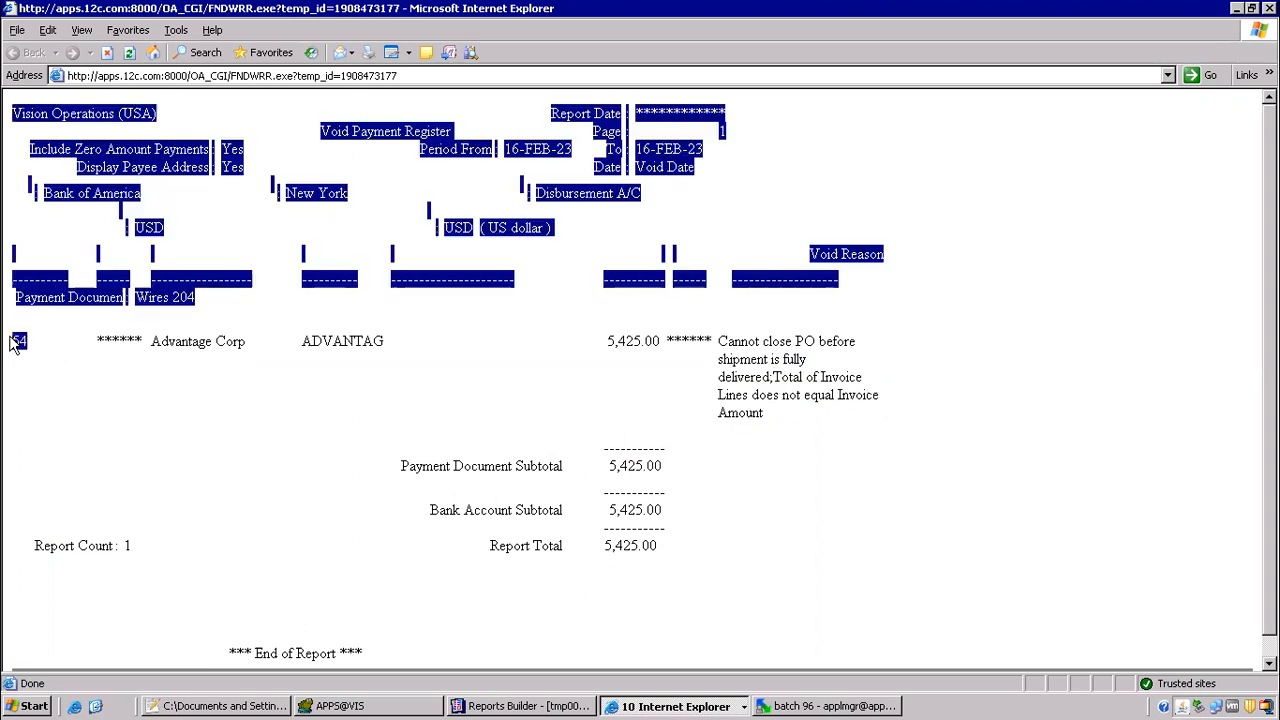
{"action": "left_click", "coordinate": [928, 304]}
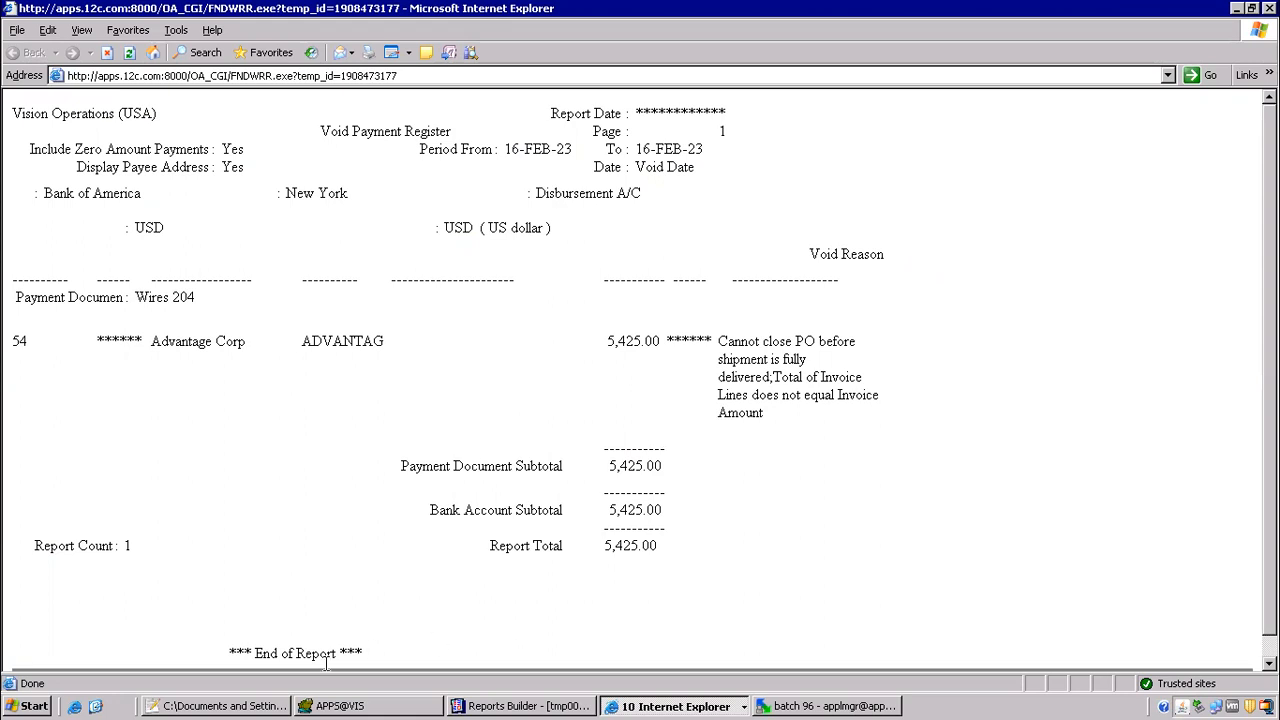
{"action": "left_click", "coordinate": [270, 706]}
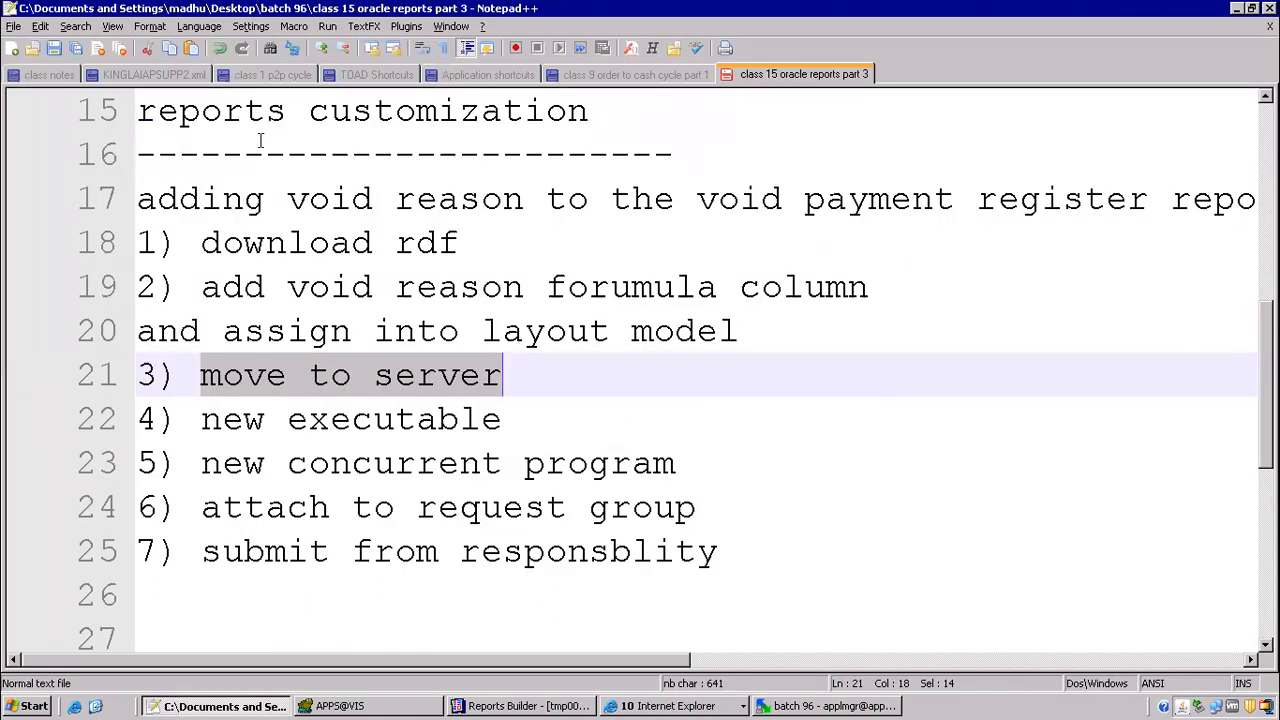
{"action": "left_click_drag", "start_coordinate": [140, 111], "coordinate": [626, 135]}
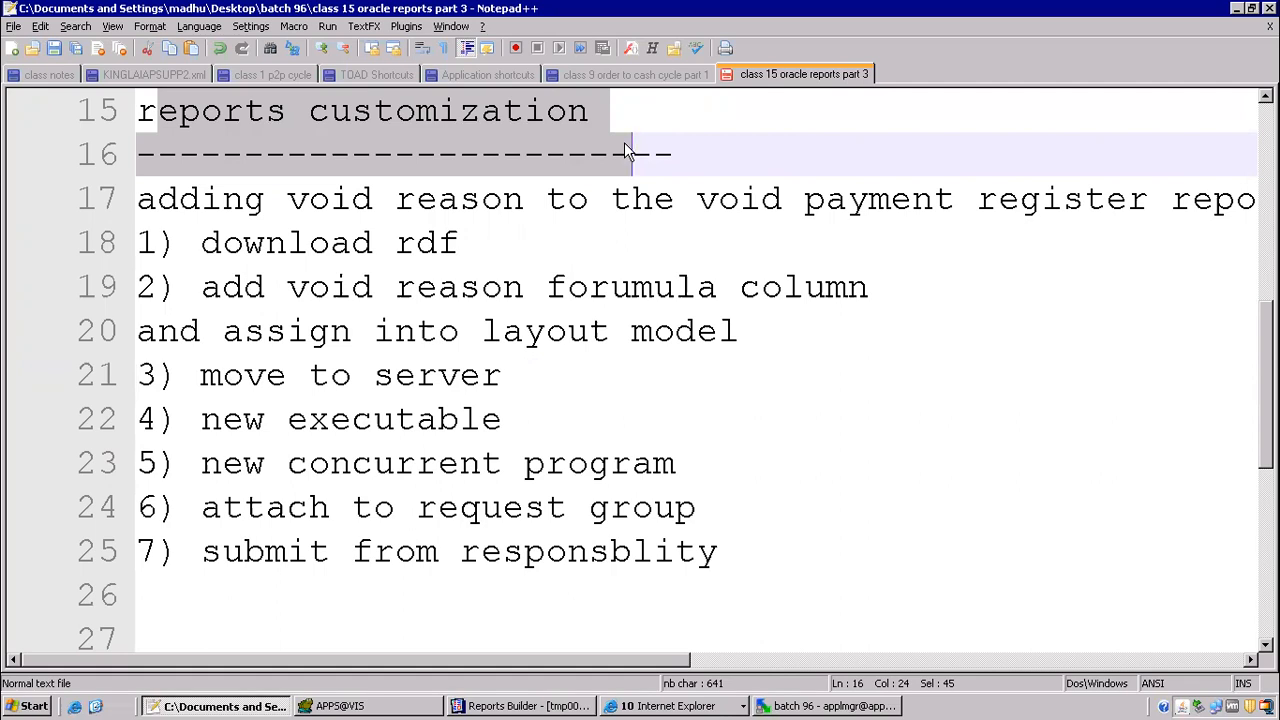
{"action": "left_click", "coordinate": [678, 240]}
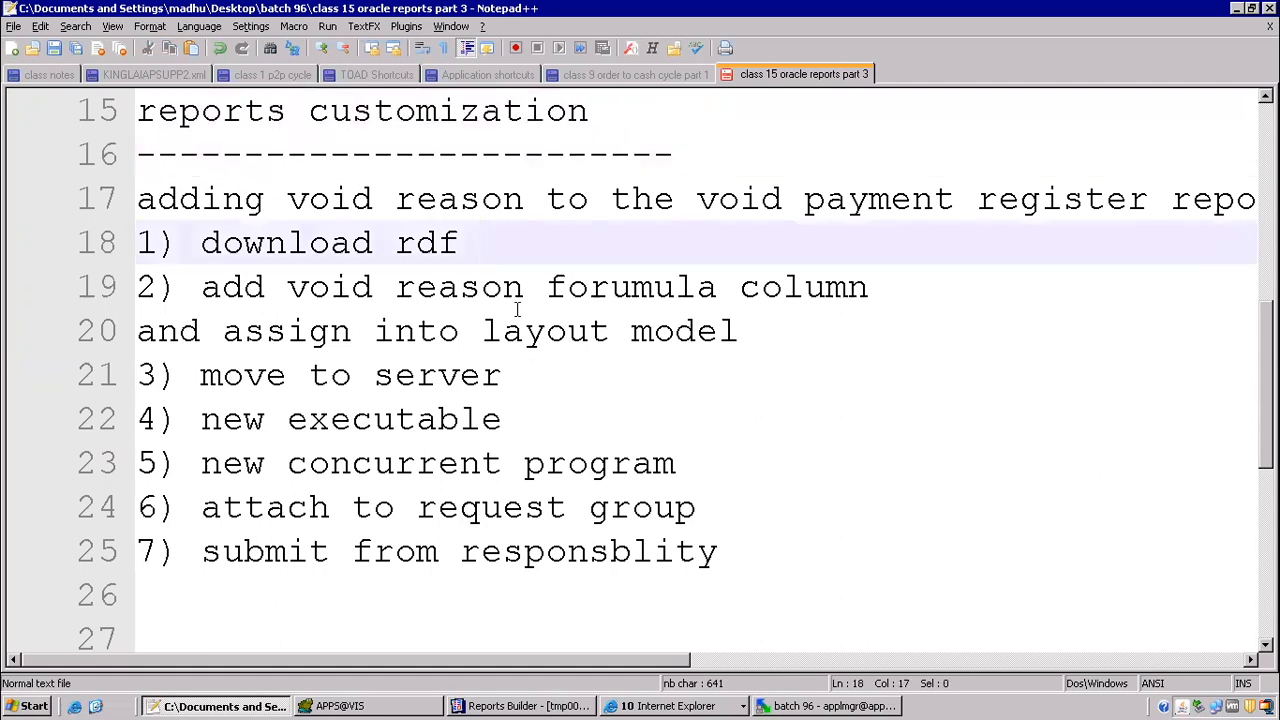
{"action": "key", "text": "alt+Tab"}
{"action": "left_click_drag", "start_coordinate": [727, 332], "coordinate": [813, 428]}
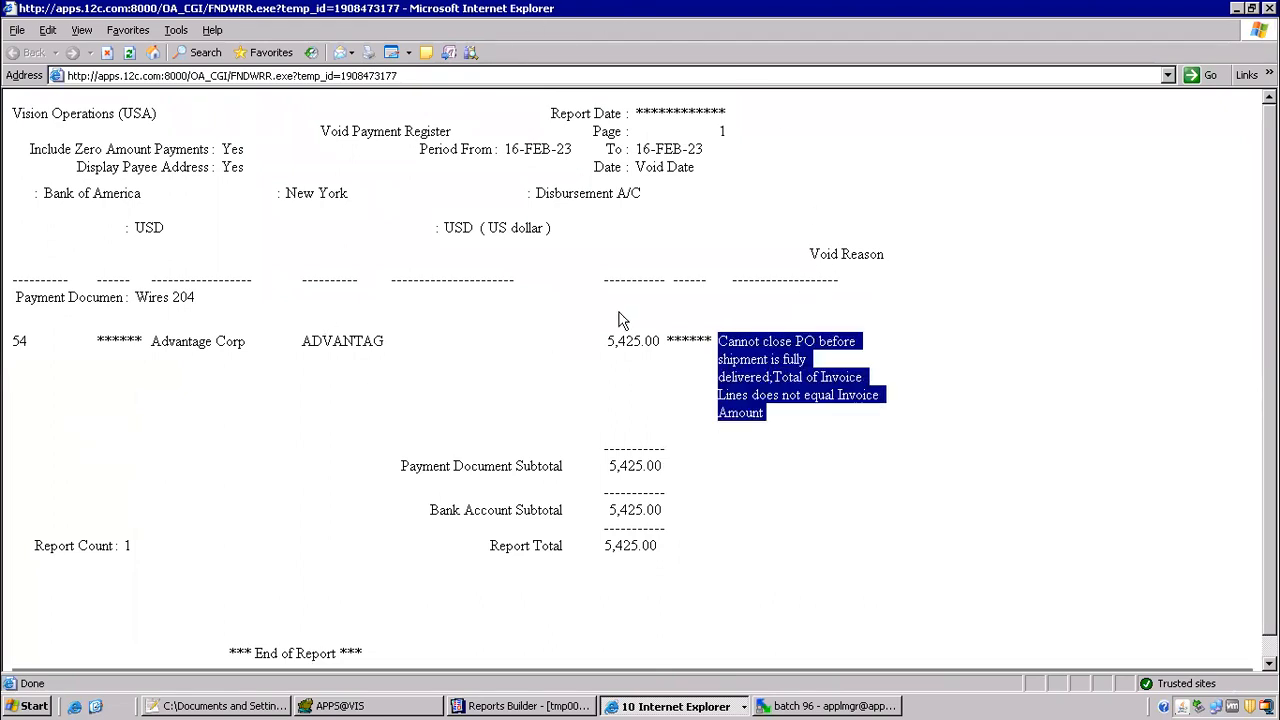
{"action": "key", "text": "alt+Tab"}
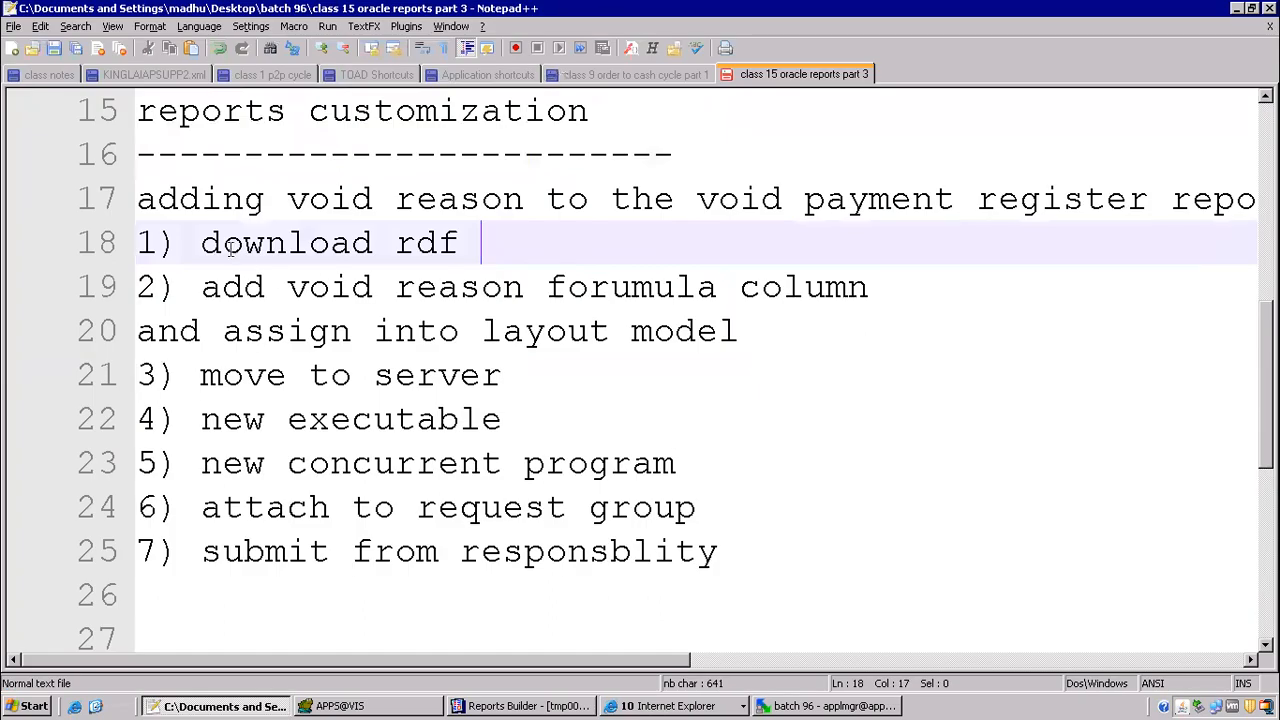
Step: Review the customization steps in the notes, highlighting the rdf download and the void reason formula column with its layout assignment
{"action": "left_click_drag", "start_coordinate": [201, 243], "coordinate": [515, 260]}
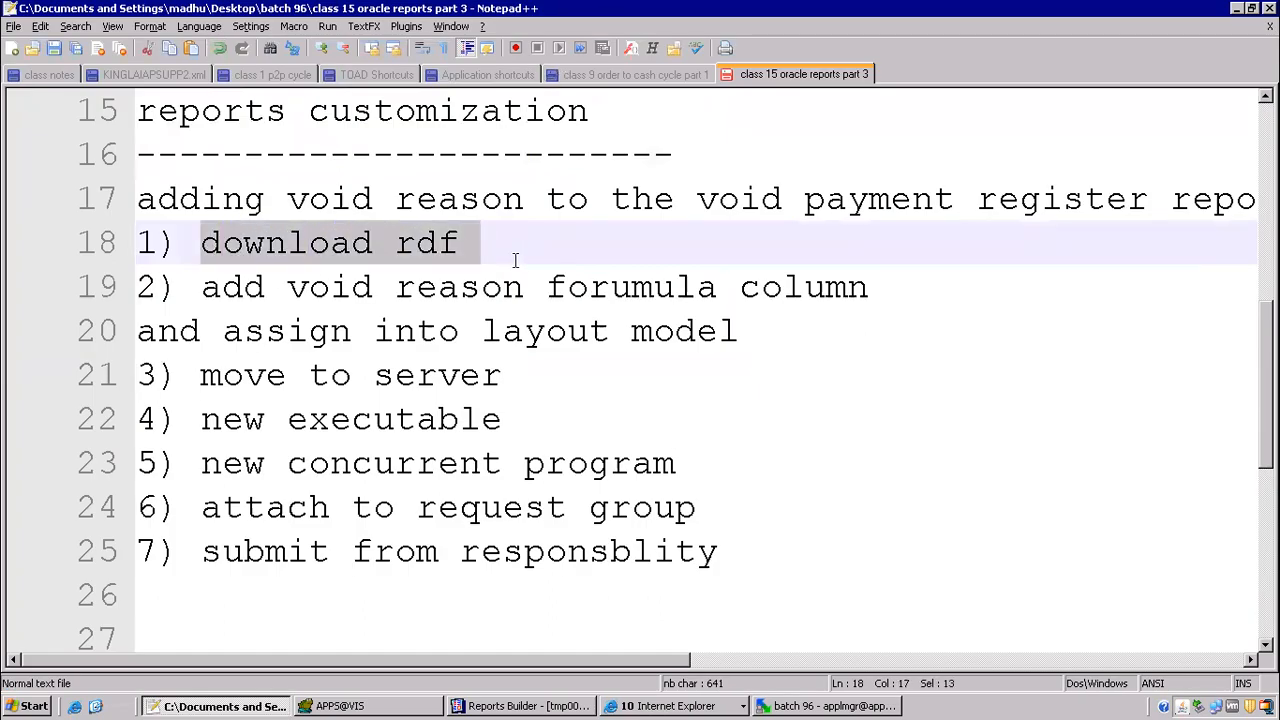
{"action": "left_click_drag", "start_coordinate": [243, 287], "coordinate": [769, 331]}
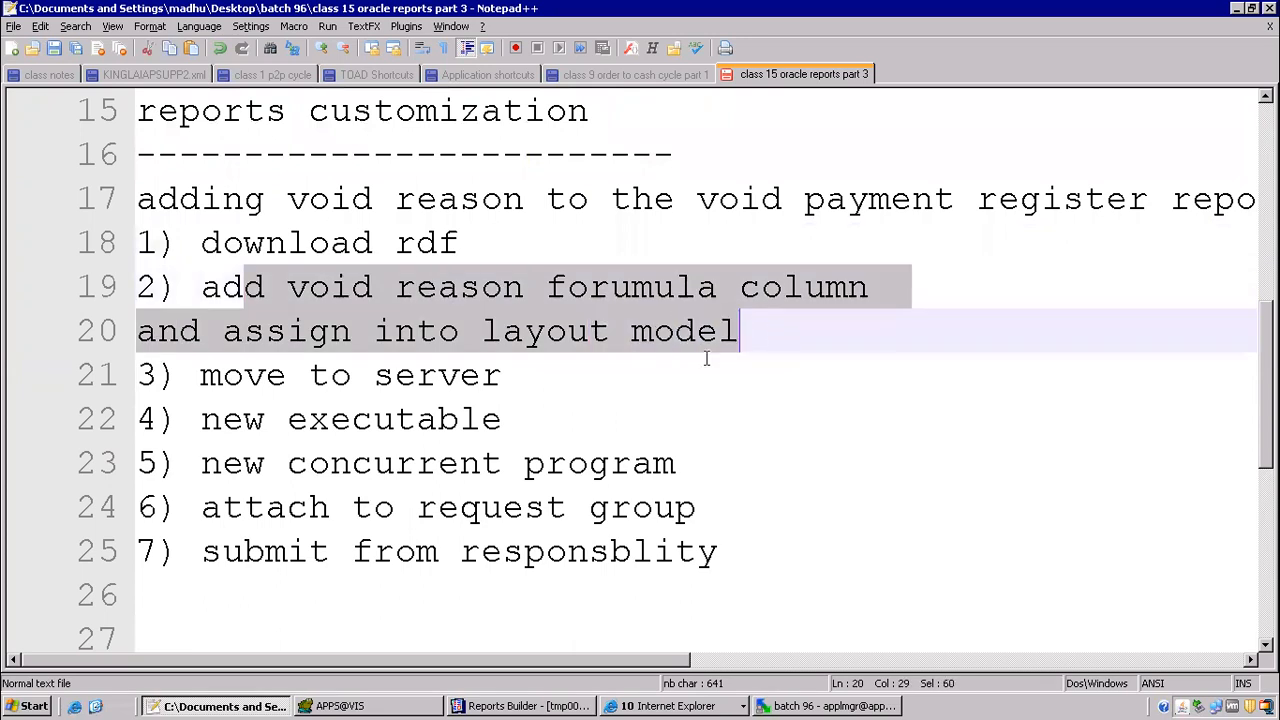
{"action": "left_click", "coordinate": [580, 445]}
{"action": "scroll", "coordinate": [560, 360], "scroll_direction": "down", "scroll_amount": 4}
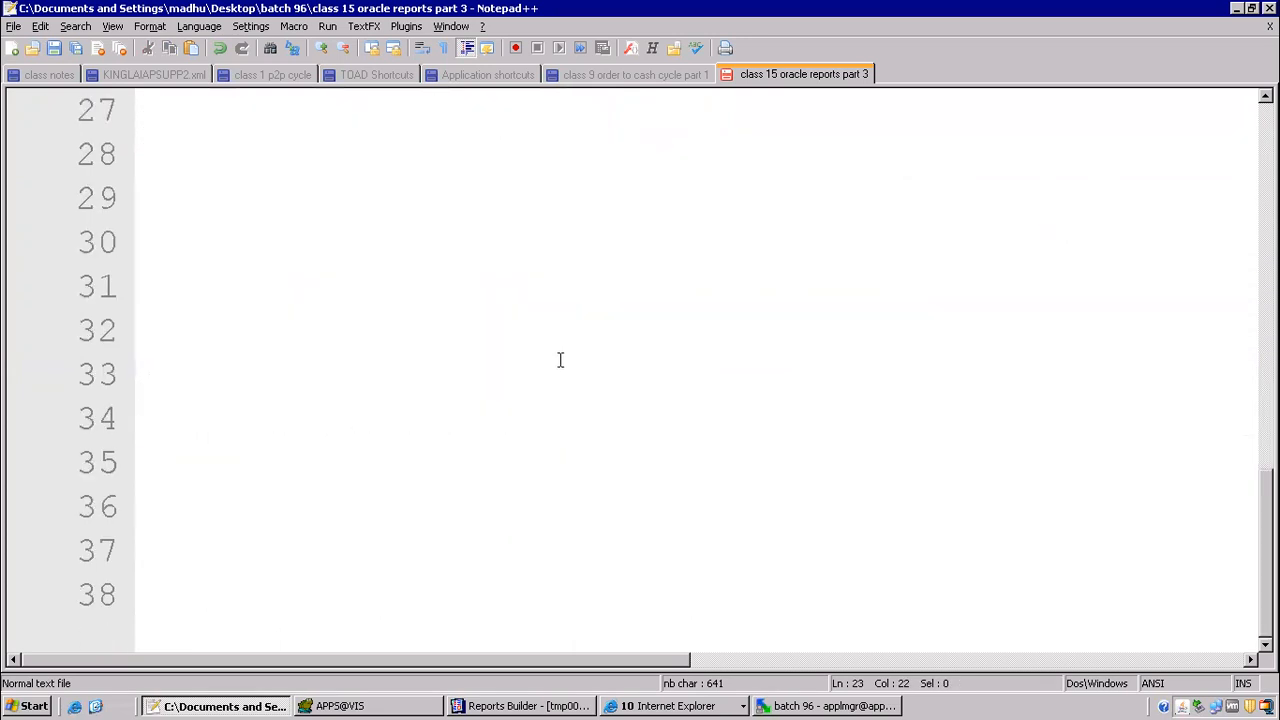
{"action": "scroll", "coordinate": [463, 333], "scroll_direction": "up", "scroll_amount": 5}
{"action": "scroll", "coordinate": [388, 378], "scroll_direction": "down", "scroll_amount": 2}
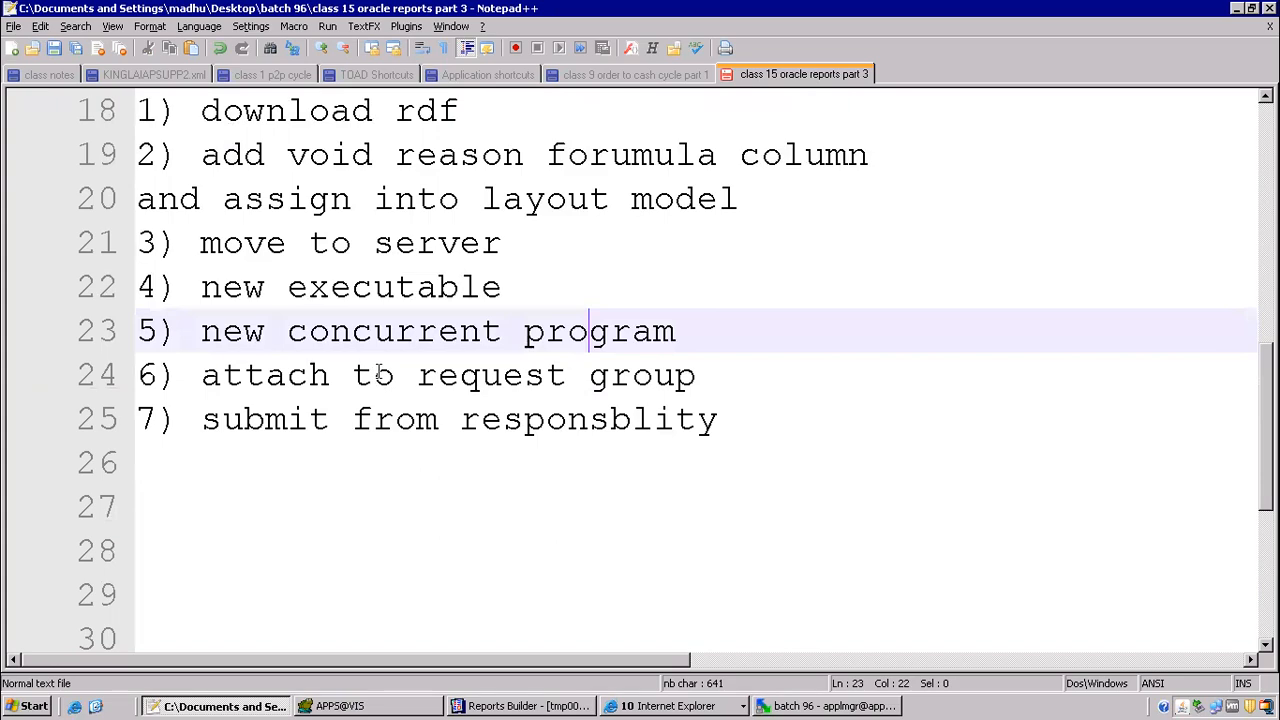
Step: Switch to Oracle Applications, close the Requests window and select System Administrator in the list of responsibilities
{"action": "left_click", "coordinate": [665, 706]}
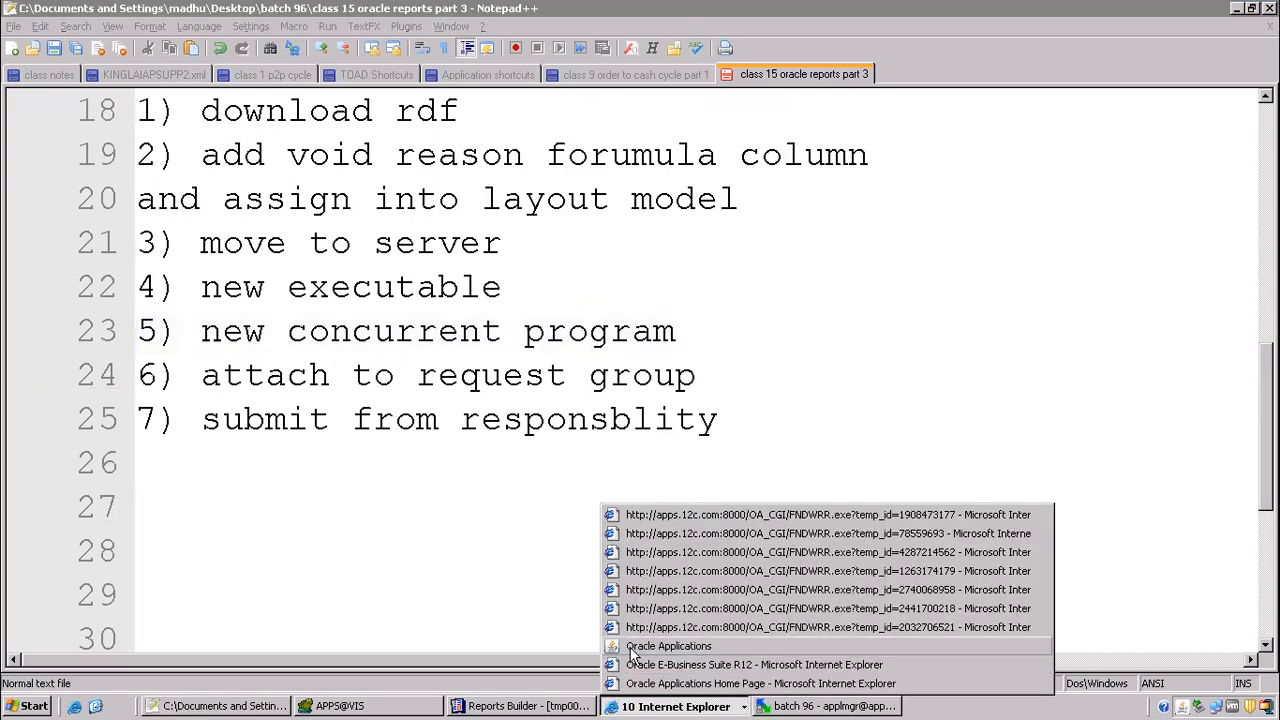
{"action": "left_click", "coordinate": [640, 646]}
{"action": "left_click", "coordinate": [157, 196]}
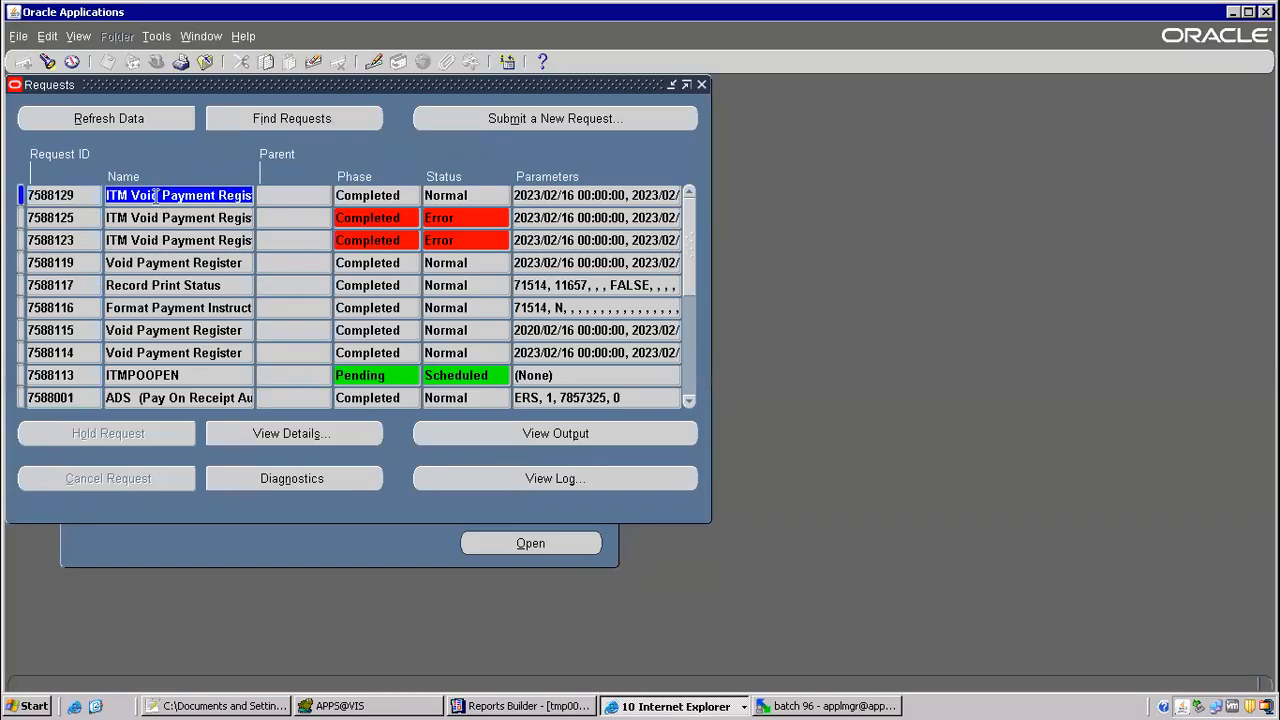
{"action": "key", "text": "F4"}
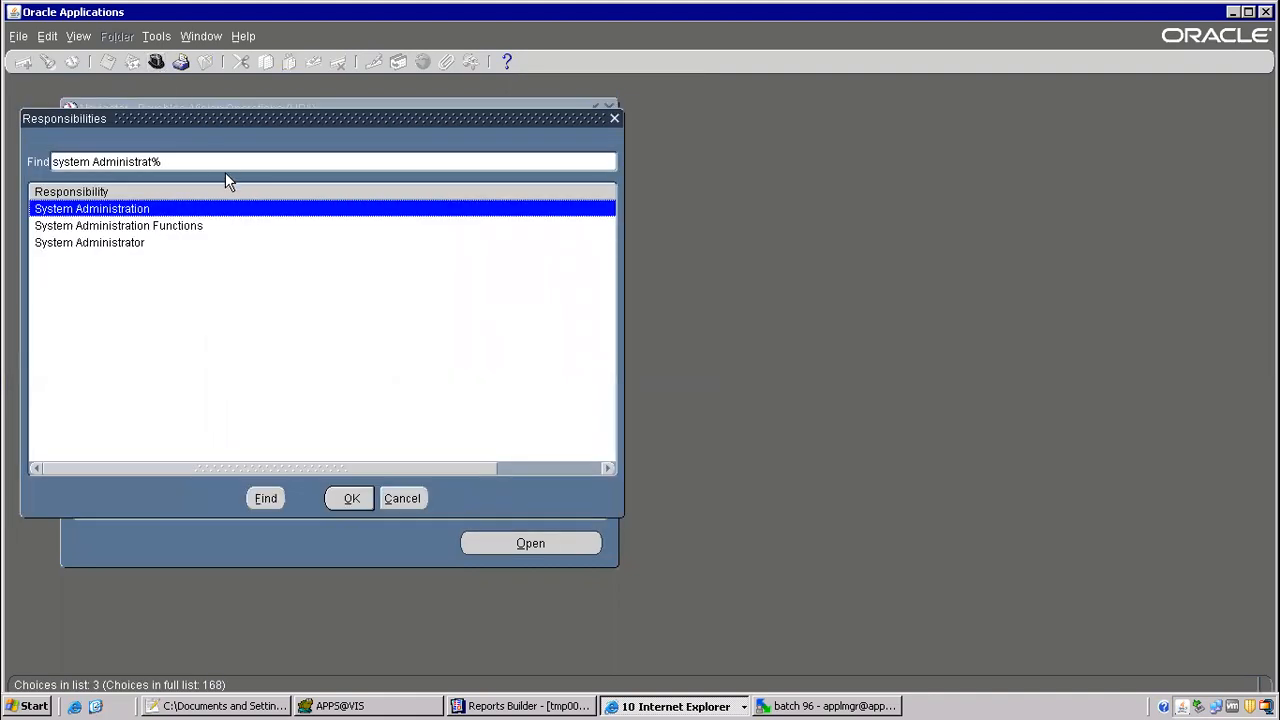
{"action": "left_click", "coordinate": [110, 243]}
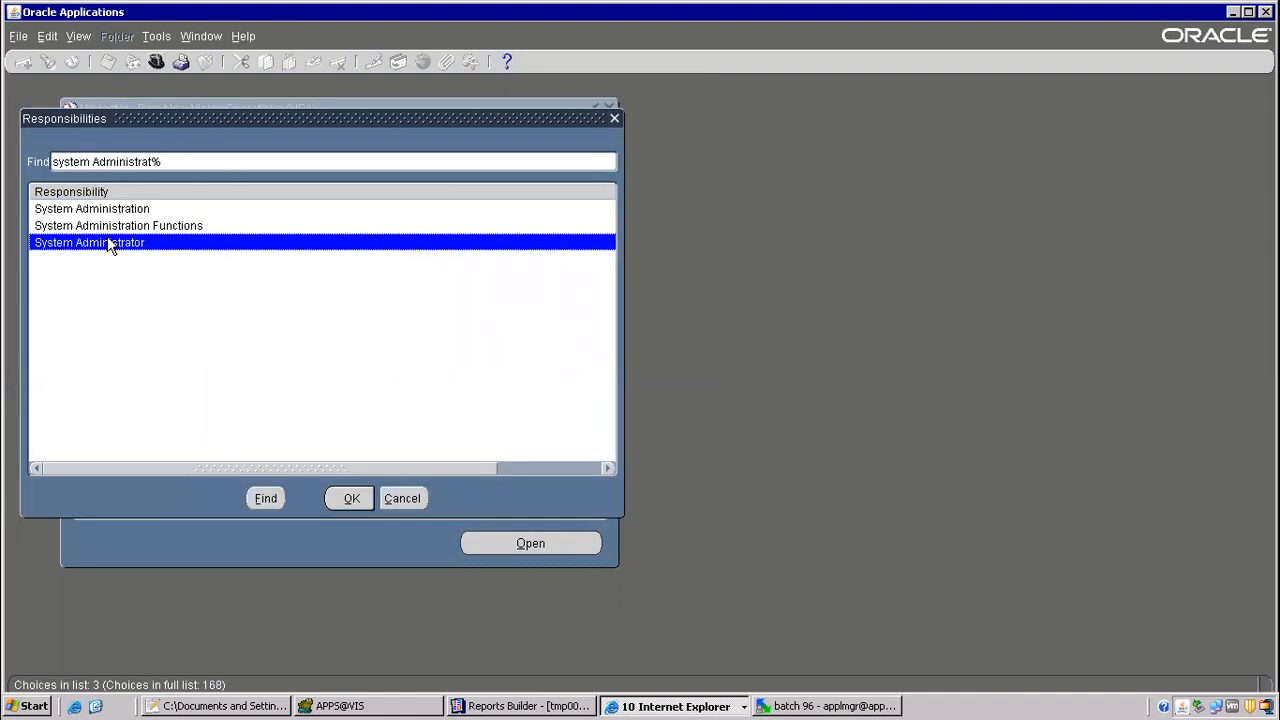
Step: Switch to the Notepad++ notes and review the oracle reports topics from the beginning of the file
{"action": "left_click", "coordinate": [258, 705]}
{"action": "left_click", "coordinate": [555, 243]}
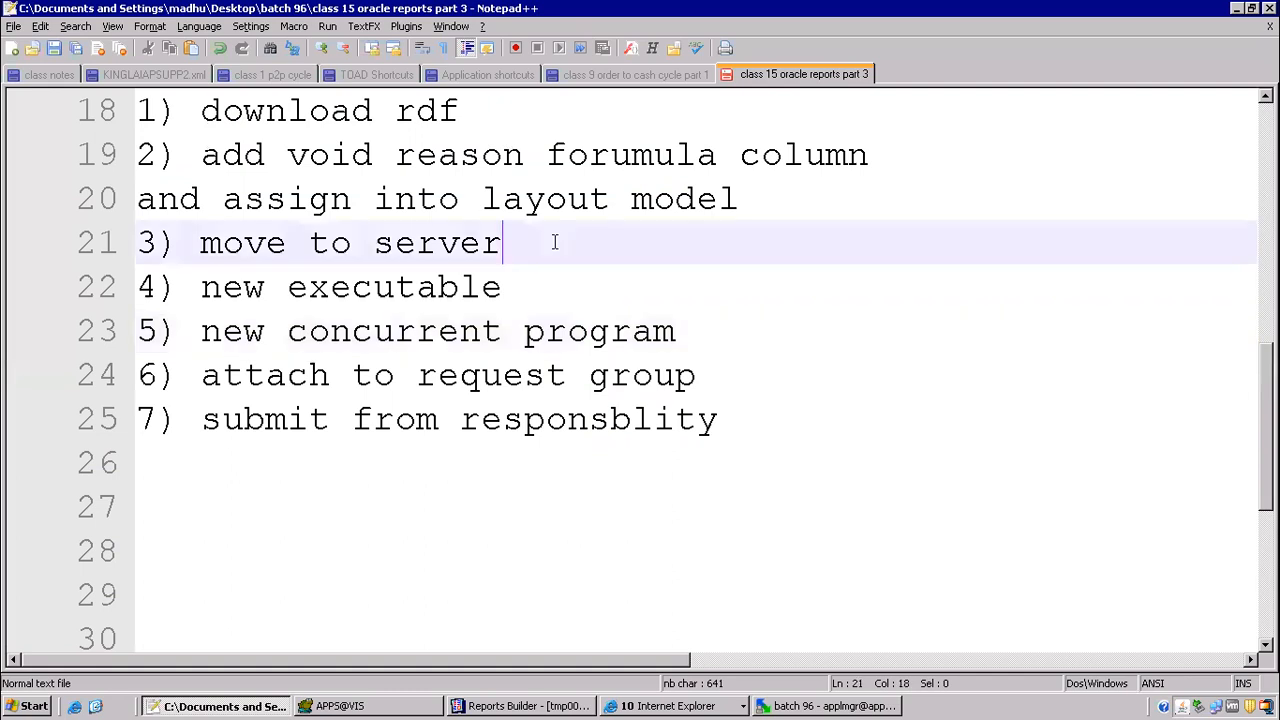
{"action": "scroll", "coordinate": [555, 243], "scroll_direction": "up", "scroll_amount": 5}
{"action": "scroll", "coordinate": [555, 243], "scroll_direction": "up", "scroll_amount": 1}
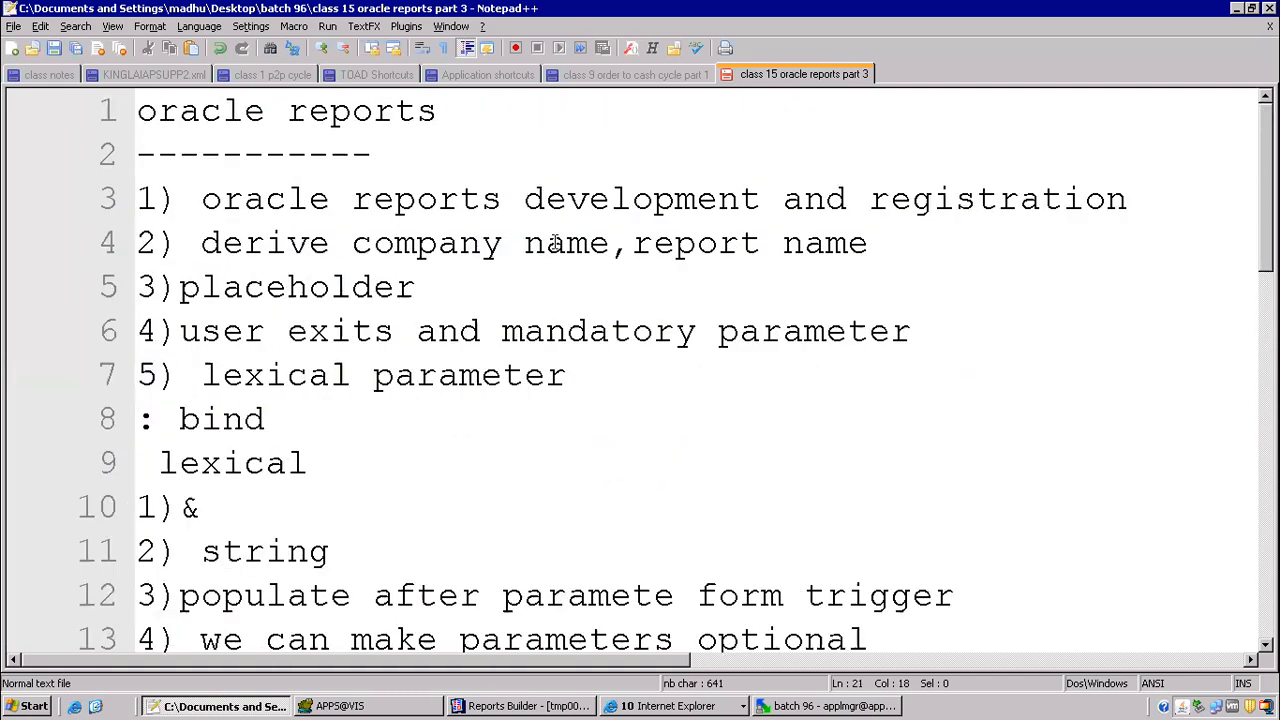
{"action": "left_click", "coordinate": [577, 145]}
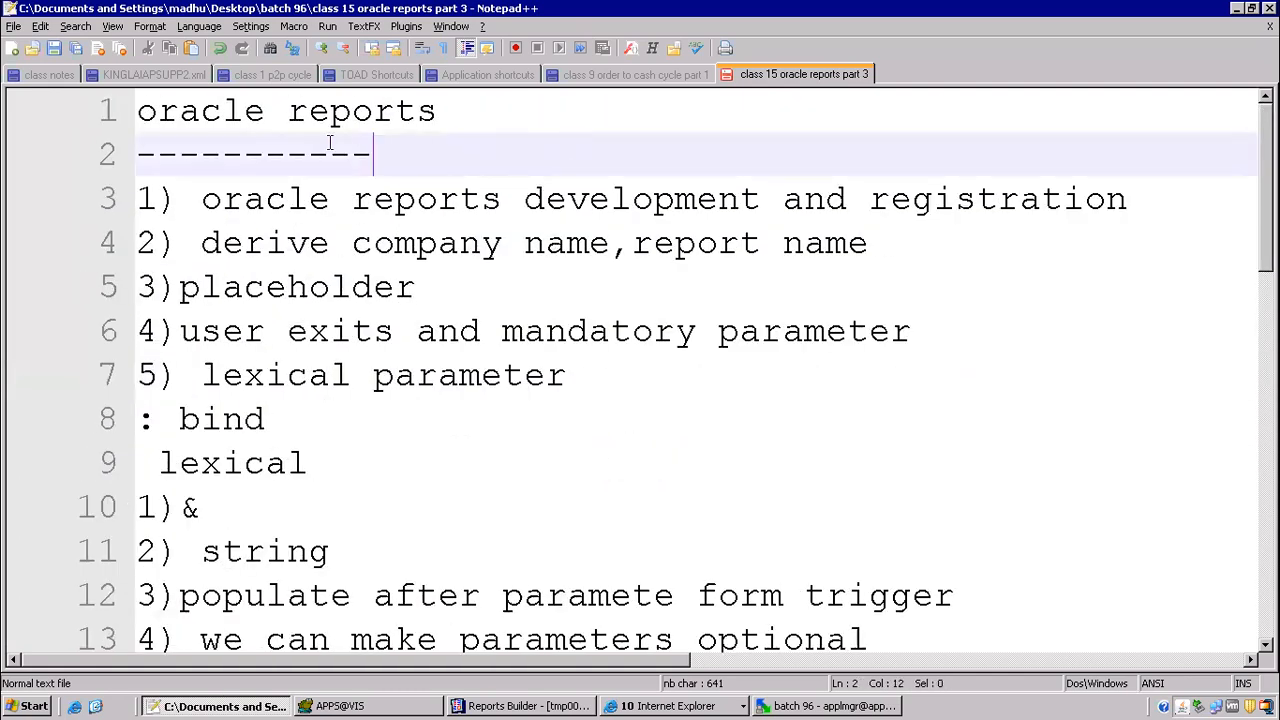
{"action": "left_click", "coordinate": [148, 110]}
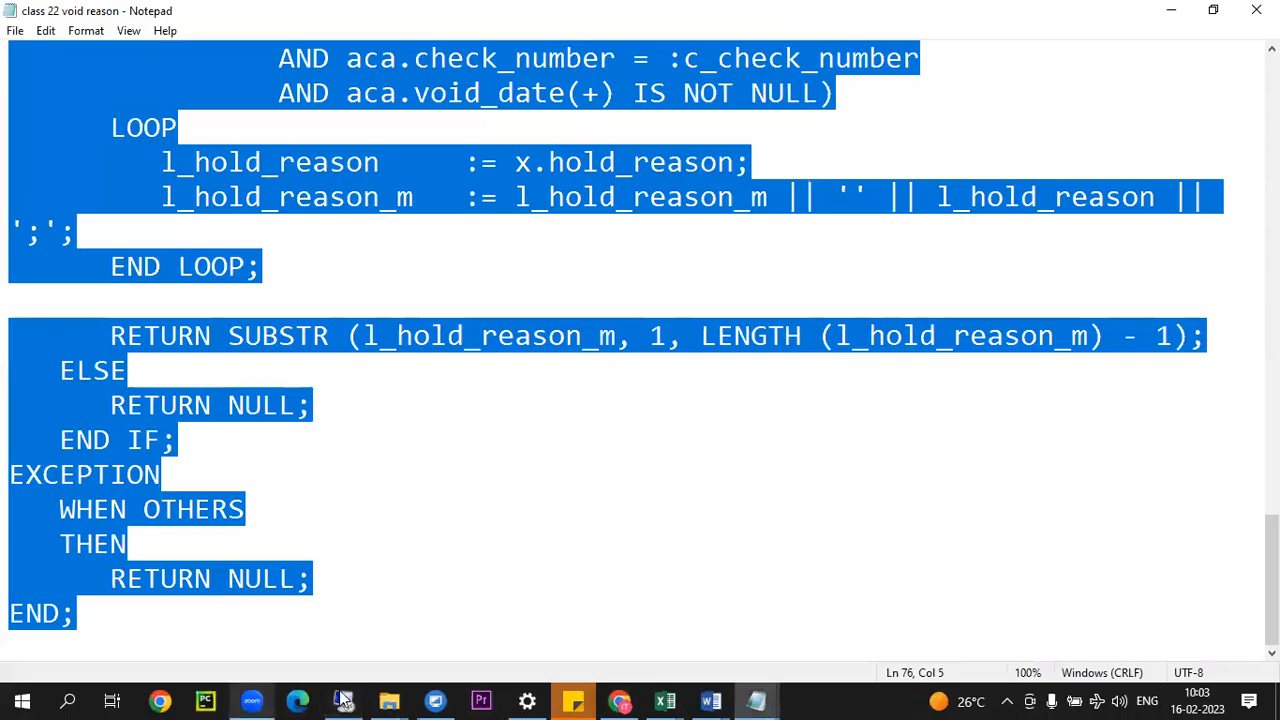
Step: Switch to File Explorer on the local computer and open the nested final folder inside D:\final
{"action": "left_click", "coordinate": [378, 694]}
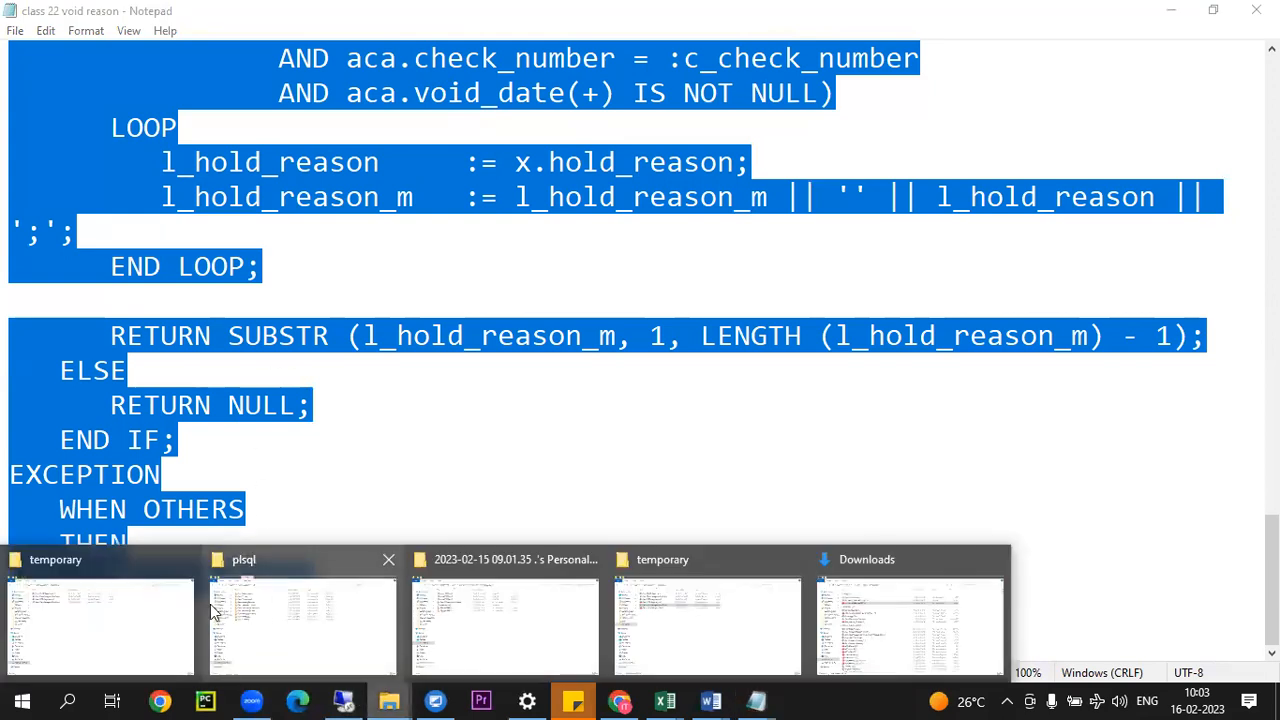
{"action": "left_click", "coordinate": [135, 603]}
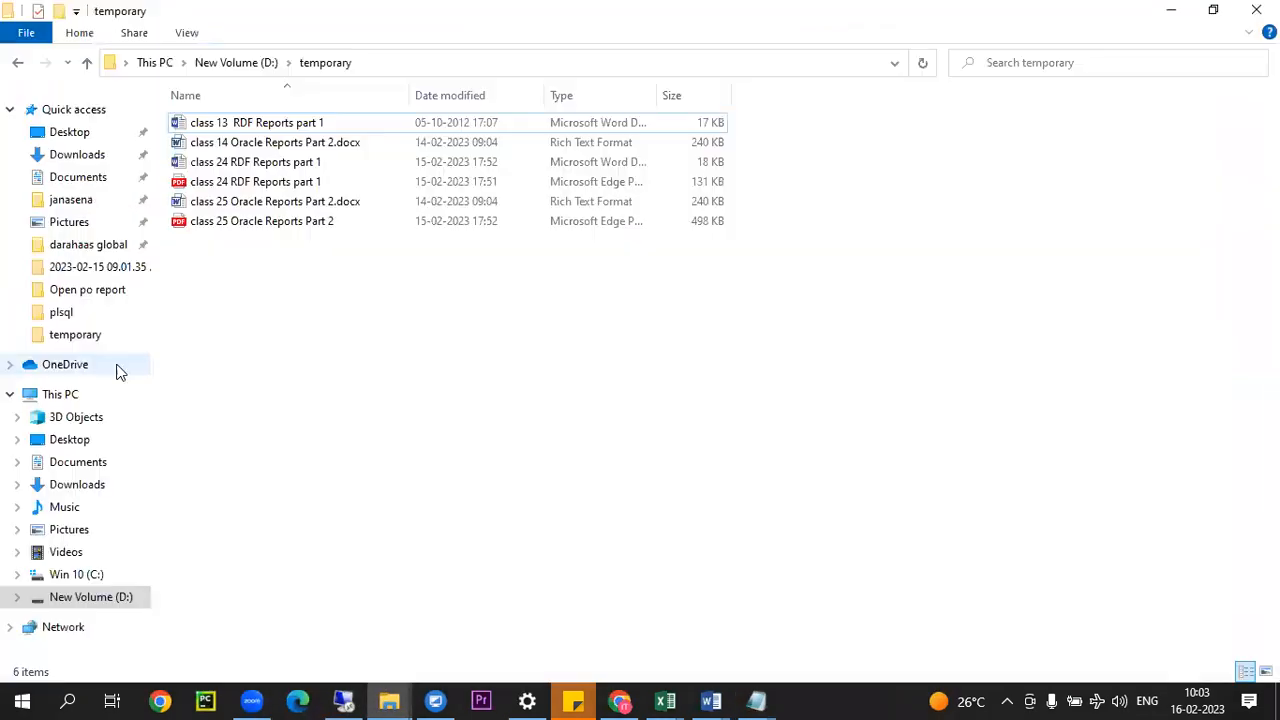
{"action": "left_click", "coordinate": [104, 598]}
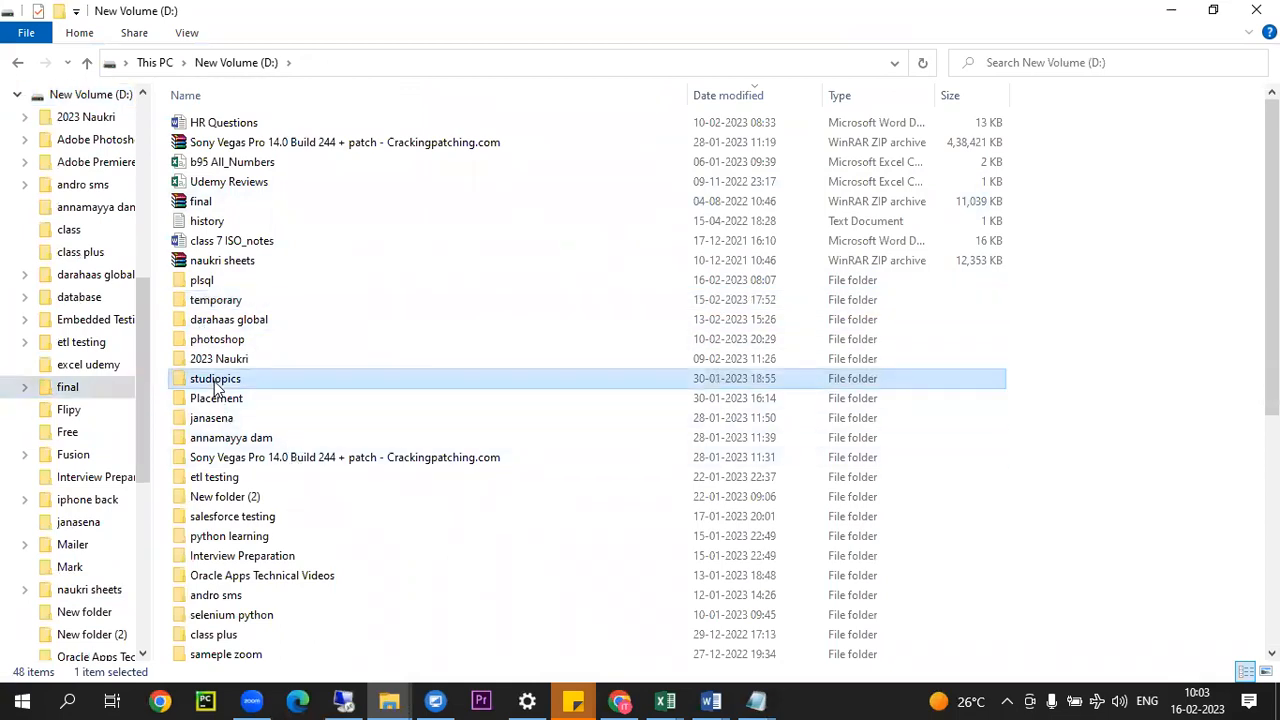
{"action": "key", "text": "f"}
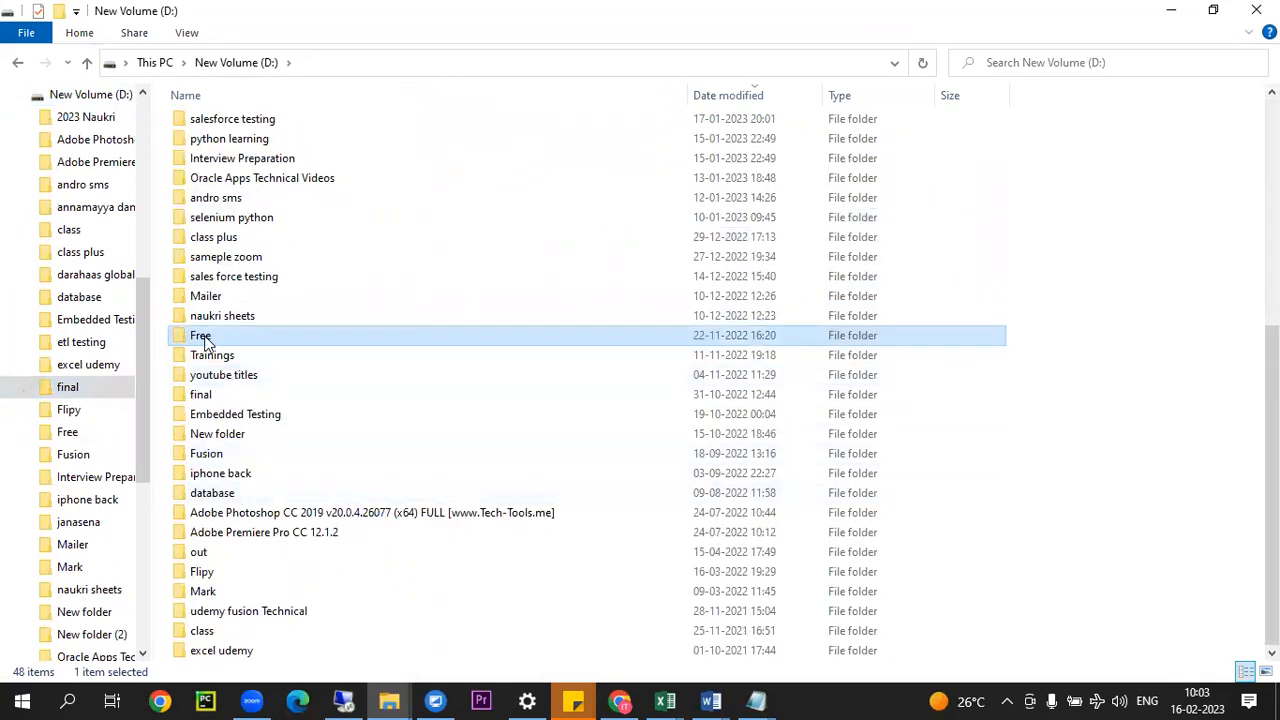
{"action": "double_click", "coordinate": [205, 394]}
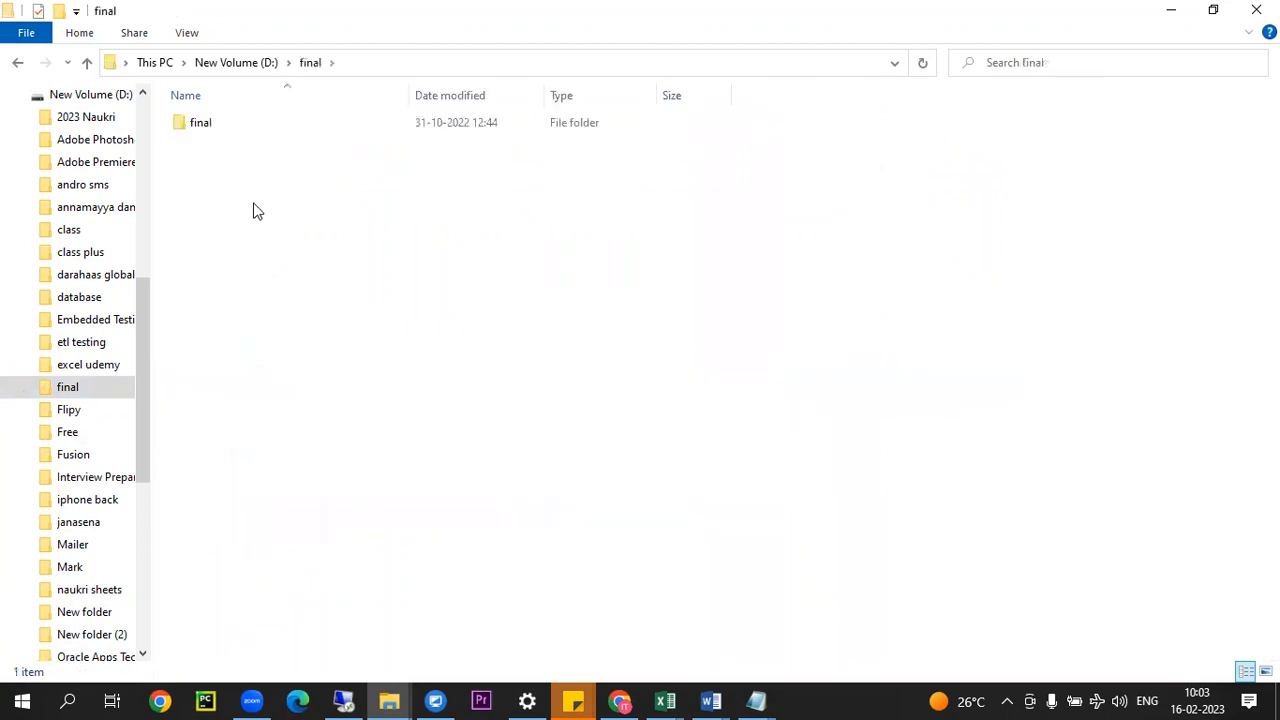
{"action": "double_click", "coordinate": [209, 129]}
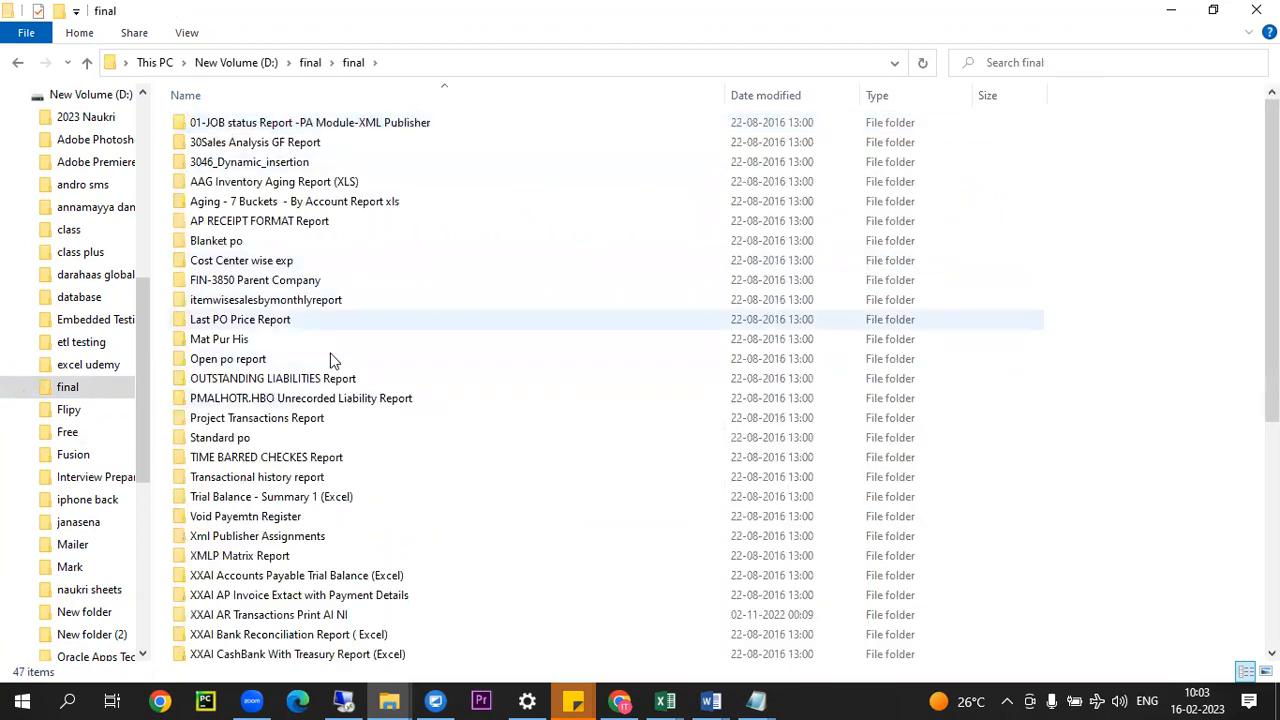
Step: Browse the sample report folders, including AAG Inventory Aging and TIME BARRED CHECKES, and return to the notes in the remote desktop session
{"action": "scroll", "coordinate": [333, 360], "scroll_direction": "down", "scroll_amount": 7}
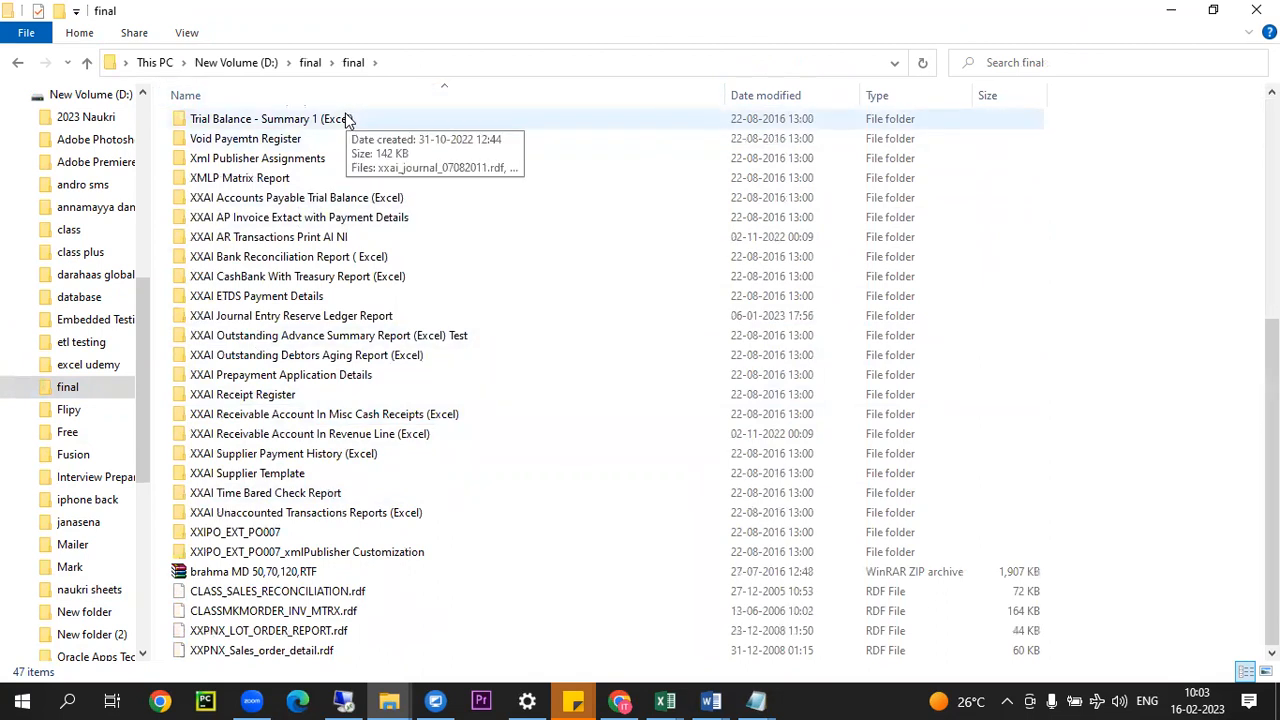
{"action": "scroll", "coordinate": [334, 351], "scroll_direction": "up", "scroll_amount": 7}
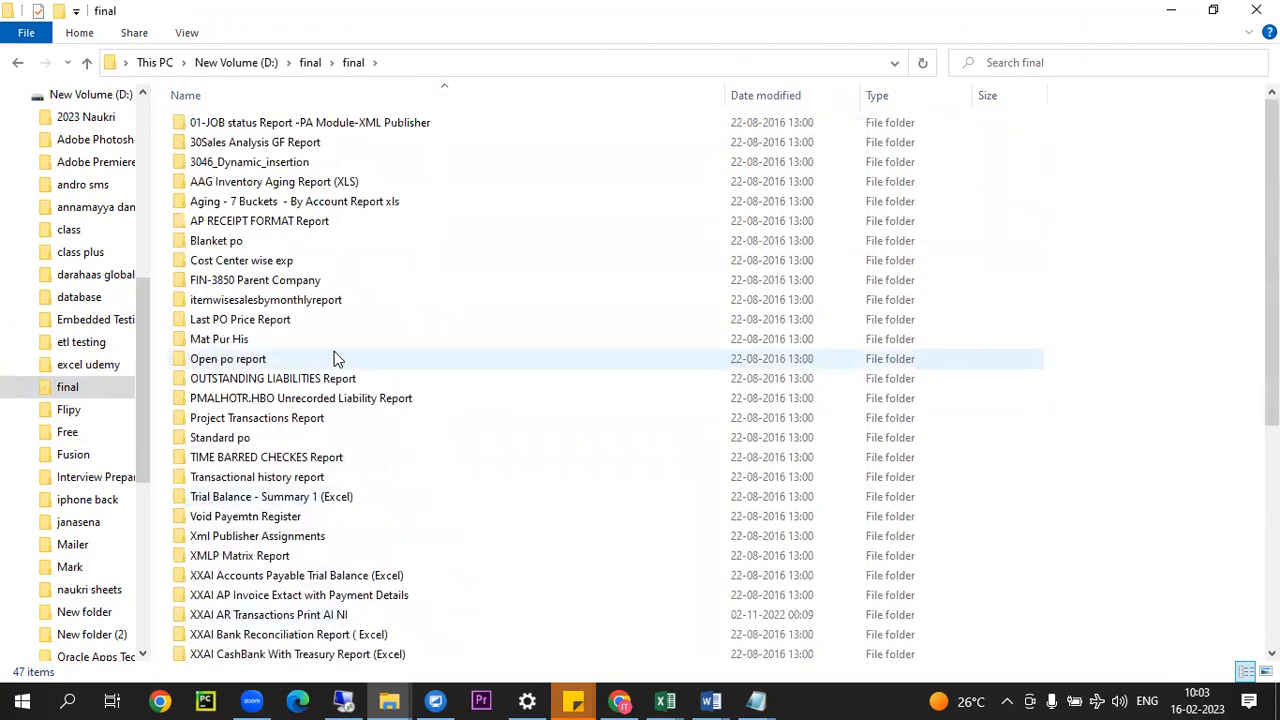
{"action": "left_click", "coordinate": [285, 182]}
{"action": "left_click", "coordinate": [300, 203]}
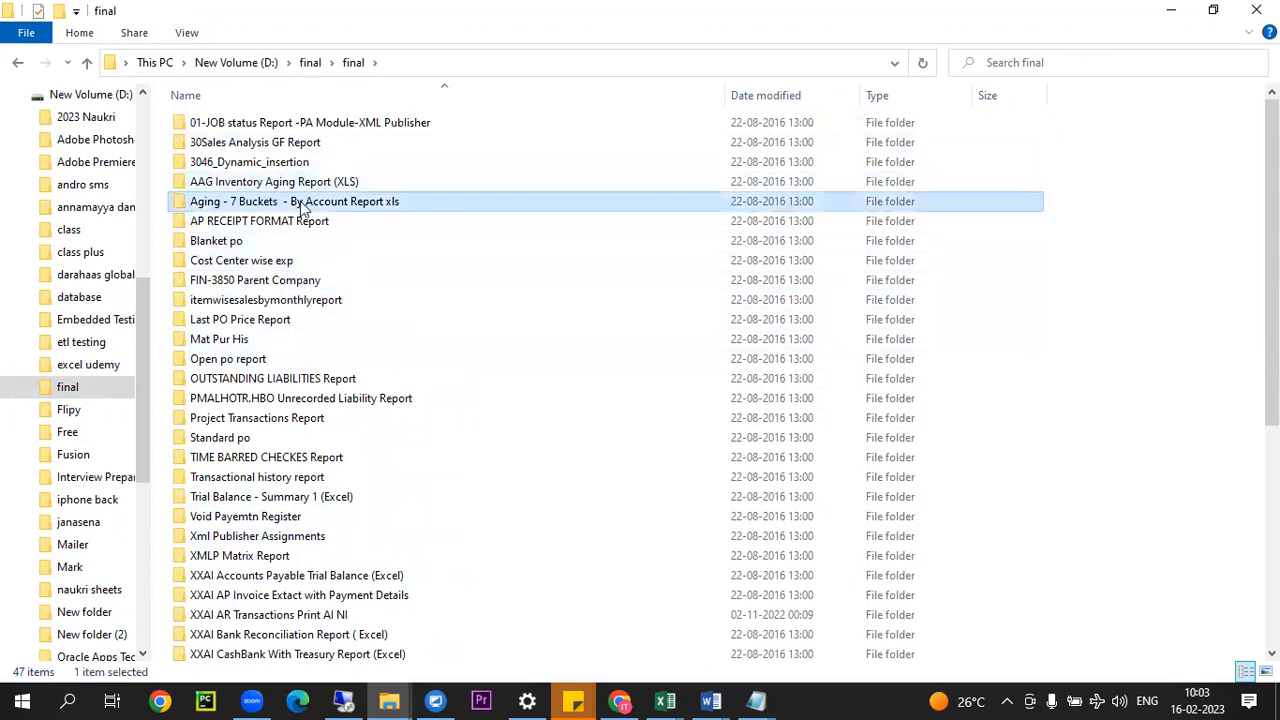
{"action": "left_click", "coordinate": [262, 182]}
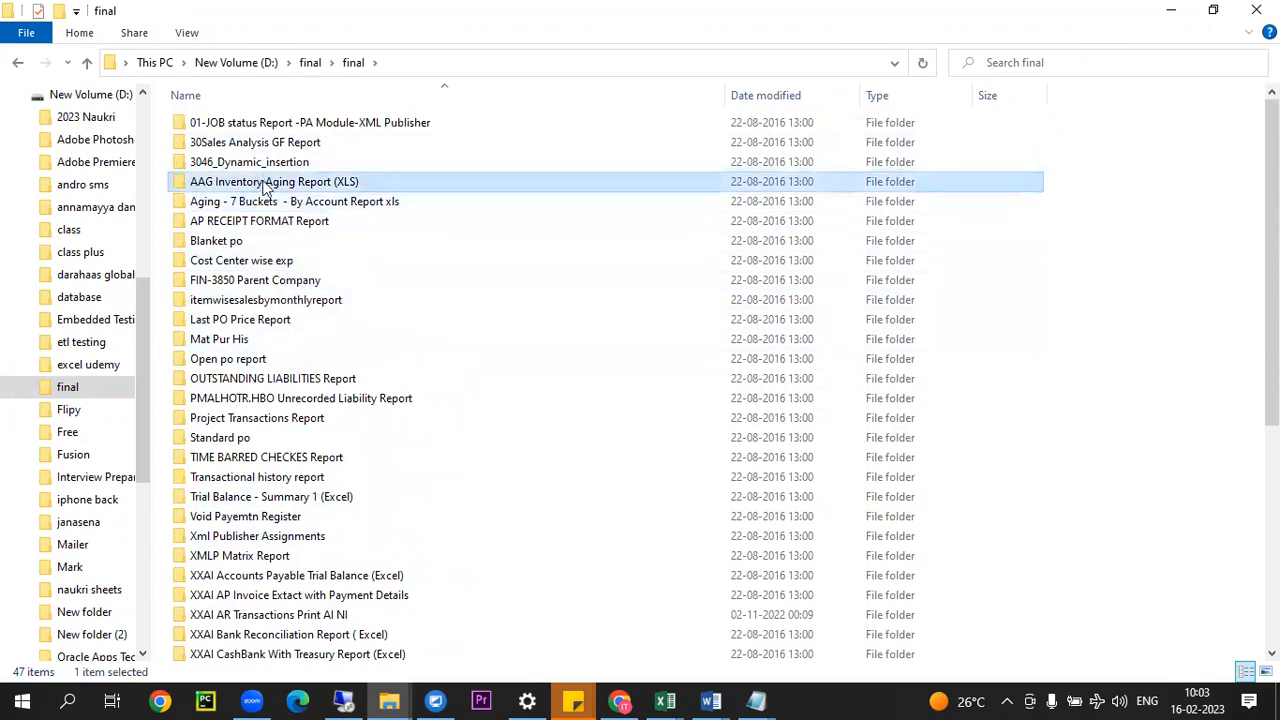
{"action": "scroll", "coordinate": [358, 380], "scroll_direction": "down", "scroll_amount": 5}
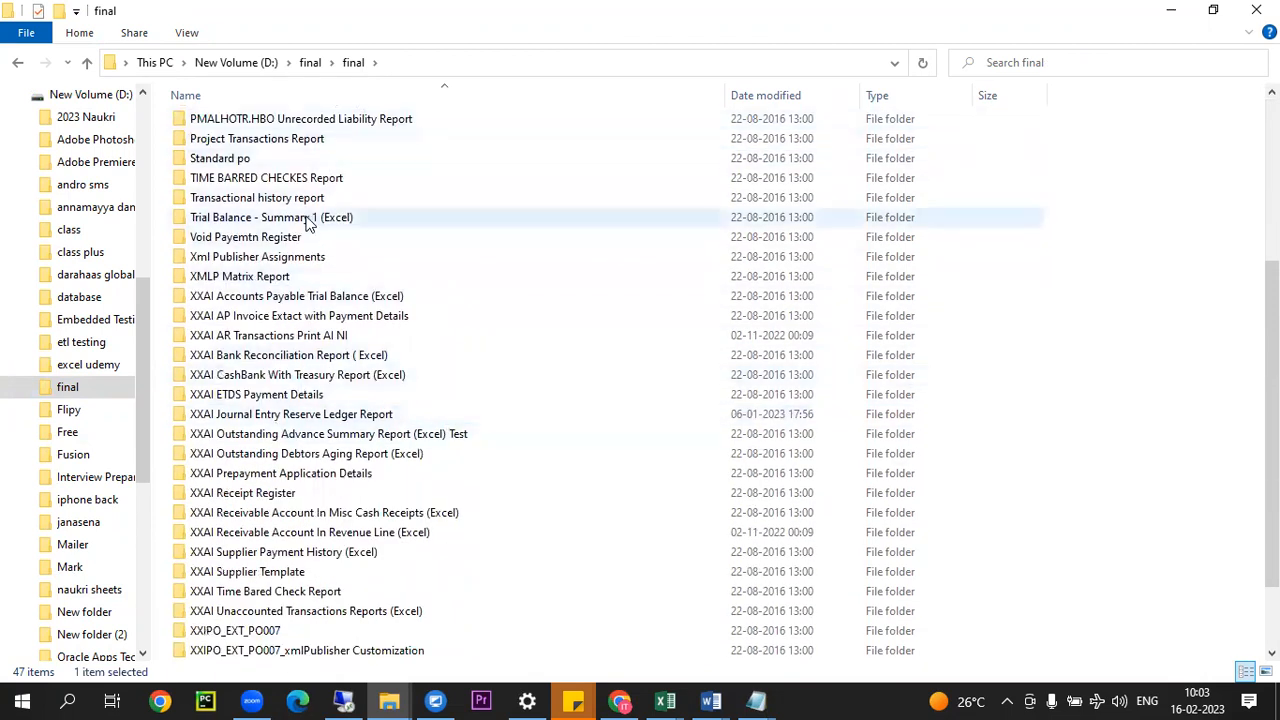
{"action": "left_click", "coordinate": [266, 178]}
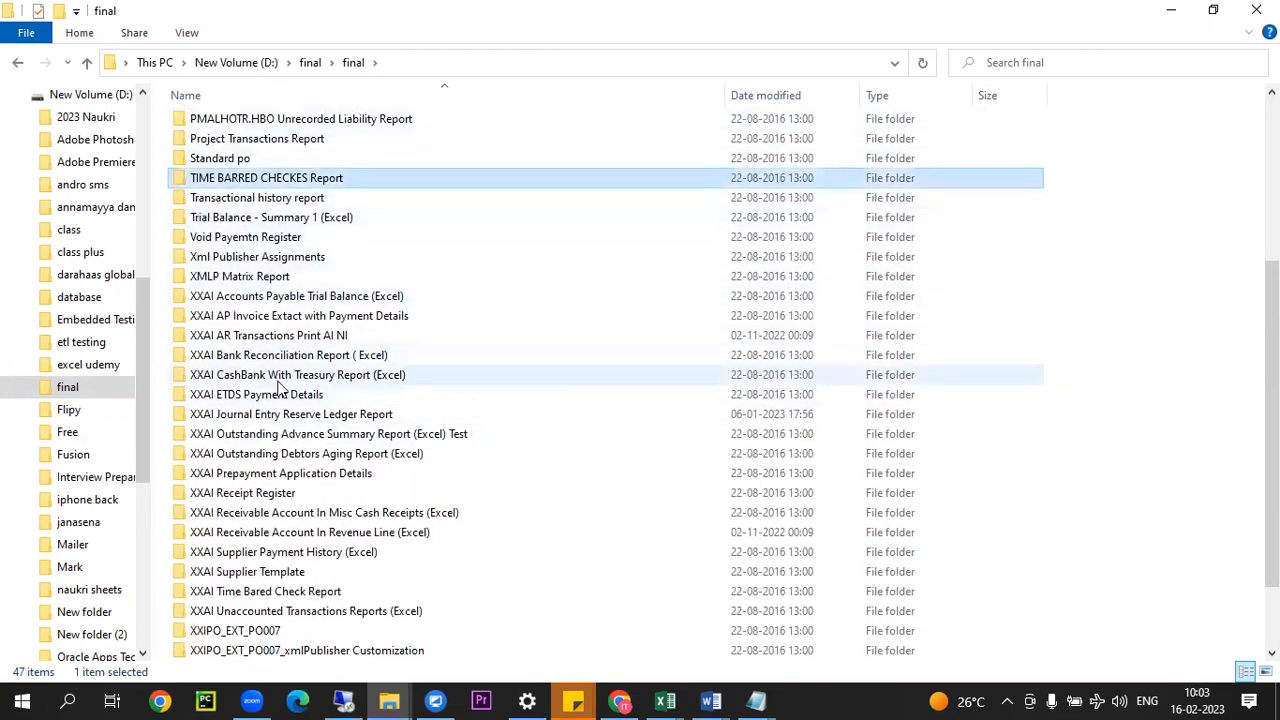
{"action": "scroll", "coordinate": [285, 385], "scroll_direction": "down", "scroll_amount": 2}
{"action": "scroll", "coordinate": [290, 327], "scroll_direction": "up", "scroll_amount": 9}
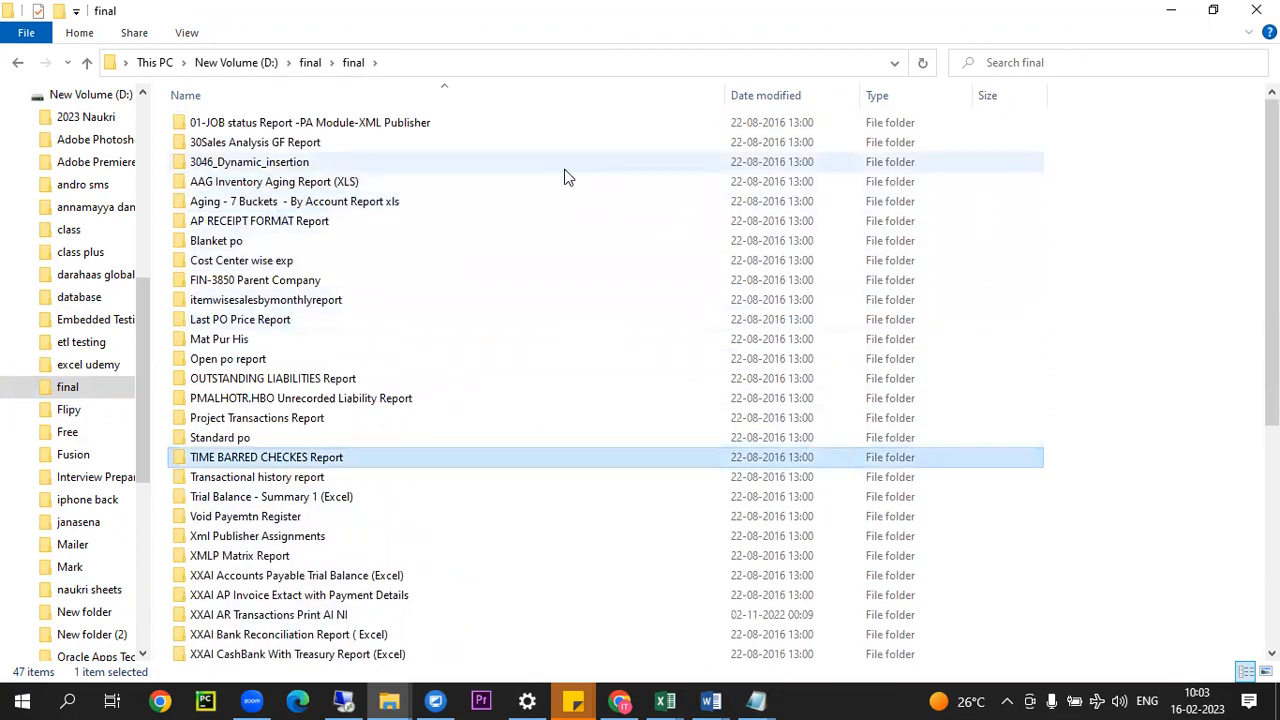
{"action": "scroll", "coordinate": [404, 435], "scroll_direction": "down", "scroll_amount": 4}
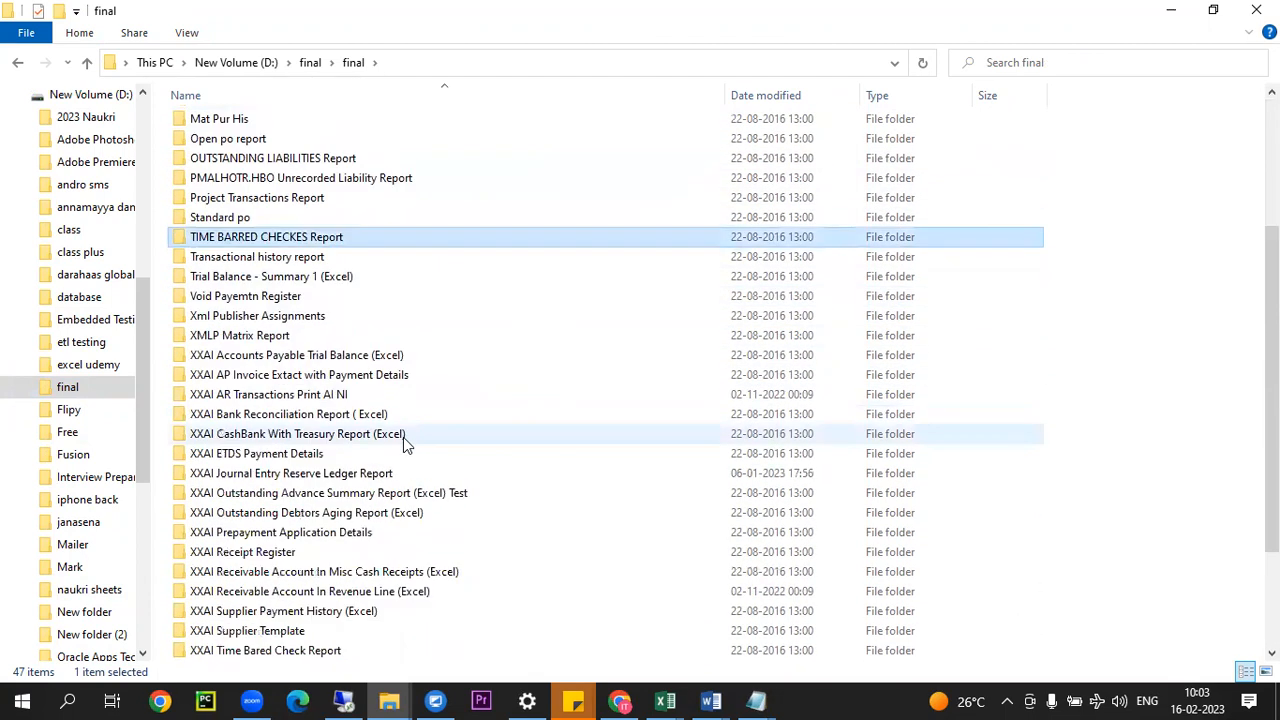
{"action": "scroll", "coordinate": [404, 445], "scroll_direction": "down", "scroll_amount": 1}
{"action": "scroll", "coordinate": [404, 441], "scroll_direction": "down", "scroll_amount": 2}
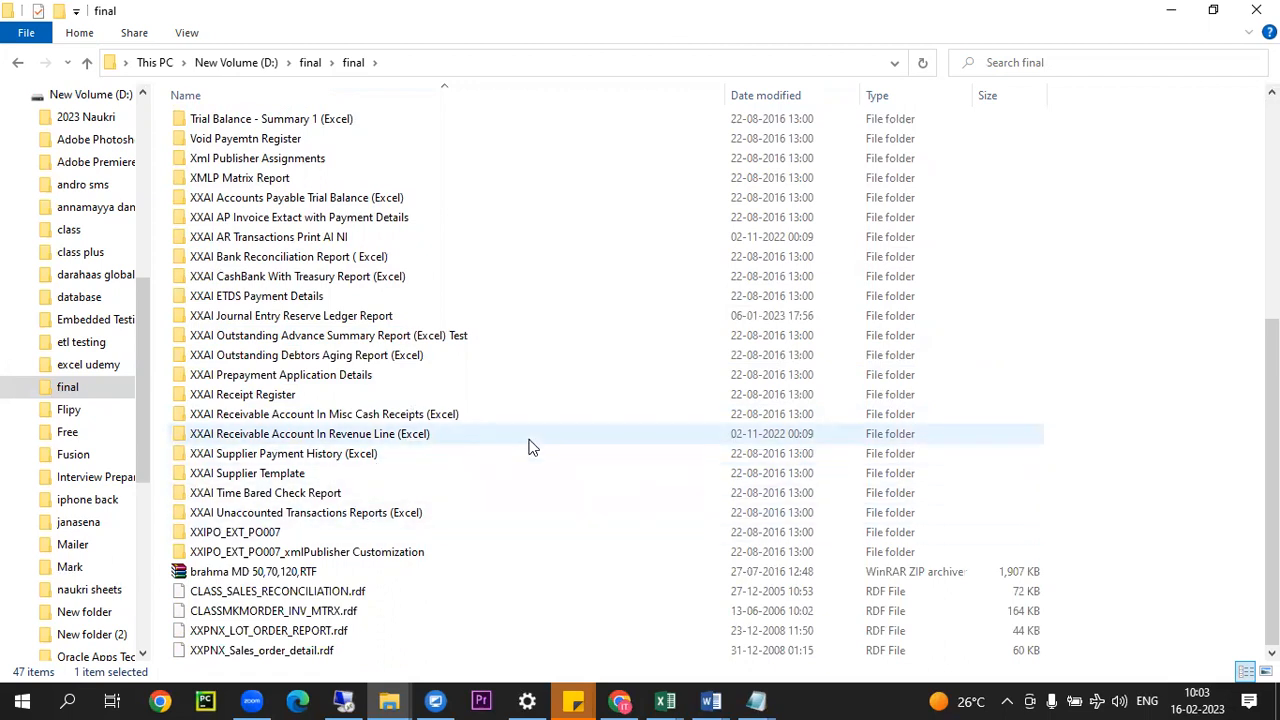
{"action": "left_click", "coordinate": [344, 701]}
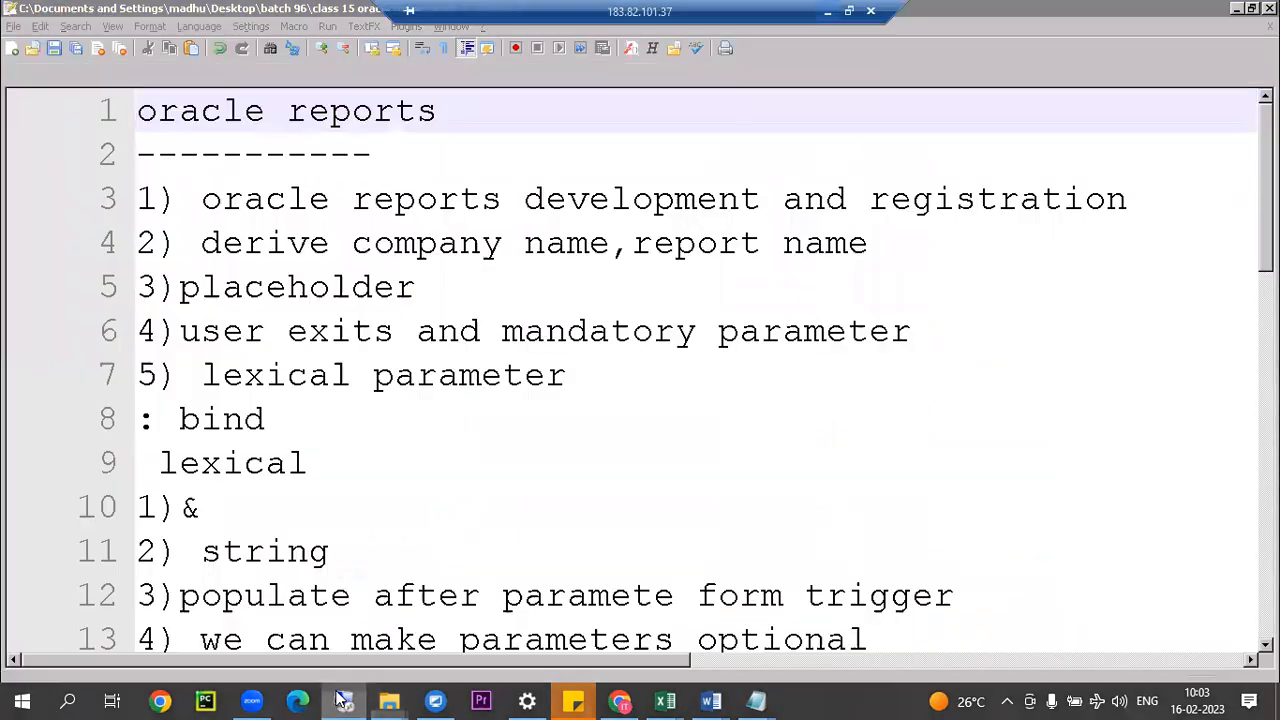
Step: Return to the notes in the remote session, switch to Reports Builder and display the data model of the tmp005 report
{"action": "left_click", "coordinate": [438, 374]}
{"action": "left_click", "coordinate": [547, 243]}
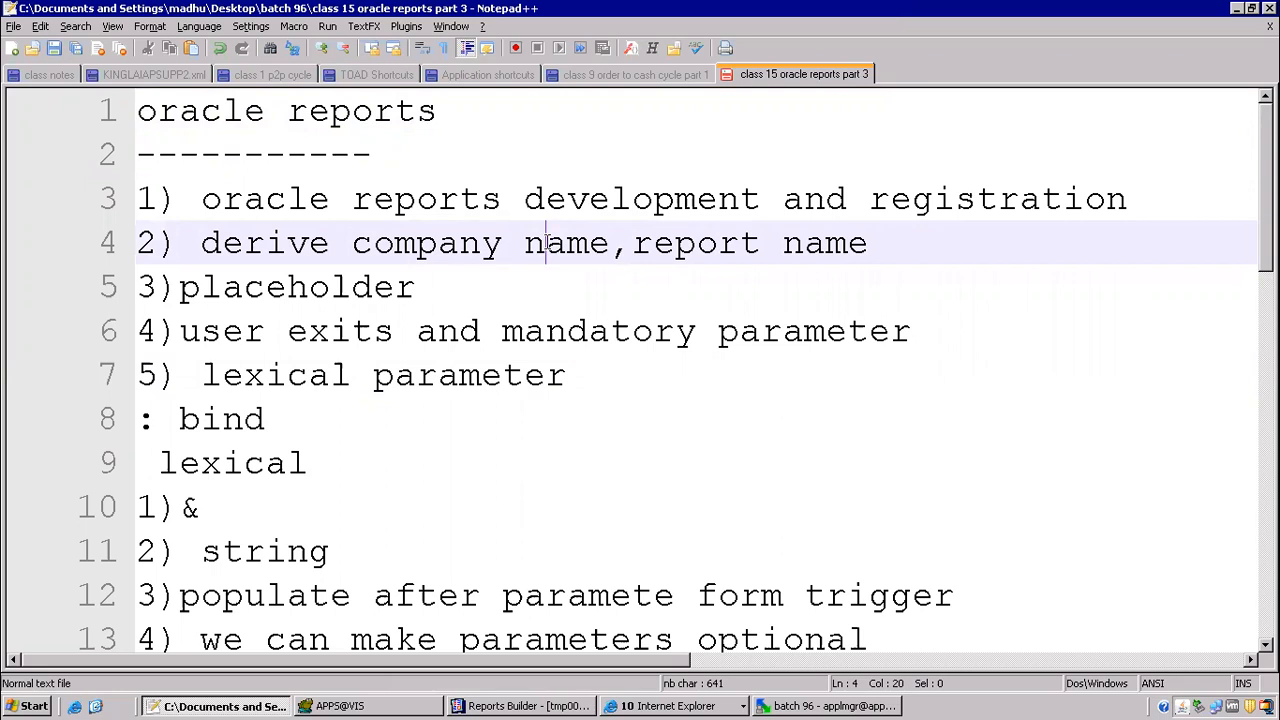
{"action": "left_click", "coordinate": [506, 706]}
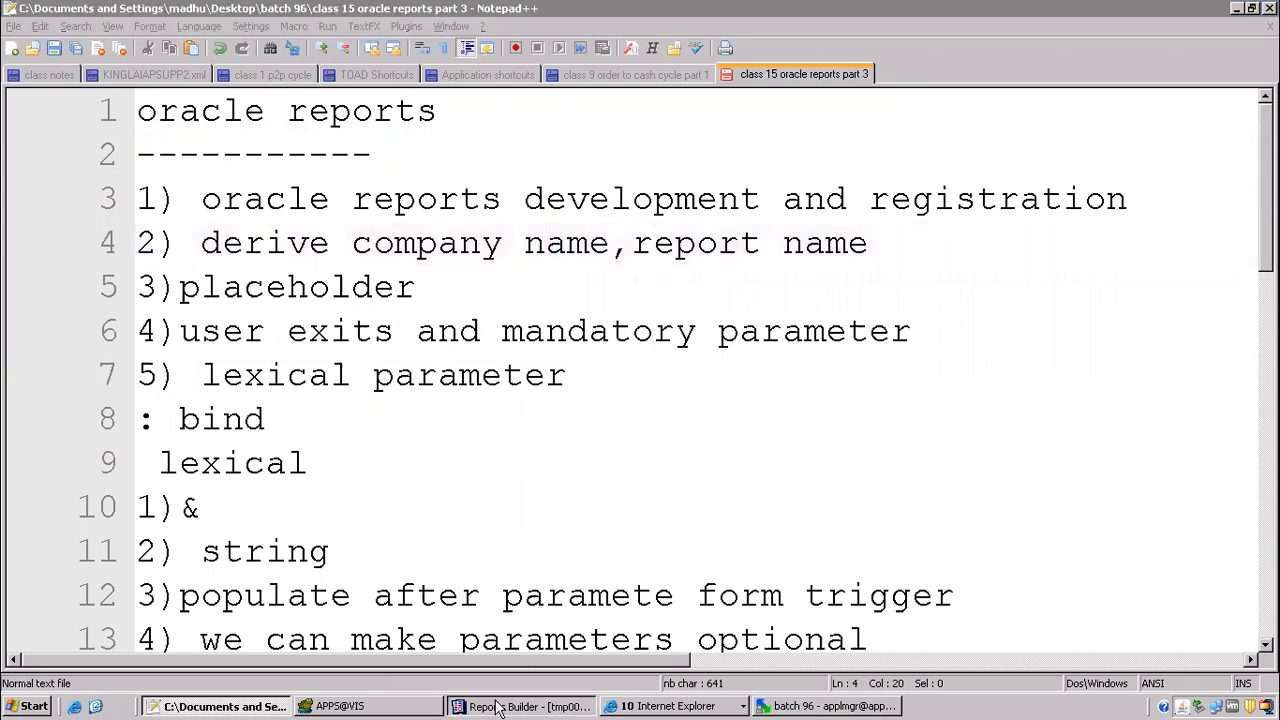
{"action": "left_click", "coordinate": [341, 31]}
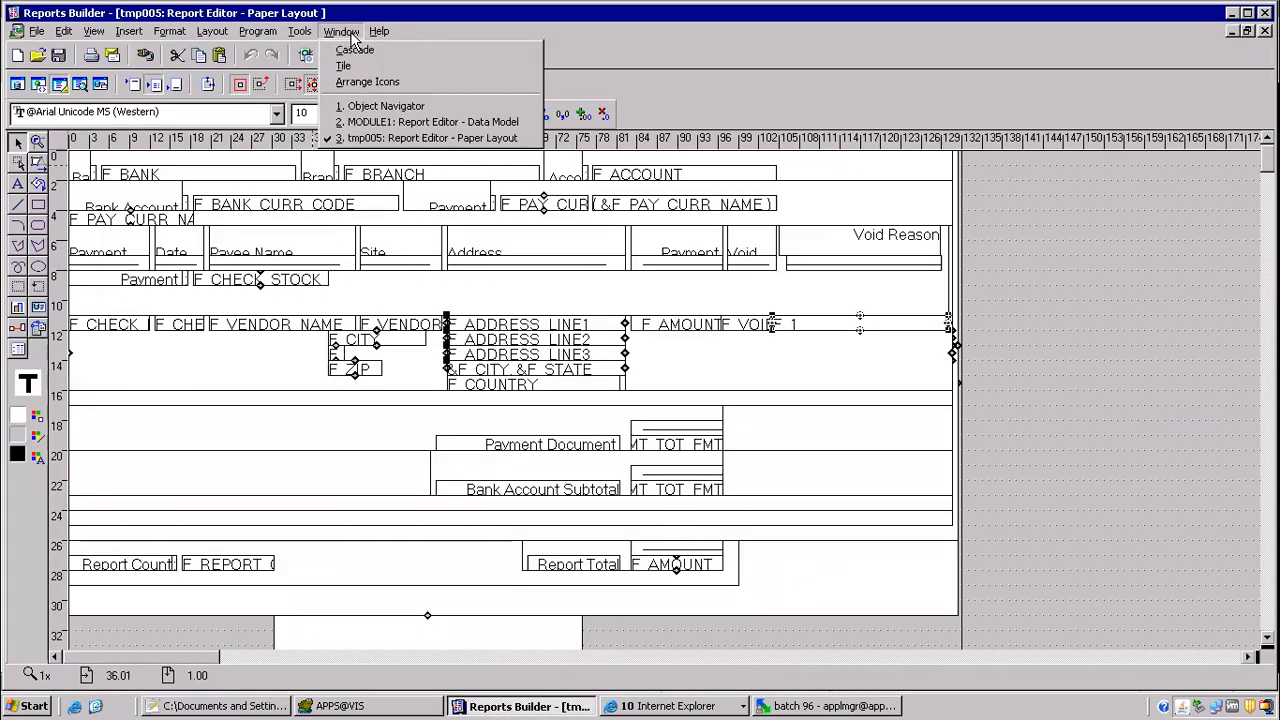
{"action": "left_click", "coordinate": [1104, 260]}
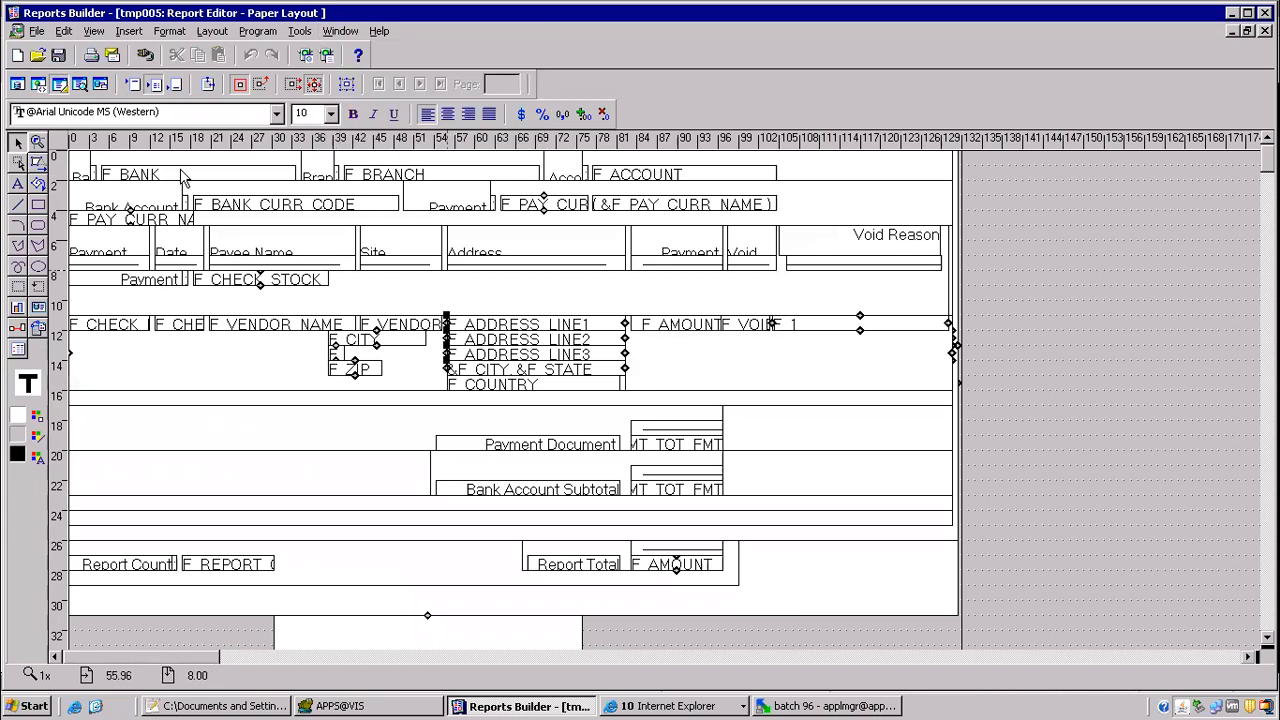
{"action": "left_click", "coordinate": [17, 83]}
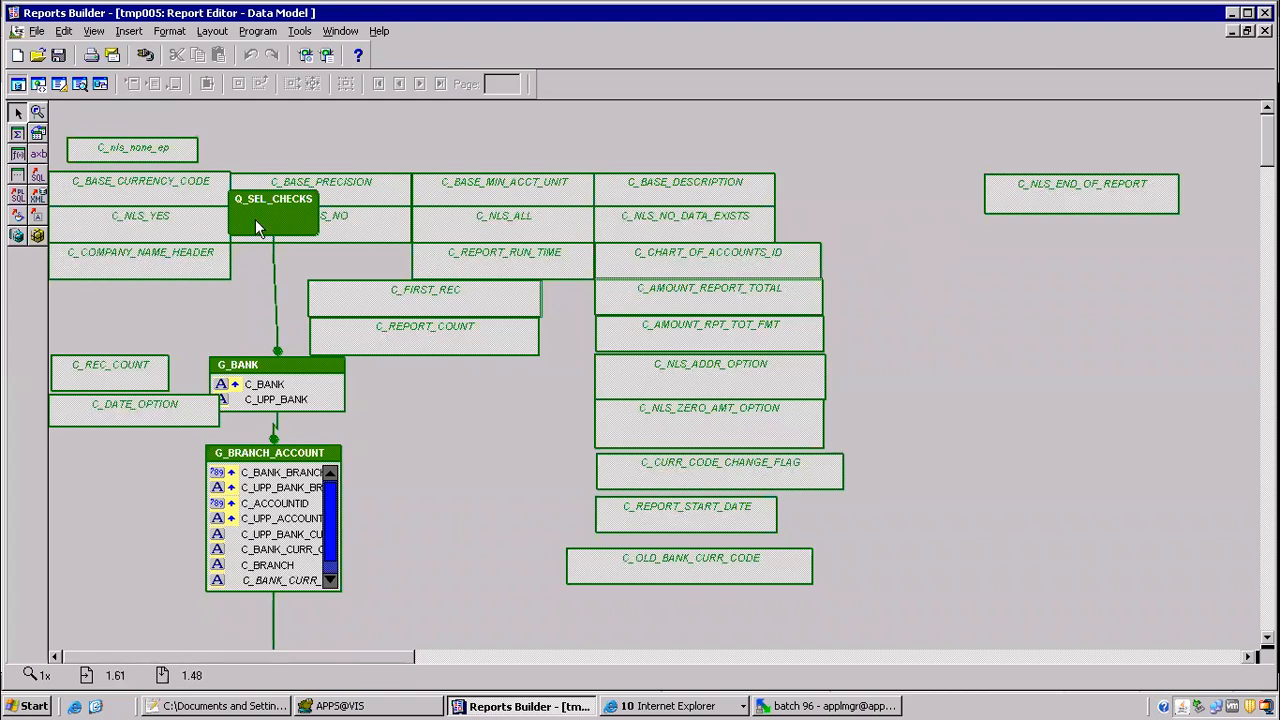
Step: Exit Reports Builder without saving the changes to MODULE1
{"action": "left_click", "coordinate": [37, 31]}
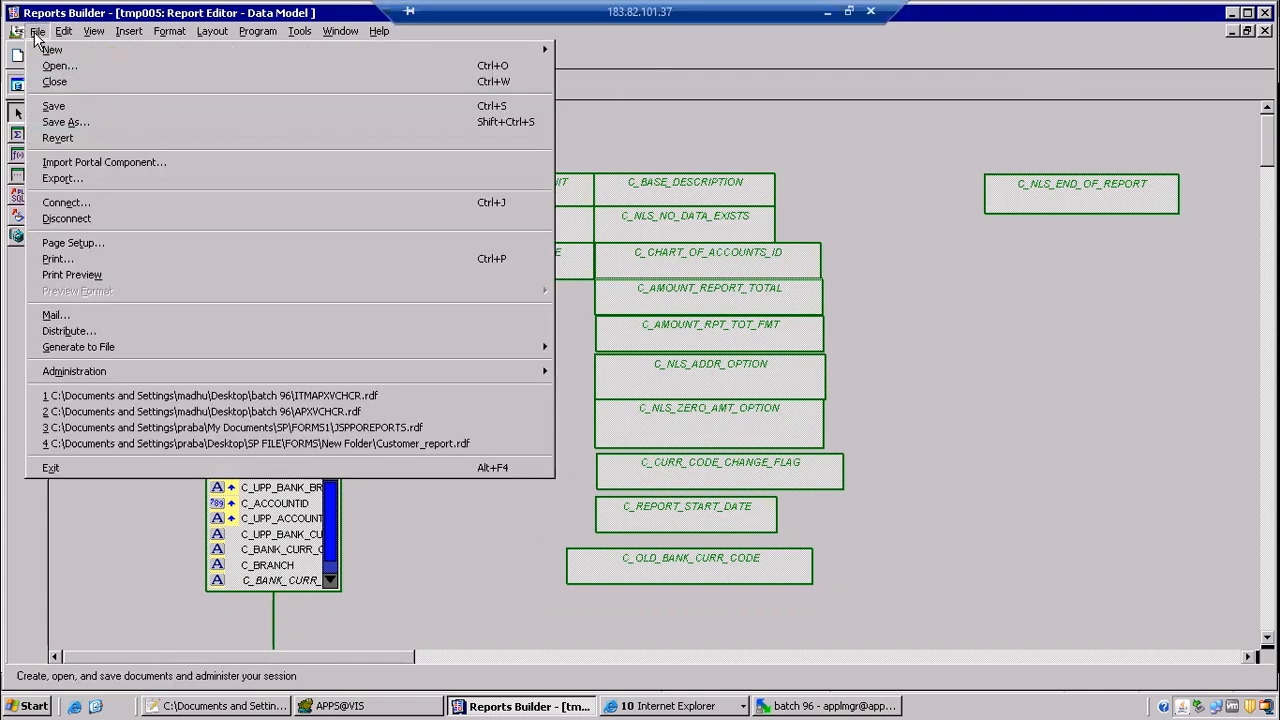
{"action": "left_click", "coordinate": [51, 469]}
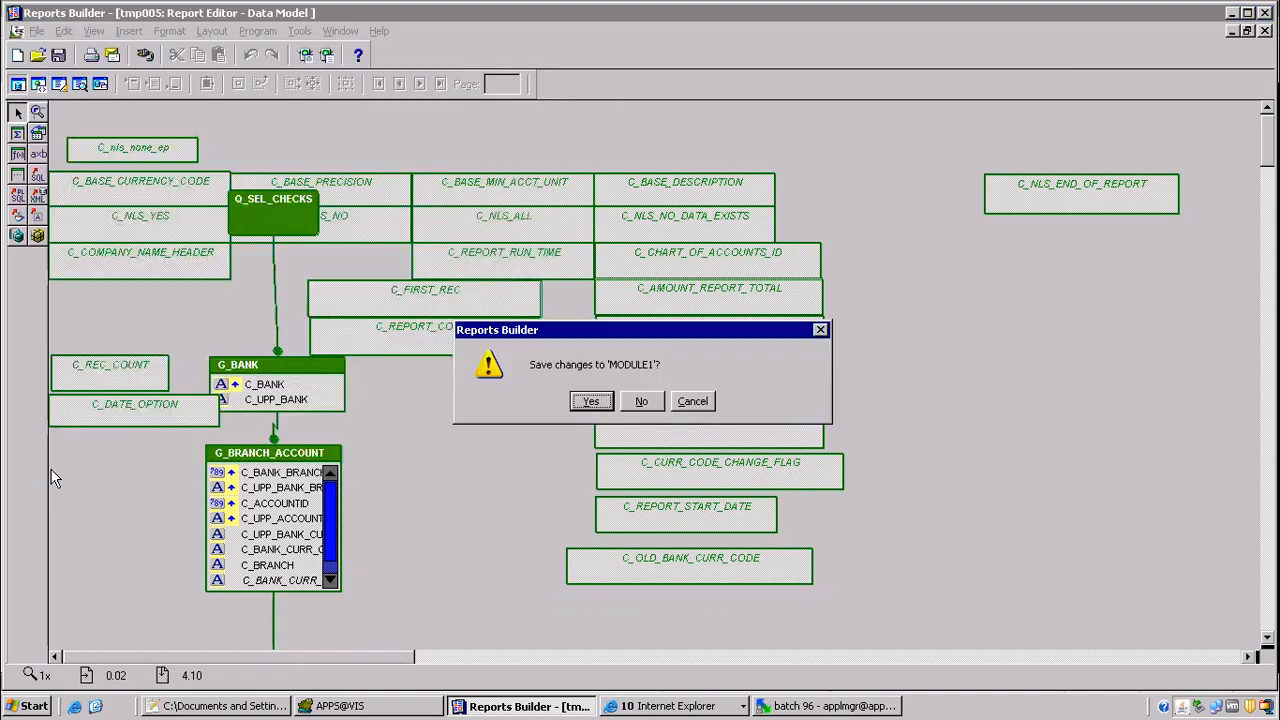
{"action": "left_click", "coordinate": [630, 410]}
{"action": "left_click", "coordinate": [645, 400]}
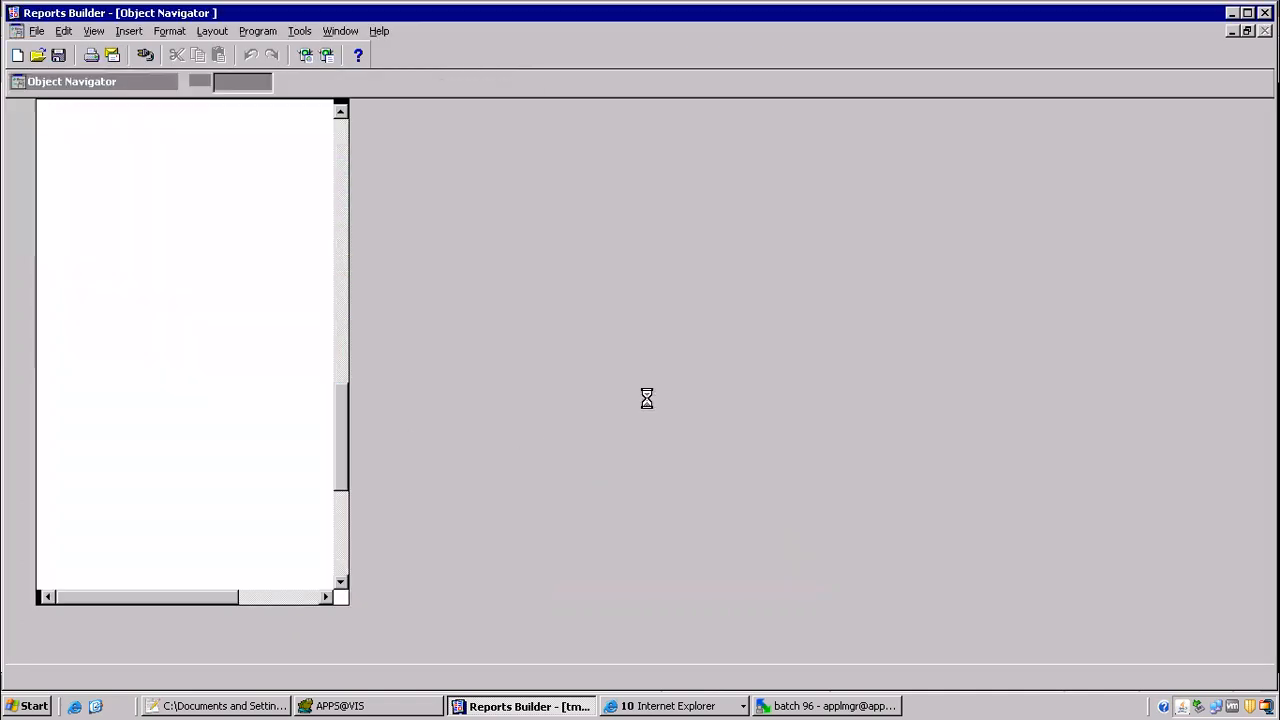
{"action": "left_click", "coordinate": [530, 205]}
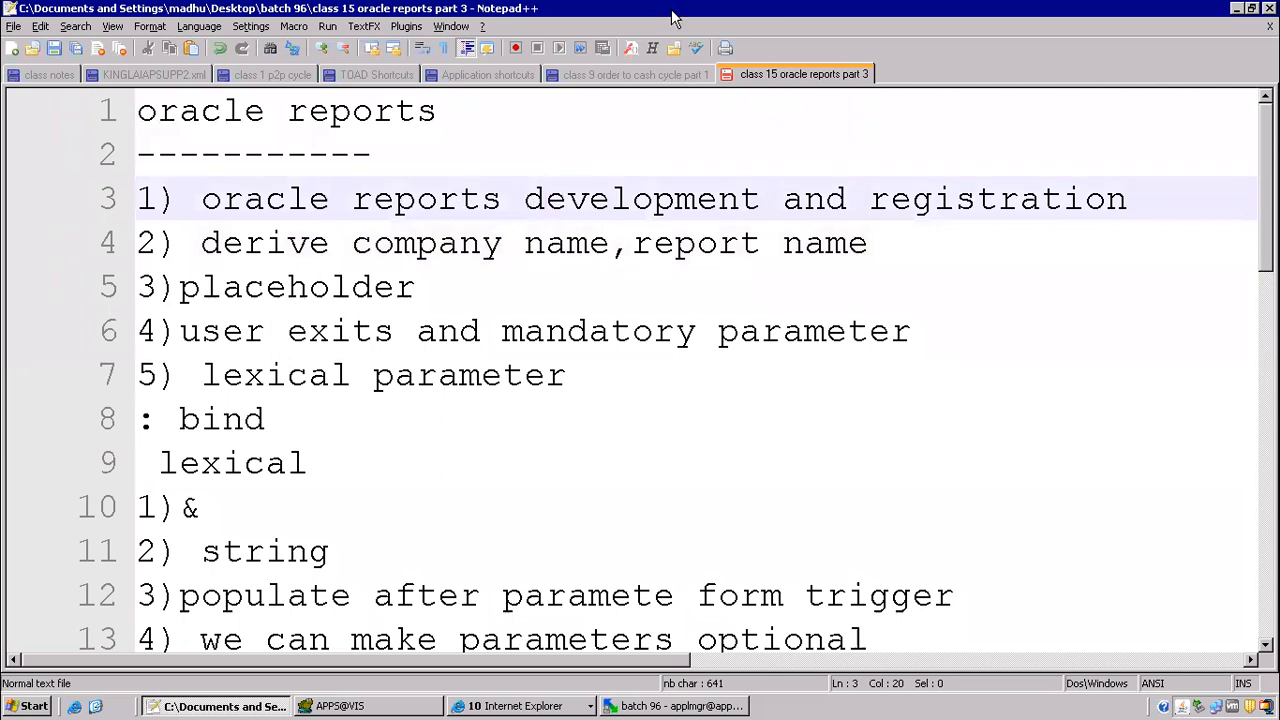
Step: Leave the remote desktop session for the local computer, return to the session and show its desktop
{"action": "mouse_move", "coordinate": [761, 20]}
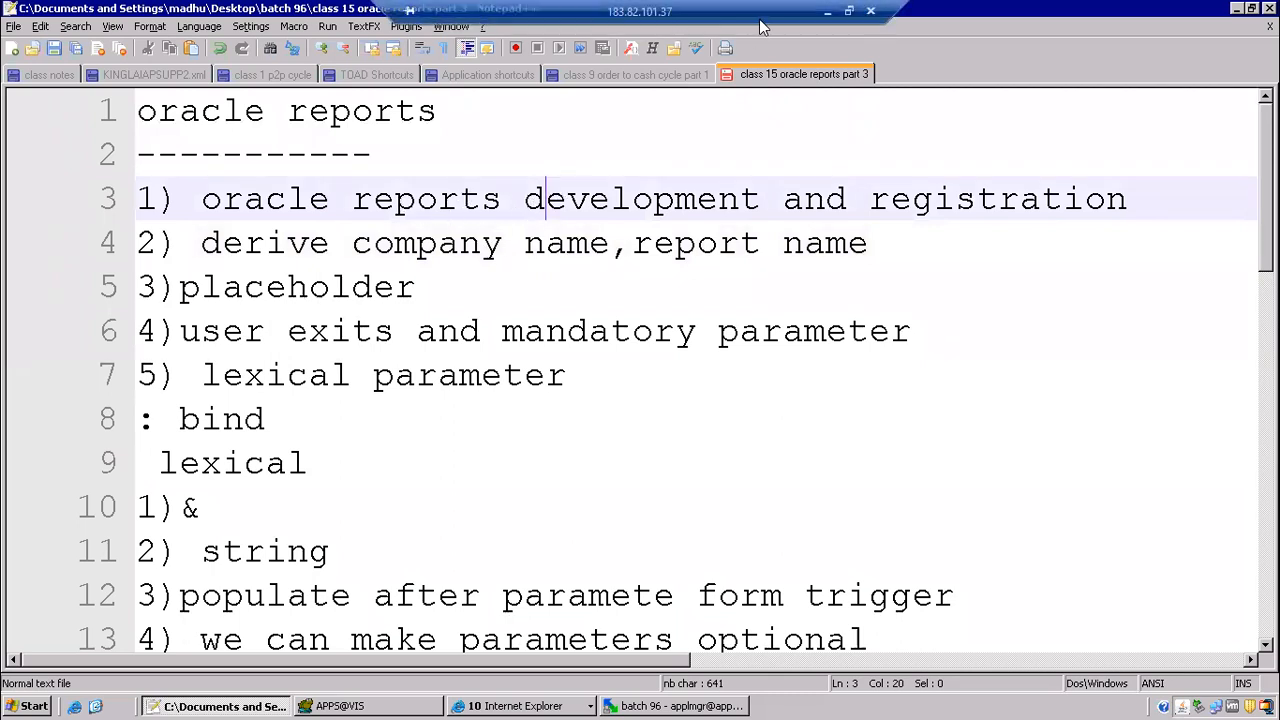
{"action": "left_click", "coordinate": [873, 13]}
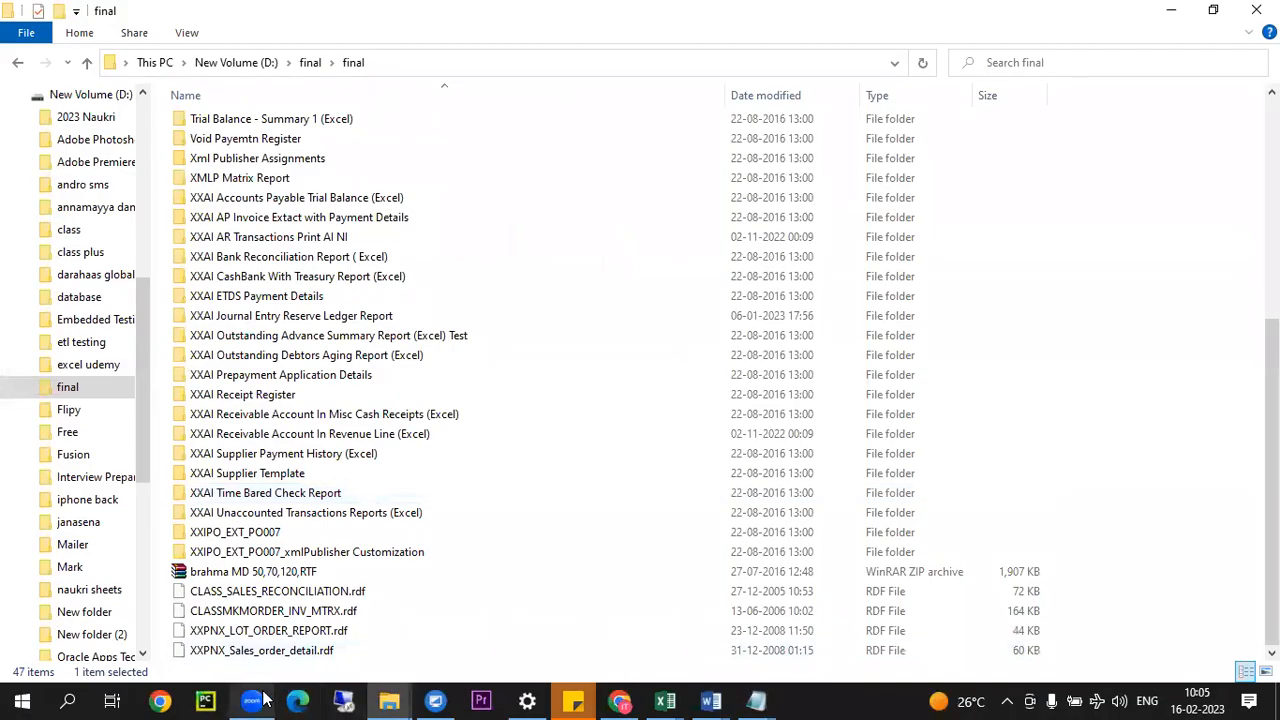
{"action": "left_click", "coordinate": [255, 700]}
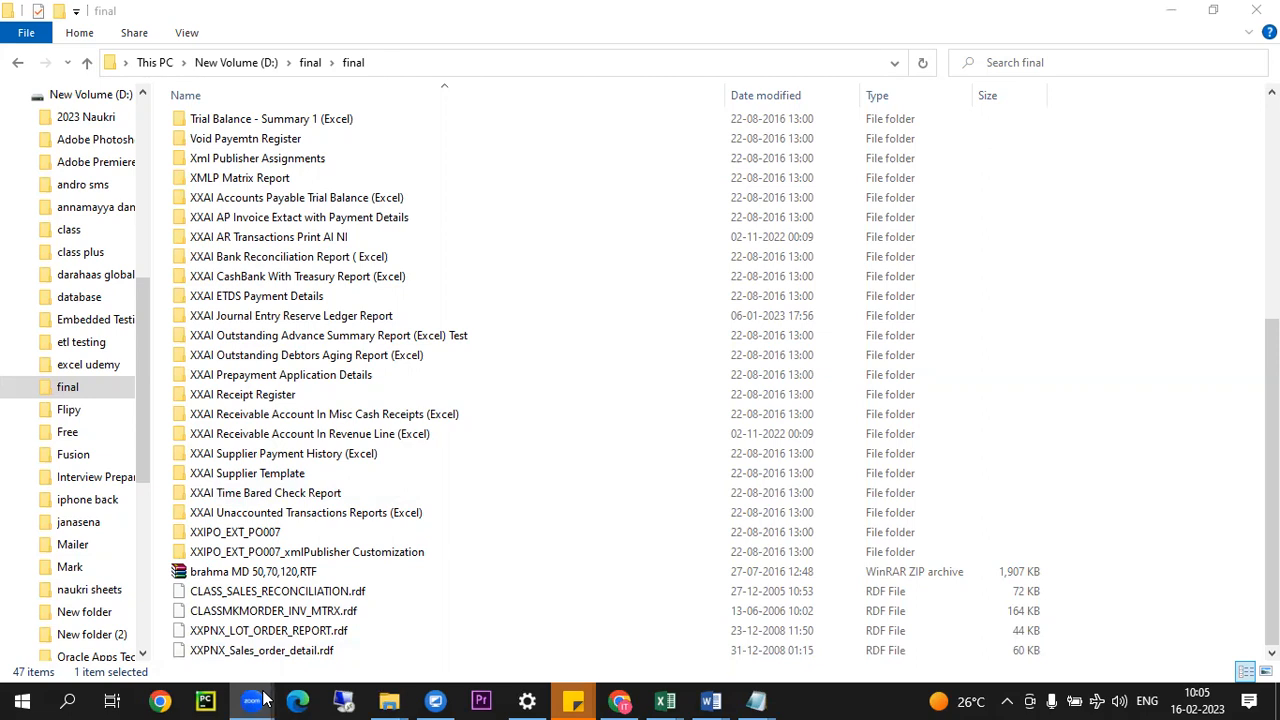
{"action": "left_click", "coordinate": [356, 700]}
{"action": "left_click", "coordinate": [712, 329]}
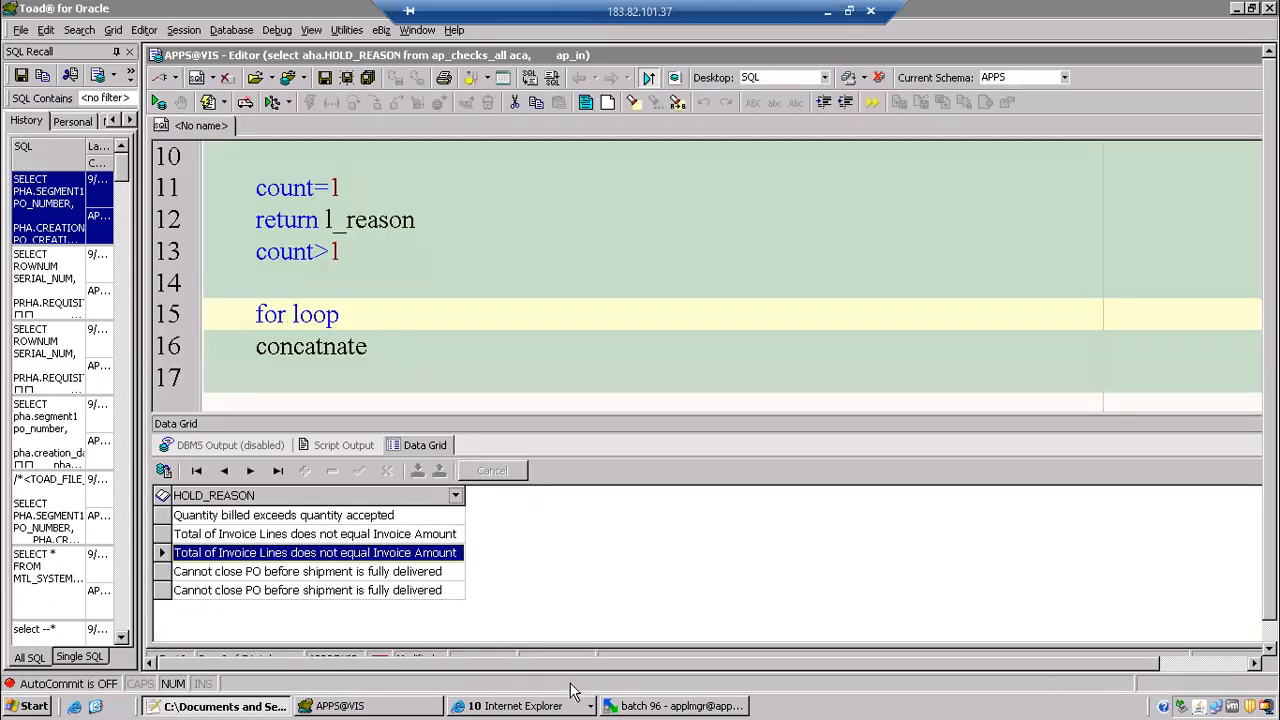
{"action": "left_click", "coordinate": [95, 706]}
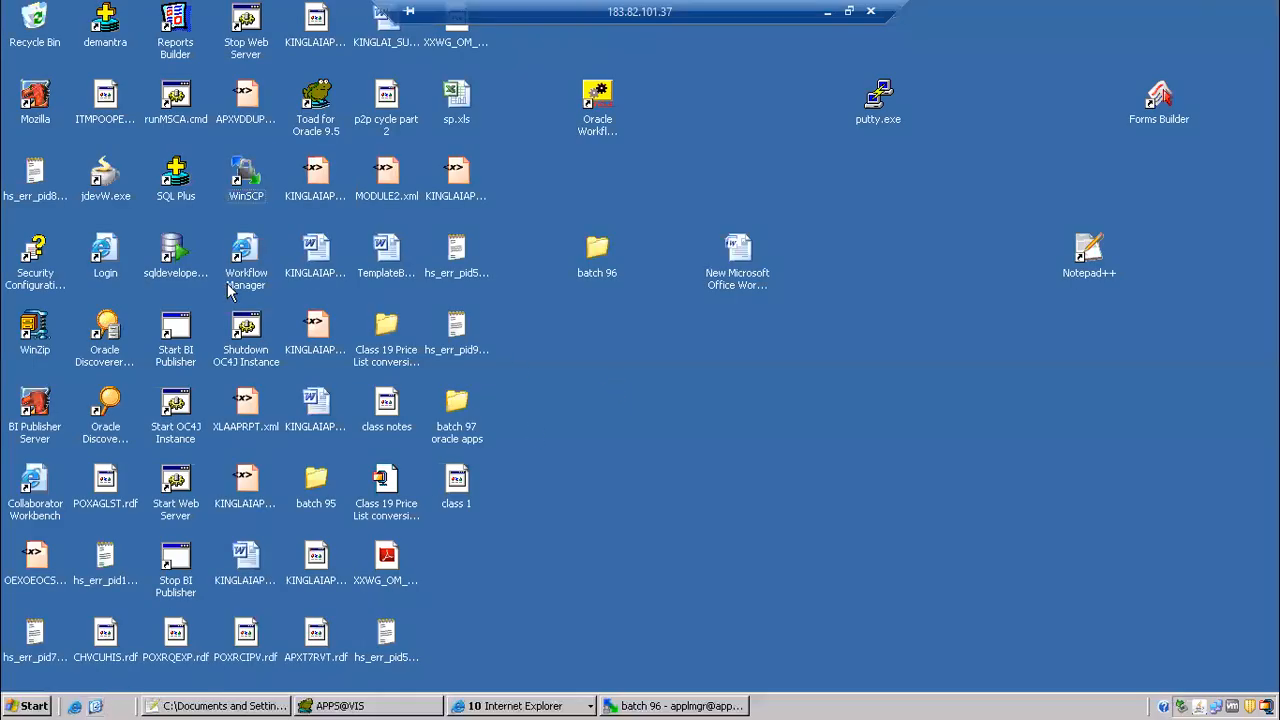
Step: Launch Reports Builder and open the existing report ITMAPXVCHCR.rdf from the batch 96 folder
{"action": "double_click", "coordinate": [175, 20]}
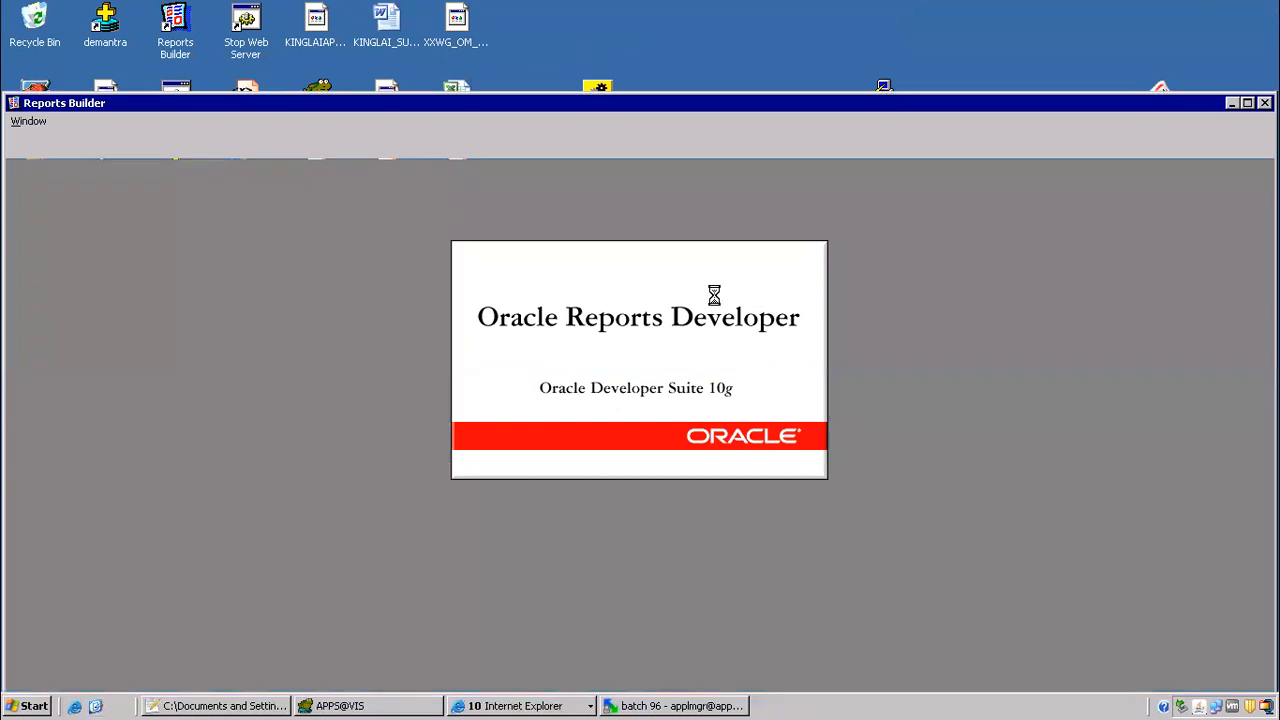
{"action": "left_click", "coordinate": [664, 377]}
{"action": "left_click", "coordinate": [526, 481]}
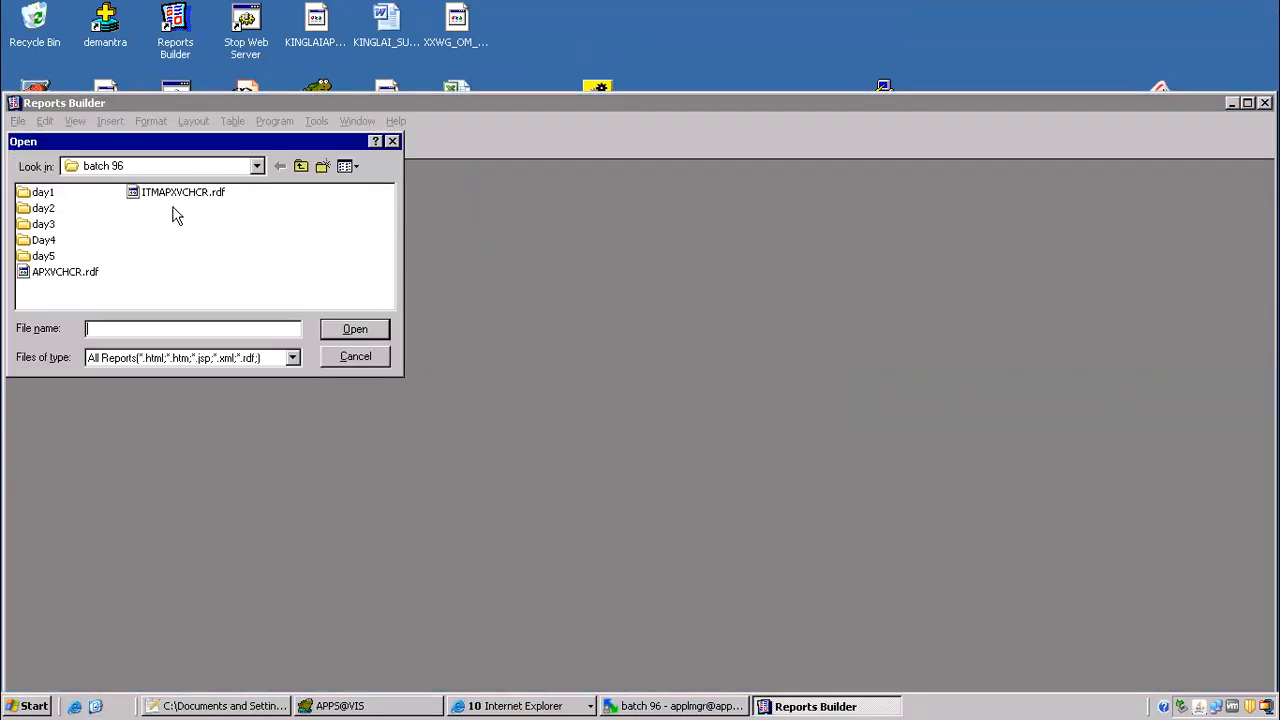
{"action": "left_click", "coordinate": [175, 193]}
{"action": "left_click", "coordinate": [350, 329]}
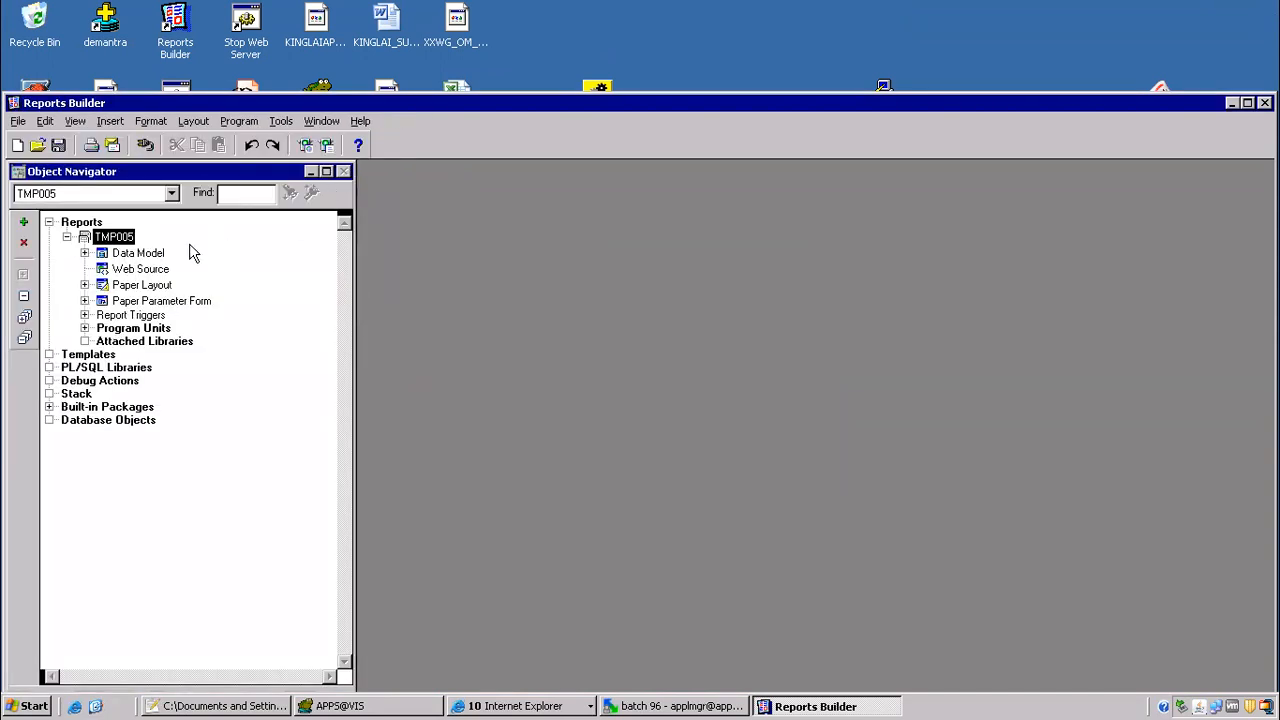
Step: Open the report's data model and examine the &P_WHERE1 lexical parameter in the Q_SEL_CHECKS query, leaving the query unedited
{"action": "double_click", "coordinate": [105, 258]}
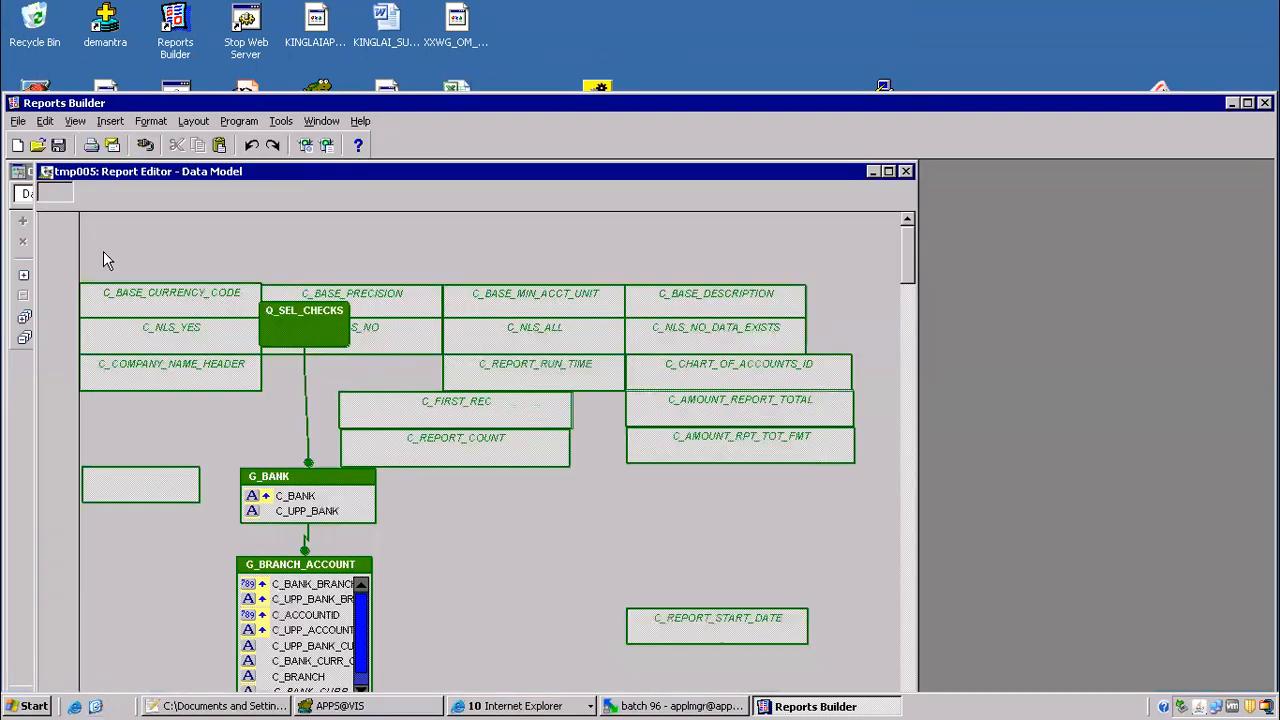
{"action": "double_click", "coordinate": [885, 178]}
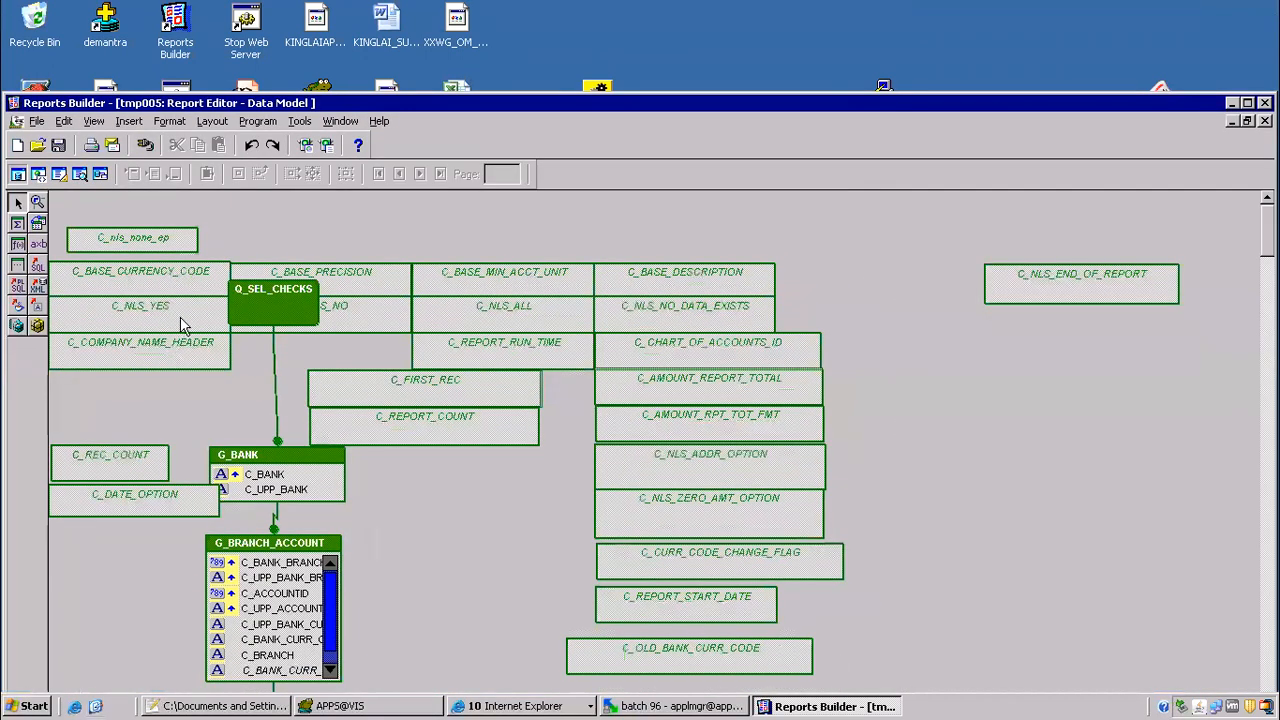
{"action": "double_click", "coordinate": [258, 301]}
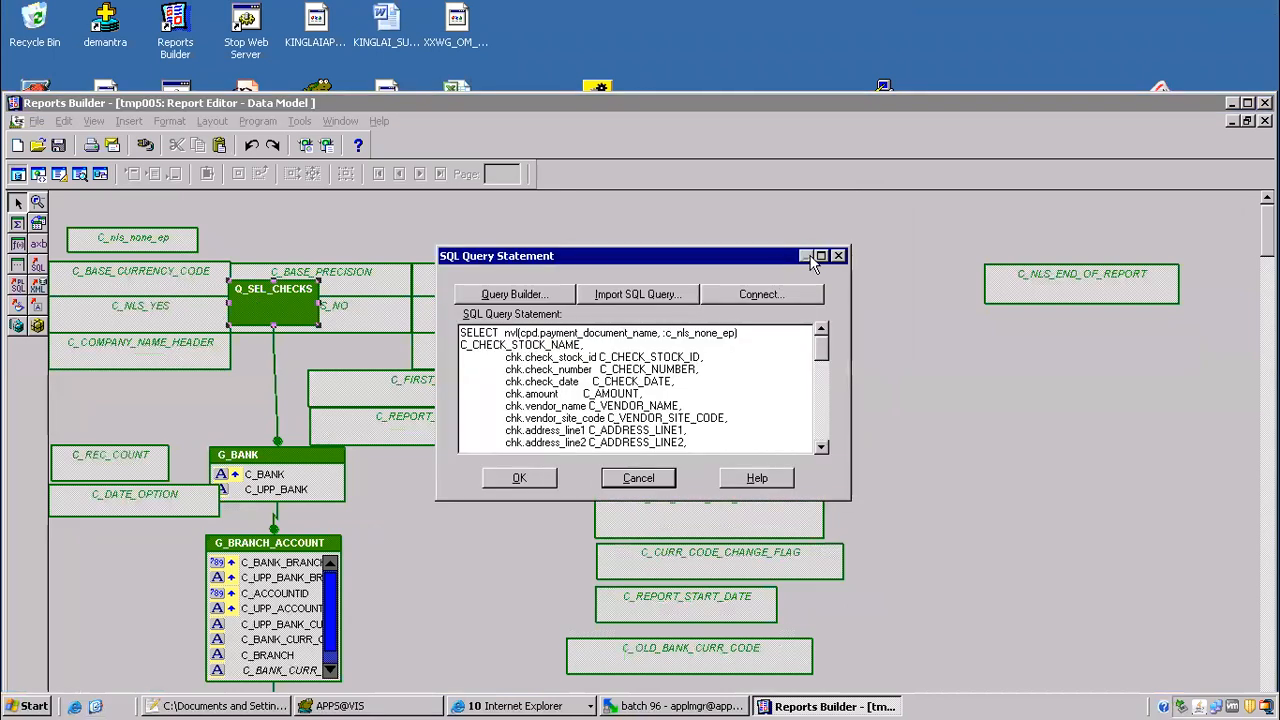
{"action": "left_click", "coordinate": [821, 256]}
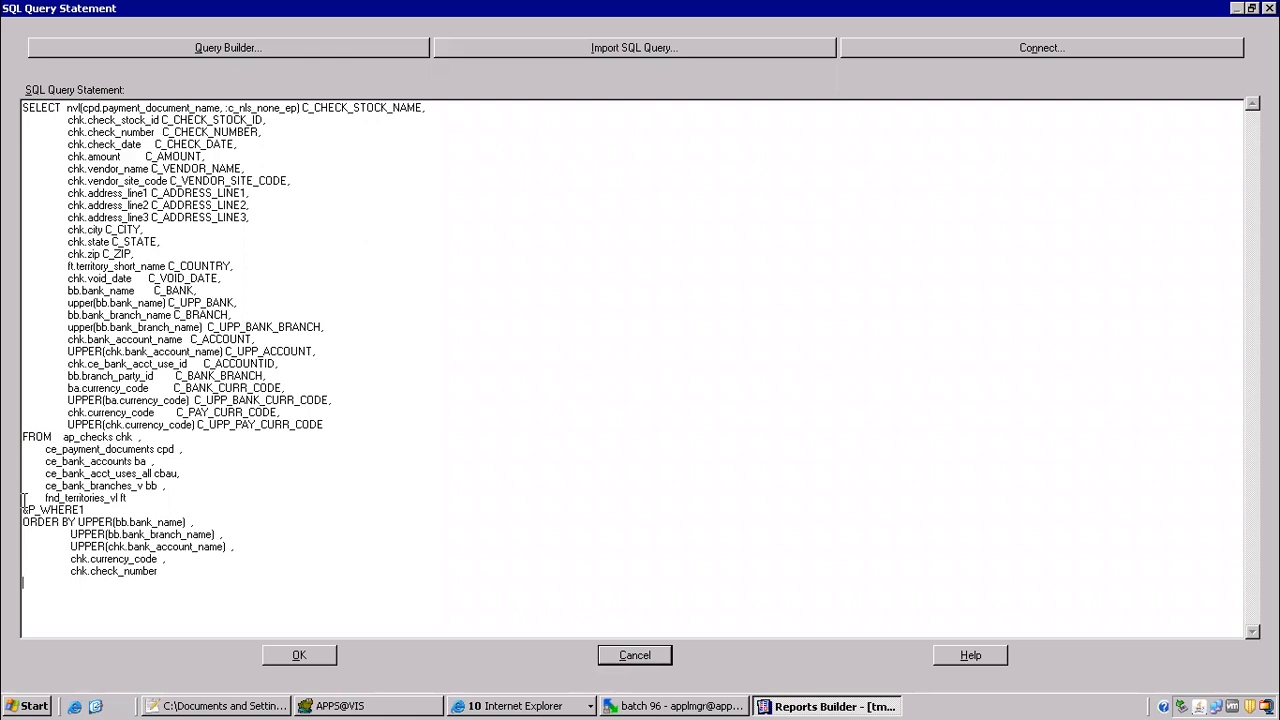
{"action": "left_click_drag", "start_coordinate": [23, 509], "coordinate": [113, 511]}
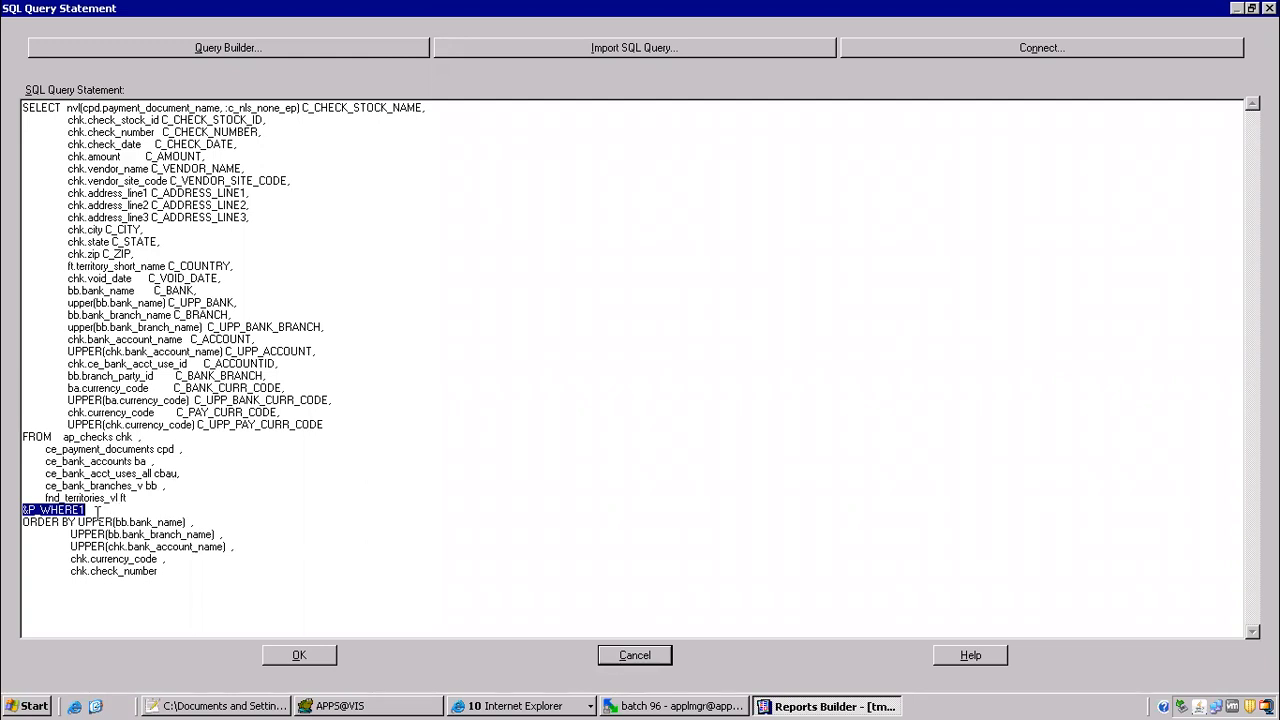
{"action": "left_click", "coordinate": [640, 657]}
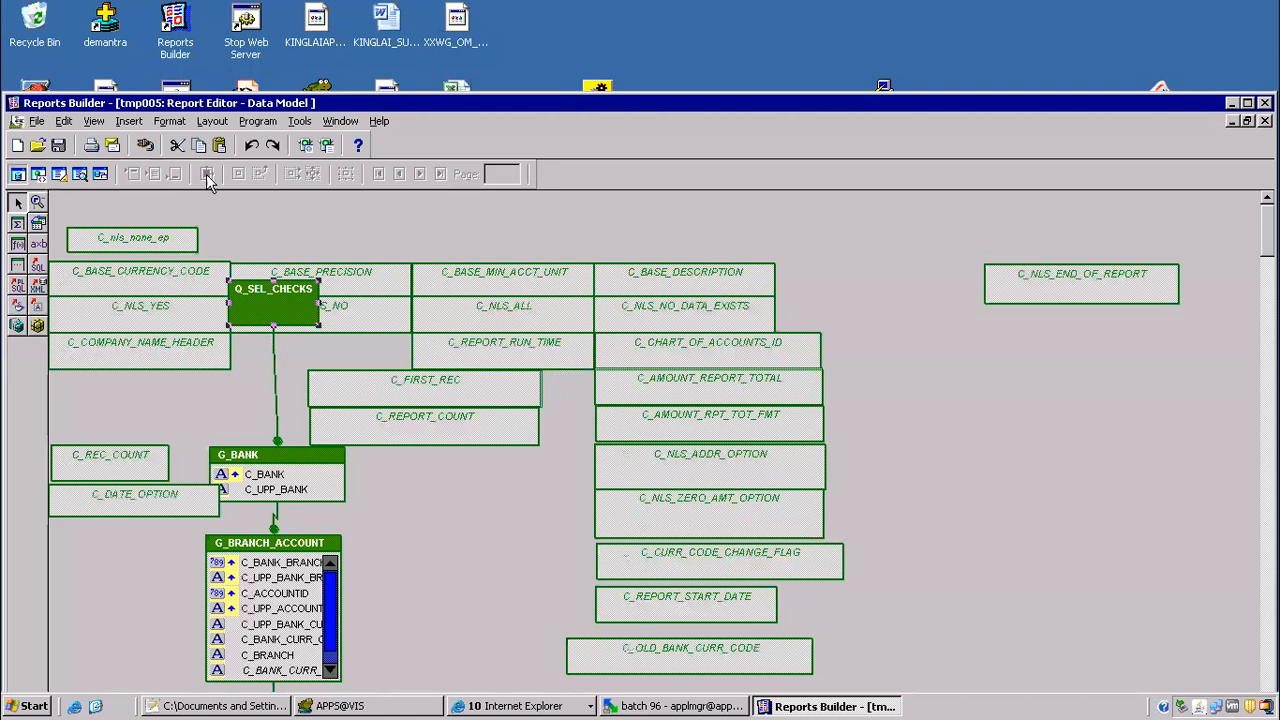
{"action": "left_click_drag", "start_coordinate": [293, 102], "coordinate": [385, 39]}
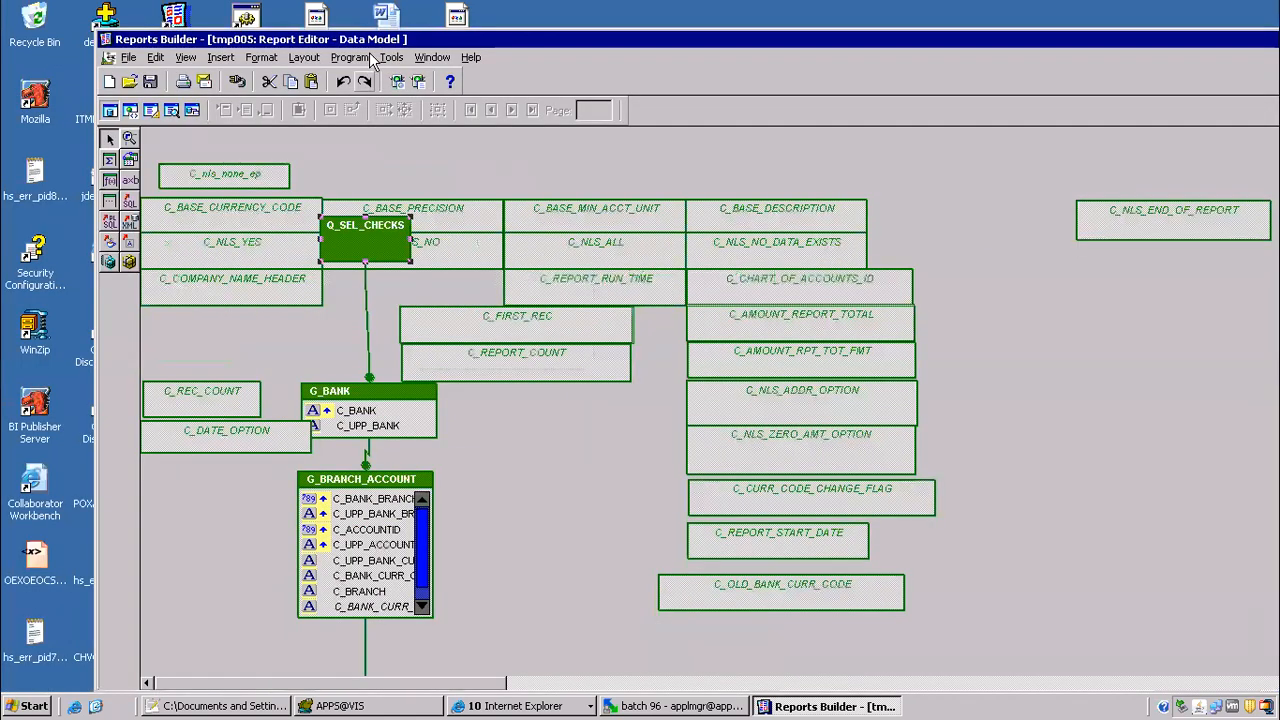
{"action": "left_click", "coordinate": [352, 60]}
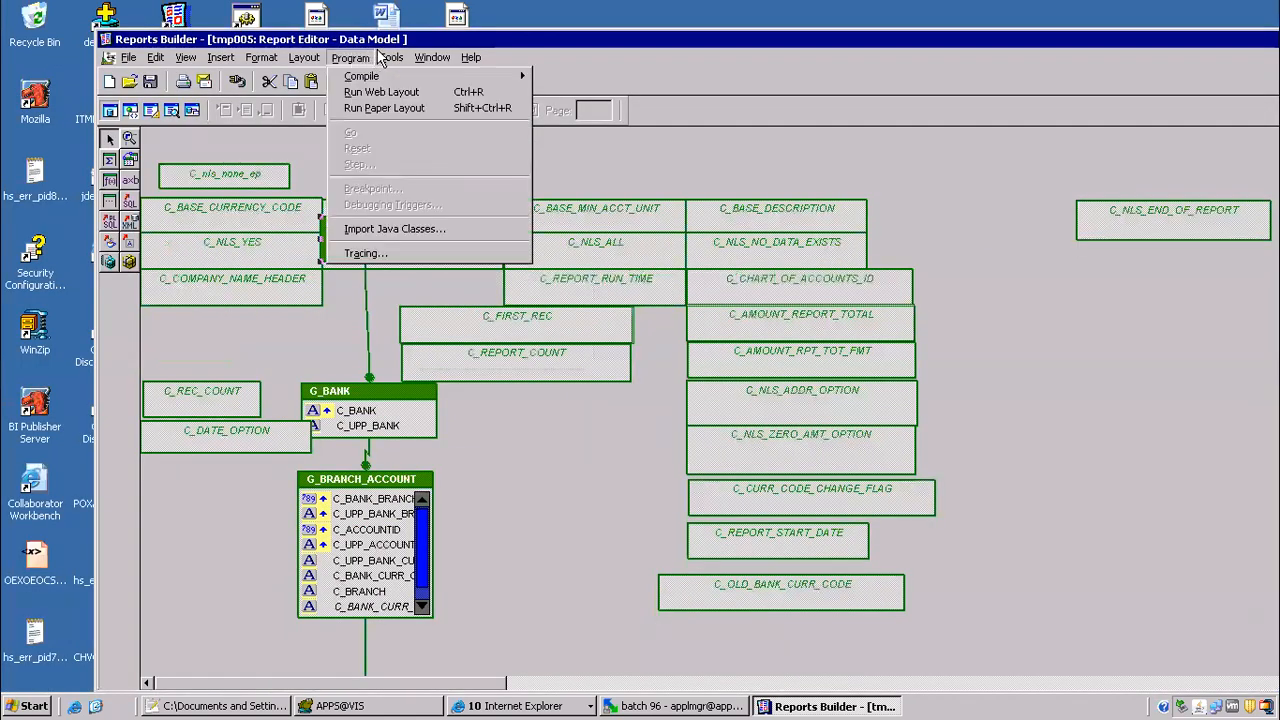
{"action": "mouse_move", "coordinate": [398, 58]}
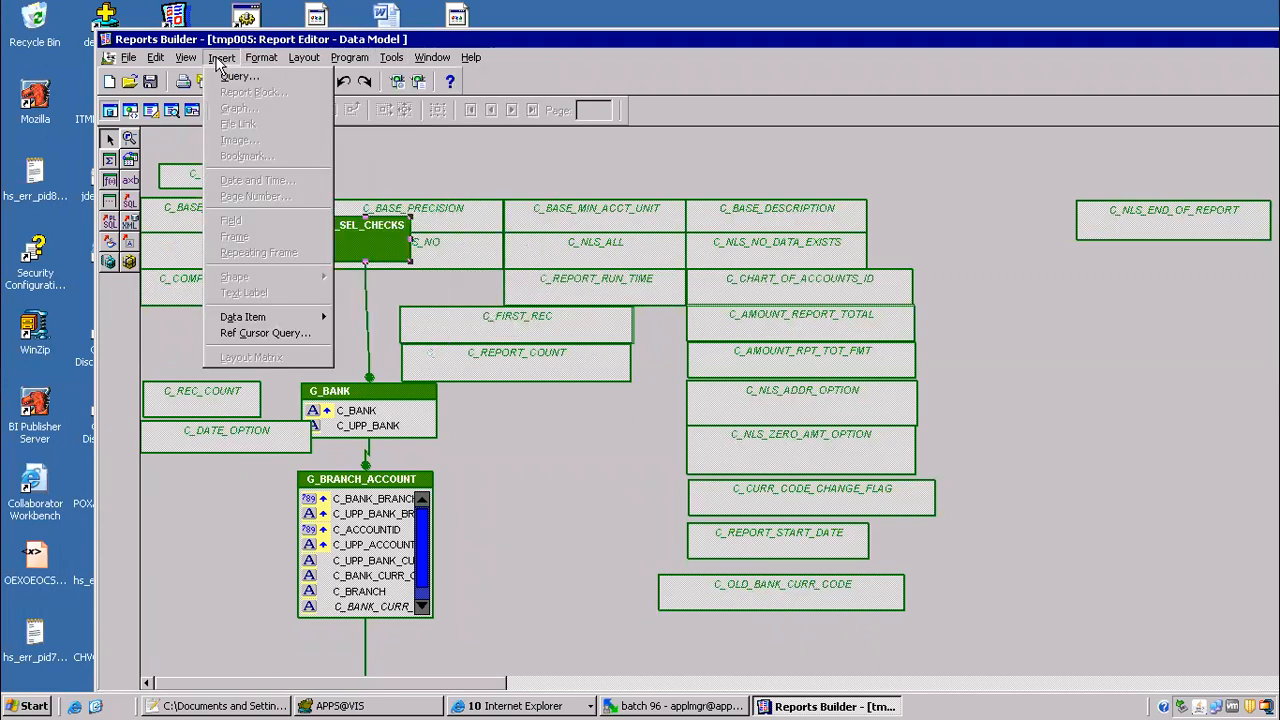
{"action": "mouse_move", "coordinate": [156, 62]}
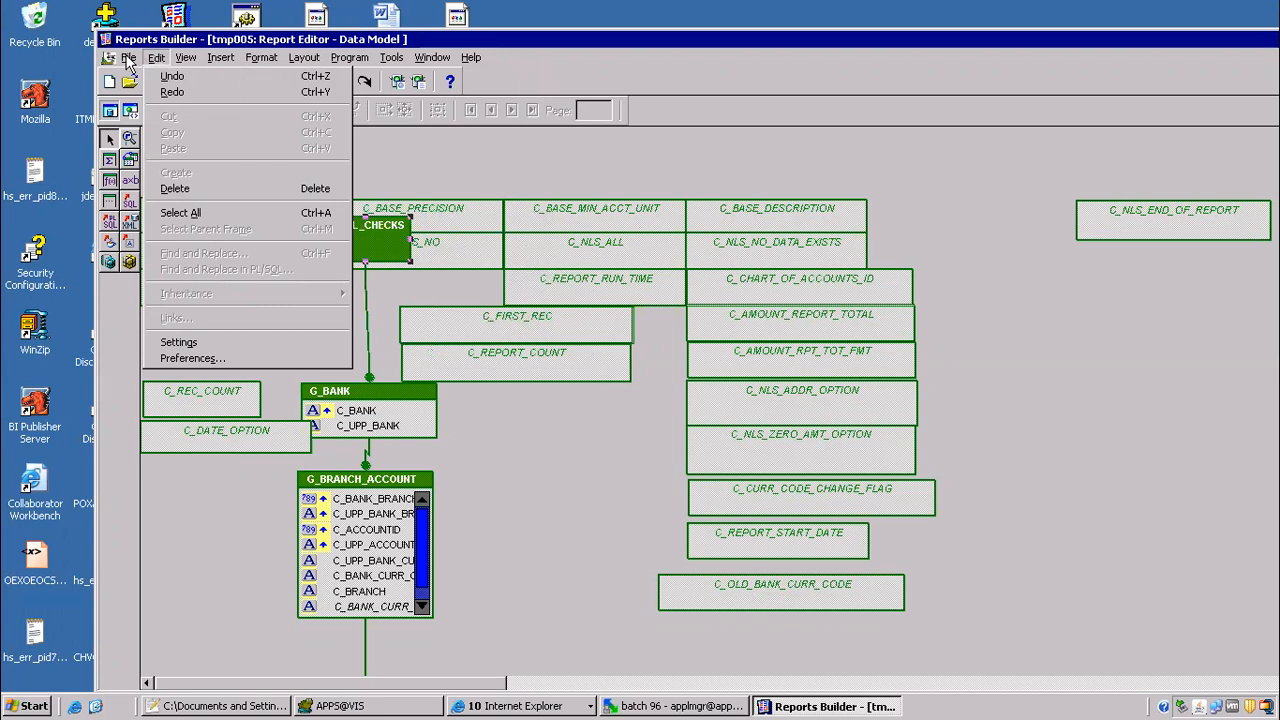
{"action": "left_click", "coordinate": [186, 58]}
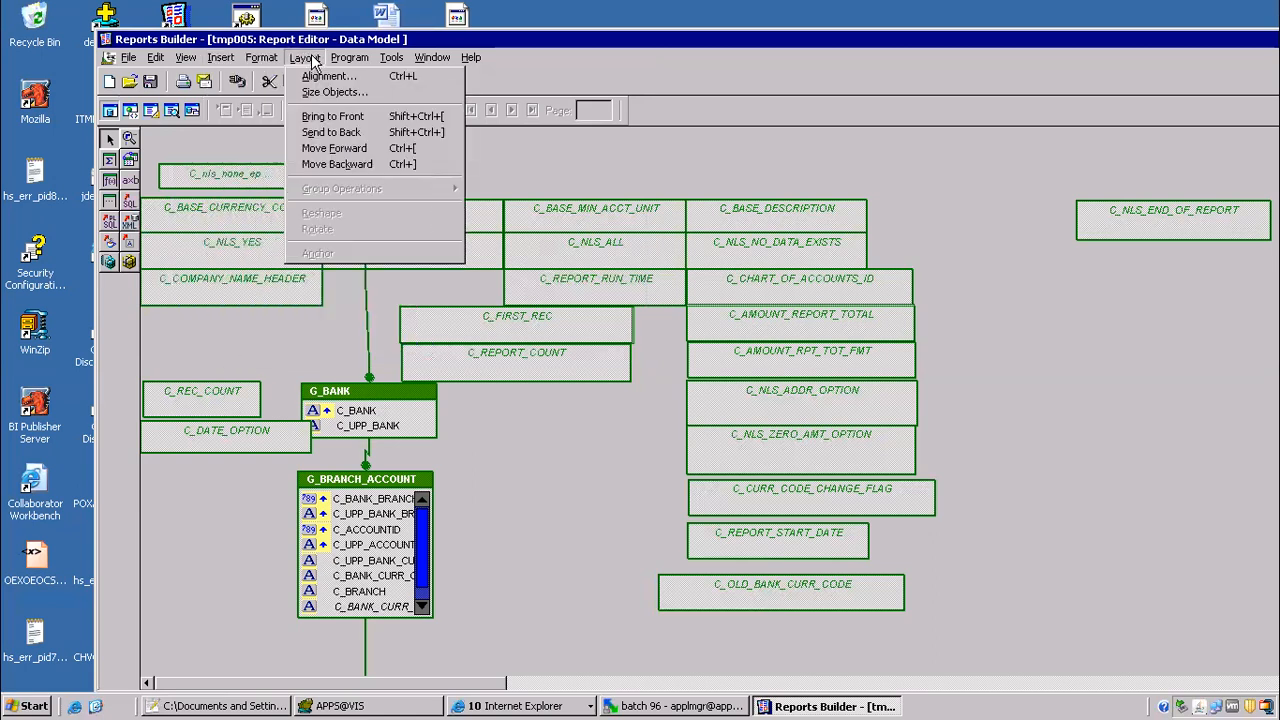
{"action": "mouse_move", "coordinate": [352, 68]}
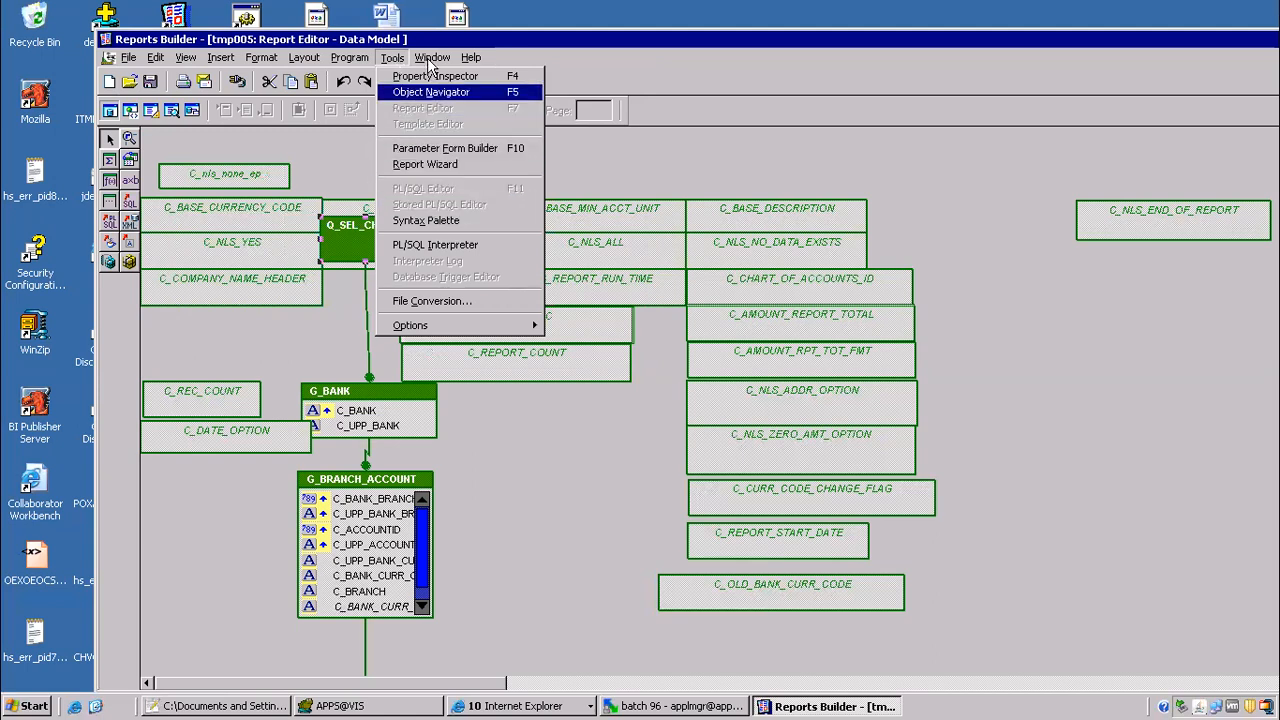
{"action": "mouse_move", "coordinate": [437, 60]}
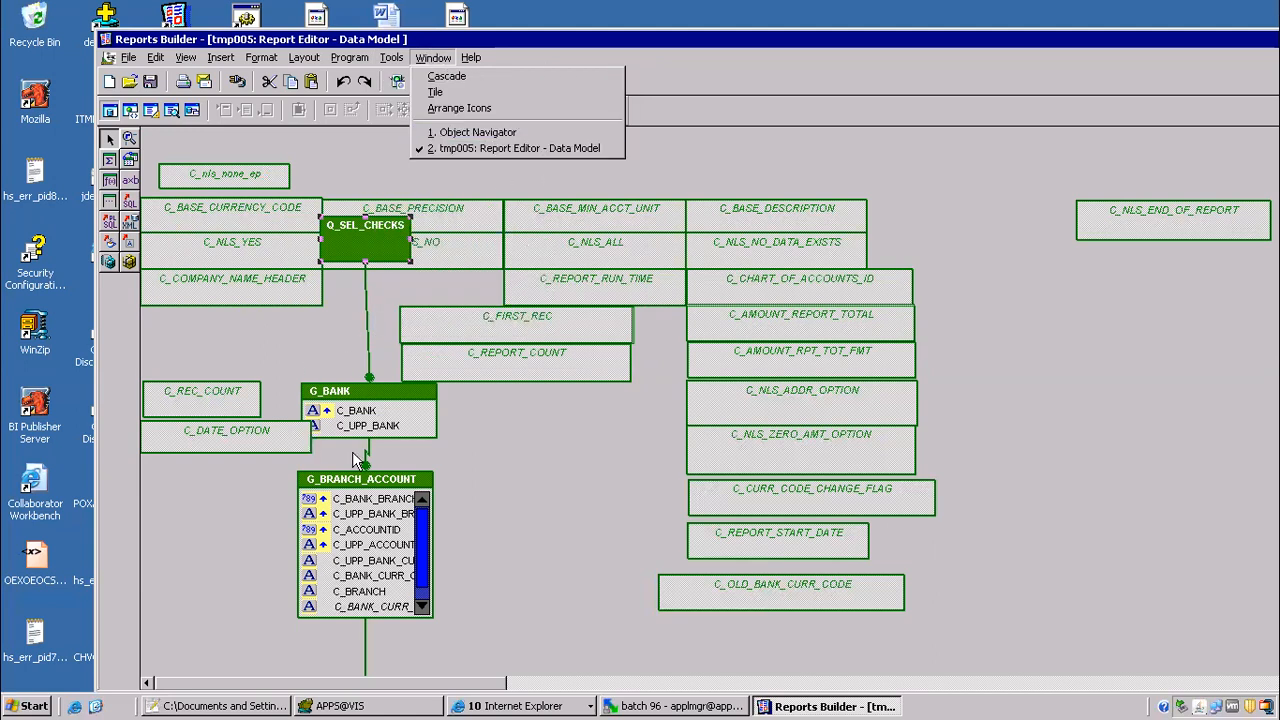
Step: Open the properties of the C_NLS_END_OF_REPORT column in the data model and display its PL/SQL formula
{"action": "left_click", "coordinate": [1155, 230]}
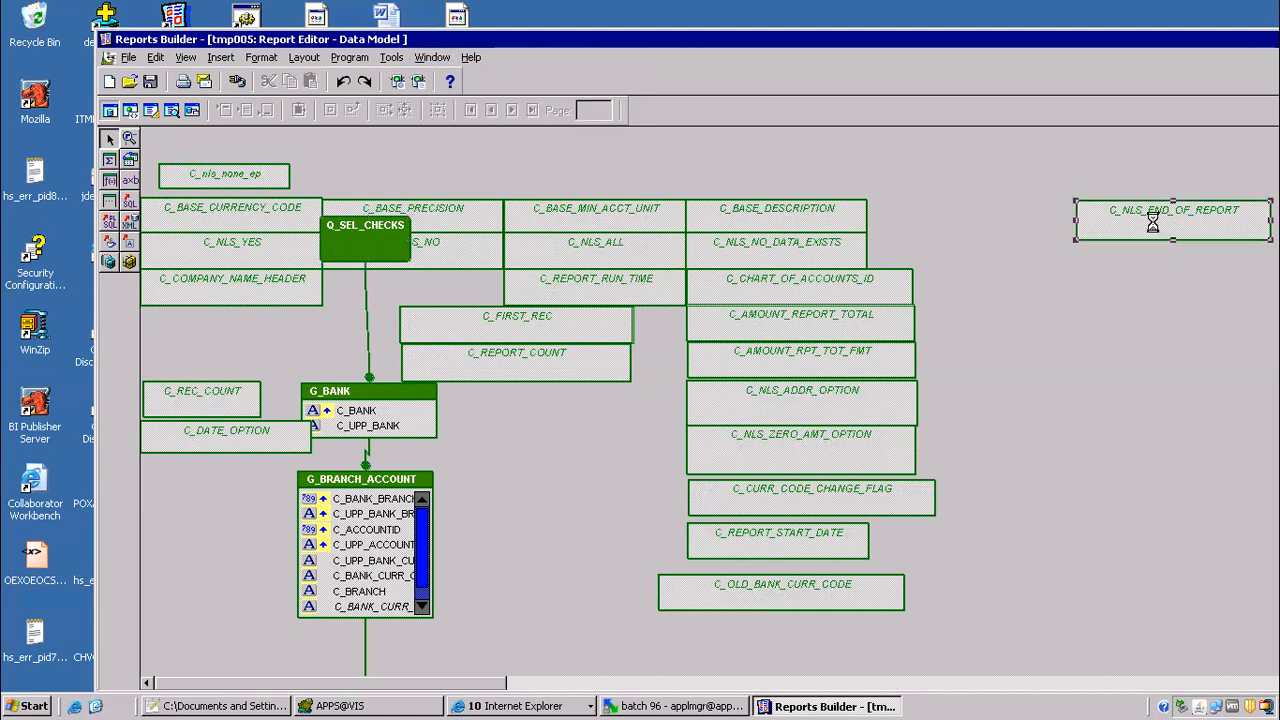
{"action": "double_click", "coordinate": [1155, 230]}
{"action": "double_click", "coordinate": [350, 349]}
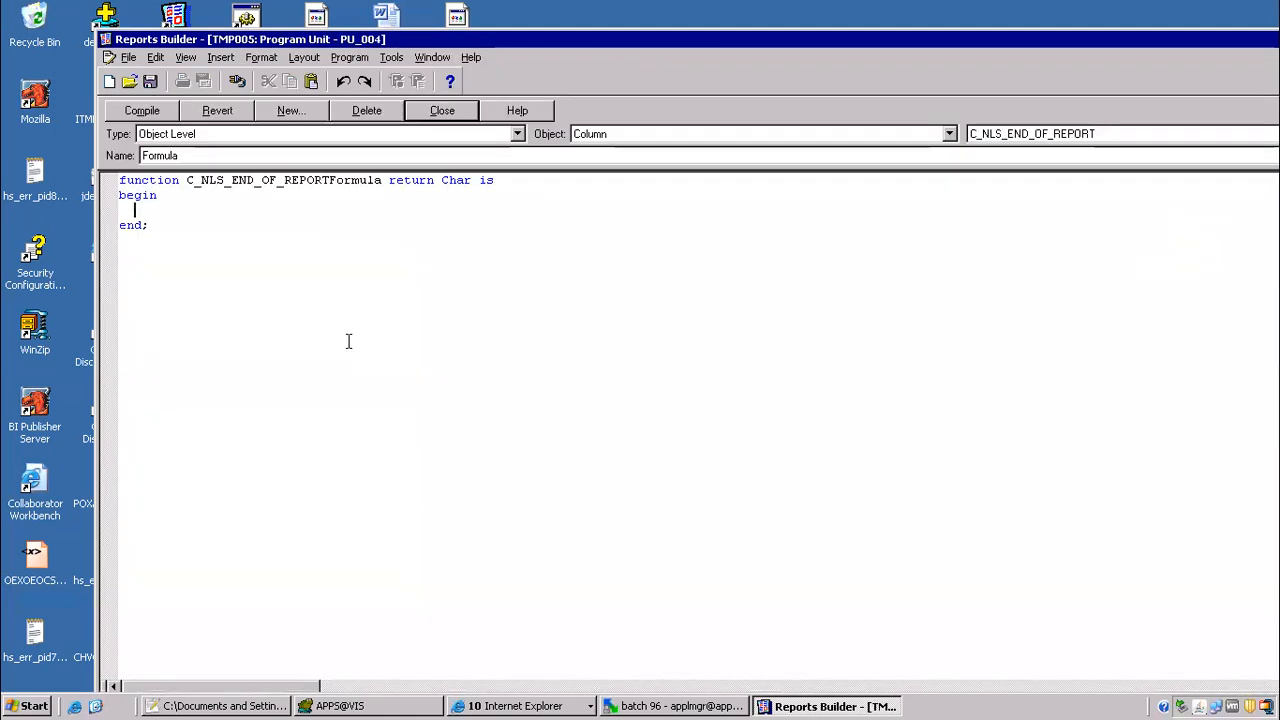
Step: Search the PL/SQL program units of foo and tmp005 for &P_WHERE1
{"action": "left_click", "coordinate": [261, 60]}
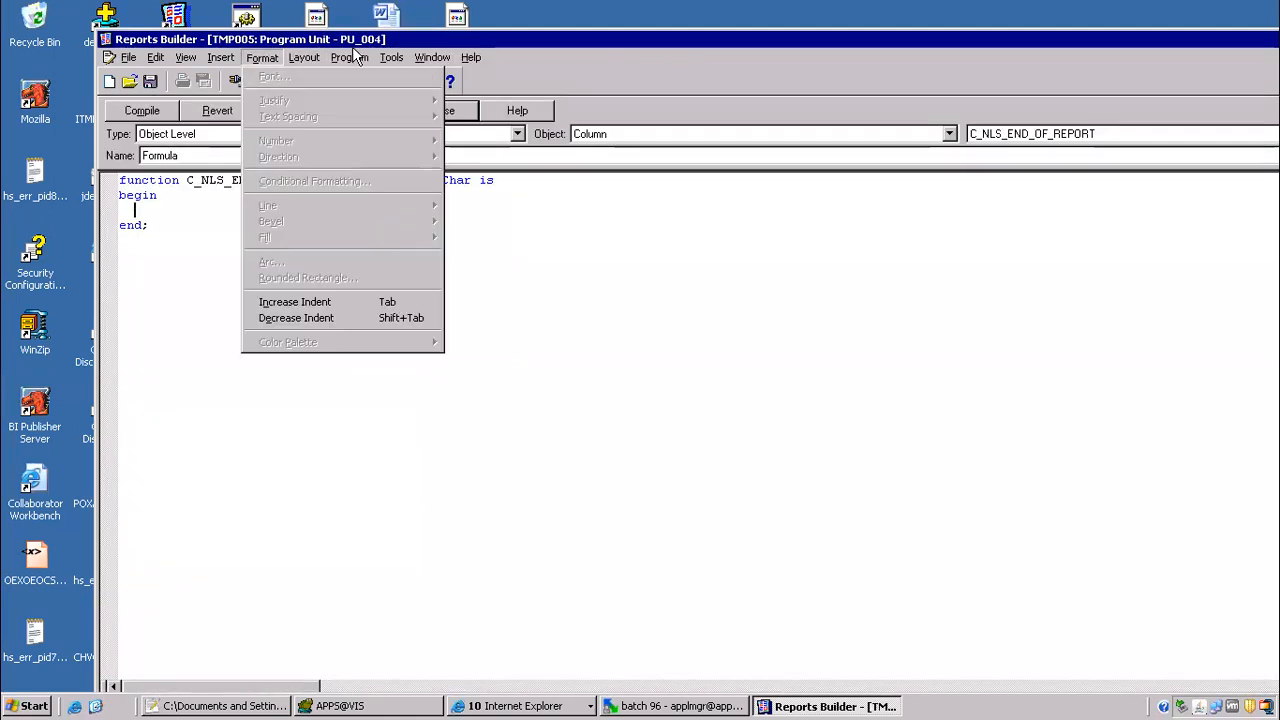
{"action": "mouse_move", "coordinate": [401, 62]}
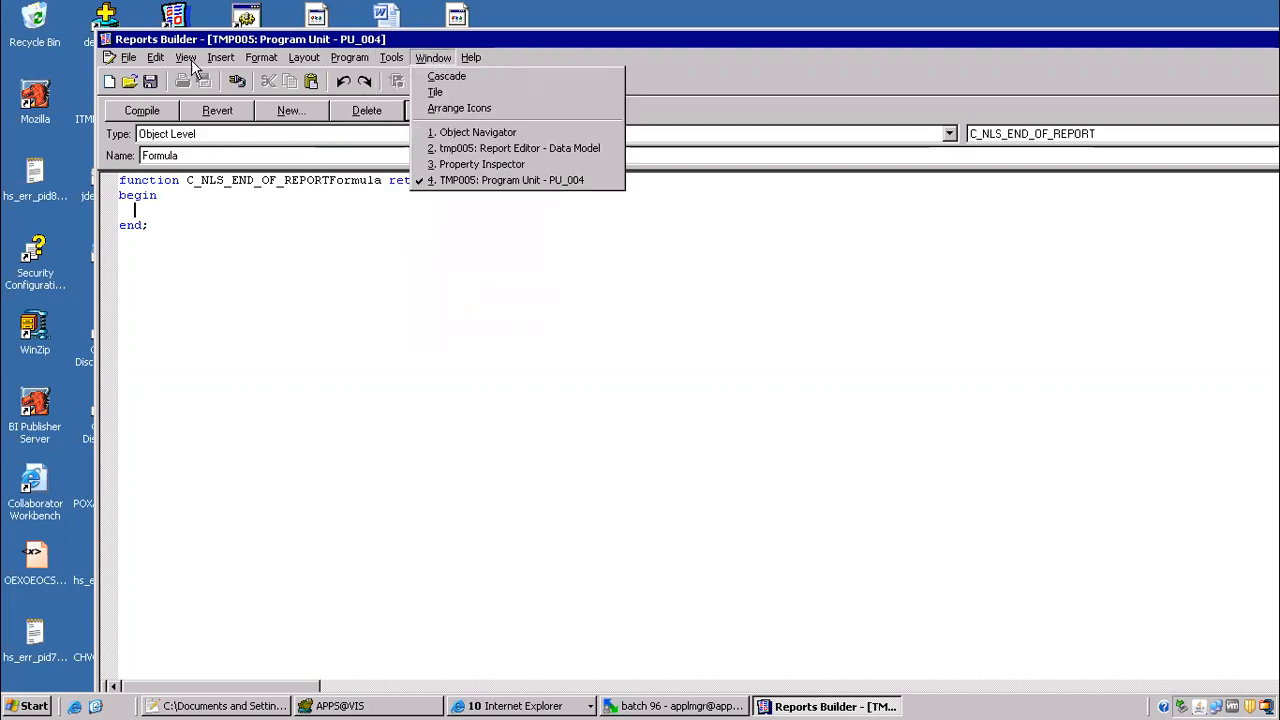
{"action": "mouse_move", "coordinate": [184, 64]}
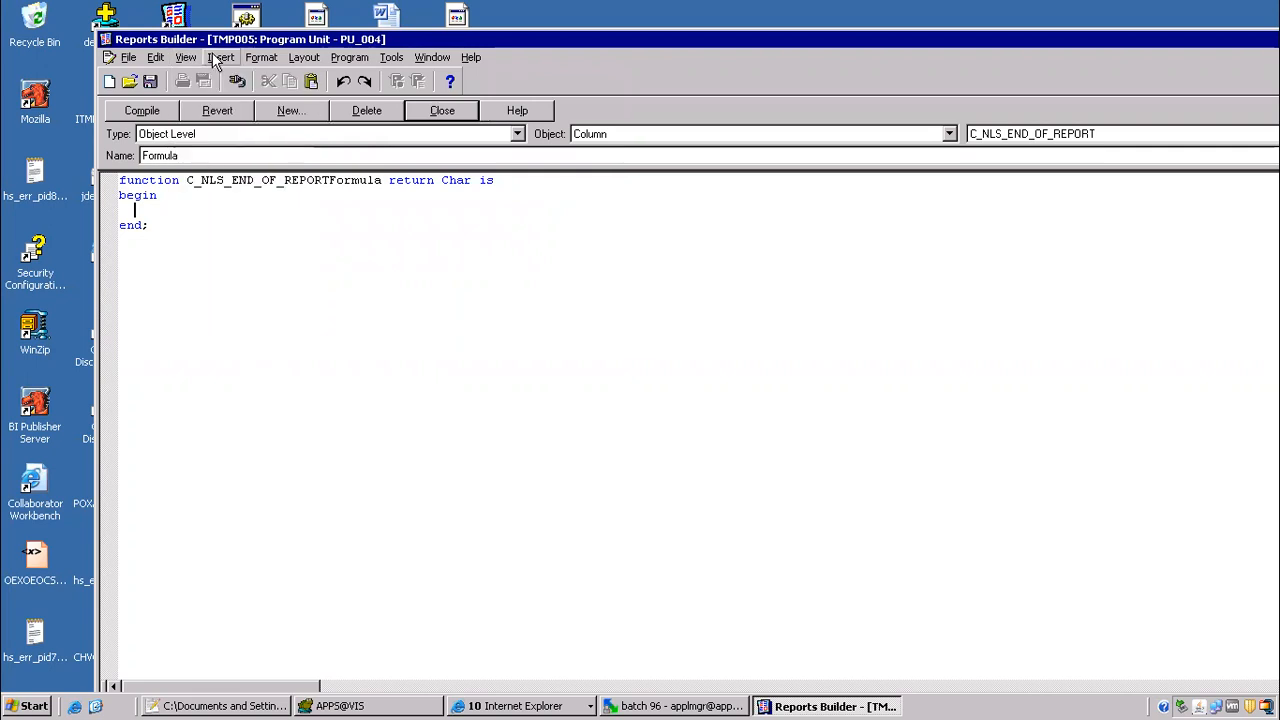
{"action": "mouse_move", "coordinate": [270, 60]}
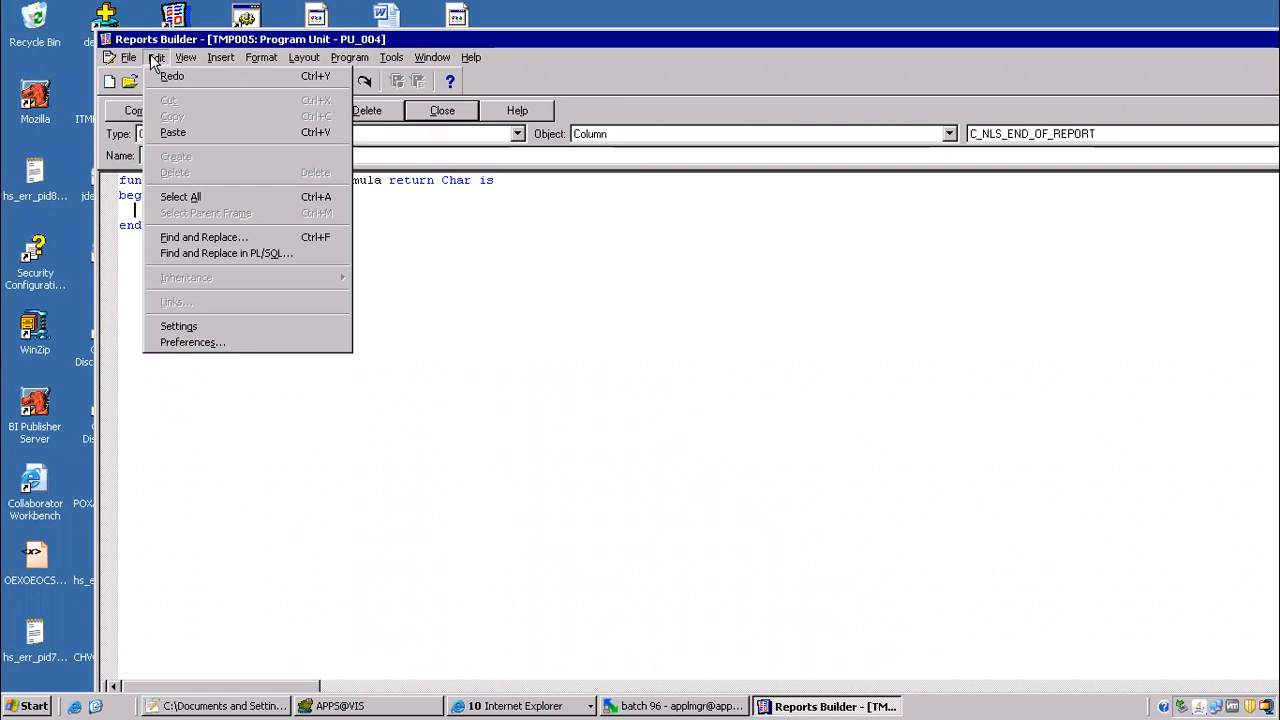
{"action": "left_click", "coordinate": [193, 256]}
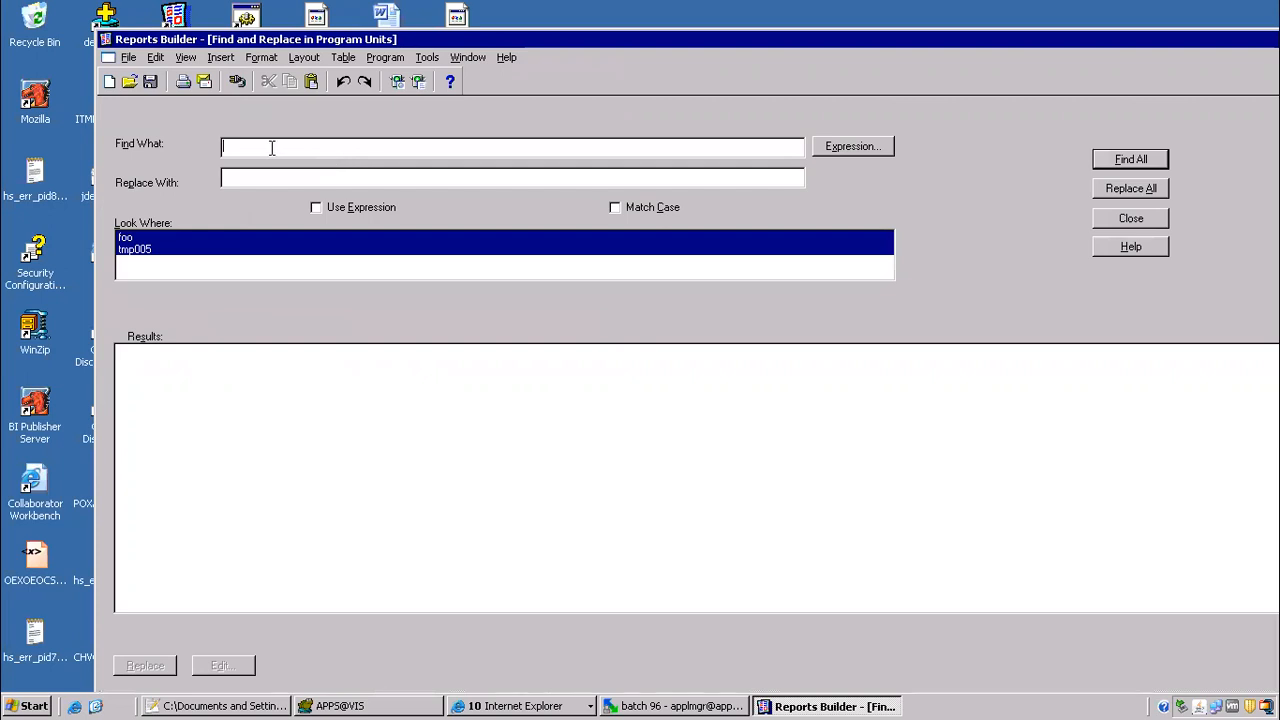
{"action": "type", "text": "&P_WHERE1"}
{"action": "key", "text": "Return"}
{"action": "left_click", "coordinate": [843, 149]}
{"action": "left_click", "coordinate": [330, 147]}
{"action": "left_click", "coordinate": [849, 150]}
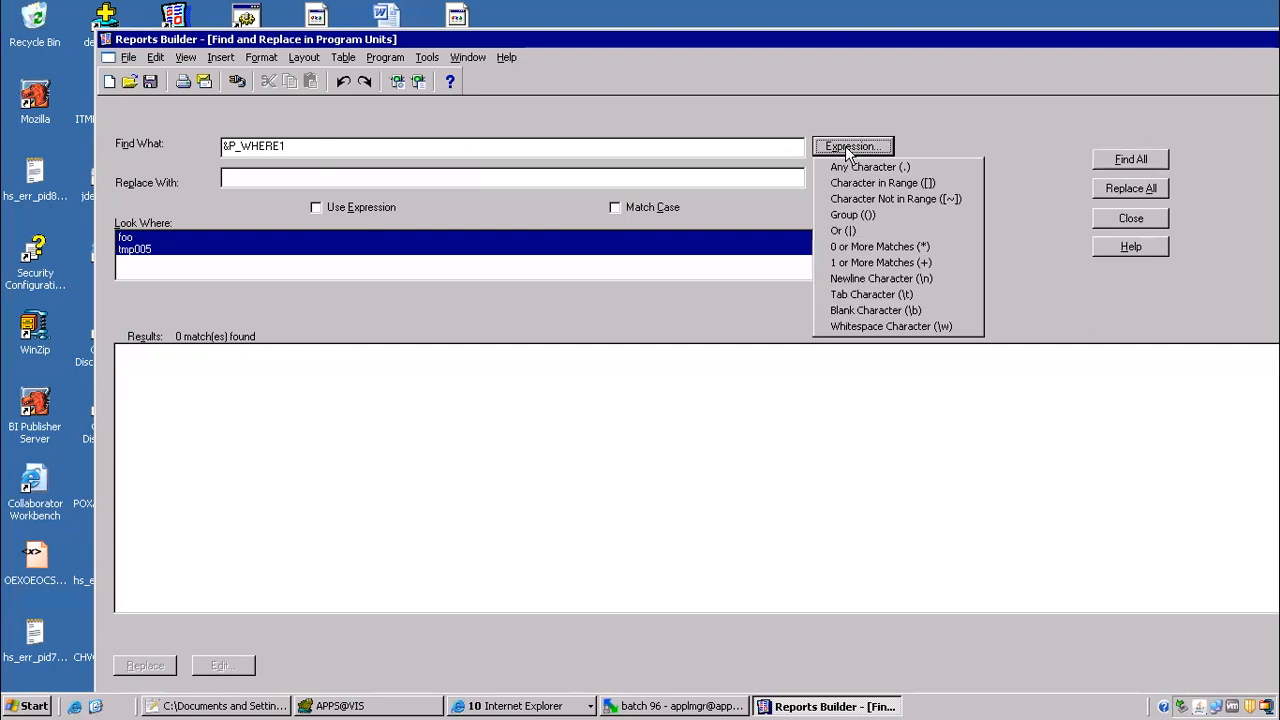
{"action": "left_click", "coordinate": [1123, 166]}
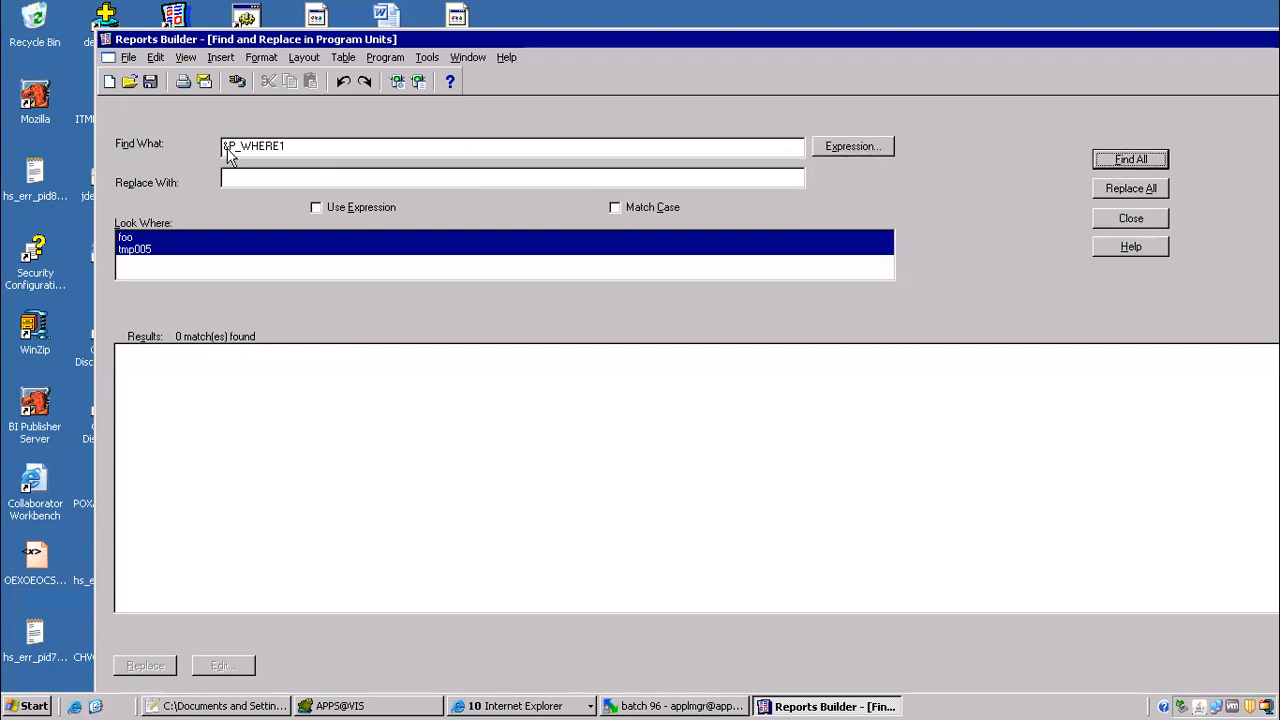
Step: Search the program units for P_WHERE1 without the ampersand and open its first occurrence in the Before Report trigger
{"action": "left_click", "coordinate": [256, 179]}
{"action": "key", "text": "BackSpace"}
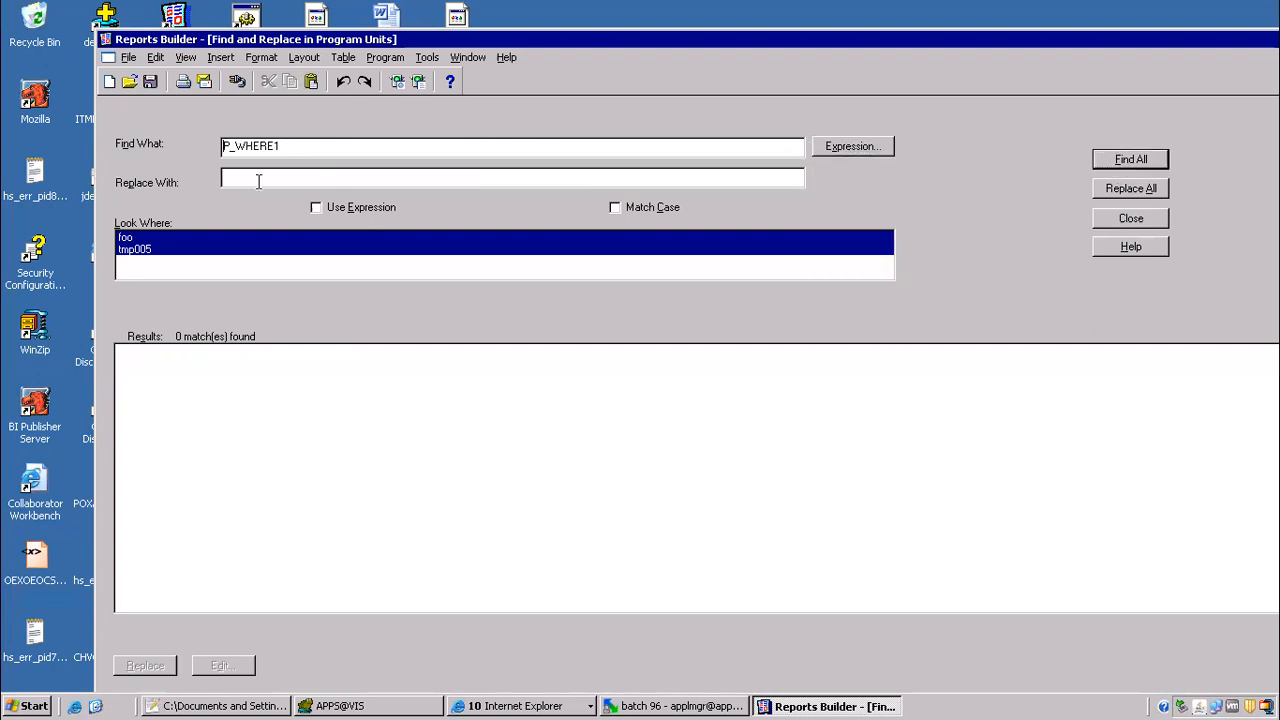
{"action": "left_click", "coordinate": [1115, 163]}
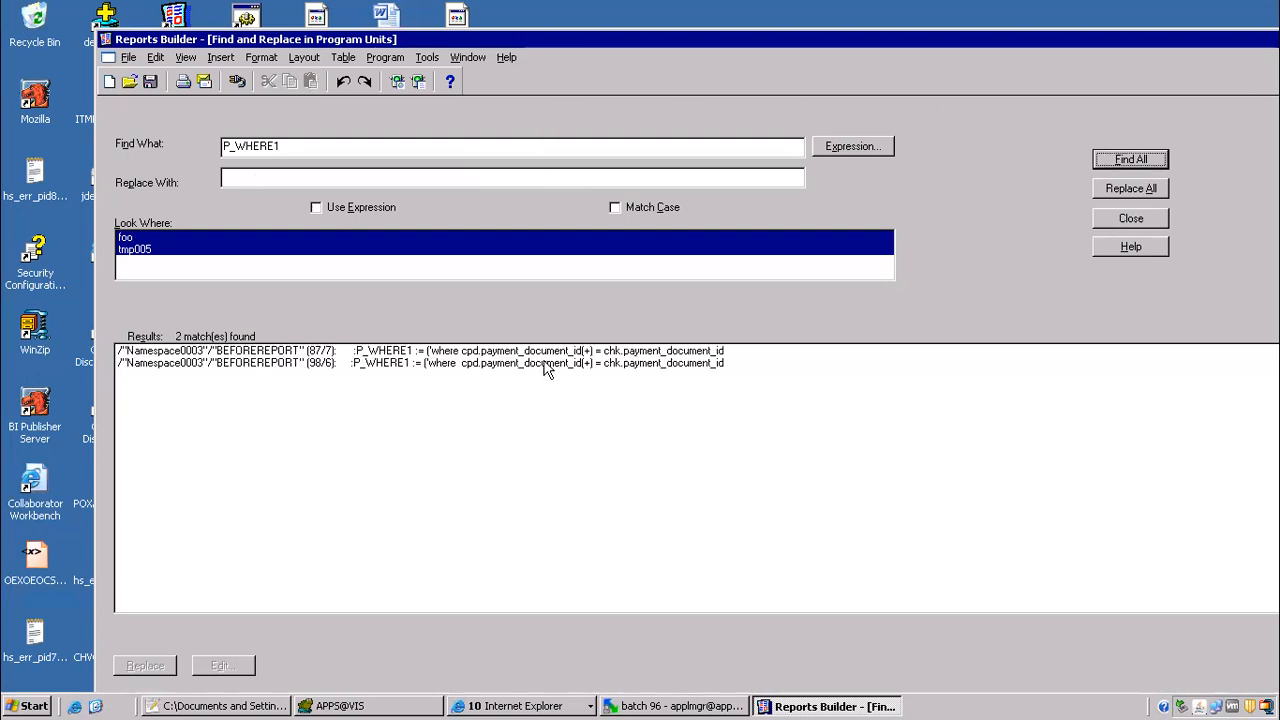
{"action": "double_click", "coordinate": [485, 350]}
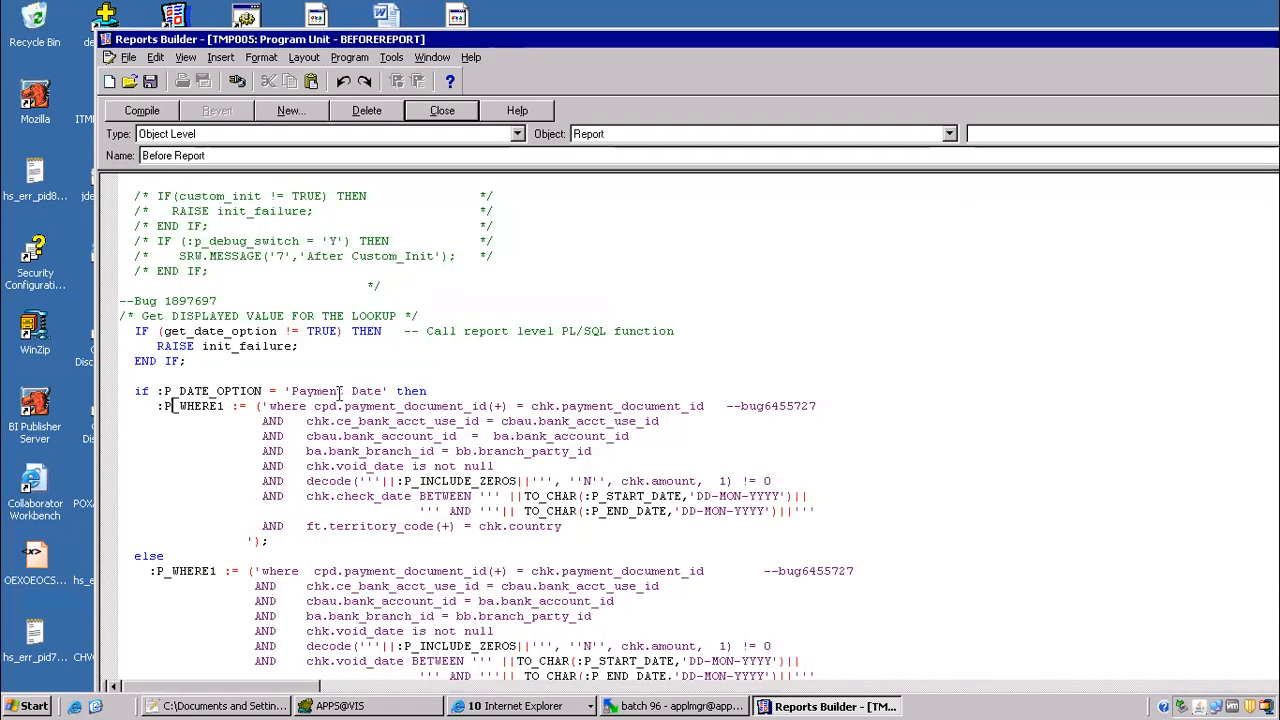
Step: Examine the two P_WHERE1 assignments in the if and else branches of the P_DATE_OPTION check, highlighting each where clause
{"action": "scroll", "coordinate": [262, 400], "scroll_direction": "down", "scroll_amount": 2}
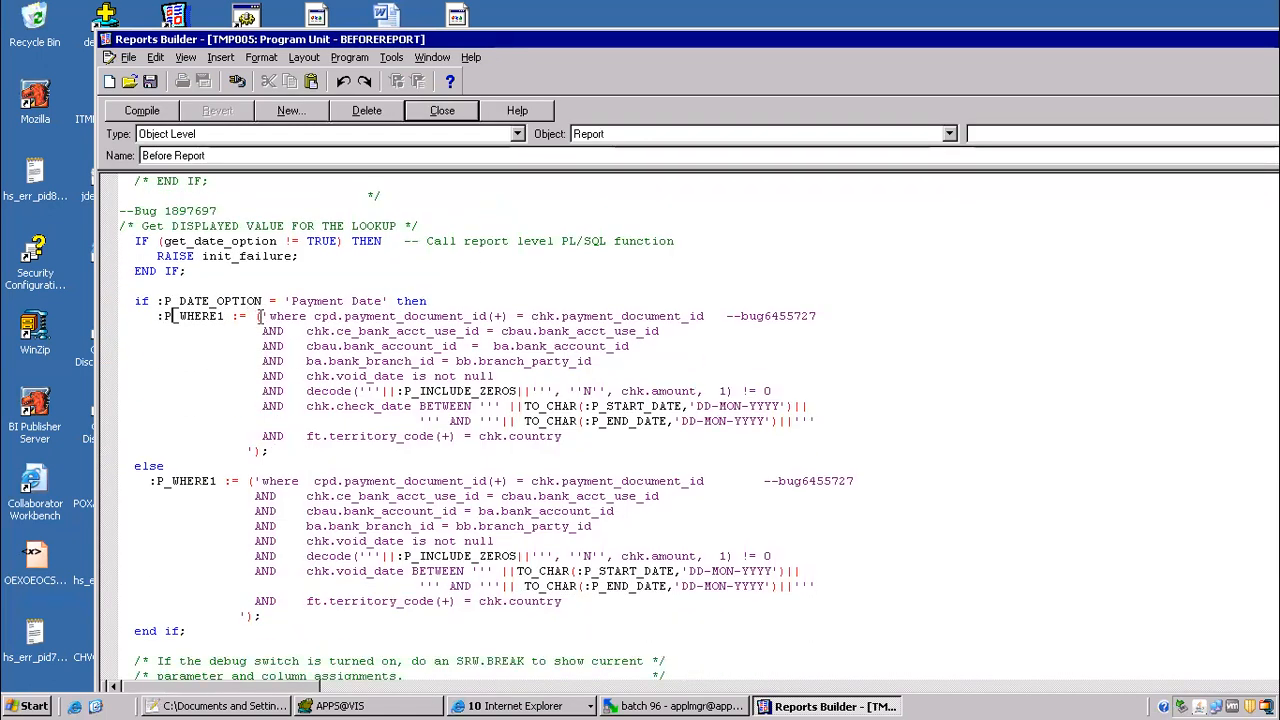
{"action": "left_click_drag", "start_coordinate": [260, 316], "coordinate": [810, 463]}
{"action": "scroll", "coordinate": [380, 460], "scroll_direction": "down", "scroll_amount": 2}
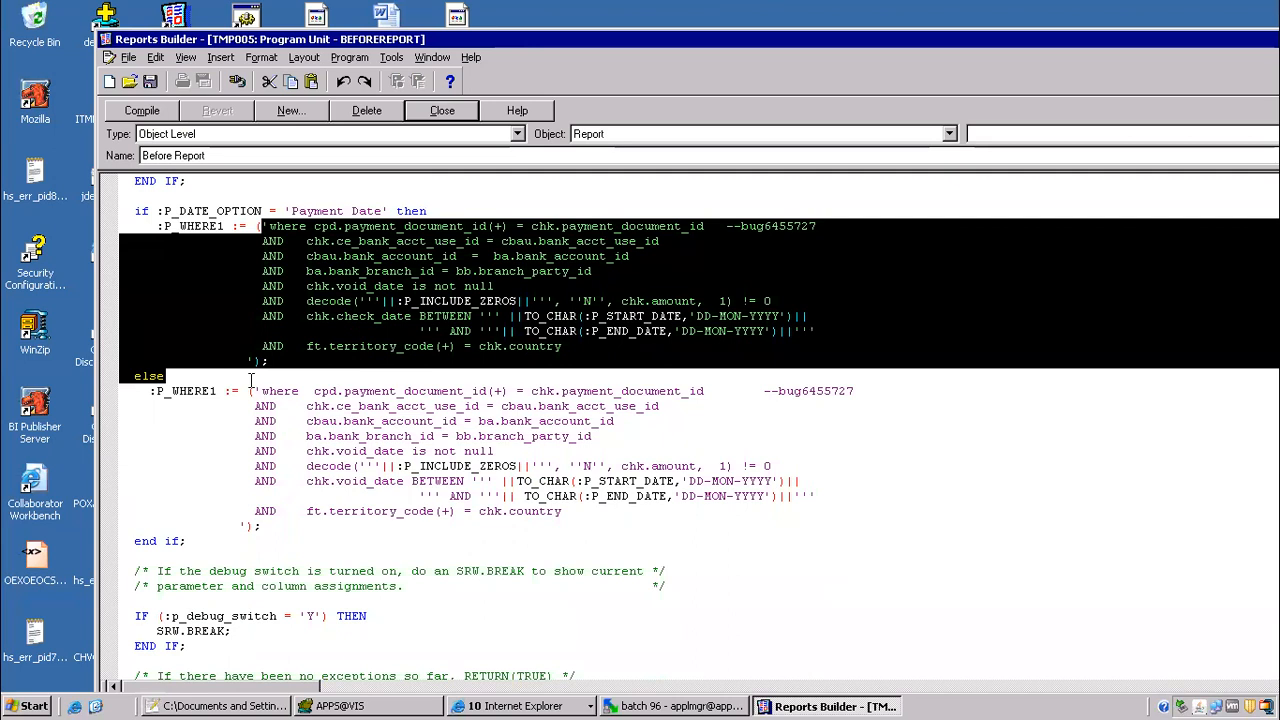
{"action": "left_click_drag", "start_coordinate": [166, 377], "coordinate": [643, 534]}
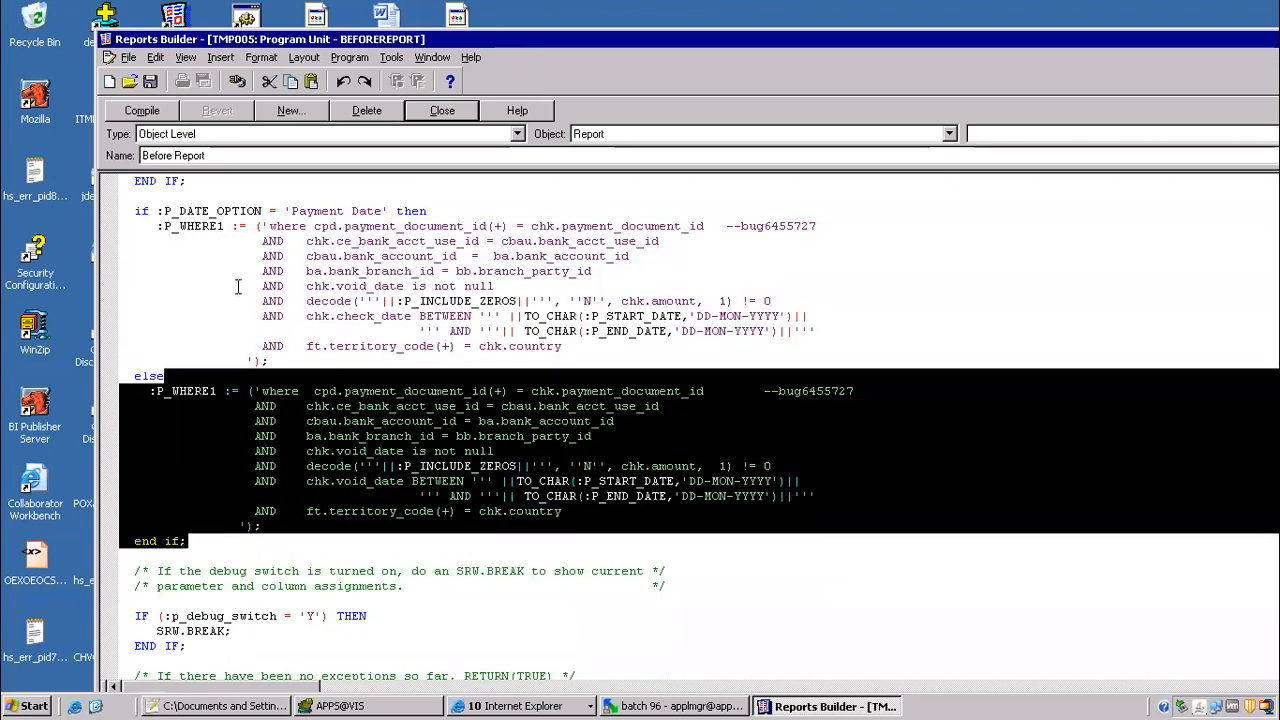
{"action": "scroll", "coordinate": [208, 292], "scroll_direction": "up", "scroll_amount": 2}
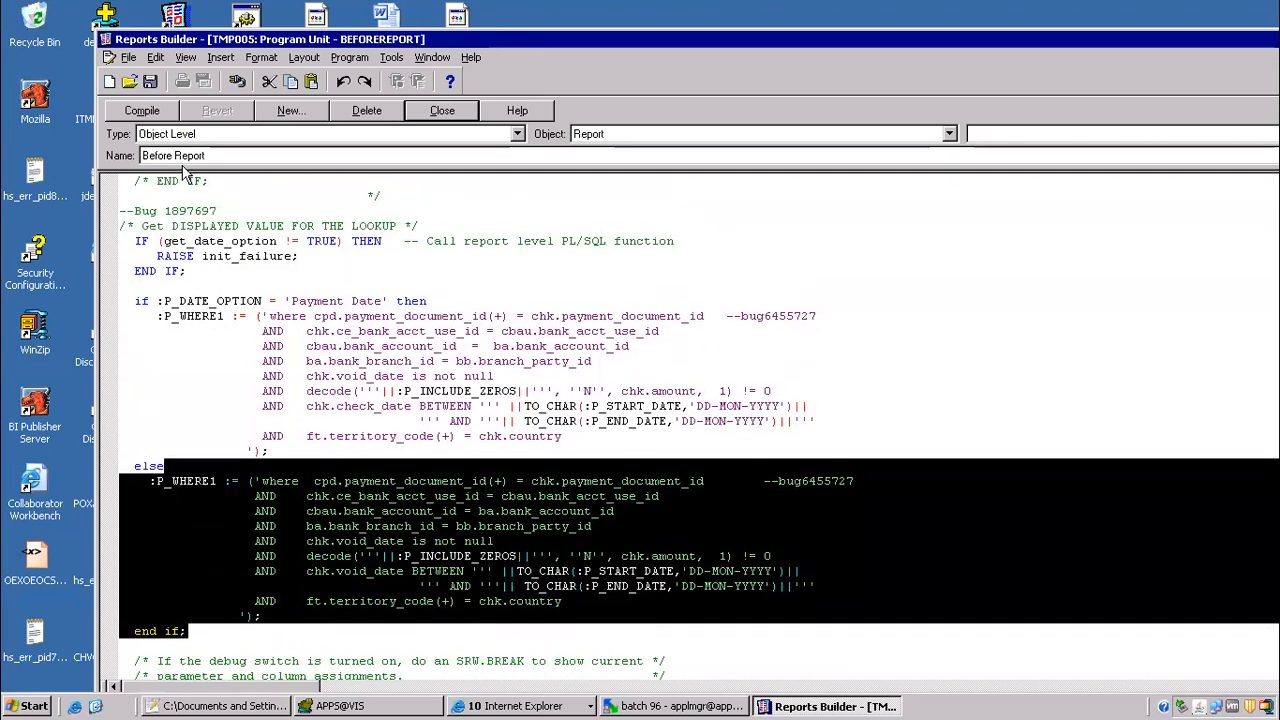
{"action": "left_click", "coordinate": [345, 358]}
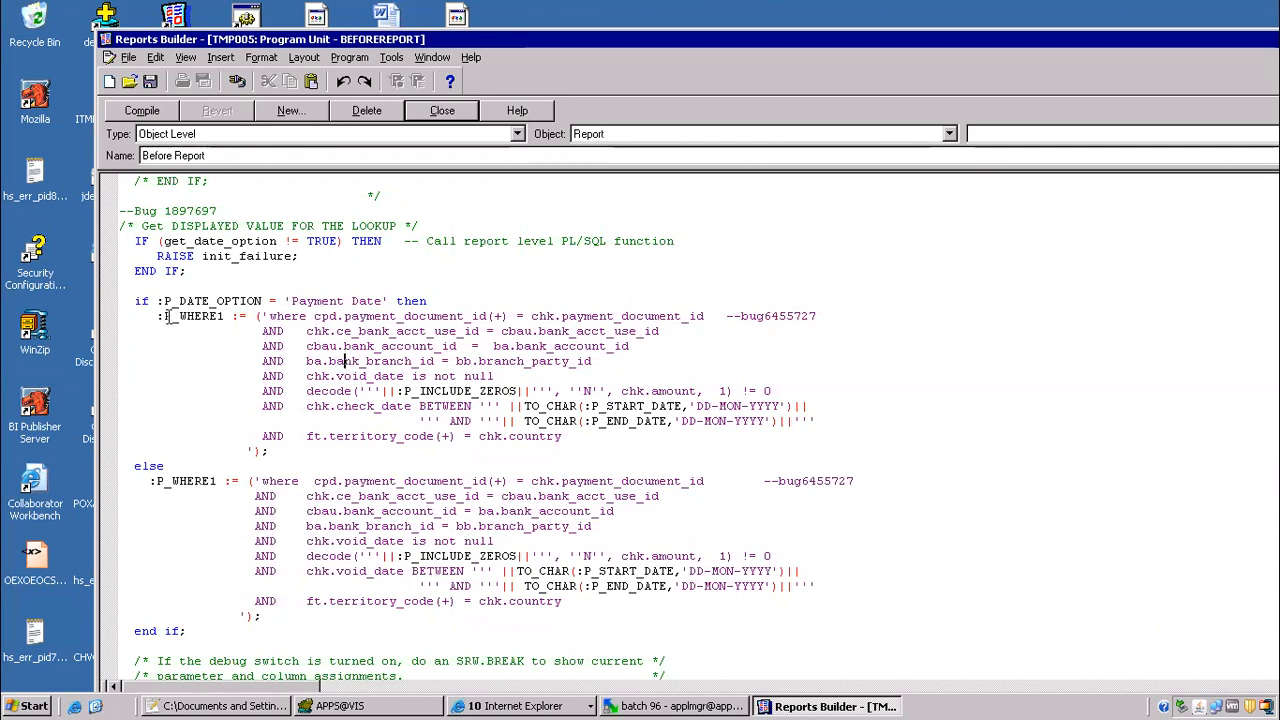
Step: Close the Before Report program unit and cancel the remote desktop's attempt to reconnect
{"action": "left_click", "coordinate": [440, 112]}
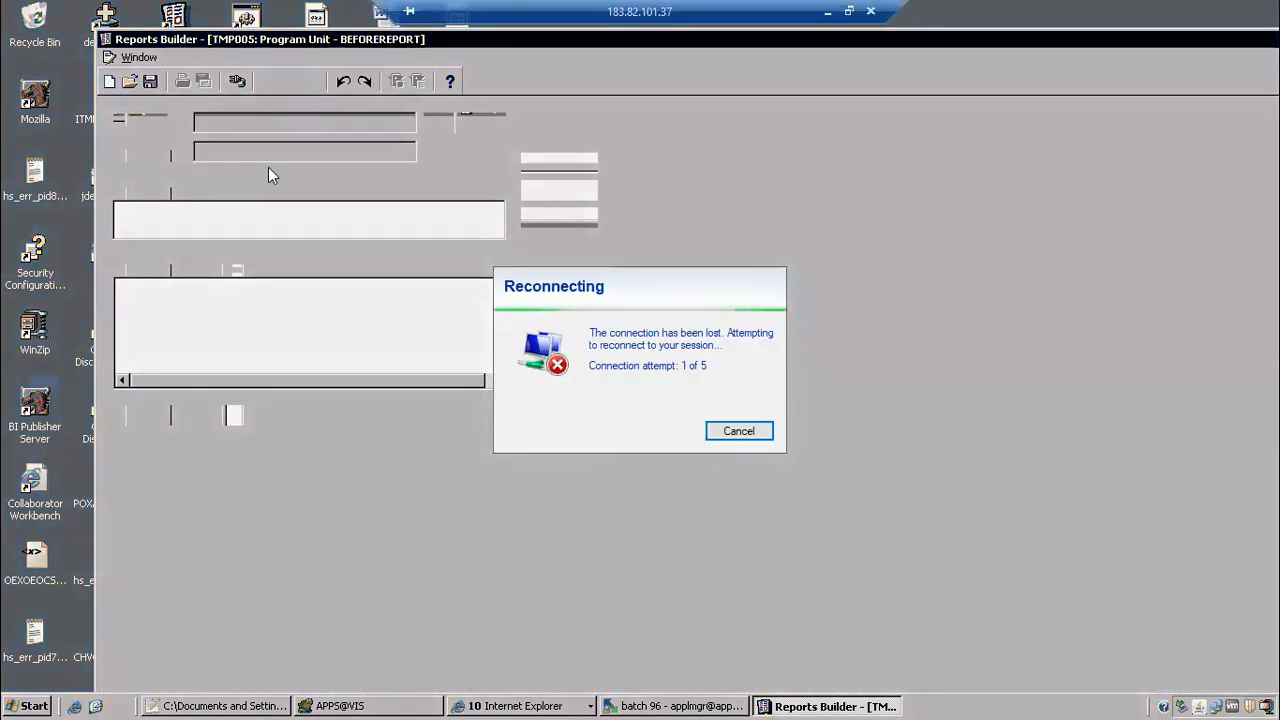
{"action": "left_click", "coordinate": [739, 431]}
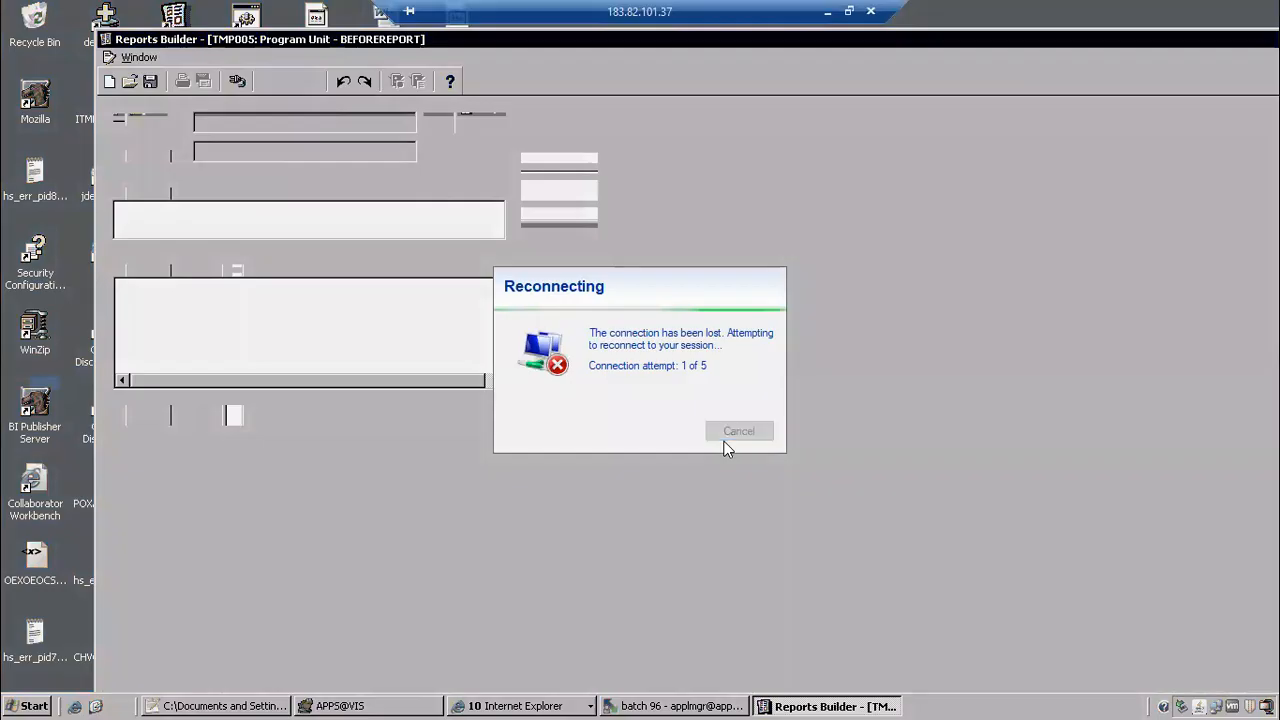